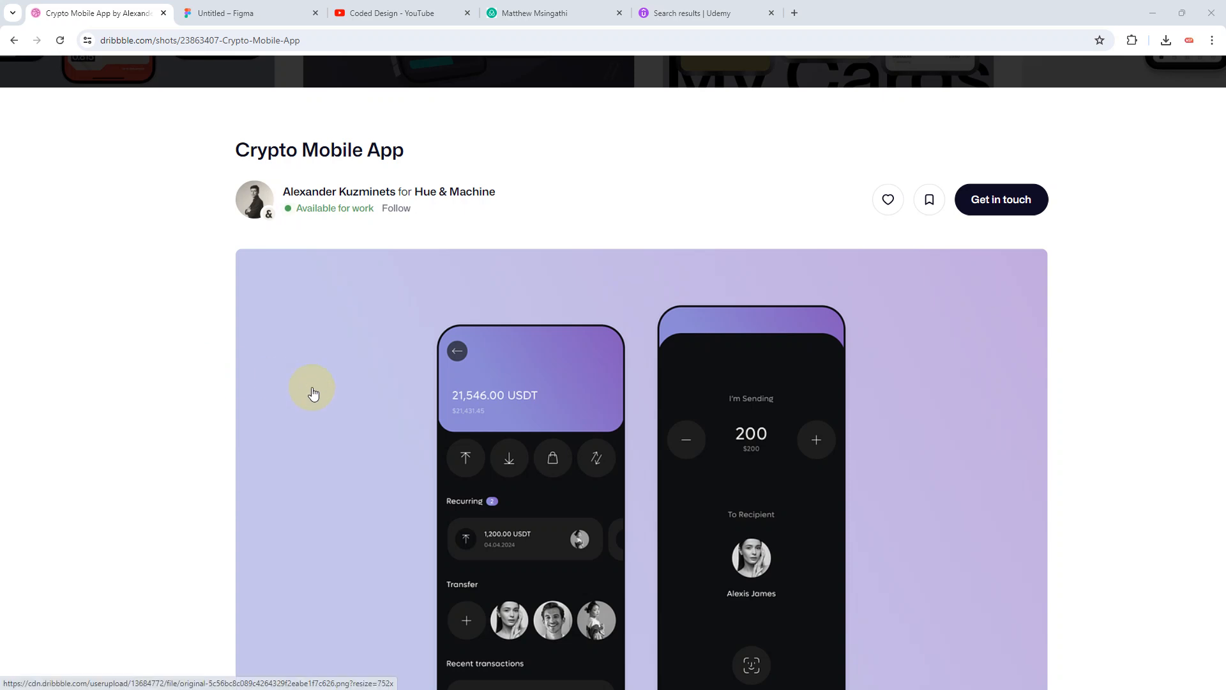
Step: Examine the Crypto Mobile App shot on Dribbble, including its two phone screens and the agency's contact section
scroll(313, 392, down, 5)
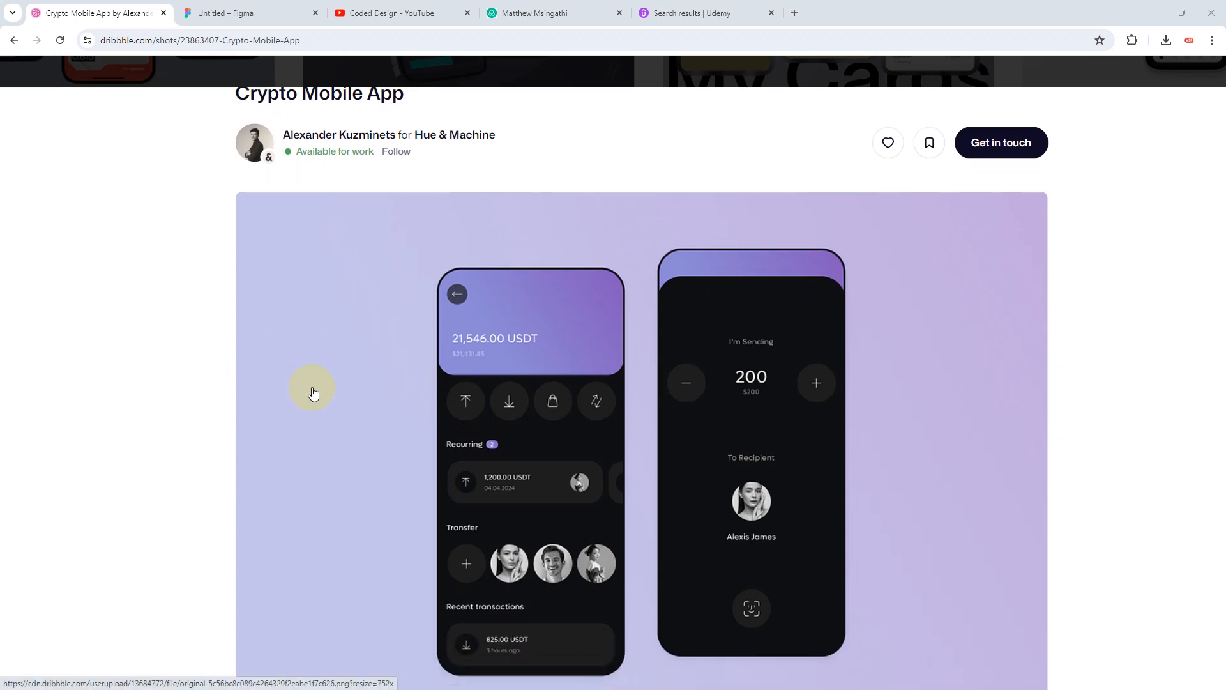
scroll(313, 392, down, 2)
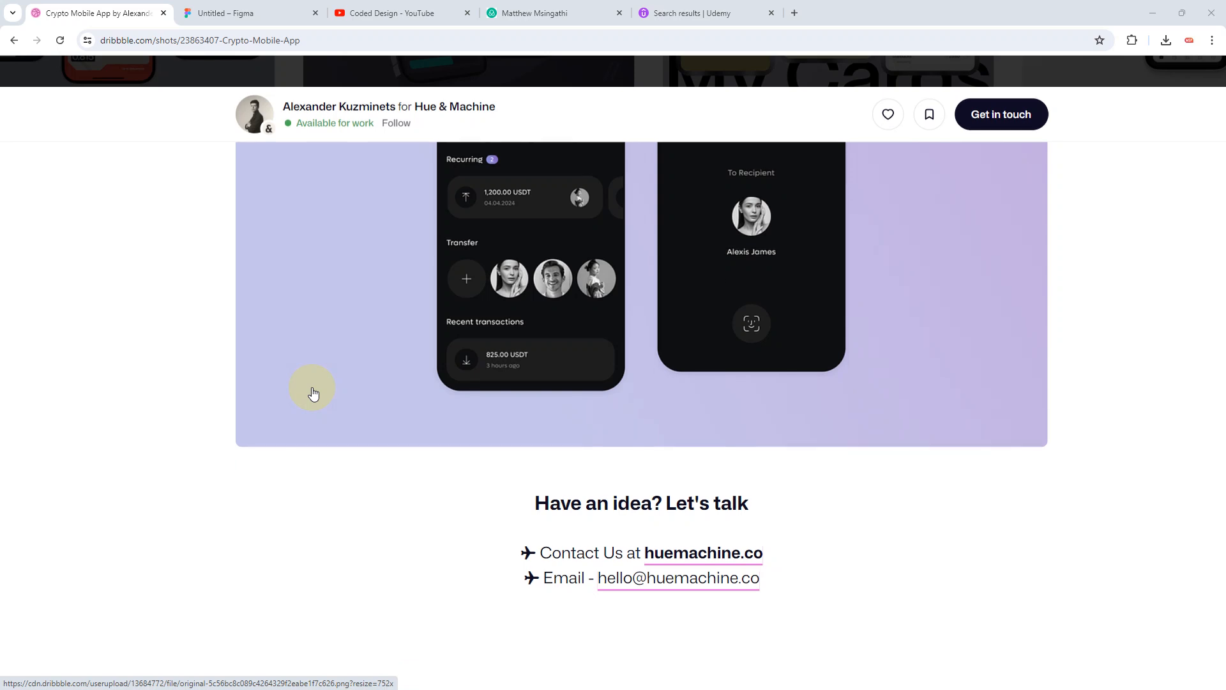
scroll(313, 393, down, 1)
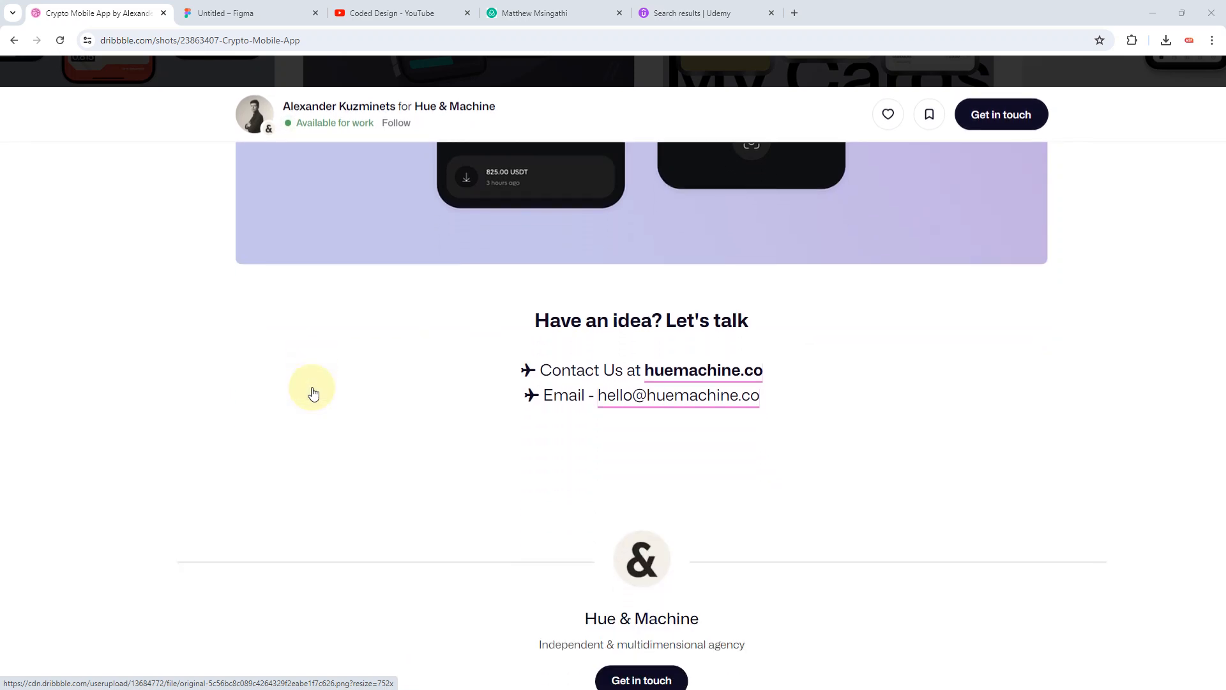
scroll(313, 393, down, 2)
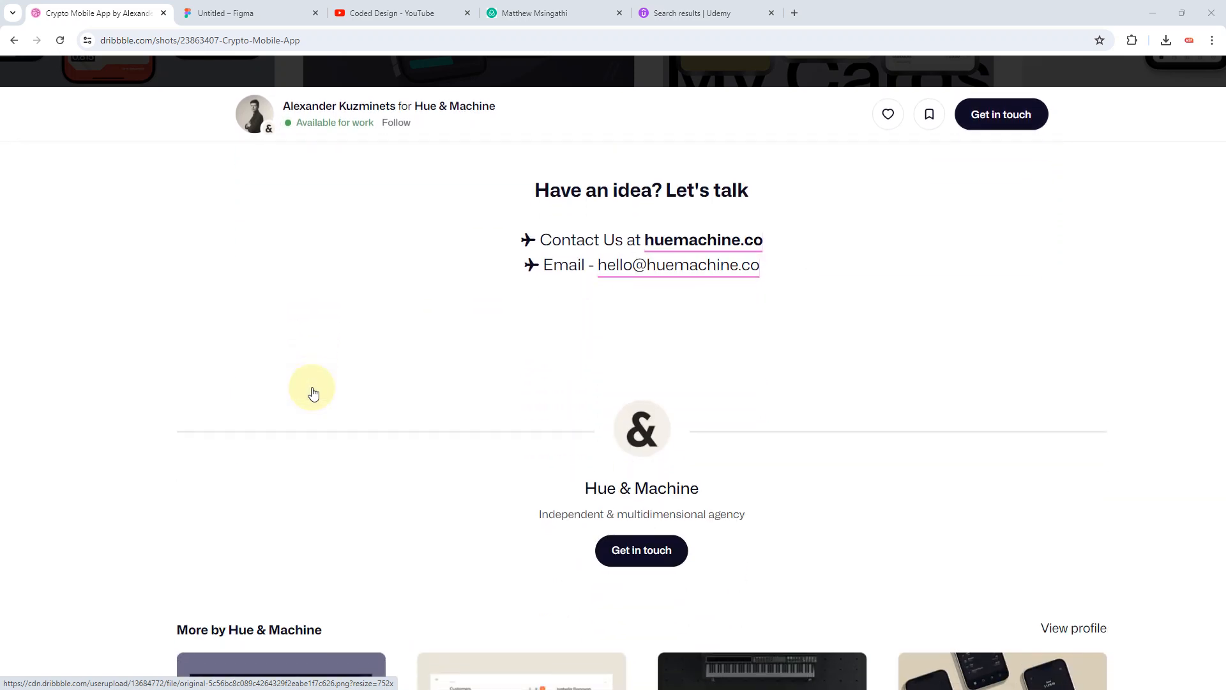
scroll(313, 393, down, 1)
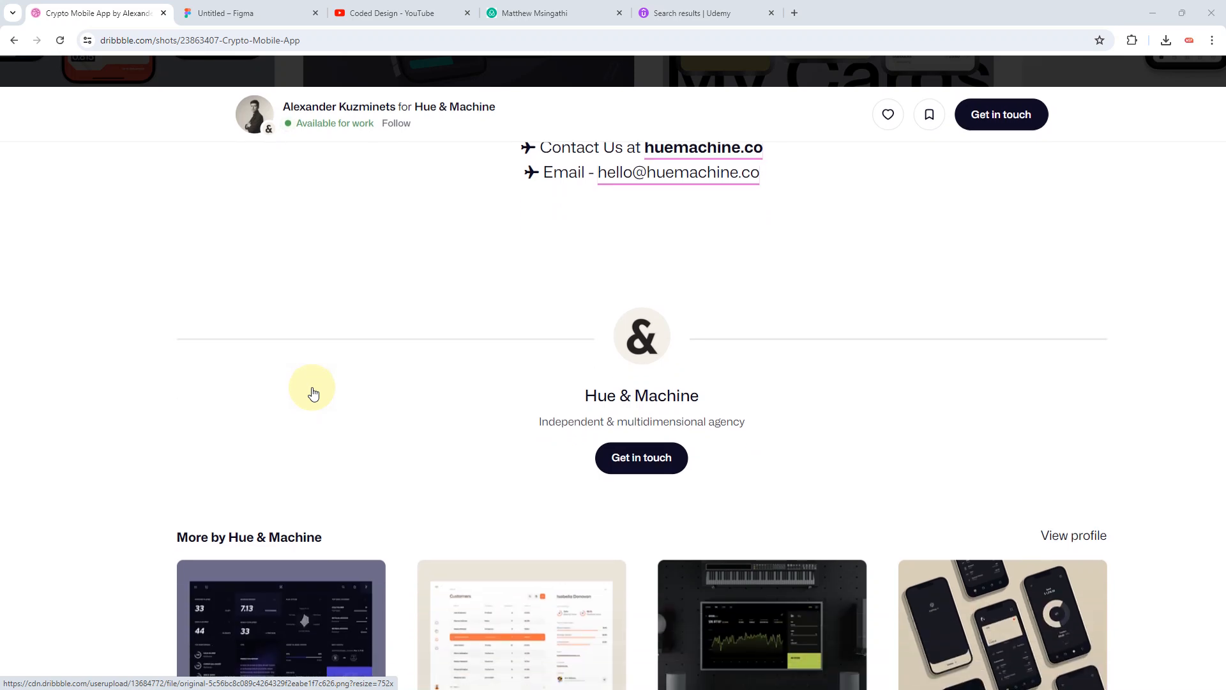
scroll(313, 393, up, 5)
scroll(313, 393, up, 2)
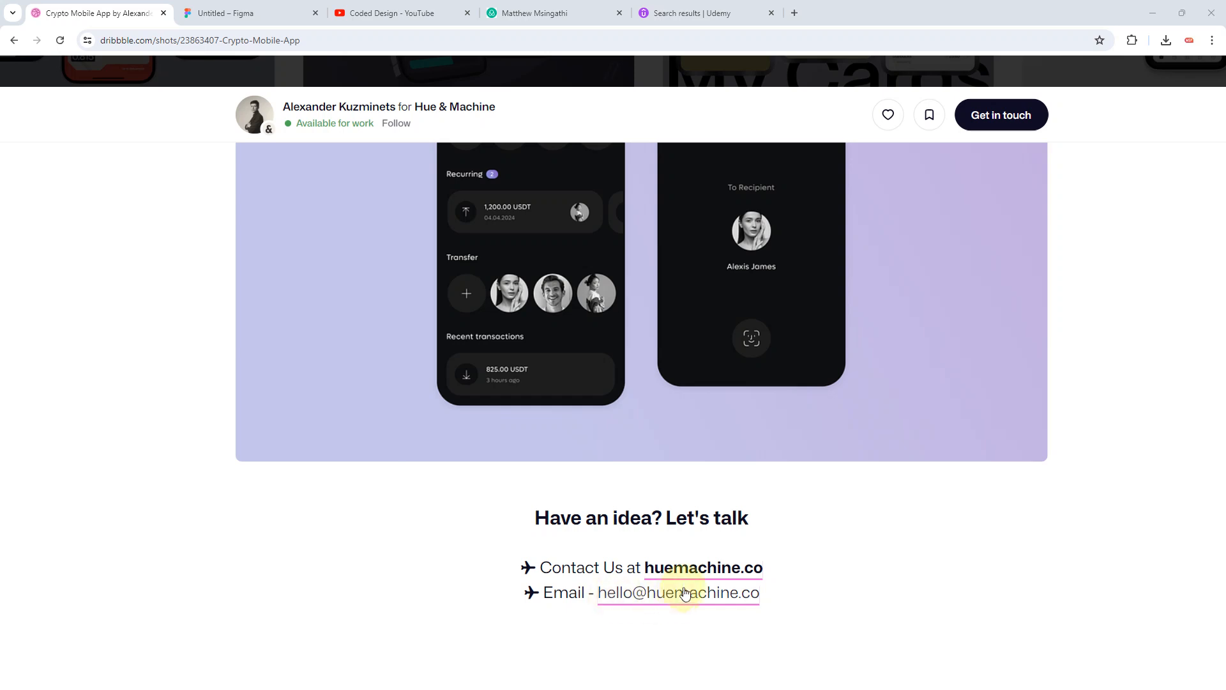
scroll(902, 577, up, 5)
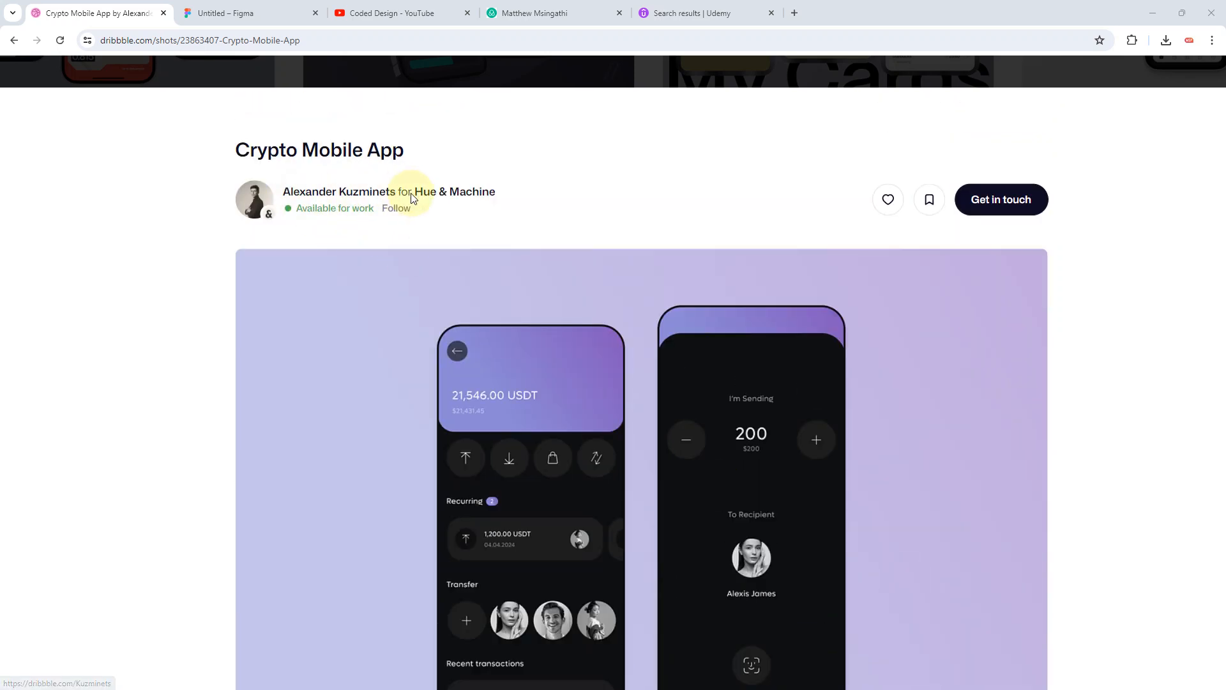
scroll(610, 353, down, 2)
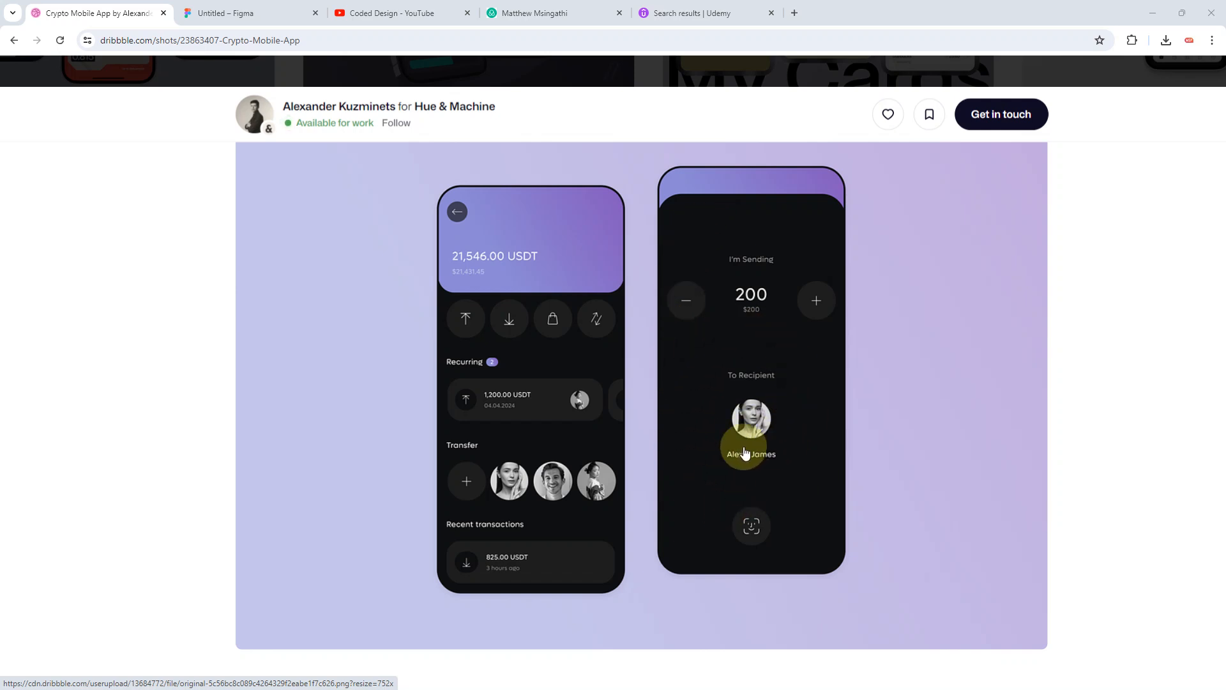
scroll(745, 452, up, 2)
scroll(745, 452, down, 2)
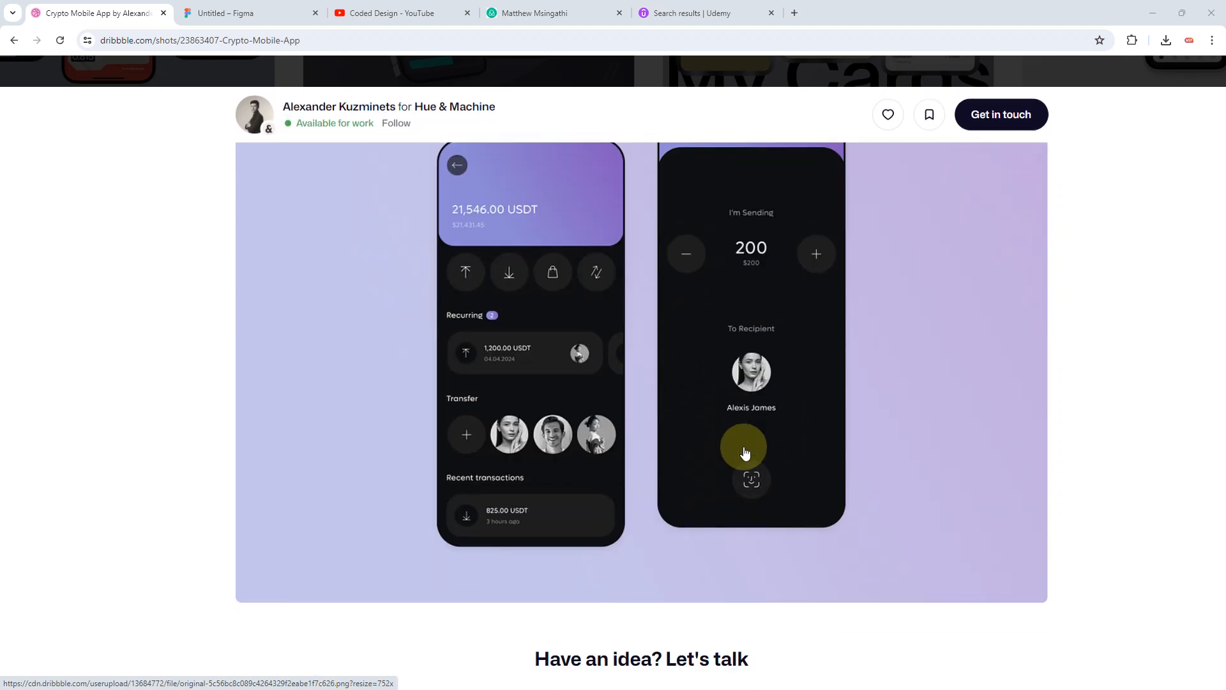
scroll(744, 452, up, 3)
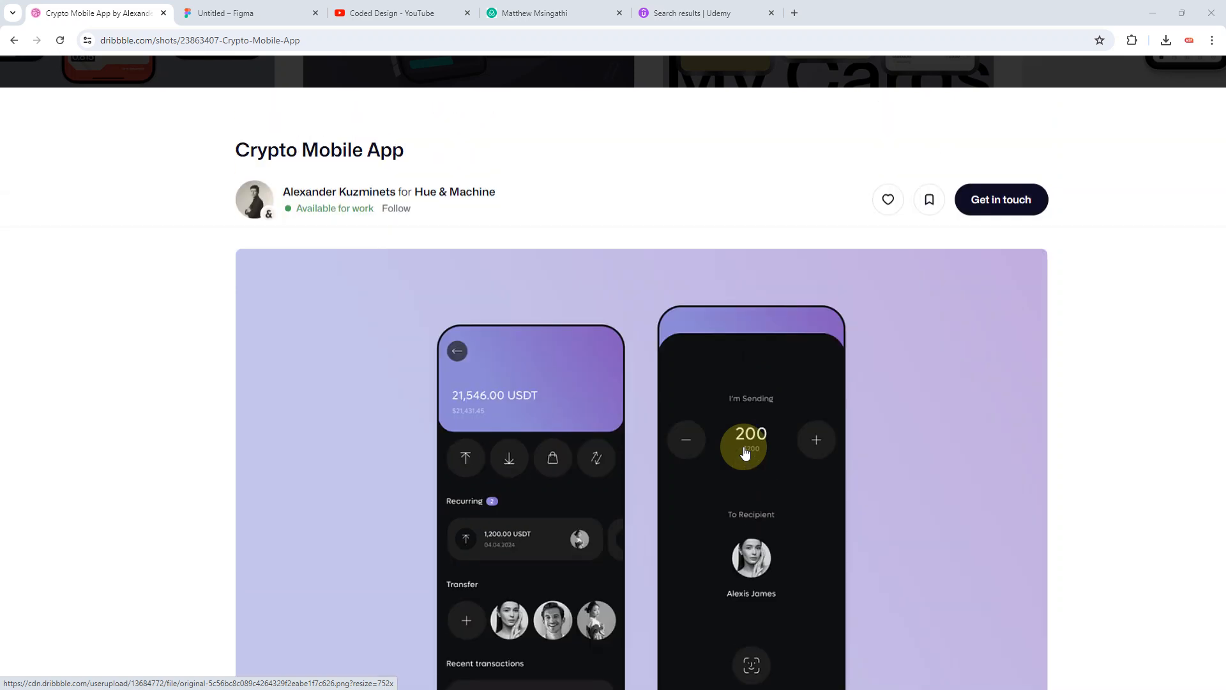
Step: Copy the Crypto Mobile App image and paste it onto the canvas of the Untitled Figma file
right_click(567, 336)
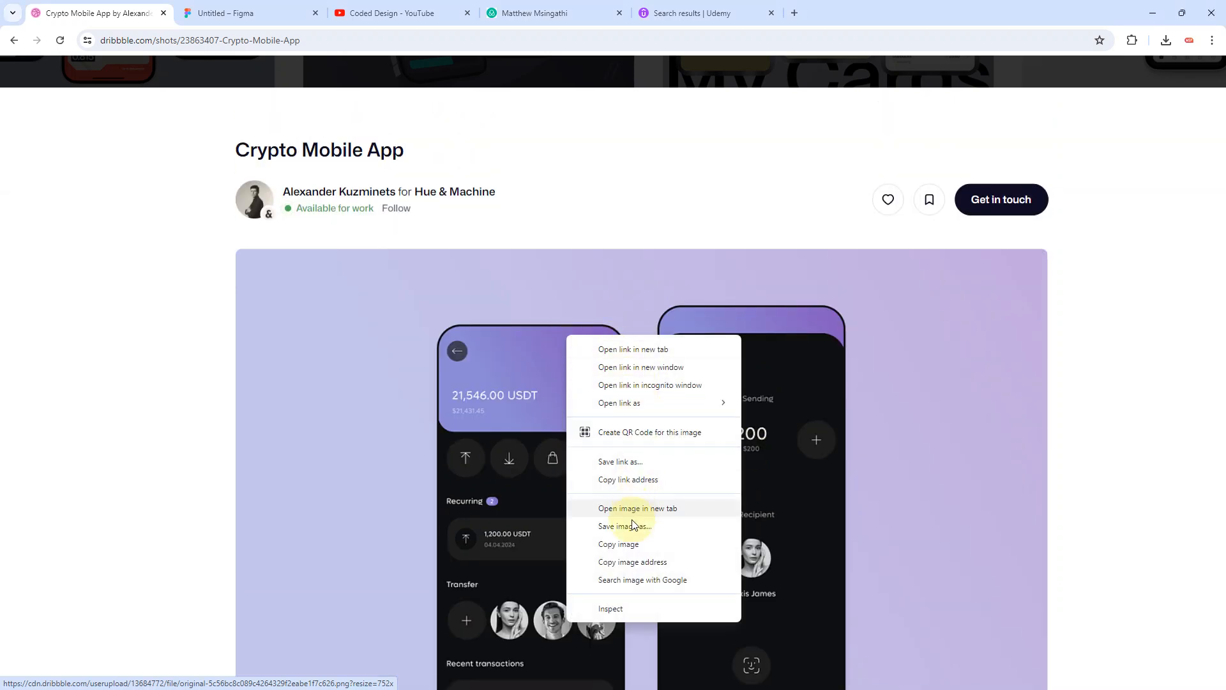
click(625, 545)
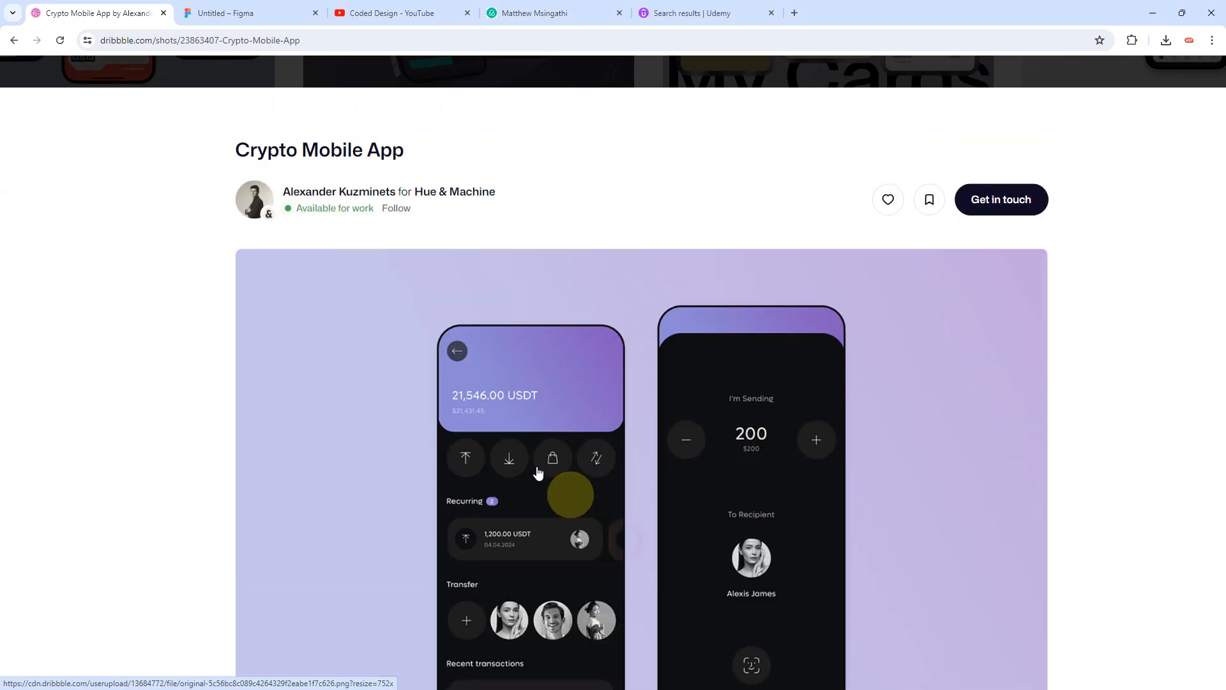
click(241, 13)
click(524, 323)
key(ctrl+v)
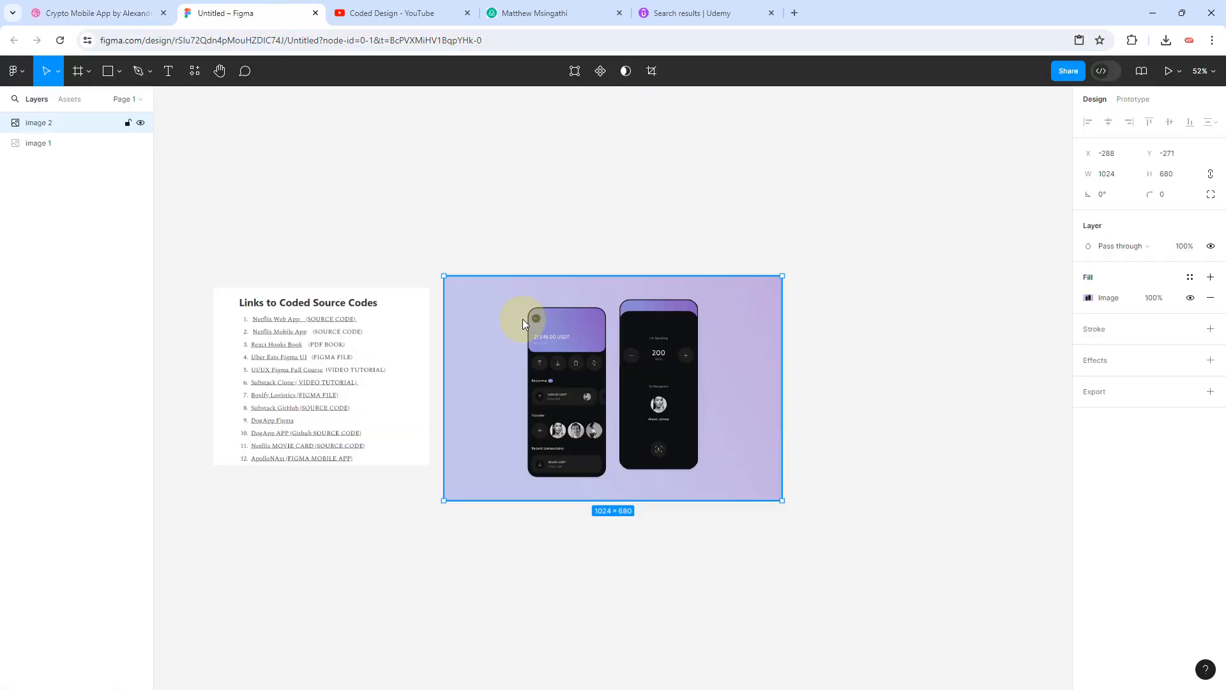
click(594, 222)
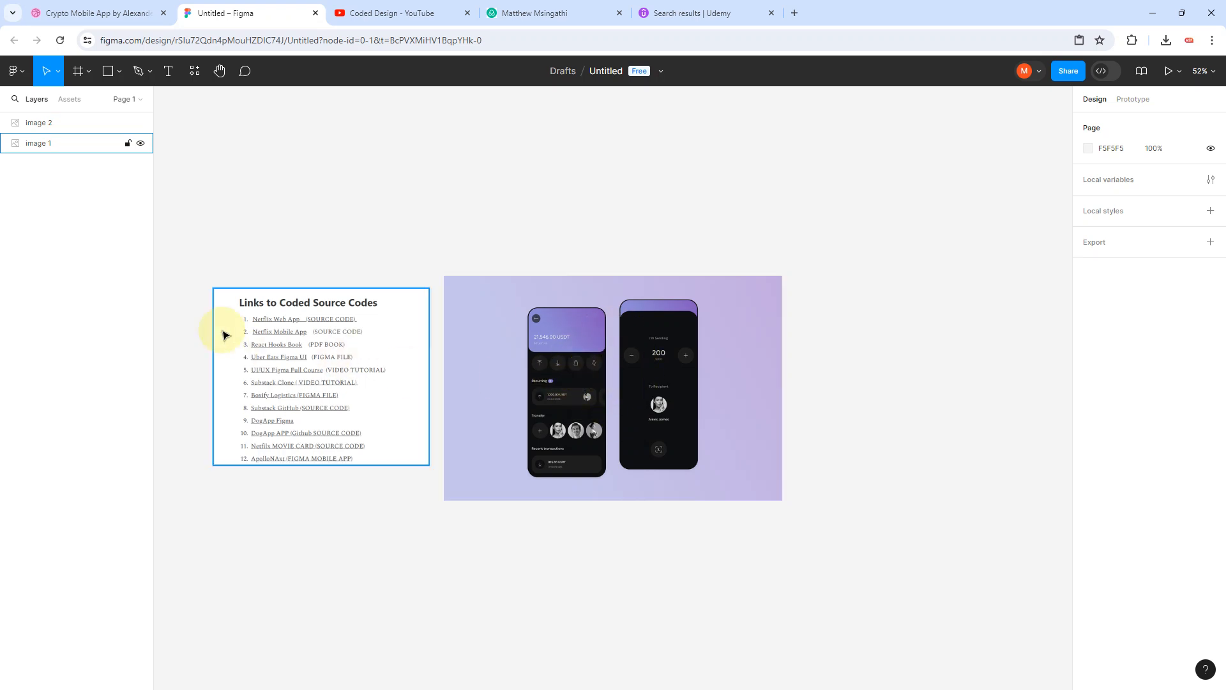
Step: Review the Links to Coded Source Codes list in Figma and browse the Coded Design channel's videos on YouTube
ctrl+scroll(222, 335, up, 5)
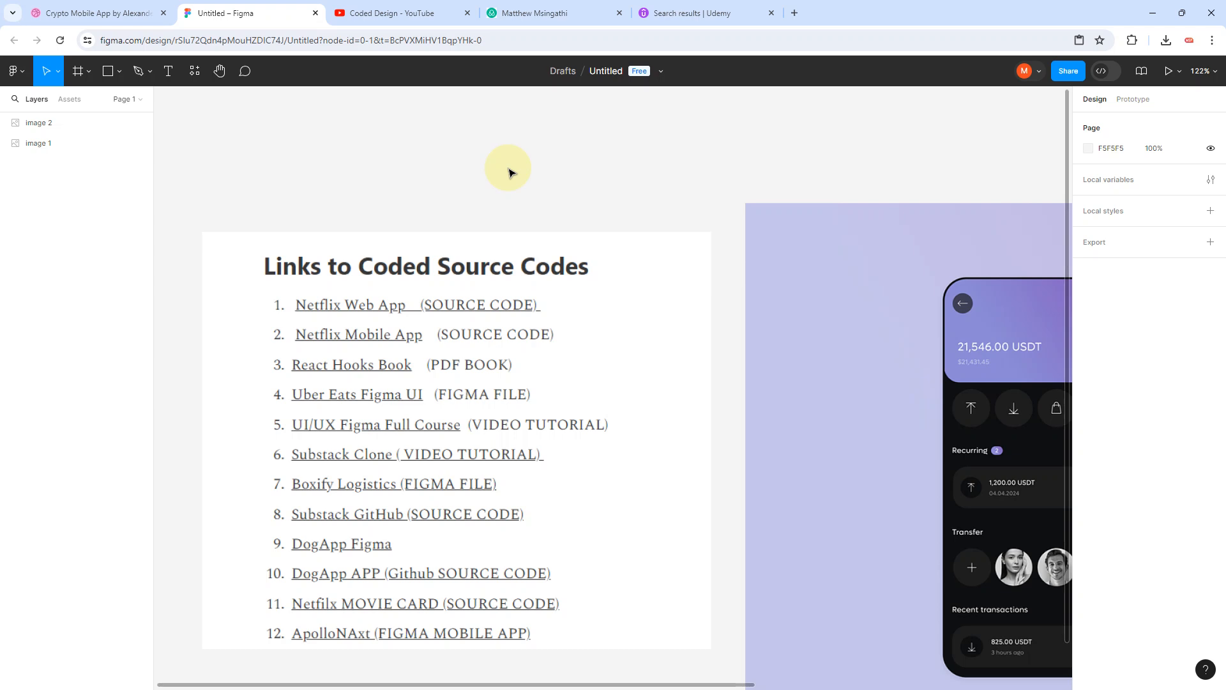
scroll(533, 306, down, 1)
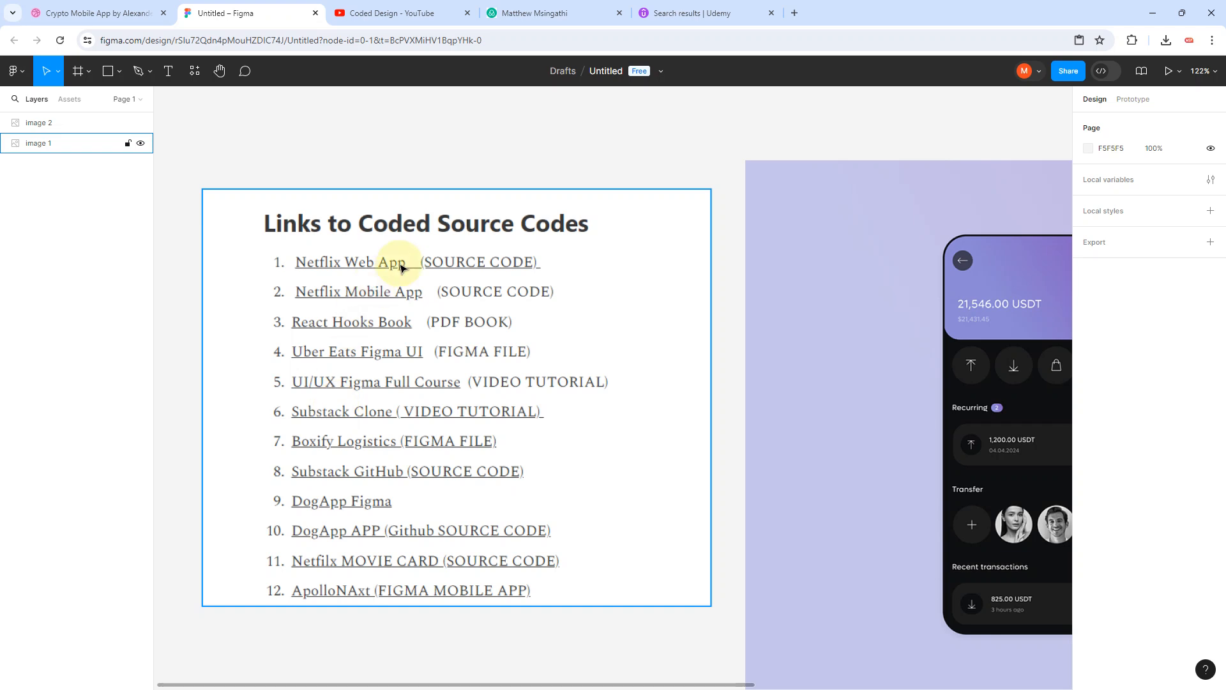
click(391, 183)
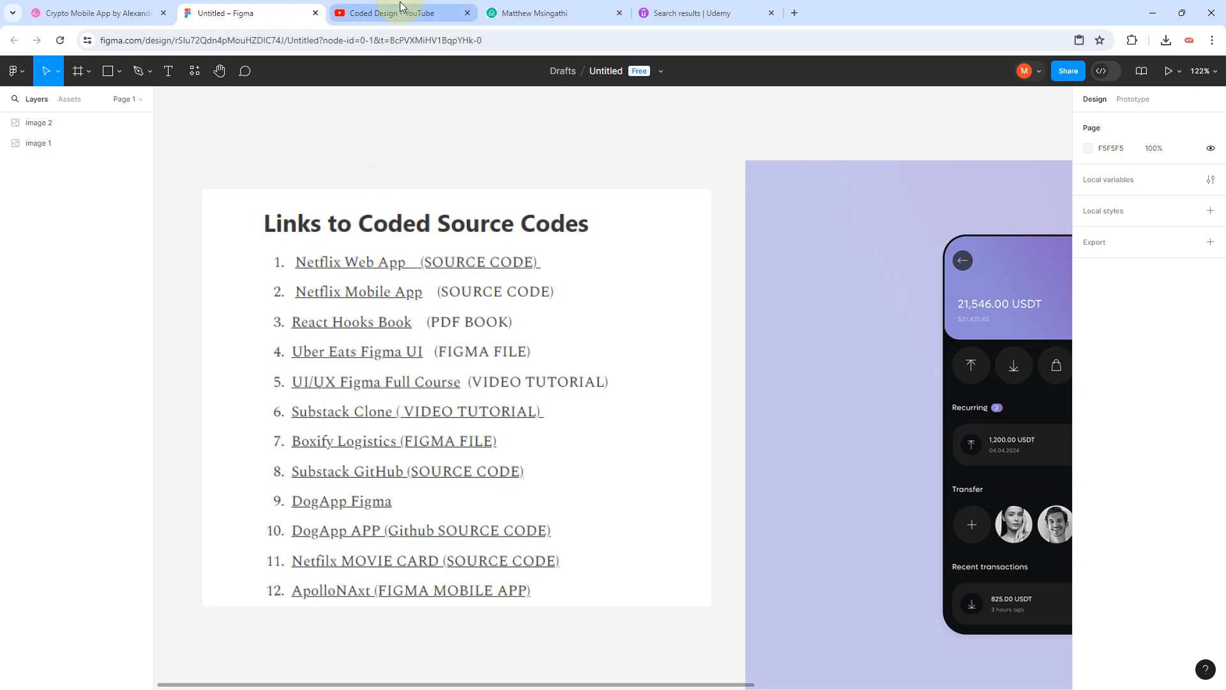
click(400, 2)
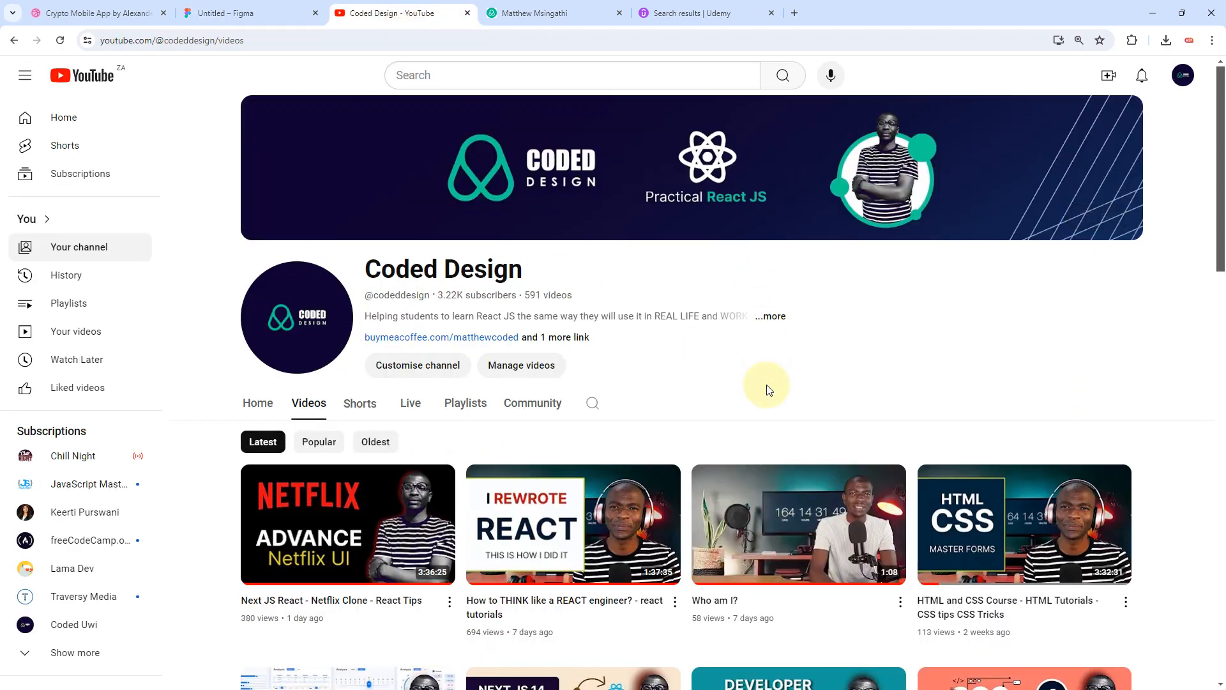
scroll(769, 386, down, 10)
scroll(768, 391, down, 10)
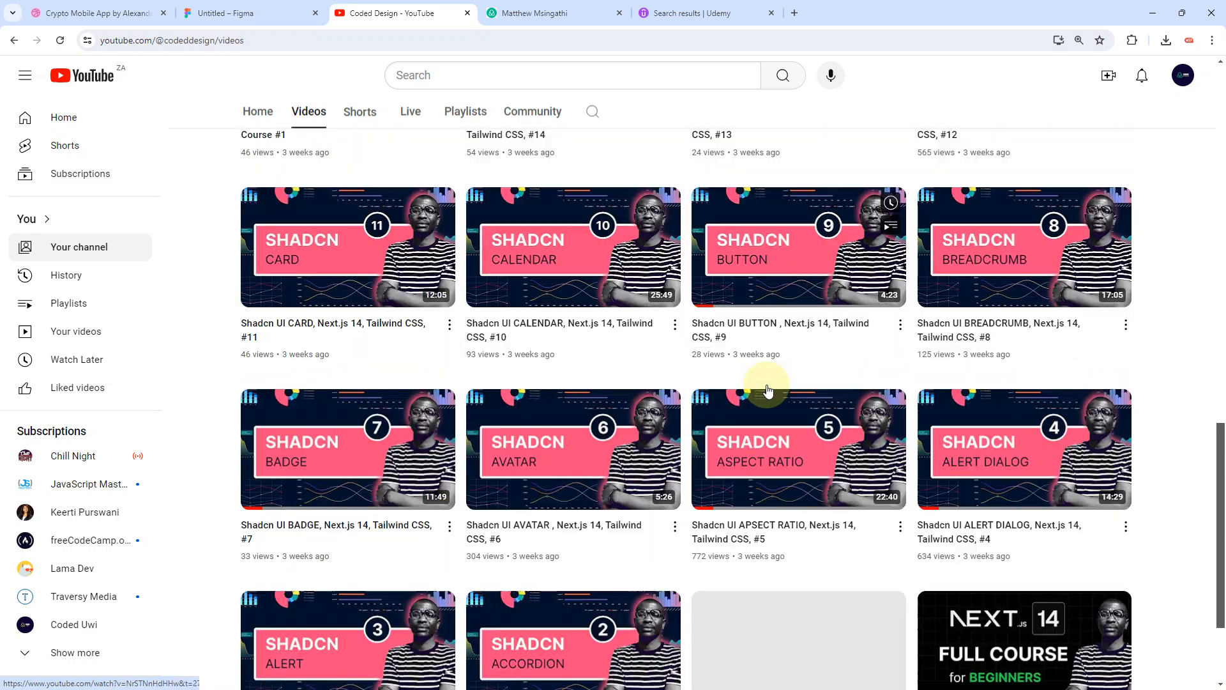
scroll(768, 390, down, 7)
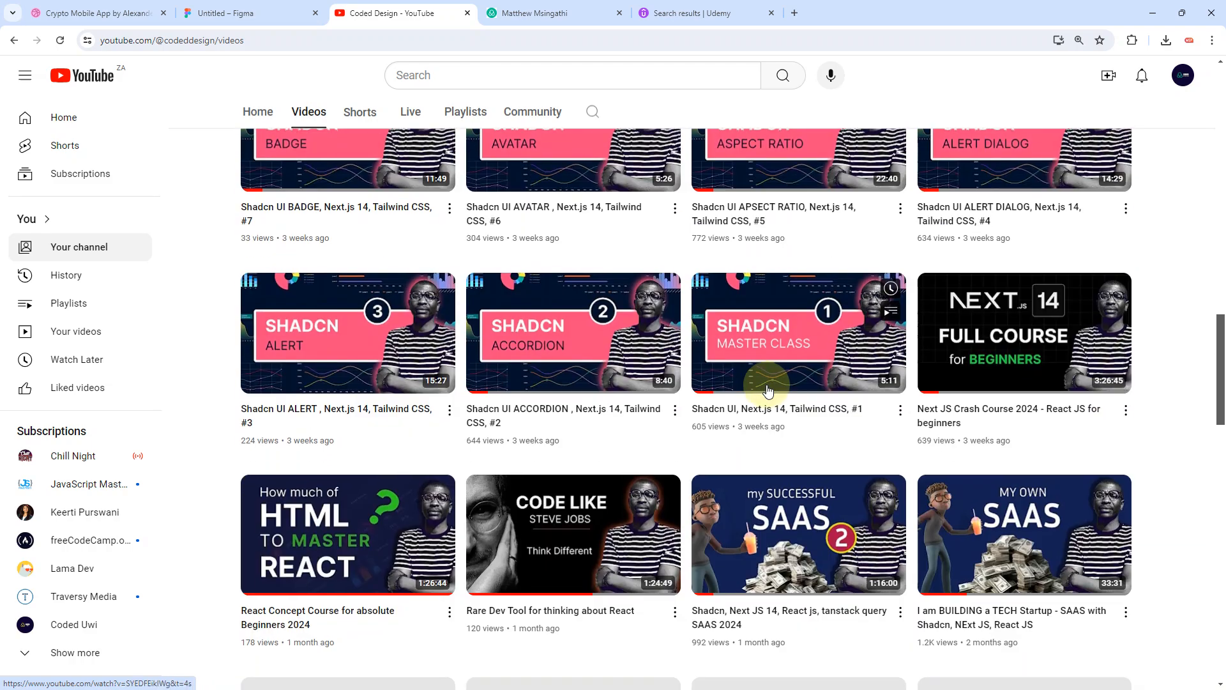
scroll(768, 390, up, 7)
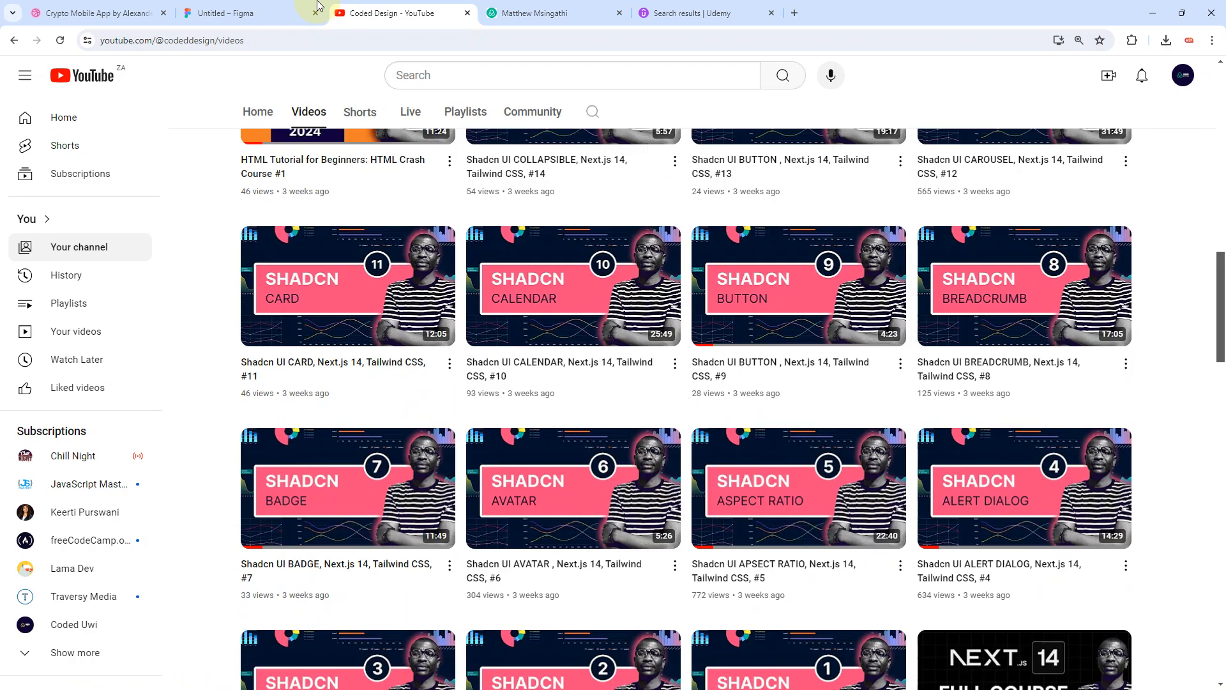
click(262, 12)
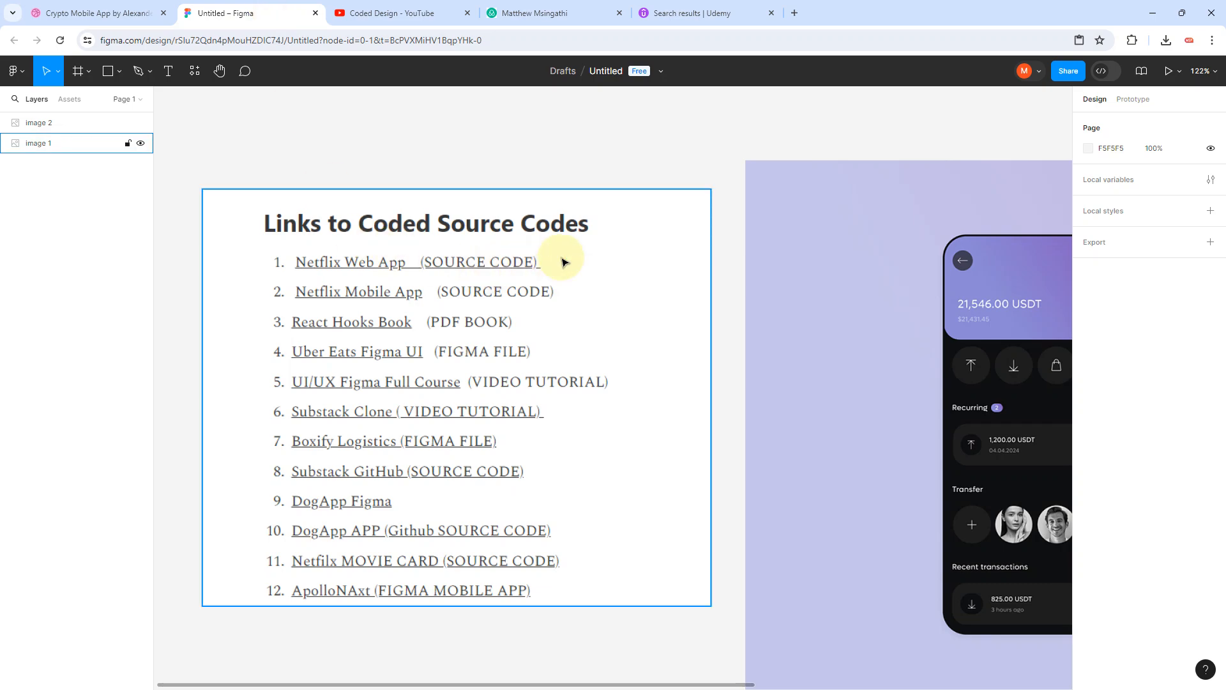
click(397, 14)
scroll(549, 159, up, 10)
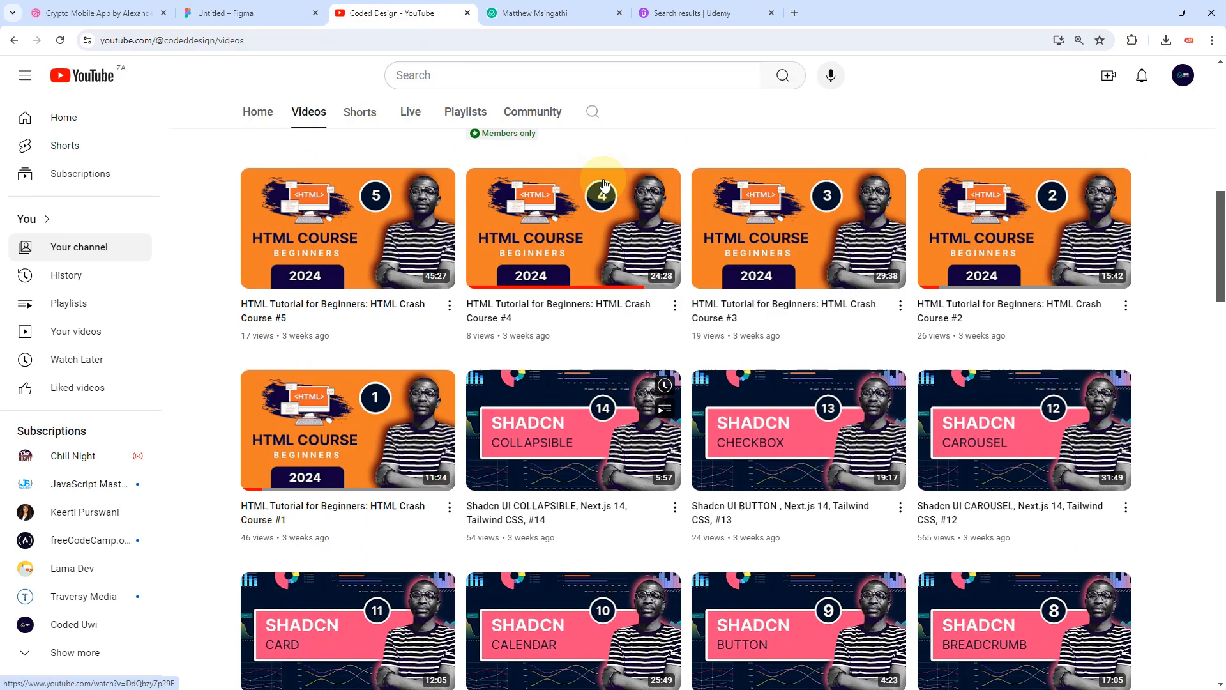
Step: Return to the Figma file and delete the Links to Coded Source Codes image from the canvas
click(269, 13)
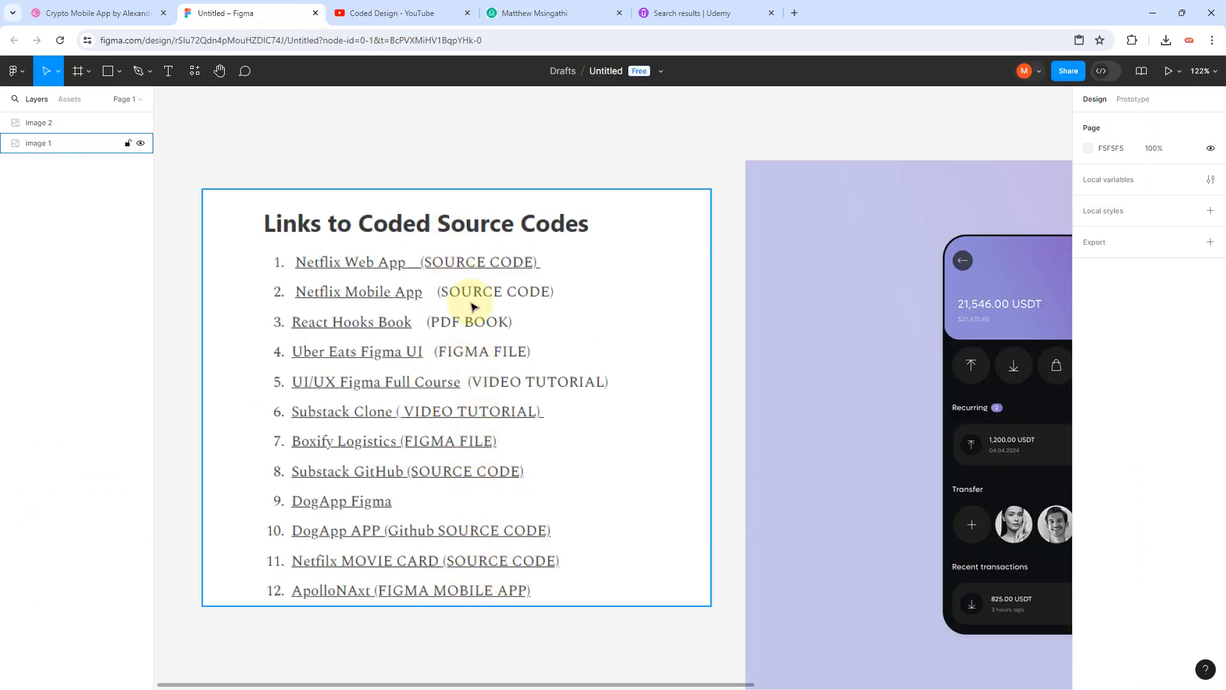
scroll(474, 307, down, 3)
scroll(466, 455, up, 5)
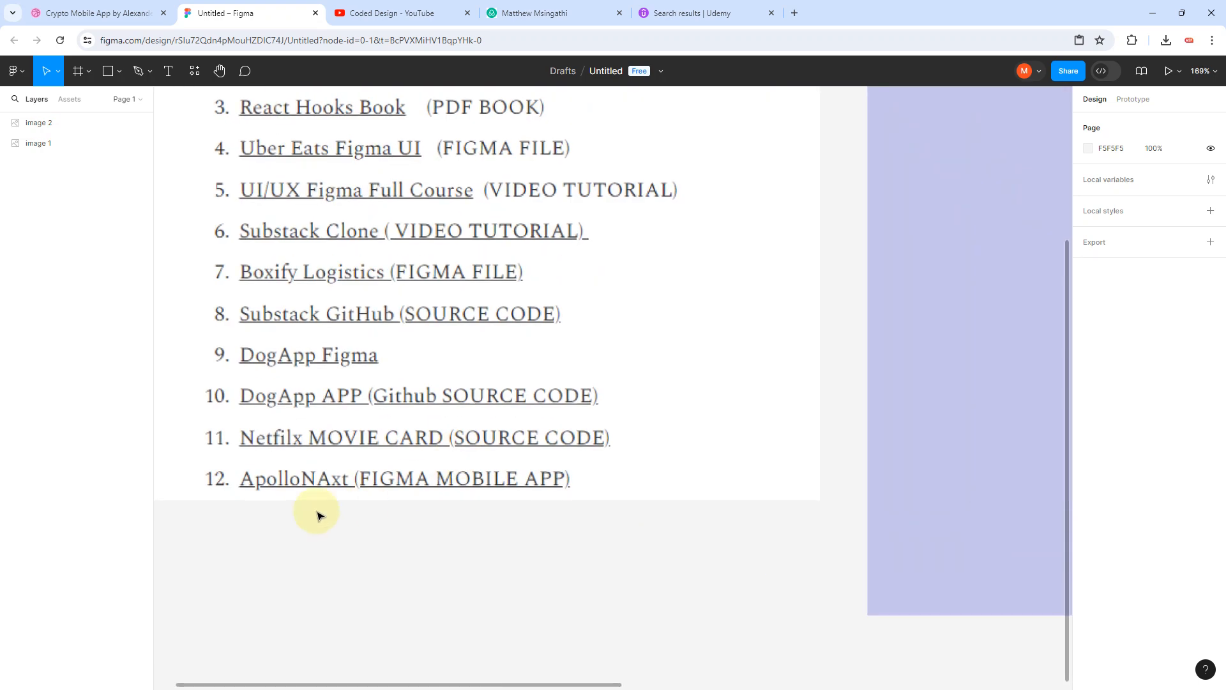
click(246, 496)
scroll(243, 498, down, 5)
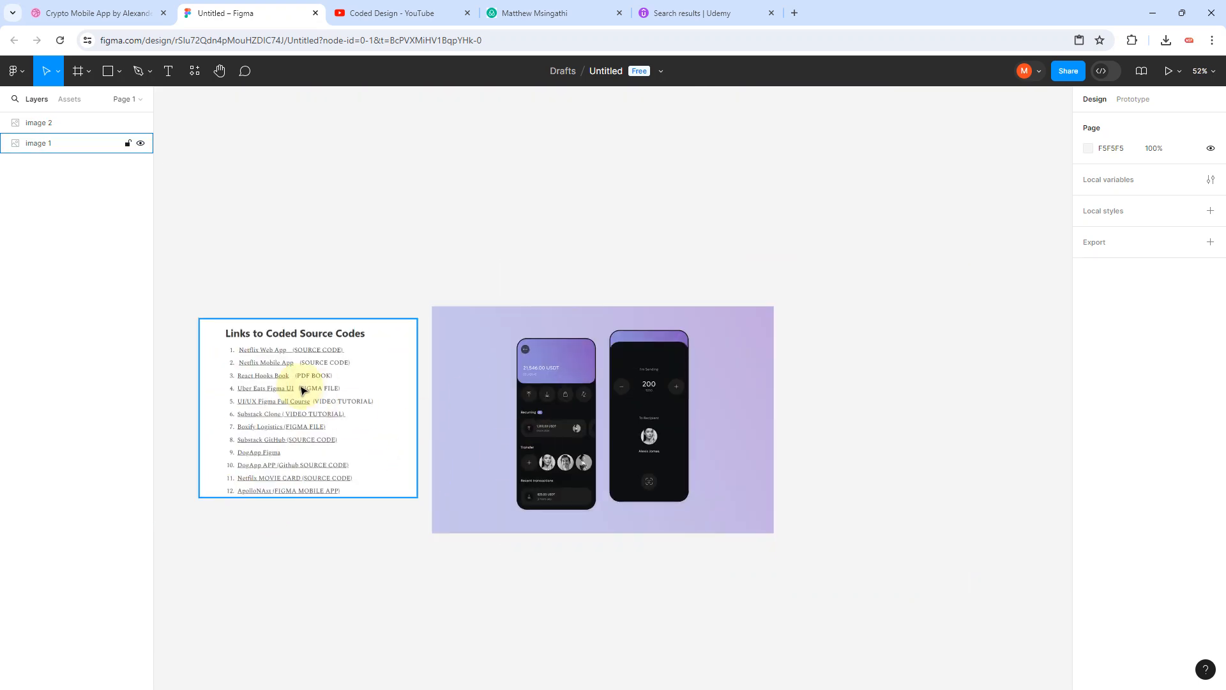
click(347, 382)
key(Delete)
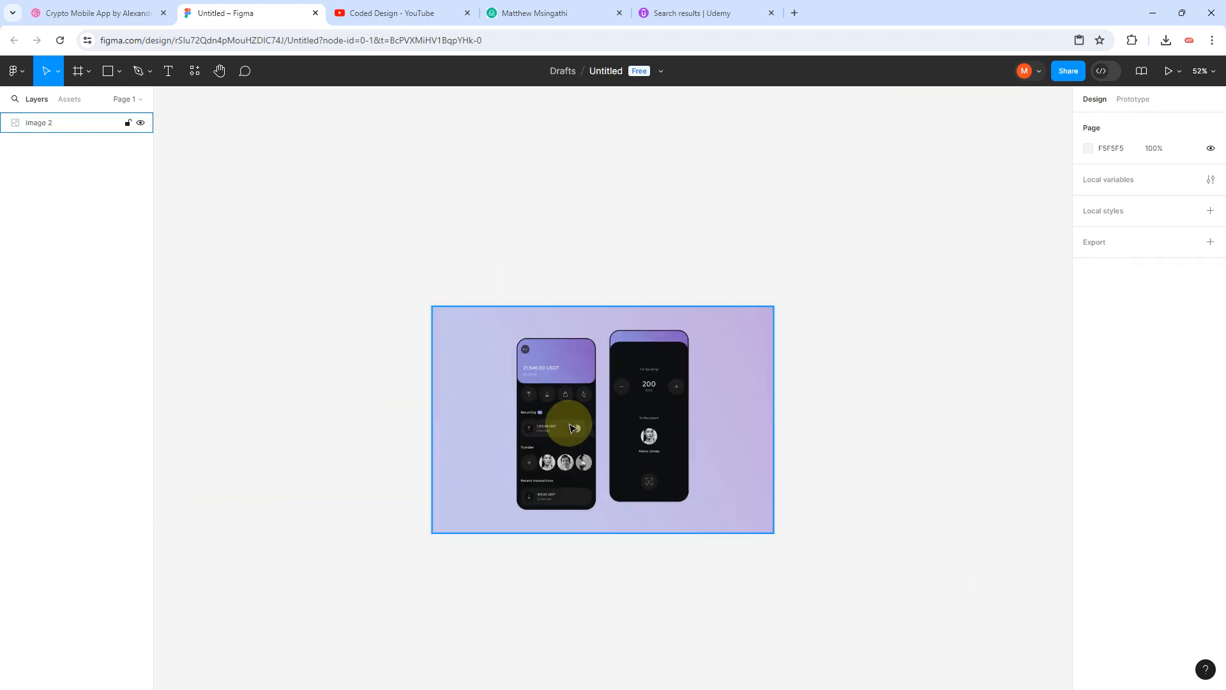
Step: Move the crypto app image leftward on the canvas to about X -1101, Y -432
click(599, 411)
drag(600, 411, 345, 363)
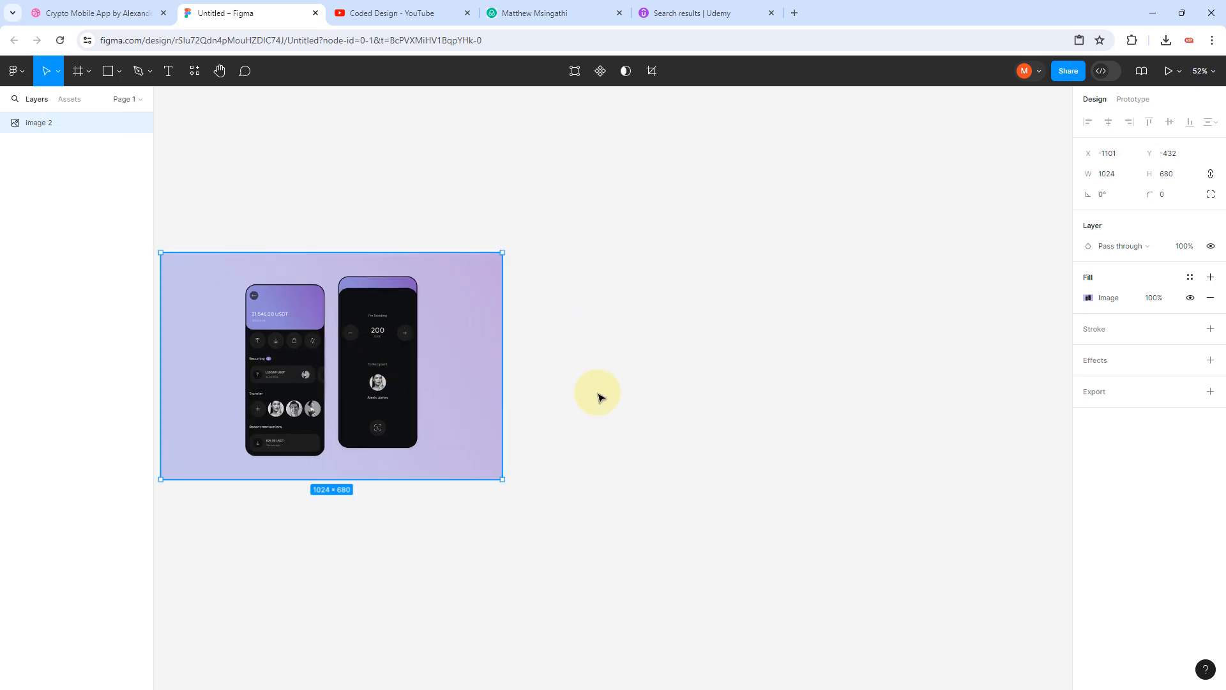
click(598, 412)
scroll(301, 374, up, 2)
scroll(275, 343, up, 3)
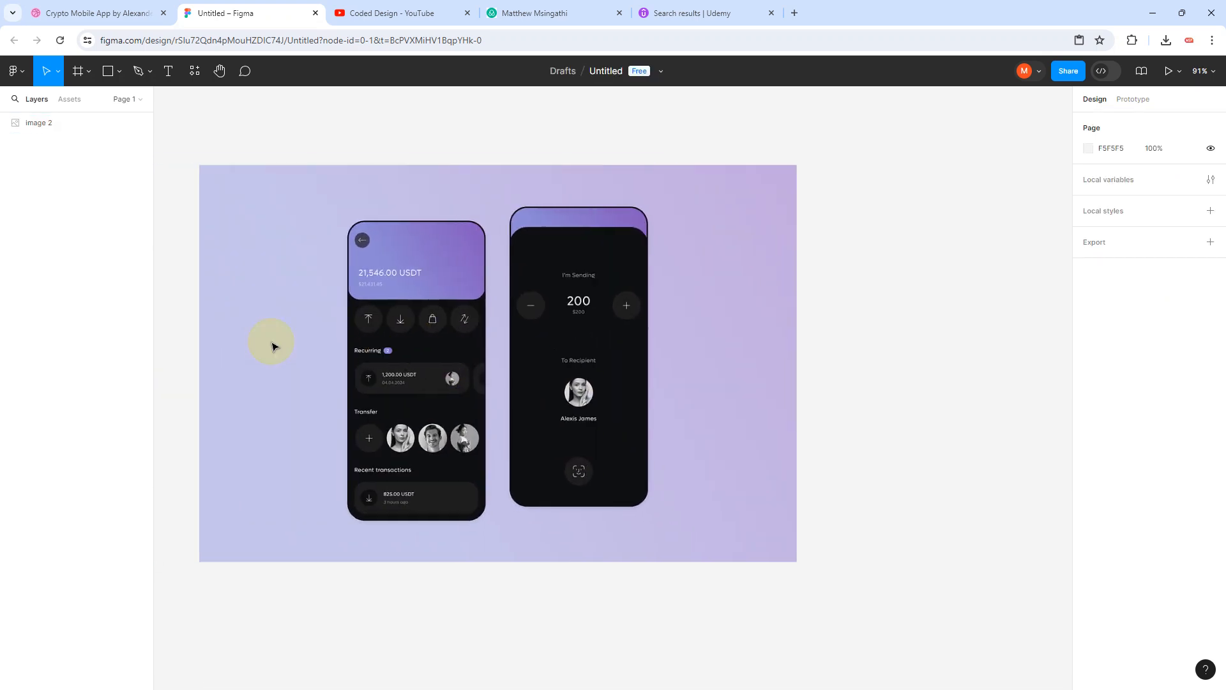
scroll(274, 343, left, 2)
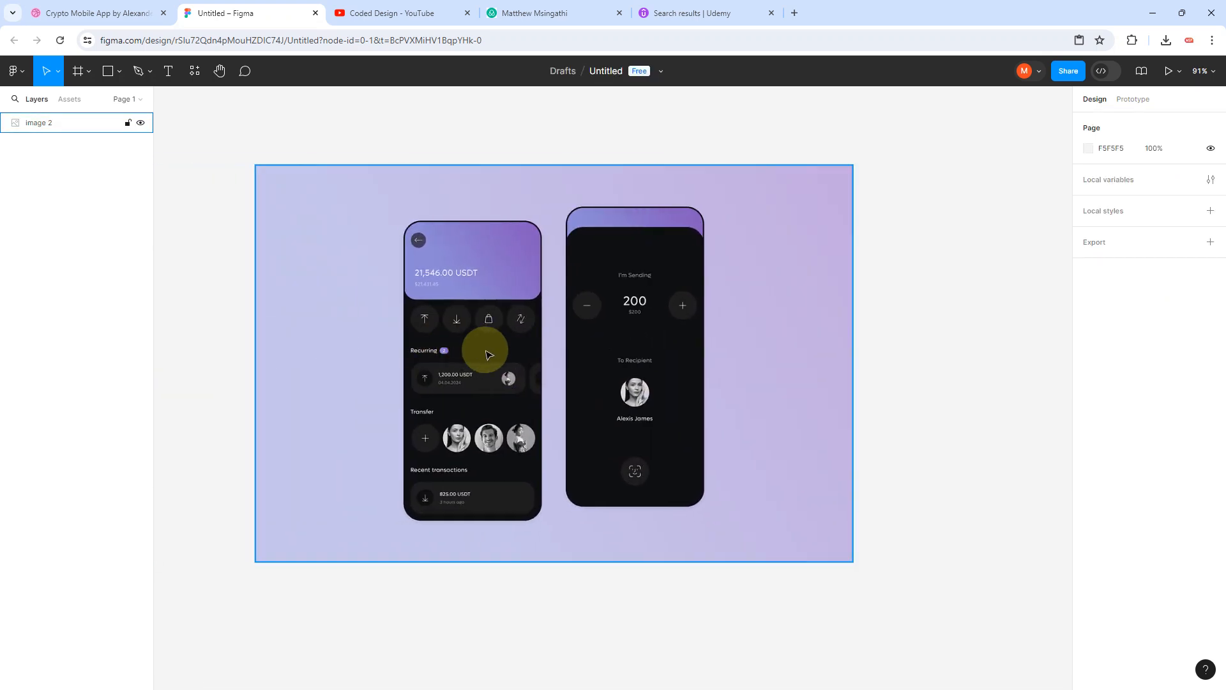
Step: Inspect the two phone screens up close and move the crypto app image farther left to about X -1788, Y -378
scroll(488, 355, up, 3)
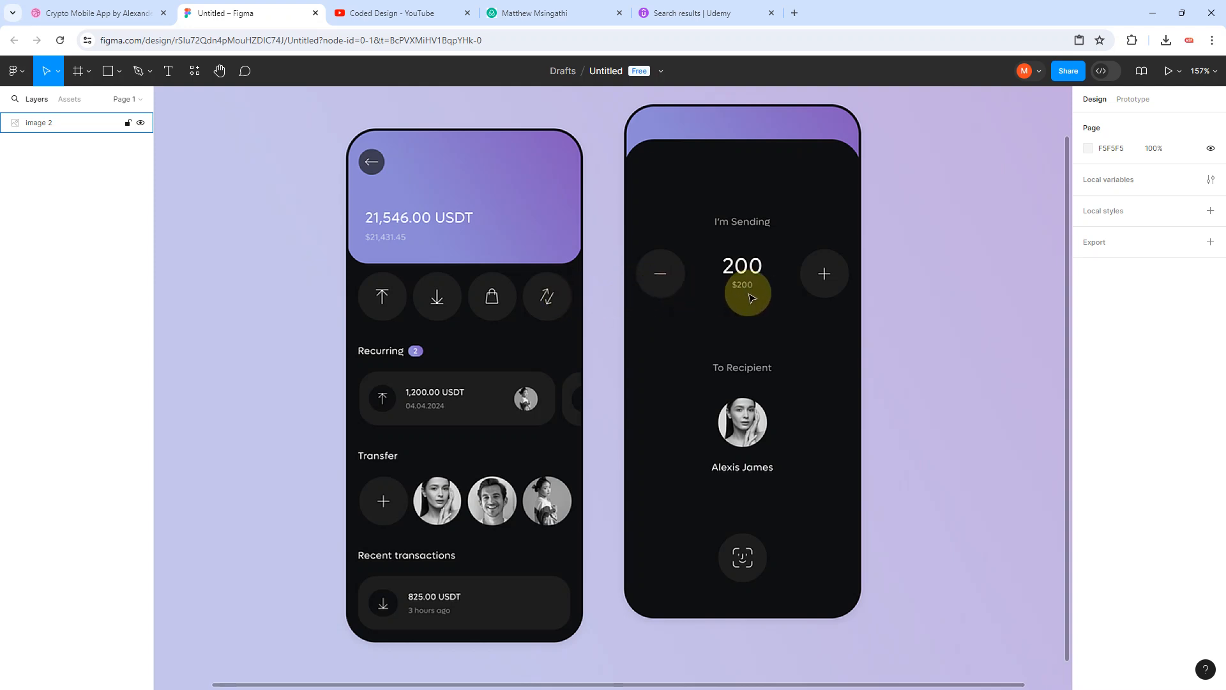
click(457, 353)
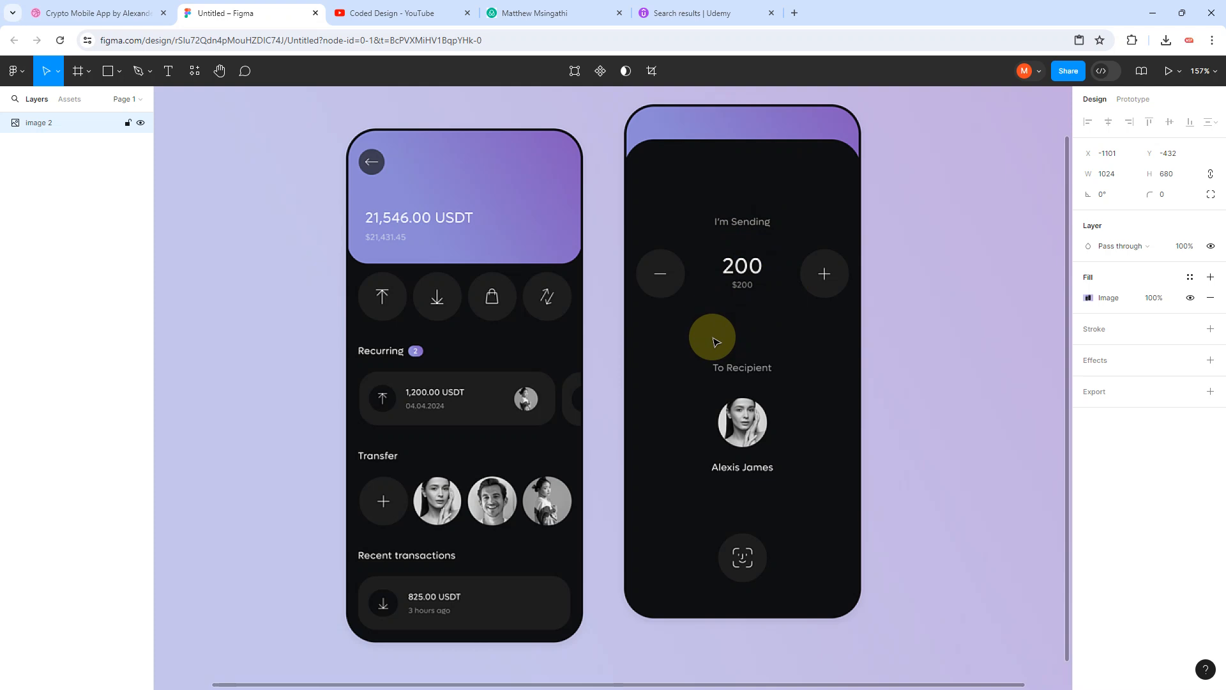
scroll(714, 340, down, 5)
scroll(715, 340, right, 3)
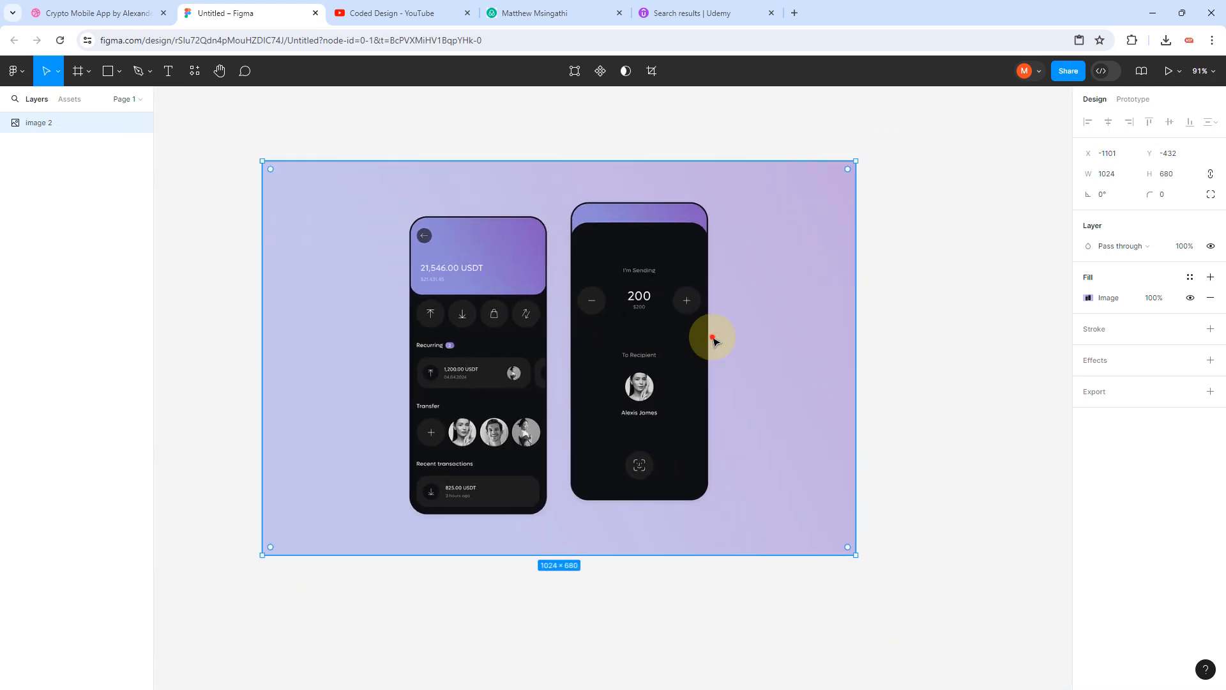
scroll(714, 386, down, 3)
drag(689, 387, 406, 411)
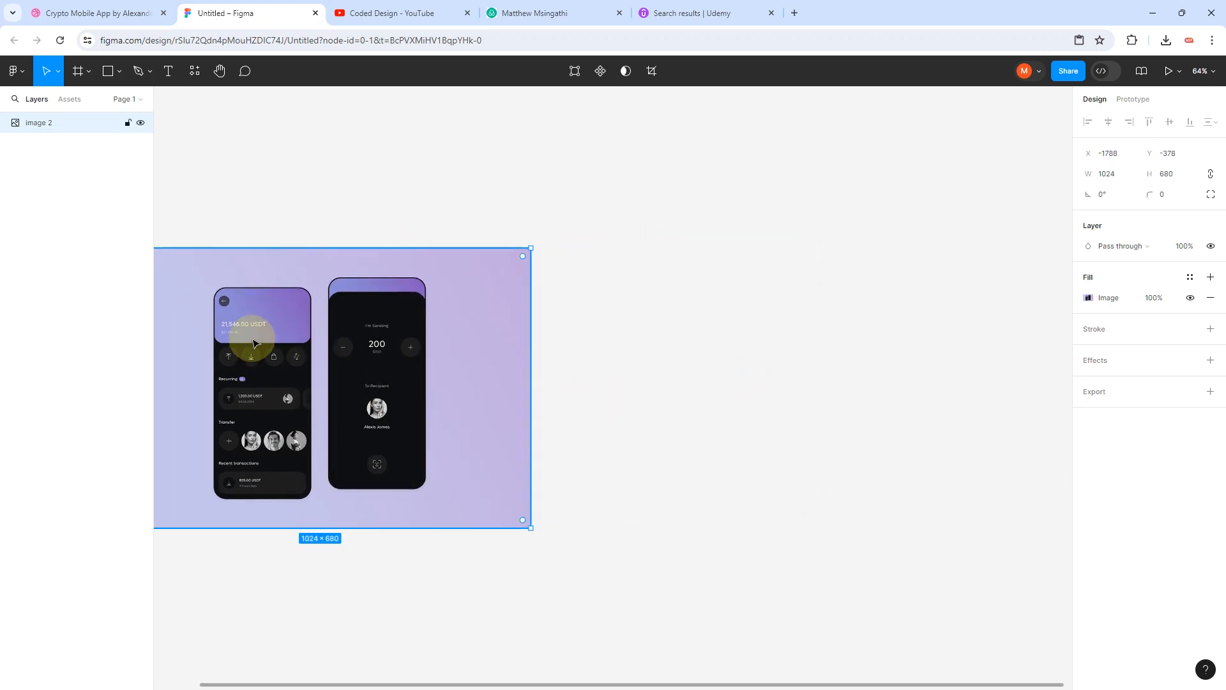
Step: Paste a duplicate of the crypto app image and place it right of the original at about X -678, Y -369
key(ctrl+v)
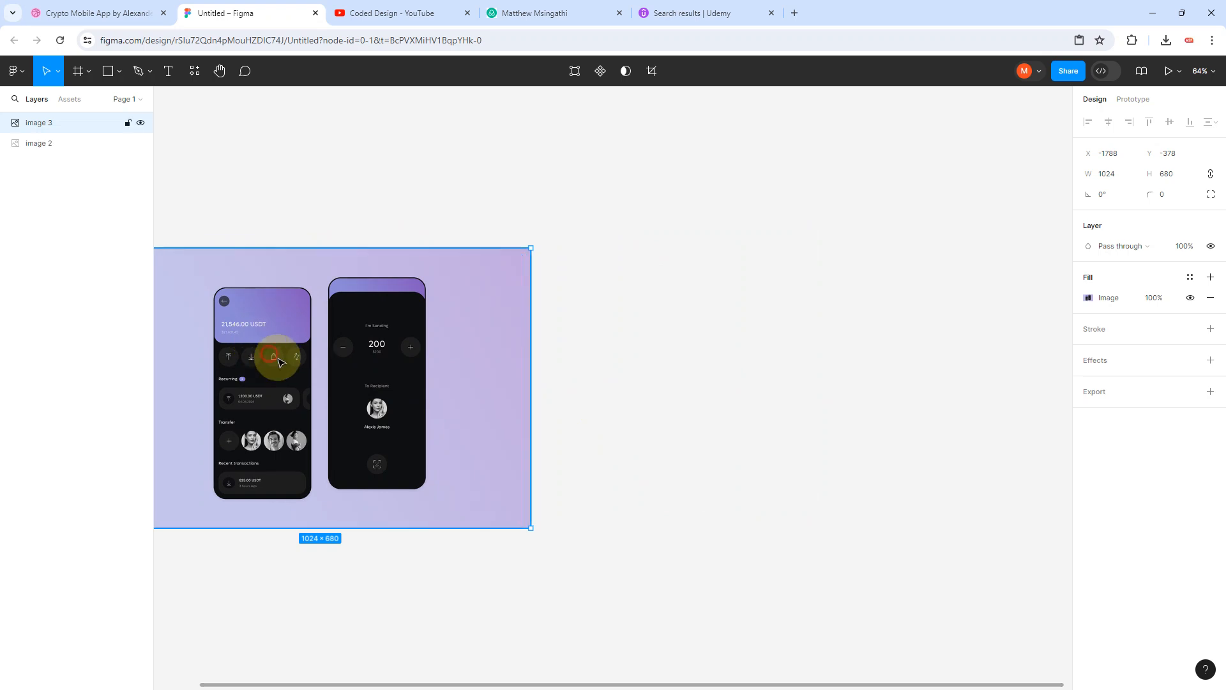
drag(720, 348, 872, 344)
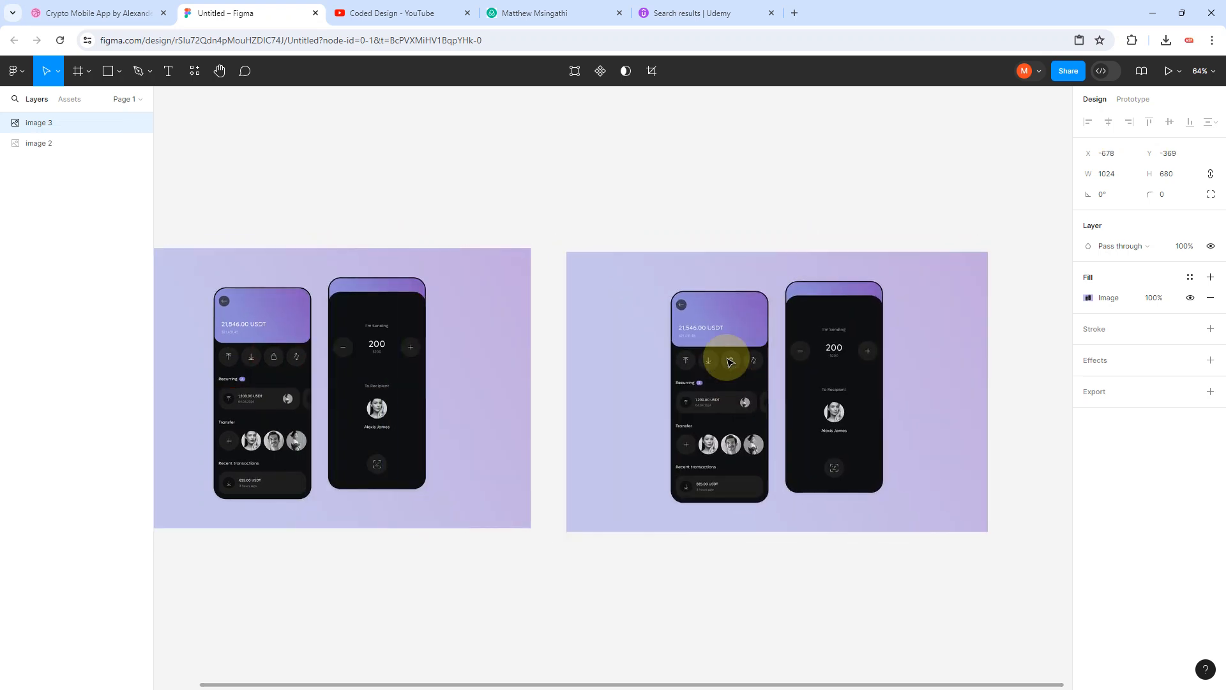
Step: Crop the duplicate image tightly around the first phone screen, to about 245 × 529
click(652, 71)
drag(566, 390, 674, 399)
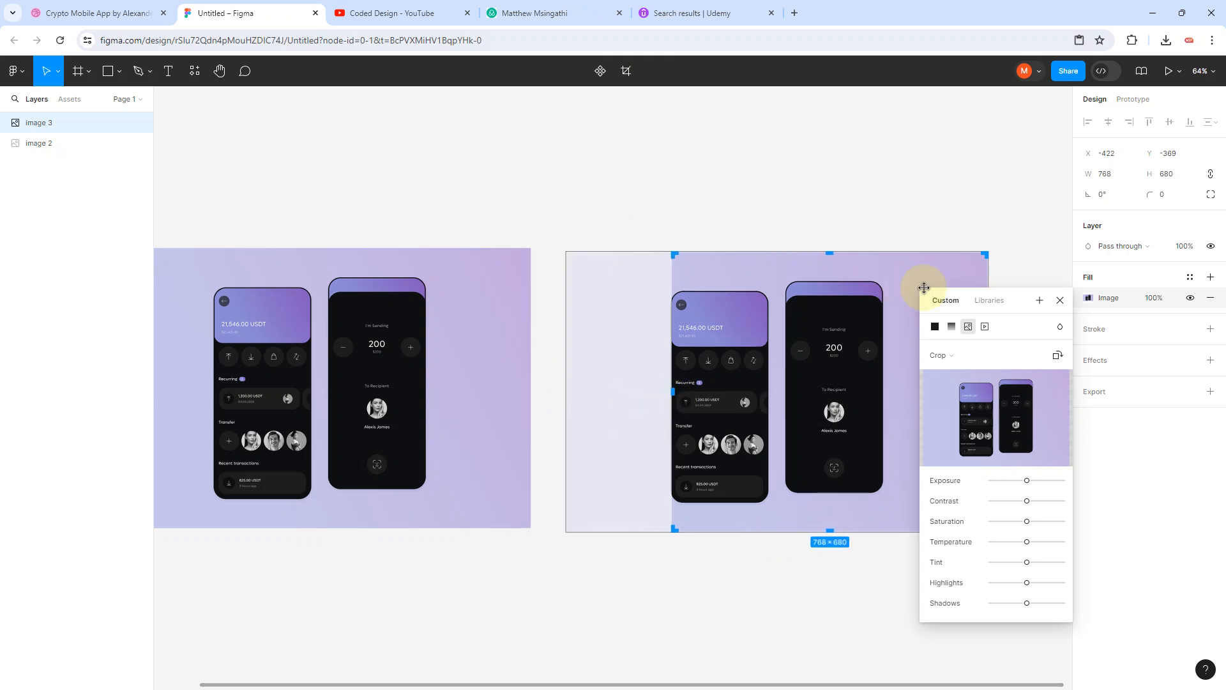
scroll(925, 287, right, 2)
scroll(926, 291, right, 1)
drag(883, 391, 670, 391)
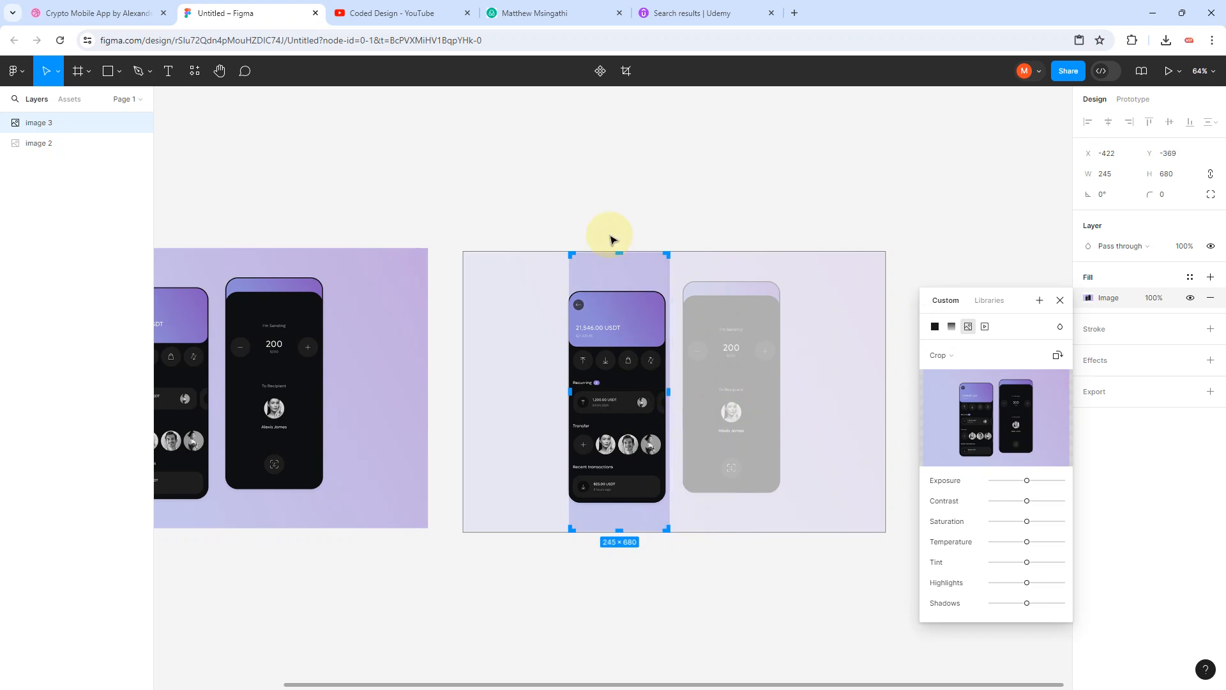
drag(618, 256, 618, 288)
drag(621, 530, 624, 504)
key(Return)
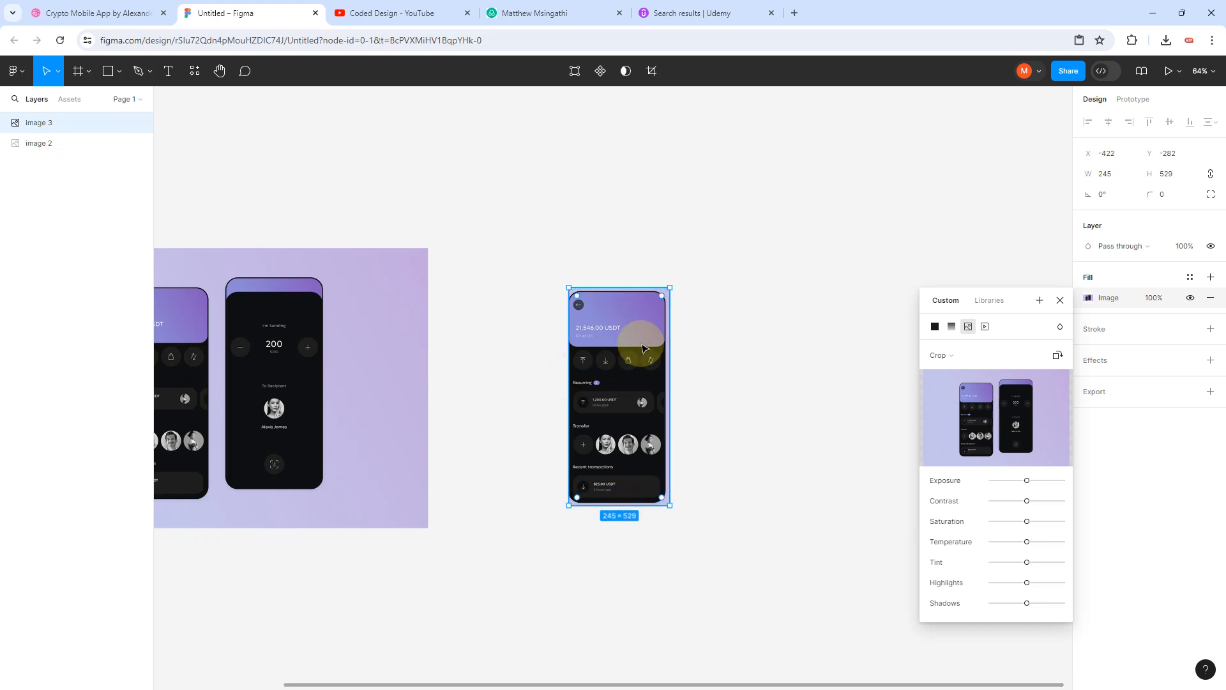
Step: Move the cropped phone image closer to the original image, to about X -673, Y -386
drag(638, 344, 540, 302)
click(596, 314)
scroll(562, 337, up, 3)
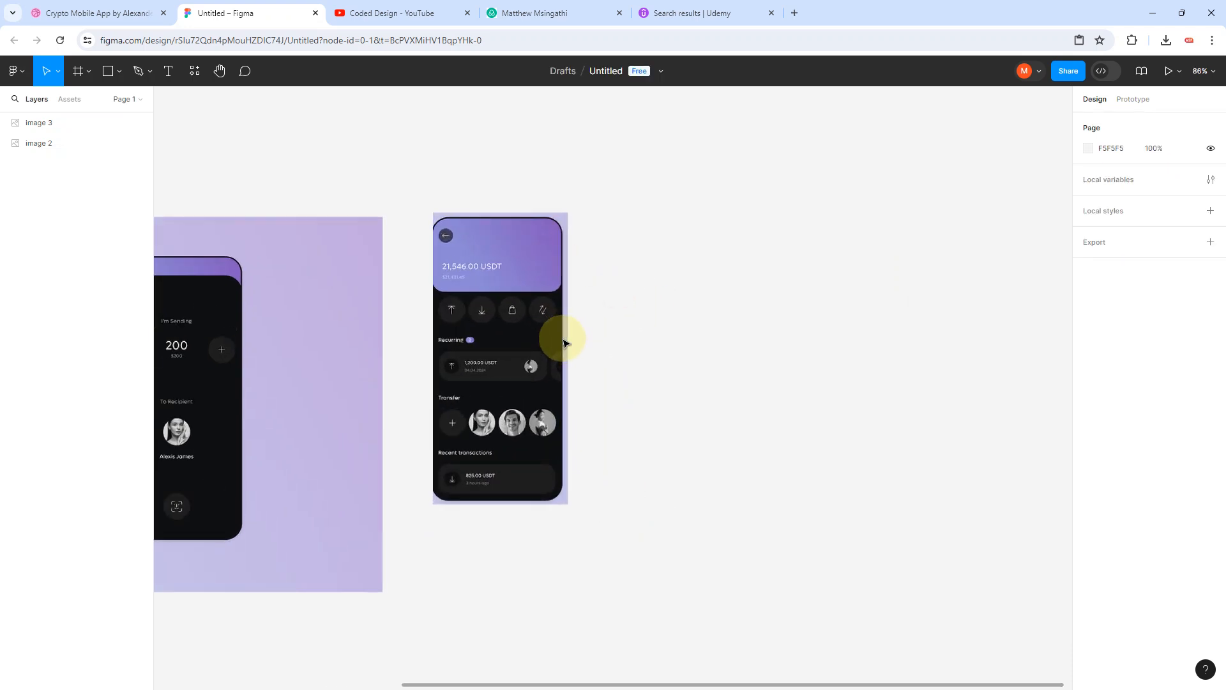
Step: Trim the excess background from the right edge of the cropped phone image, to about 238 × 529
click(548, 281)
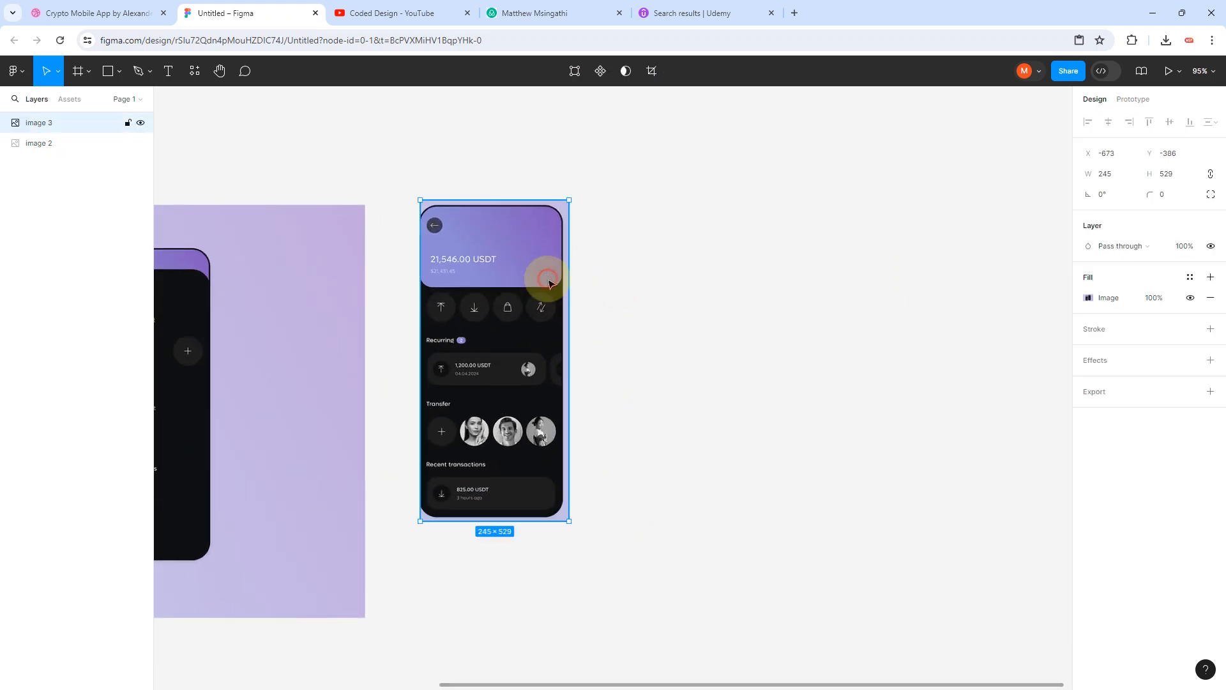
click(642, 61)
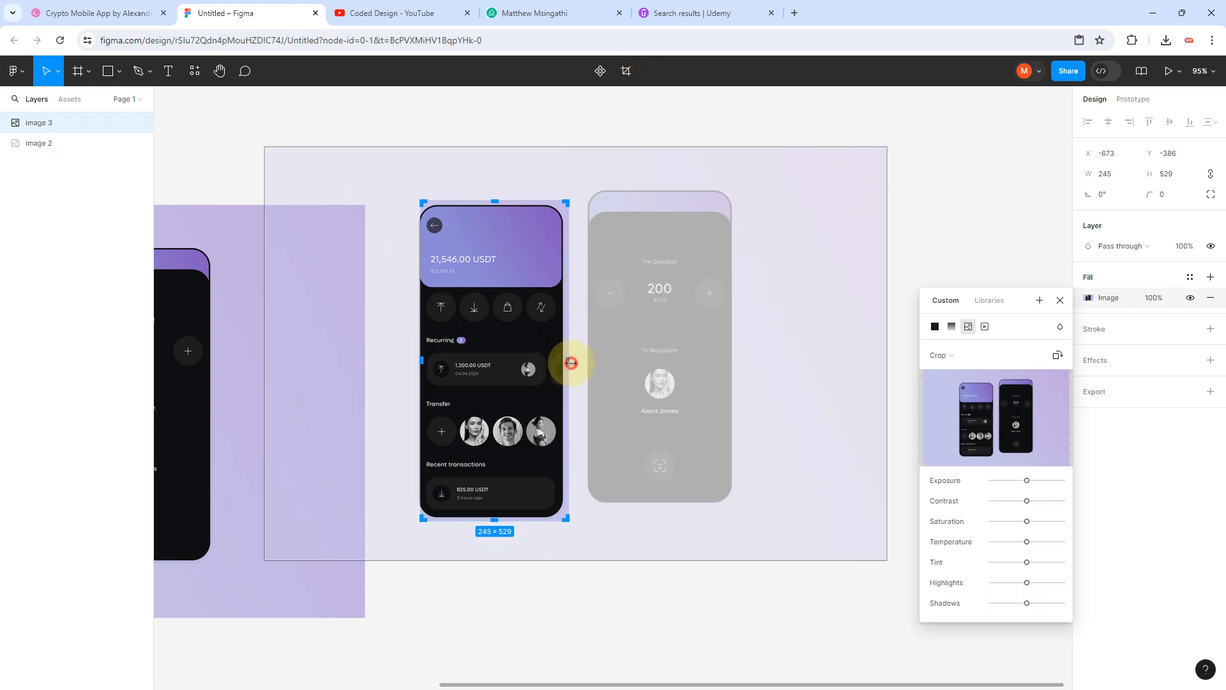
drag(570, 362, 564, 378)
key(Return)
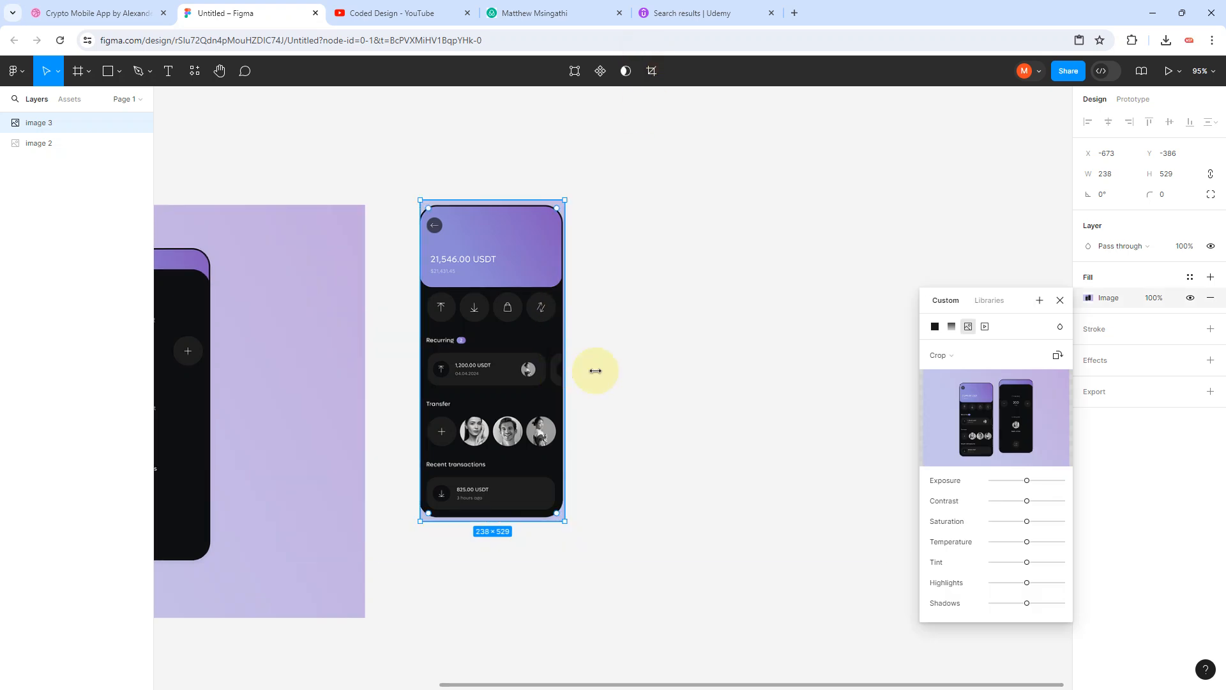
click(698, 356)
Step: Shift both the original crypto app image and the cropped phone image left, keeping them side by side with their tops aligned
scroll(623, 281, down, 5)
drag(462, 280, 397, 268)
drag(575, 272, 499, 255)
click(586, 262)
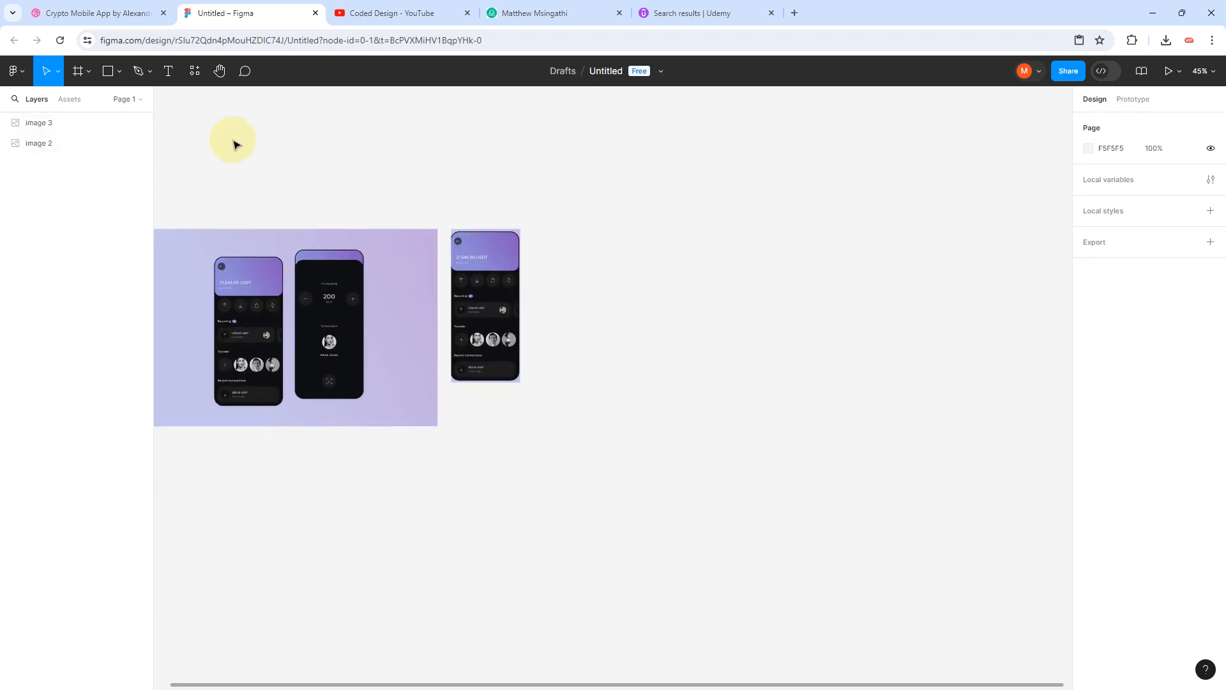
Step: Add an Android Large frame (360 × 800) to the canvas from the phone frame presets
click(91, 72)
click(72, 101)
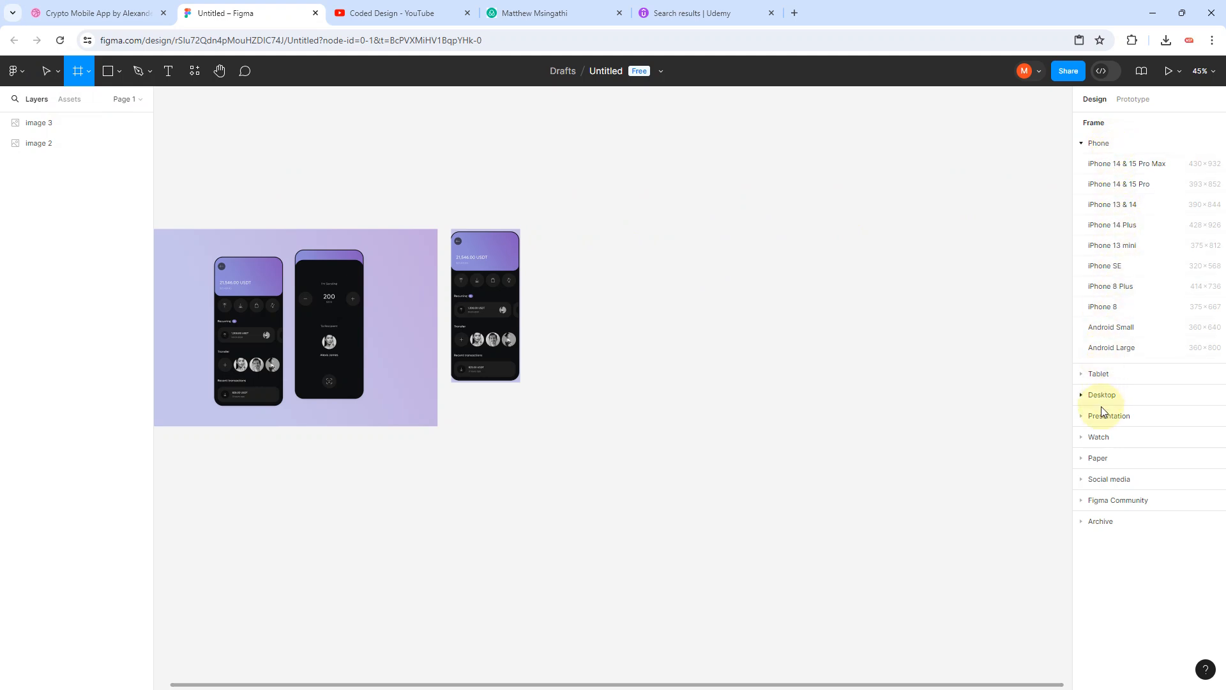
click(1084, 459)
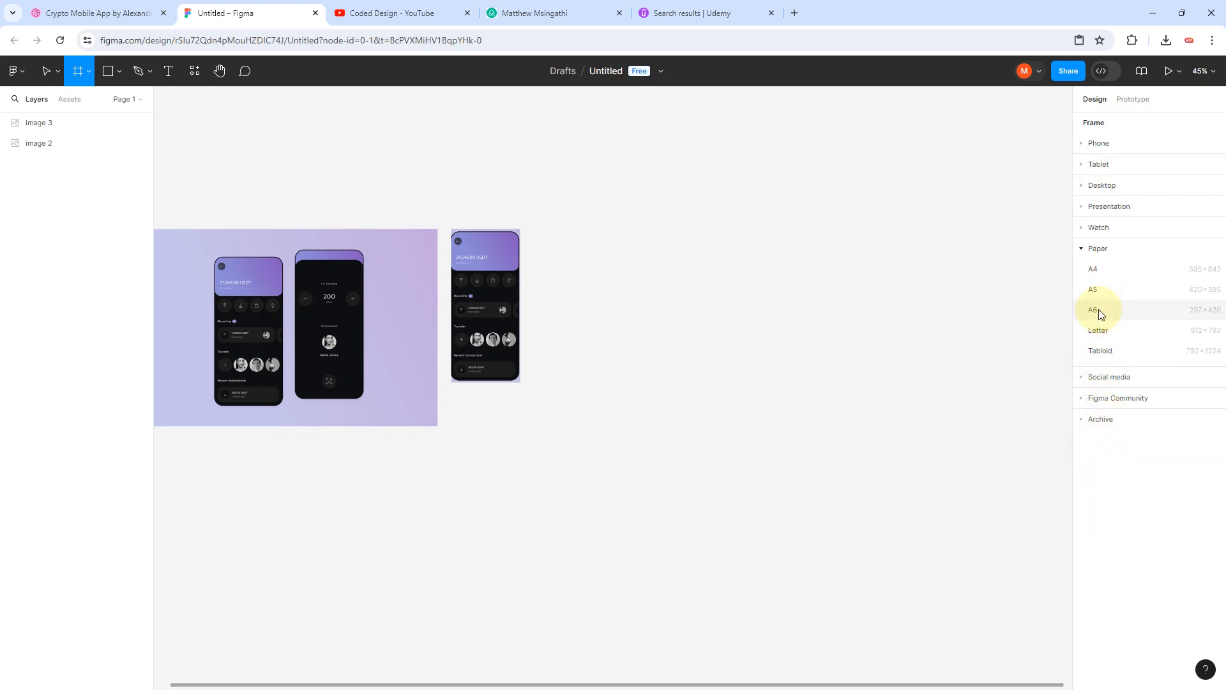
click(1093, 250)
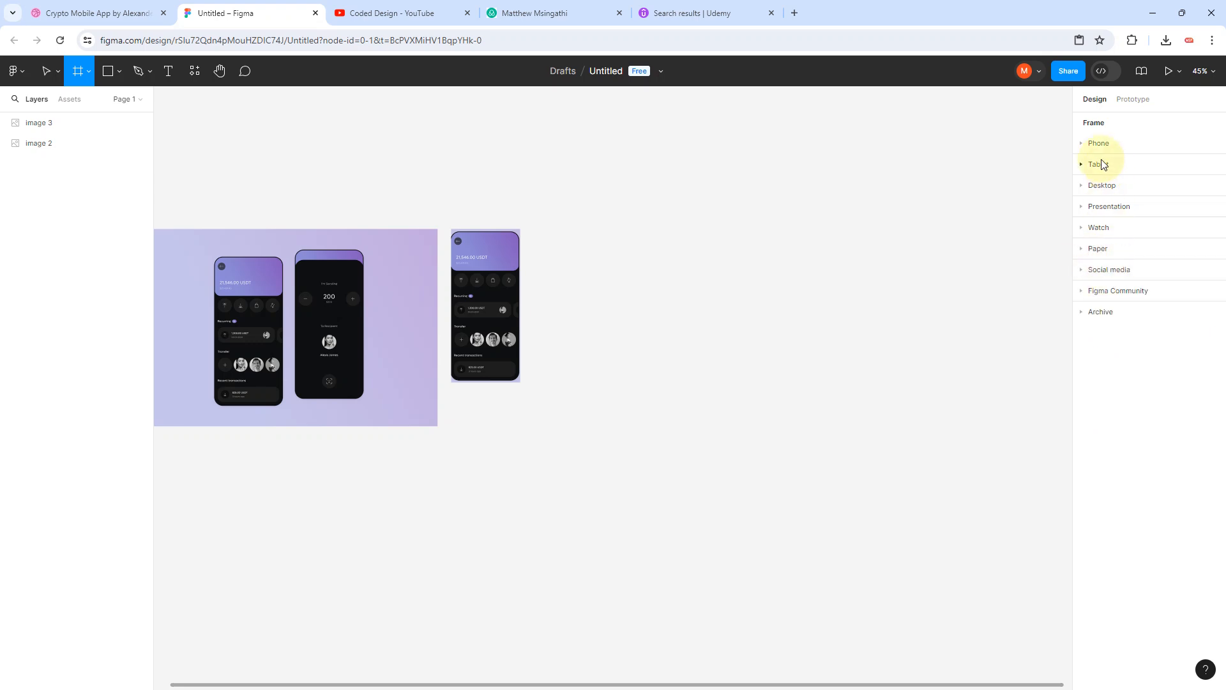
click(1083, 145)
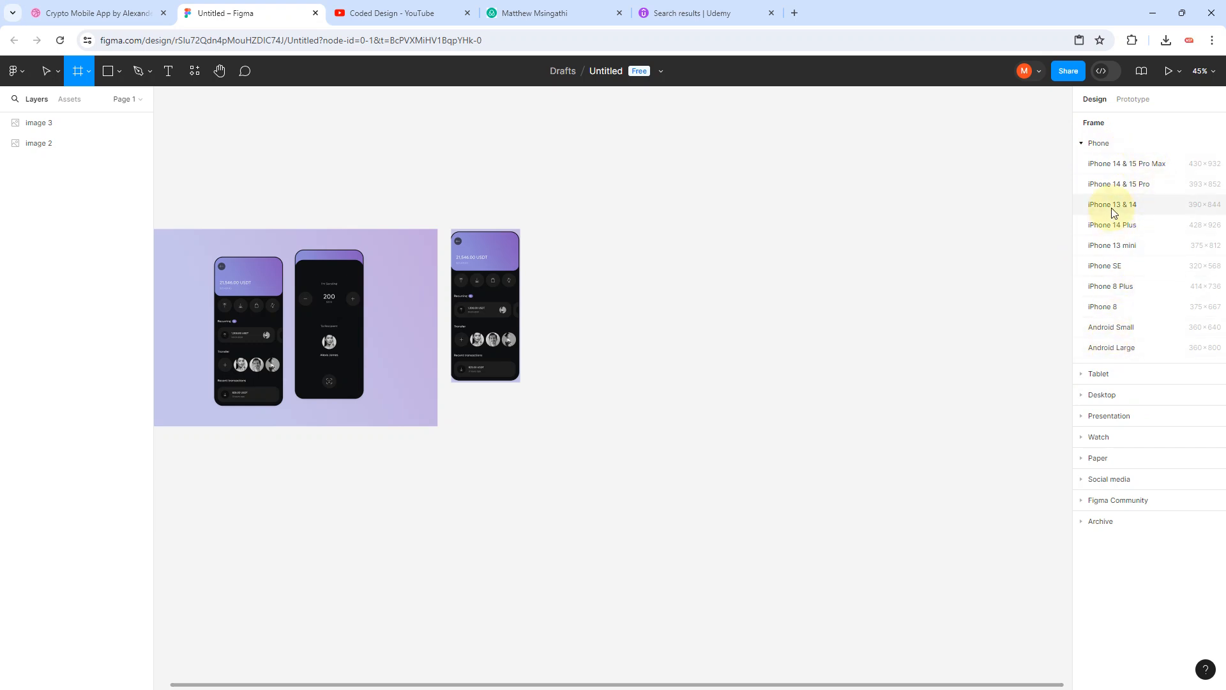
click(1111, 347)
Step: Enlarge the cropped phone image to about 358 × 796 and place it directly left of the Android Large frame
scroll(594, 364, up, 3)
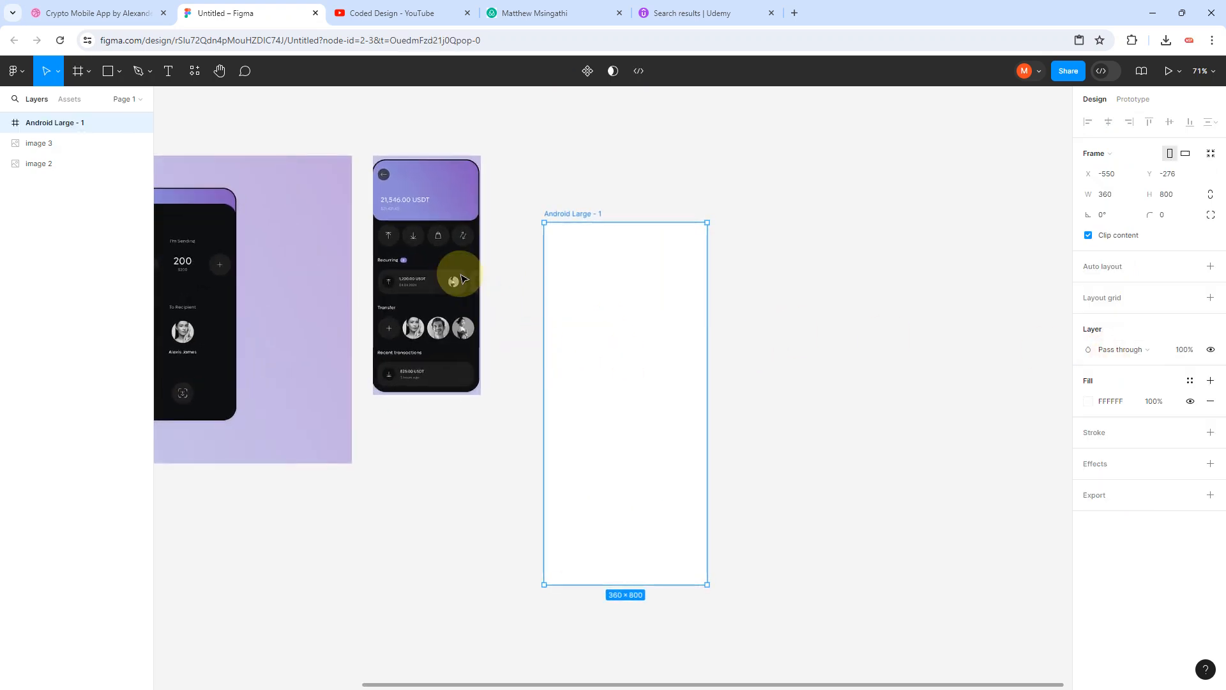
drag(463, 279, 497, 337)
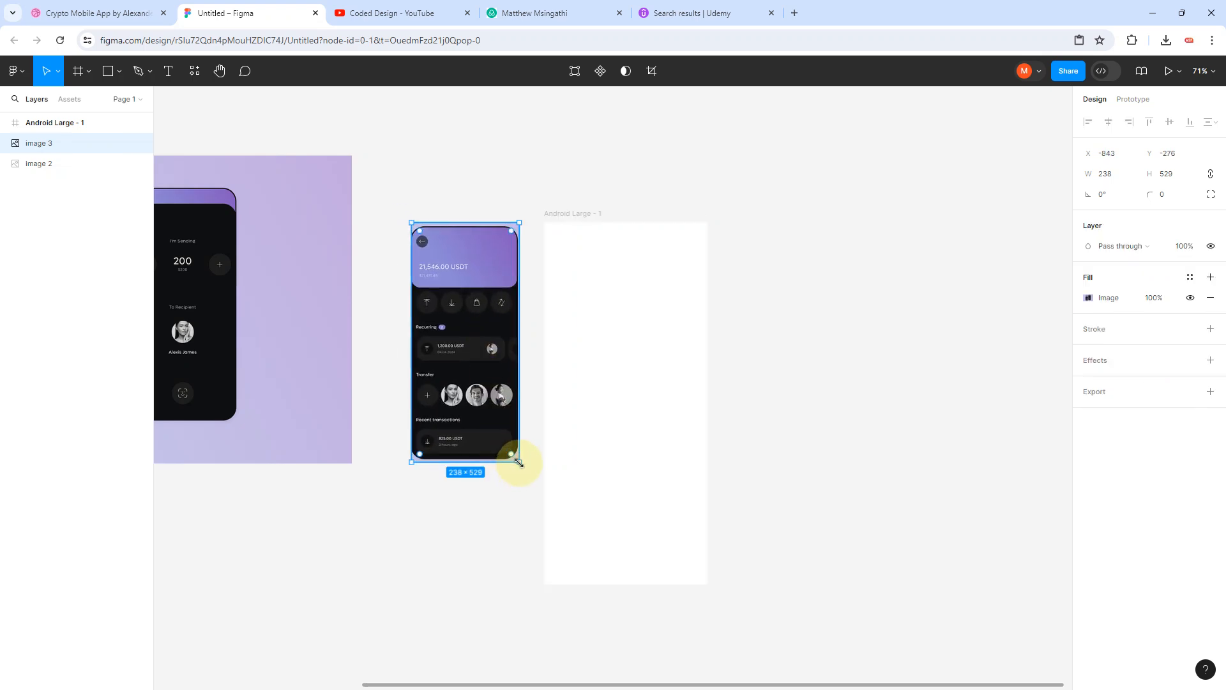
drag(519, 461, 572, 549)
drag(520, 446, 481, 449)
click(774, 420)
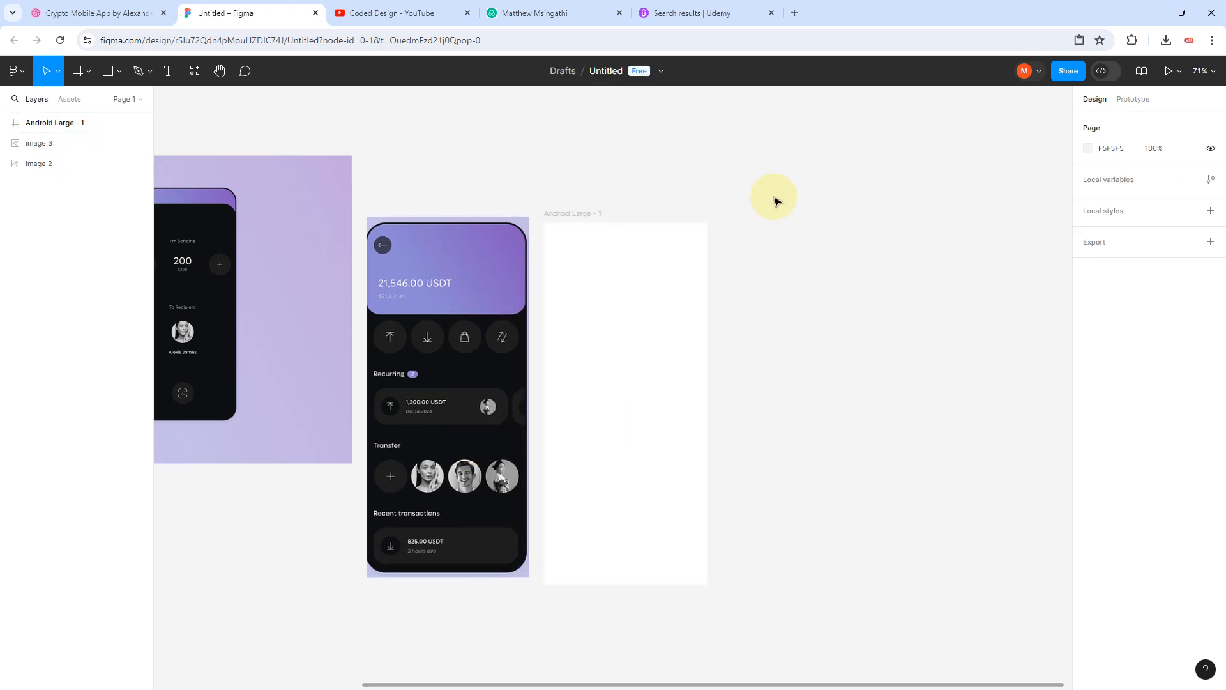
Step: Change the page background colour to grey A3A3A3
click(1088, 148)
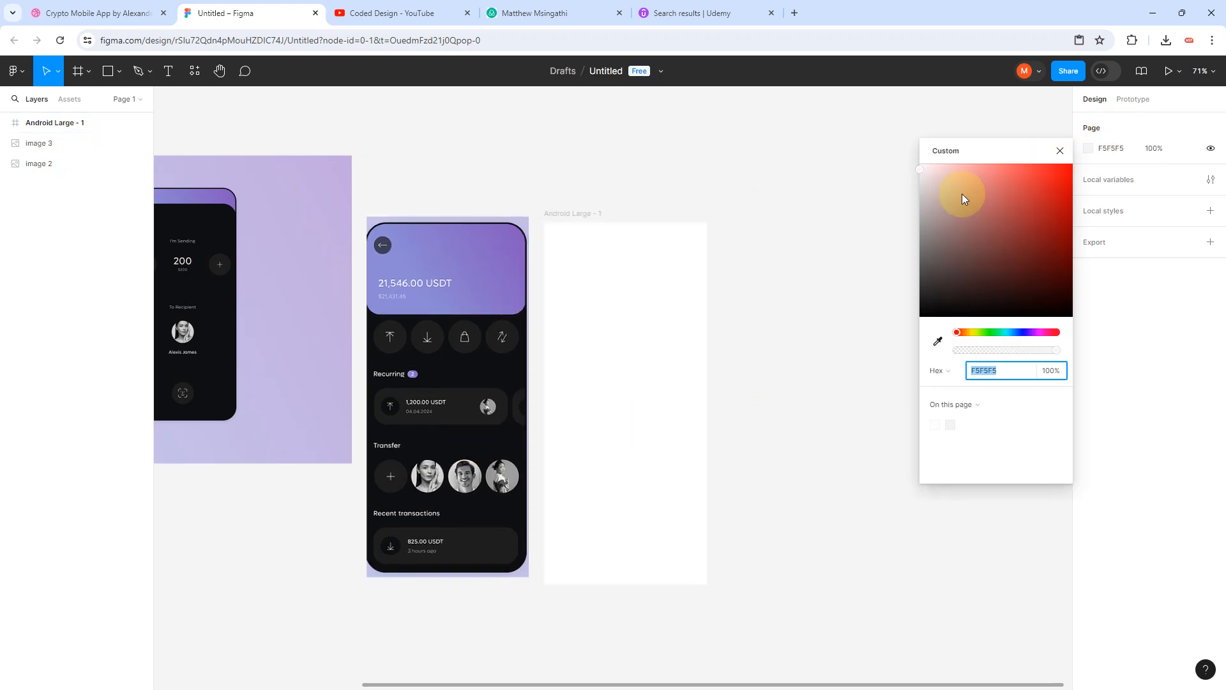
click(872, 207)
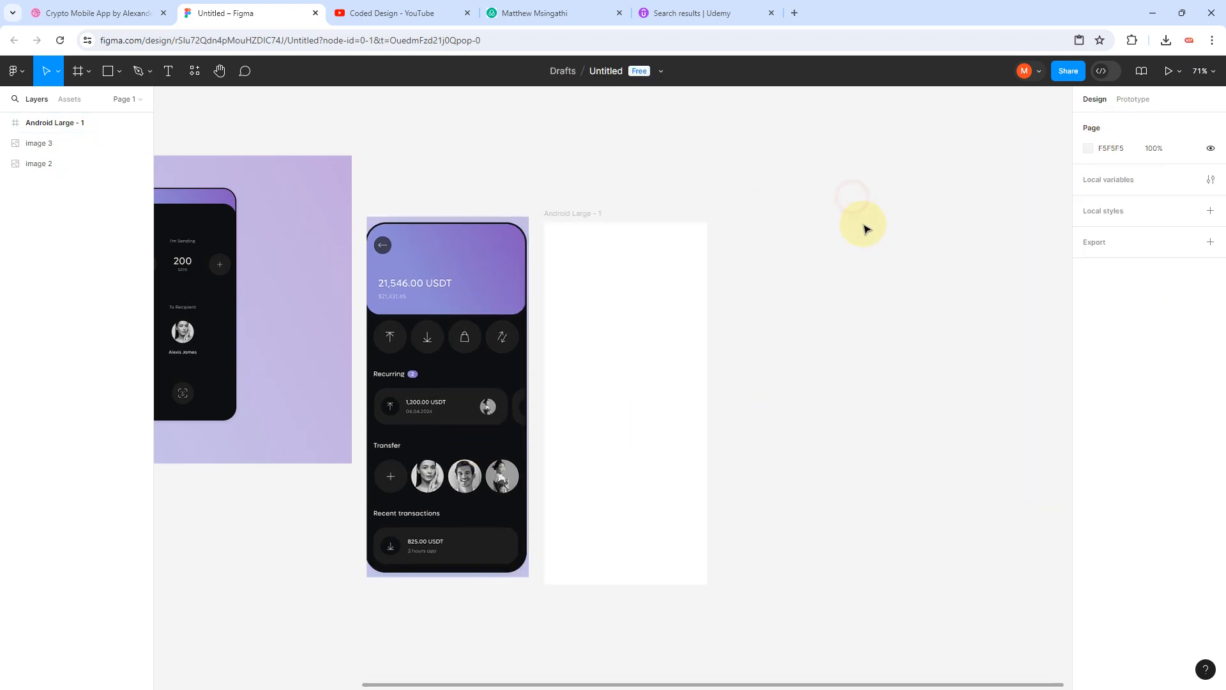
click(1088, 155)
drag(922, 171, 917, 226)
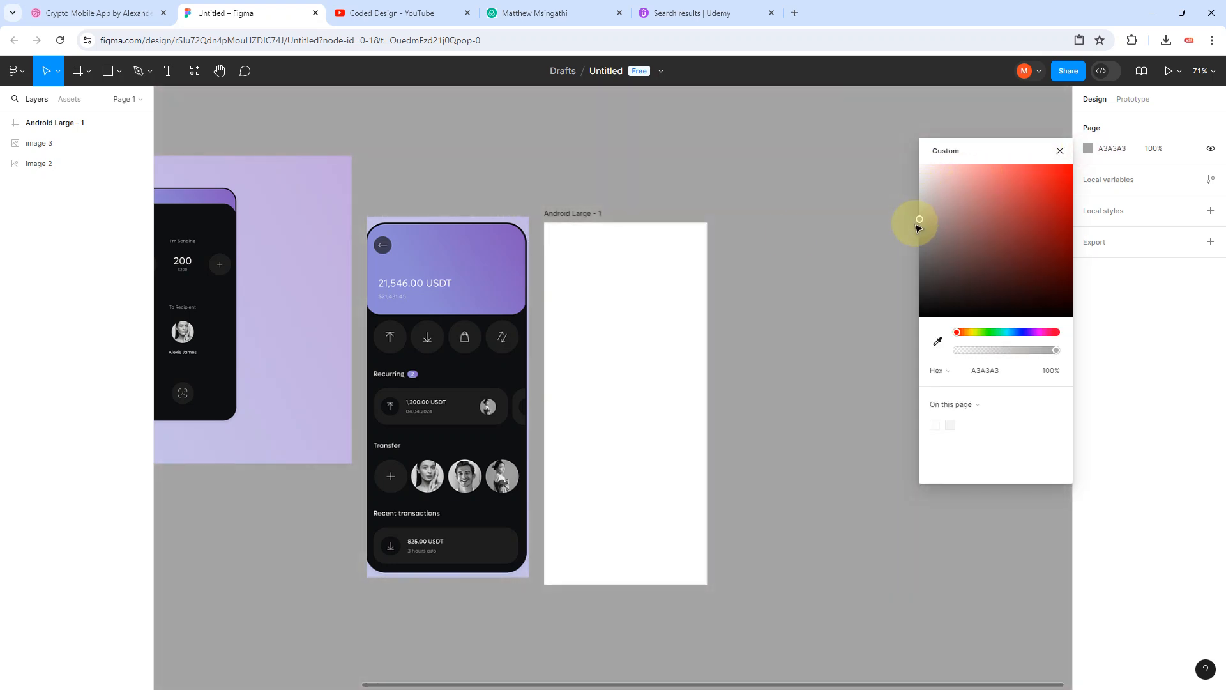
click(699, 200)
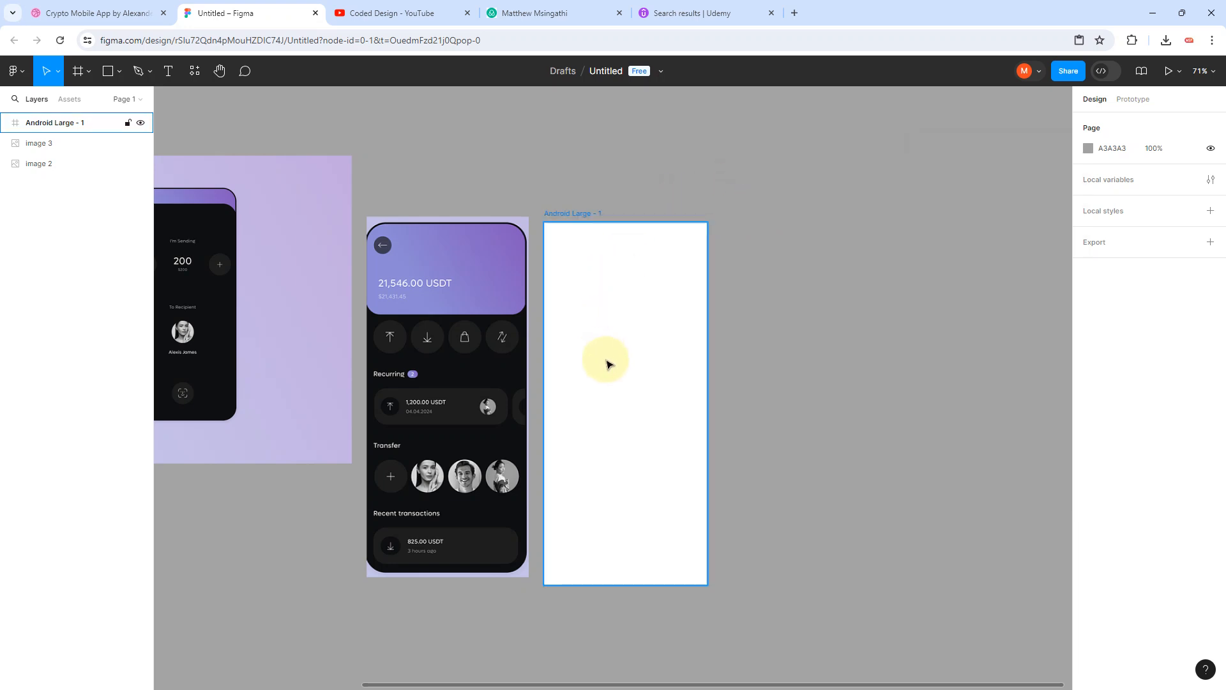
Step: Move the original crypto app image farther left to about X -2113, Y -390
scroll(607, 364, down, 1)
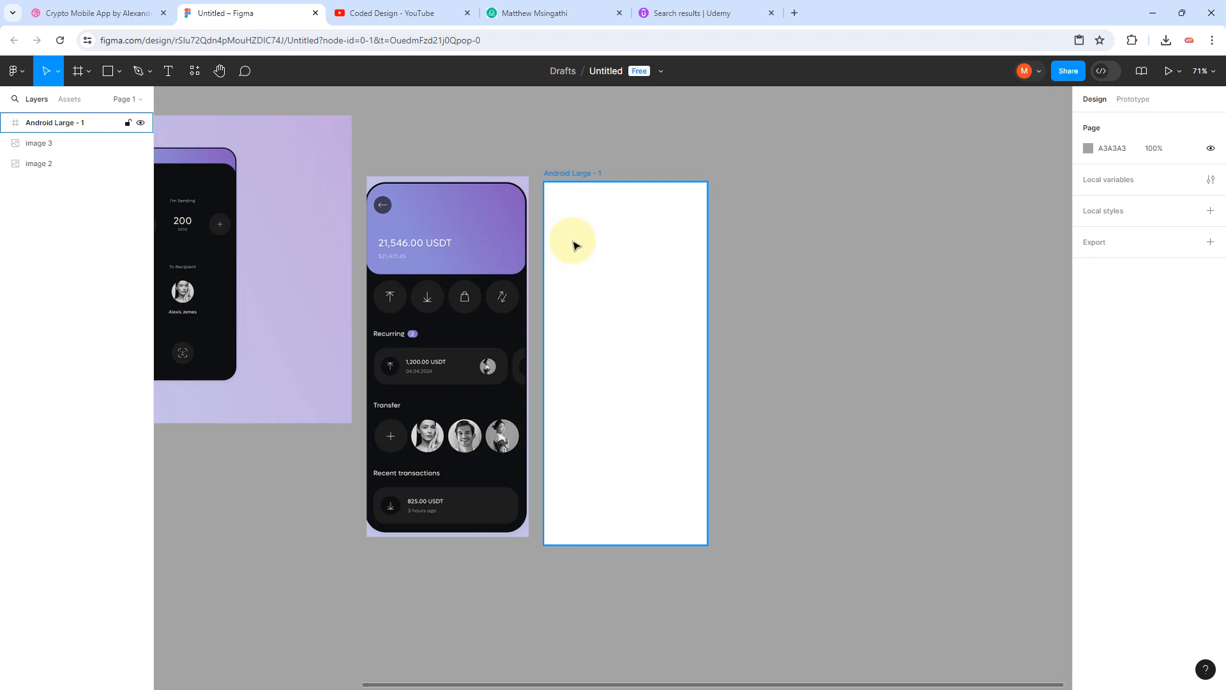
click(438, 281)
click(314, 214)
drag(315, 213, 265, 238)
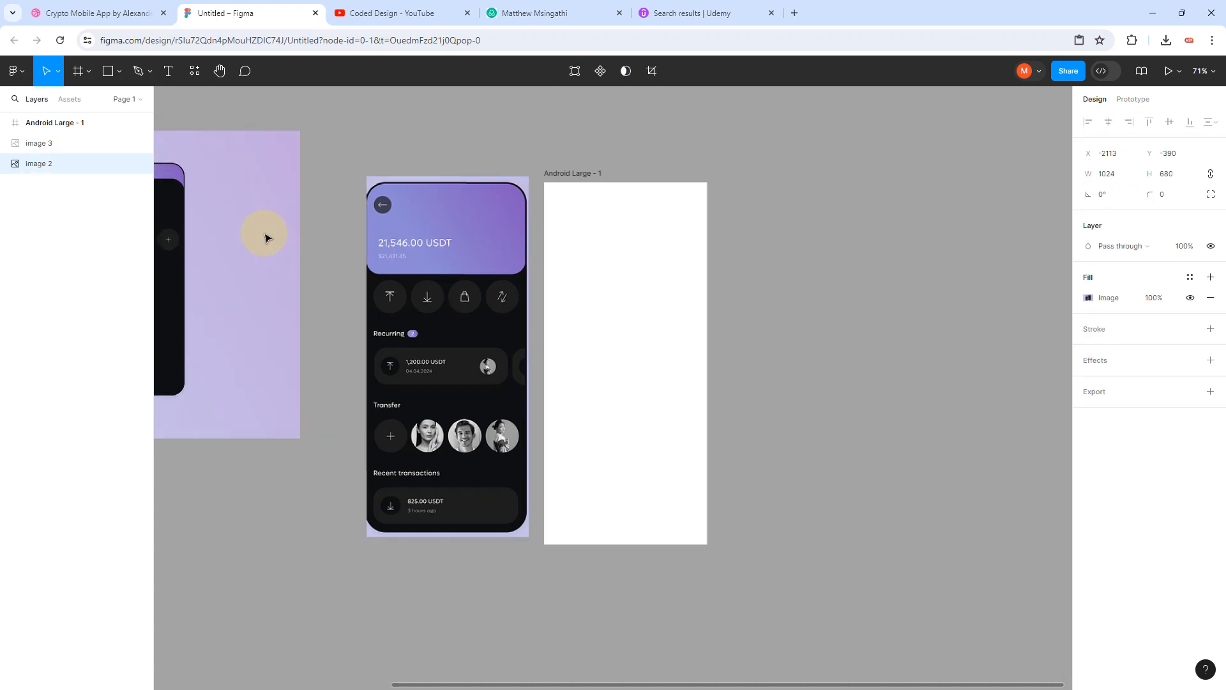
Step: Extend the cropped phone image's left crop edge so the image is about 382 × 796
click(411, 300)
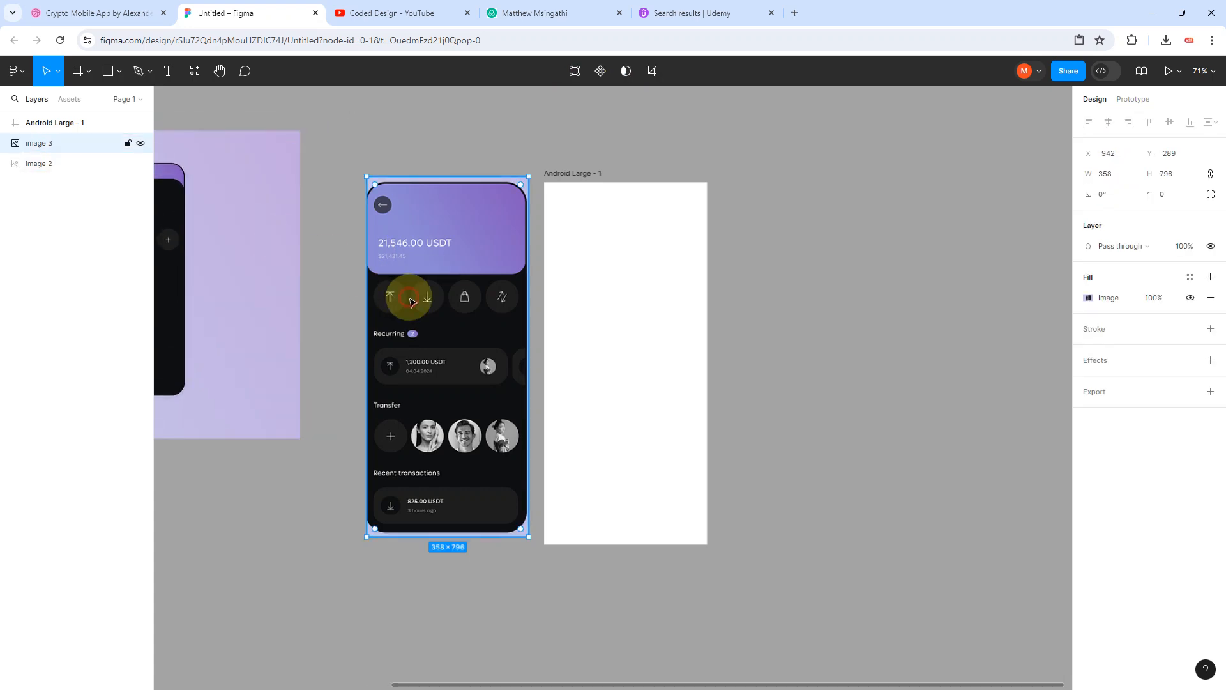
click(651, 71)
drag(358, 356, 353, 361)
click(465, 109)
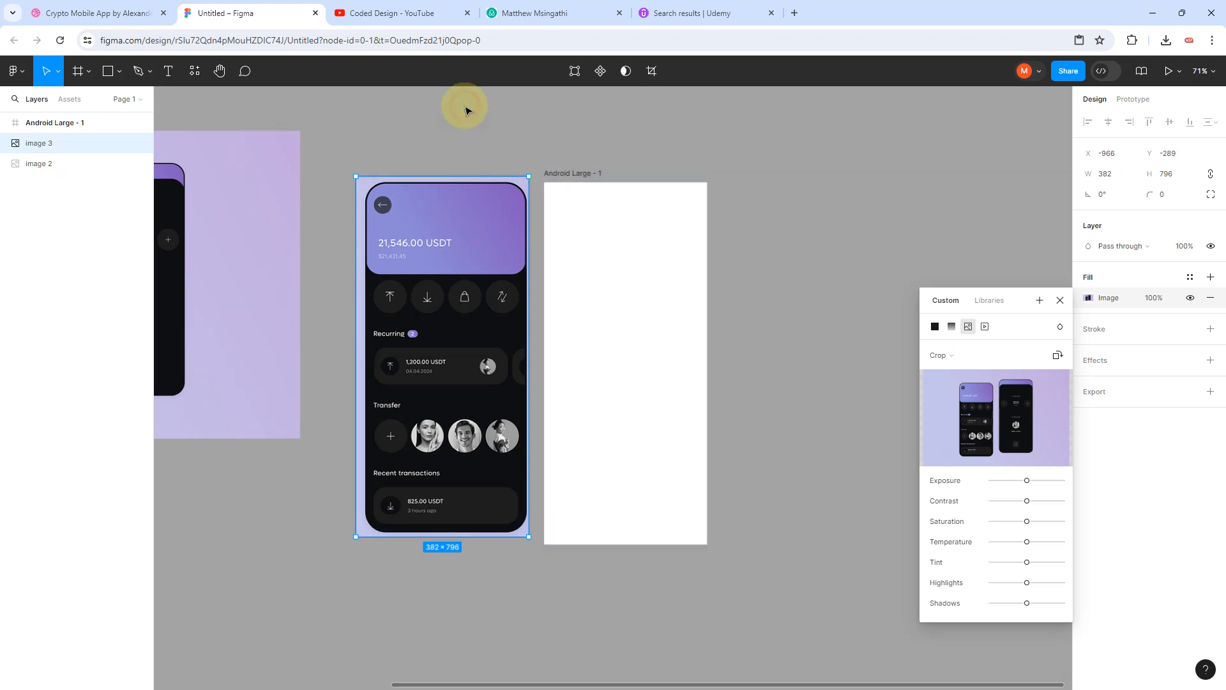
click(496, 127)
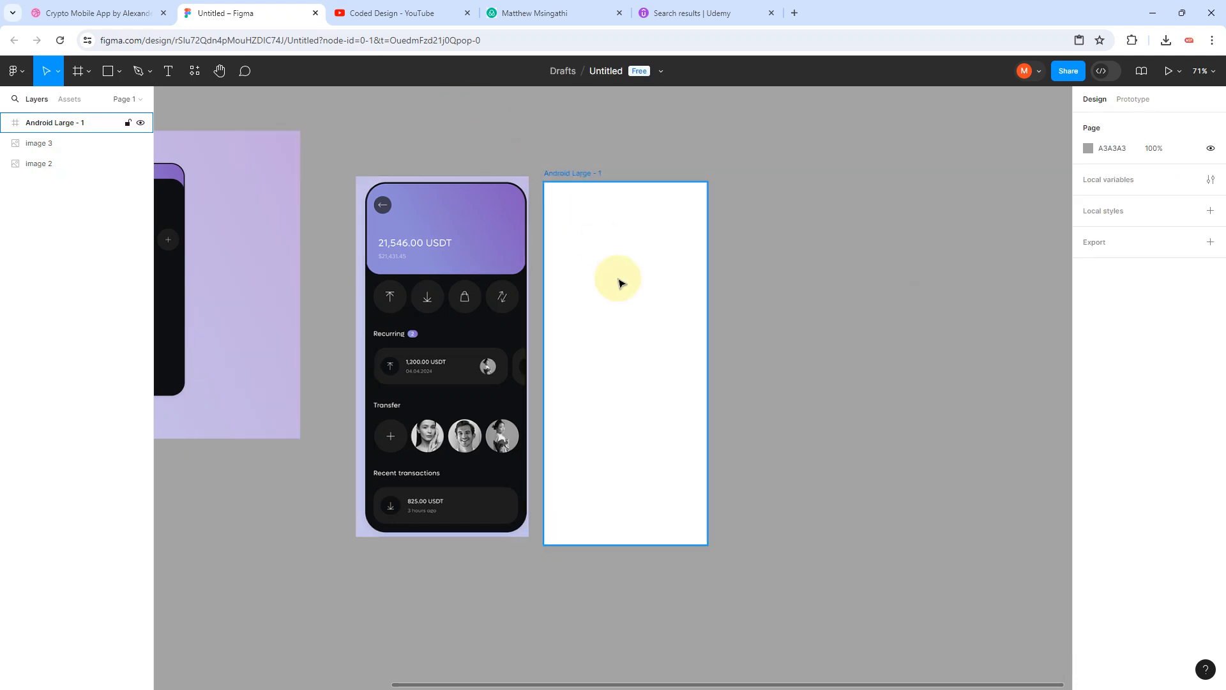
Step: Move the cropped phone image left to about X -1018, Y -286 and select the Android Large frame
scroll(619, 282, up, 1)
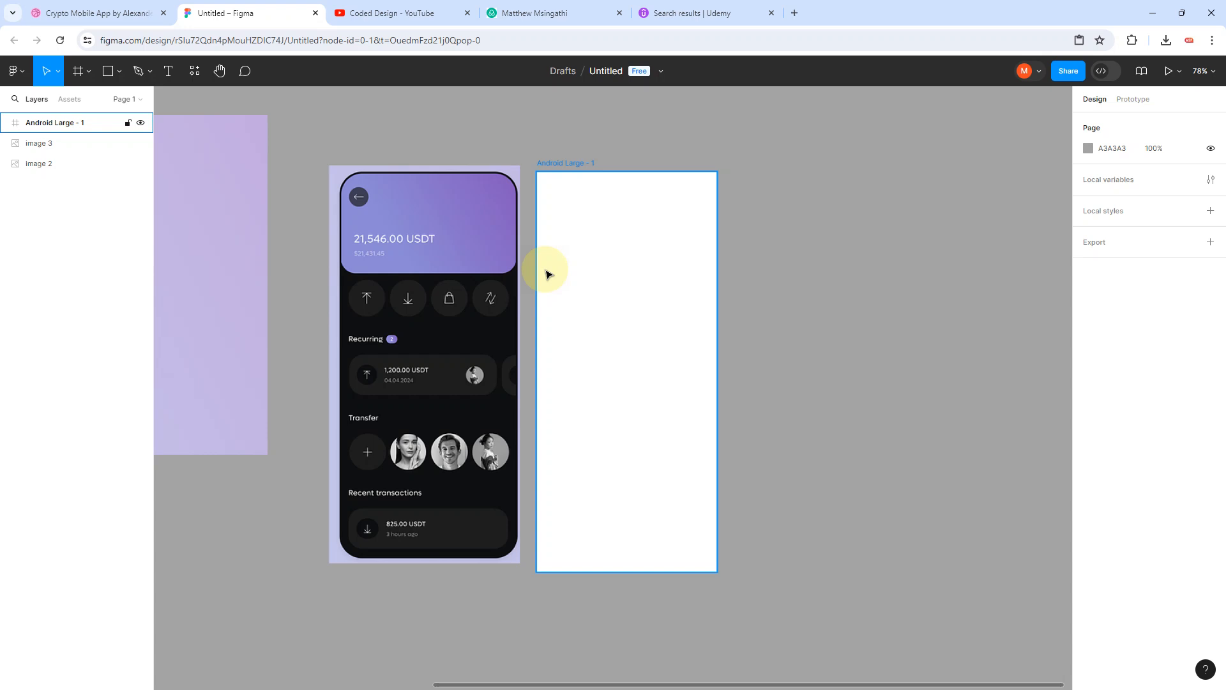
scroll(565, 281, right, 2)
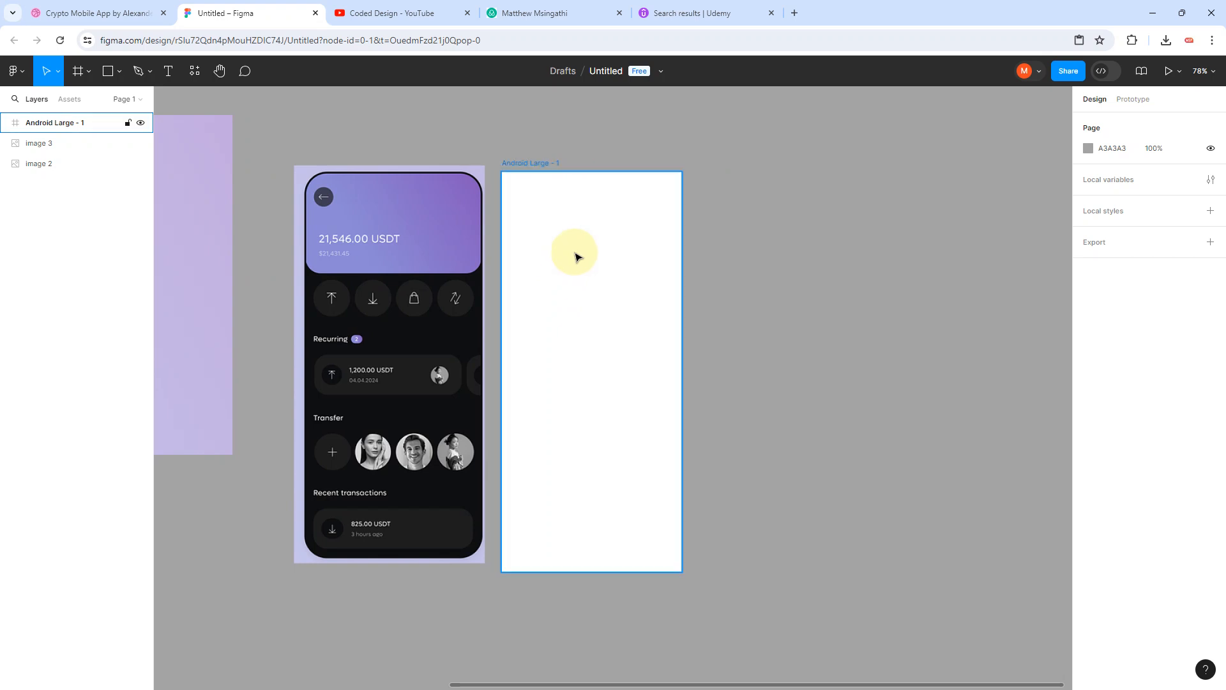
scroll(577, 230, up, 3)
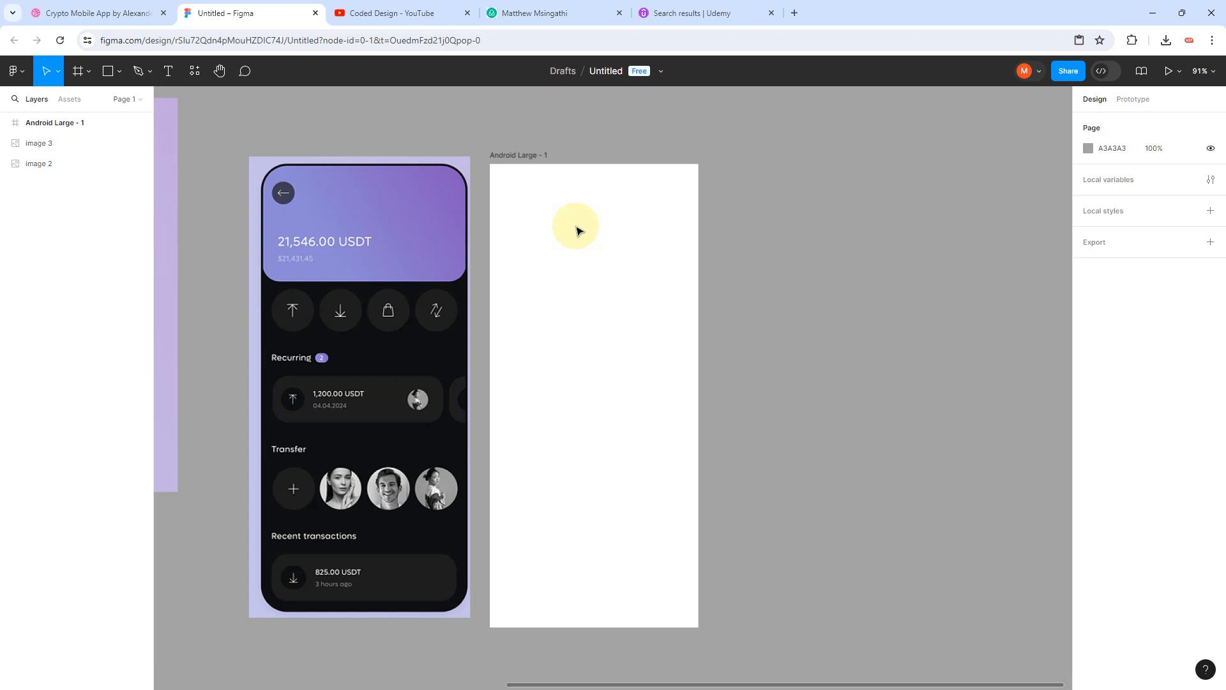
click(438, 296)
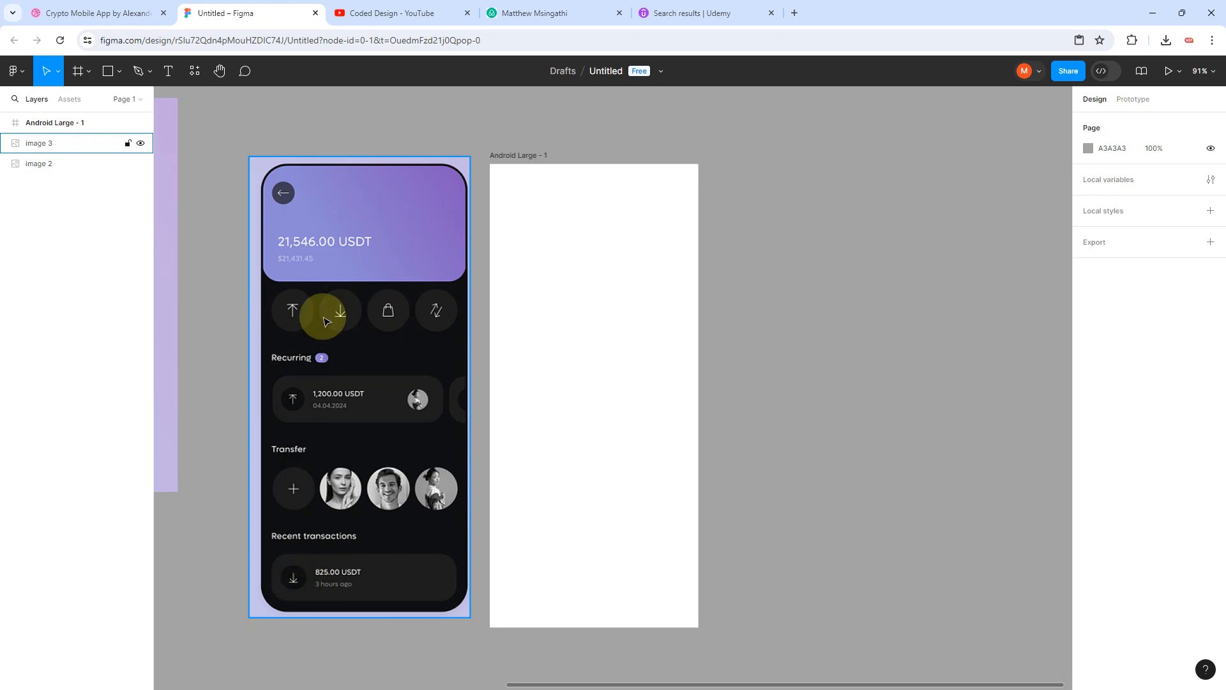
drag(429, 236, 401, 237)
click(558, 260)
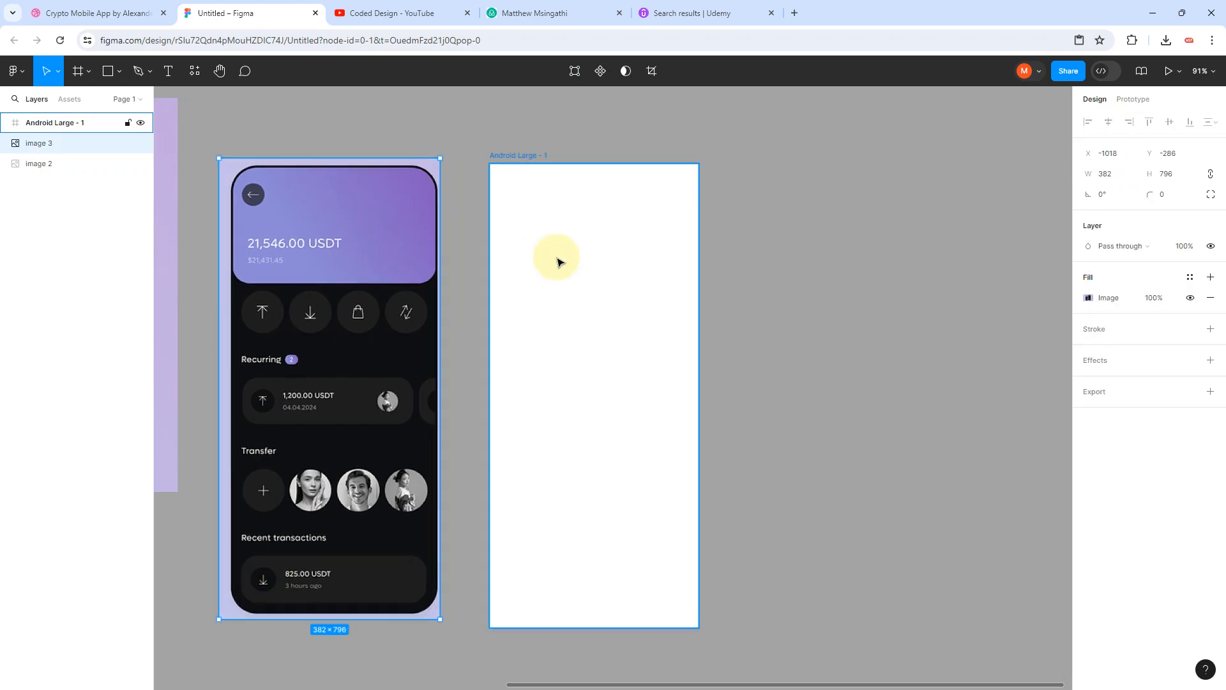
scroll(565, 221, up, 3)
scroll(564, 220, down, 2)
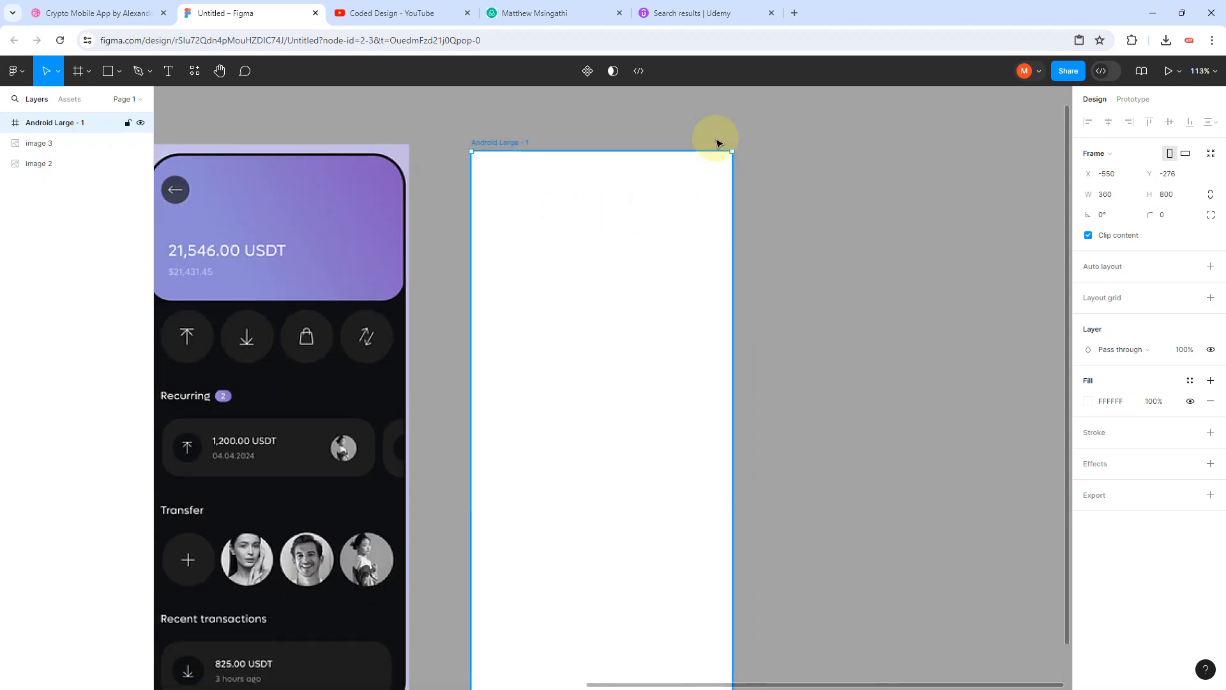
Step: Open SVG Repo in a new browser tab and search its vectors for arrow icons
click(795, 13)
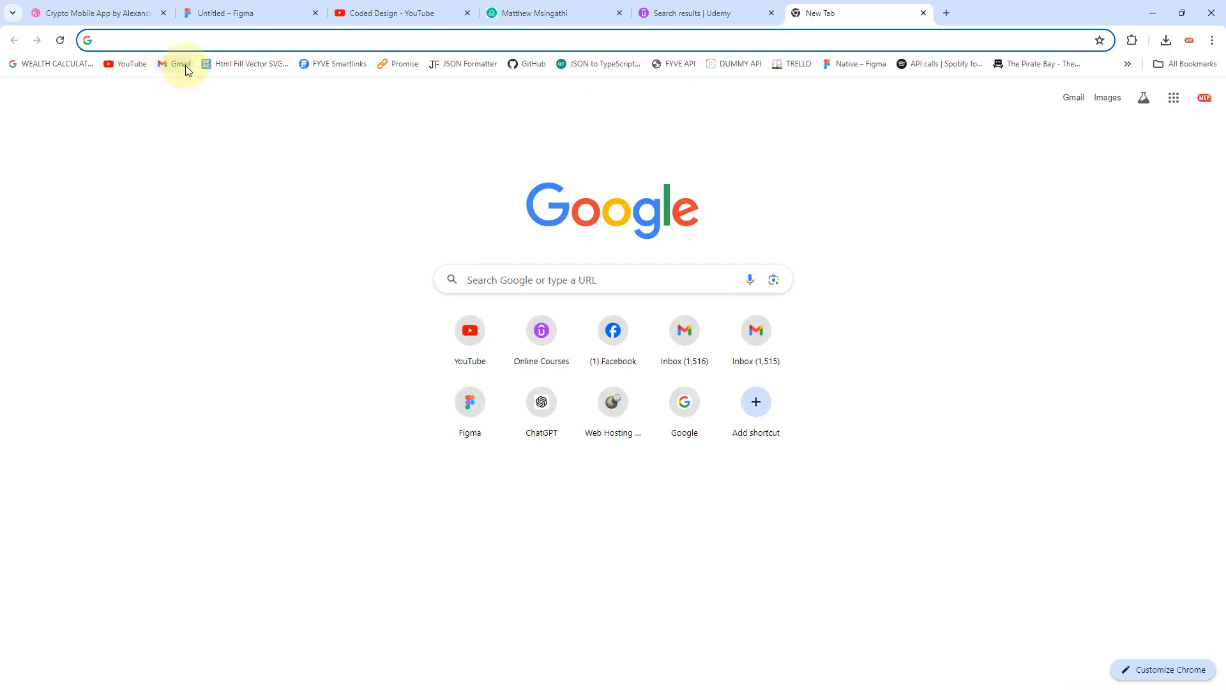
click(245, 64)
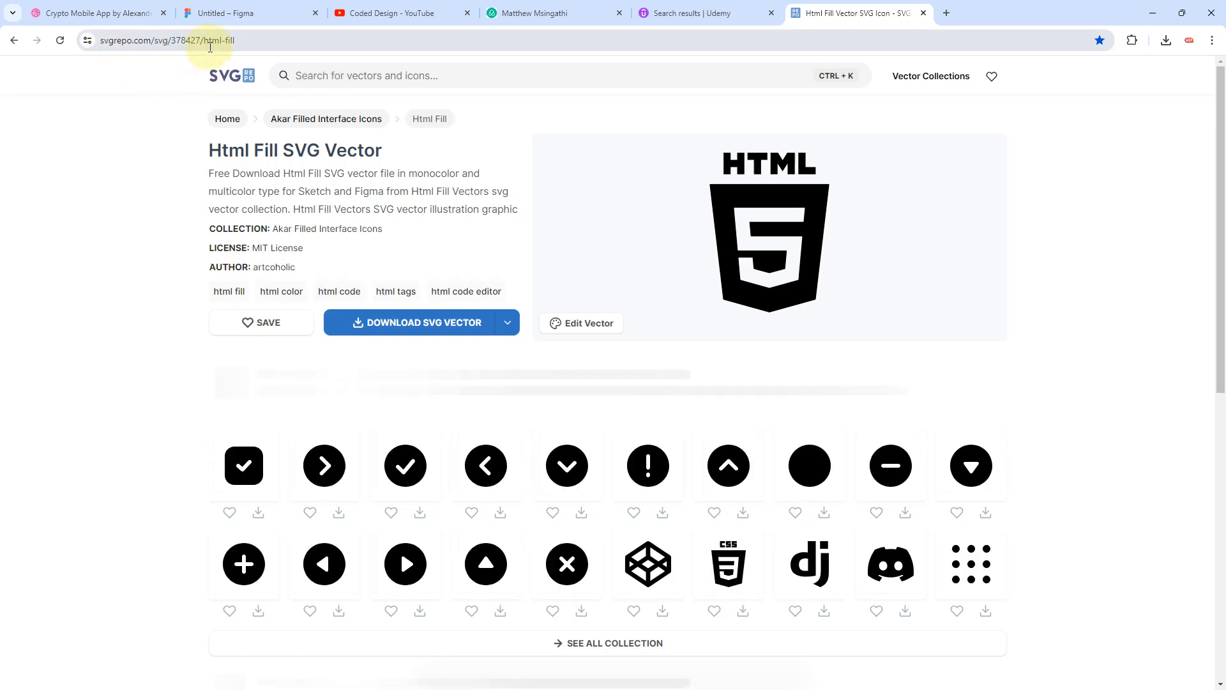
click(381, 77)
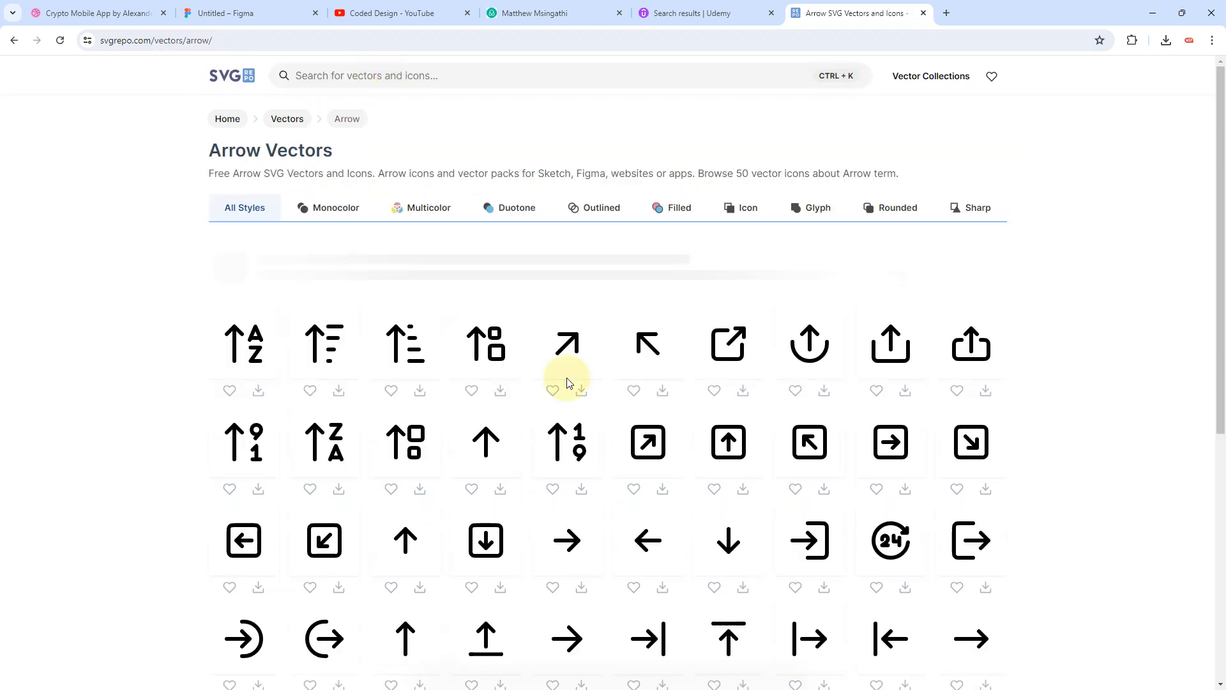
Step: Open the Arrow Sm Left icon from the arrow vectors and copy its SVG from the vector editor
scroll(568, 383, down, 3)
click(638, 369)
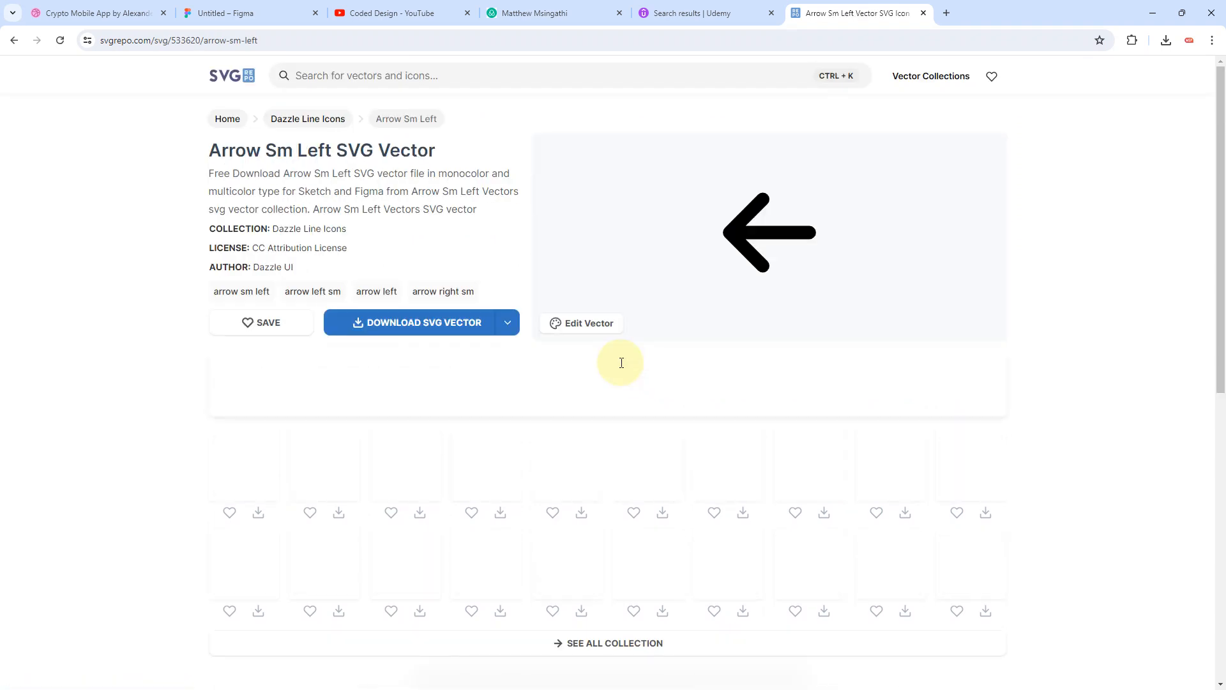
click(583, 323)
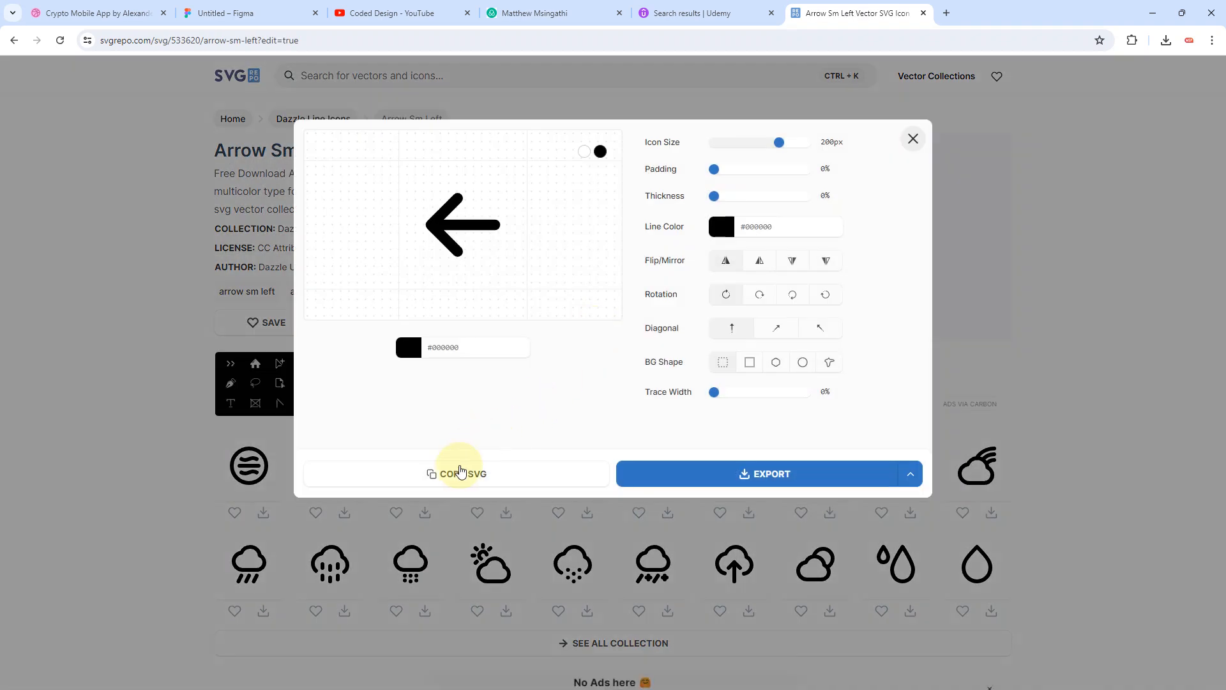
click(461, 473)
Step: Switch to the Figma file and paste the copied left arrow icon into the Android Large frame
click(233, 13)
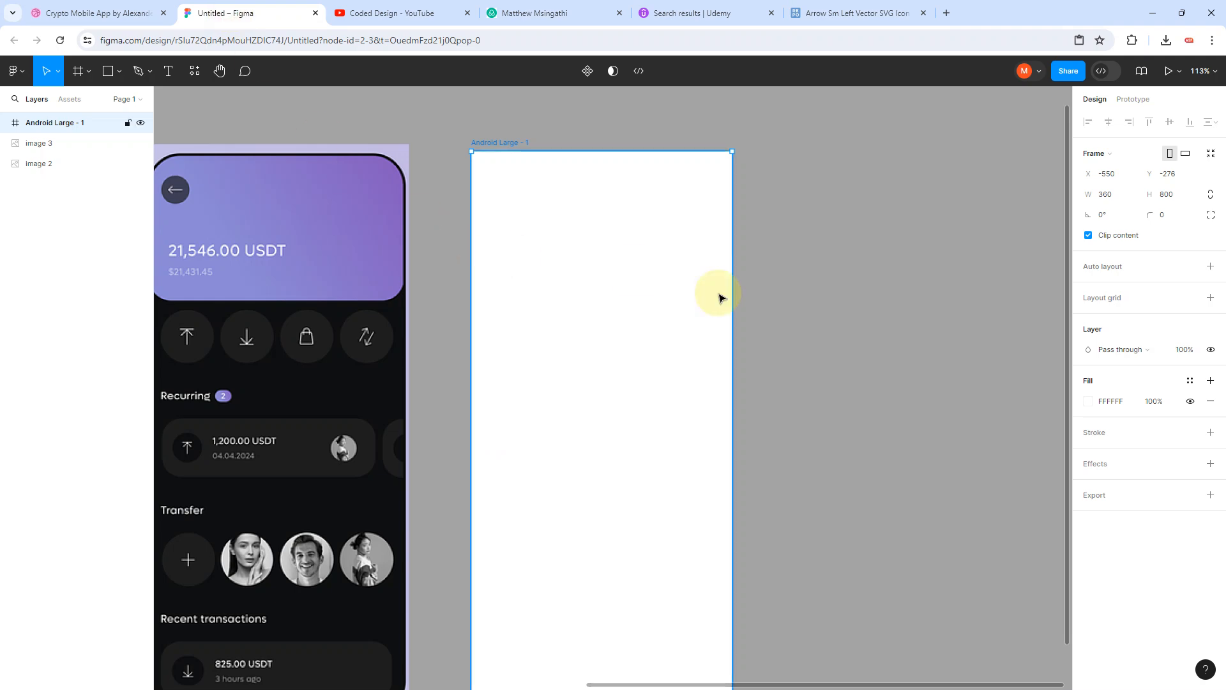
click(781, 321)
key(ctrl+v)
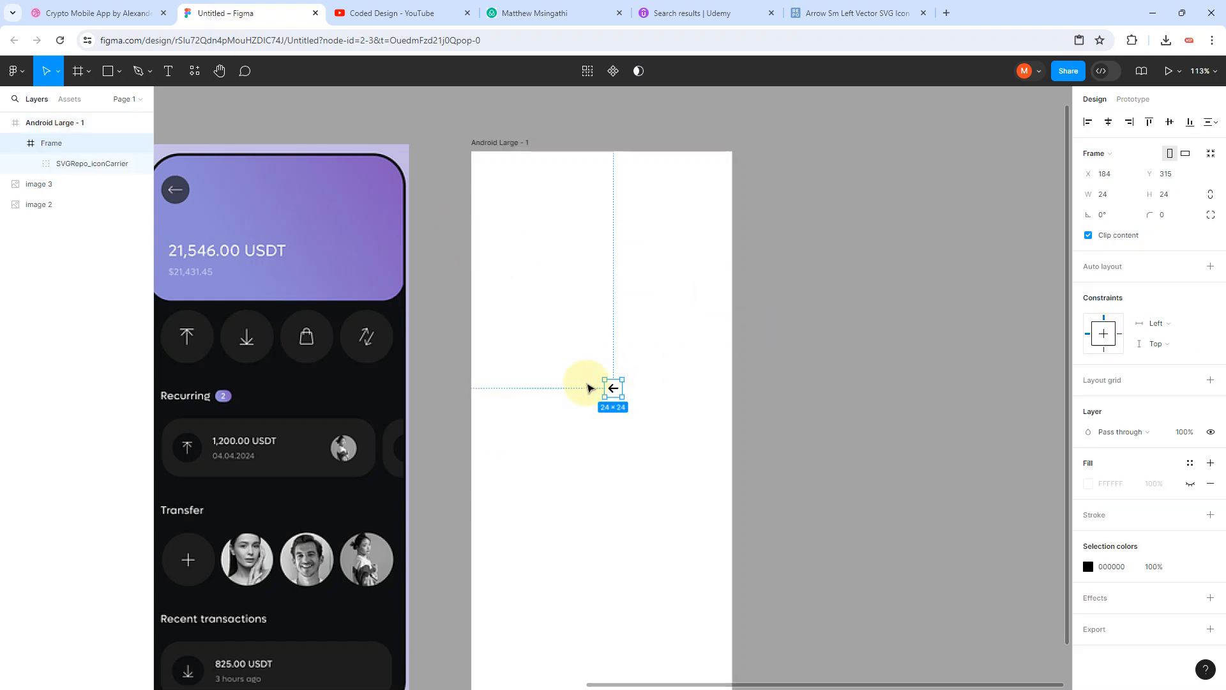
click(441, 99)
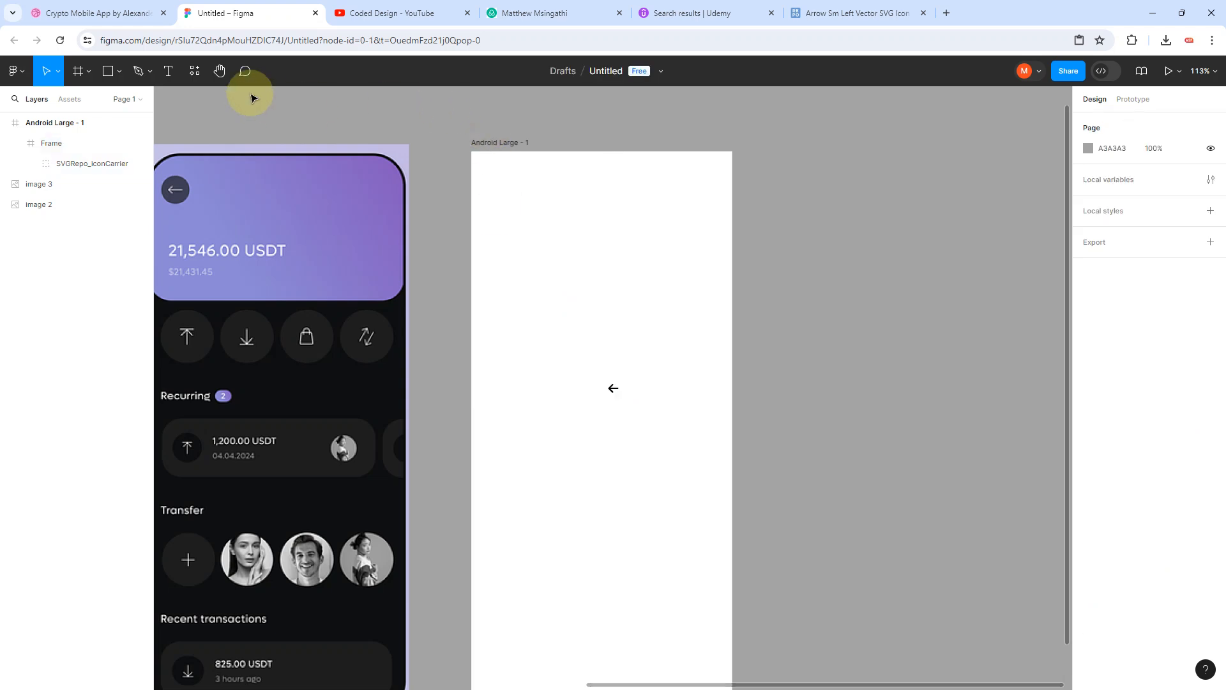
Step: Search the available plugins for "icon" and close the results without running any plugin
click(199, 78)
click(256, 101)
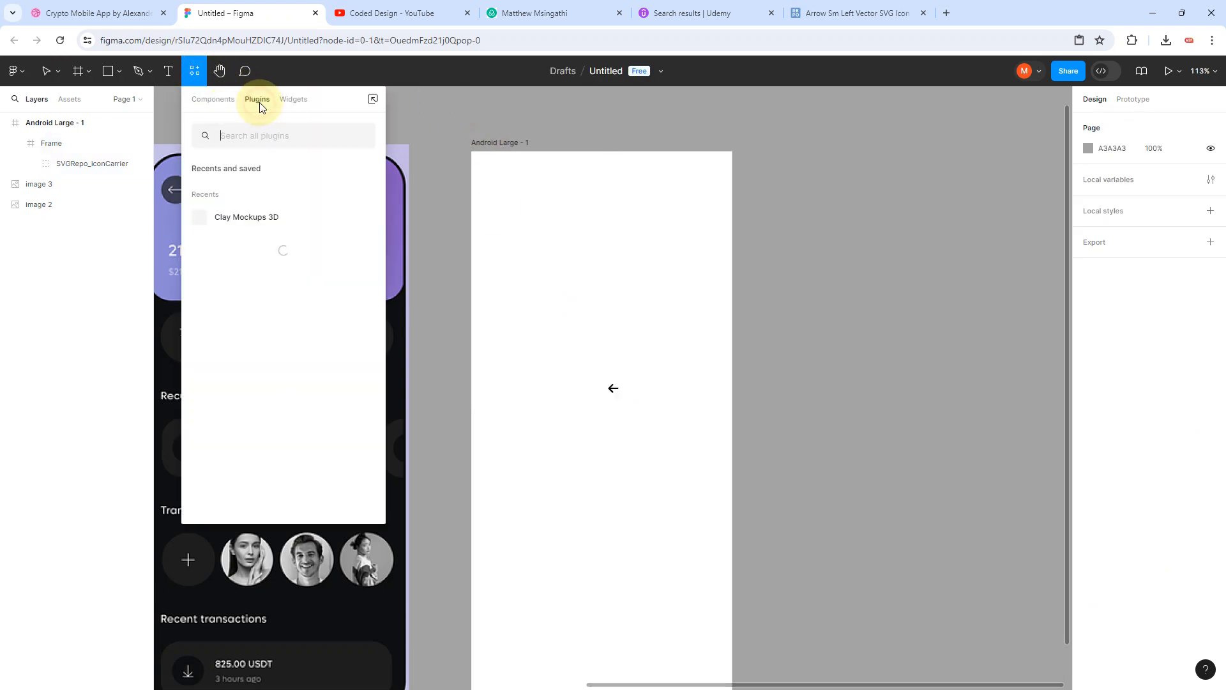
text(icon)
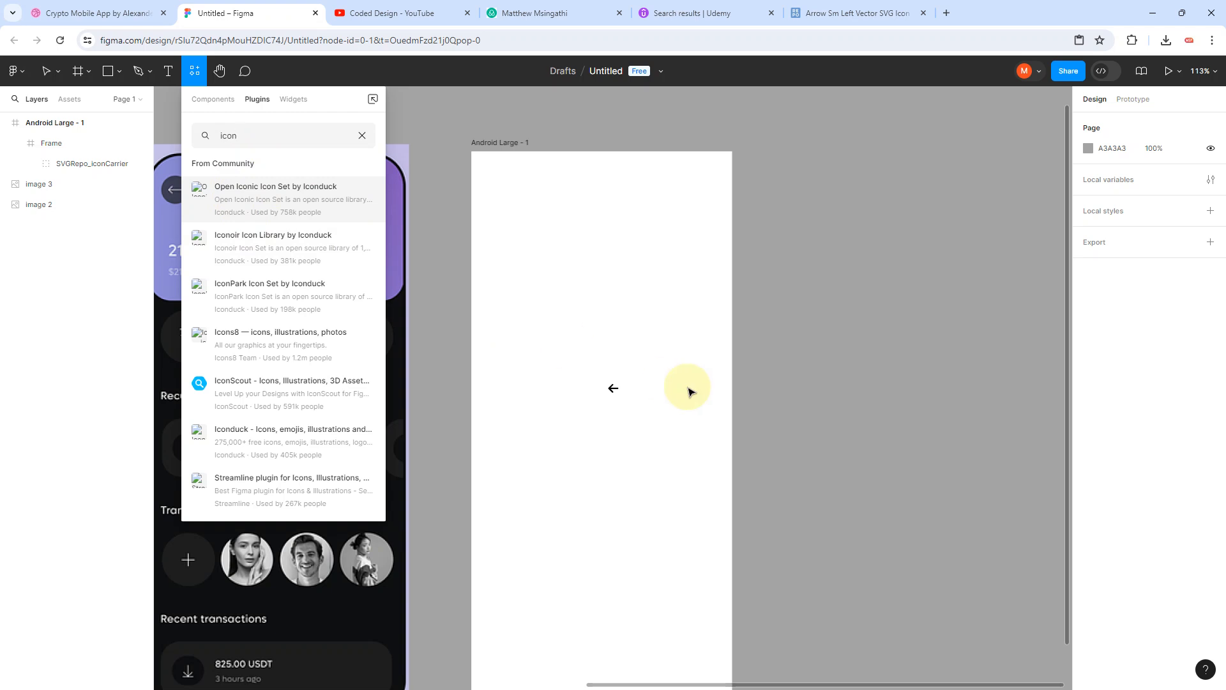
click(641, 390)
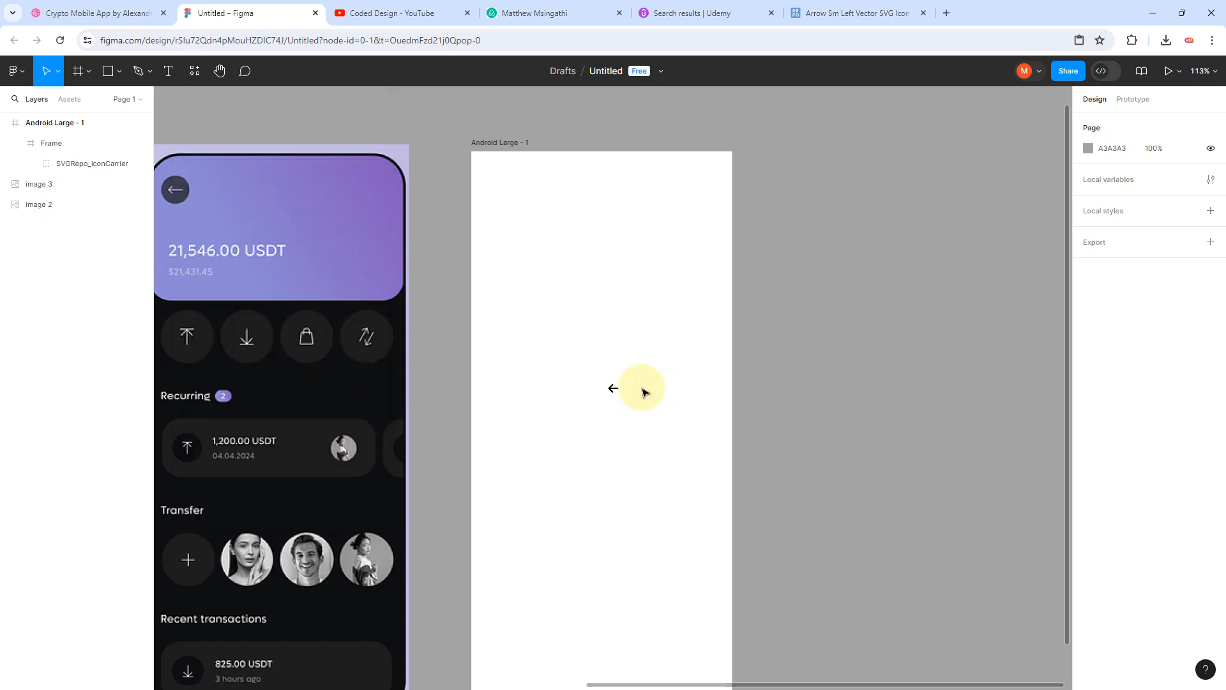
scroll(642, 390, left, 2)
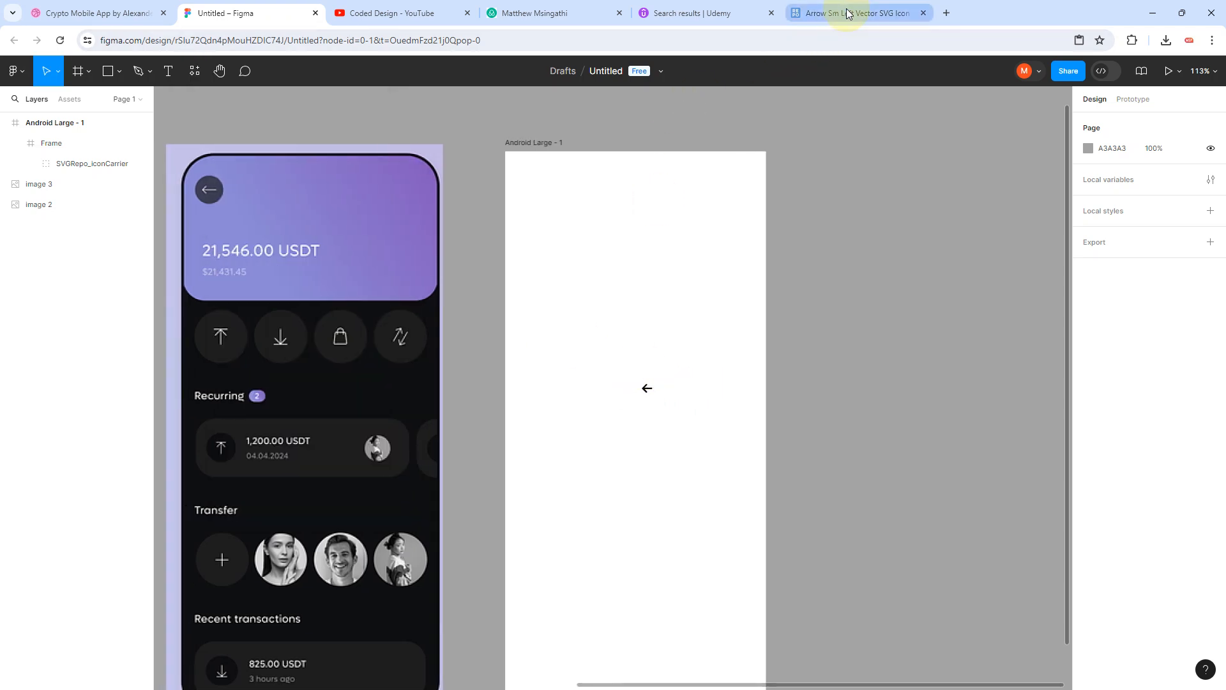
Step: Move the arrow group out of its 24 × 24 wrapper frame and delete the empty wrapper
scroll(637, 407, up, 10)
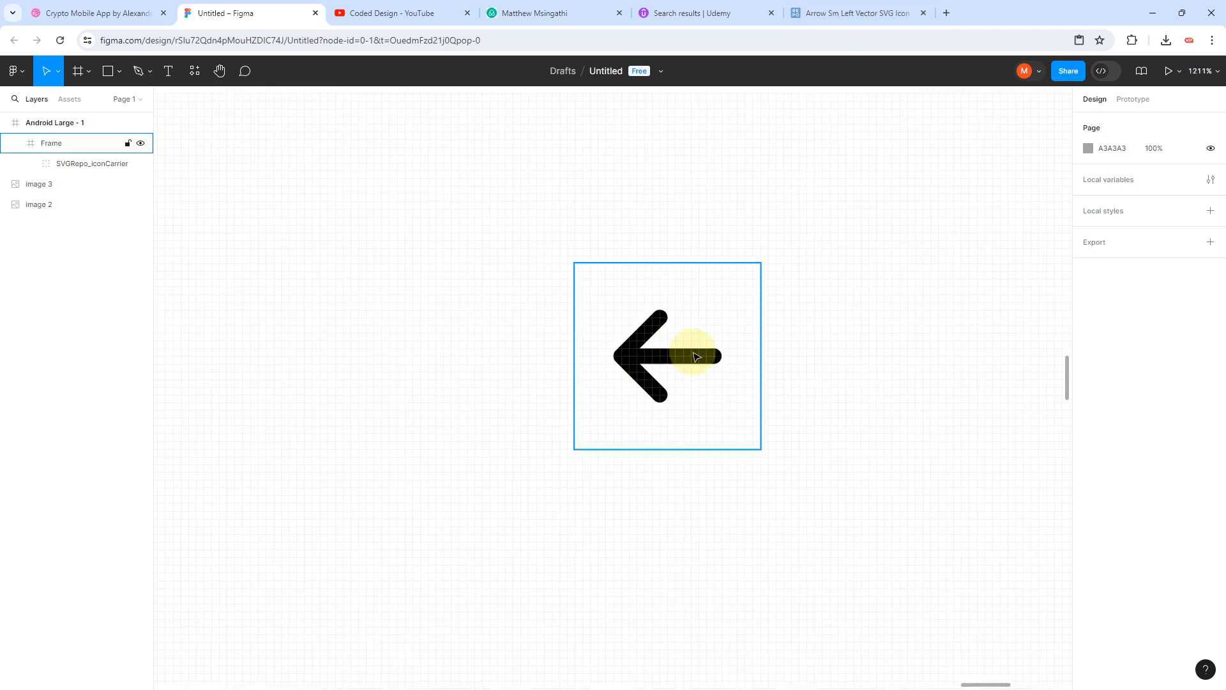
click(657, 362)
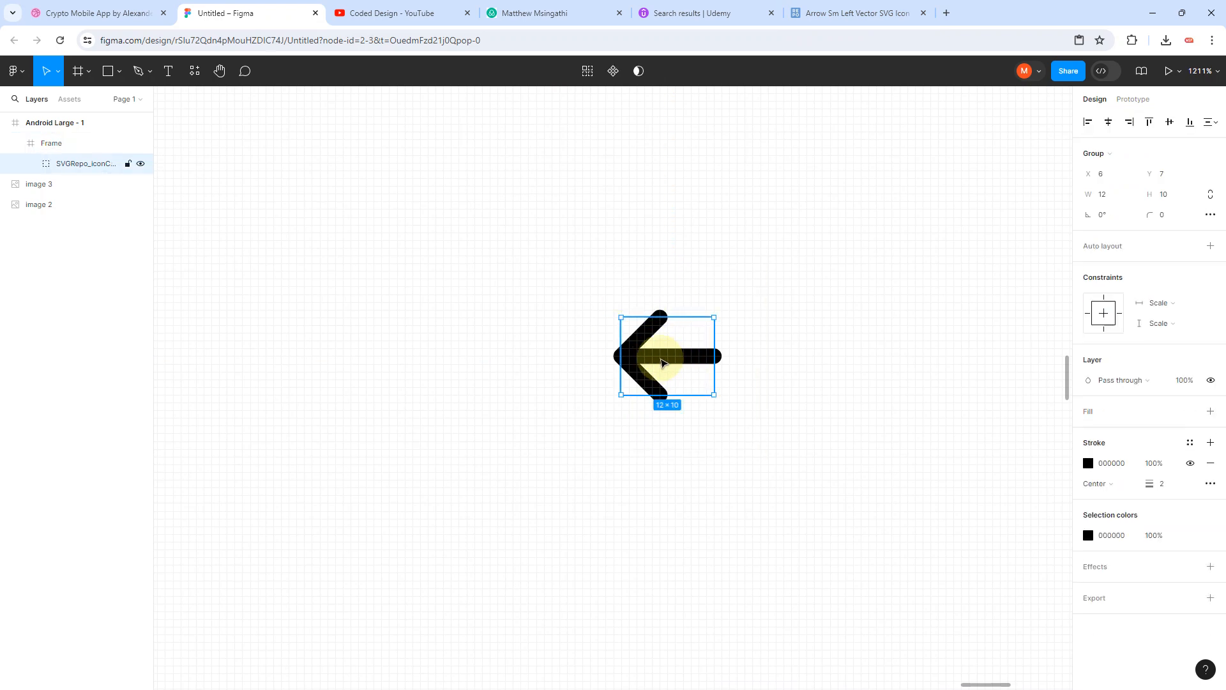
drag(662, 362, 362, 340)
drag(543, 252, 858, 568)
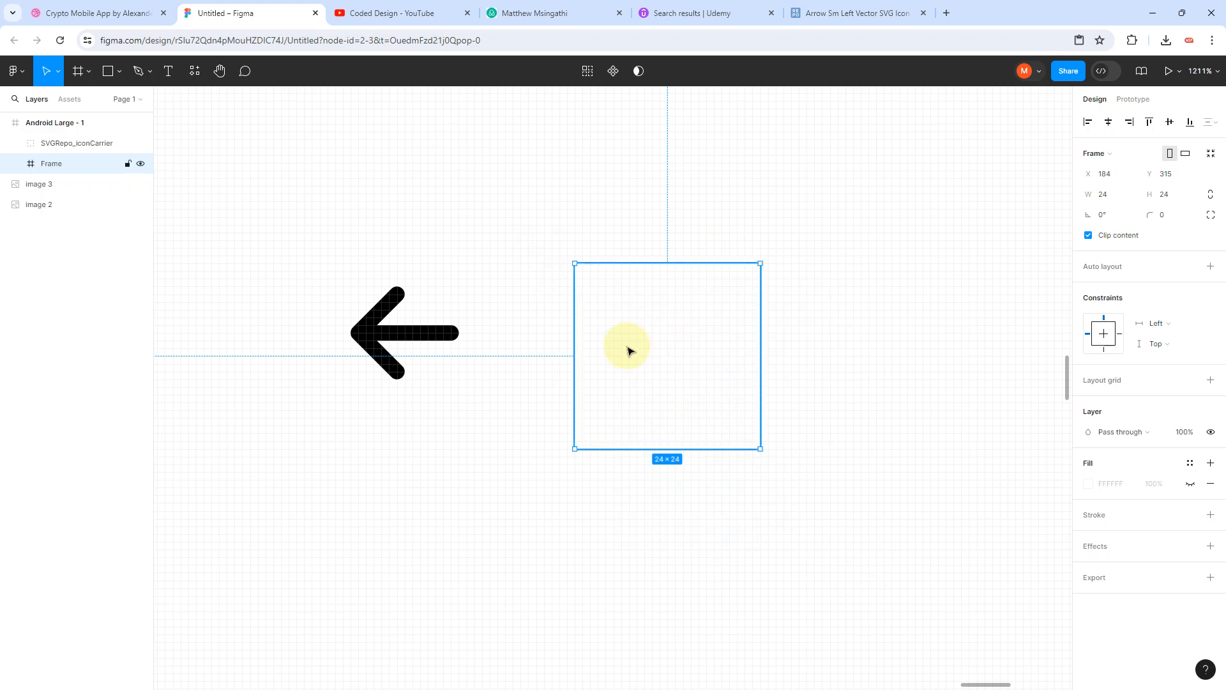
key(Delete)
scroll(628, 349, down, 10)
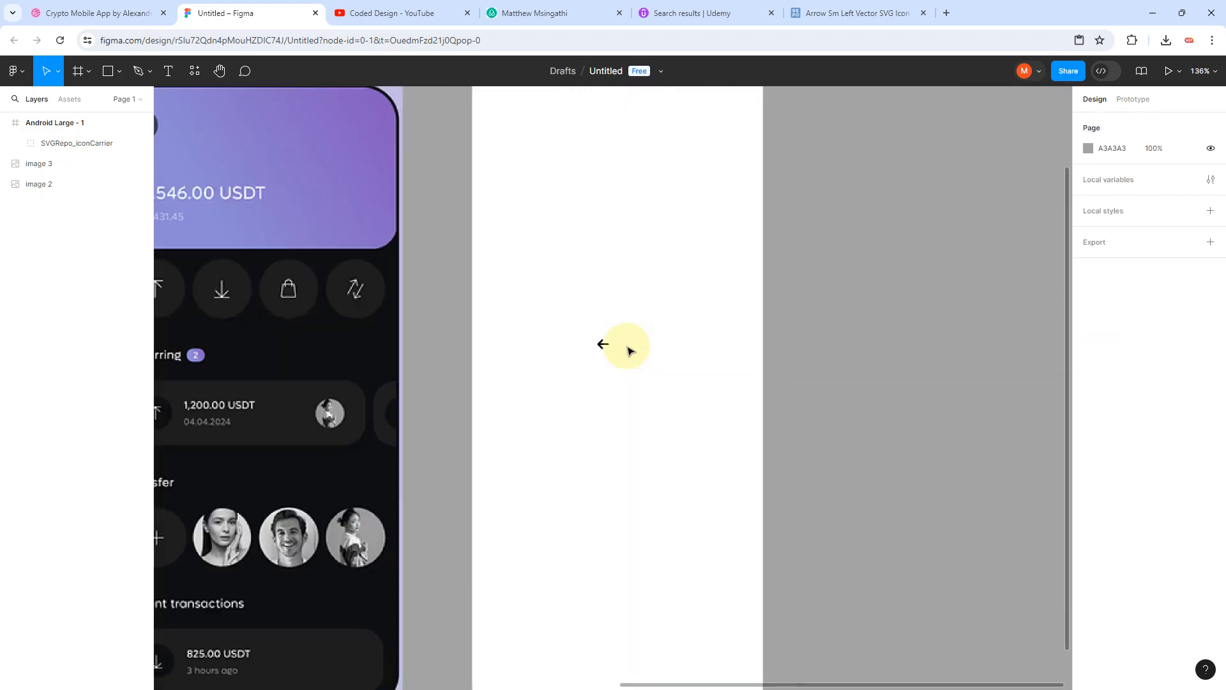
scroll(627, 347, down, 2)
Step: Apply auto layout to the arrow group and enlarge the resulting frame to about 21 × 22
scroll(588, 320, up, 3)
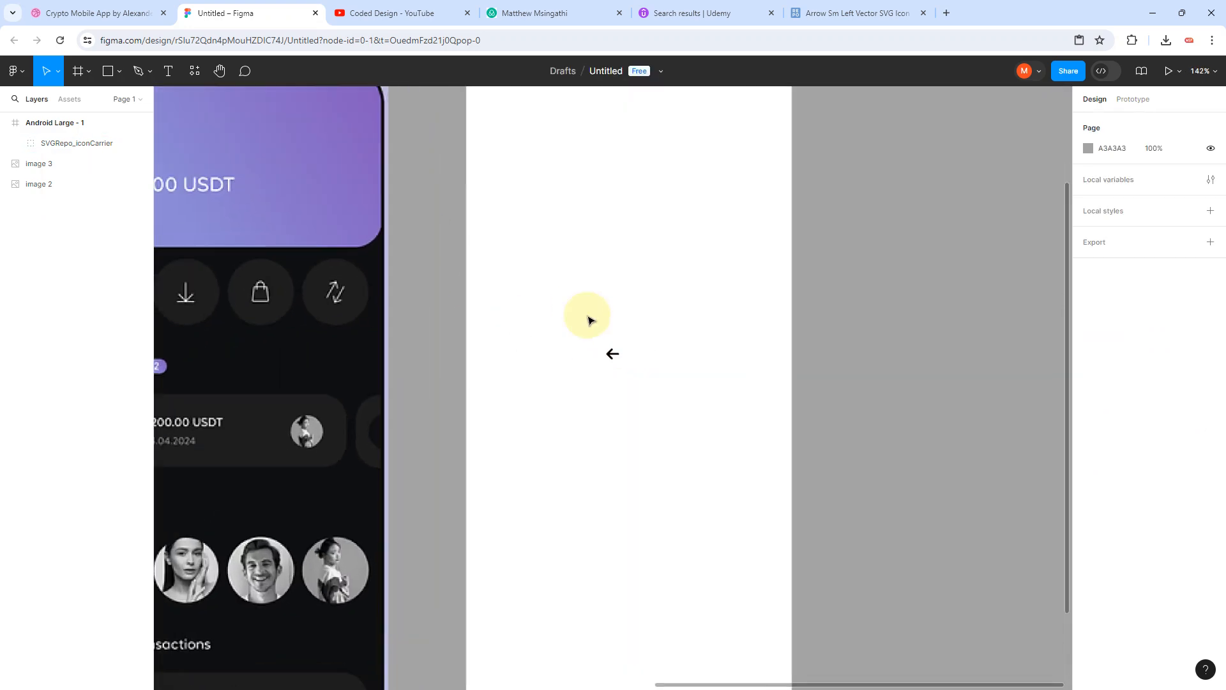
scroll(567, 338, down, 1)
click(218, 172)
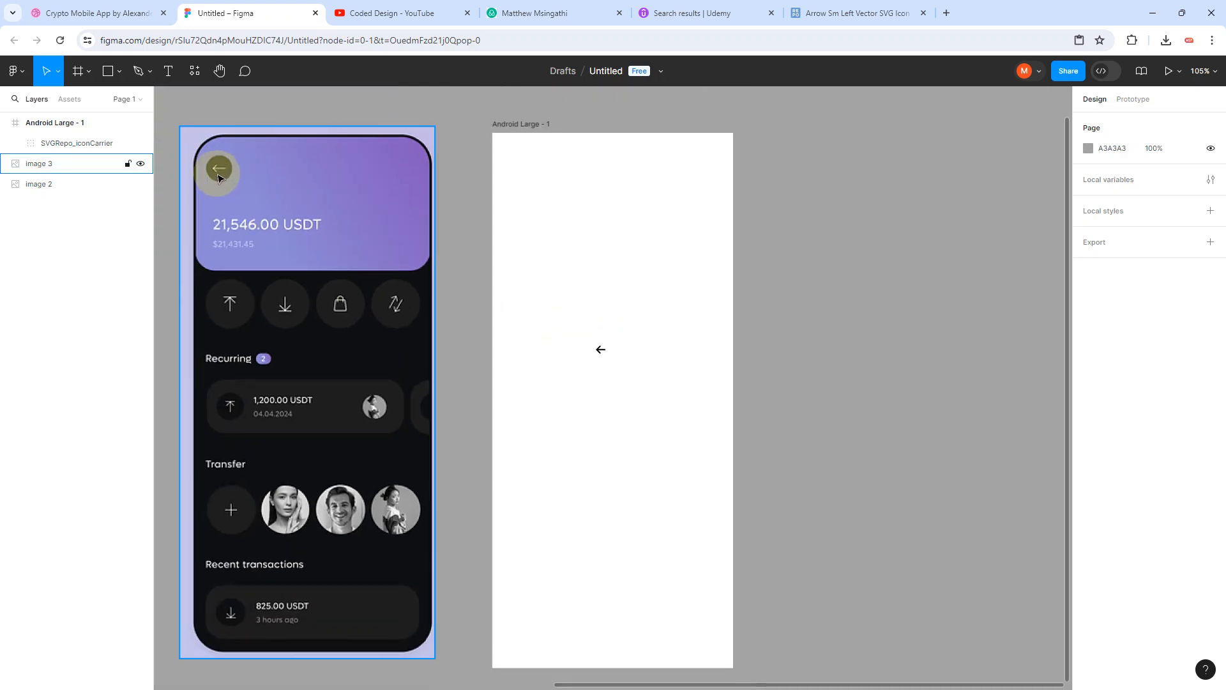
click(600, 349)
scroll(604, 351, up, 1)
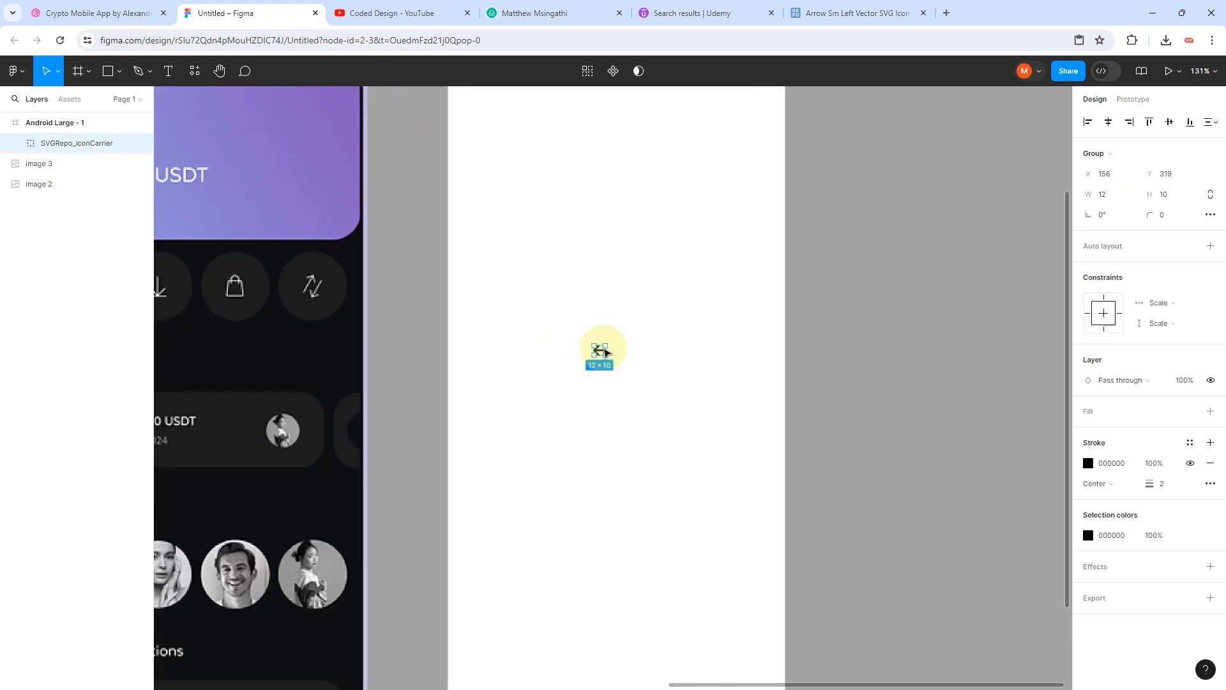
scroll(604, 350, up, 5)
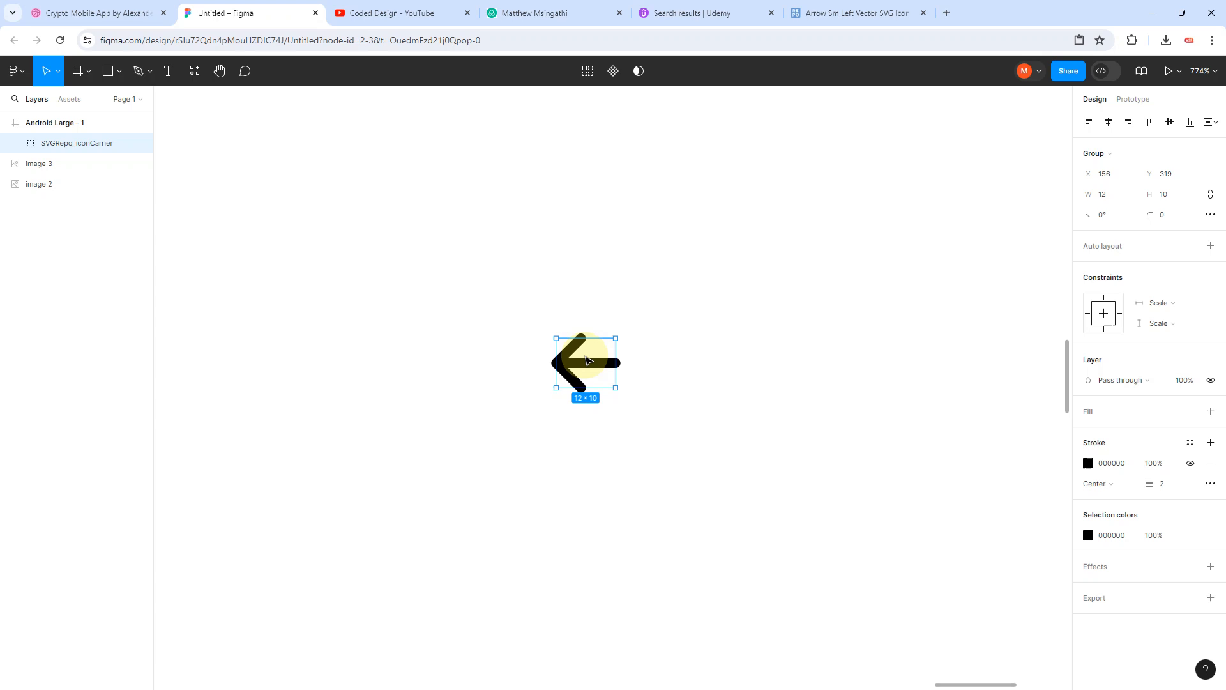
key(shift+a)
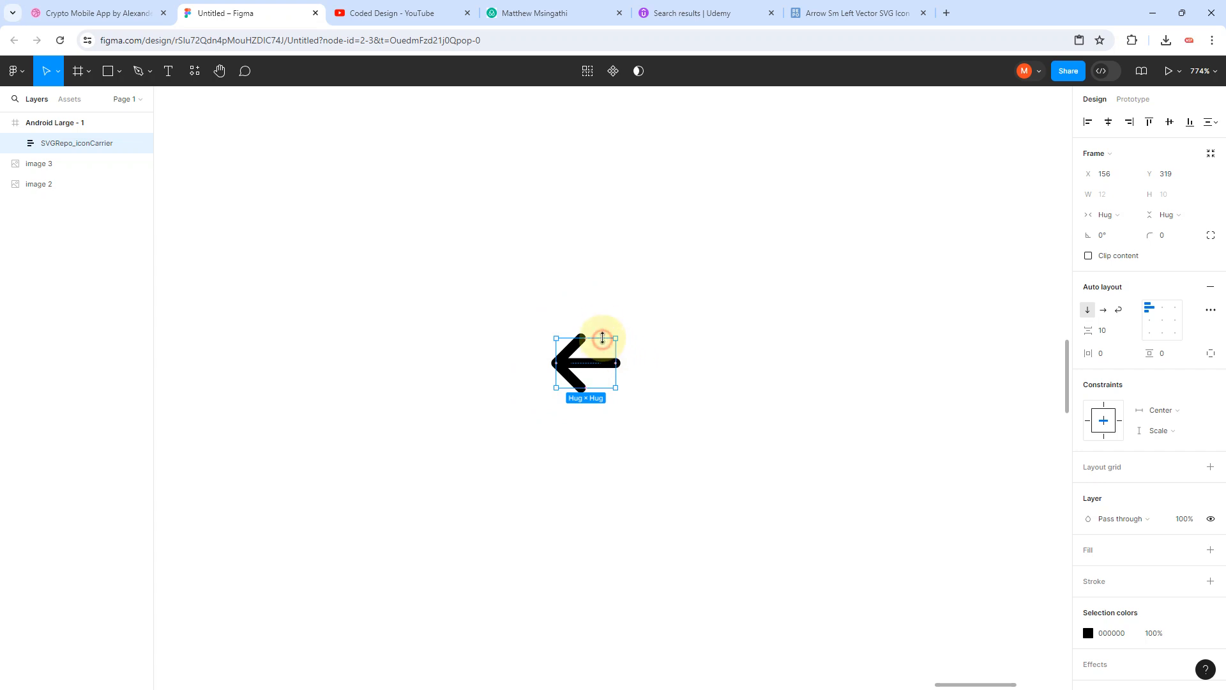
drag(602, 338, 604, 280)
drag(617, 327, 661, 328)
Step: Draw a narrow rectangle about 4 × 39 over the reference's back-button circle to measure the circle's height
scroll(662, 329, down, 10)
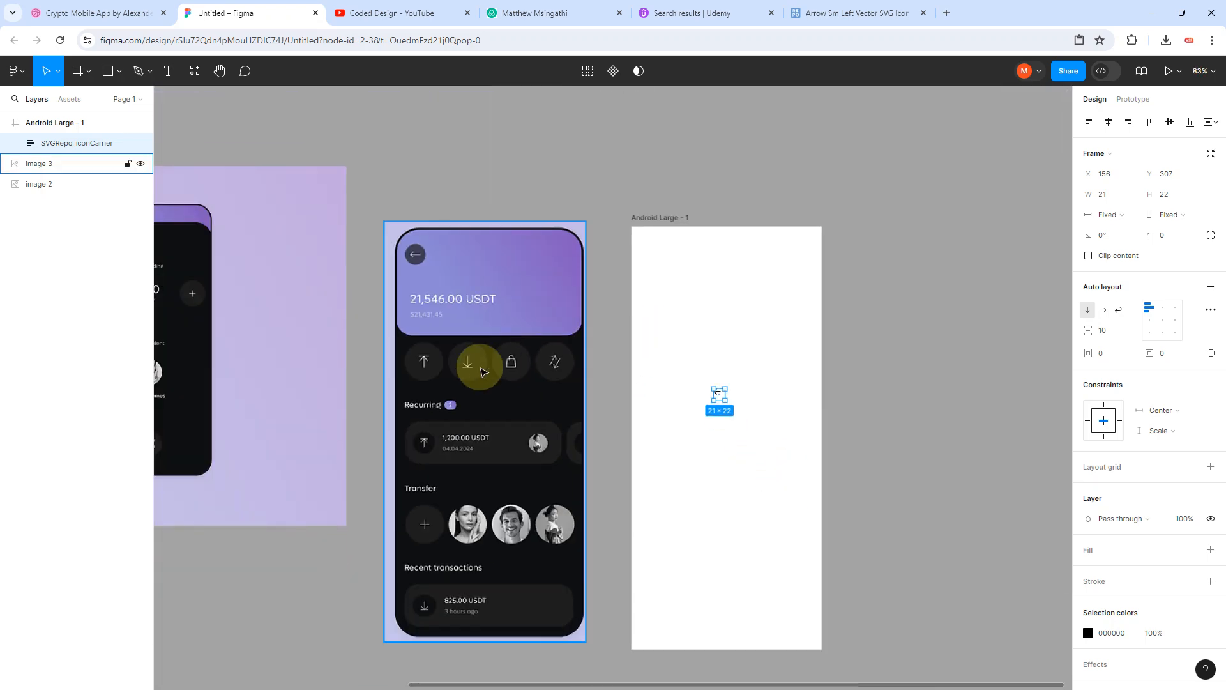
scroll(480, 364, up, 6)
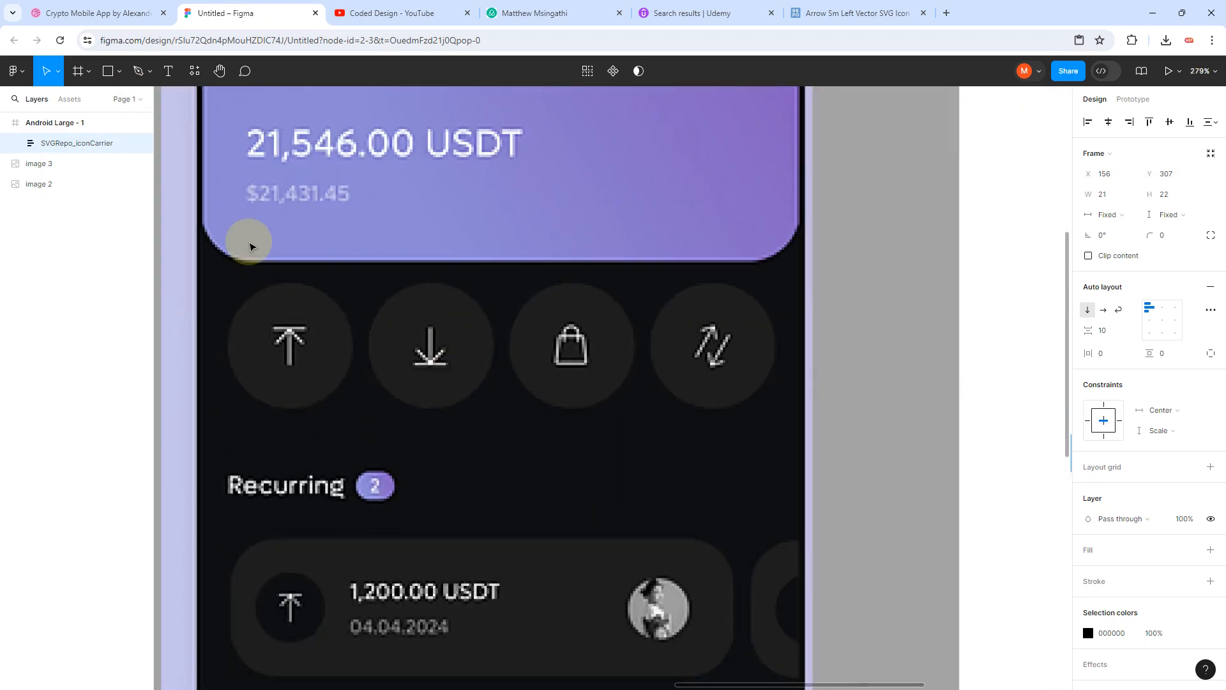
scroll(249, 246, down, 3)
scroll(254, 211, up, 2)
scroll(260, 213, up, 5)
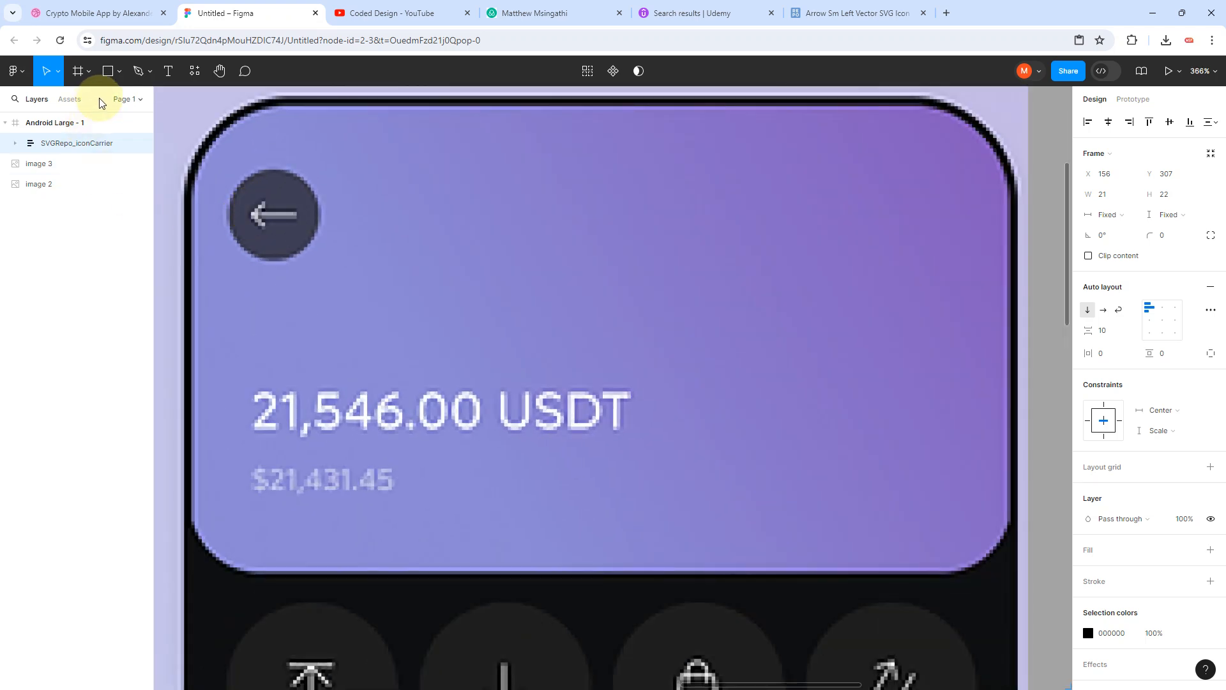
click(108, 71)
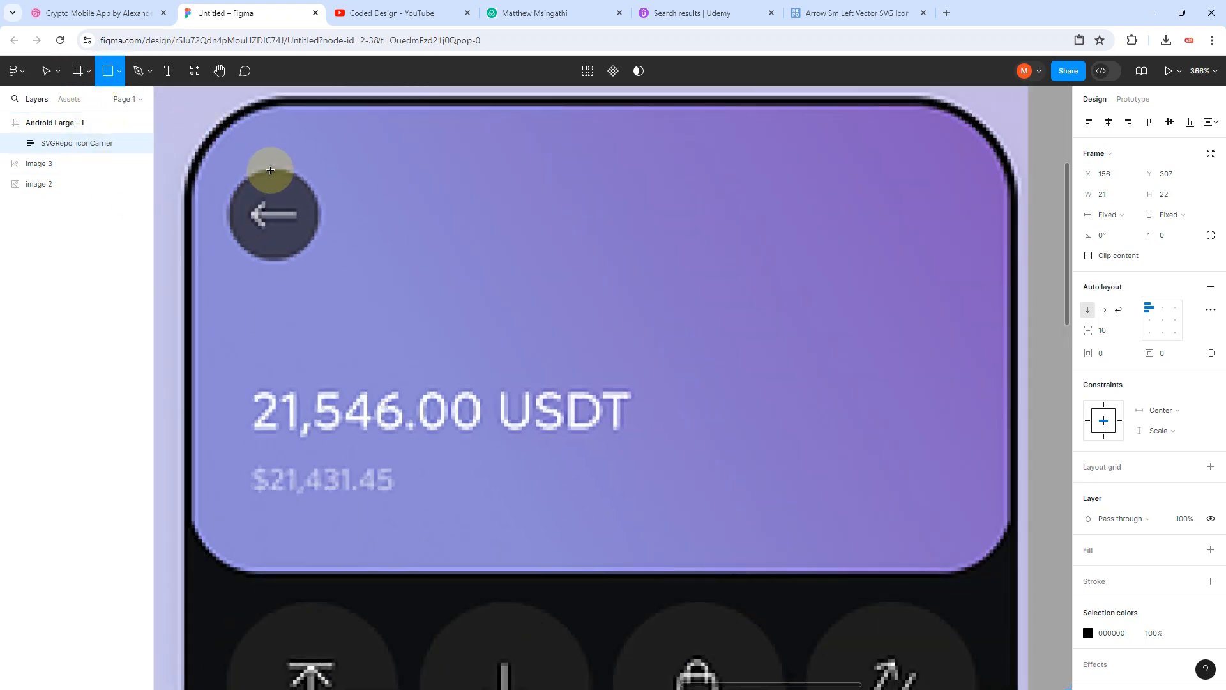
drag(270, 170, 280, 261)
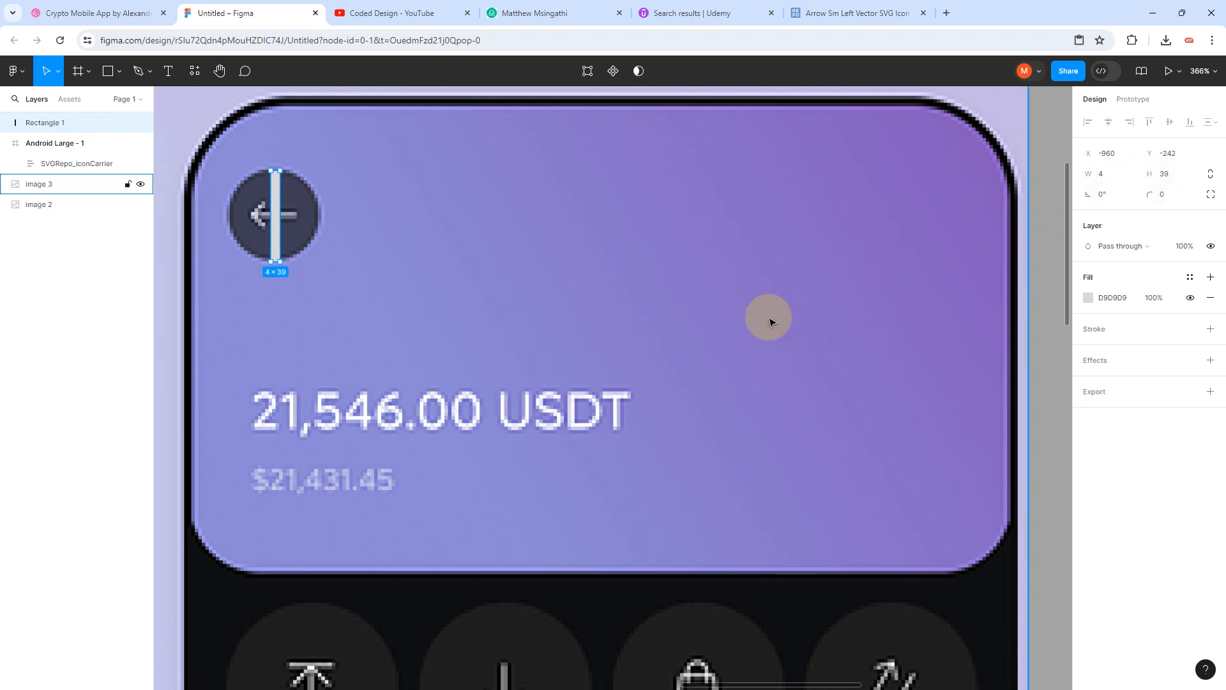
Step: Set the arrow icon frame's width and height to 40 each
scroll(768, 317, down, 3)
scroll(799, 345, right, 6)
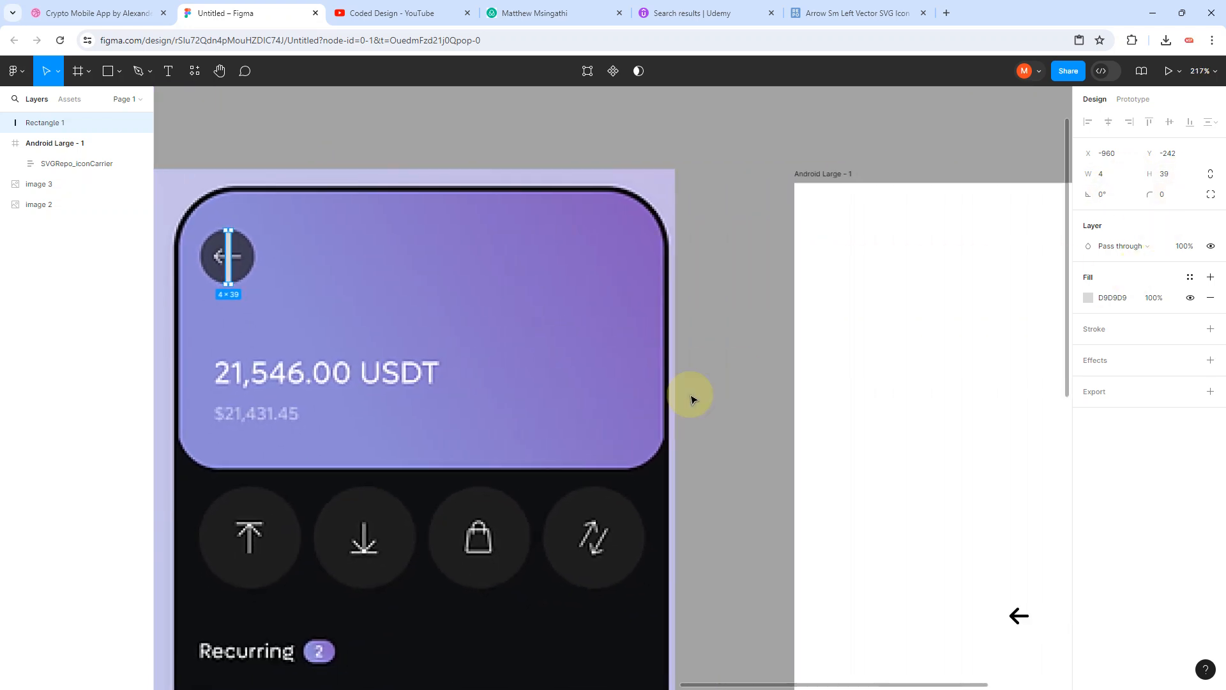
scroll(783, 506, right, 2)
scroll(791, 519, down, 2)
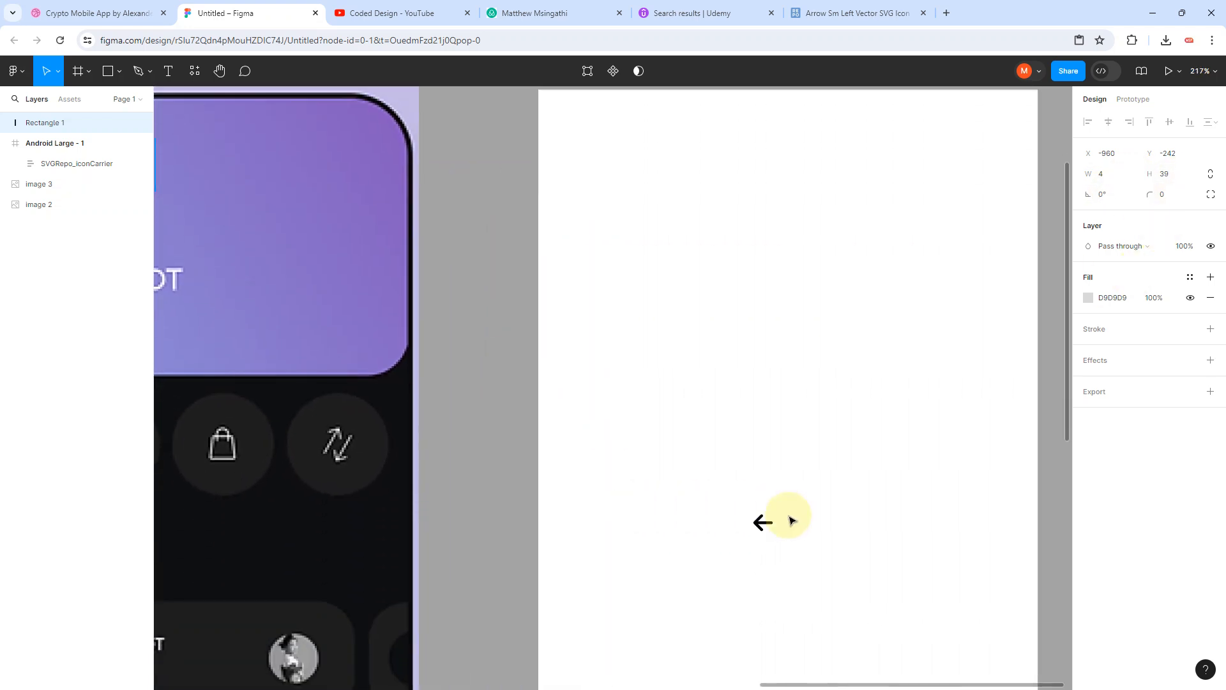
scroll(791, 527, up, 5)
click(738, 517)
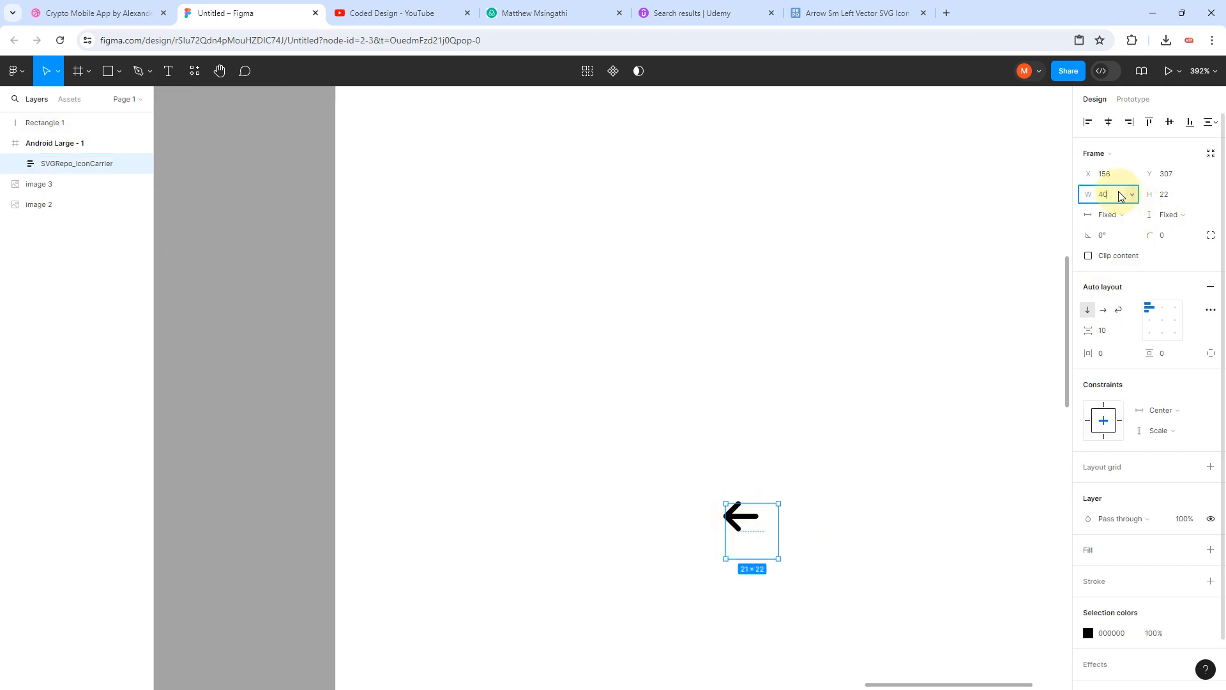
key(Return)
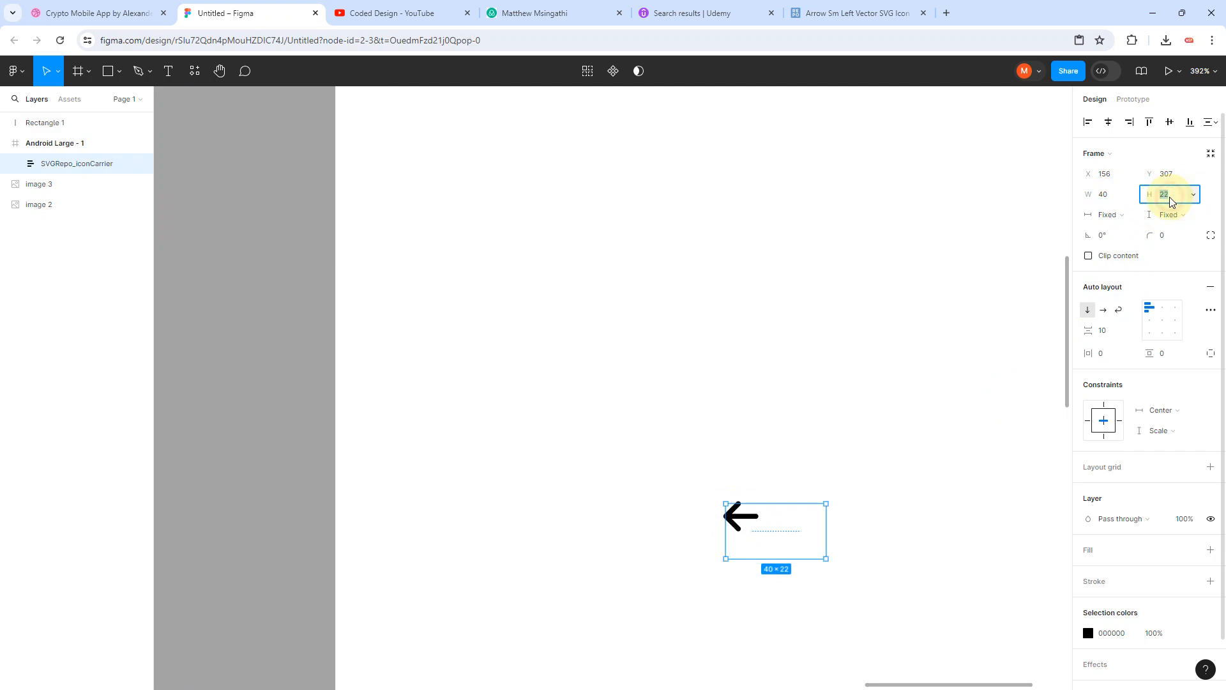
key(Return)
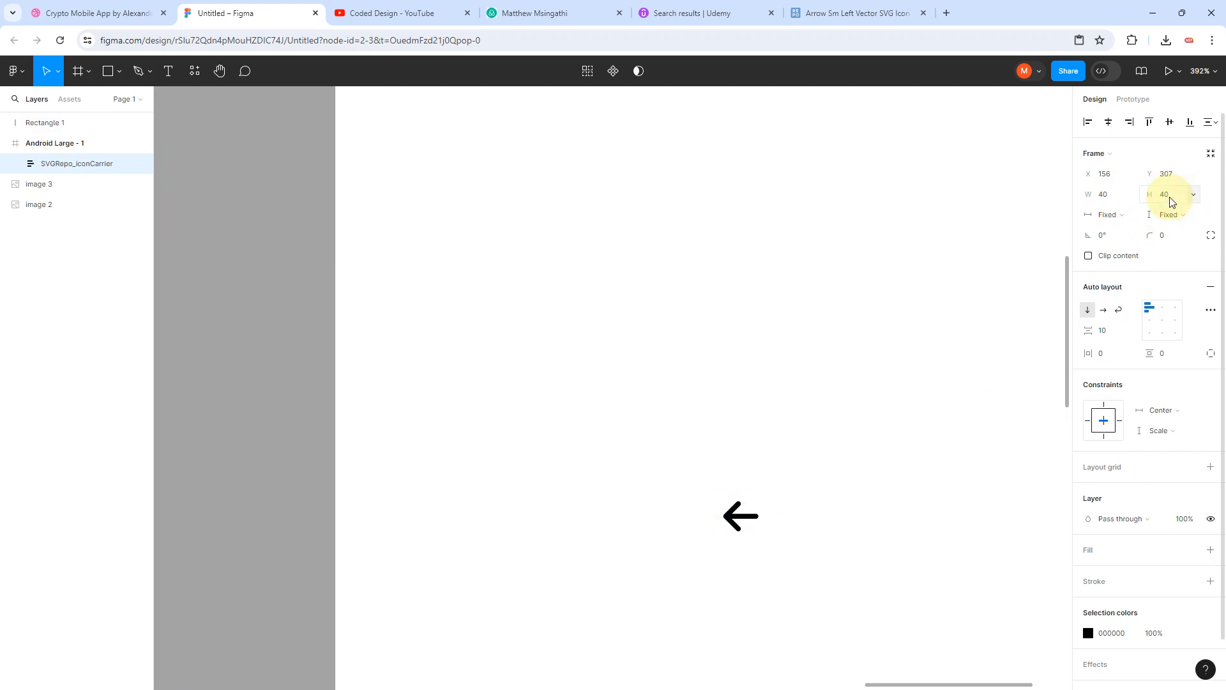
Step: Move the arrow frame to about X 88, Y 115 in the Android Large frame and delete the measuring rectangle over the reference
scroll(769, 530, down, 3)
scroll(768, 530, down, 3)
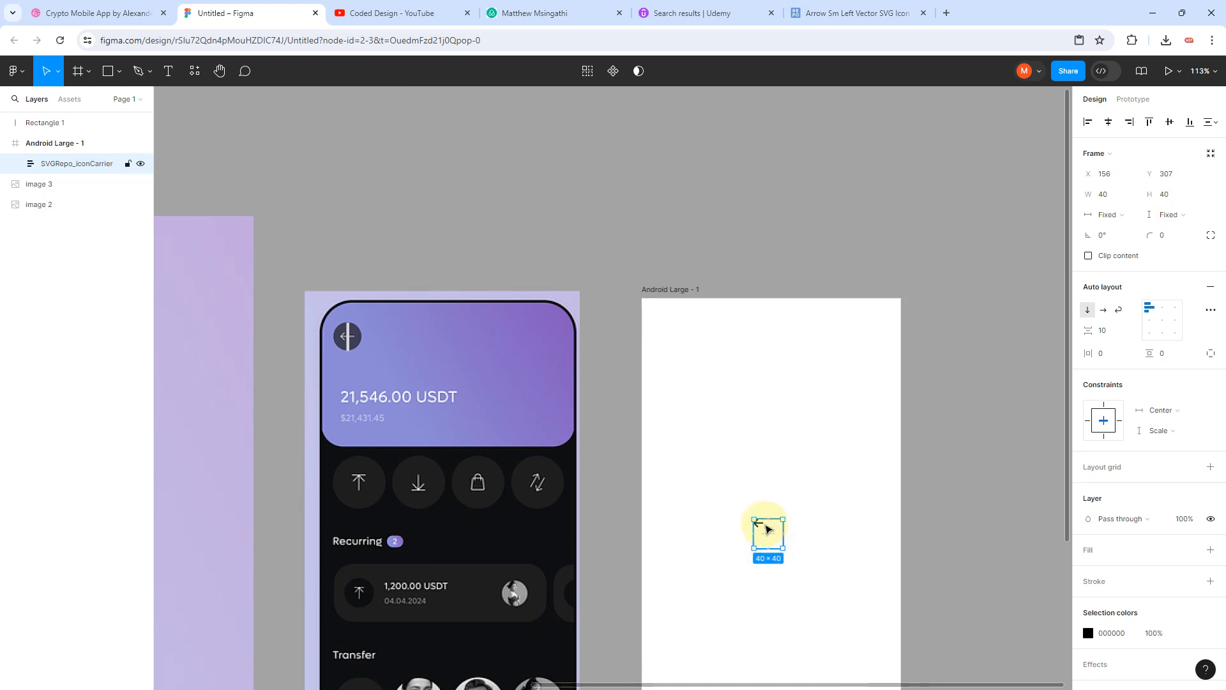
drag(768, 529, 719, 392)
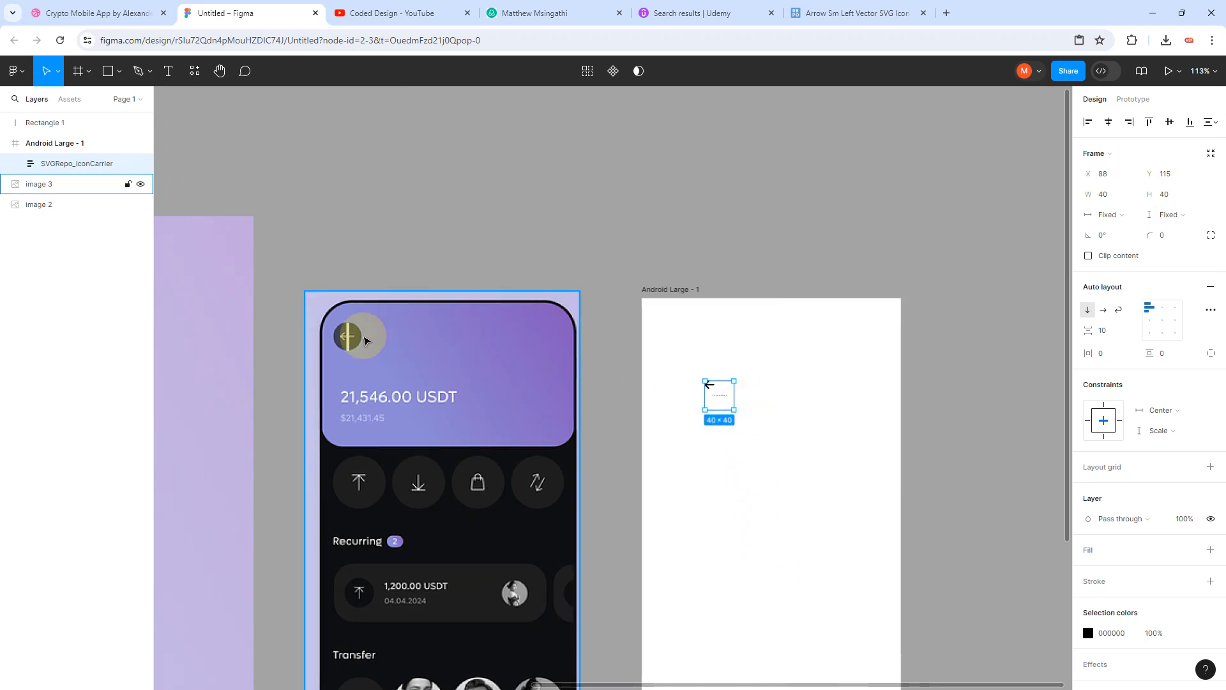
click(350, 336)
key(Delete)
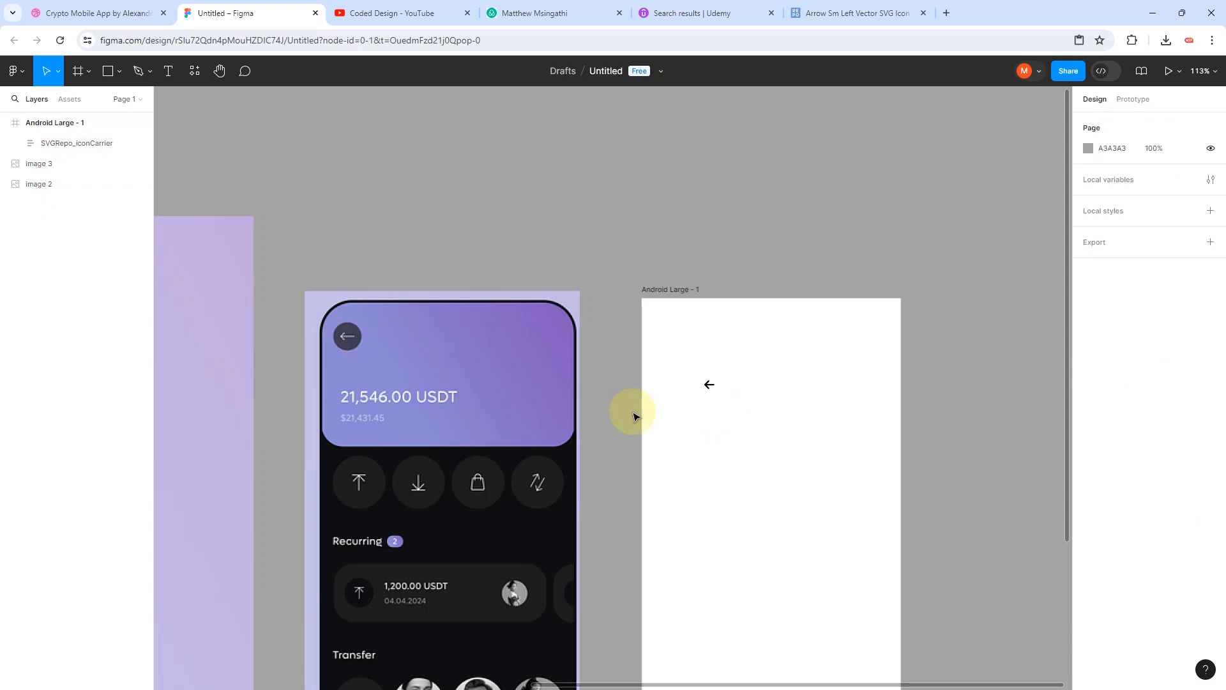
Step: Add a fill to the arrow frame using colour 3E3E54 sampled from the reference's back-button circle
click(709, 386)
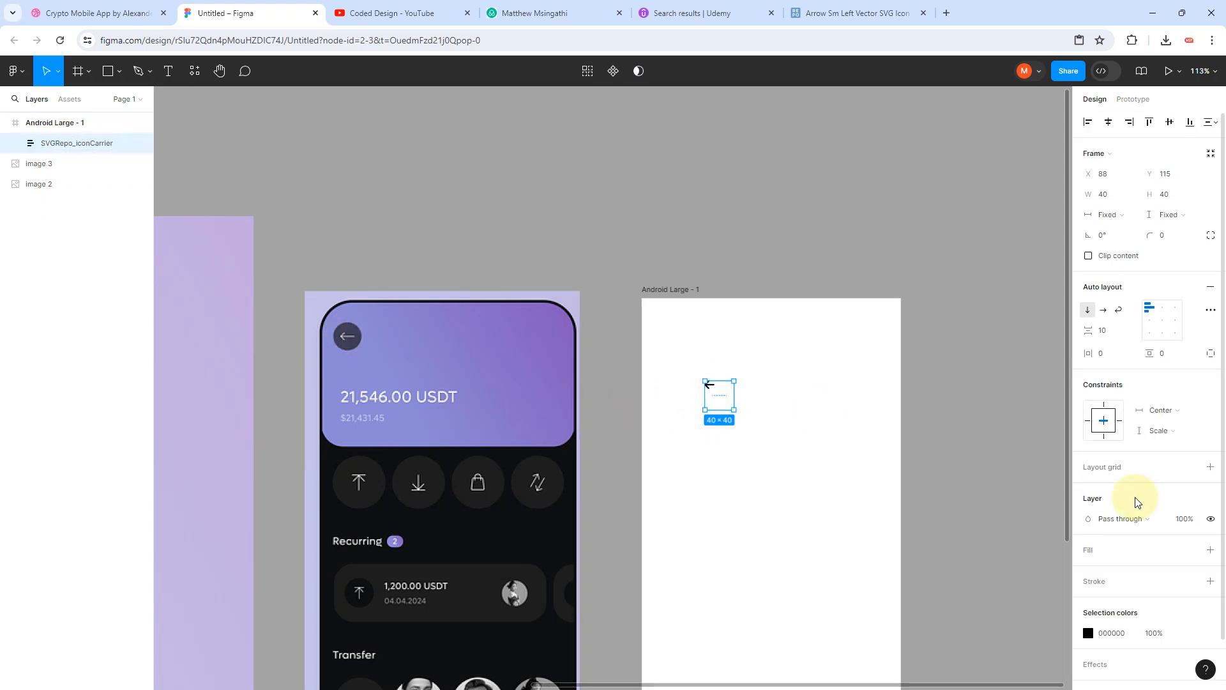
scroll(1136, 502, down, 1)
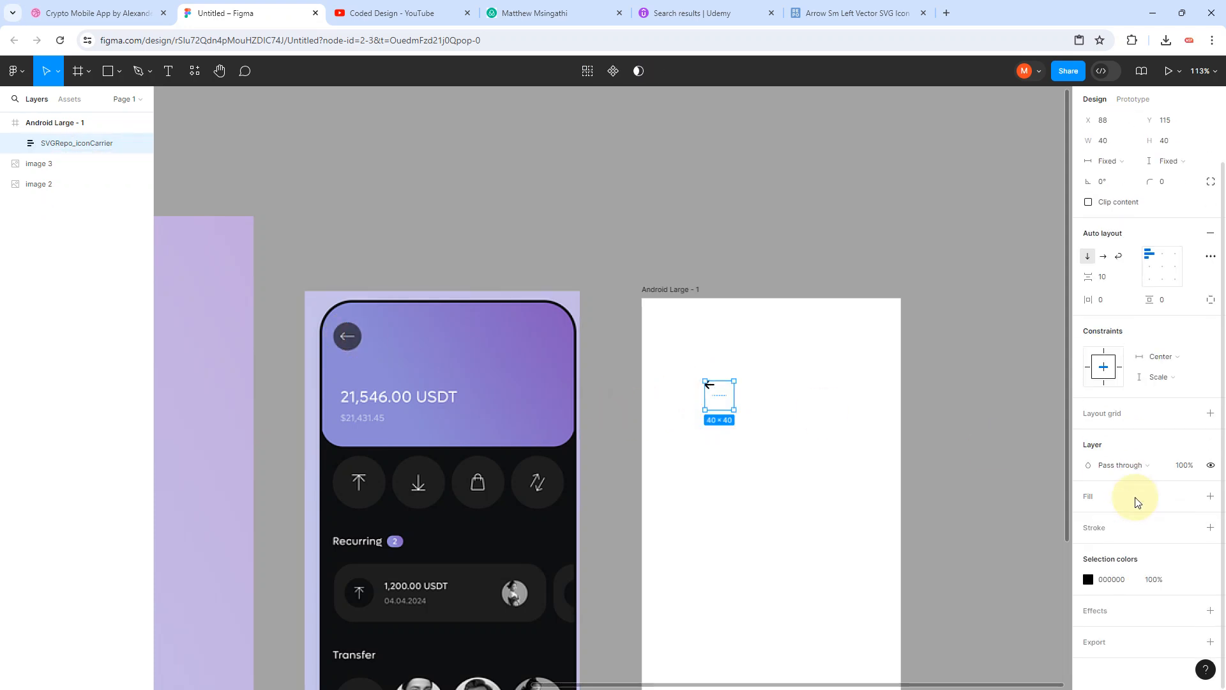
click(1209, 496)
click(1096, 518)
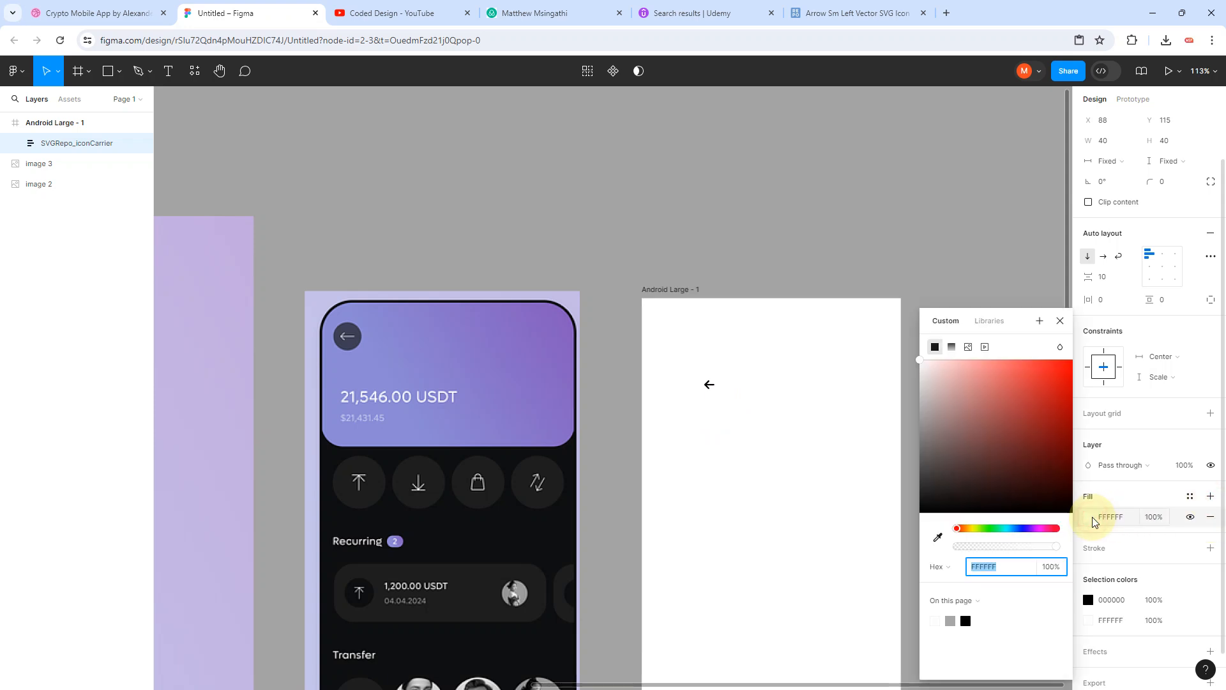
click(938, 538)
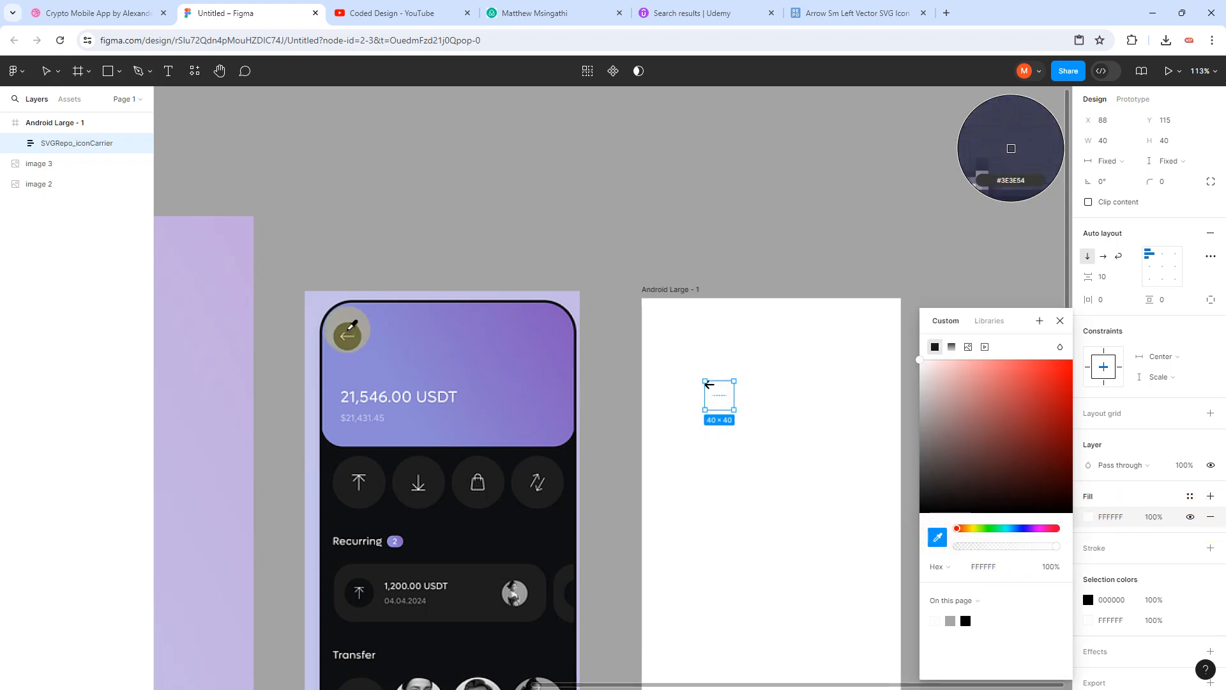
click(348, 335)
click(776, 469)
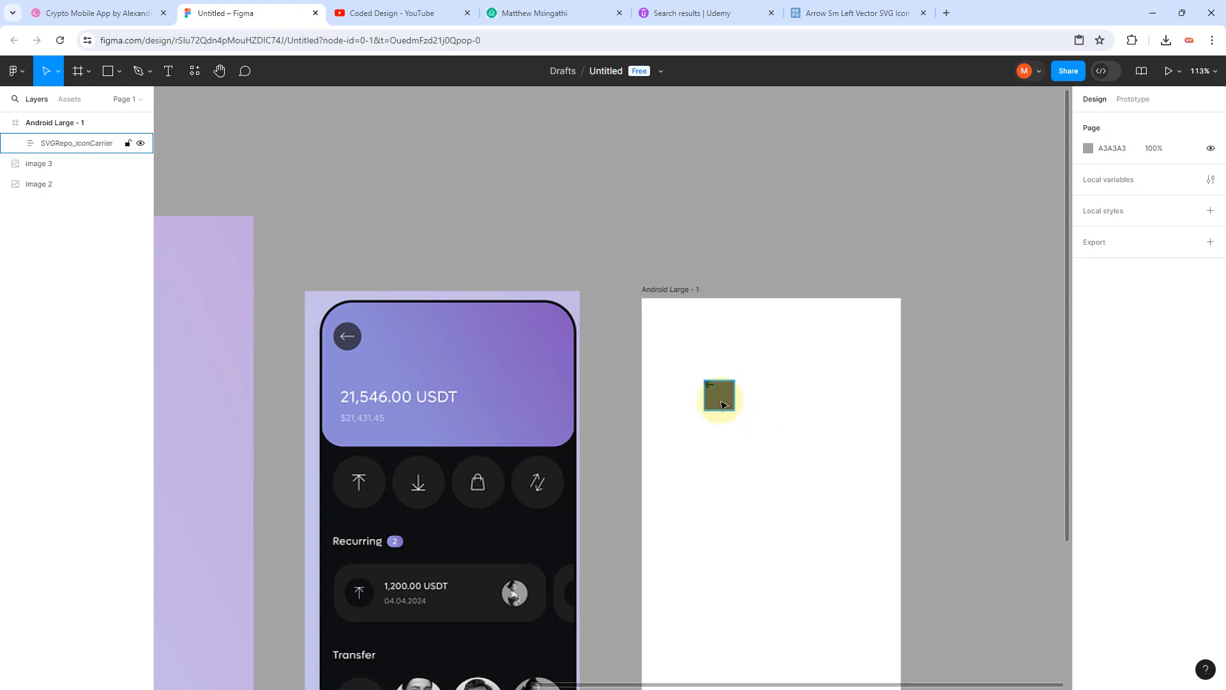
Step: Round the arrow frame into a circle by setting its corner radius to 20
scroll(709, 396, up, 5)
scroll(776, 416, up, 5)
click(671, 383)
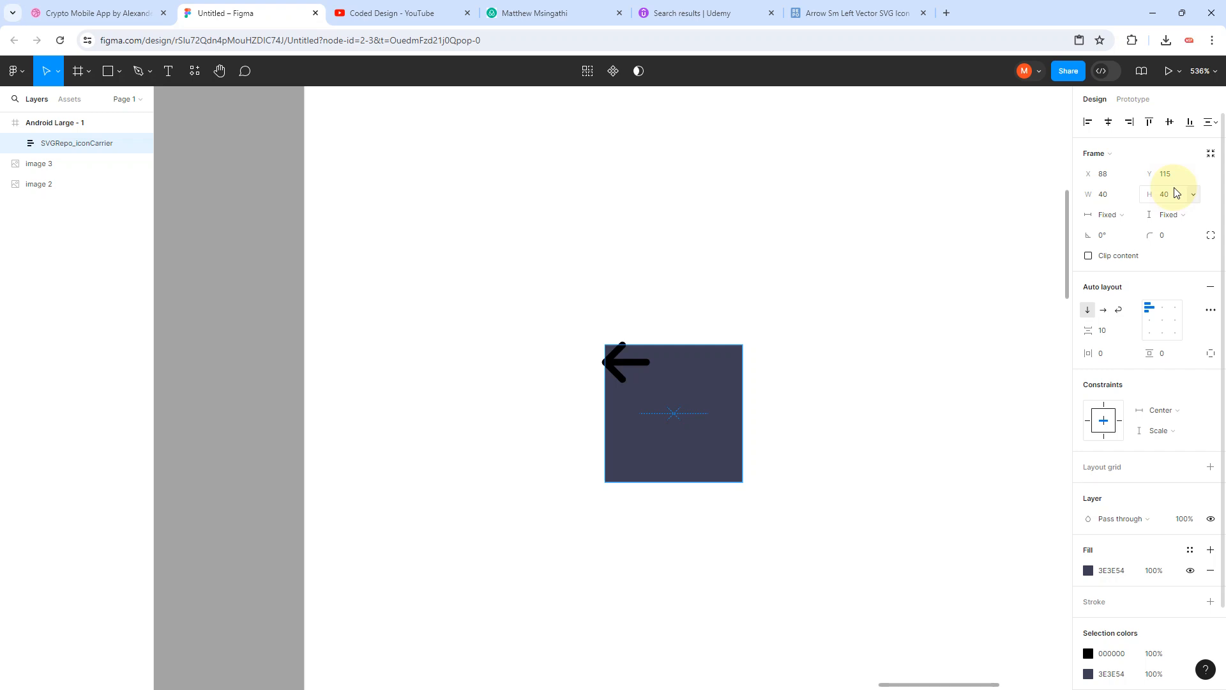
click(1168, 237)
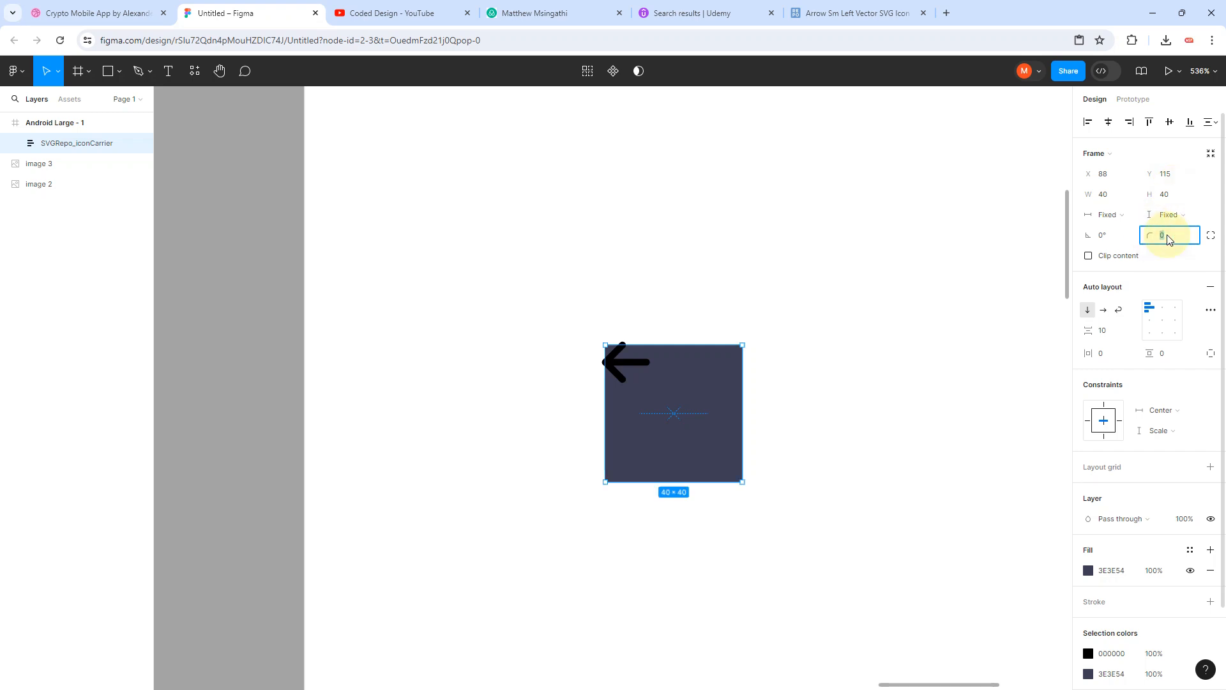
key(Return)
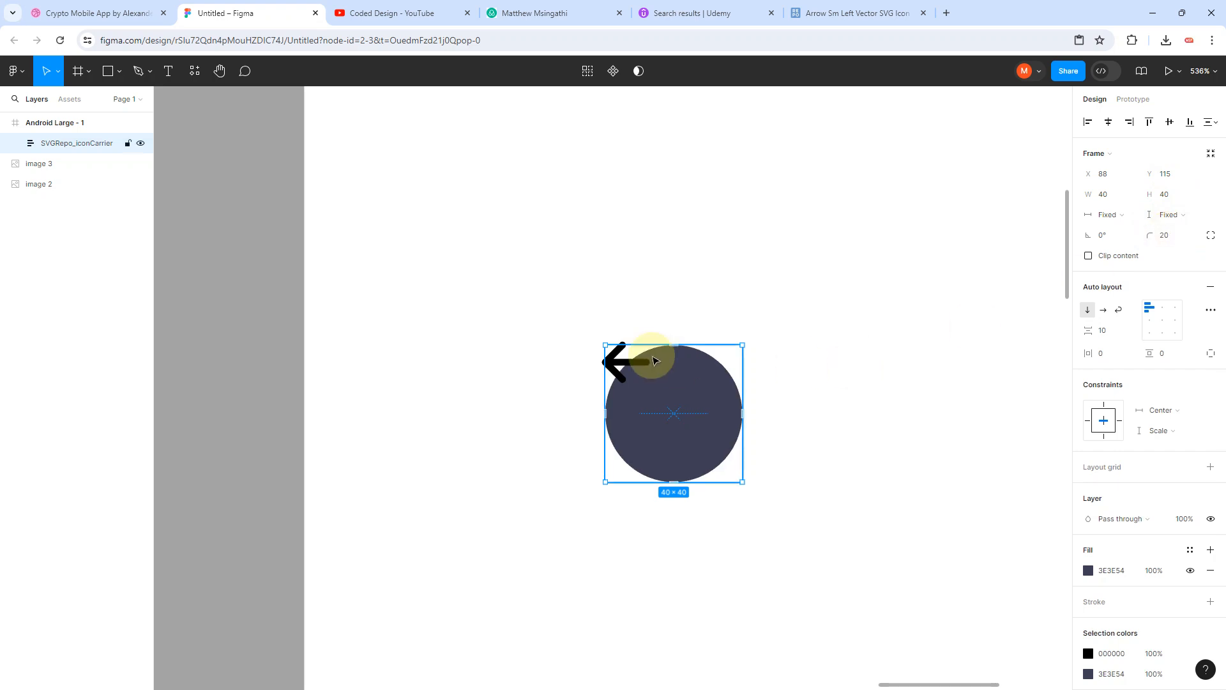
click(804, 406)
Step: Change the arrow vector's stroke colour to white (FFFFFF)
double_click(639, 359)
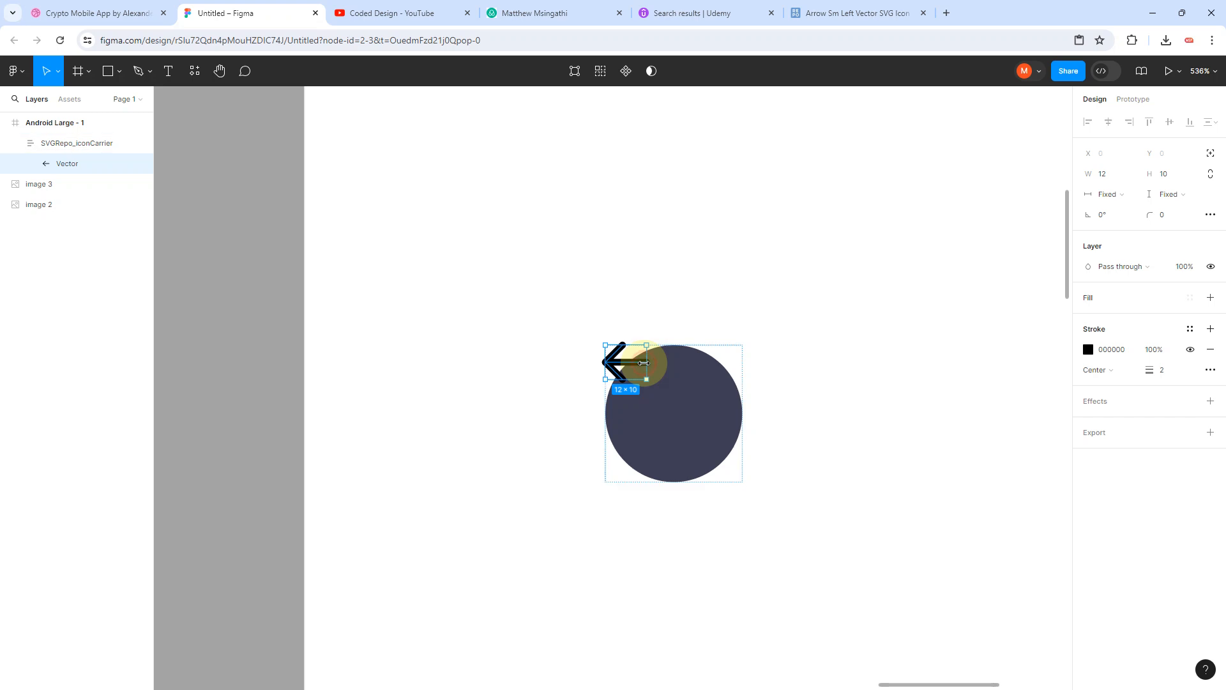
click(1088, 349)
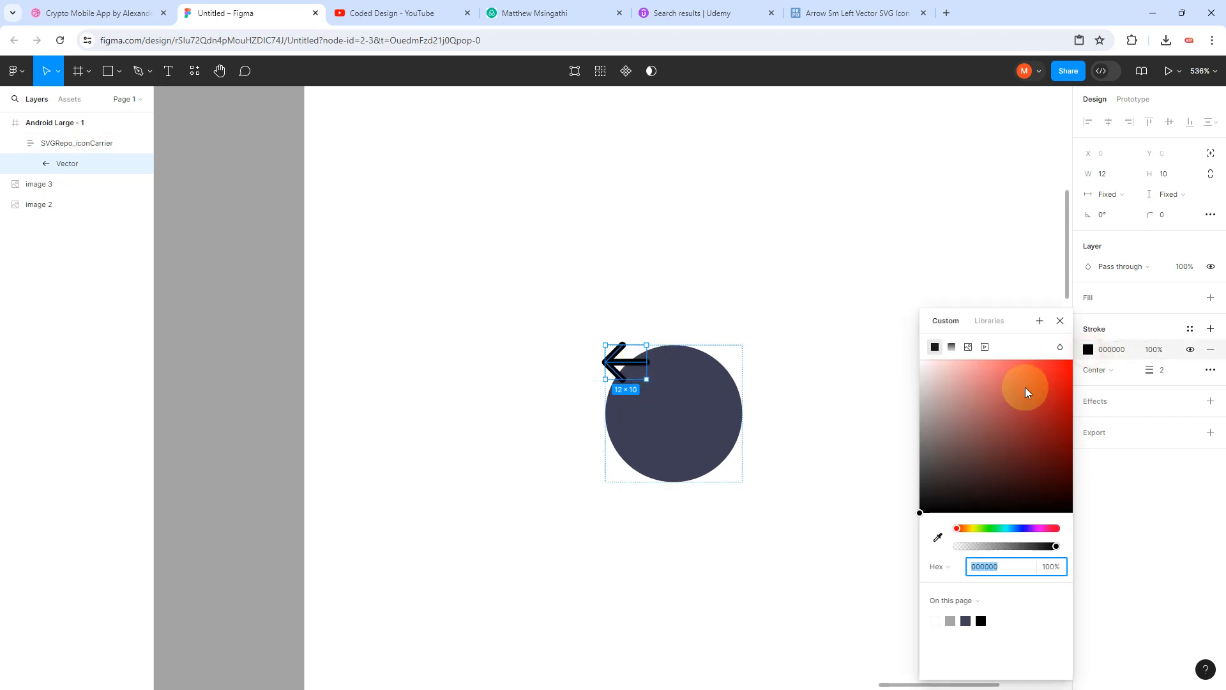
click(936, 374)
click(792, 288)
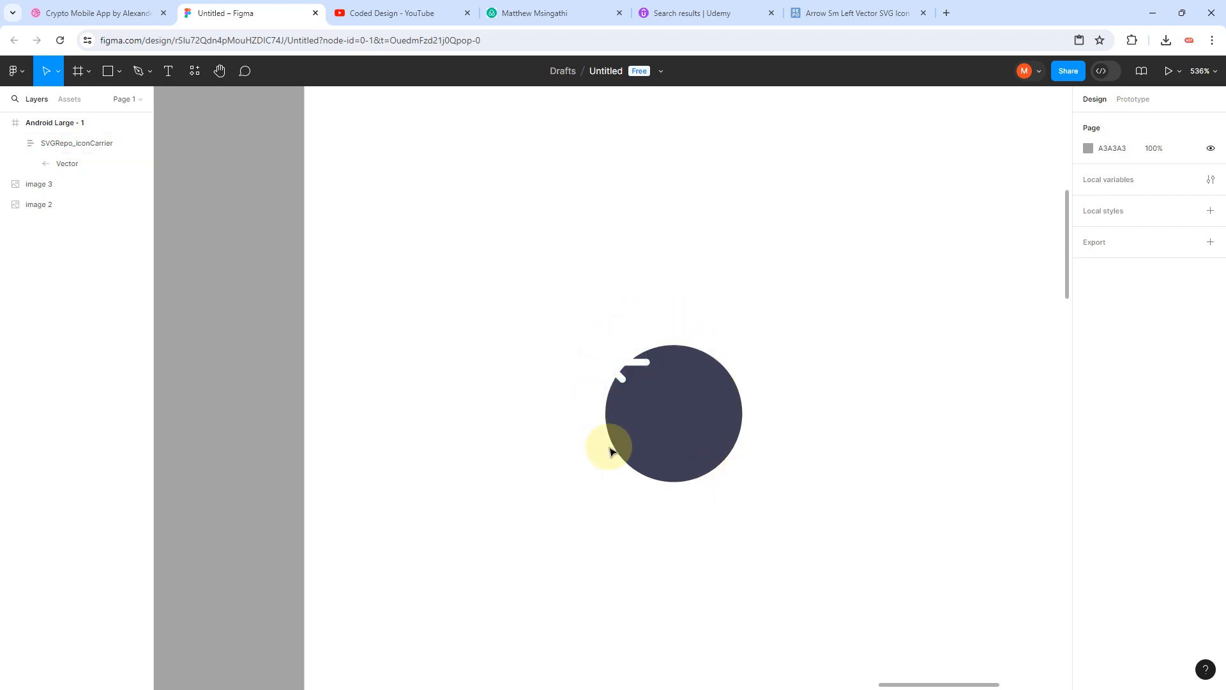
Step: Centre the arrow both ways inside the circular frame using its auto layout alignment
click(695, 430)
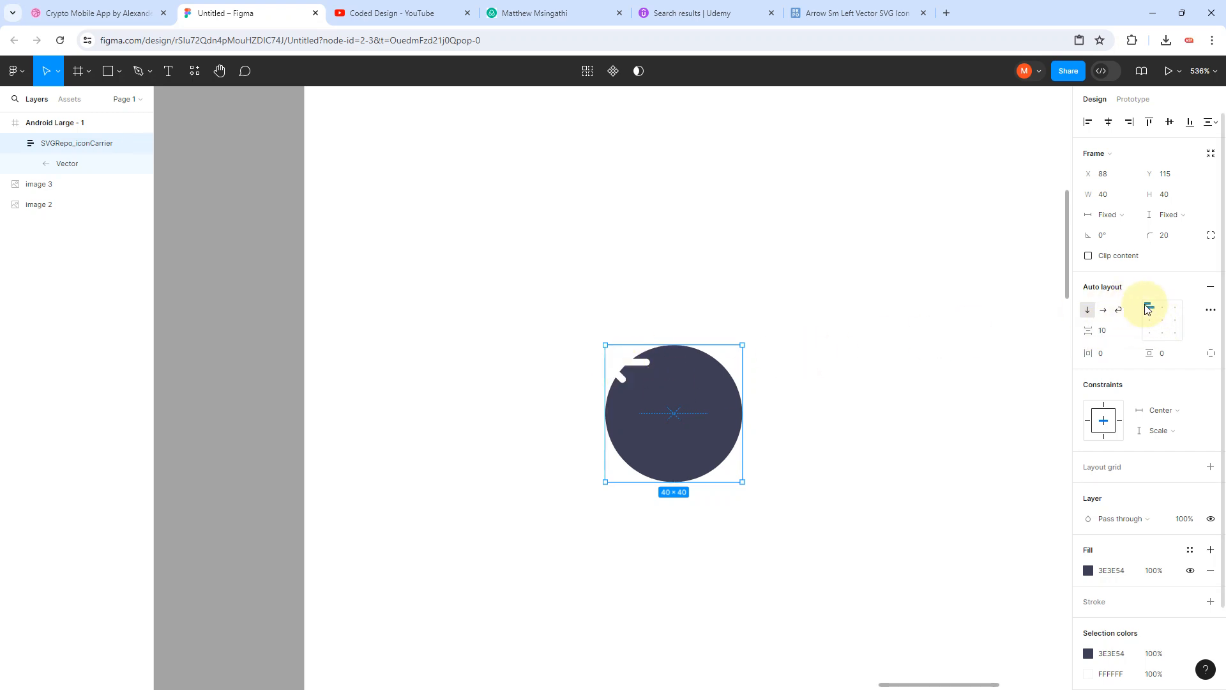
click(1161, 319)
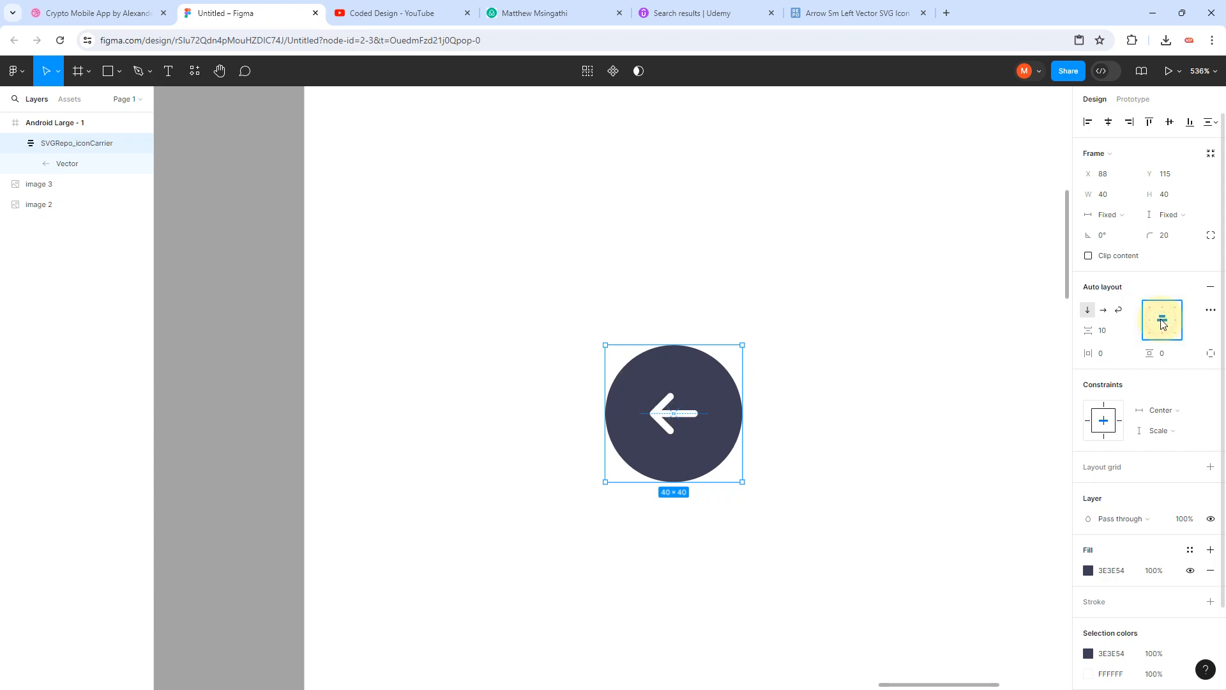
click(907, 407)
Step: Switch to SVG Repo and copy the SVG of the Shop 2 broken-line icon from the shop vectors
scroll(794, 438, down, 5)
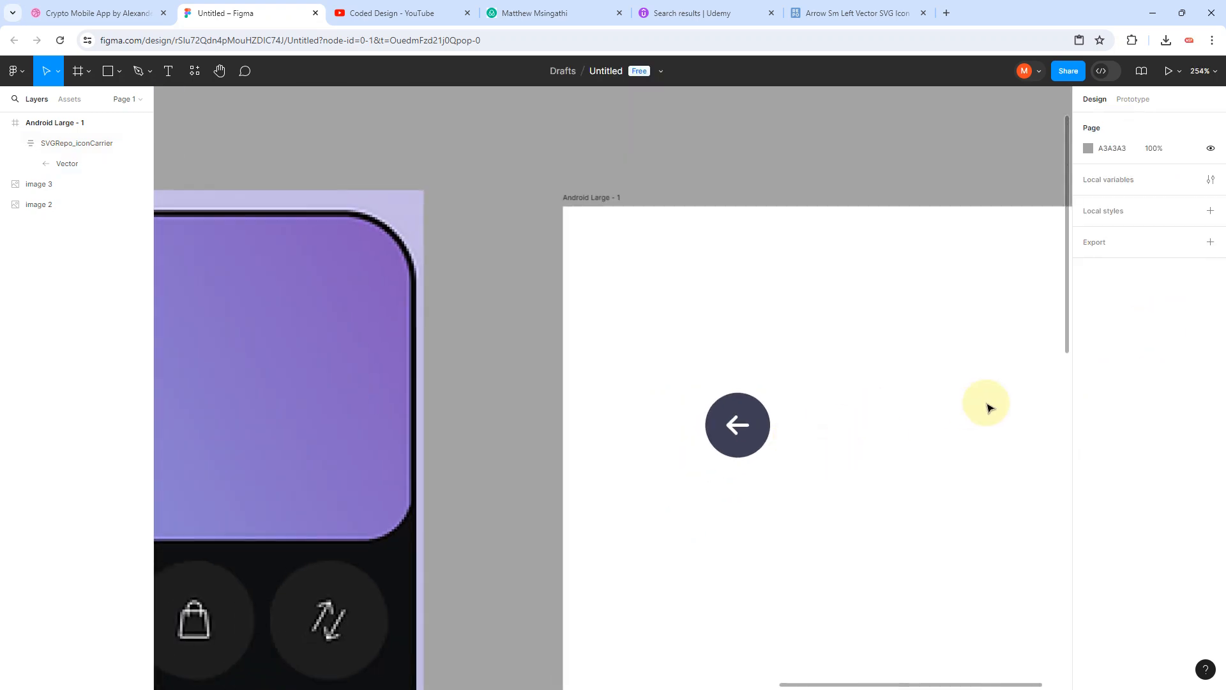
scroll(762, 426, down, 4)
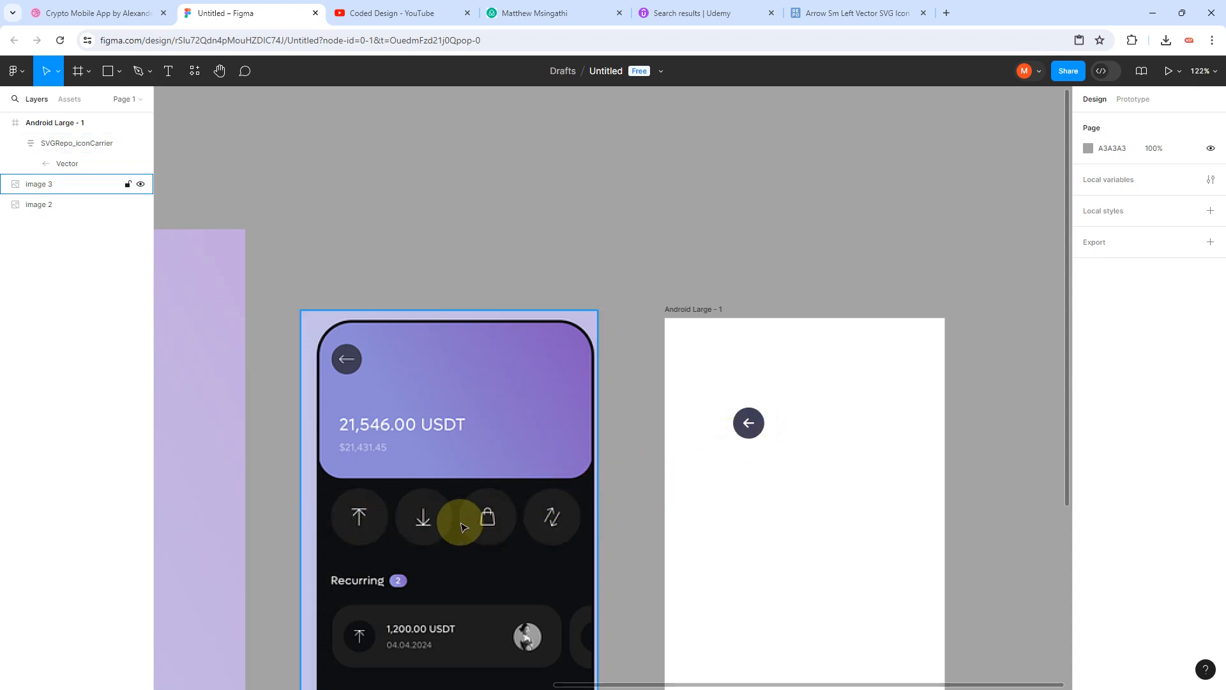
scroll(356, 484, down, 2)
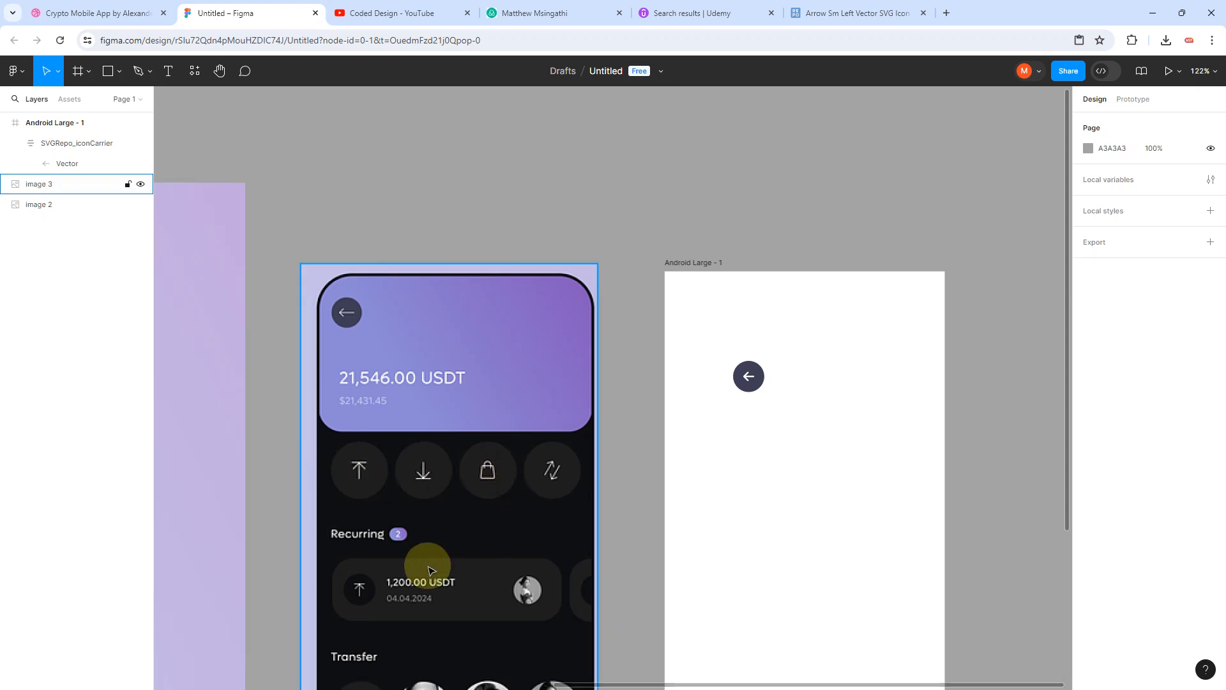
scroll(447, 575, down, 1)
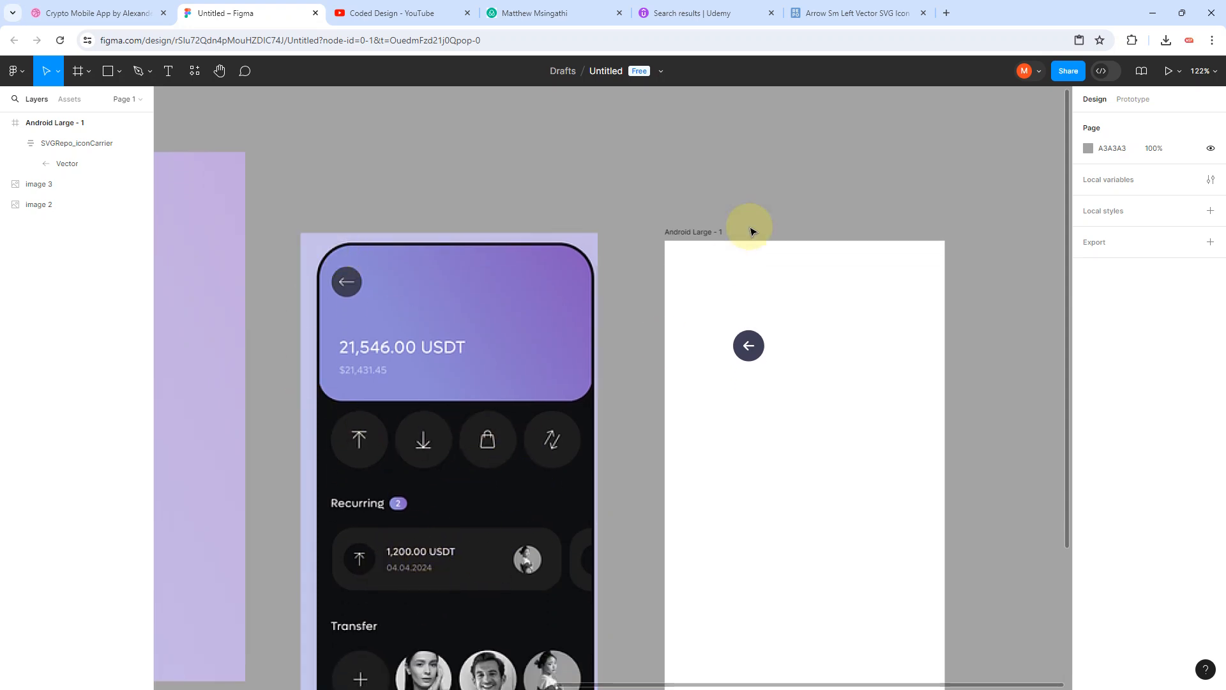
click(849, 13)
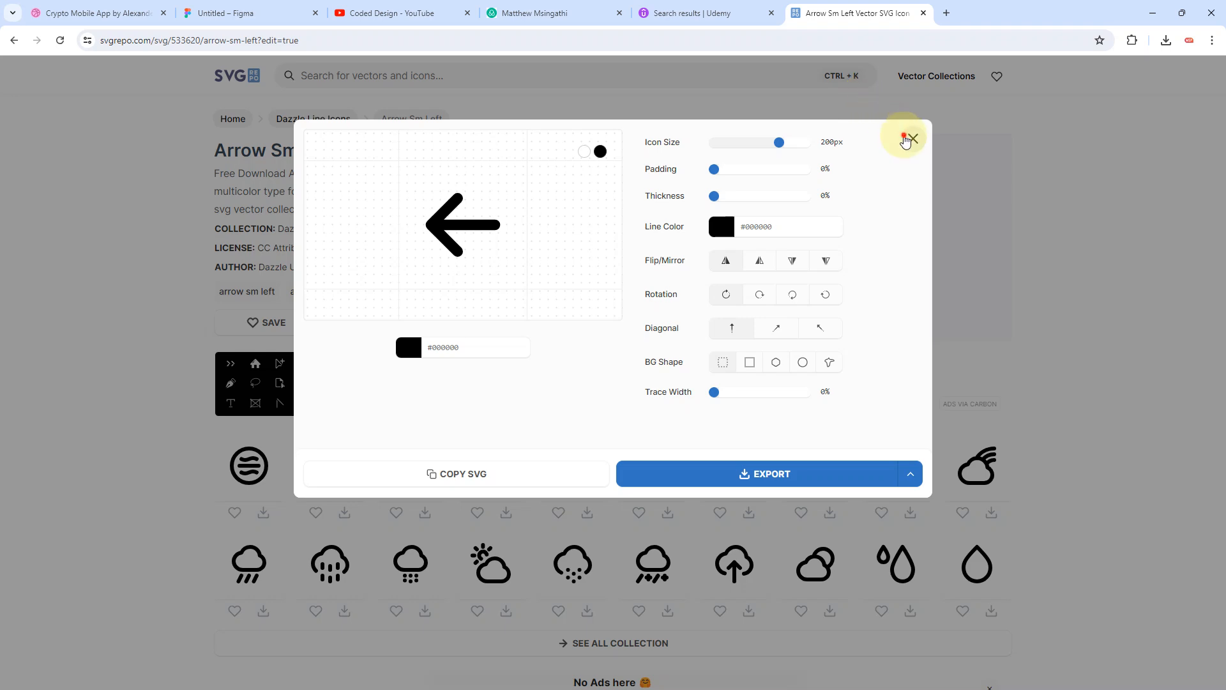
click(907, 140)
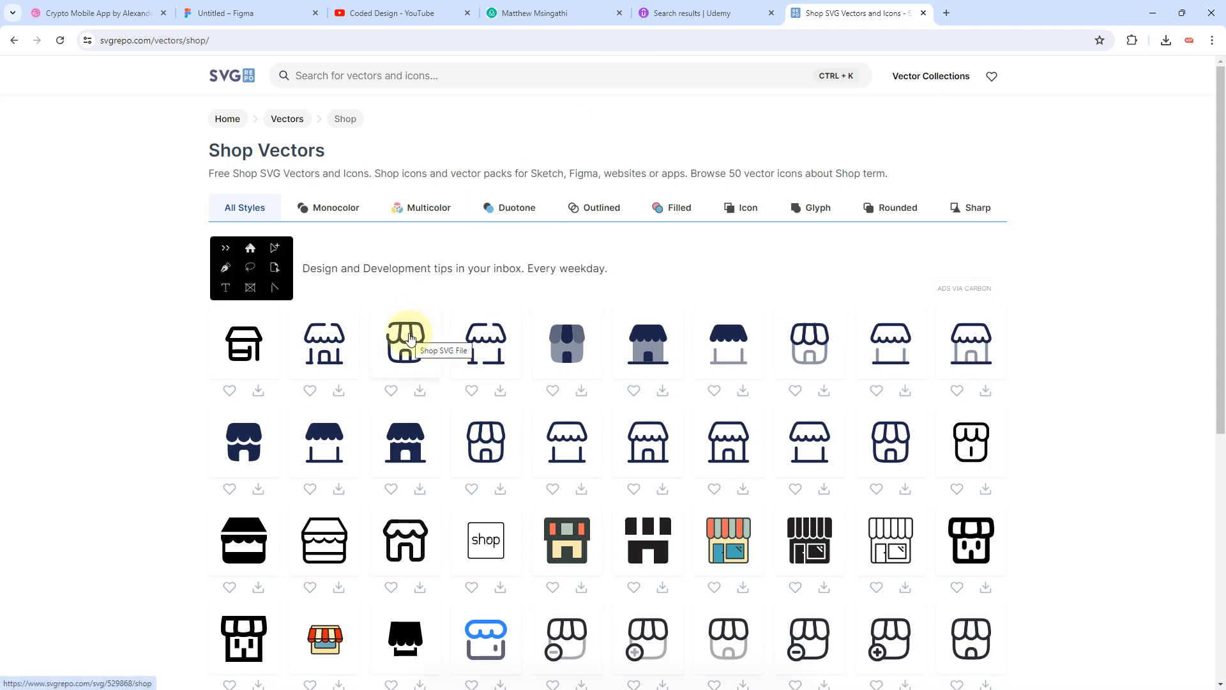
click(323, 342)
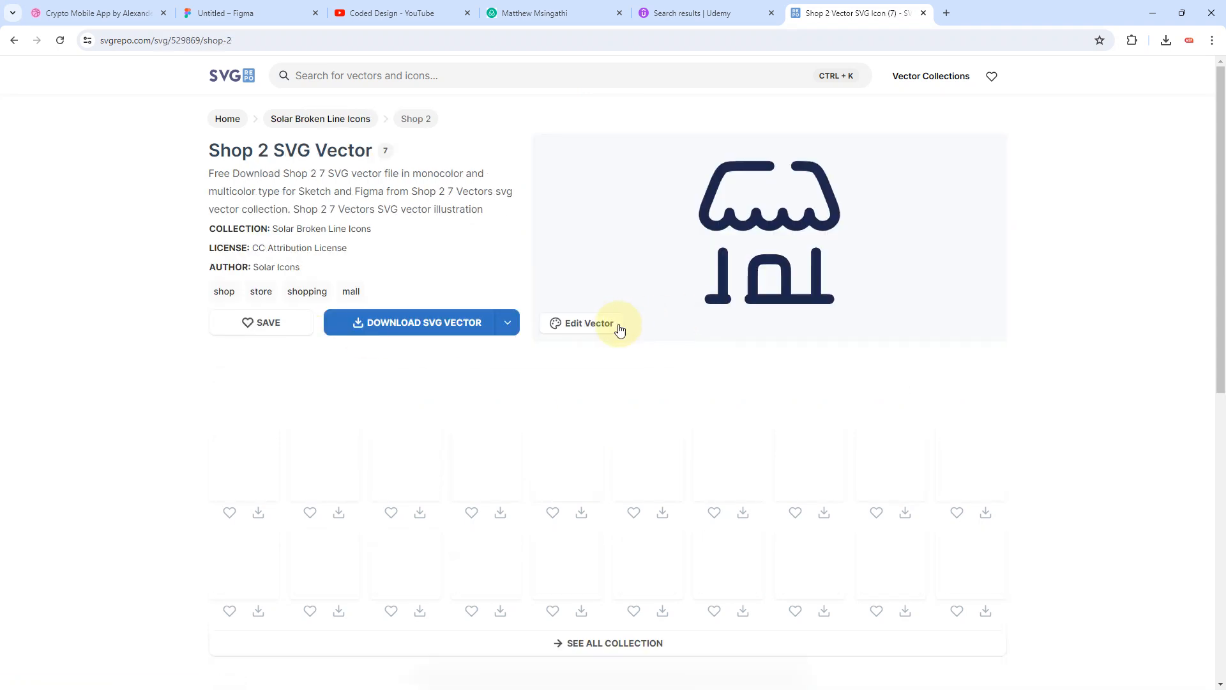
click(600, 323)
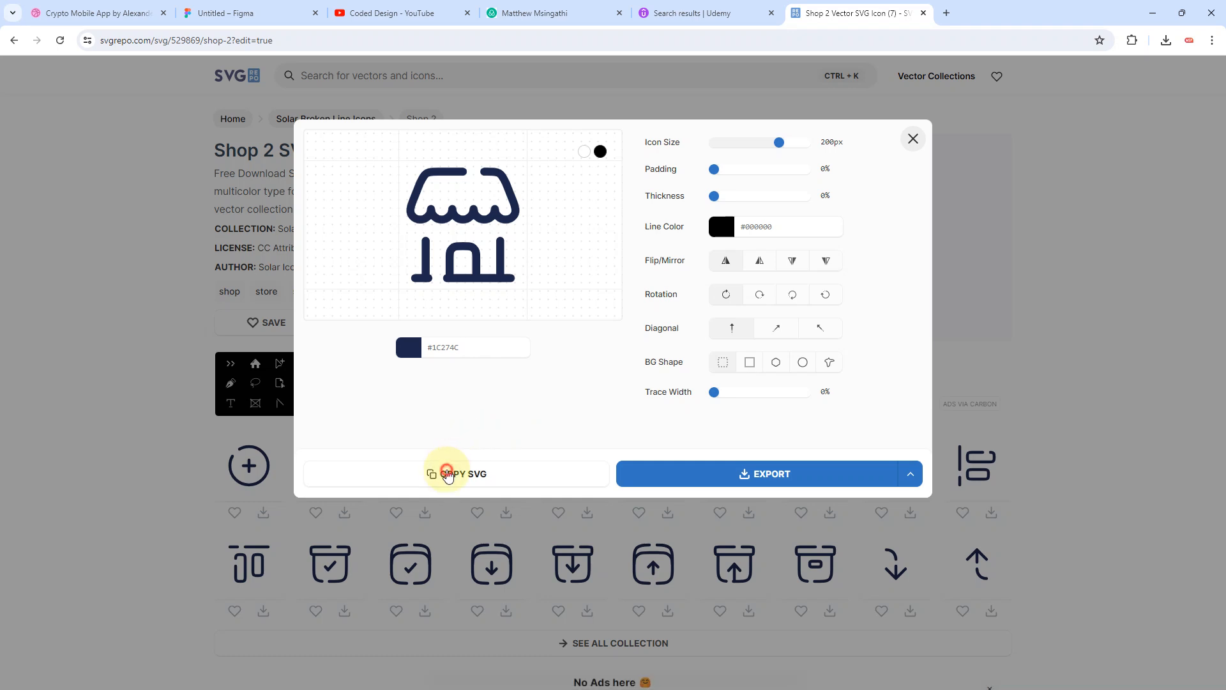
click(447, 473)
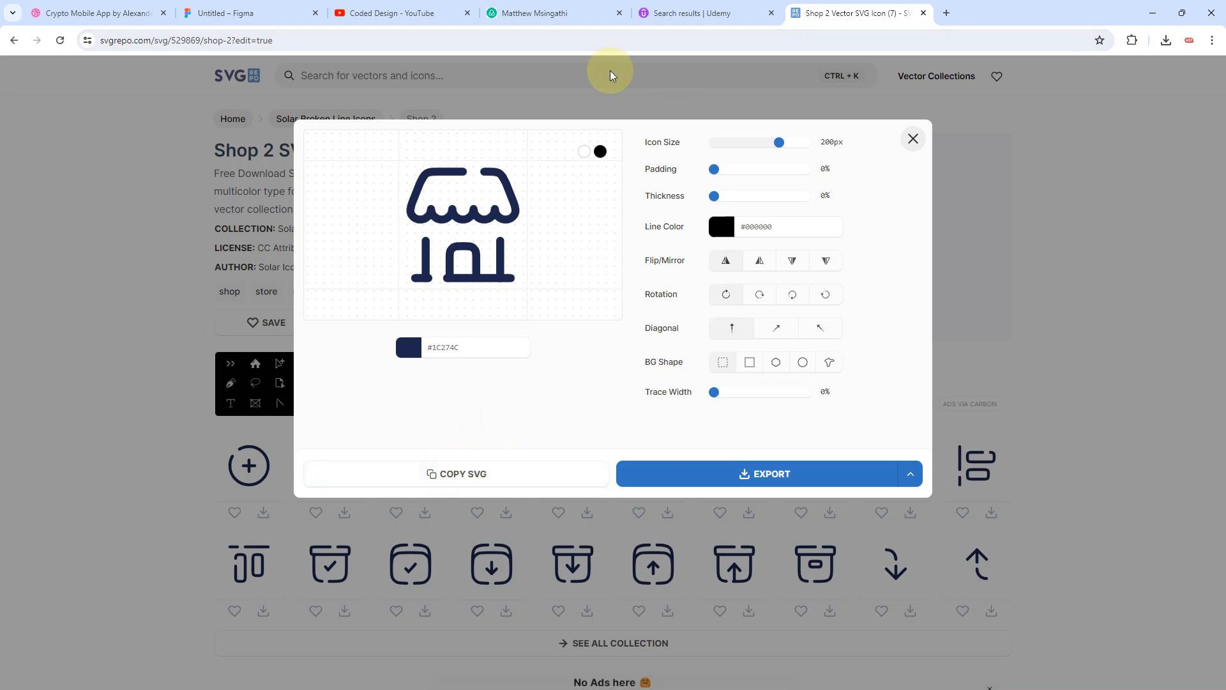
Step: Switch to Figma, paste the shop icon and place it at about X 156, Y 234 in the Android Large frame
click(219, 13)
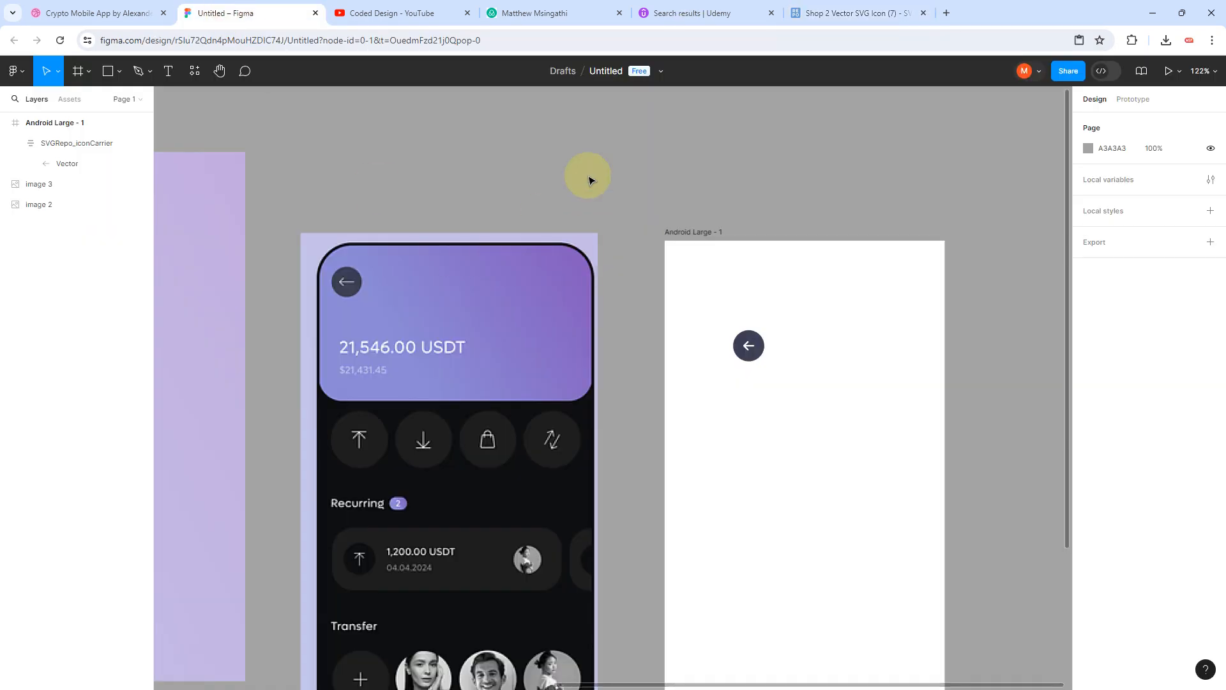
key(ctrl+v)
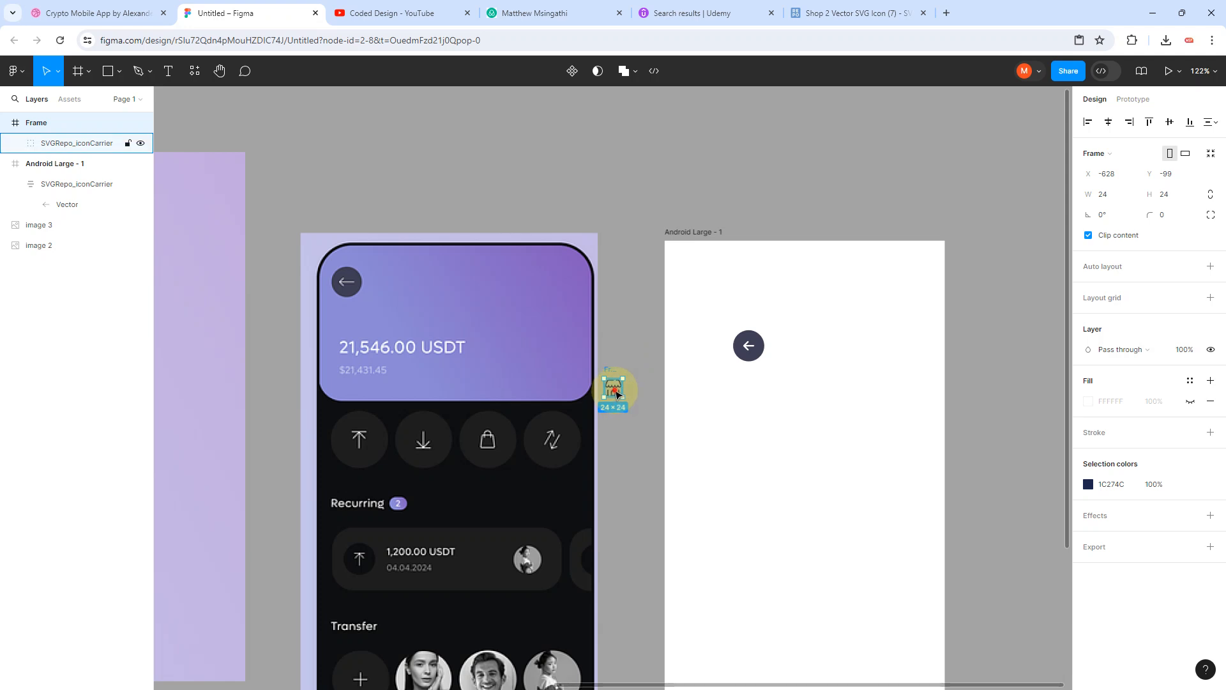
drag(617, 392, 794, 433)
scroll(794, 431, up, 5)
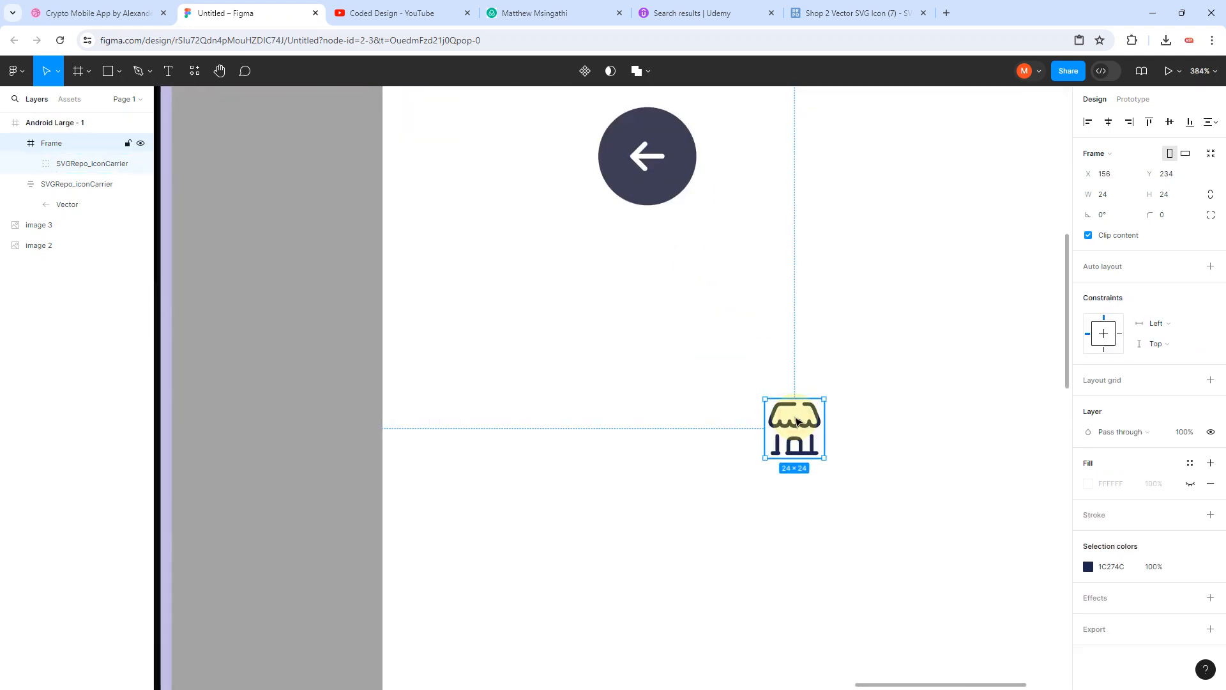
Step: Move the shop icon group out of its 24 × 24 wrapper frame and delete the empty frame
double_click(799, 426)
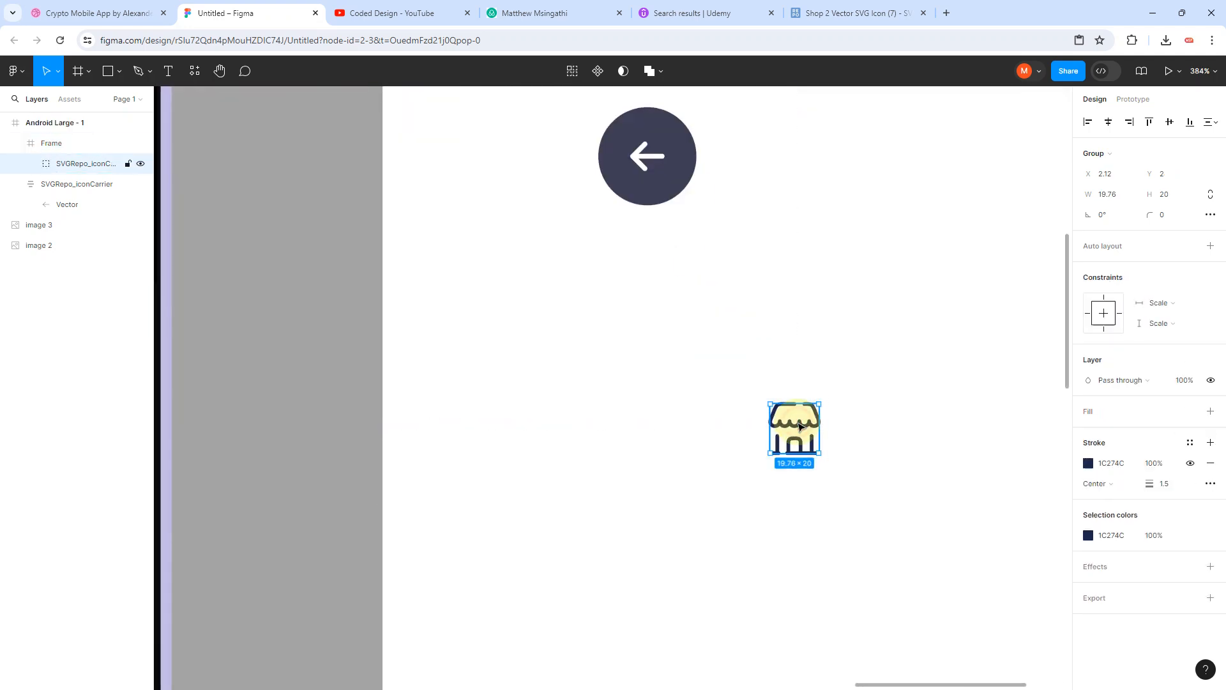
drag(803, 428, 881, 522)
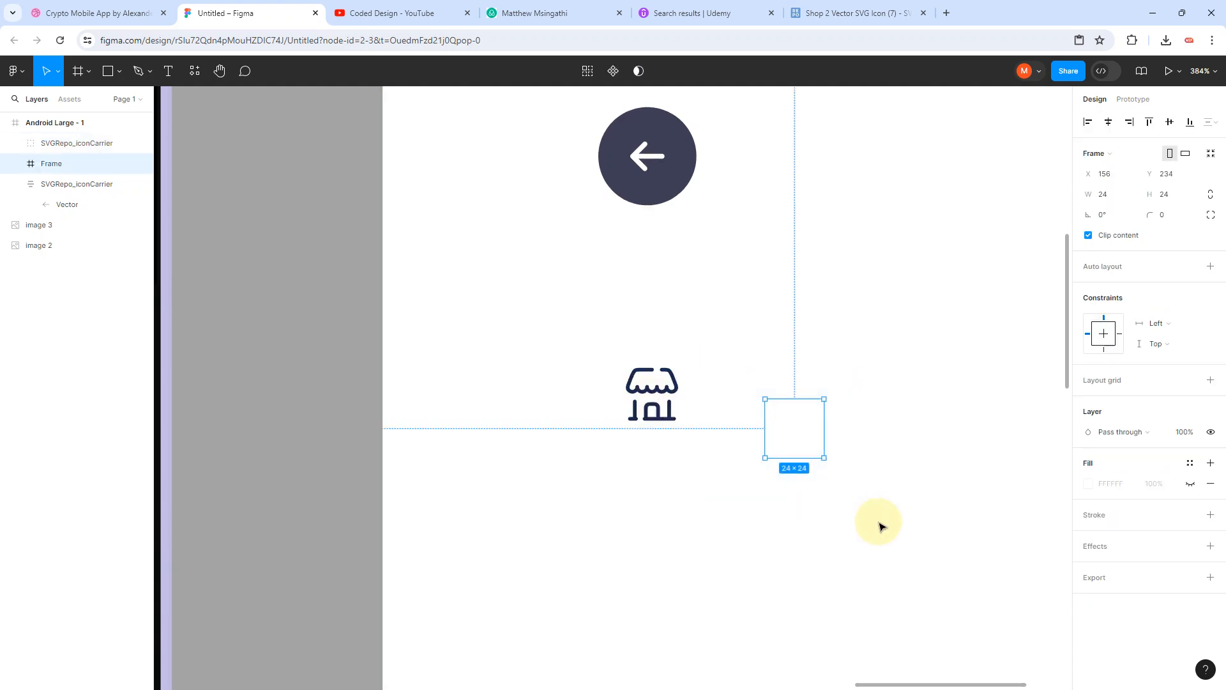
key(Delete)
Step: Switch to SVG Repo, search for "cart" and copy the SVG of the Cart Shopping icon
click(843, 13)
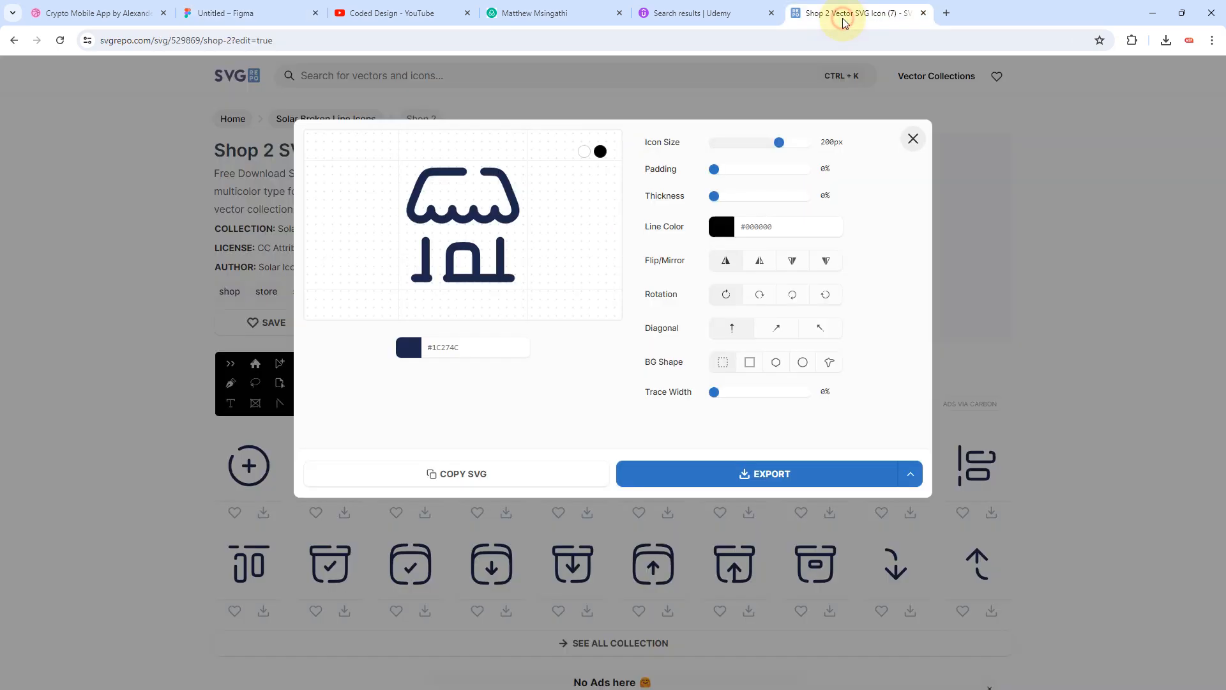
click(912, 139)
click(336, 76)
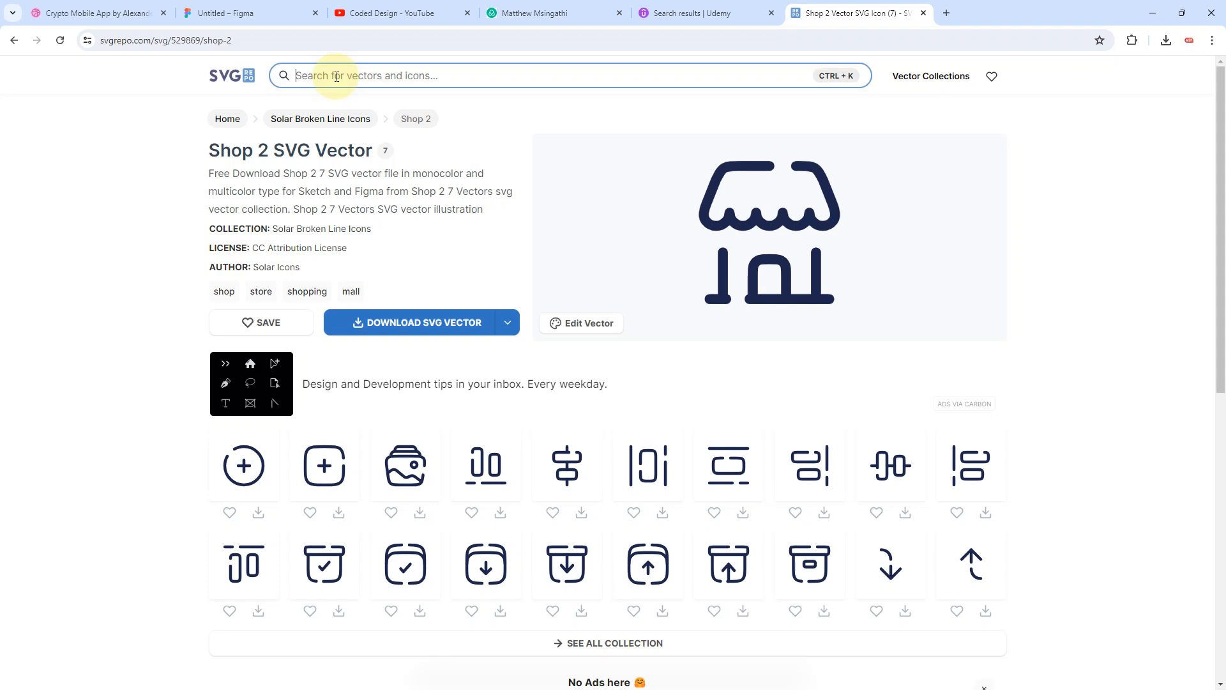
text(cart)
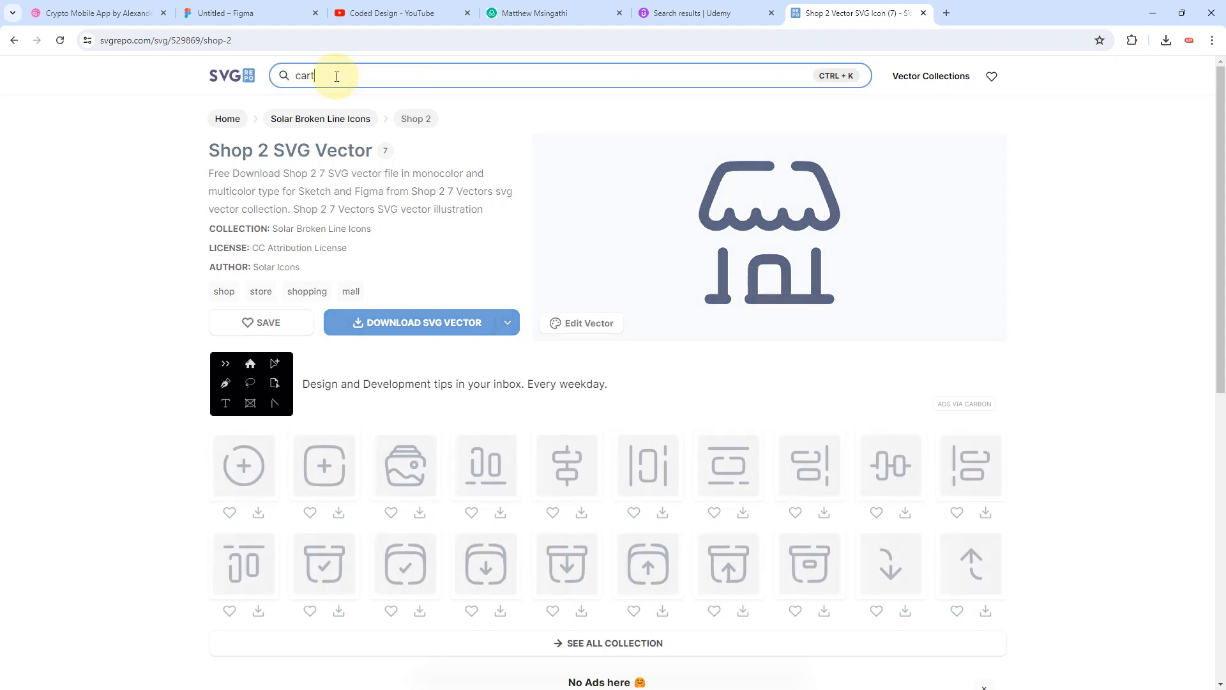
key(Return)
click(406, 340)
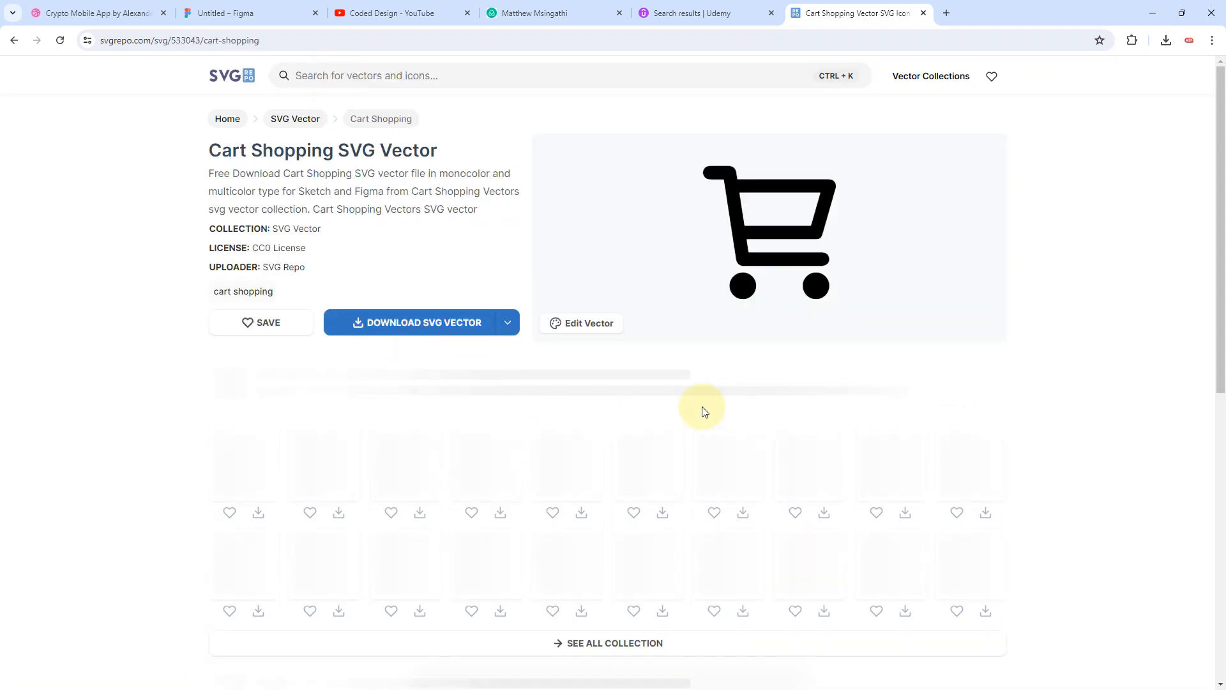
click(581, 322)
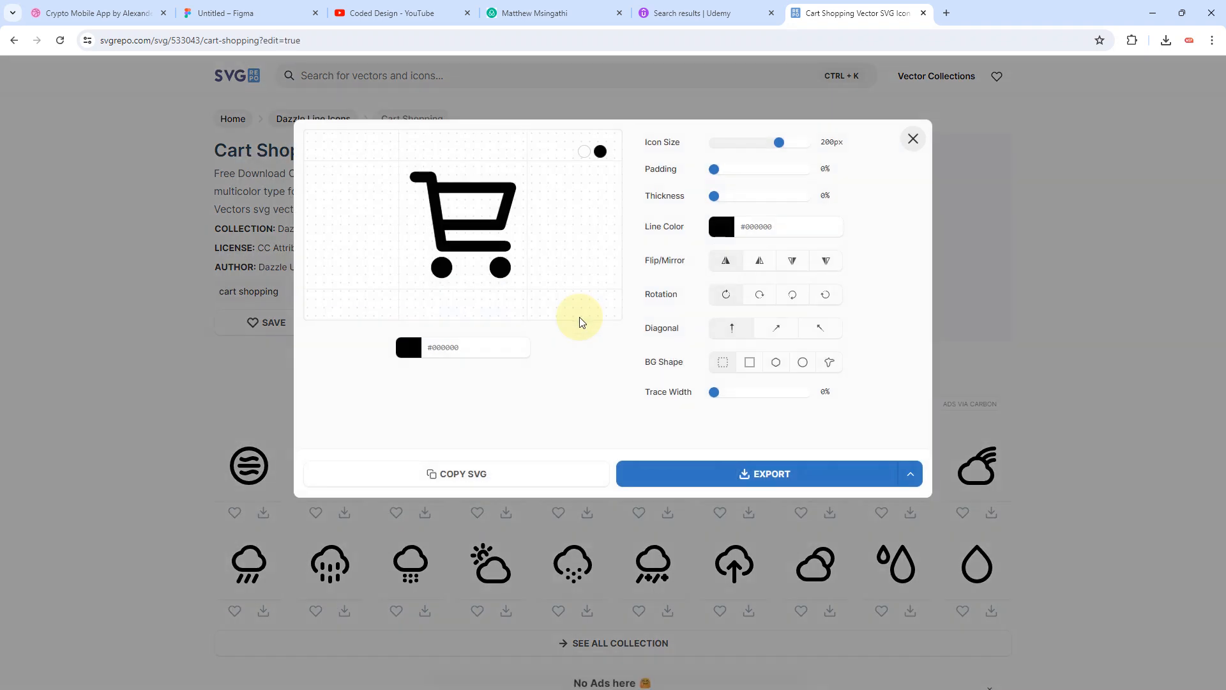
click(447, 474)
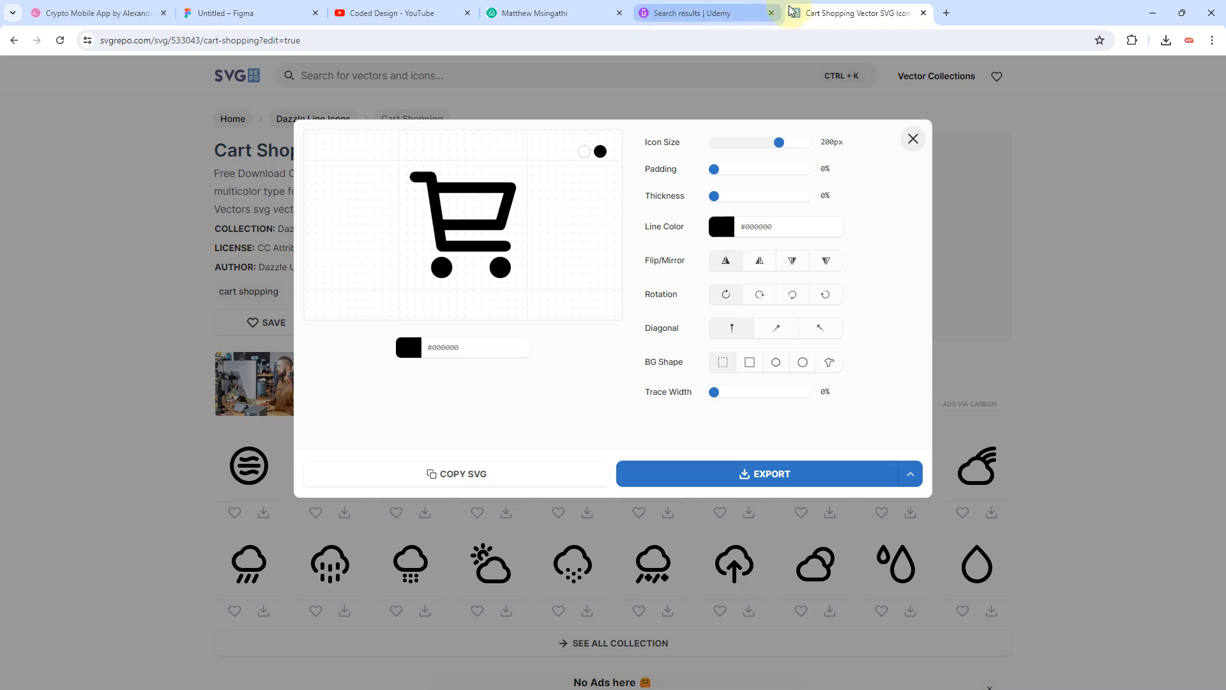
Step: Reopen the Cart Shopping vector page in the main browser window and close the detached window
drag(792, 10, 319, 39)
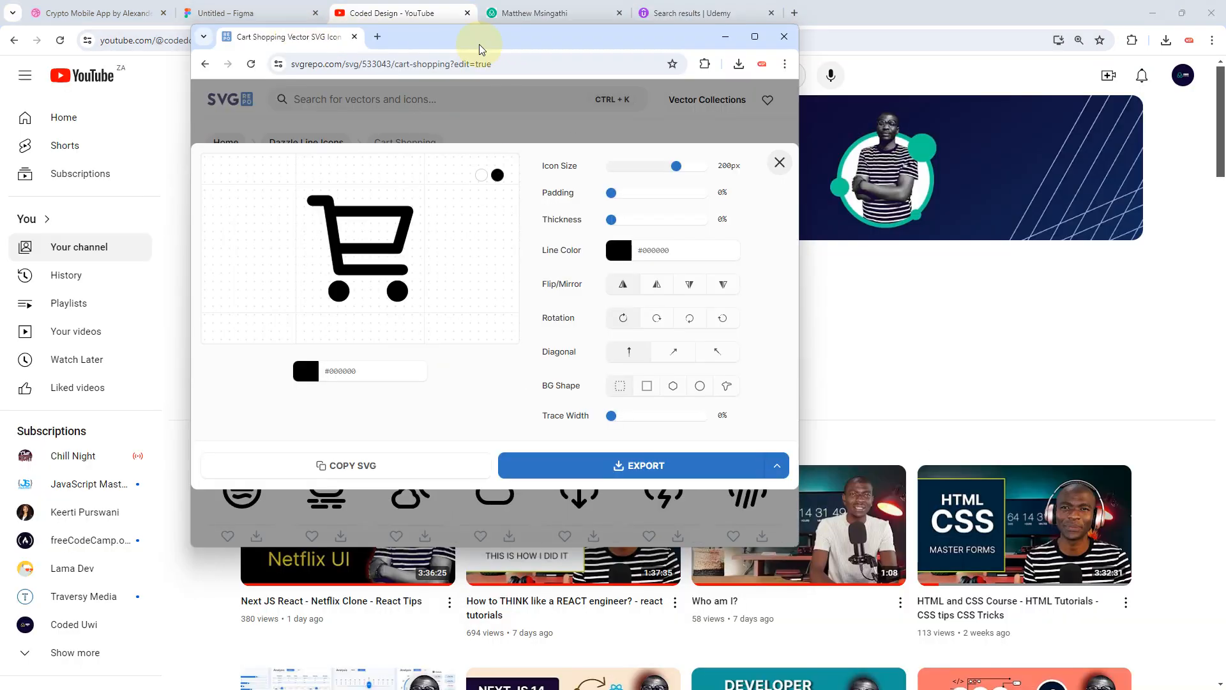
click(483, 63)
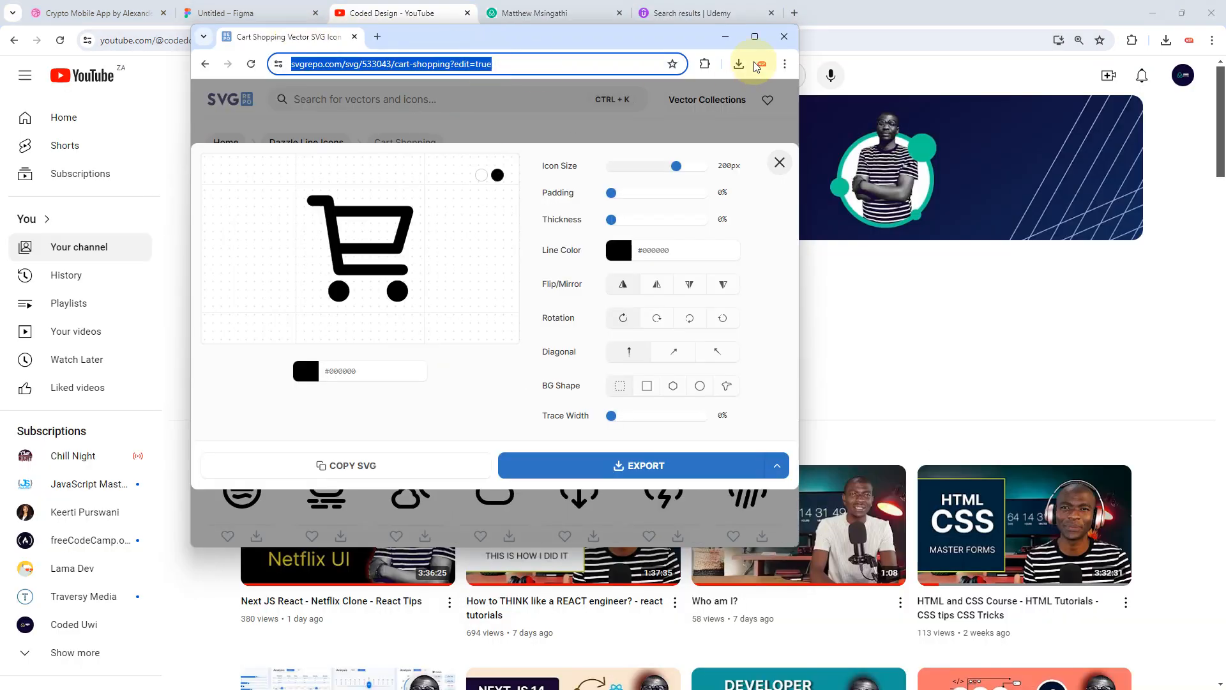
click(784, 36)
click(794, 12)
click(789, 39)
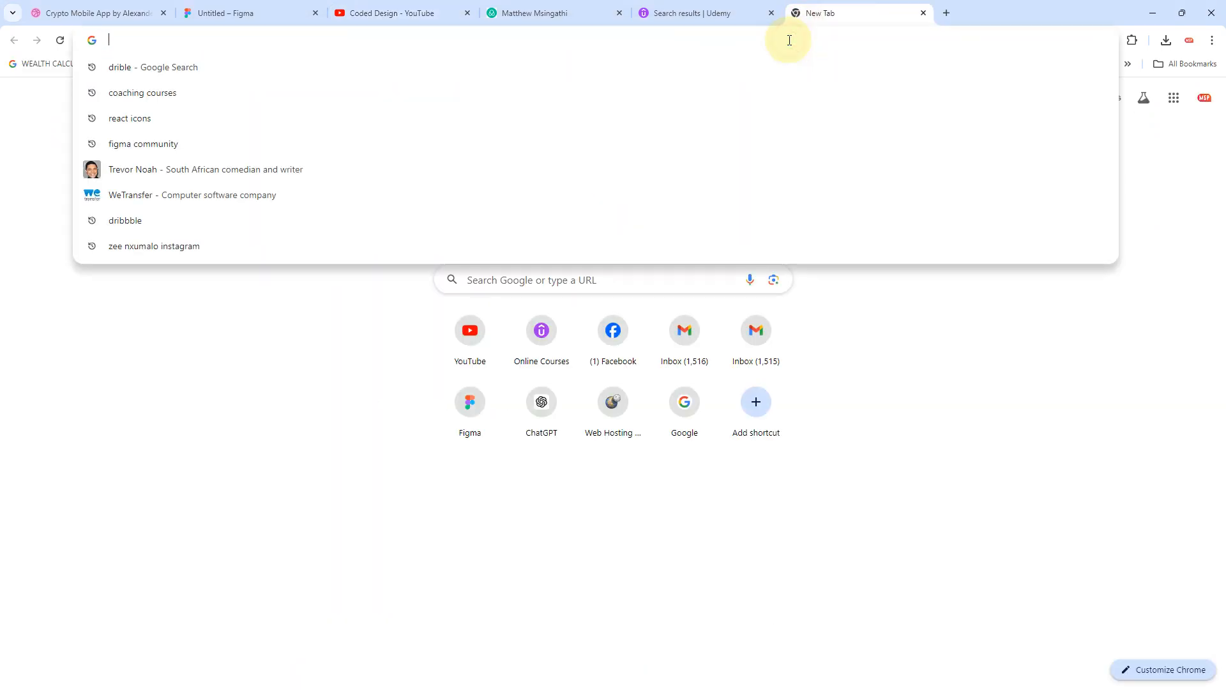
key(ctrl+v)
key(Return)
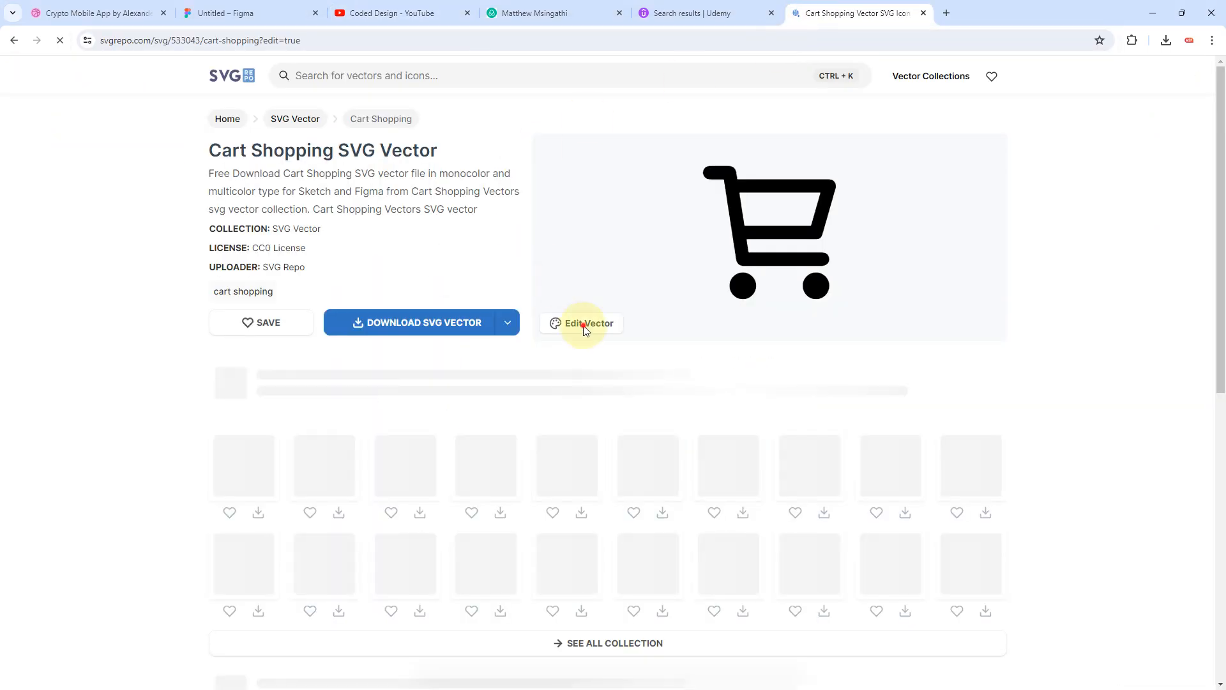
Step: Copy the SVG of the Cart Shopping icon and place its browser tab next to the Figma tab
click(579, 323)
click(461, 476)
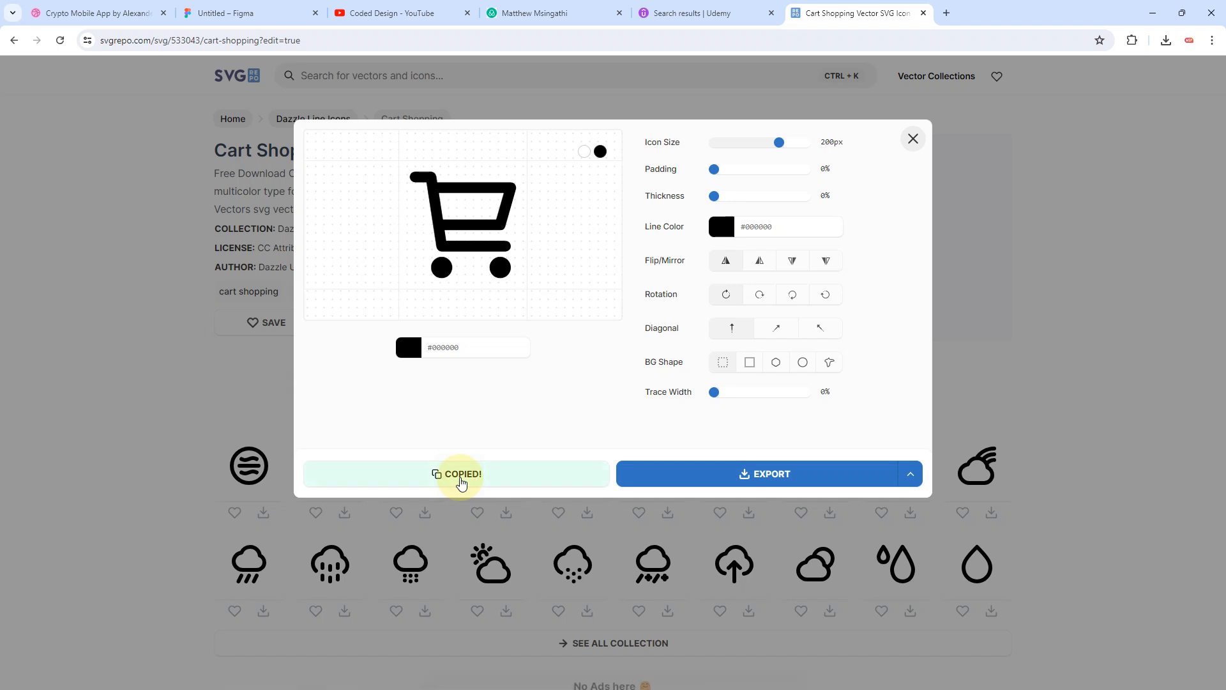
drag(831, 13, 373, 6)
Step: Switch to Figma, paste the cart icon, move it out of its wrapper frame above the shop icon, and delete the empty frame
click(246, 11)
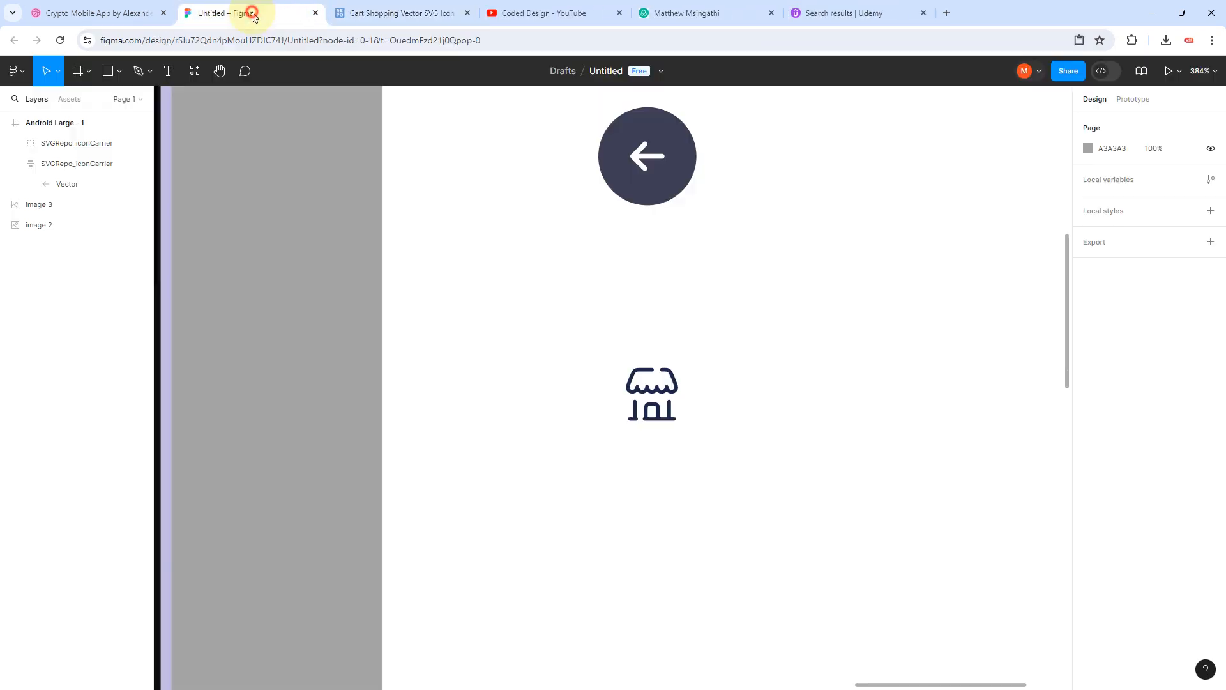
click(520, 232)
key(ctrl+v)
drag(613, 386, 698, 316)
click(762, 371)
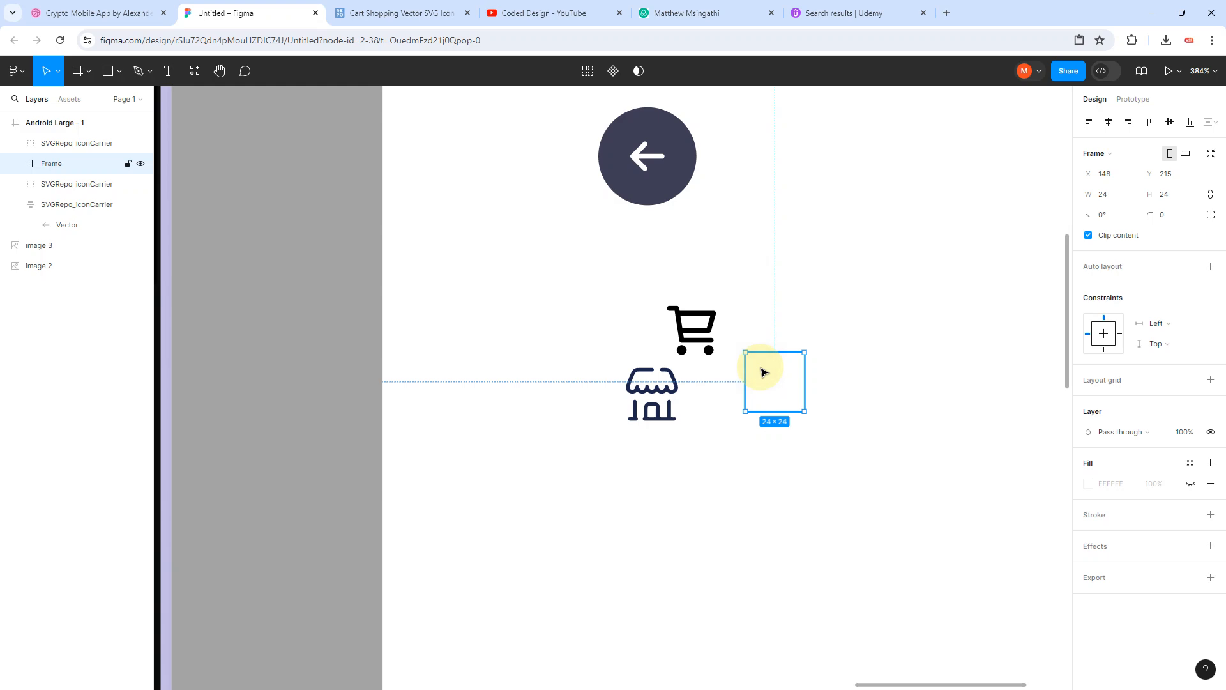
click(385, 128)
Step: Switch to SVG Repo, search for "tech" and copy the SVG of the Code Tech Dev icon
click(386, 12)
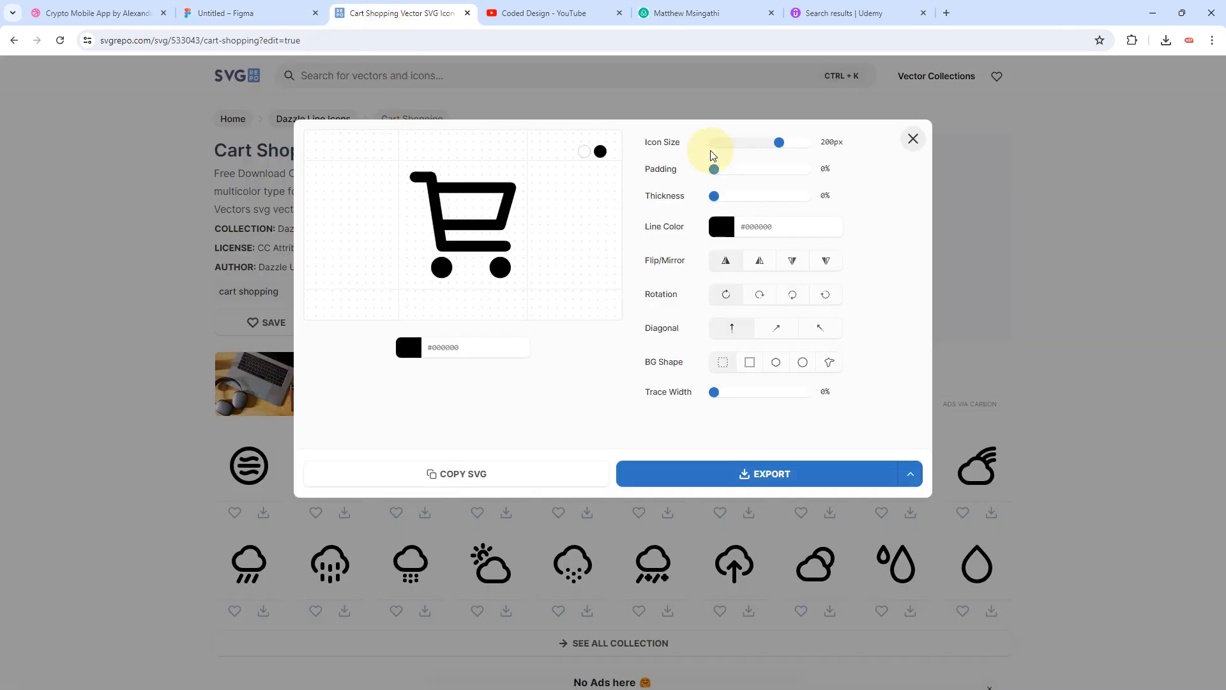
click(911, 139)
click(548, 71)
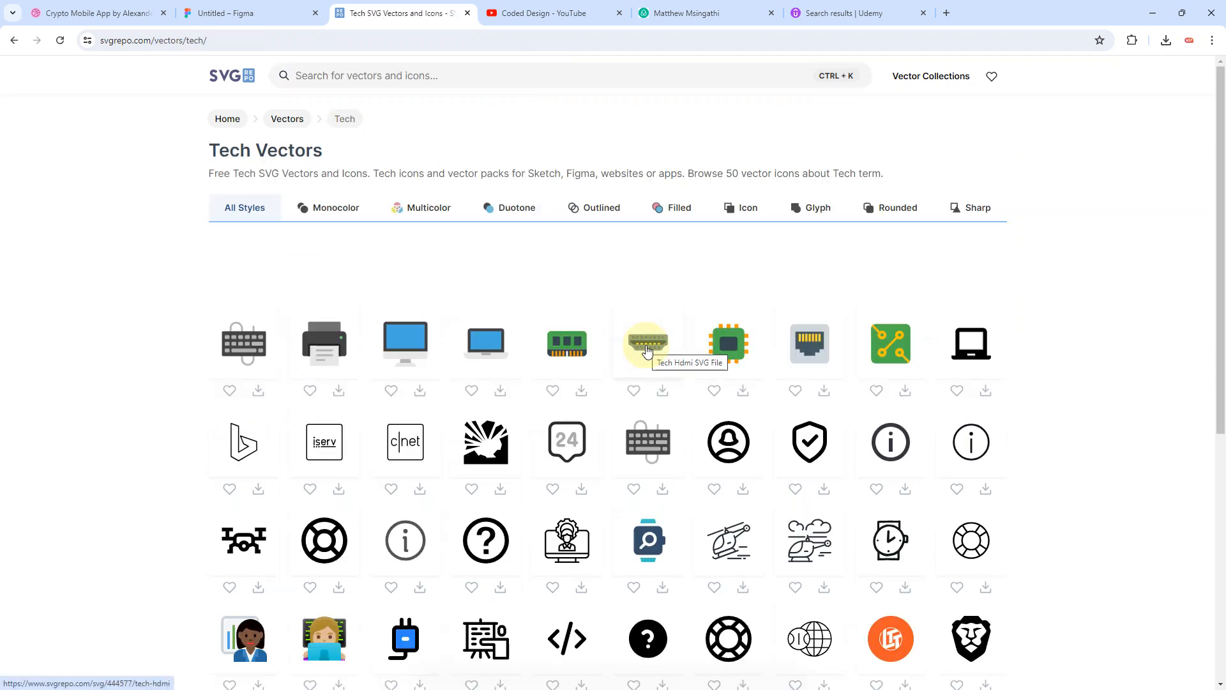
scroll(647, 350, down, 2)
scroll(646, 345, down, 2)
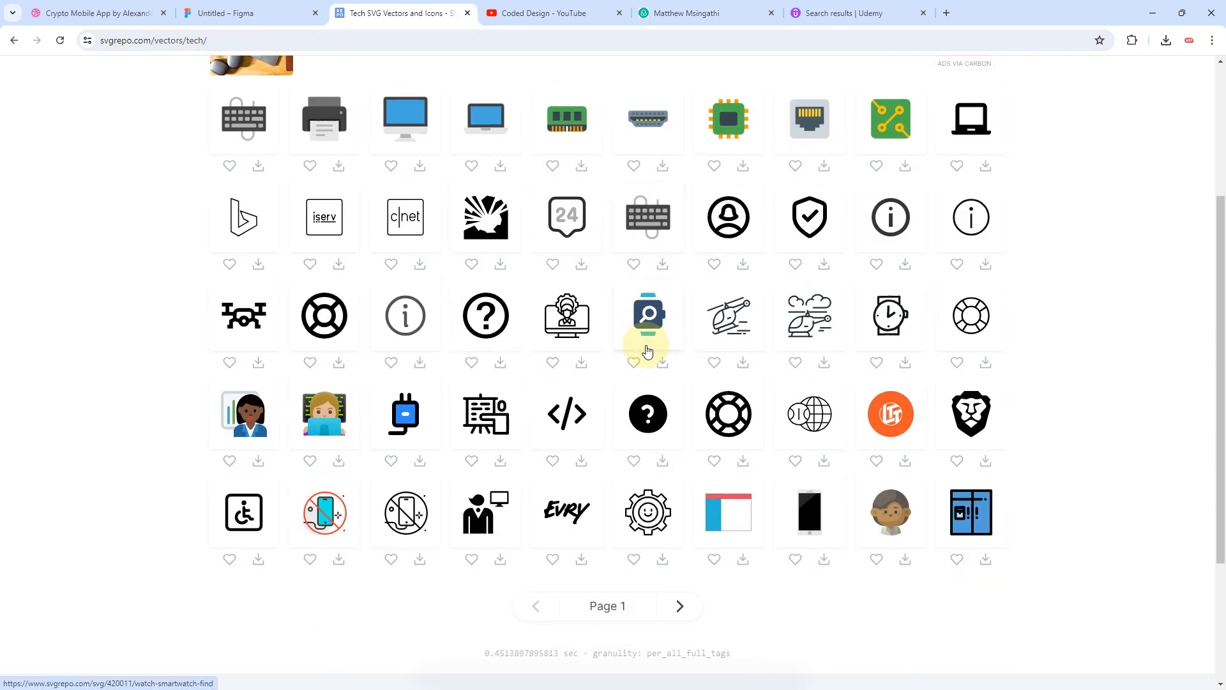
click(564, 410)
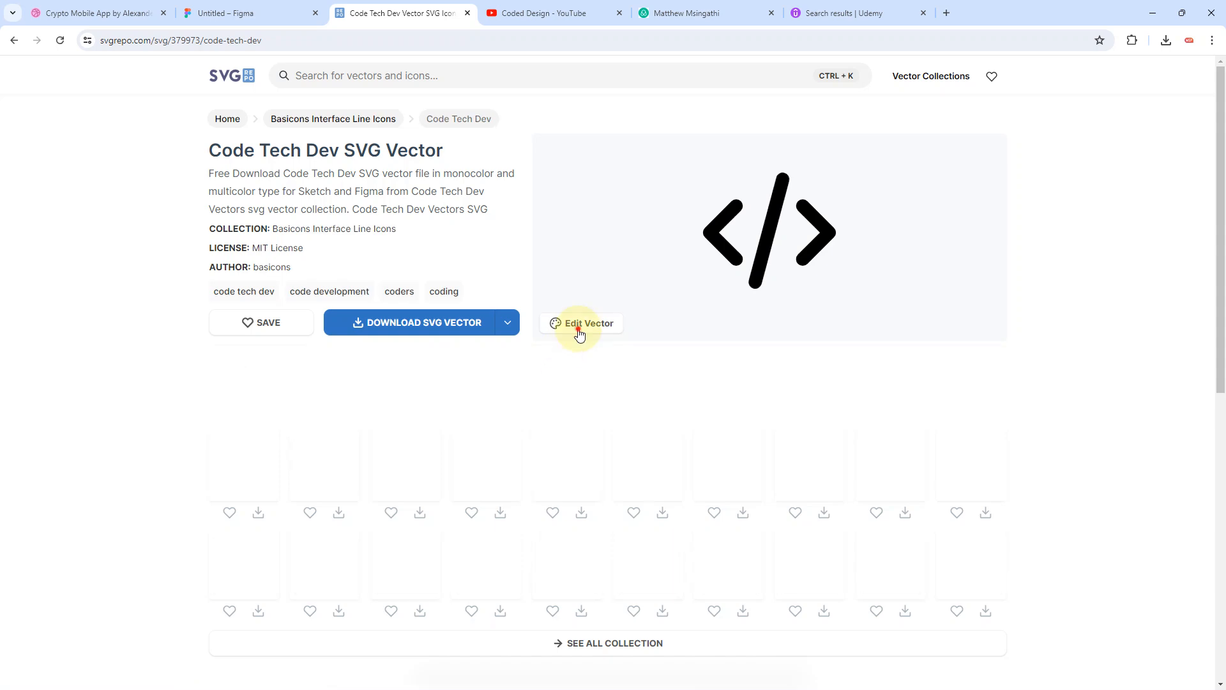
click(579, 325)
click(453, 473)
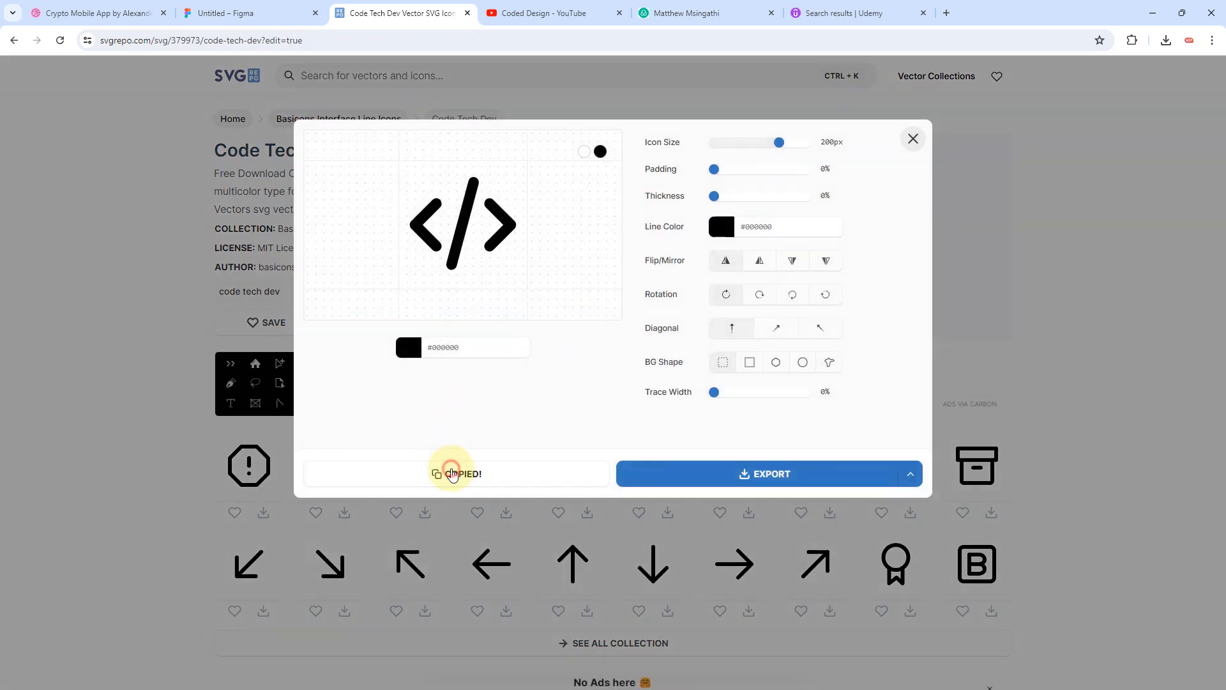
Step: Switch to Figma, paste the code icon, move it out of its wrapper to about X 156, Y 220, and delete the empty frame
click(273, 12)
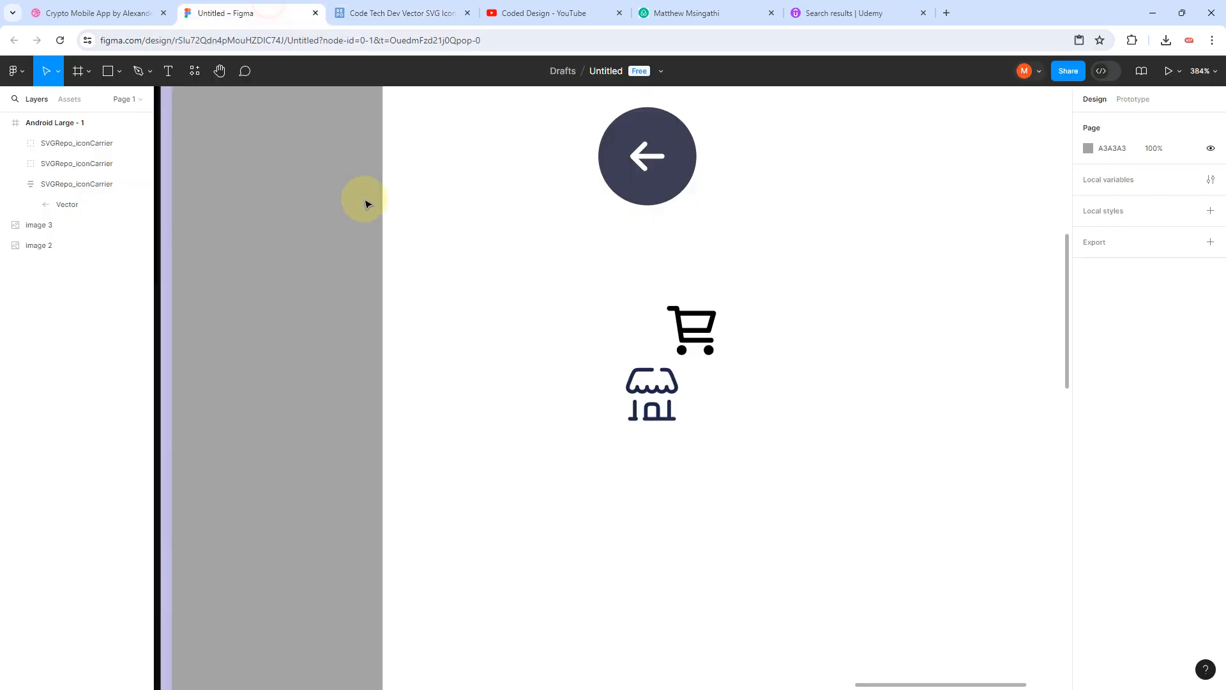
key(ctrl+v)
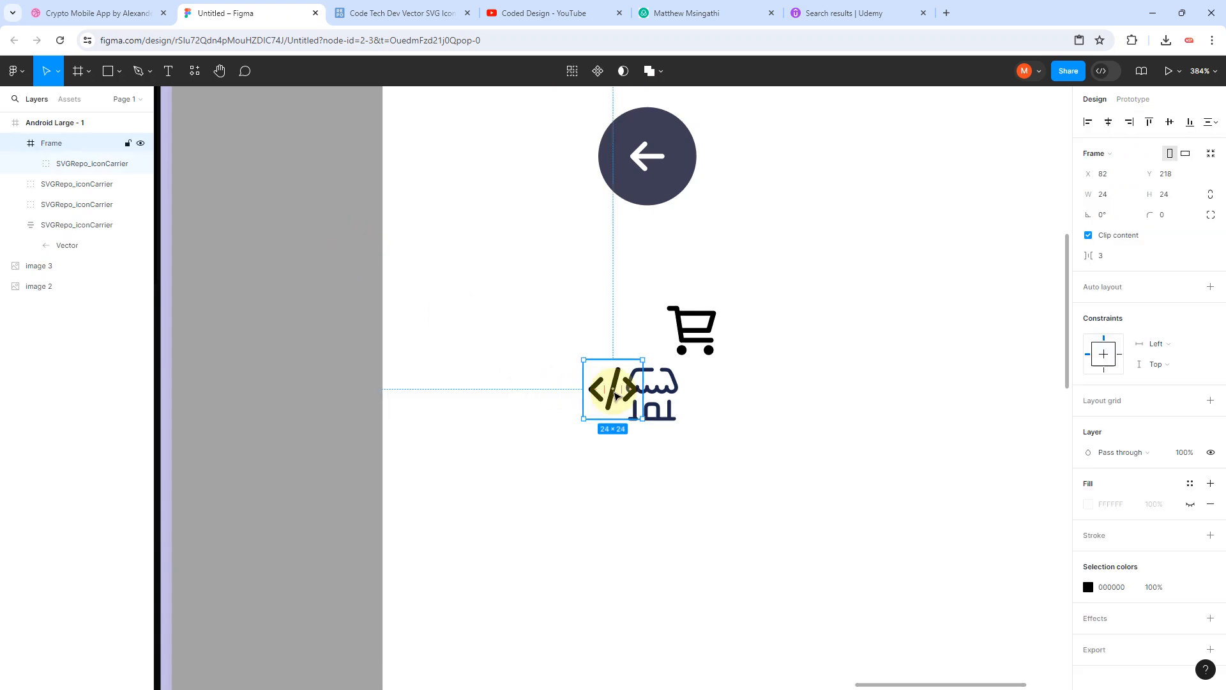
drag(616, 396, 791, 386)
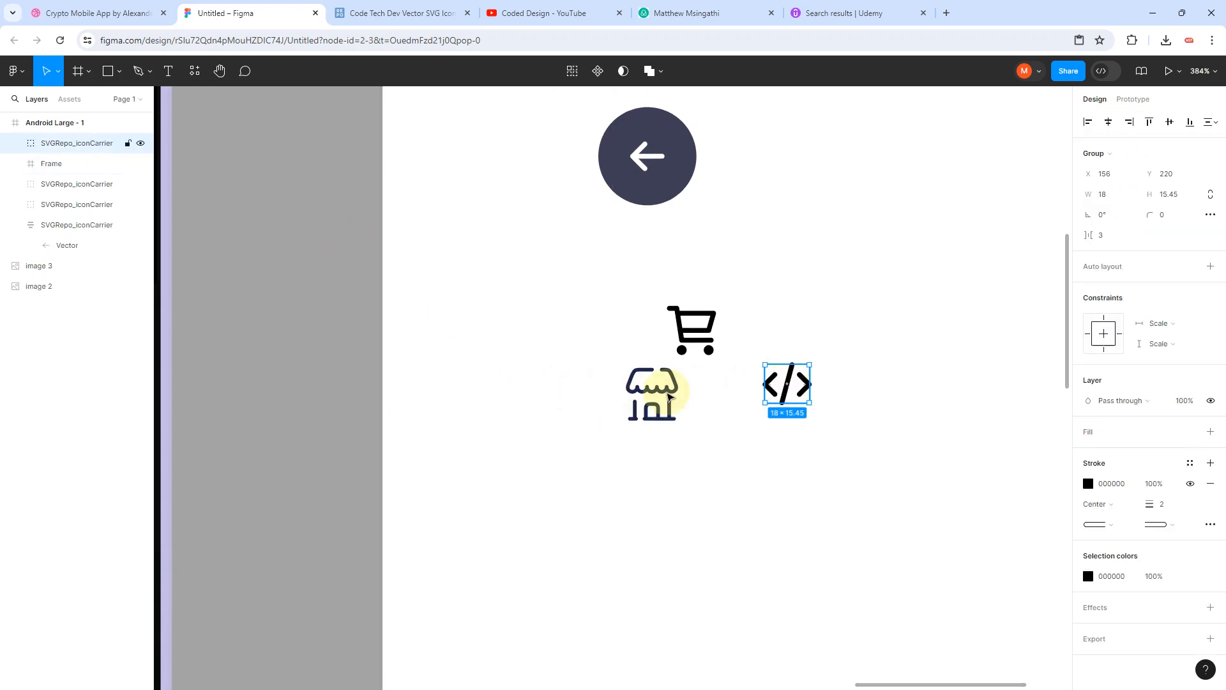
click(614, 393)
key(Delete)
Step: Line up the shop icon at about X 63, Y 228 and the code icon at about X 193, Y 234, with the cart between them
scroll(616, 391, down, 5)
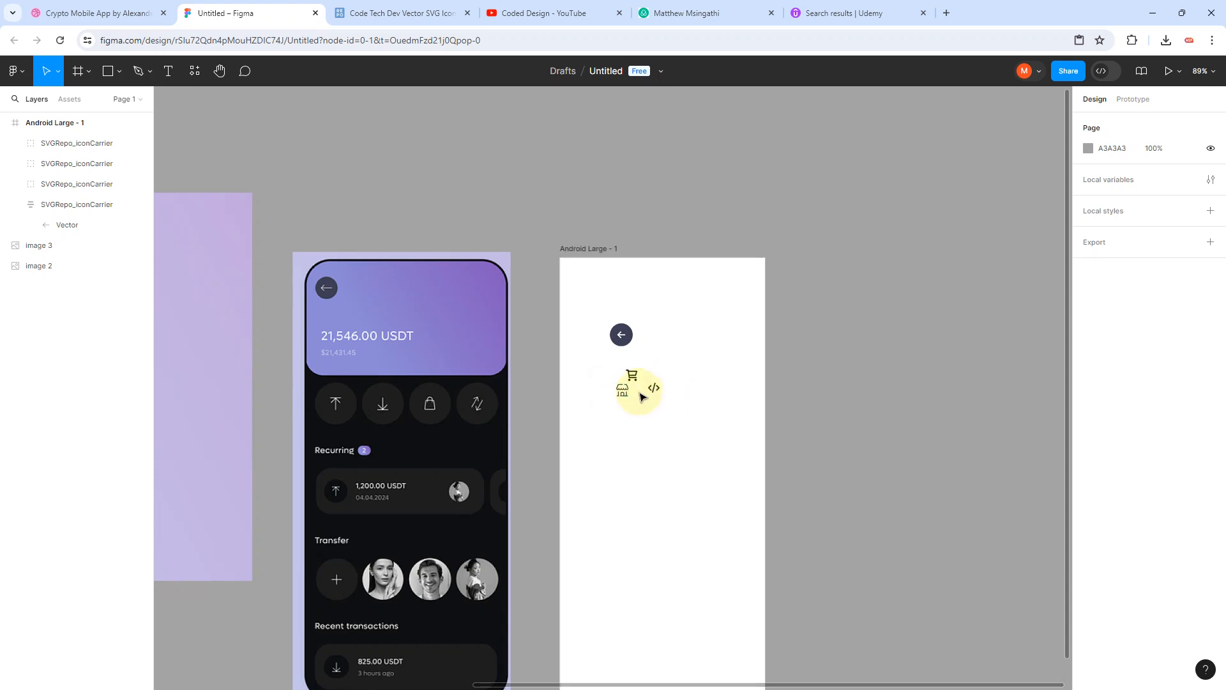
scroll(642, 396, up, 4)
scroll(681, 356, up, 1)
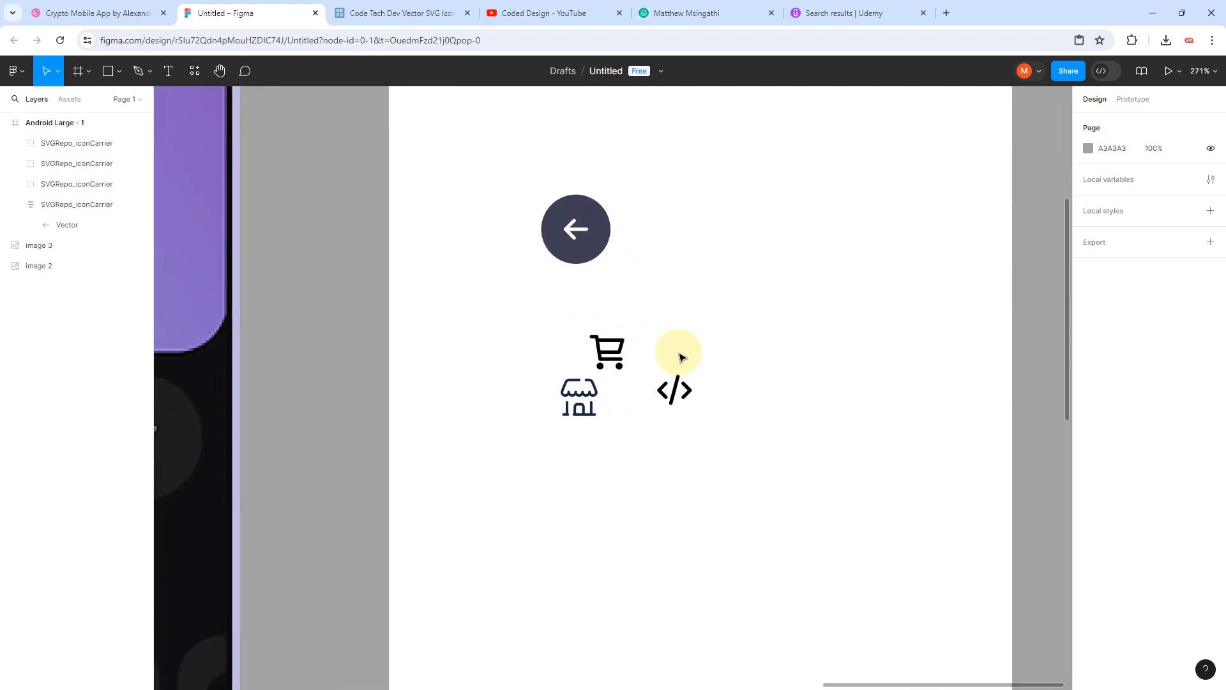
scroll(662, 400, down, 3)
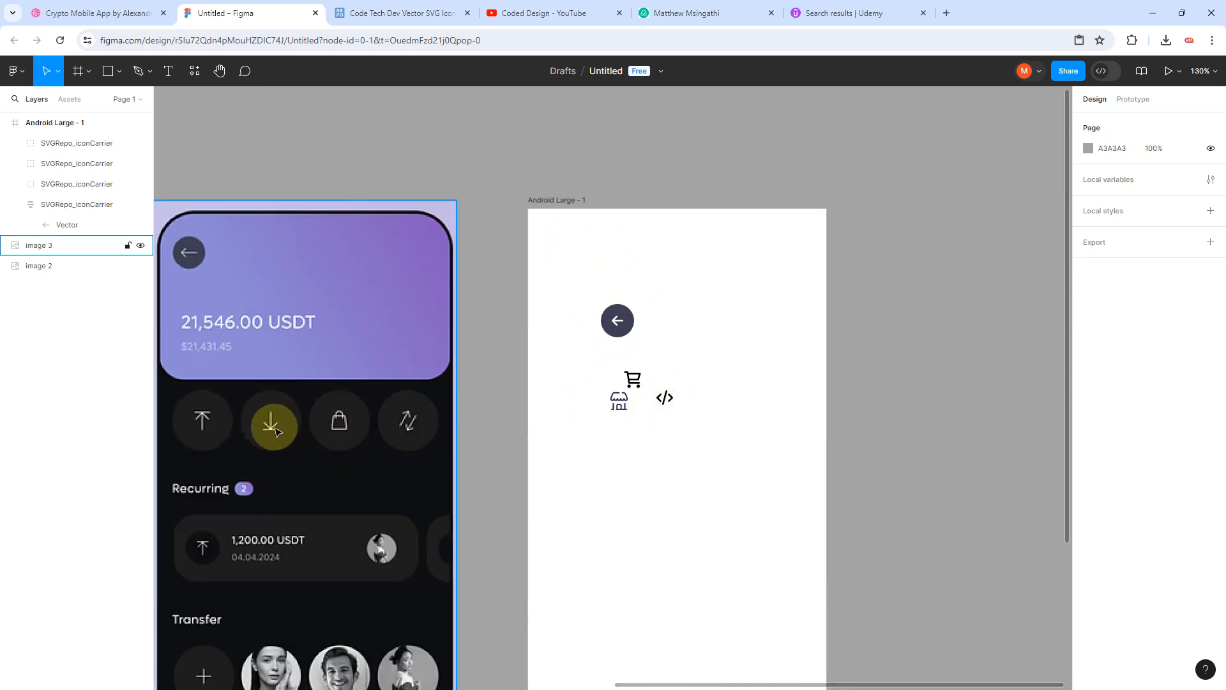
scroll(681, 322, up, 1)
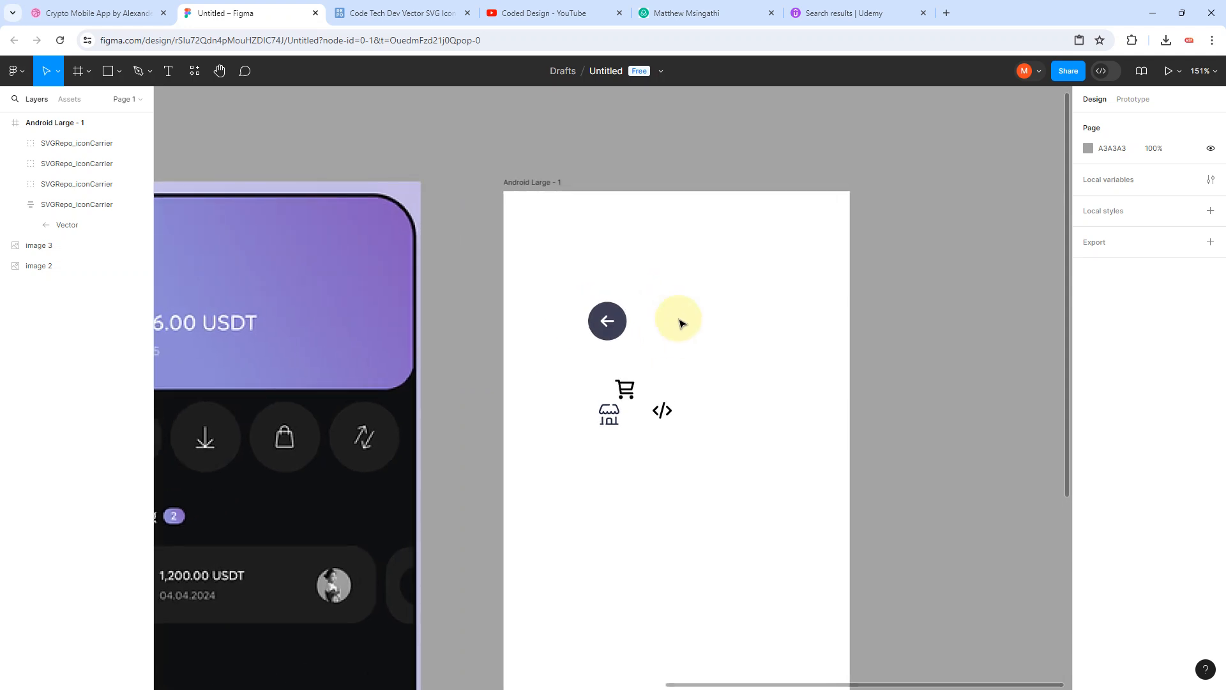
scroll(680, 322, down, 3)
scroll(438, 397, up, 3)
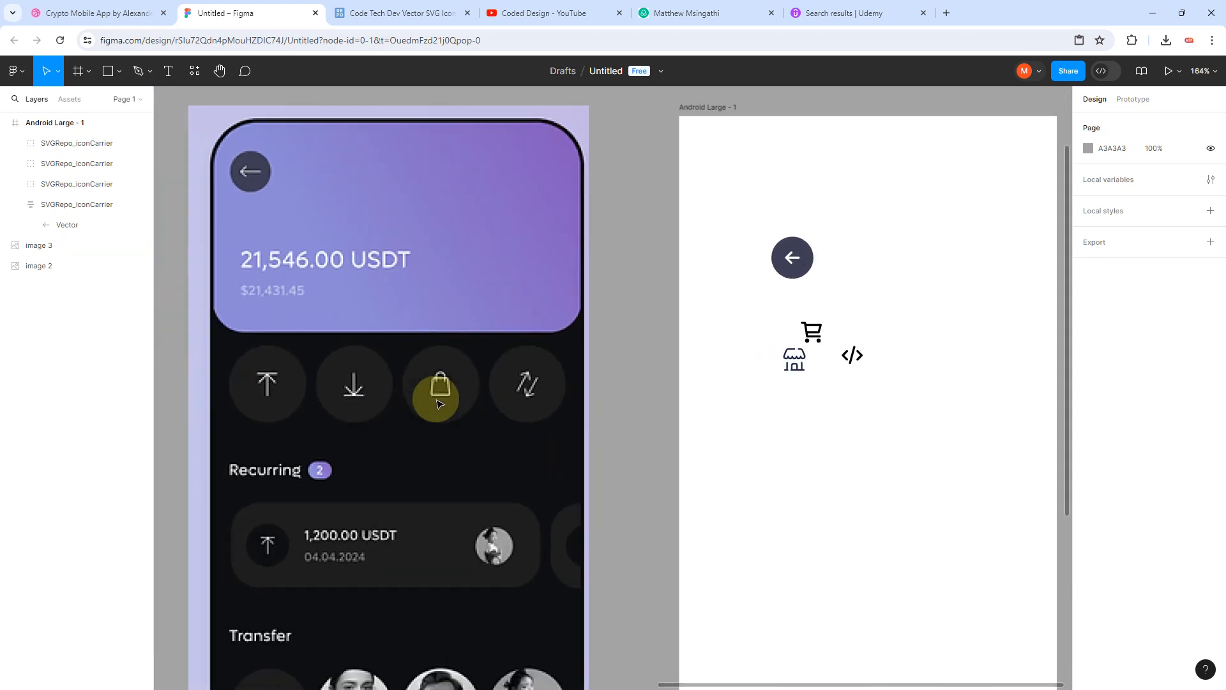
drag(794, 363, 755, 364)
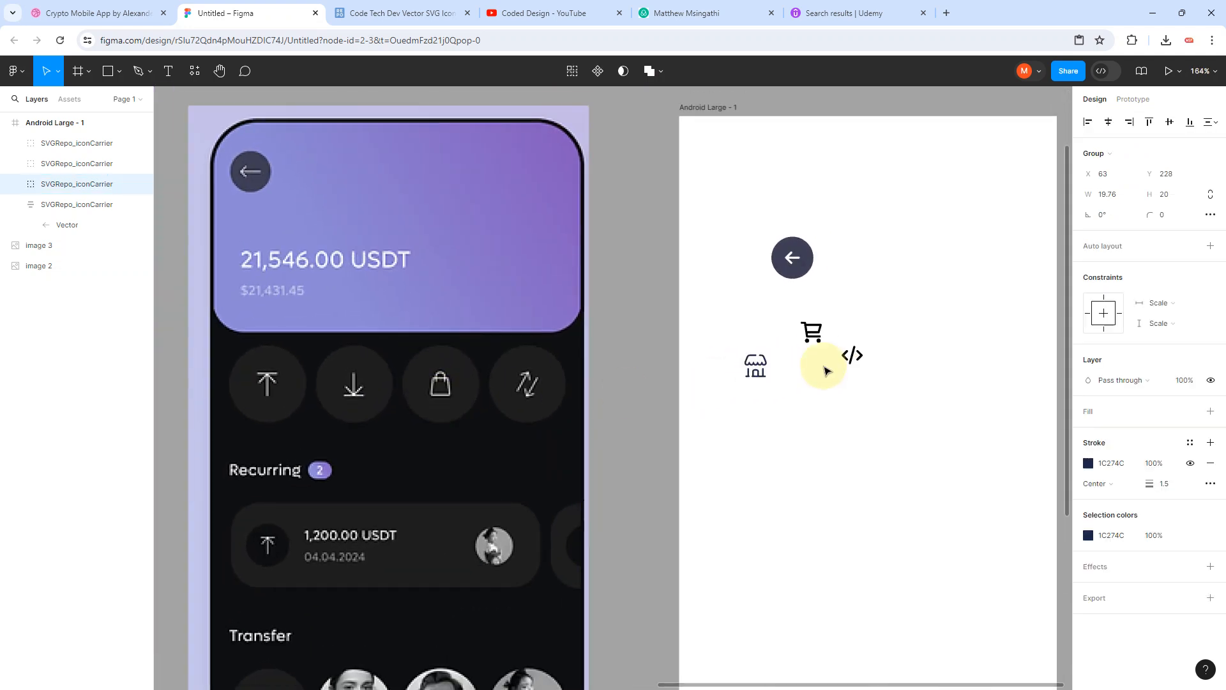
drag(863, 361, 892, 371)
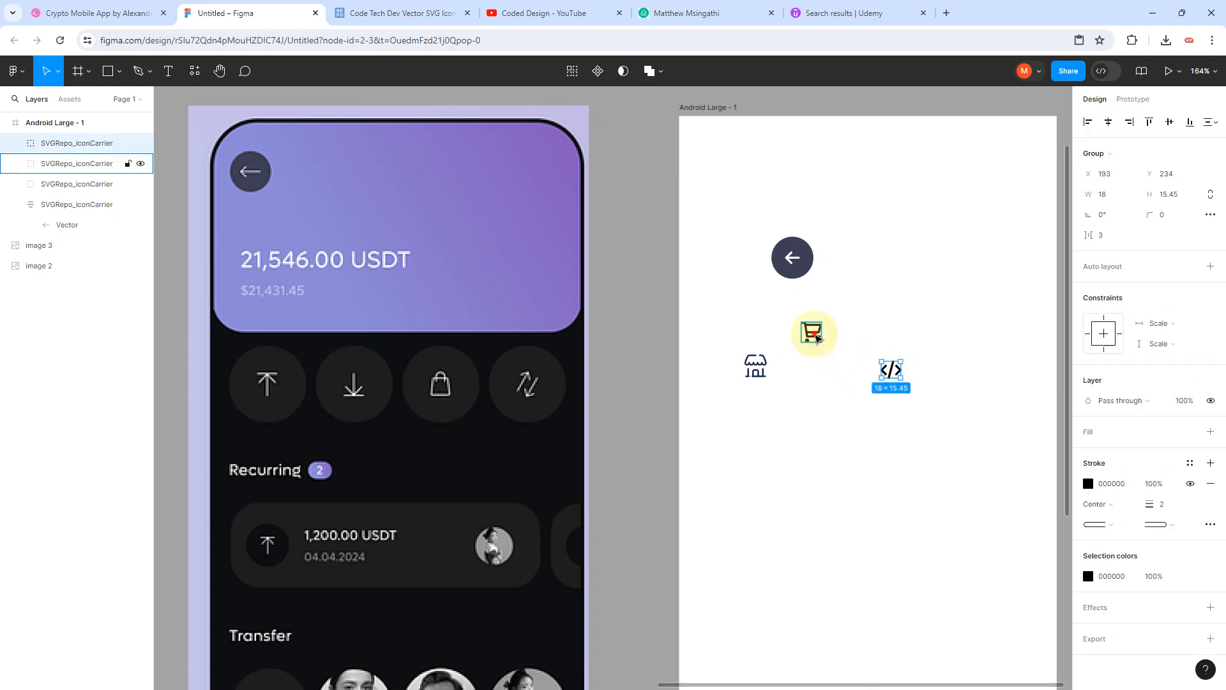
drag(813, 332, 829, 369)
Step: Recolor the shop, cart and code icons to white (FFFFFF)
drag(982, 331, 716, 402)
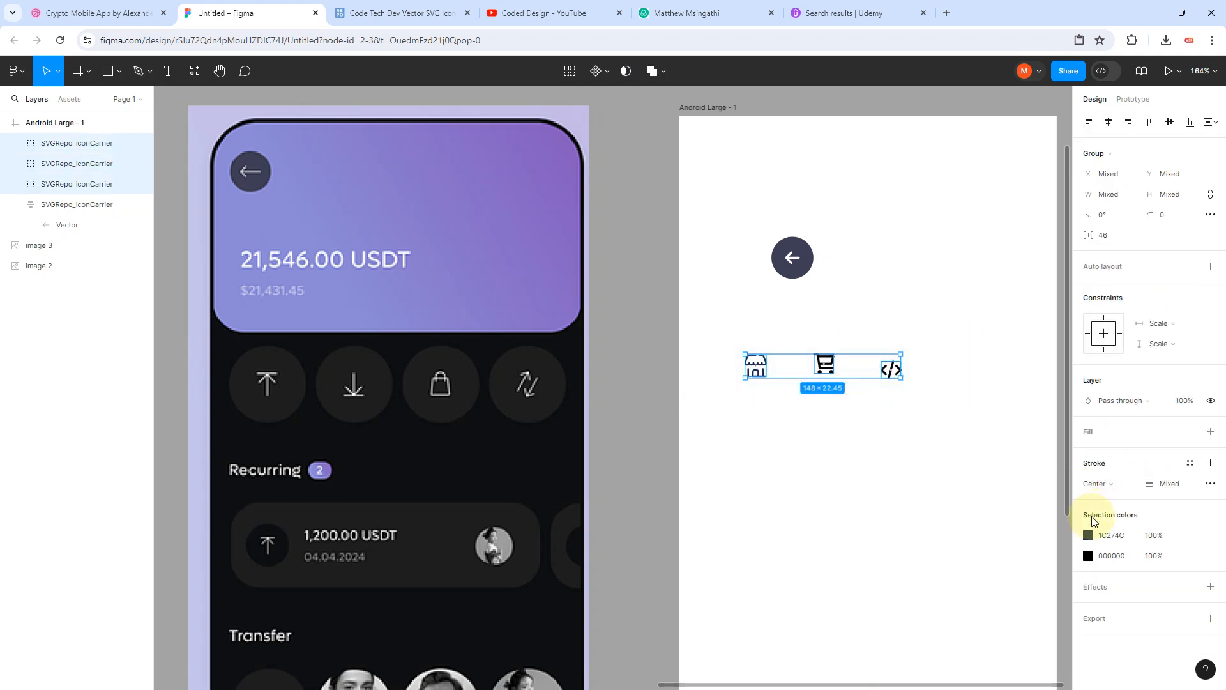
click(1089, 537)
drag(1018, 469, 903, 348)
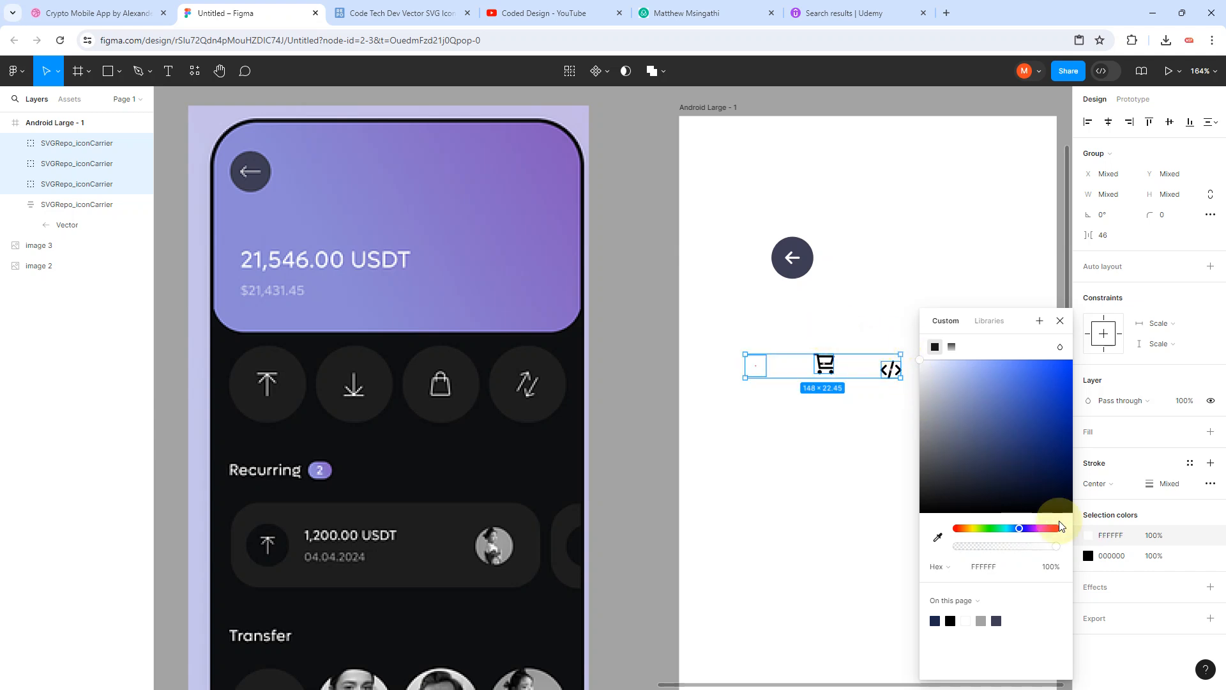
click(1088, 556)
drag(1022, 507, 912, 326)
click(848, 493)
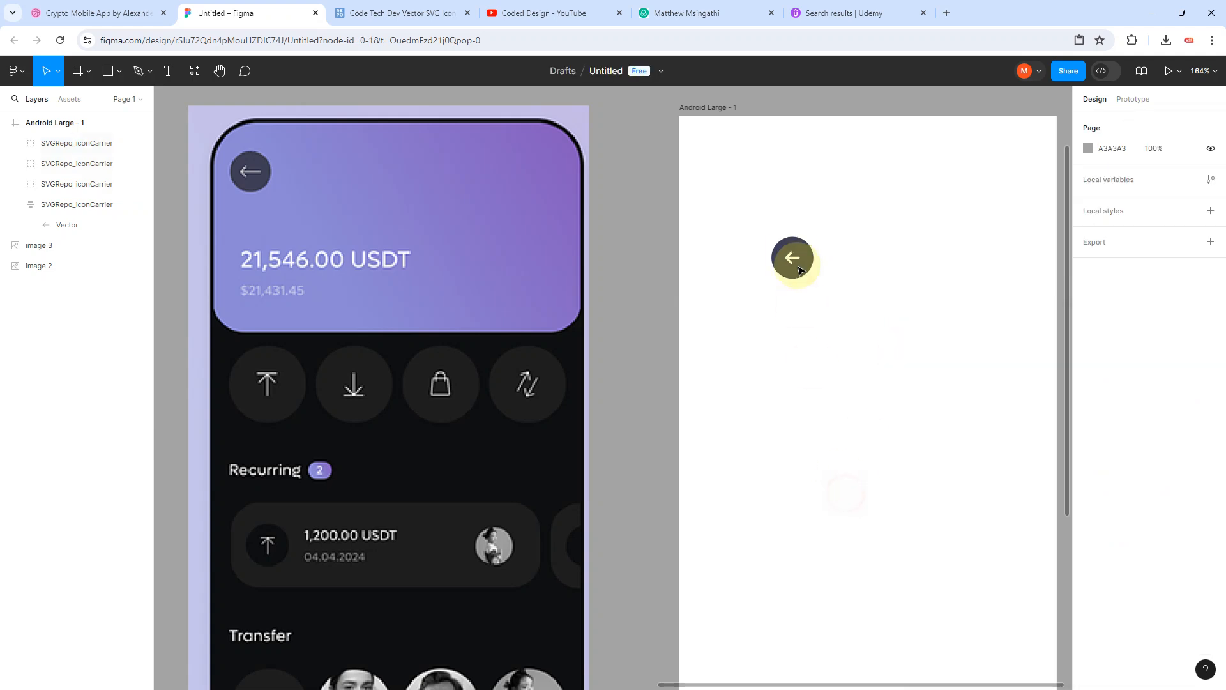
Step: Duplicate the round back button to about X 160, Y 144 and replace the copy's arrow with the white shop icon
click(794, 258)
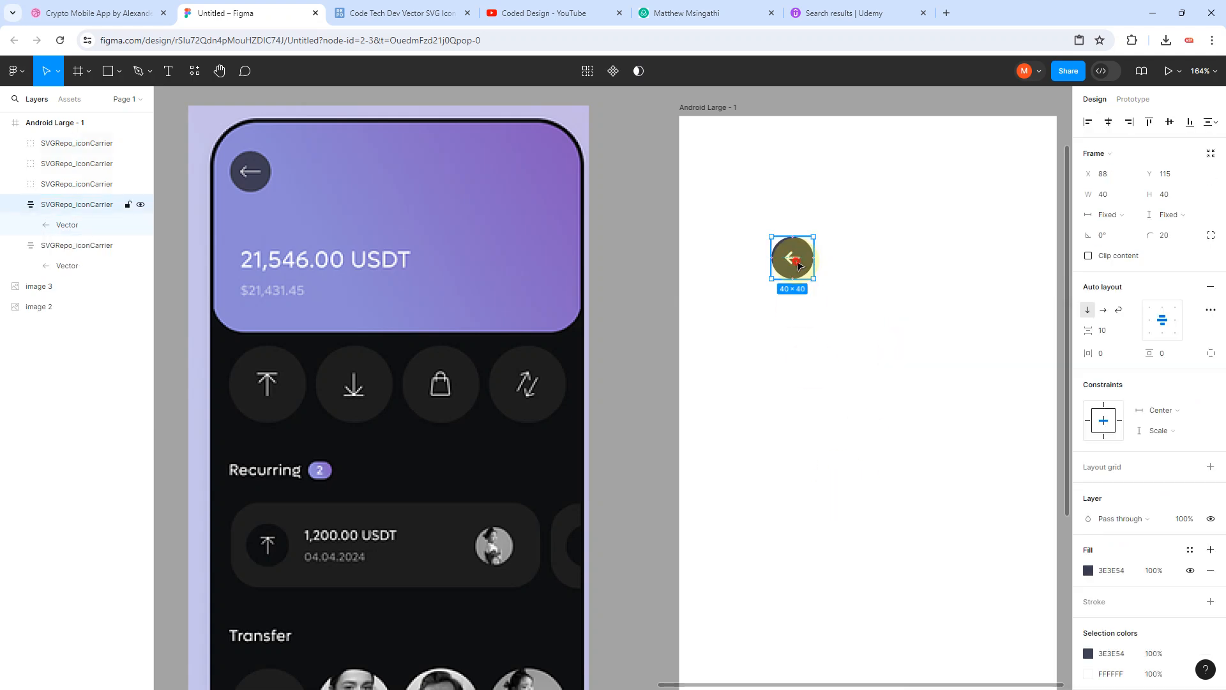
drag(797, 262, 868, 289)
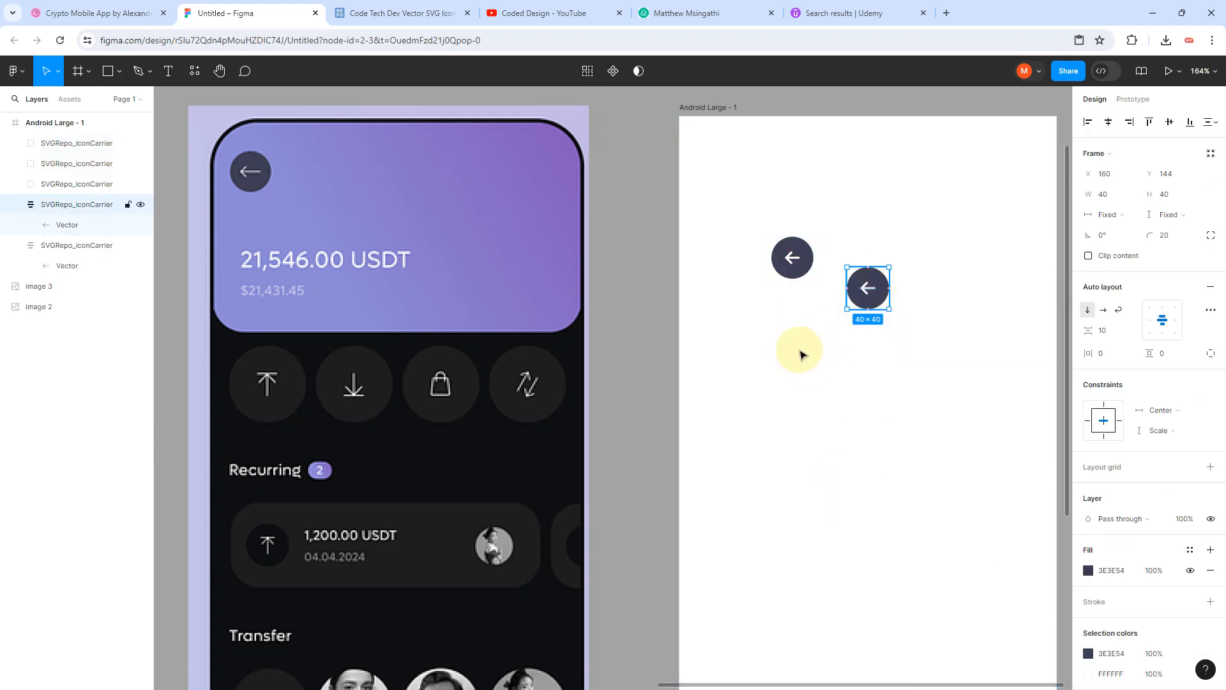
click(755, 371)
drag(757, 369, 869, 307)
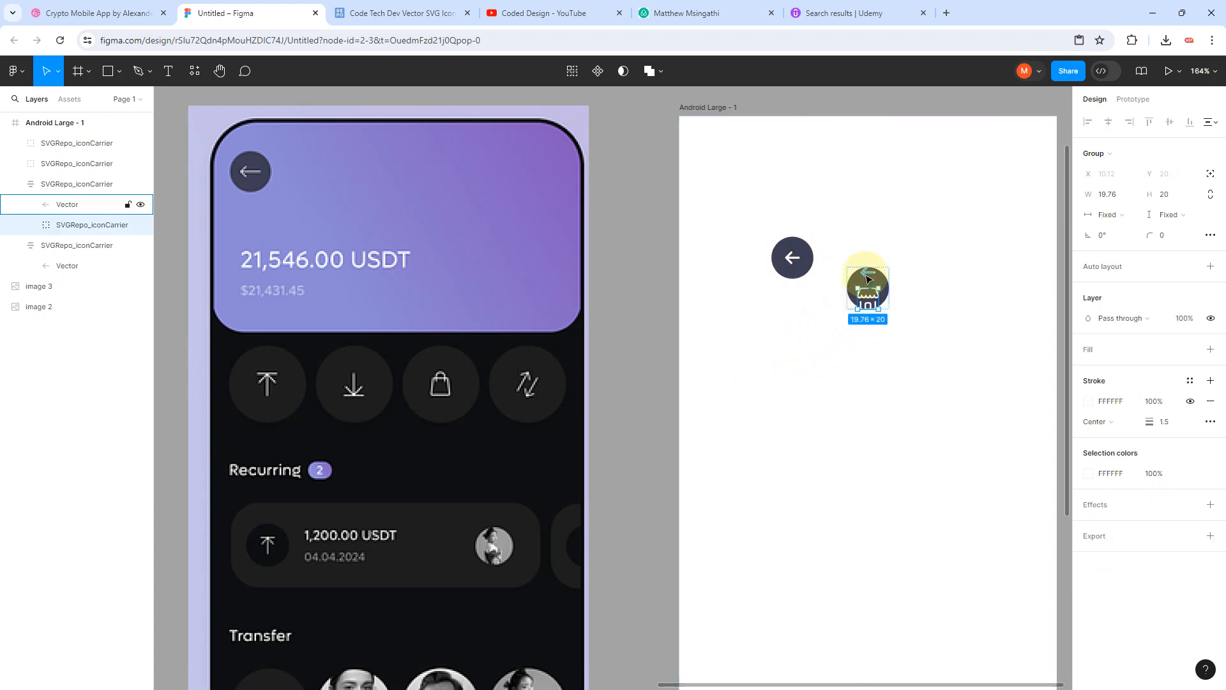
click(869, 279)
key(Delete)
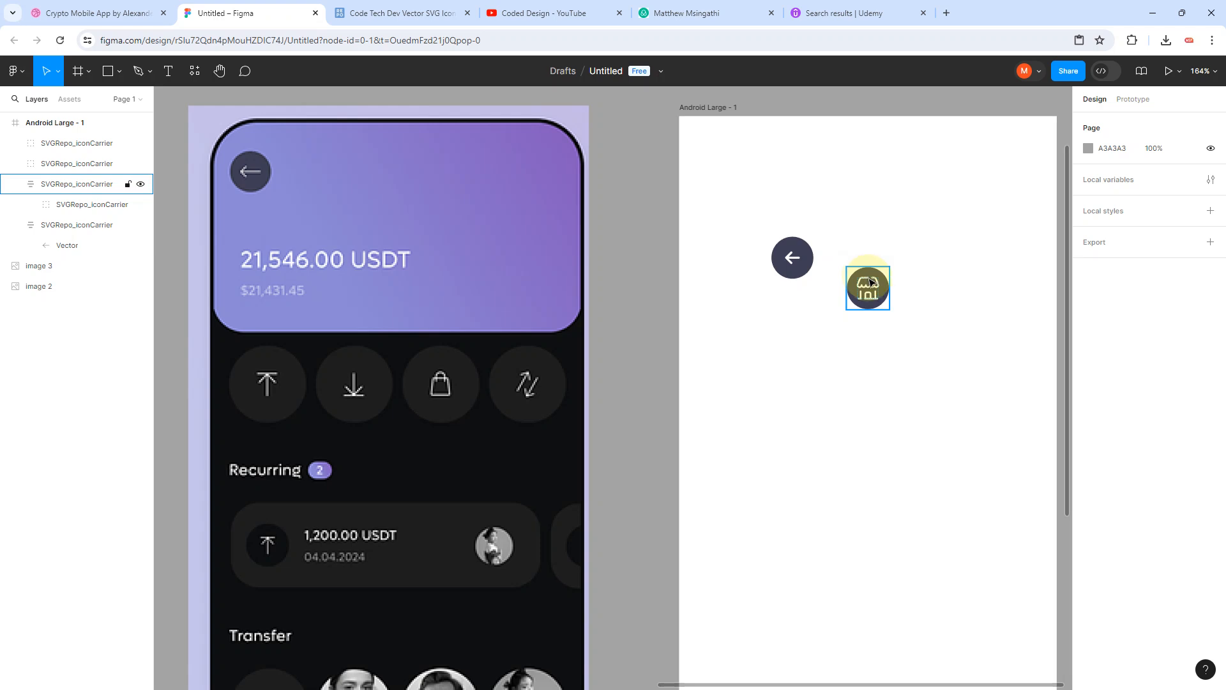
Step: Move the shop button to about X 153, Y 100 and place two copies lower in the frame, one at about X 144, Y 328
drag(869, 281, 863, 235)
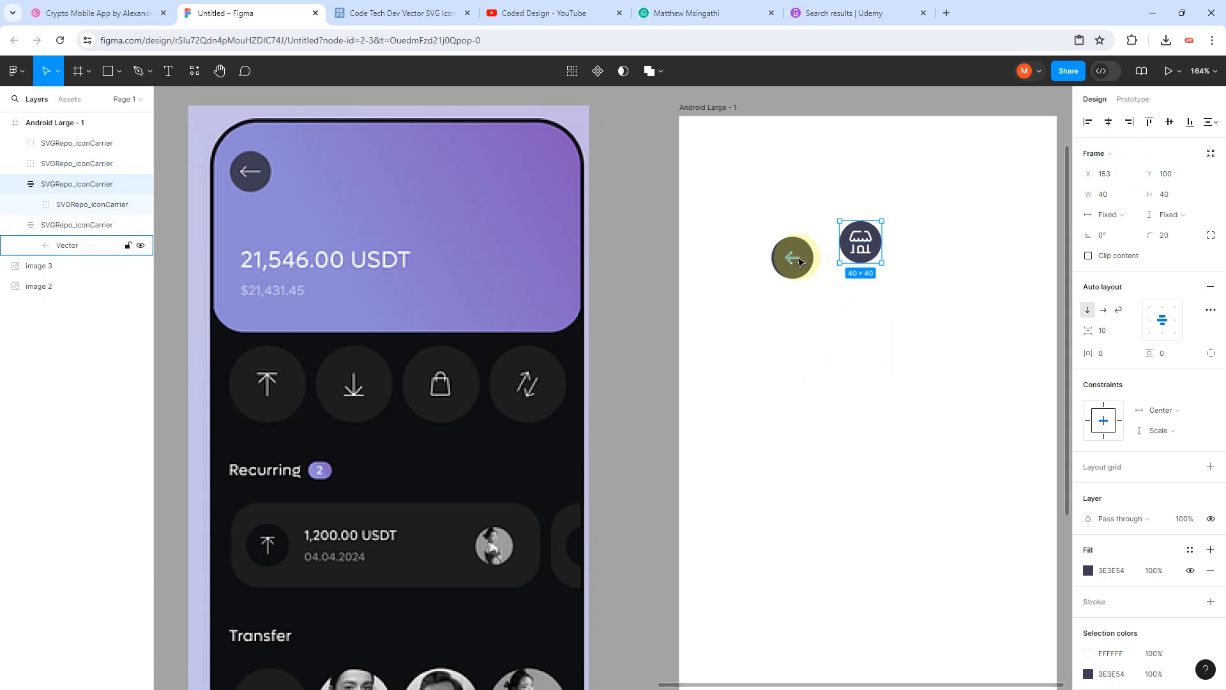
key(ctrl+v)
key(ctrl+v)
drag(863, 257, 850, 481)
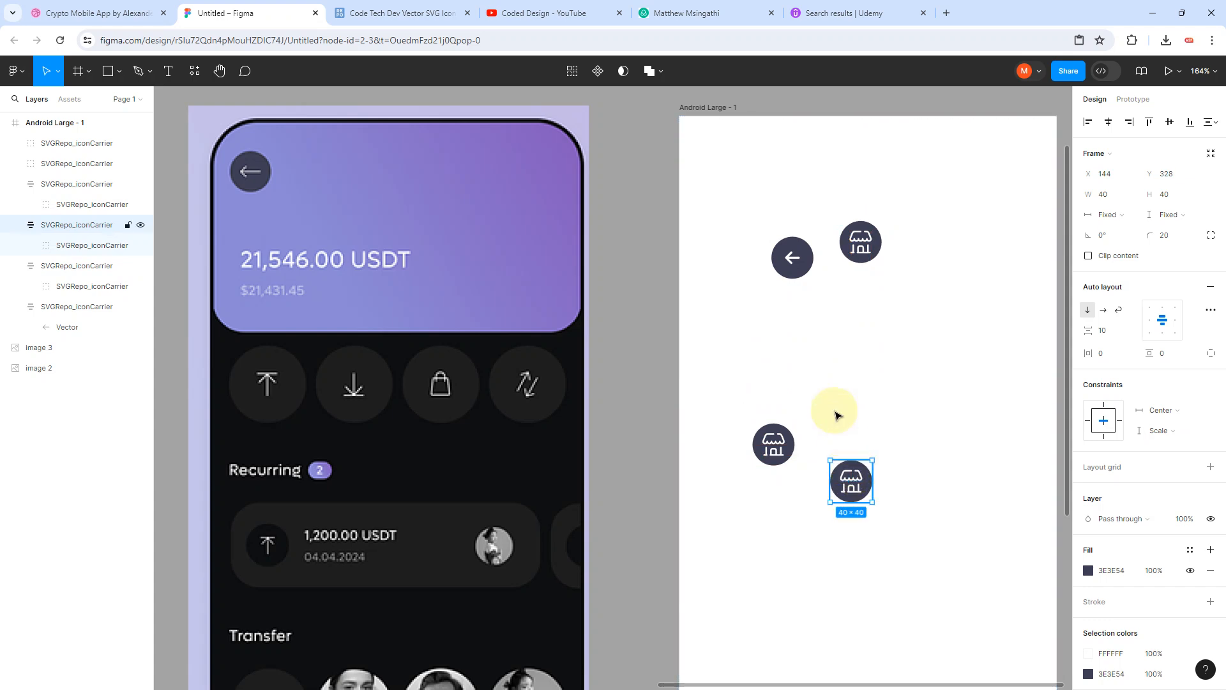
Step: Replace the shop icons in the two button copies with the white cart icon and the white code icon
drag(821, 356, 779, 464)
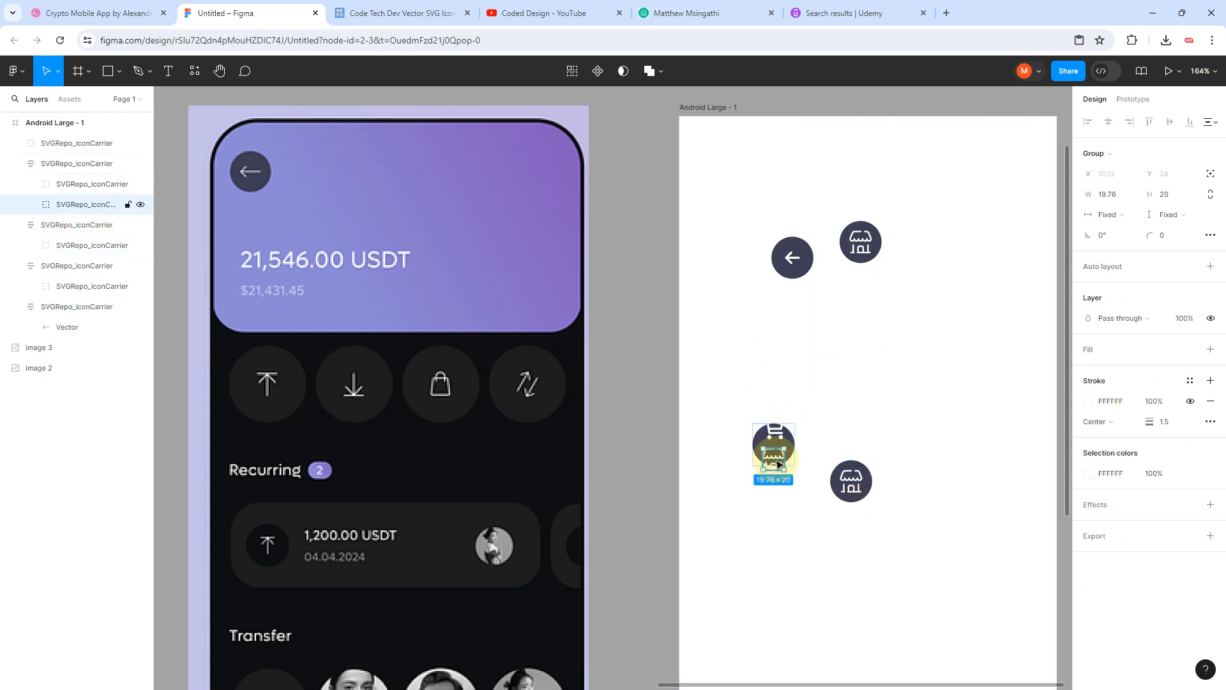
key(Delete)
click(837, 337)
drag(736, 310, 968, 422)
drag(892, 376, 854, 475)
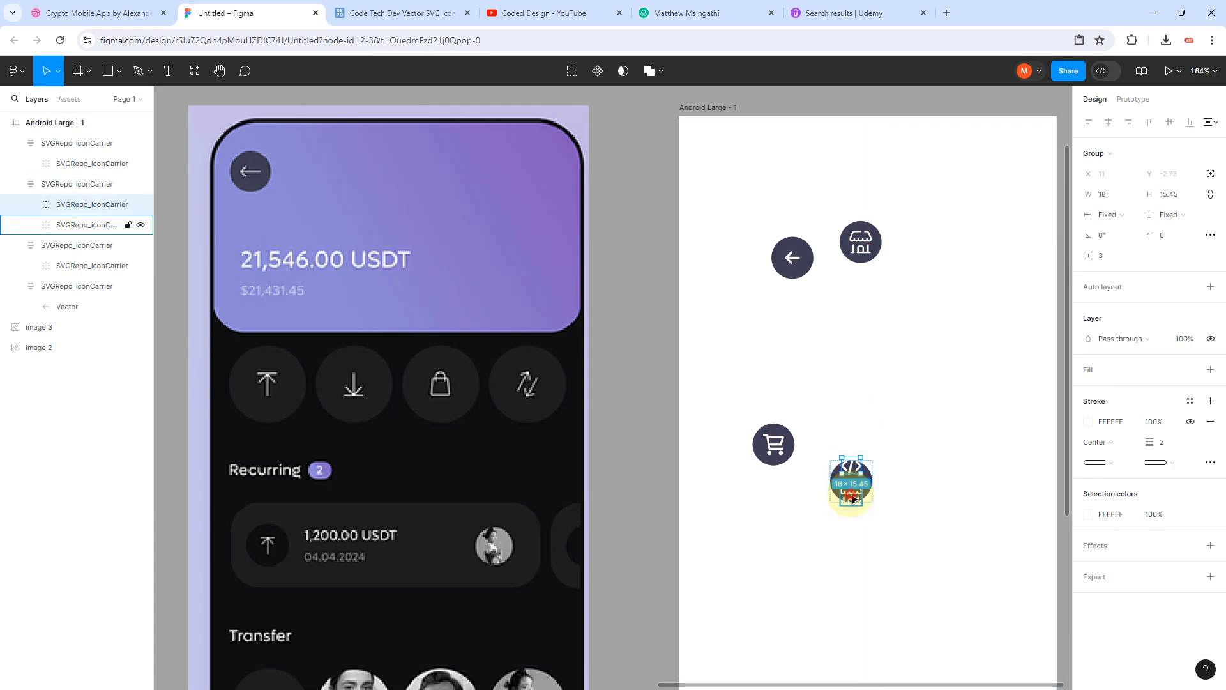
click(852, 495)
key(Delete)
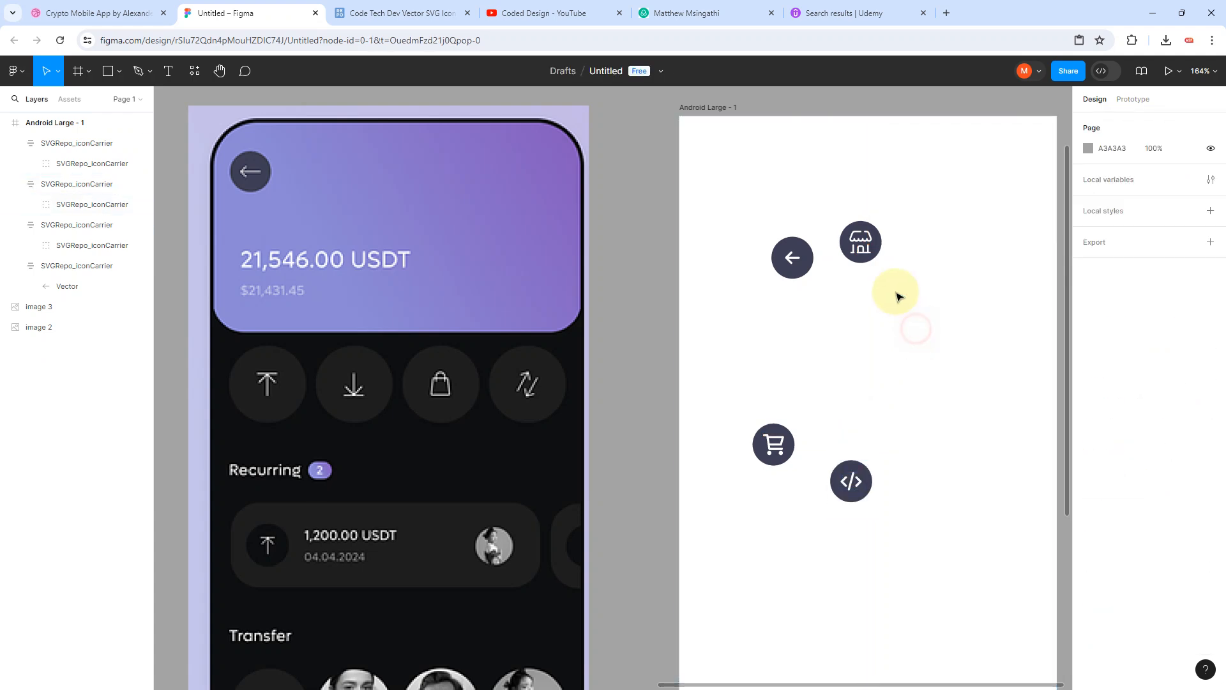
Step: Move the shop button to about X 180, Y 230 and draw a 2 × 75 rectangle over the reference's first action button to measure its height
drag(861, 244, 890, 380)
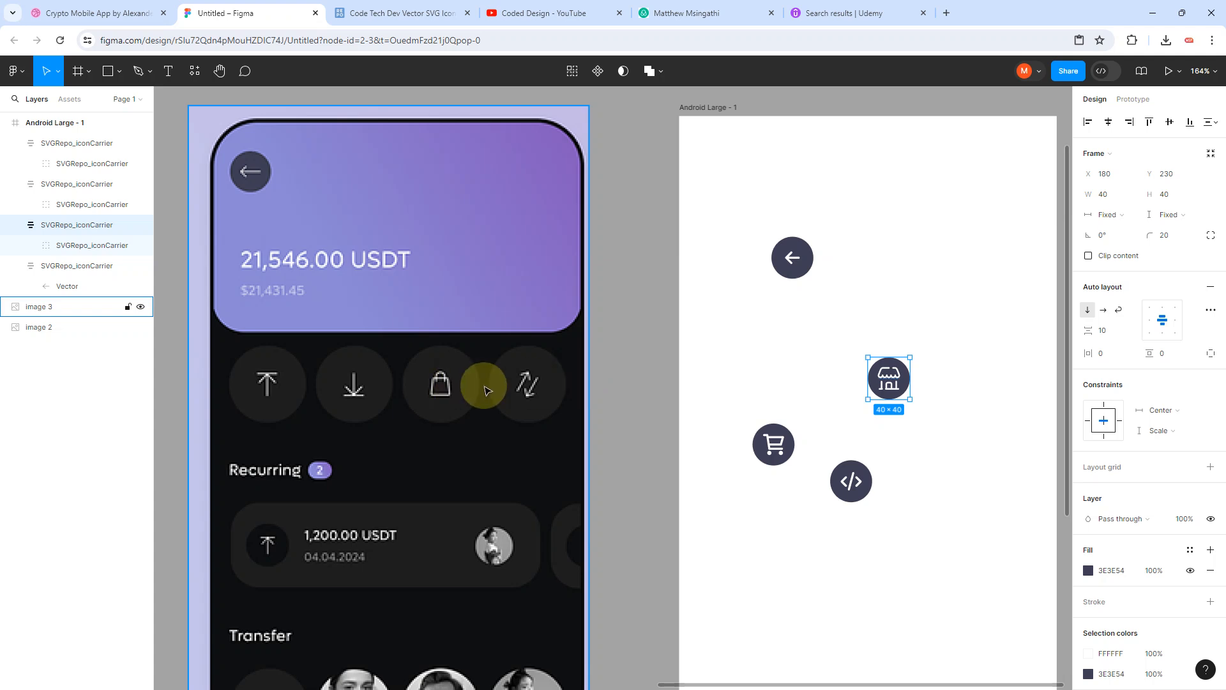
click(109, 73)
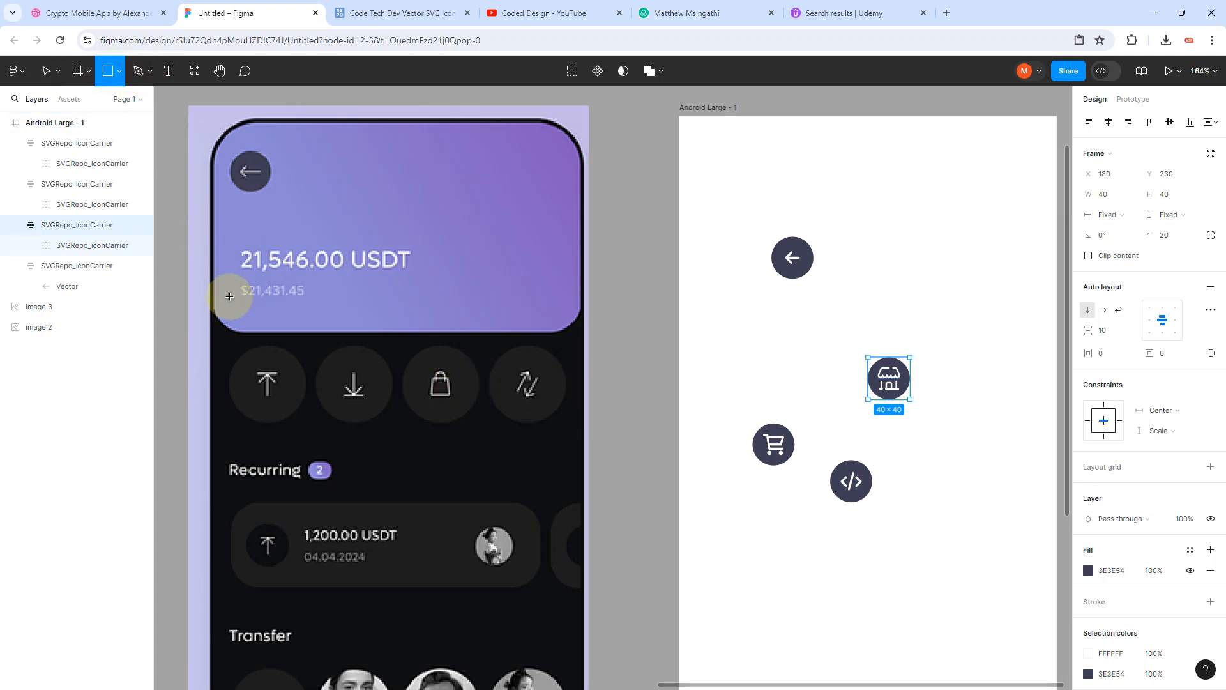
drag(263, 345, 263, 423)
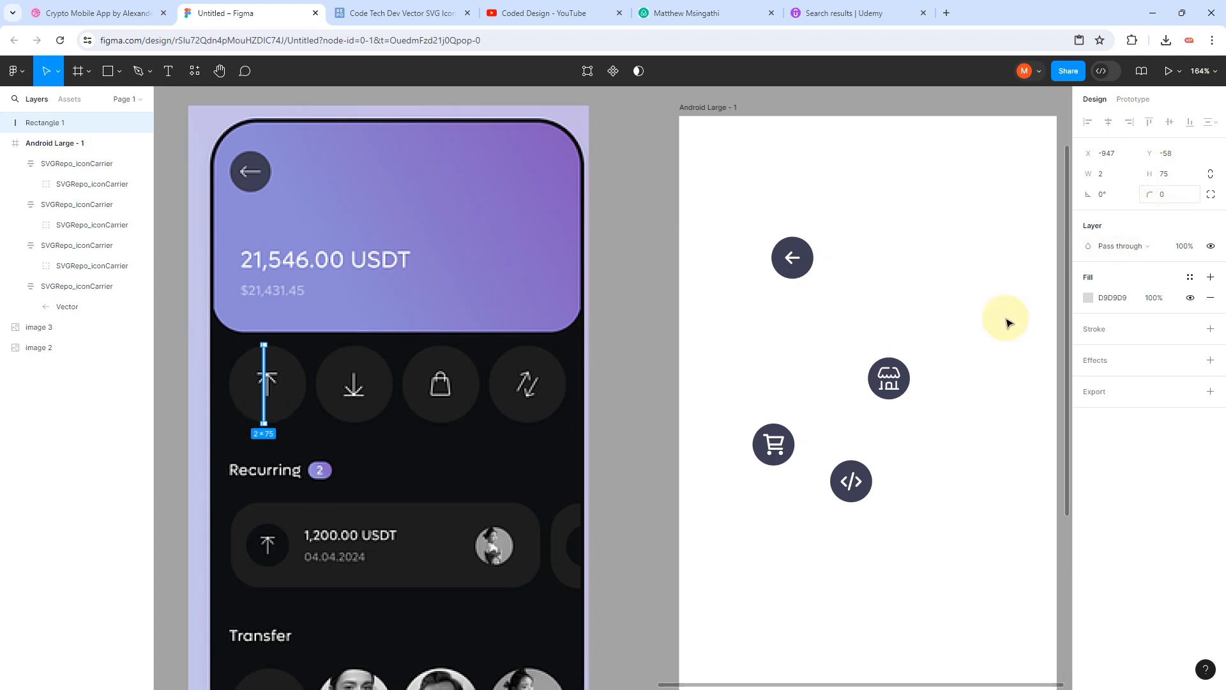
Step: Resize the cart button to 75 wide and 75 high
click(773, 454)
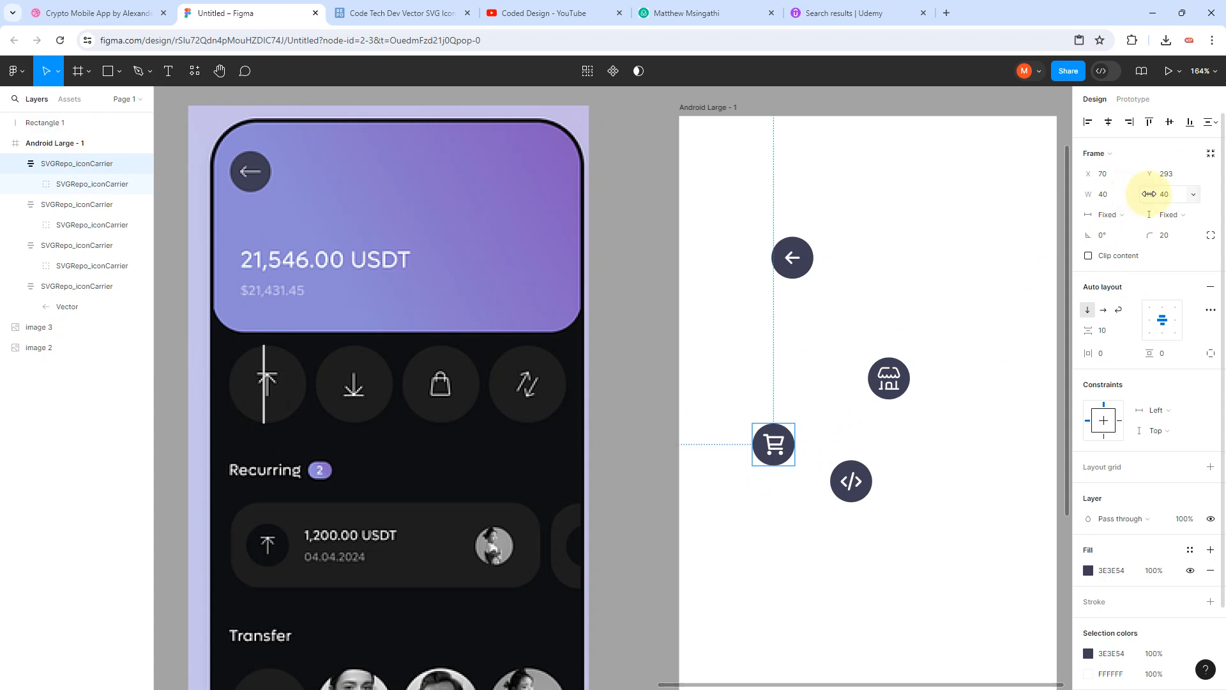
click(1118, 194)
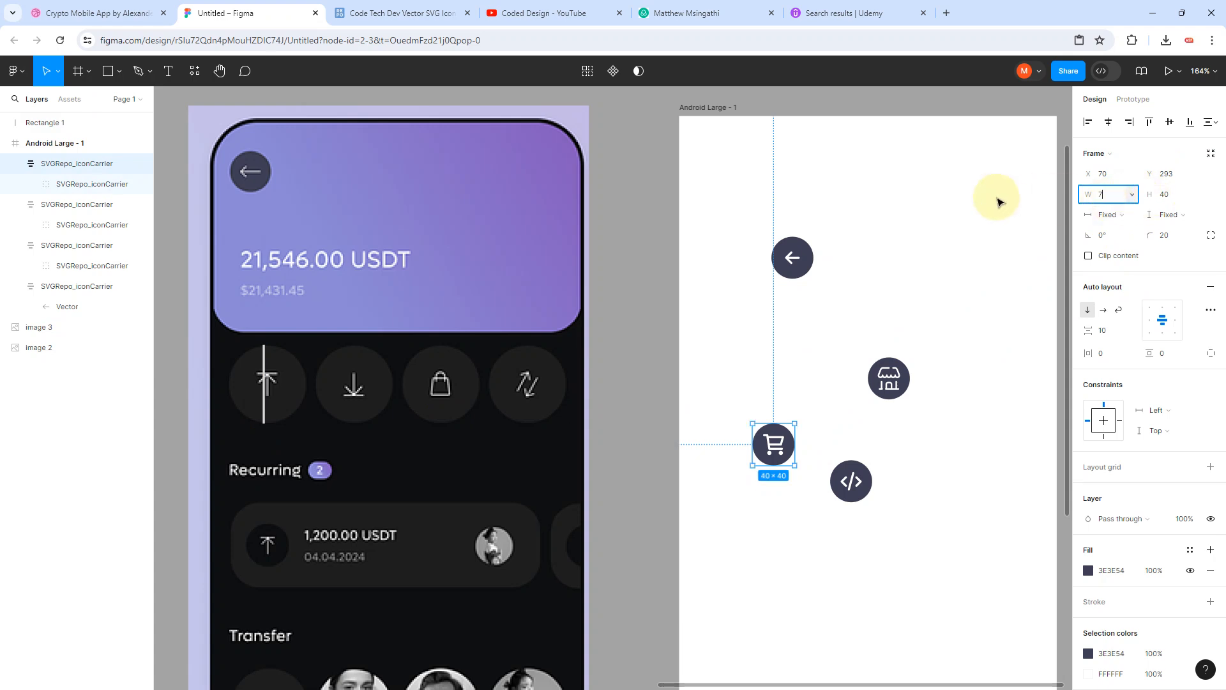
key(Return)
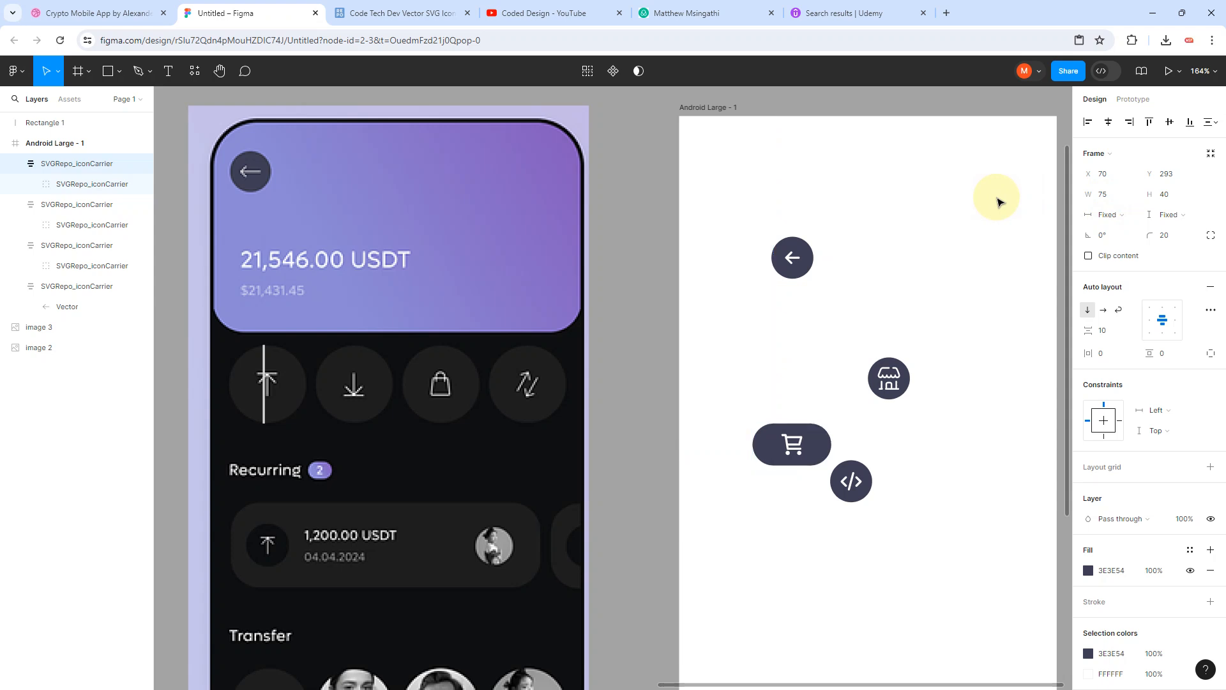
click(1171, 200)
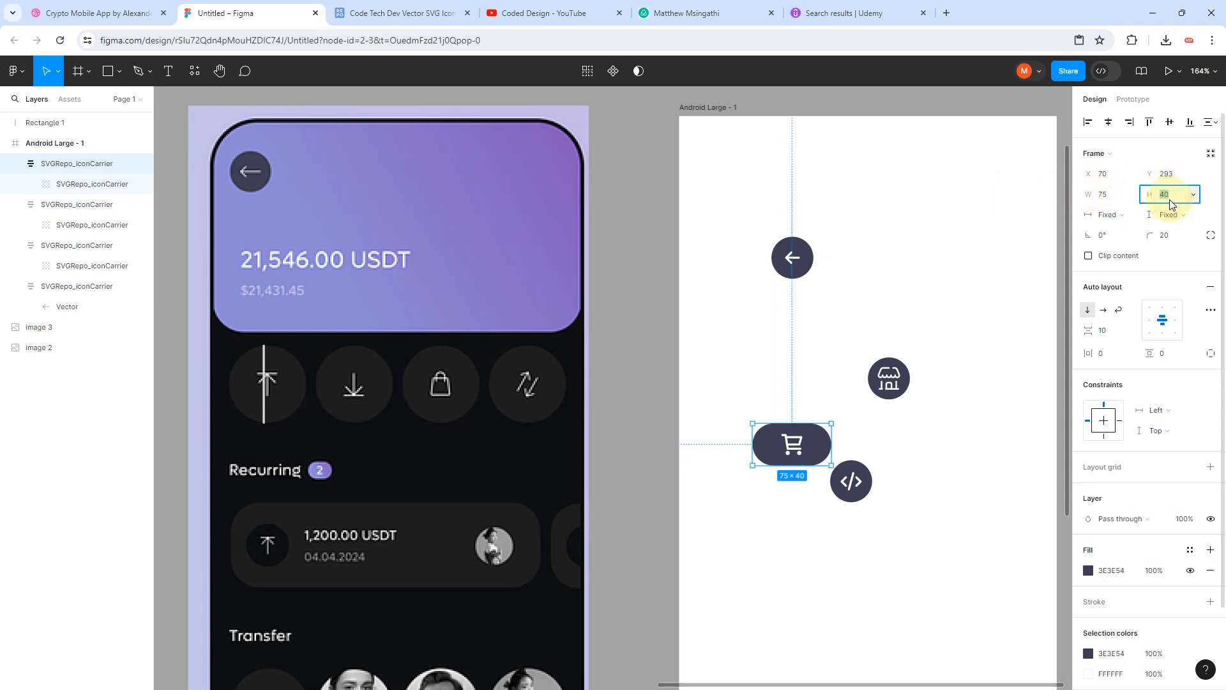
text(75)
key(Return)
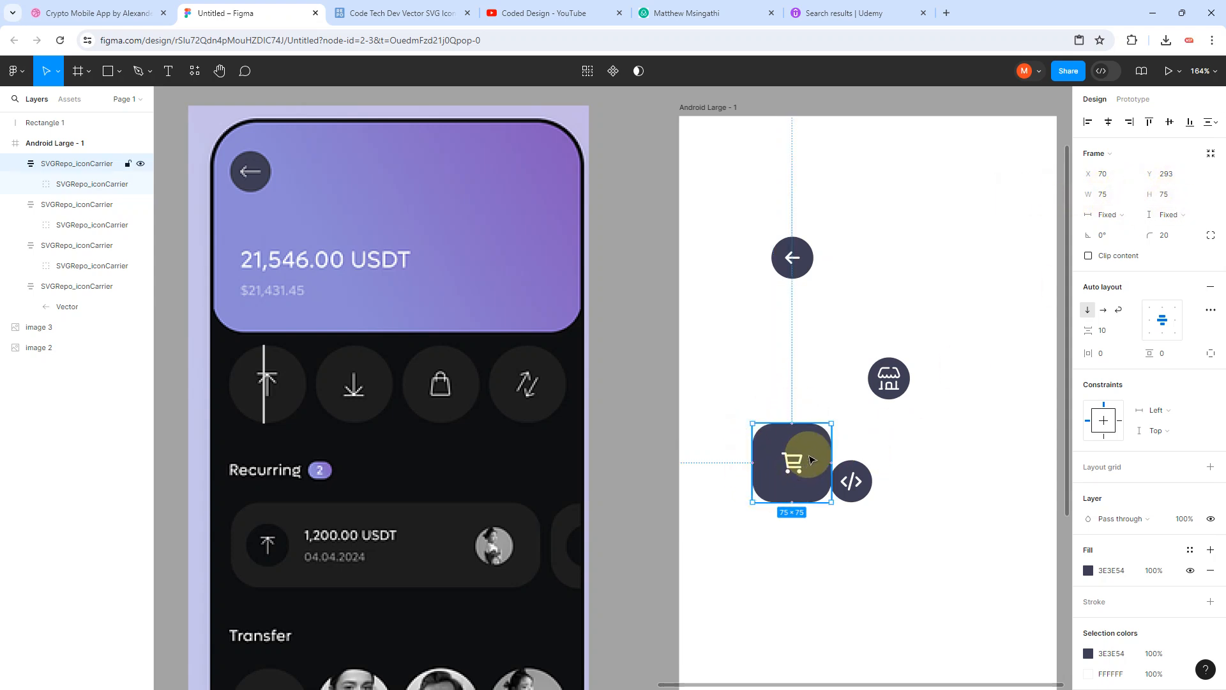
Step: Move the cart button to about X 51, Y 249 and make it circular with a corner radius of 40
drag(802, 451, 791, 410)
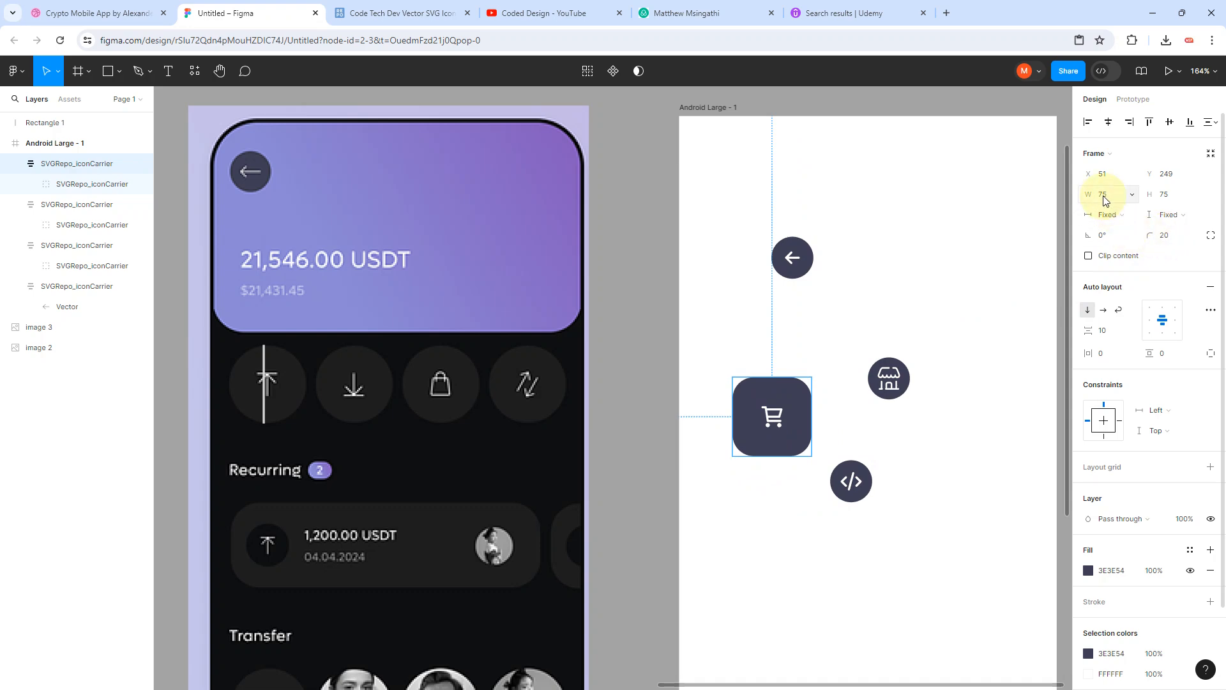
click(1183, 236)
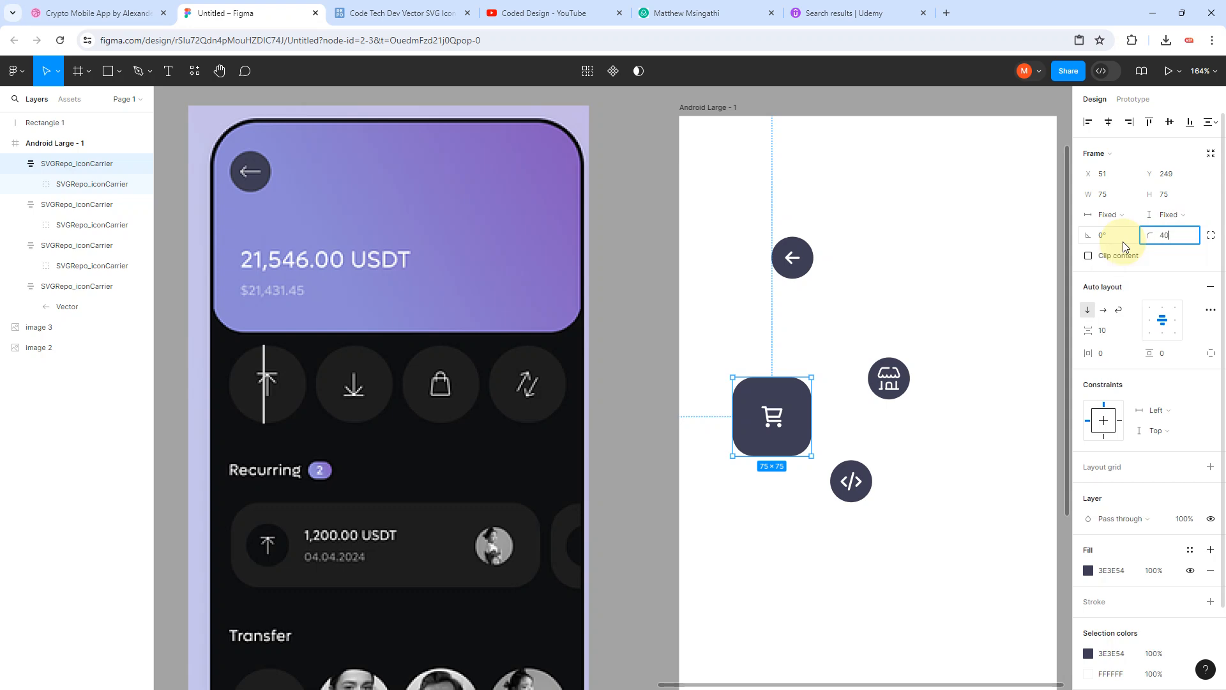
key(Return)
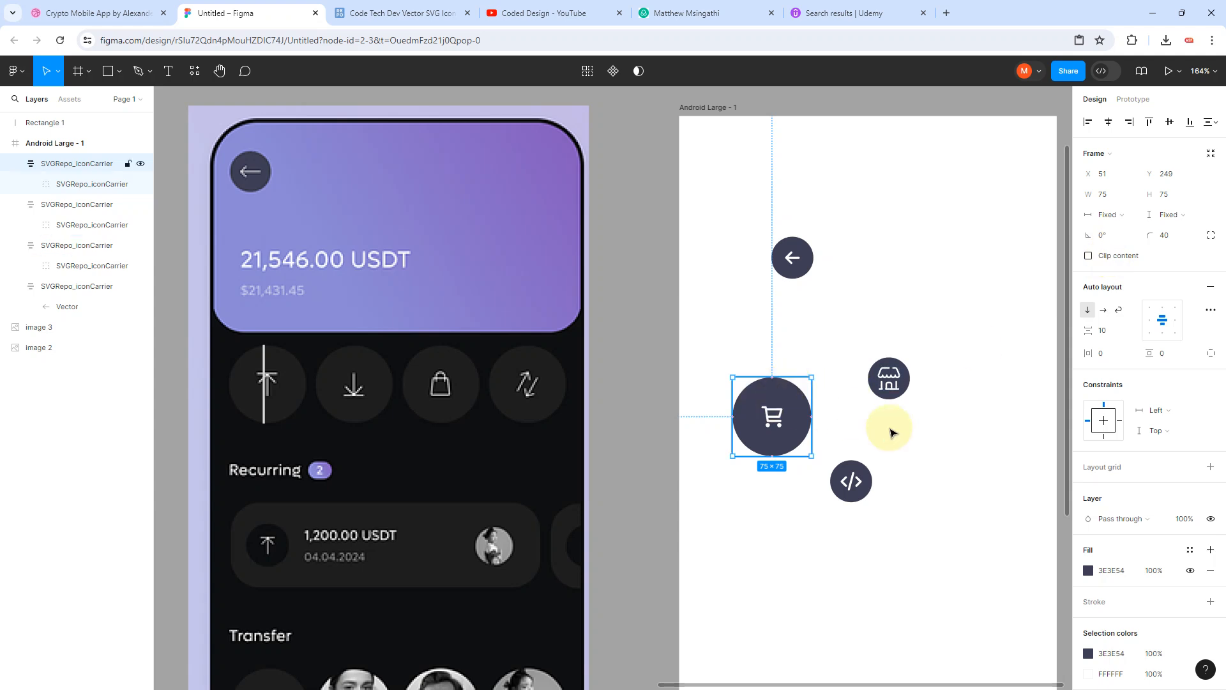
Step: Resize the shop button to 75 × 75 and give it a corner radius of 40
click(916, 437)
click(904, 378)
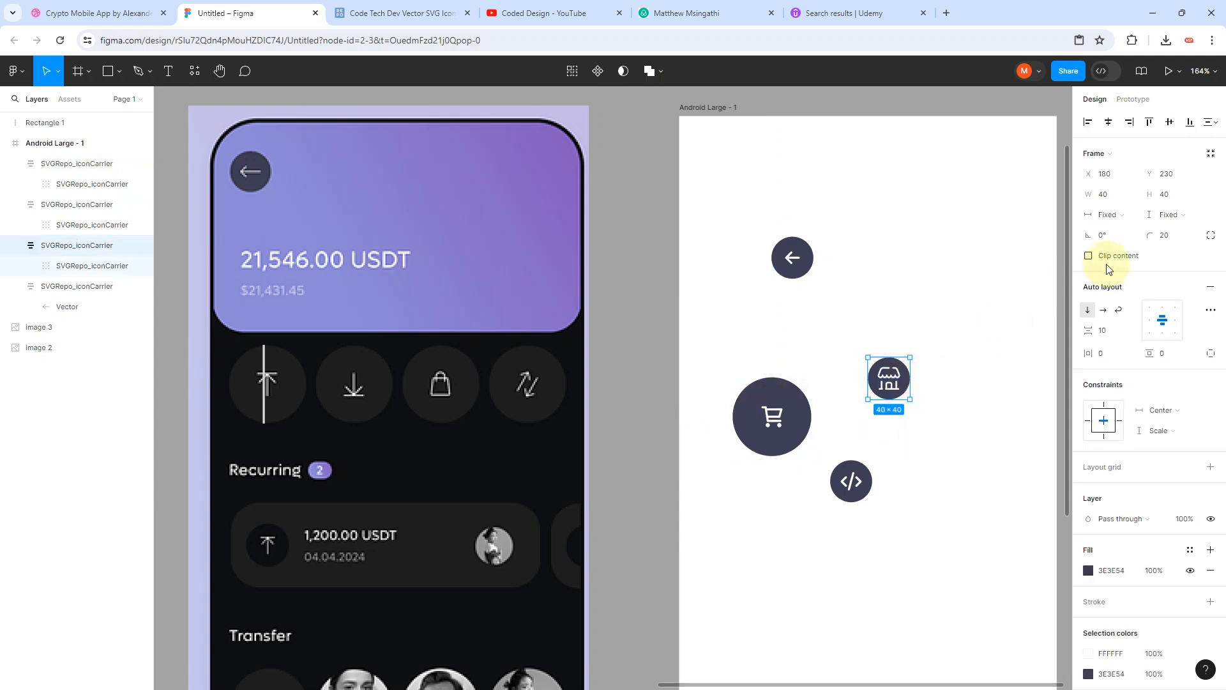
click(1130, 196)
click(1126, 198)
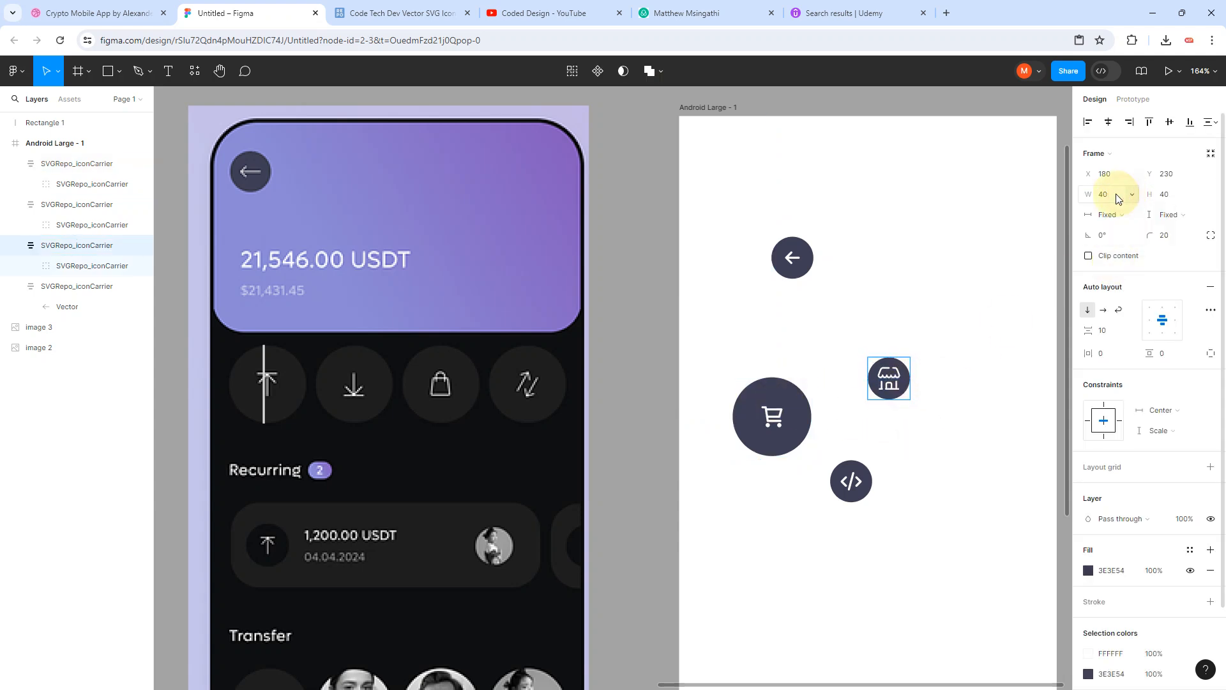
click(1117, 197)
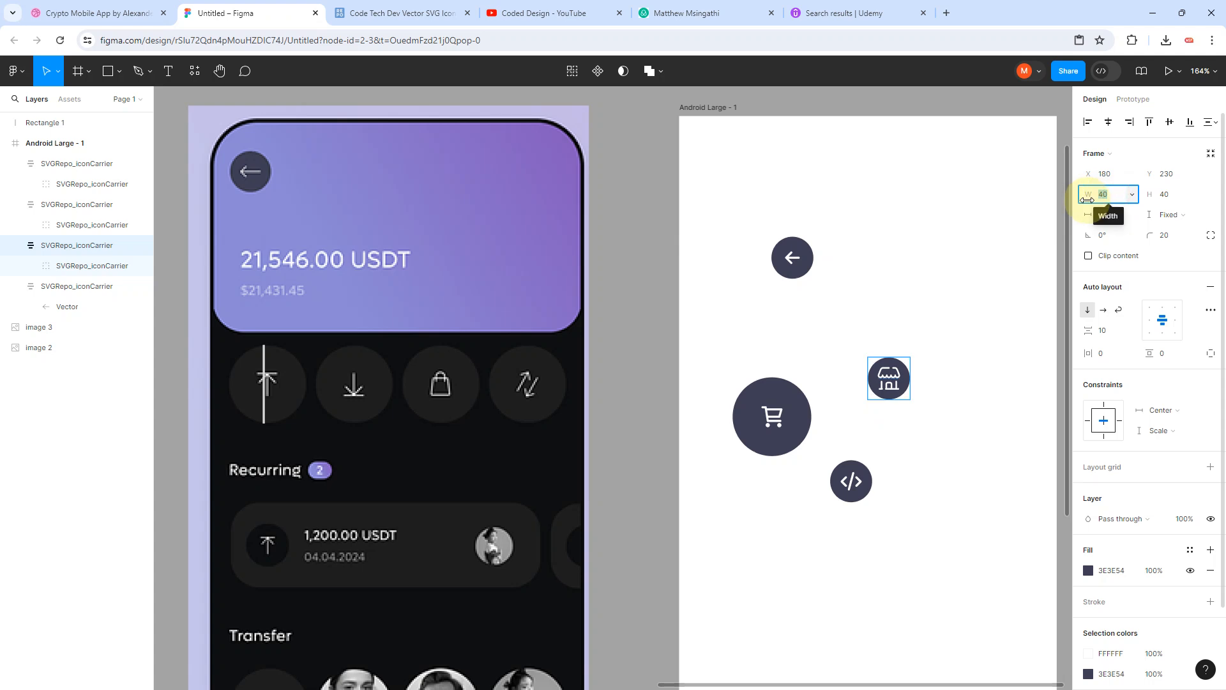
text(75)
key(Return)
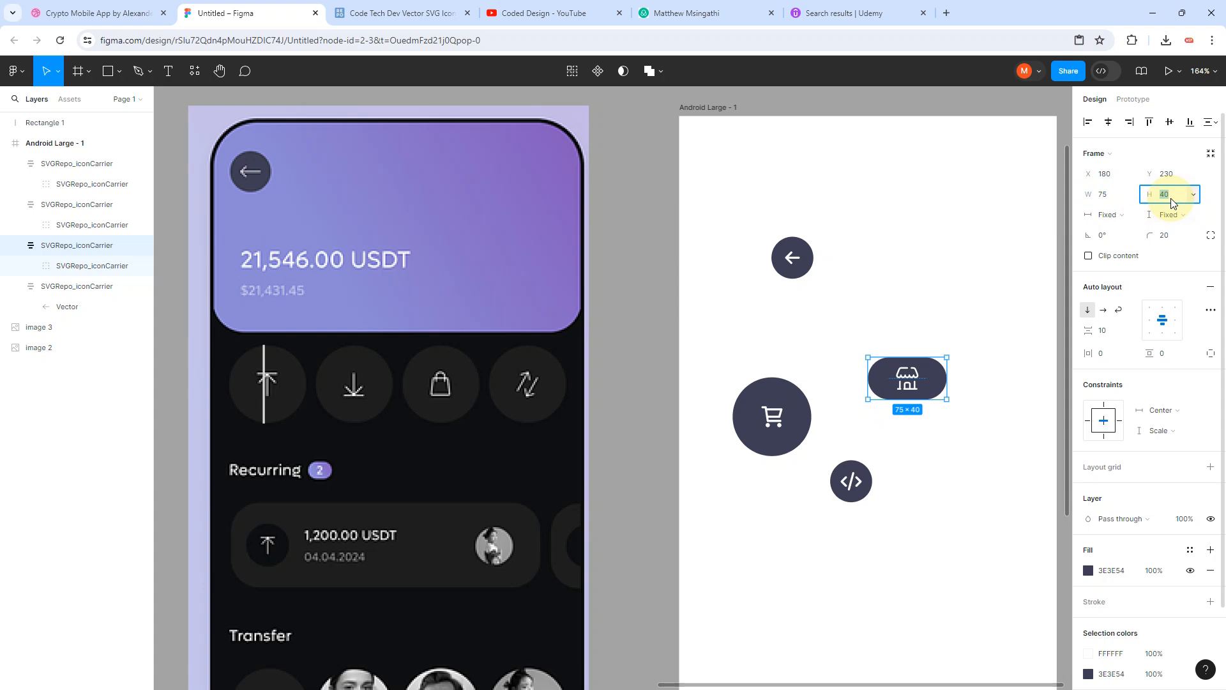
click(1173, 197)
text(75)
key(Return)
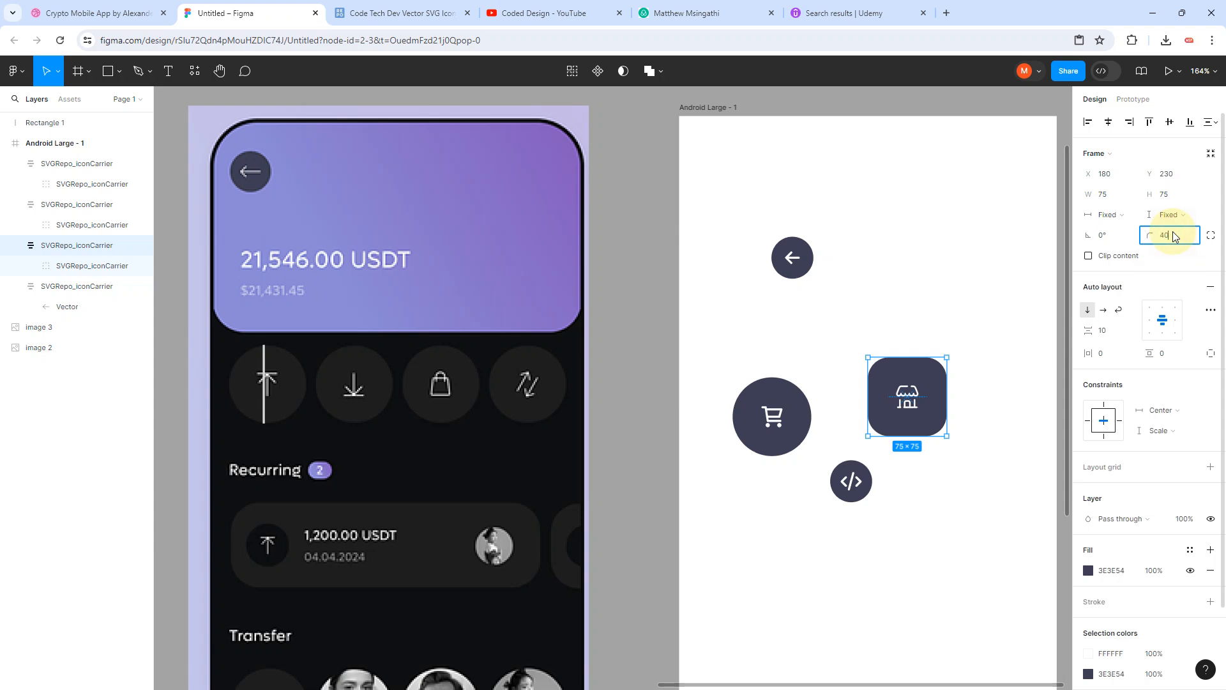
key(Return)
Step: Resize the code button to 75 × 75 and give it a corner radius of 40
click(852, 480)
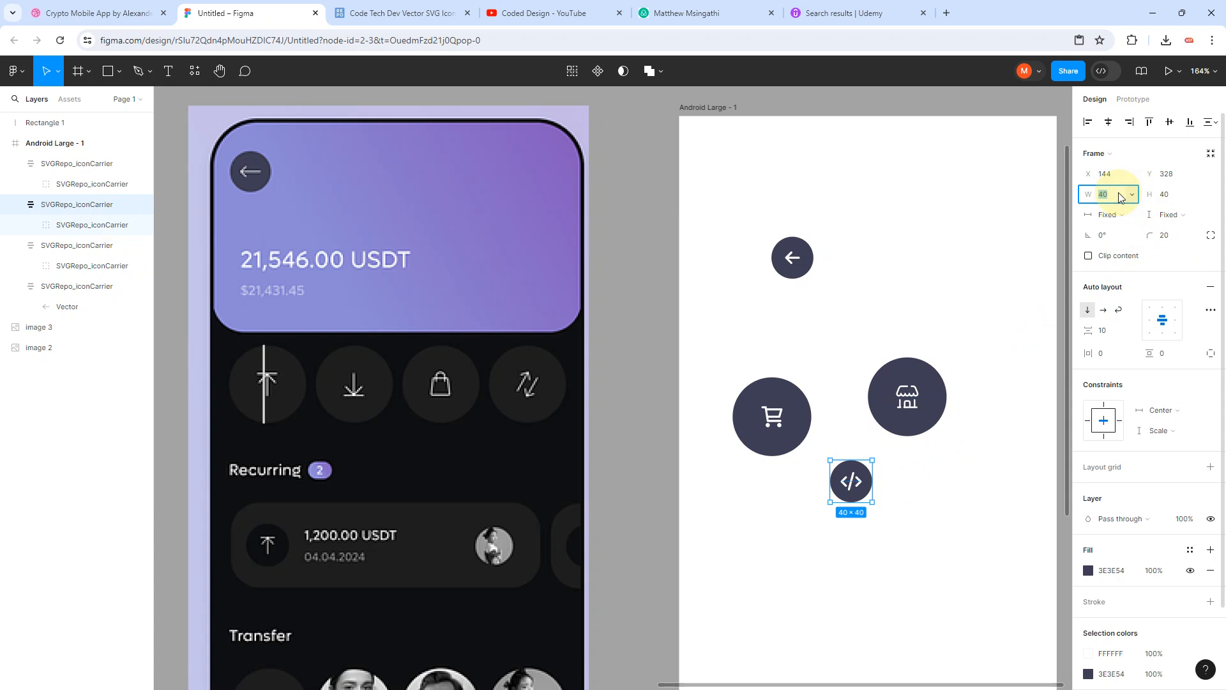
text(75)
key(Return)
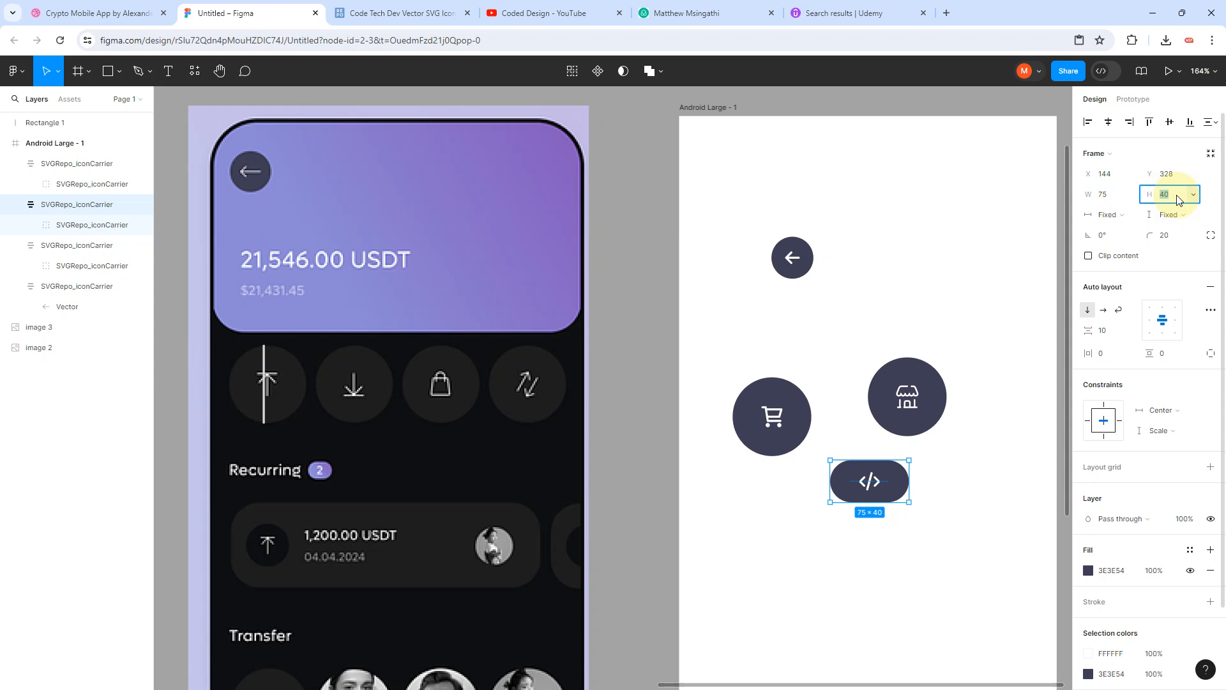
key(Return)
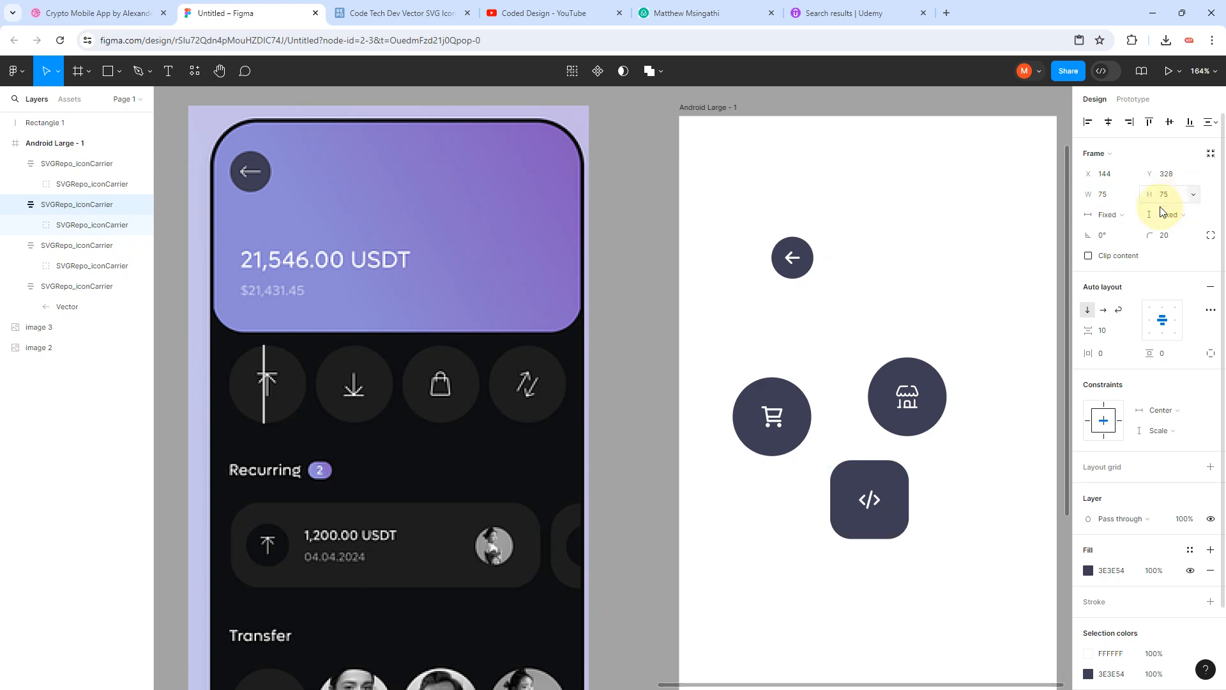
click(1169, 242)
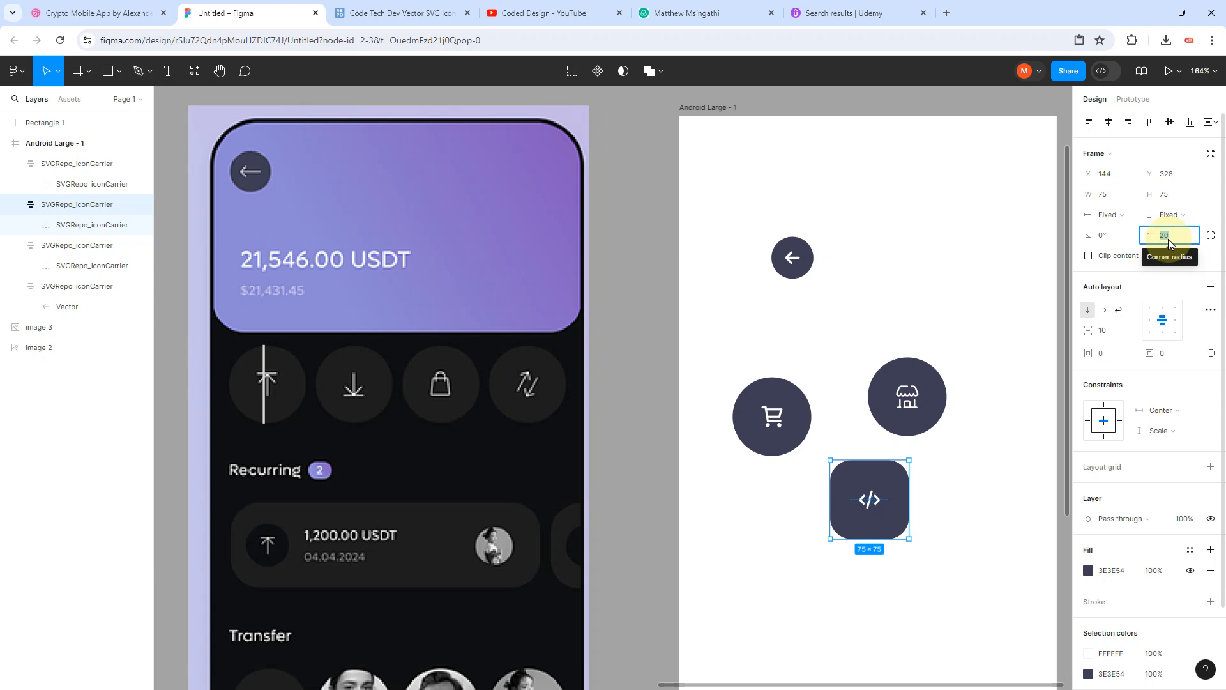
text(40)
key(Return)
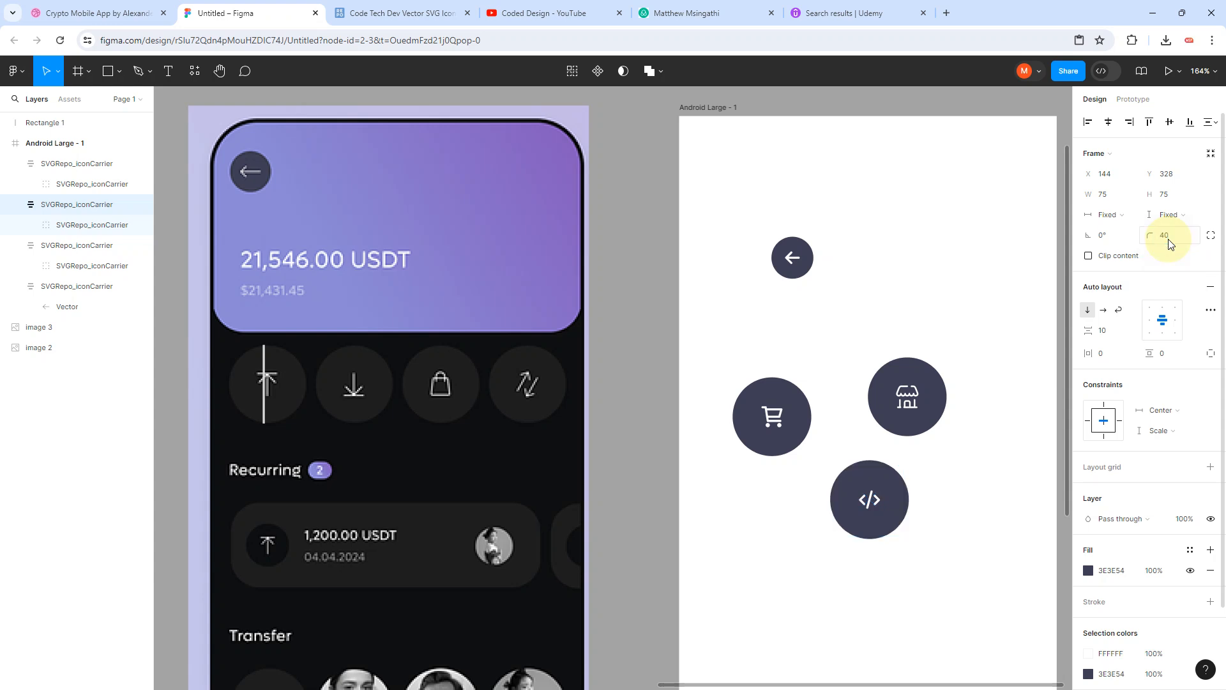
Step: Arrange the buttons in a row in the order cart, shop, code and align their vertical centers
scroll(865, 471, down, 5)
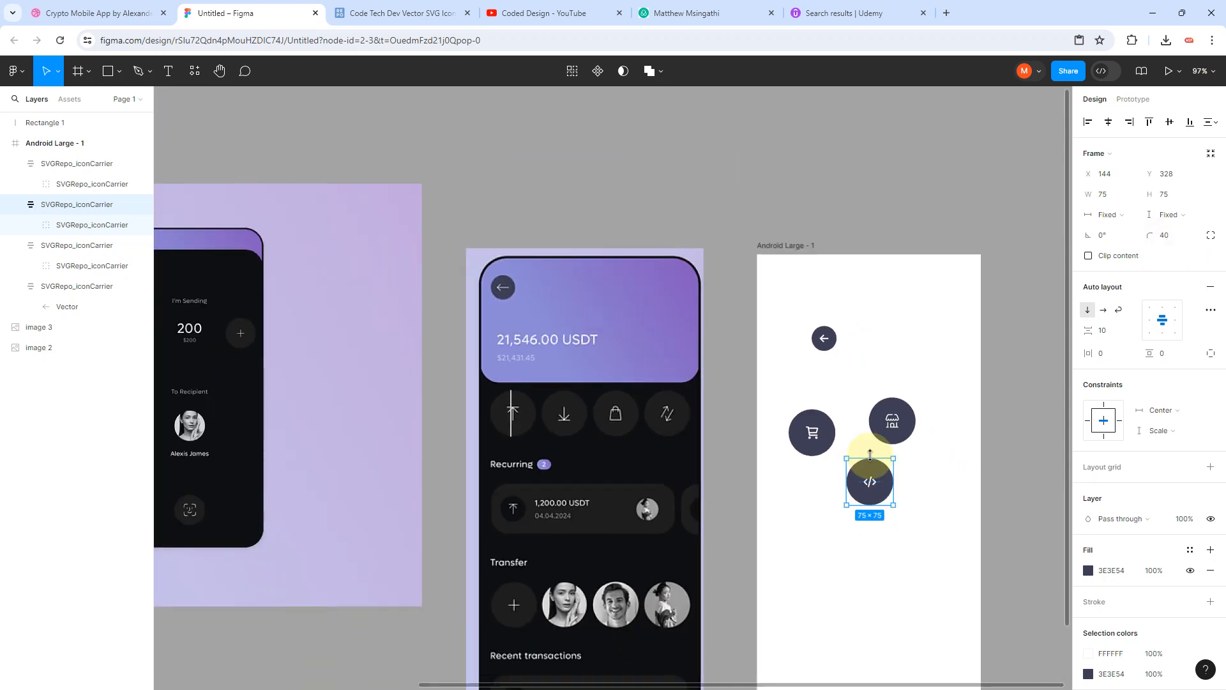
scroll(900, 491, up, 3)
drag(891, 408, 725, 451)
click(972, 361)
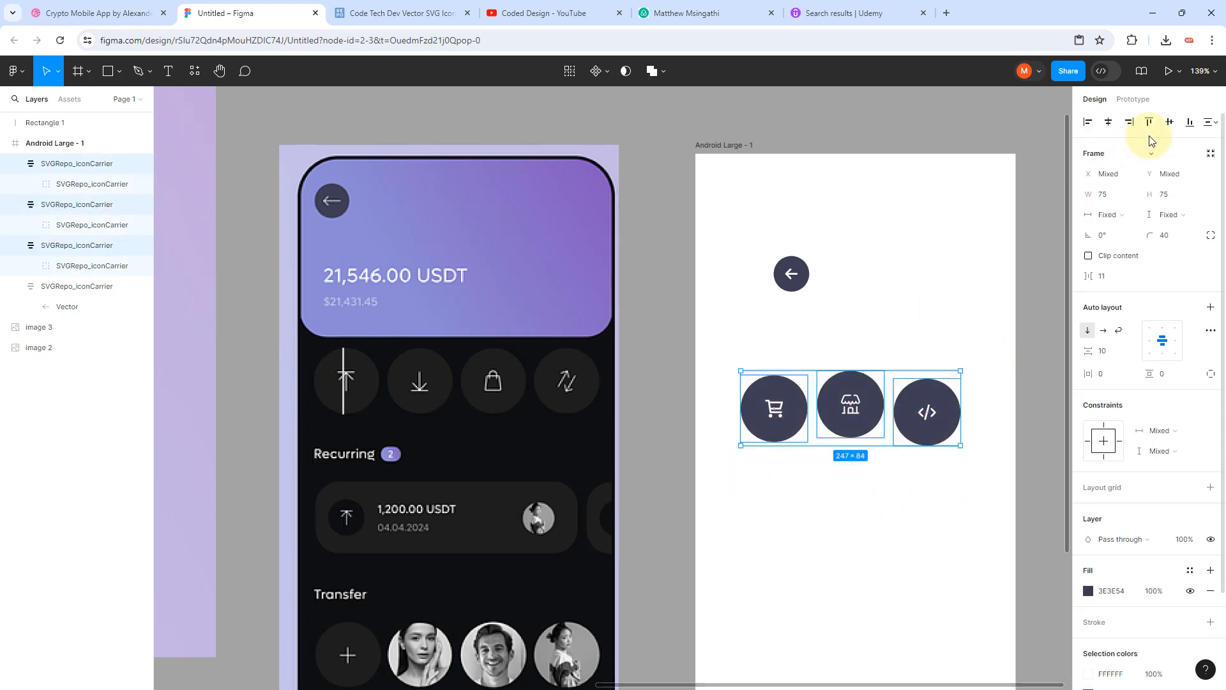
click(1171, 125)
click(830, 339)
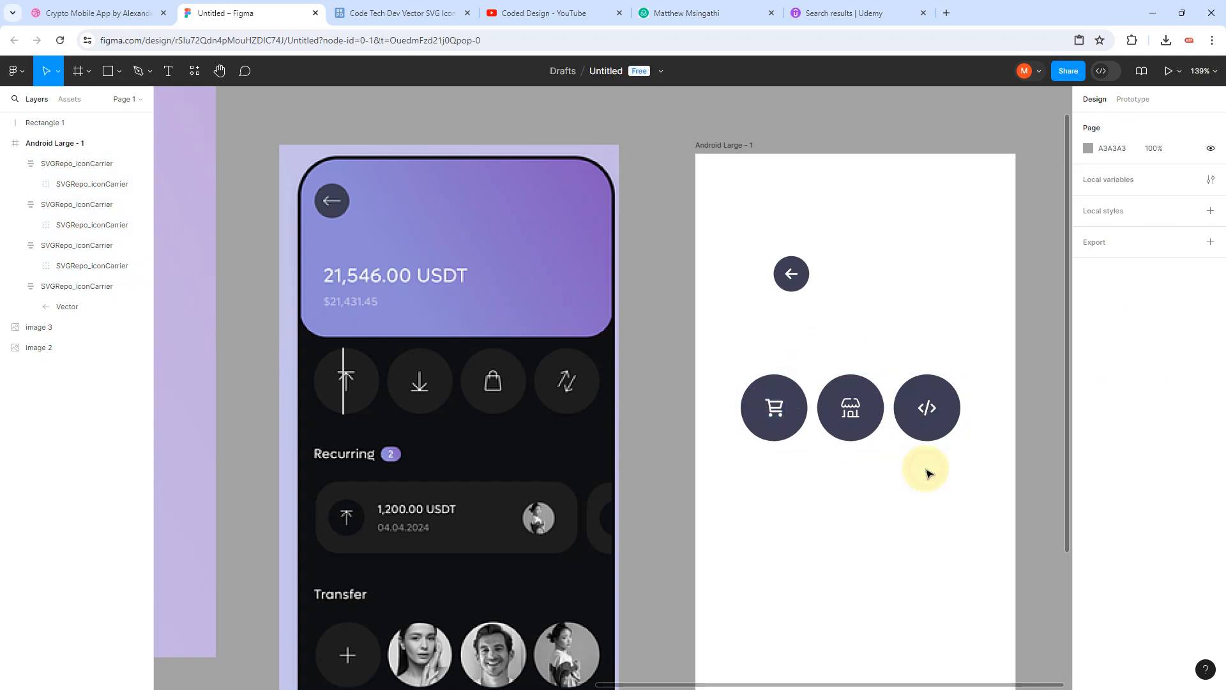
Step: Delete the thin measuring rectangle from the reference image
click(343, 368)
key(Delete)
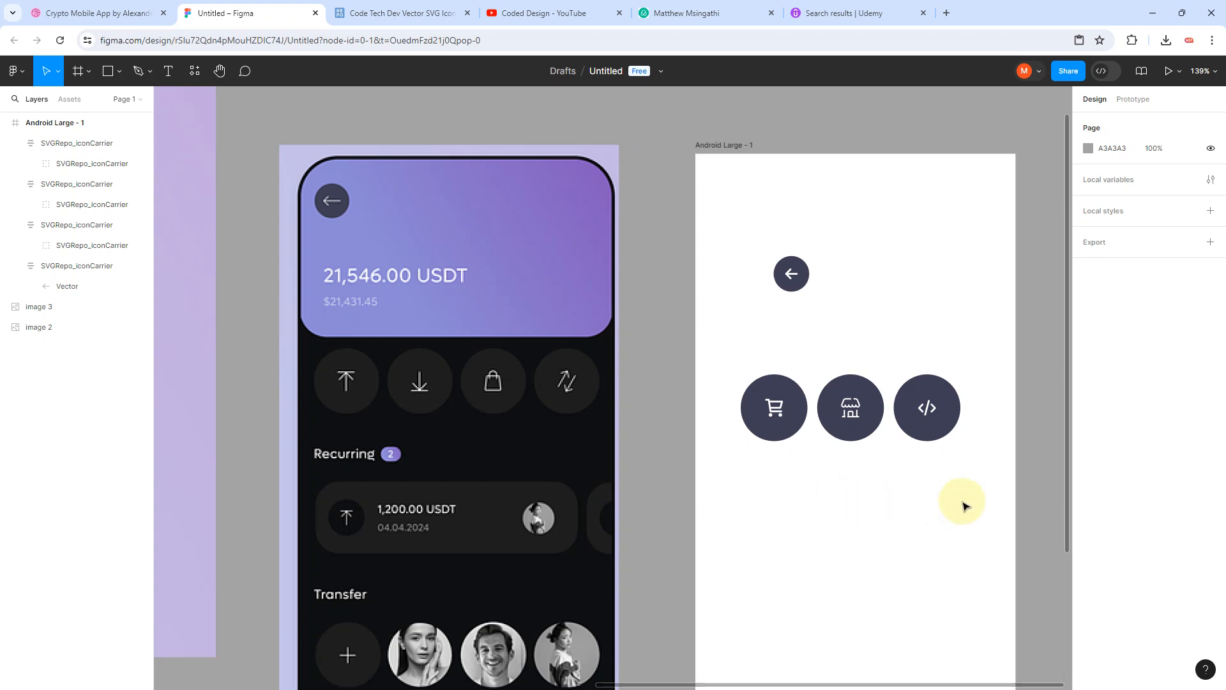
Step: Duplicate the shop button and place the copy below the button row, near the frame's right edge
scroll(965, 501, right, 3)
scroll(831, 479, up, 3)
scroll(830, 479, down, 5)
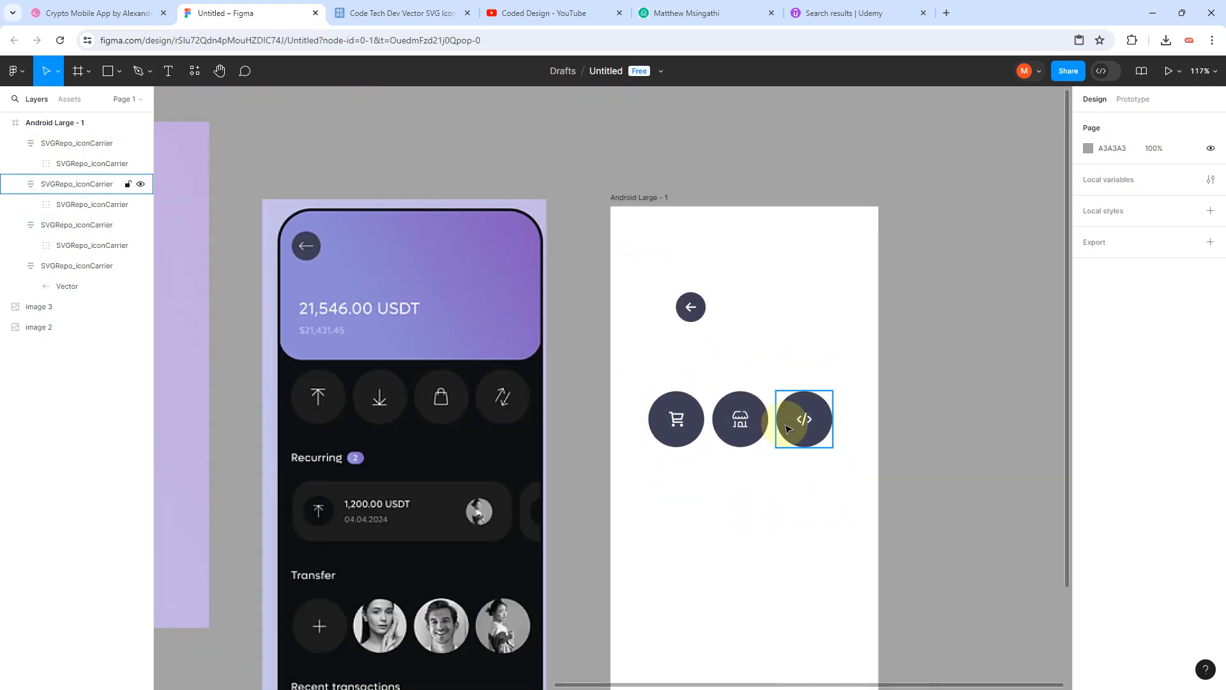
click(361, 423)
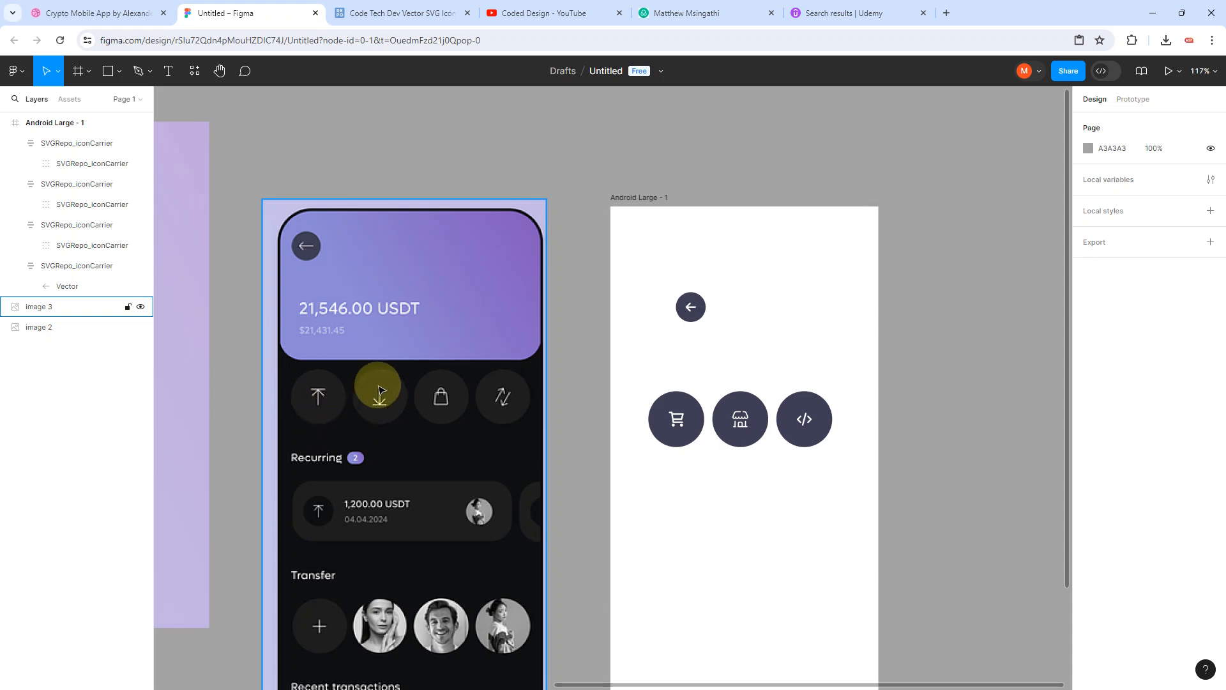
click(701, 427)
click(743, 428)
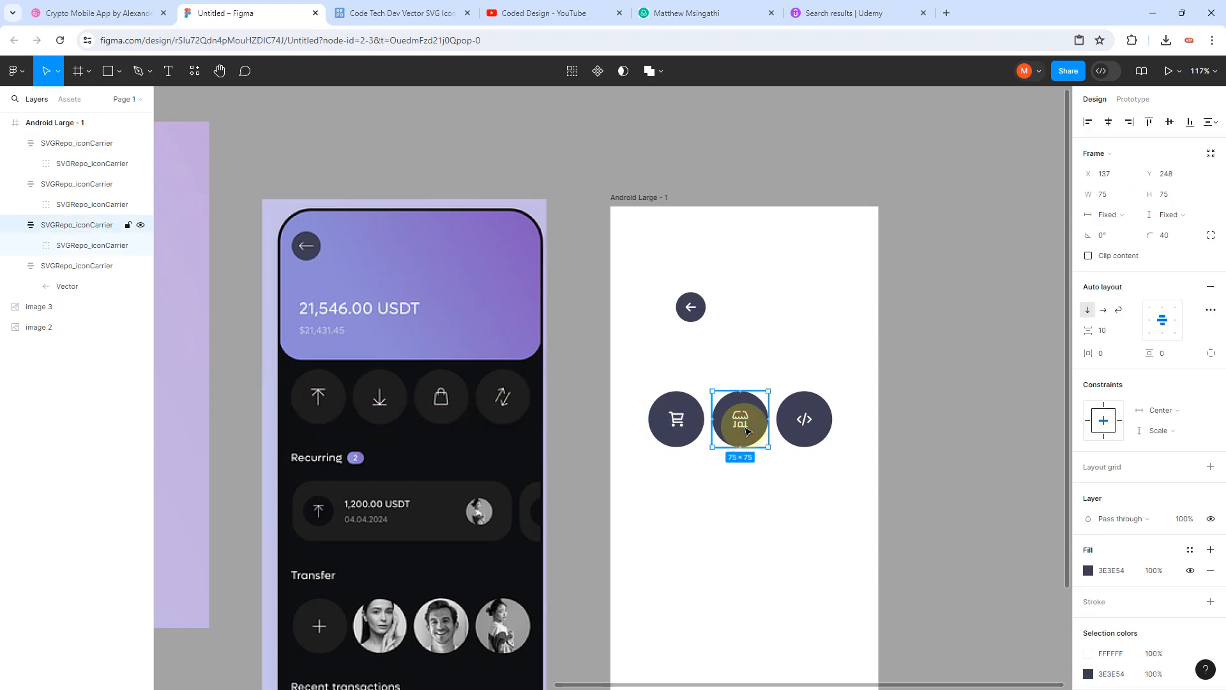
key(ctrl+d)
drag(748, 427, 834, 506)
Step: Shift the three-button row slightly left and place the shop button copy as its fourth button at about X 278, Y 250
drag(850, 385, 664, 449)
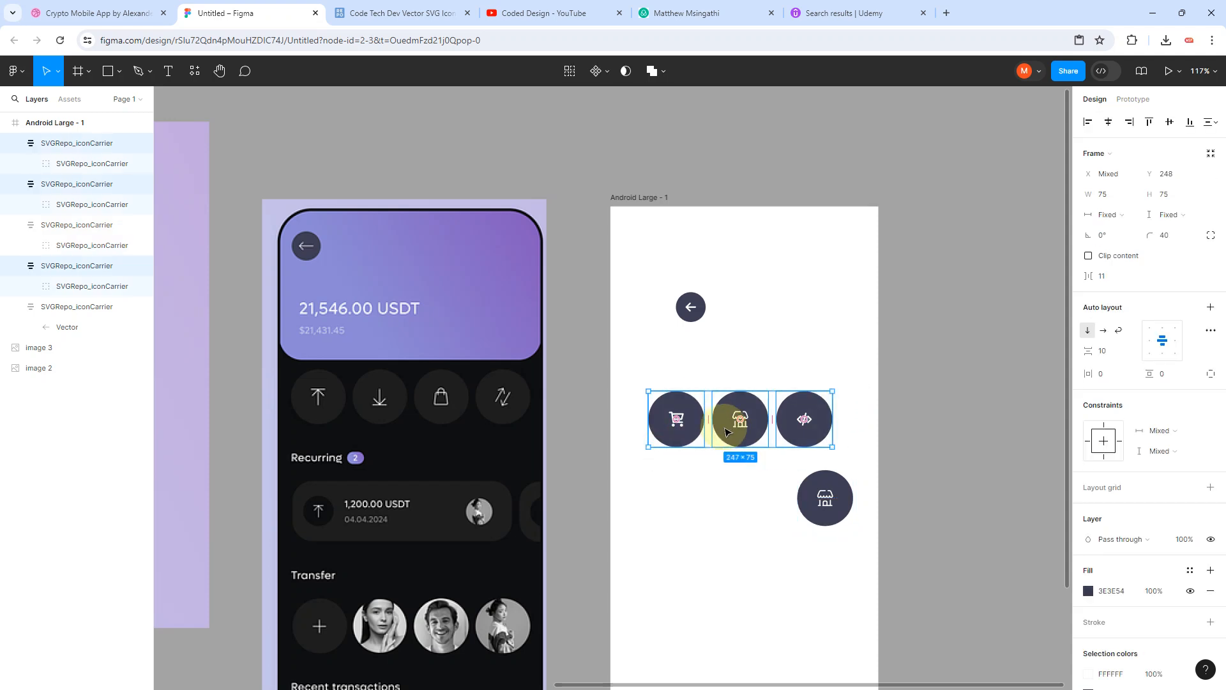
drag(740, 424, 721, 426)
click(748, 545)
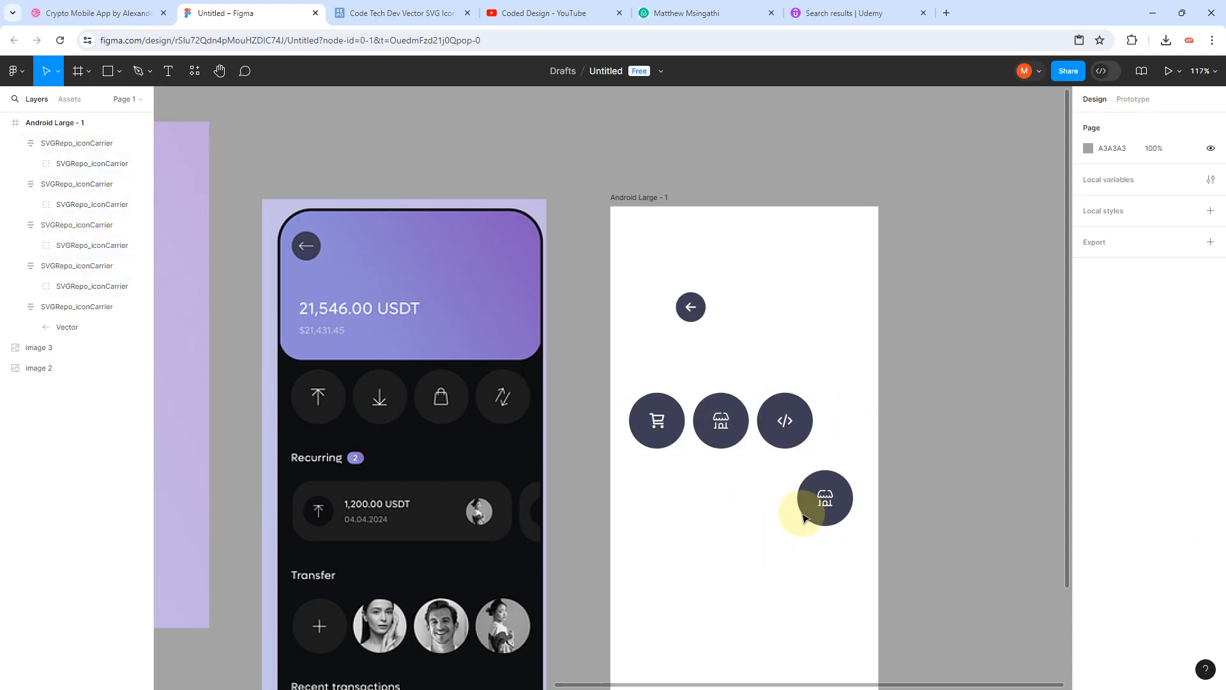
drag(826, 486, 838, 432)
click(840, 509)
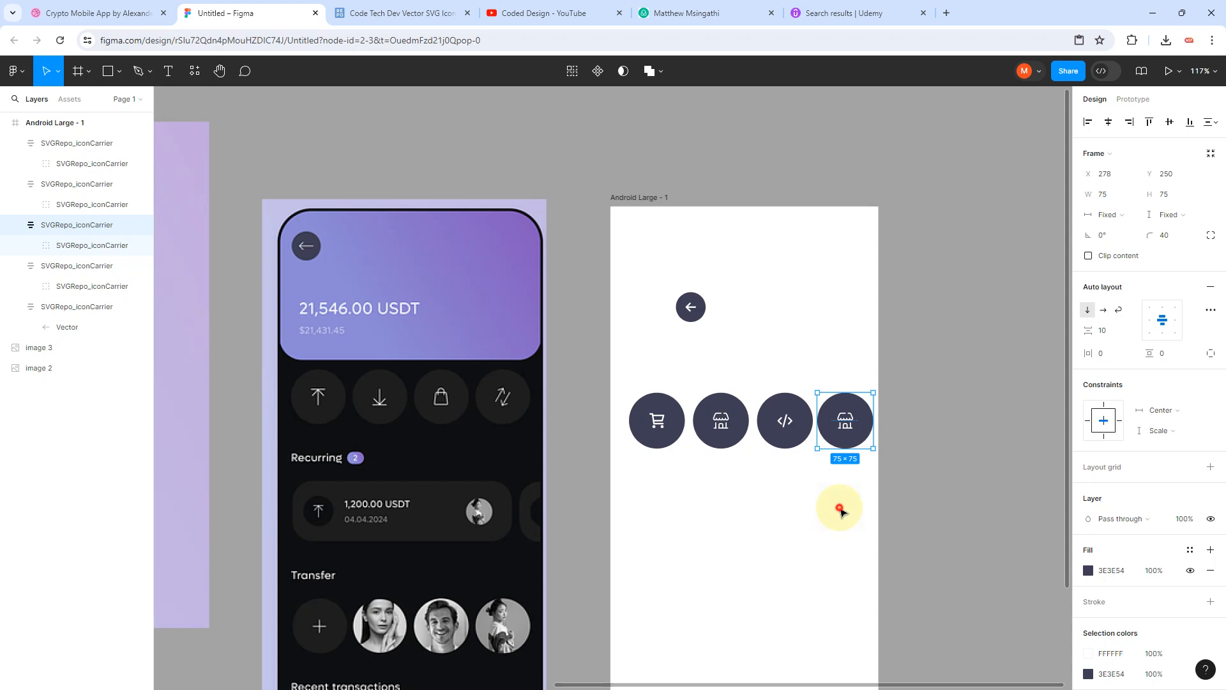
click(641, 498)
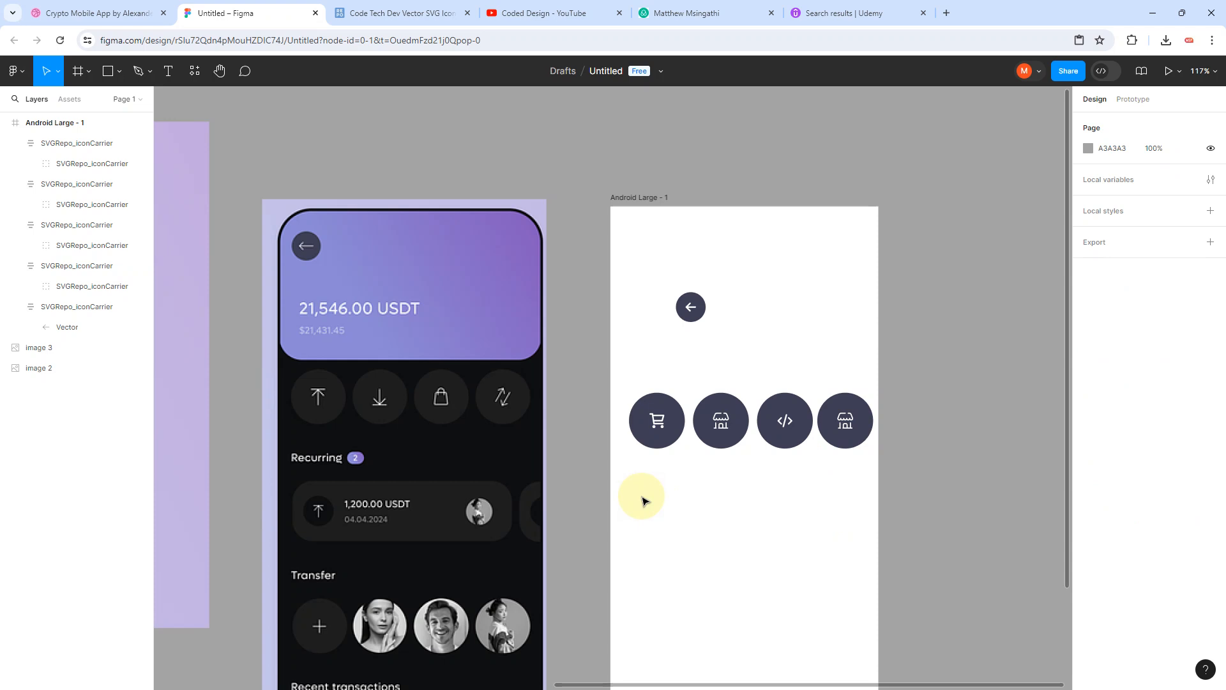
click(660, 416)
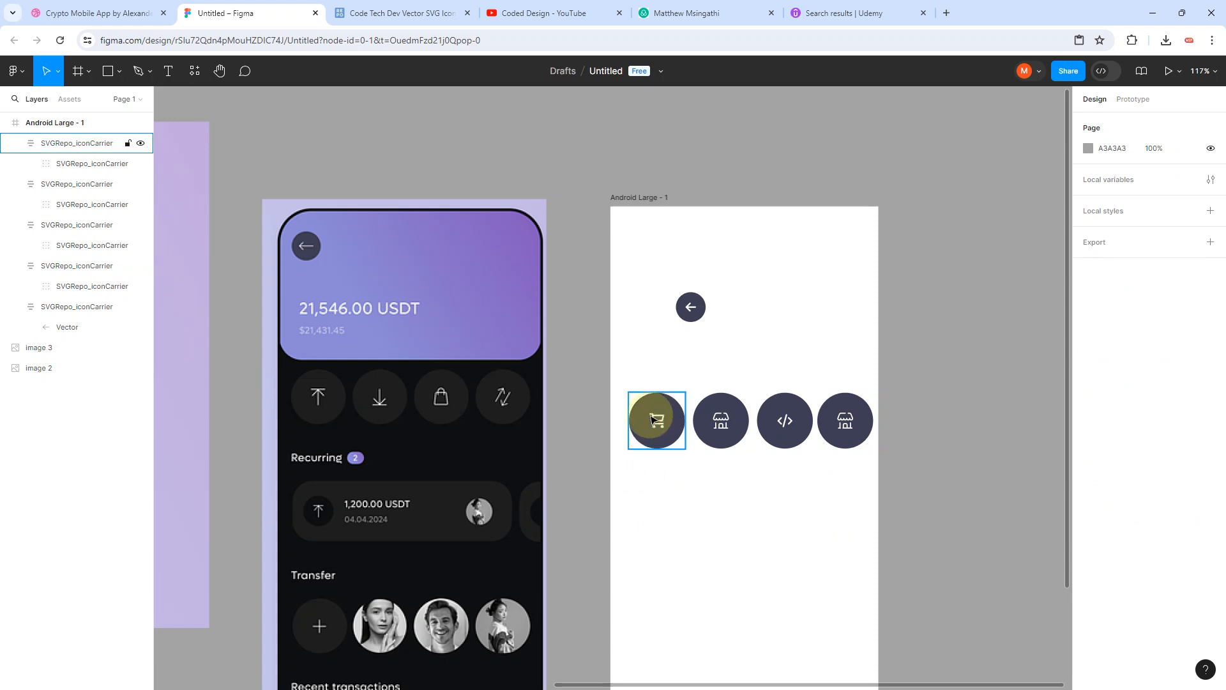
scroll(651, 418, up, 5)
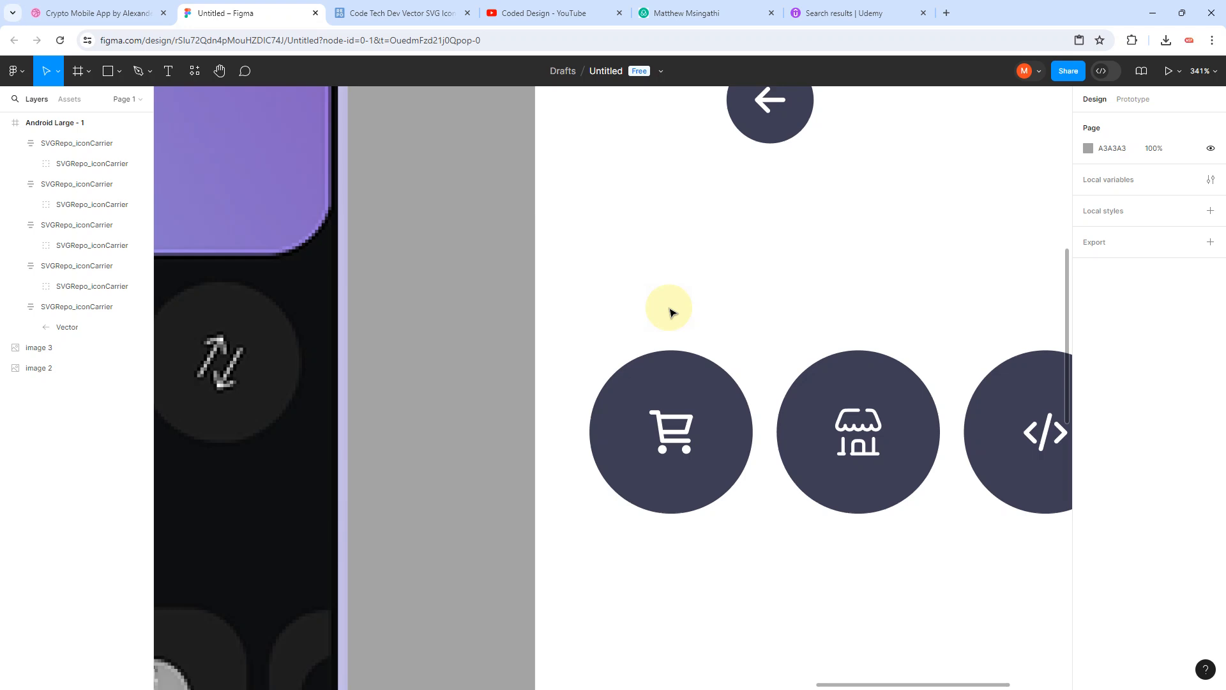
scroll(670, 317, down, 4)
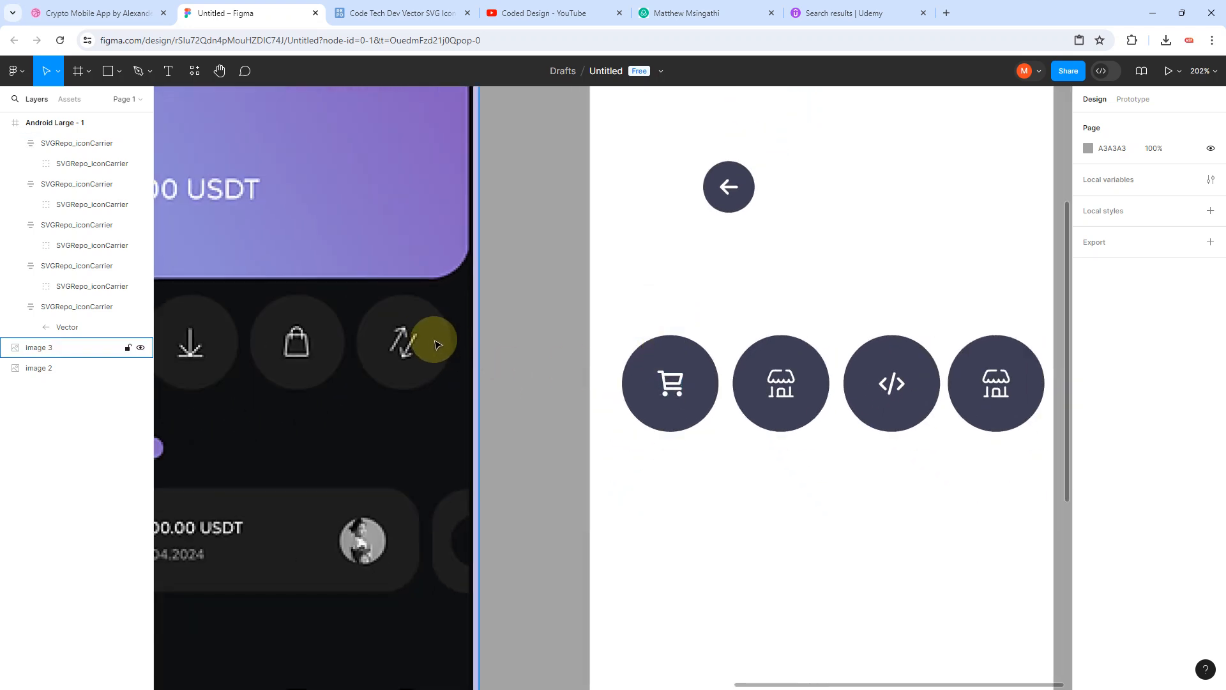
Step: Recolor the cart button's fill to 1D1D1D, sampled from the action button circles in the reference image
click(643, 399)
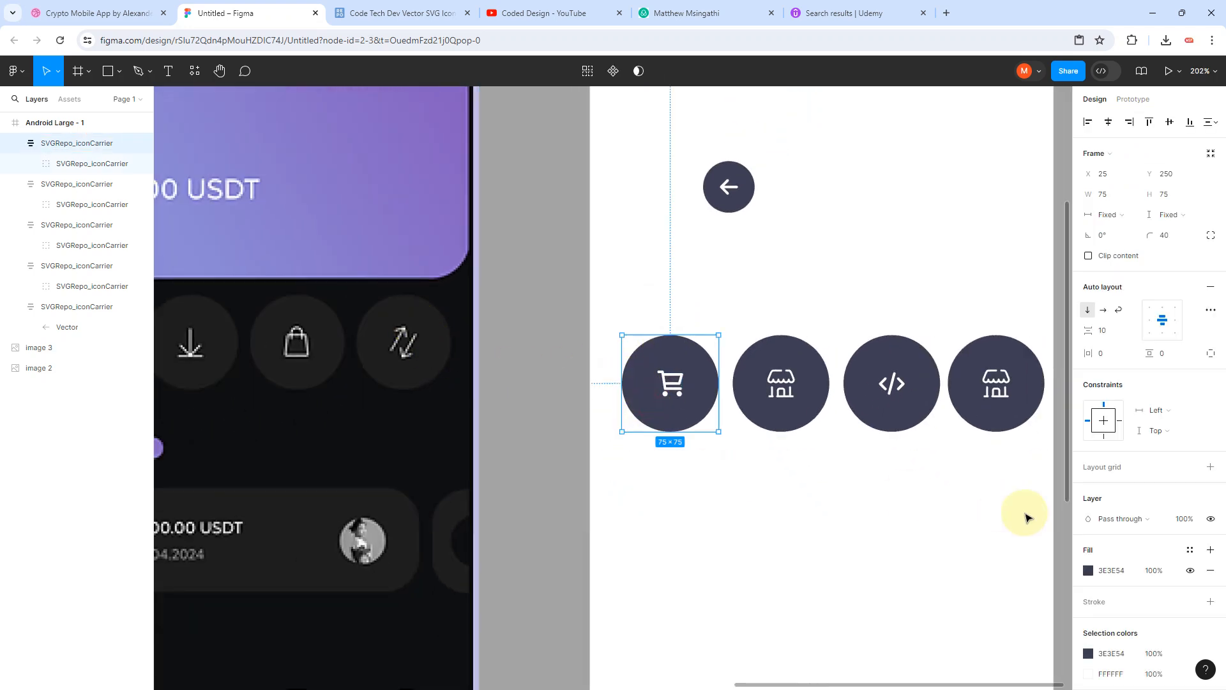
scroll(896, 536, down, 4)
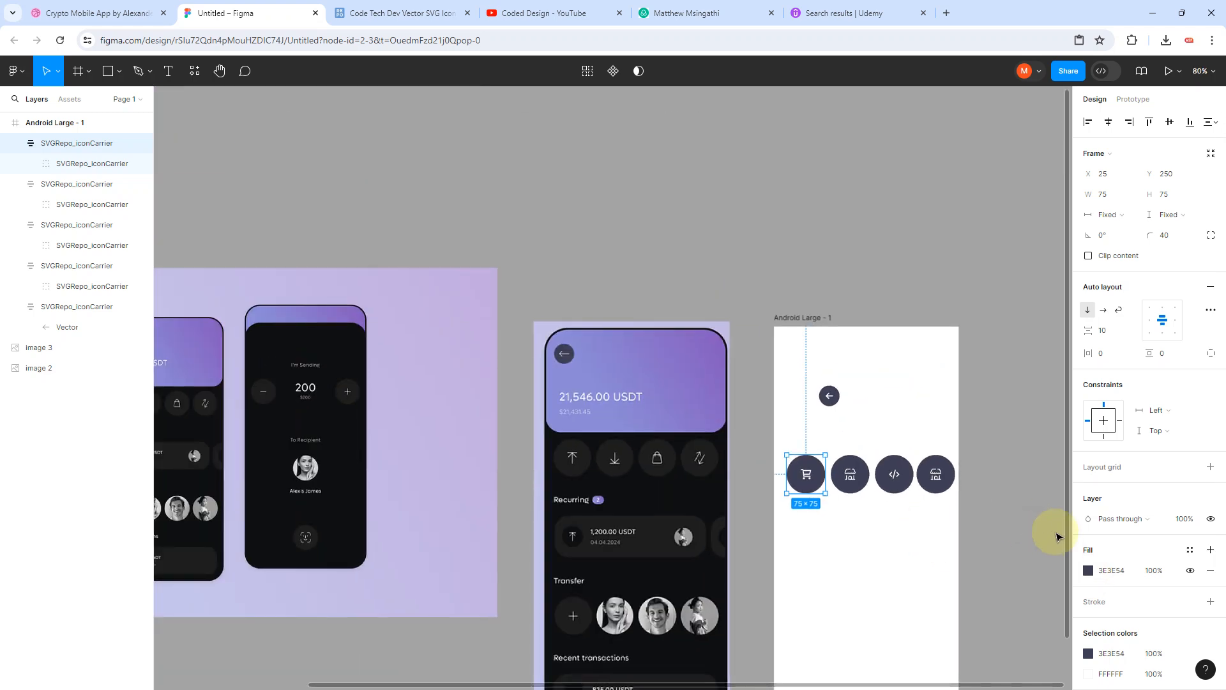
scroll(997, 547, up, 3)
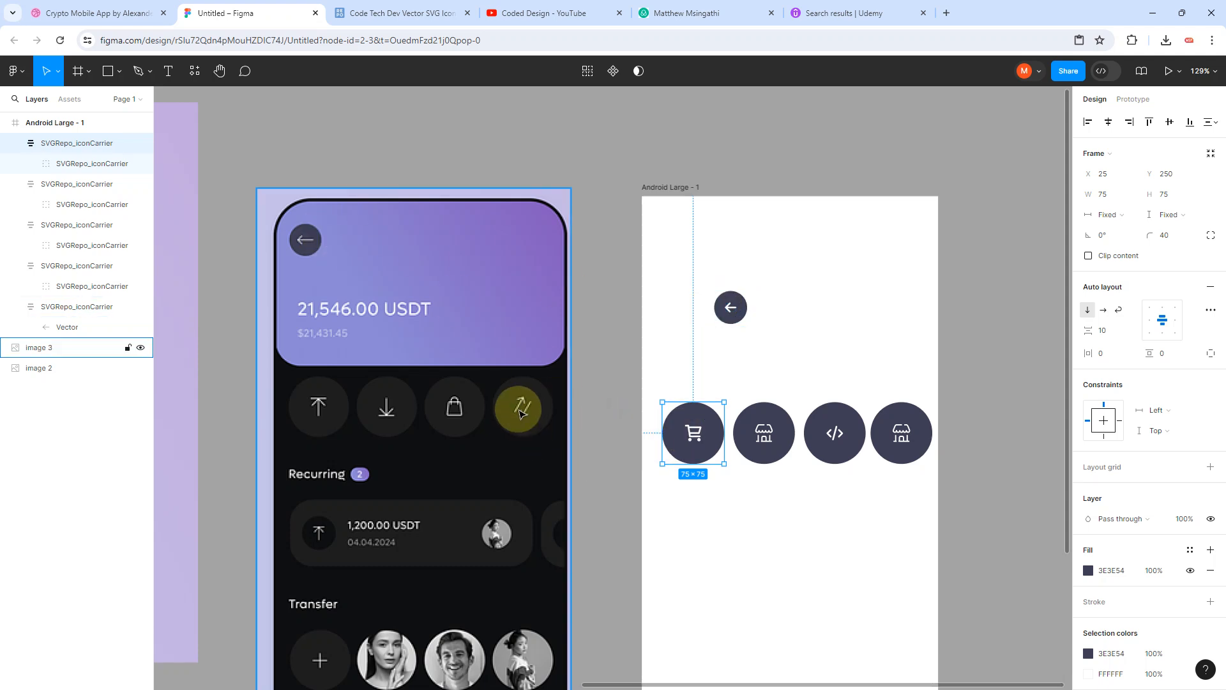
click(1088, 570)
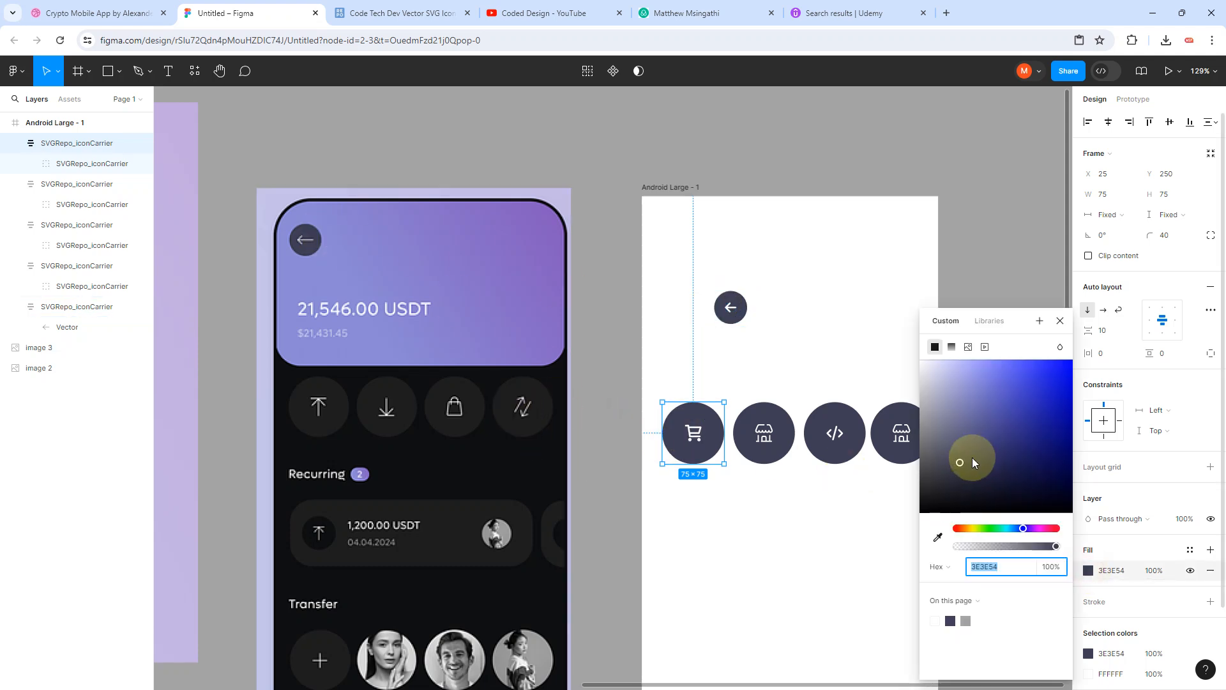
click(938, 535)
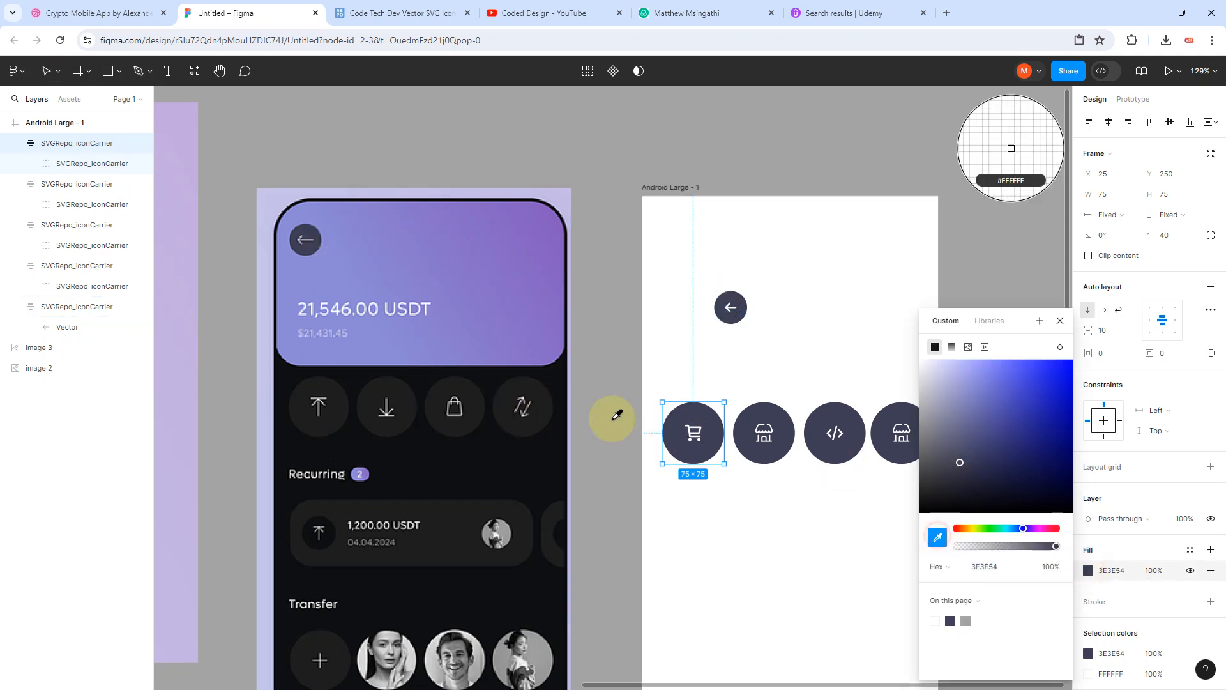
click(542, 403)
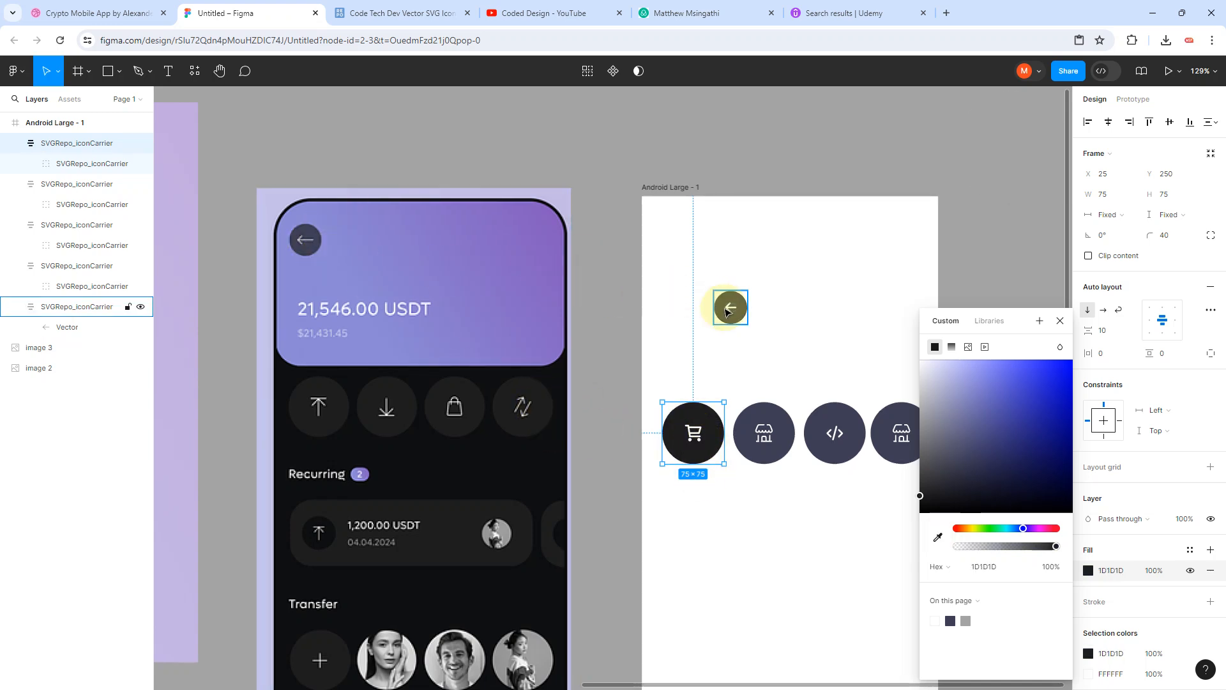
click(727, 391)
Step: Recolor the second button's fill, the shop, to the dark gray sampled from the reference's swap button
scroll(741, 457, up, 5)
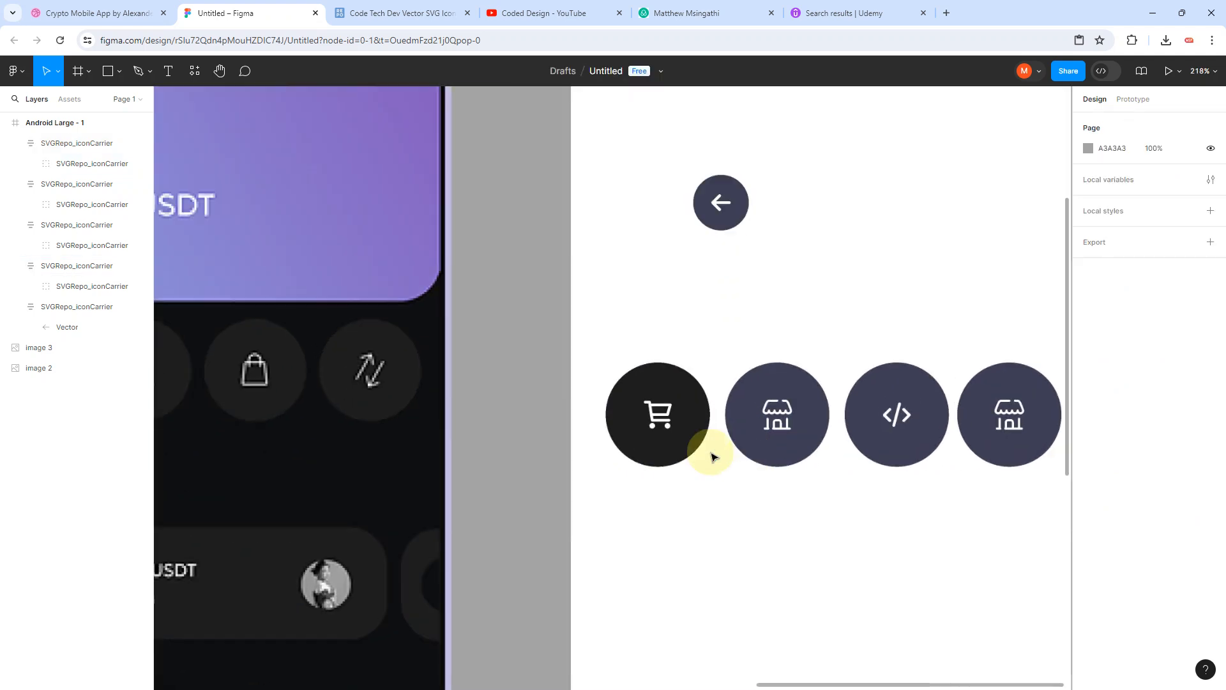
scroll(700, 426, down, 3)
click(744, 416)
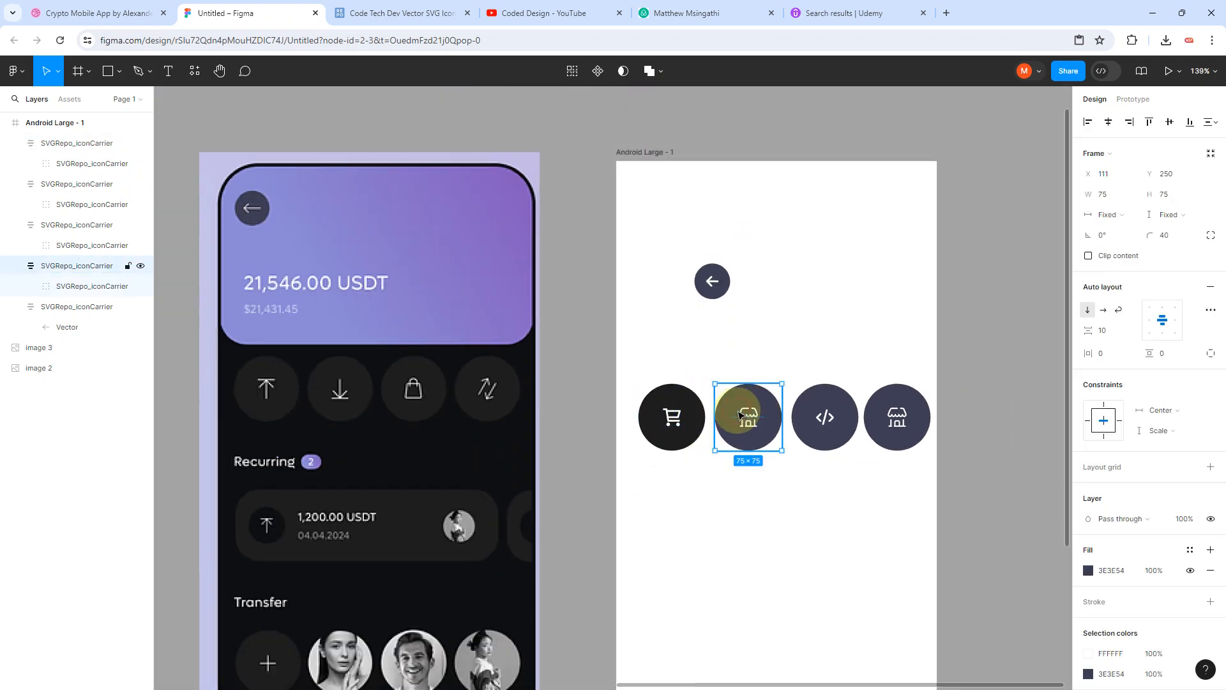
click(1088, 570)
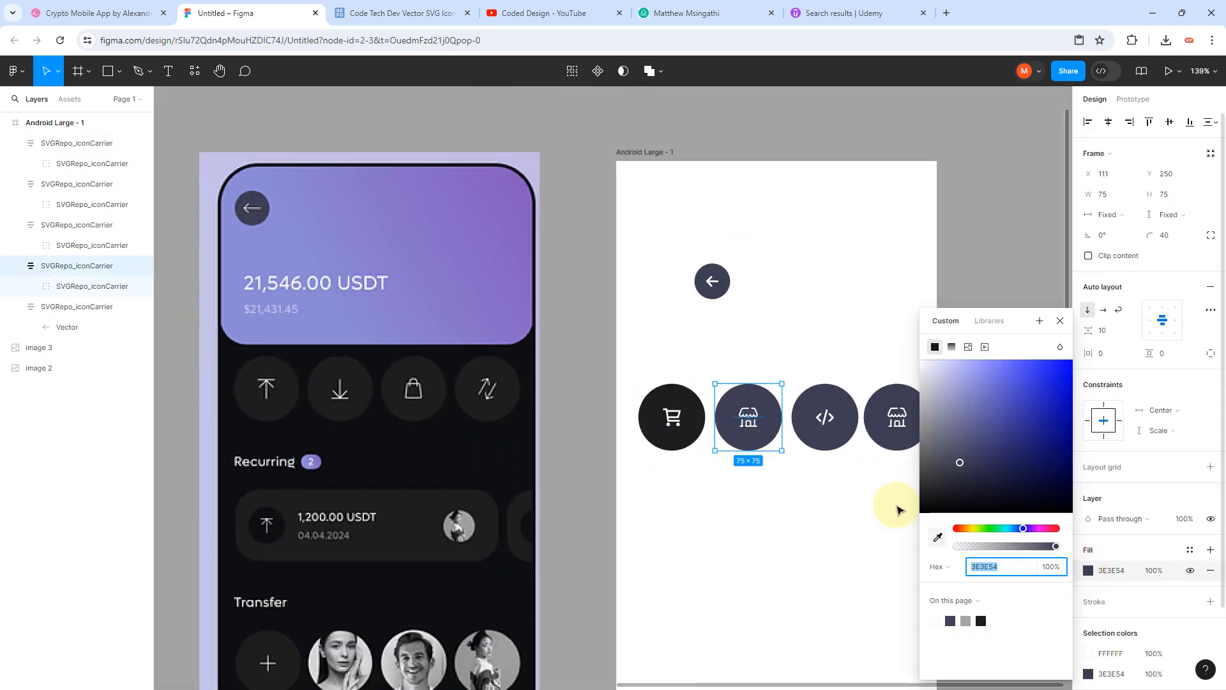
click(939, 538)
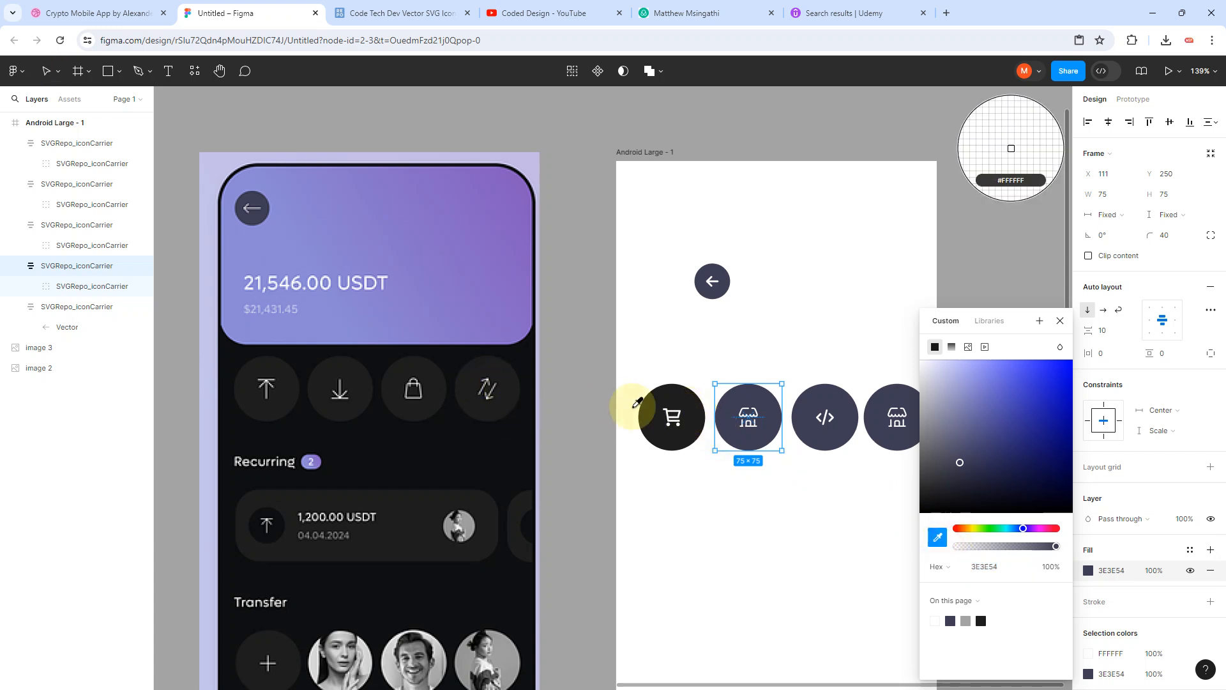
click(506, 402)
Step: Recolor the code button's fill to 1D1D1D, sampled from the reference's swap button
click(808, 445)
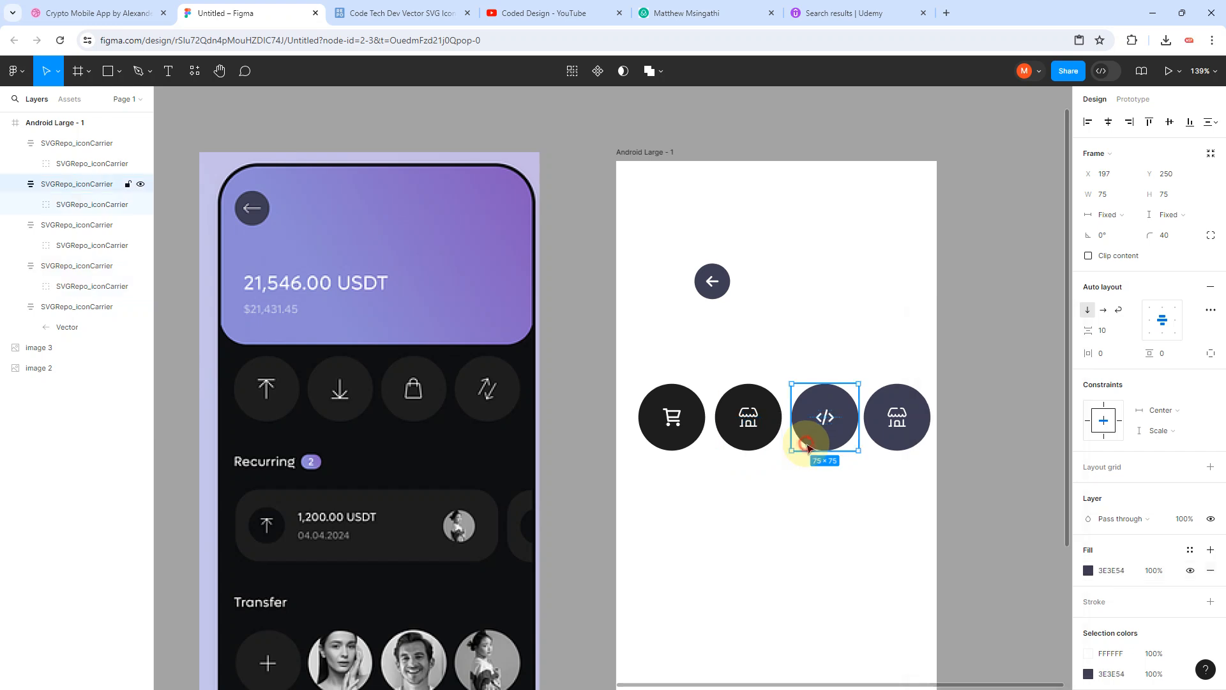
click(1088, 570)
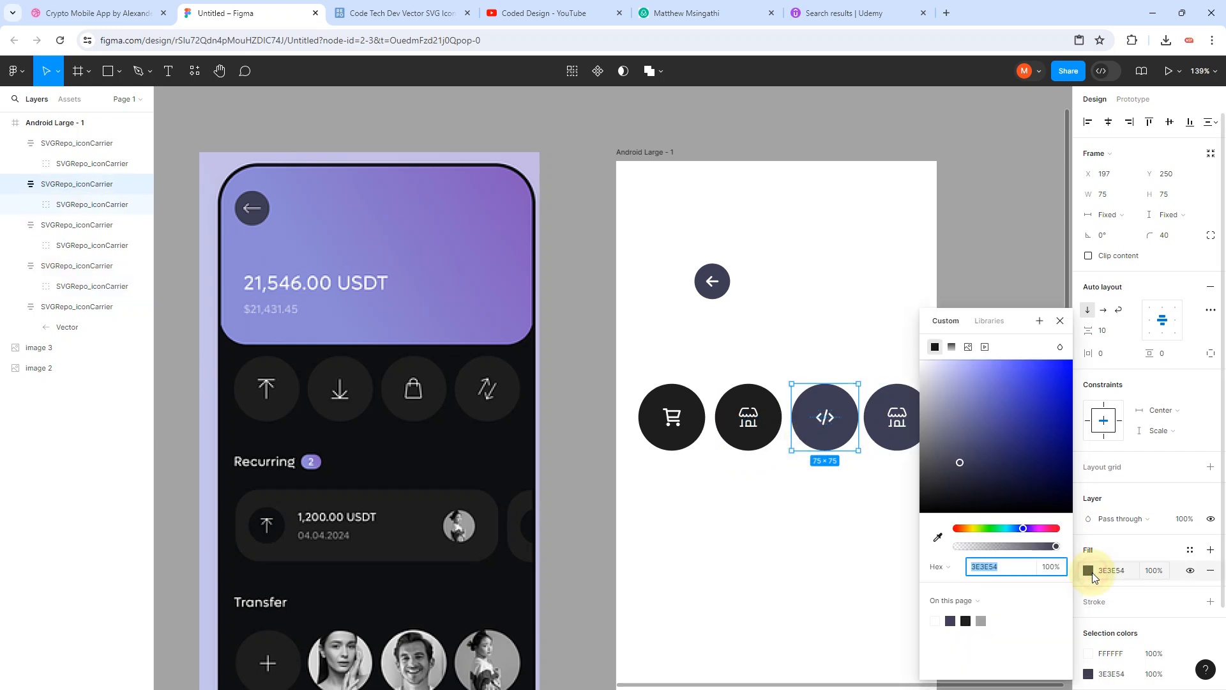
click(934, 534)
click(505, 369)
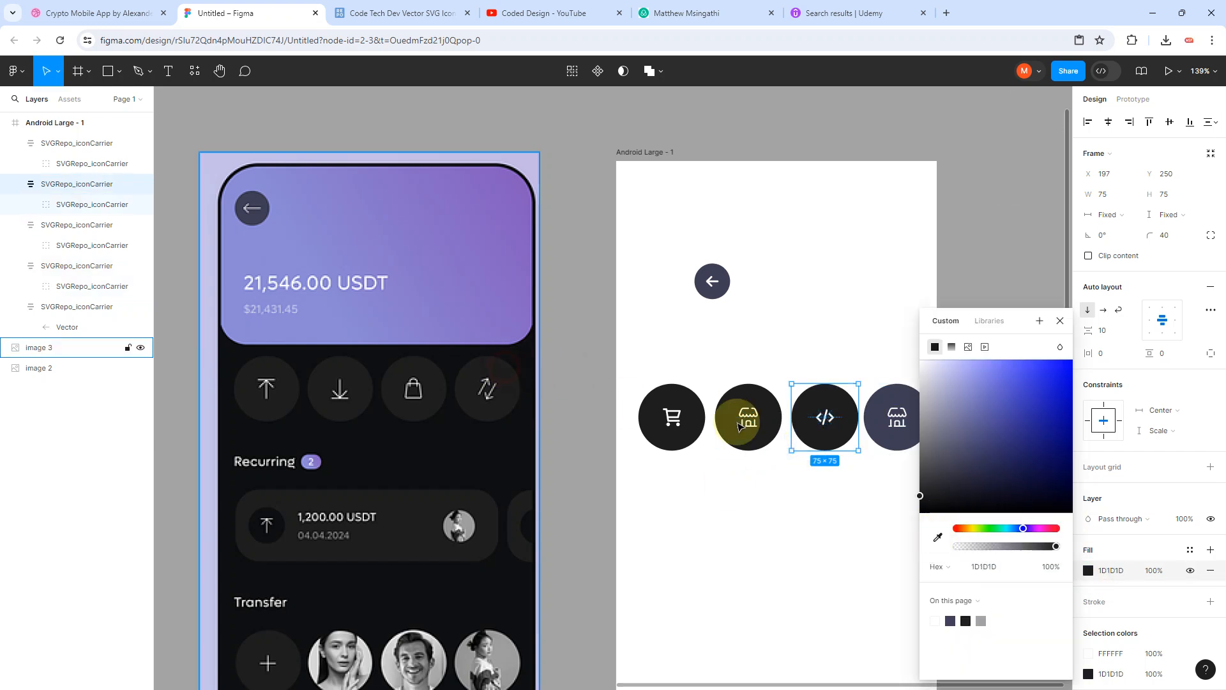
Step: Recolor the fourth button, the shop copy, with the dark gray sampled from the reference's swap button
click(889, 415)
click(1088, 570)
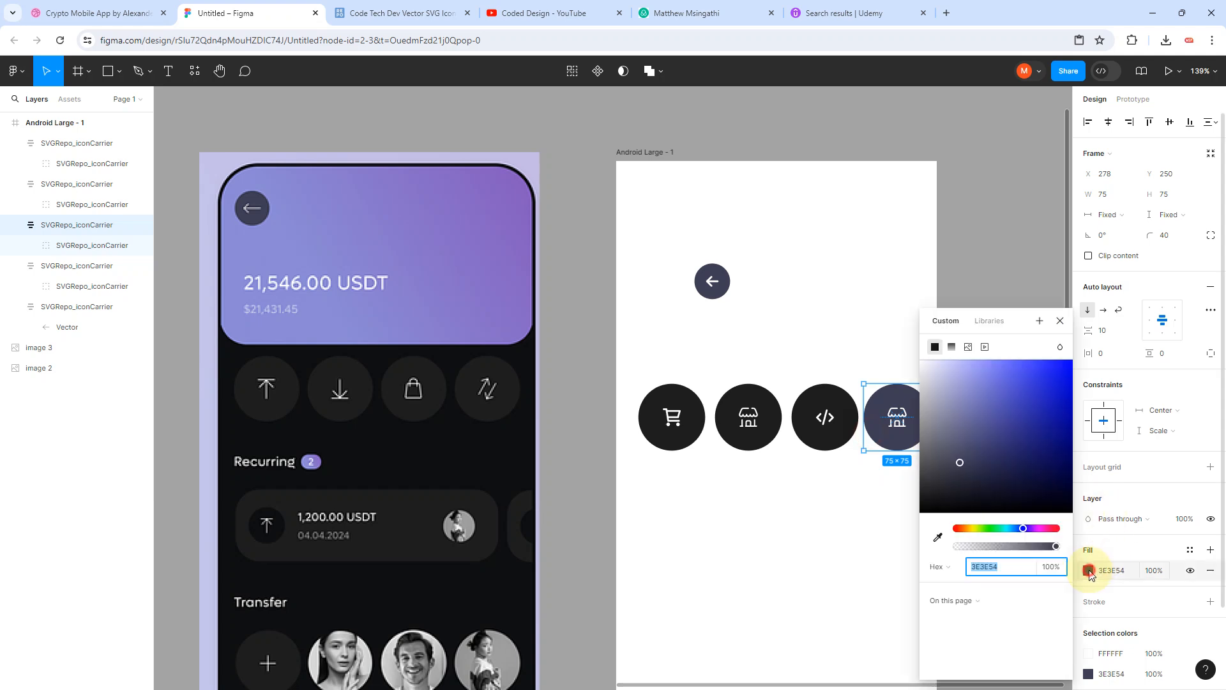
click(938, 536)
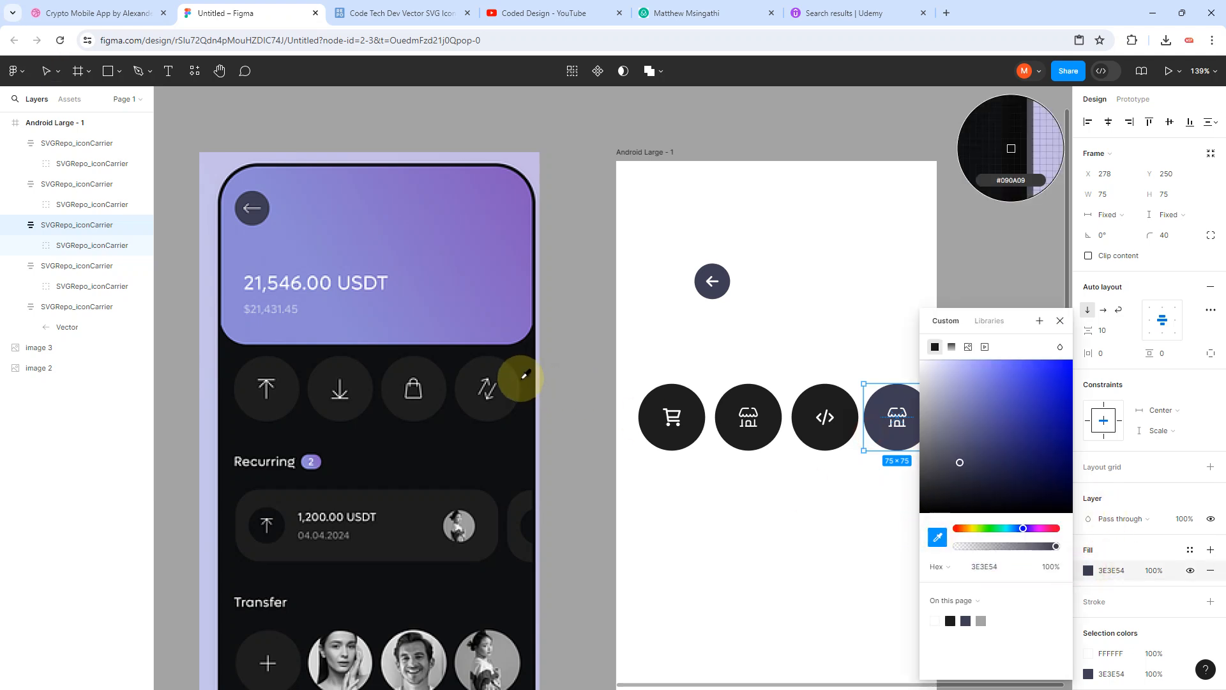
click(502, 375)
click(815, 552)
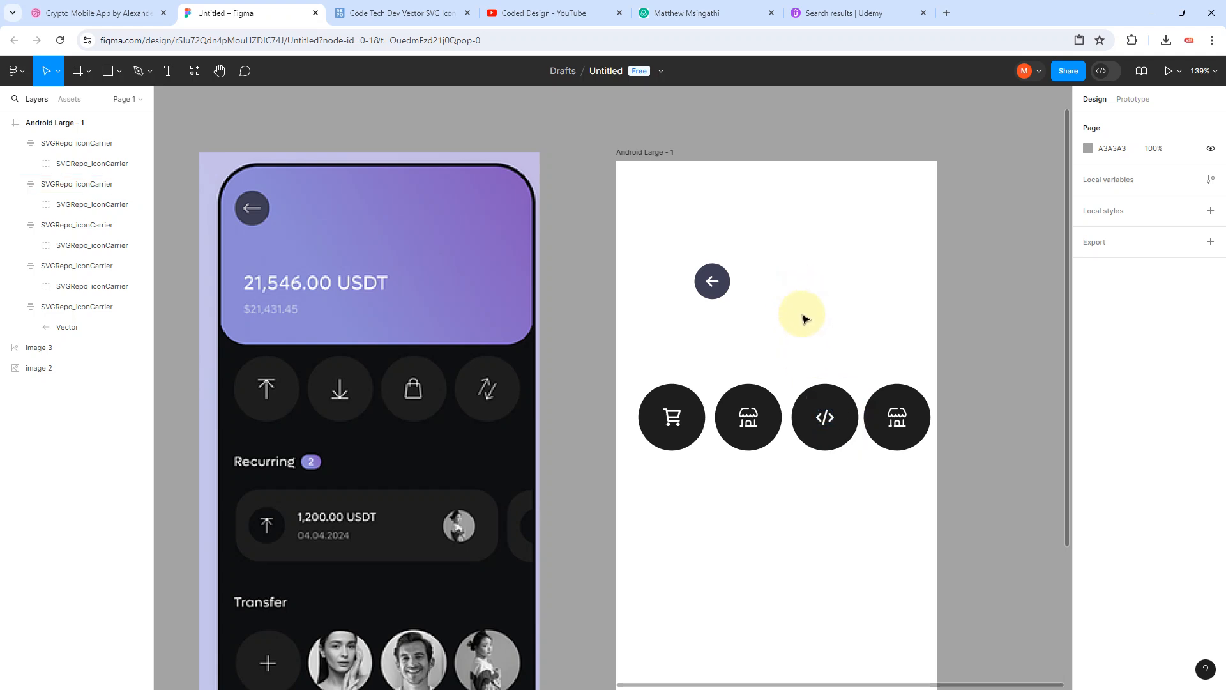
Step: Select the four round action buttons and combine them into a horizontal auto layout
scroll(805, 318, down, 3)
click(781, 442)
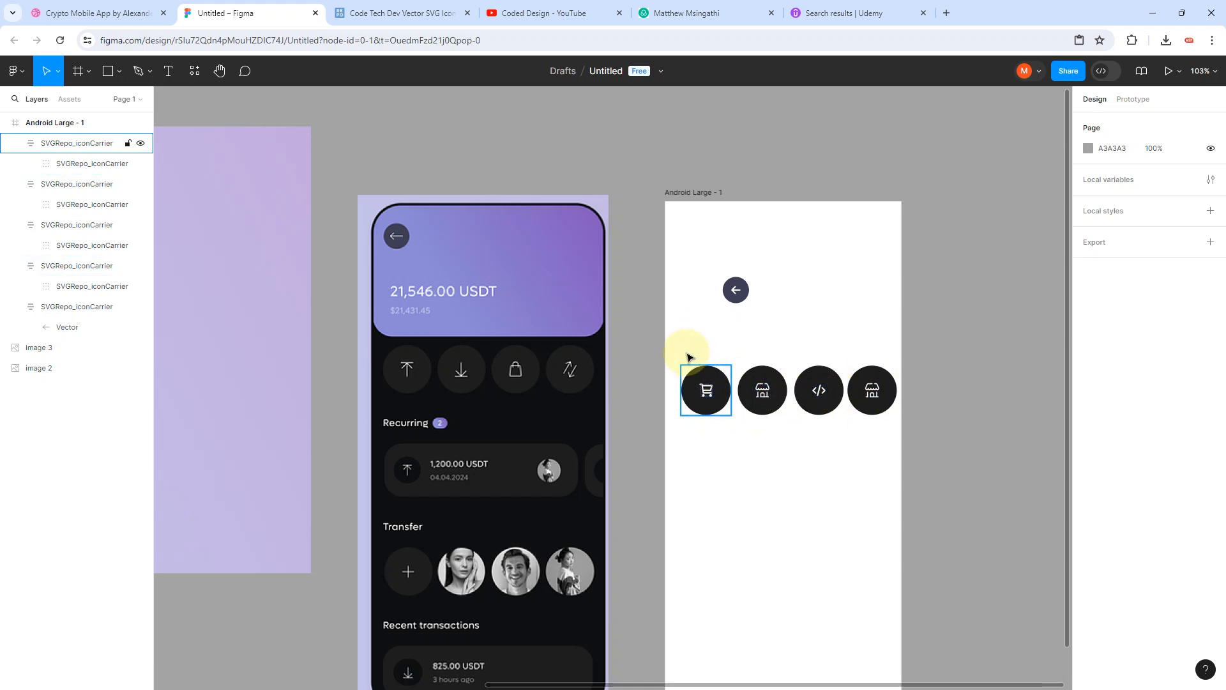
drag(676, 338, 892, 430)
right_click(809, 392)
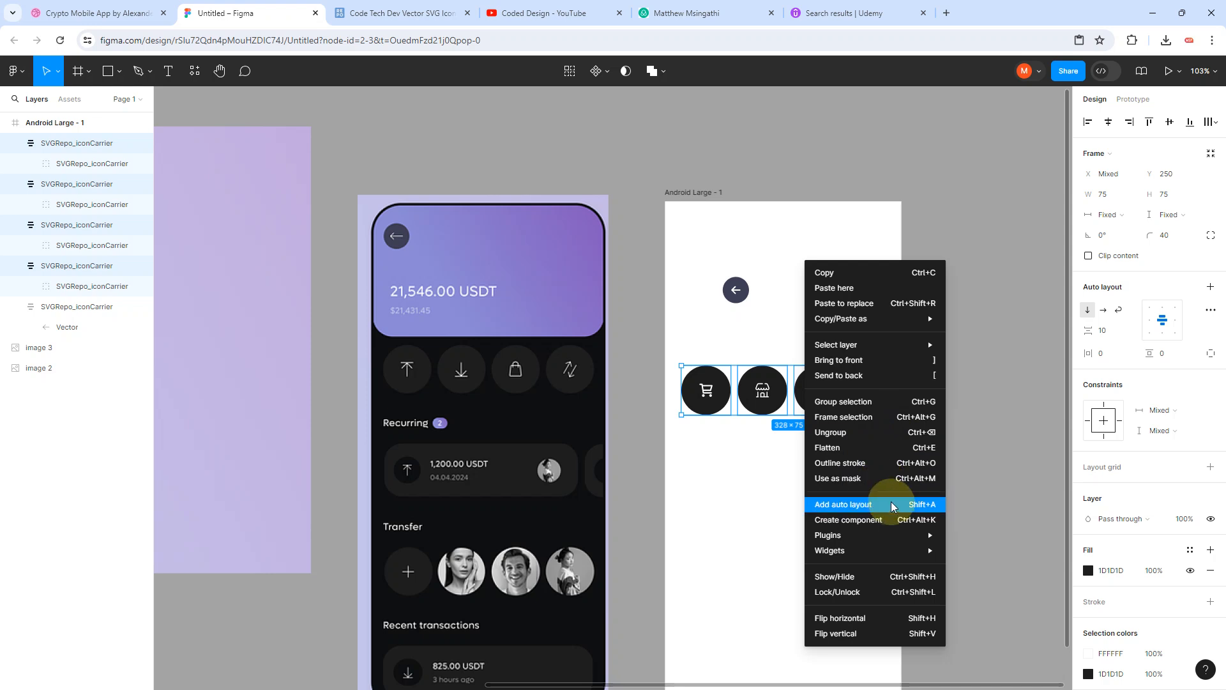
click(842, 505)
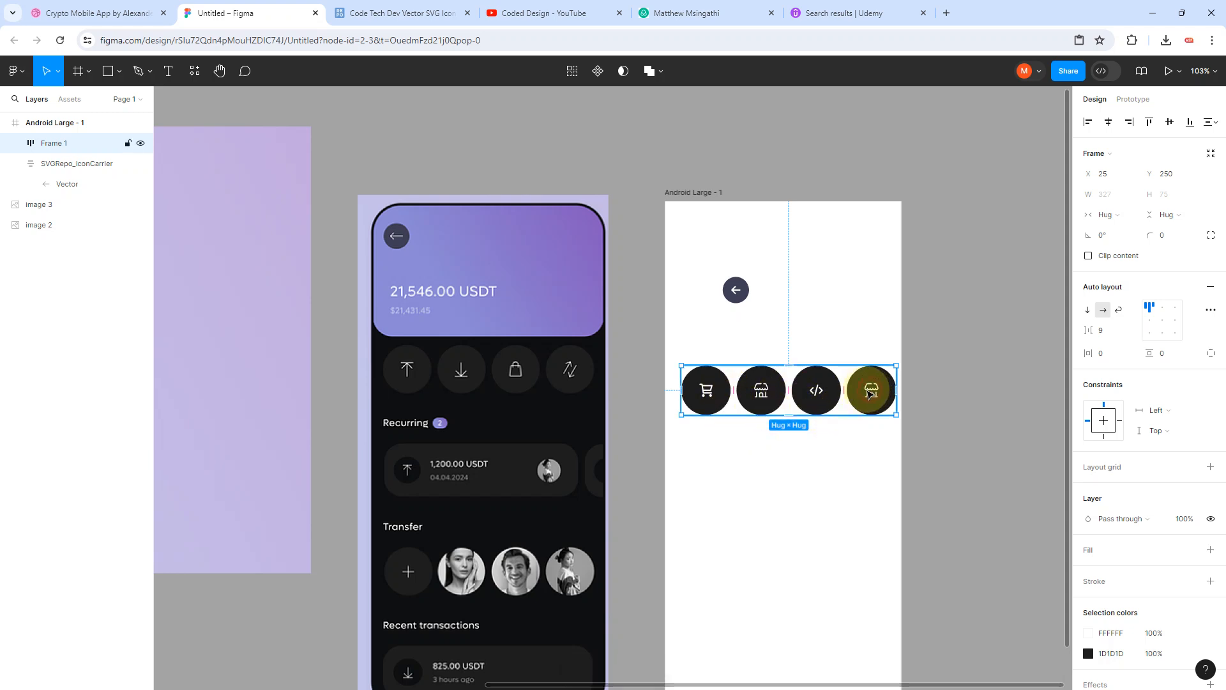
Step: Set the button row's auto layout spacing to 6 and move the row to about X 21, Y 248
drag(870, 394, 865, 394)
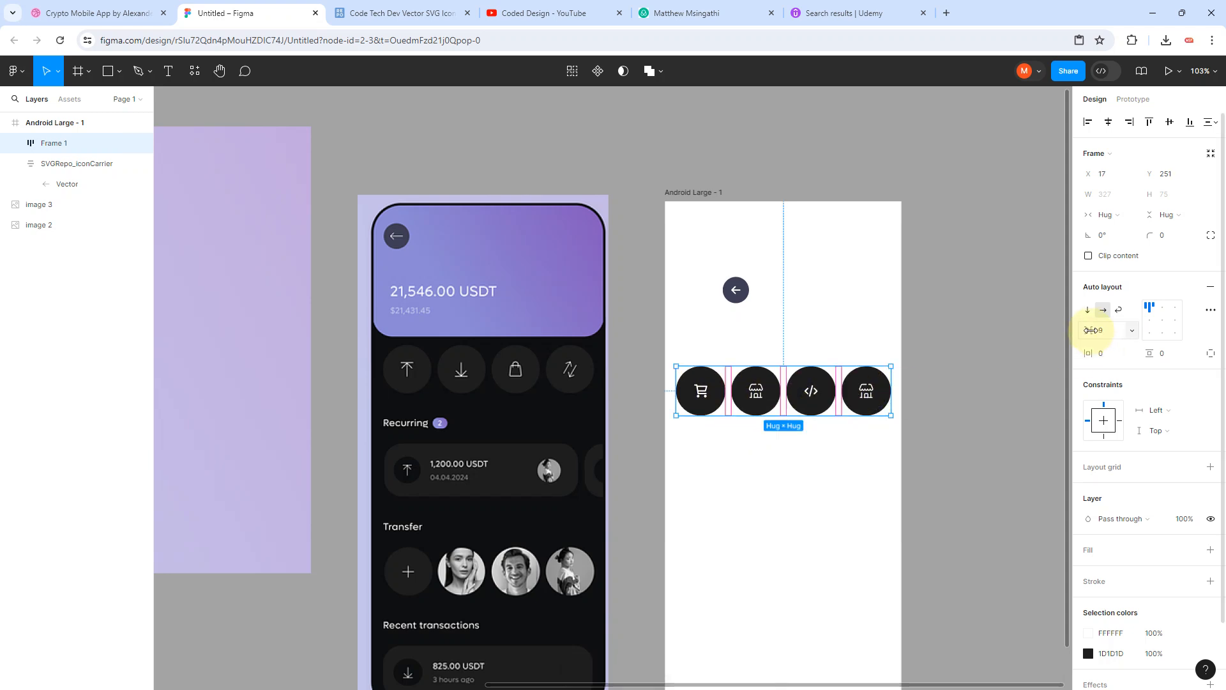
drag(1089, 330, 1083, 330)
click(797, 532)
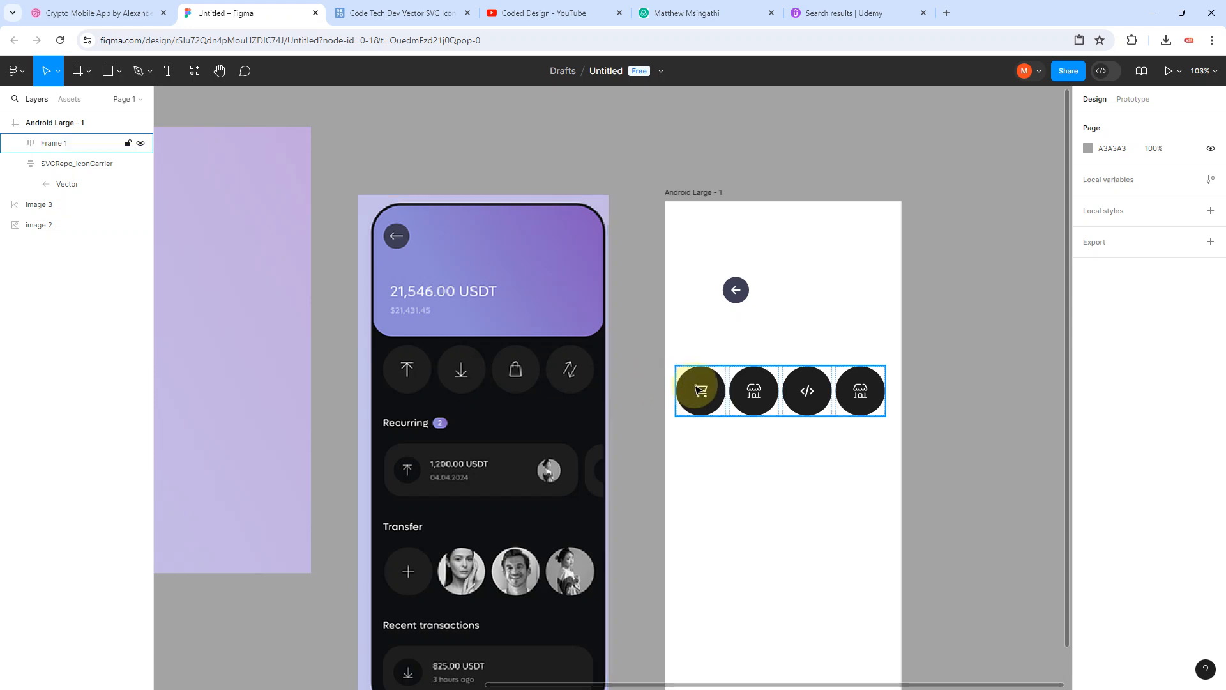
drag(699, 391, 702, 387)
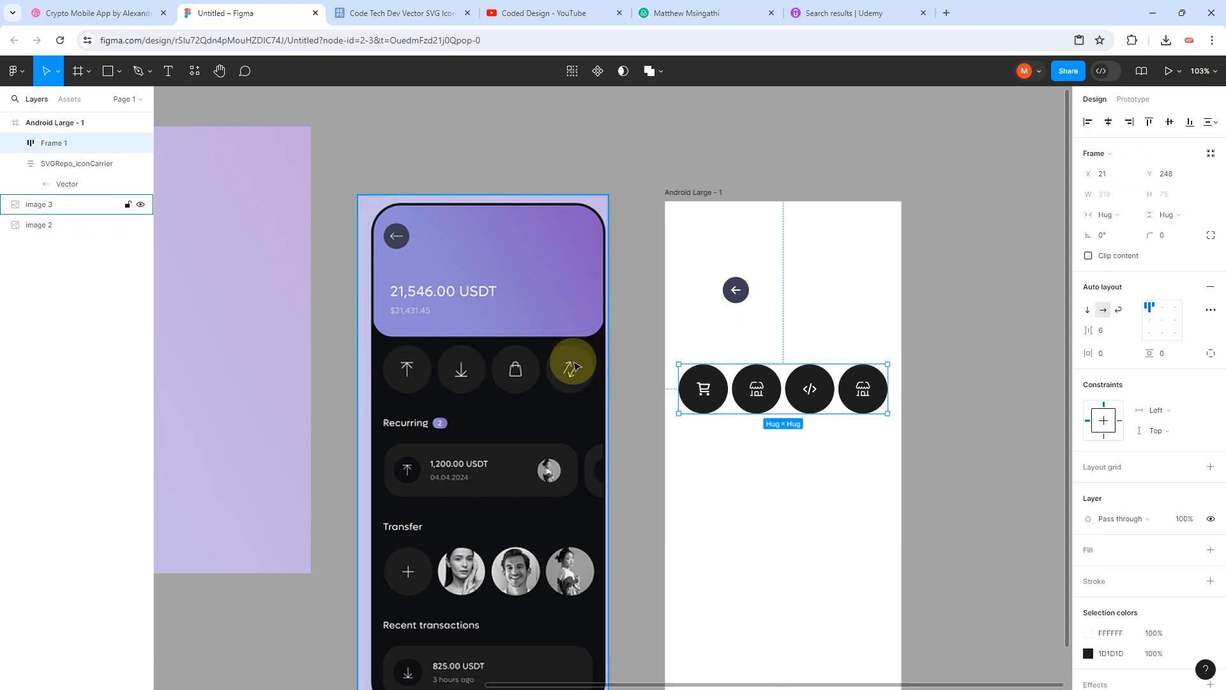
scroll(595, 380, up, 5)
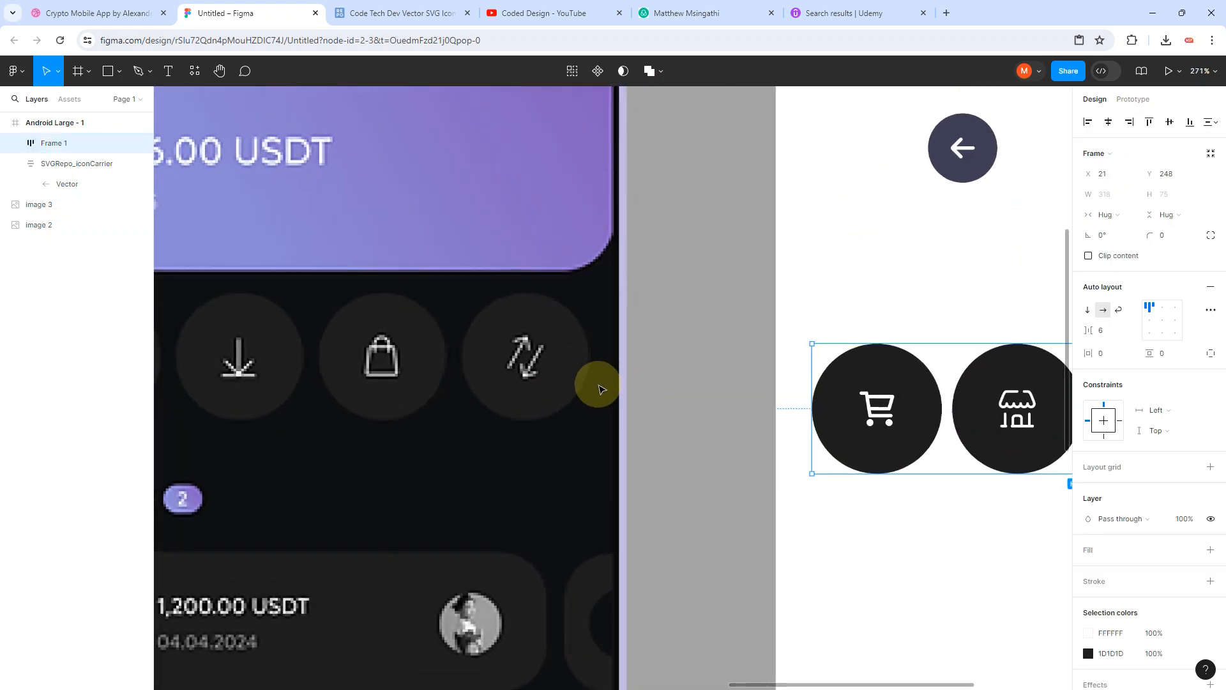
scroll(802, 393, down, 3)
scroll(802, 395, down, 3)
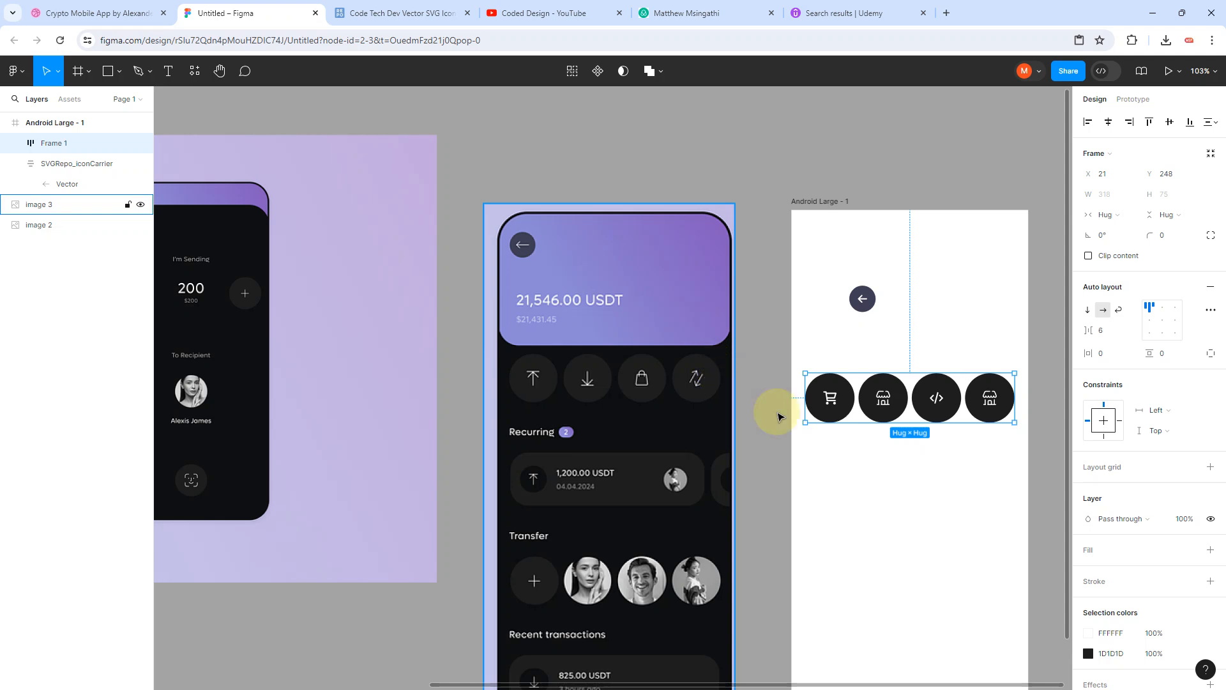
click(881, 489)
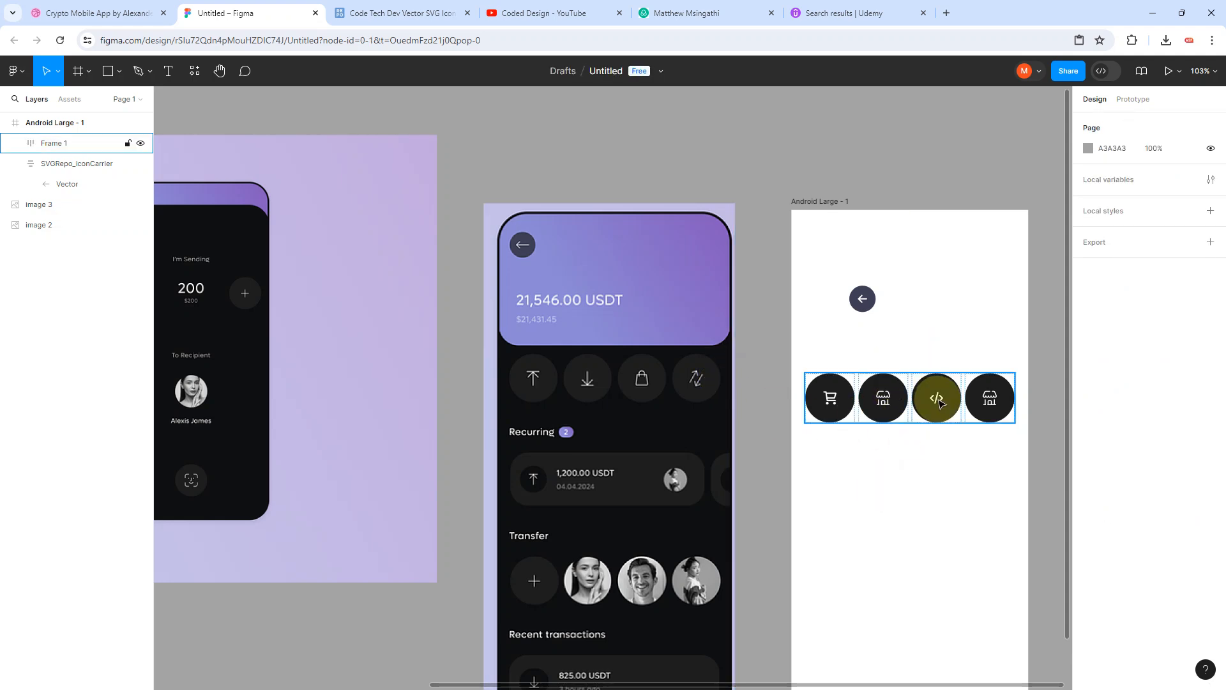
Step: Duplicate the back arrow button and place the copy below the button row at about X 56, Y 416
scroll(917, 471, down, 1)
ctrl+scroll(917, 469, down, 3)
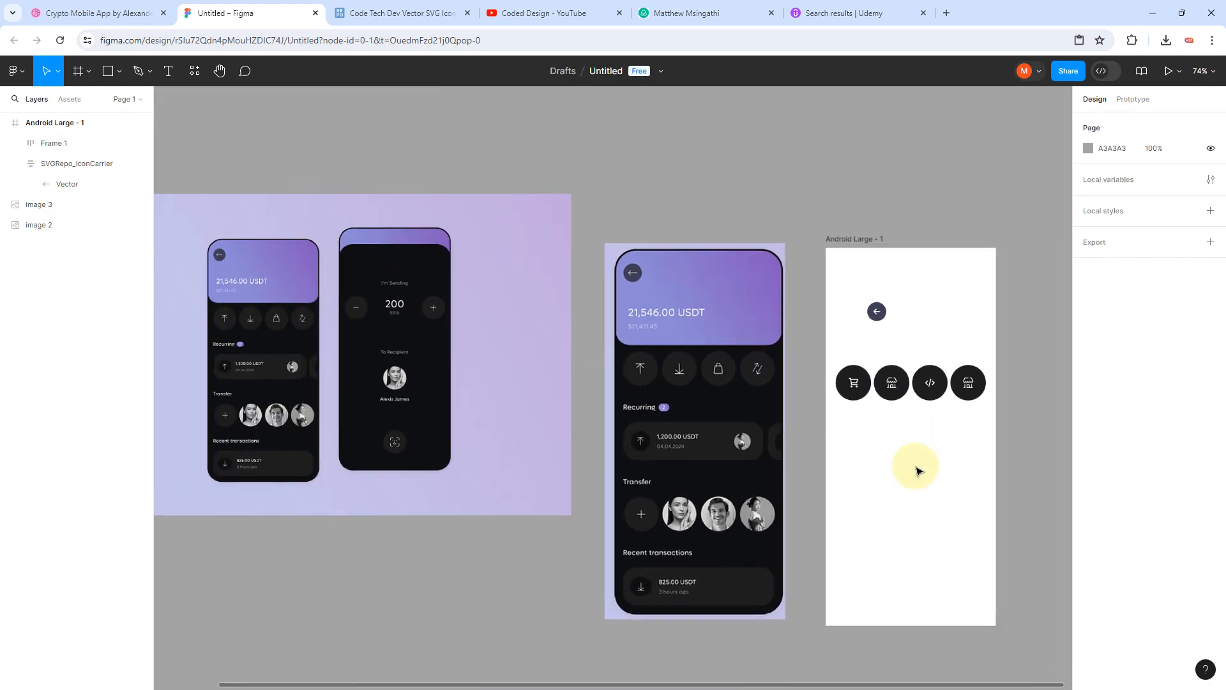
ctrl+scroll(890, 471, up, 5)
click(873, 210)
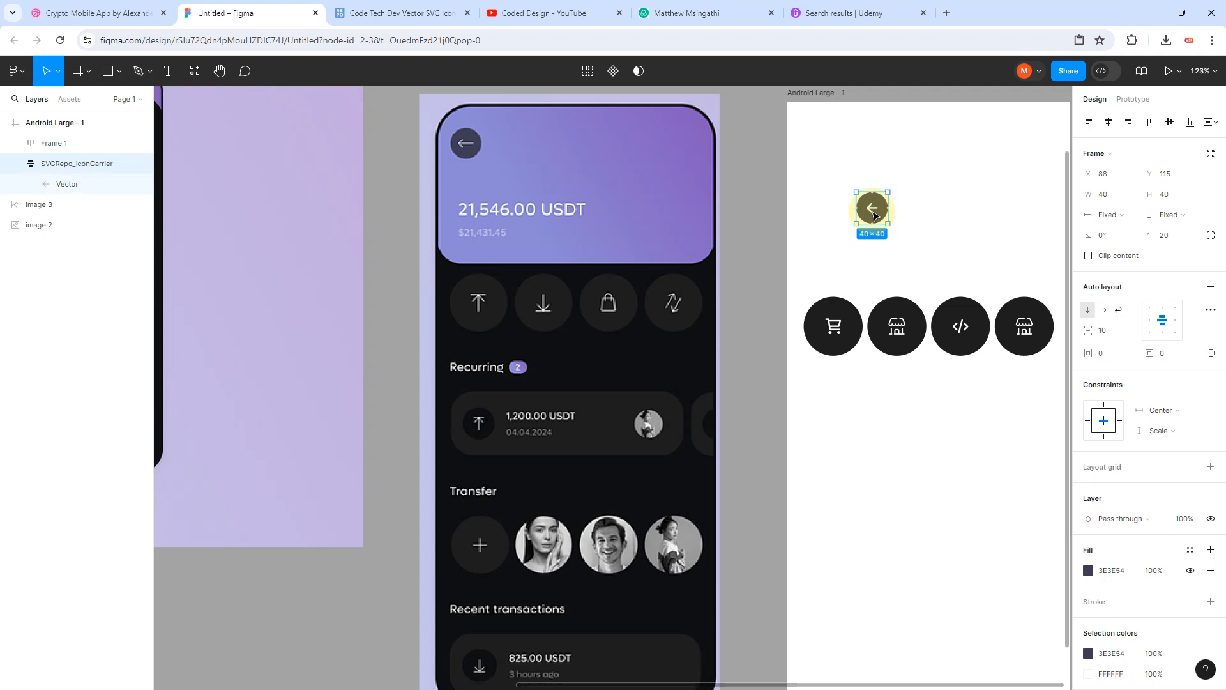
key(ctrl+d)
drag(874, 212, 848, 447)
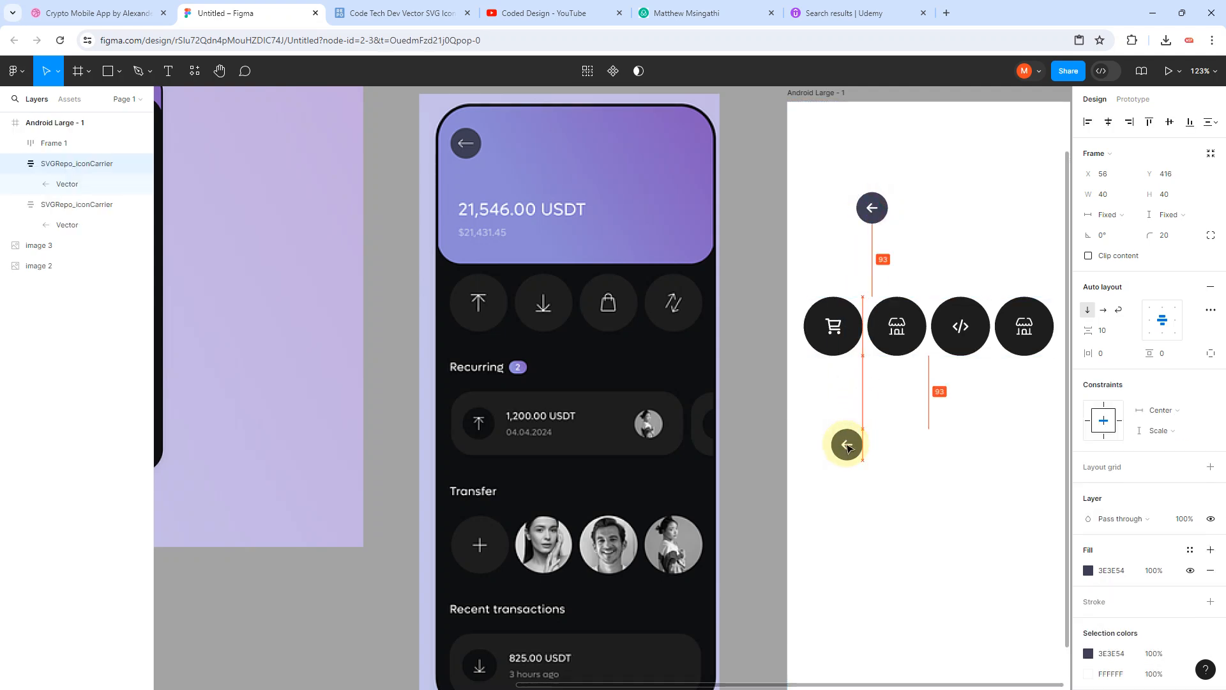
Step: Rotate the arrow button copy to -90° so its arrow points up
scroll(847, 442, down, 3)
scroll(848, 443, up, 5)
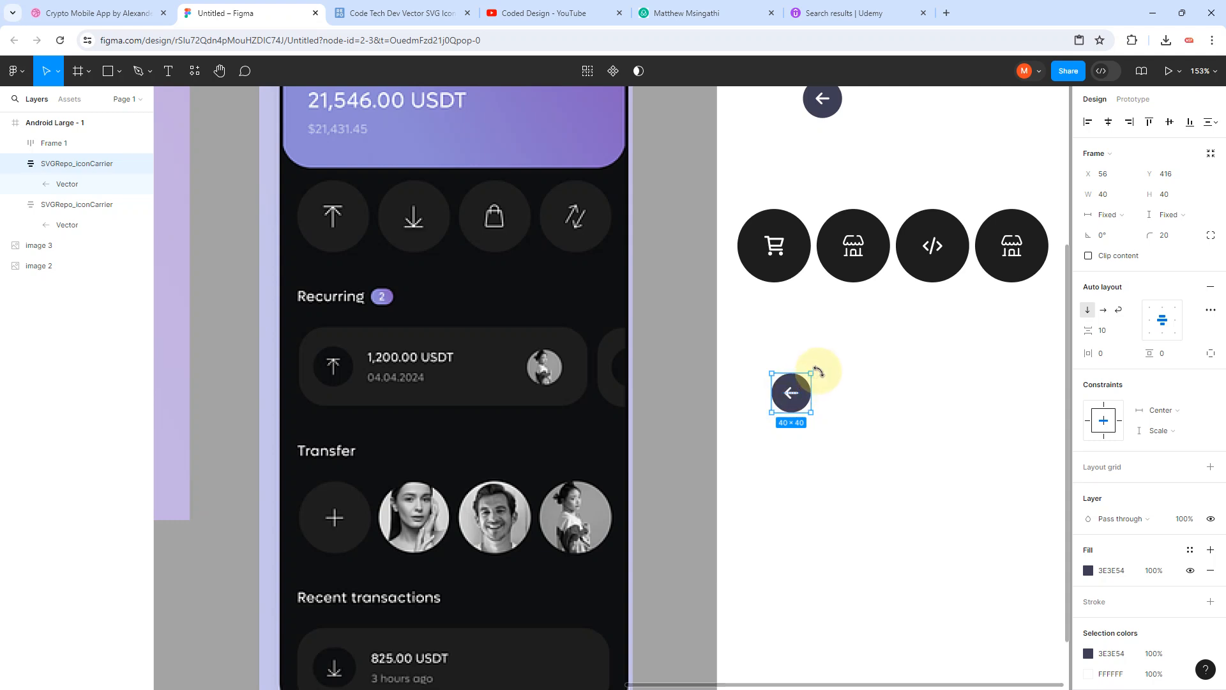
drag(818, 371, 824, 432)
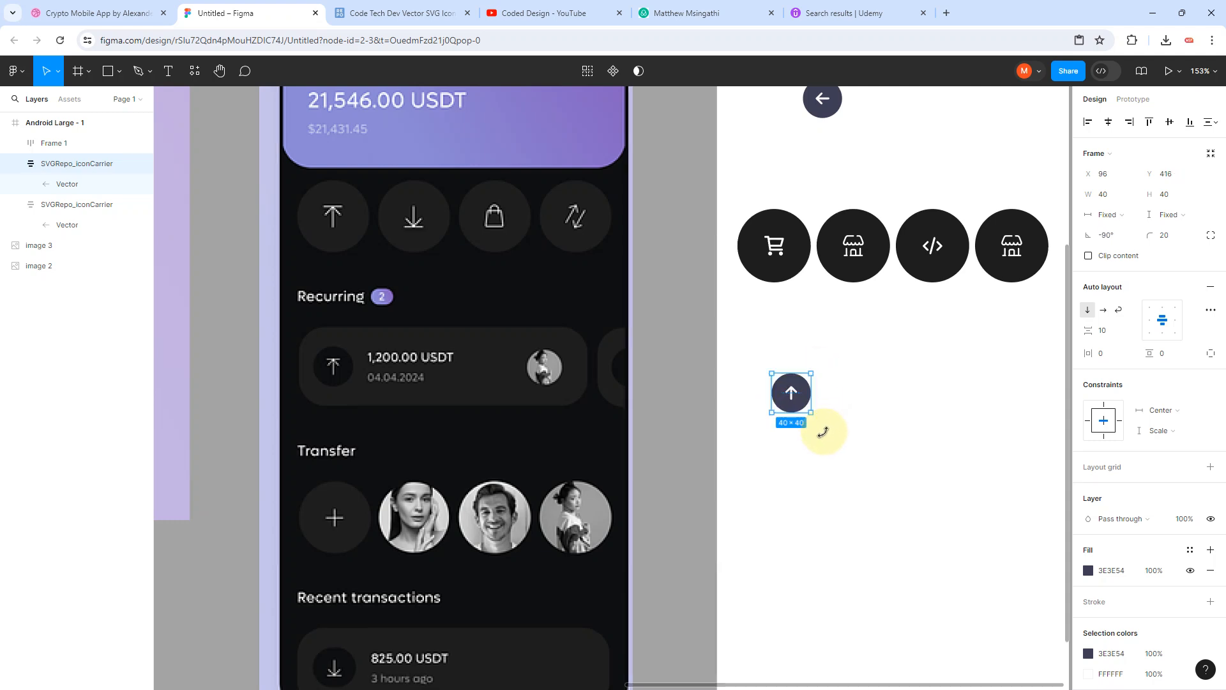
click(870, 423)
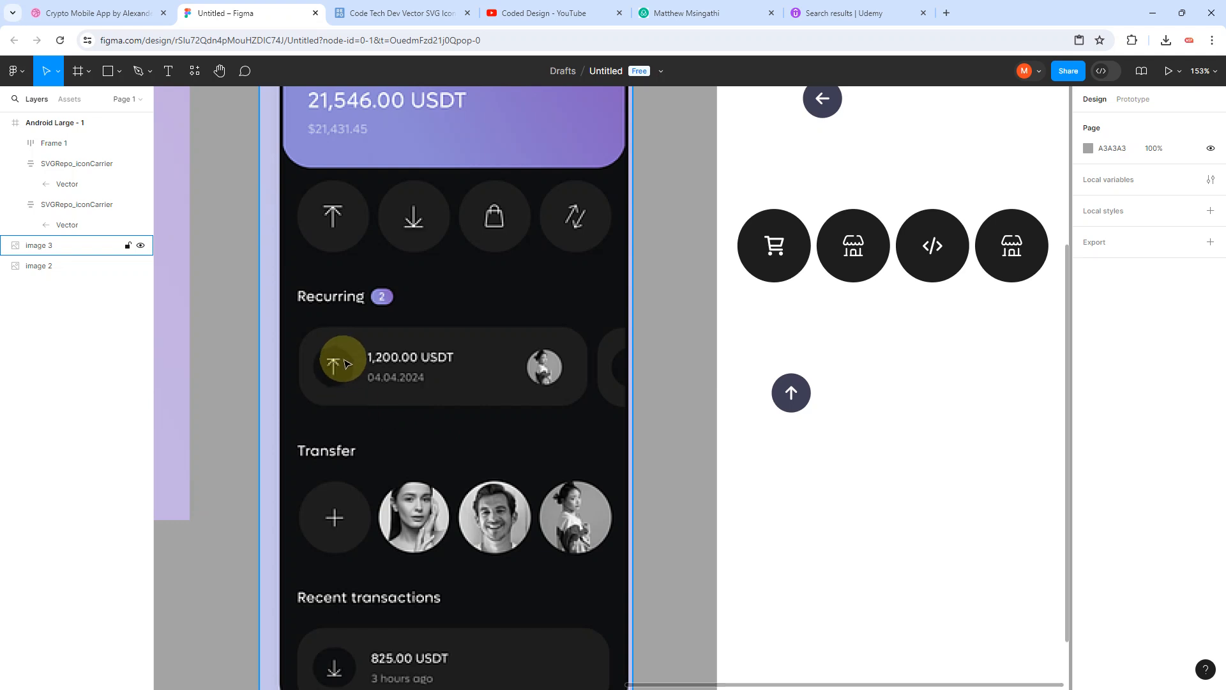
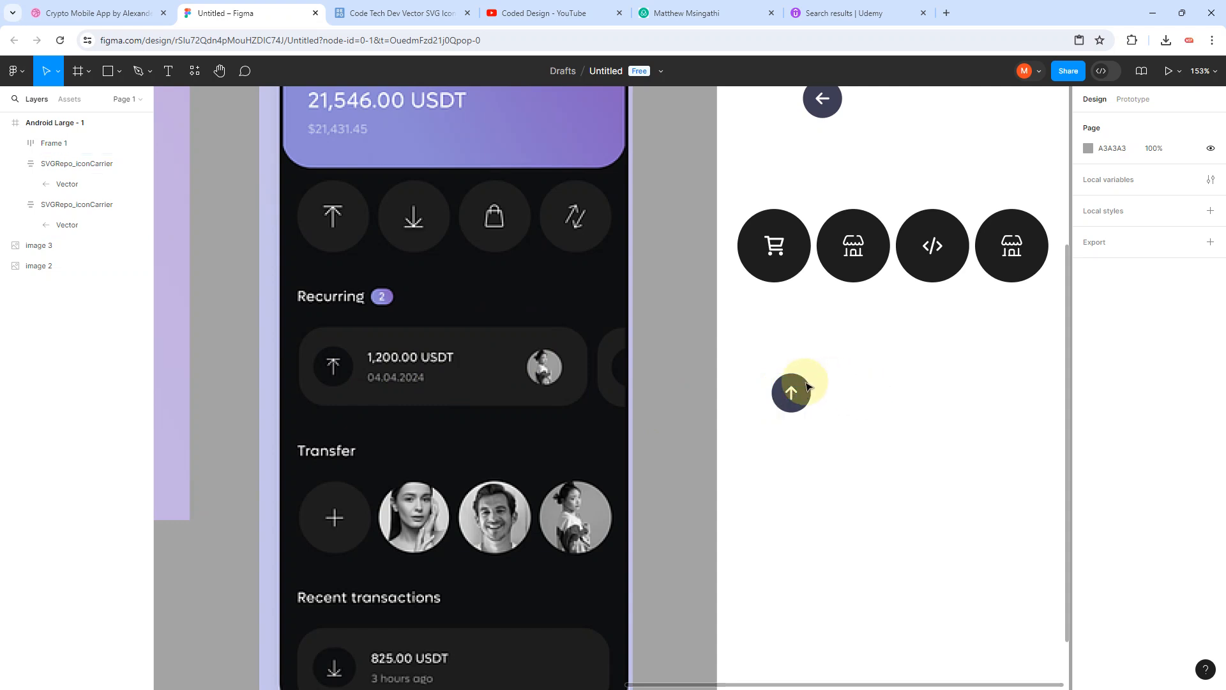
Step: Recolor the up-arrow button's fill to 0E0F10, sampled from the arrow circle in the reference's Recurring card
click(793, 394)
click(1088, 570)
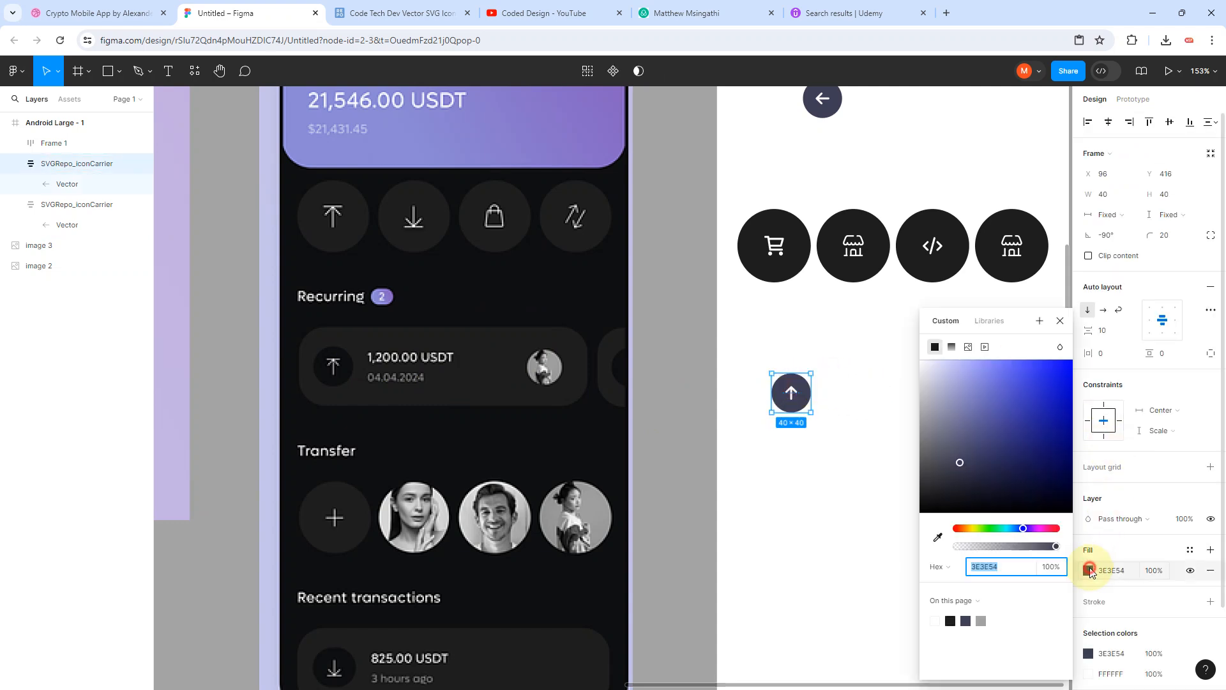
click(938, 537)
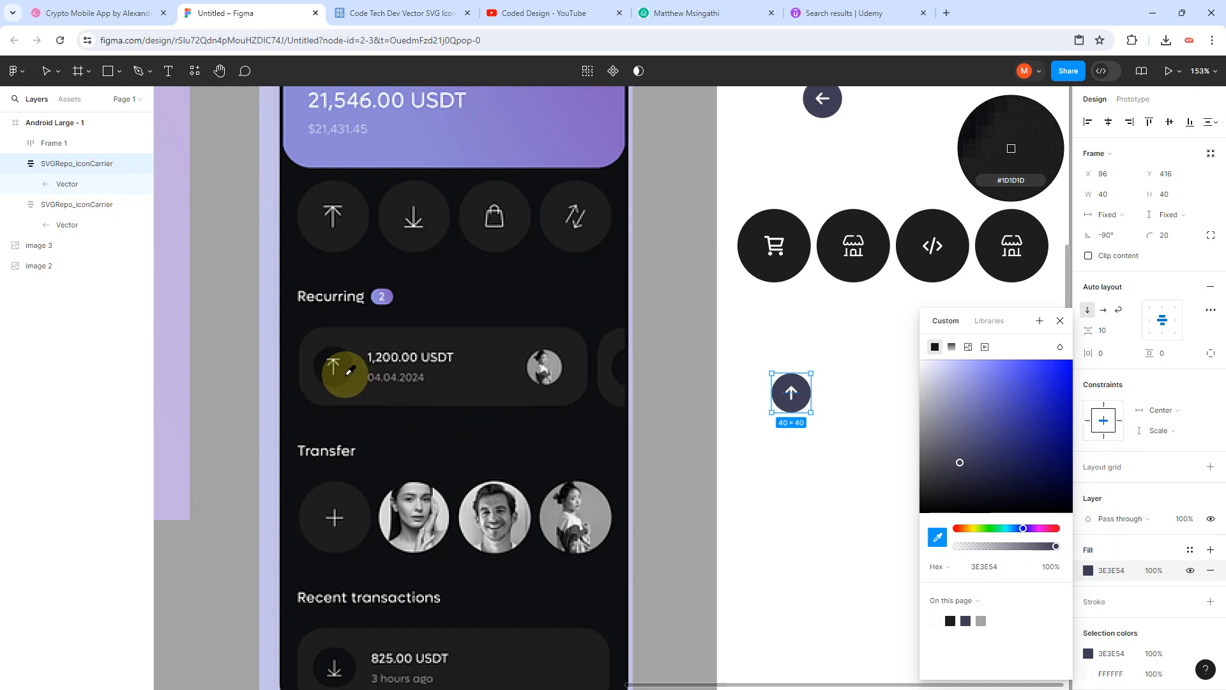
click(336, 371)
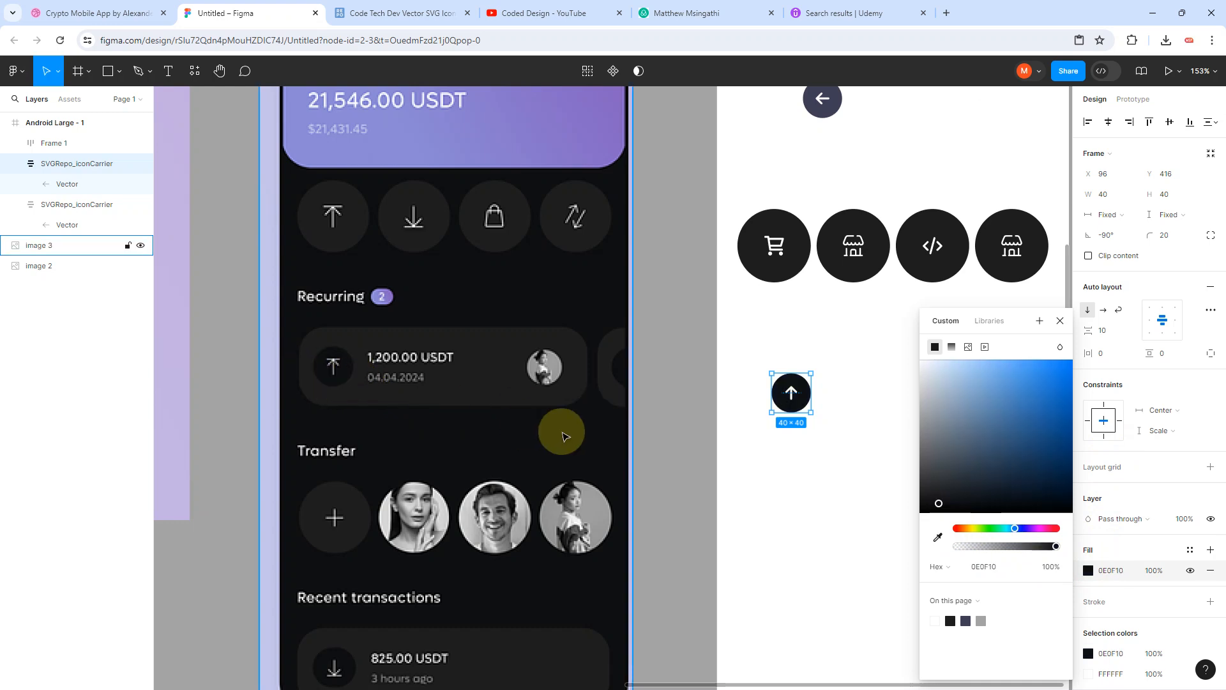
Step: Duplicate the cart button from the action row and place the copy below the up-arrow button at about X 50, Y 540
scroll(562, 429, down, 5)
scroll(665, 509, up, 3)
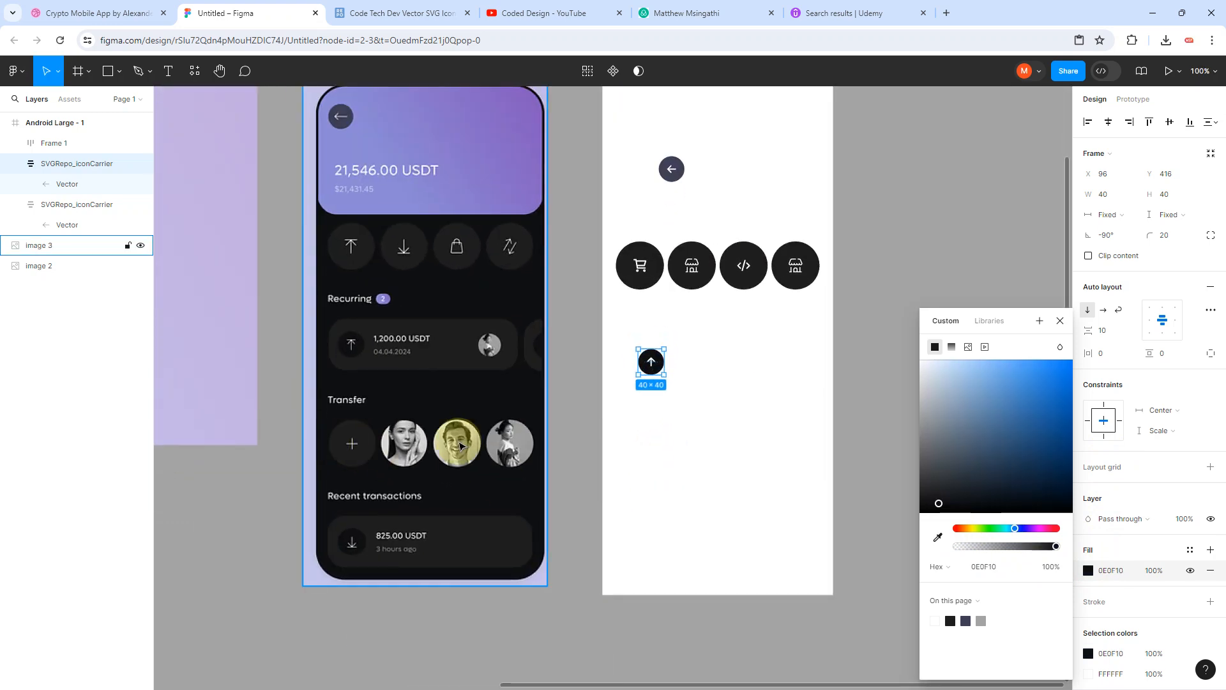
click(637, 430)
click(637, 281)
click(637, 282)
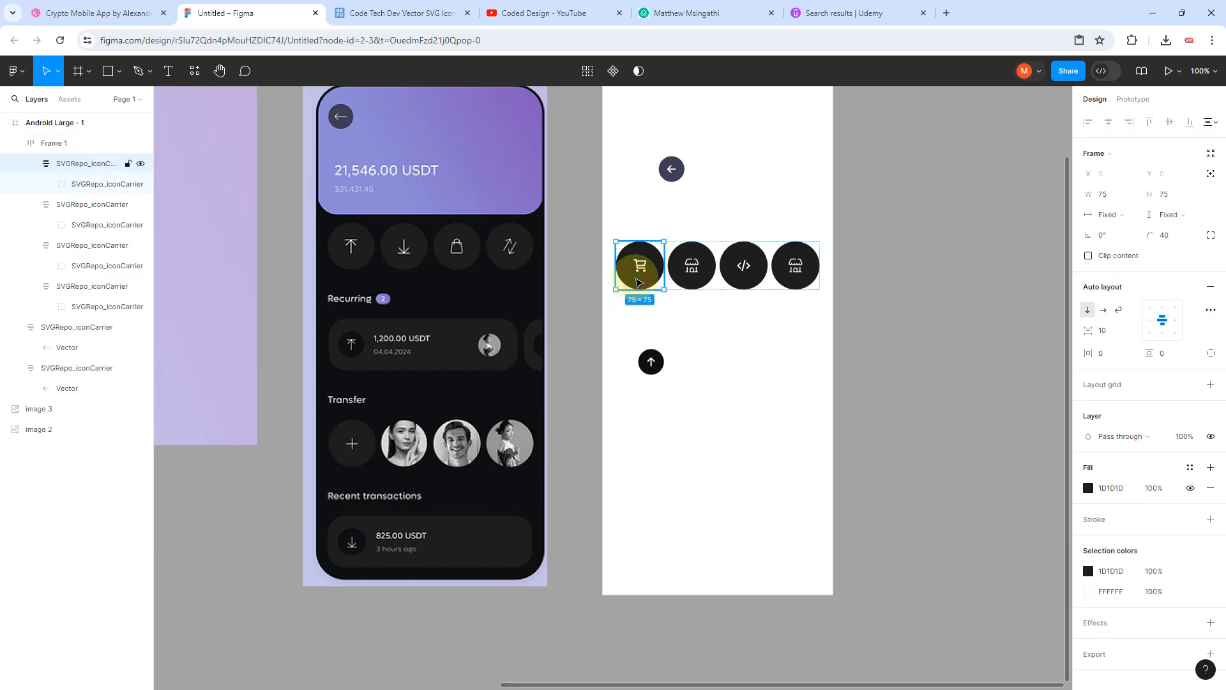
key(ctrl+d)
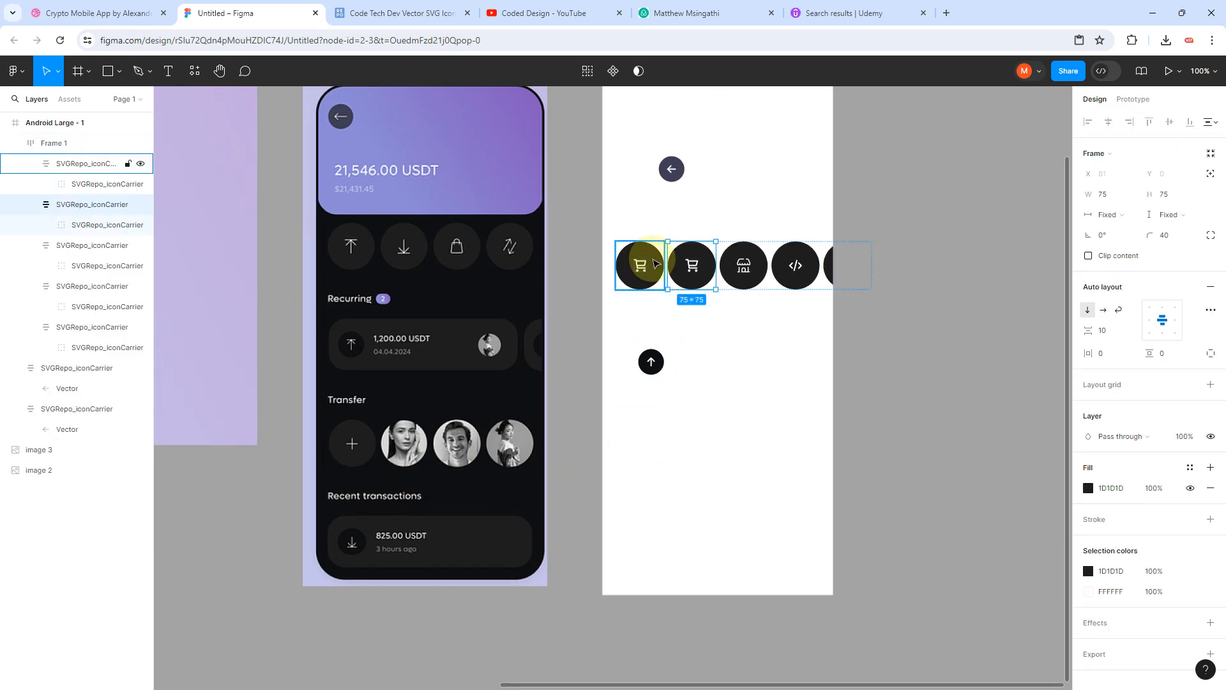
drag(652, 262, 670, 456)
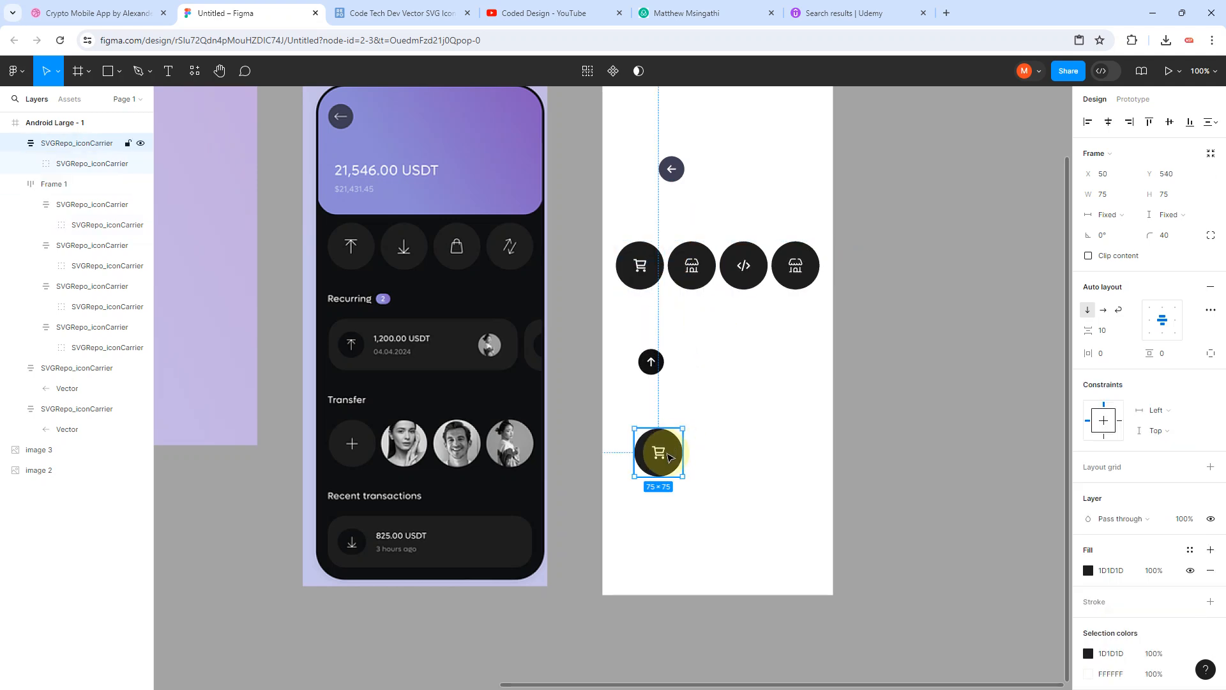
Step: Draw a vertical line about 21.5 long beside the cart button copy with the Pen tool and set its stroke weight to 2
scroll(659, 458, up, 5)
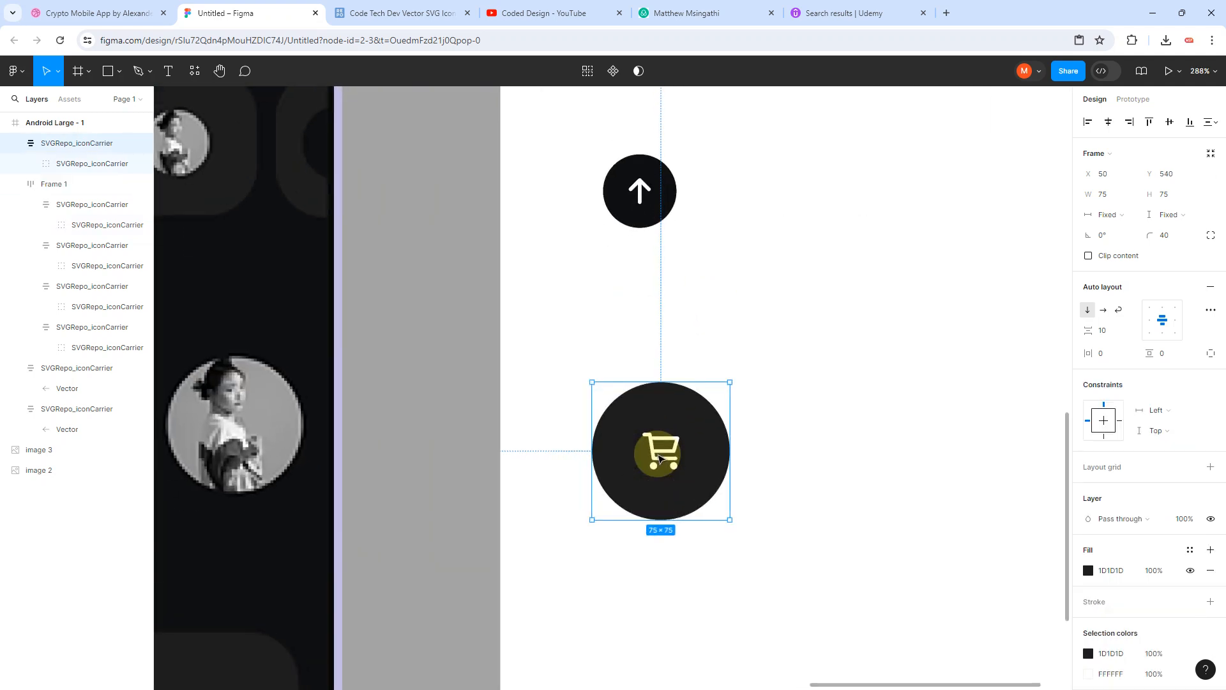
click(138, 70)
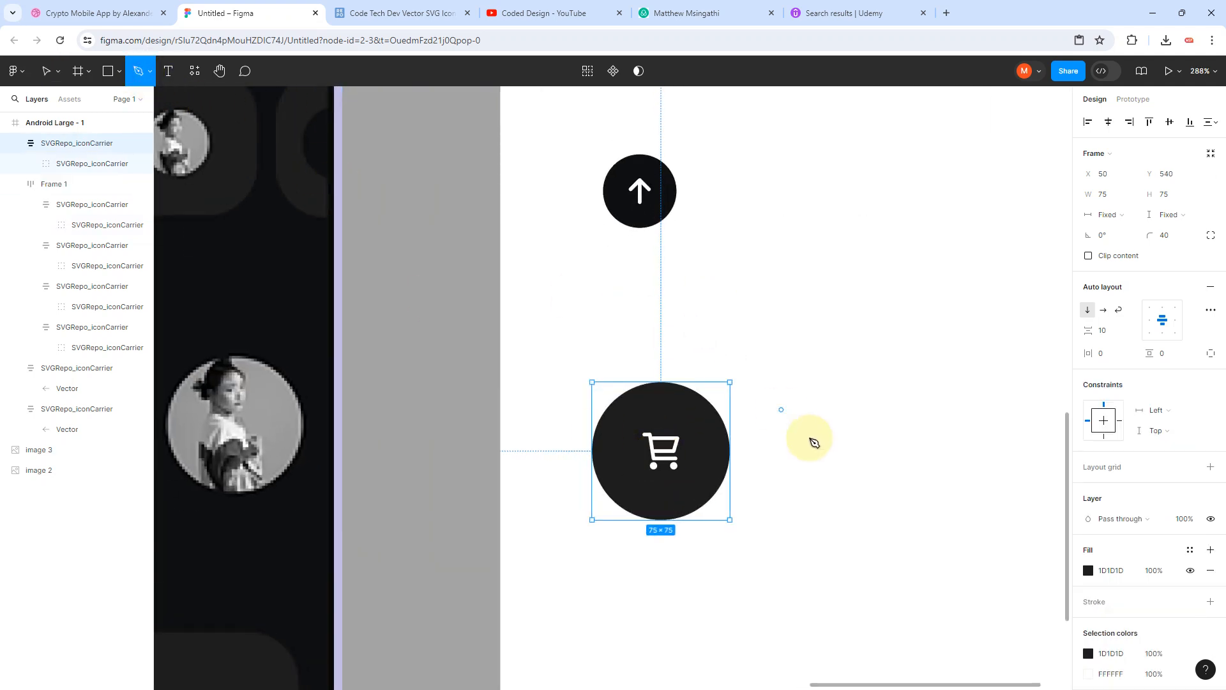
scroll(811, 474, up, 4)
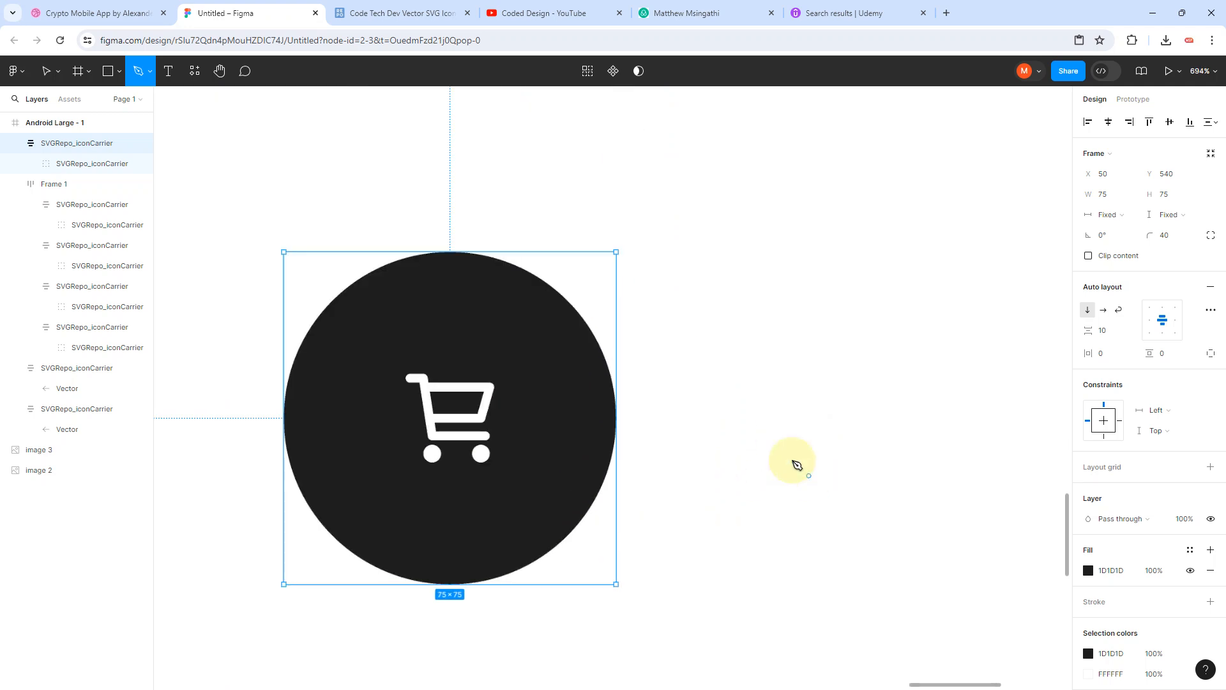
click(777, 315)
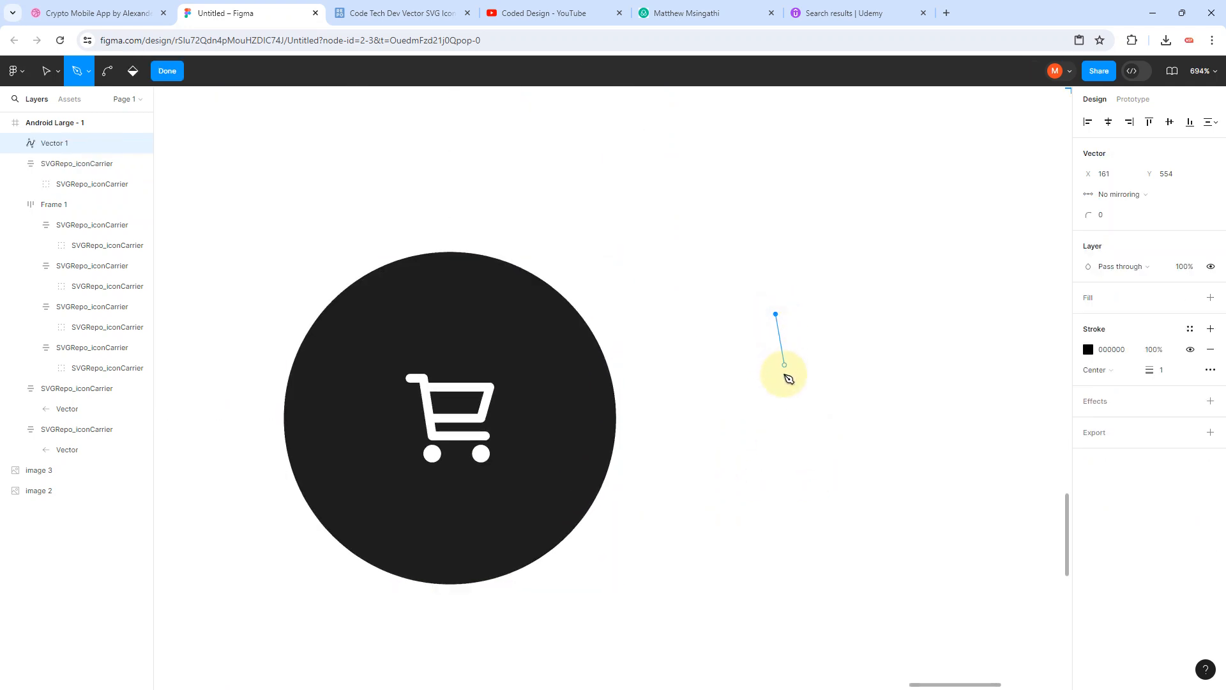
click(785, 407)
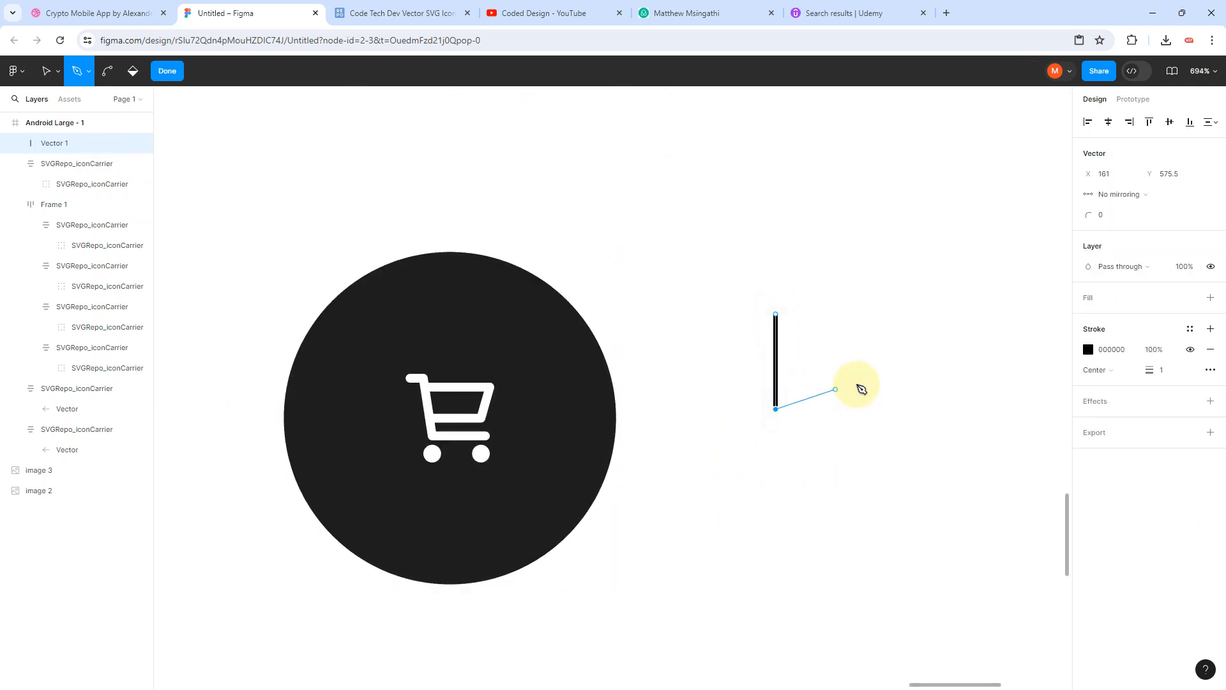
key(Escape)
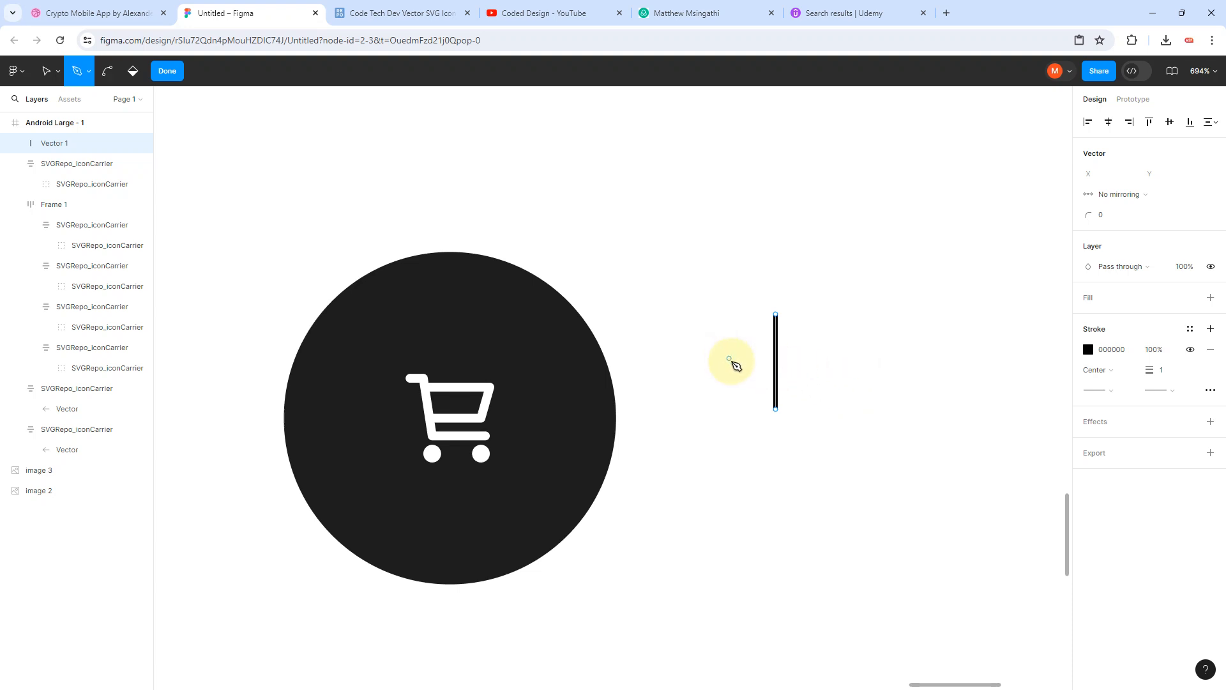
click(44, 69)
key(Escape)
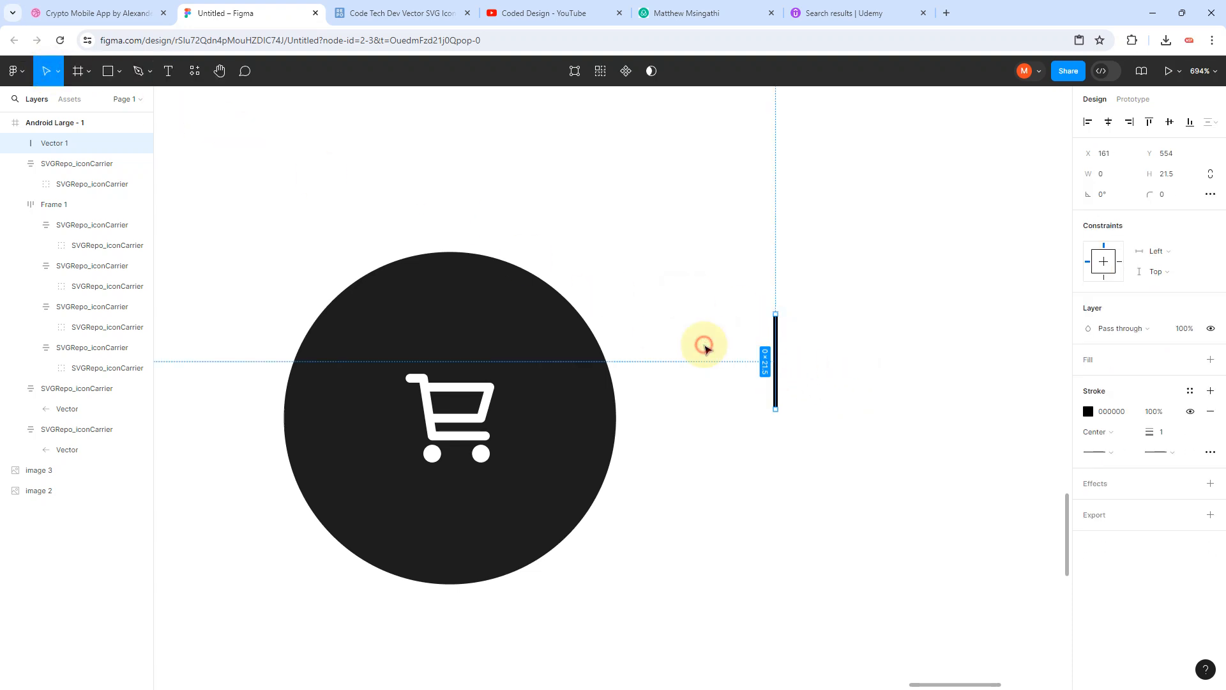
drag(1149, 431, 1157, 432)
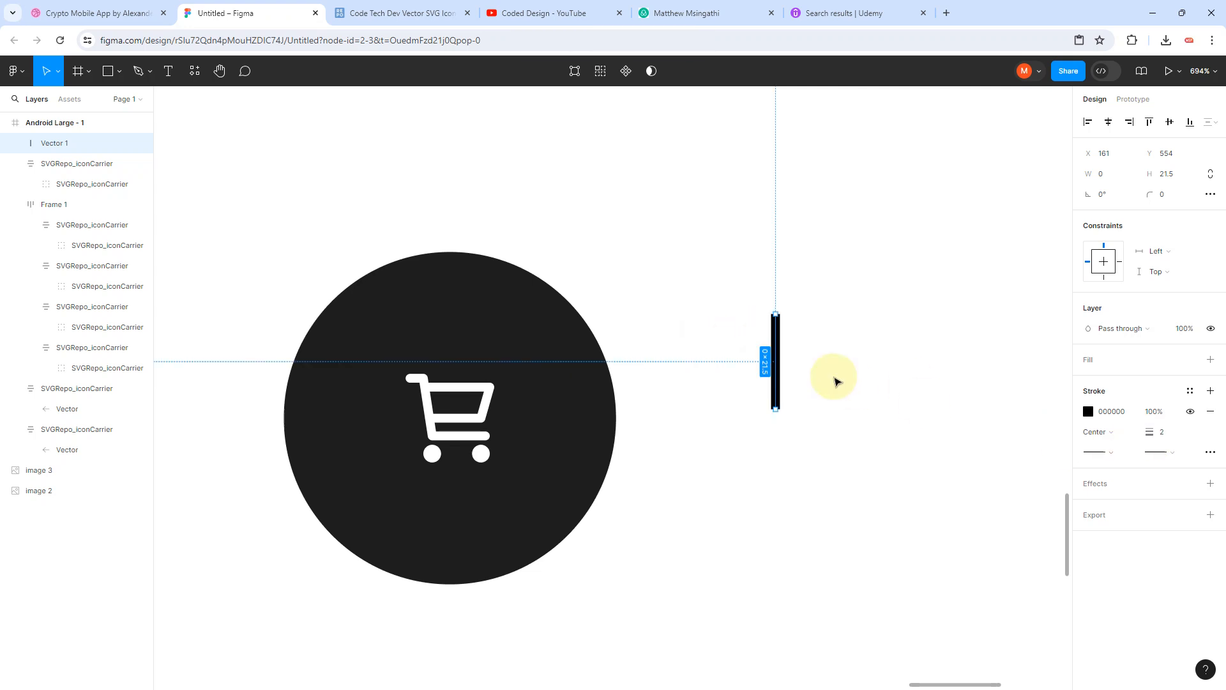
Step: Duplicate the vertical line, rotate the copy to 90° and center both lines horizontally on each other to form a plus
key(ctrl+d)
drag(775, 328, 751, 370)
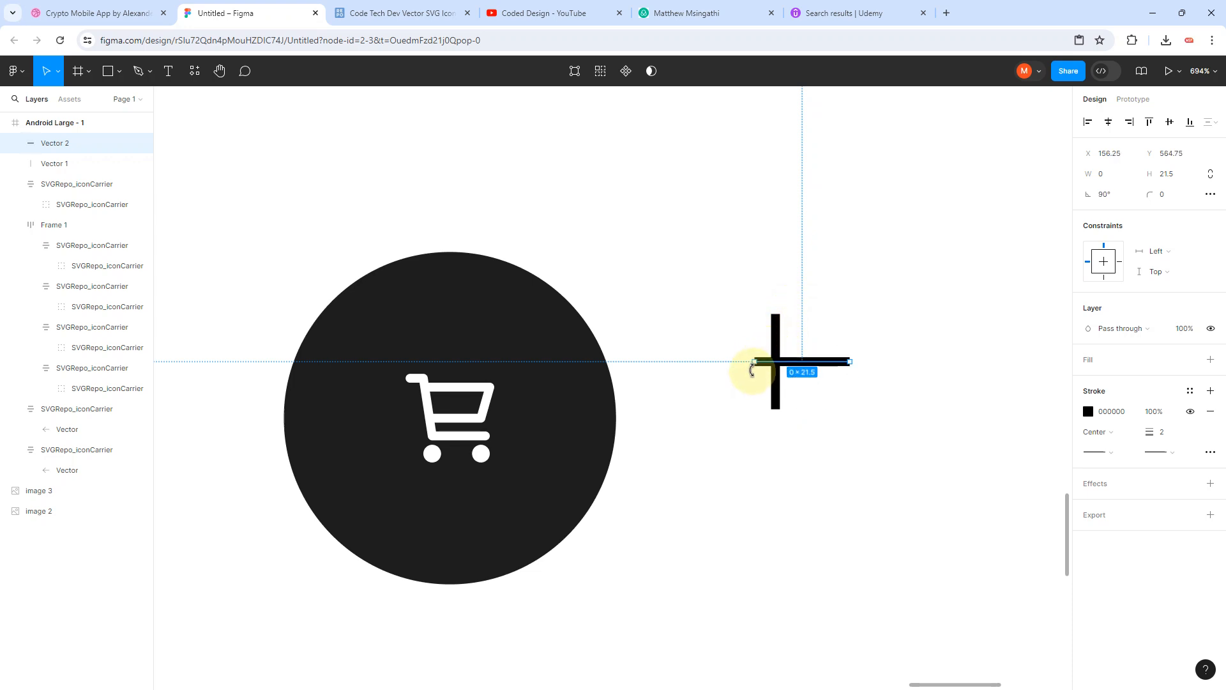
drag(712, 289, 926, 439)
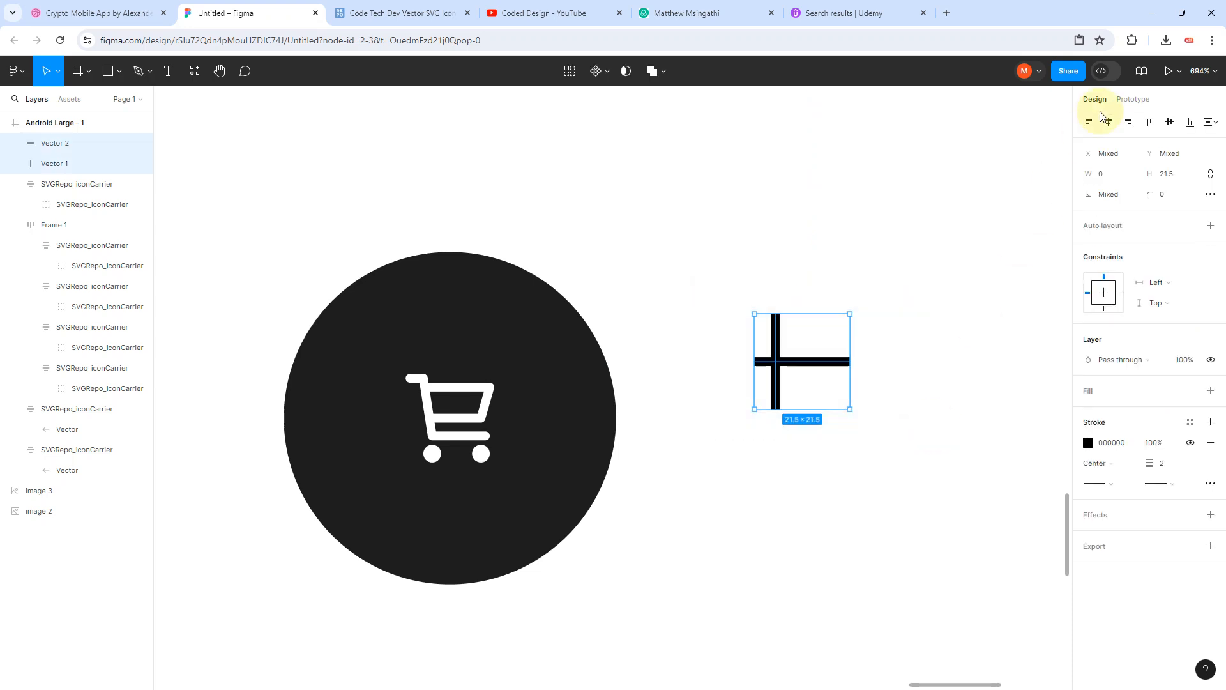
click(1108, 121)
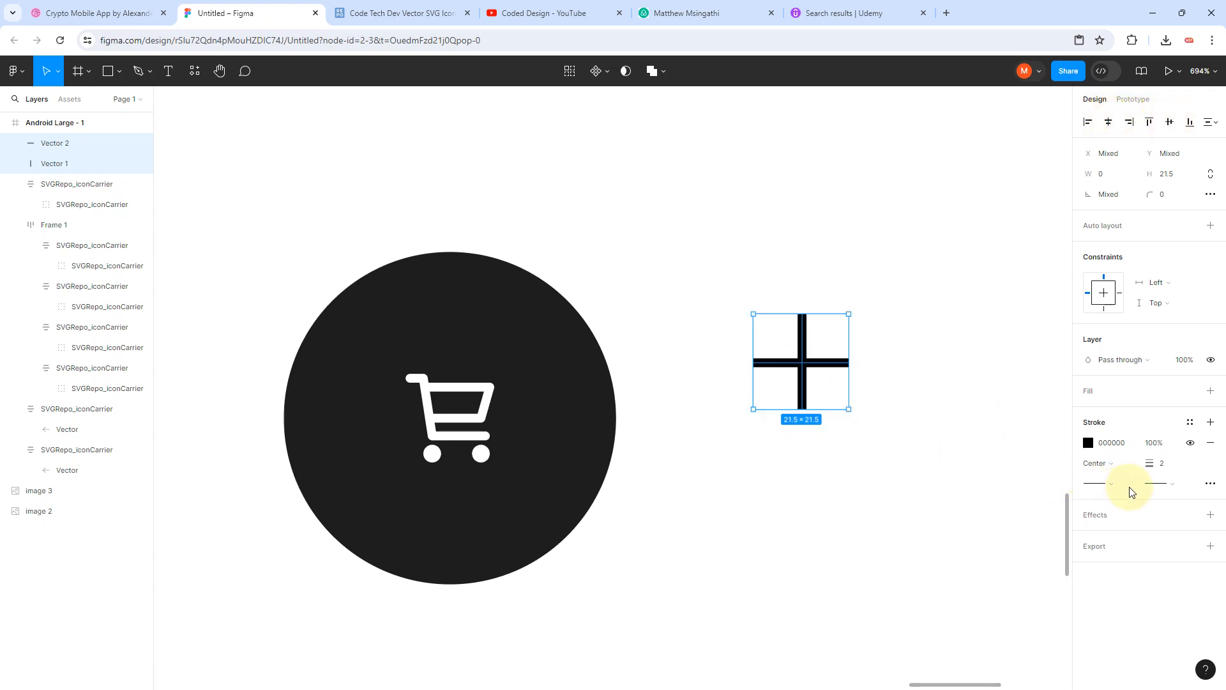
Step: Give both lines of the plus Round caps at their start and end points
click(1112, 485)
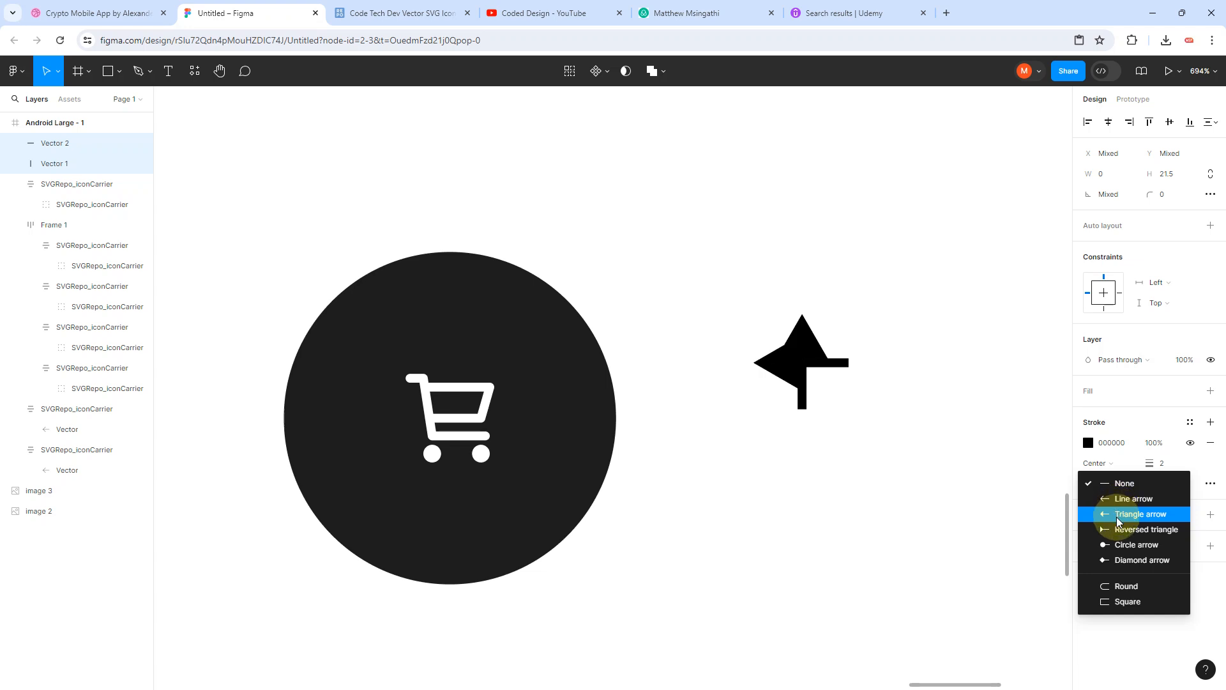
click(1118, 588)
click(922, 356)
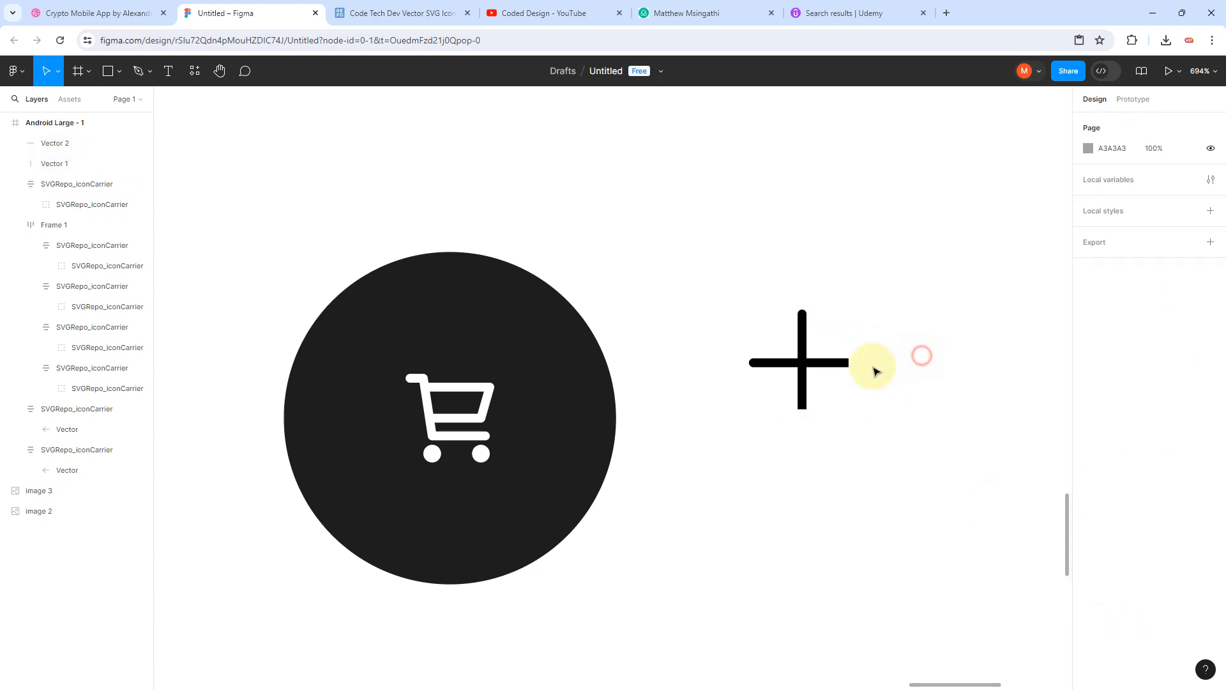
drag(708, 285, 951, 472)
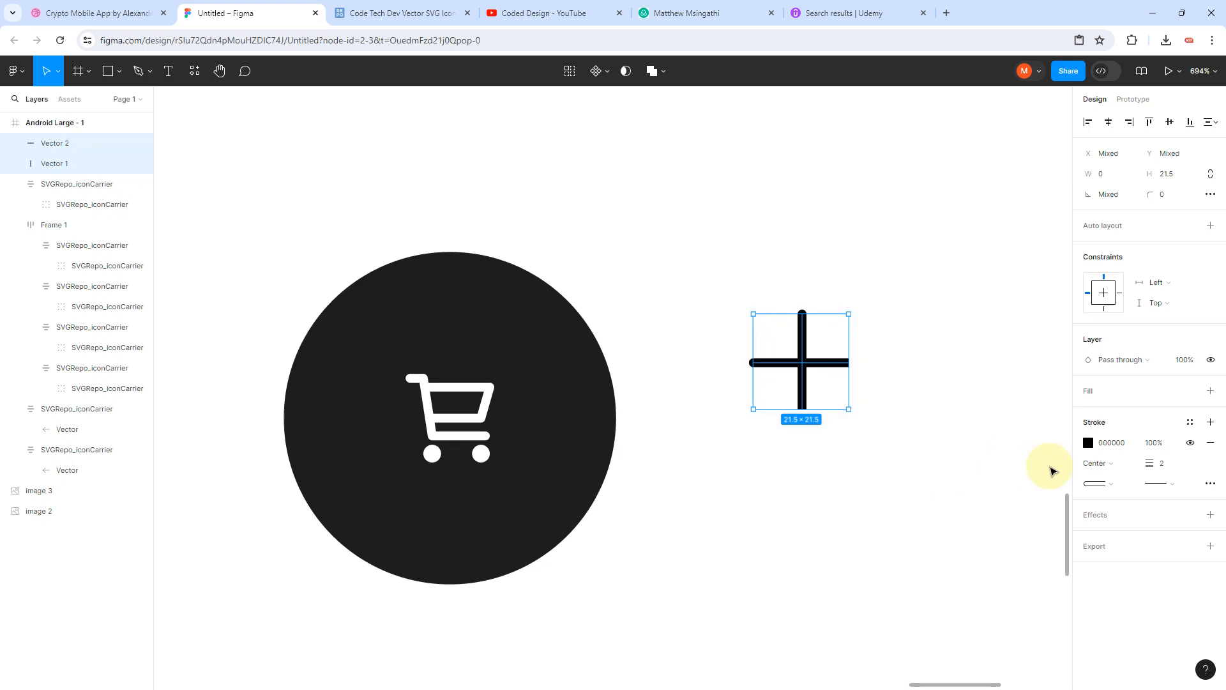
click(1175, 483)
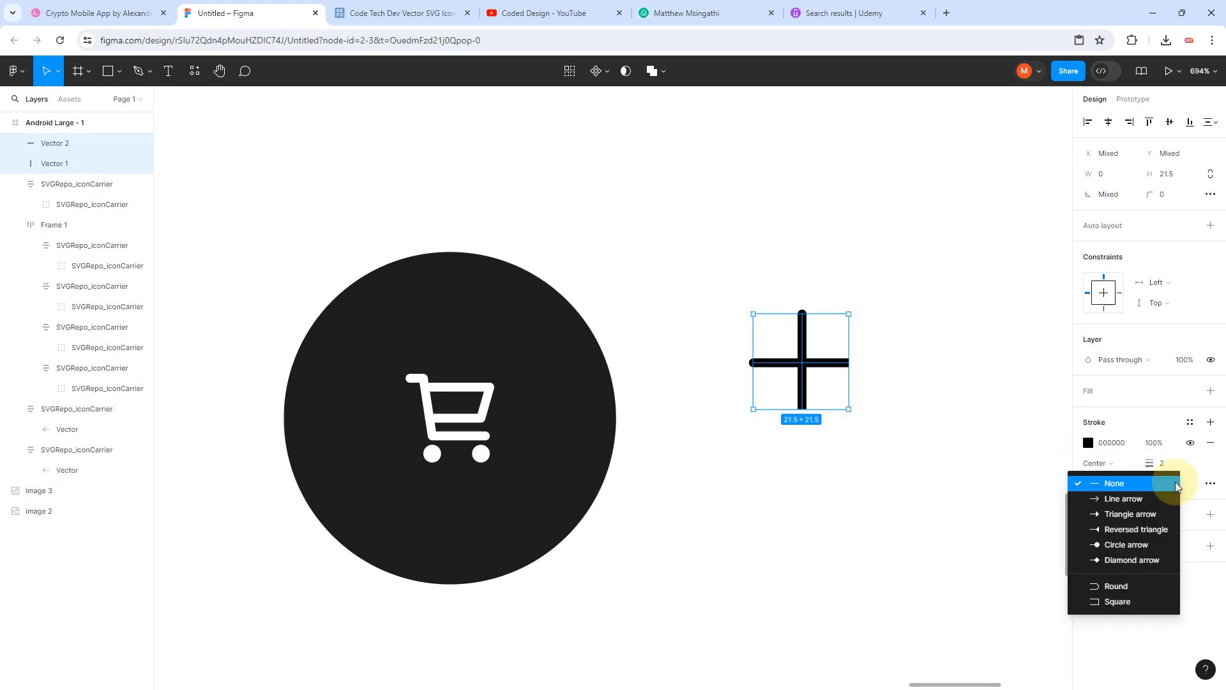
click(1111, 586)
click(862, 456)
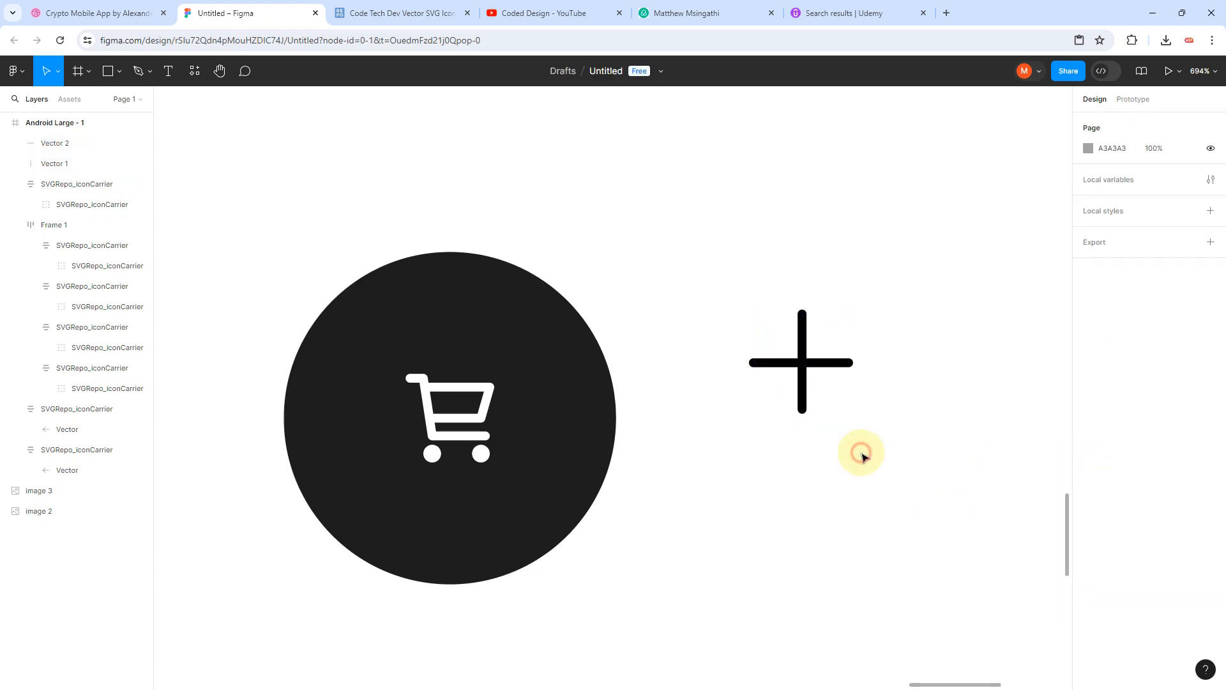
Step: Change the stroke color of both plus lines to white, FFFFFF
drag(701, 288, 980, 454)
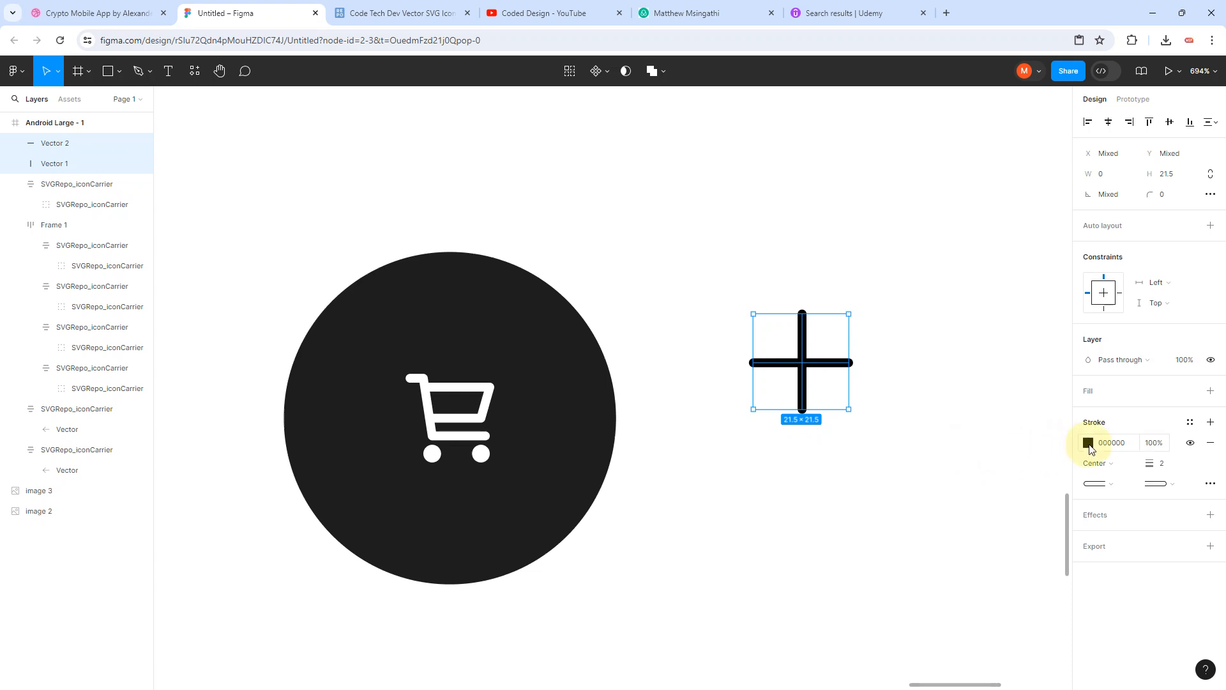
click(1088, 443)
click(922, 365)
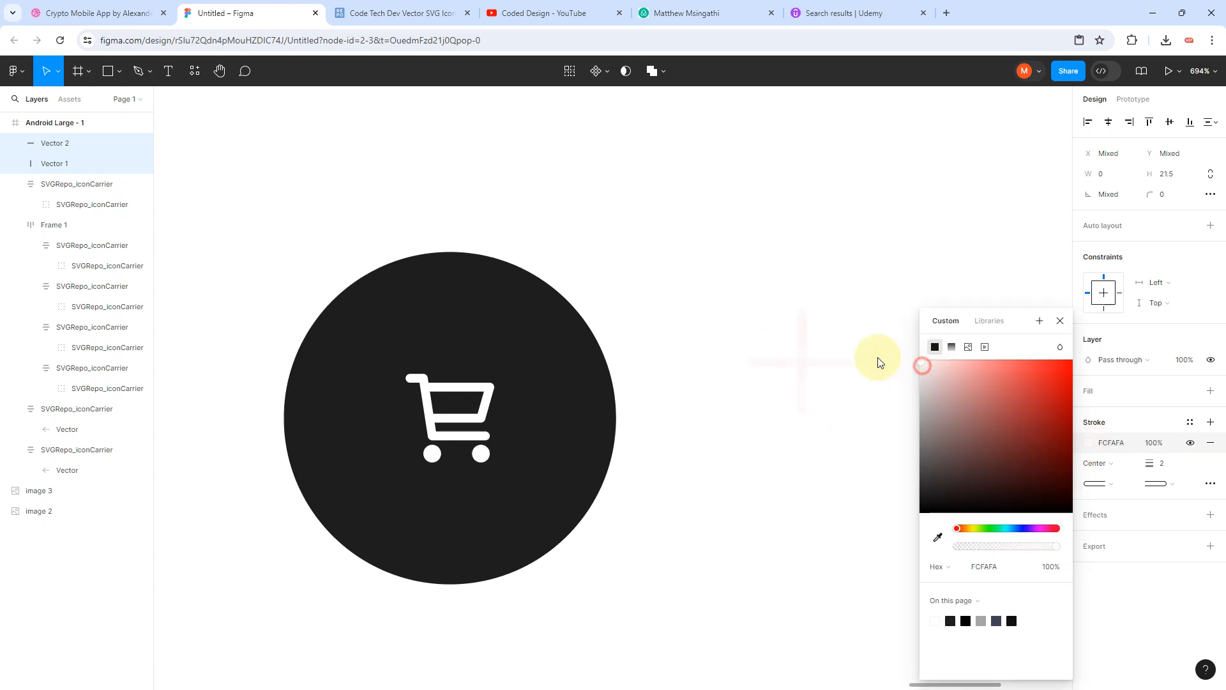
click(755, 279)
Step: Group the two plus lines, move the group into the lower dark circle and delete the cart icon there
drag(713, 276, 931, 443)
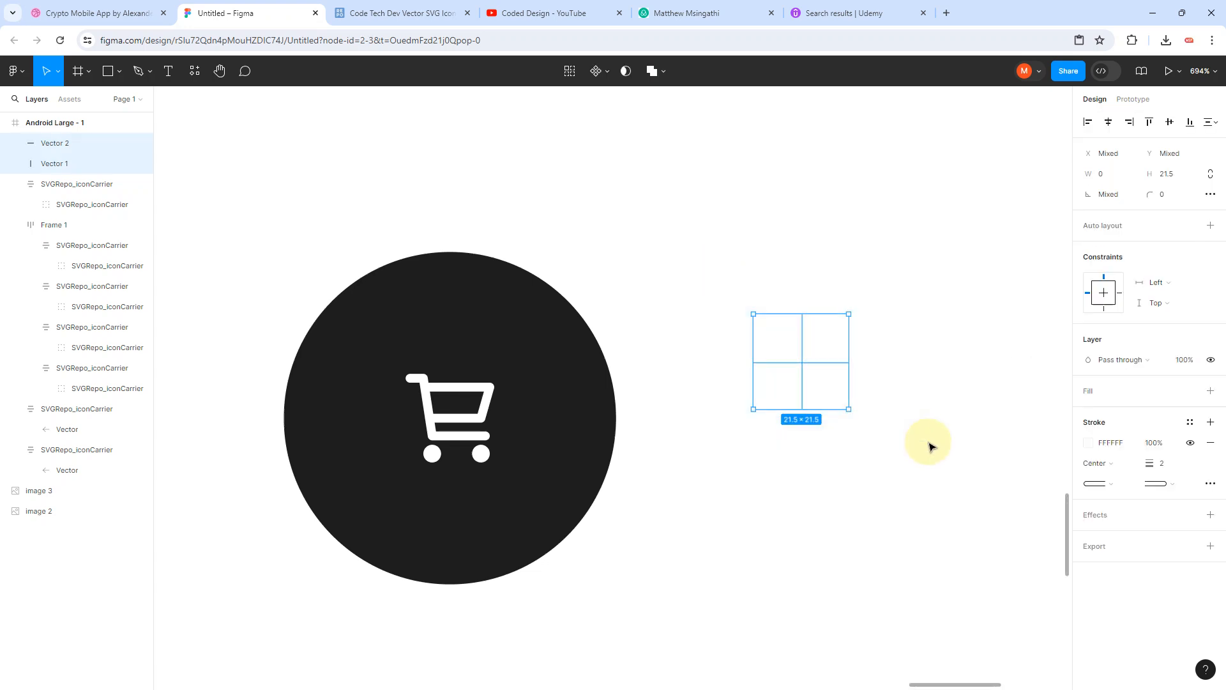
key(ctrl+g)
drag(803, 396, 479, 403)
click(479, 402)
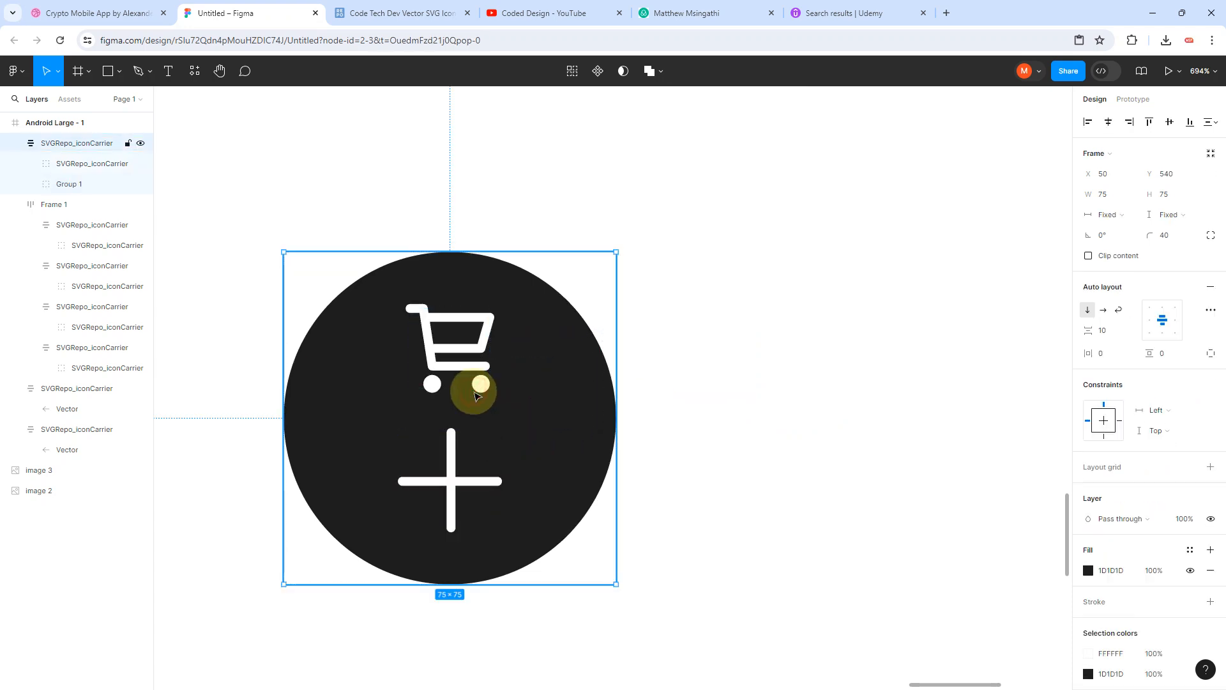
double_click(458, 354)
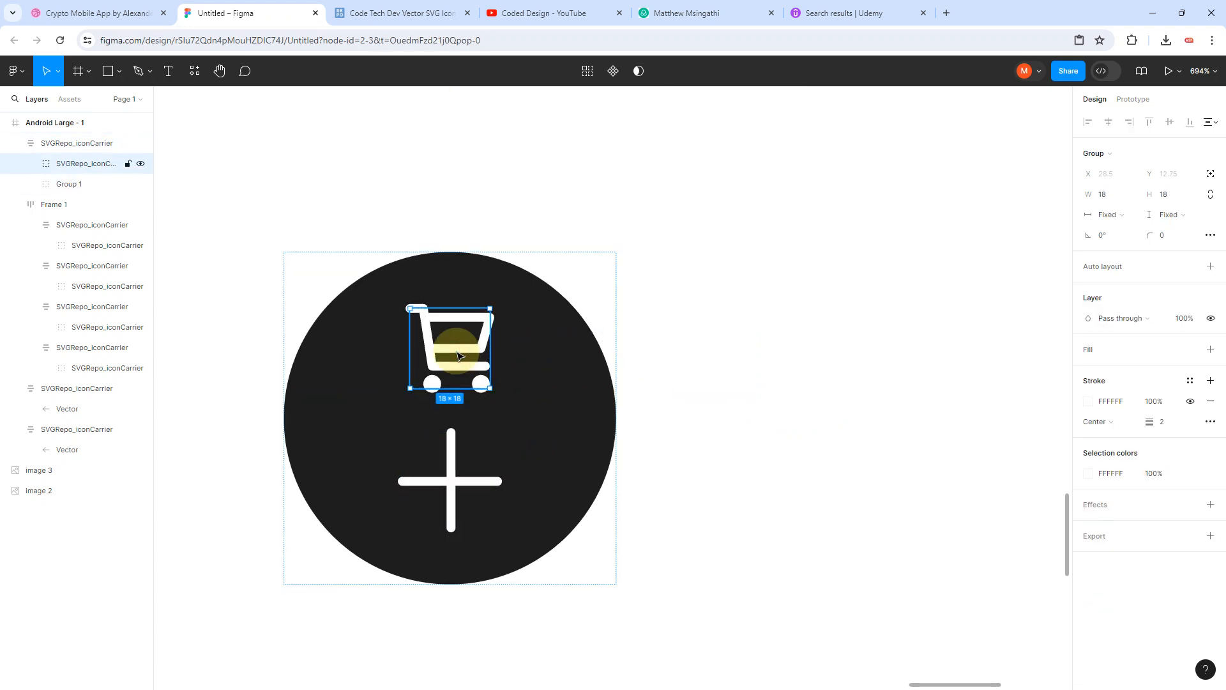
key(Delete)
Step: Duplicate the plus button, place the copy at about X 164, Y 487 and delete its plus icon to leave a blank circle
scroll(453, 352, down, 10)
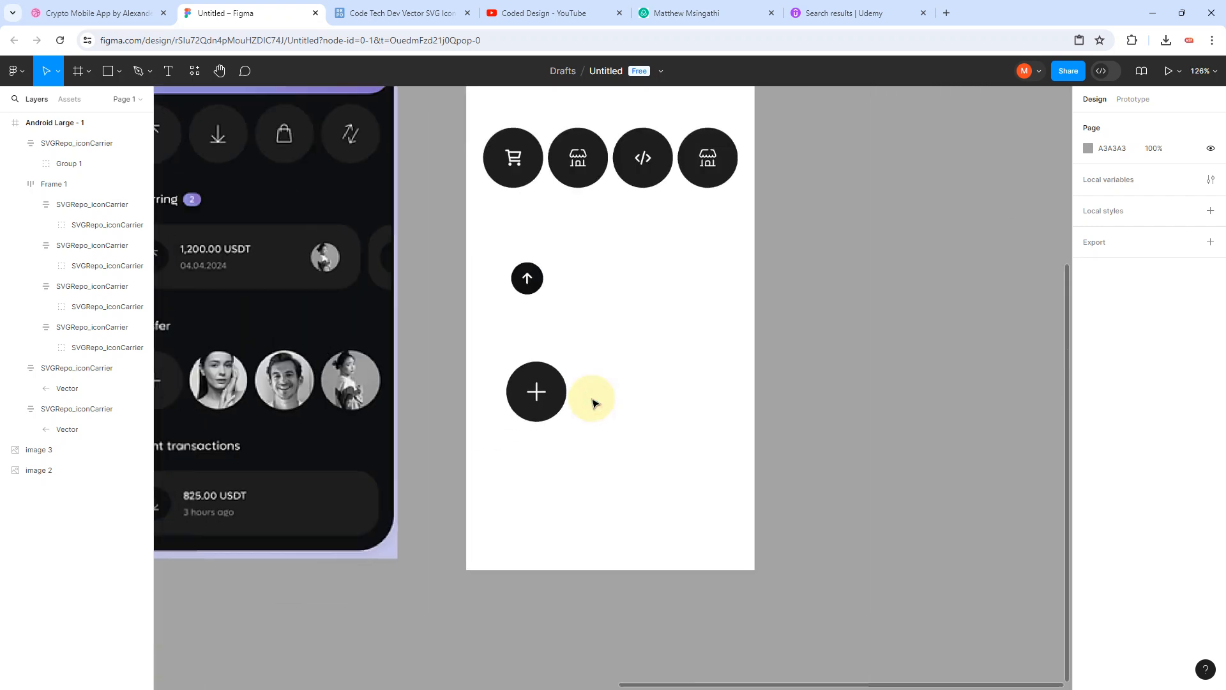
scroll(592, 400, down, 1)
scroll(510, 428, left, 1)
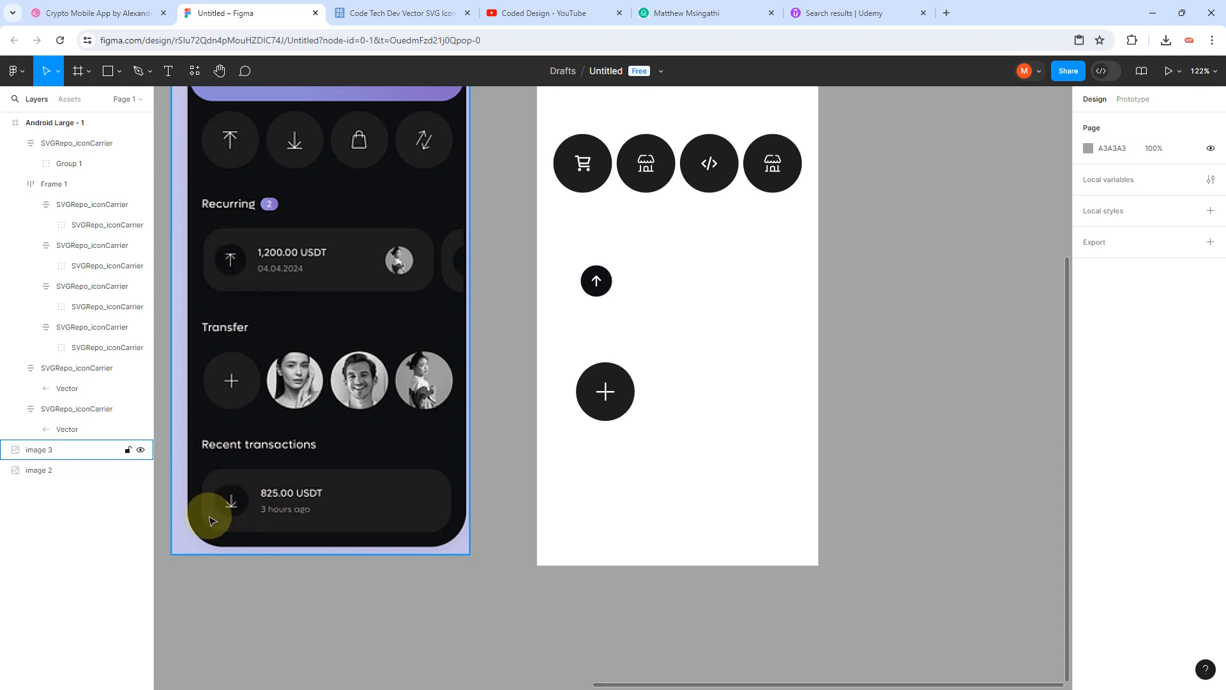
click(594, 286)
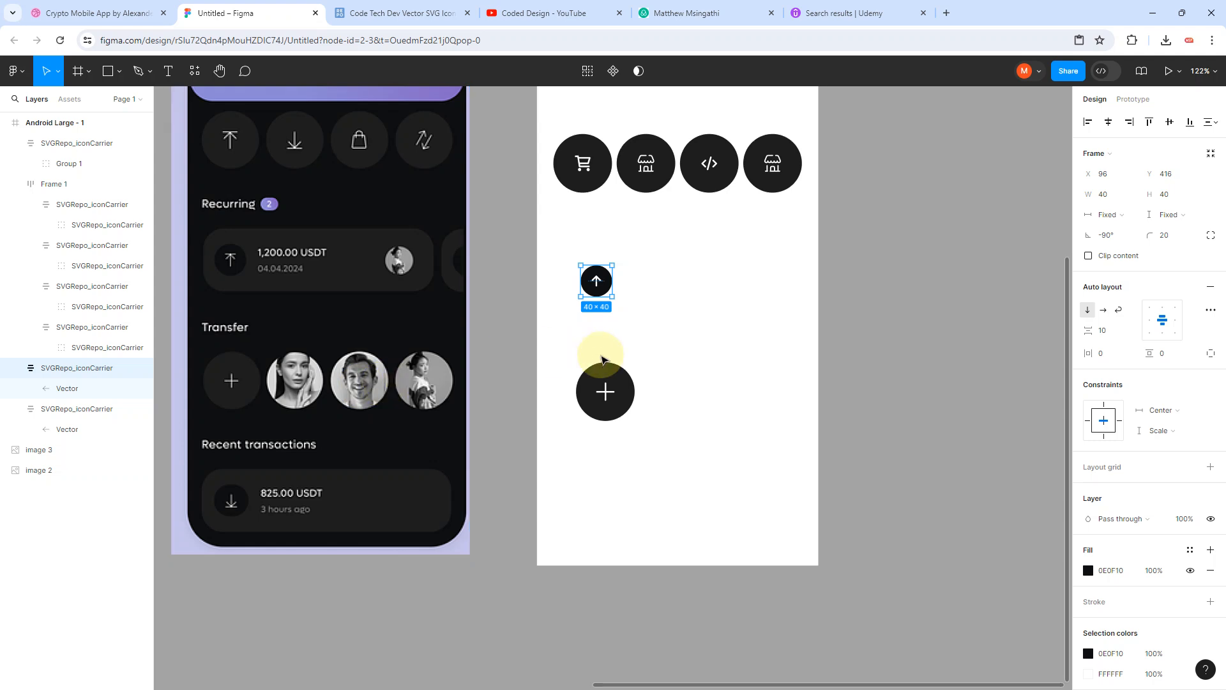
click(603, 387)
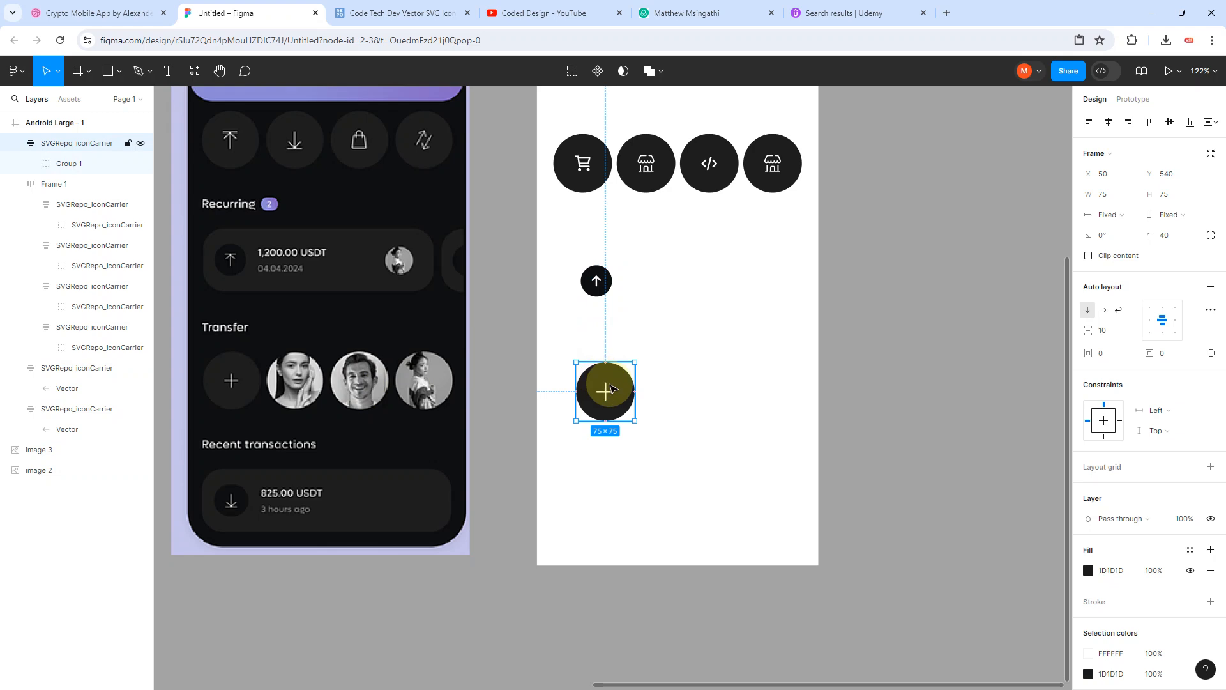
key(ctrl+d)
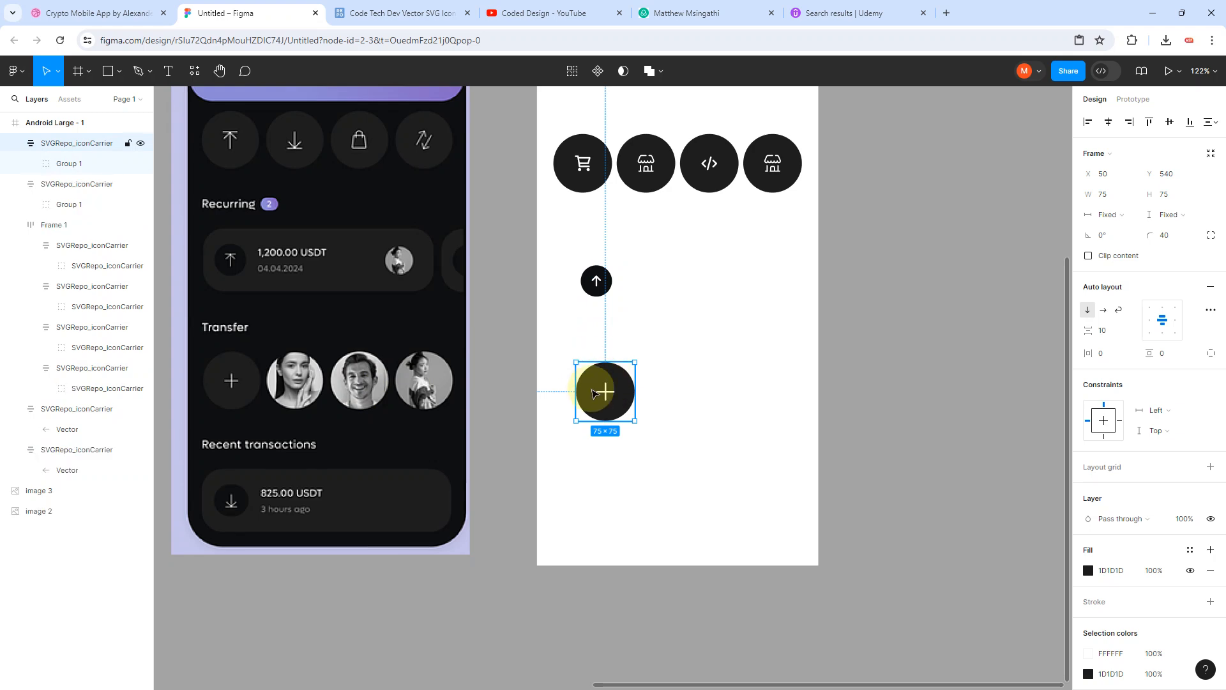
drag(593, 391, 684, 351)
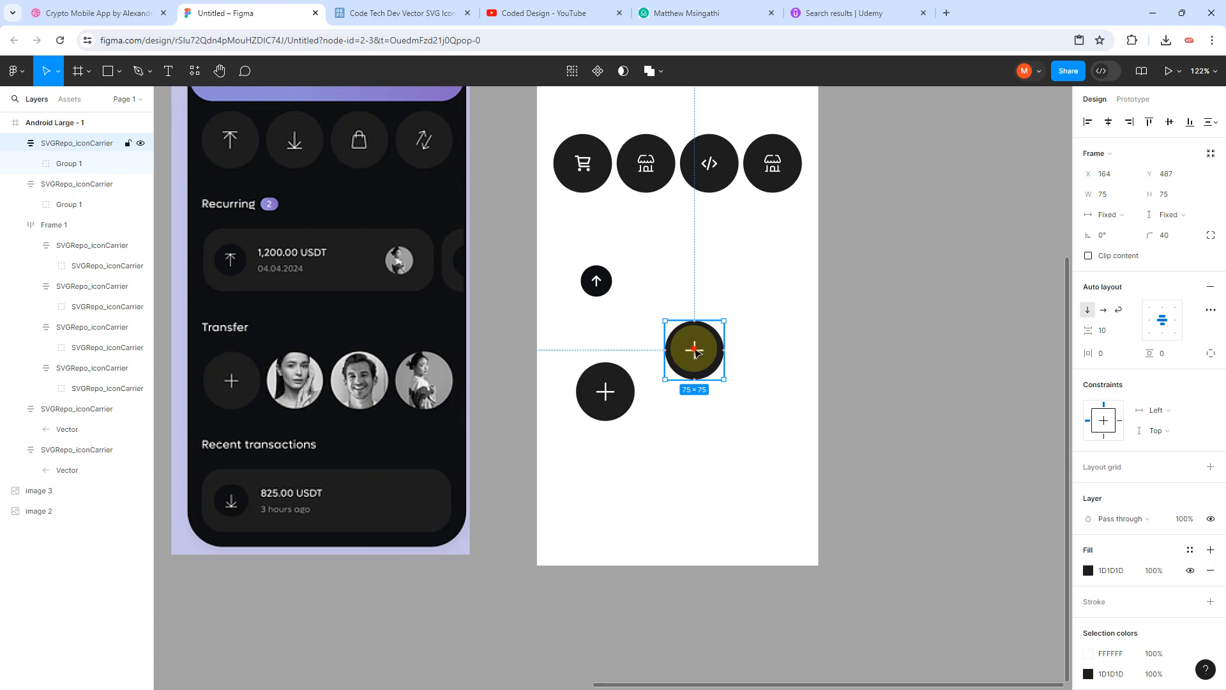
double_click(696, 351)
key(Delete)
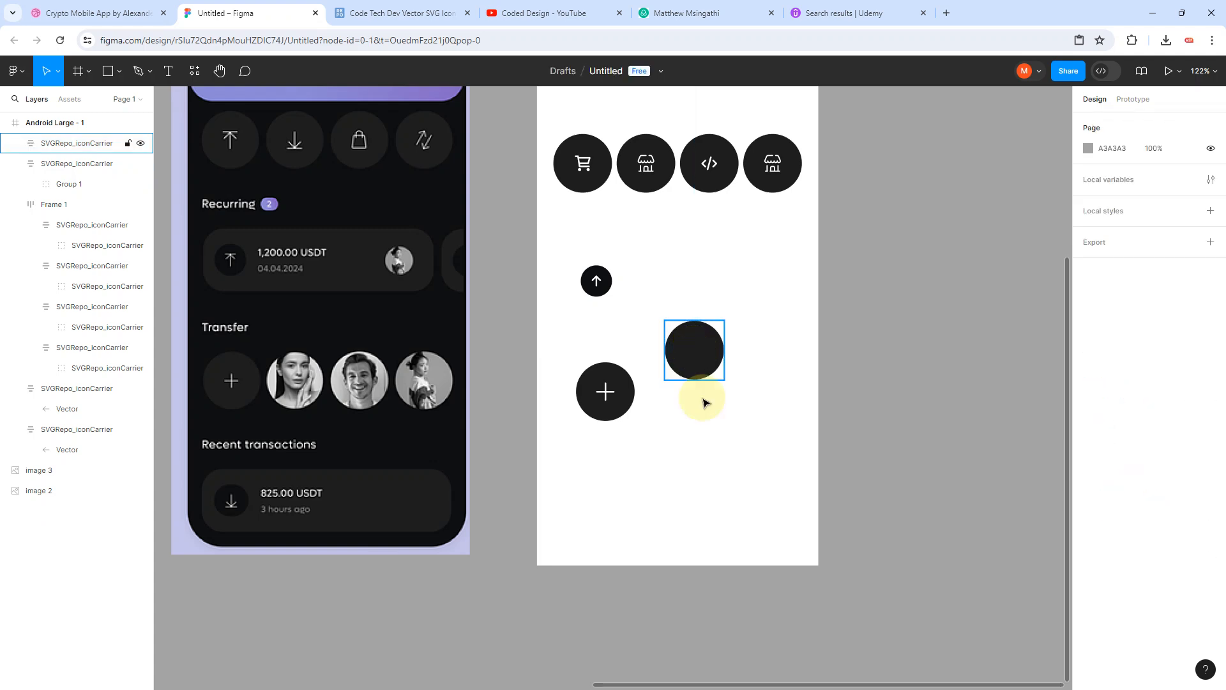
click(697, 353)
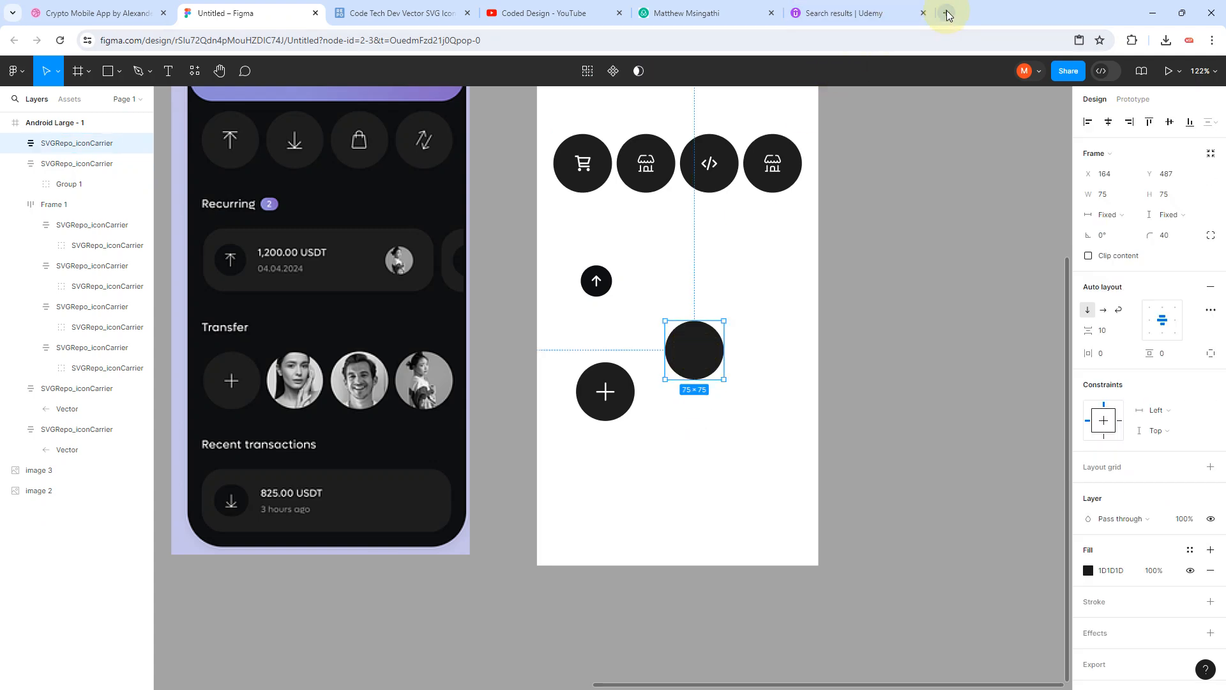
Step: Open pexels.com in a new browser tab
key(ctrl+t)
click(618, 42)
text(pexels.com)
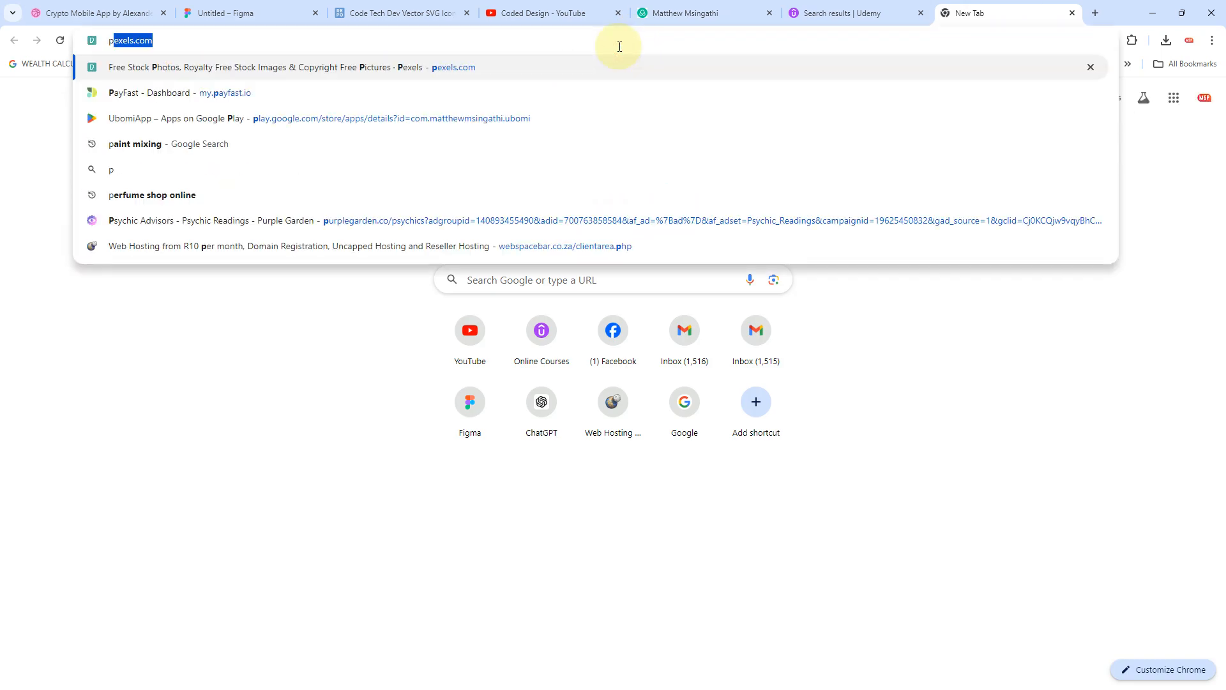
key(Return)
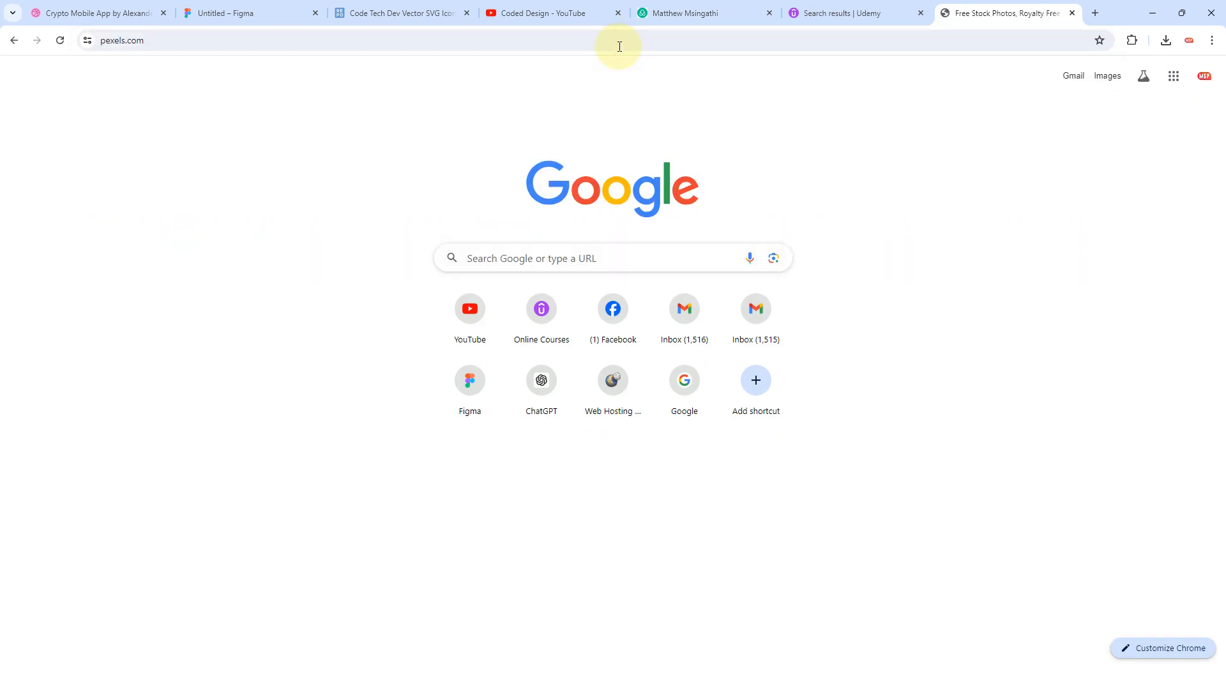
Step: Search Pexels for profile photos and copy the image of the woman against the yellow background
click(588, 267)
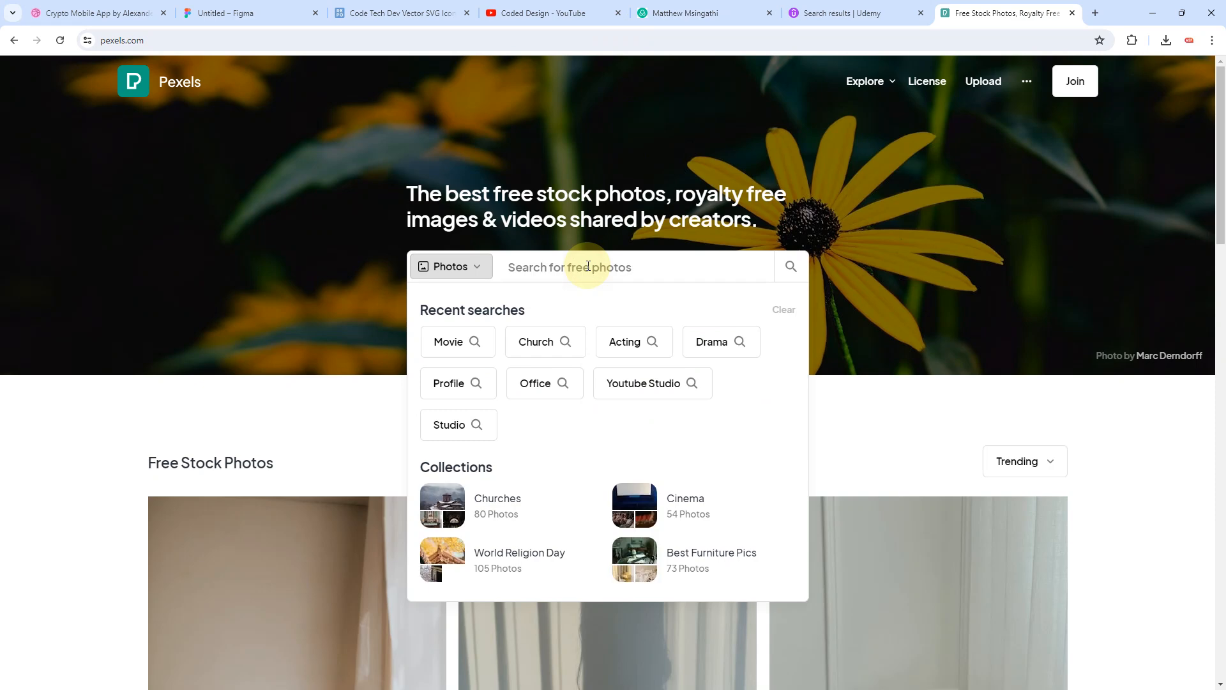
text(profile)
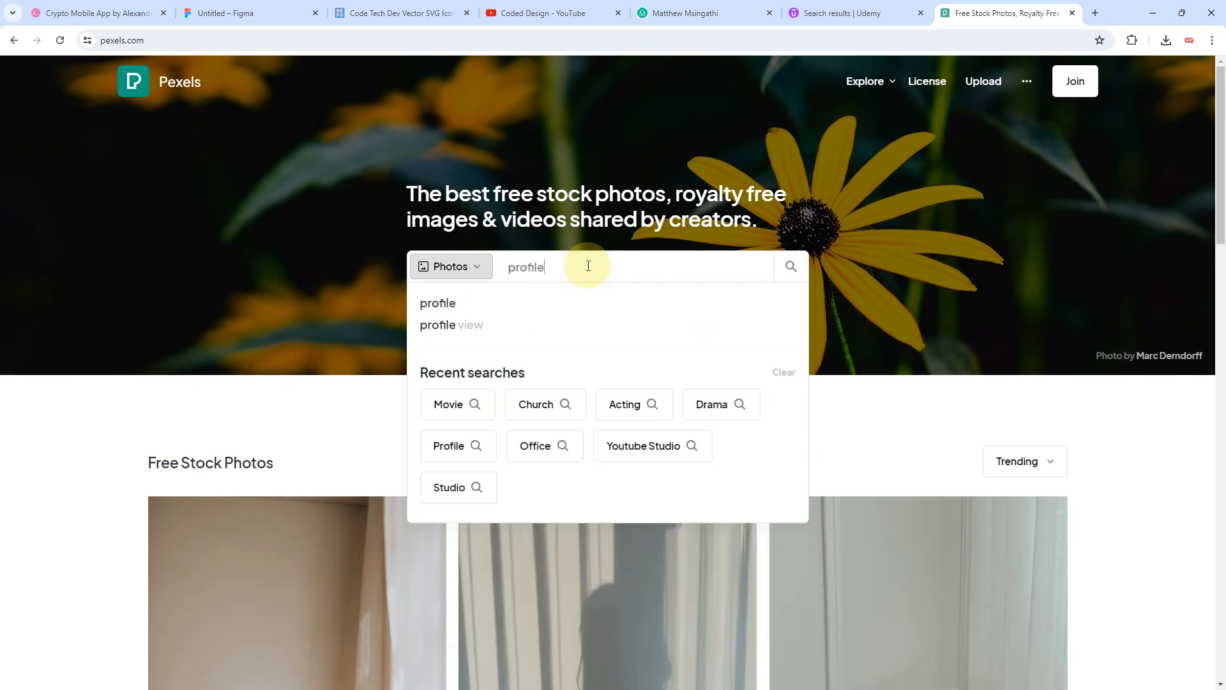
key(Return)
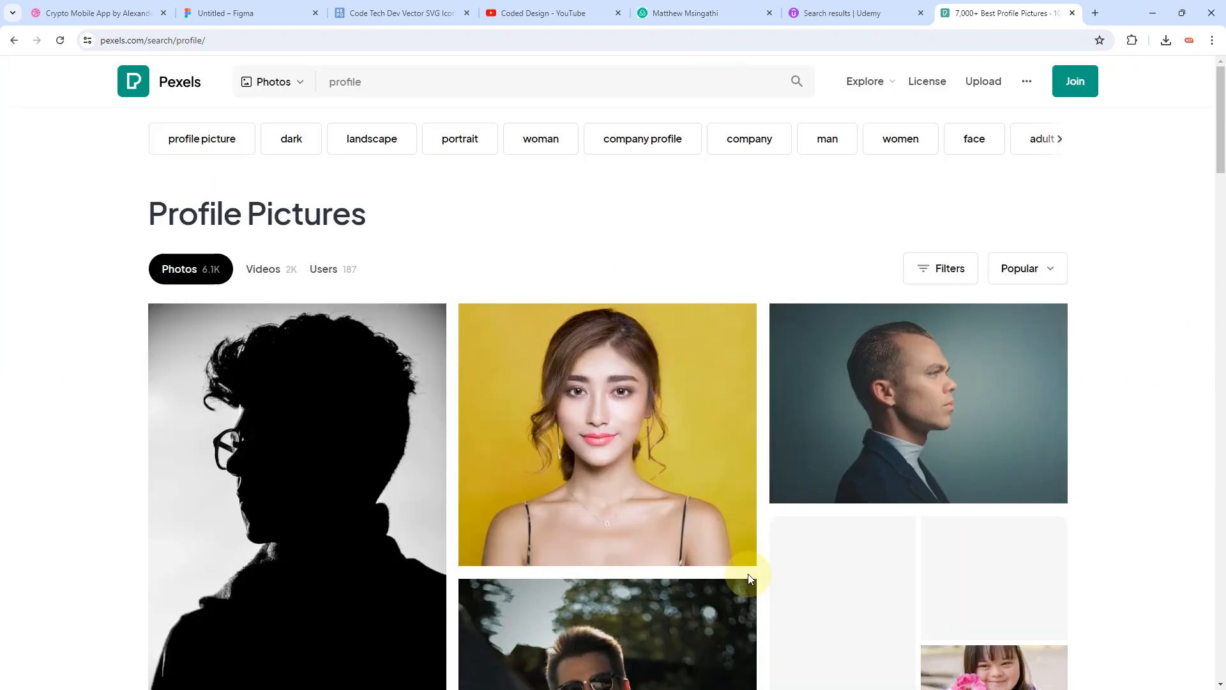
click(588, 392)
right_click(732, 362)
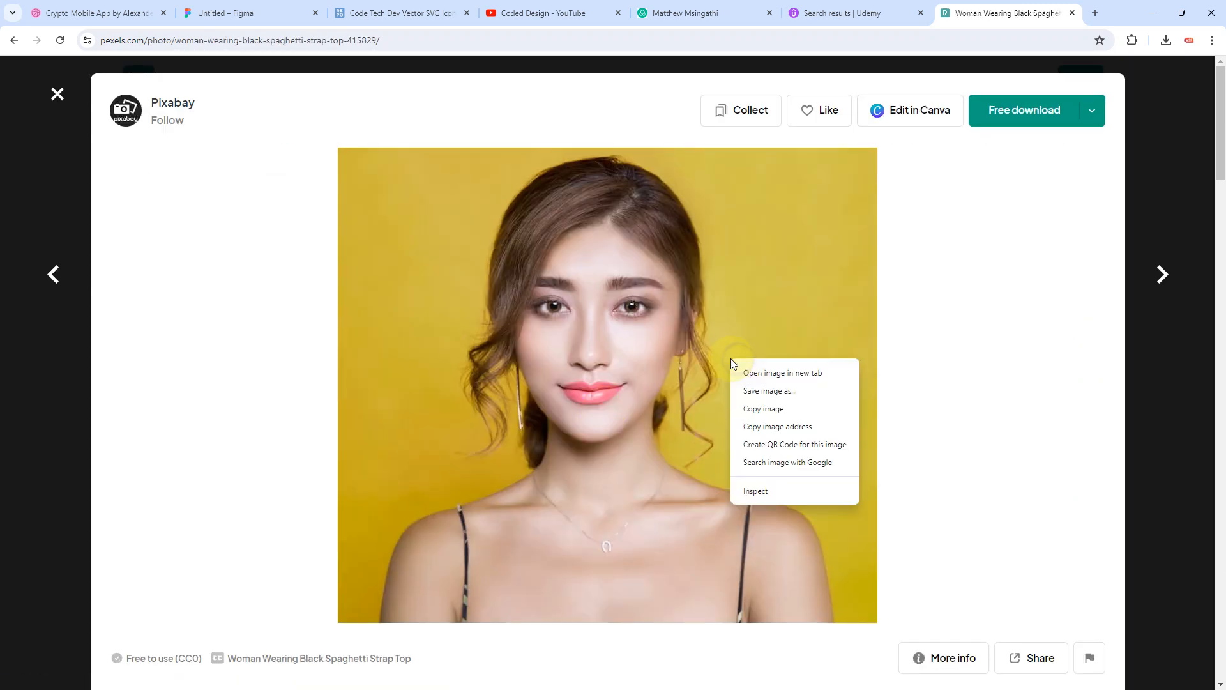
click(769, 408)
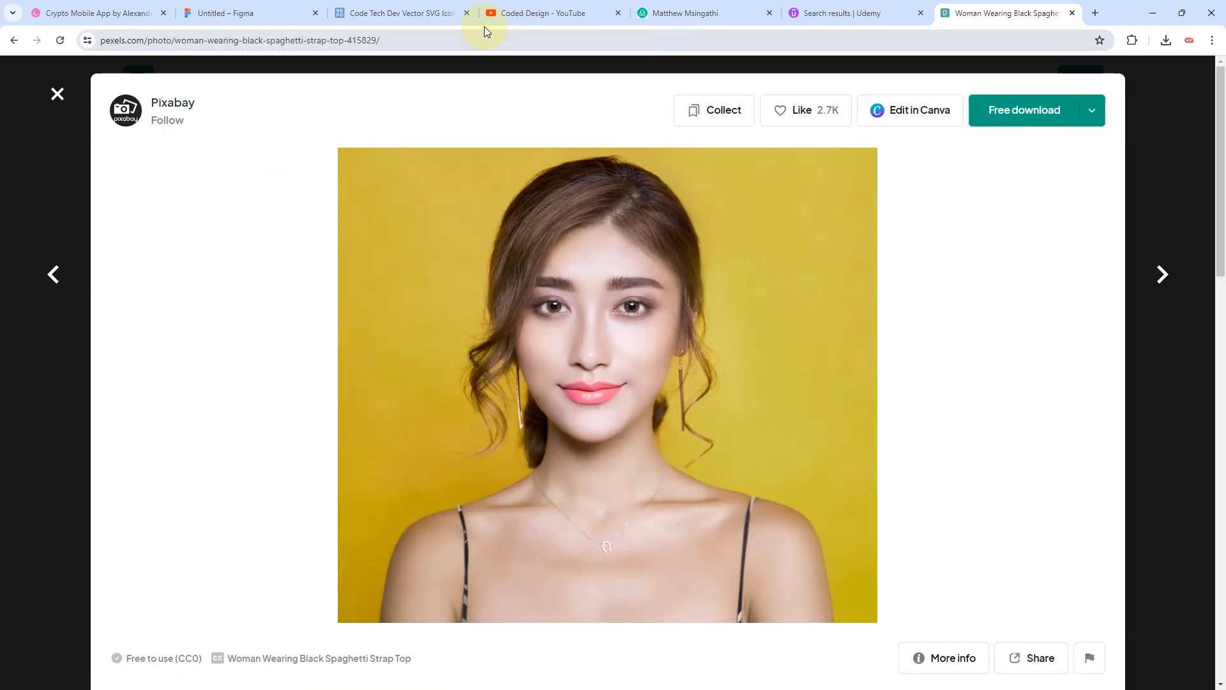
Step: Switch to the Figma file and try to paste the copied photo into the blank dark circle
click(223, 13)
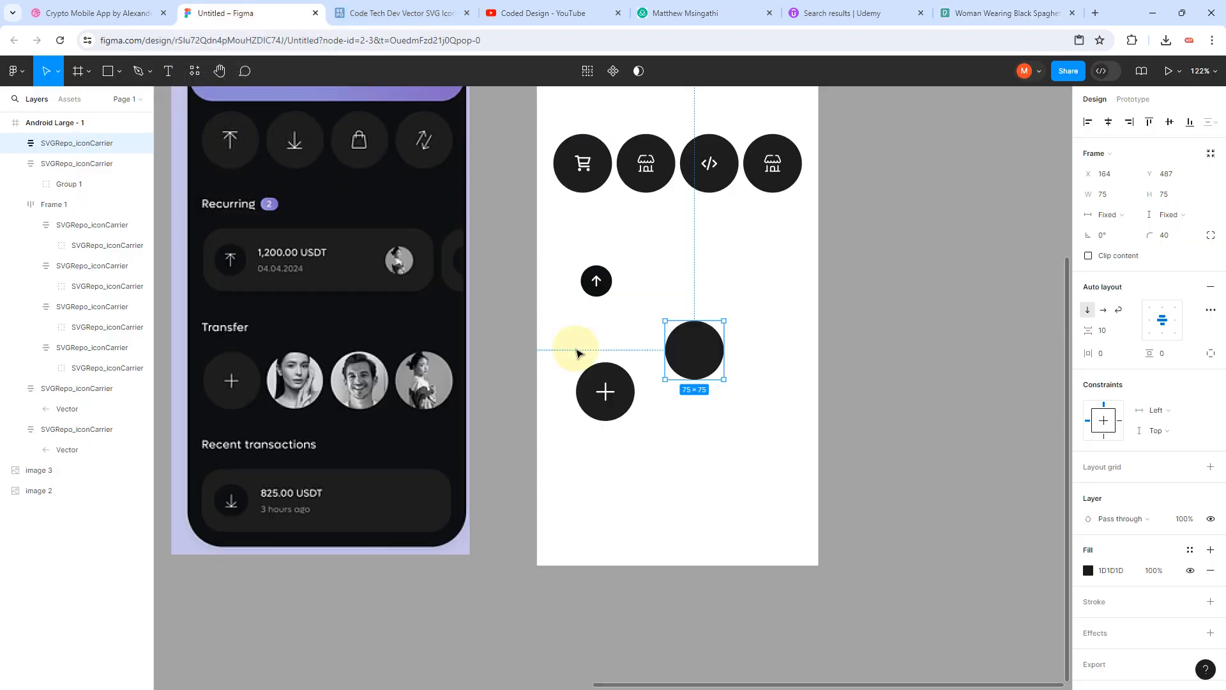
click(699, 363)
key(ctrl+v)
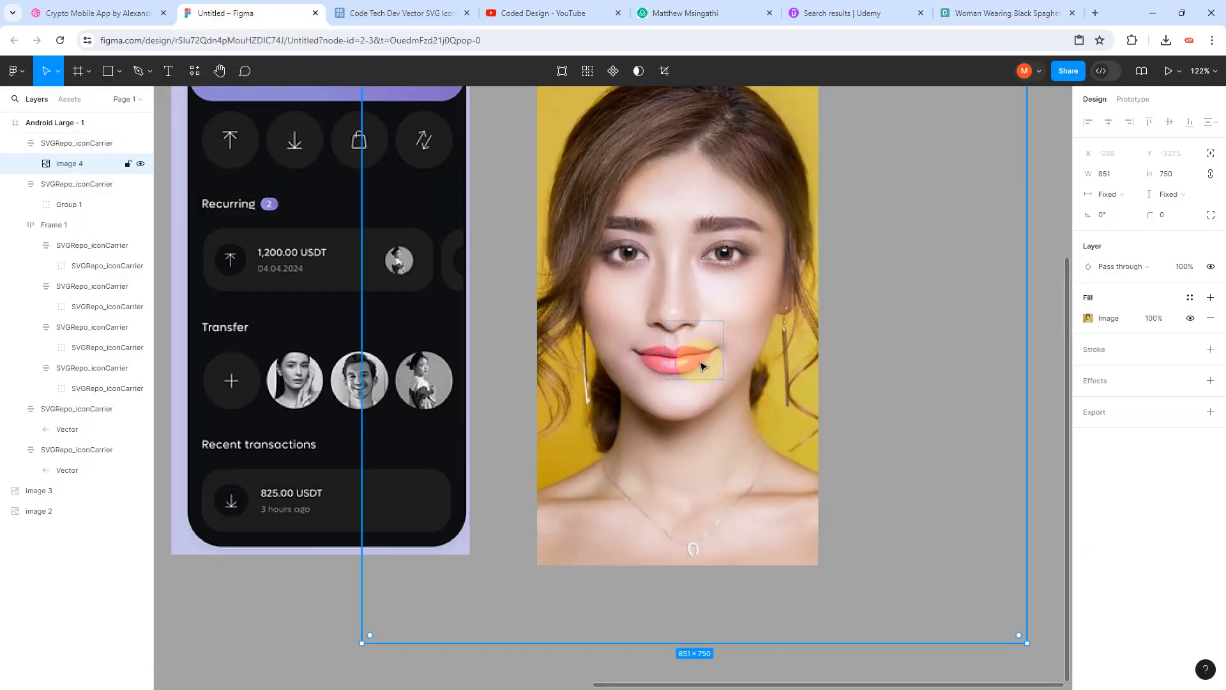
key(ctrl+z)
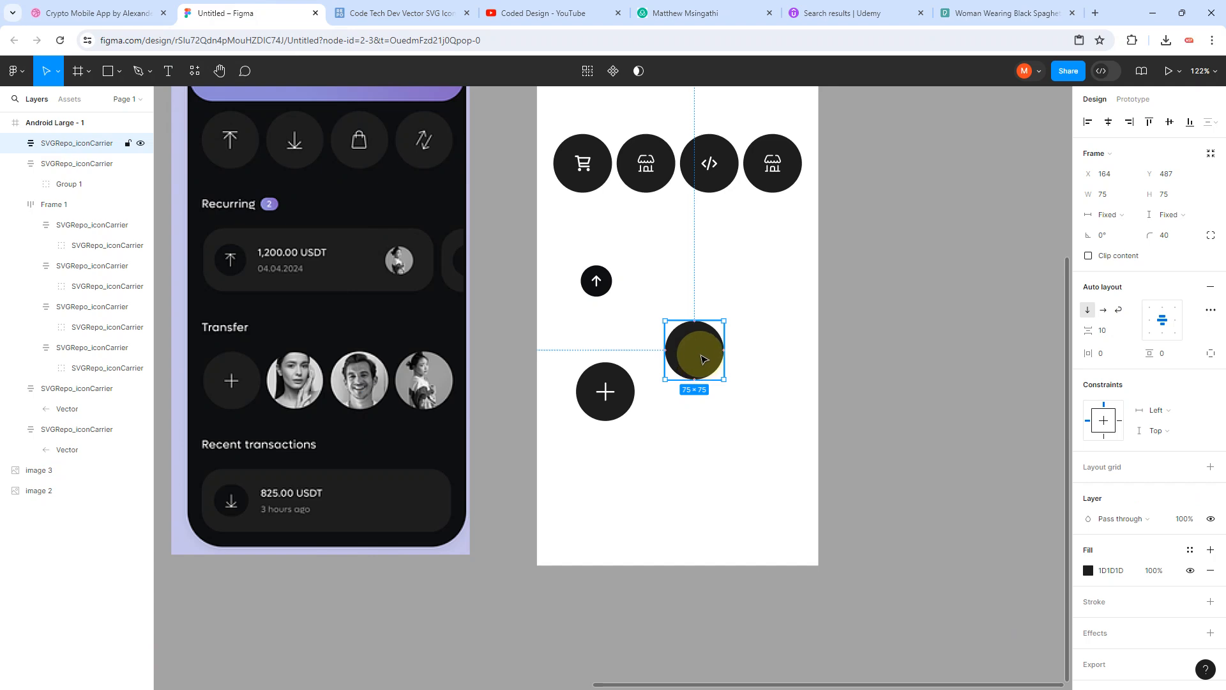
click(788, 370)
click(691, 346)
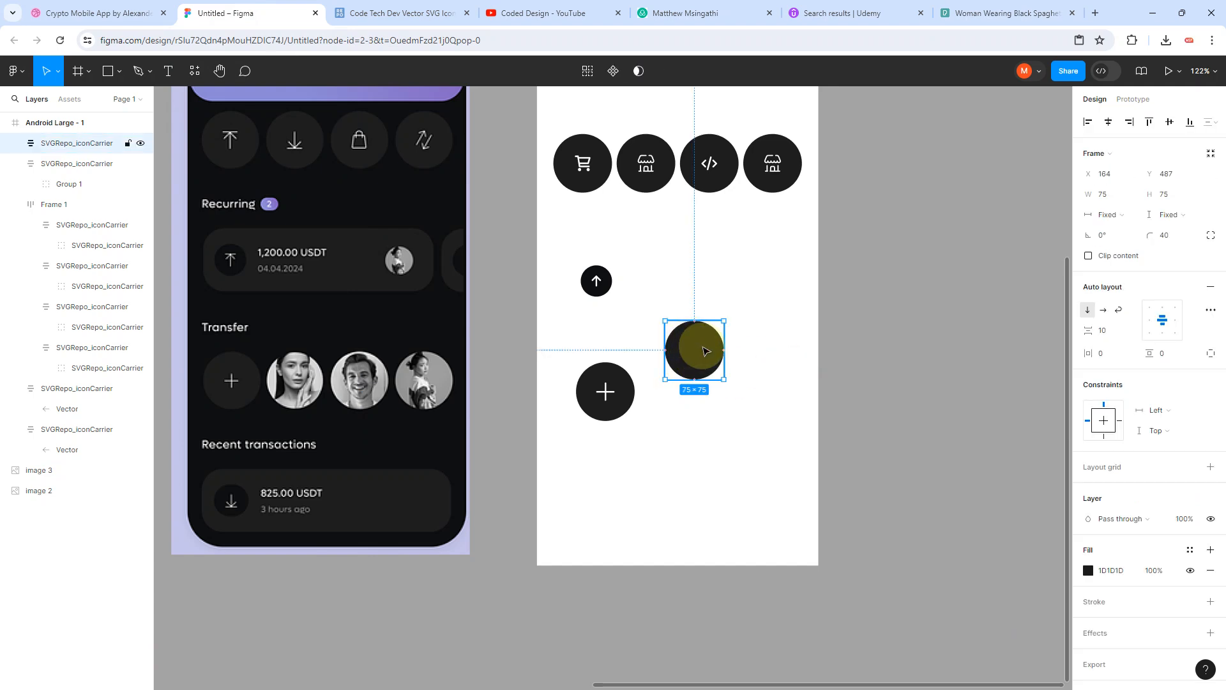
key(ctrl+v)
key(ctrl+z)
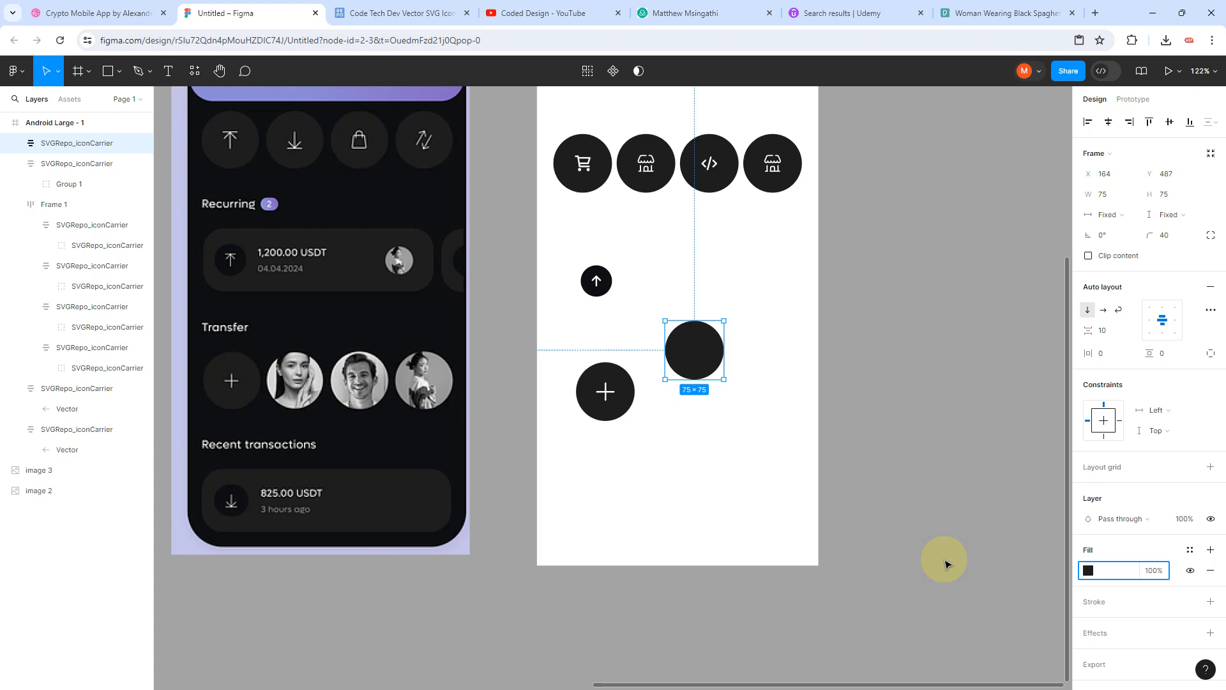
Step: Draw a circle about 59 by 59 just above the blank dark circle
click(793, 459)
scroll(717, 331, up, 5)
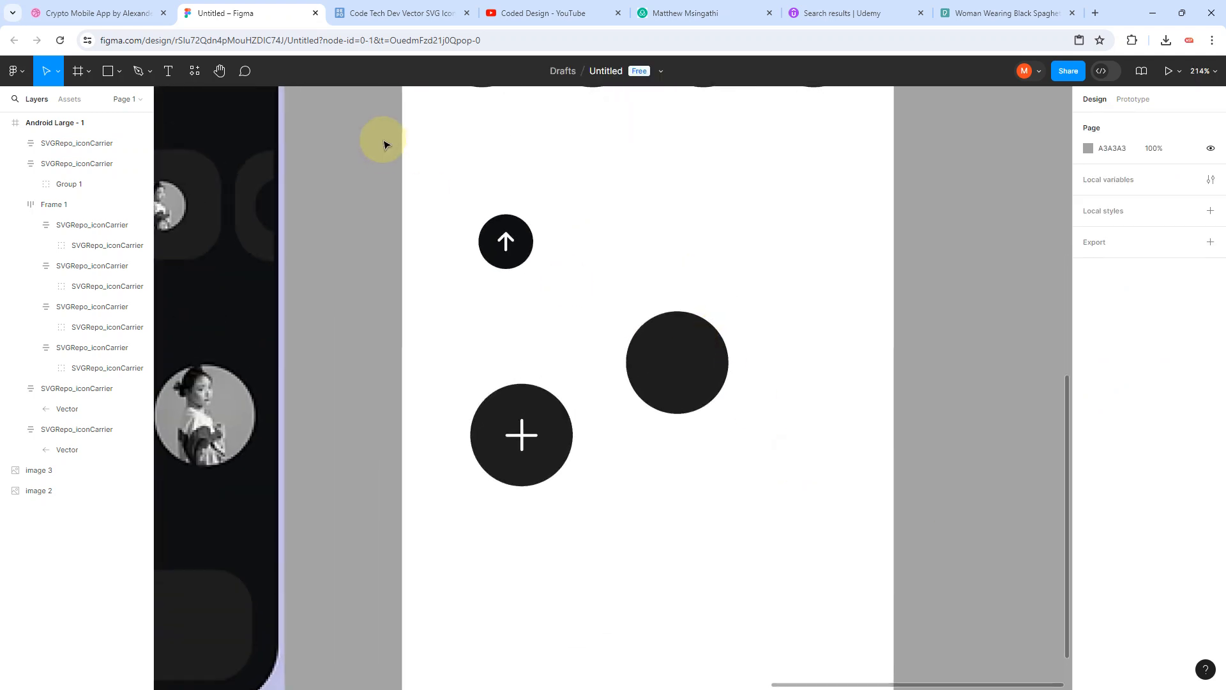
click(119, 71)
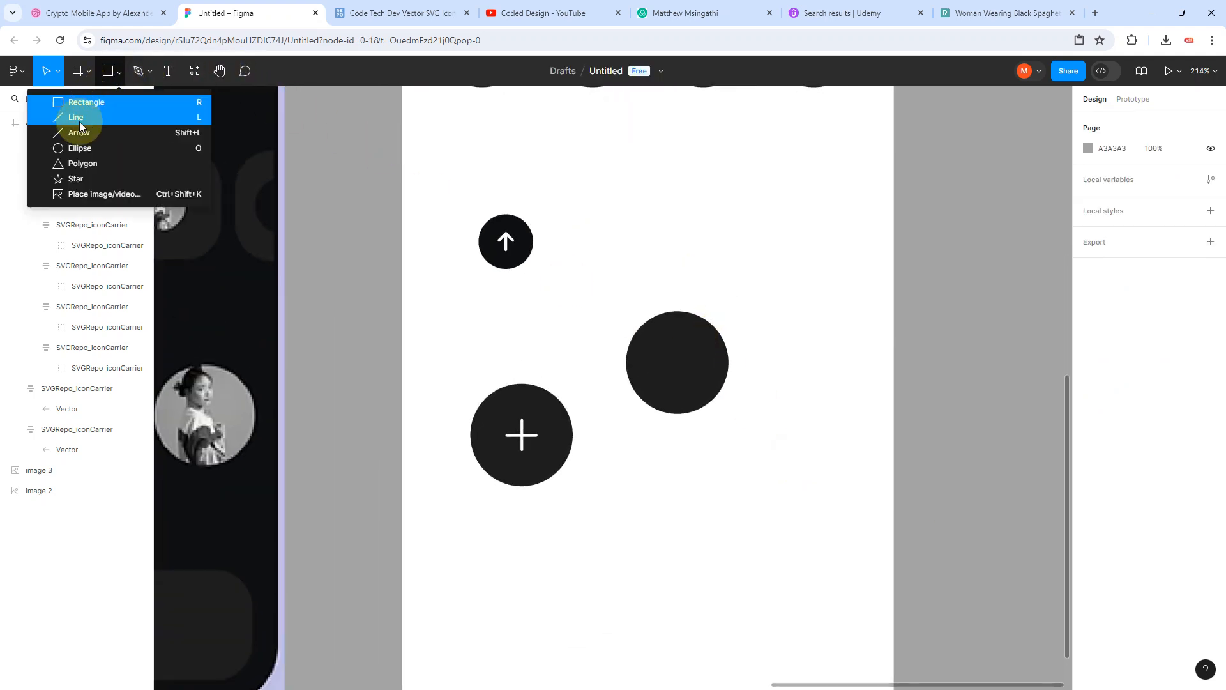
click(78, 148)
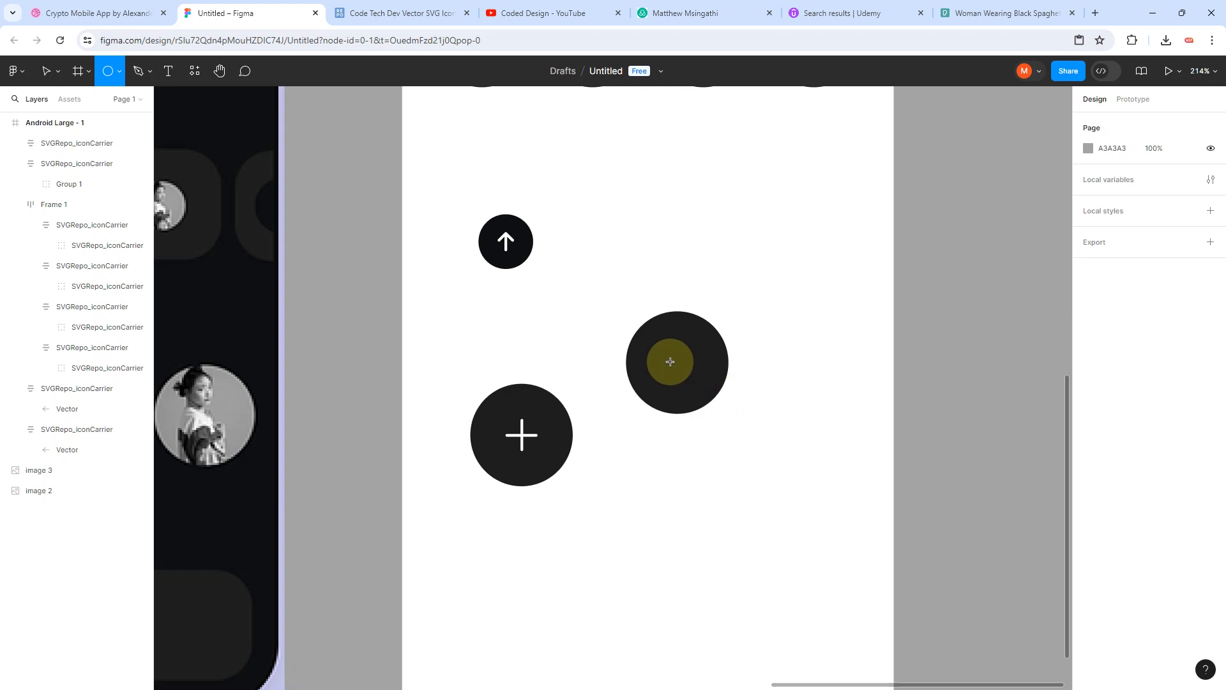
drag(648, 222, 726, 261)
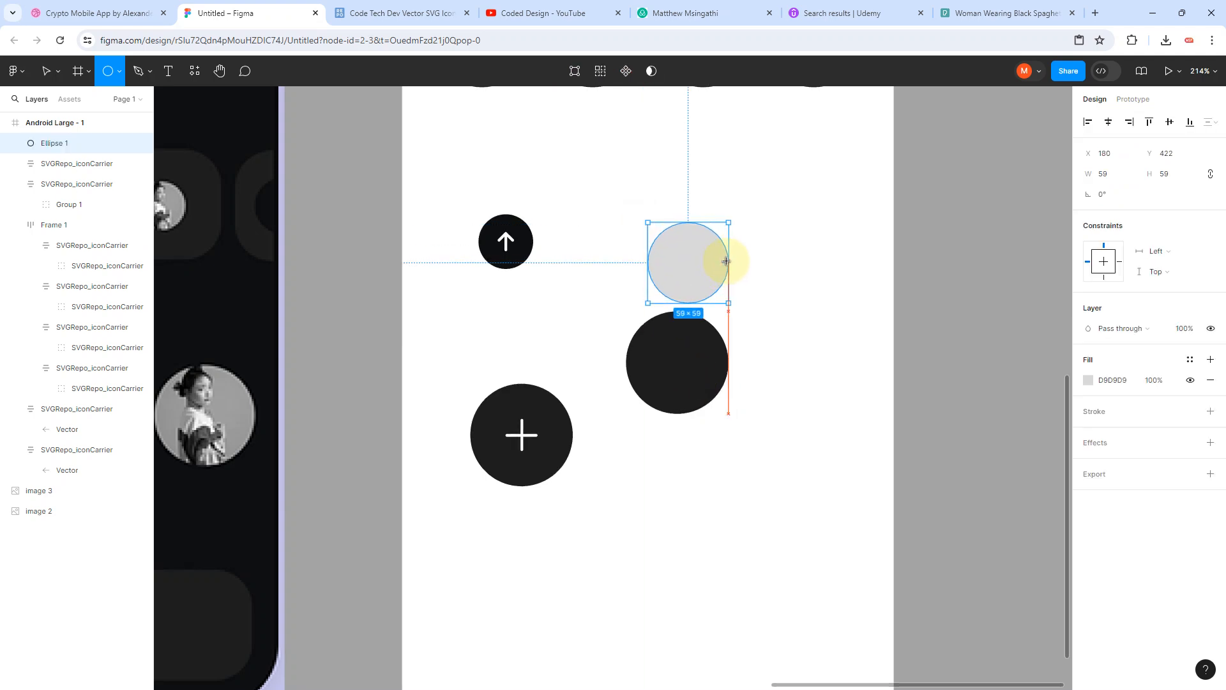
click(694, 355)
click(684, 268)
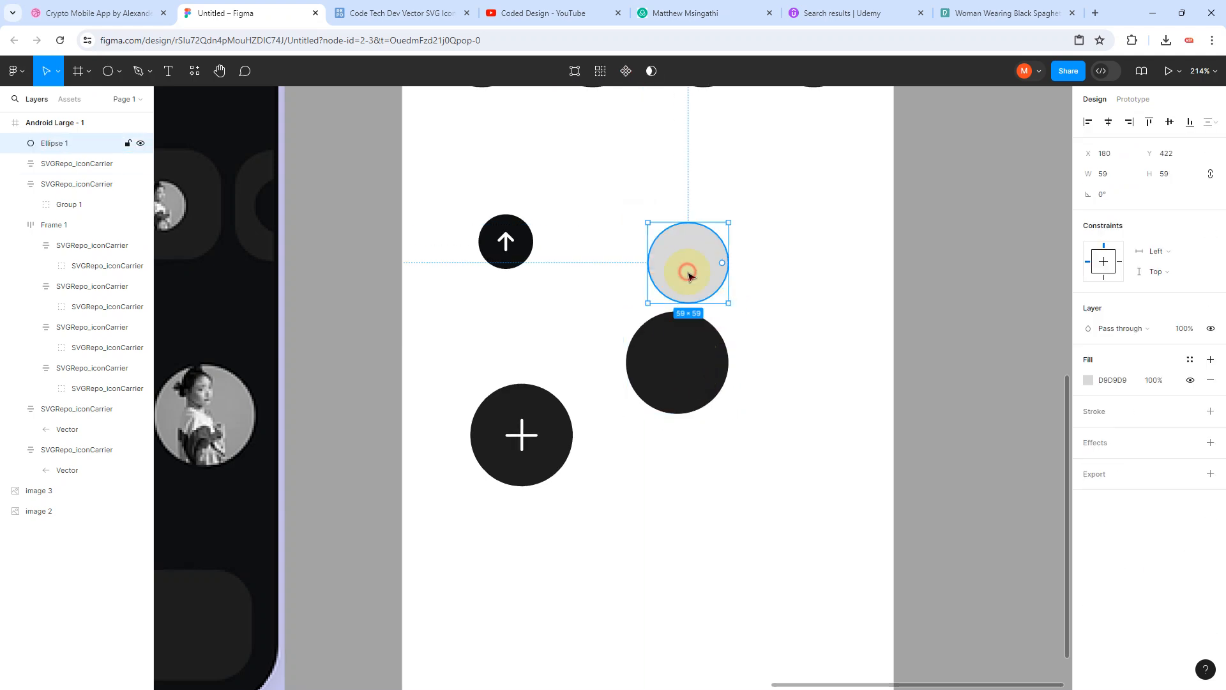
Step: Set the new grey circle's width and height to 75
click(1110, 174)
text(48)
key(Return)
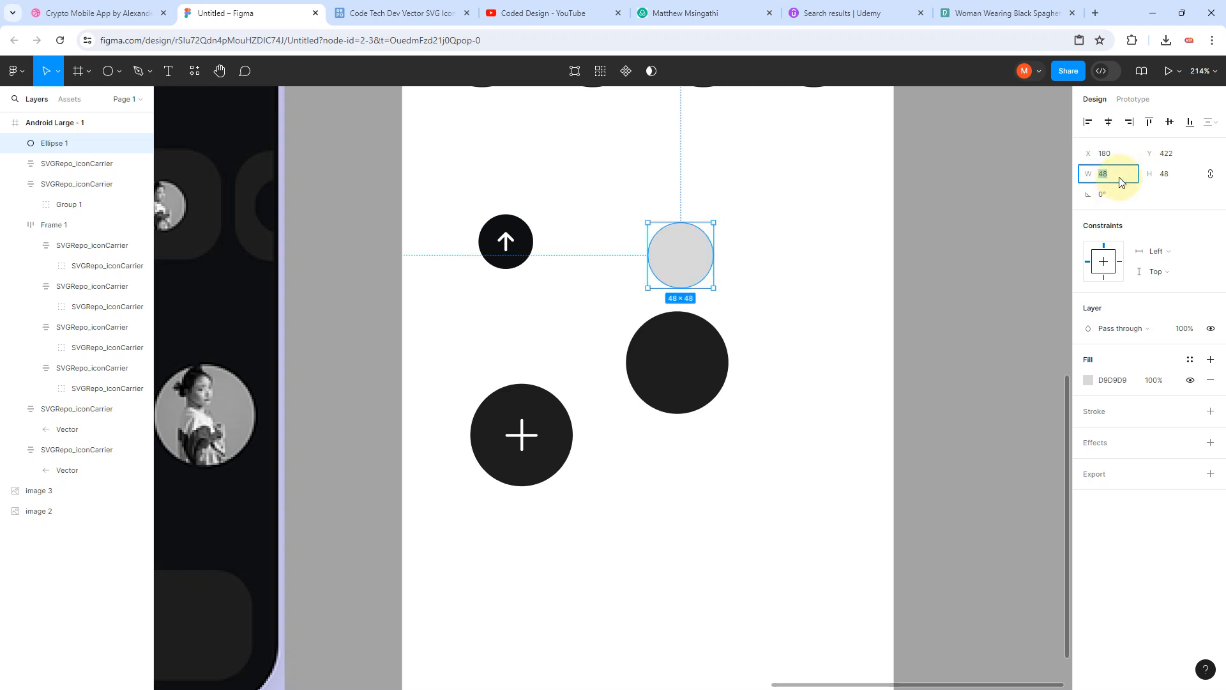
text(75)
key(Return)
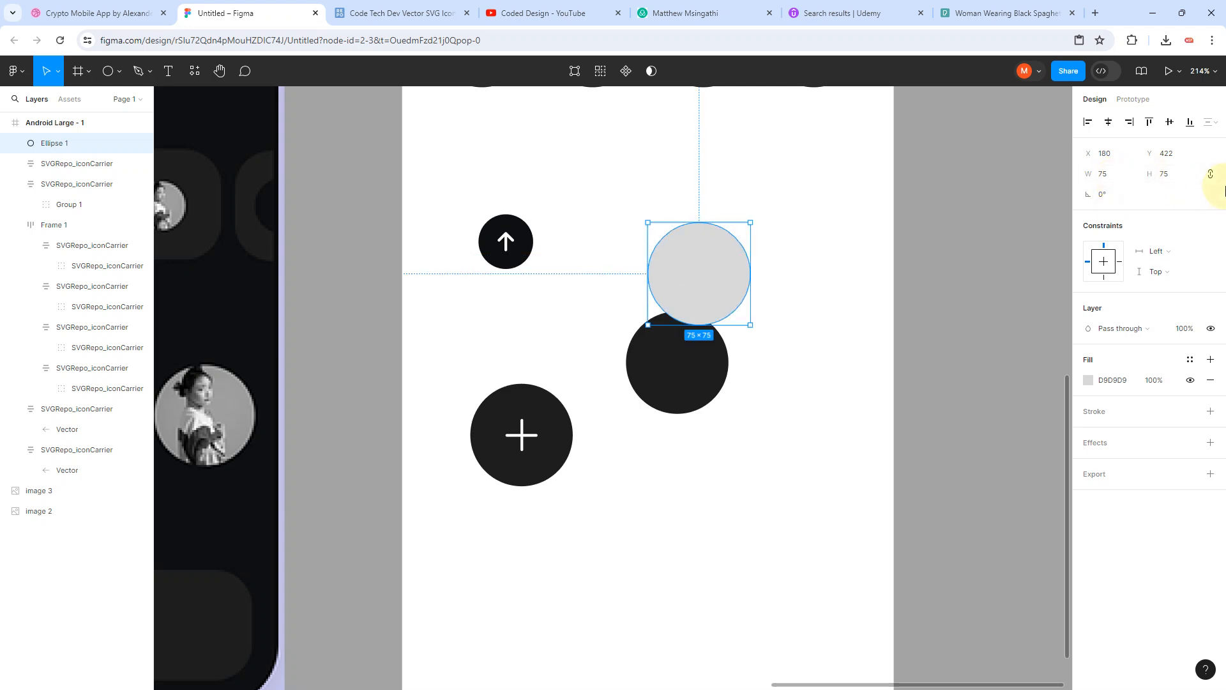
Step: Delete the blank dark circle and move the grey circle into its place at about X 165, Y 486
click(688, 357)
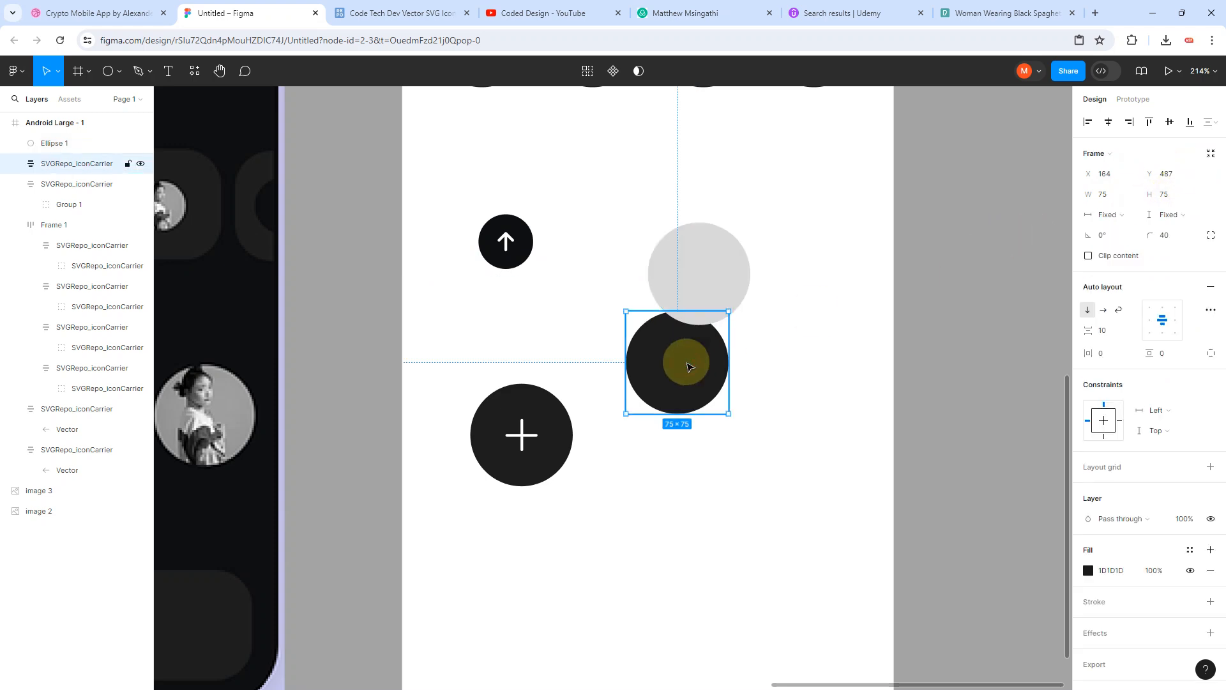
key(Delete)
drag(704, 267, 690, 354)
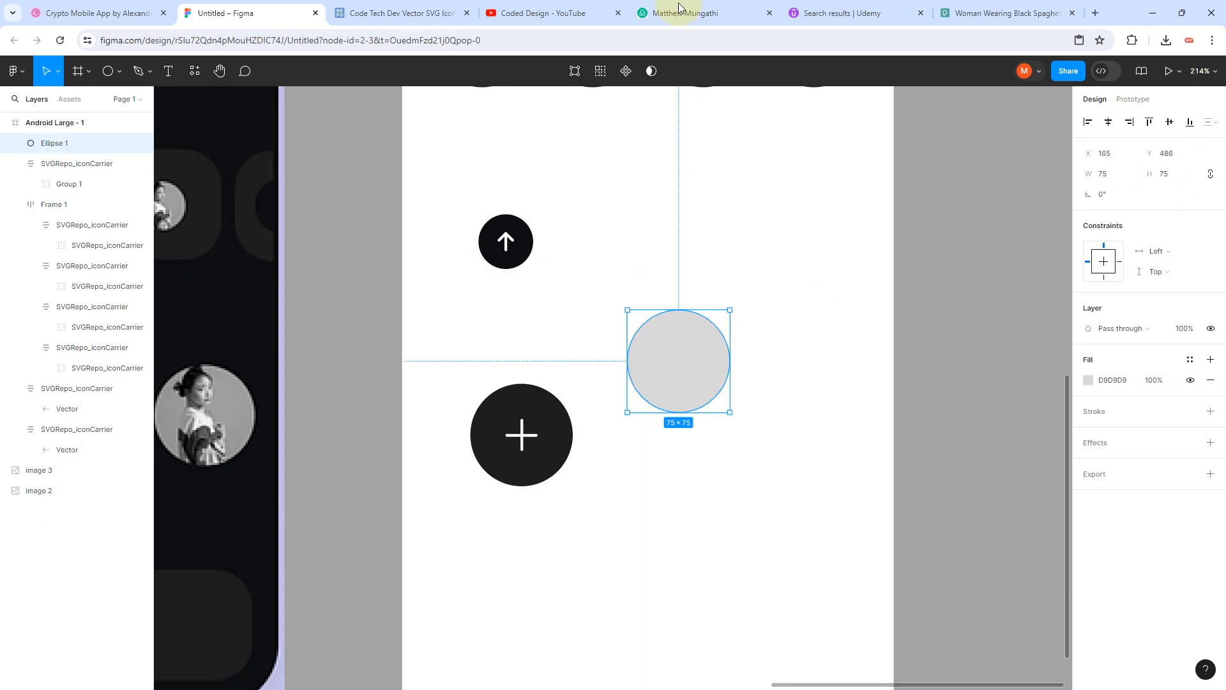
Step: Copy the woman's photo from Pexels again and paste it into the grey circle in Figma as its image fill
click(984, 12)
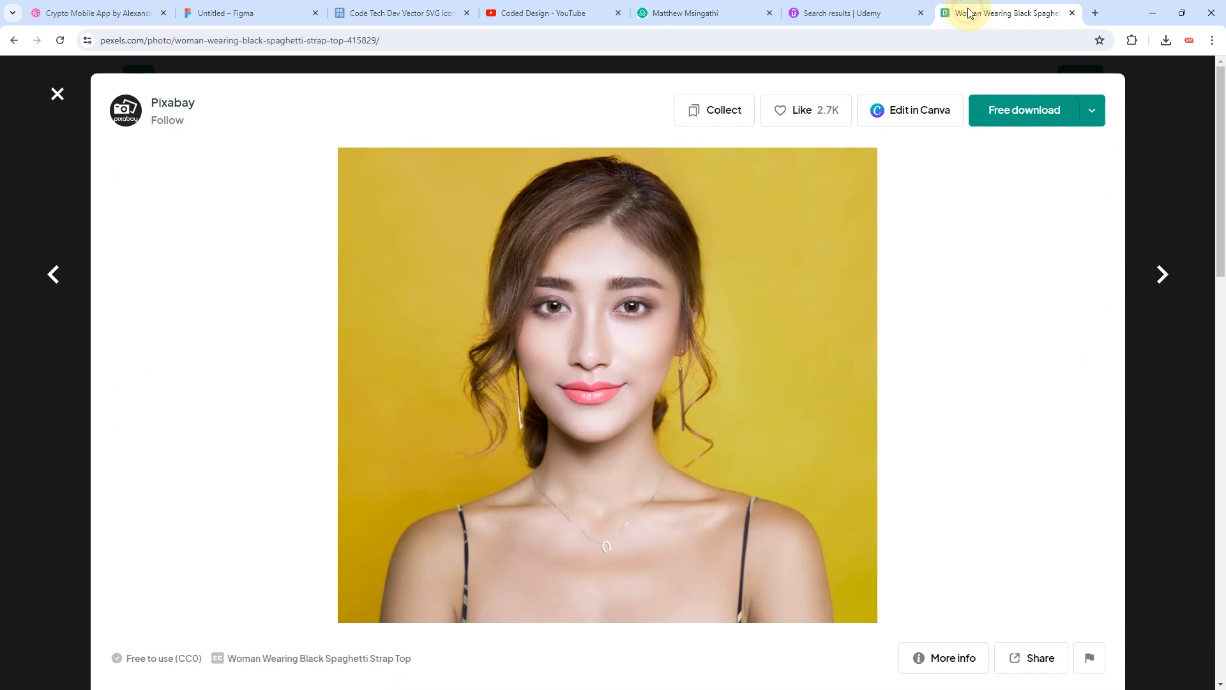
right_click(682, 349)
click(714, 396)
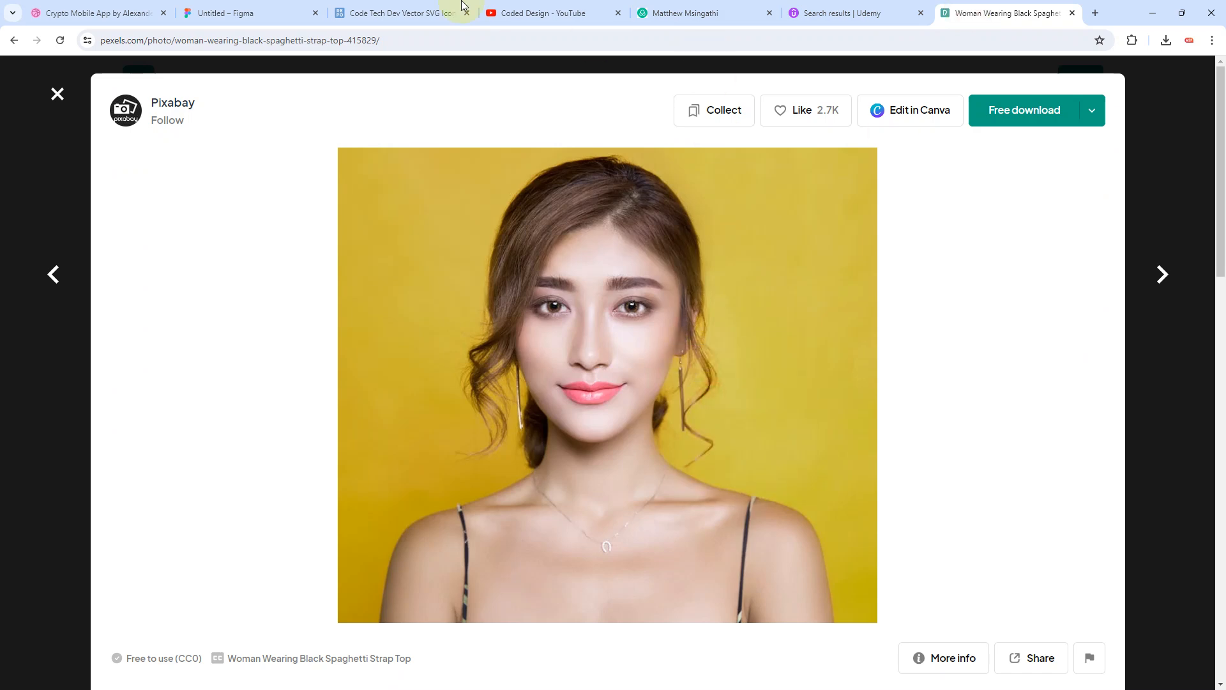
click(255, 8)
click(664, 362)
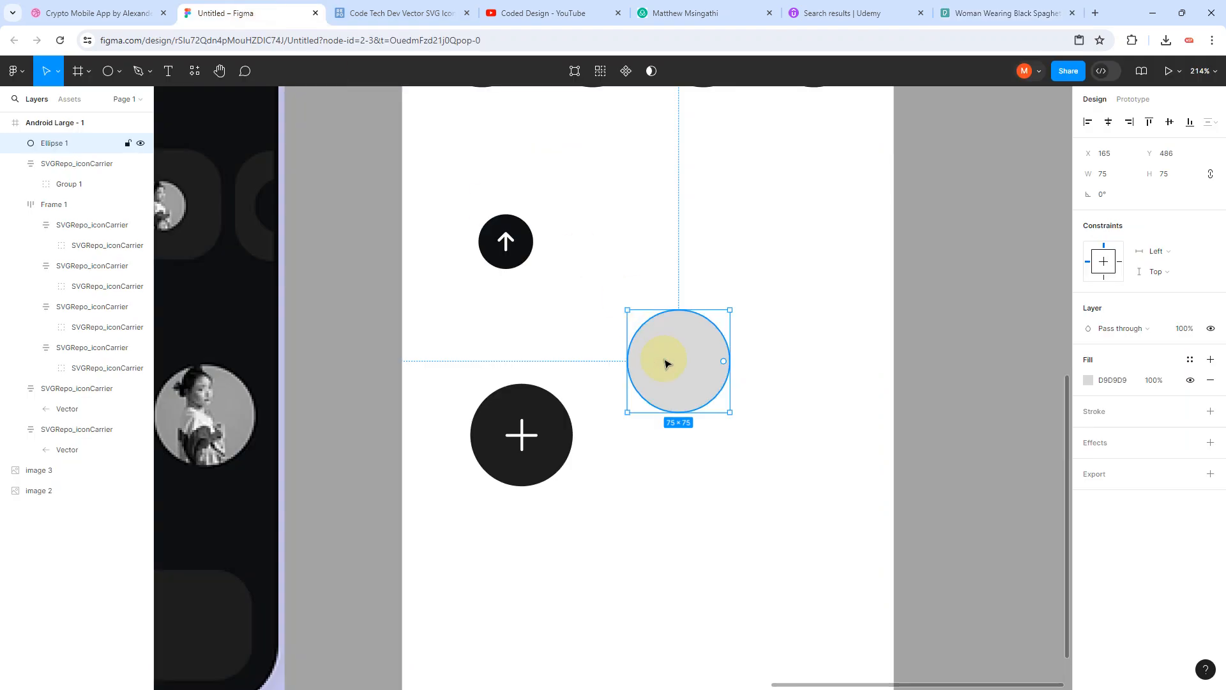
key(ctrl+v)
scroll(669, 359, down, 3)
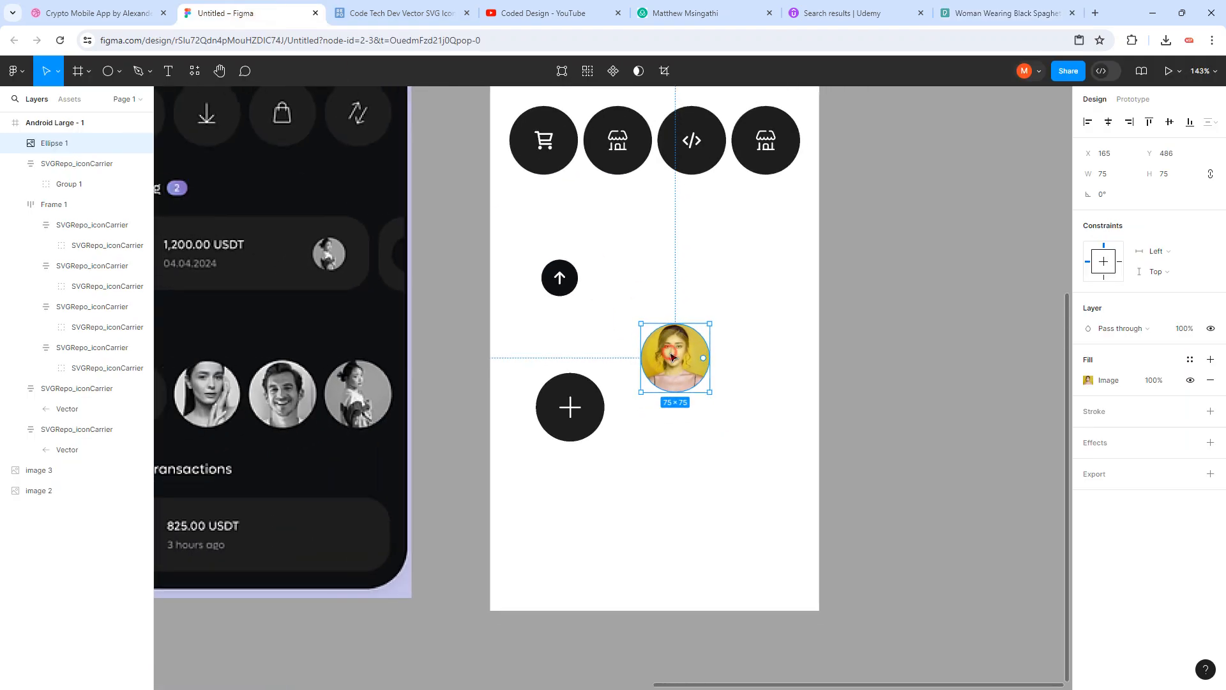
Step: Duplicate the photo avatar three times and spread the copies to about X 174, Y 615, X 218, Y 378 and X 249, Y 561
scroll(668, 356, left, 1)
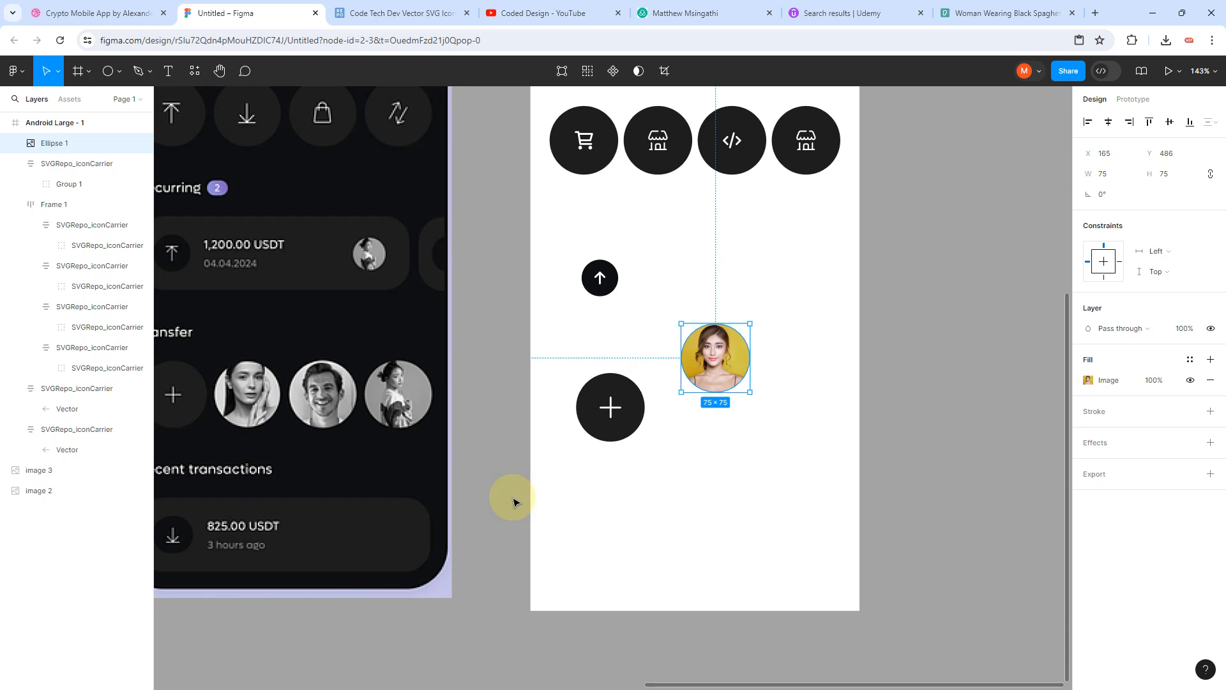
key(ctrl+d)
key(ctrl+d)
key(ctrl+d)
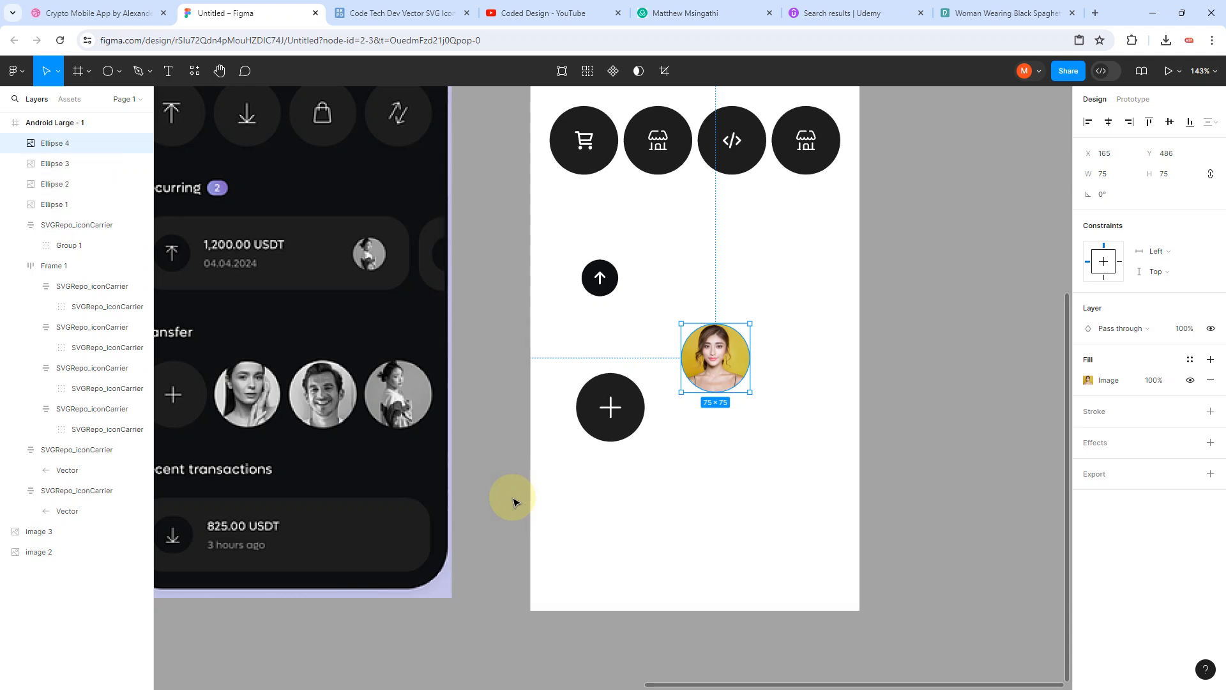
drag(717, 366, 725, 471)
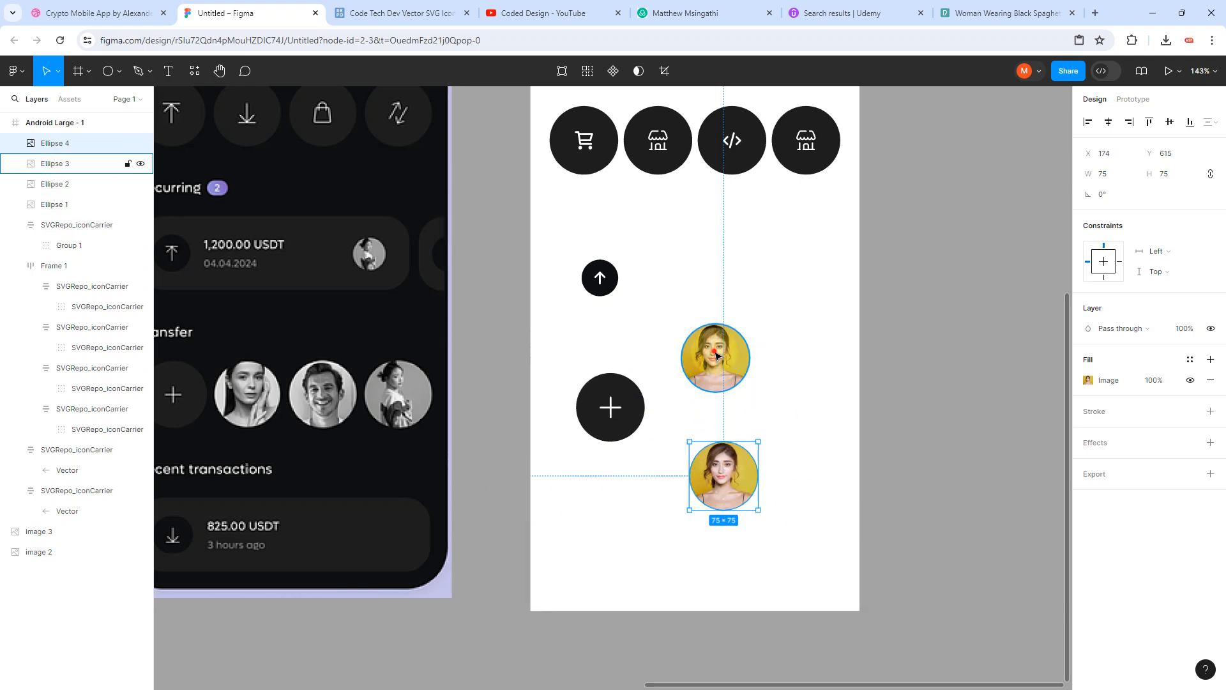
drag(721, 357, 808, 406)
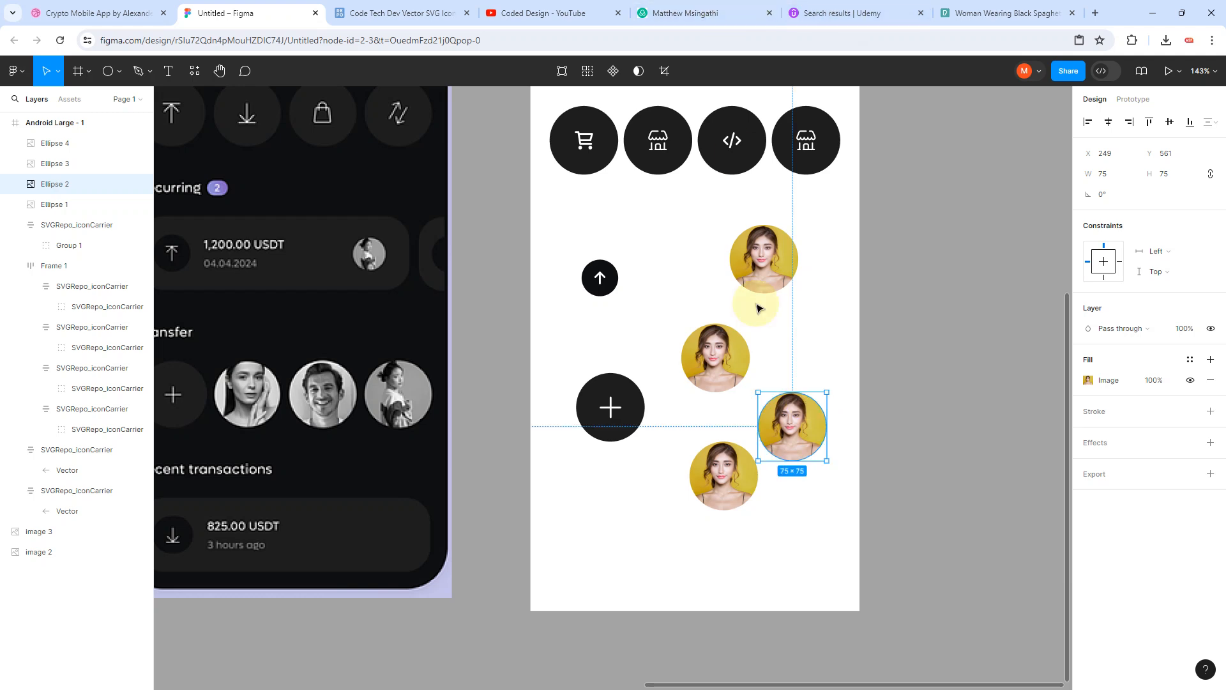
click(760, 281)
double_click(760, 278)
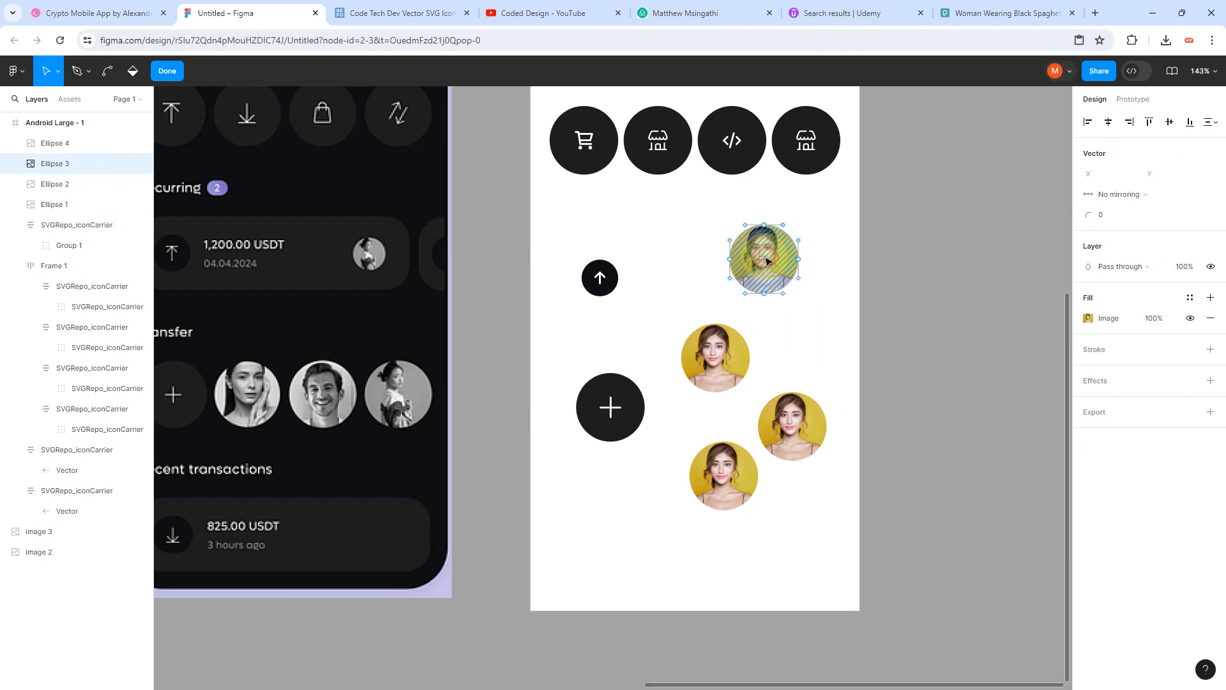
click(739, 235)
key(Escape)
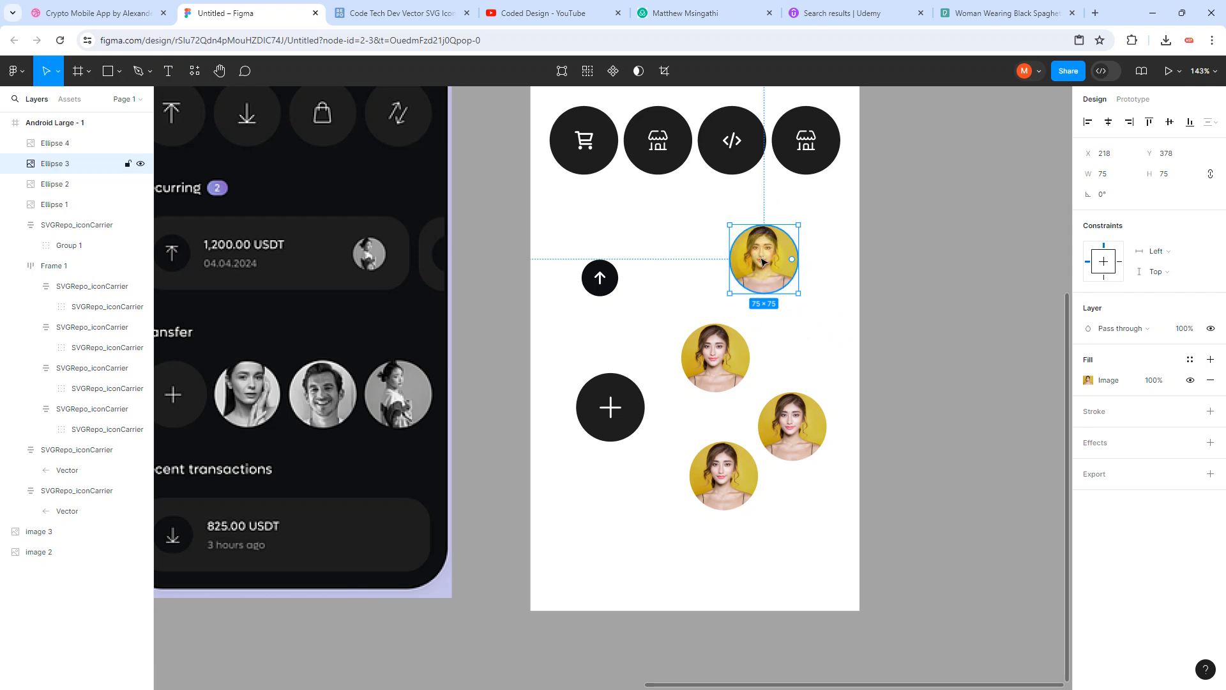
click(141, 166)
click(140, 166)
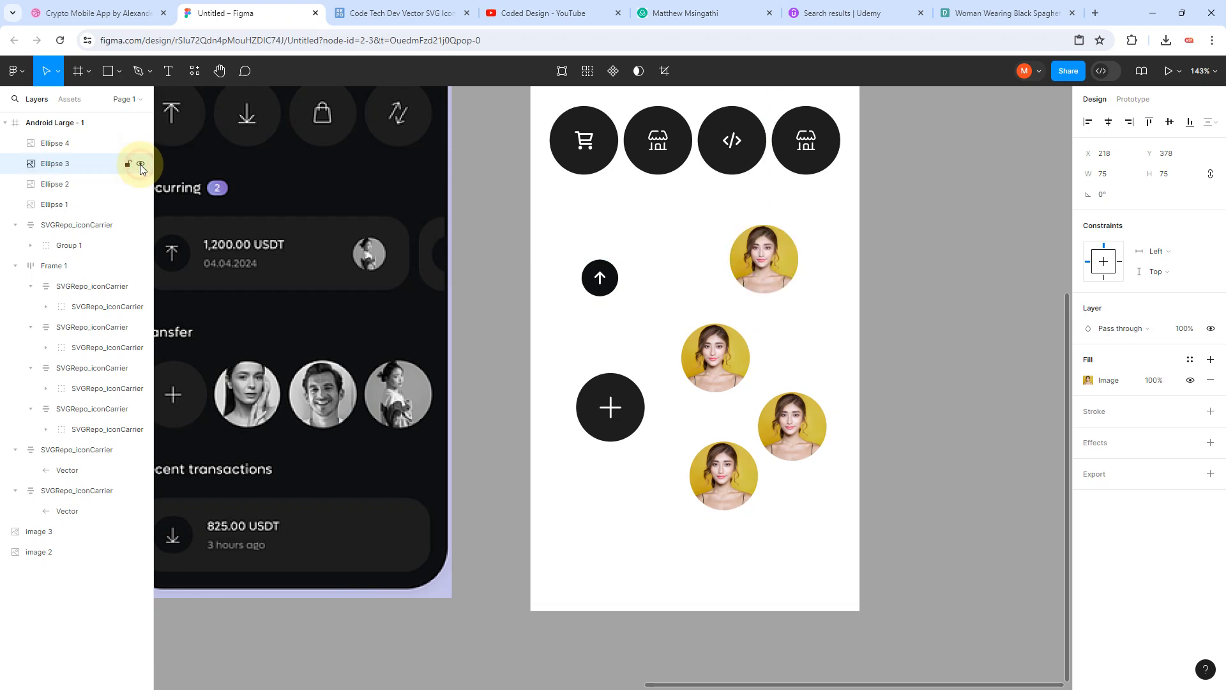
double_click(51, 165)
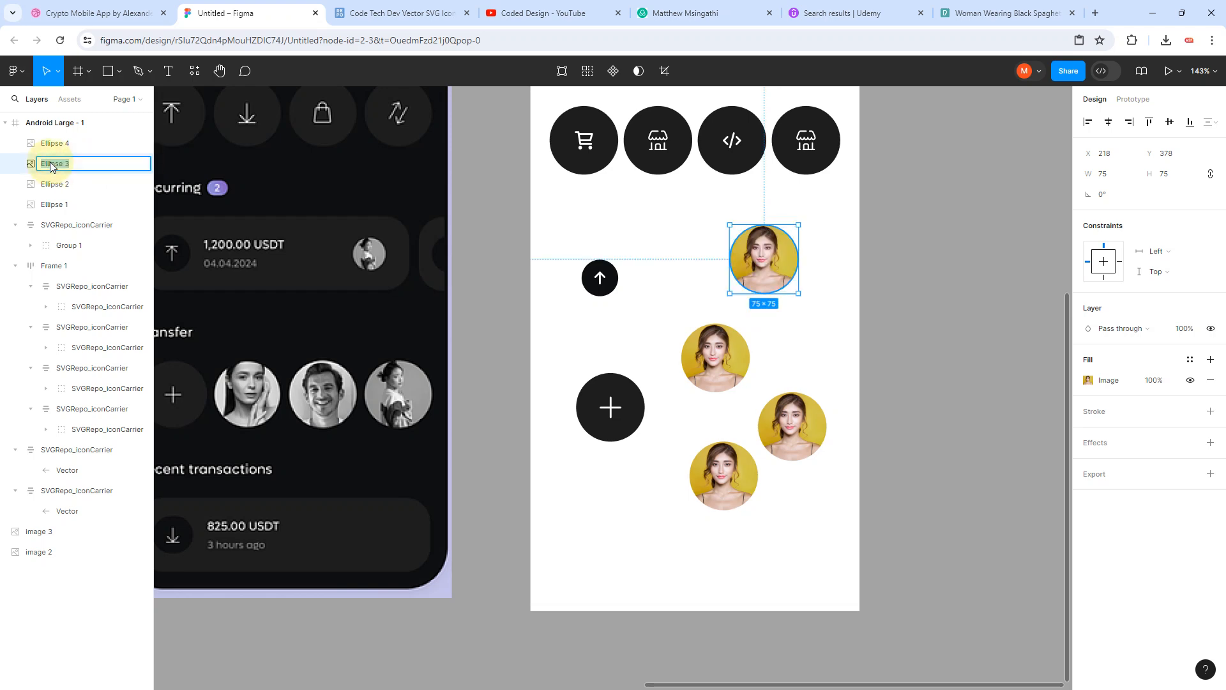
click(86, 185)
click(45, 166)
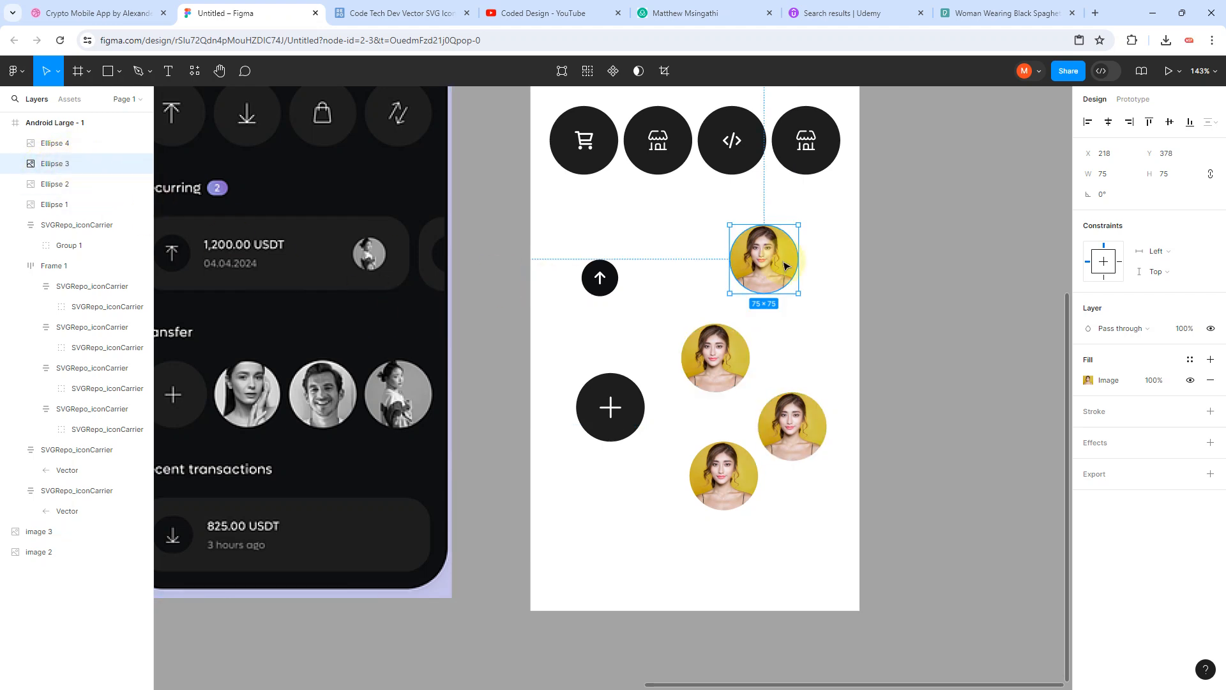
click(860, 306)
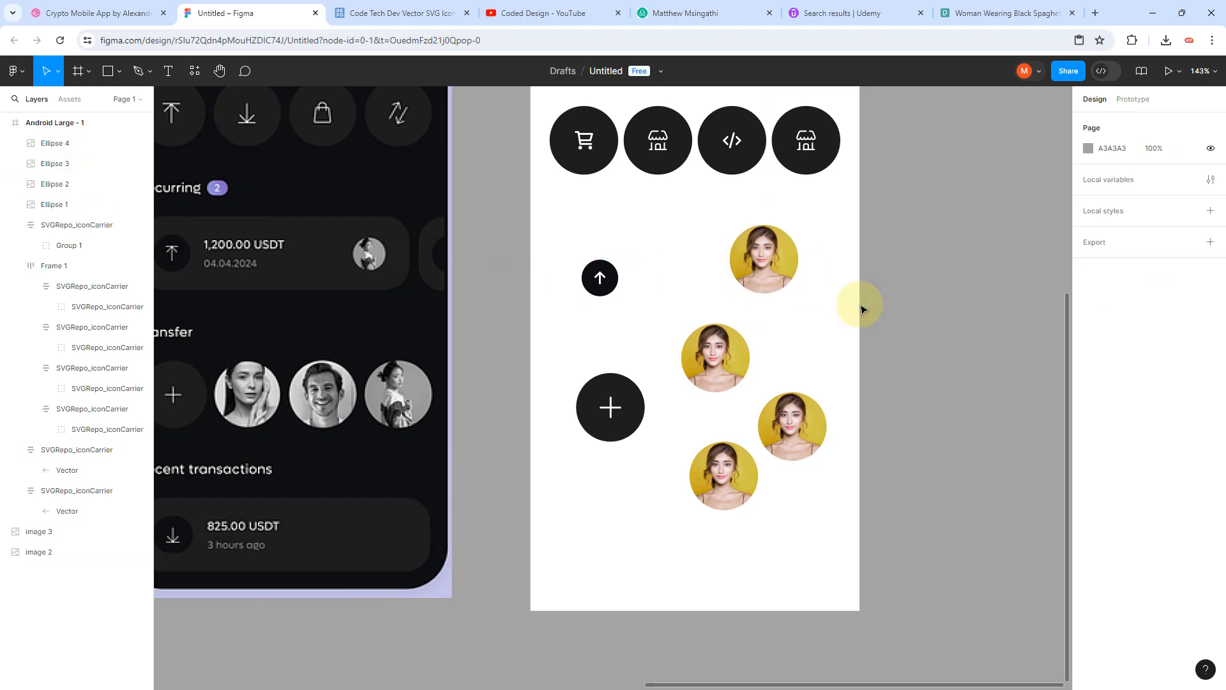
Step: Turn the avatar at X 218, Y 378 grayscale by lowering its image fill's saturation to the minimum
click(777, 272)
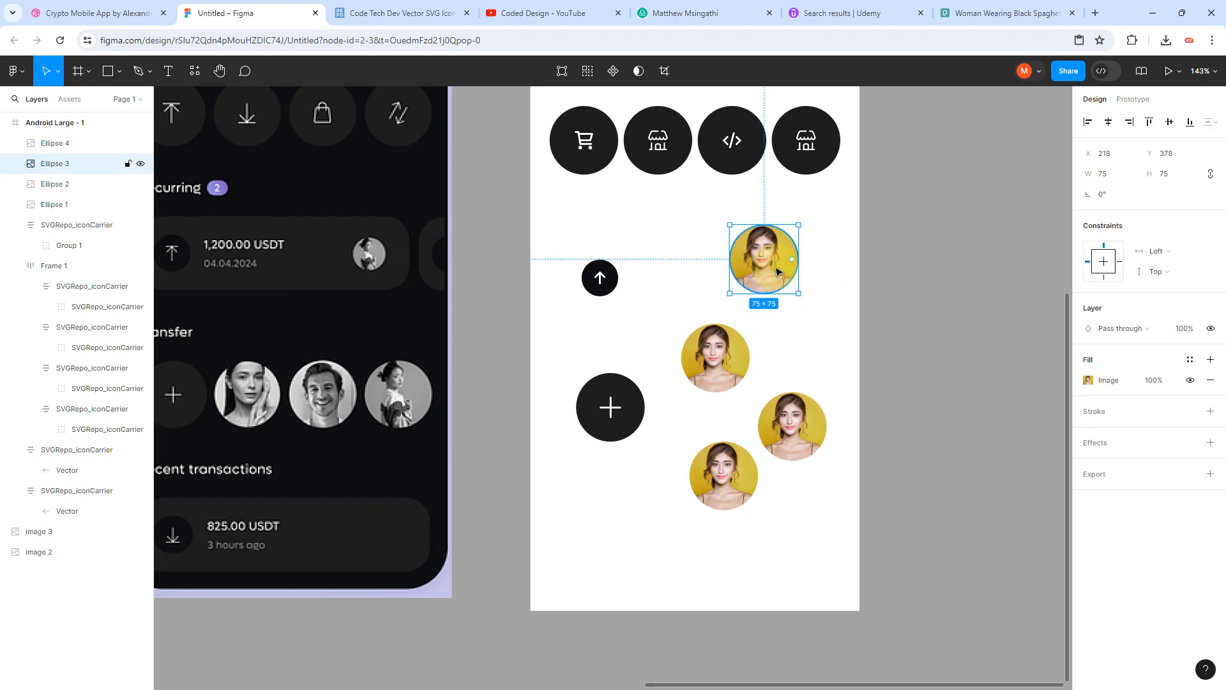
click(1098, 367)
click(1108, 382)
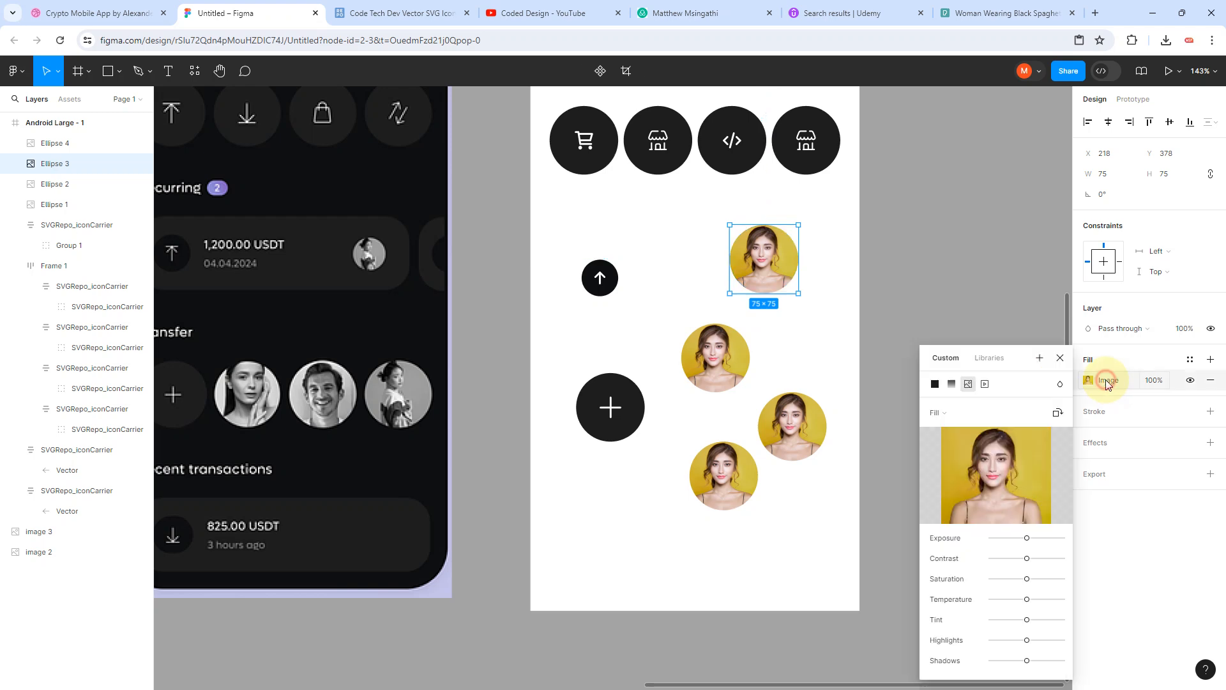
drag(1019, 365, 928, 211)
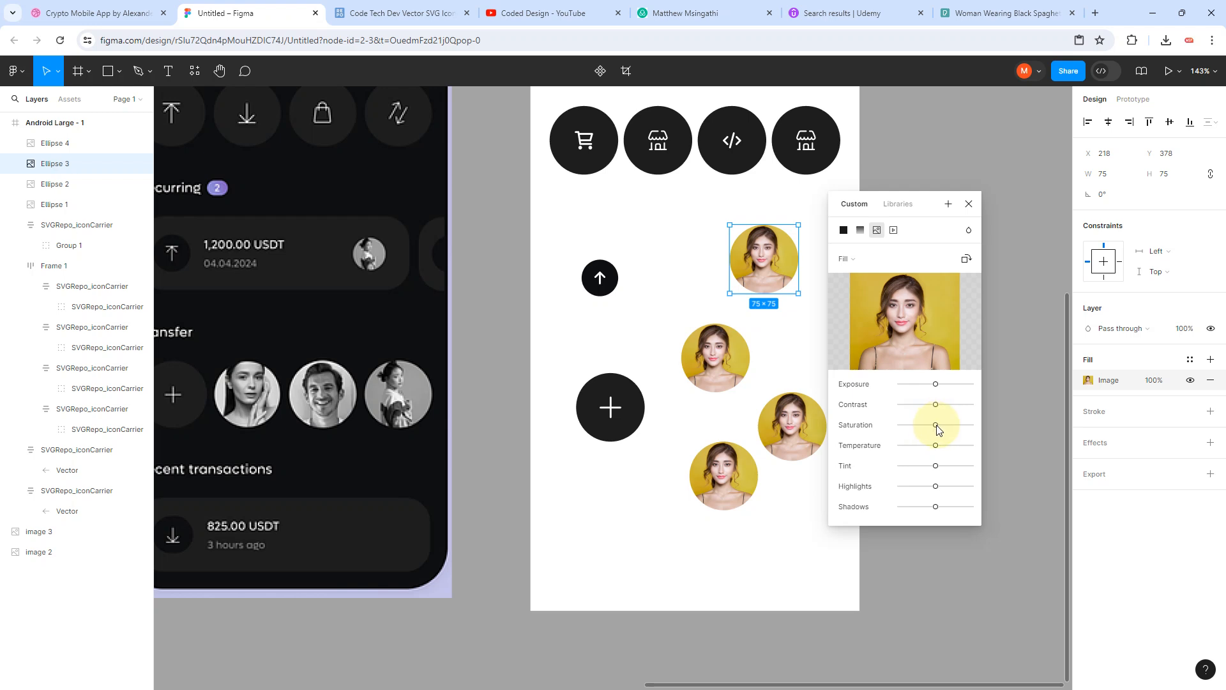
drag(936, 424, 873, 432)
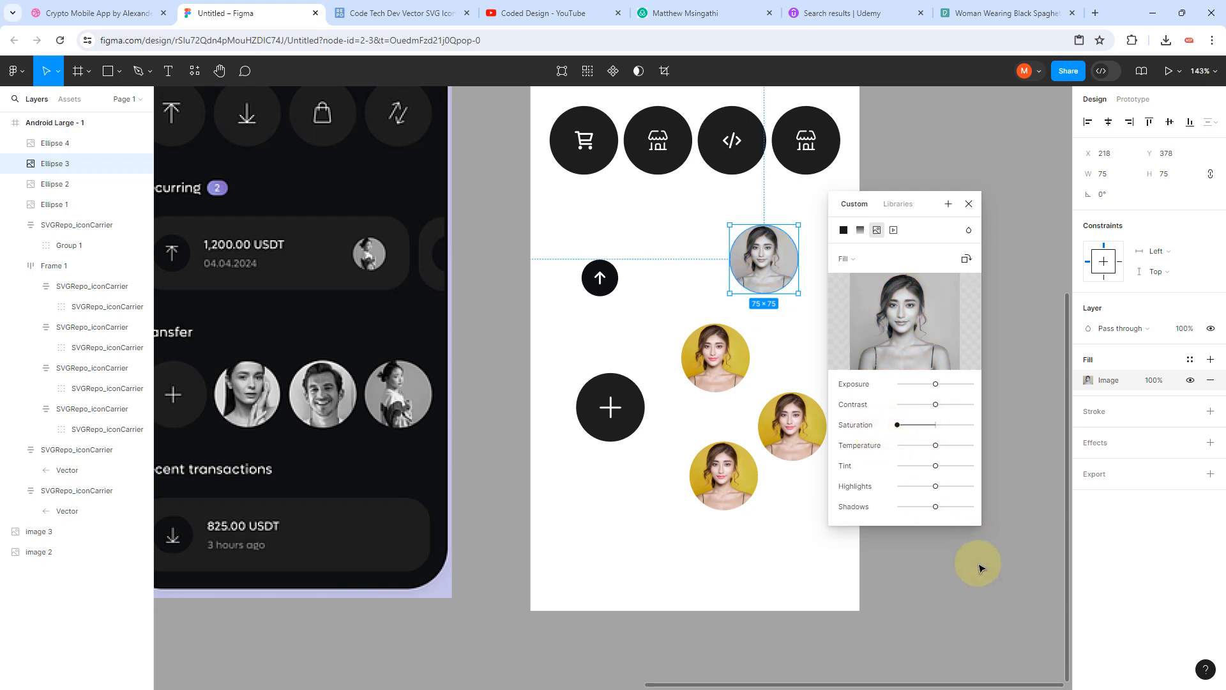
Step: Copy the Man Facing Sideways photo from Pexels and paste it in Figma as the image fill of the avatar at X 165, Y 486
click(745, 347)
click(703, 345)
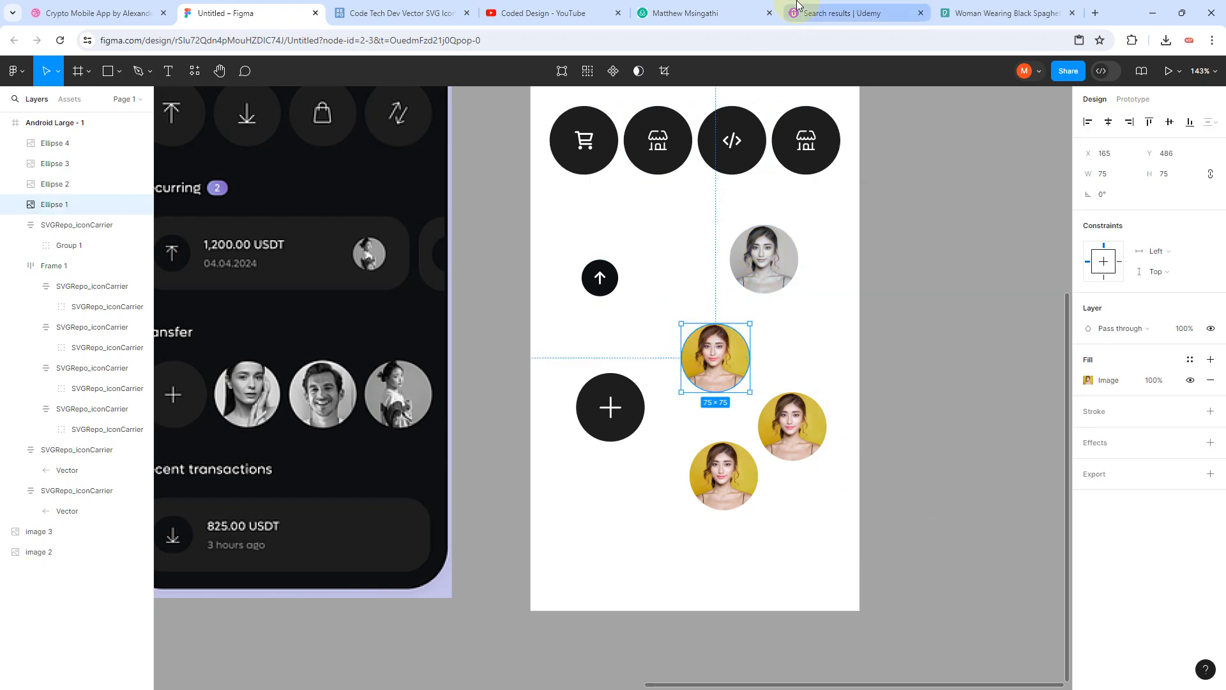
click(963, 18)
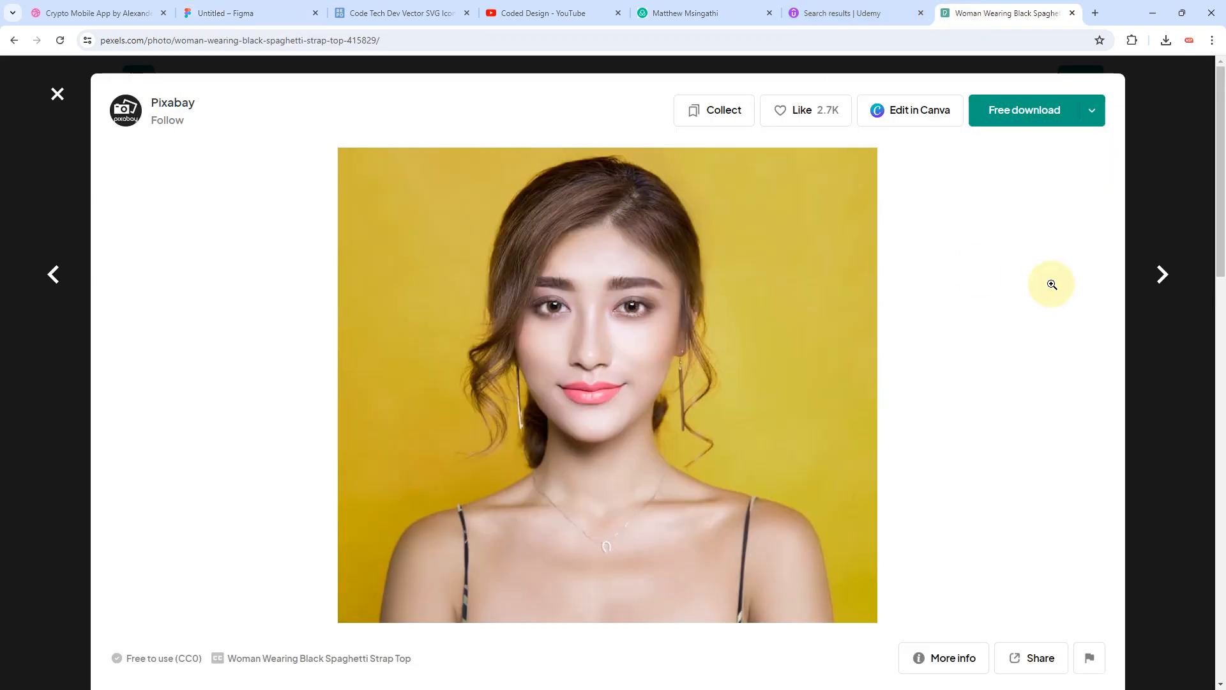
click(1159, 276)
right_click(765, 317)
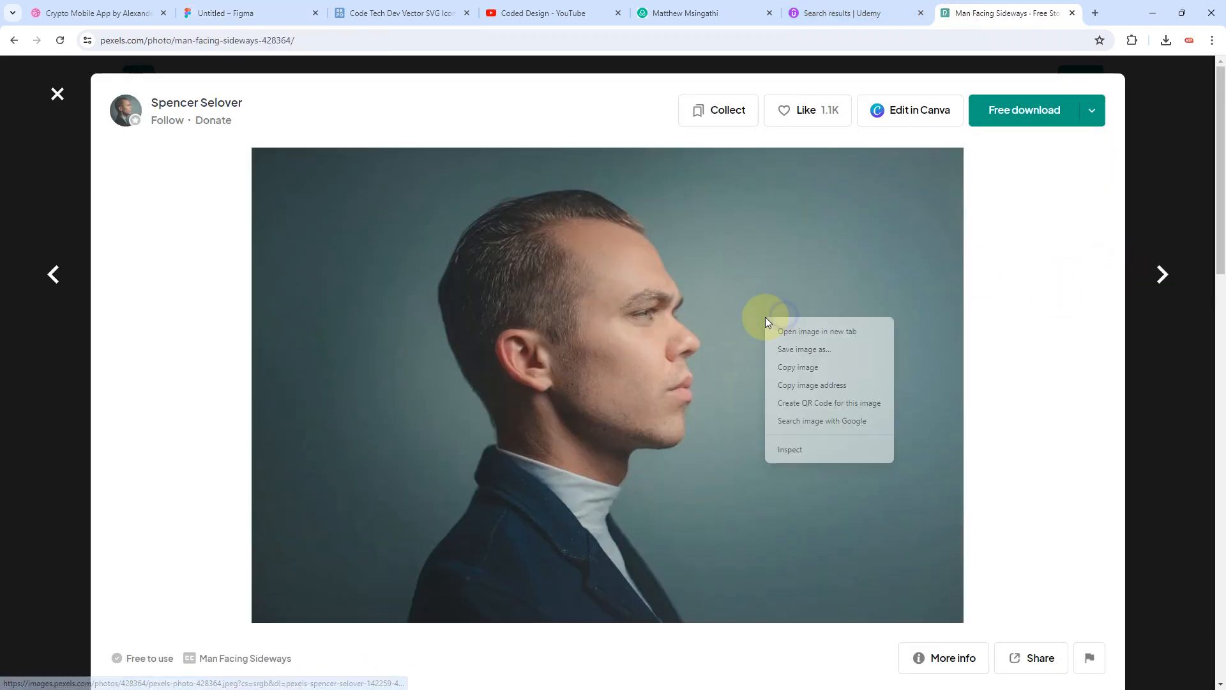
click(791, 368)
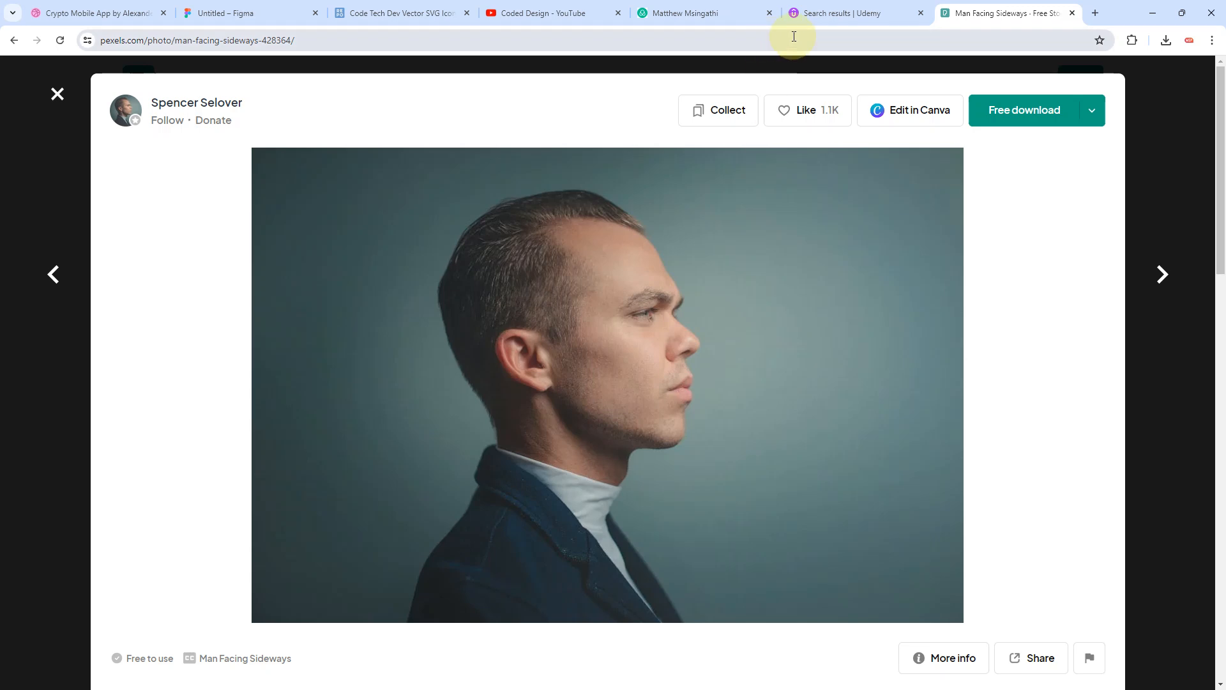
click(278, 14)
click(713, 340)
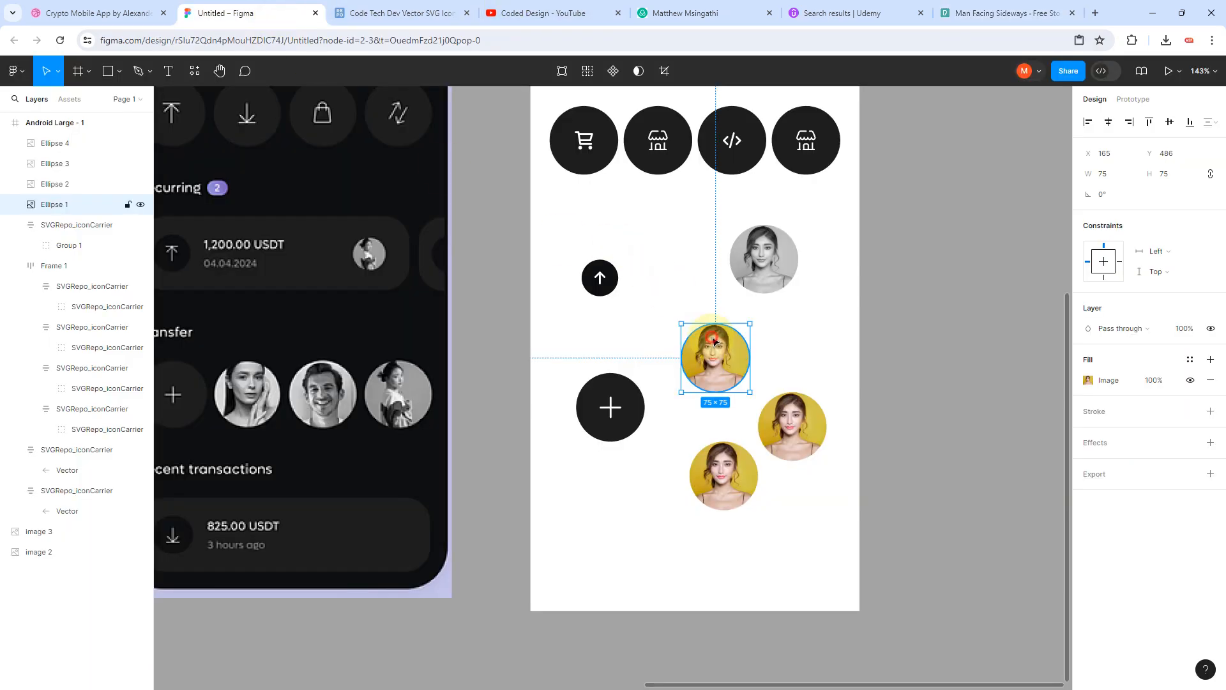
key(ctrl+v)
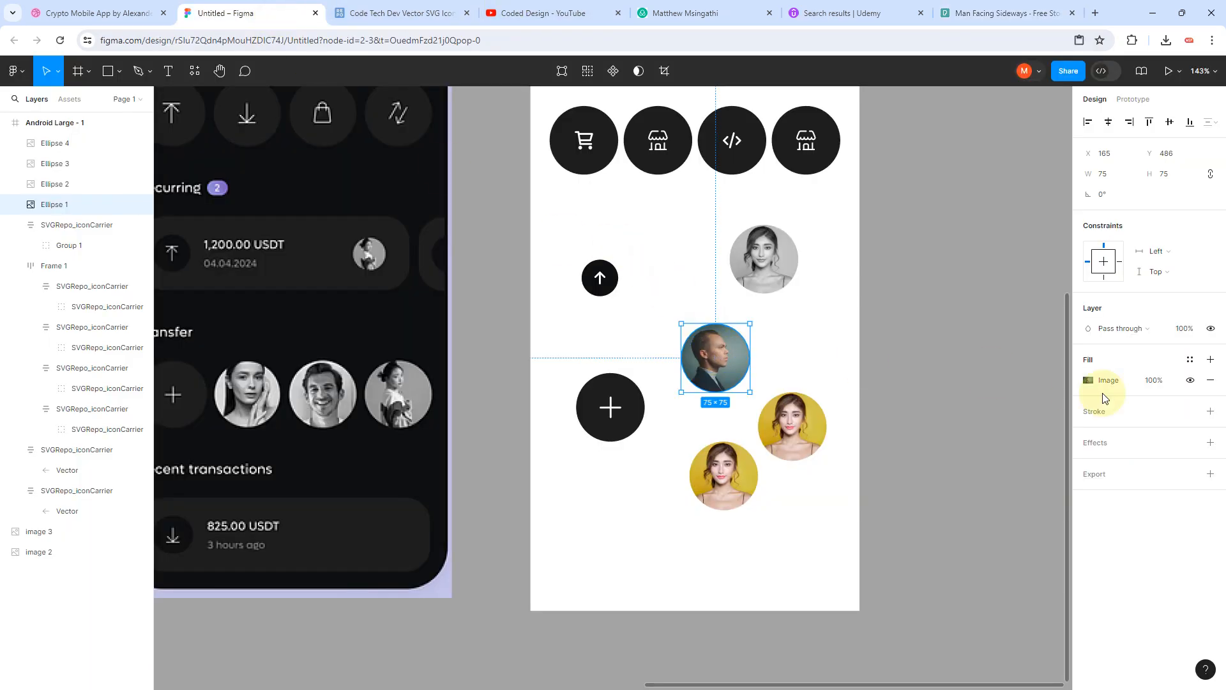
Step: Lower the saturation of the sideways-facing man's avatar fill to the minimum
click(1104, 388)
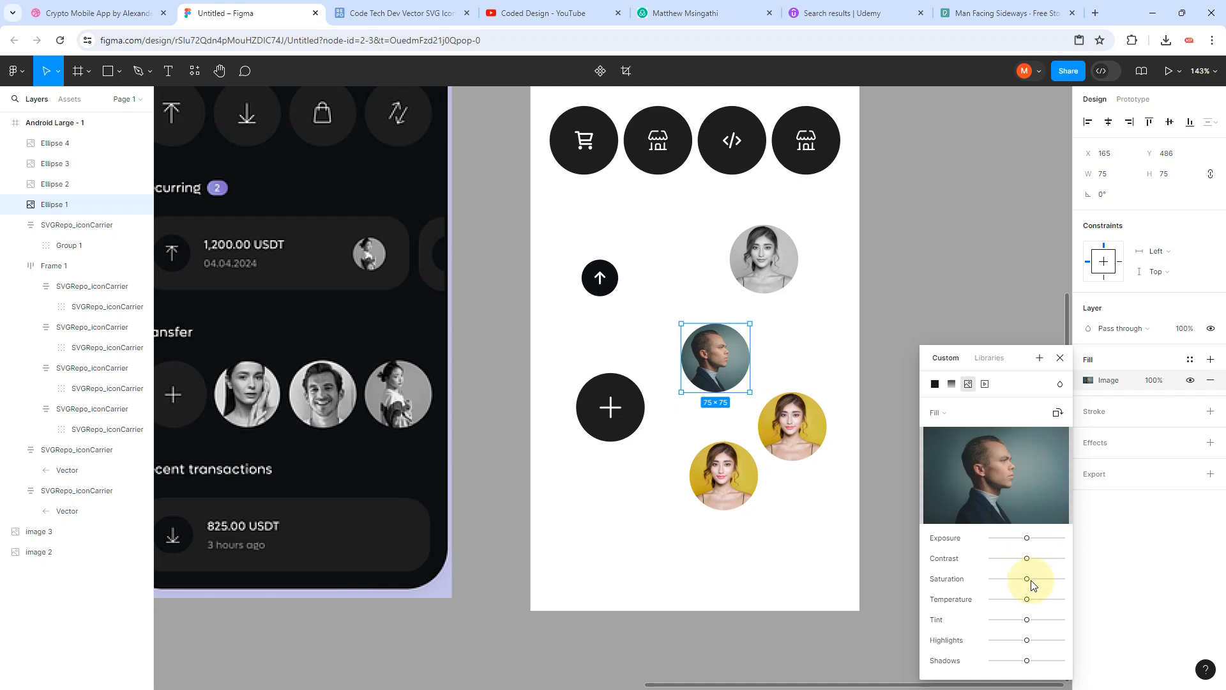
drag(1027, 578, 802, 369)
click(802, 317)
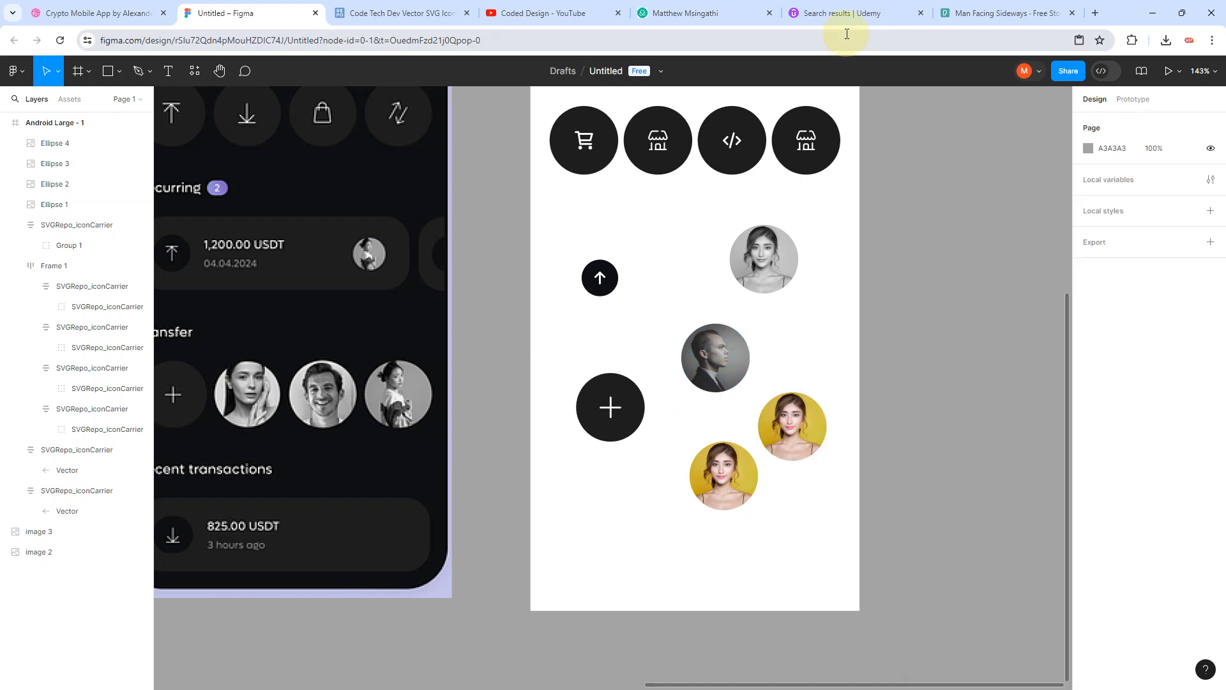
Step: Copy the Men's Blue Dress Shirt photo from Pexels and paste it in Figma as the fill of the avatar at X 249, Y 561
click(978, 15)
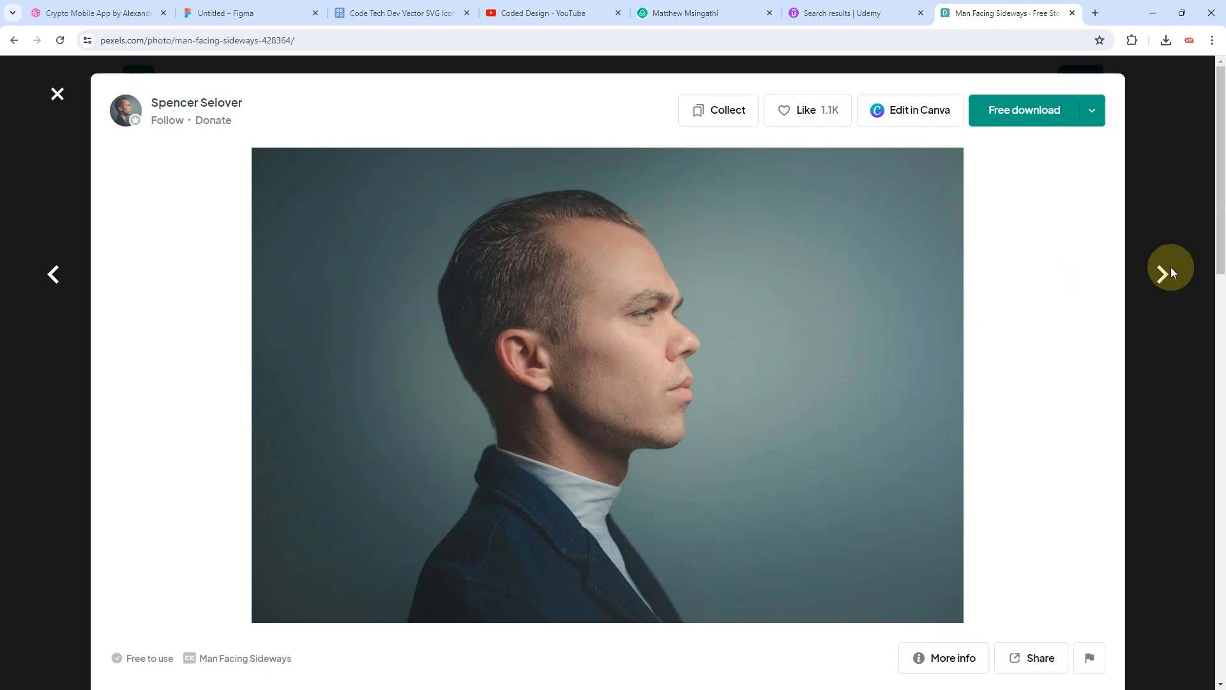
click(1163, 275)
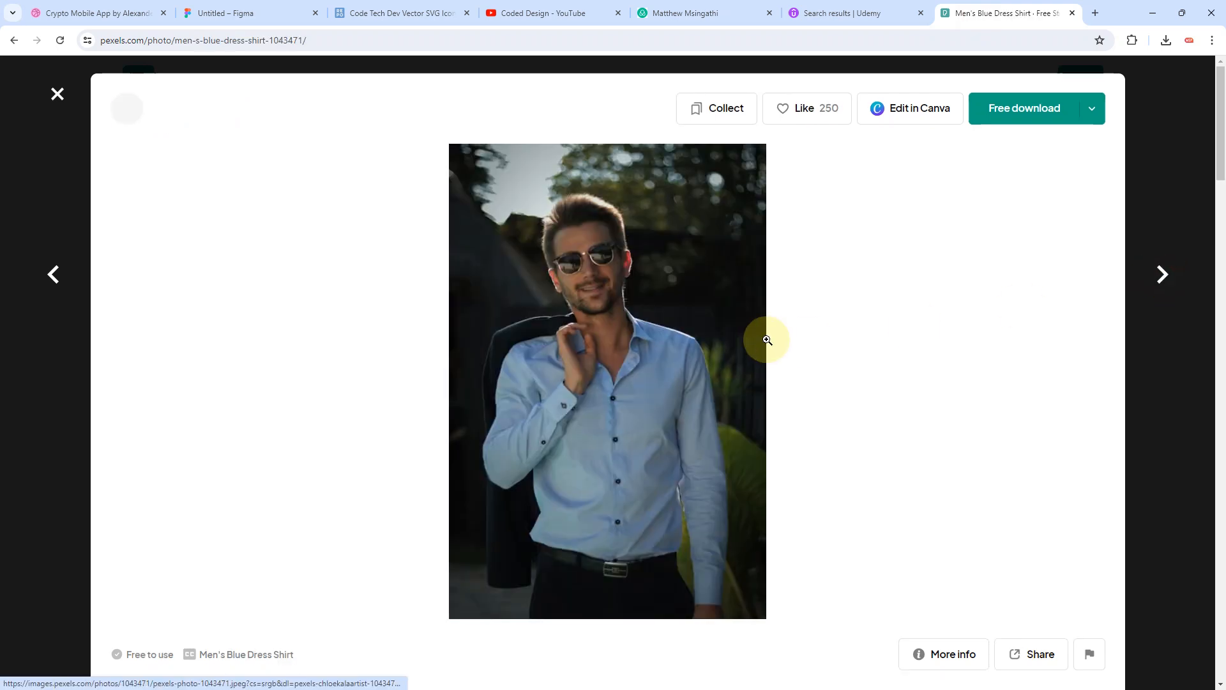
right_click(640, 329)
click(682, 358)
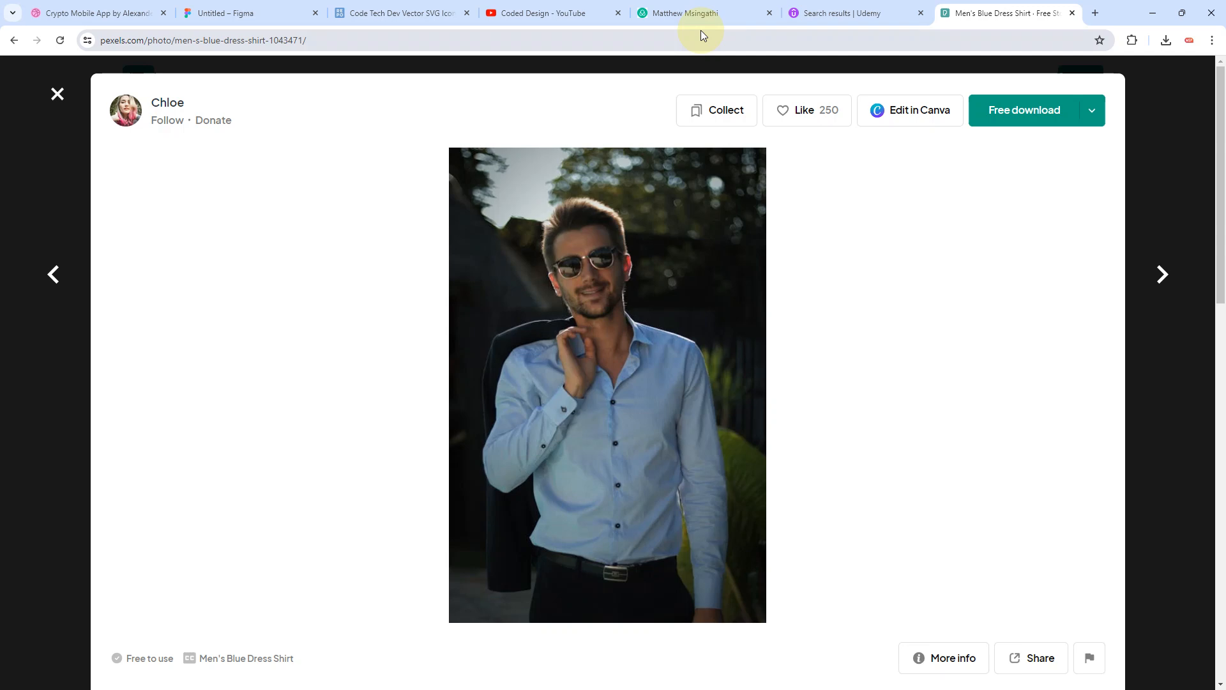
click(255, 13)
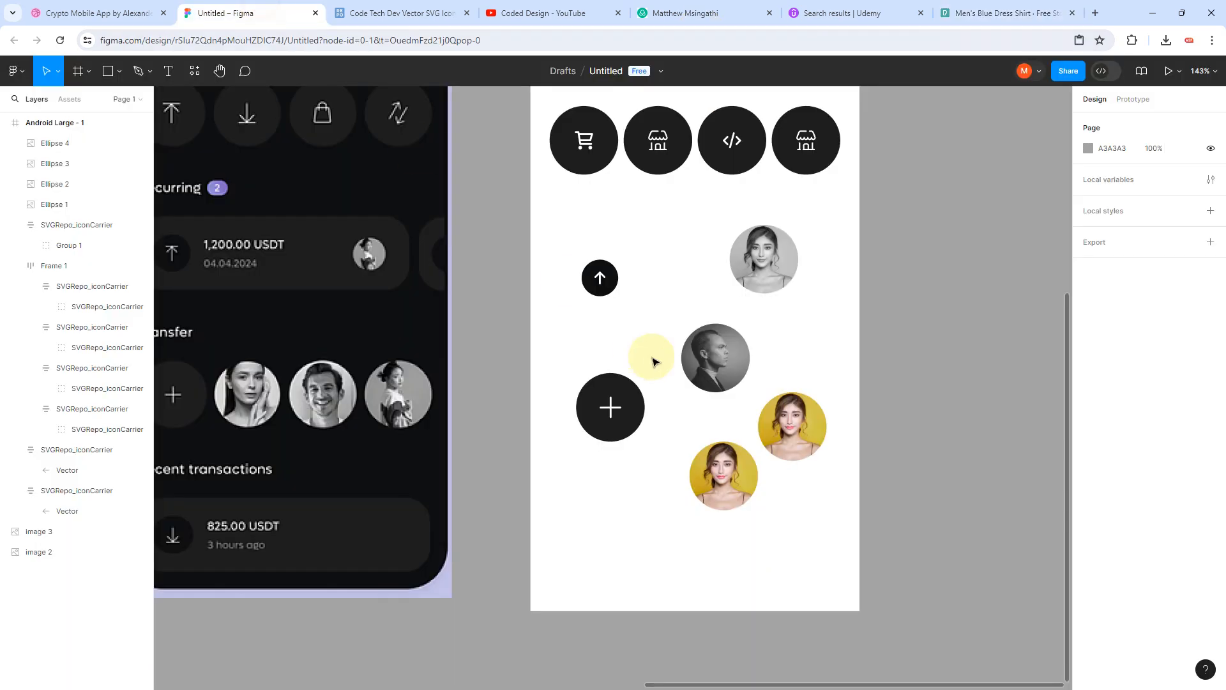
click(792, 423)
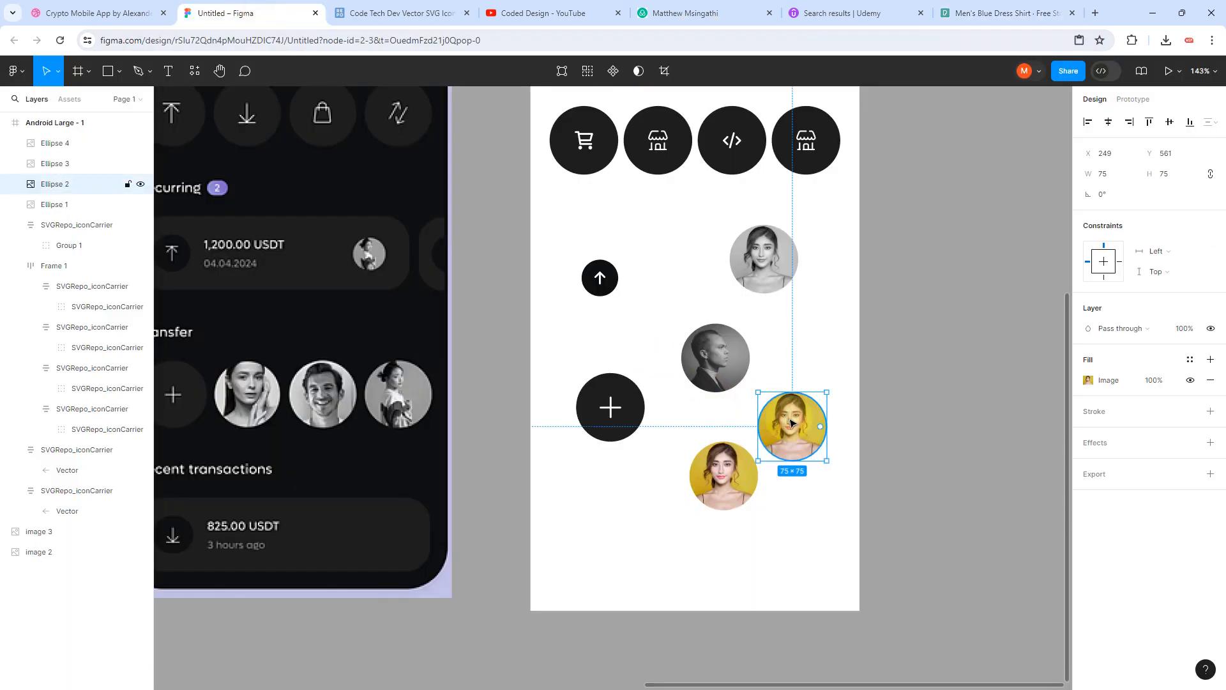
key(ctrl+v)
Step: Make the blue-shirt man's avatar grayscale by reducing its image saturation to the minimum
click(1107, 418)
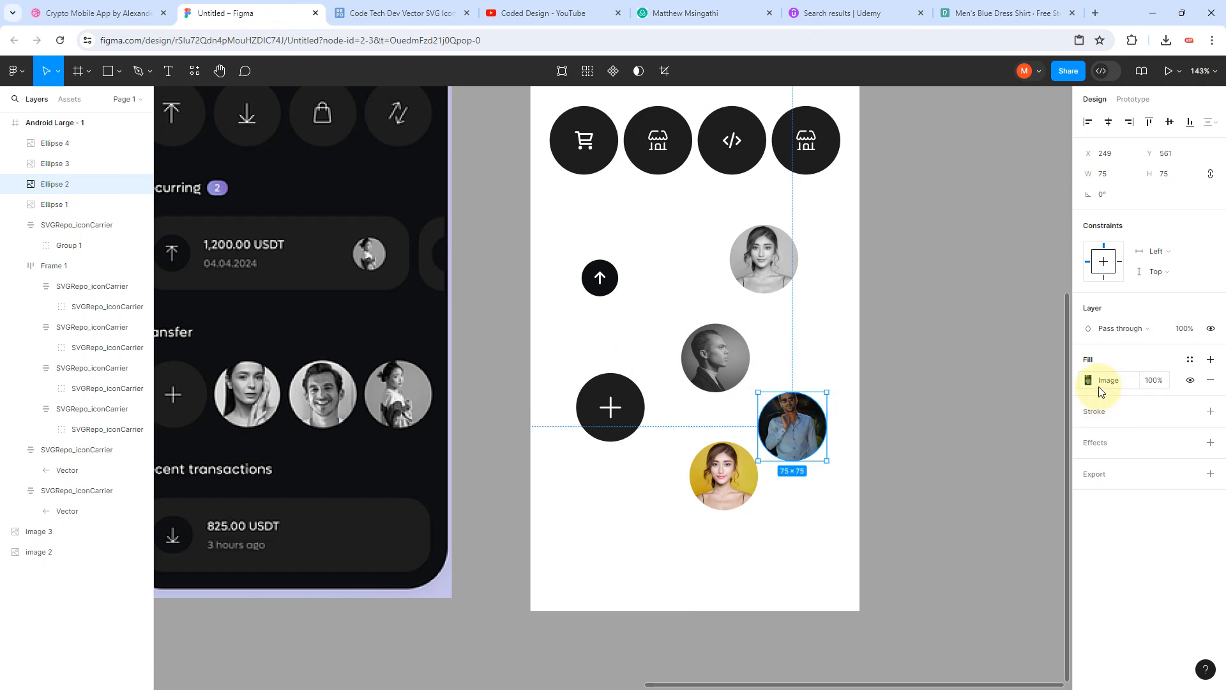
click(1100, 390)
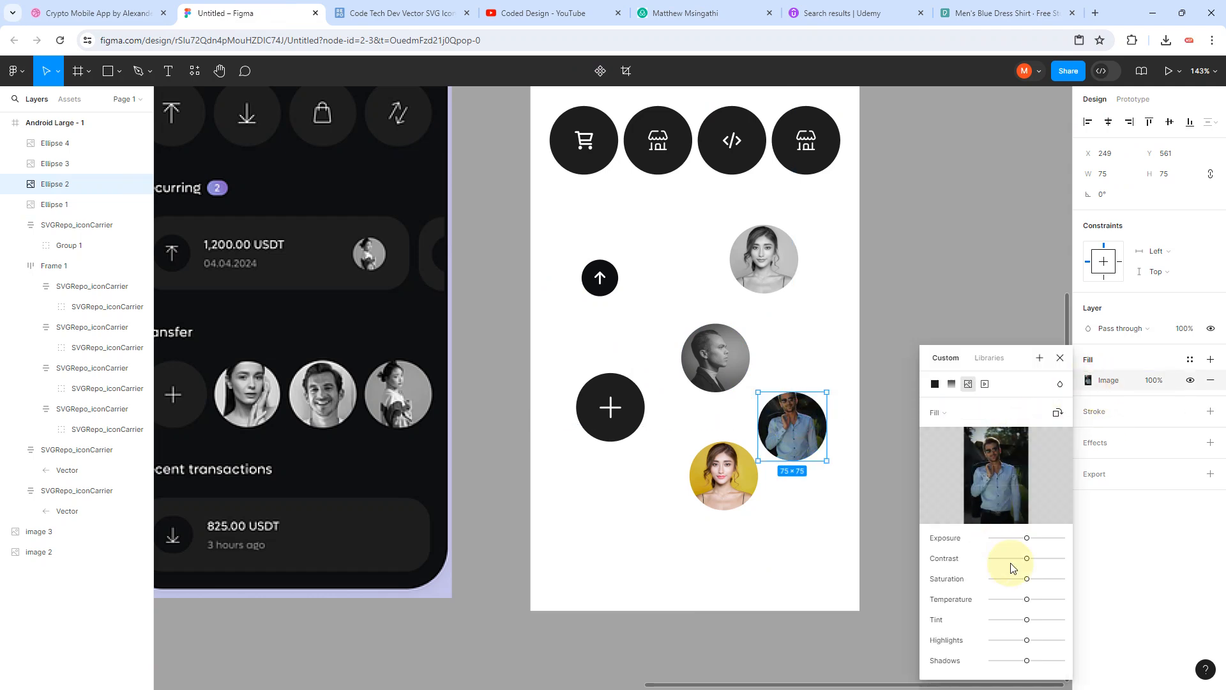
drag(1026, 579, 930, 583)
Step: Copy the Looking Up Woman photo from Pexels and paste it in Figma as the fill of the avatar at X 174, Y 615
click(734, 486)
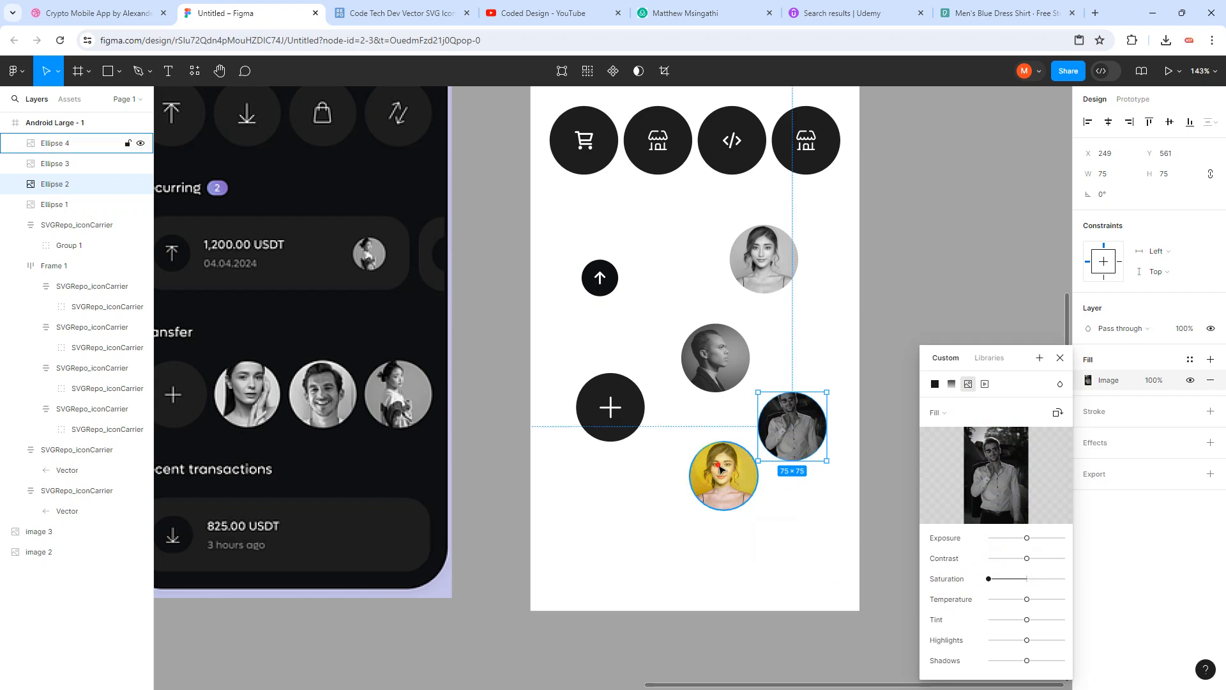
click(977, 13)
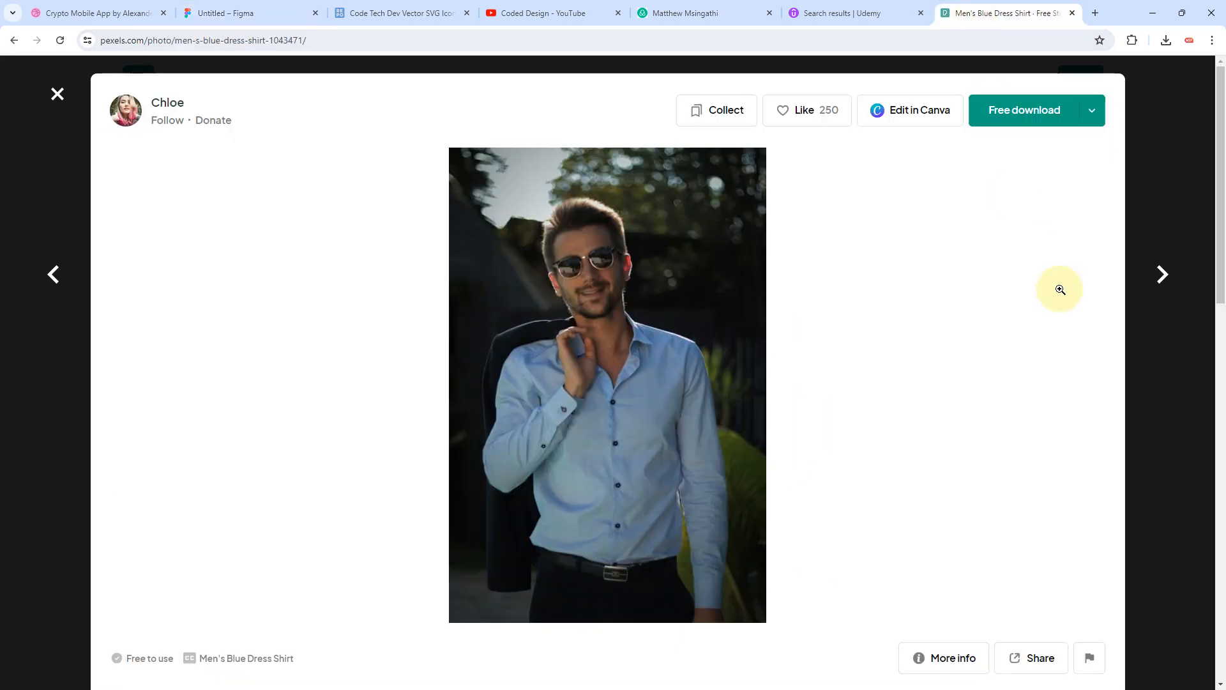
click(1161, 287)
right_click(677, 443)
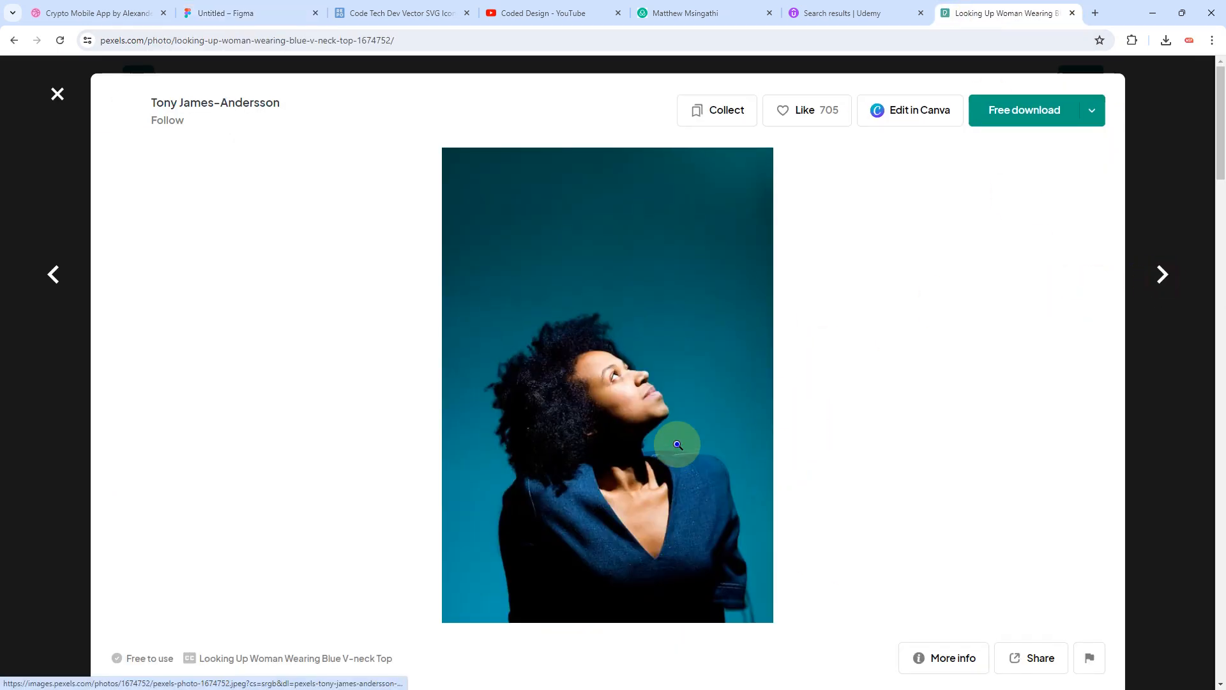
click(718, 495)
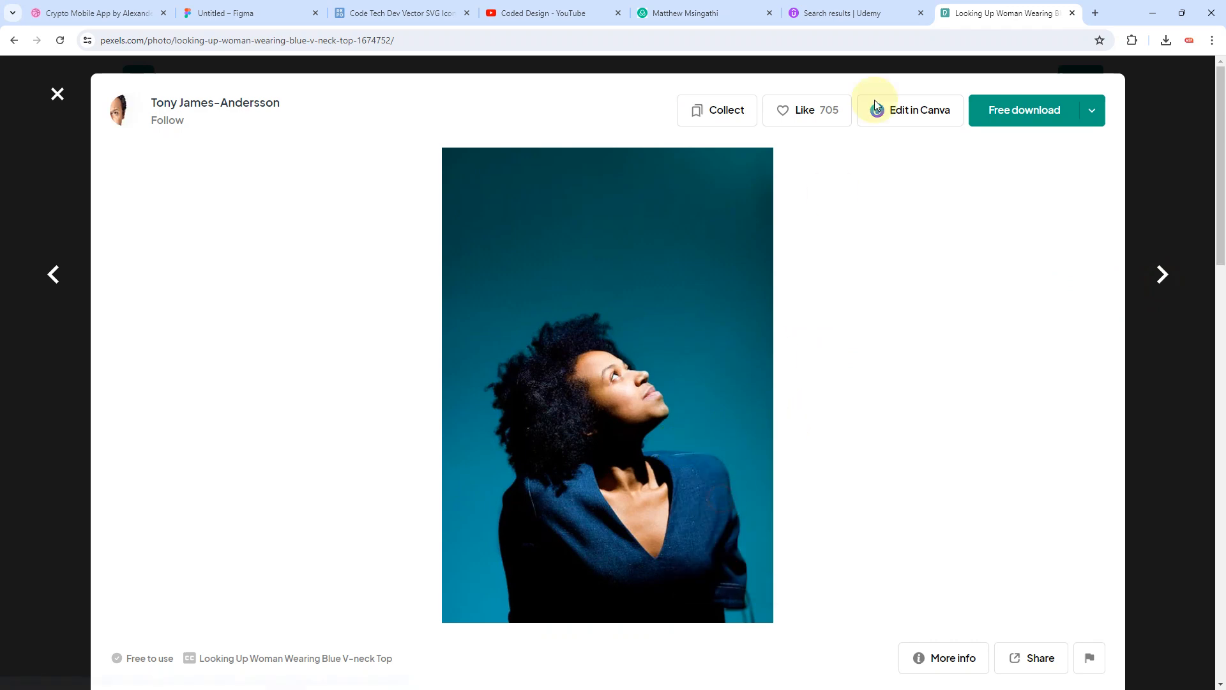
click(239, 13)
click(726, 473)
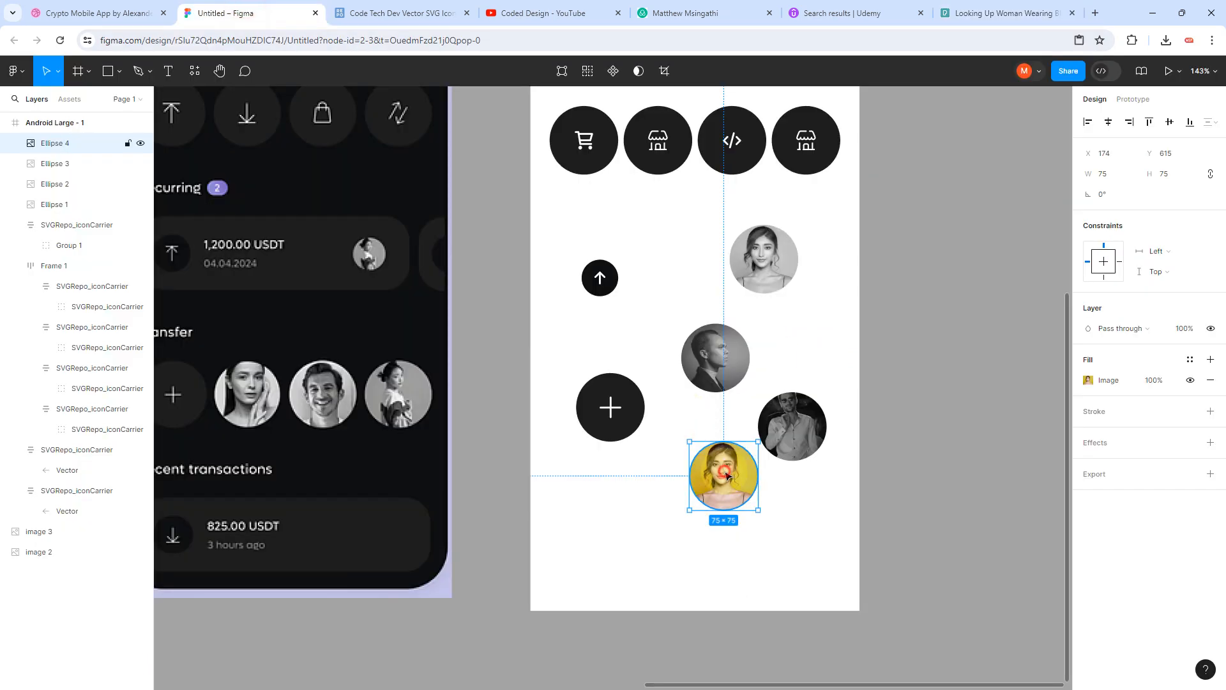
key(ctrl+v)
Step: Reduce the image saturation of the looking-up woman's avatar to the minimum
click(1088, 380)
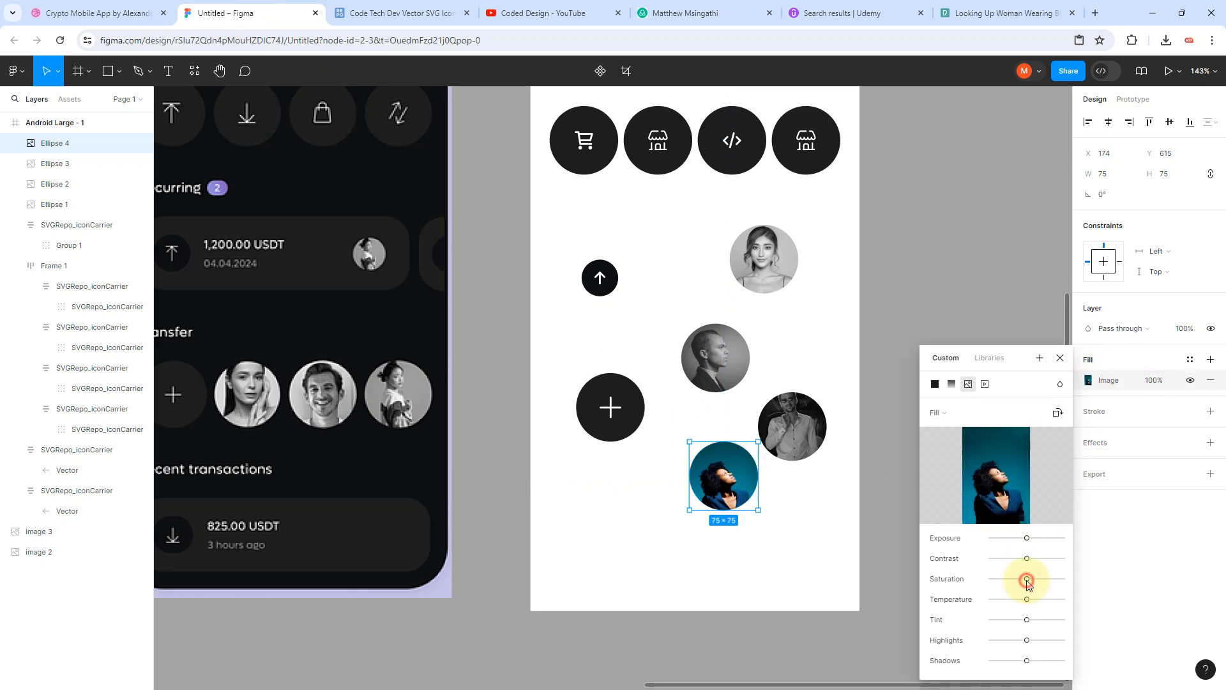
drag(1027, 581, 938, 584)
click(644, 457)
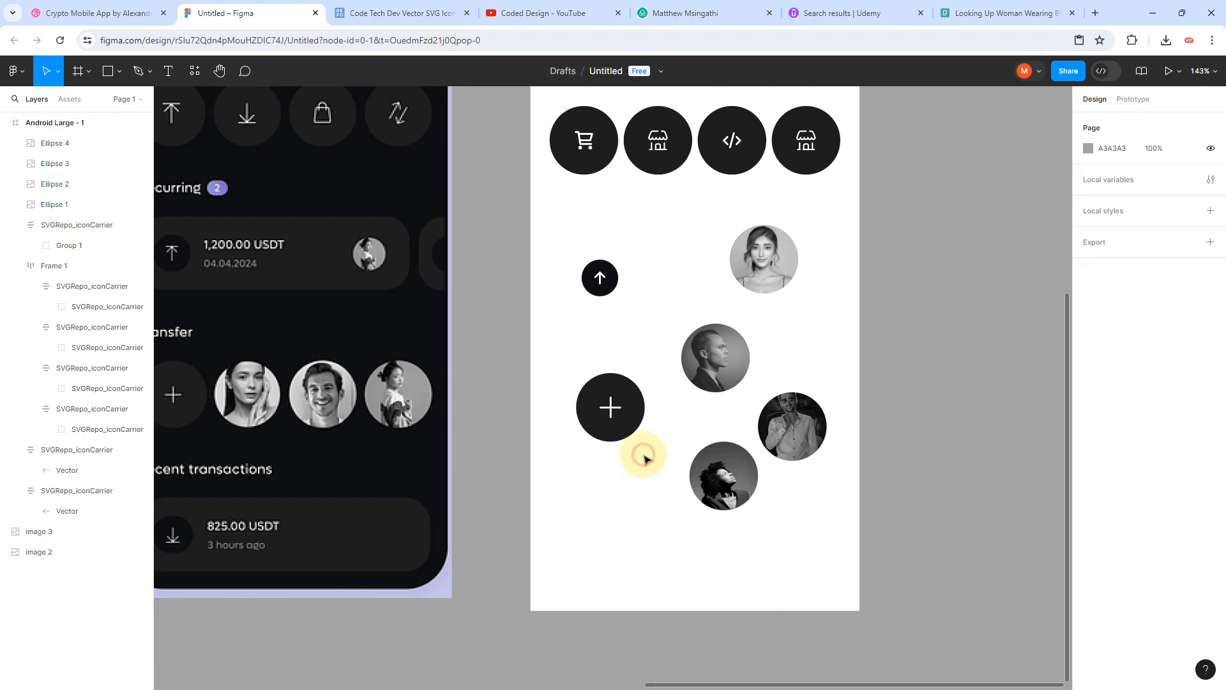
Step: Raise the arrow circle, line up the plus circle and three avatars in a row from about X 21, Y 465, and park the fourth avatar below
drag(598, 275, 594, 231)
click(611, 395)
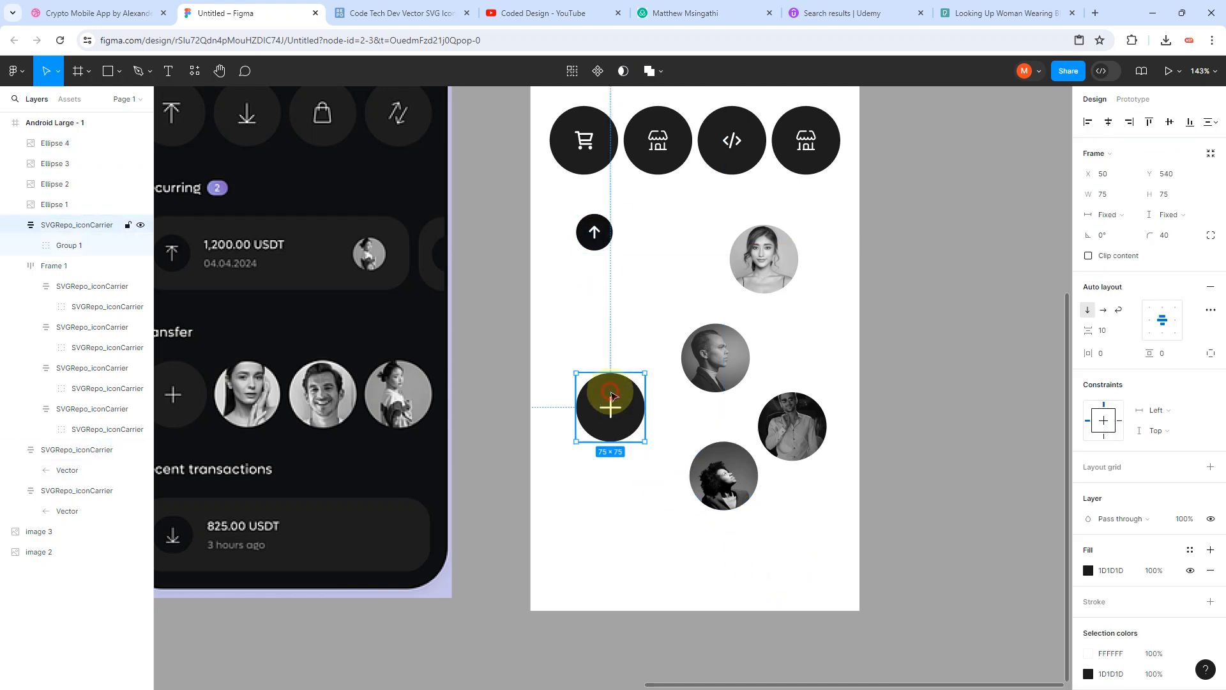
drag(611, 394, 583, 327)
drag(679, 348, 650, 340)
drag(747, 276, 735, 354)
drag(790, 419, 818, 341)
drag(728, 465, 779, 498)
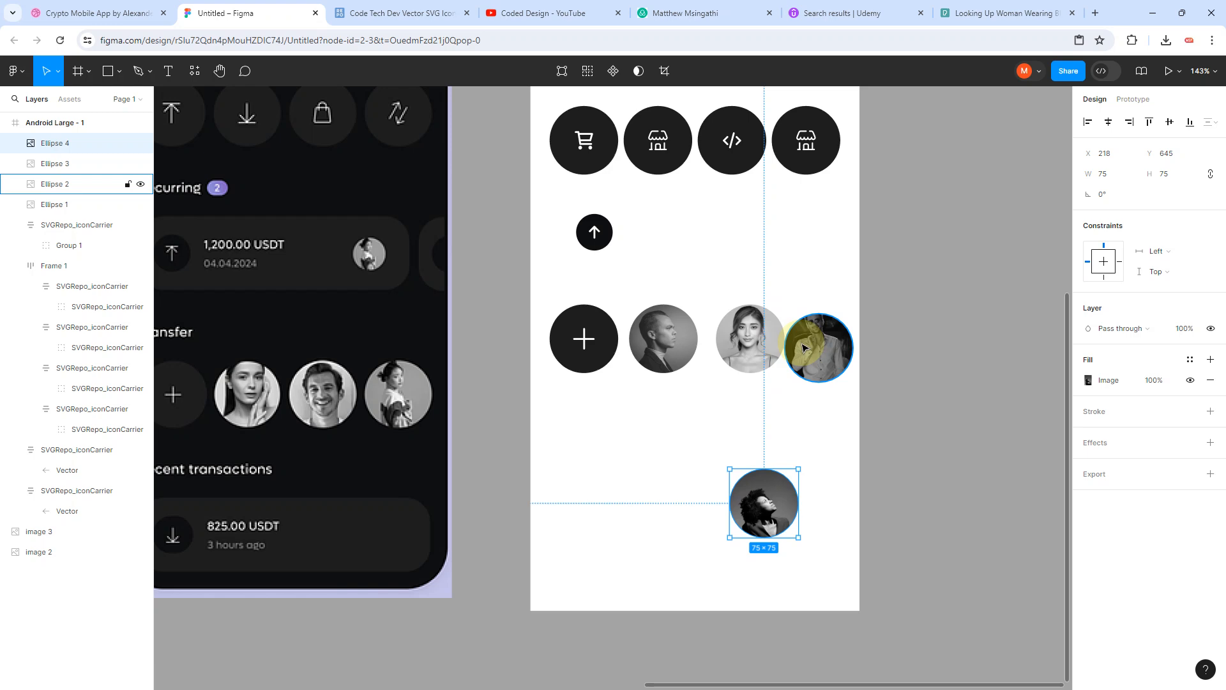
Step: Apply auto layout to the plus circle and the three avatars beside it
click(807, 409)
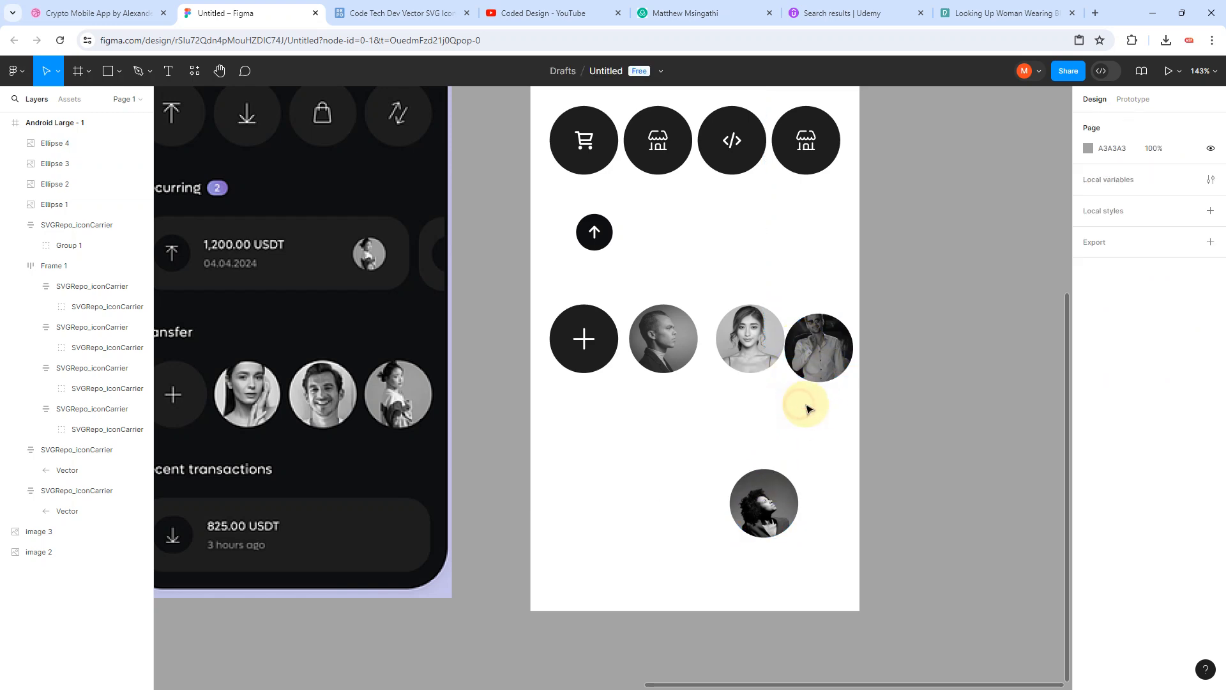
drag(834, 405, 578, 333)
right_click(583, 331)
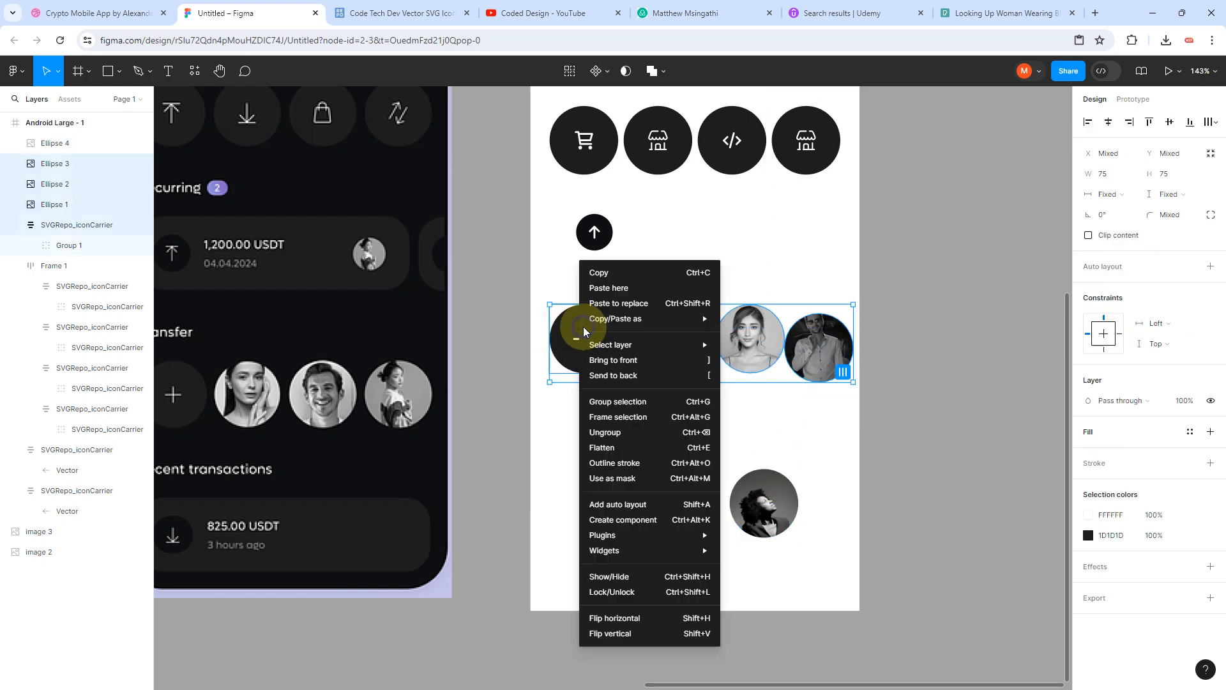
mouse_move(635, 327)
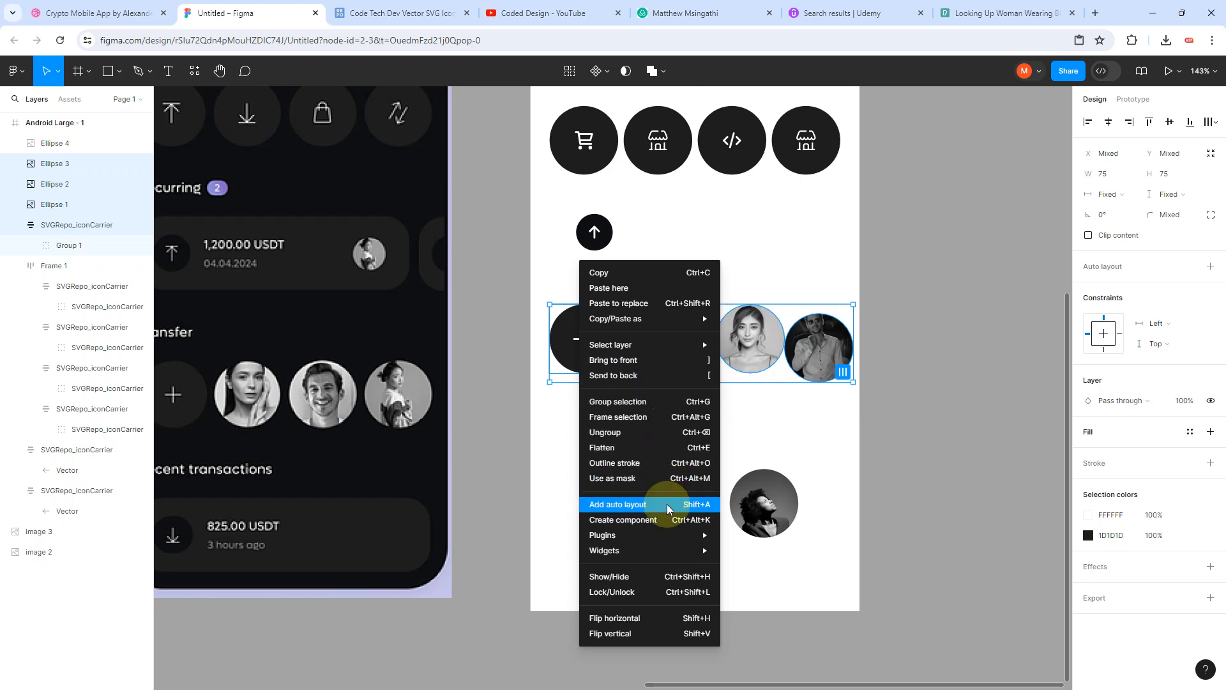
click(638, 506)
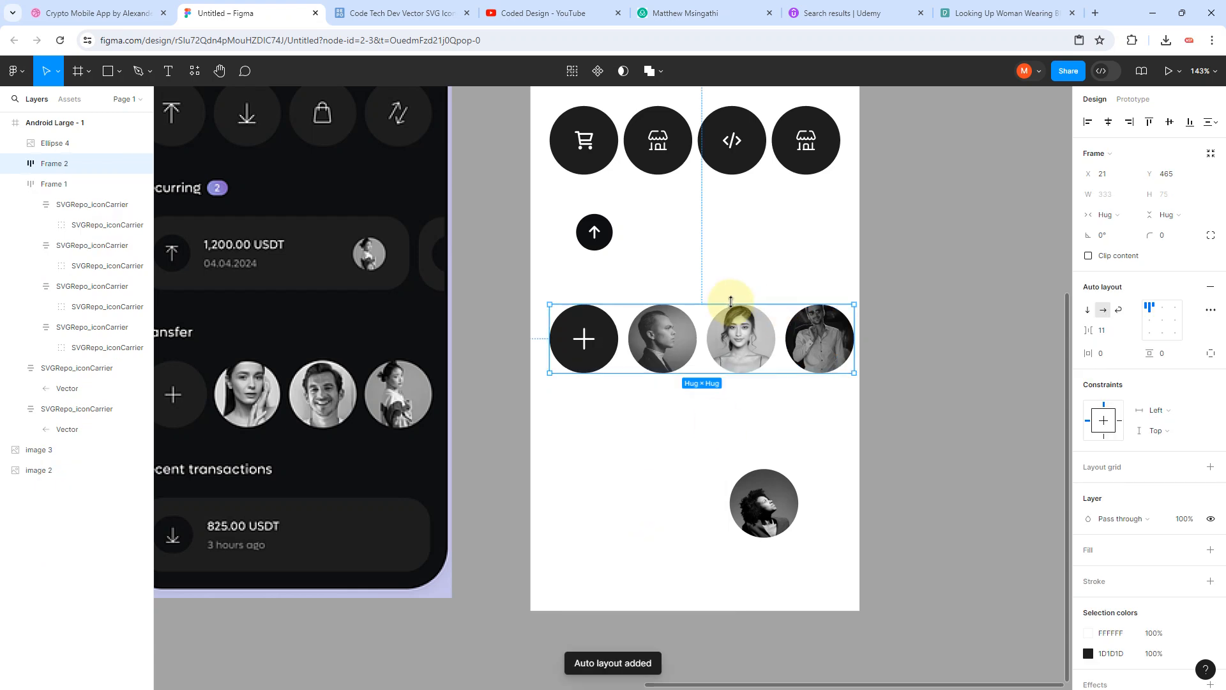
Step: Try the looking-up woman's avatar inside the photo row and move it back out to about X 186, Y 660
drag(767, 501, 705, 343)
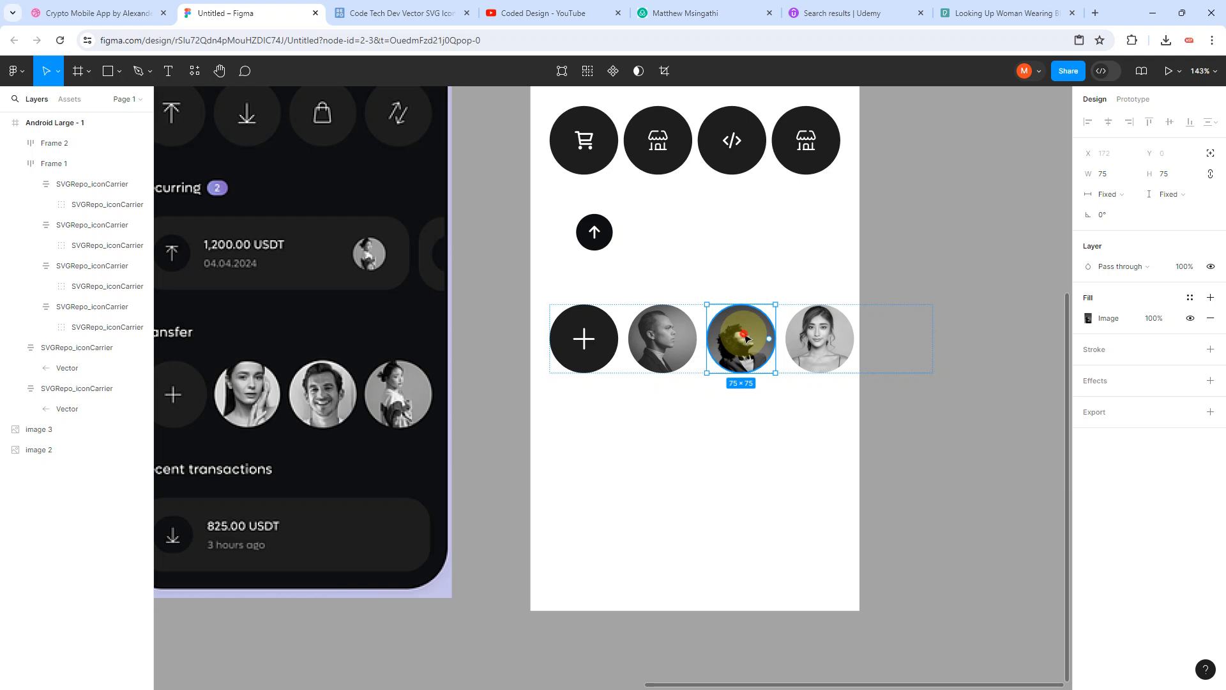
drag(745, 338, 739, 536)
scroll(764, 422, up, 4)
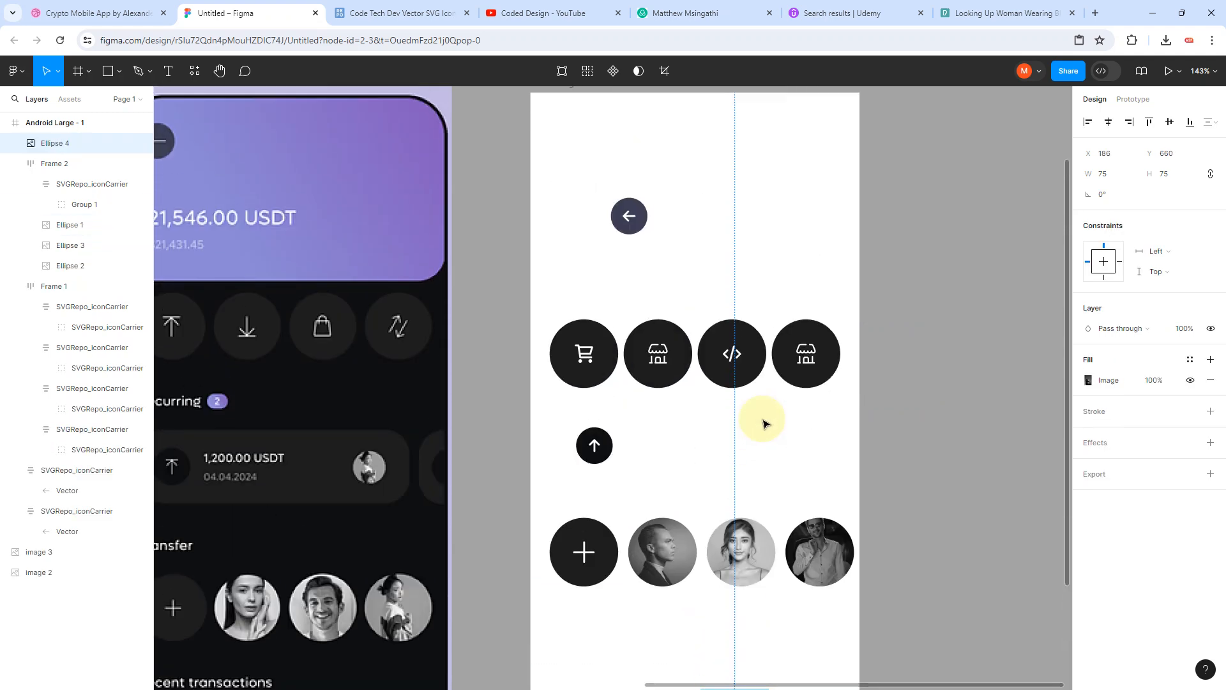
scroll(763, 423, down, 2)
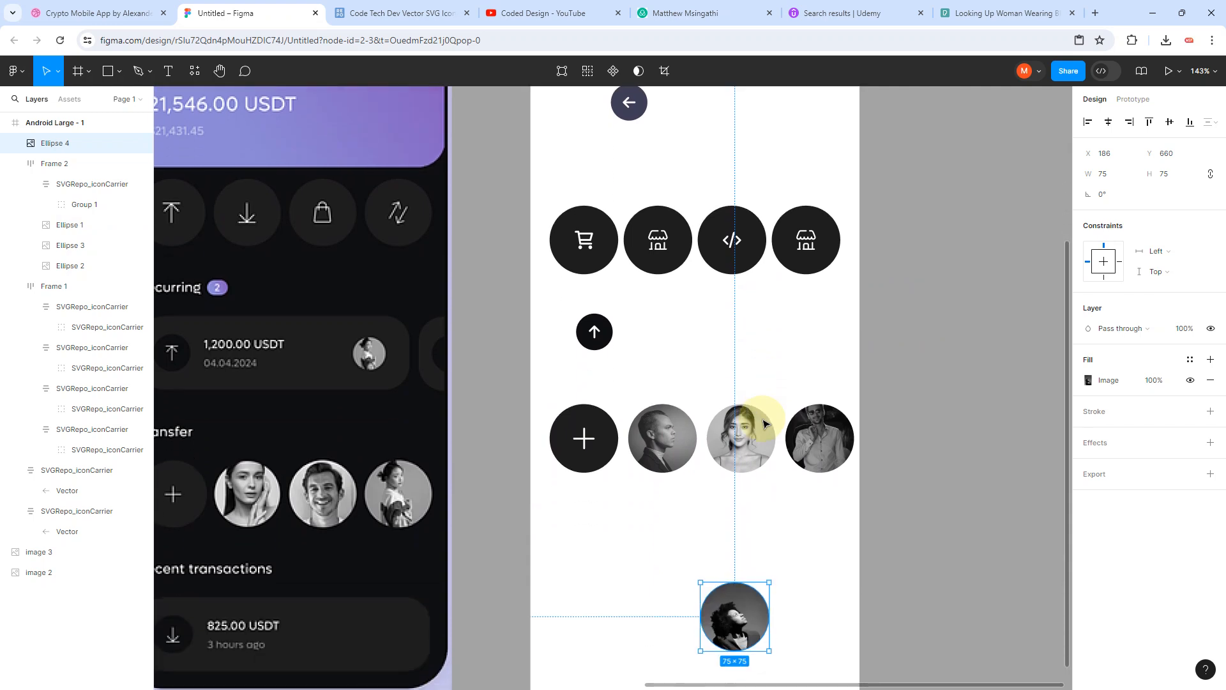
scroll(764, 423, down, 3)
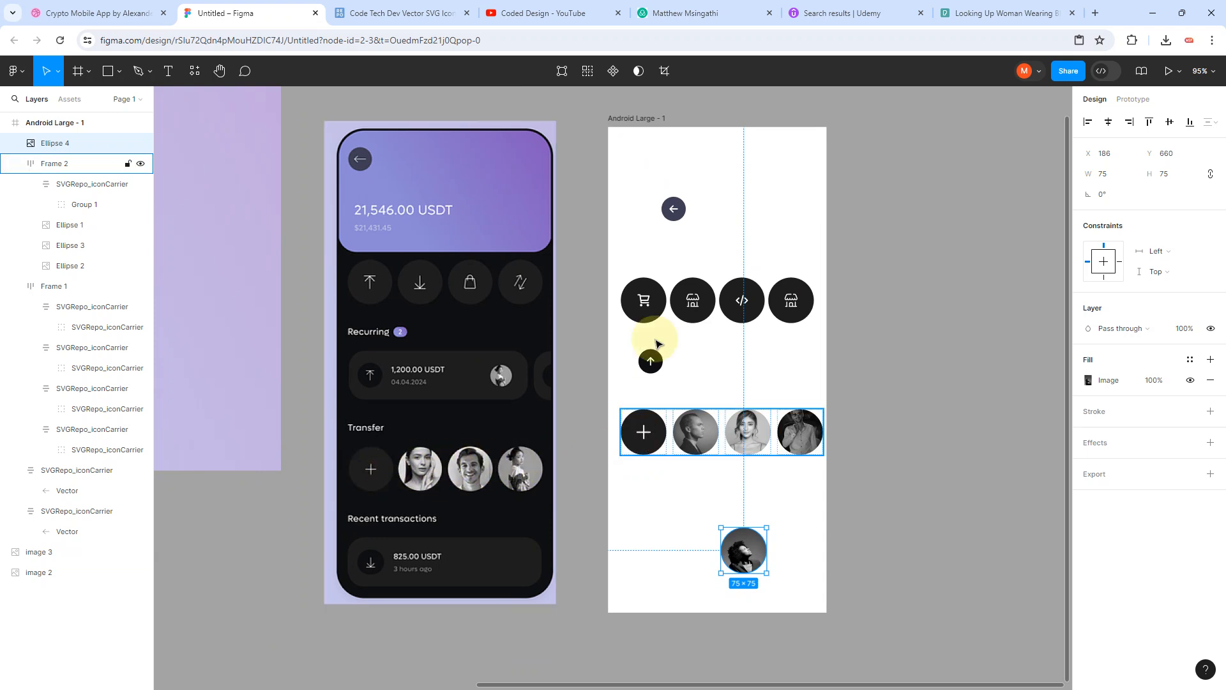
Step: Wrap the row of four icon buttons on the artboard in a new auto layout frame
click(664, 299)
scroll(752, 296, up, 5)
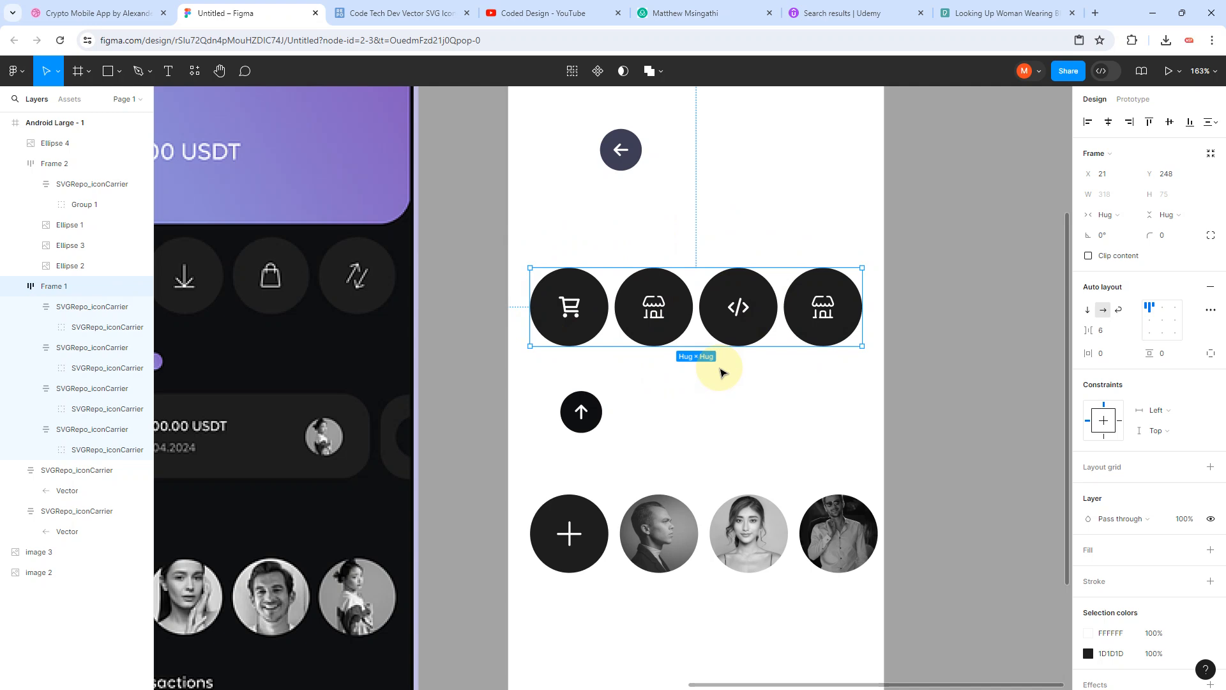
key(shift+a)
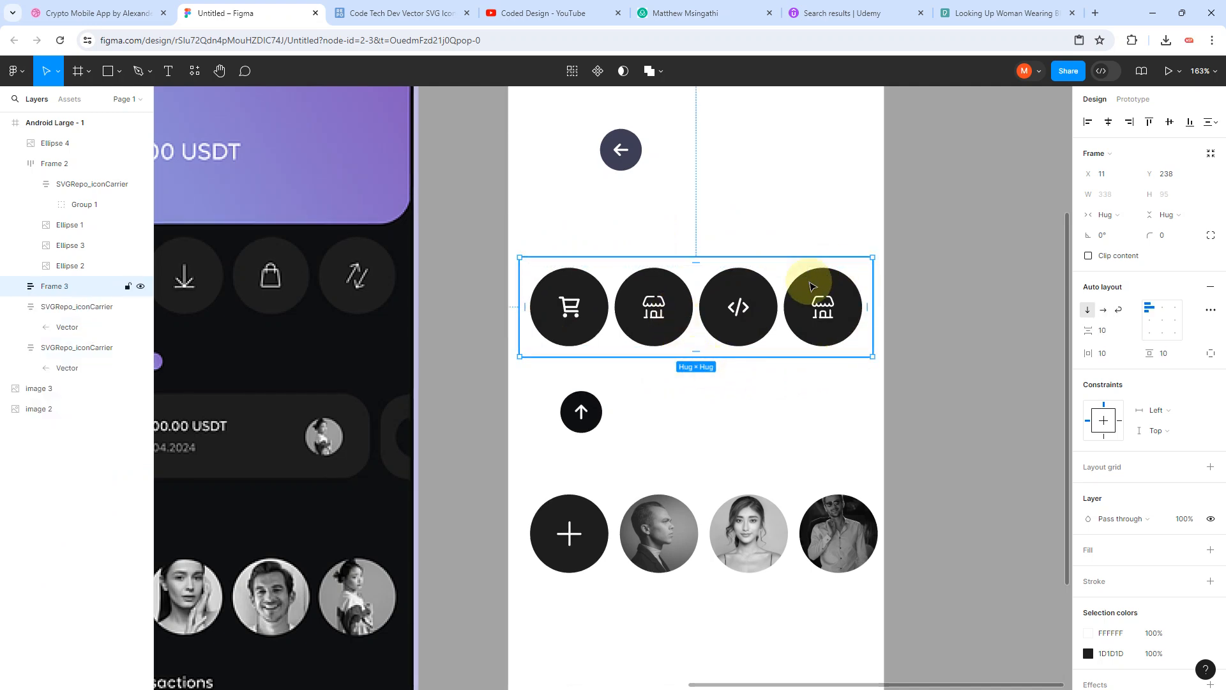
double_click(810, 282)
click(815, 295)
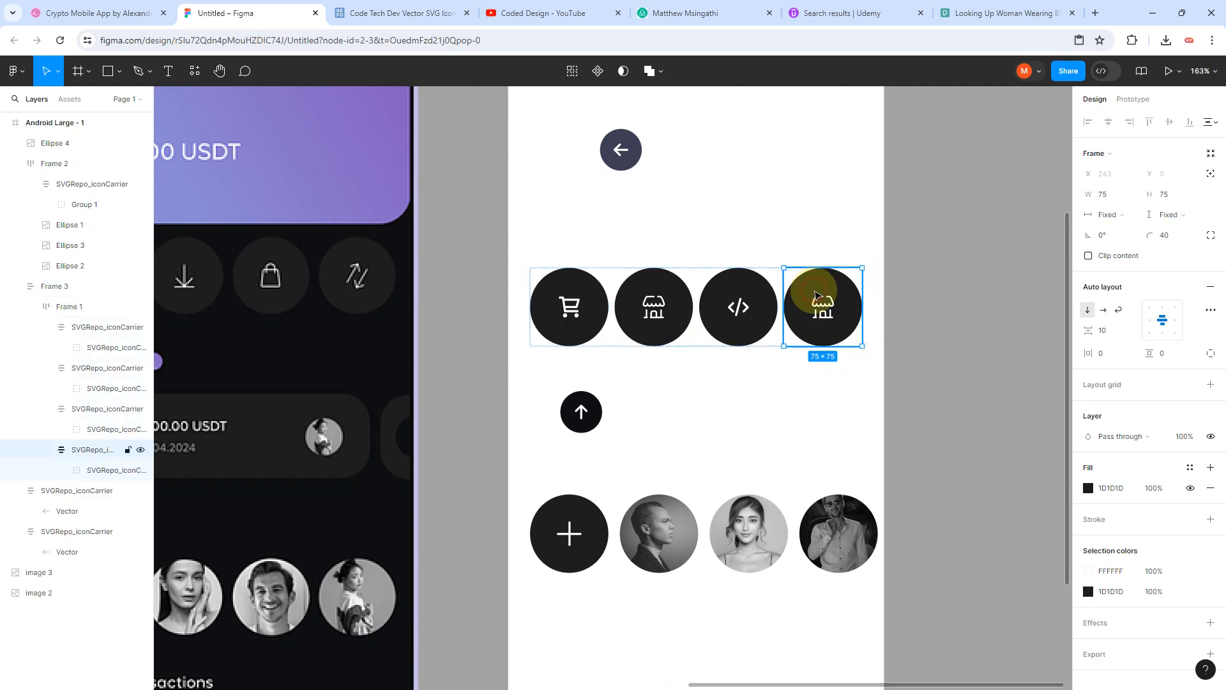
click(804, 311)
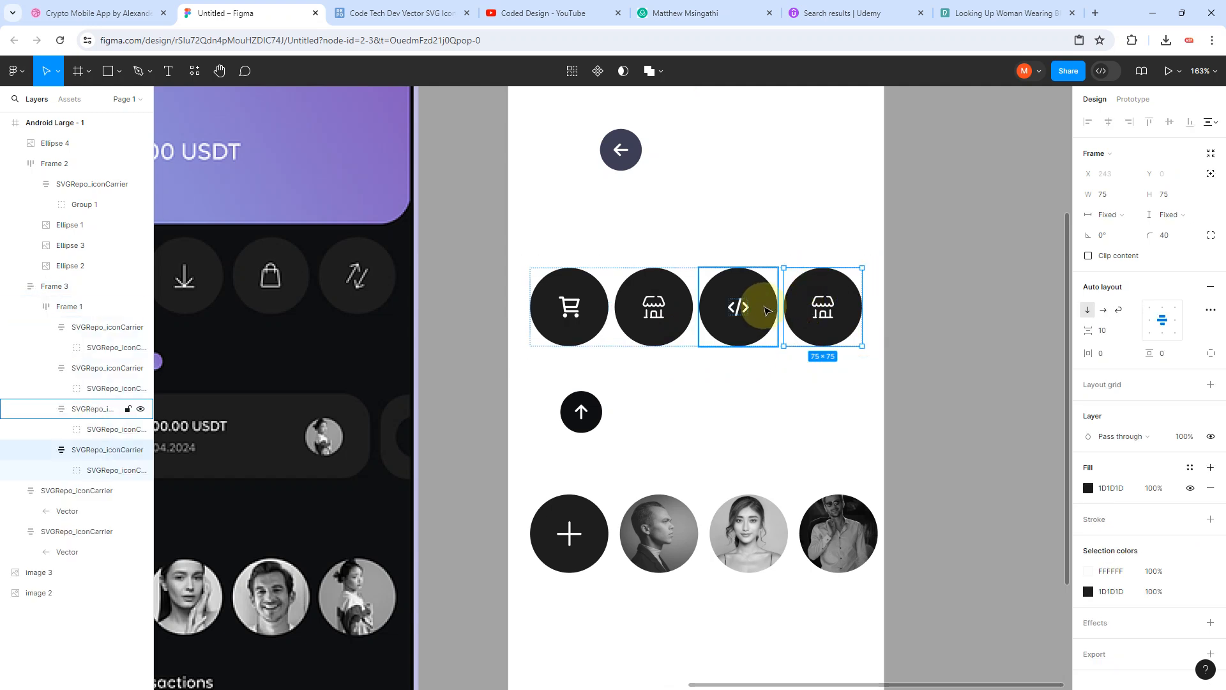
key(ctrl+d)
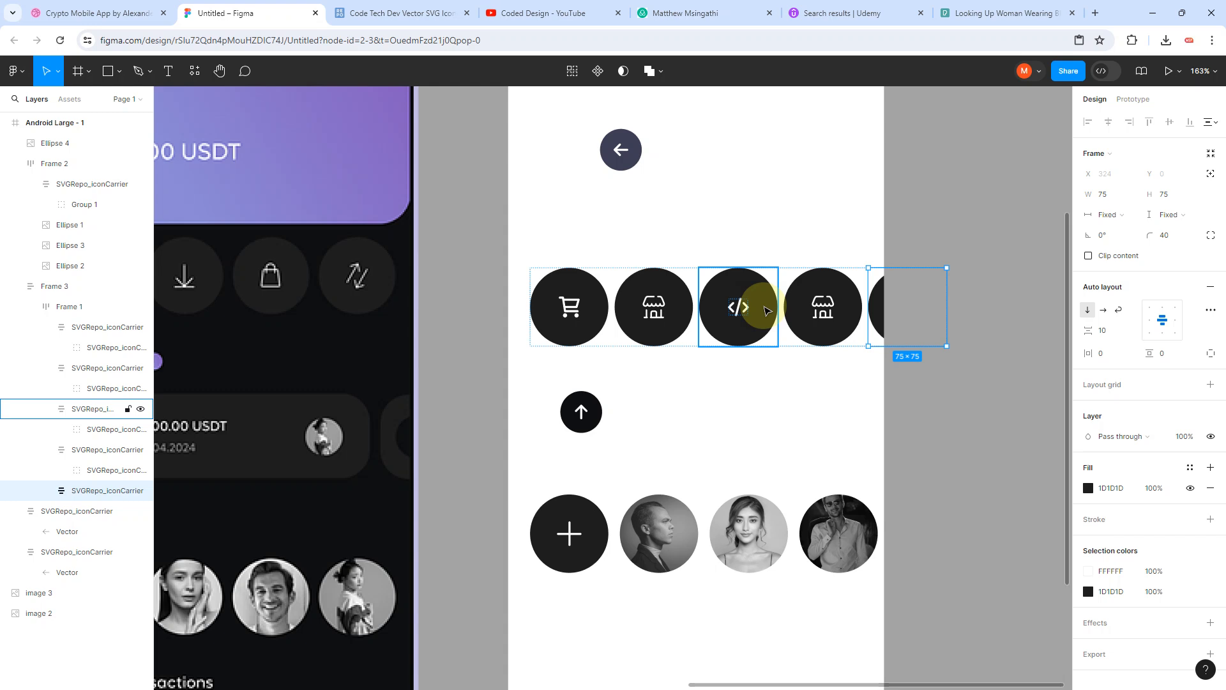
scroll(766, 311, down, 5)
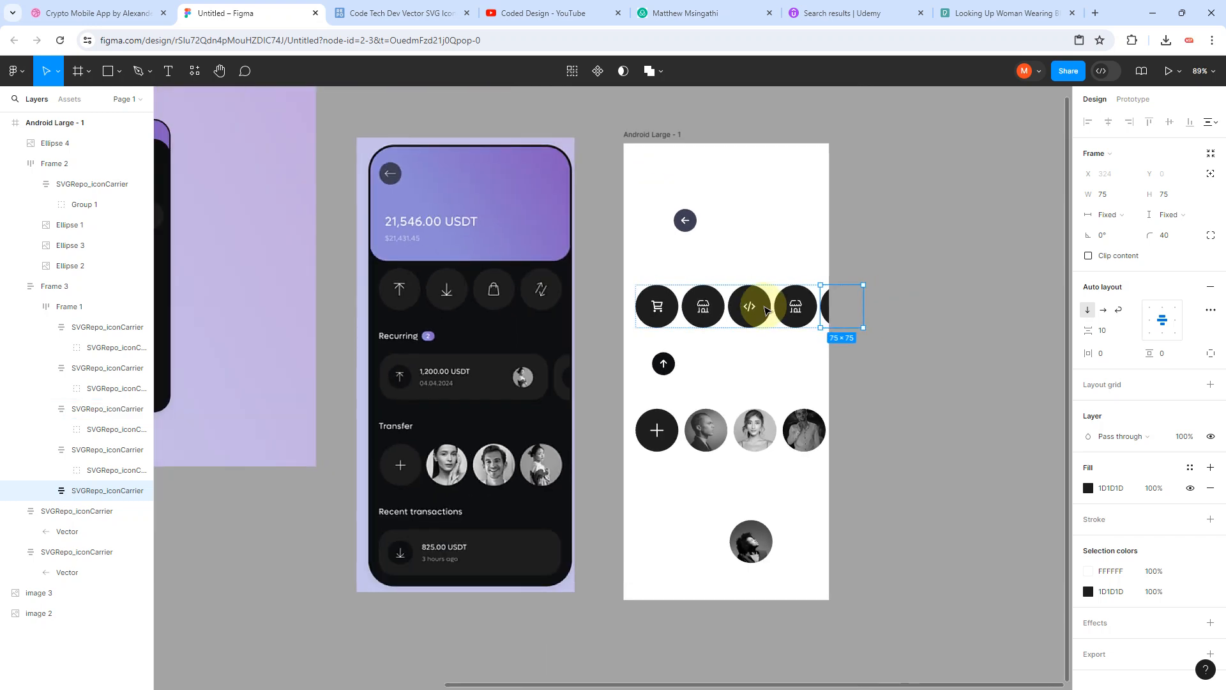
key(Left)
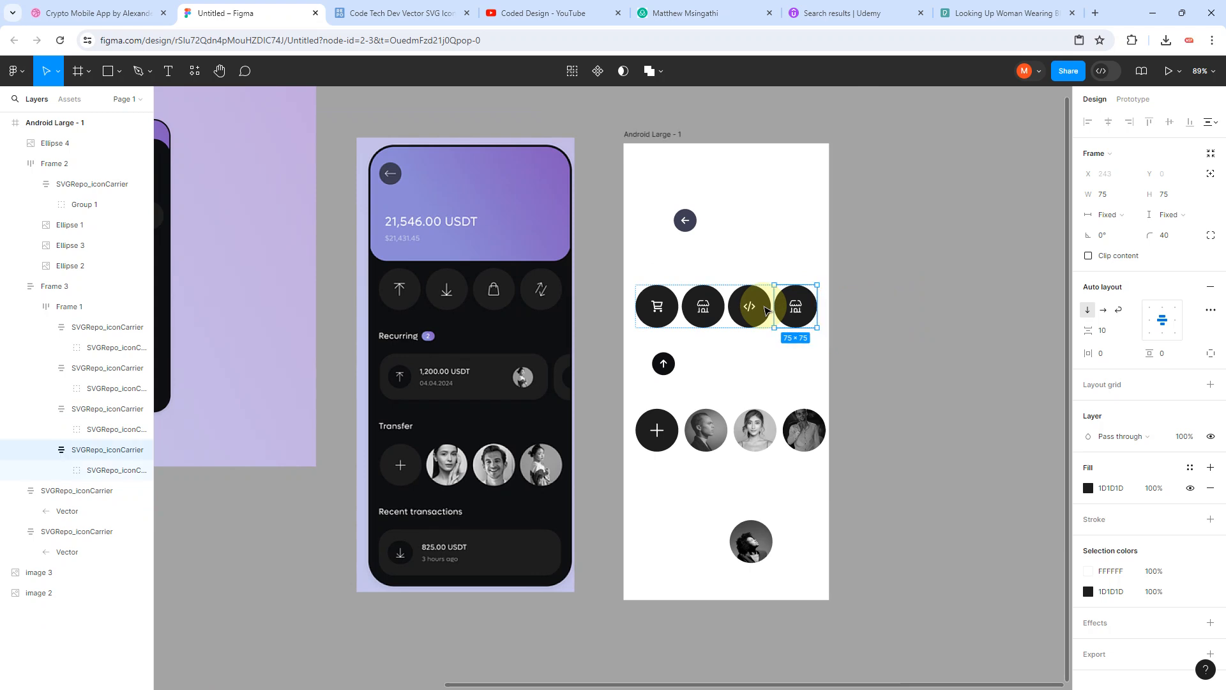
click(843, 293)
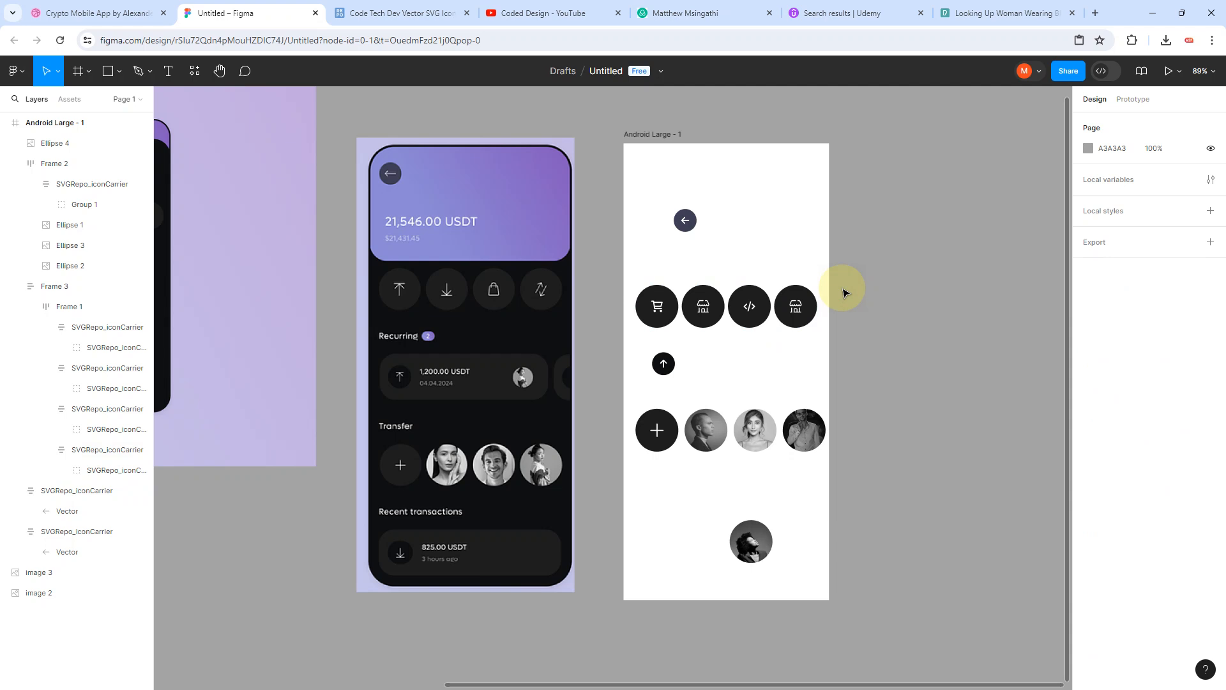
Step: Duplicate the icon row's outer frame onto the empty canvas beside the artboard and give the copy an FFFFFF fill
click(793, 302)
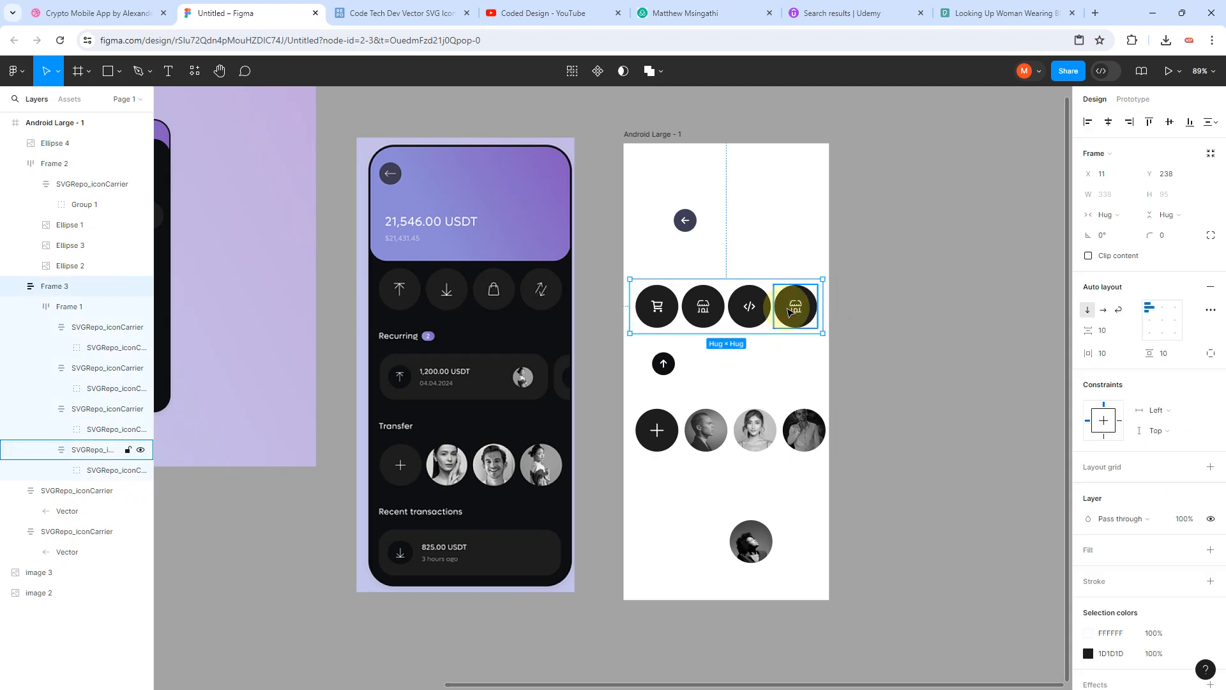
key(ctrl+d)
drag(755, 307, 1024, 348)
scroll(1028, 346, right, 5)
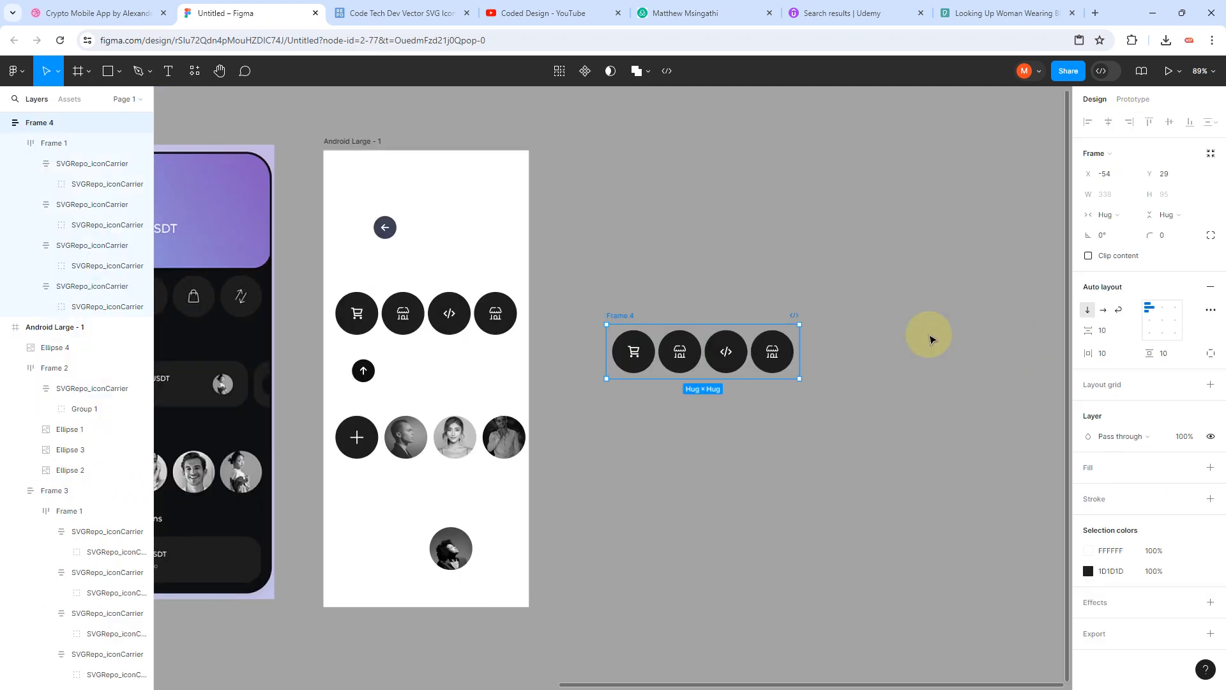
scroll(862, 326, up, 3)
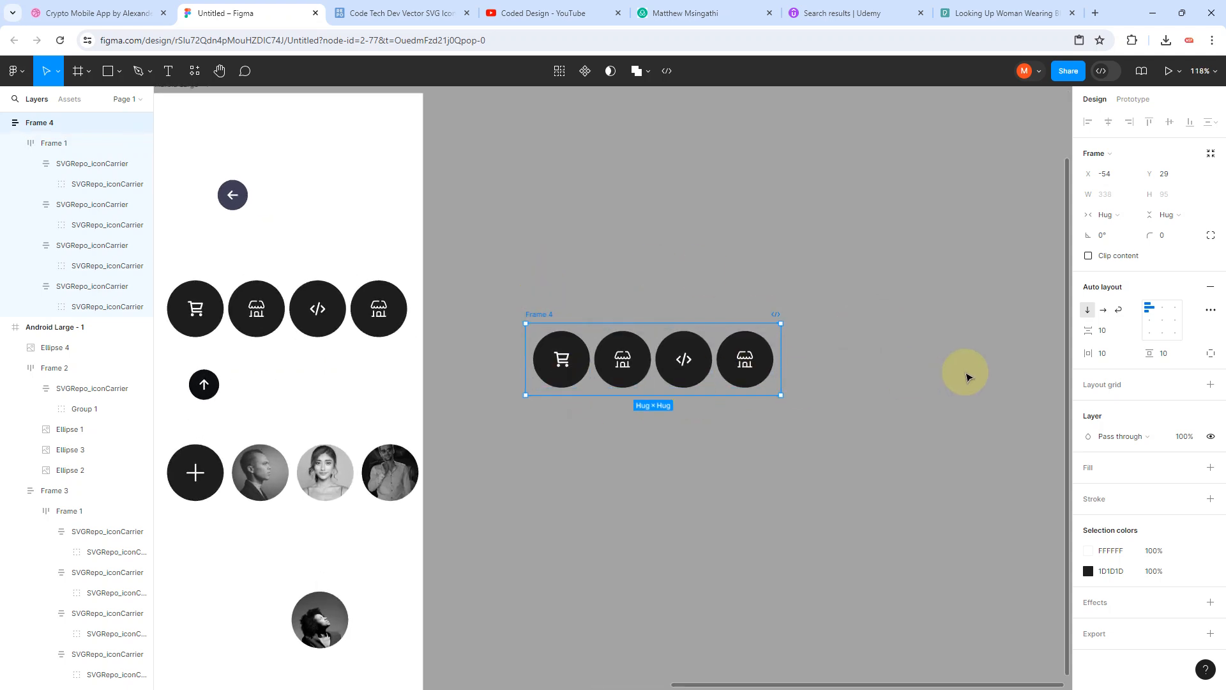
click(1210, 467)
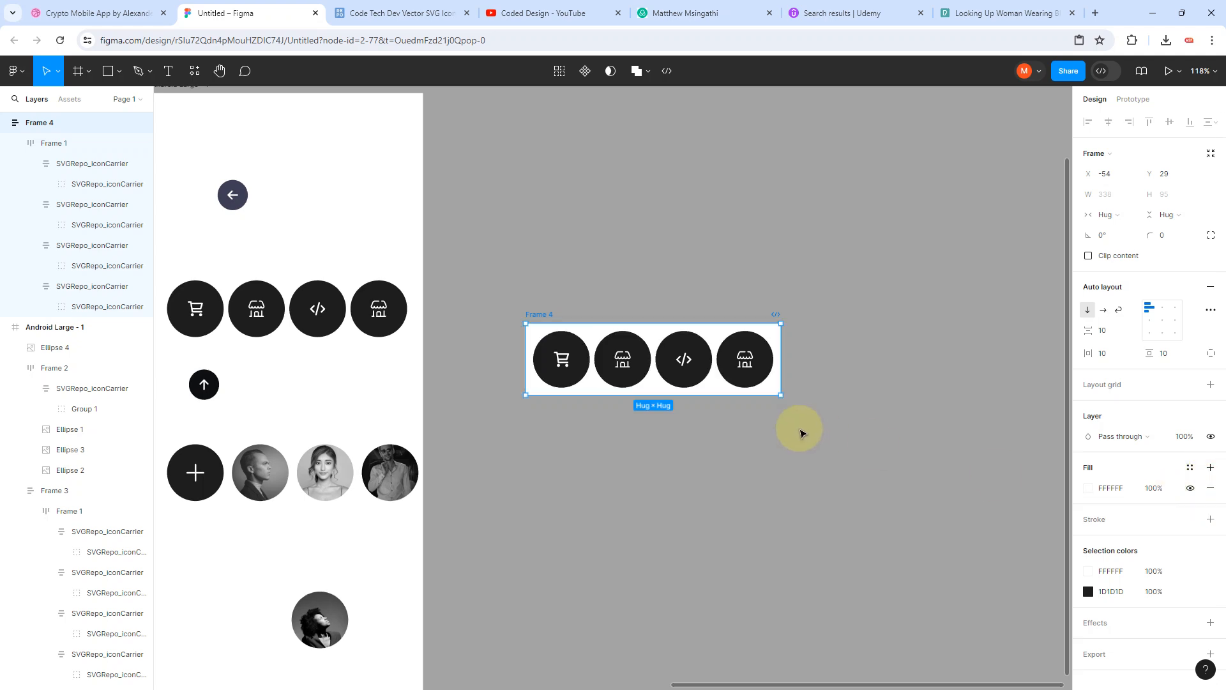
Step: Duplicate the last store icon button three times inside the copied icon row
double_click(747, 364)
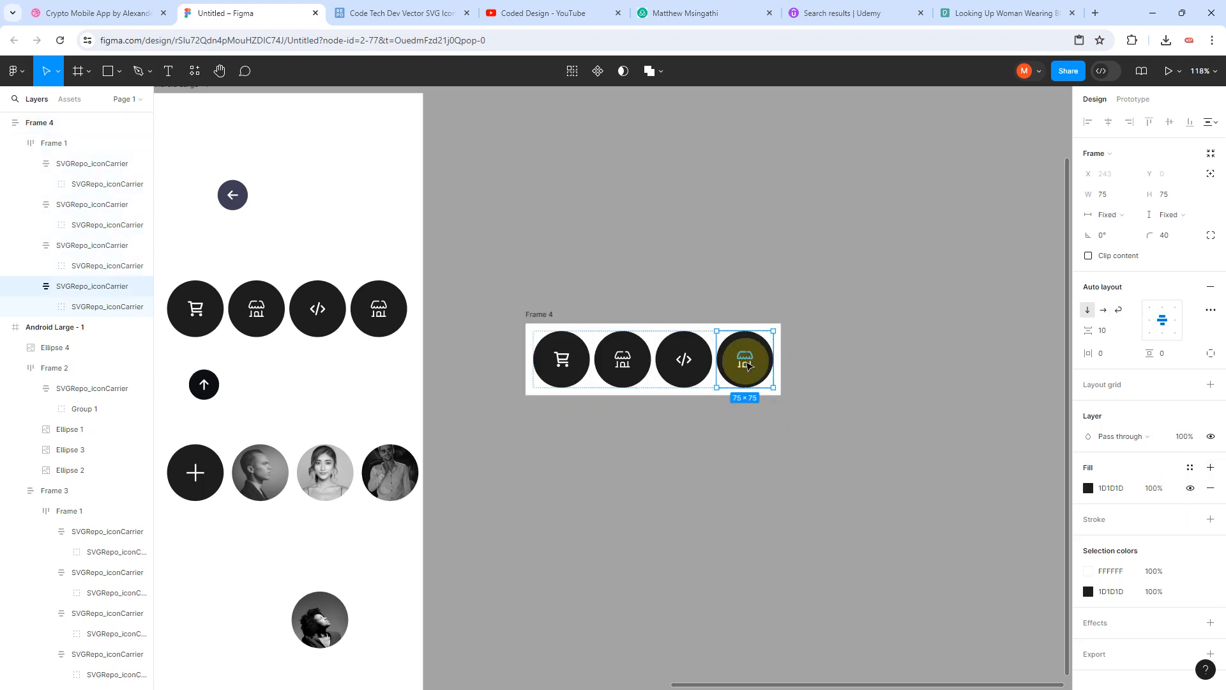
key(ctrl+d)
key(ctrl+d)
key(ctrl+d)
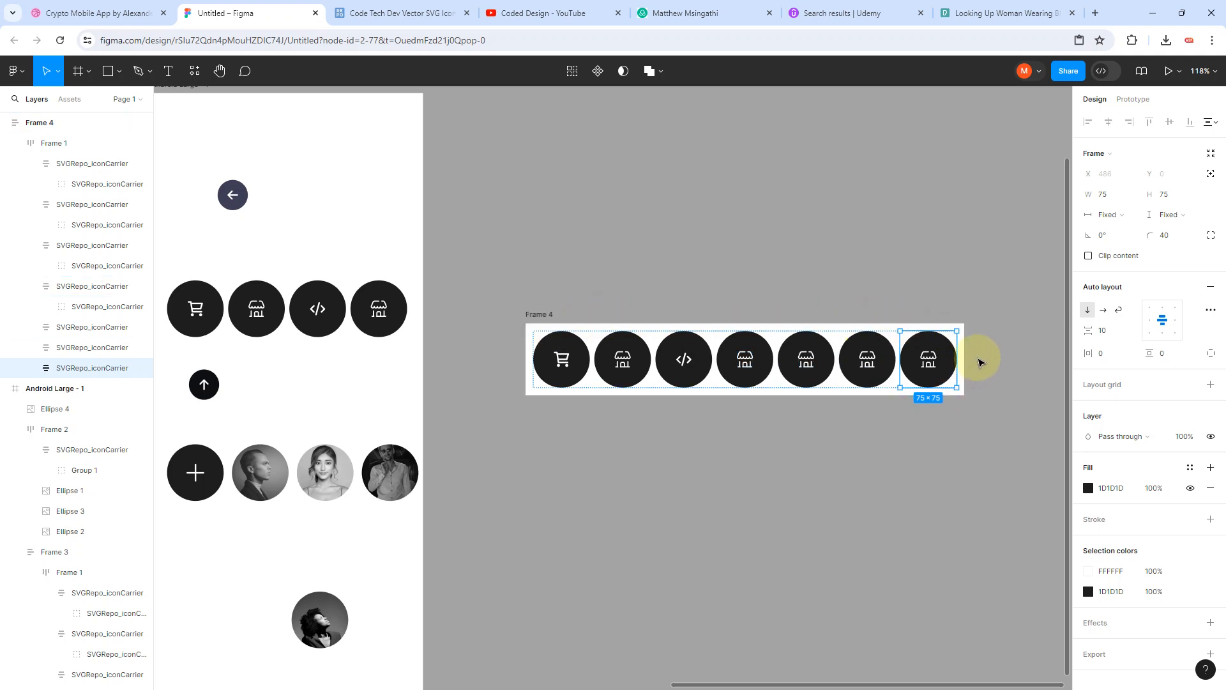
click(980, 362)
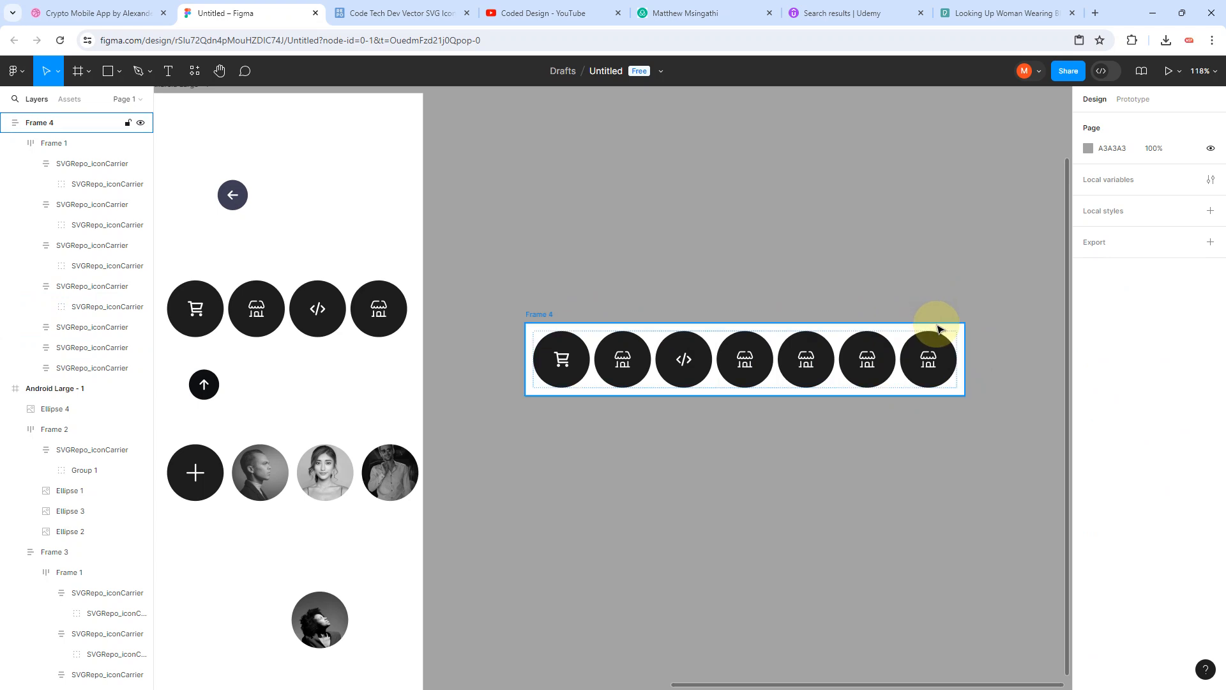
Step: Examine the extended icon row and how its outer frame encloses the icon buttons
click(792, 350)
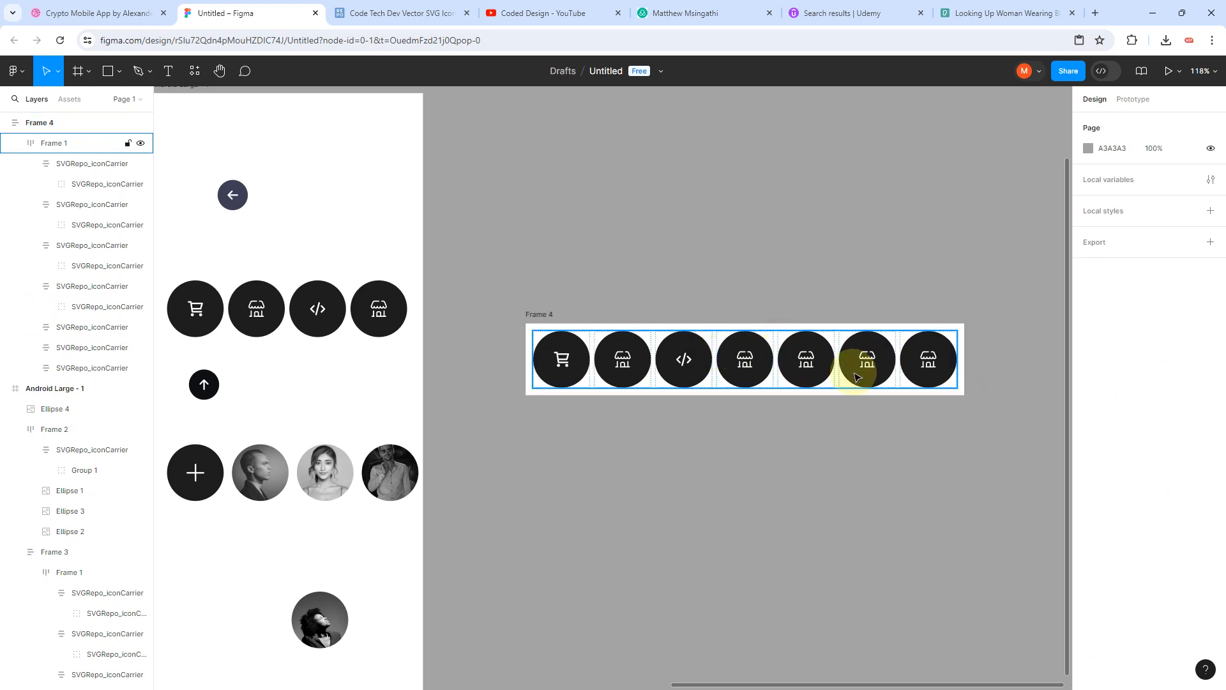
click(961, 350)
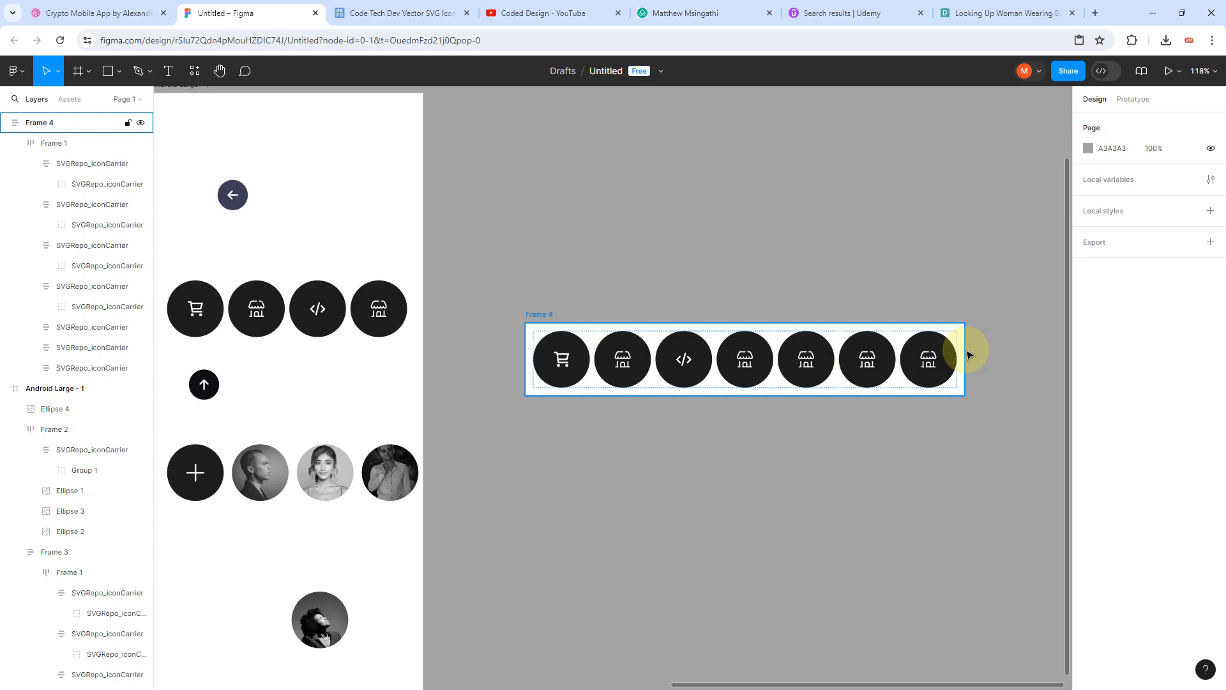
click(894, 357)
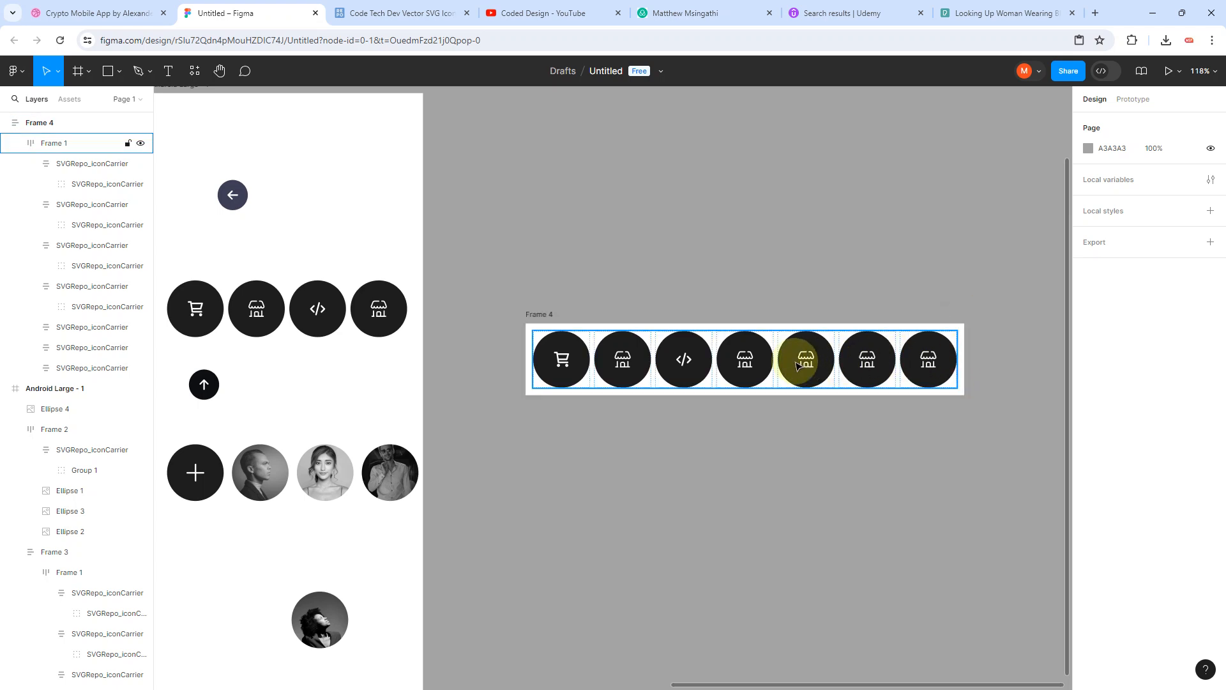
click(773, 369)
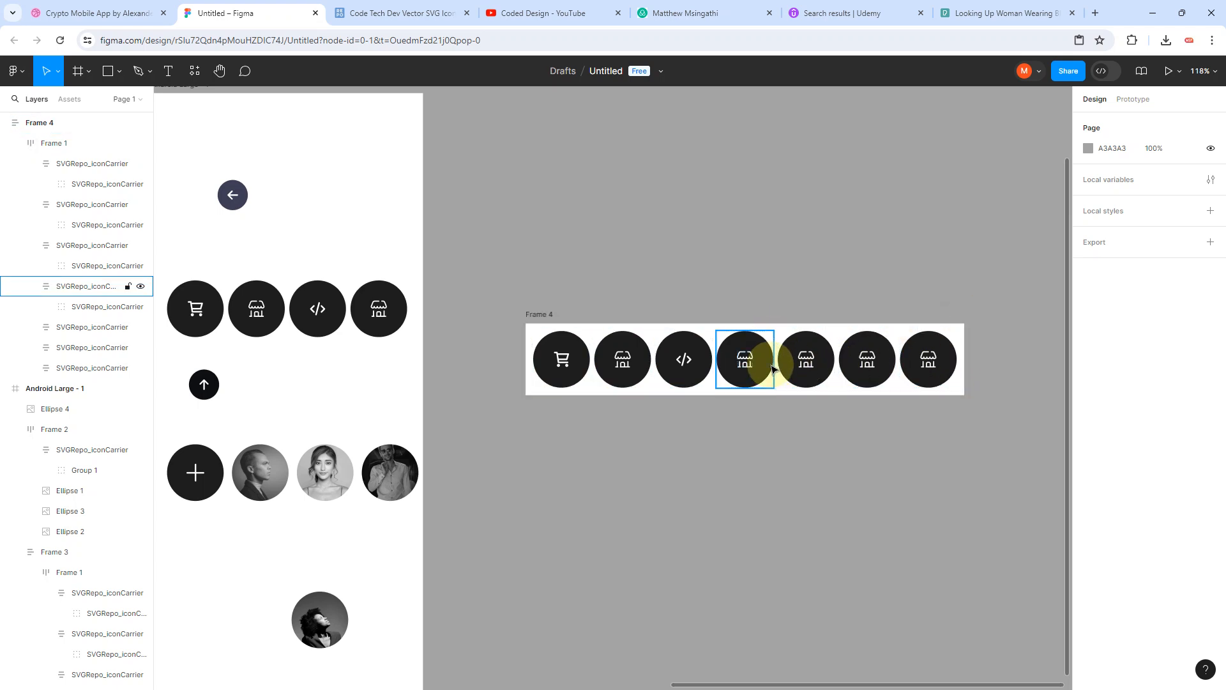
click(543, 314)
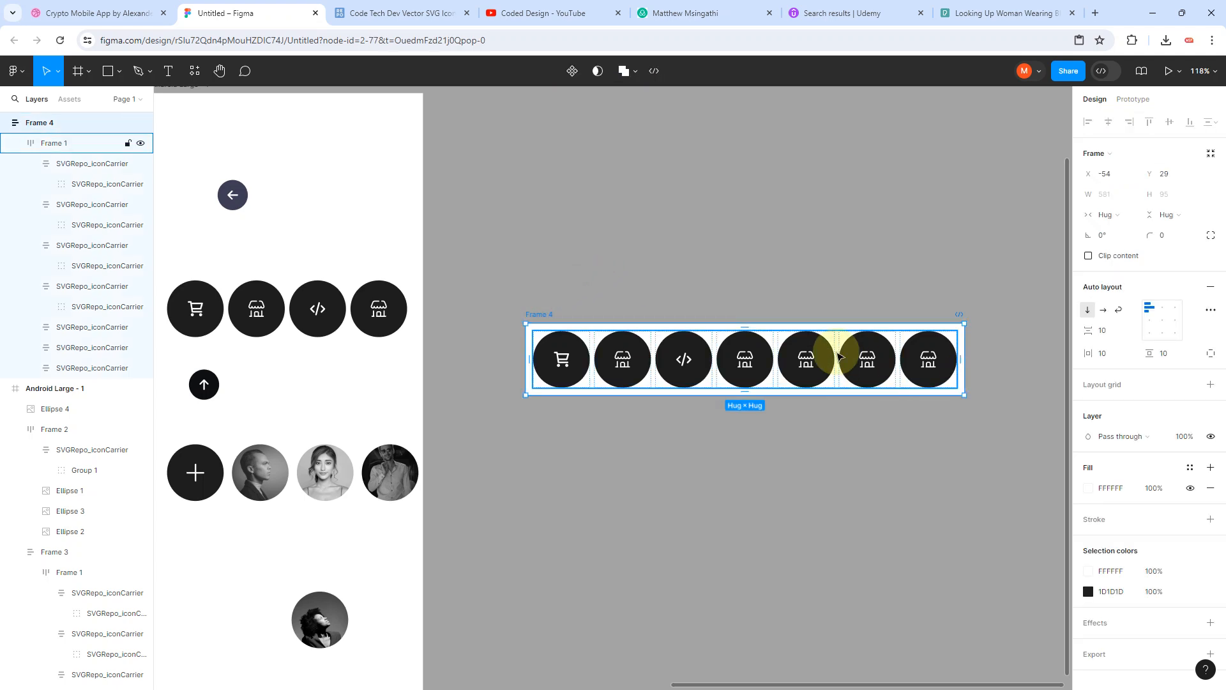
scroll(830, 354, right, 3)
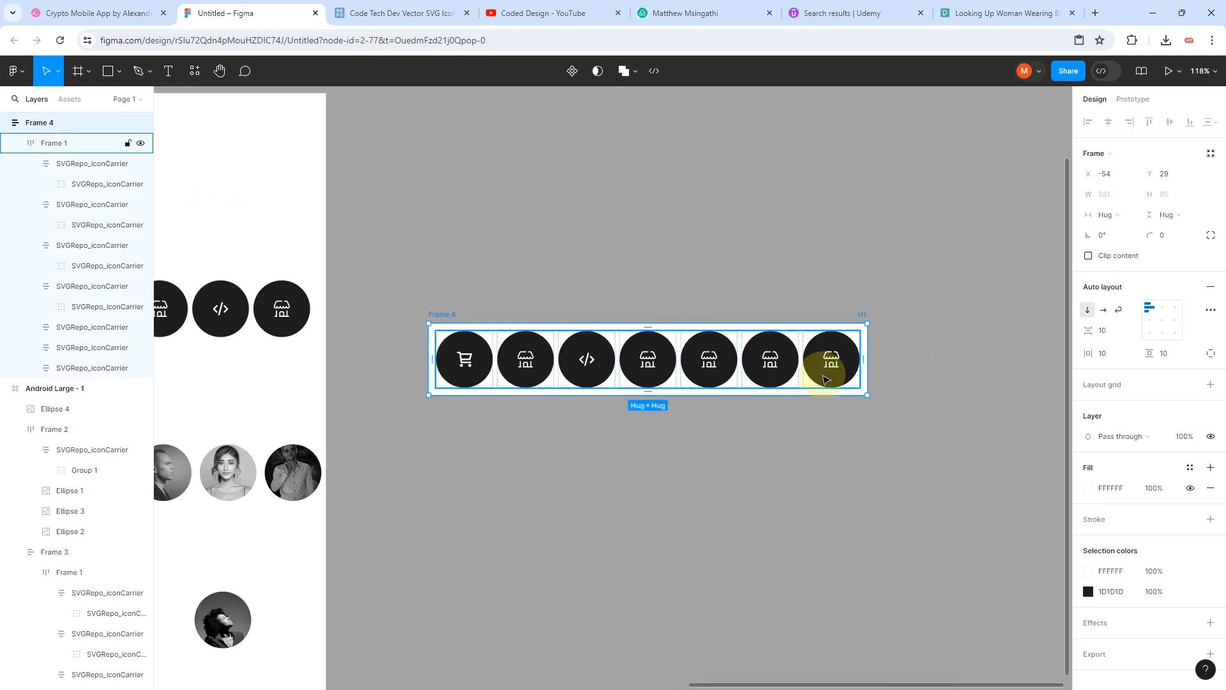
scroll(837, 357, up, 3)
scroll(824, 358, right, 2)
scroll(822, 374, up, 2)
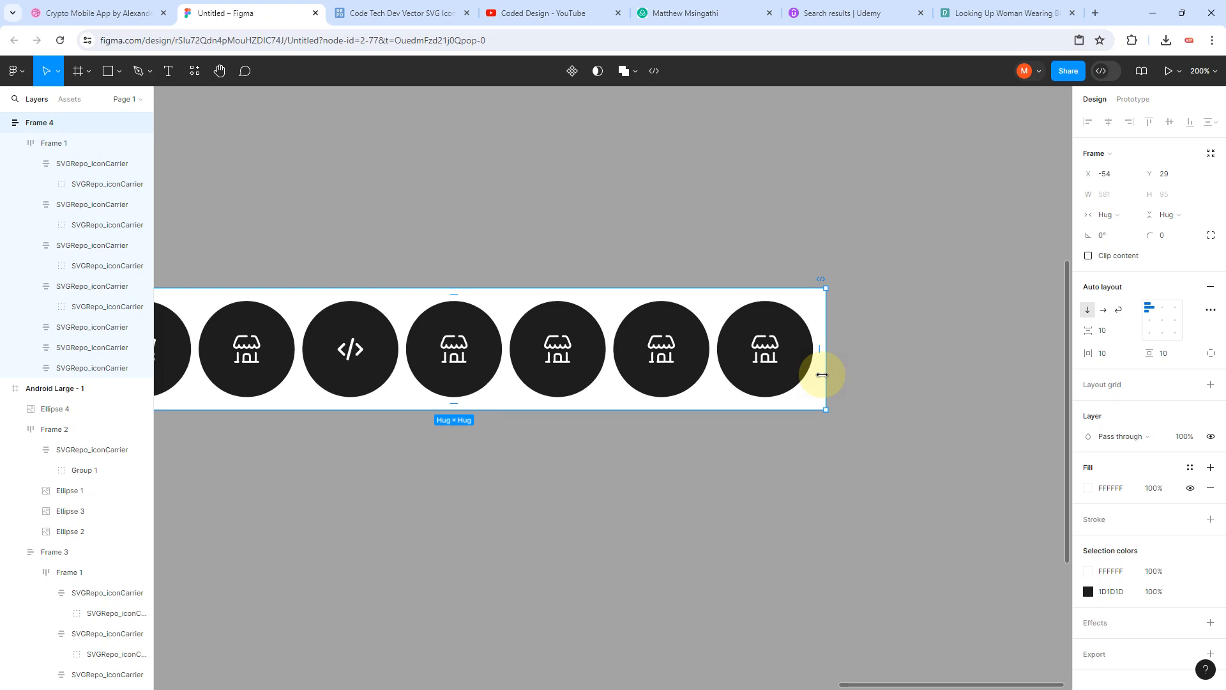
scroll(824, 377, left, 3)
scroll(826, 380, left, 1)
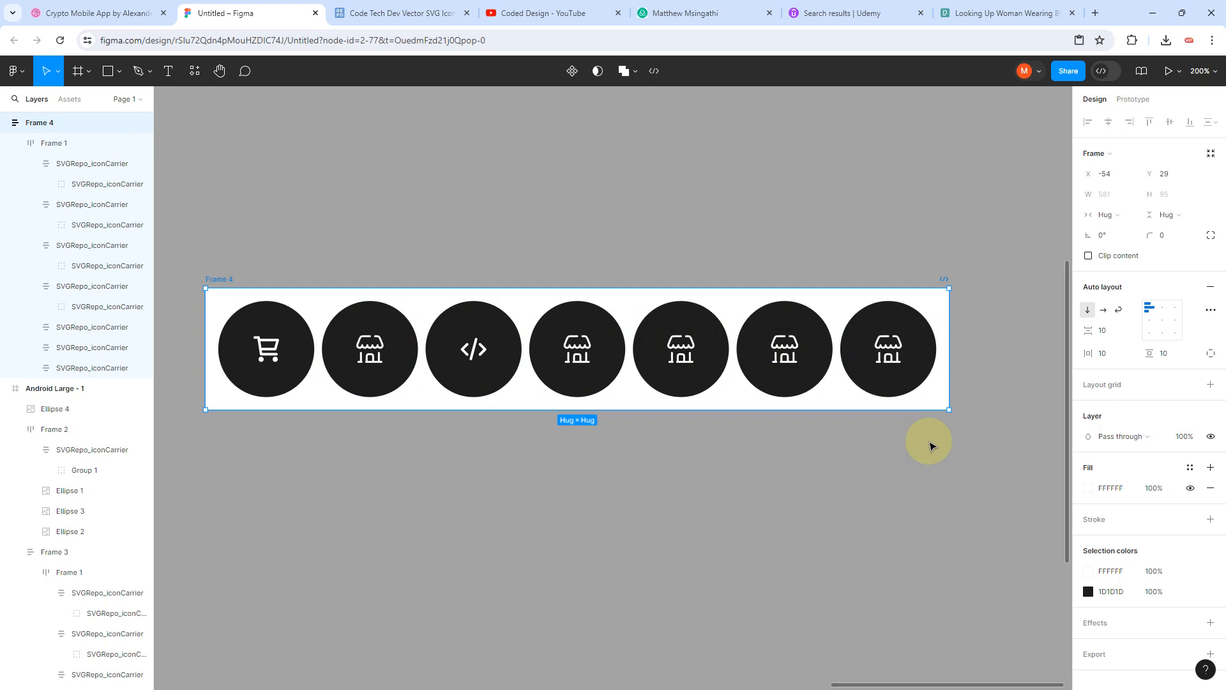
scroll(930, 446, down, 5)
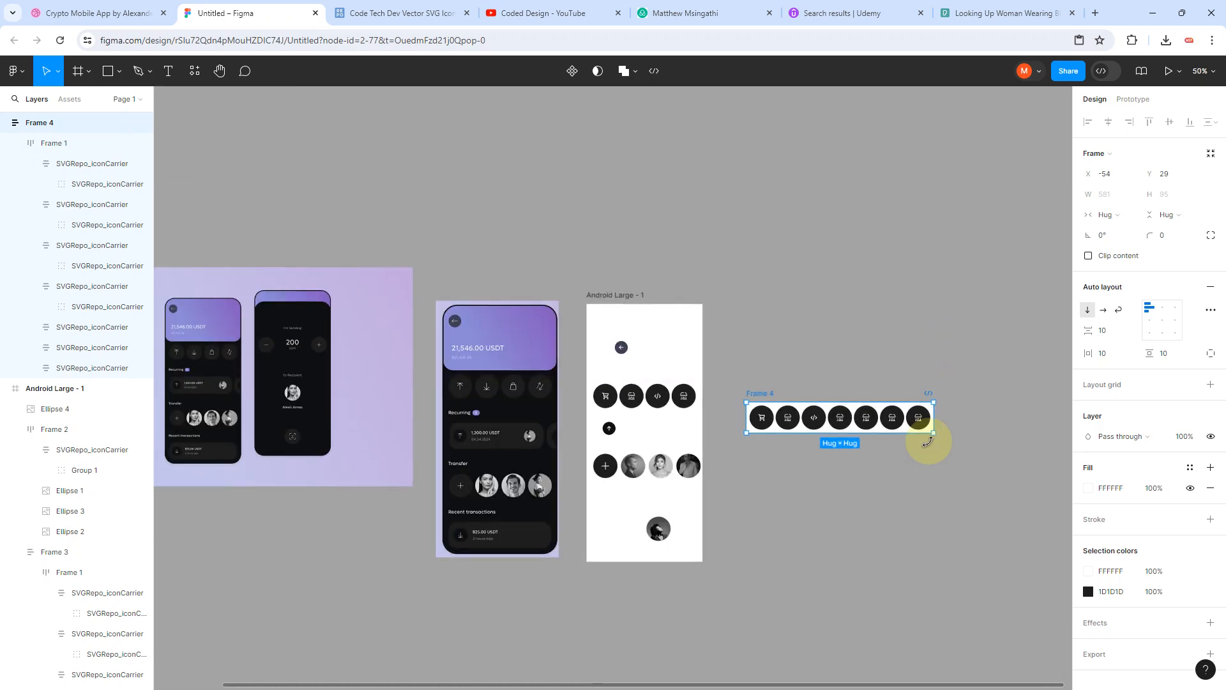
scroll(803, 468, up, 4)
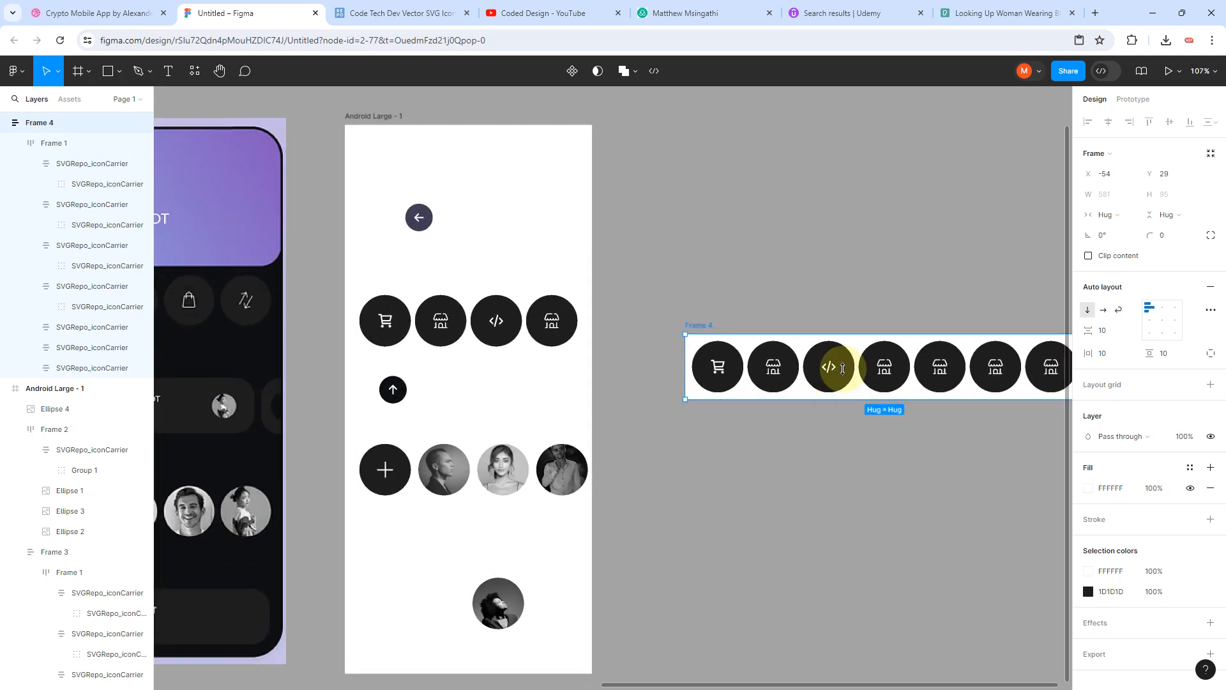
scroll(867, 451, right, 3)
scroll(867, 454, right, 1)
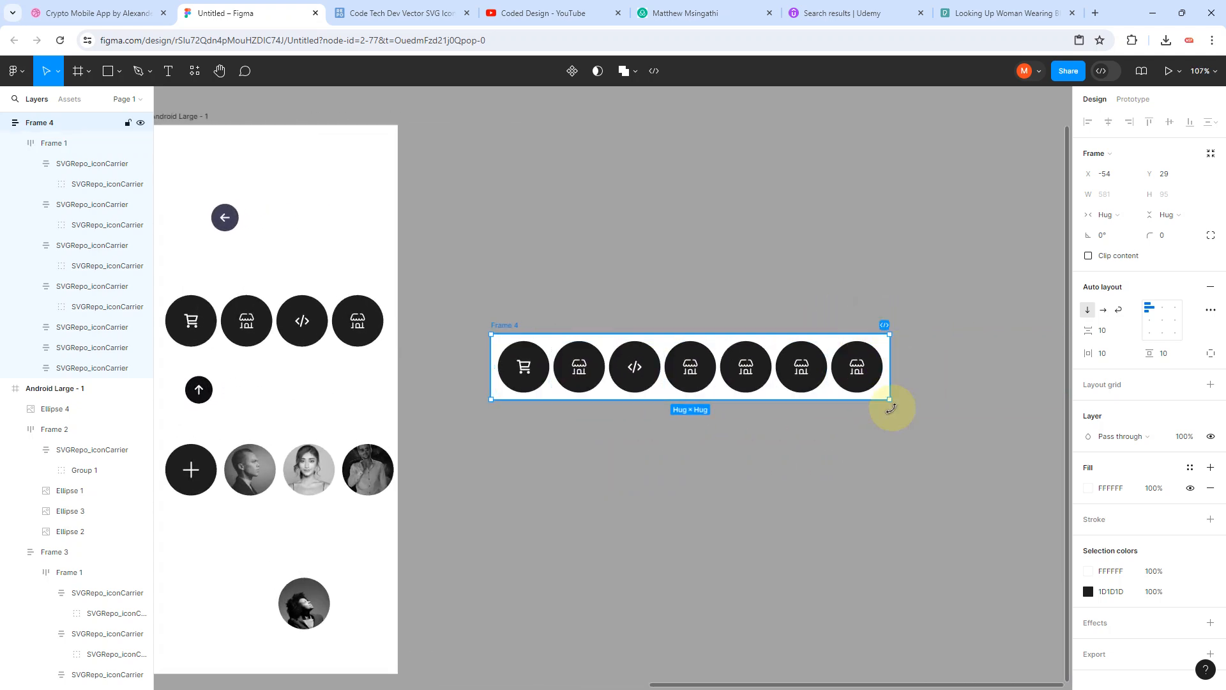
scroll(889, 408, up, 2)
scroll(914, 381, right, 3)
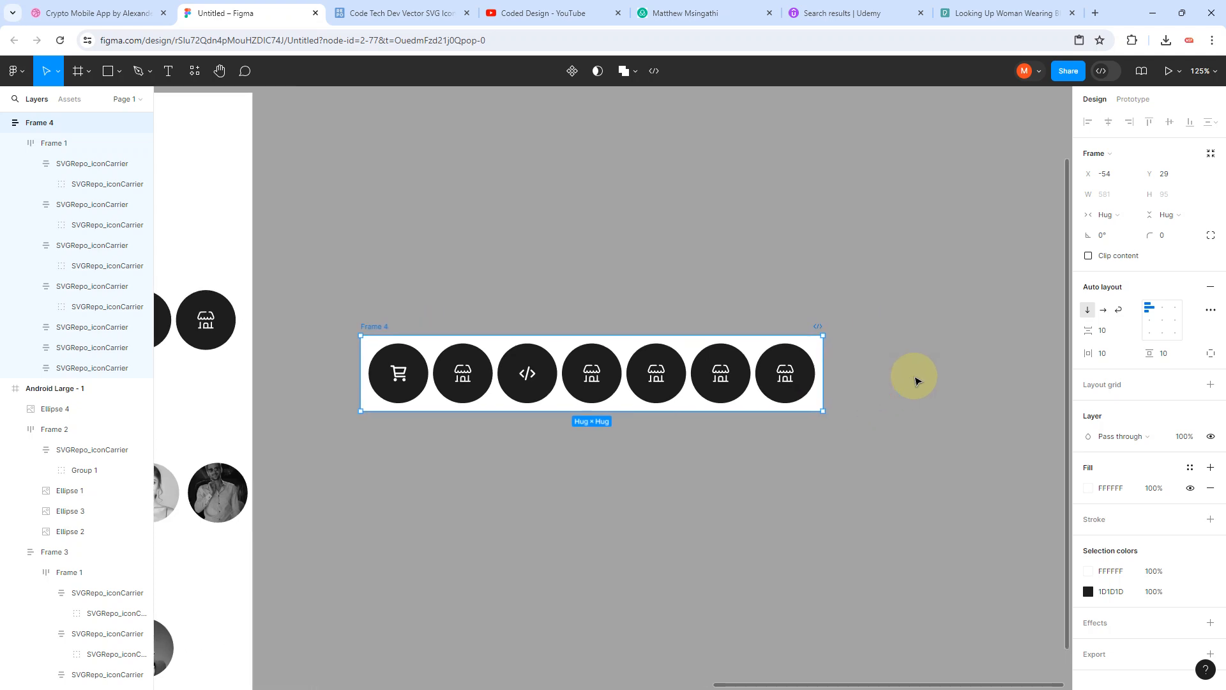
Step: Enable content clipping on the extended icon row's outer frame and narrow its width to 316
click(506, 247)
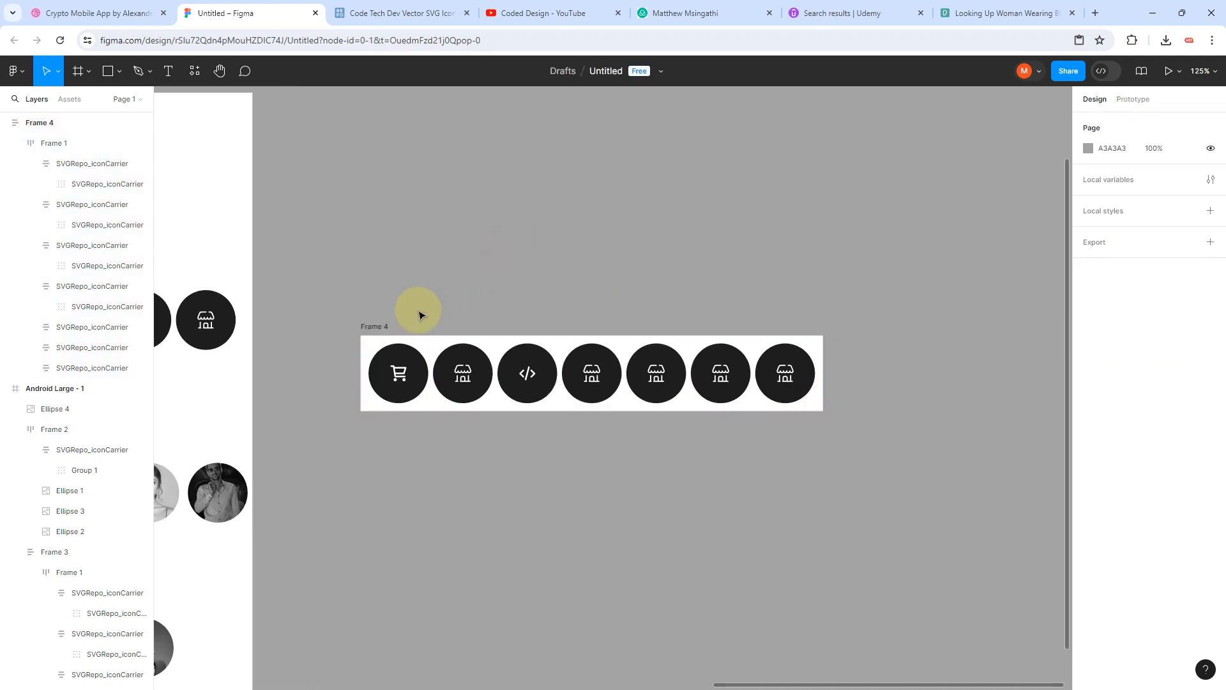
click(383, 329)
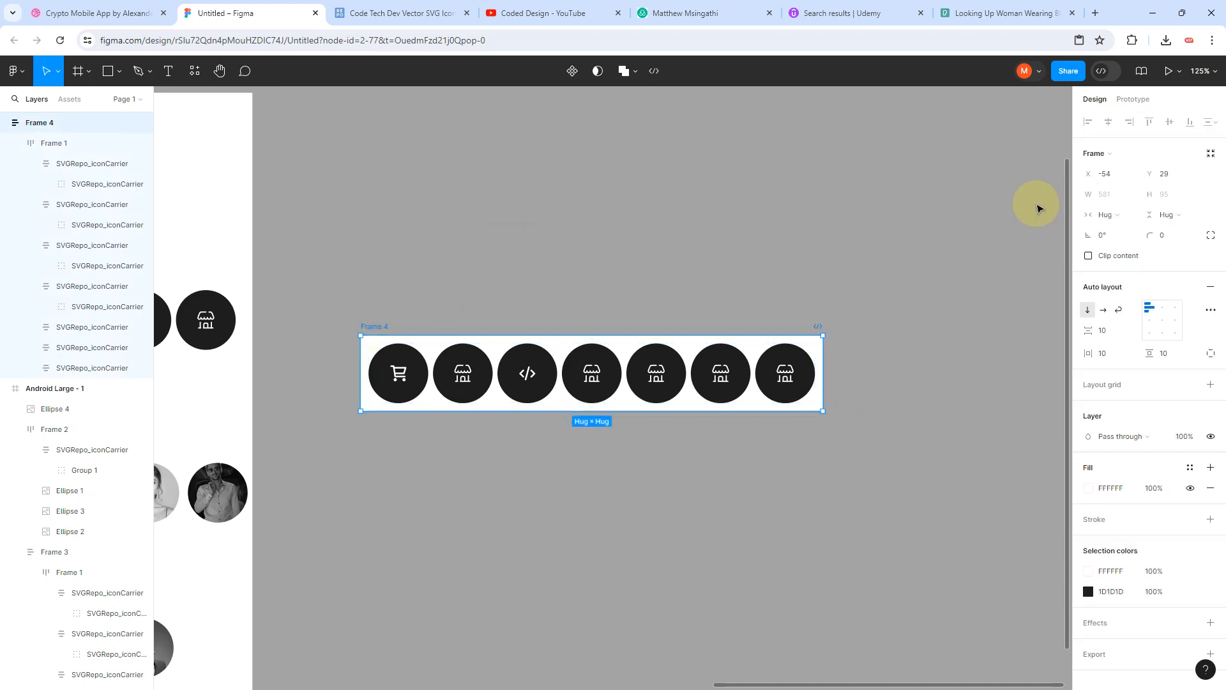
click(1073, 196)
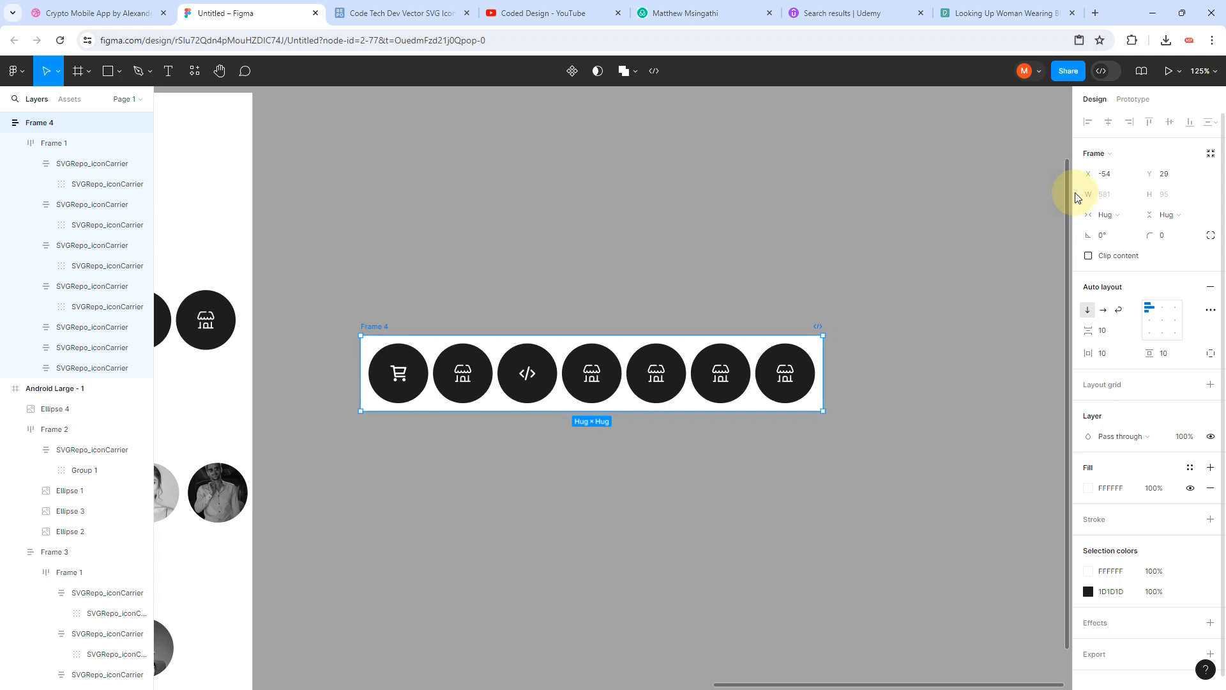
drag(1084, 187, 1018, 194)
key(ctrl+z)
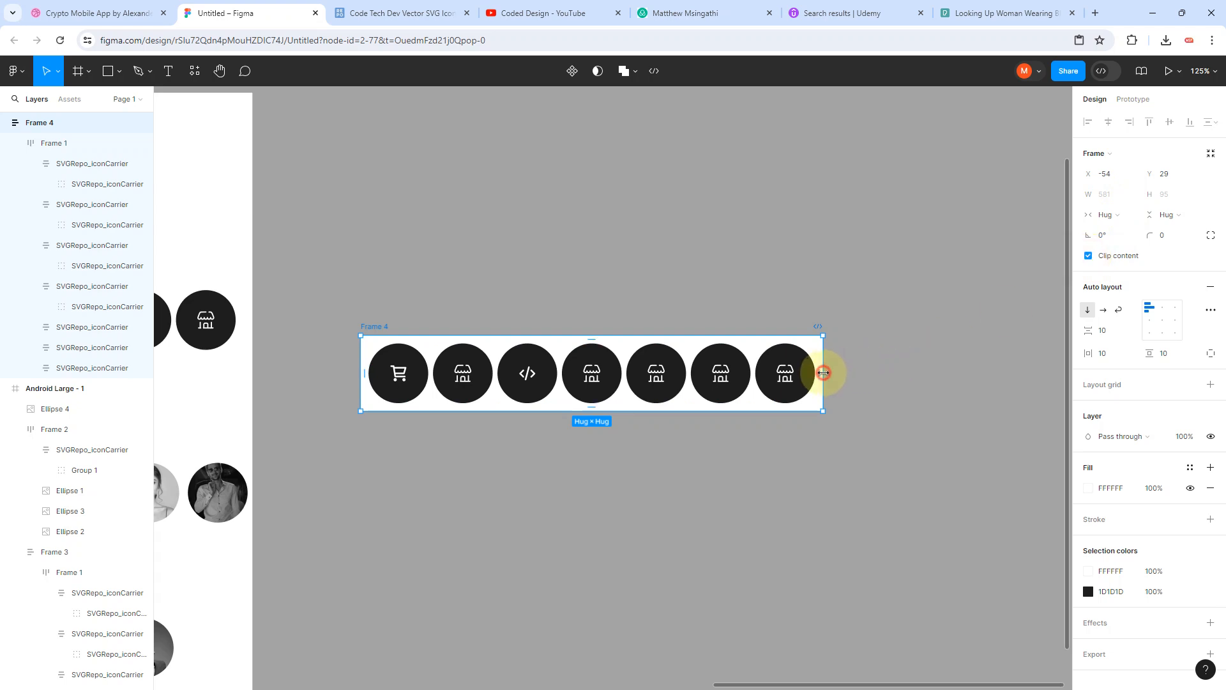
drag(823, 373, 612, 377)
Step: Delete the artboard's original icon row and move the clipped frame into its place at X 24, Y 252
scroll(706, 411, left, 3)
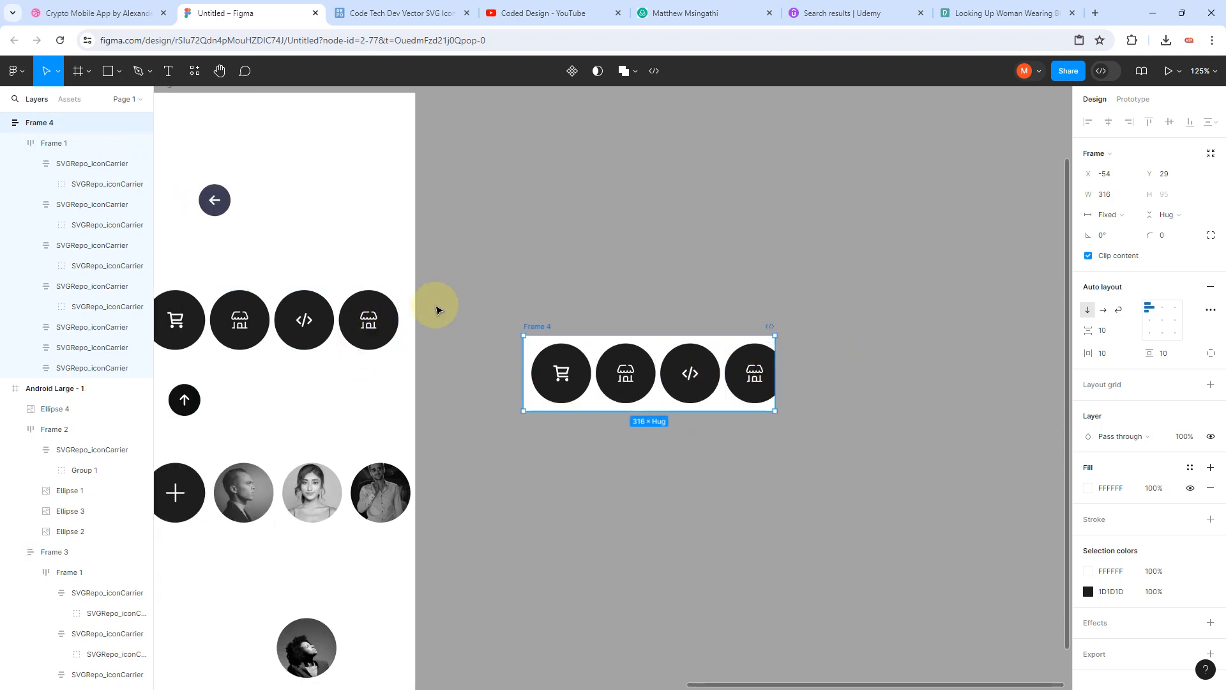
scroll(436, 310, down, 5)
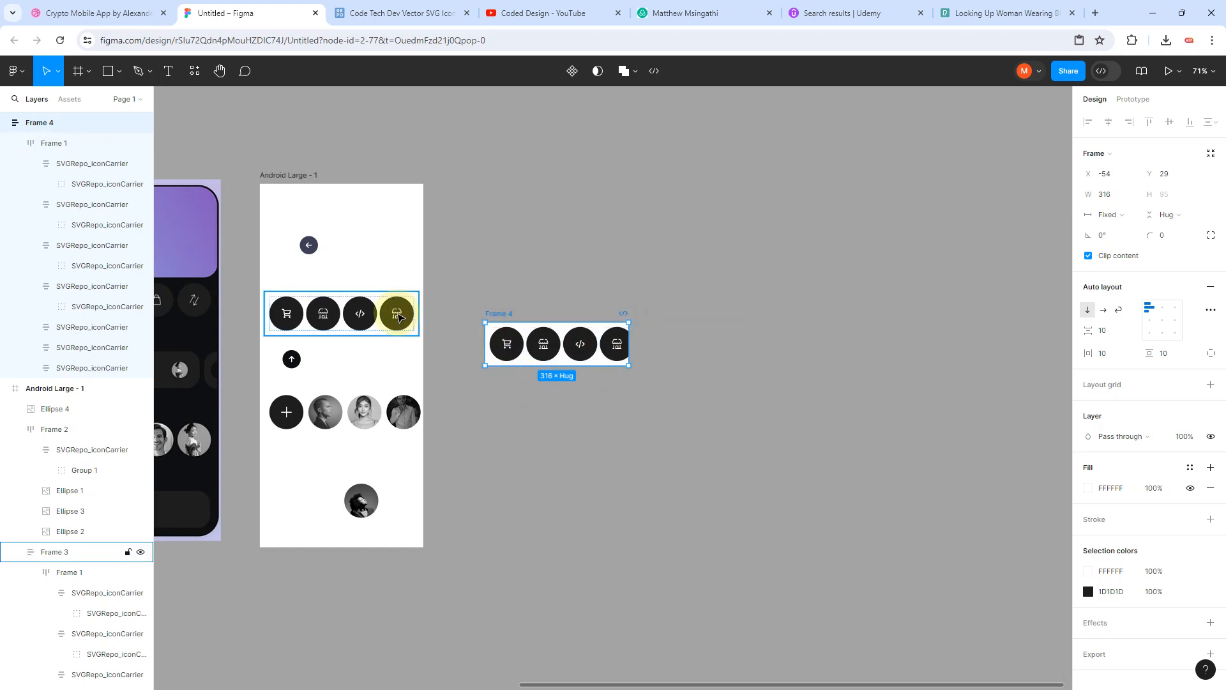
click(399, 318)
key(Delete)
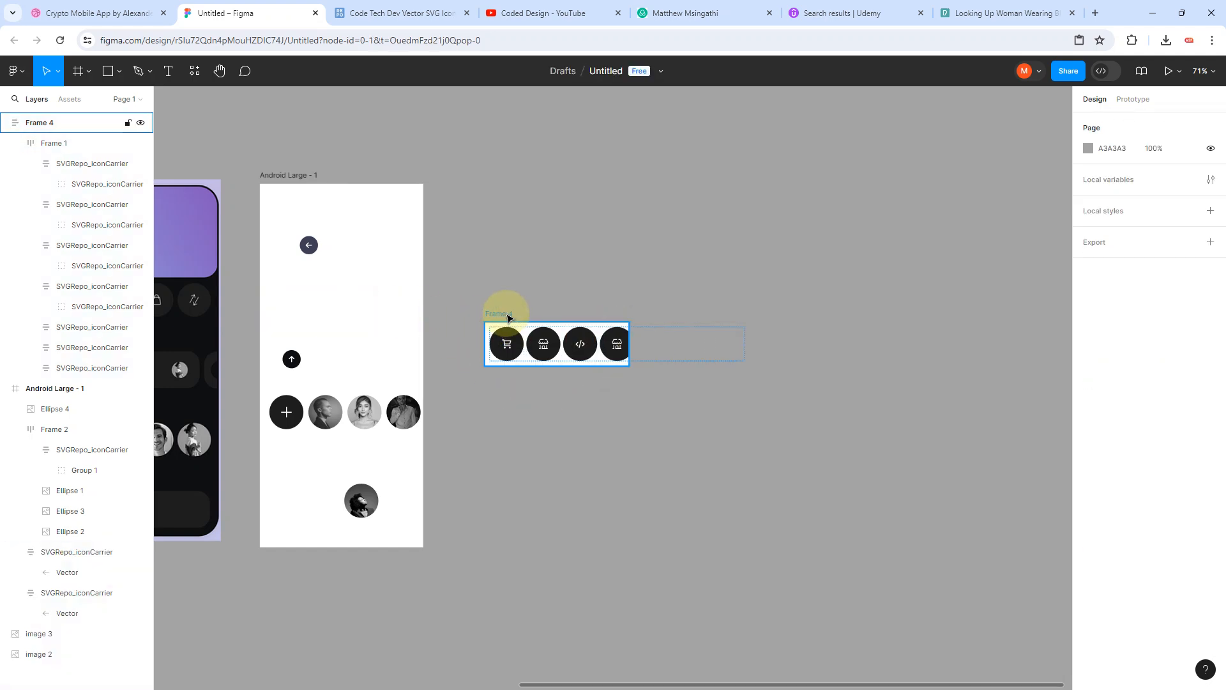
drag(504, 318, 292, 292)
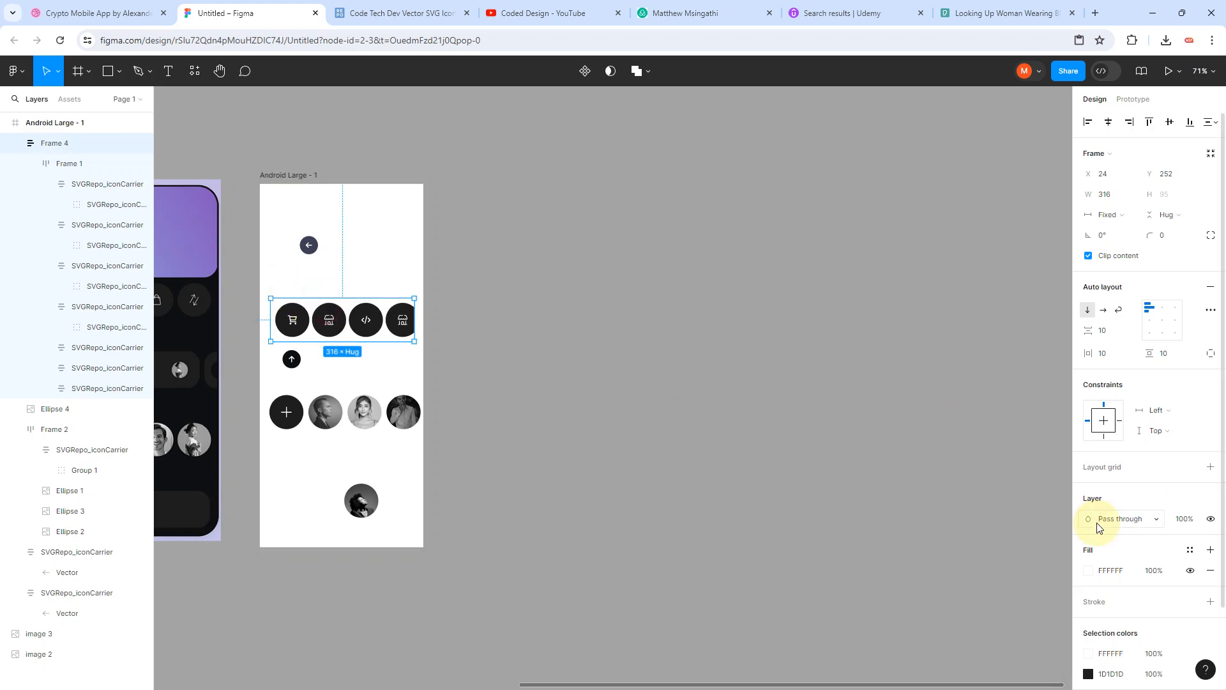
Step: Remove the icon row frame's white fill and stretch it across the artboard to X 0 with a width of 360
click(1210, 569)
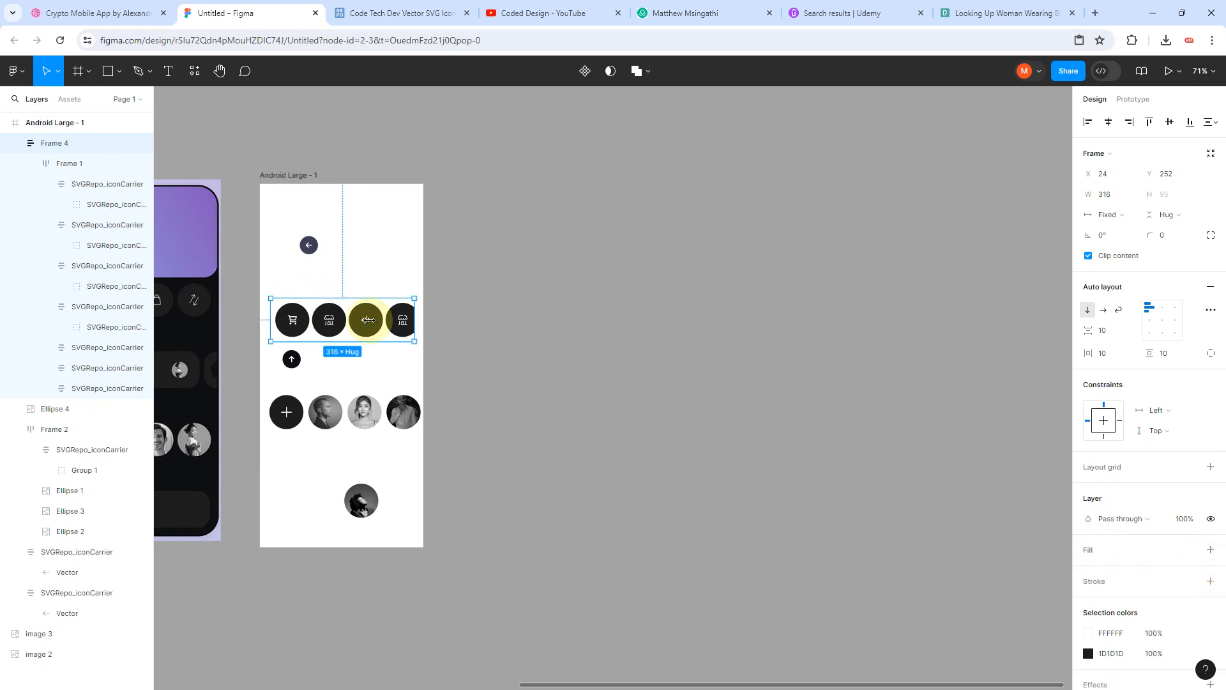
scroll(285, 309, up, 4)
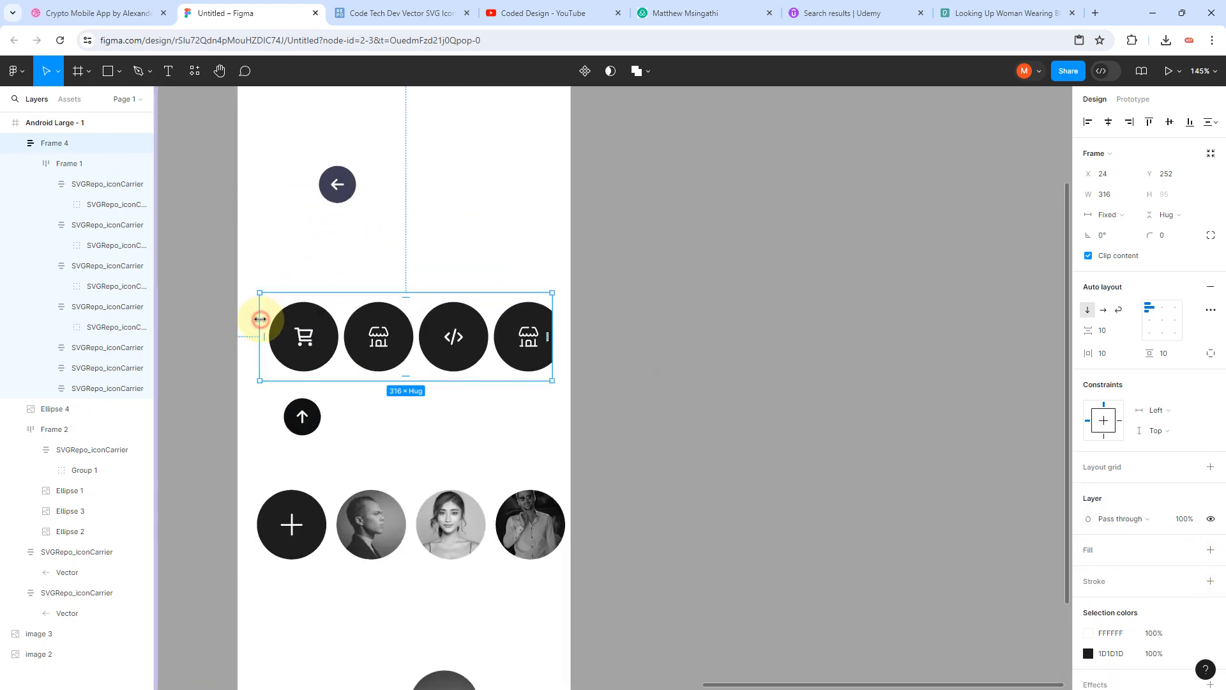
drag(259, 317, 233, 323)
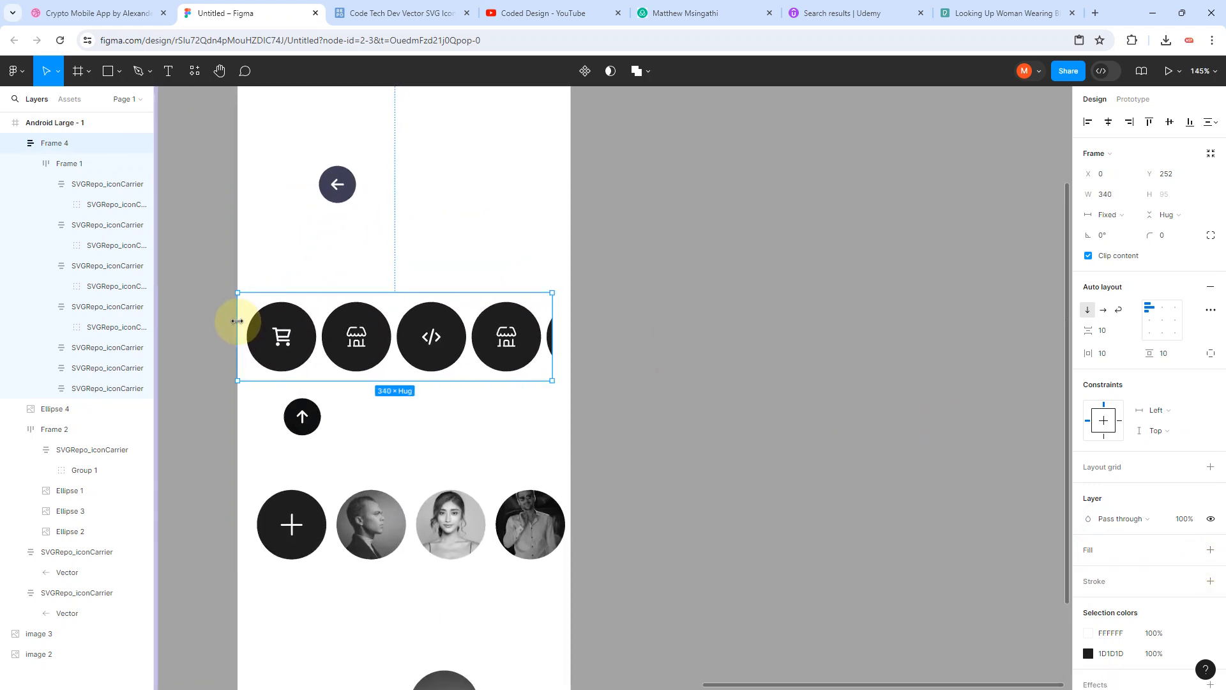
mouse_move(553, 320)
mouse_down()
mouse_move(572, 316)
mouse_move(568, 327)
mouse_up()
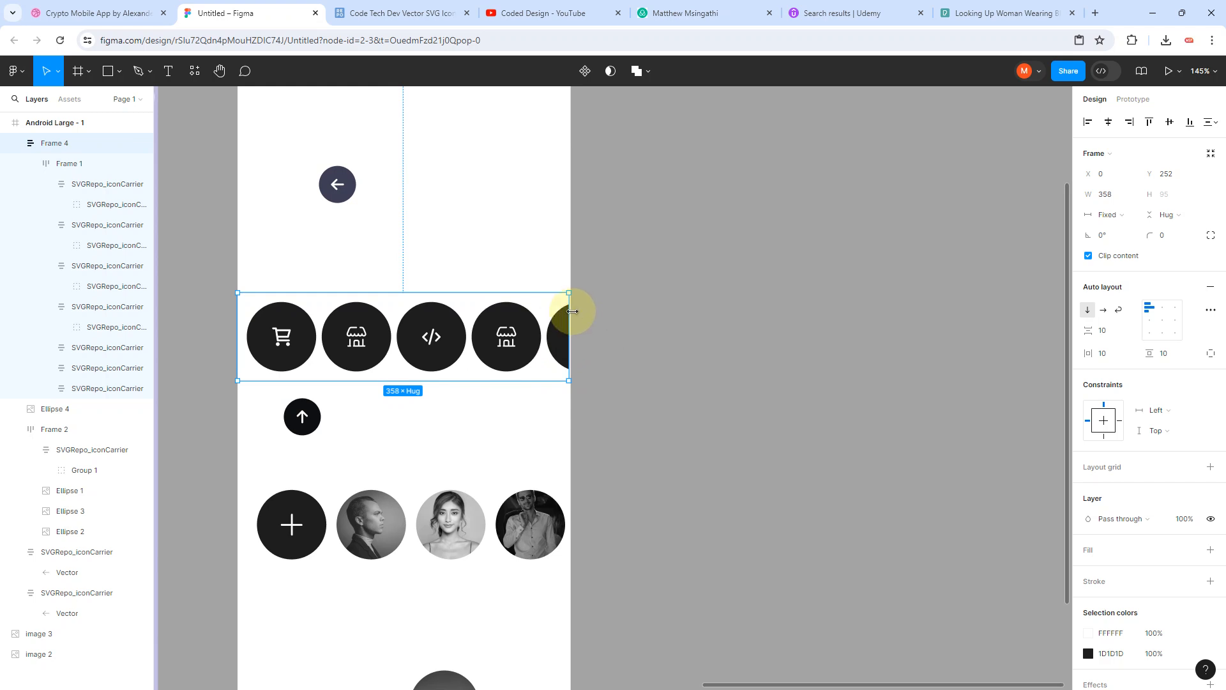
scroll(575, 313, up, 5)
drag(569, 313, 570, 316)
scroll(679, 357, down, 2)
scroll(679, 357, down, 6)
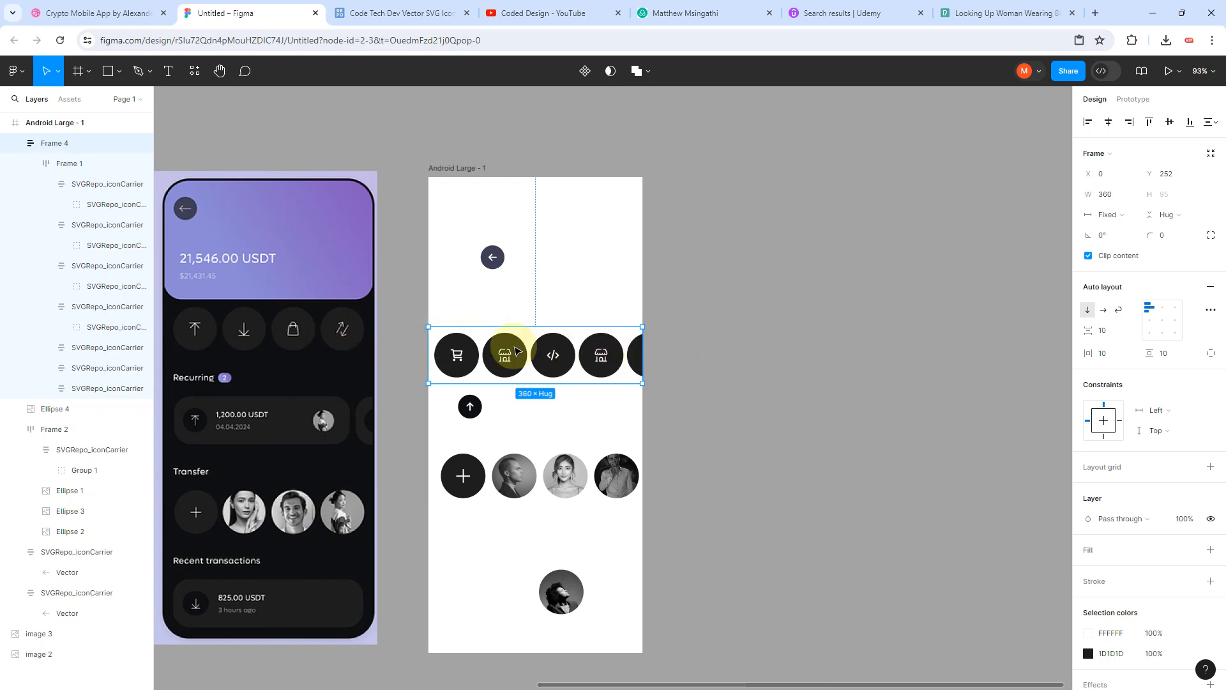
Step: Move the loose portrait circle into the avatar row, directly after the first portrait
click(758, 387)
click(566, 475)
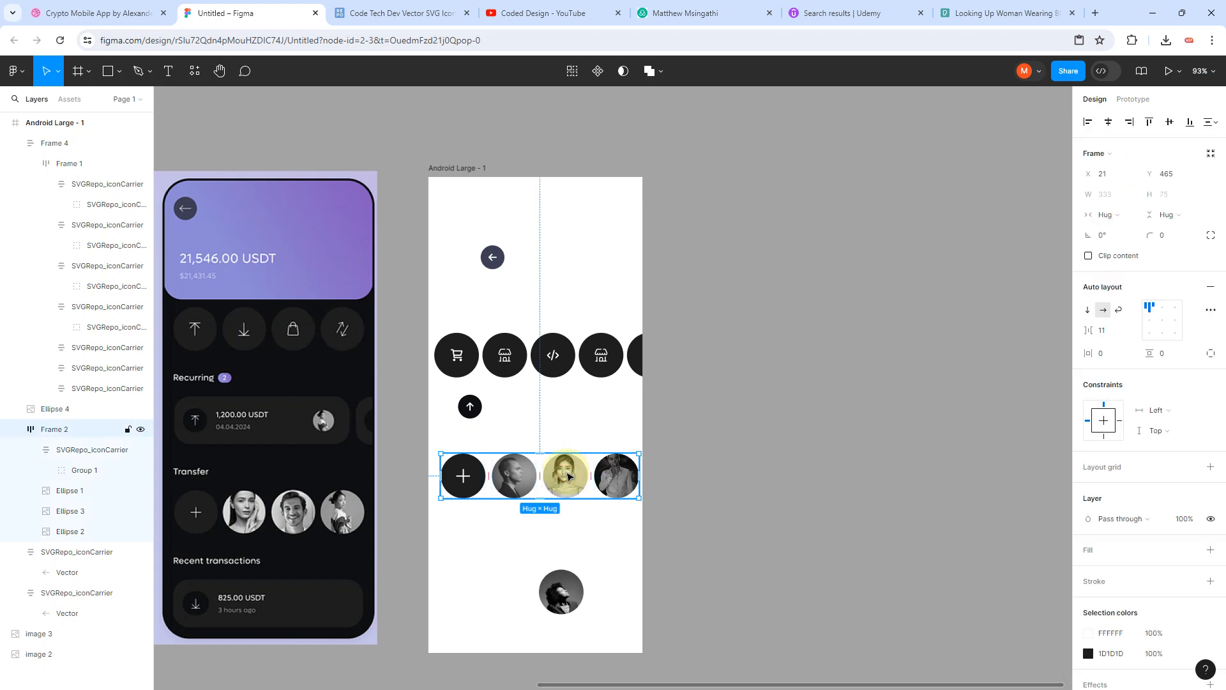
drag(556, 591, 547, 488)
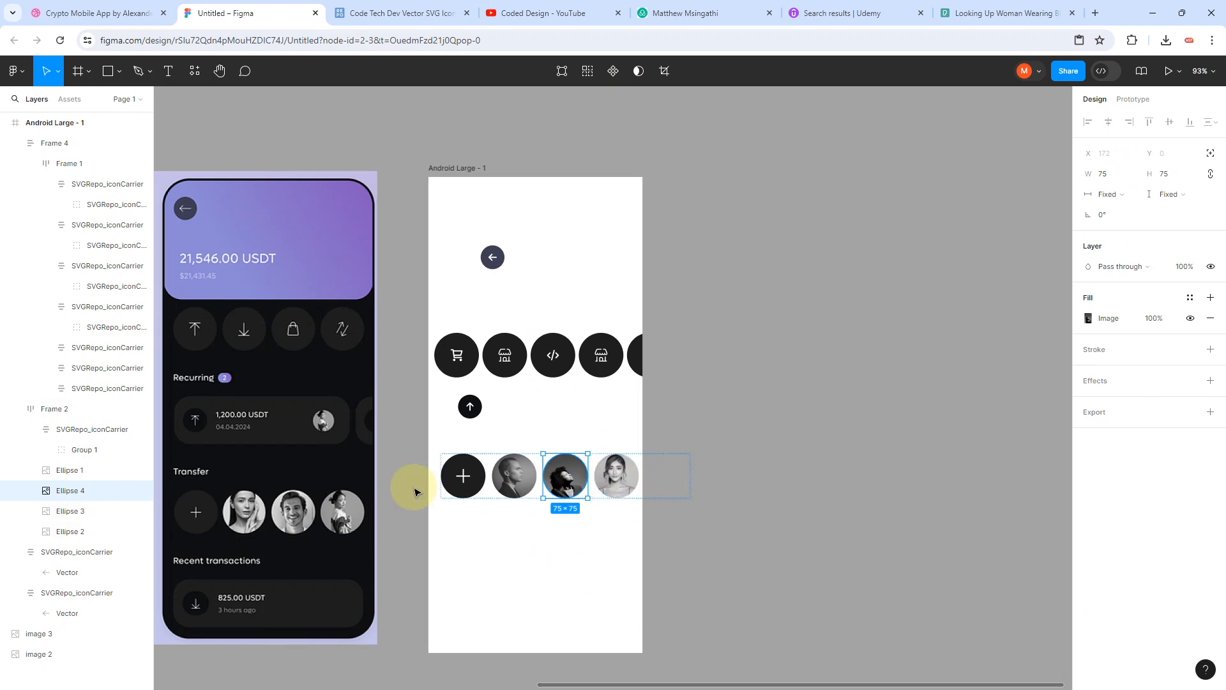
Step: Wrap the avatar row in an outer auto layout frame, clip its content, and resize it to X 0 and width 360
click(466, 472)
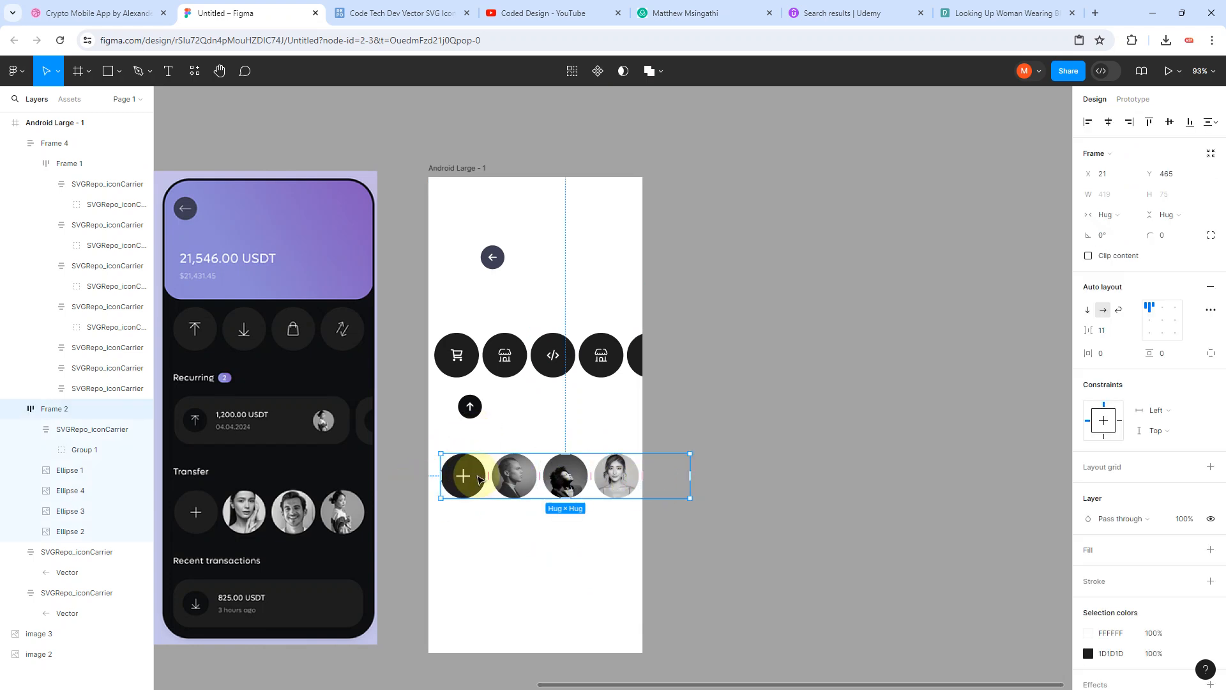
key(shift+a)
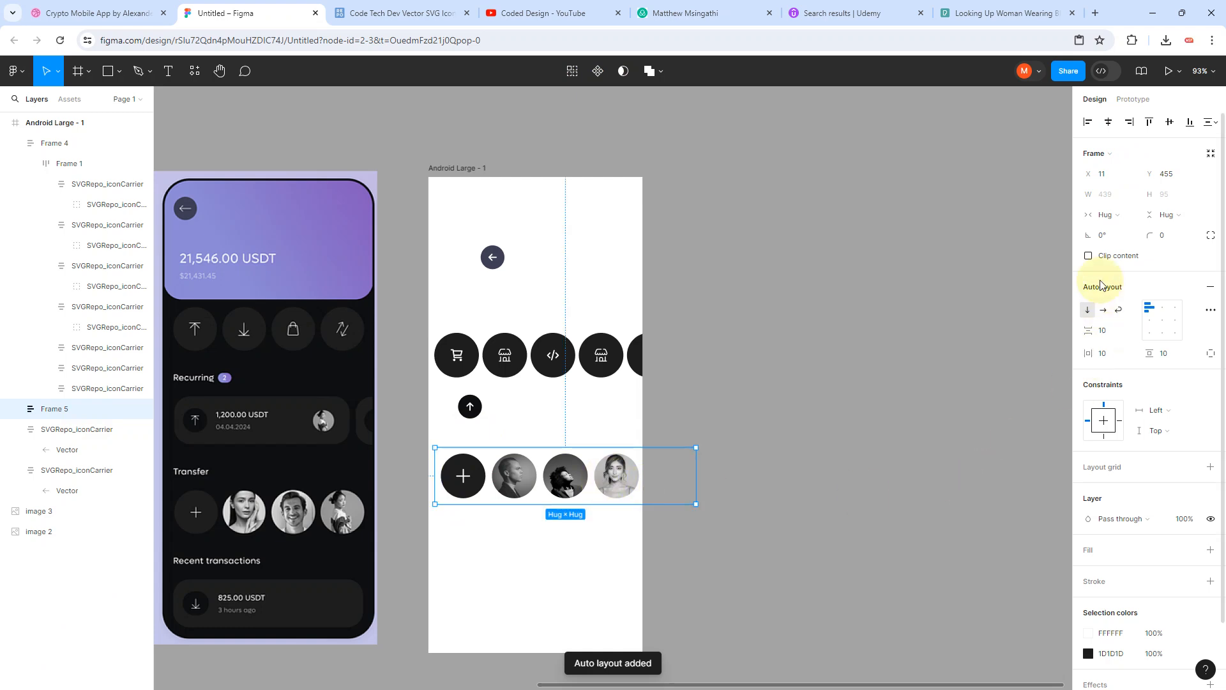
click(1088, 255)
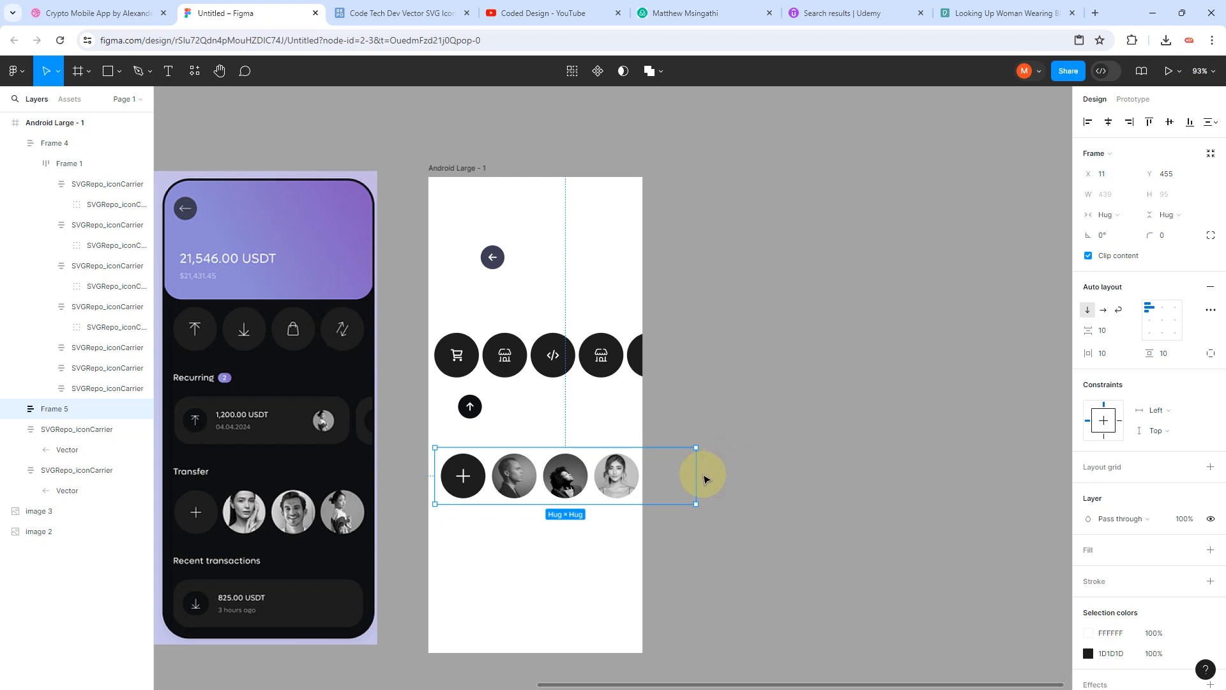
drag(698, 476, 644, 482)
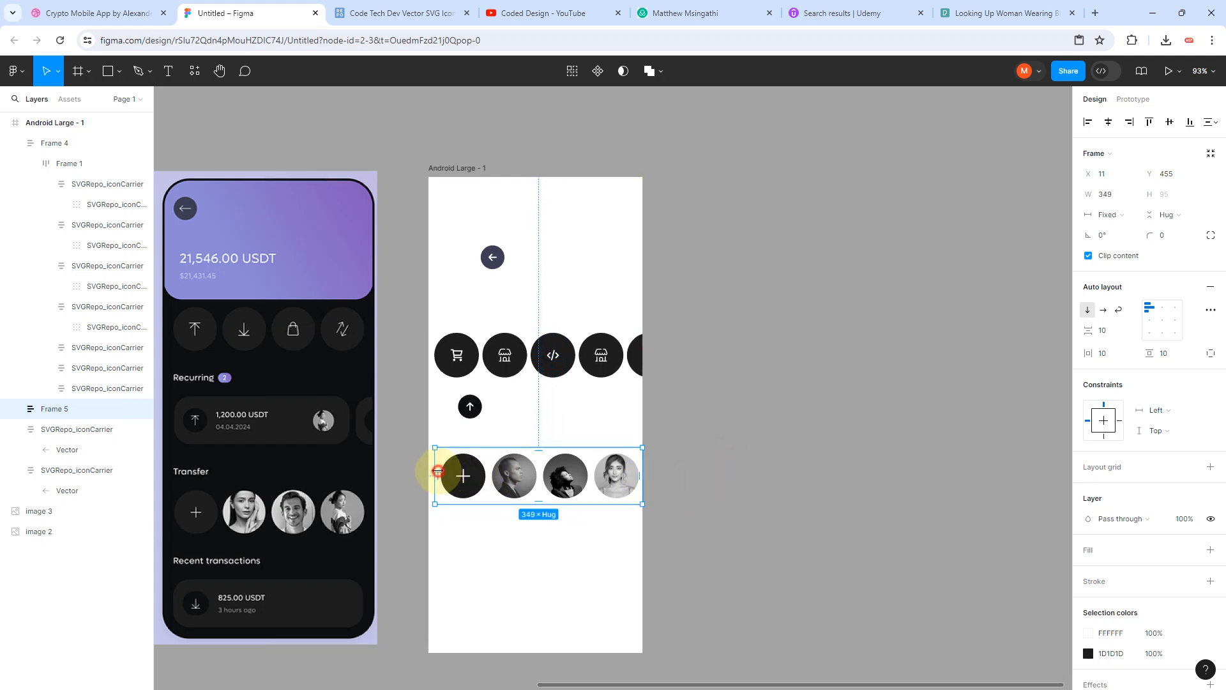
drag(438, 471, 430, 471)
ctrl+scroll(536, 472, down, 3)
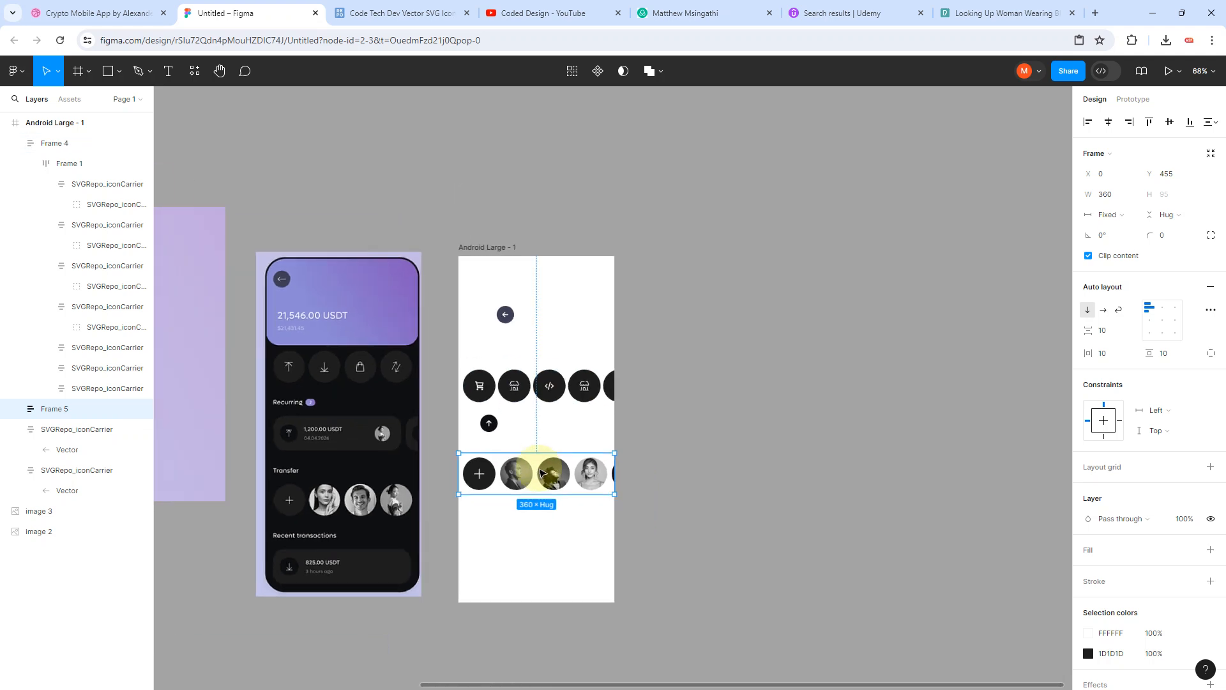
click(523, 536)
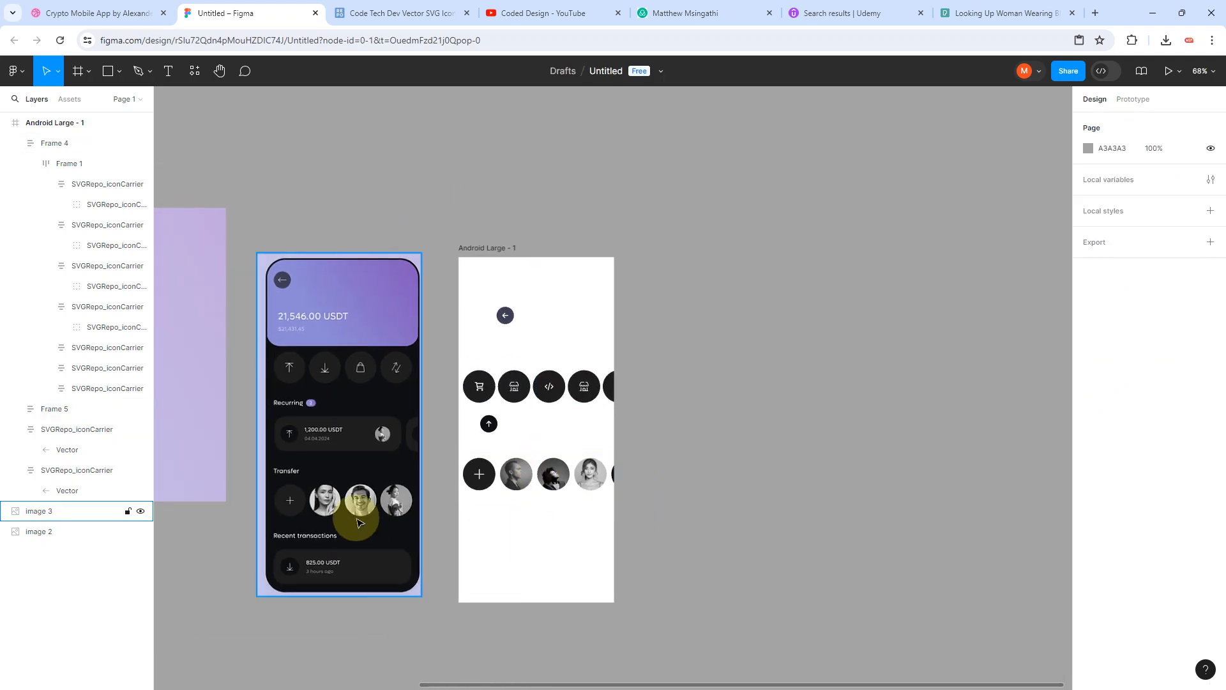
Step: Move the avatar row down to about Y 579 and duplicate the up-arrow button, stacking the two buttons above the row
ctrl+scroll(442, 453, up, 3)
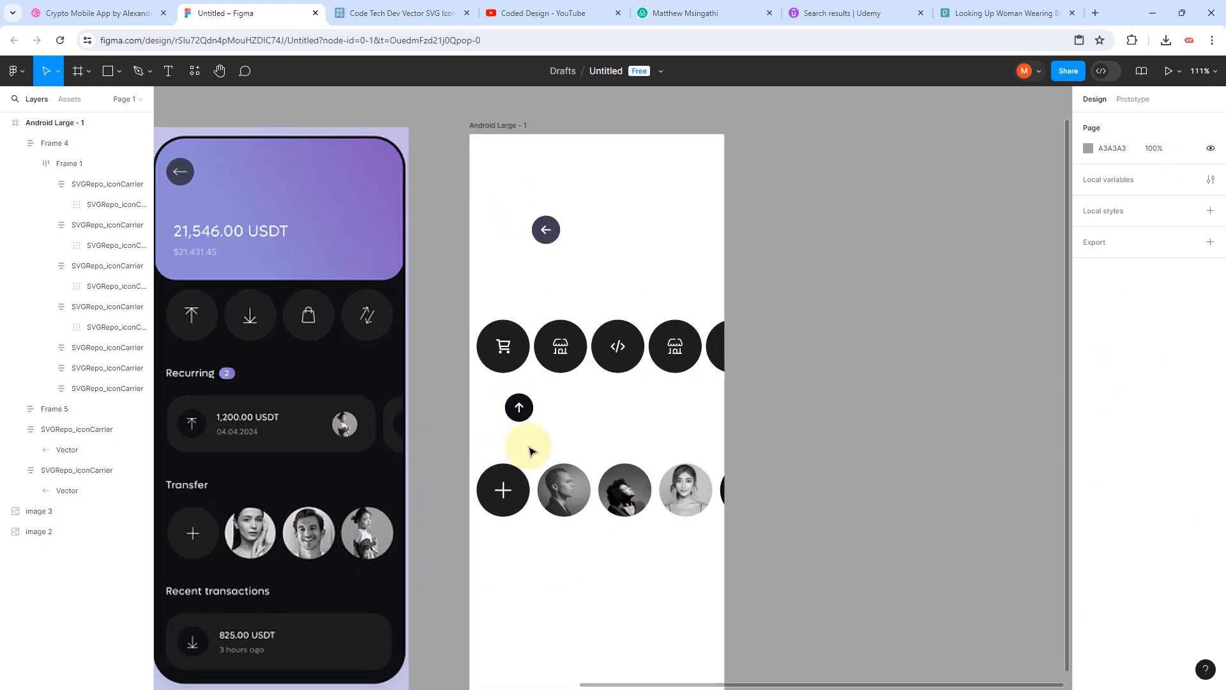
drag(525, 480, 547, 570)
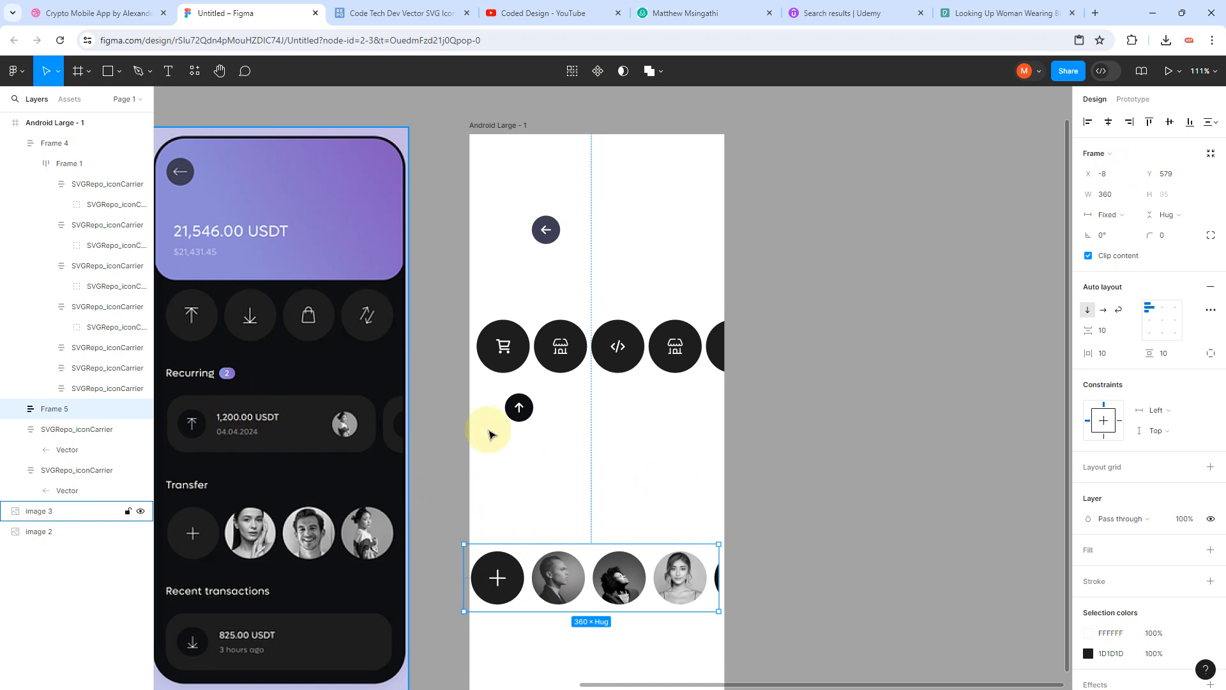
click(521, 415)
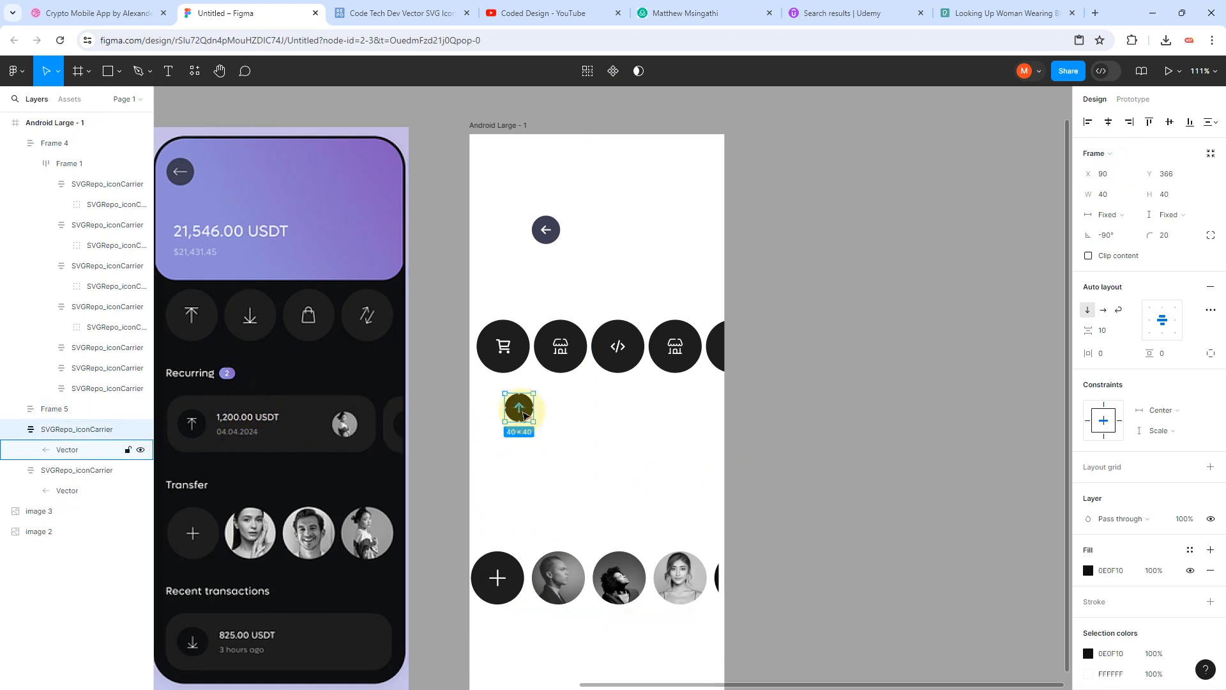
key(ctrl+d)
drag(522, 414, 512, 516)
drag(522, 414, 522, 438)
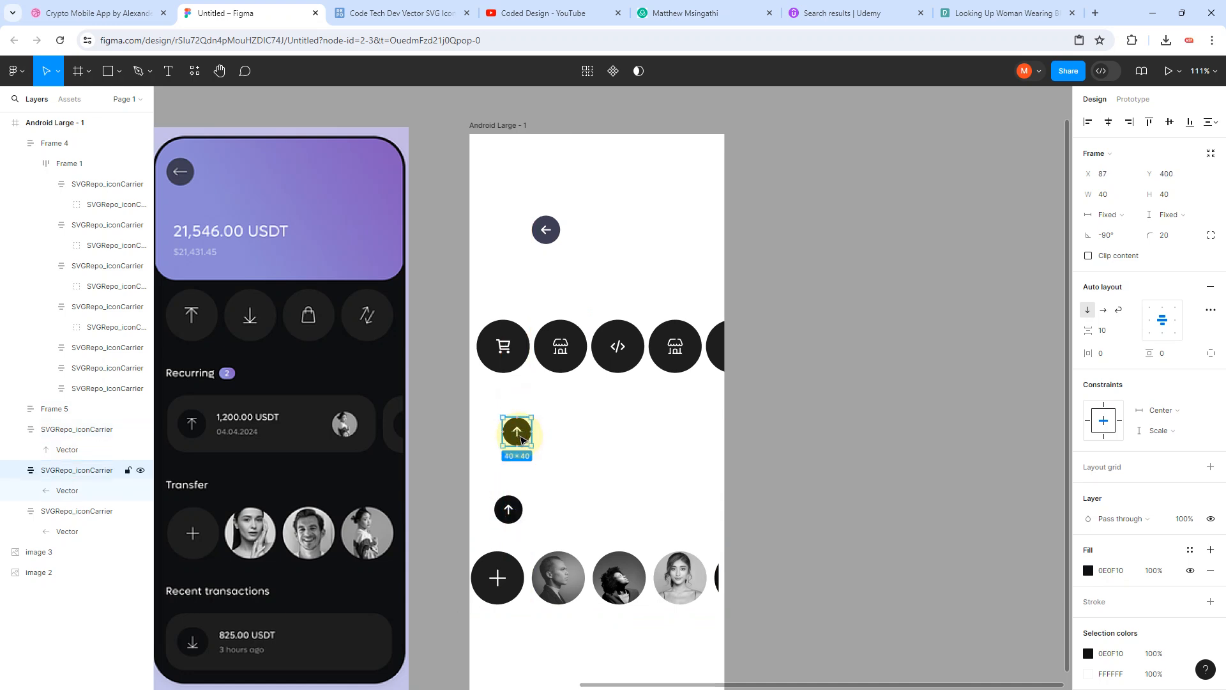
Step: Duplicate the first portrait in the avatar row and move the copy out onto the artboard at about X 231, Y 395
click(554, 592)
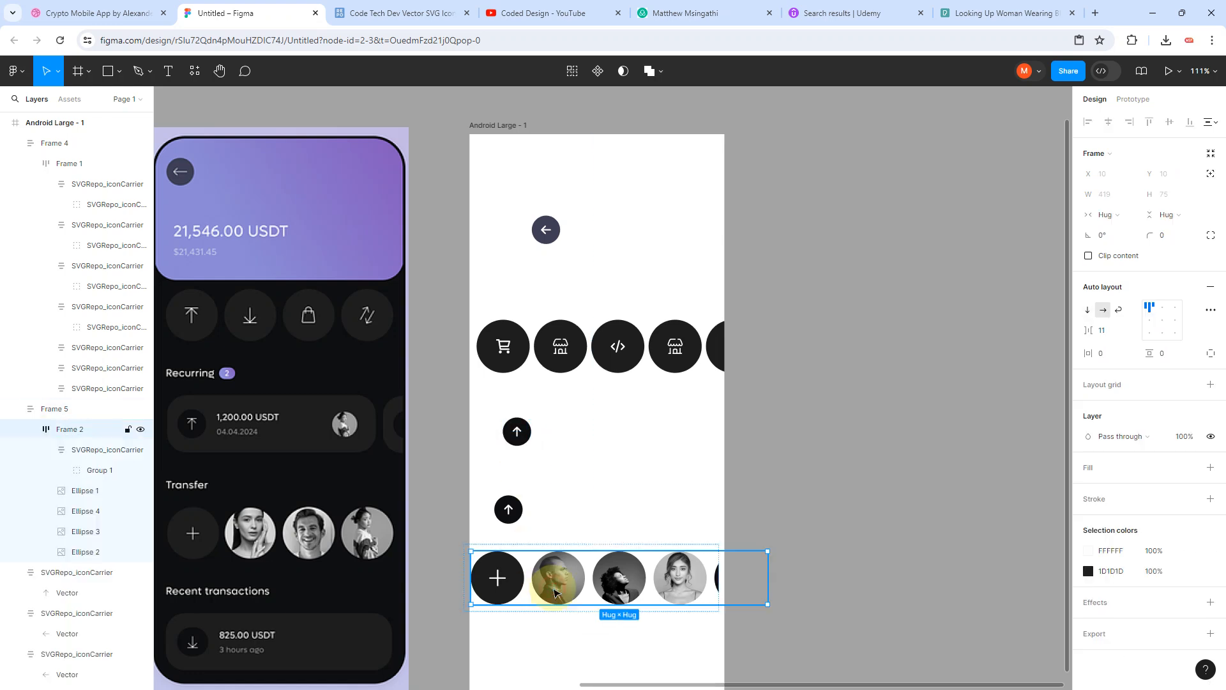
click(554, 592)
key(ctrl+d)
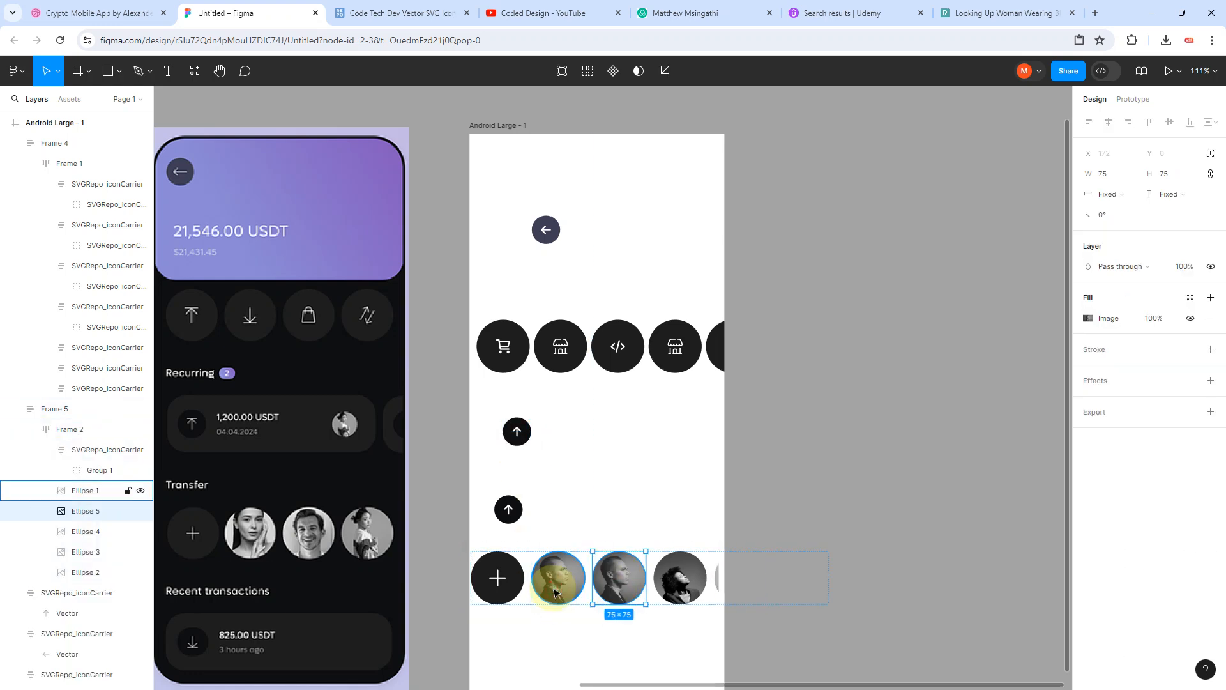
drag(622, 591, 690, 446)
scroll(612, 473, up, 1)
scroll(611, 473, left, 2)
scroll(569, 457, up, 3)
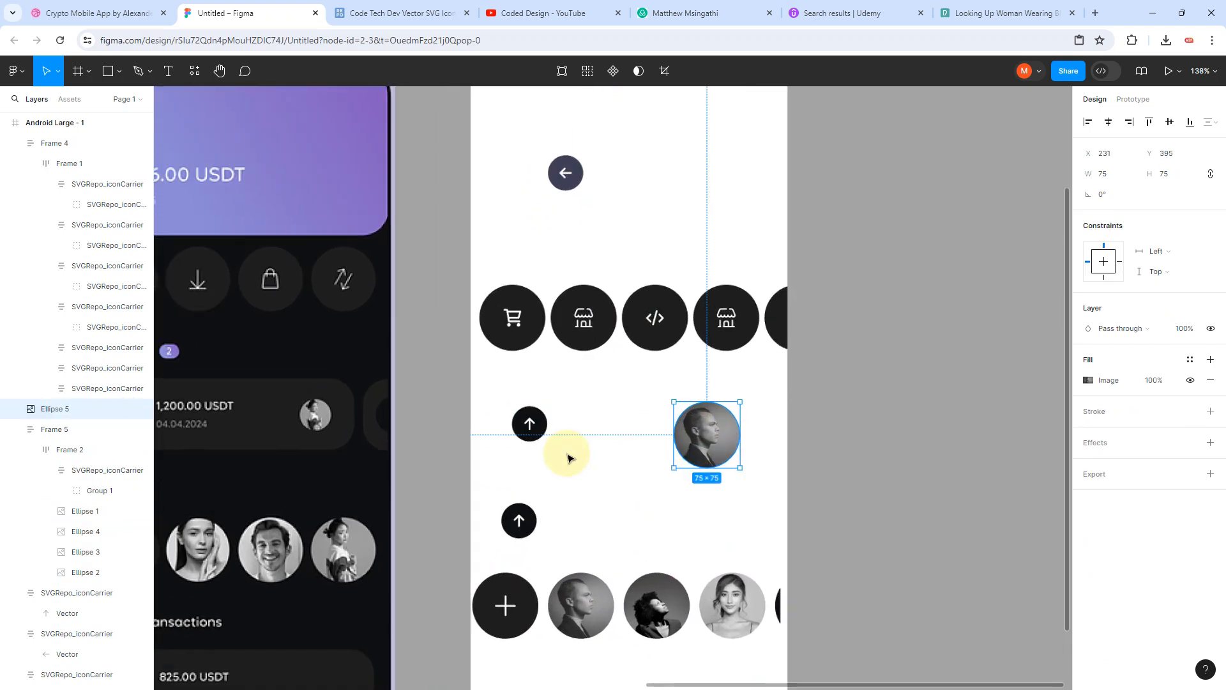
Step: Add the text "R1,200" between the upper arrow button and the portrait, at about X 114, Y 414
scroll(569, 457, left, 2)
click(168, 70)
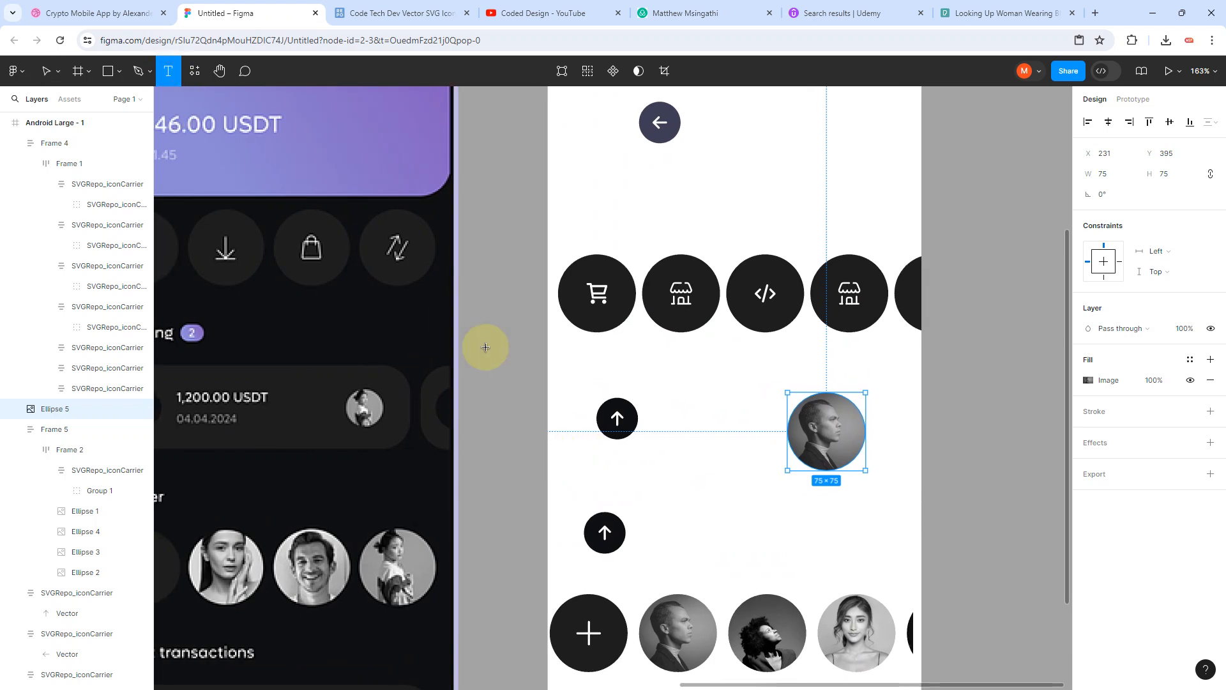
scroll(483, 344, left, 2)
click(751, 431)
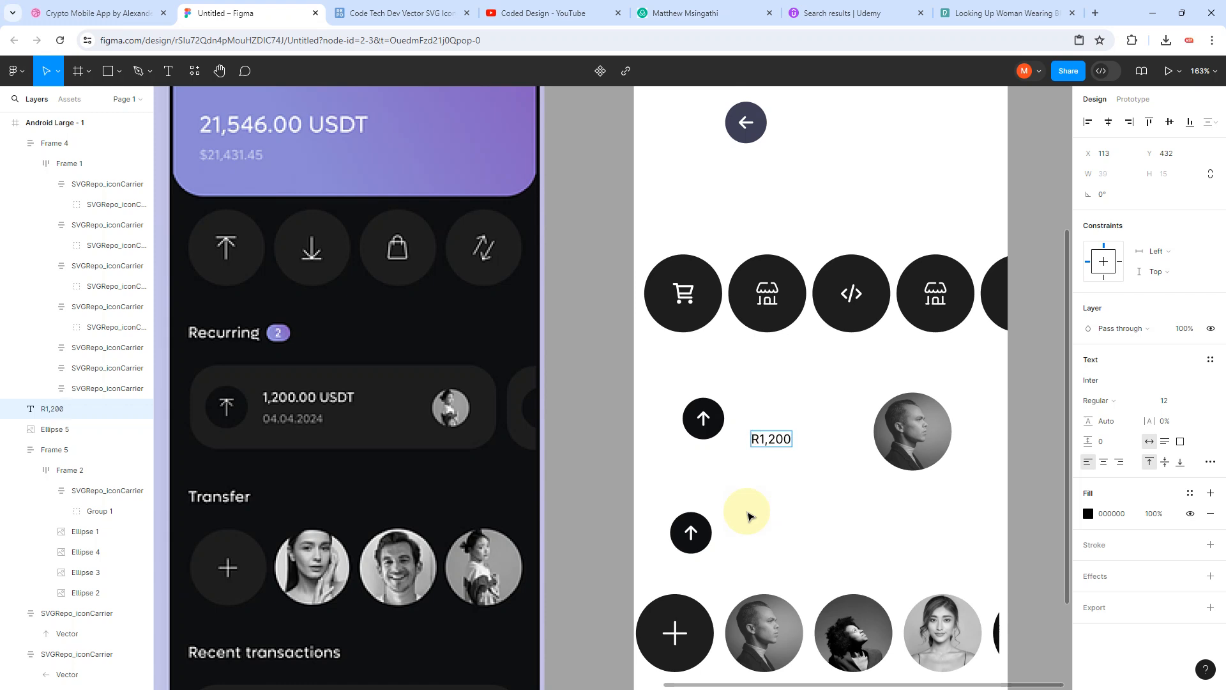
drag(775, 438, 773, 420)
scroll(769, 439, up, 1)
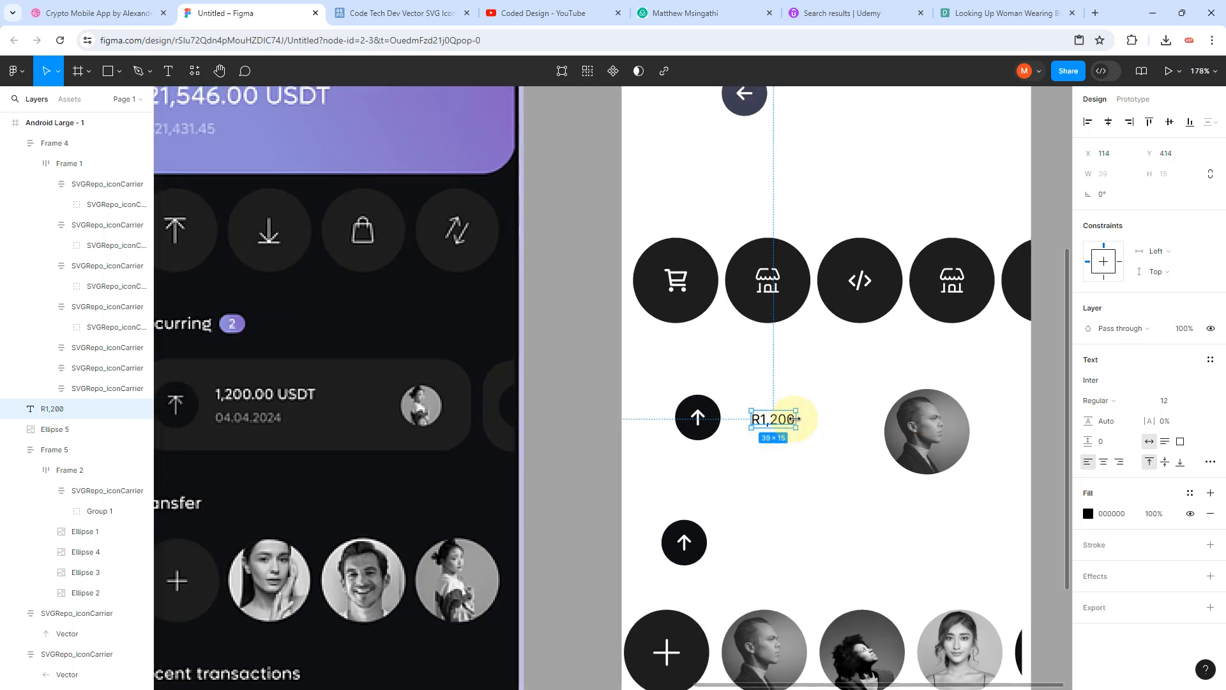
Step: Duplicate the "R1,200" text, place the copy below the original at about X 110, Y 444, and colour it grey 7B7474
key(ctrl+d)
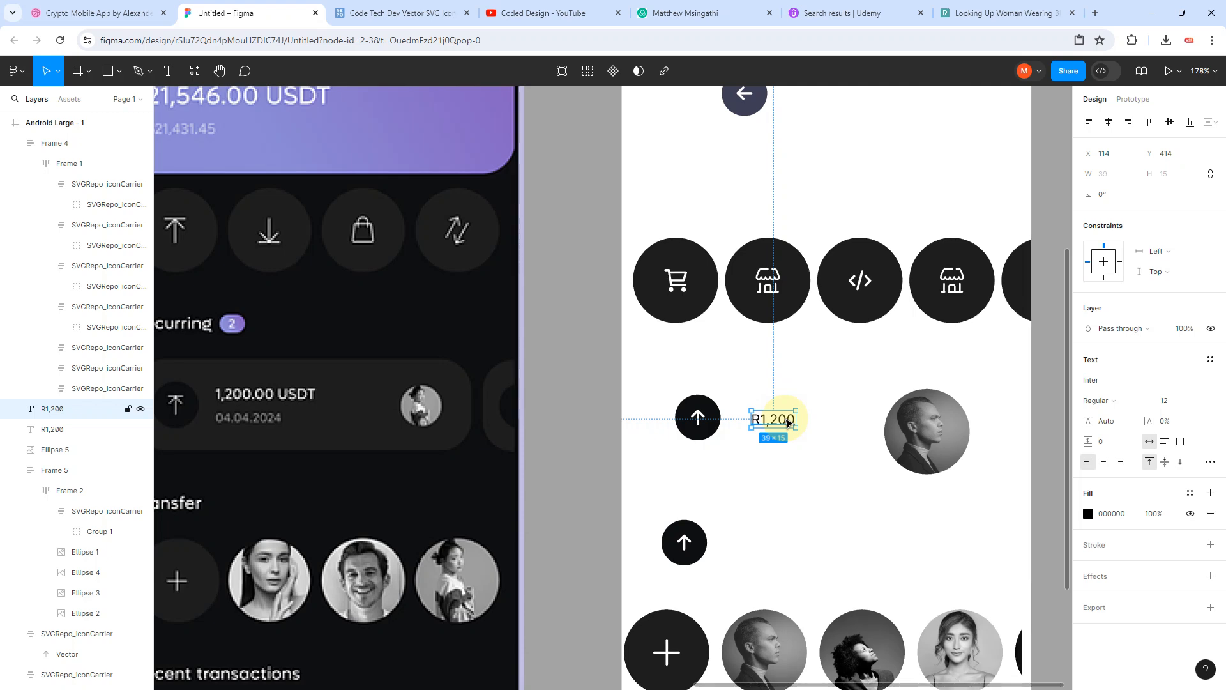
drag(789, 423, 794, 464)
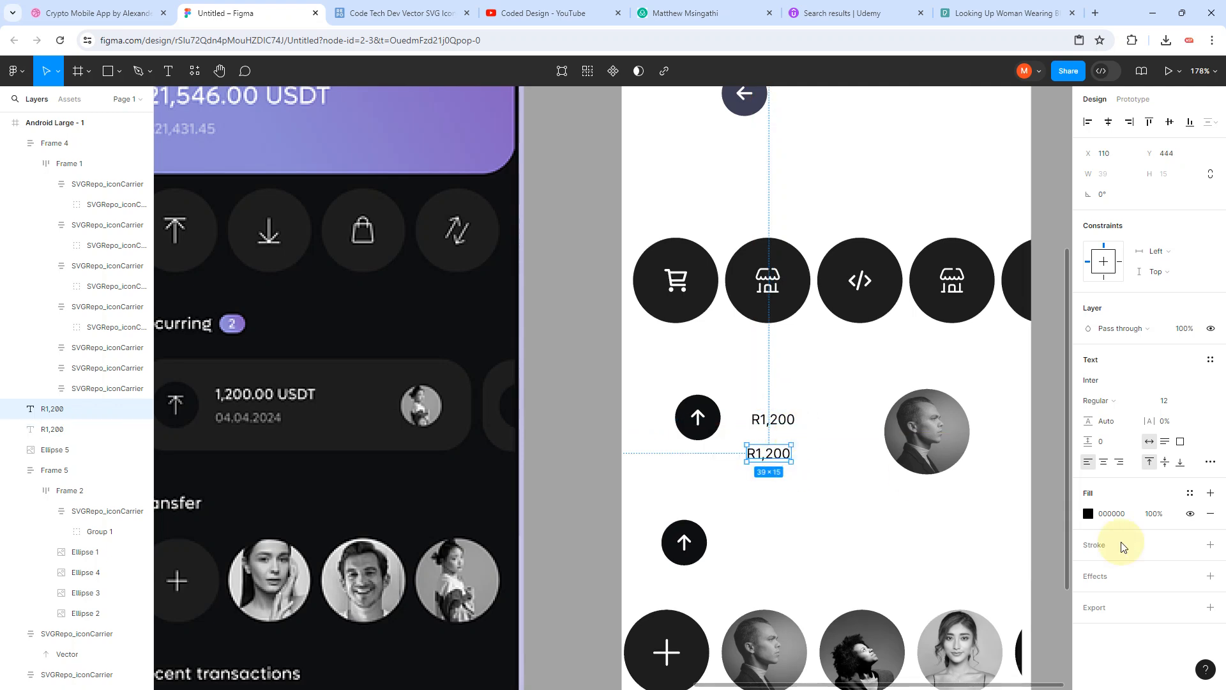
click(1088, 513)
drag(927, 511, 929, 443)
Step: Set the upper "R1,200" text's fill to white FFFFFF
click(775, 419)
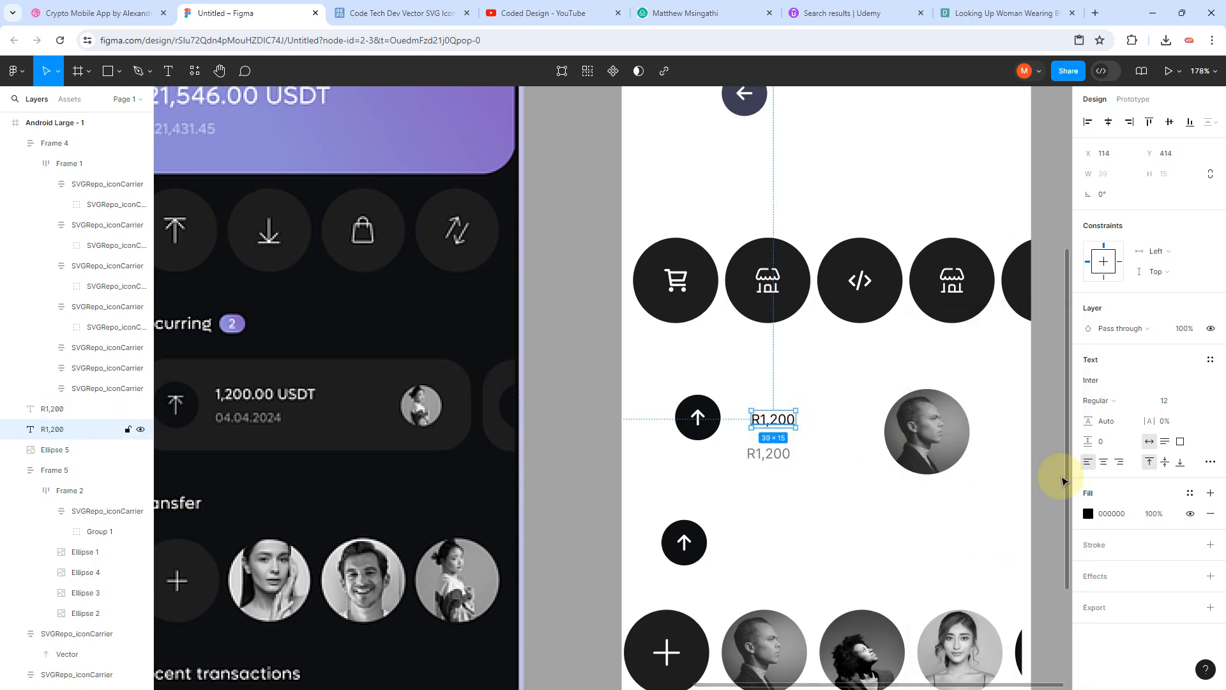
click(1088, 513)
drag(926, 507, 918, 362)
scroll(863, 355, down, 5)
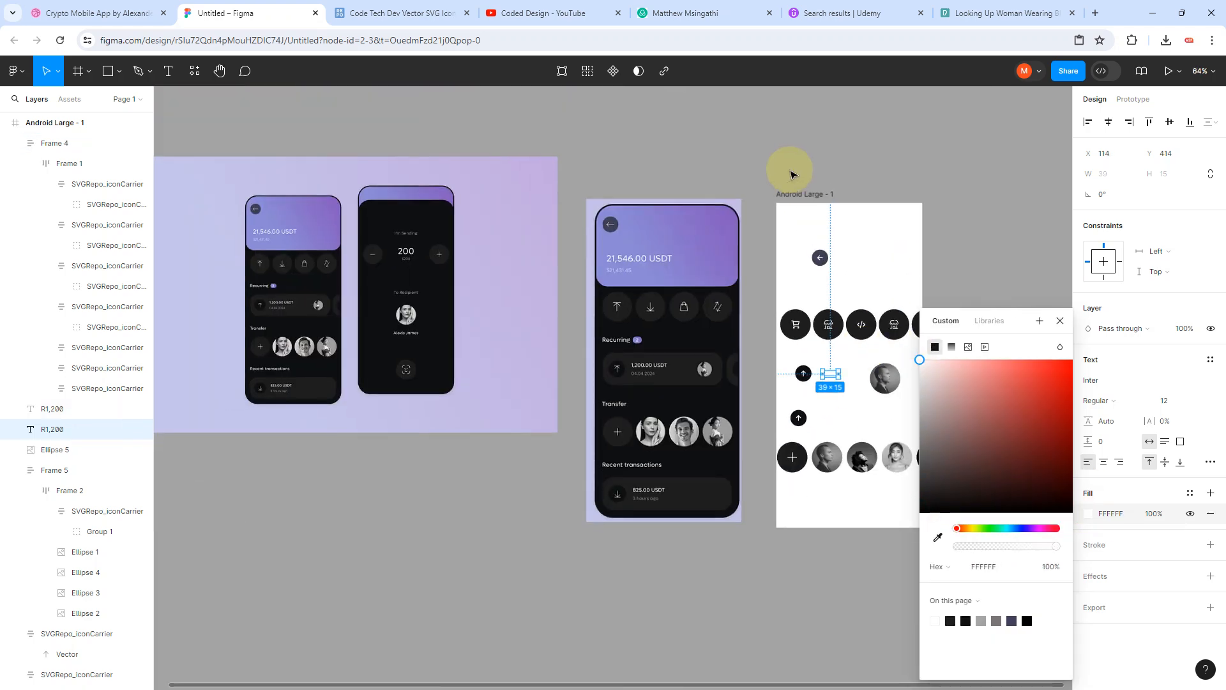
Step: Replace the white colour throughout the Android artboard with the near-black 0E0F10 sampled from the reference phone screen
click(793, 192)
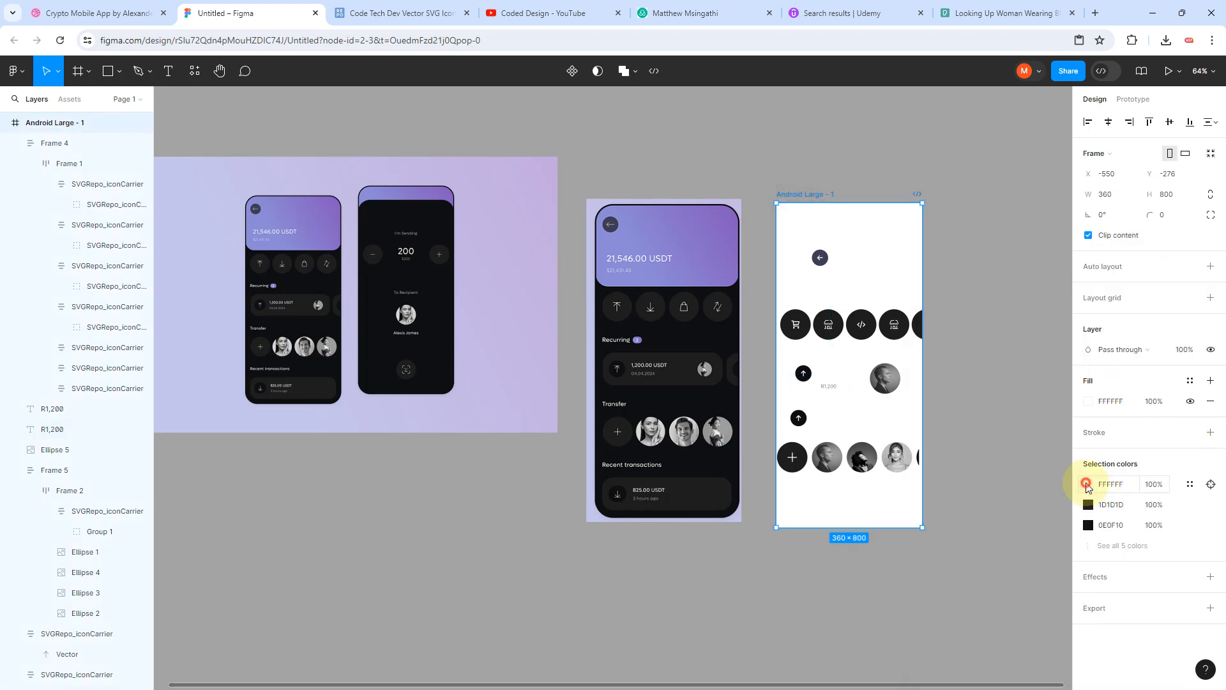
click(1089, 486)
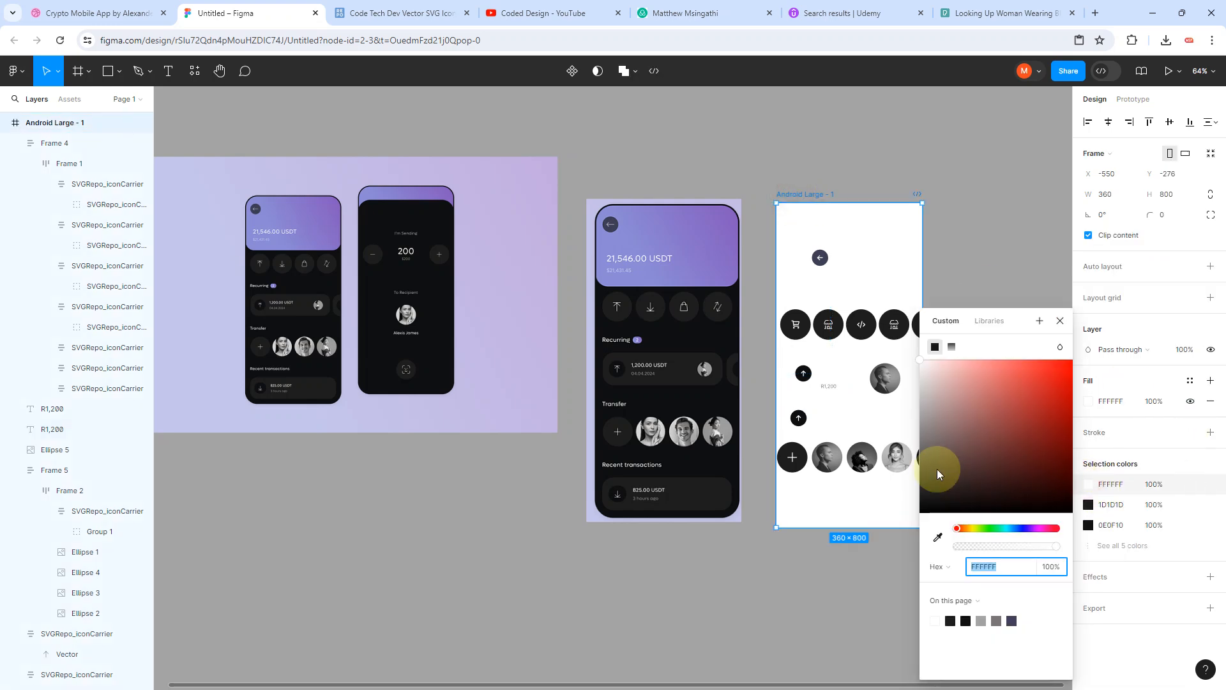
click(688, 407)
key(Escape)
scroll(826, 312, right, 3)
scroll(825, 313, up, 5)
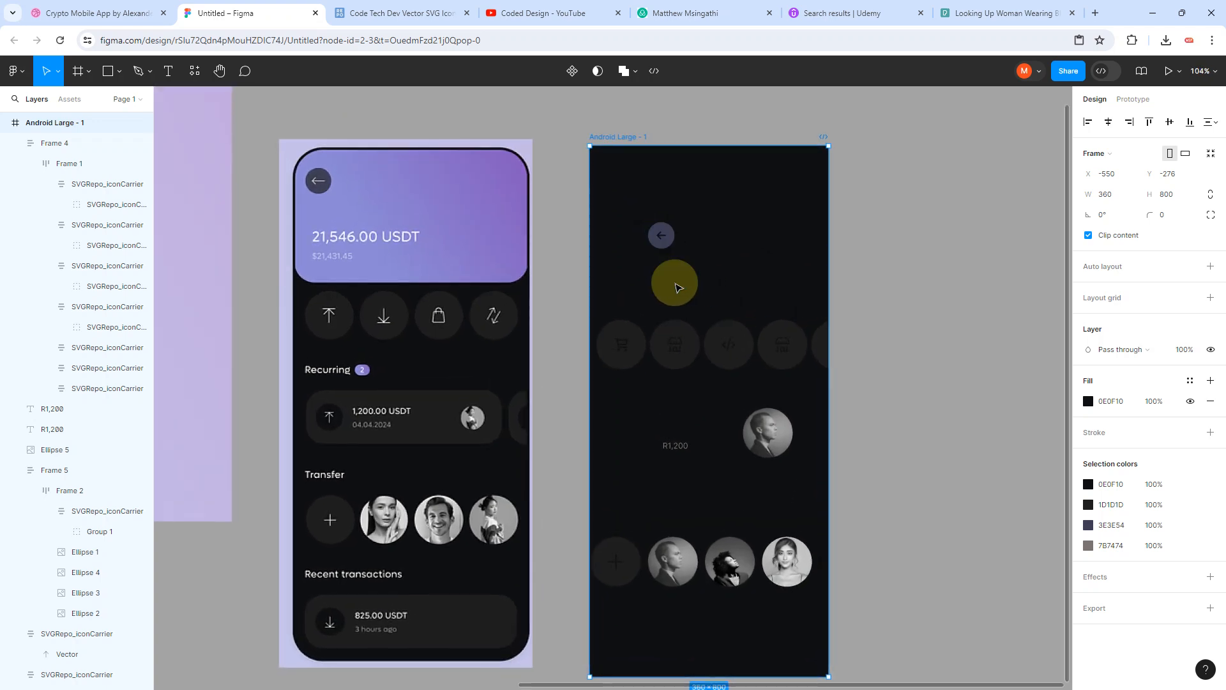
click(620, 346)
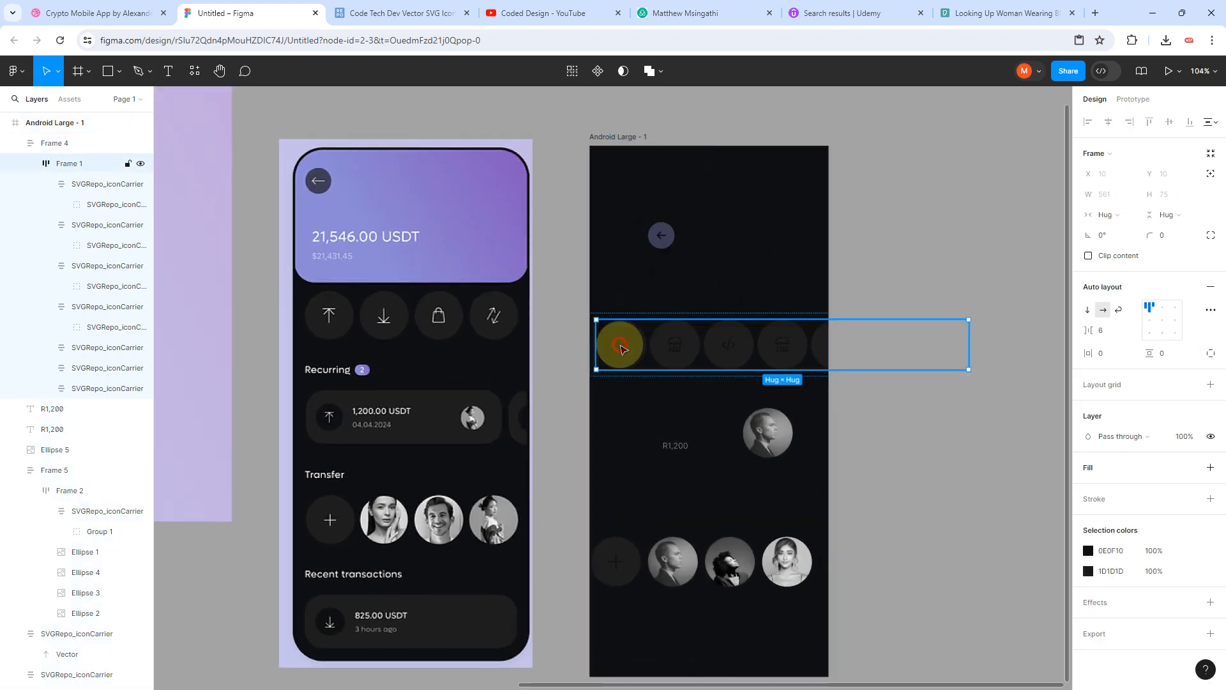
double_click(620, 346)
double_click(620, 346)
double_click(620, 346)
click(1087, 401)
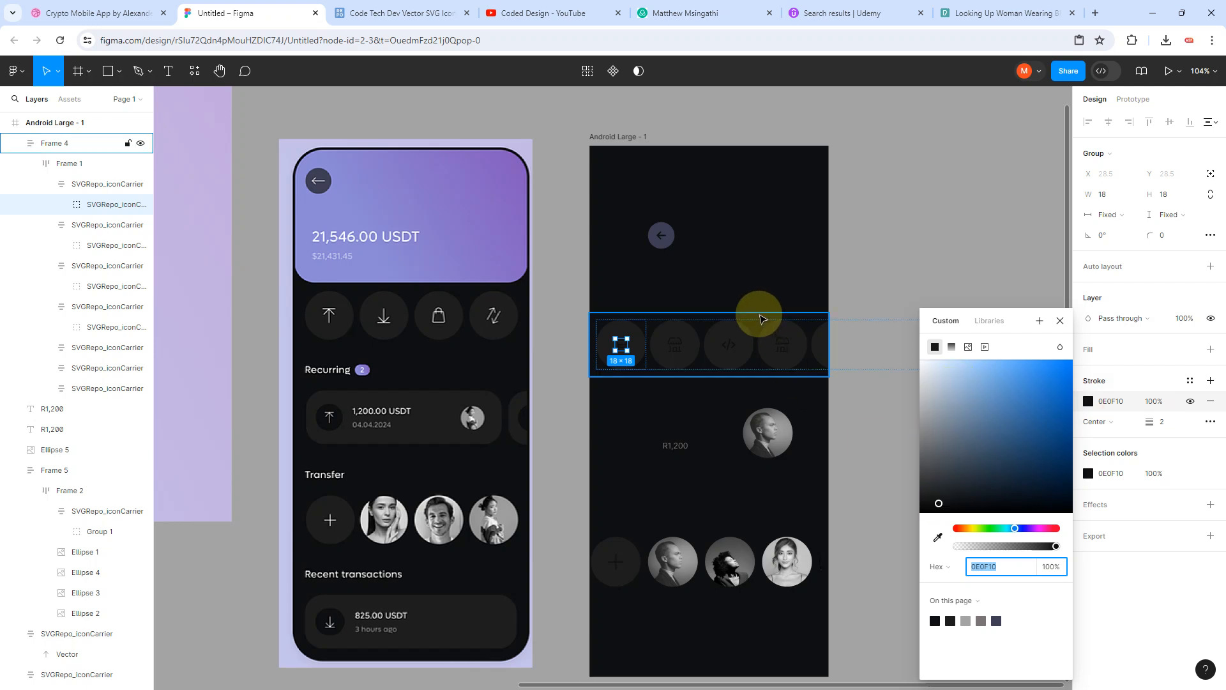
click(764, 257)
Step: Change the 0E0F10 colour of all the icons in the icon row to white FFFFFF
click(638, 331)
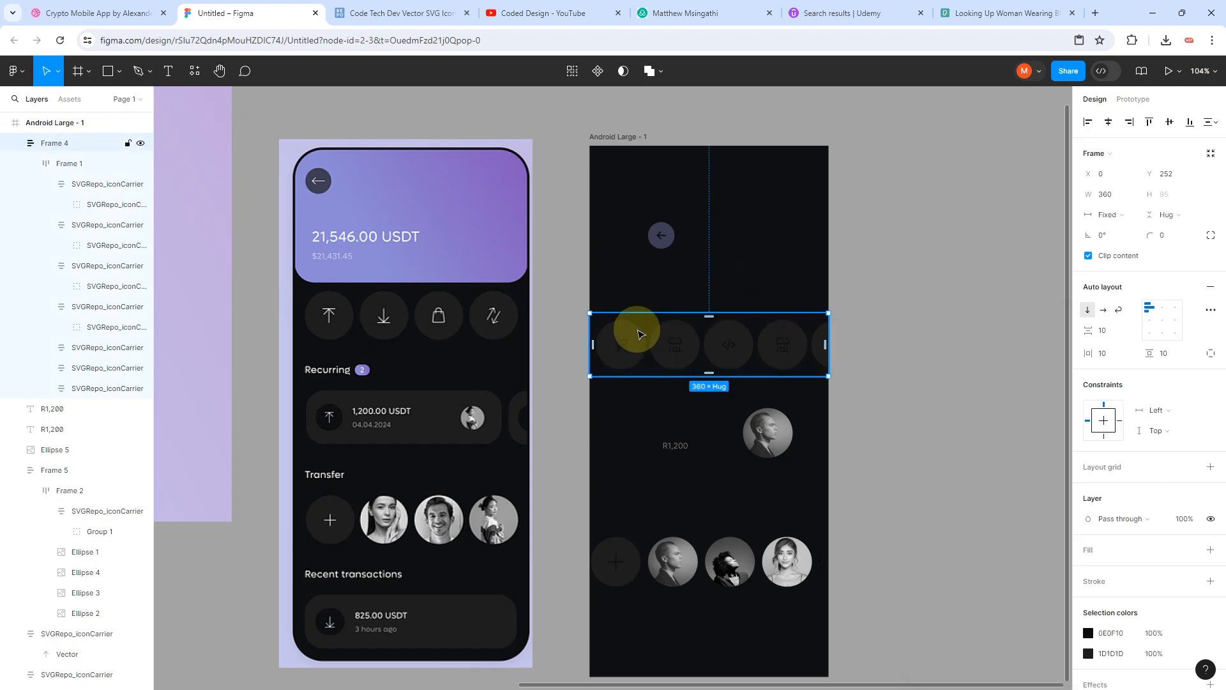
click(1090, 638)
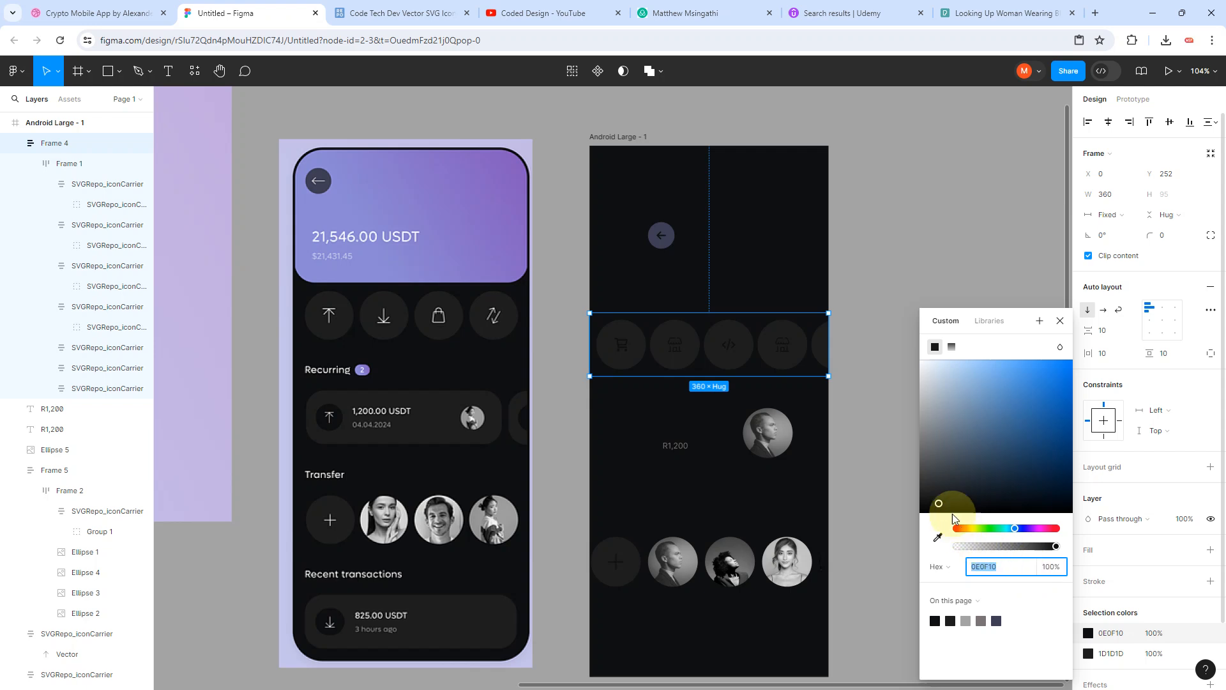
drag(939, 507, 929, 429)
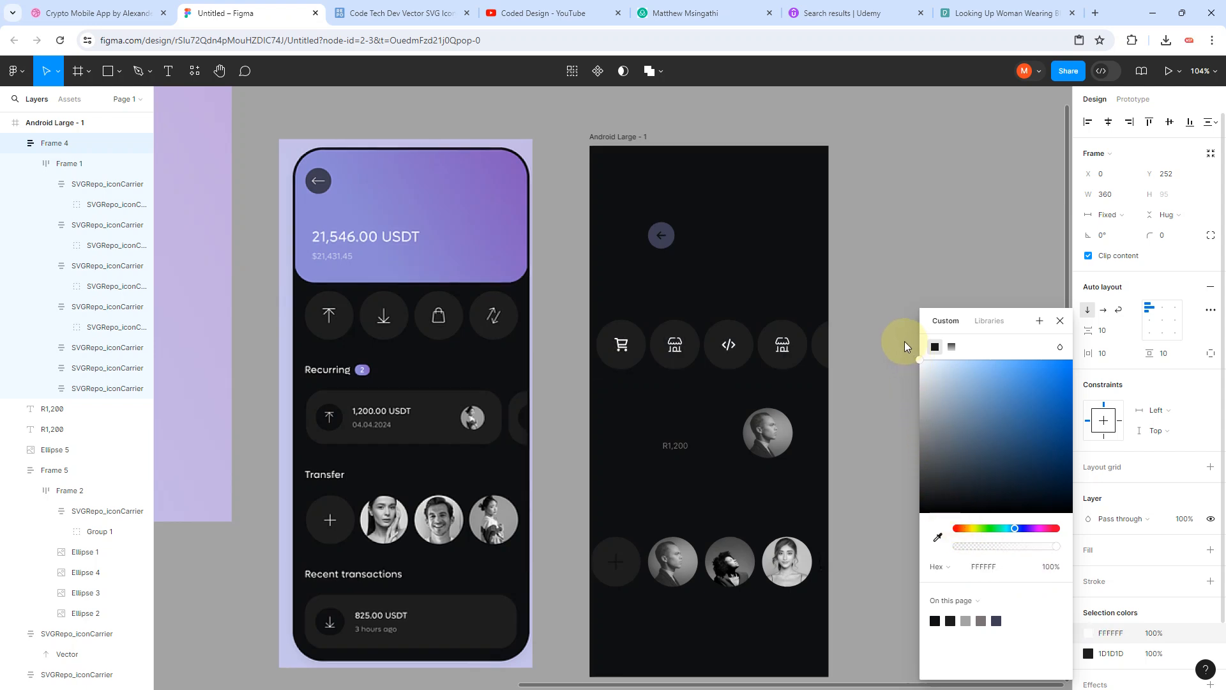
click(873, 282)
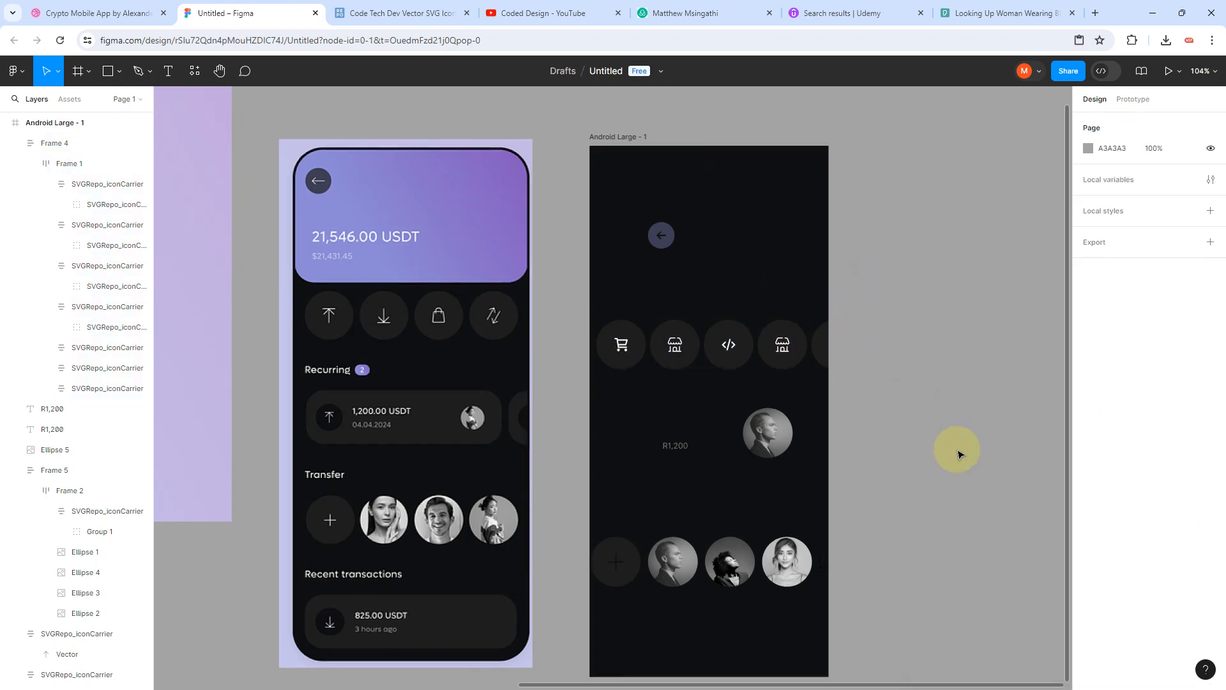
click(633, 432)
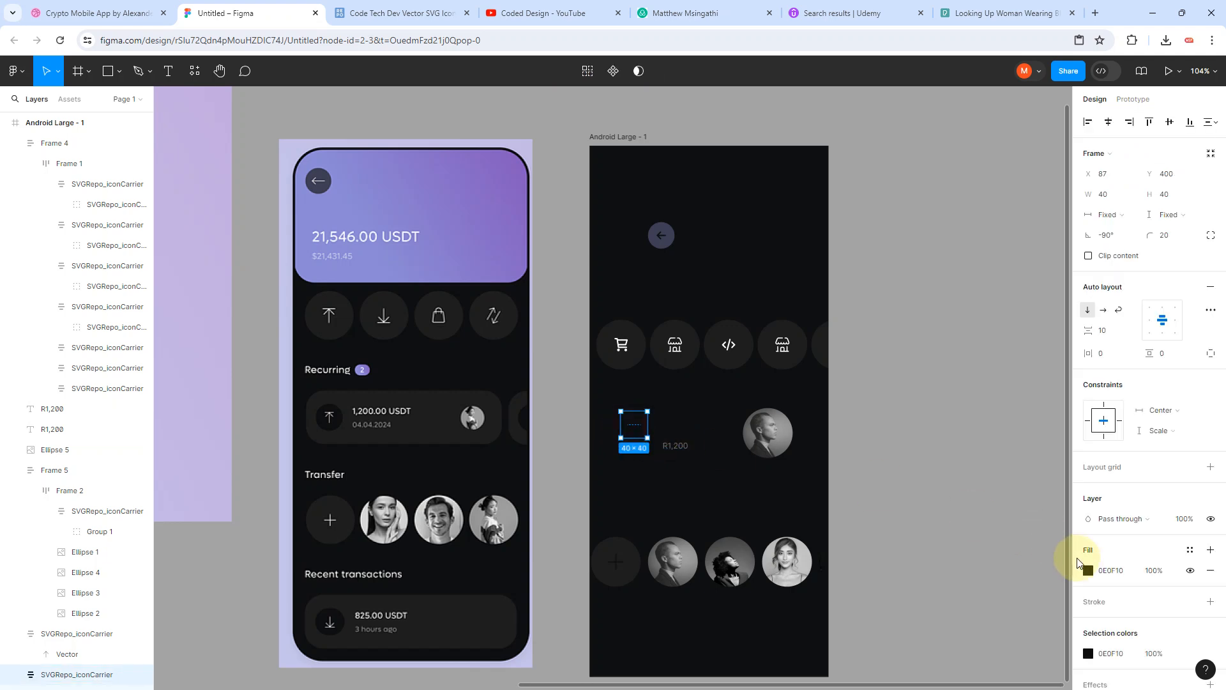
click(1088, 653)
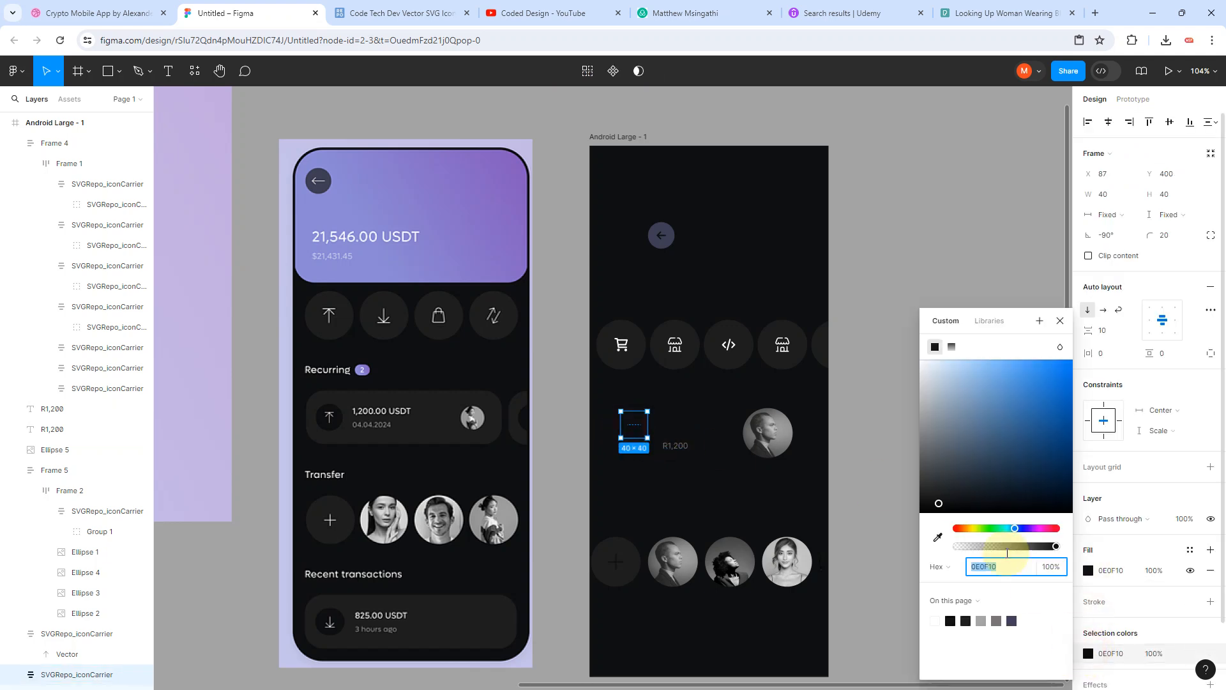
drag(940, 505, 931, 415)
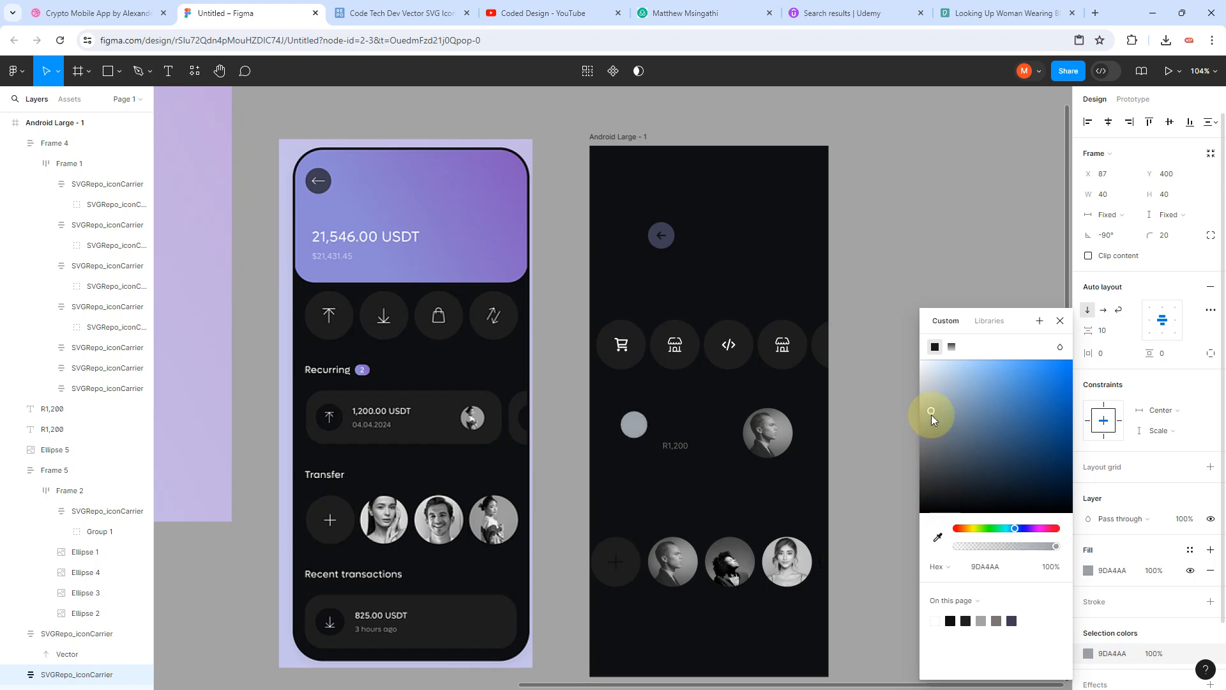
key(ctrl+z)
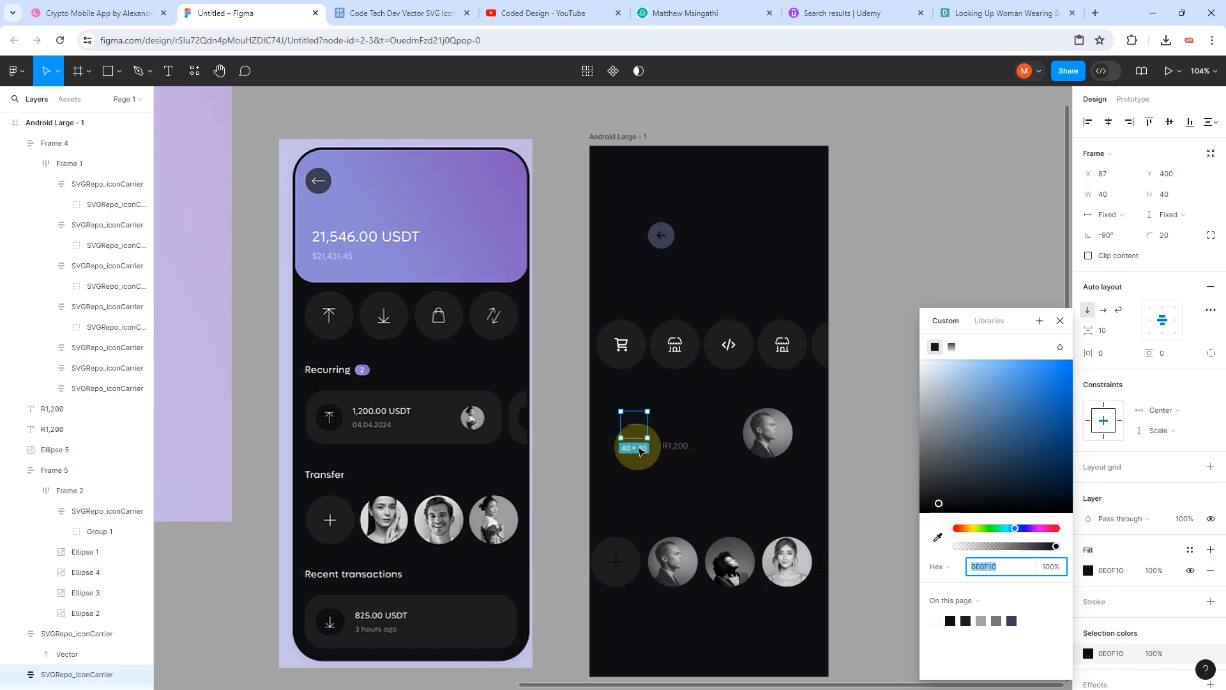
Step: Set the stroke of the up-arrow vector beside the "R1,200" texts to white FFFFFF
scroll(638, 447, up, 5)
scroll(638, 450, up, 5)
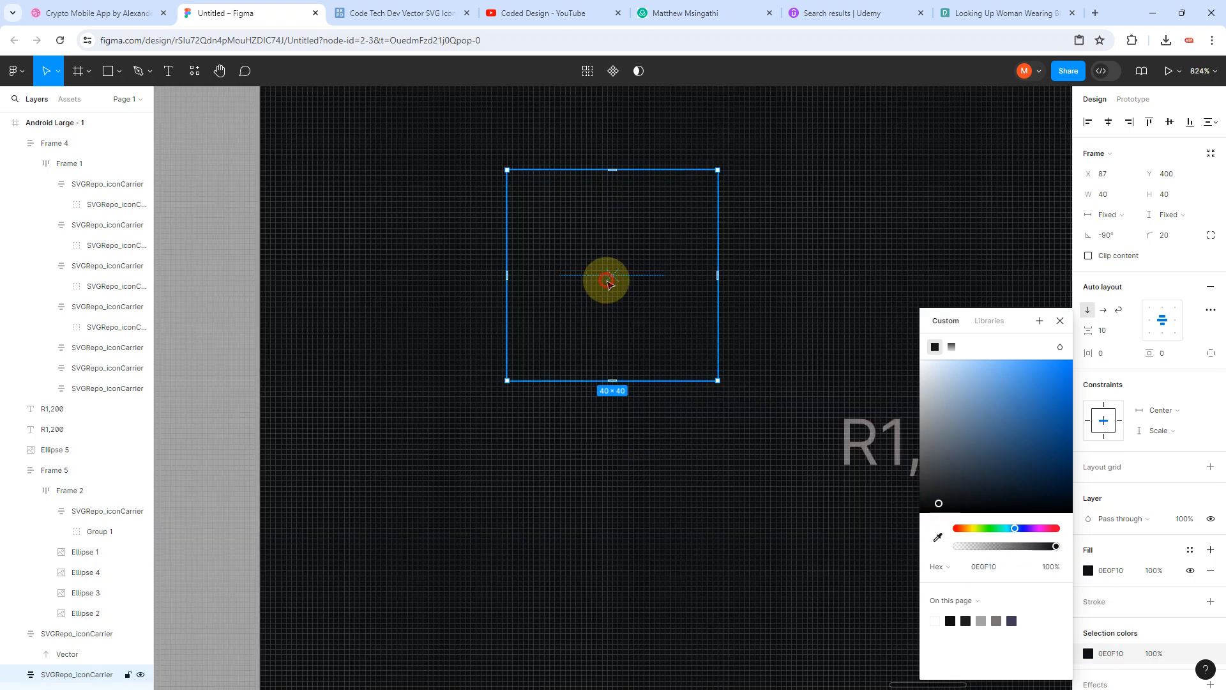
double_click(609, 283)
scroll(613, 285, down, 5)
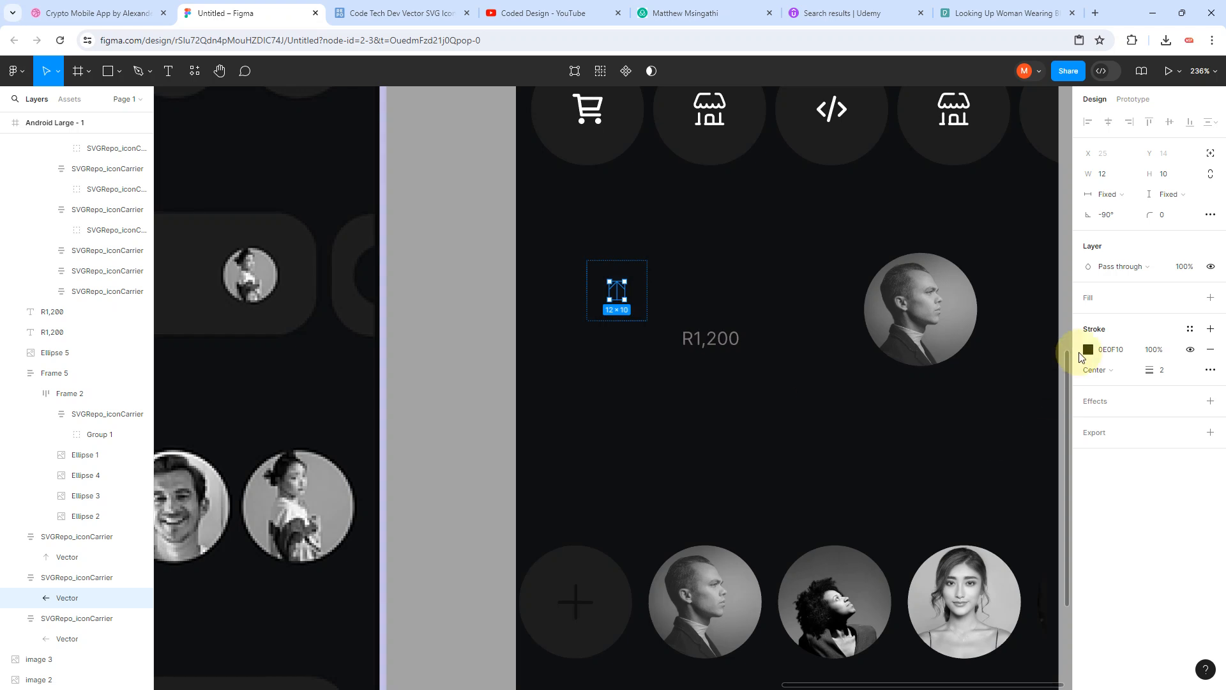
click(1088, 350)
click(936, 498)
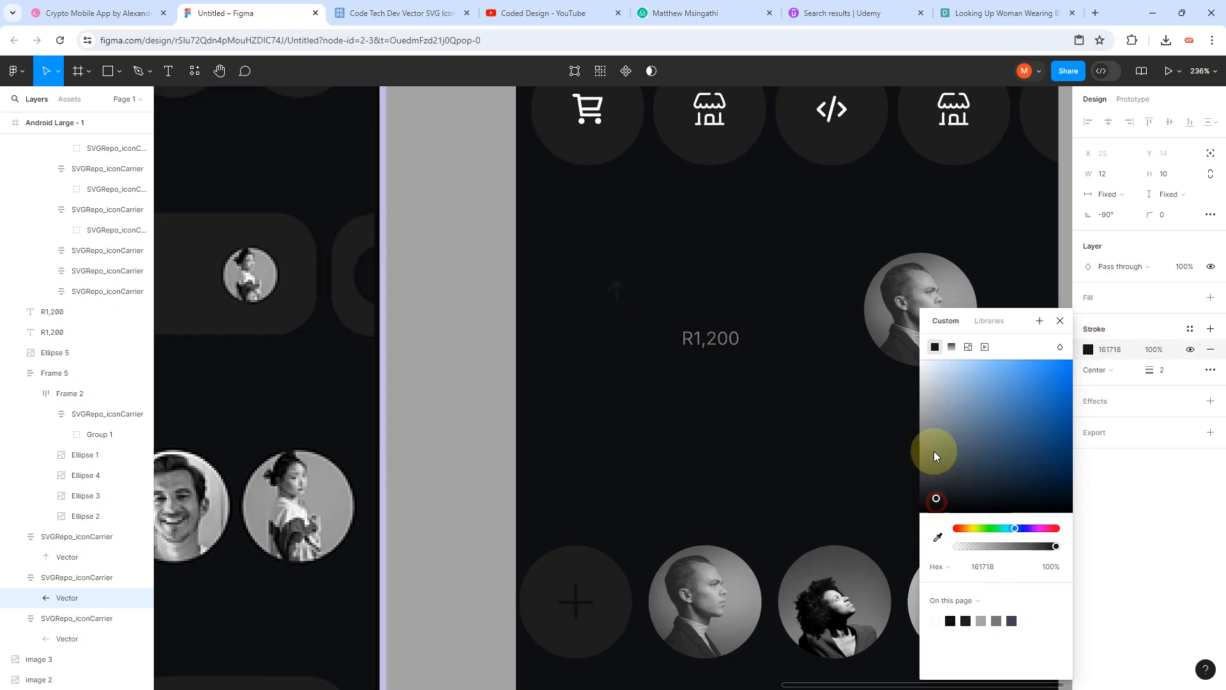
drag(936, 456, 914, 354)
scroll(615, 414, down, 5)
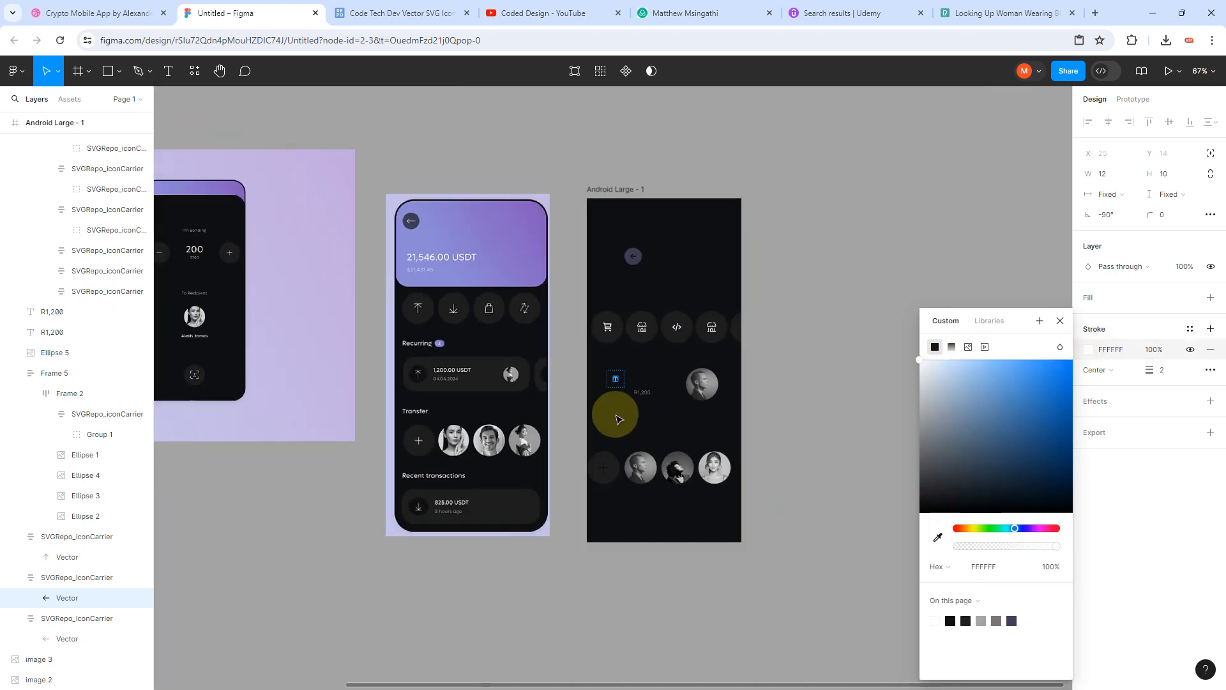
scroll(654, 397, up, 3)
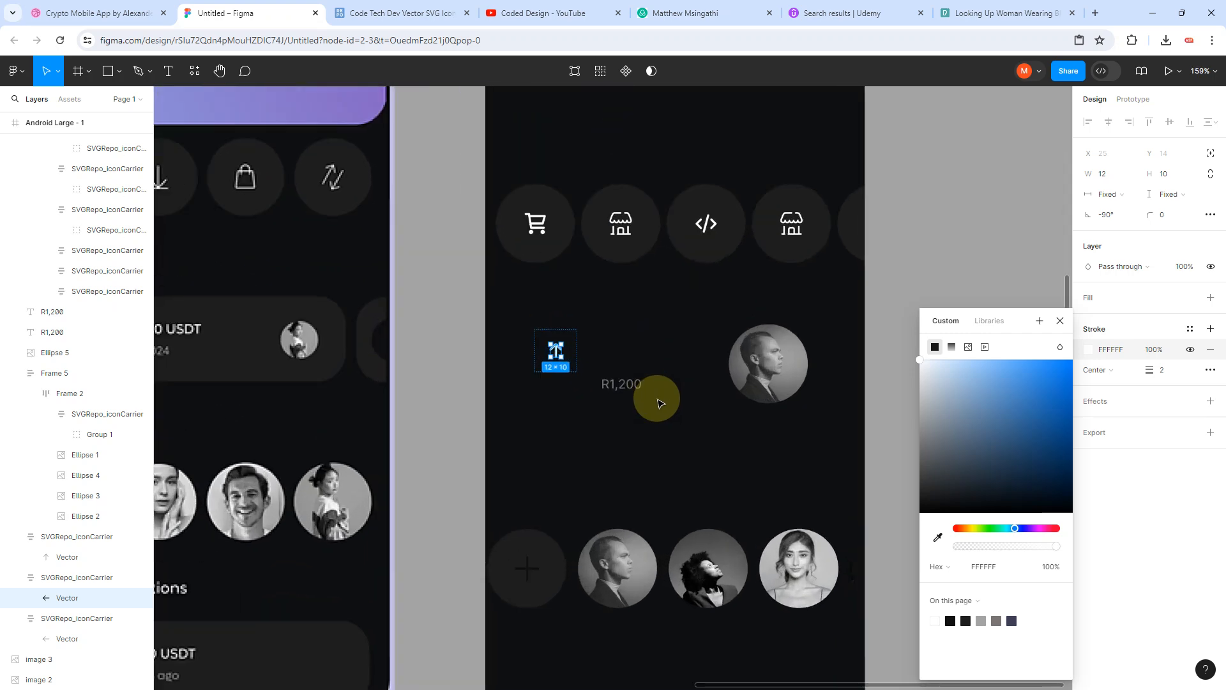
Step: Set the fill of the near-black upper "R1,200" text beside the up arrow to white FFFFFF
click(626, 384)
click(628, 369)
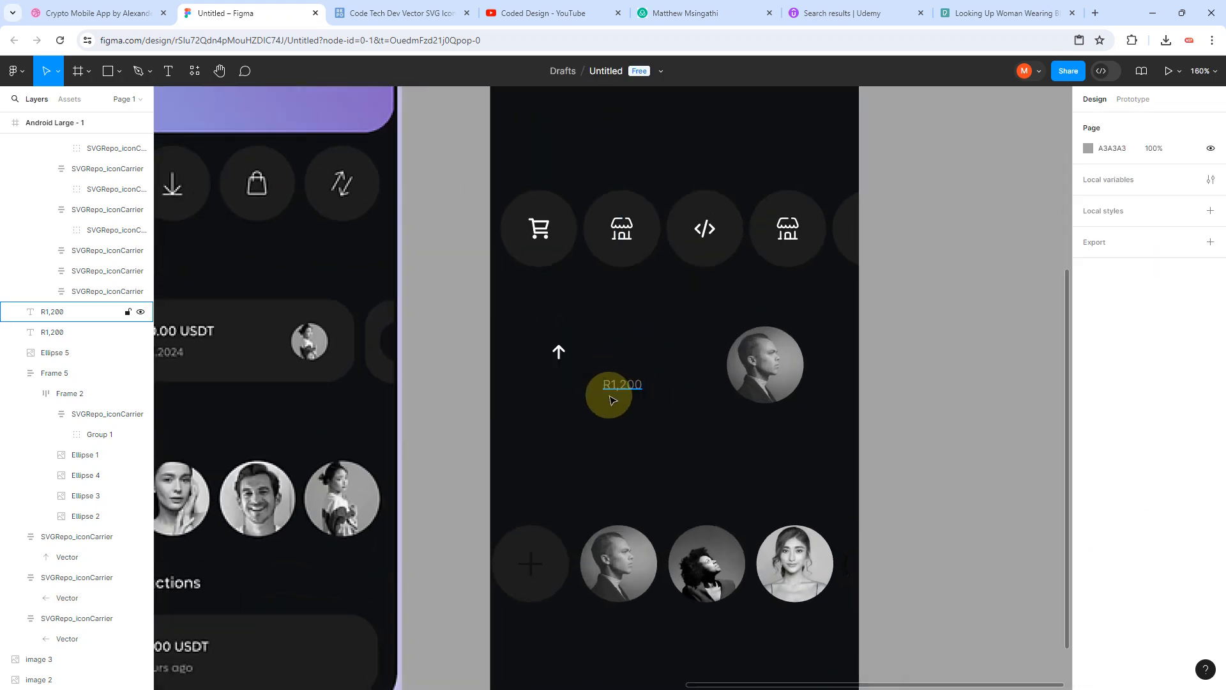
click(618, 383)
scroll(618, 391, up, 8)
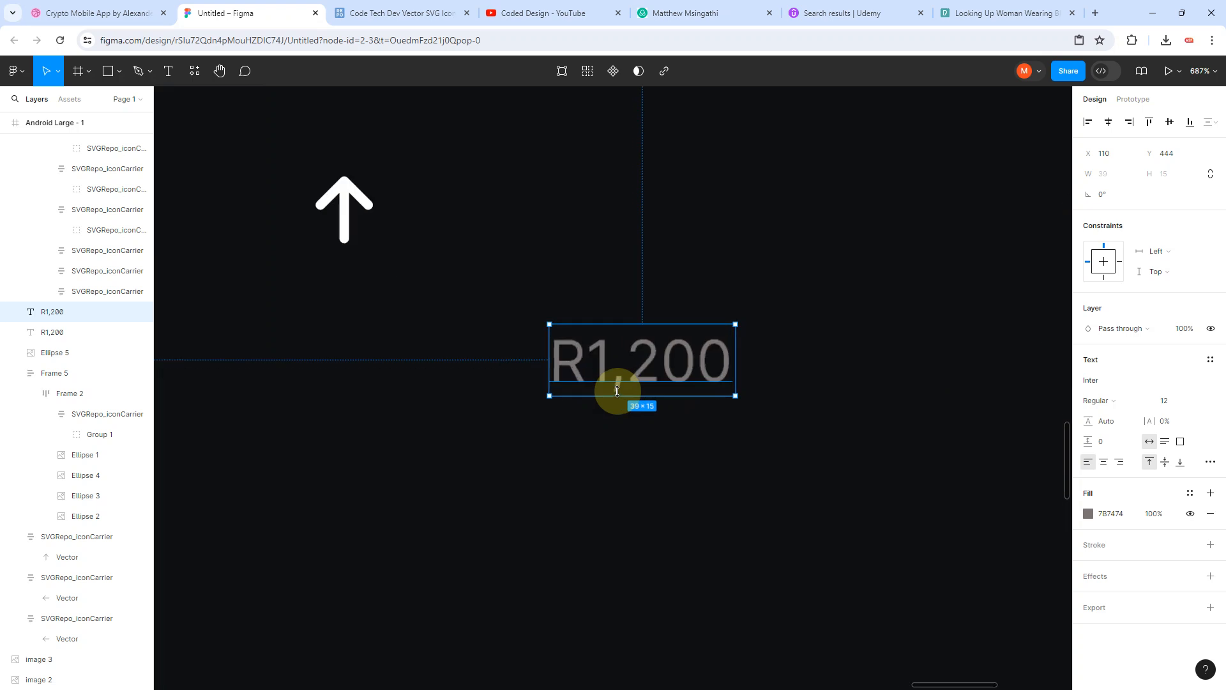
click(605, 236)
scroll(651, 276, down, 10)
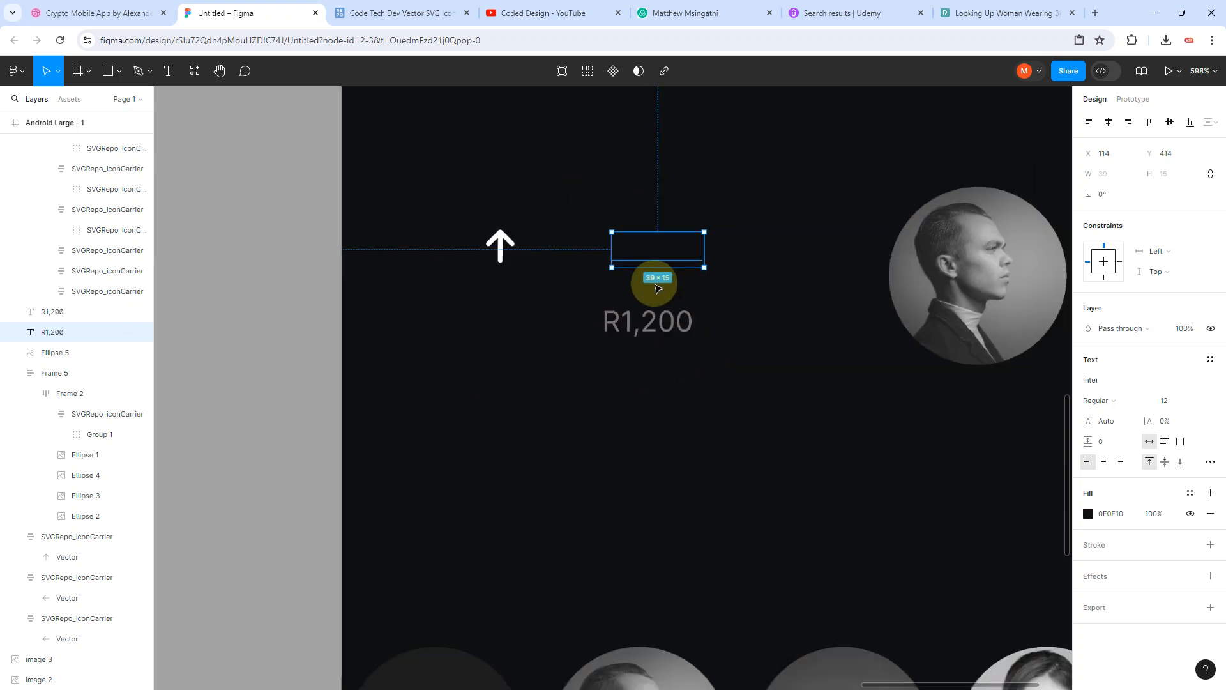
click(1088, 517)
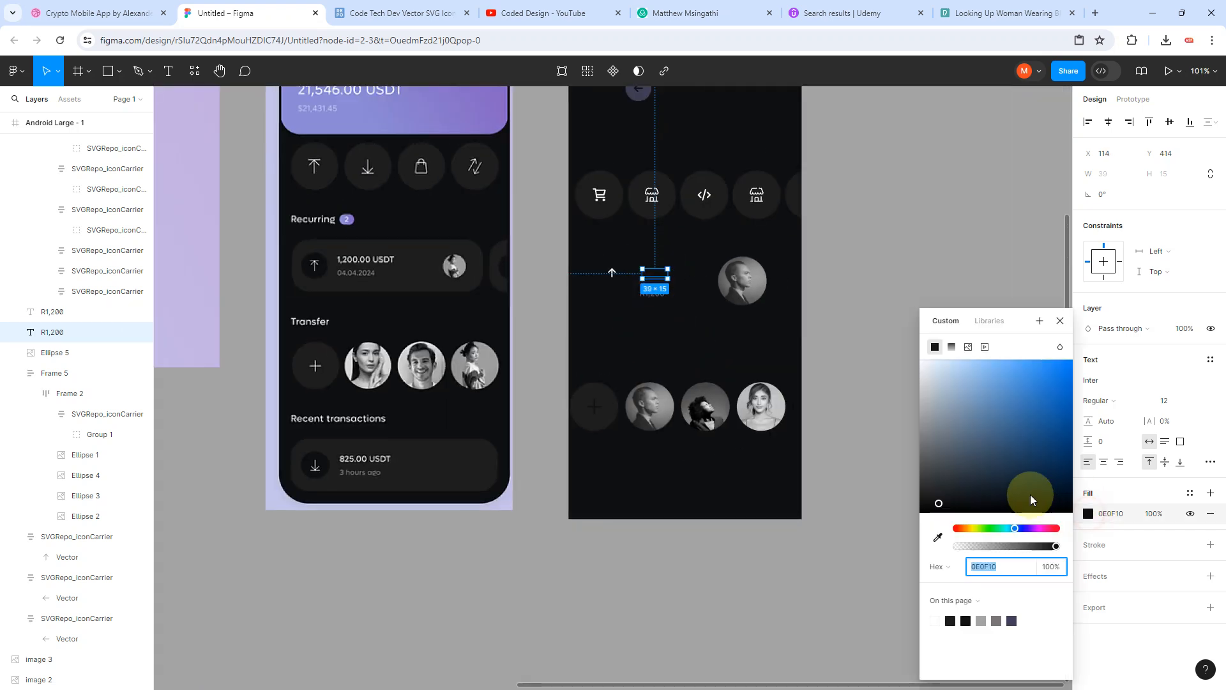
drag(1026, 492, 918, 369)
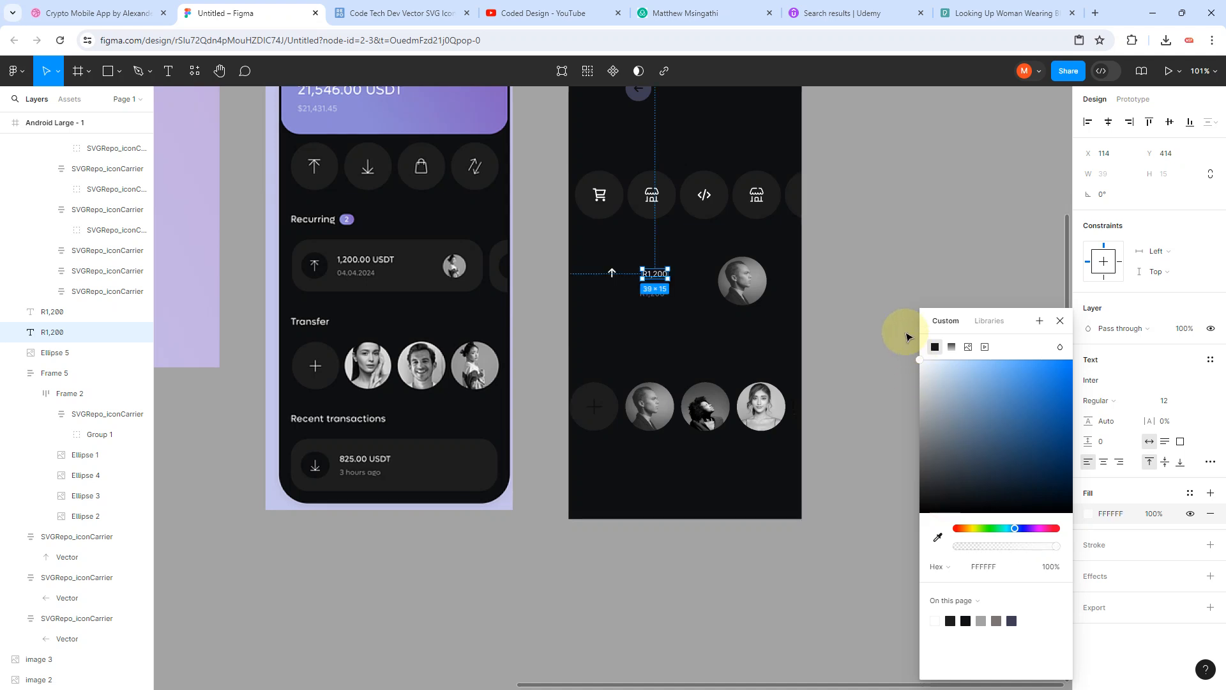
click(702, 348)
Step: Change the stroke of the plus icon in the avatar row to white FFFFFF
scroll(702, 347, down, 3)
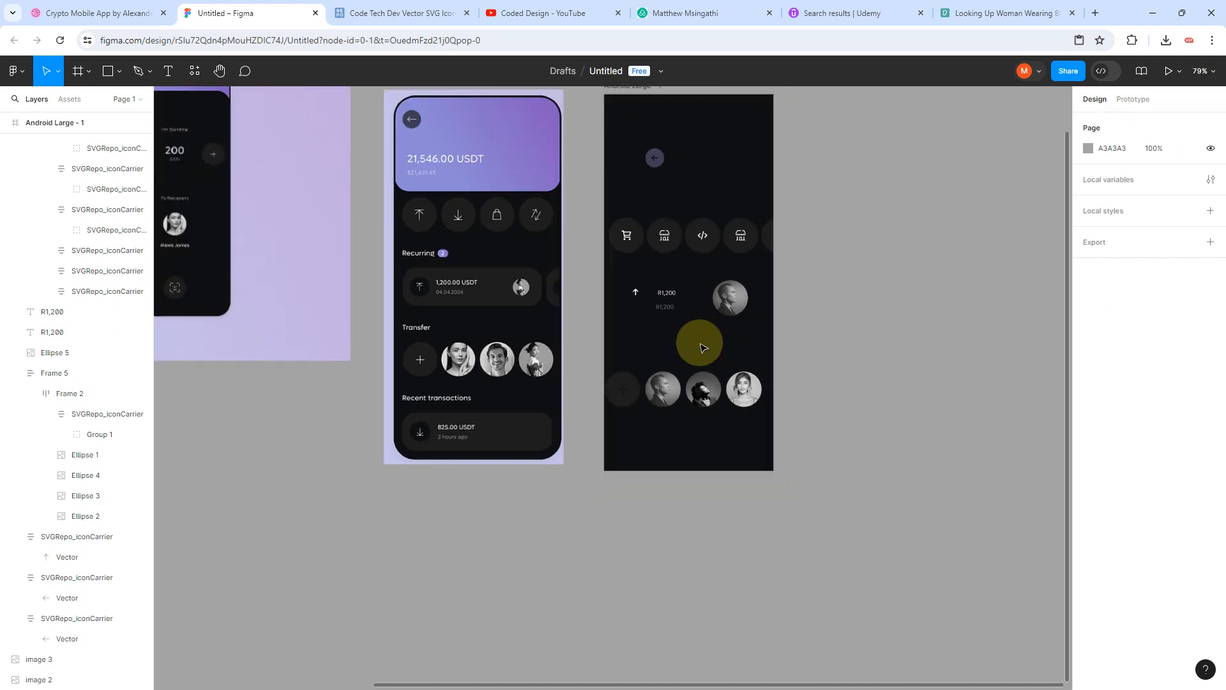
scroll(698, 301, up, 2)
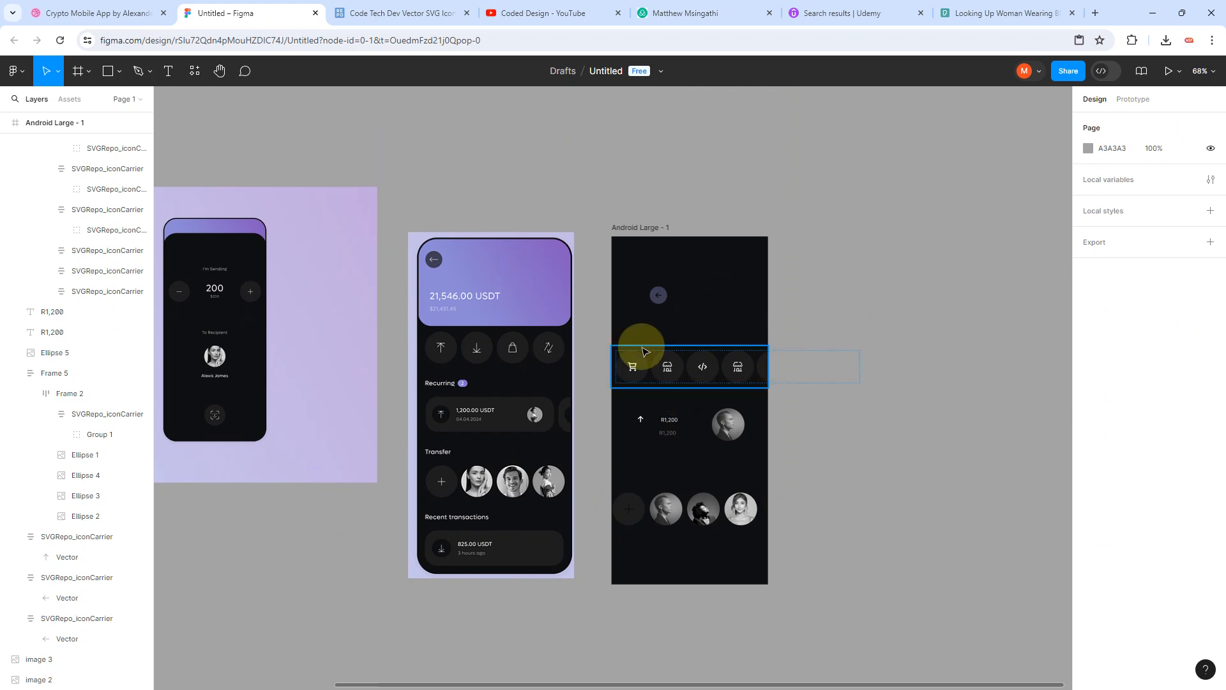
scroll(638, 347, up, 3)
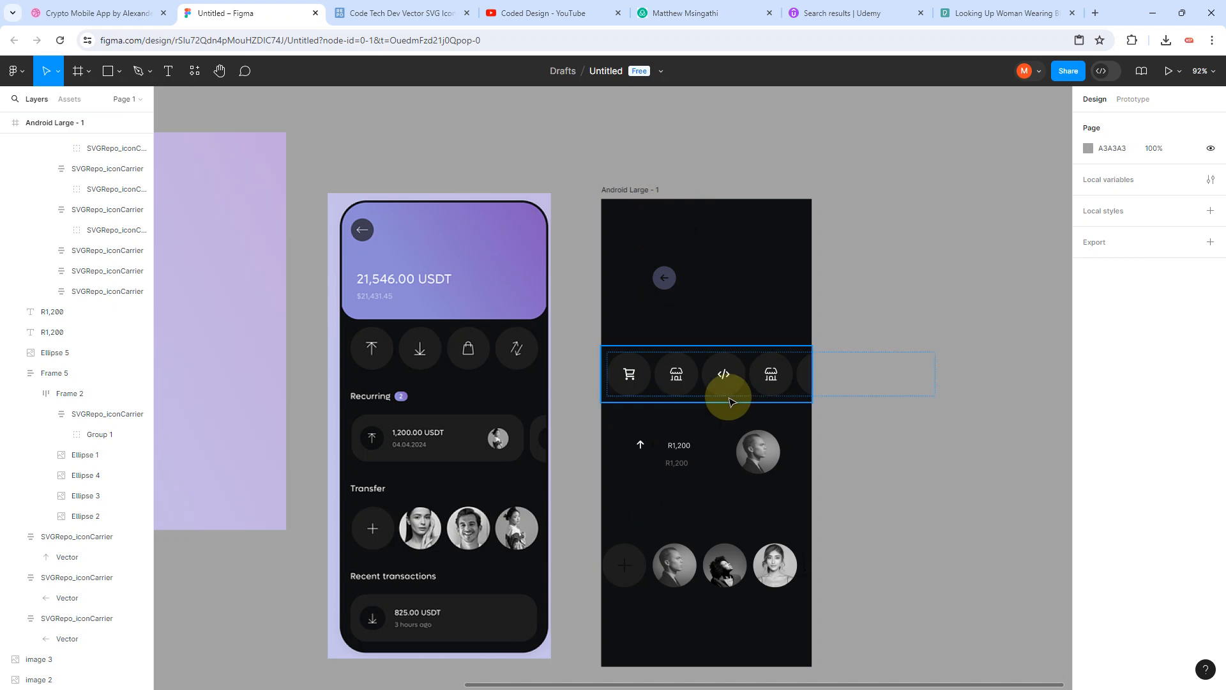
double_click(623, 568)
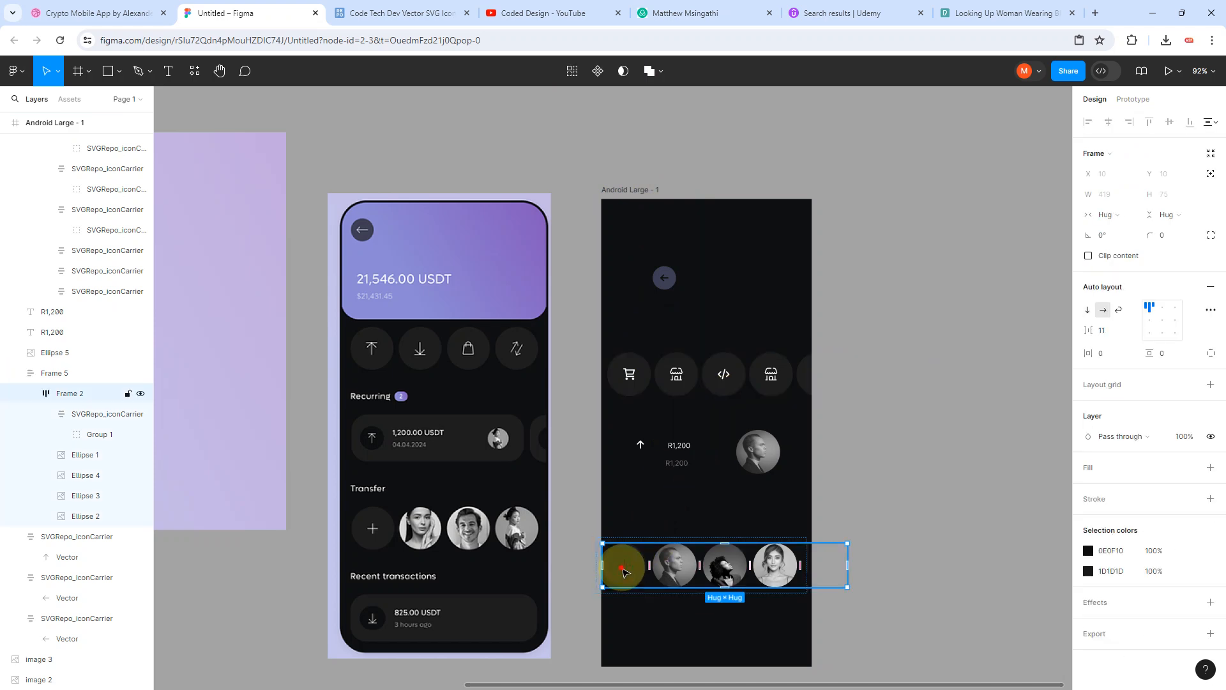
double_click(623, 568)
double_click(622, 567)
double_click(622, 567)
click(844, 587)
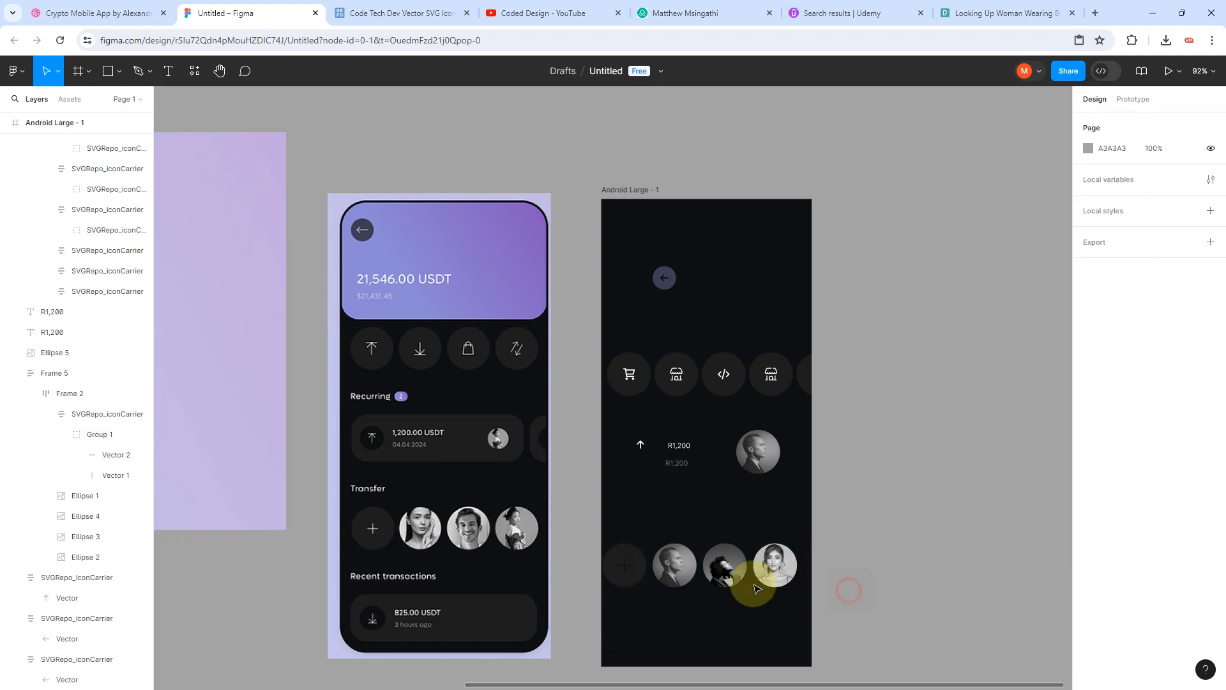
click(626, 572)
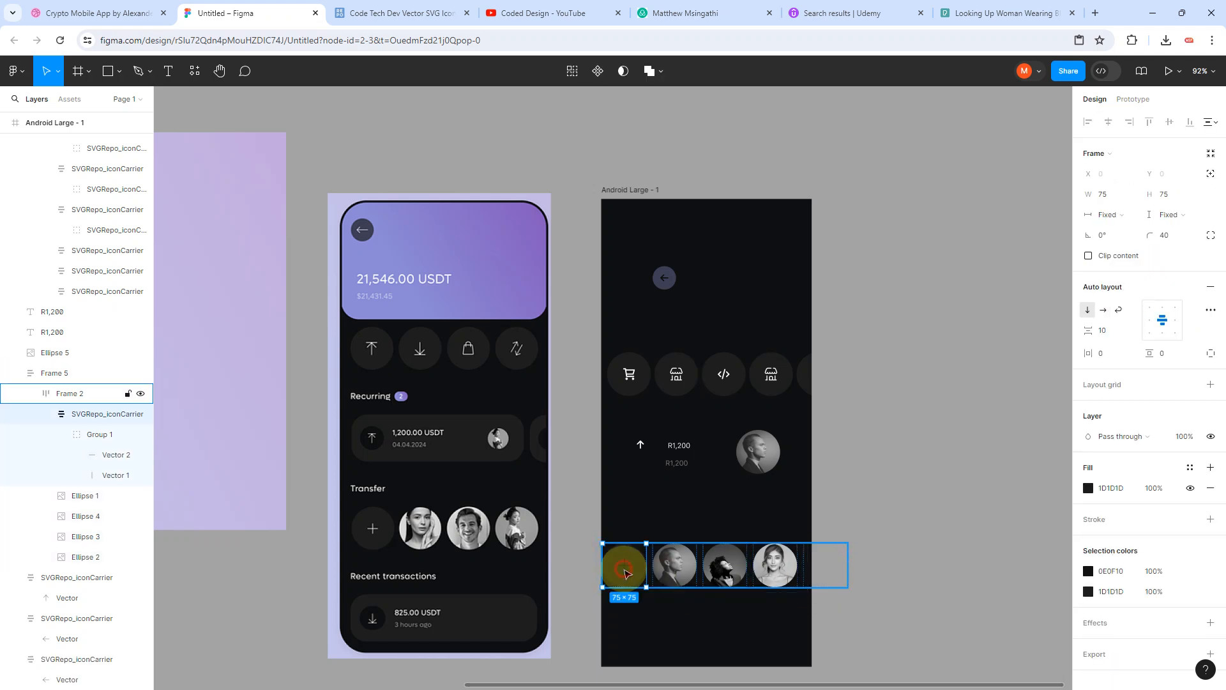
double_click(625, 573)
double_click(627, 573)
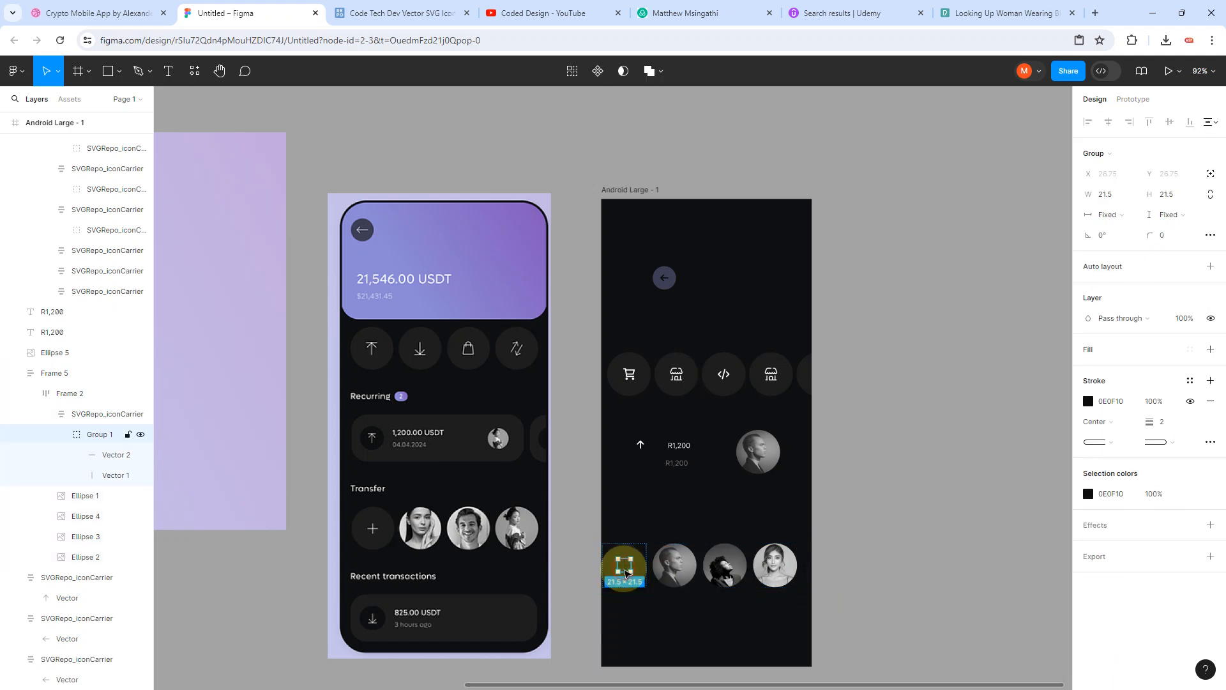
click(1088, 401)
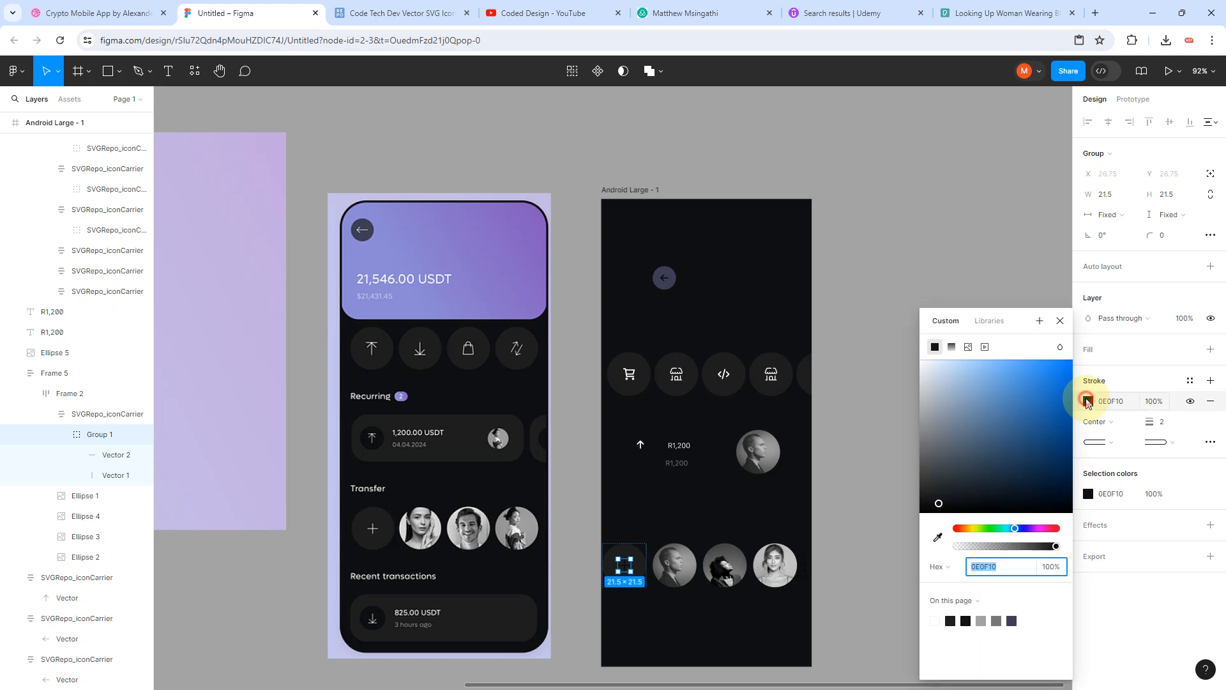
click(935, 411)
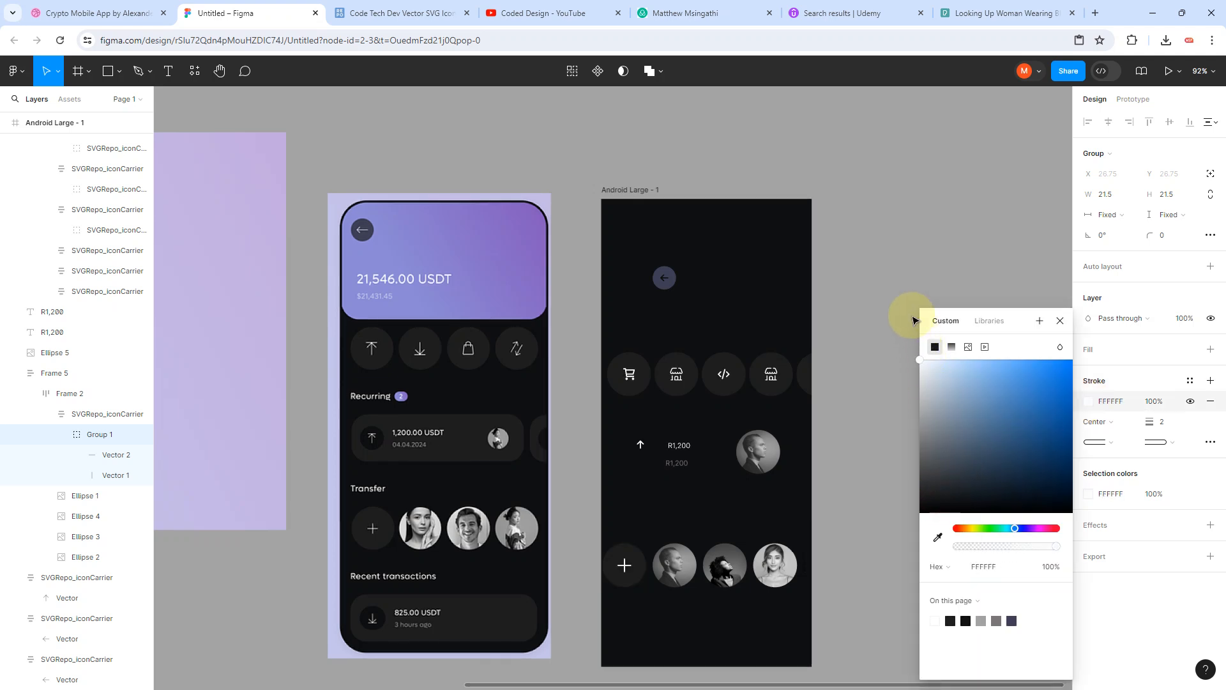
click(847, 426)
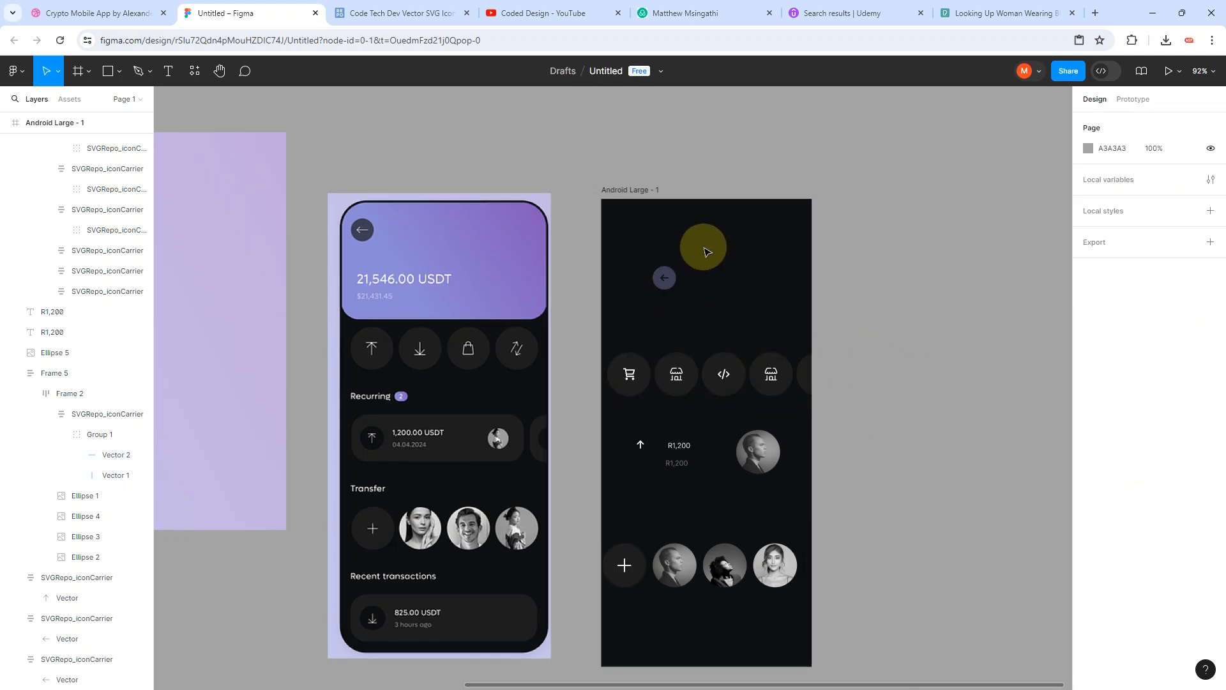
Step: Duplicate the white "R1,200" text and move the copy above the icon row to about X 114, Y 191
scroll(707, 251, up, 3)
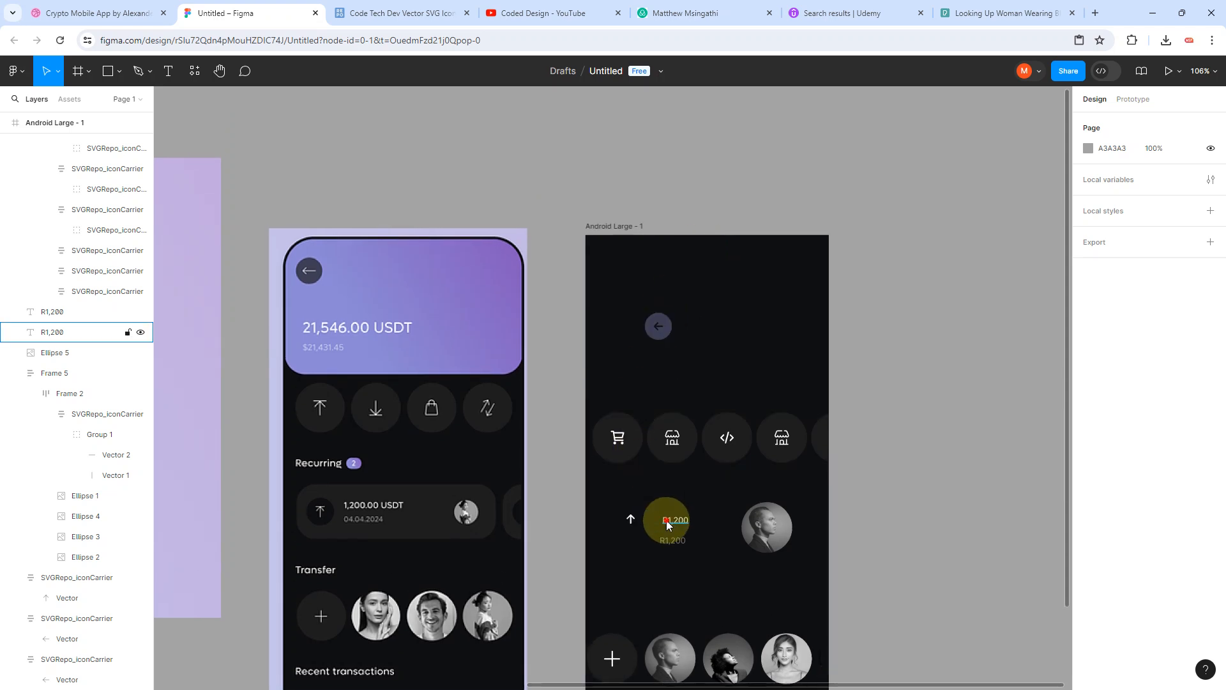
click(668, 523)
key(ctrl+d)
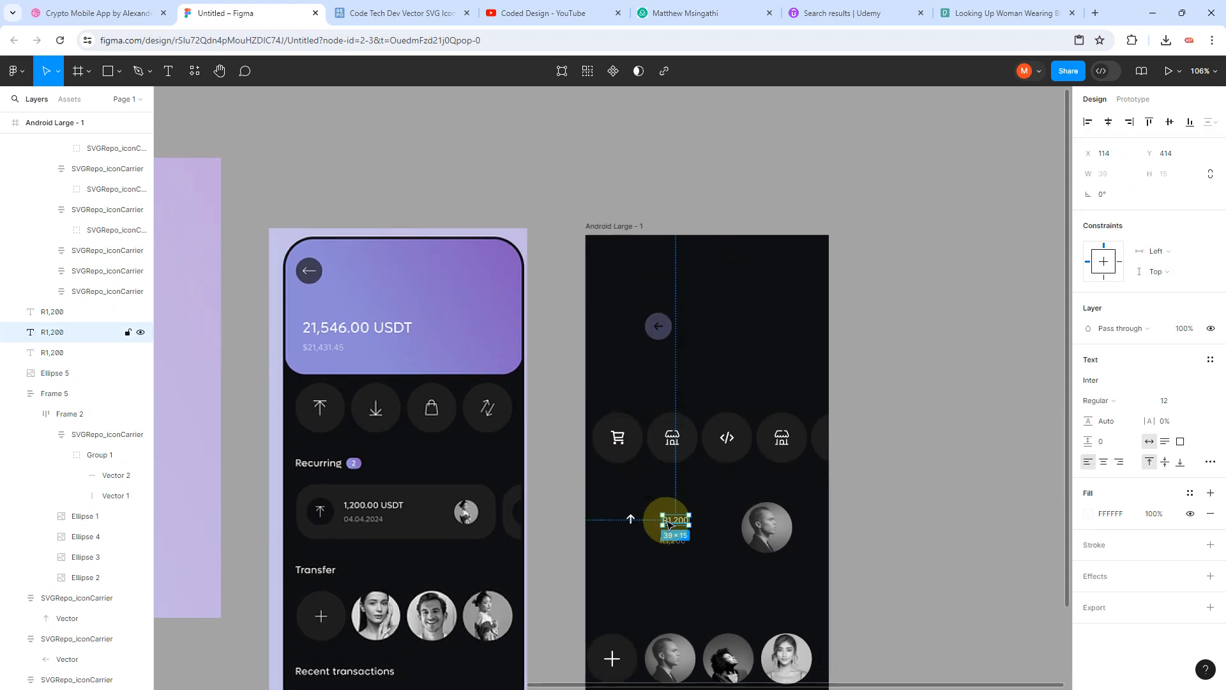
drag(667, 523, 669, 372)
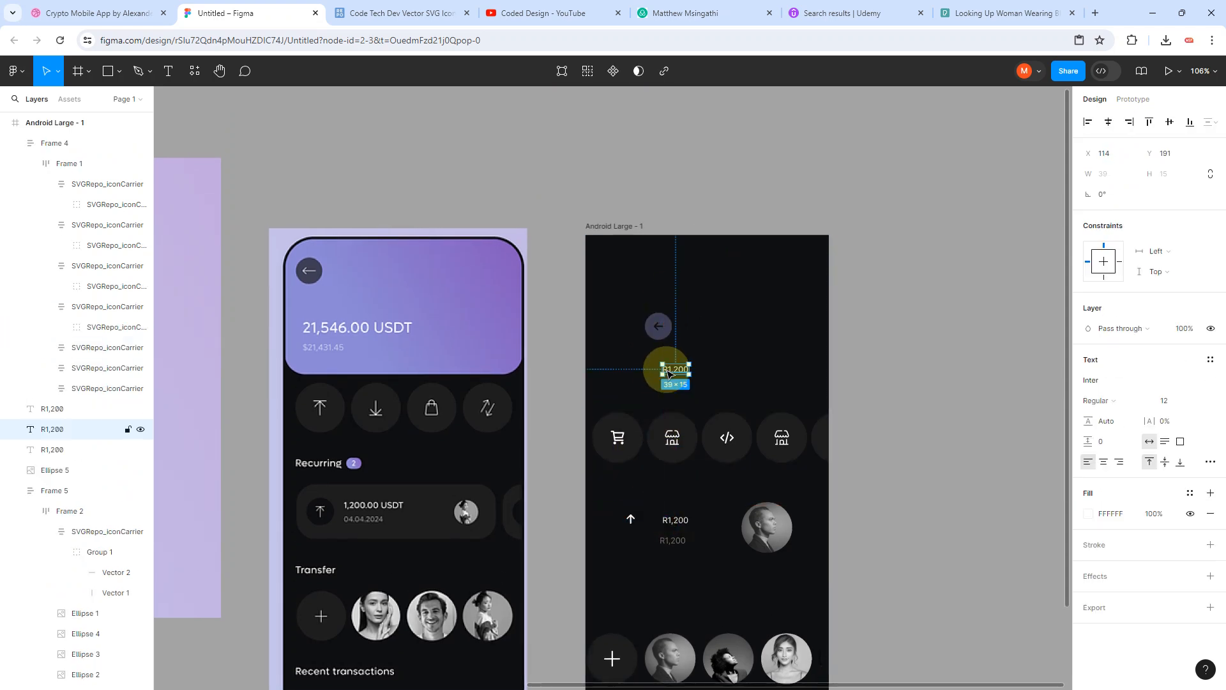
Step: Scale the copied "R1,200" text up to about 98 × 37 and place it with the back-arrow button near the artboard's upper-left corner
scroll(668, 372, up, 5)
key(k)
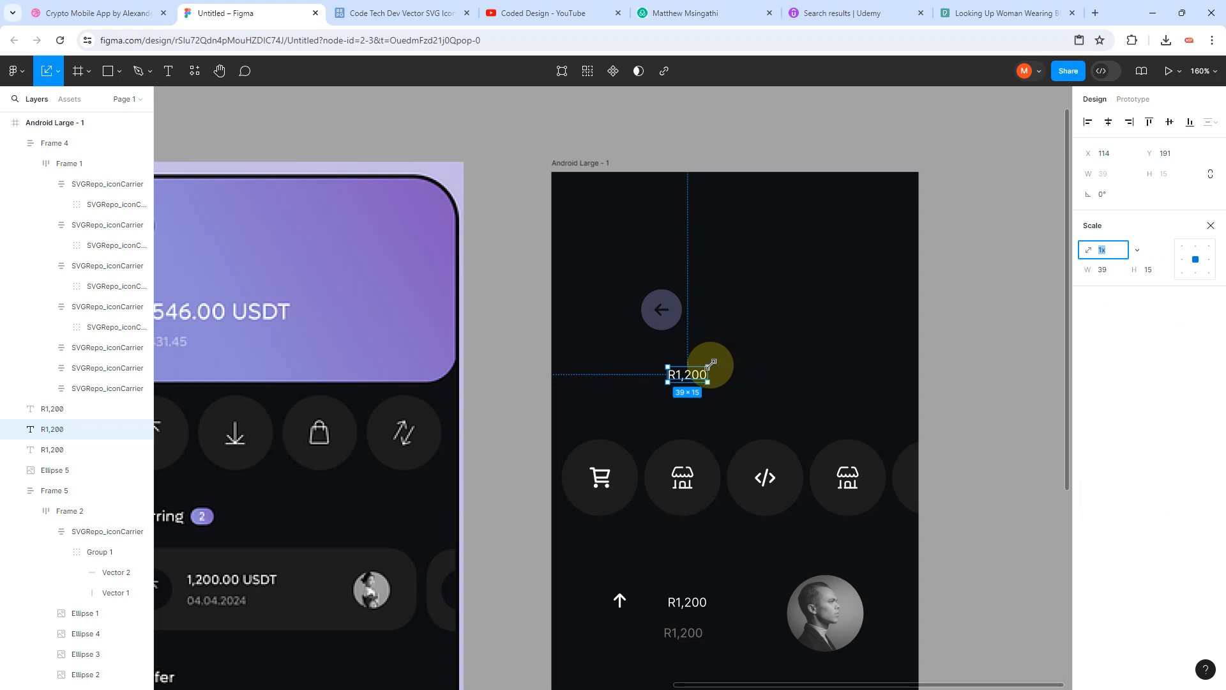
drag(710, 362, 668, 227)
scroll(735, 343, left, 3)
drag(758, 358, 702, 371)
Step: Duplicate the large "R1,200" text, scale the copy to about 46 × 17 and place it just below the original at about X 56, Y 153
key(ctrl+d)
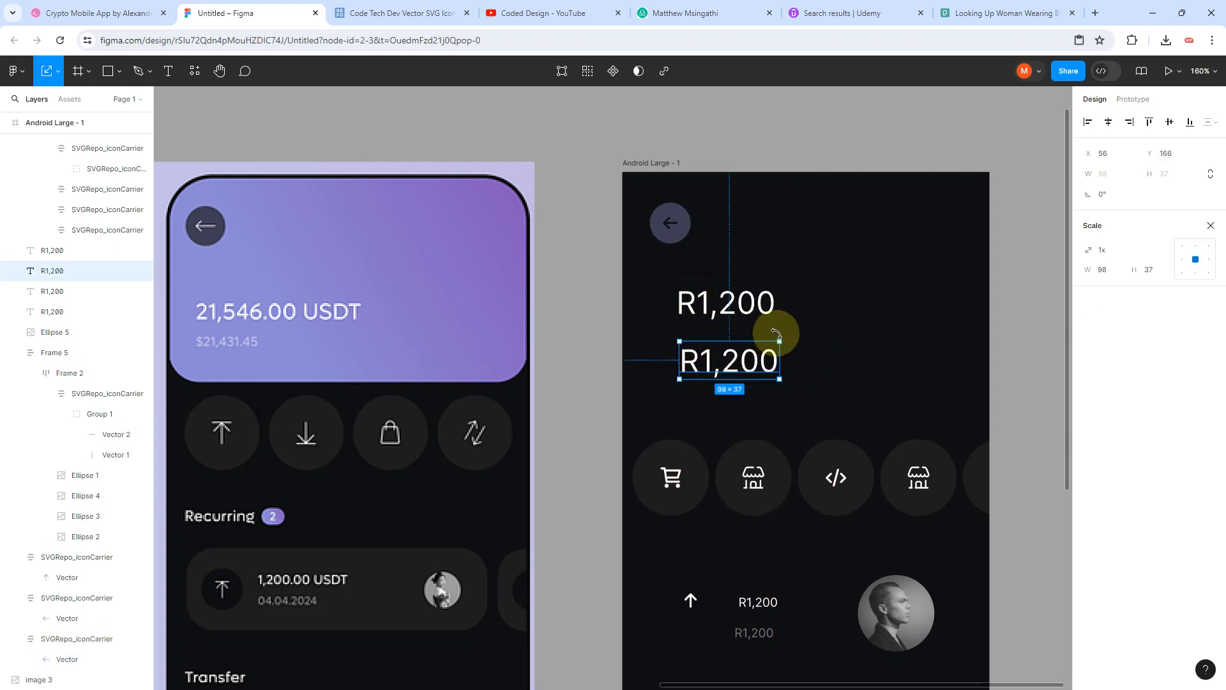
drag(780, 339, 719, 368)
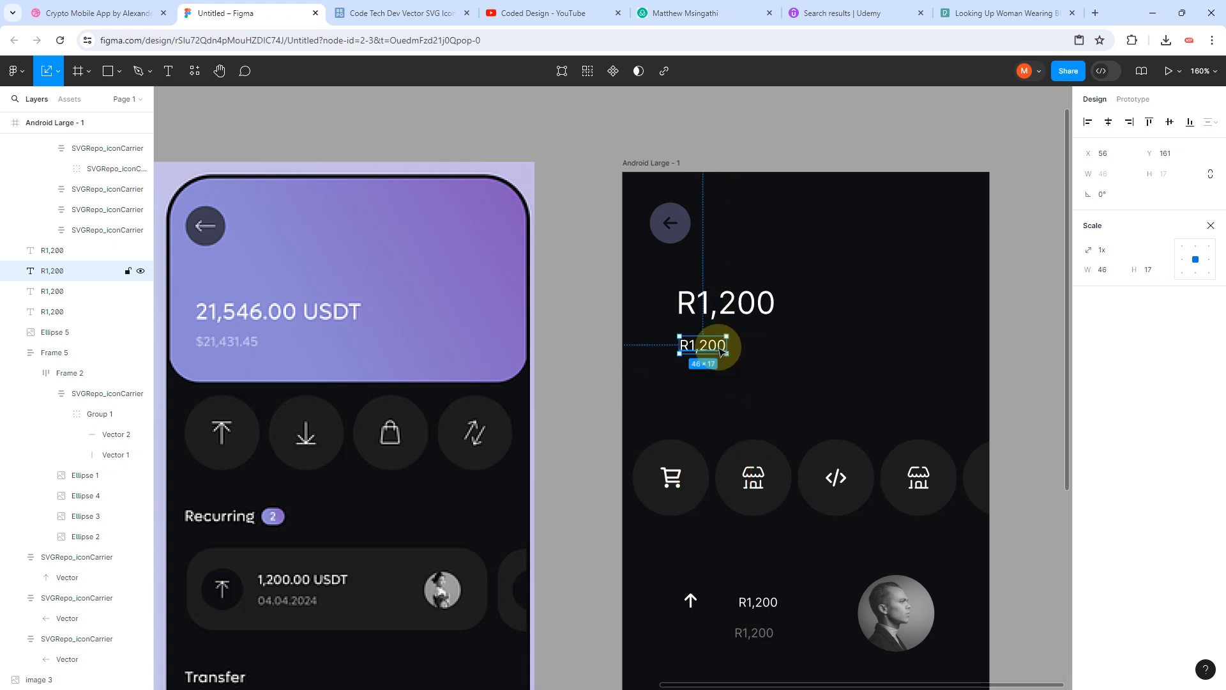
drag(722, 345, 684, 334)
click(693, 345)
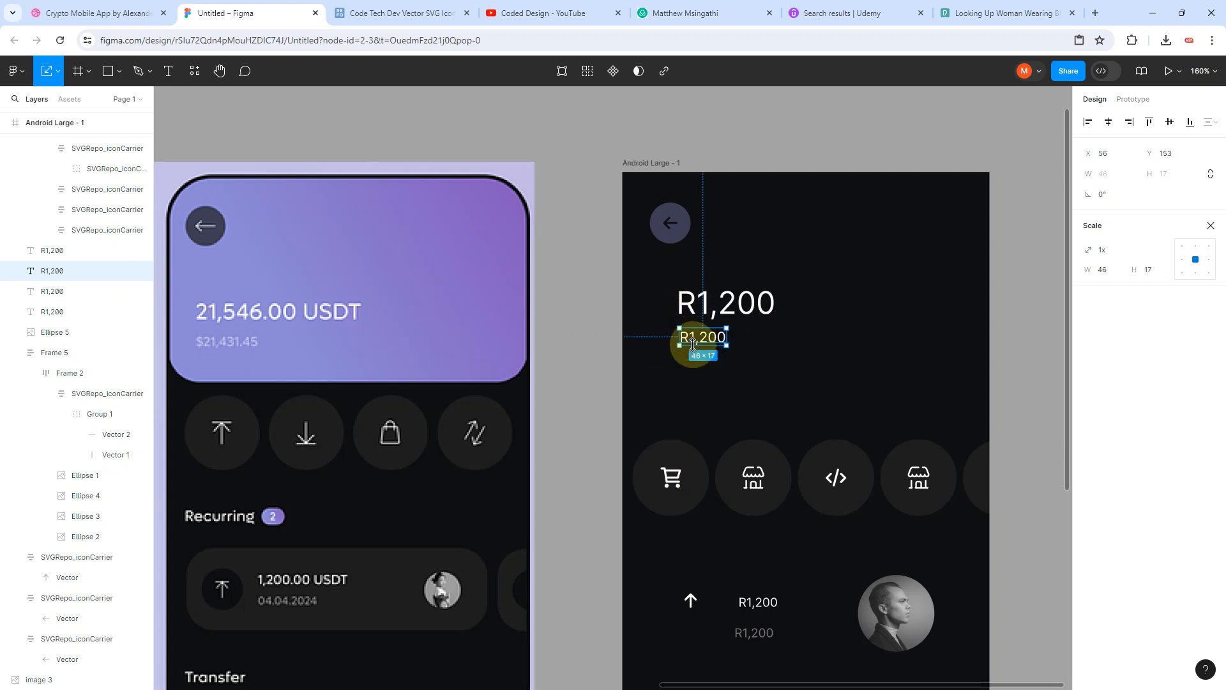
Step: Wrap the two header "R1,200" texts in an auto layout frame, and combine it with the back-arrow button in an outer auto layout frame
shift+click(698, 311)
key(shift+a)
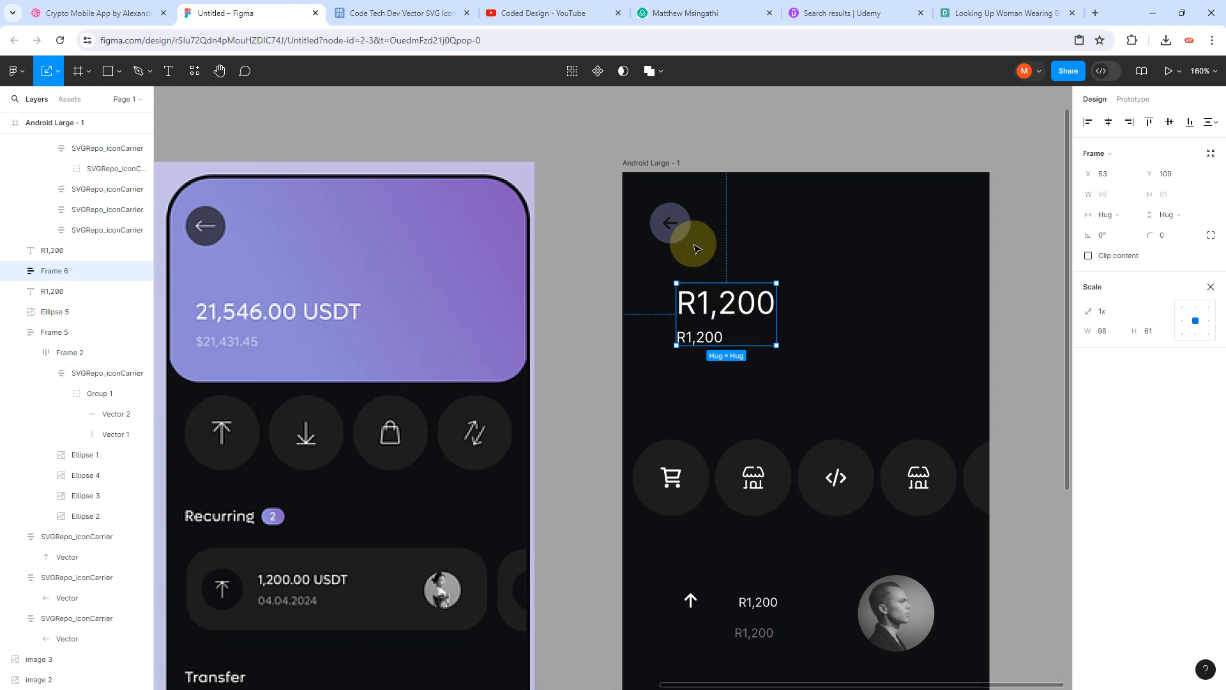
click(676, 220)
shift+click(698, 299)
key(Left)
key(Left)
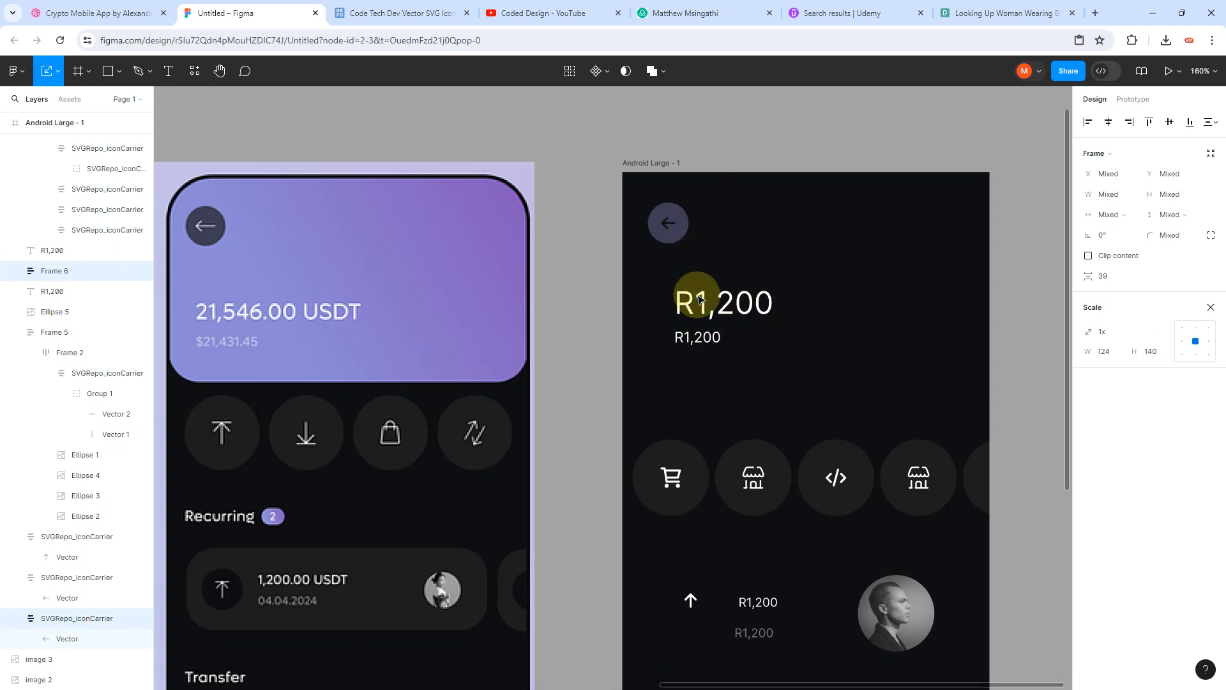
key(shift+a)
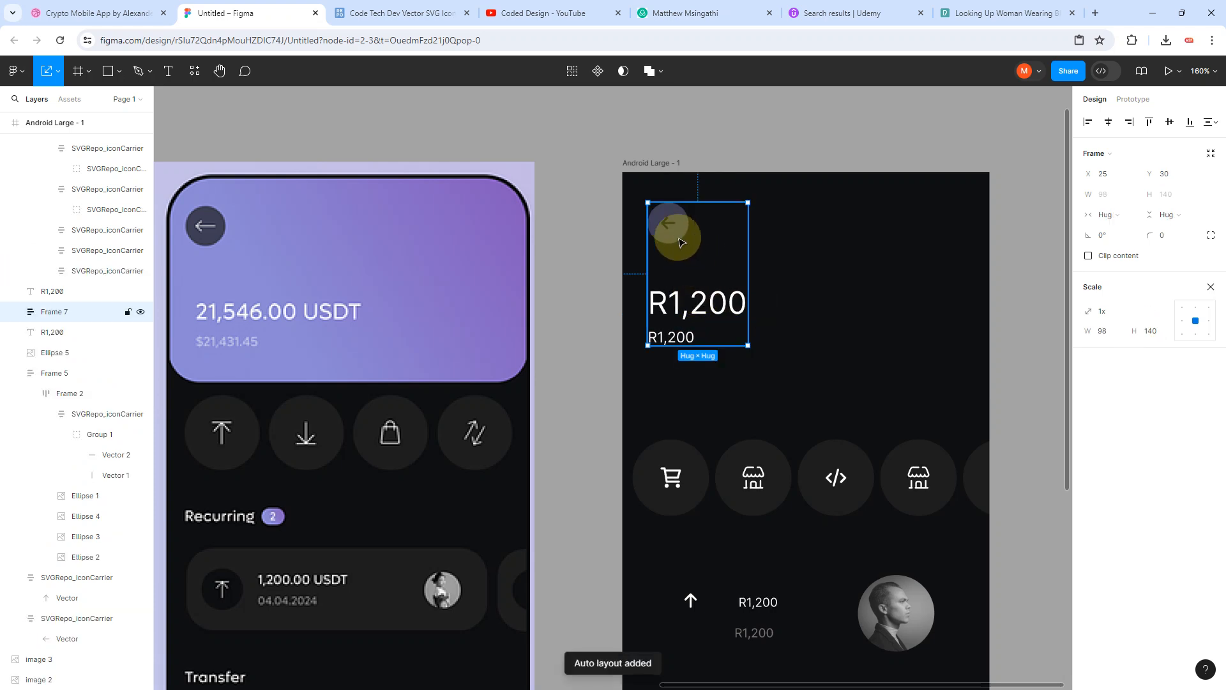
Step: Wrap the back-arrow and "R1,200" header frame in another auto layout frame and widen it to 313
click(840, 279)
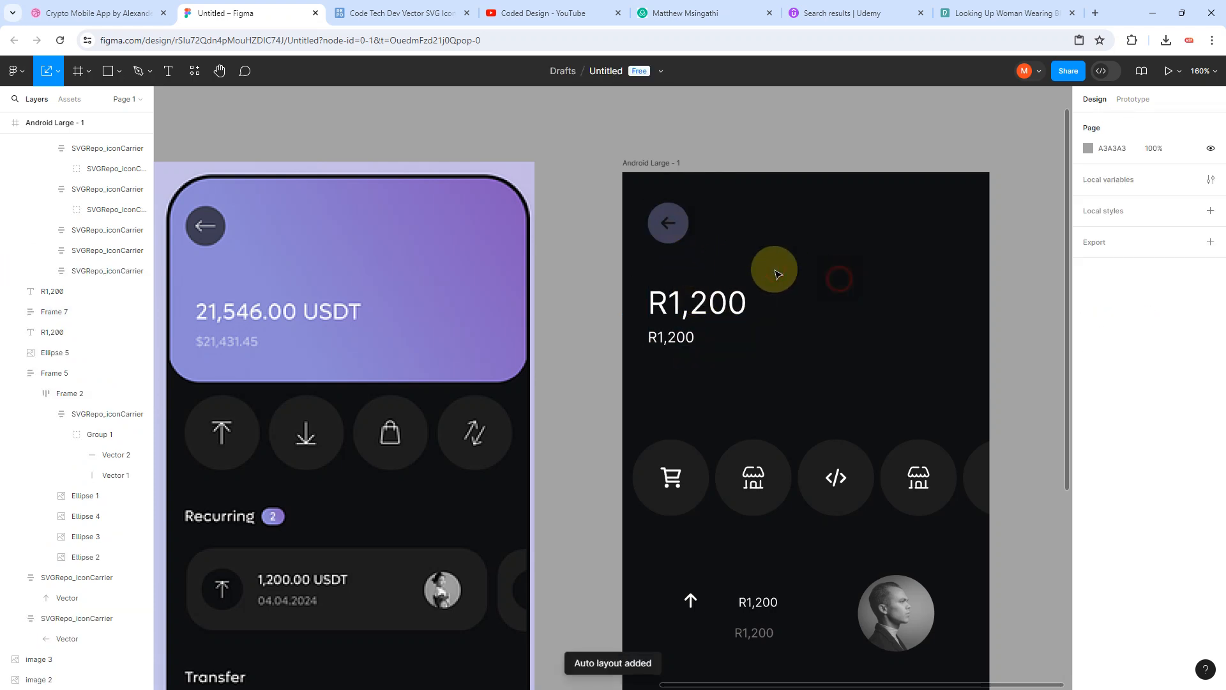
click(678, 238)
key(shift+a)
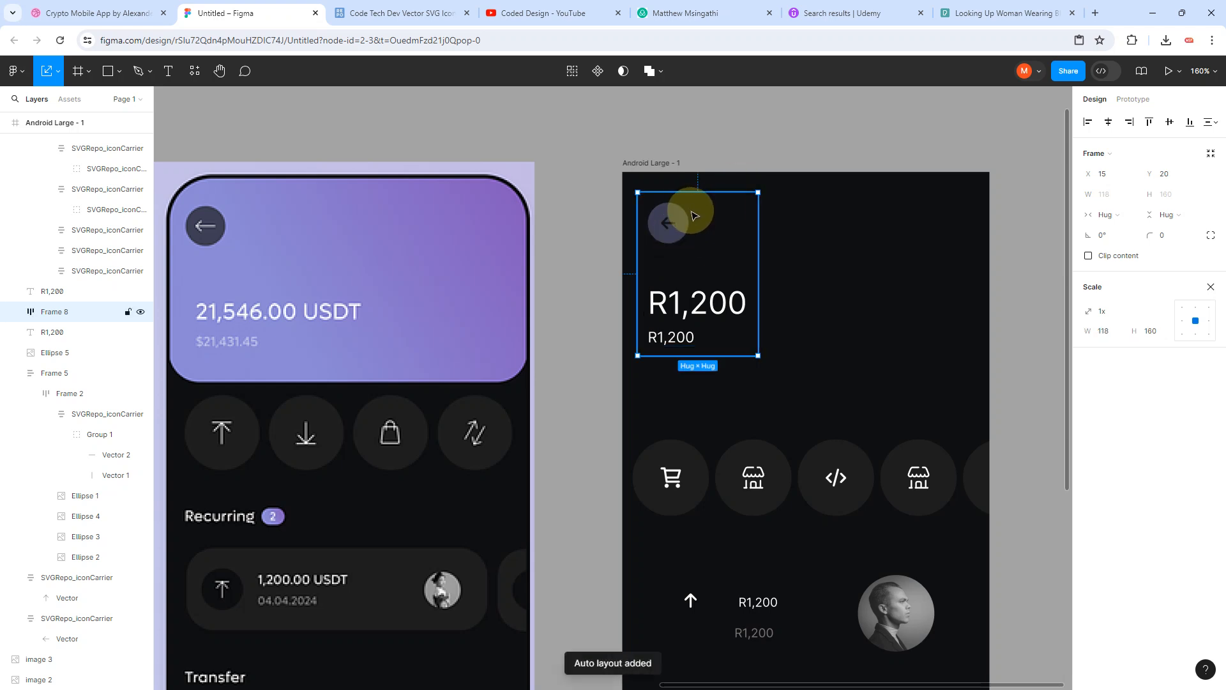
drag(785, 252, 873, 254)
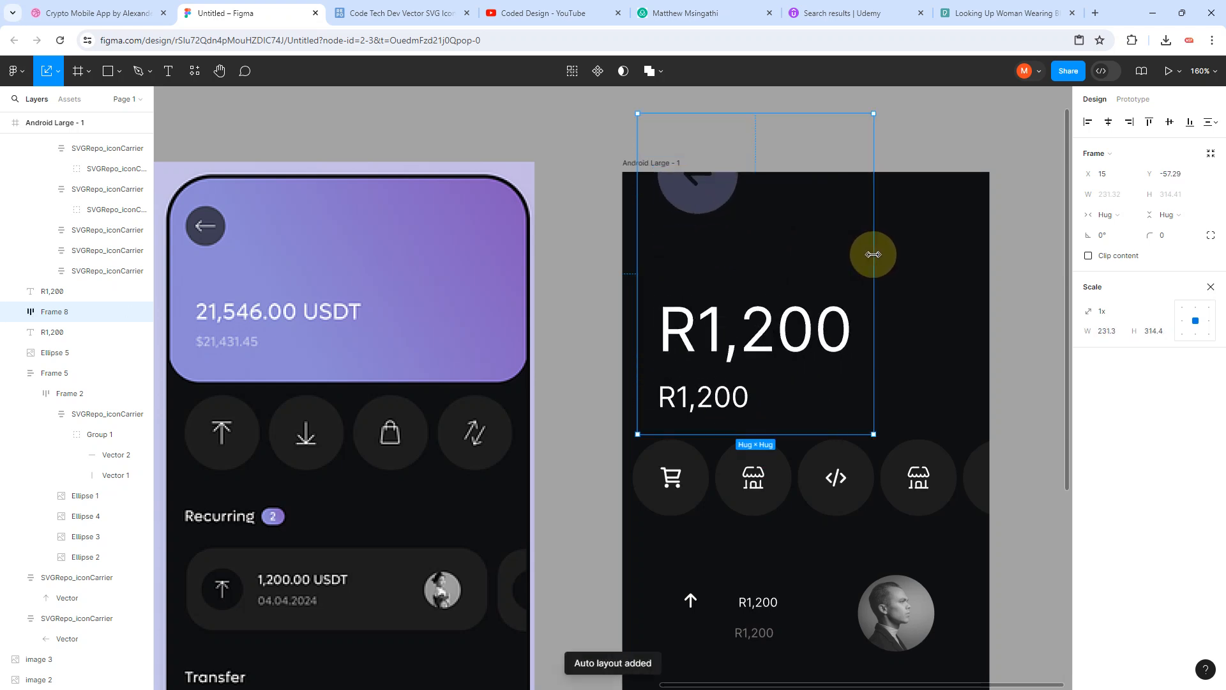
key(ctrl+z)
key(v)
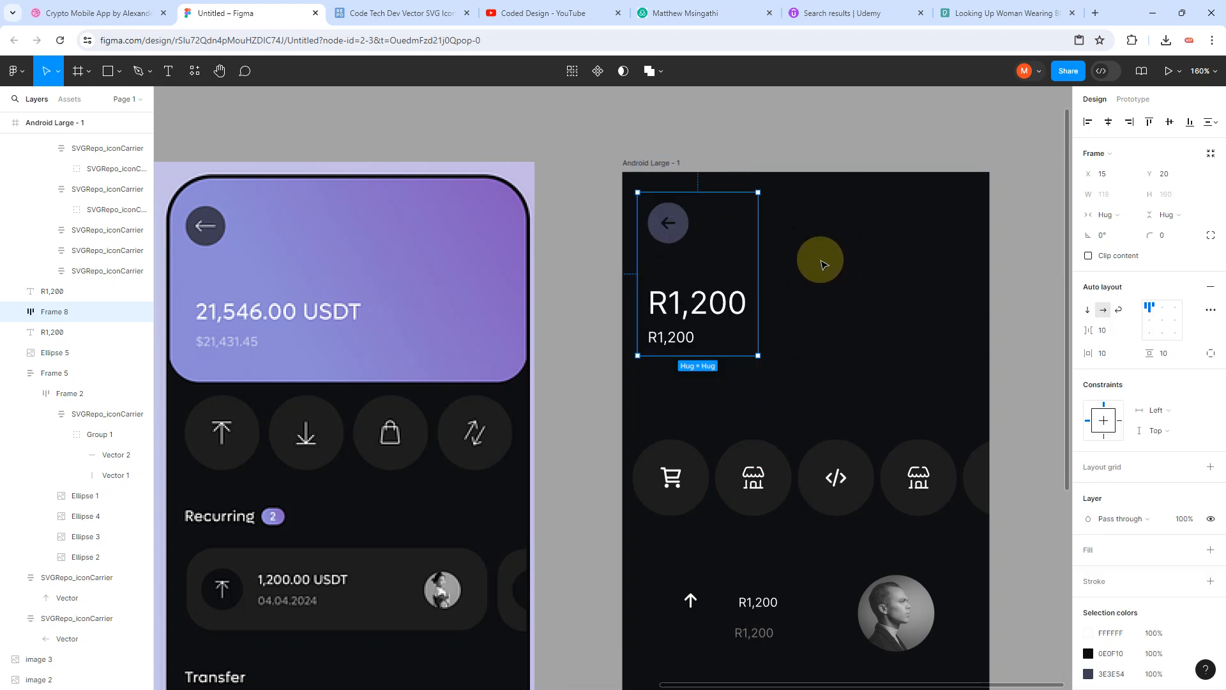
drag(757, 265, 958, 268)
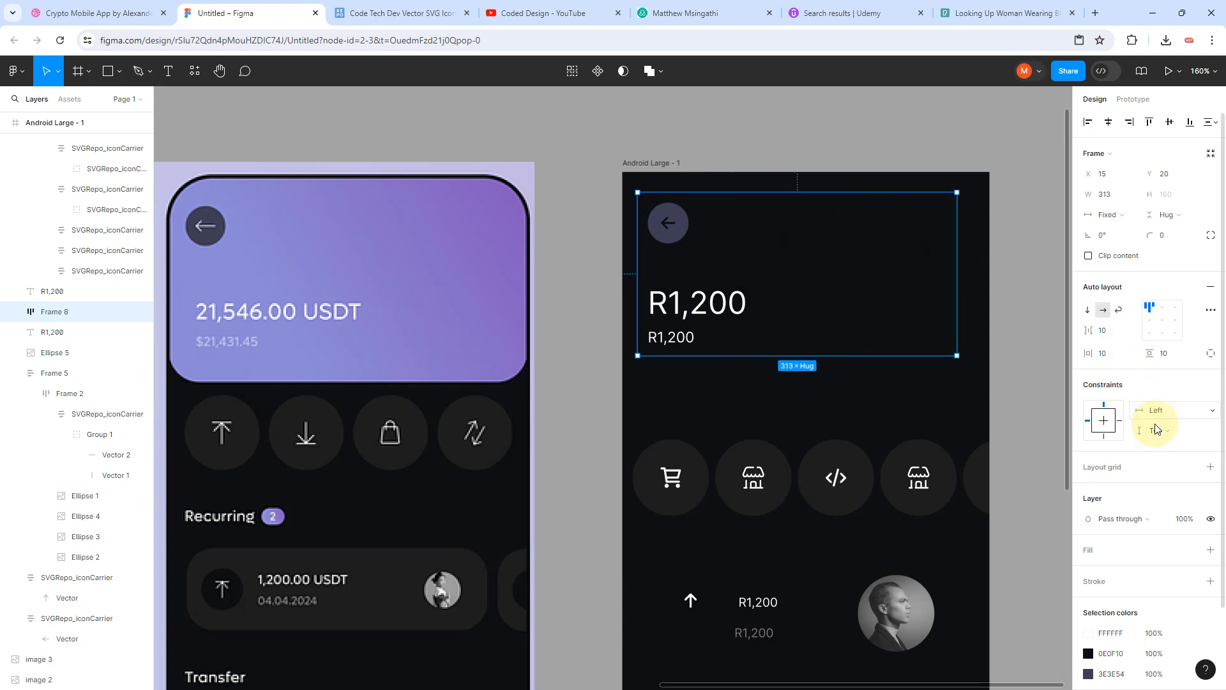
Step: Add a purple 866BC6 fill to the header frame, sampled from the reference balance card
scroll(1168, 466, down, 3)
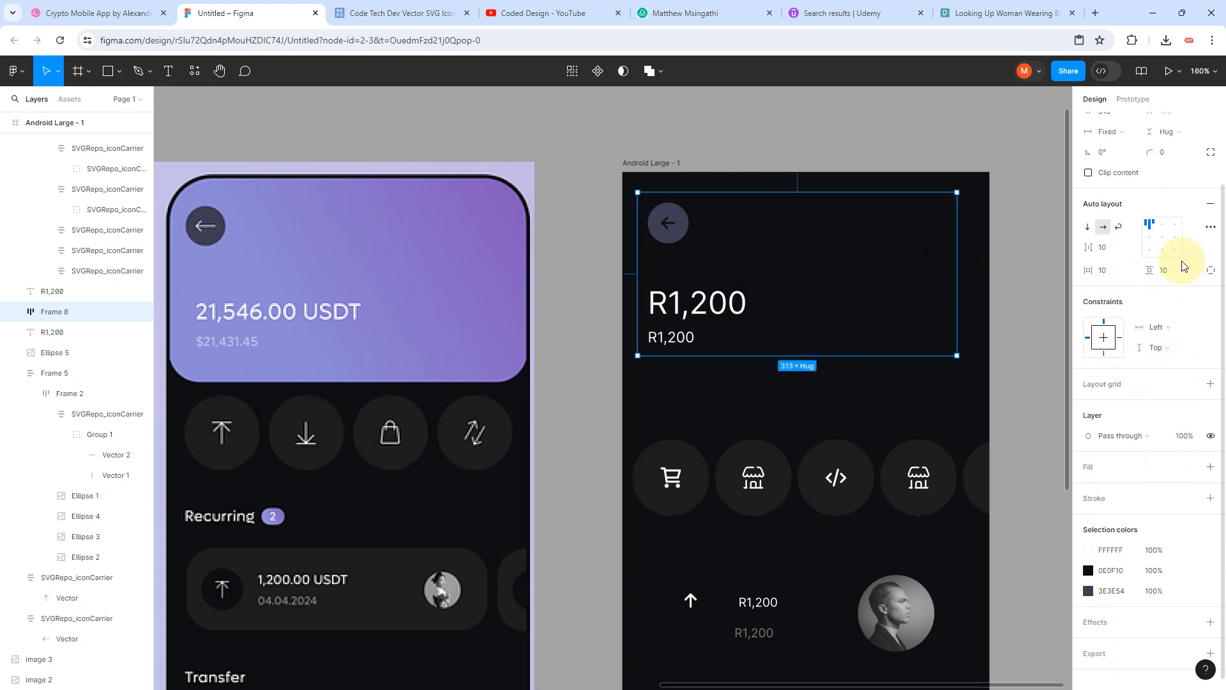
click(1210, 467)
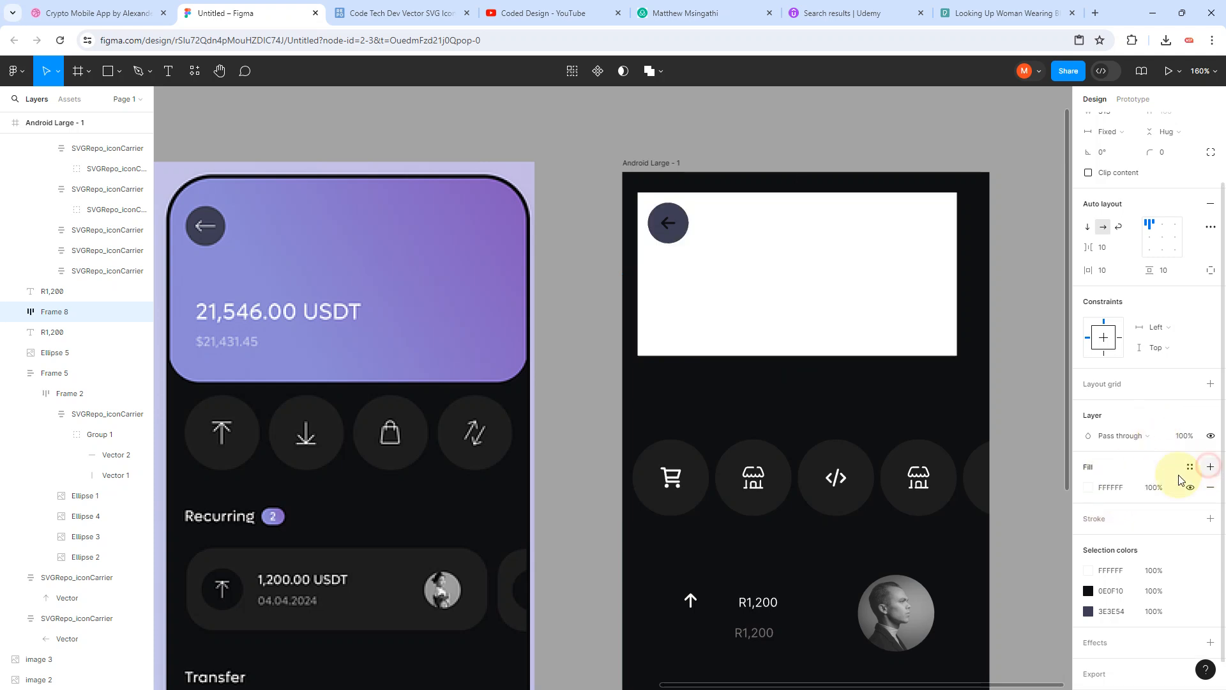
click(1088, 488)
click(937, 537)
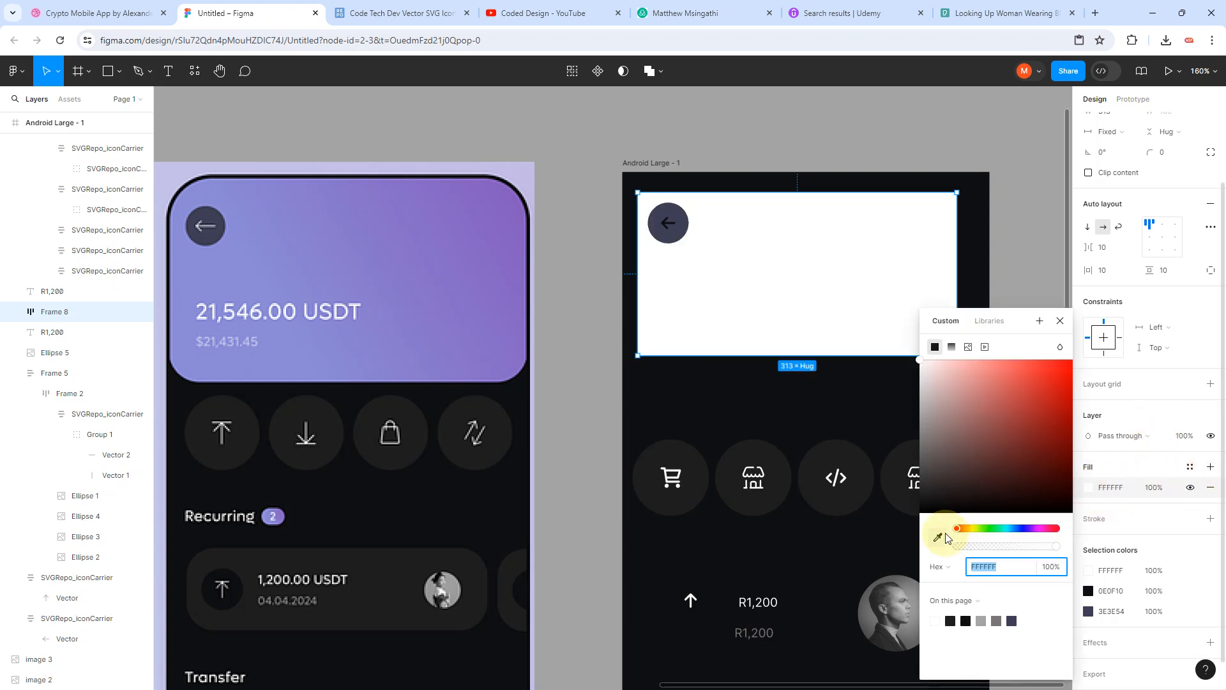
click(484, 330)
click(818, 406)
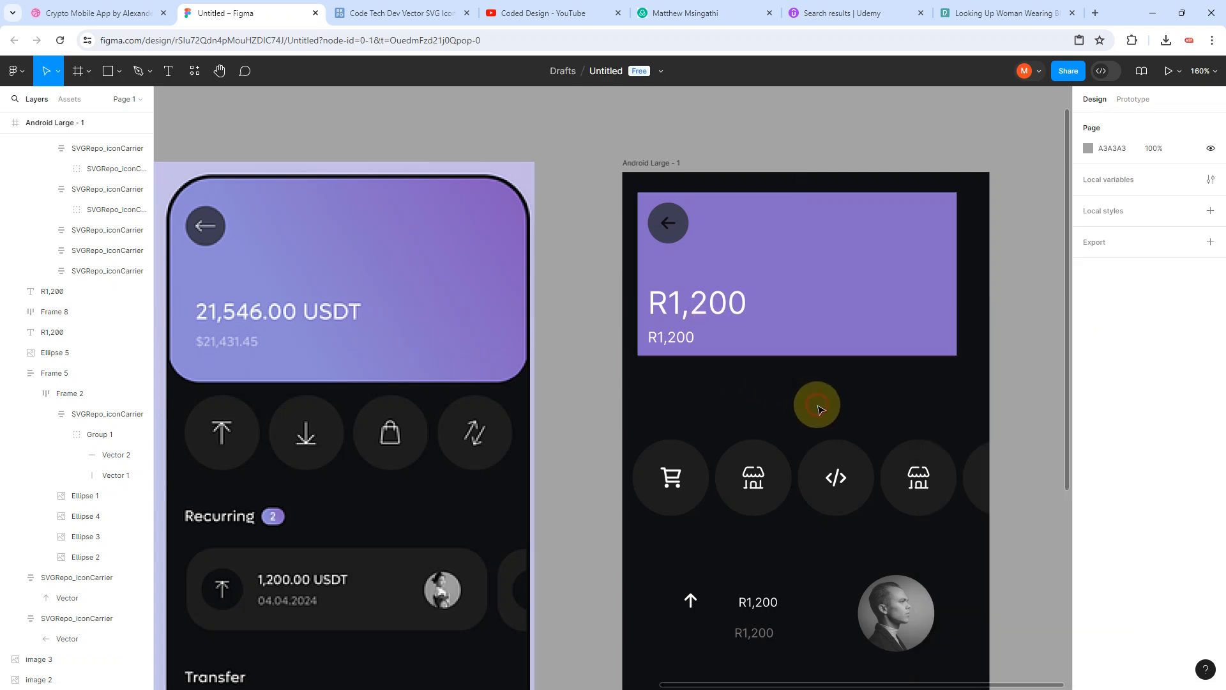
Step: Change the header fill to a roughly horizontal linear gradient, with 866BC6 at 21% and 413460 at 92%
click(835, 212)
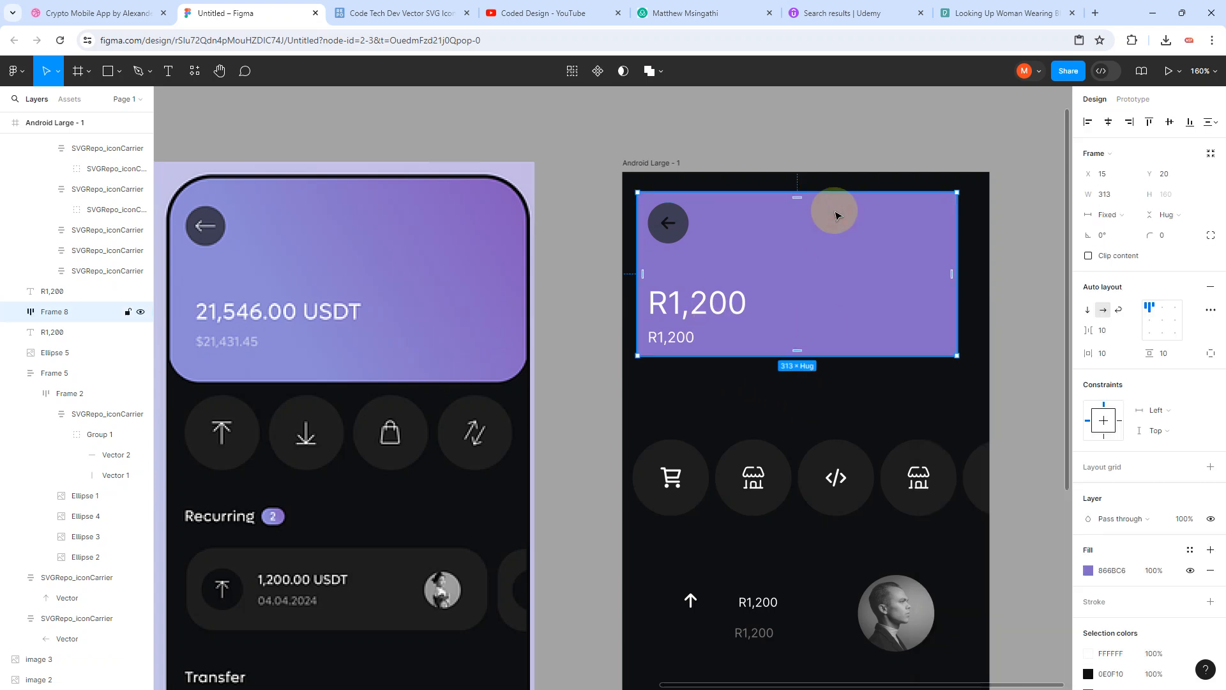
click(1088, 571)
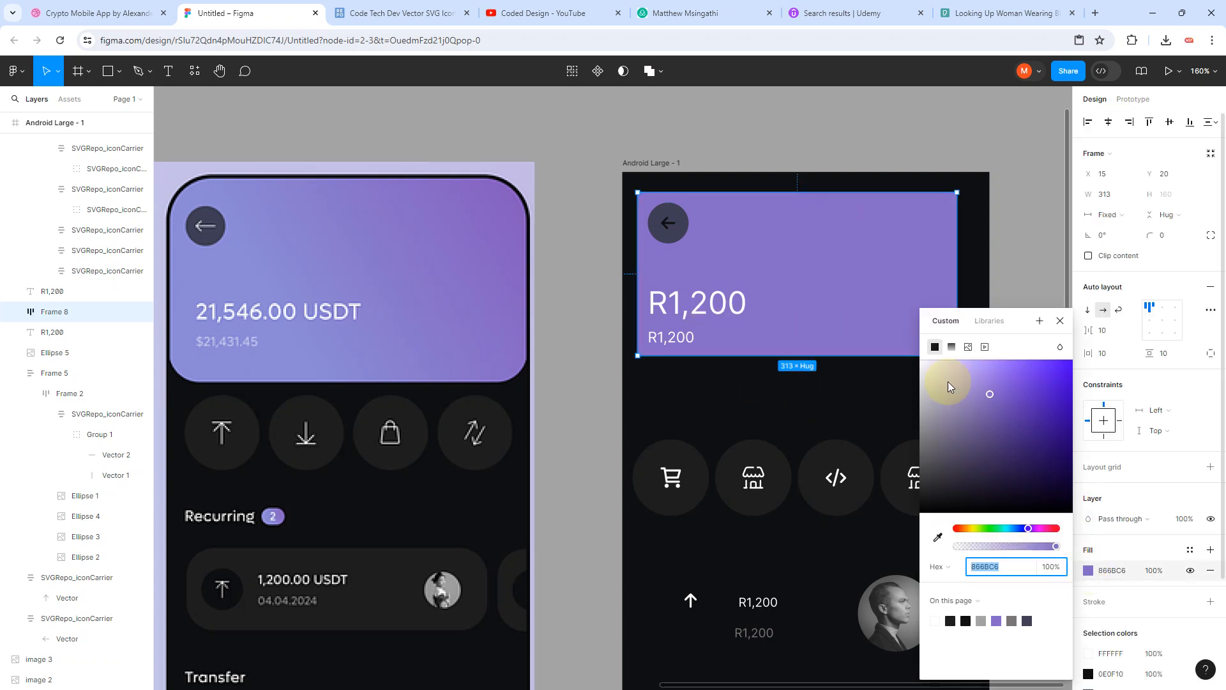
click(954, 347)
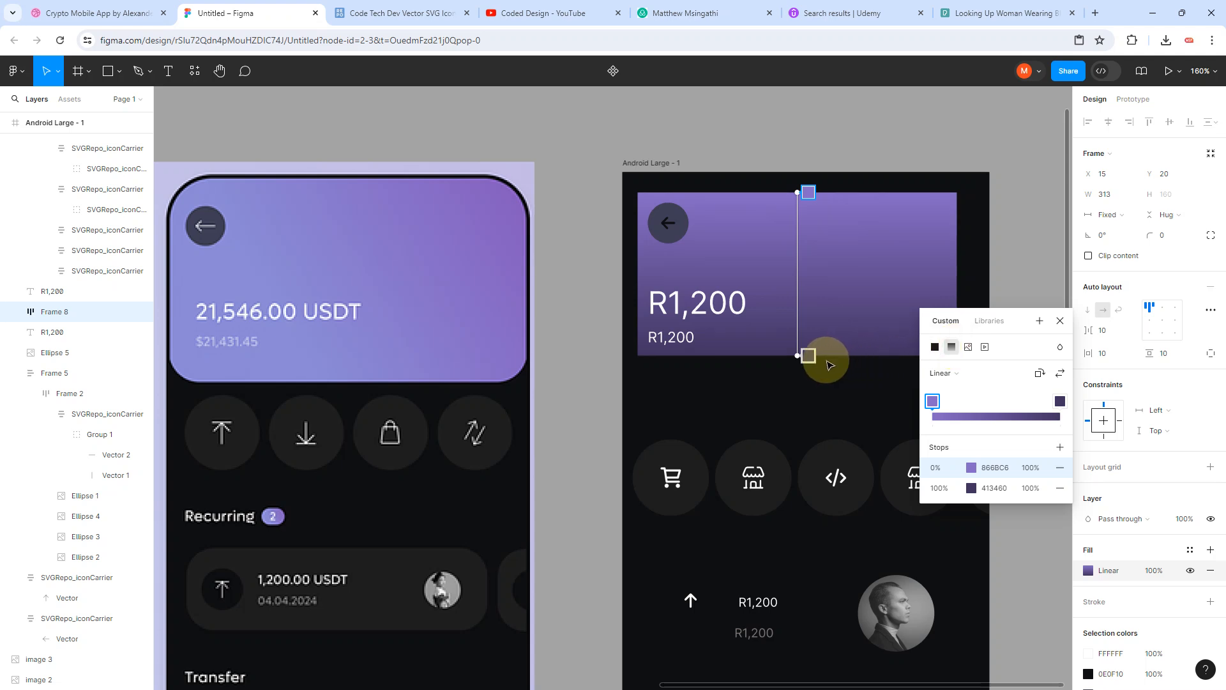
drag(809, 356, 935, 326)
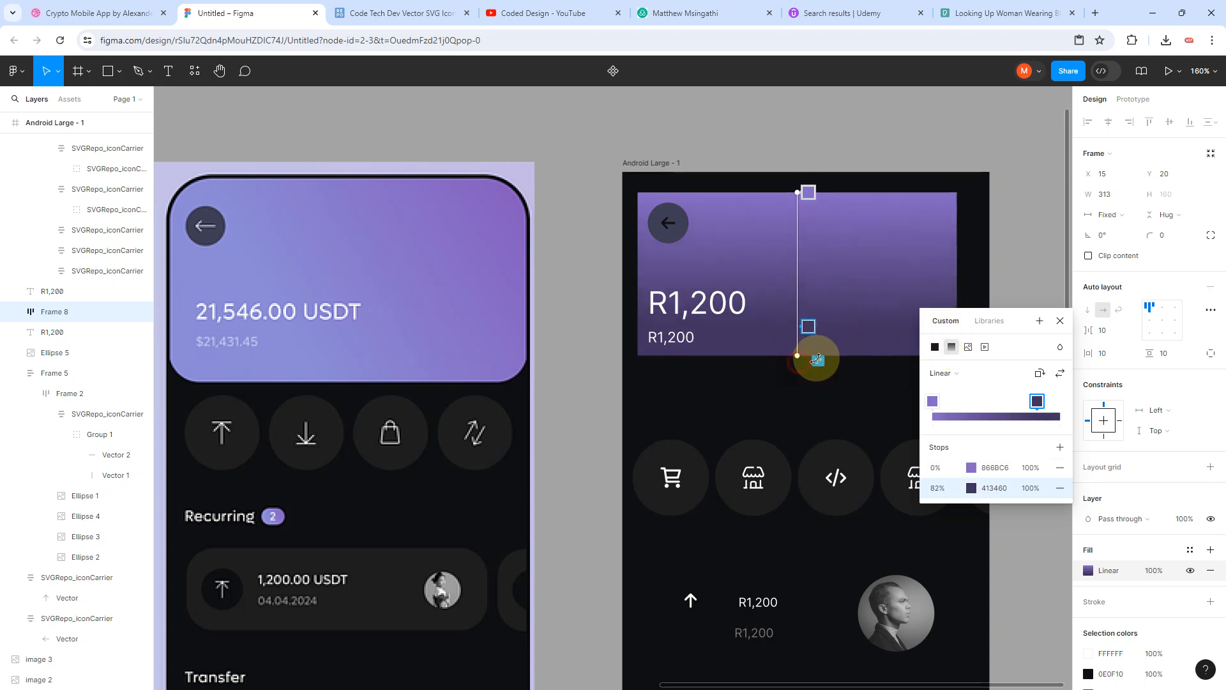
mouse_move(816, 359)
mouse_down()
mouse_move(911, 323)
mouse_move(939, 277)
mouse_move(999, 268)
mouse_move(902, 266)
mouse_move(1010, 284)
mouse_up()
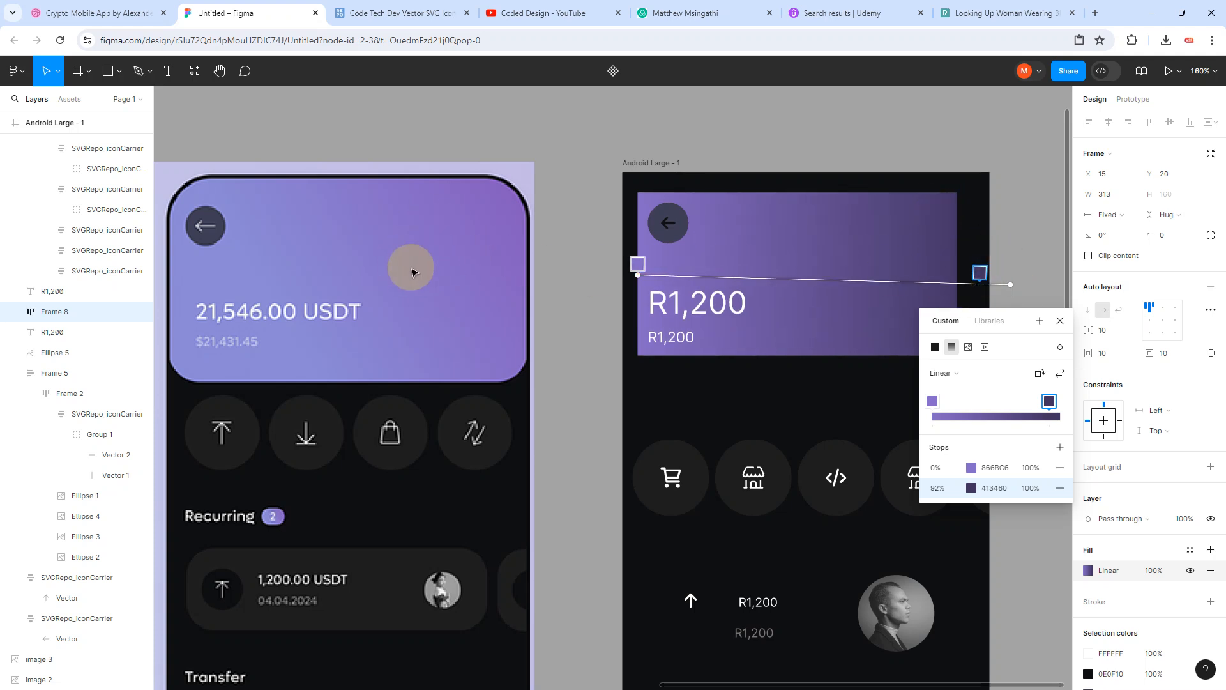
drag(638, 265, 717, 267)
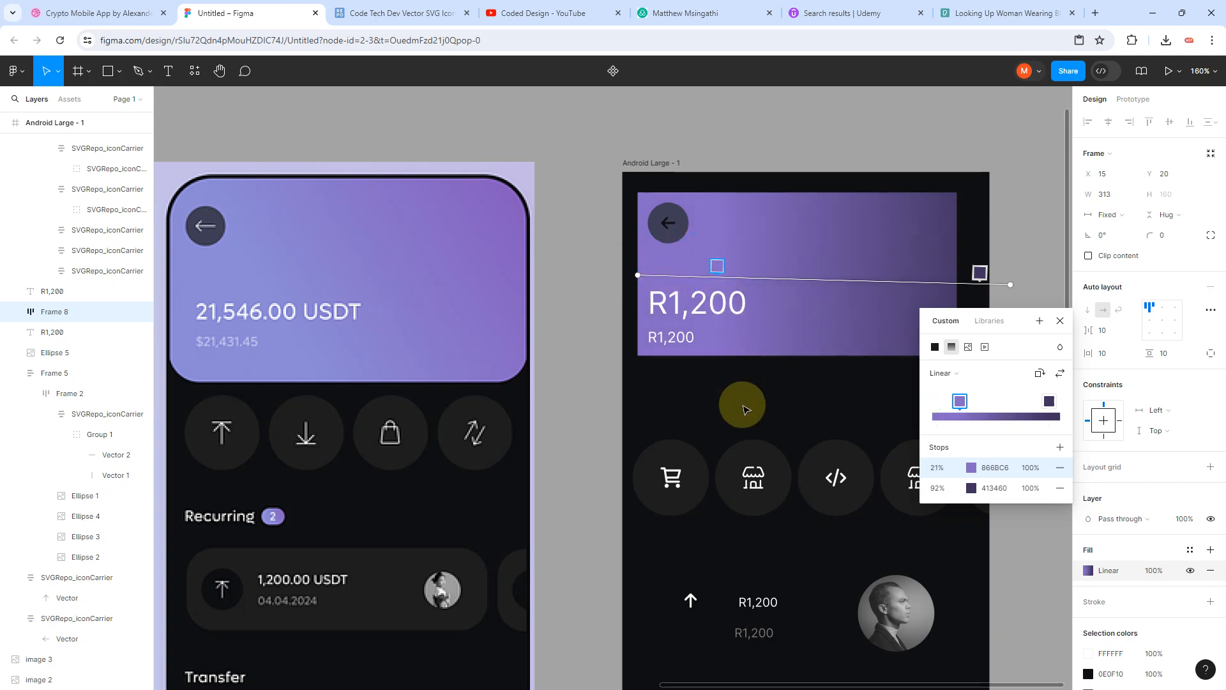
Step: Recolor the header's back-arrow vector stroke to the pale tone DCE7F2
click(670, 230)
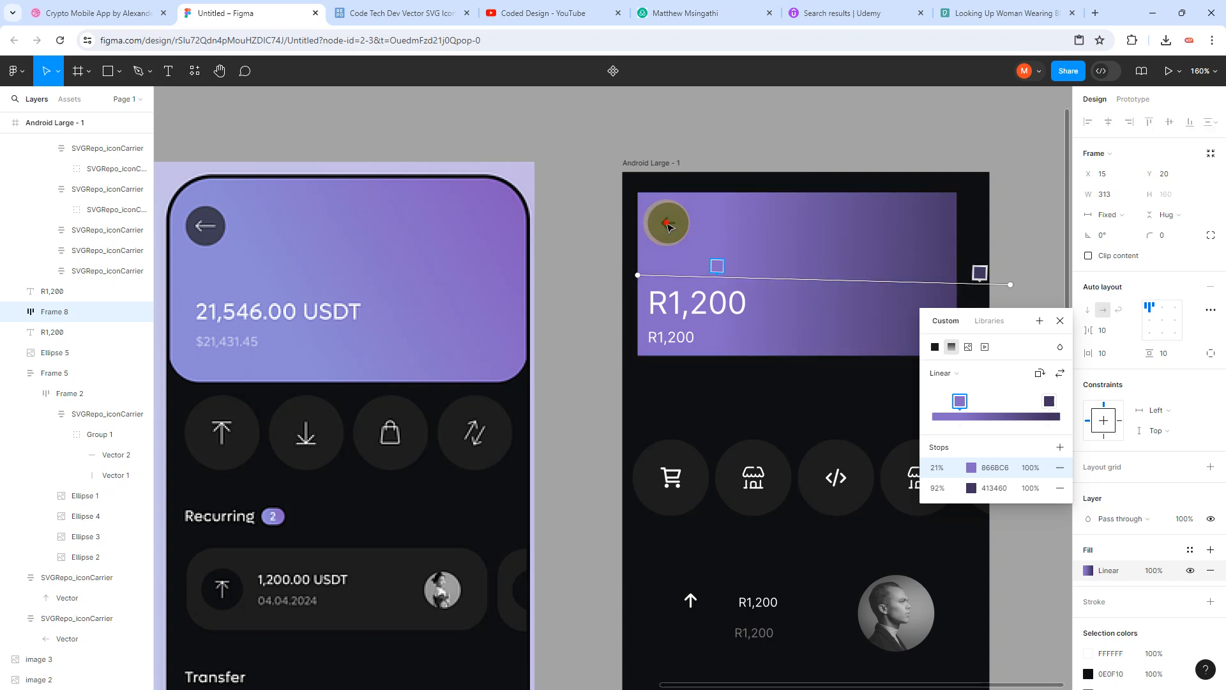
double_click(667, 225)
double_click(667, 225)
double_click(667, 225)
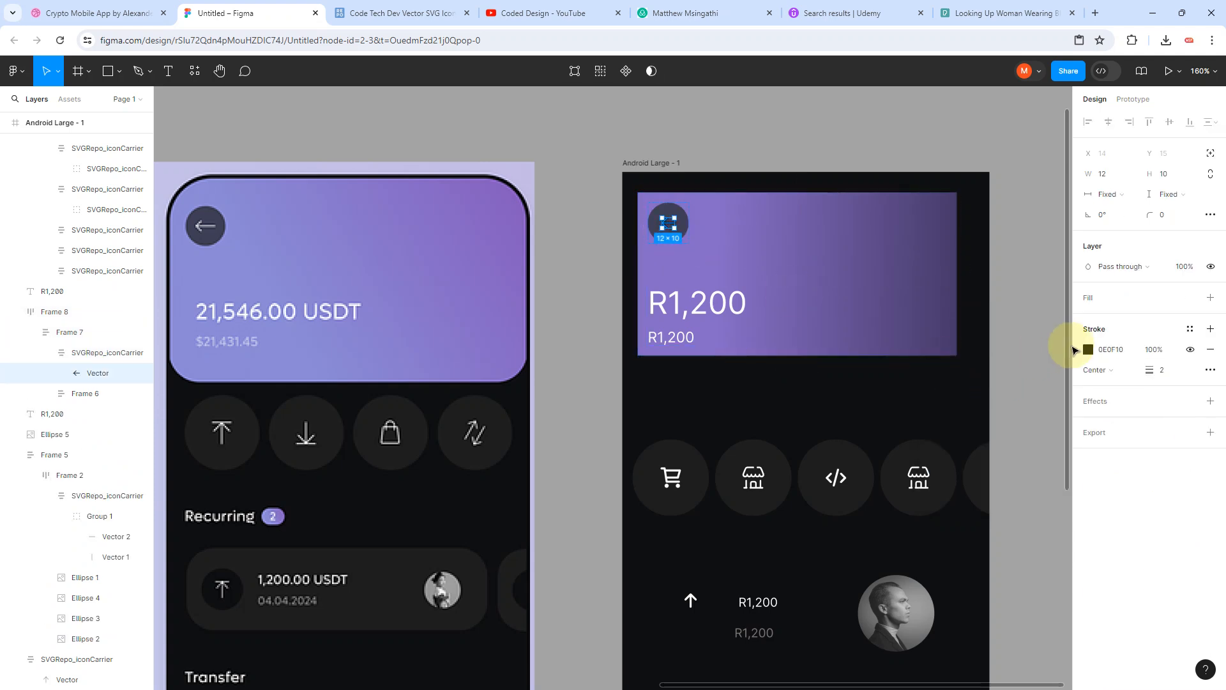
click(1089, 350)
drag(939, 503, 929, 353)
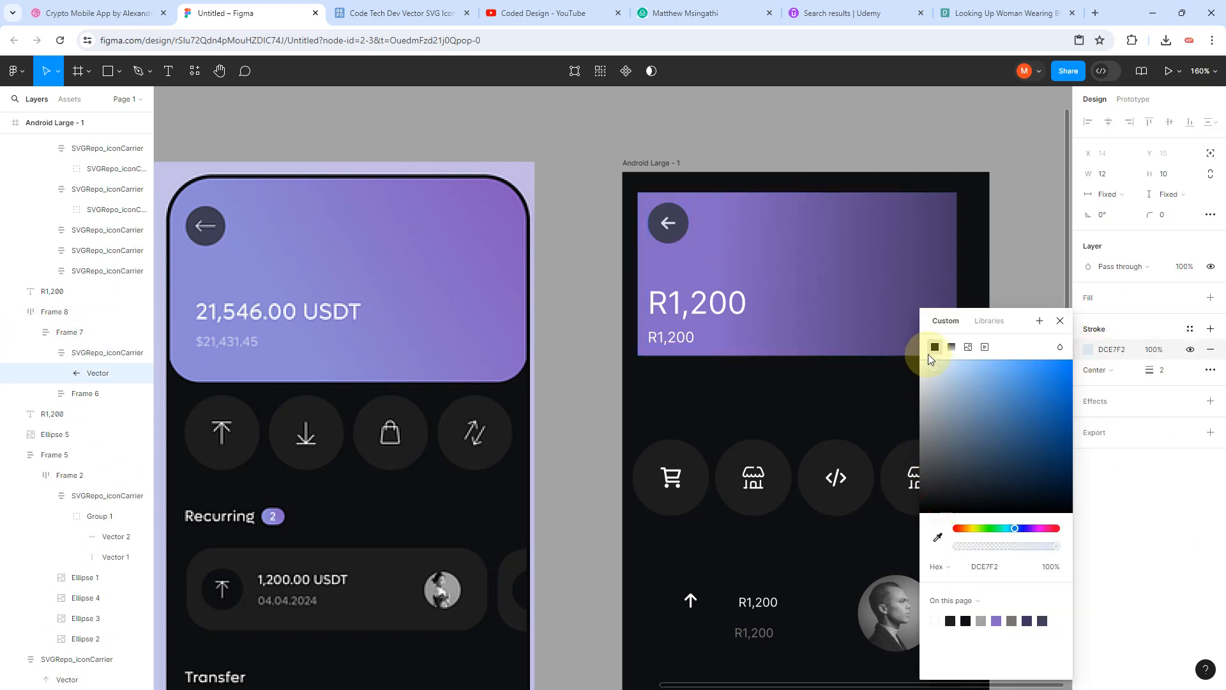
click(793, 113)
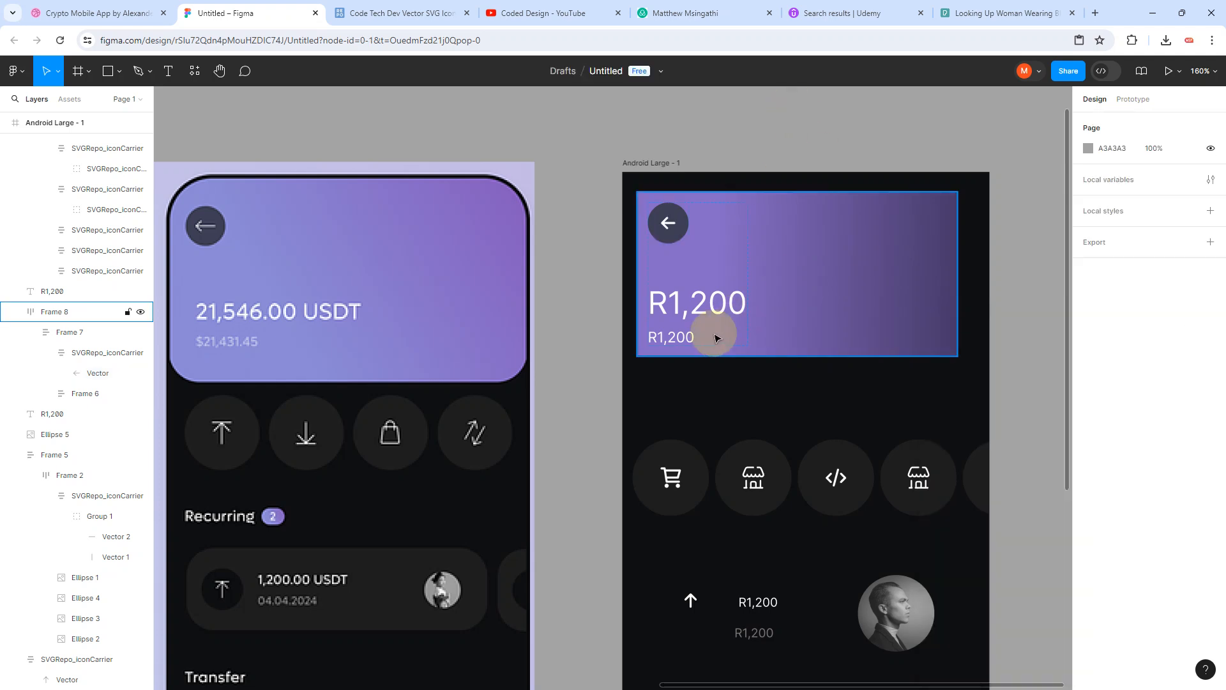
Step: Set the smaller header "R1,200" text's fill to B6B6E5, sampled from the reference card's secondary amount
click(684, 334)
click(692, 338)
click(691, 338)
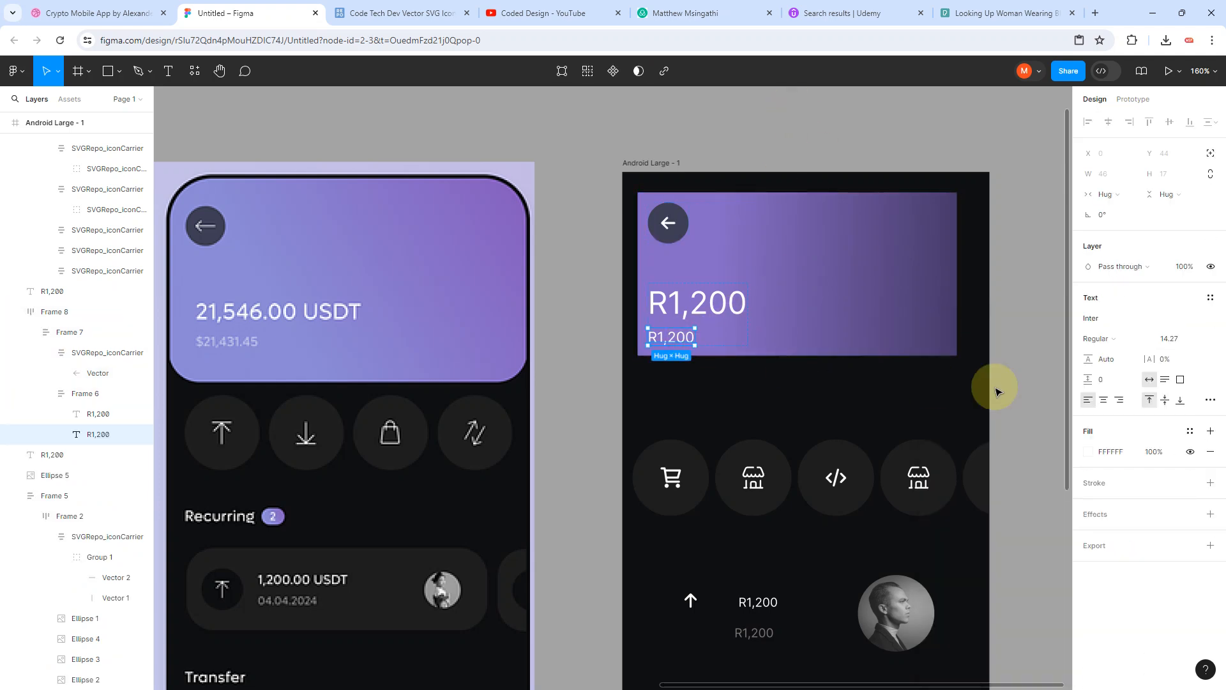
click(1090, 451)
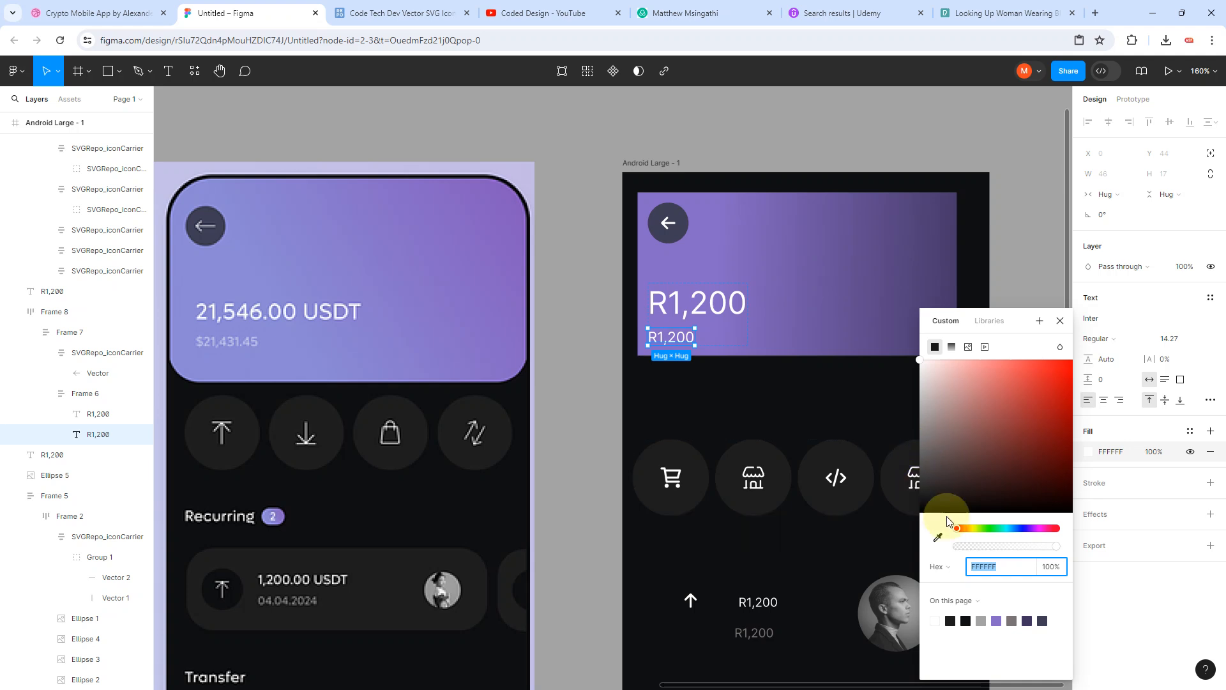
click(934, 540)
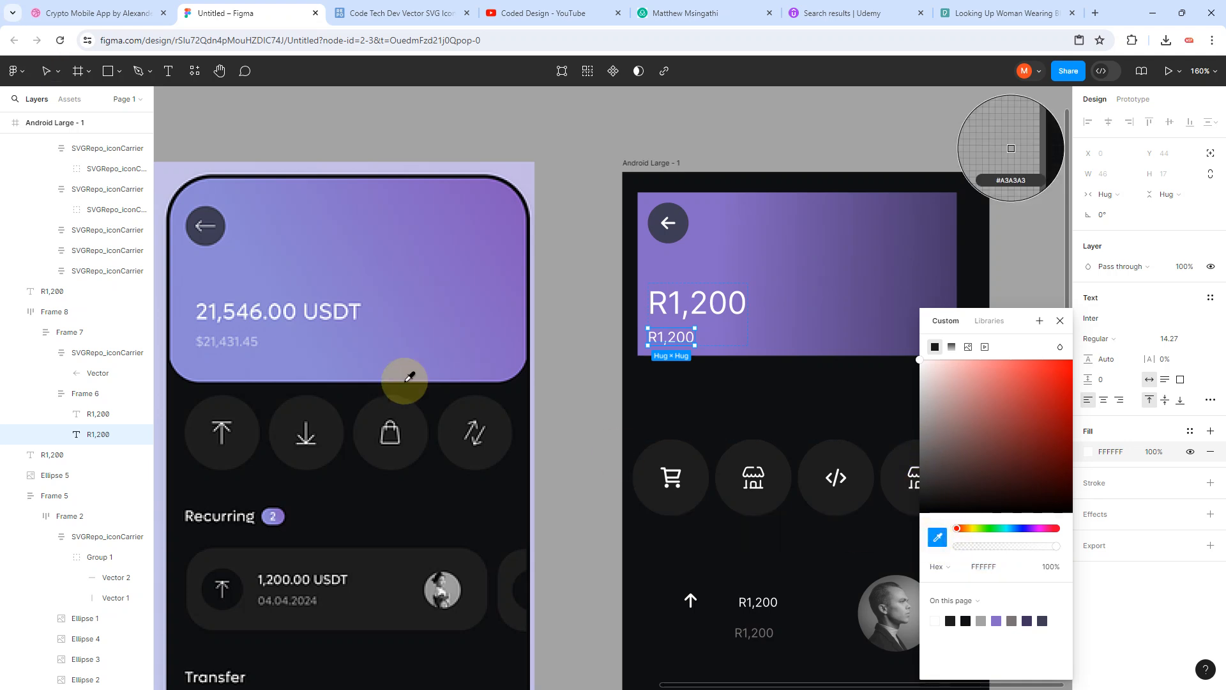
click(261, 340)
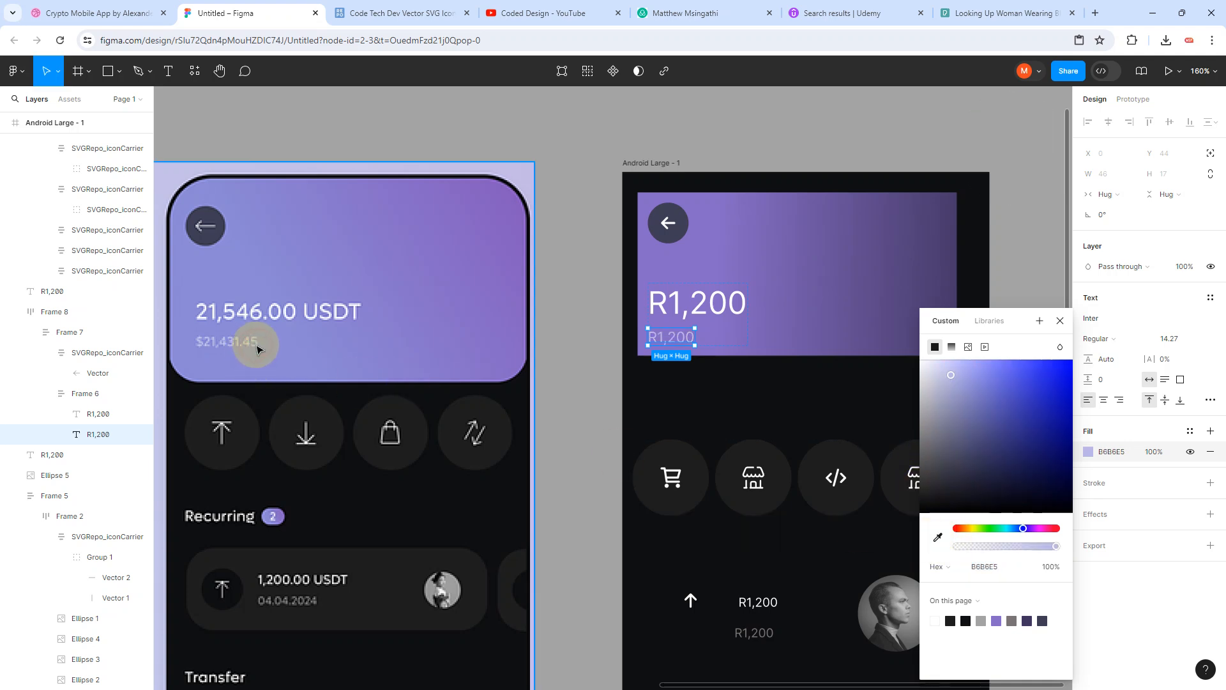
click(775, 394)
Step: Reduce the auto layout spacing between the two header "R1,200" texts to 3
click(682, 315)
click(678, 311)
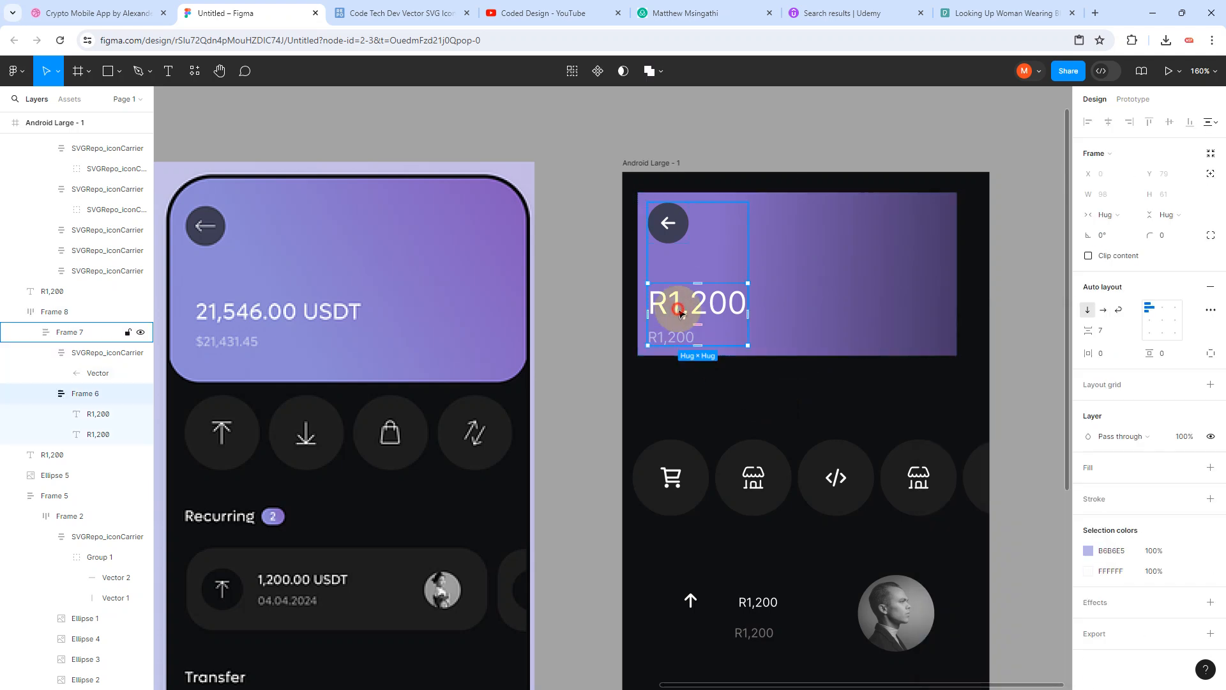
double_click(681, 306)
click(756, 385)
click(706, 311)
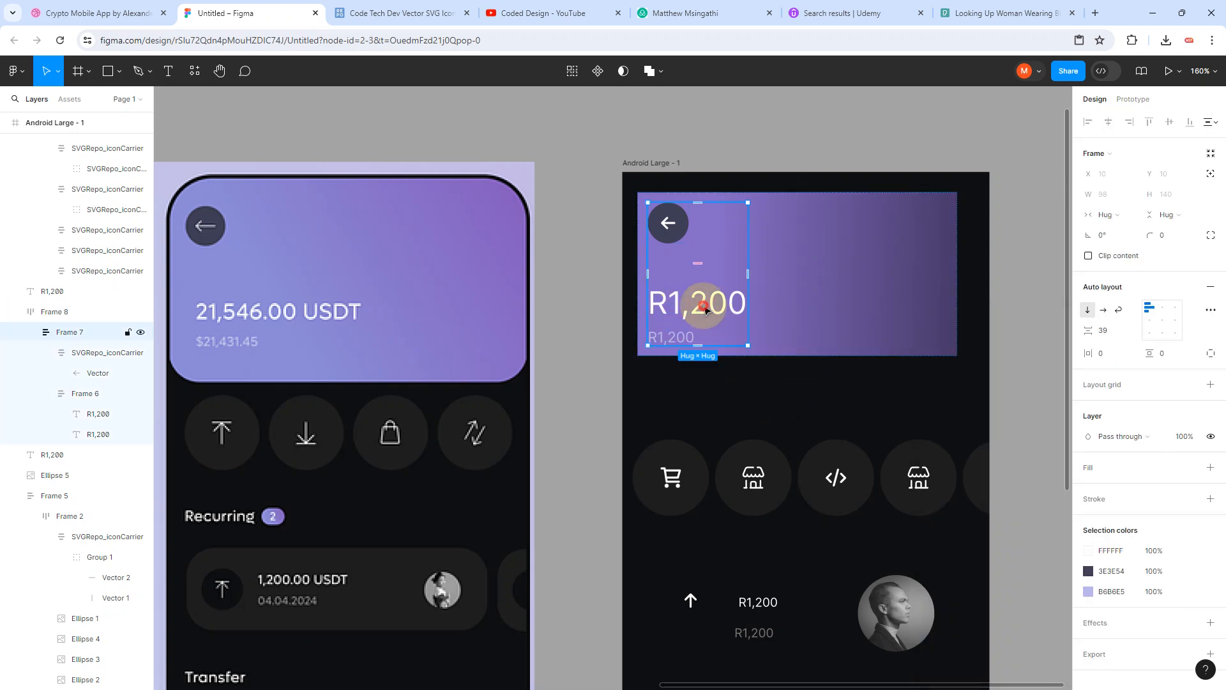
double_click(706, 310)
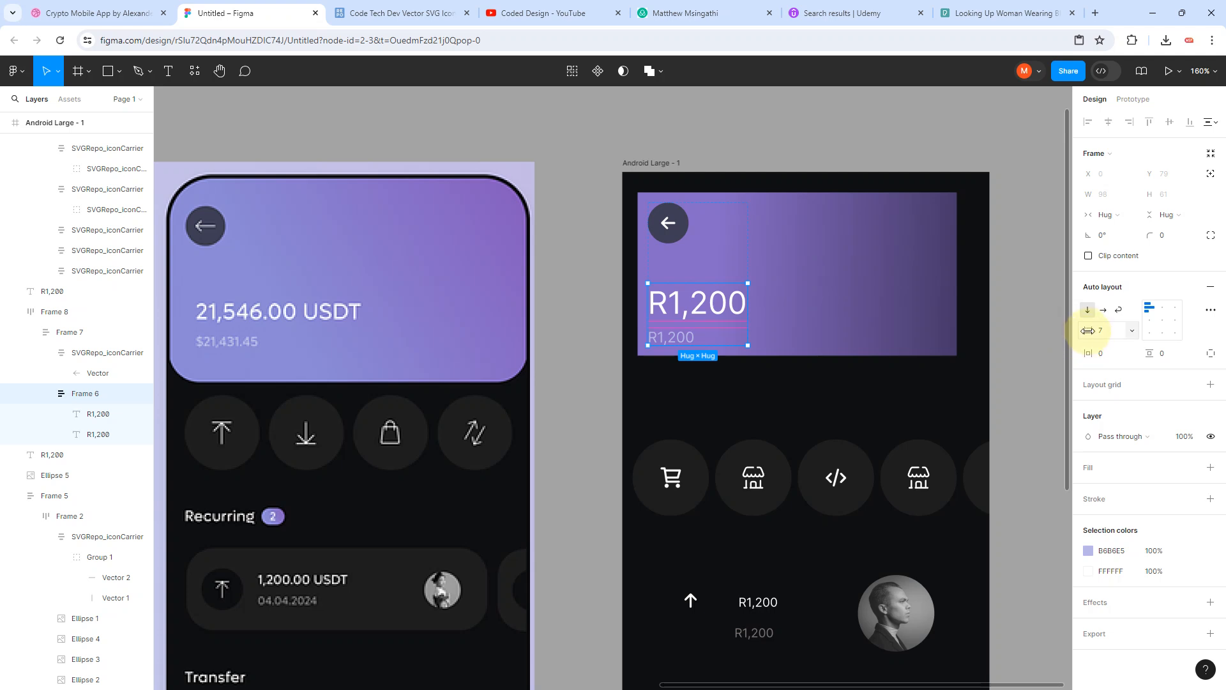
drag(1087, 331, 1084, 331)
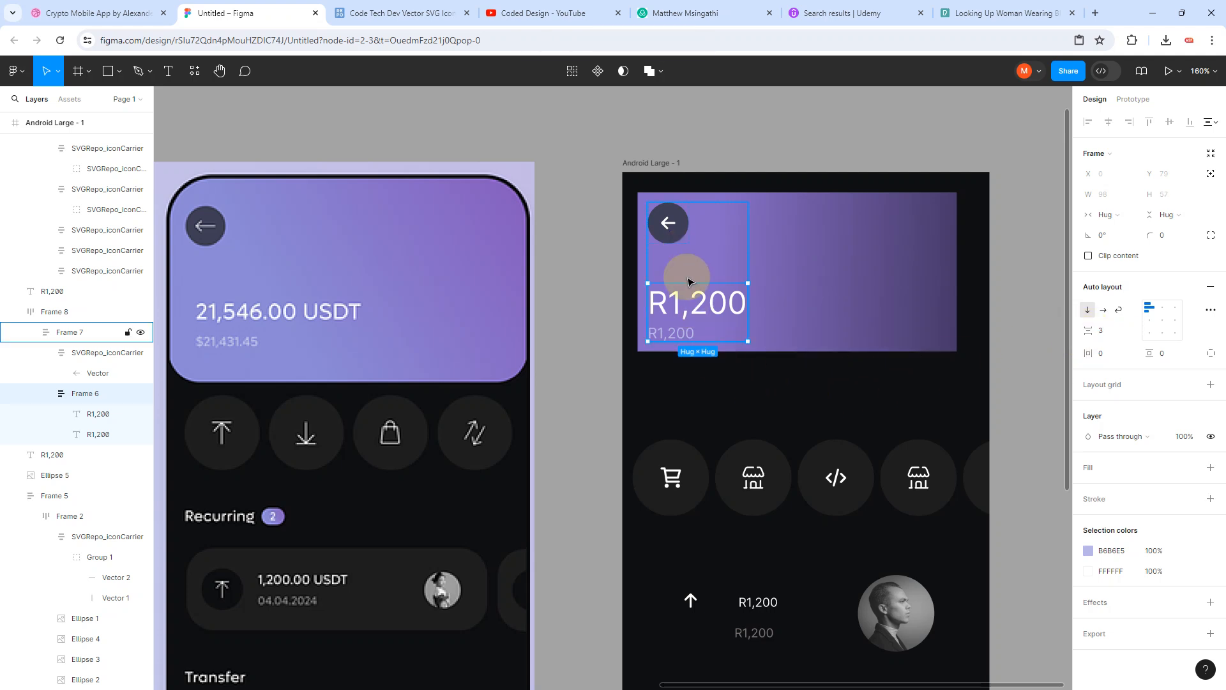
click(789, 372)
Step: Round the gradient header card's corners with a radius of 31
click(817, 262)
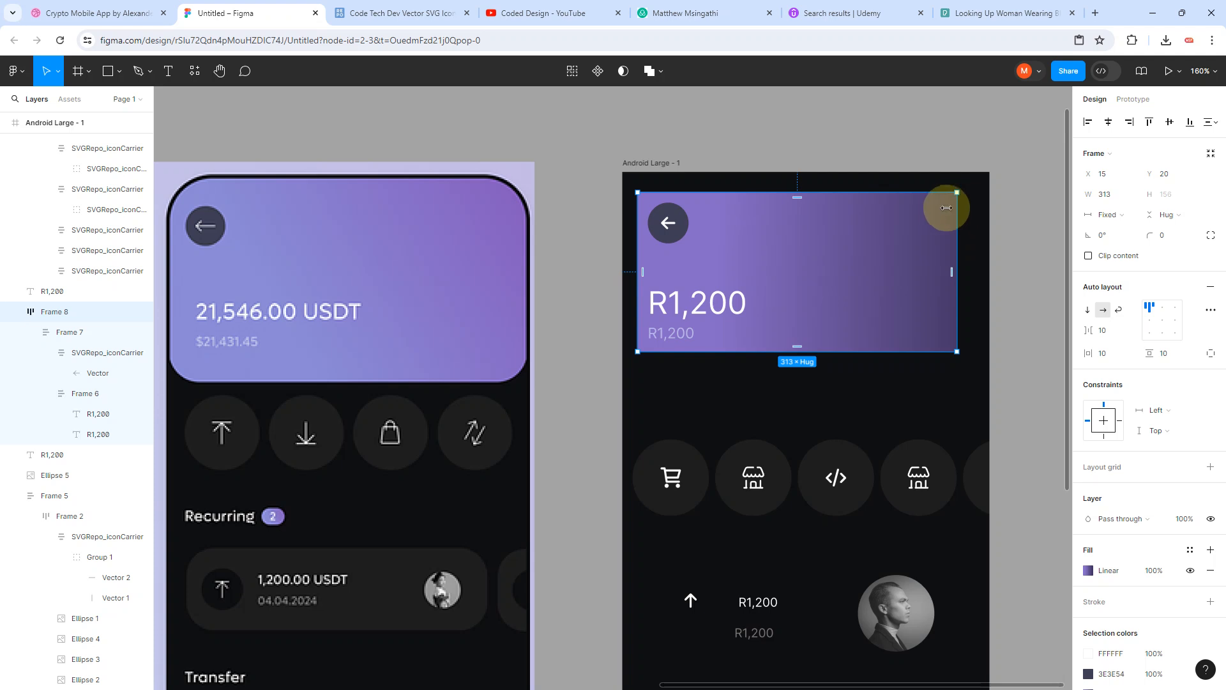
drag(1157, 355, 1188, 355)
key(ctrl+z)
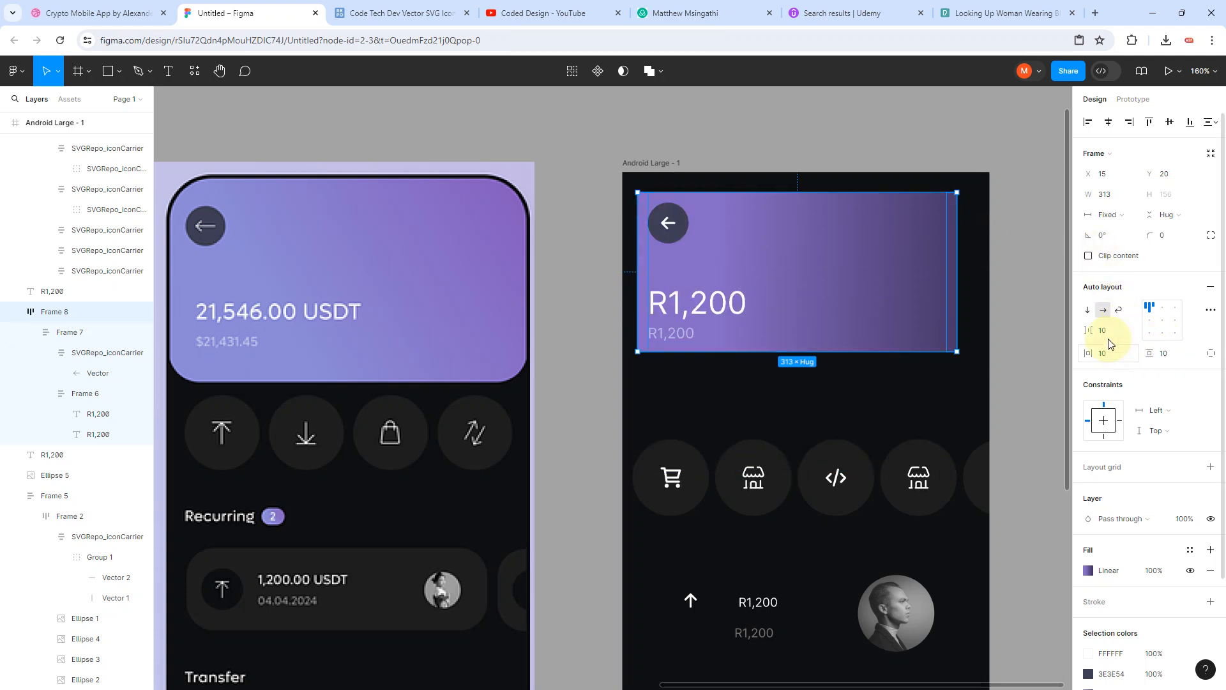
drag(1150, 235, 1186, 233)
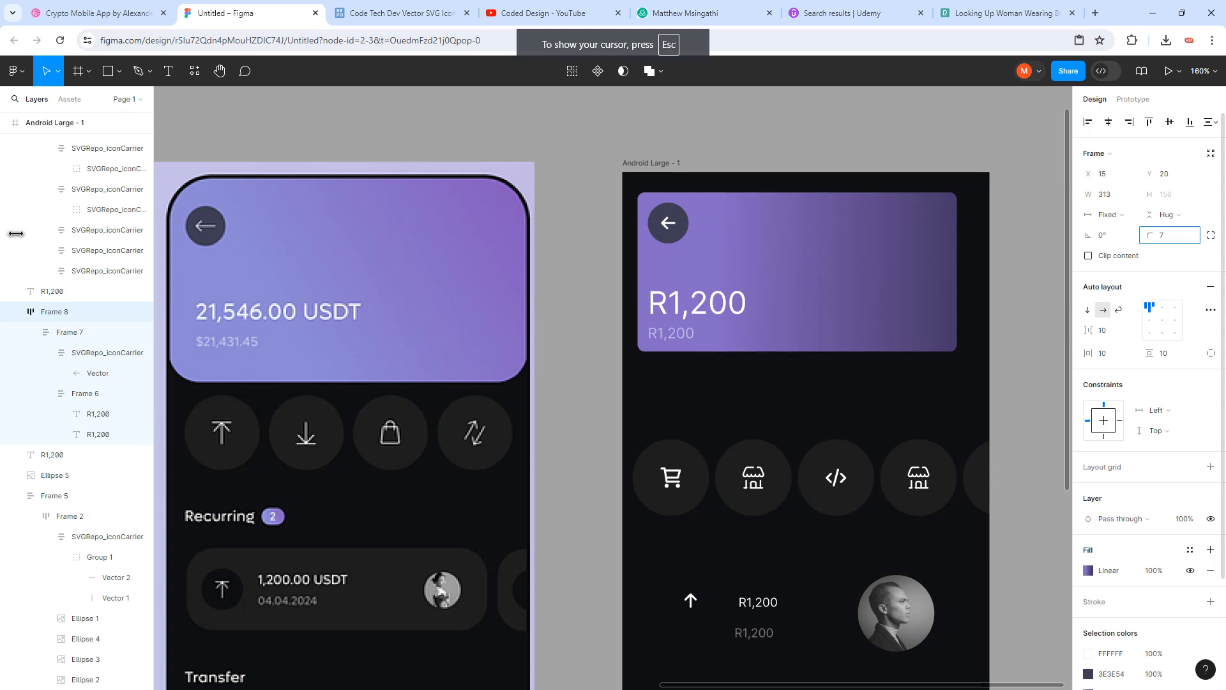
drag(16, 234, 1149, 234)
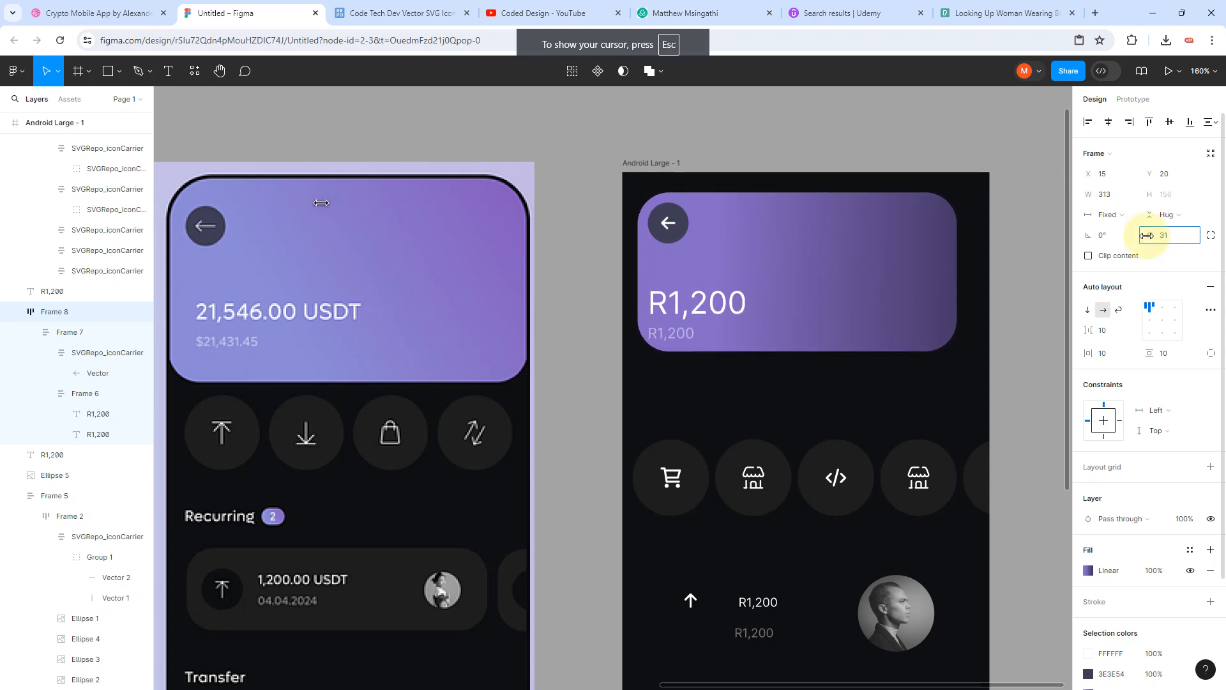
scroll(1200, 275, down, 1)
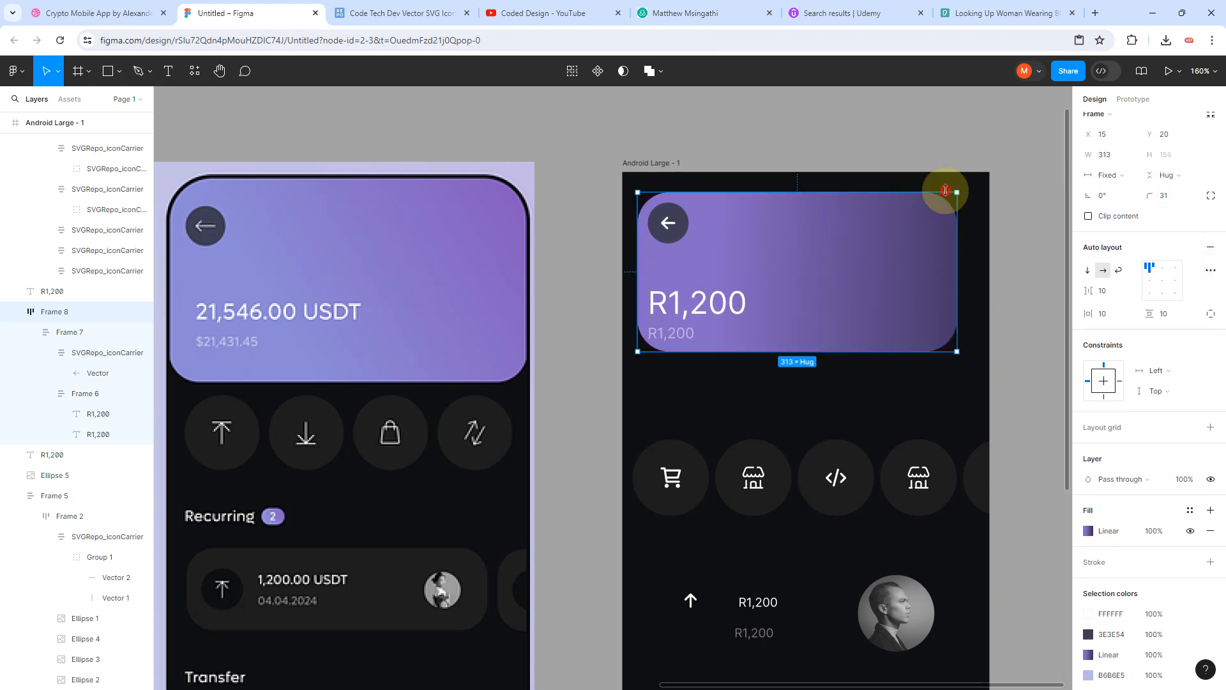
click(926, 157)
Step: Try corner radii of 100 and 60 on the Android Large - 1 artboard
scroll(926, 246, down, 5)
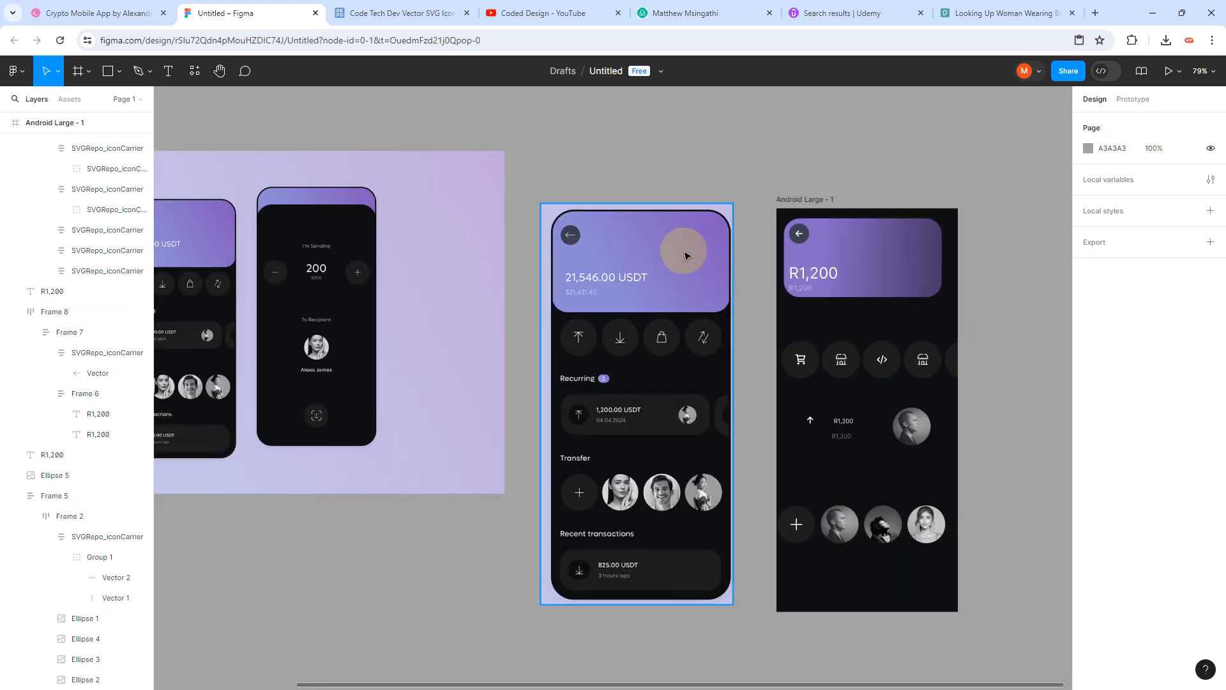
click(822, 203)
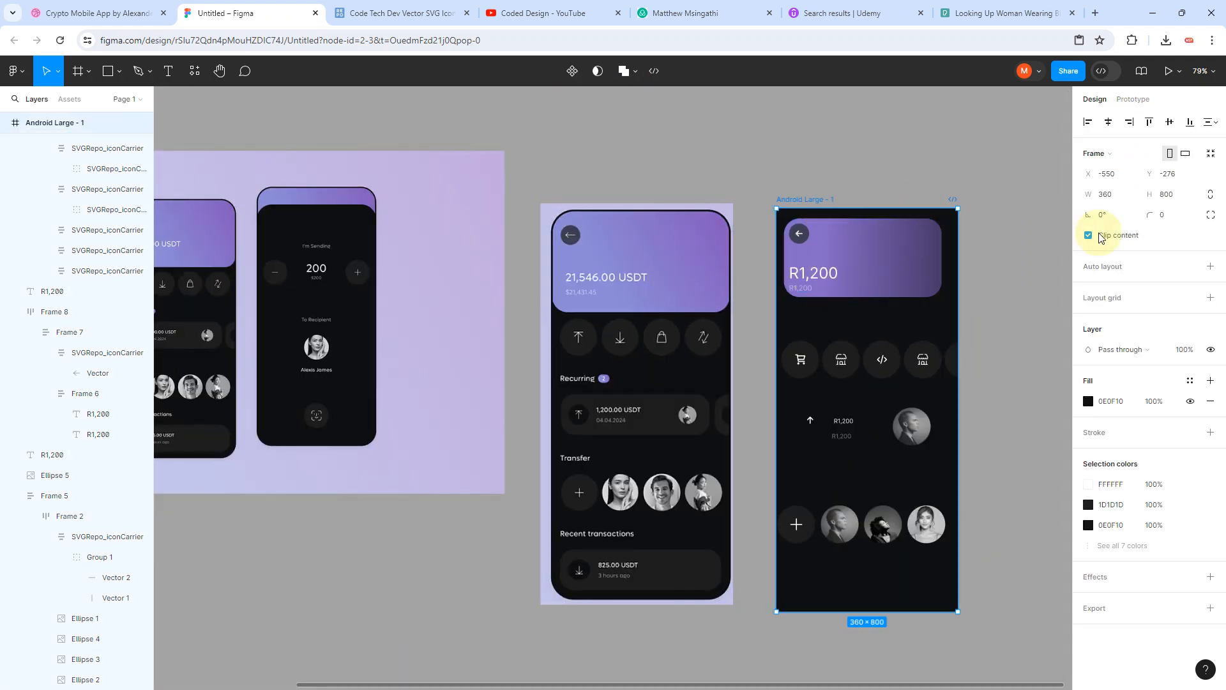
click(1180, 219)
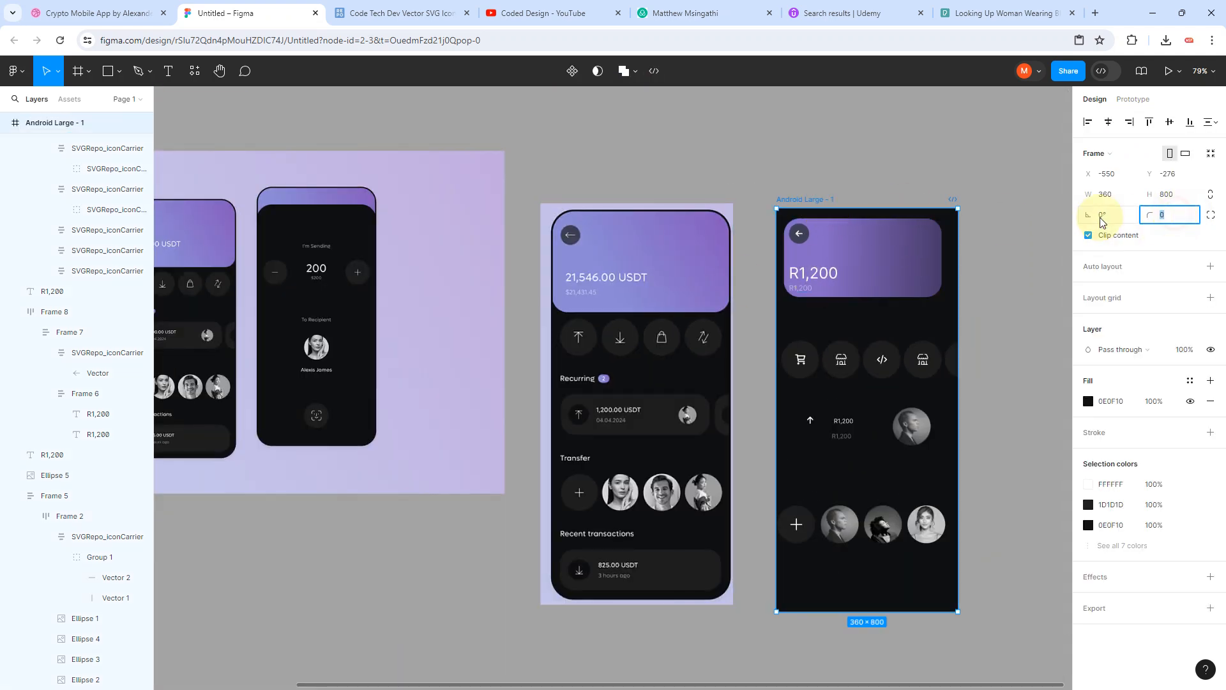
text(100)
key(Return)
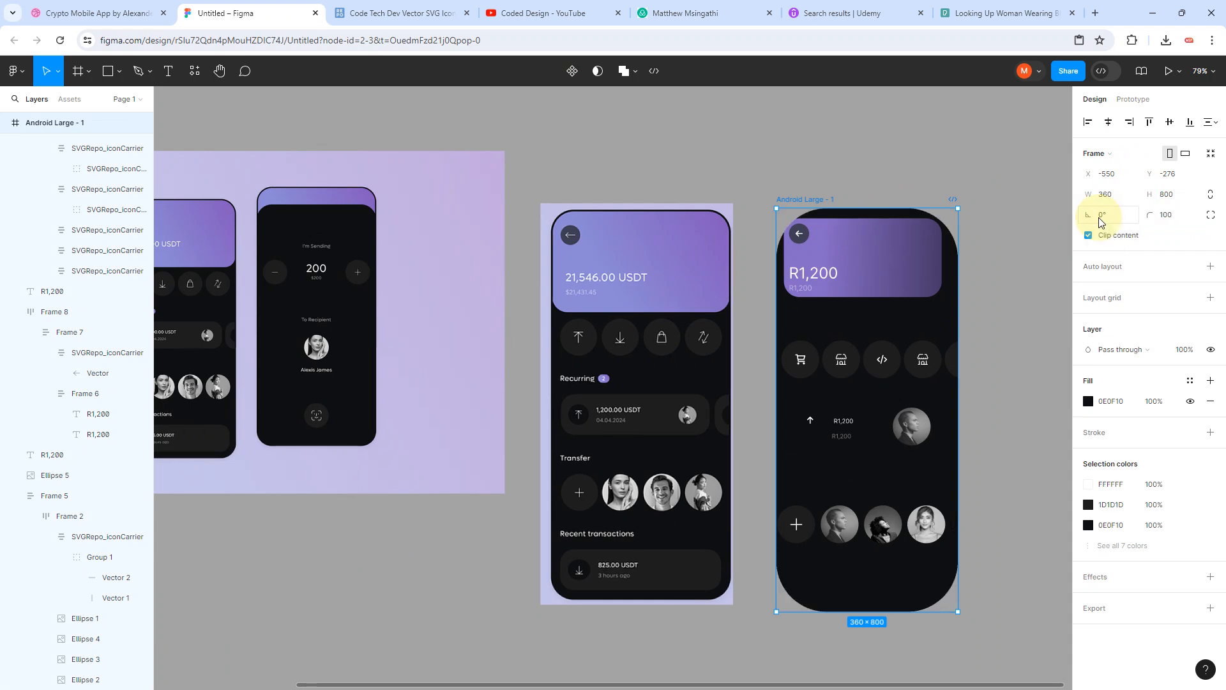
click(1181, 217)
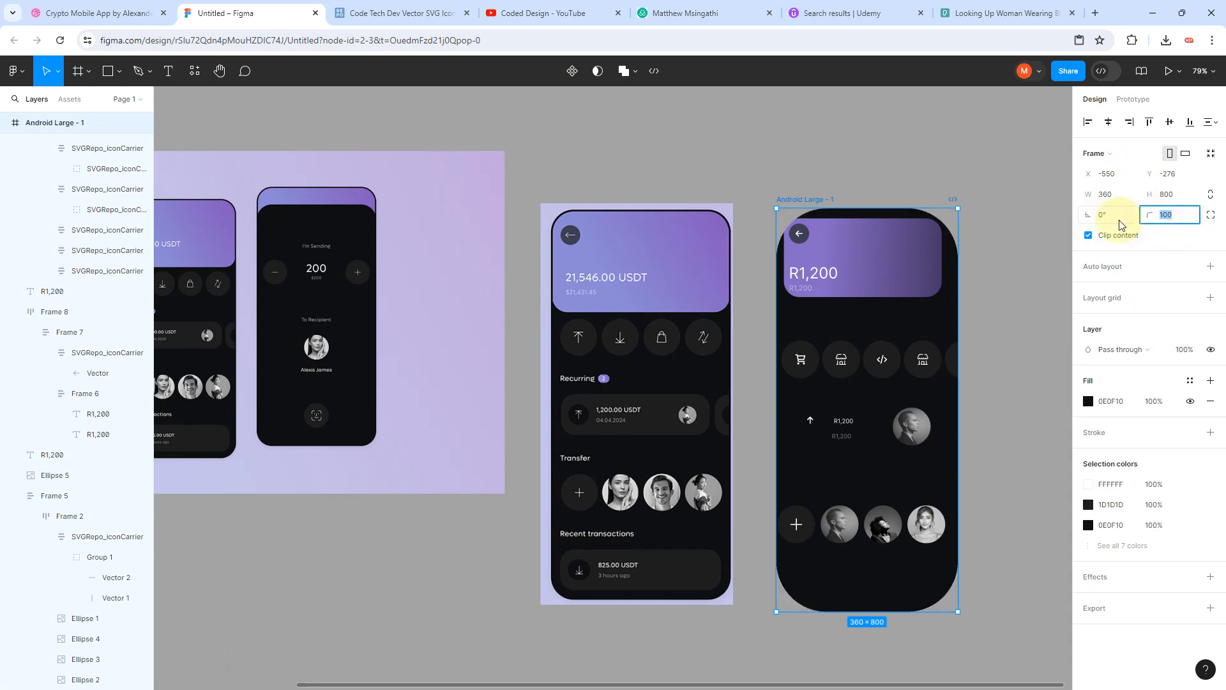
key(Return)
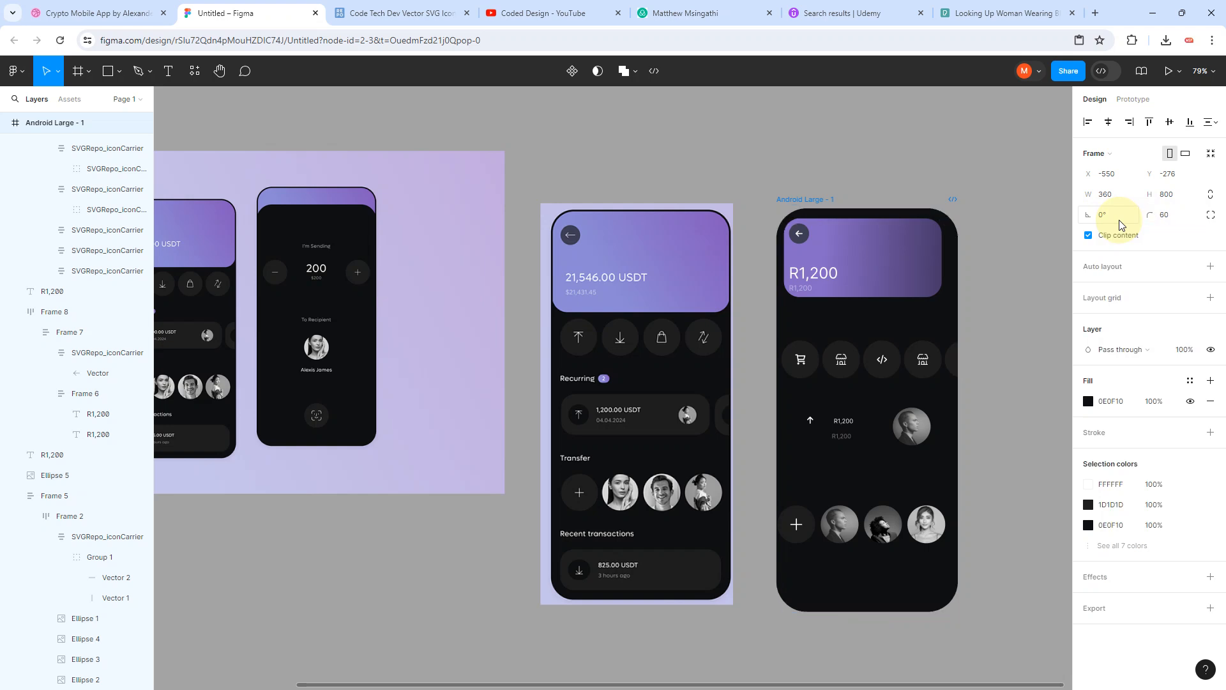
click(975, 213)
Step: Try a corner radius of 60 on the gradient header card
scroll(977, 213, up, 3)
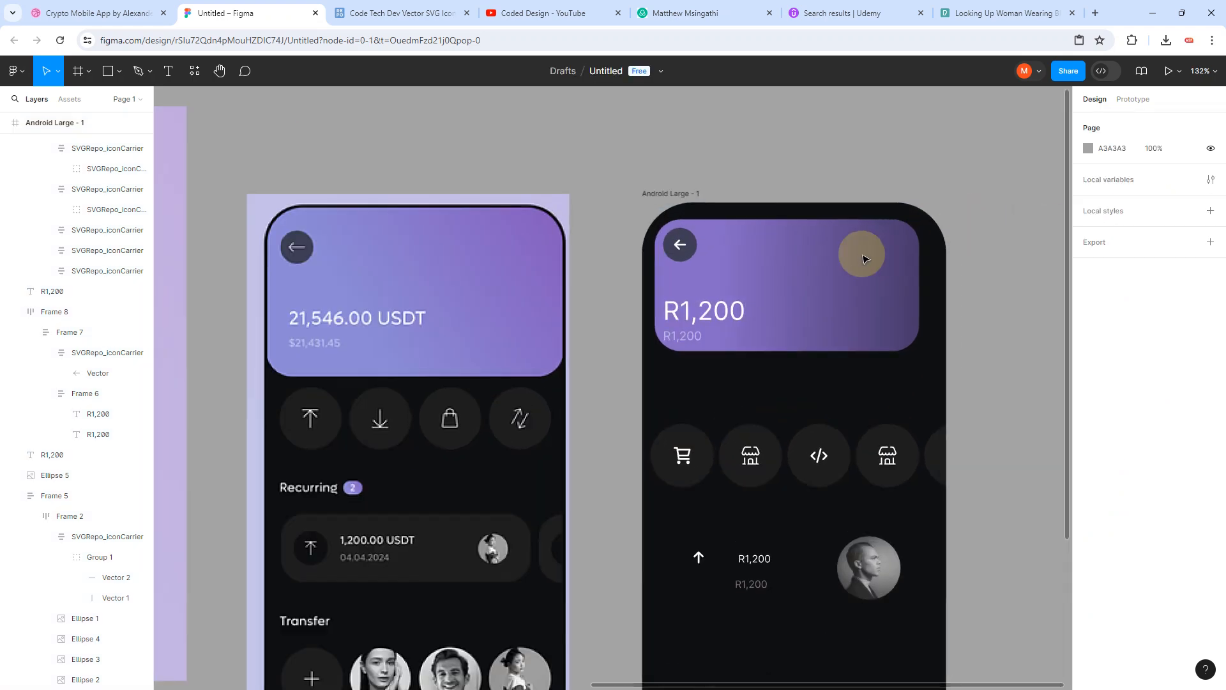
click(865, 252)
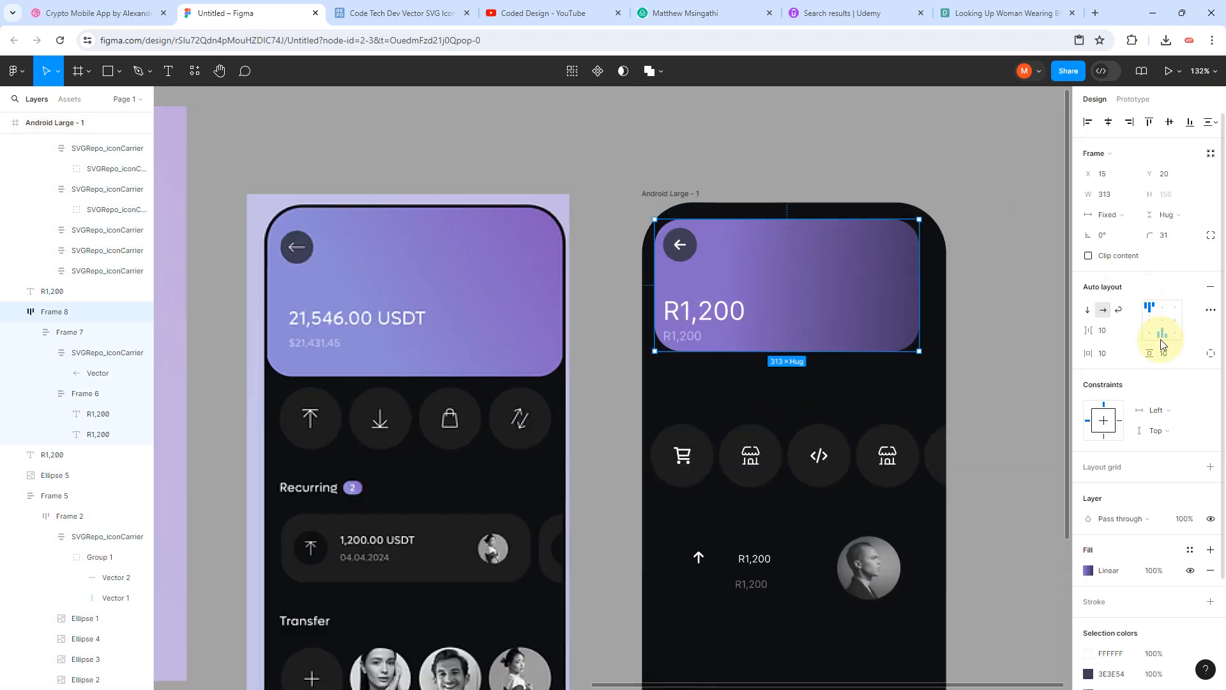
click(1171, 238)
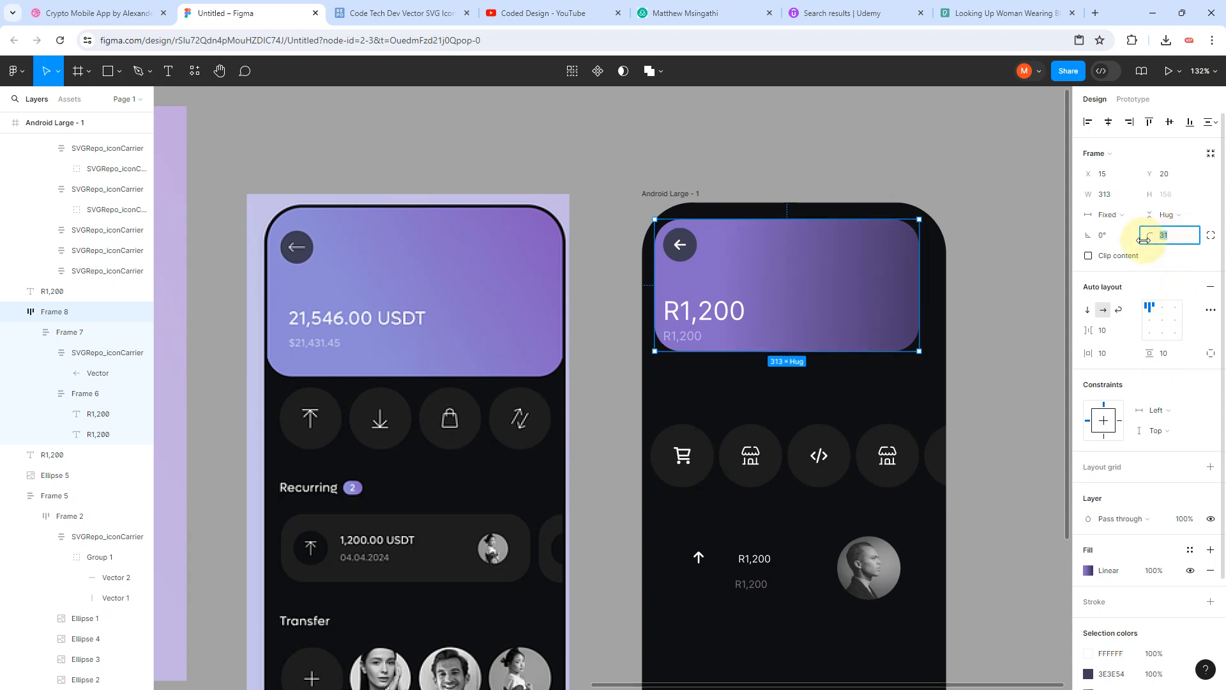
text(60)
key(Return)
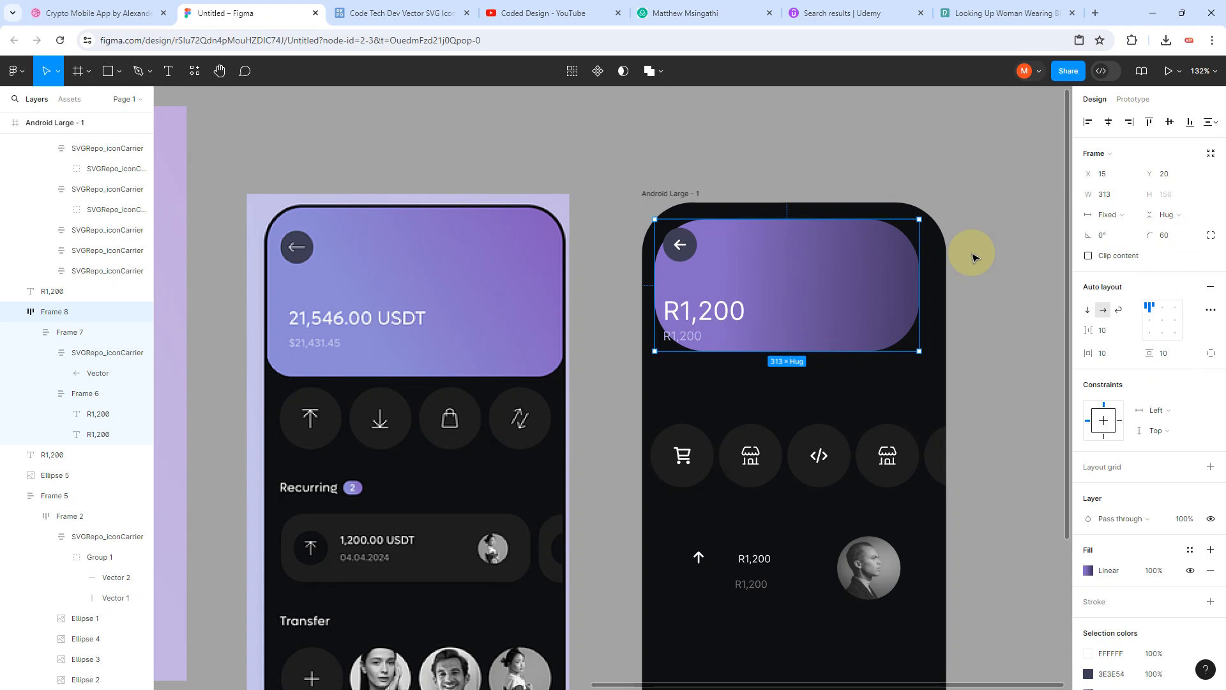
click(934, 234)
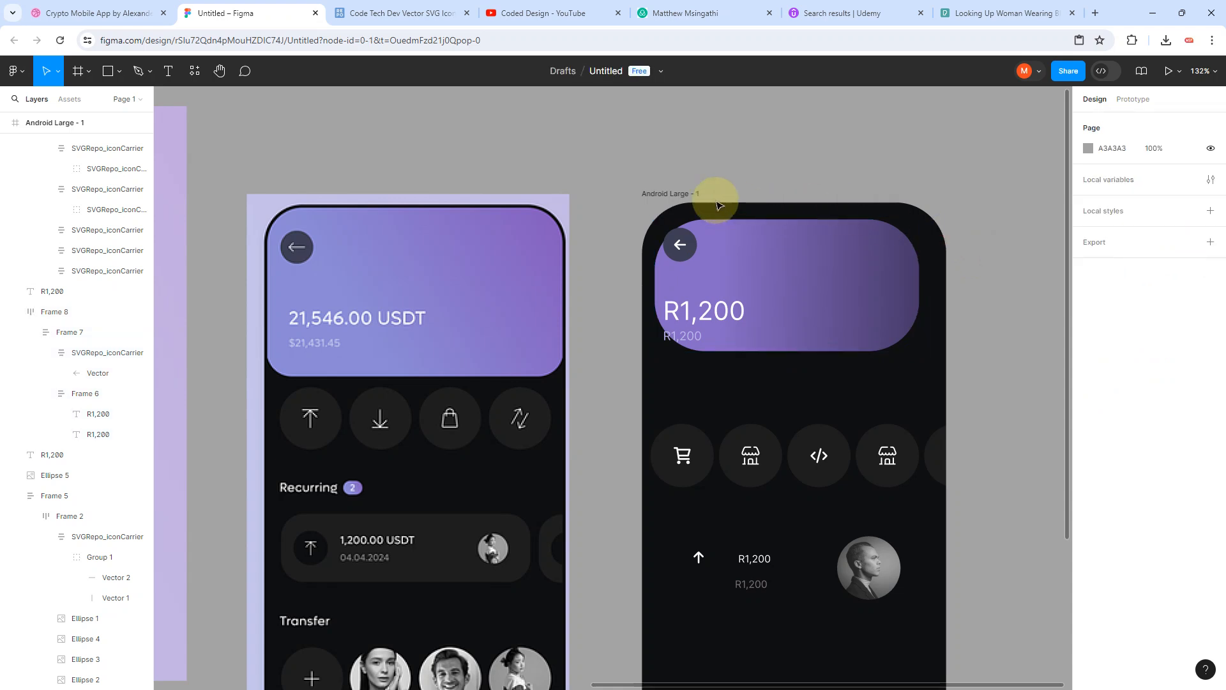
Step: Reduce the Android Large - 1 artboard's corner radius, trying 40 and settling on 50
click(681, 193)
click(1168, 220)
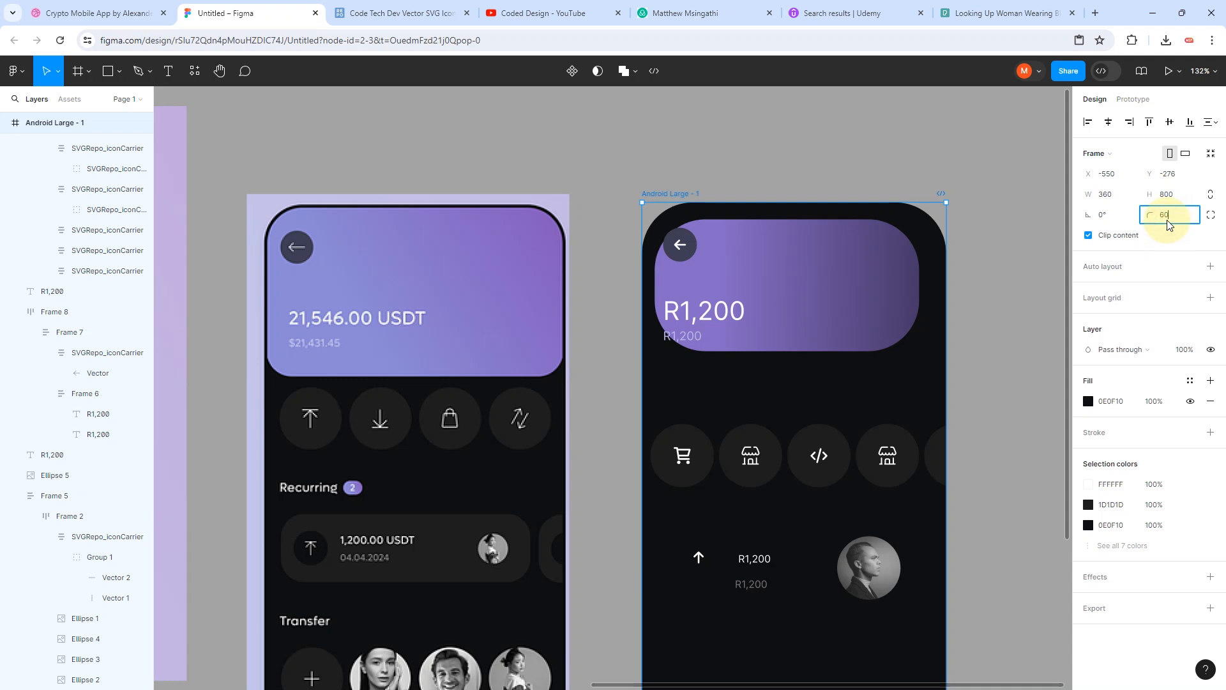
drag(1168, 218, 1113, 216)
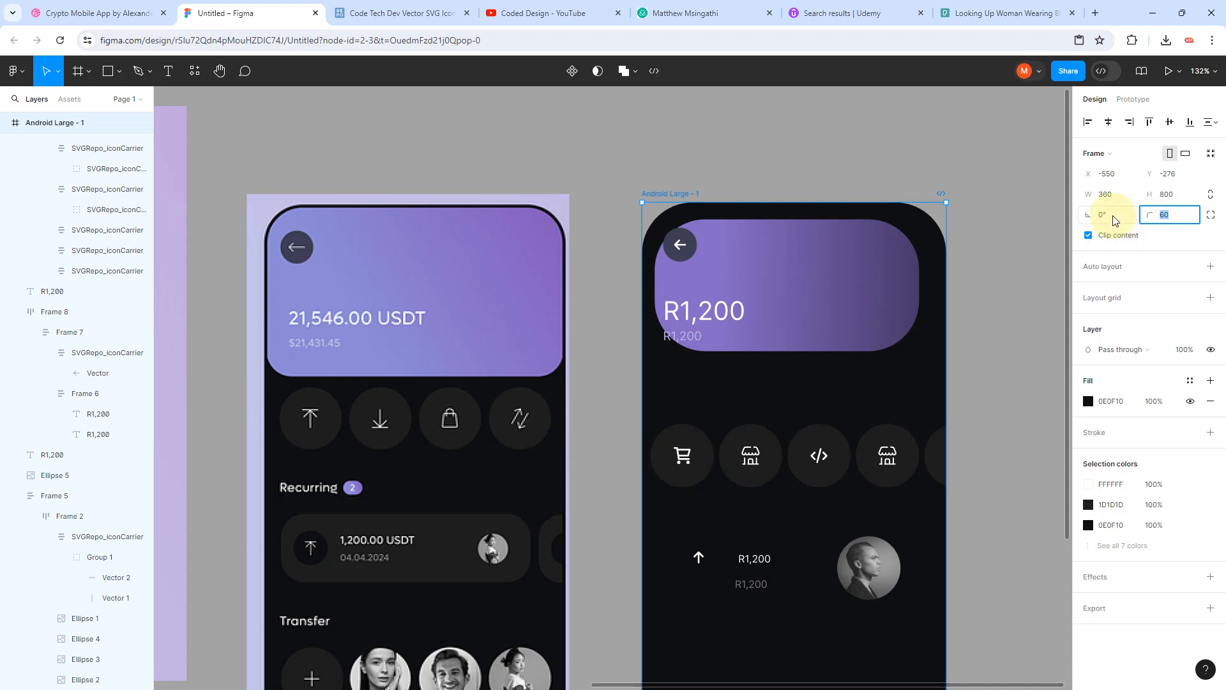
text(60)
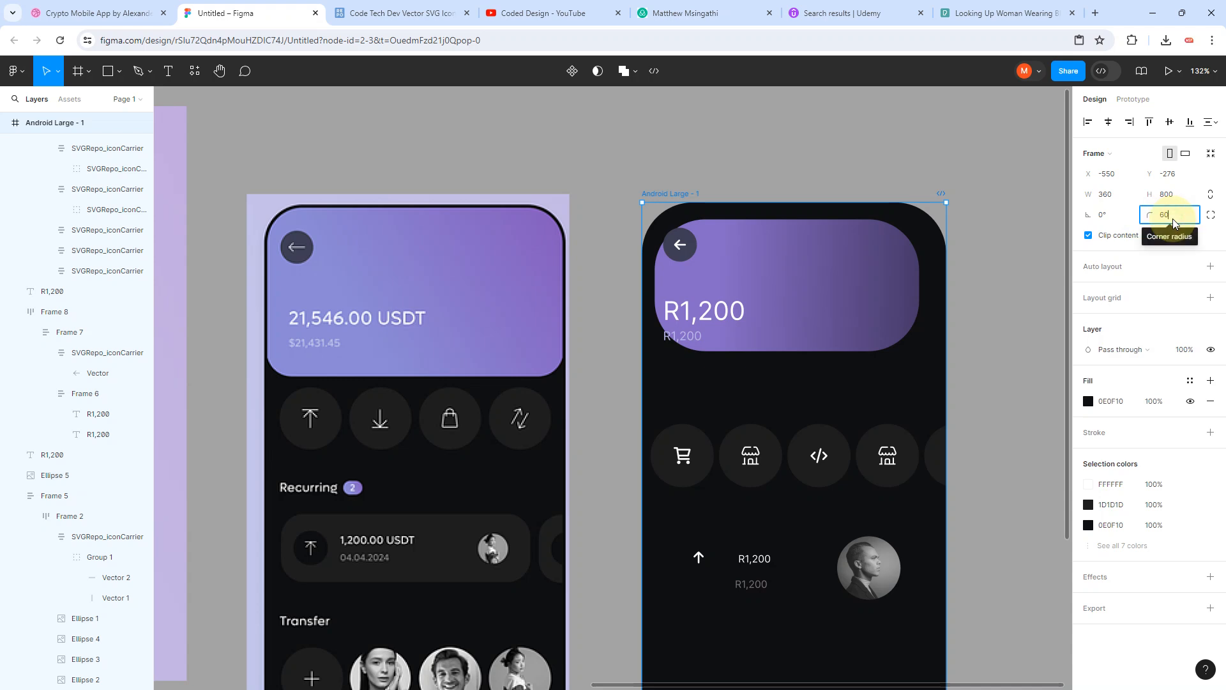
key(Return)
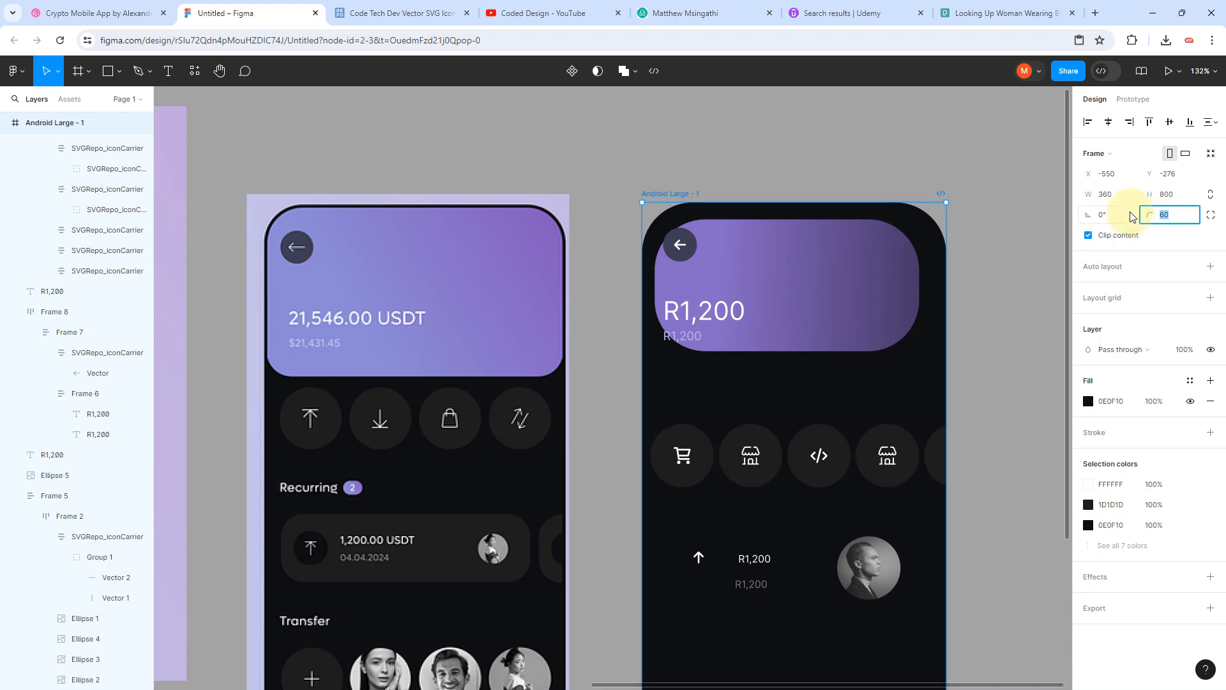
text(40)
key(Escape)
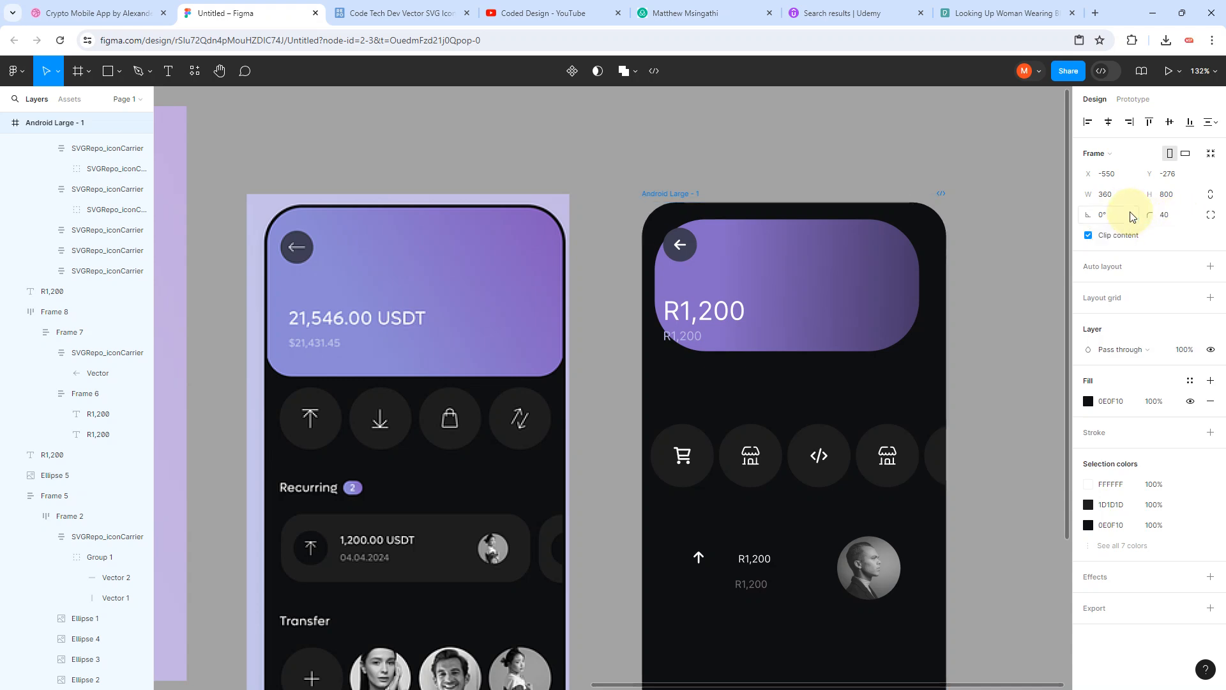
click(1165, 215)
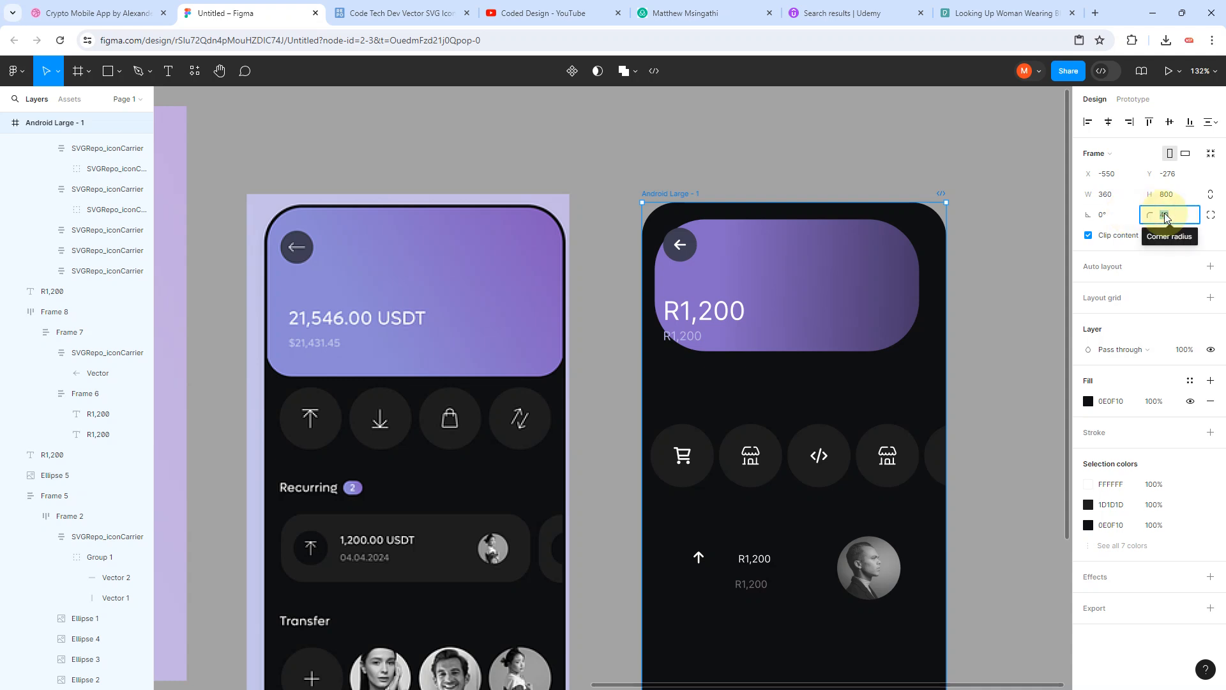
text(50)
key(Escape)
Step: Set the gradient header card's corner radius to 50 to match the artboard
click(832, 261)
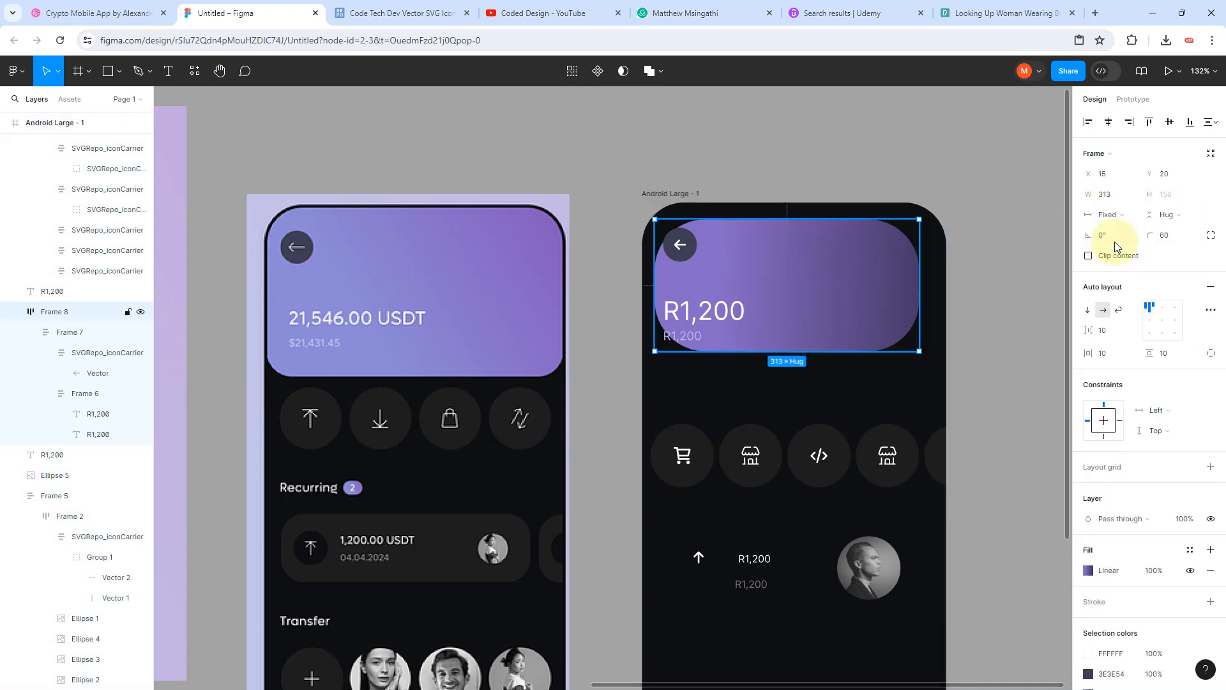
click(1171, 236)
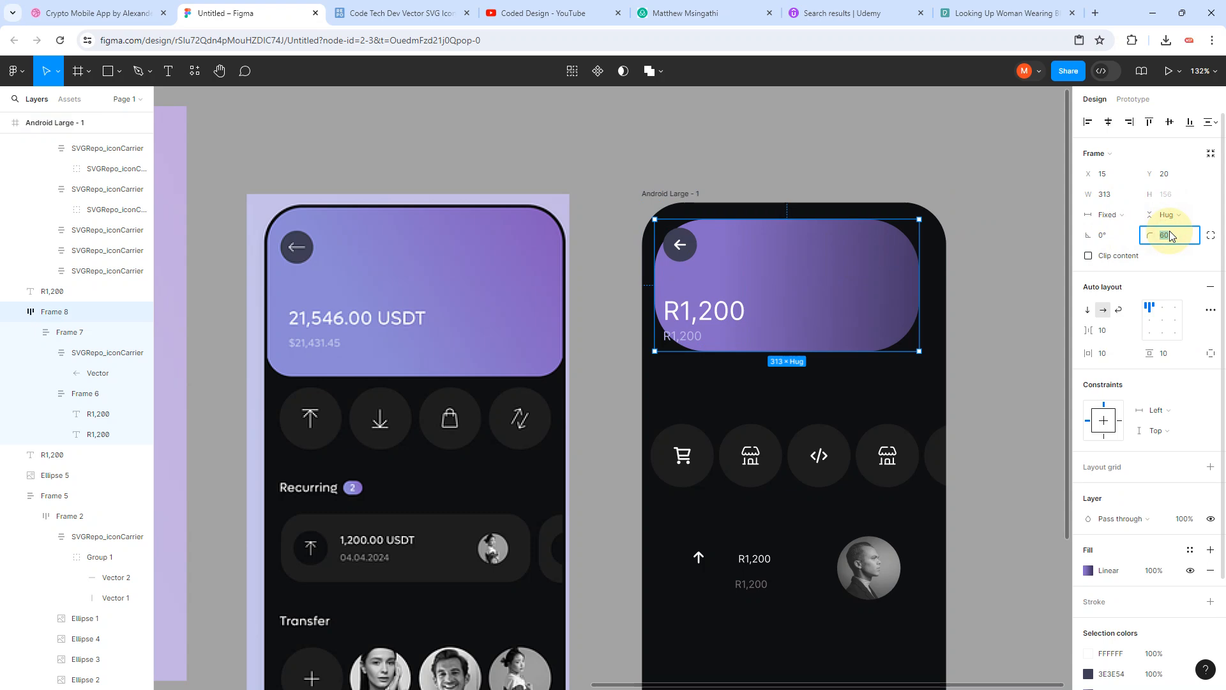
text(50)
key(Escape)
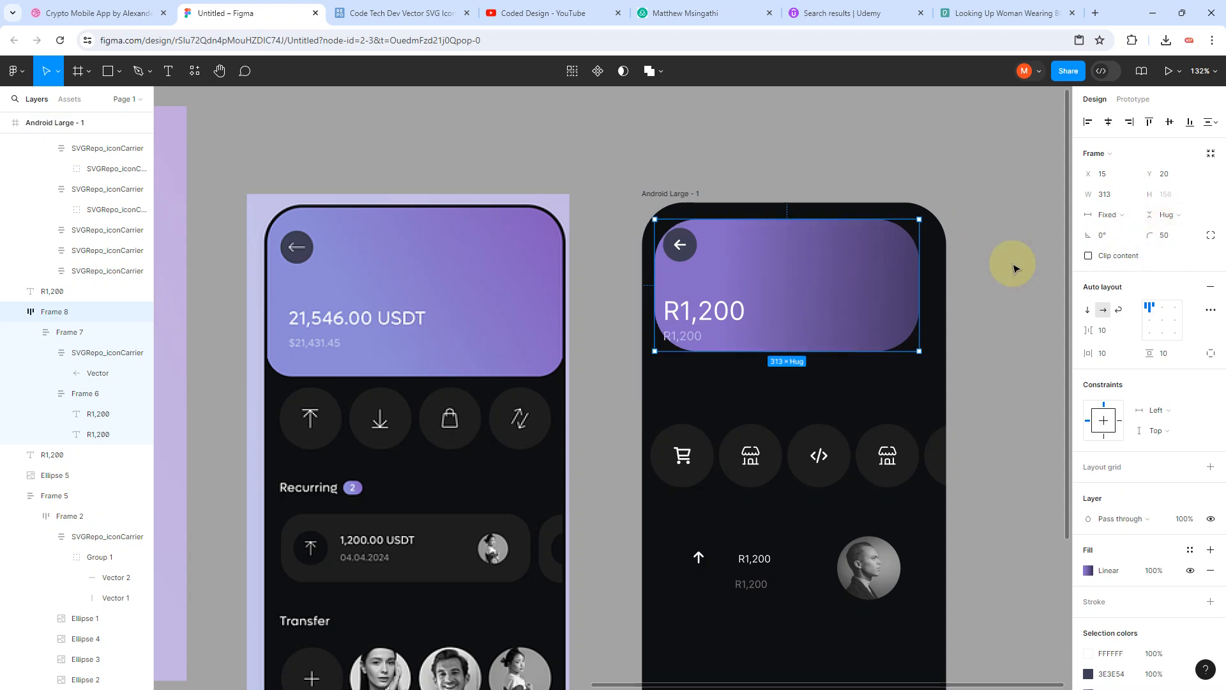
click(957, 278)
Step: Widen the gradient header card on both sides to 344 and raise it to Y 5 in the artboard
click(890, 277)
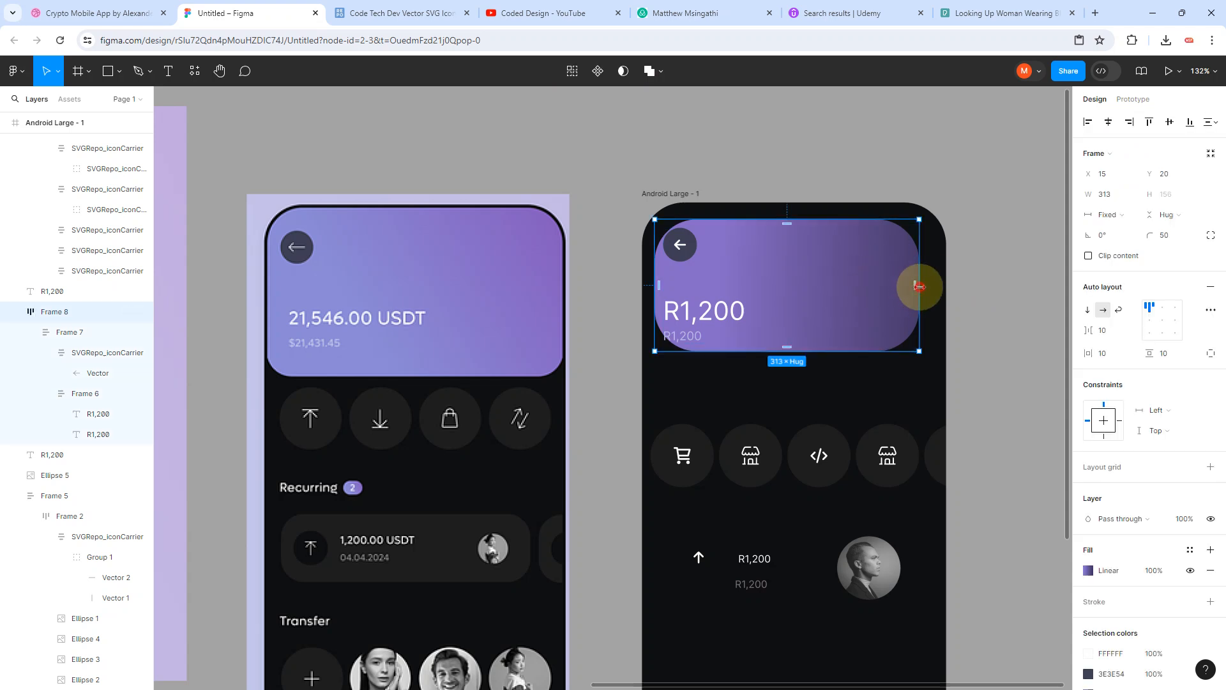
drag(919, 286, 939, 286)
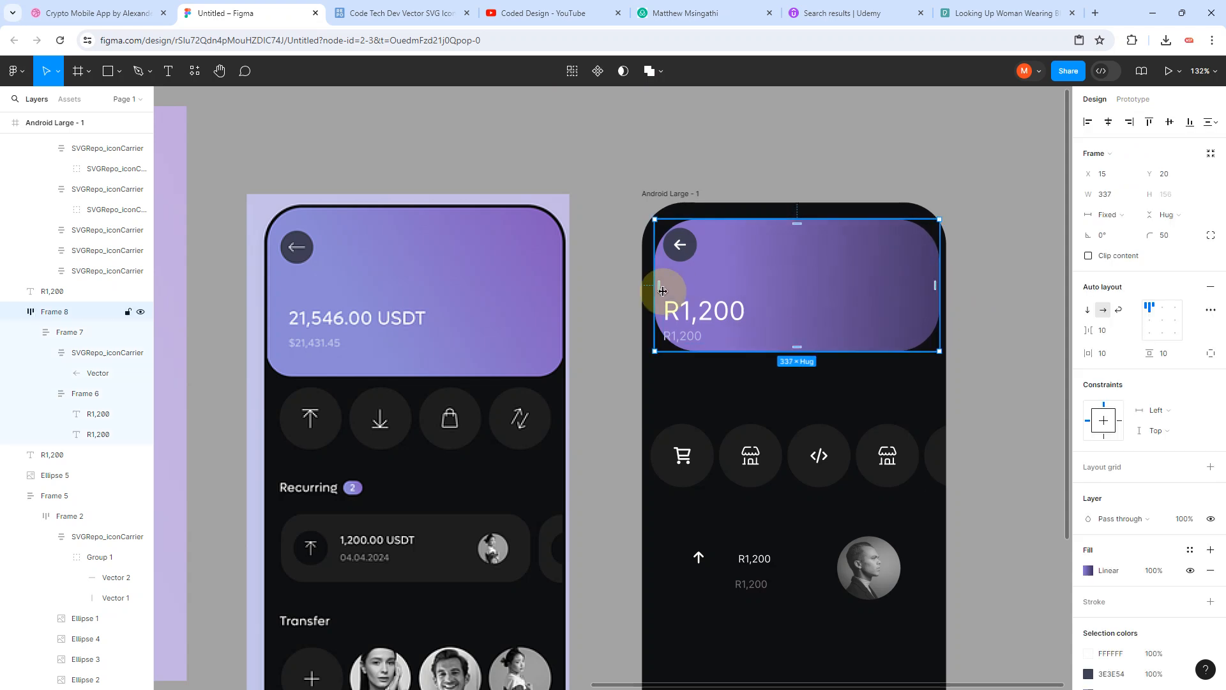
scroll(662, 290, up, 5)
drag(650, 289, 640, 287)
scroll(645, 328, left, 3)
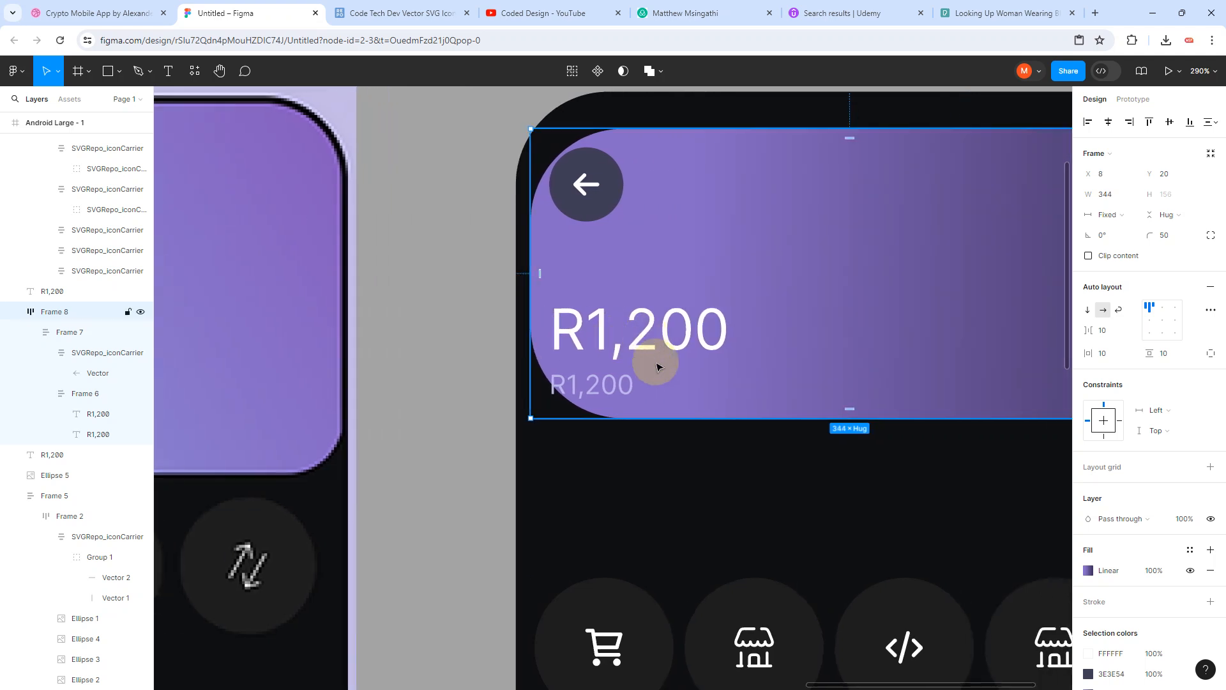
scroll(658, 365, down, 3)
drag(720, 284, 718, 263)
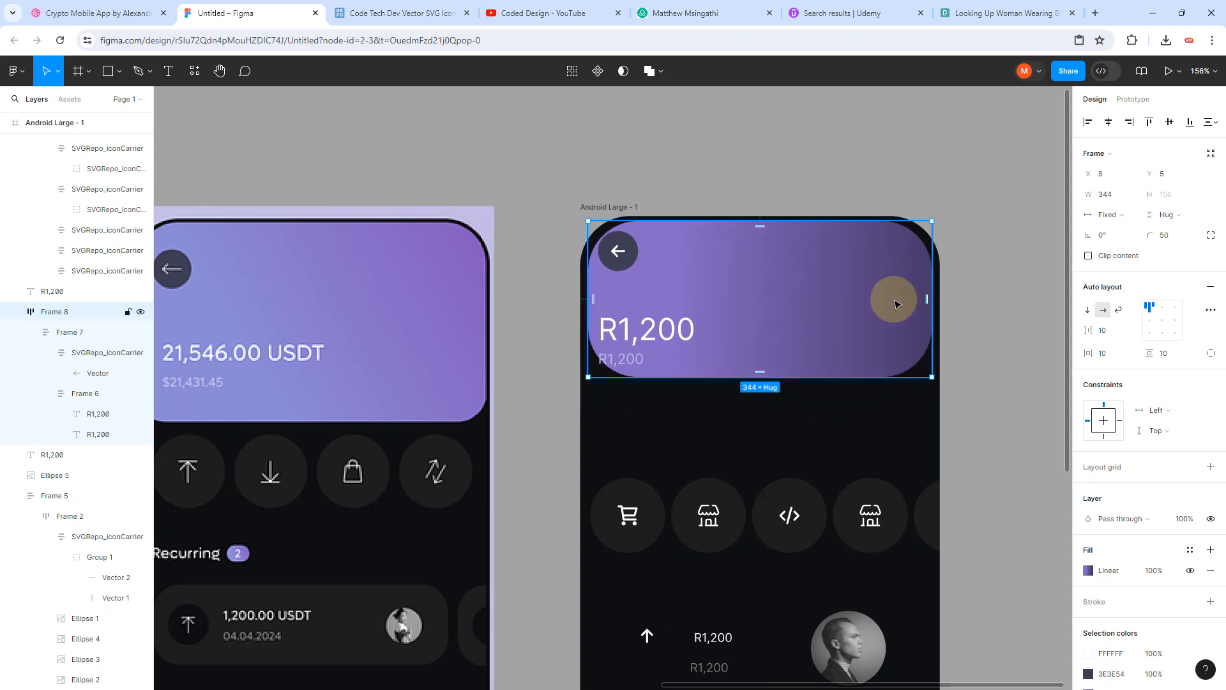
Step: Stretch the header card's side edges further outward to a width of 350, starting at X 5
scroll(934, 309, up, 4)
drag(928, 309, 933, 309)
scroll(932, 310, left, 2)
scroll(932, 310, up, 1)
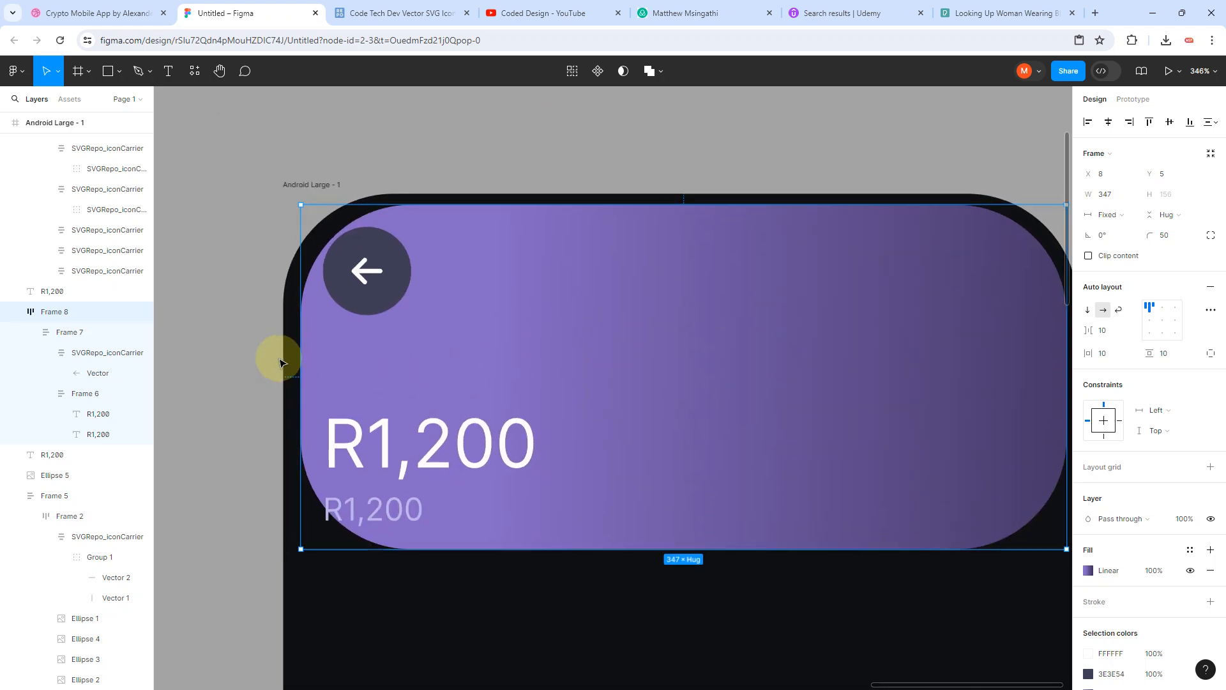
drag(297, 361, 293, 361)
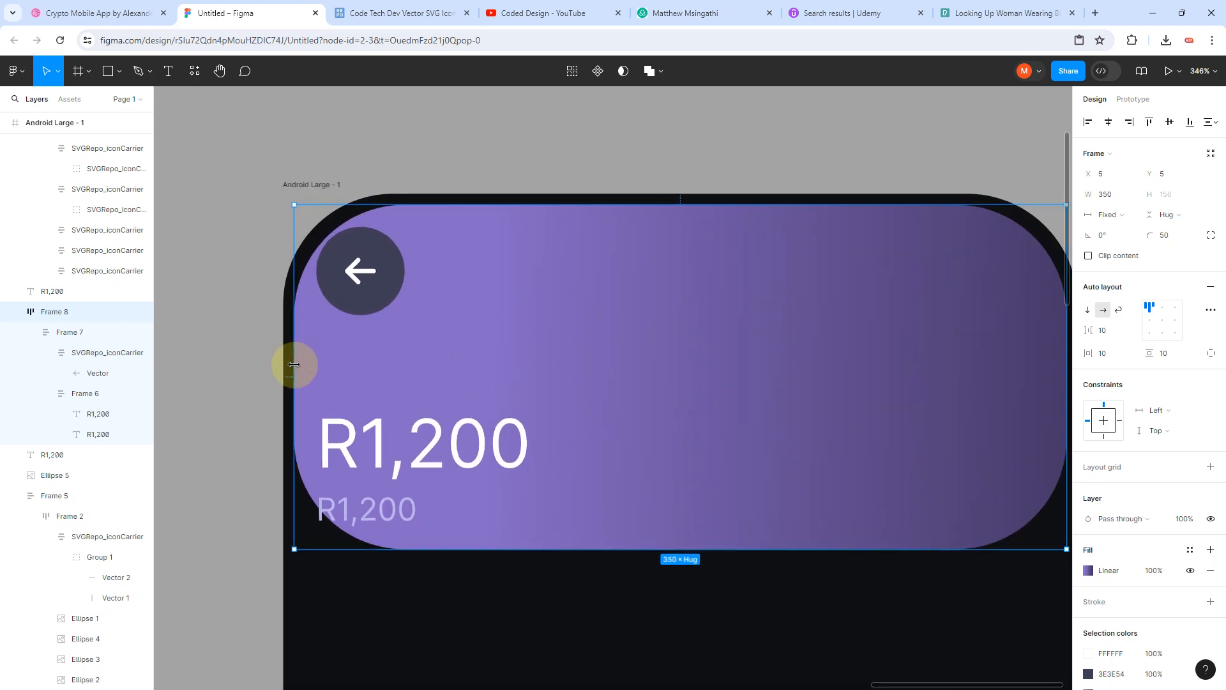
scroll(457, 380, down, 5)
click(764, 443)
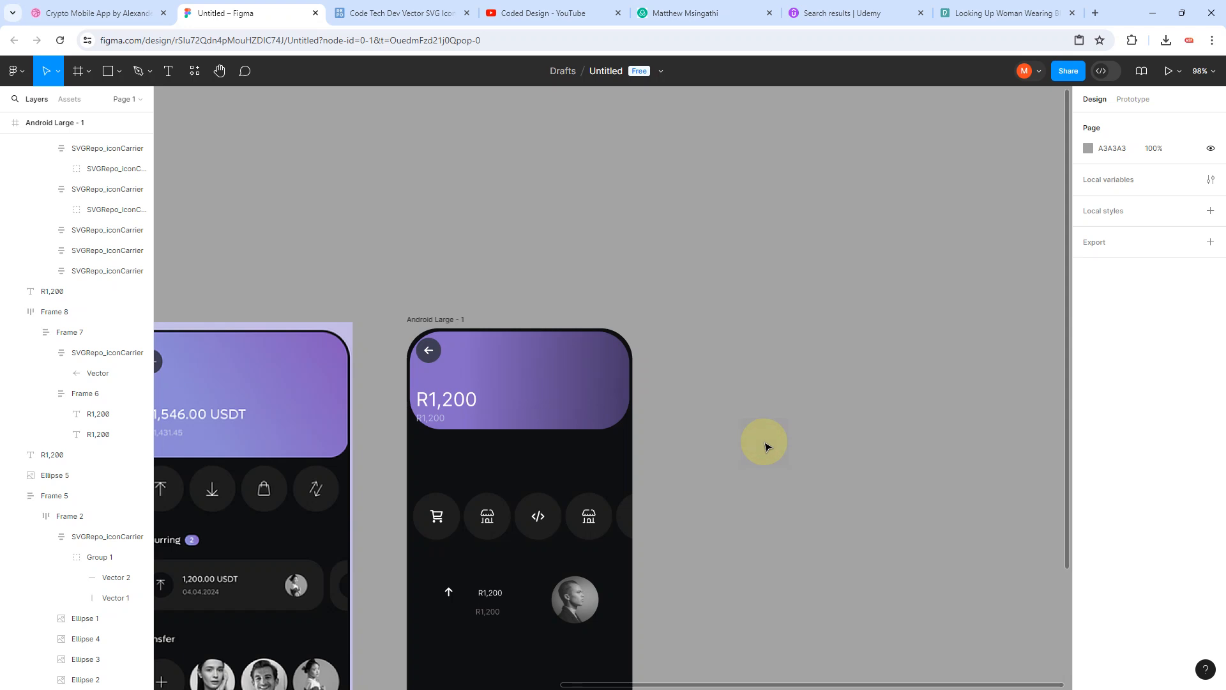
Step: Extend the header card's lower edge downward to a height of 202
scroll(767, 445, left, 3)
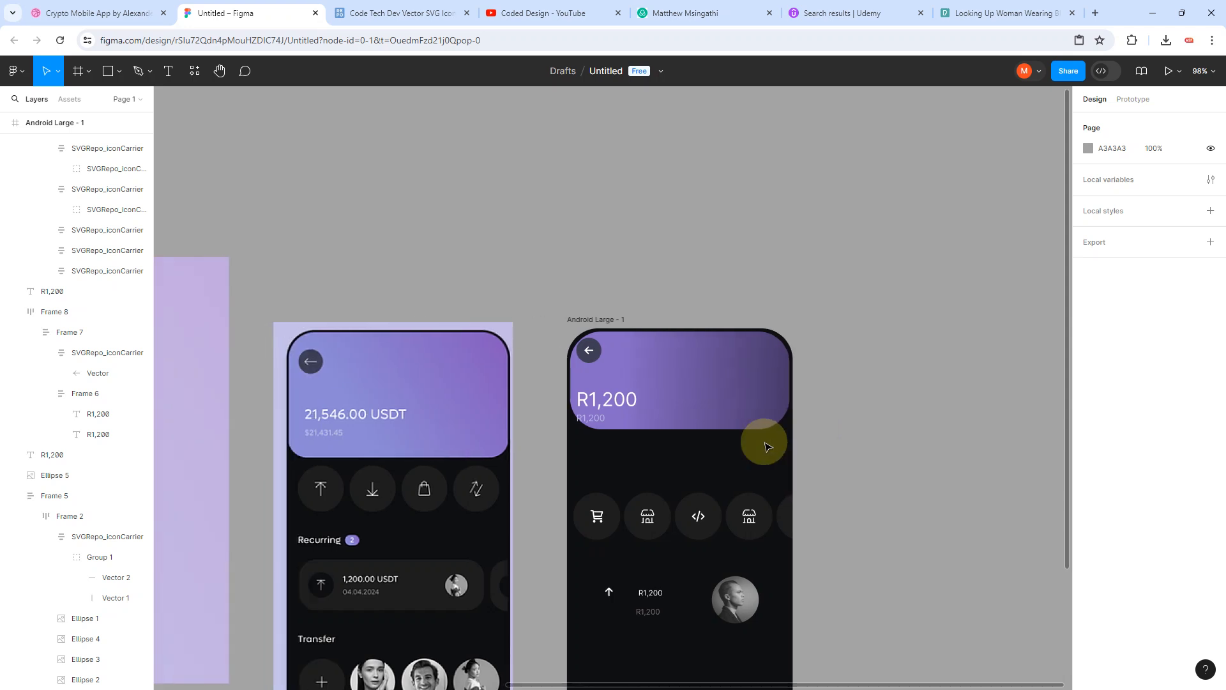
click(667, 407)
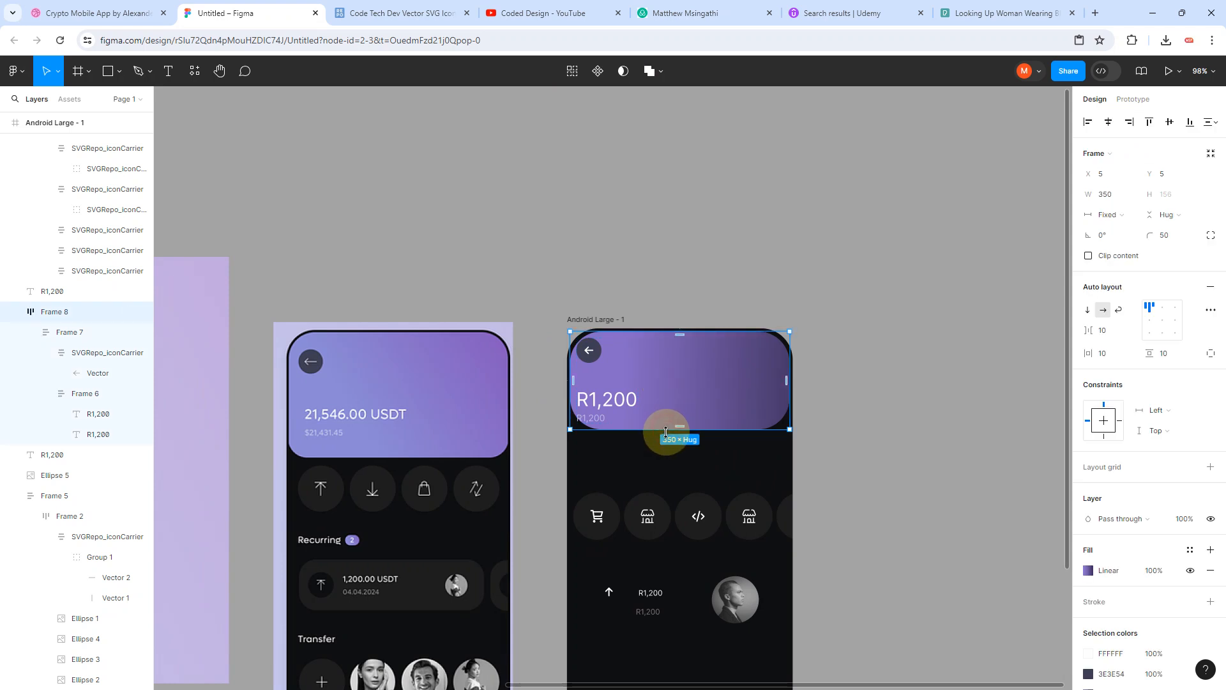
drag(666, 432, 667, 458)
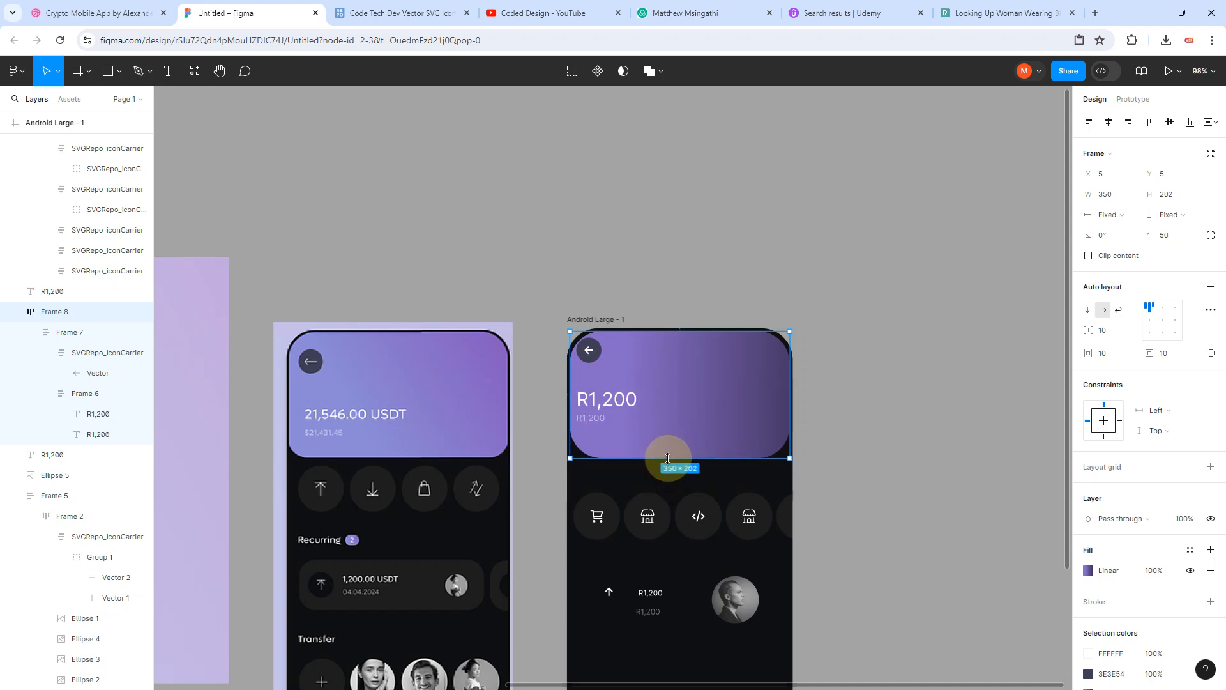
Step: Adjust the header card's horizontal auto layout gap to 4
scroll(639, 399, up, 3)
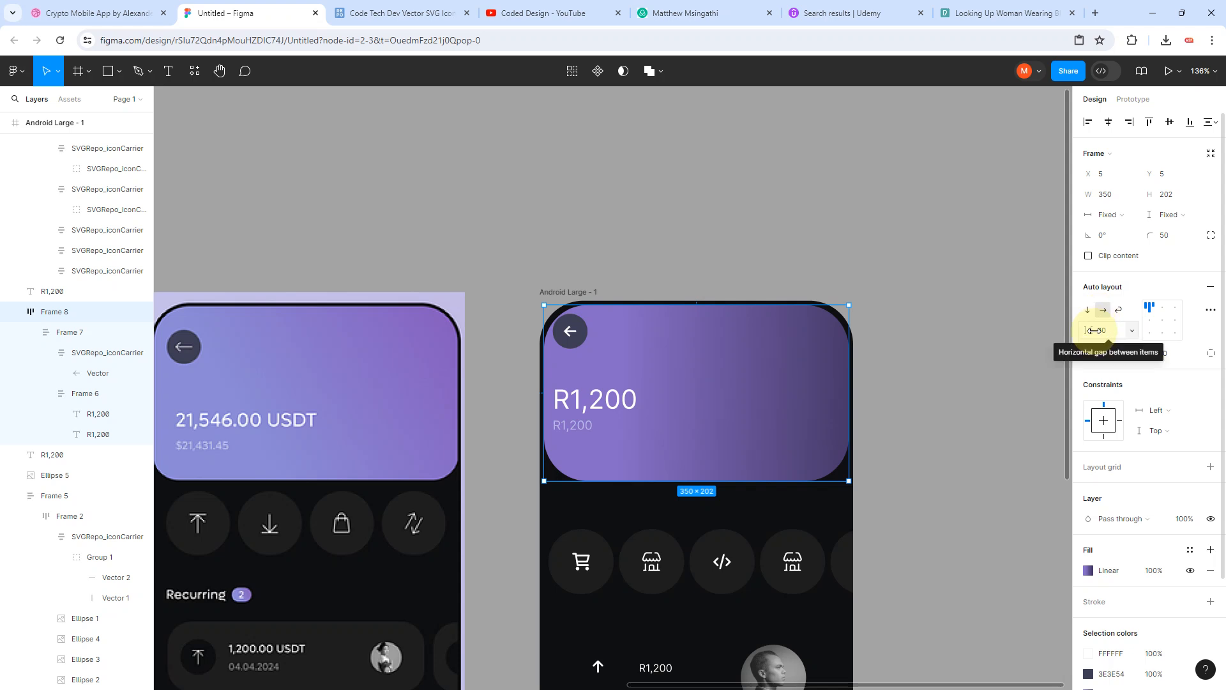
drag(1094, 330, 1106, 331)
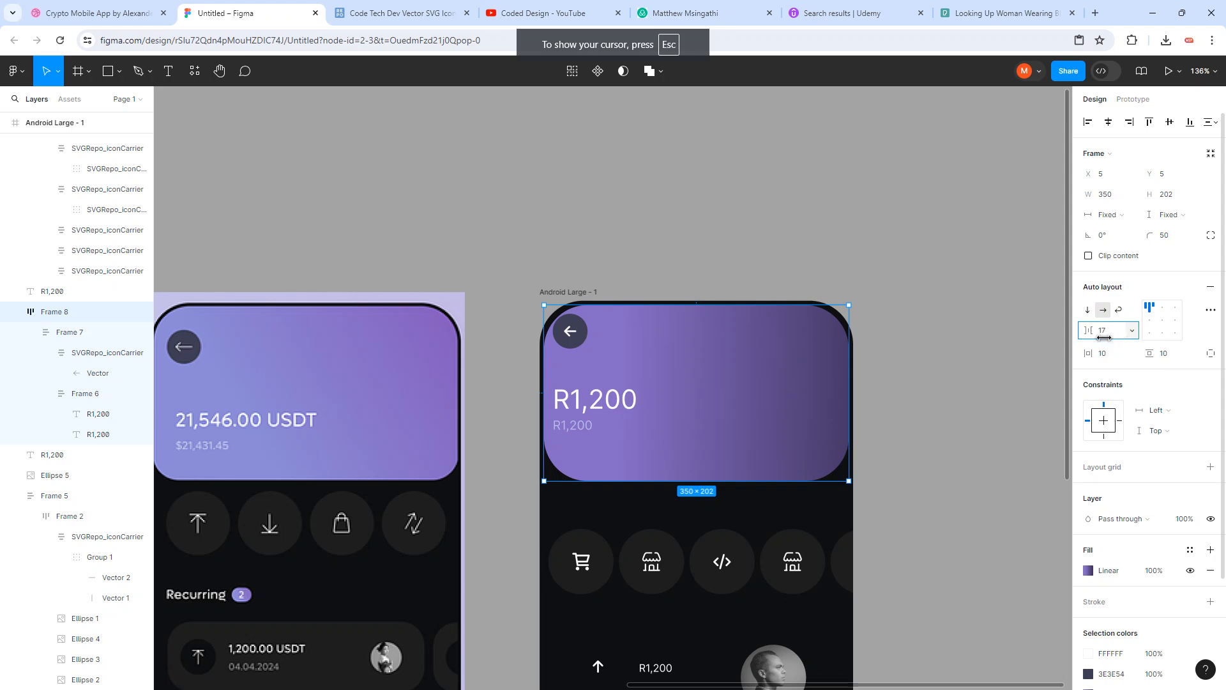
drag(1087, 341, 1087, 340)
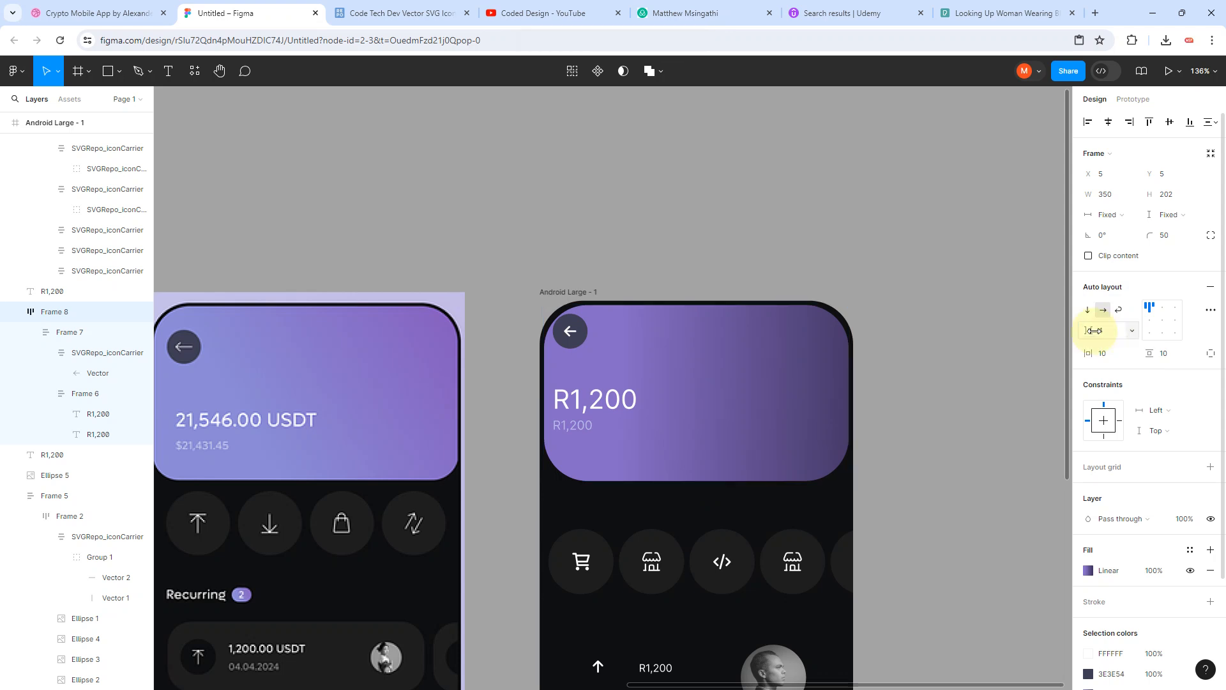
click(992, 343)
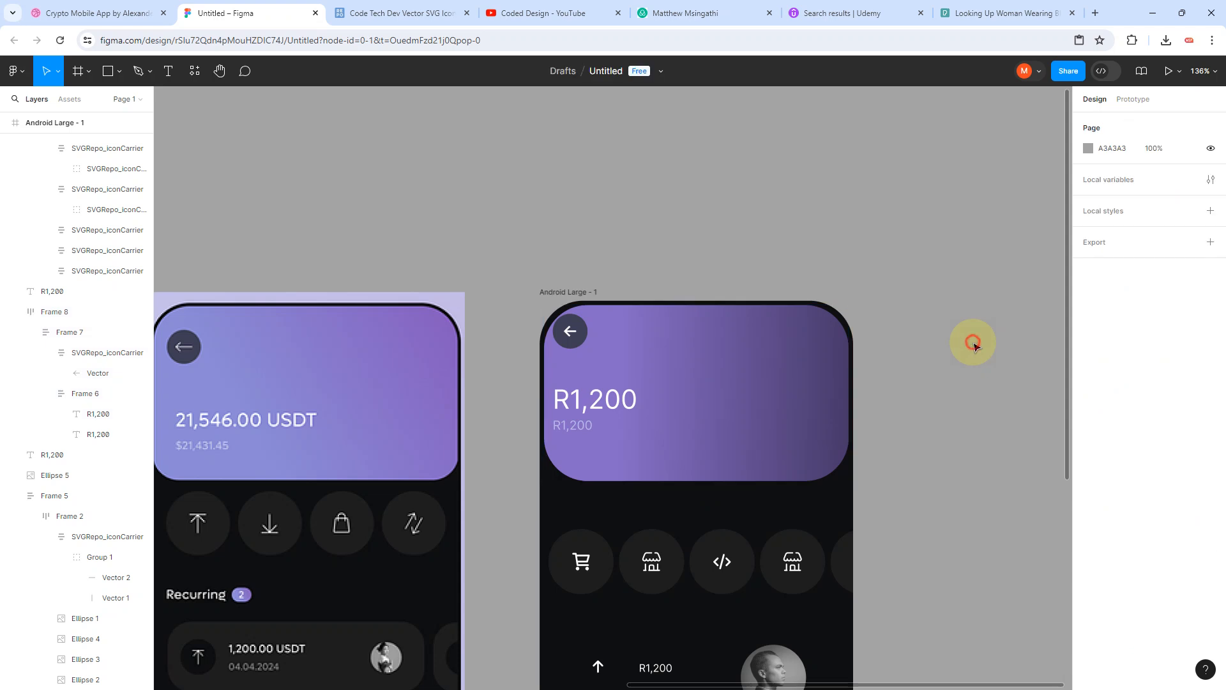
click(581, 332)
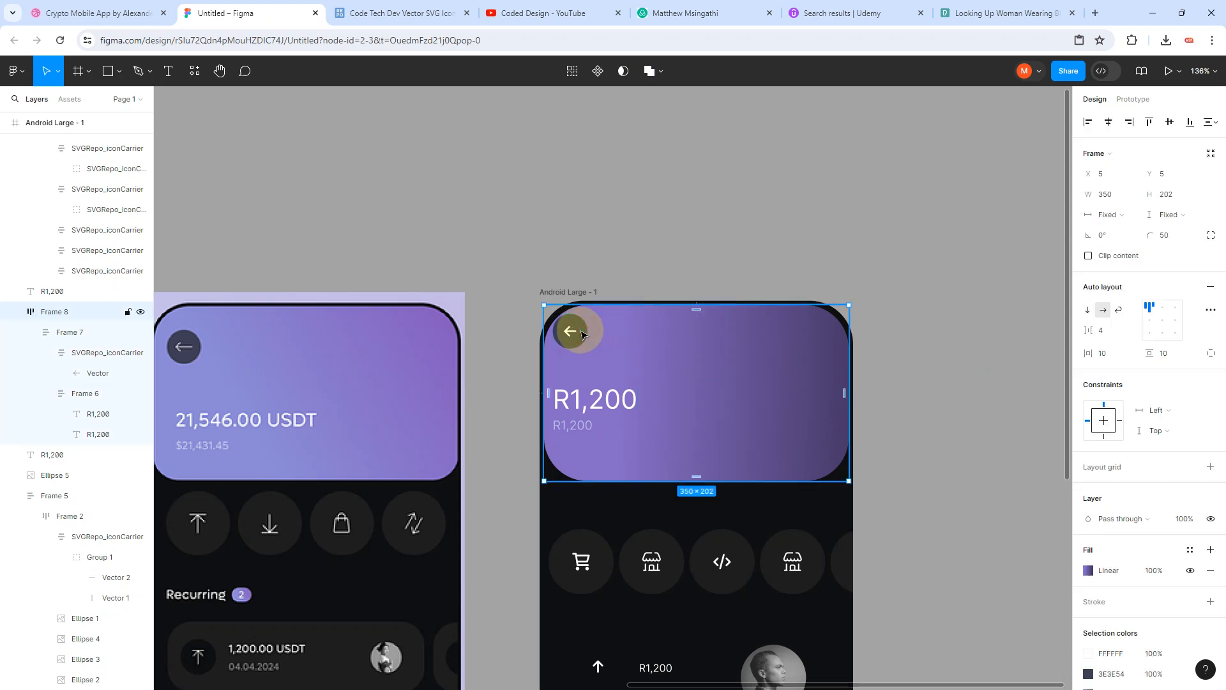
Step: Set the width of the frame holding the back arrow and balance texts to fill the header card
double_click(581, 332)
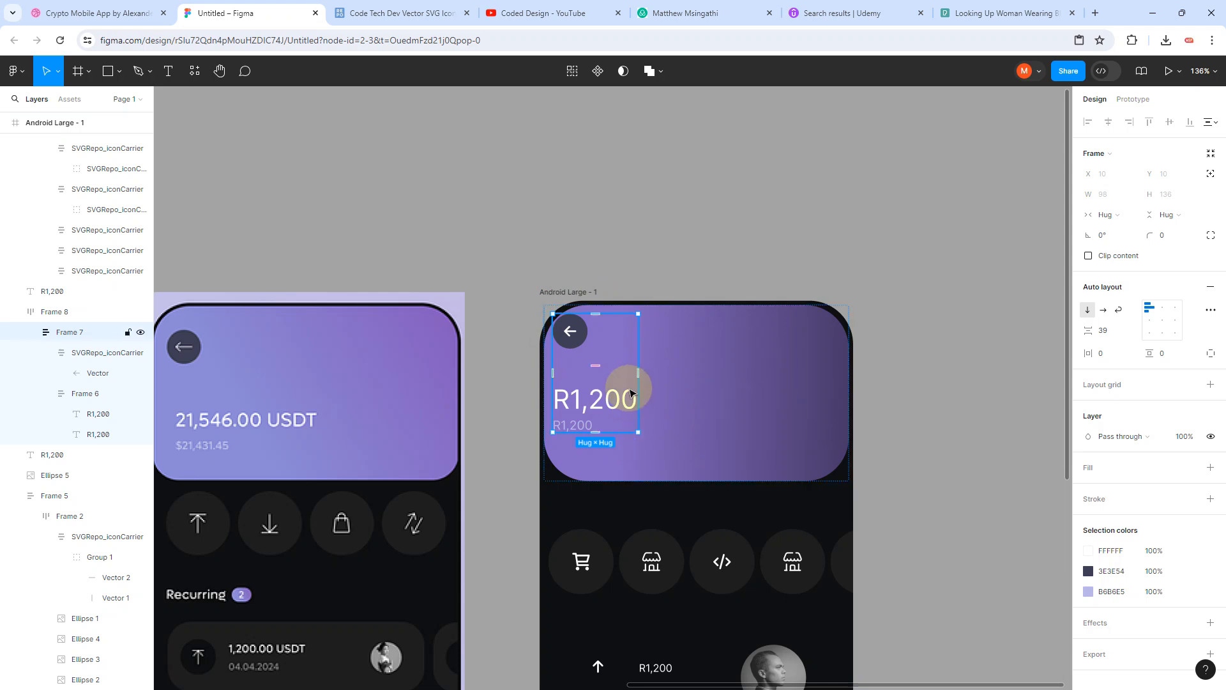
drag(637, 374, 670, 371)
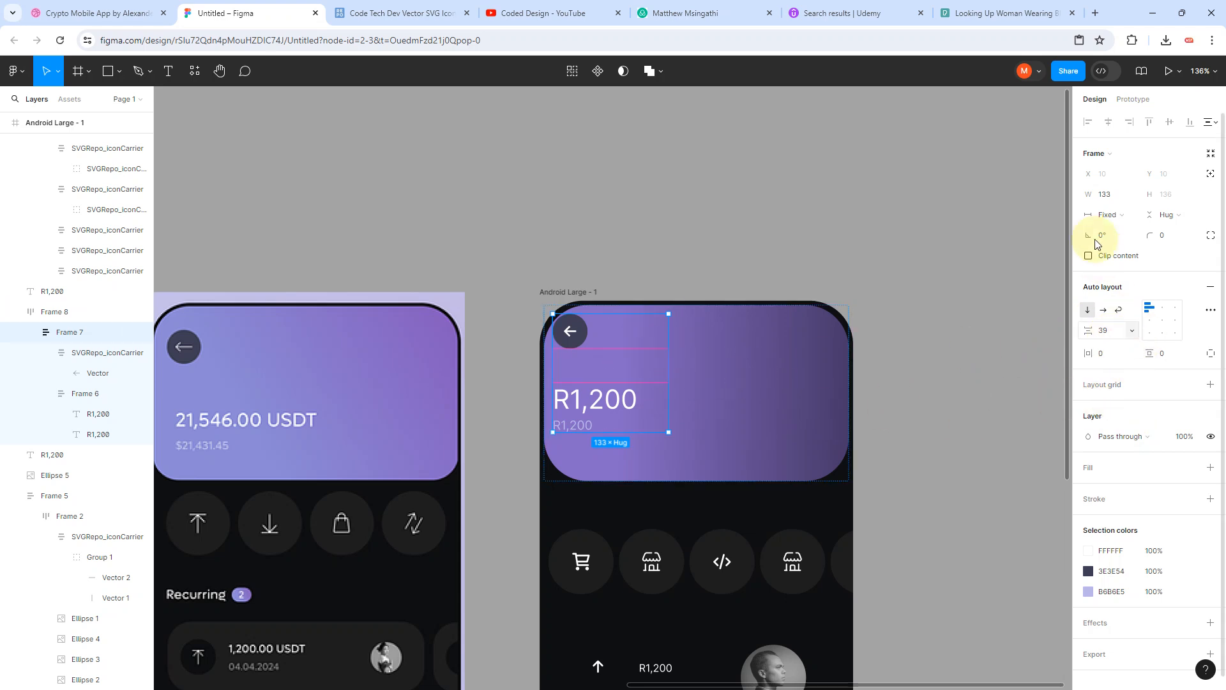
click(1132, 196)
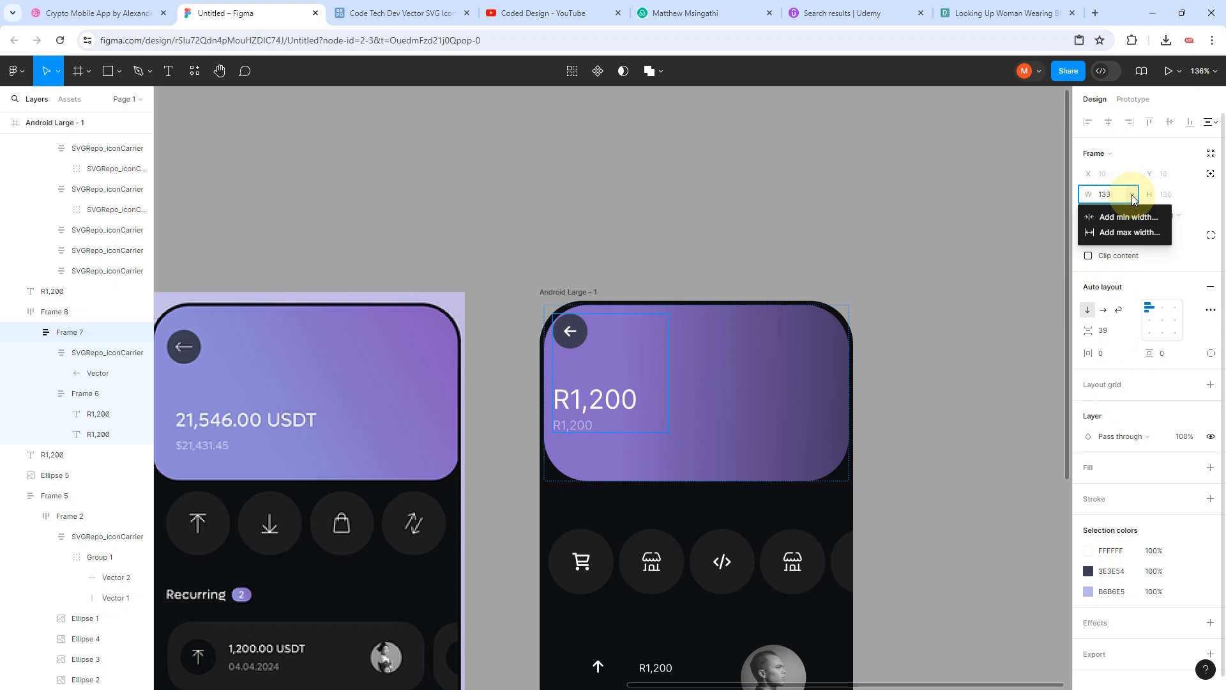
click(766, 370)
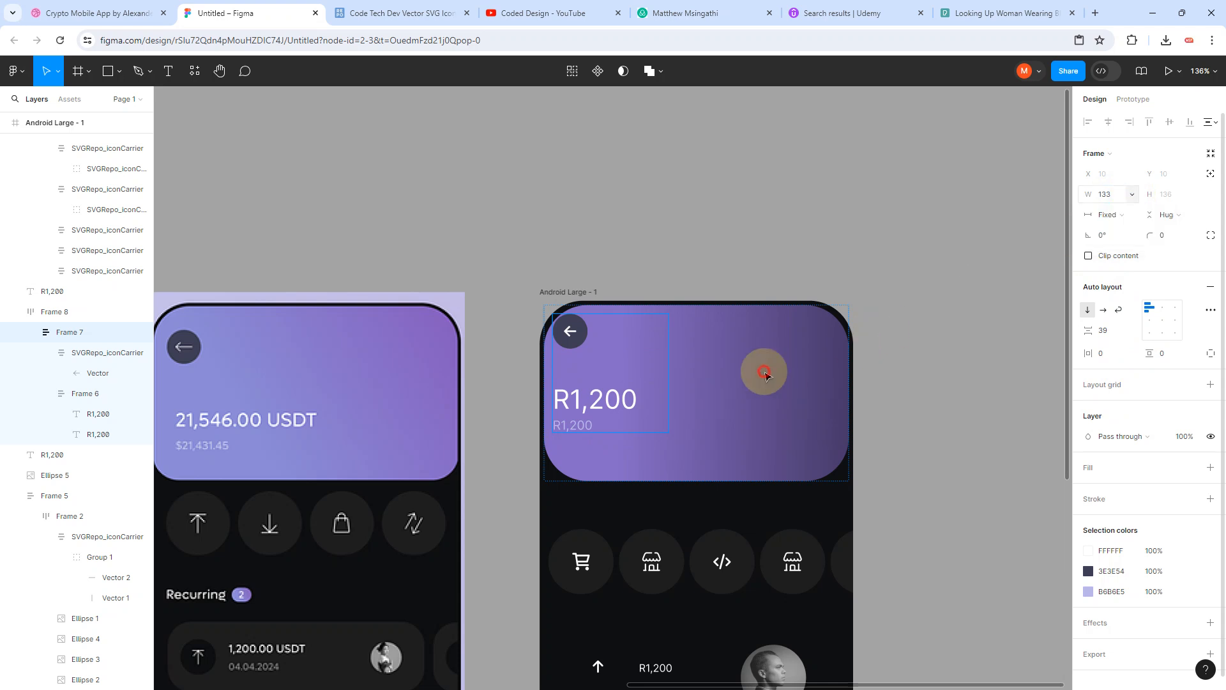
click(681, 254)
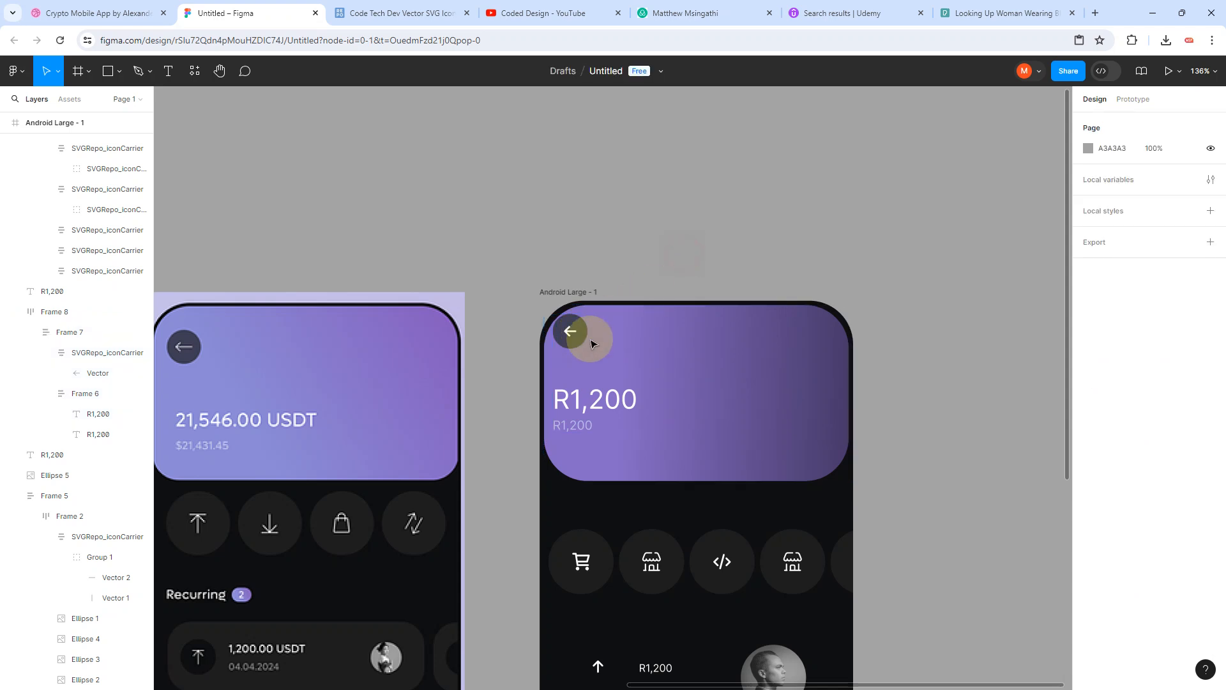
click(571, 348)
click(749, 456)
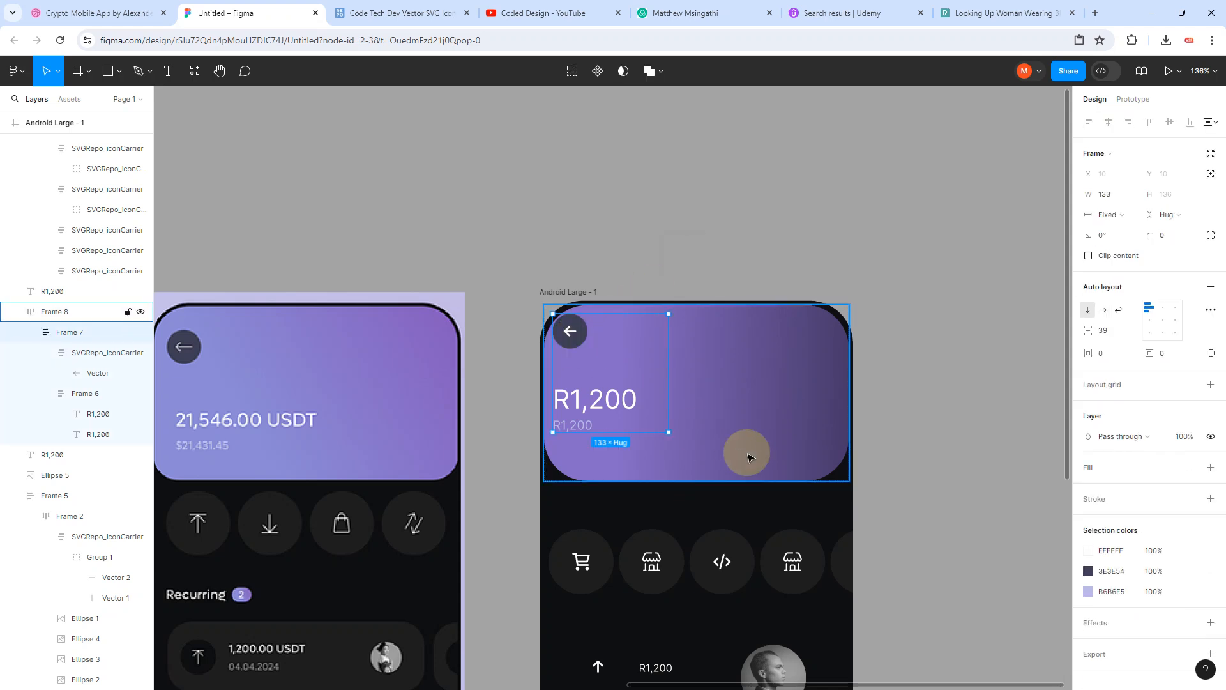
click(1131, 217)
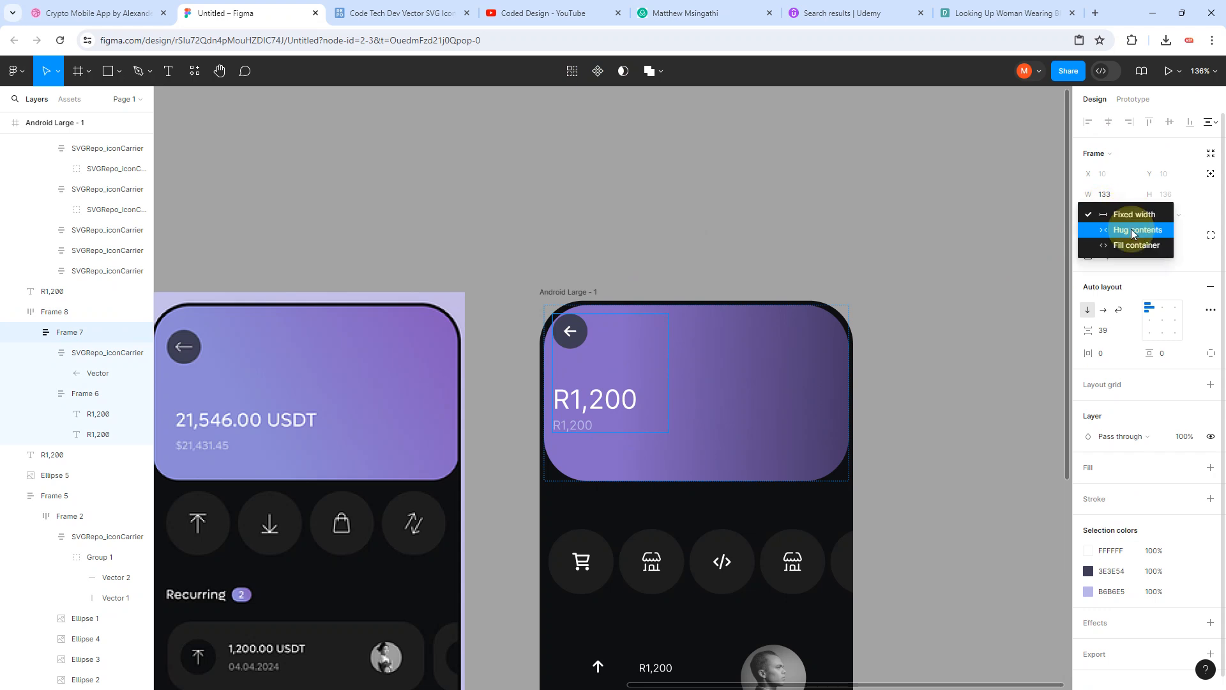
click(1129, 246)
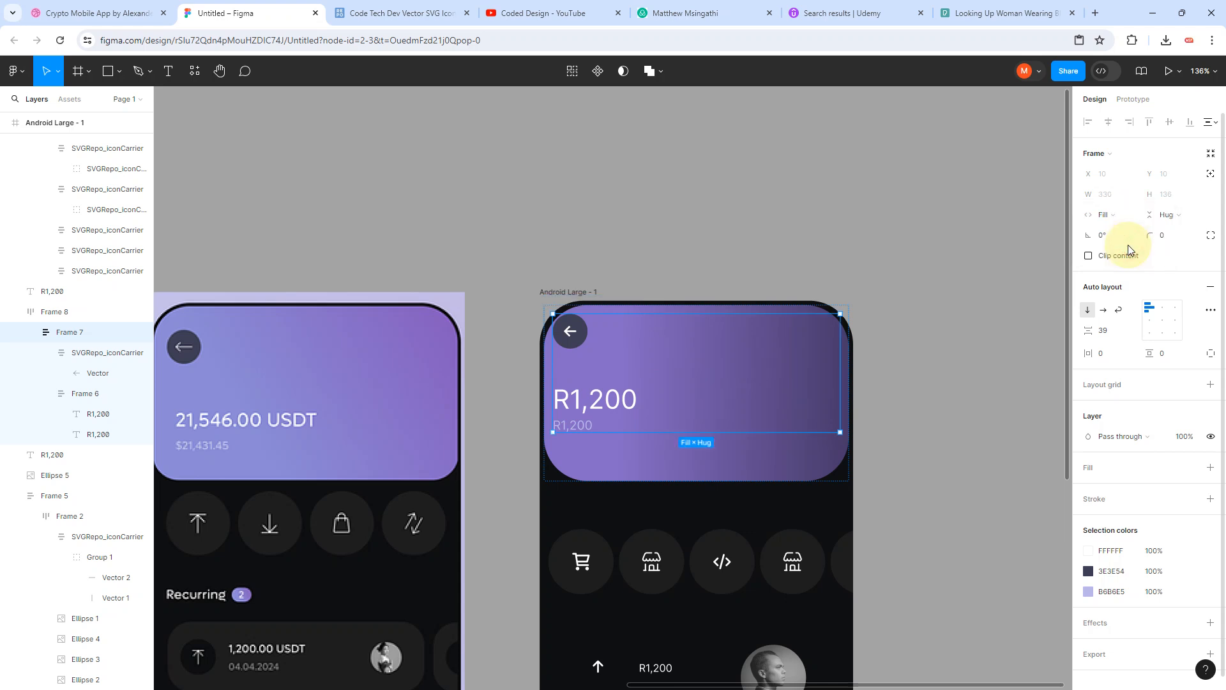
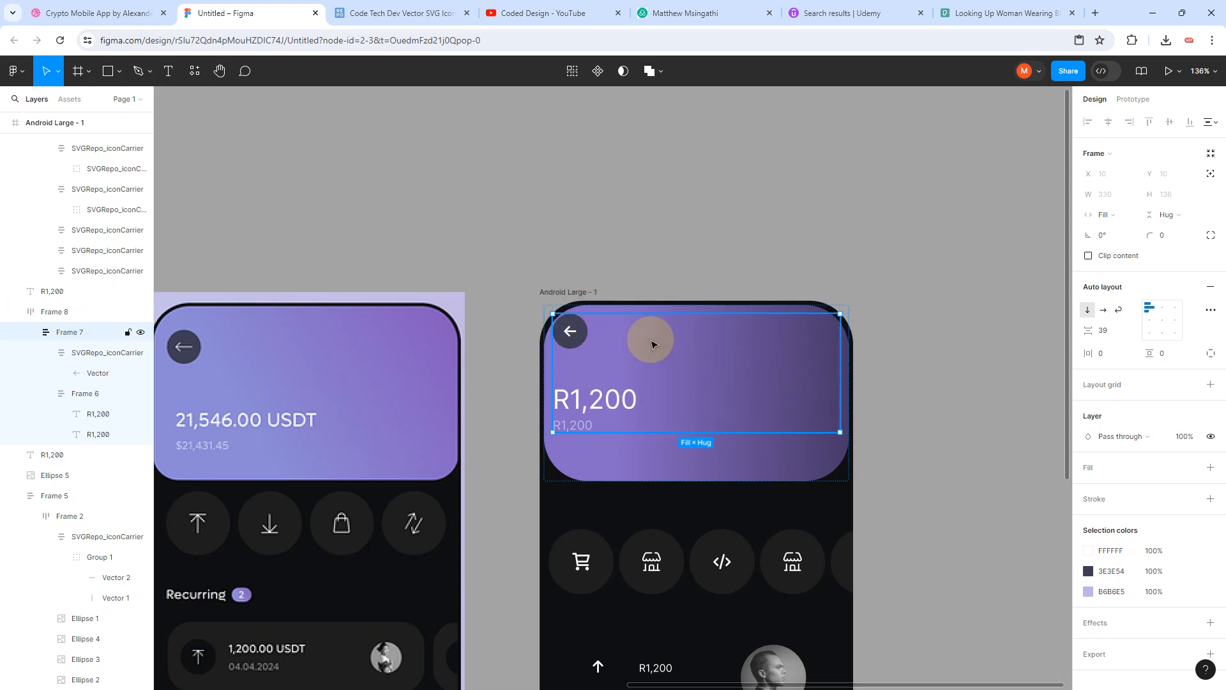
Step: Centre the header card's contents in its auto layout, keeping the inner frame's items aligned top left
click(1166, 328)
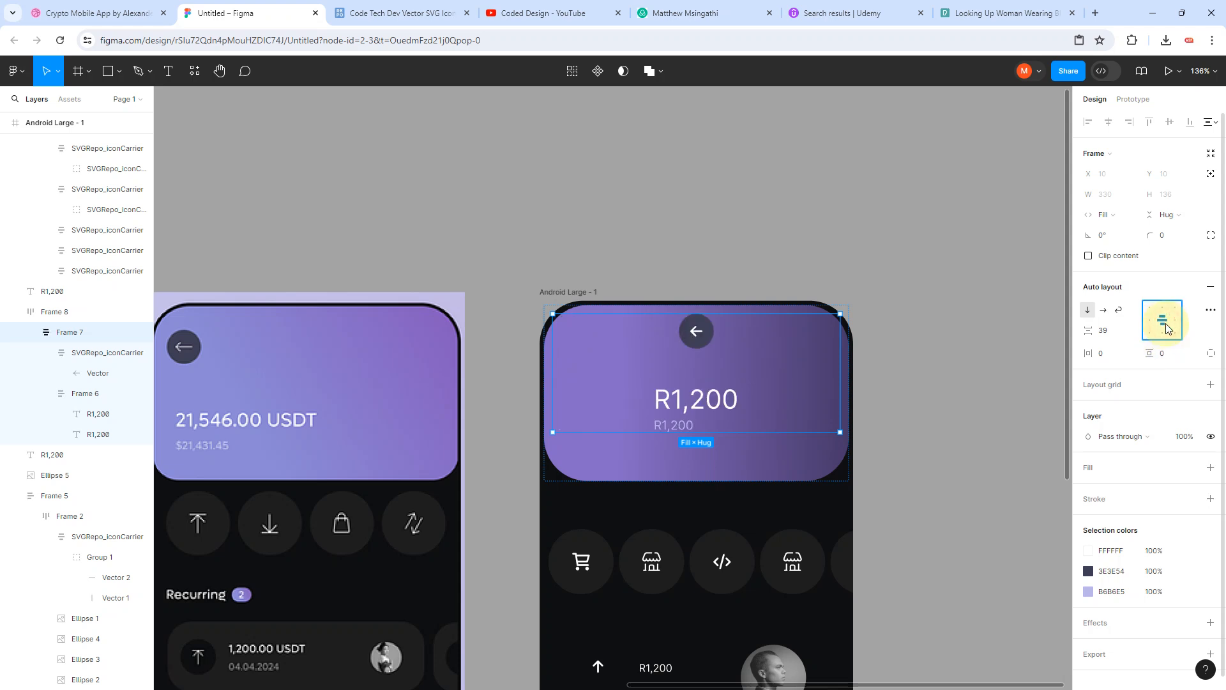
click(1151, 309)
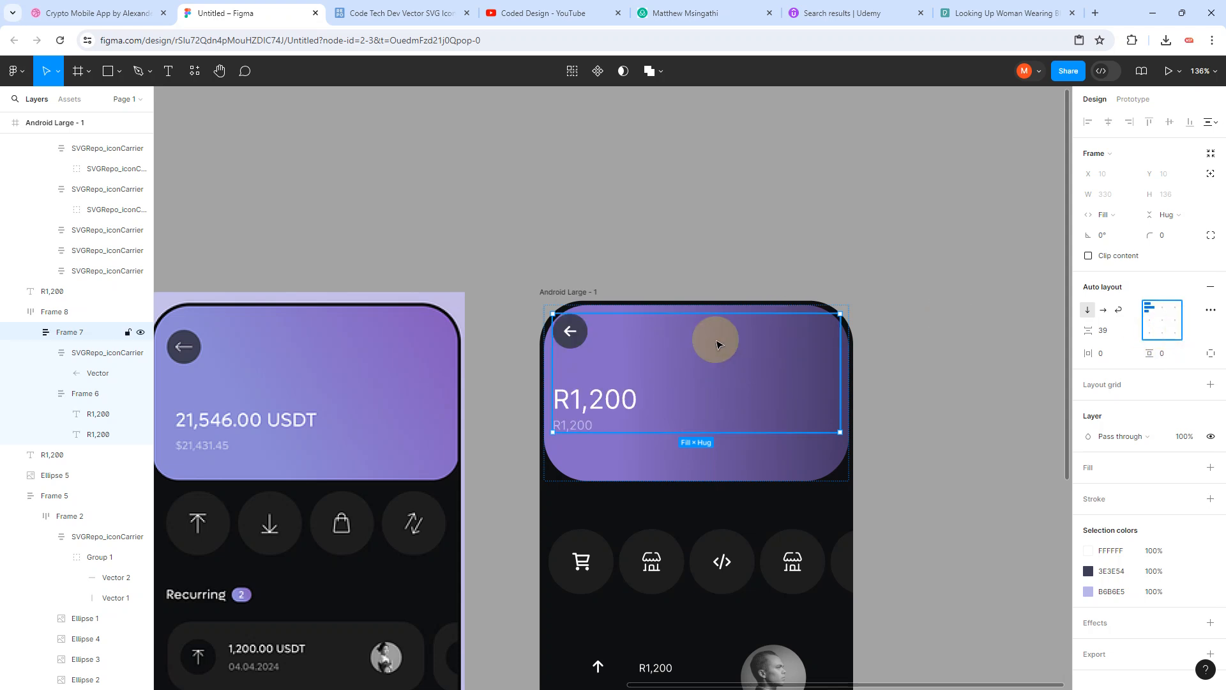
click(616, 468)
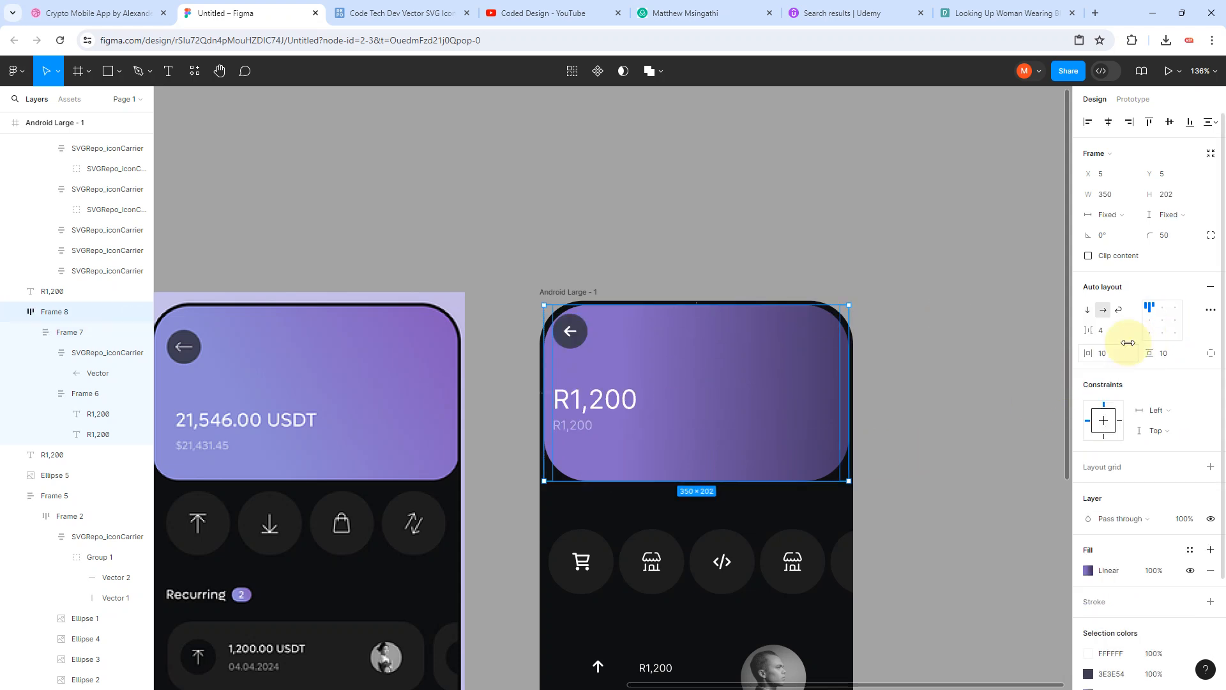
click(1164, 329)
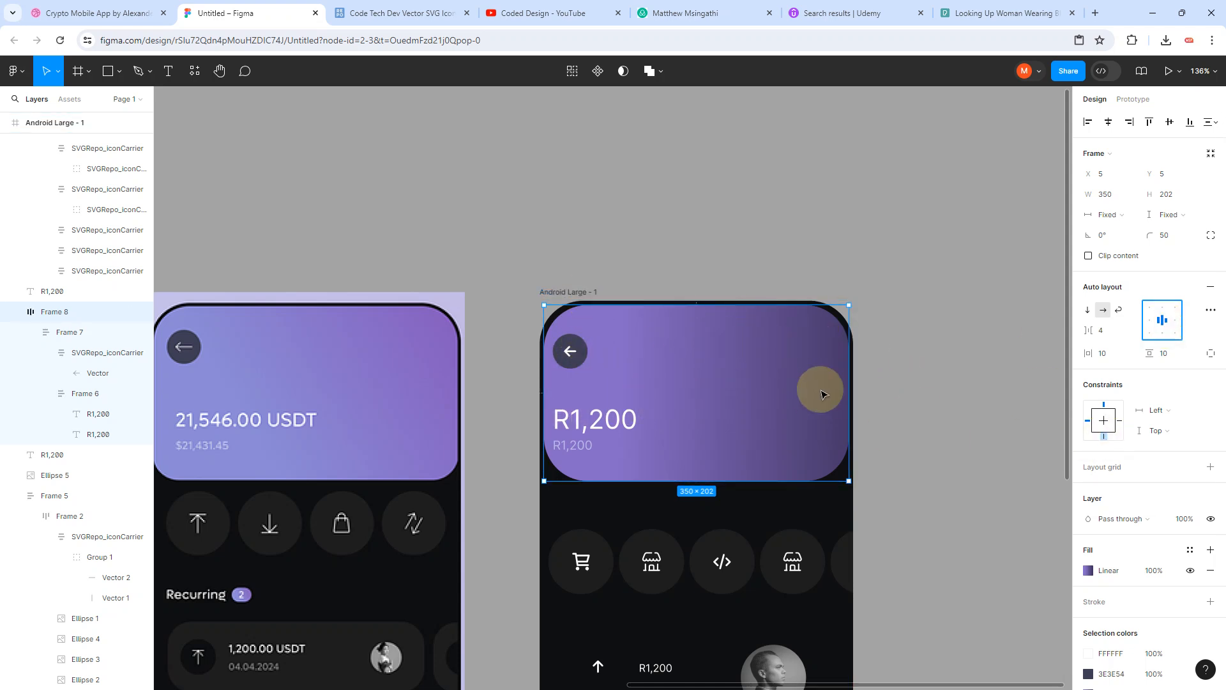
Step: Increase the header card's left padding to 32
scroll(560, 409, up, 3)
scroll(560, 409, up, 5)
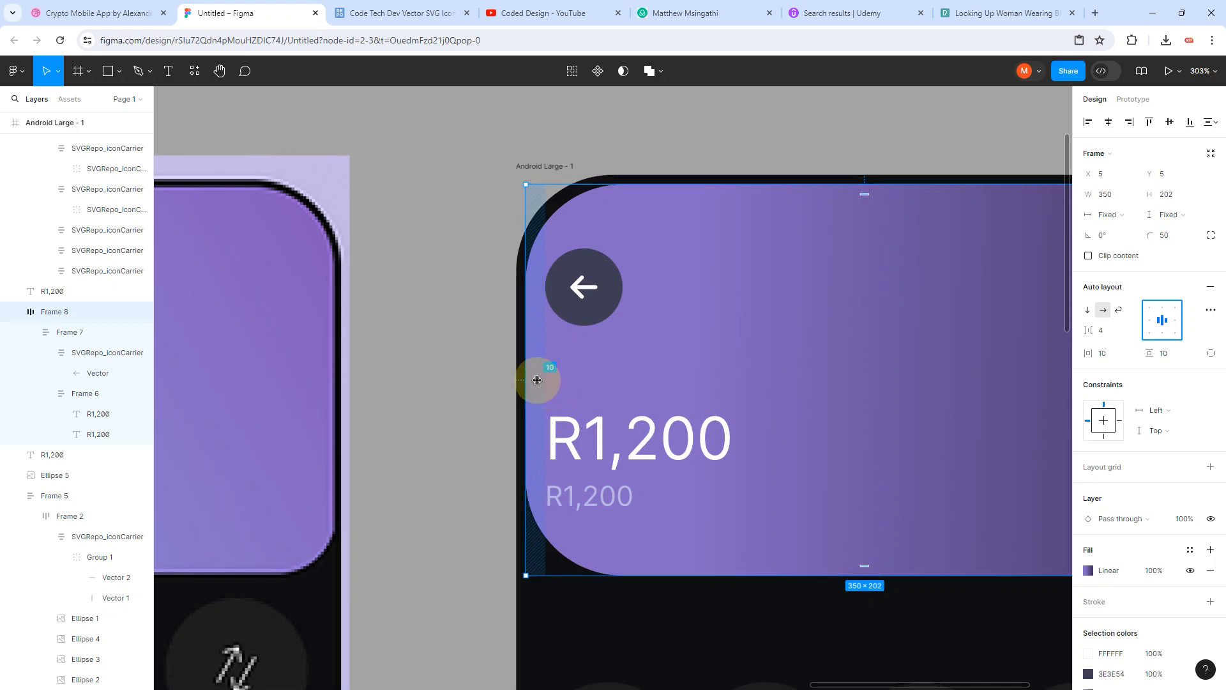
drag(537, 380, 578, 377)
scroll(579, 378, down, 8)
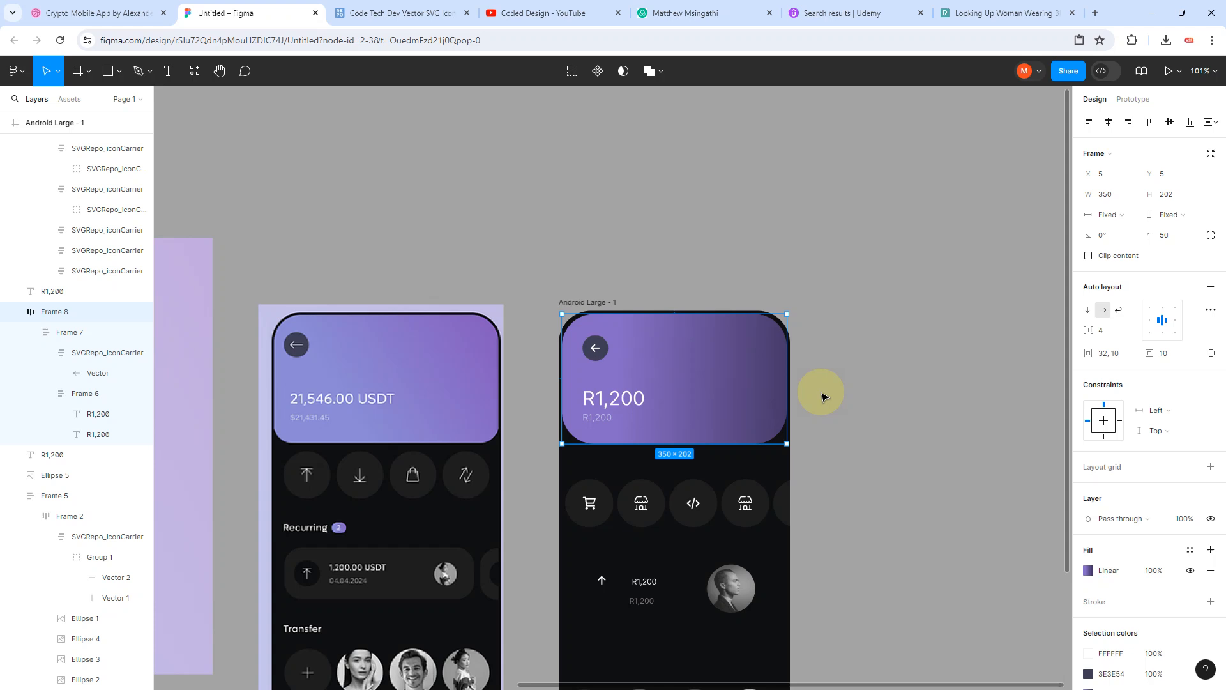
click(880, 394)
Step: Move the icon row up to Y 215, directly beneath the header card
scroll(880, 394, down, 4)
scroll(880, 394, left, 3)
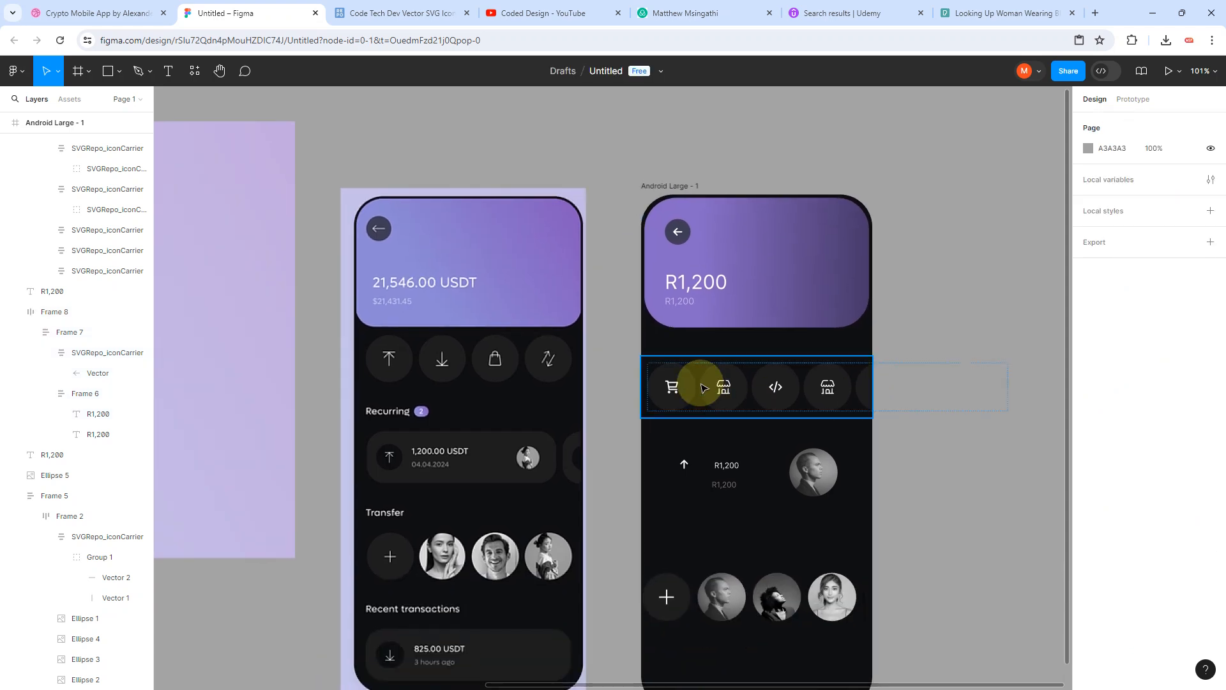
drag(703, 387, 719, 361)
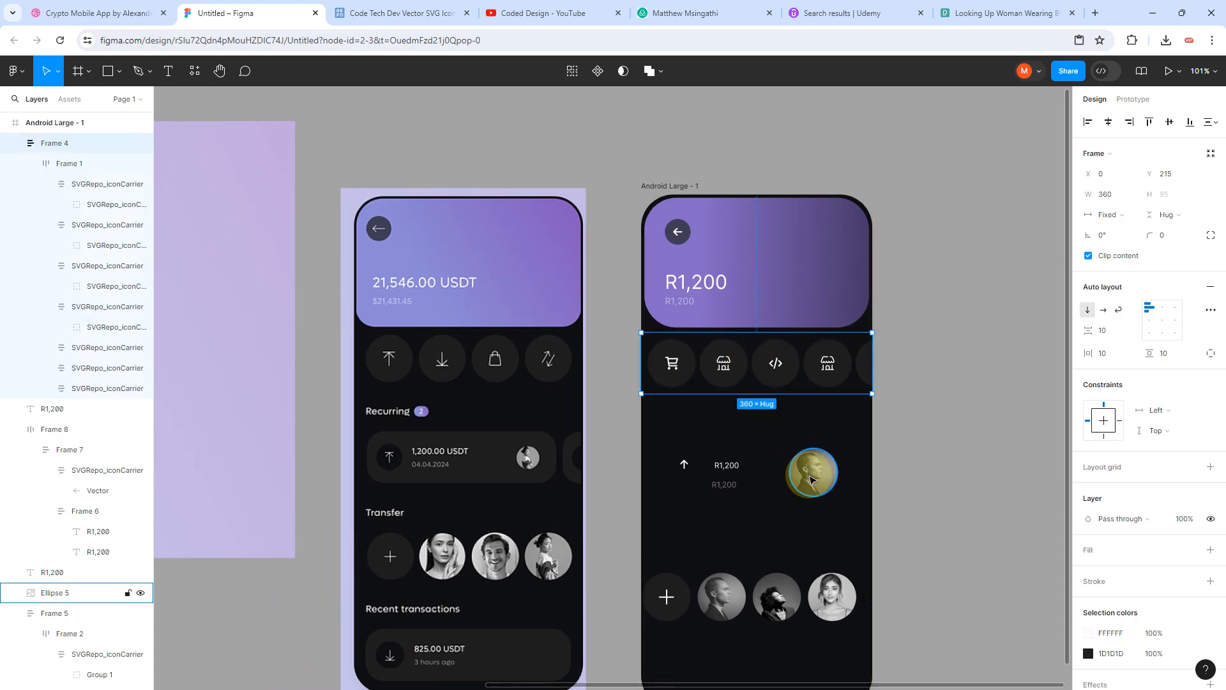
Step: Duplicate the white R1,200 text of the recurring payment and place the copy above the arrow as a section heading
scroll(374, 425, up, 4)
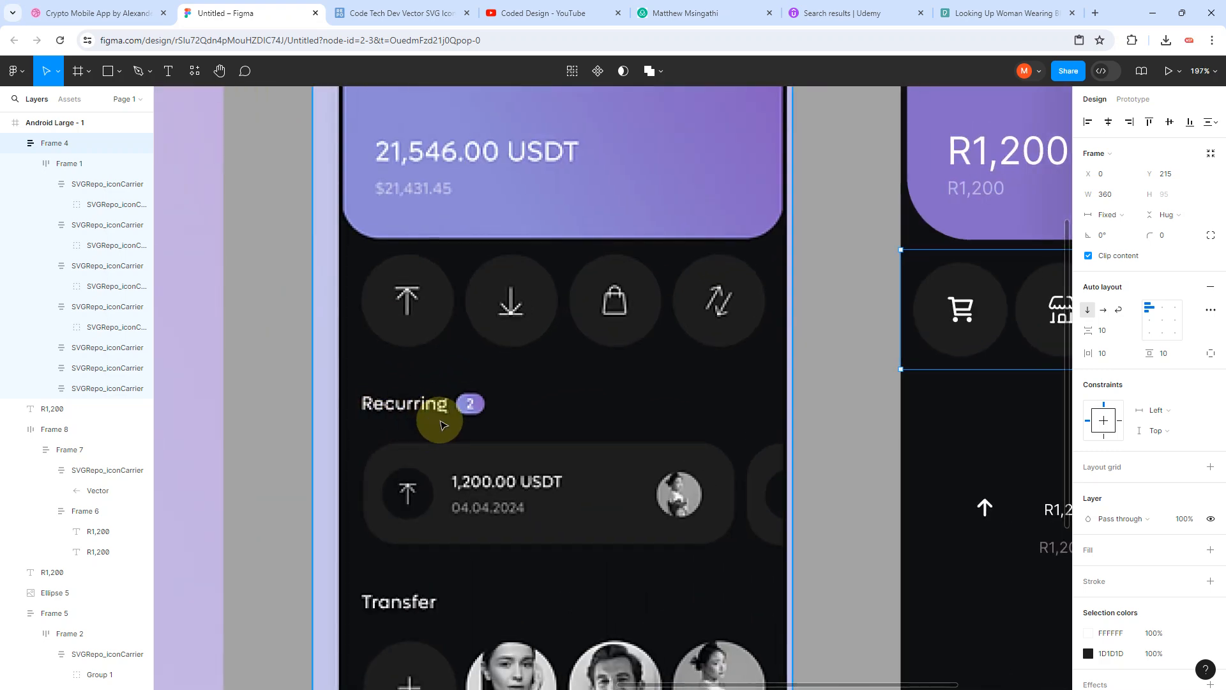
scroll(438, 415, down, 3)
click(801, 473)
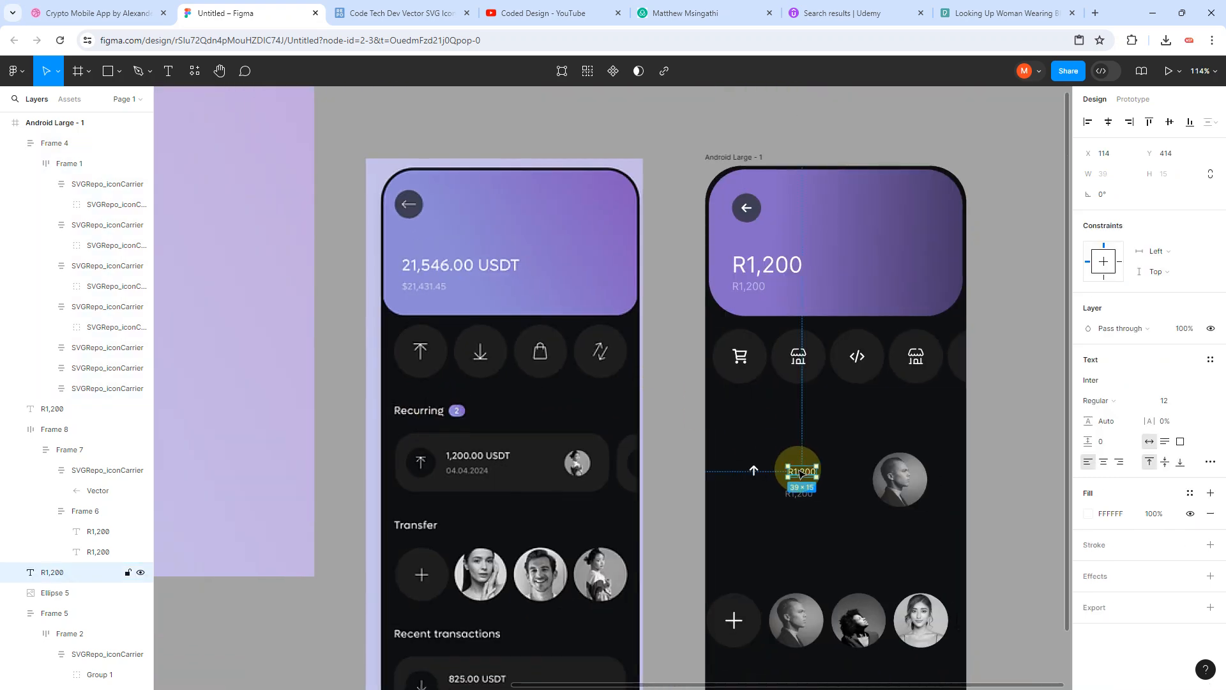
key(ctrl+d)
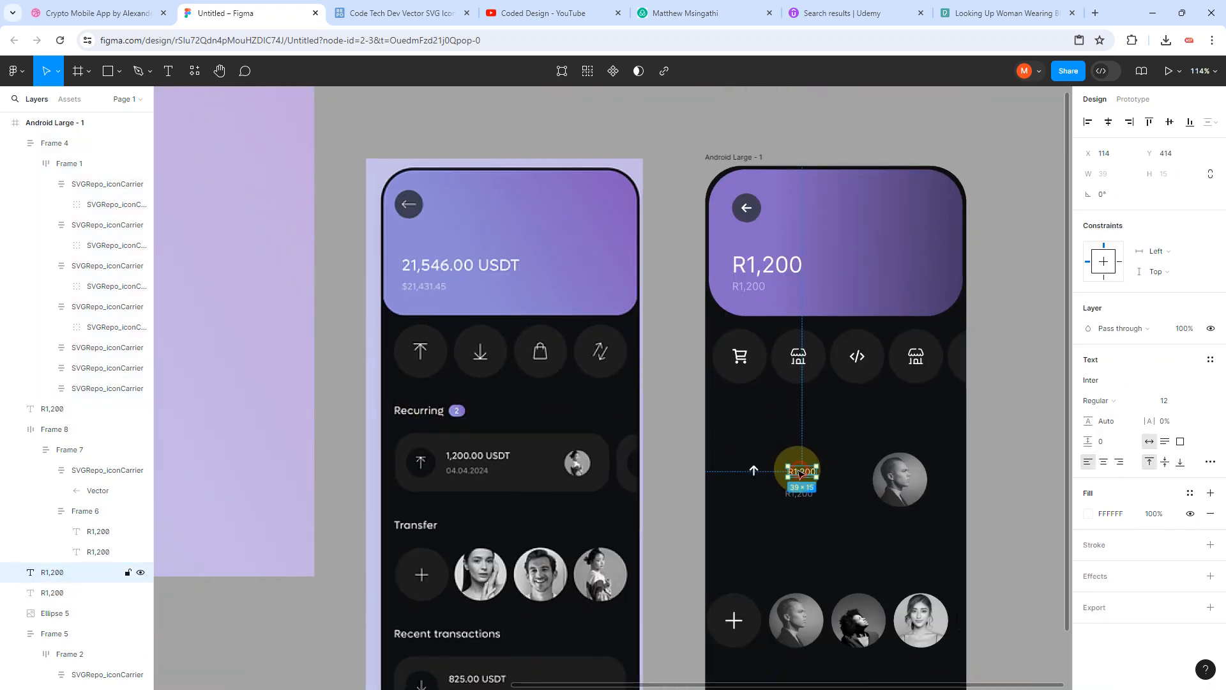
drag(800, 473, 747, 429)
Step: Duplicate the gradient header card and move the copy over the recurring-payment area at X 67, Y 319
click(812, 224)
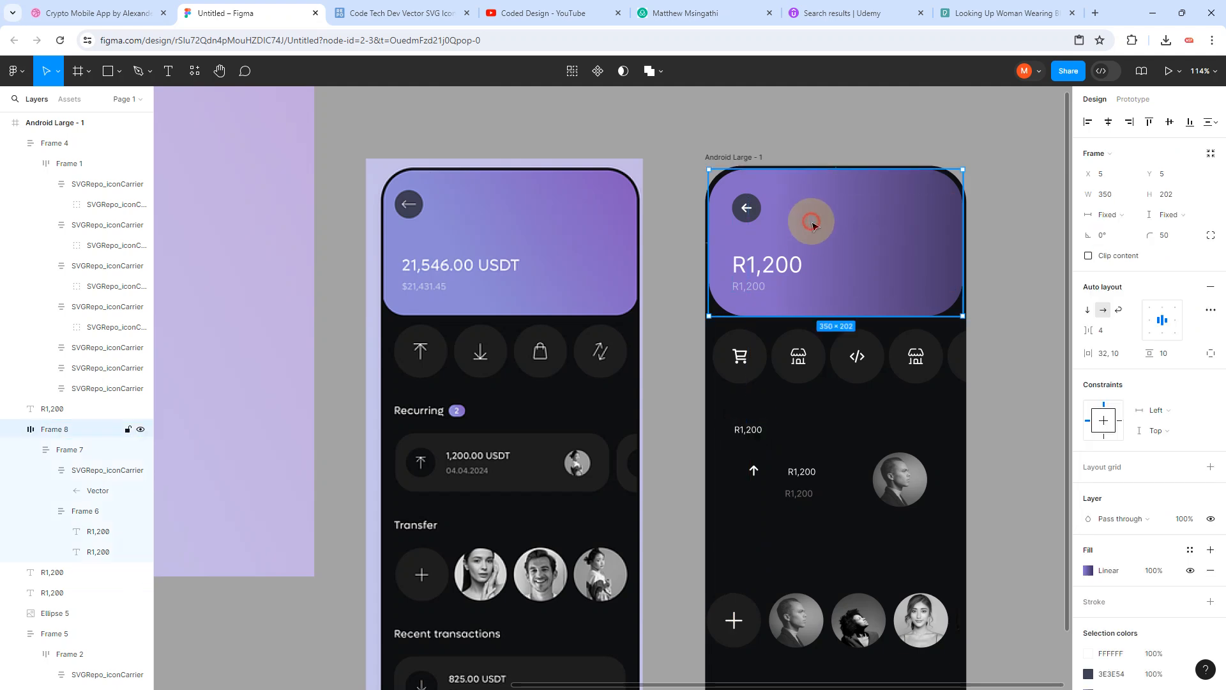
key(ctrl+d)
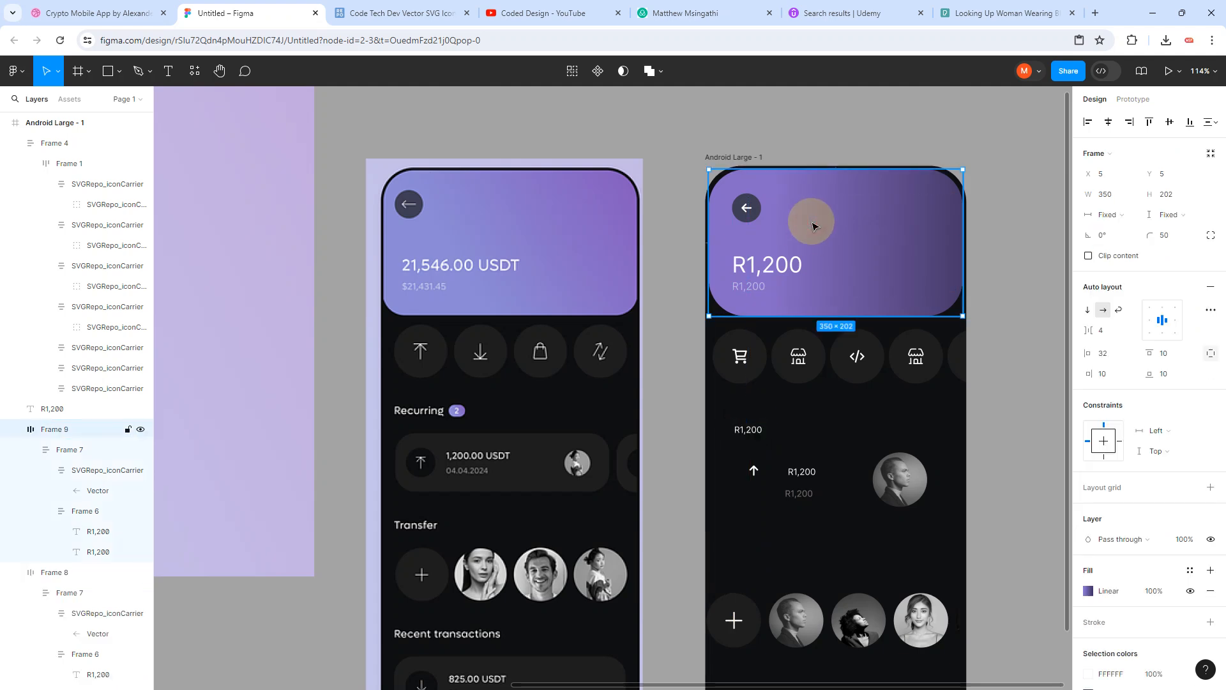
drag(812, 224, 876, 447)
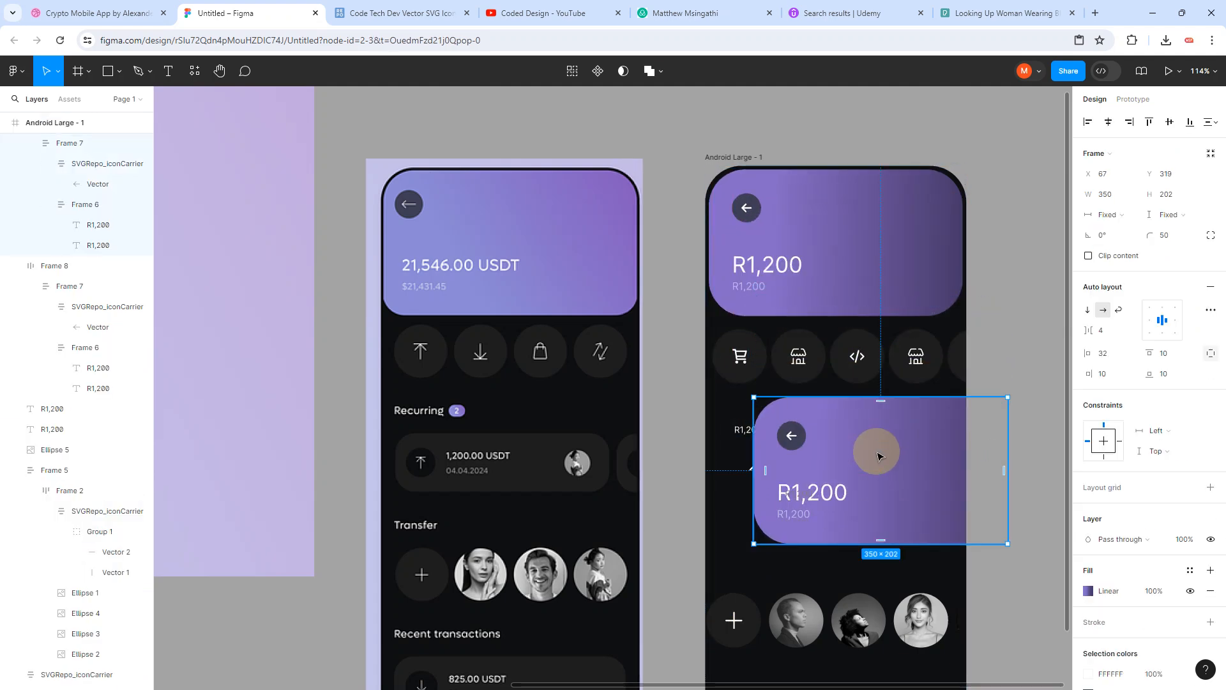
Step: Delete the back-arrow button from the duplicated card and the grey R1,200 text lying over the card
double_click(792, 435)
drag(792, 436, 801, 465)
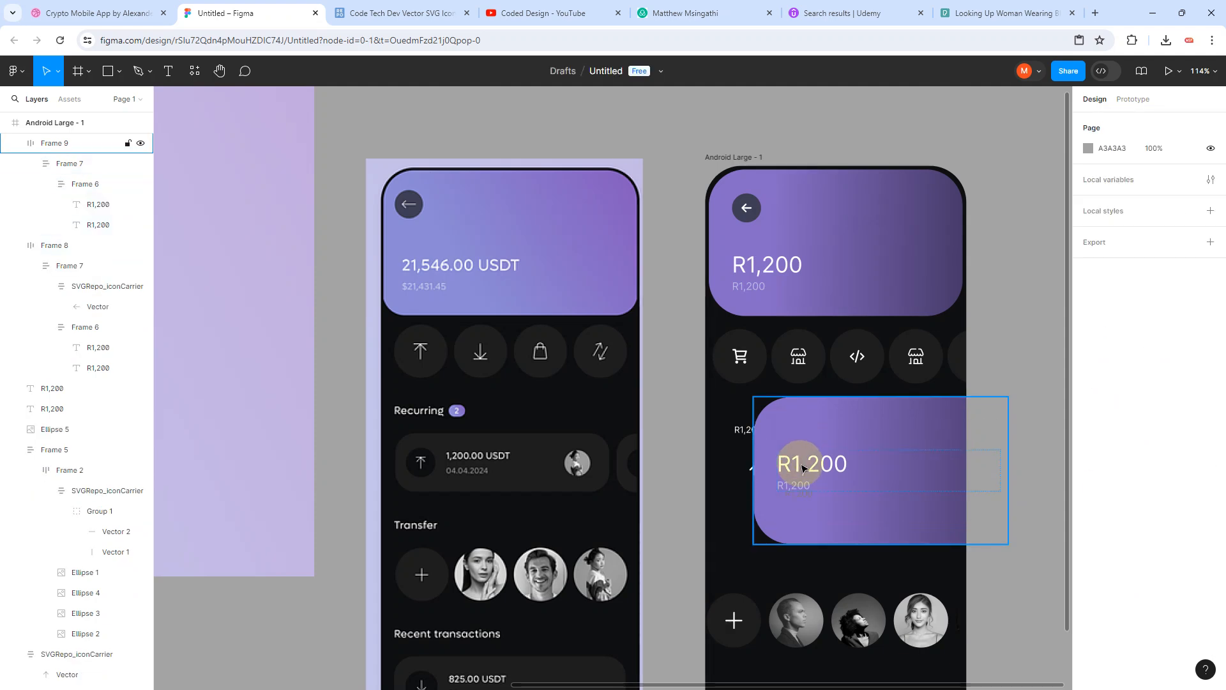
drag(798, 489, 794, 486)
click(794, 486)
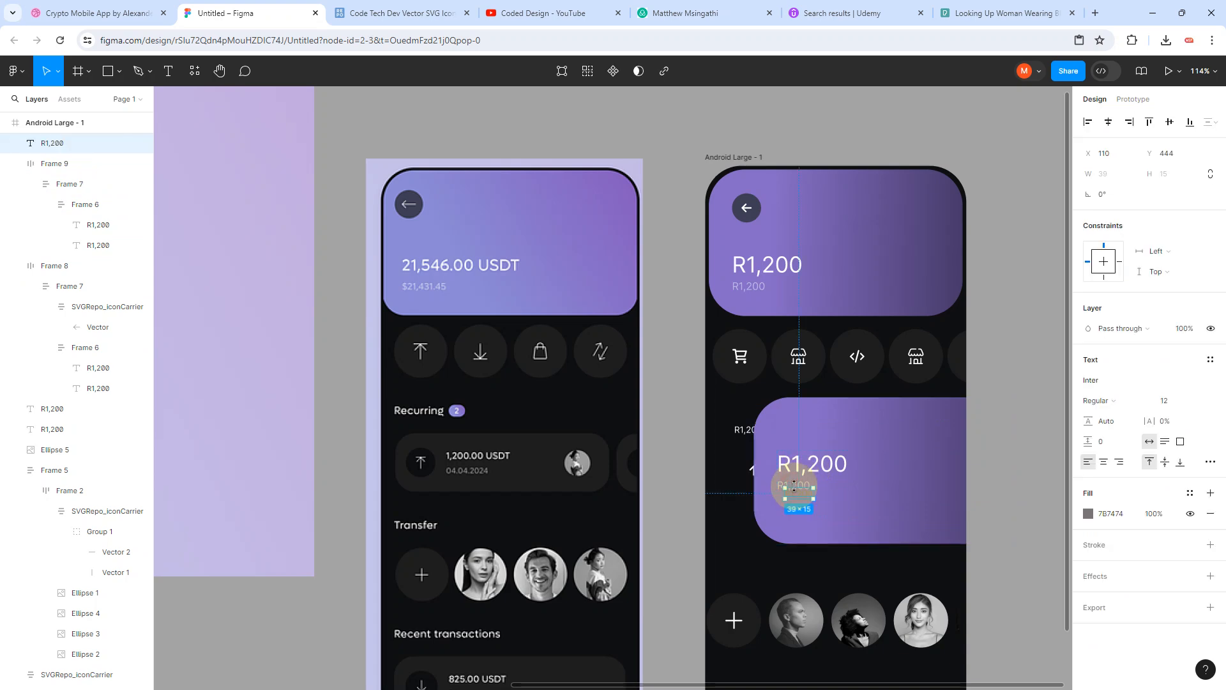
key(Delete)
Step: Delete the small pale R1,200 subtitle inside the duplicated card
double_click(793, 487)
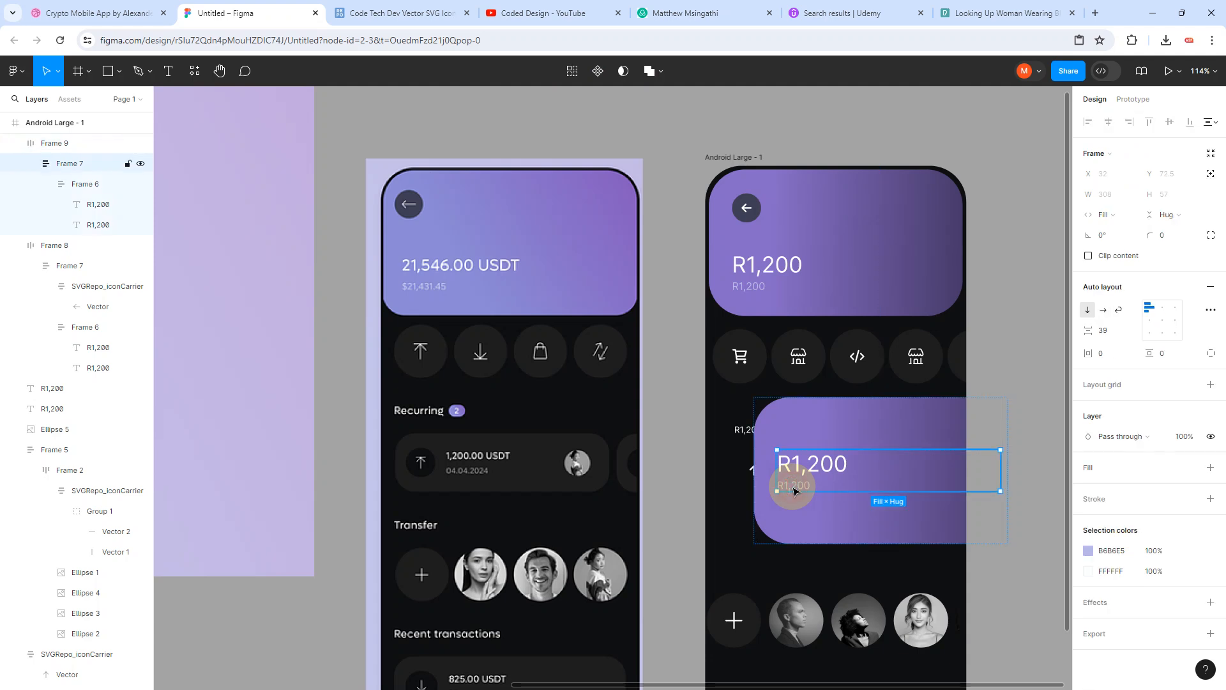
double_click(794, 488)
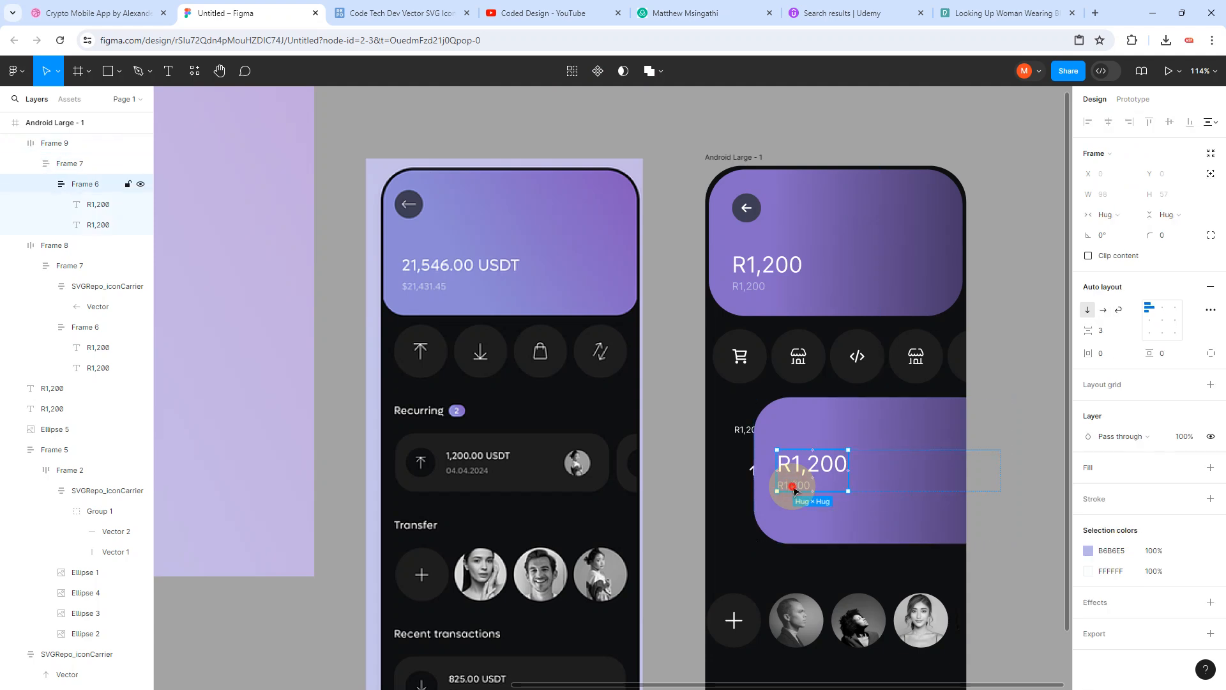
click(794, 488)
key(Delete)
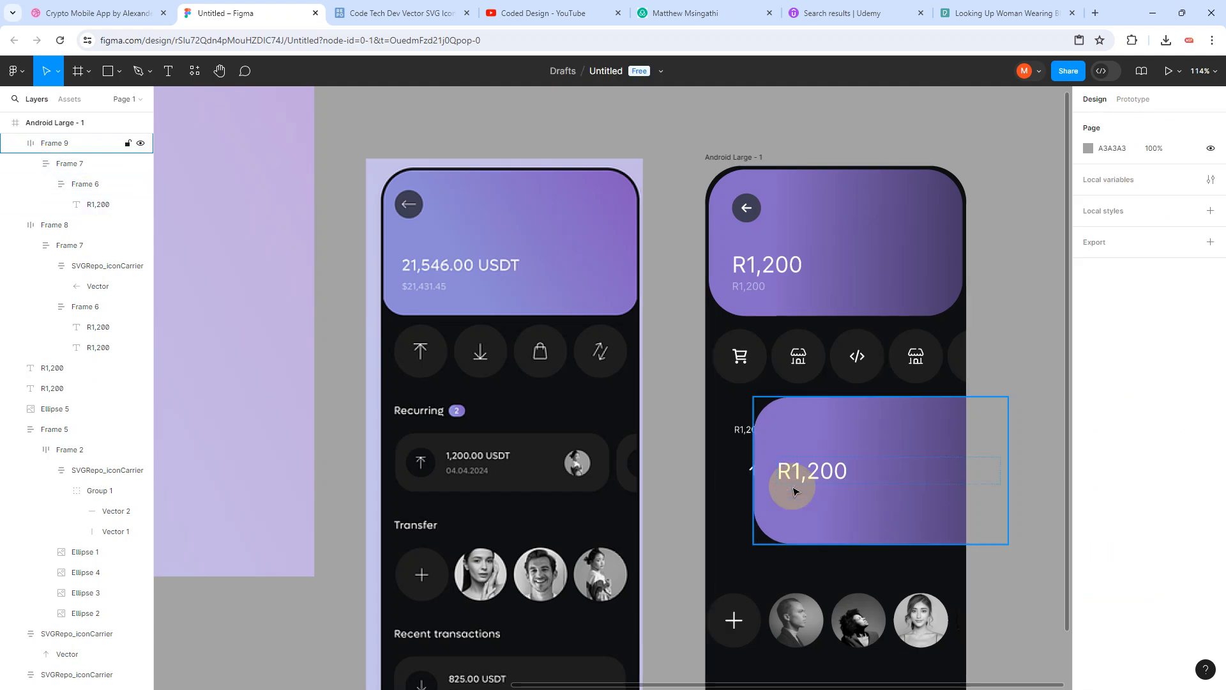
Step: Narrow the duplicated card's text frame to 108 and shrink the card to a 168 × 63 pill beside the copied heading
double_click(830, 476)
drag(1004, 475, 856, 473)
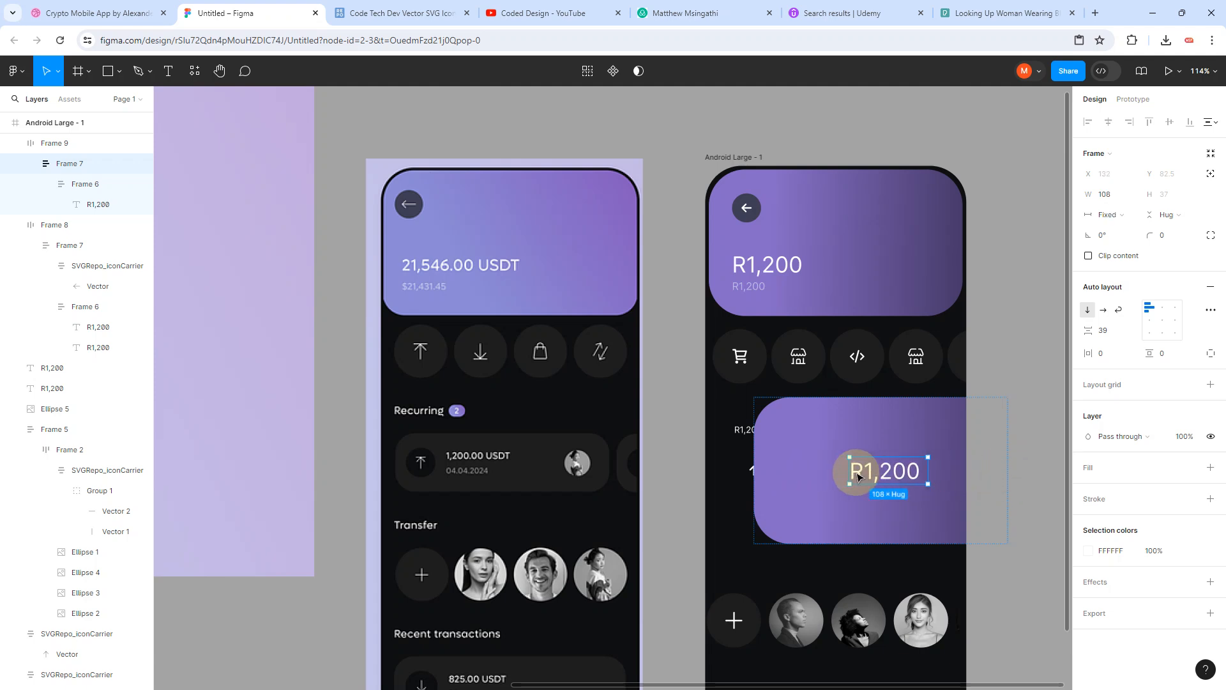
click(786, 452)
drag(786, 451, 727, 449)
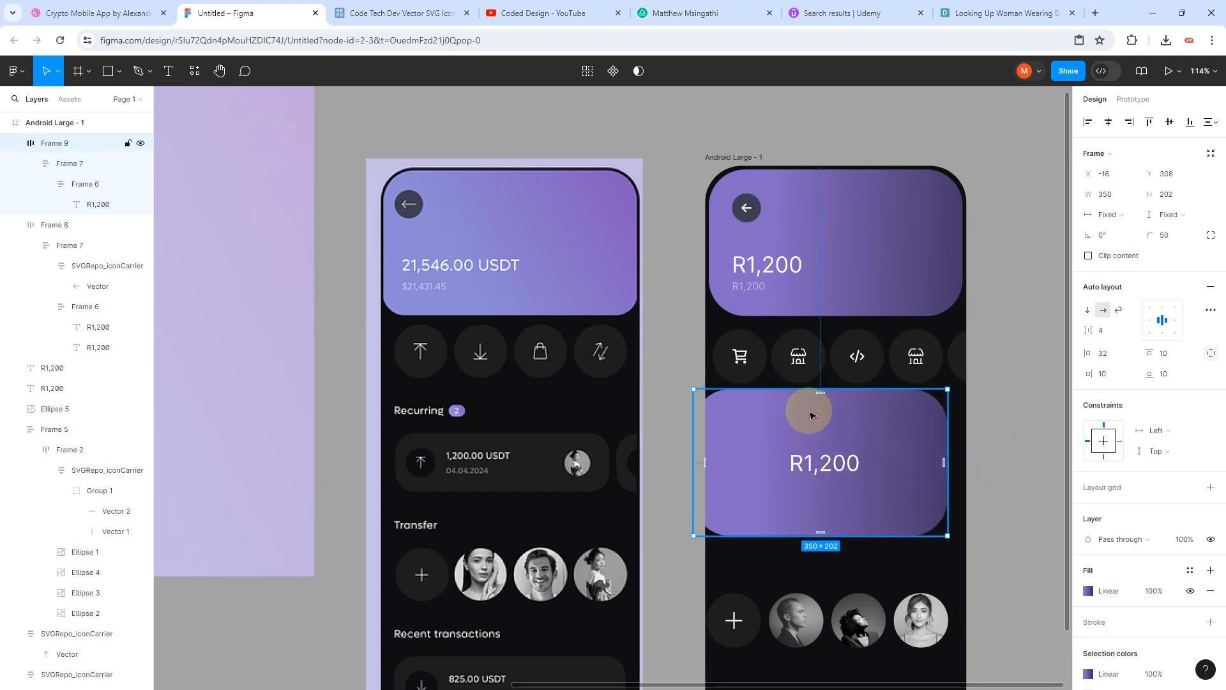
drag(827, 392, 843, 499)
drag(947, 512, 861, 432)
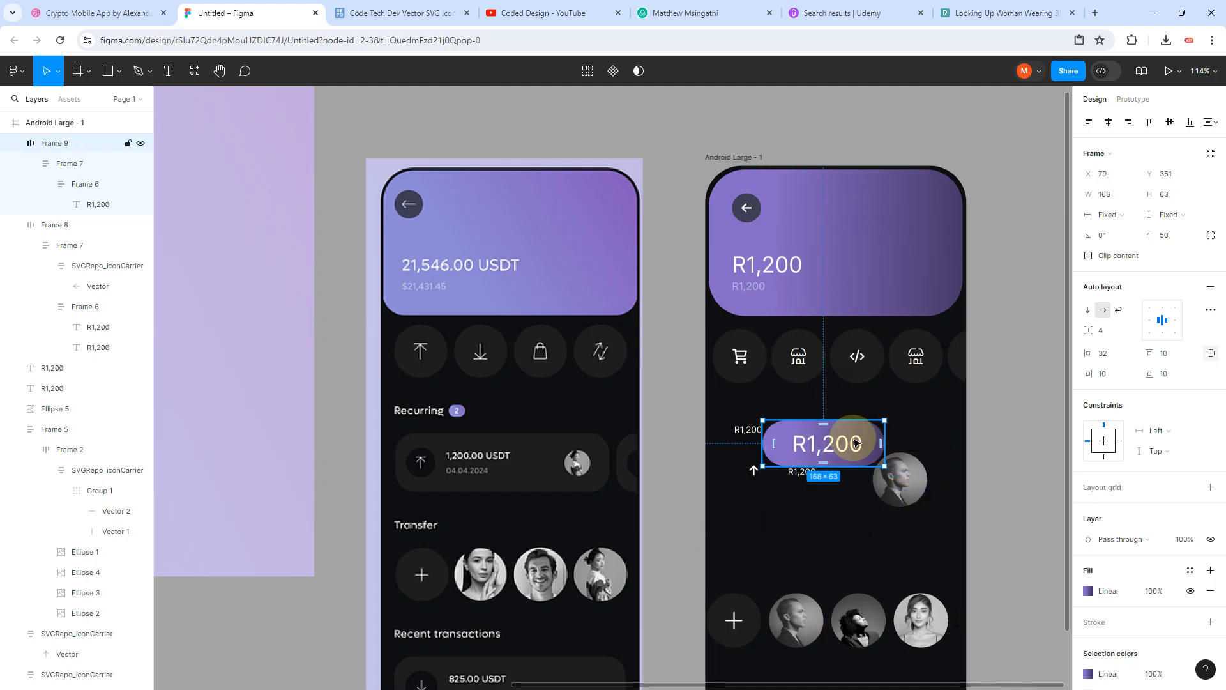
Step: Scale the gradient pill proportionally down to about 35 × 13, next to the copied R1,200 heading
scroll(860, 432, up, 5)
key(k)
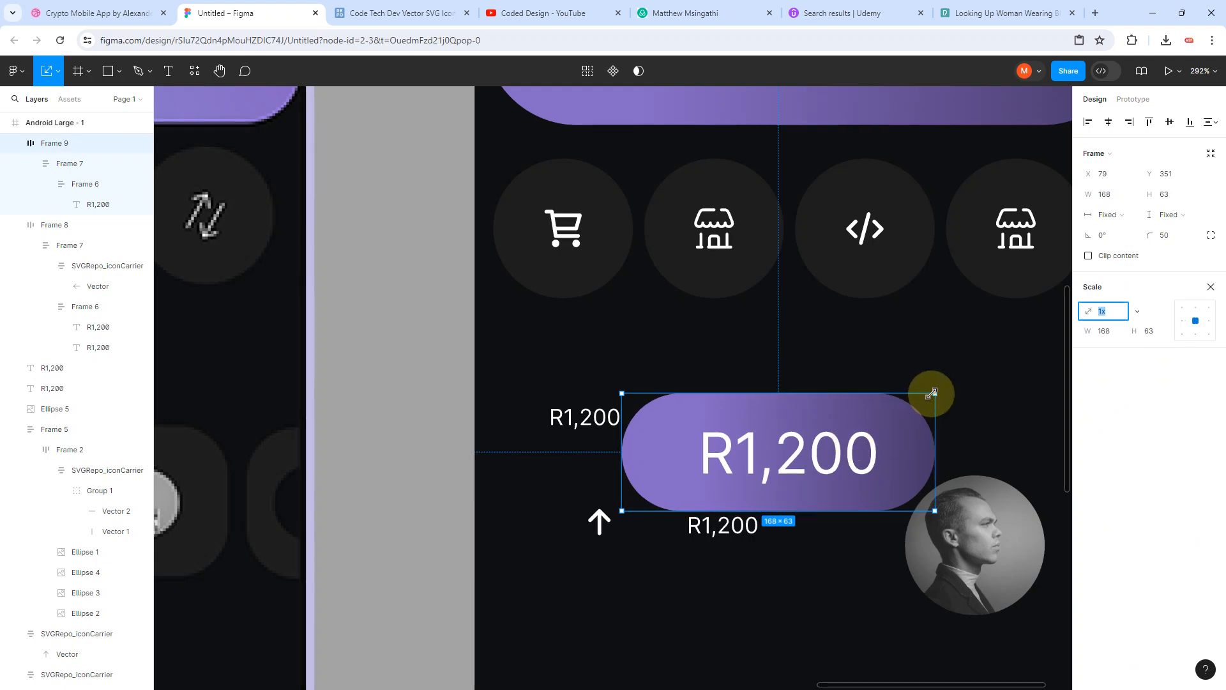
drag(937, 391, 681, 428)
scroll(681, 428, down, 5)
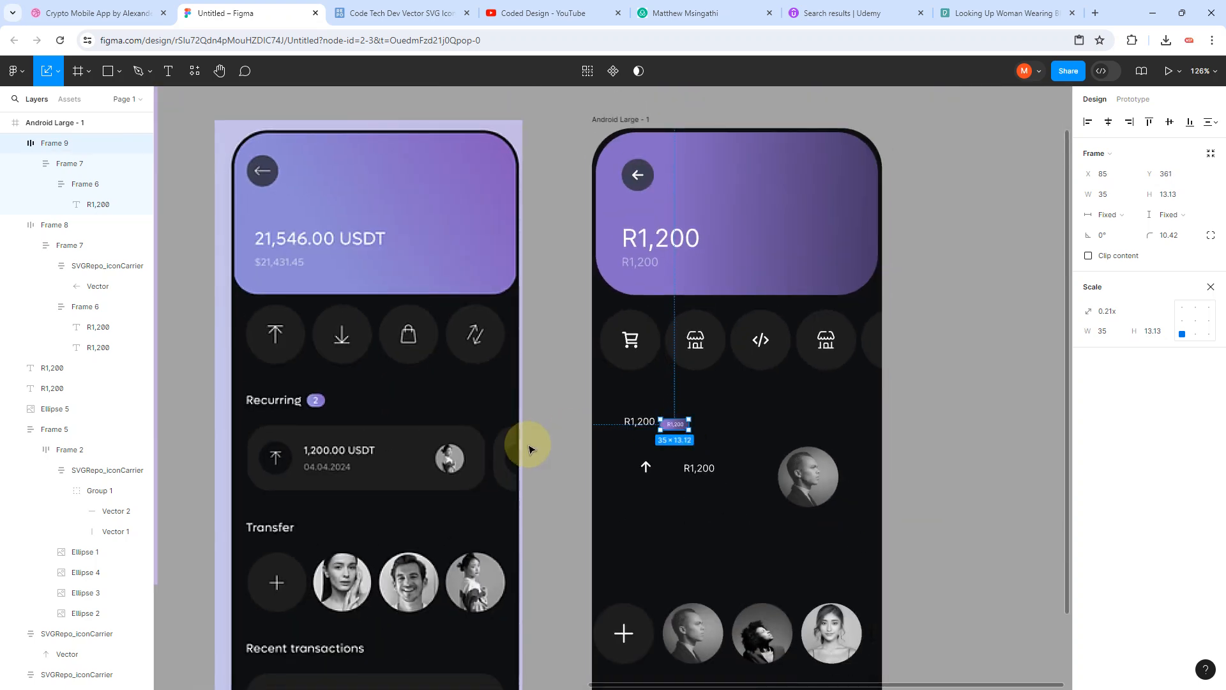
Step: Set the R1,200 text inside the gradient pill to 20% opacity and replace its wording with 2
scroll(643, 450, up, 5)
click(733, 392)
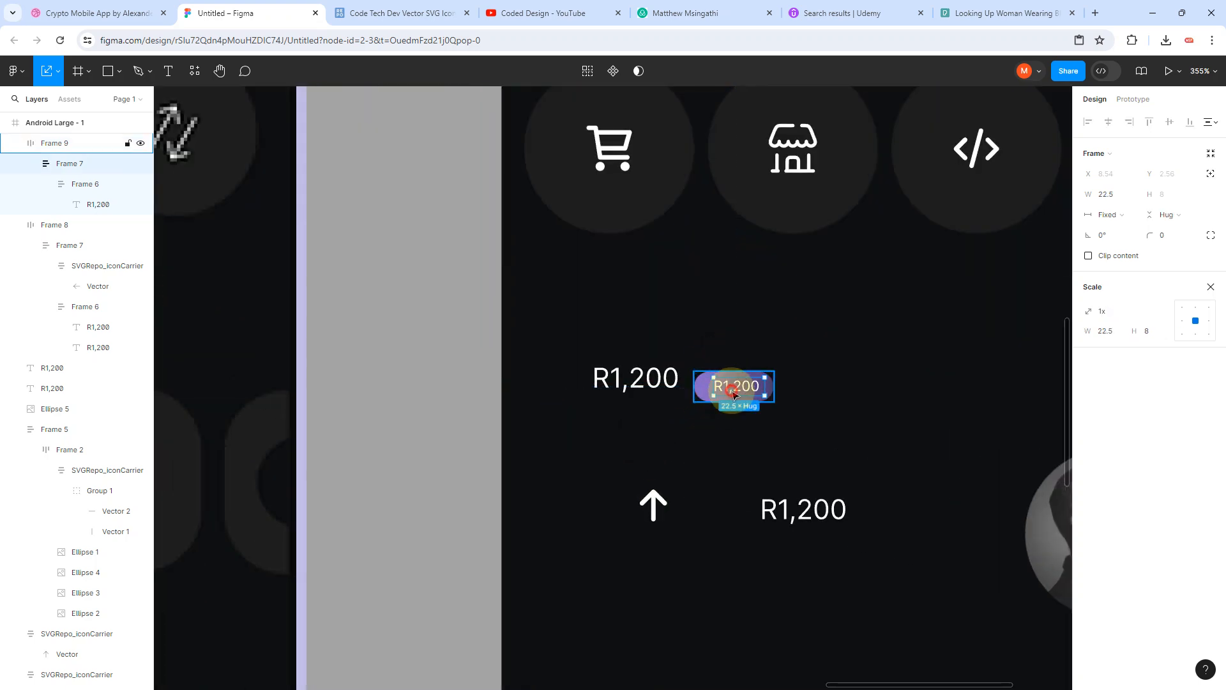
click(734, 392)
click(733, 393)
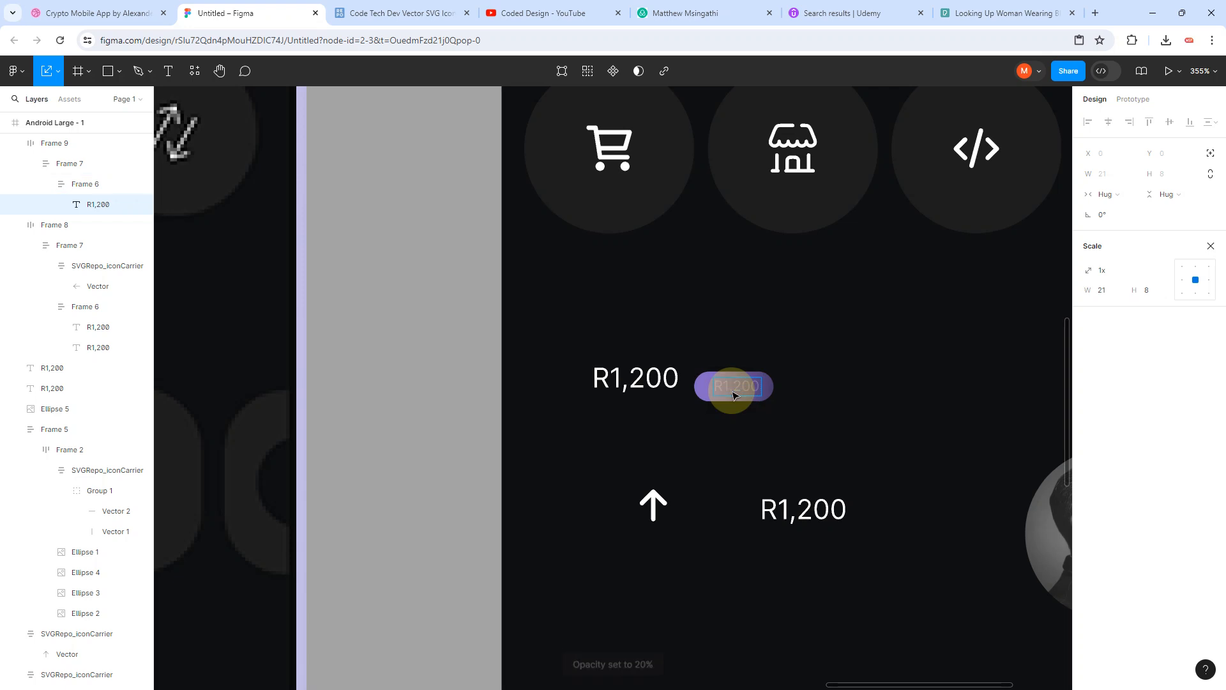
key(2)
double_click(738, 390)
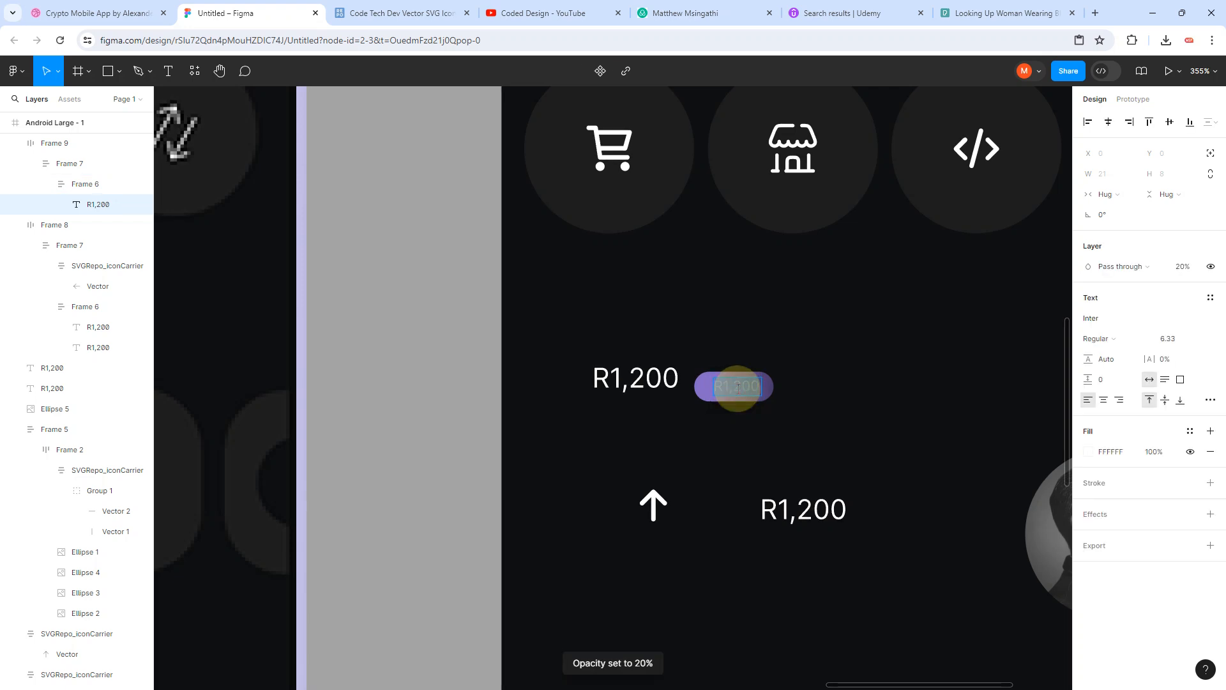
click(870, 435)
click(828, 426)
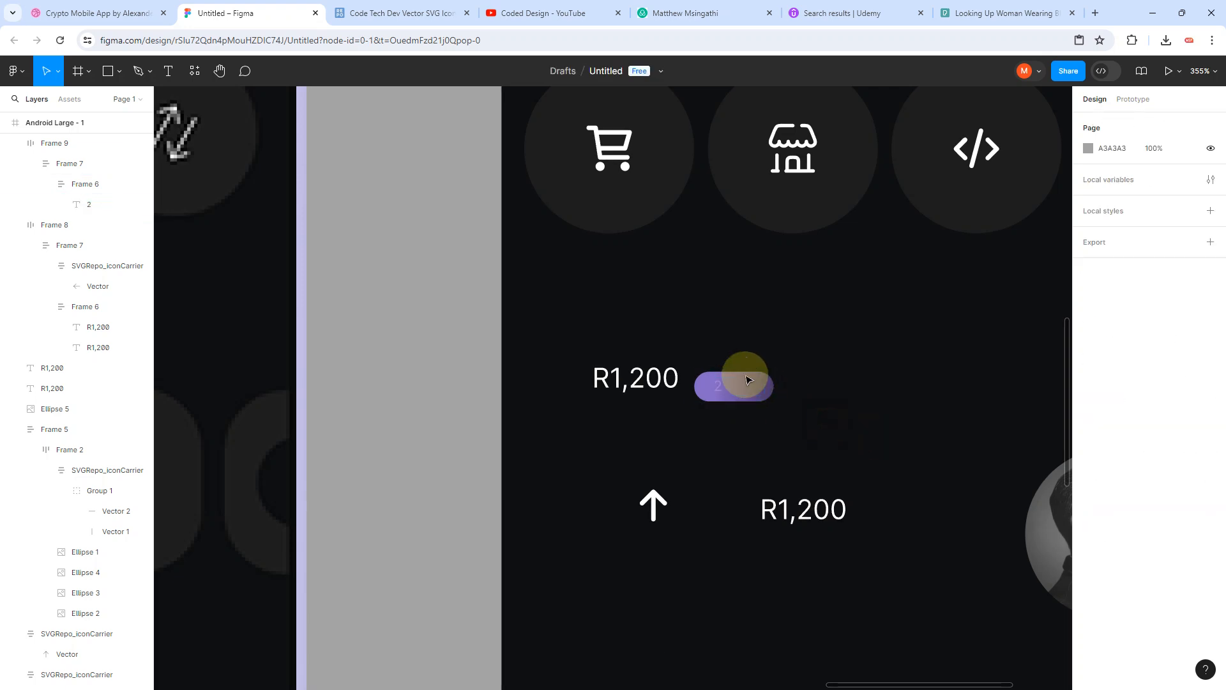
Step: Widen the gradient pill to 43 × 13 and narrow the inner frame around the 2 to a width of 4
click(753, 381)
mouse_move(774, 385)
mouse_down()
mouse_move(733, 386)
mouse_move(792, 385)
mouse_up()
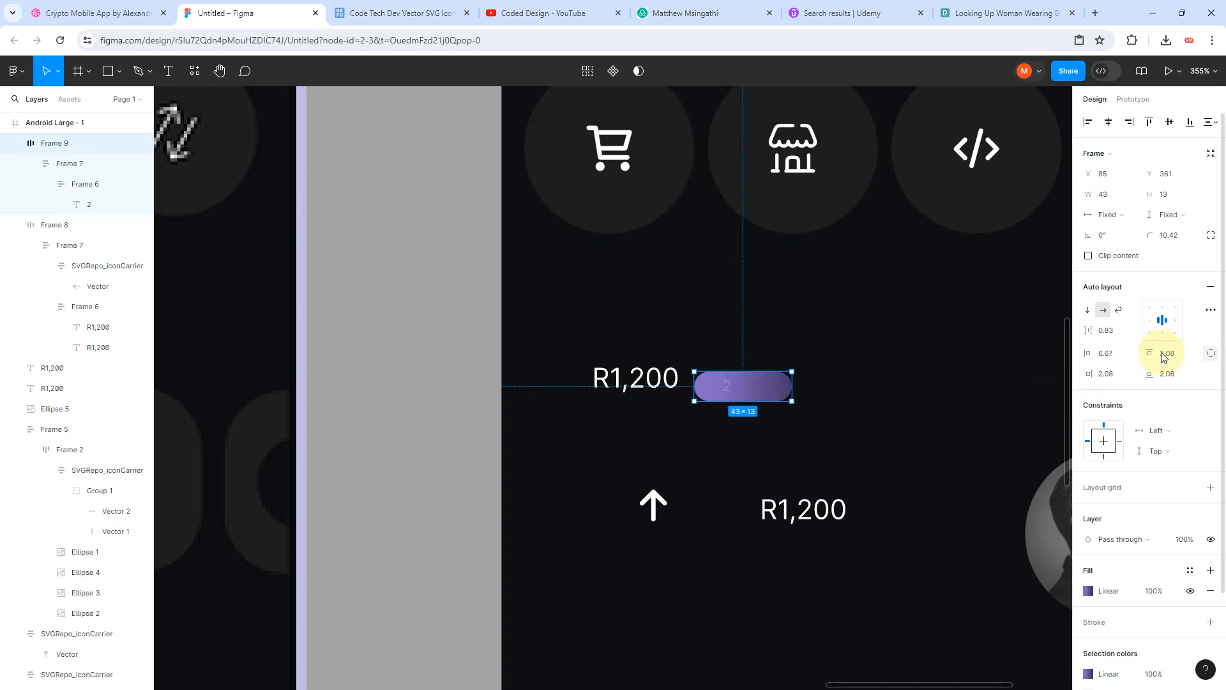
click(722, 388)
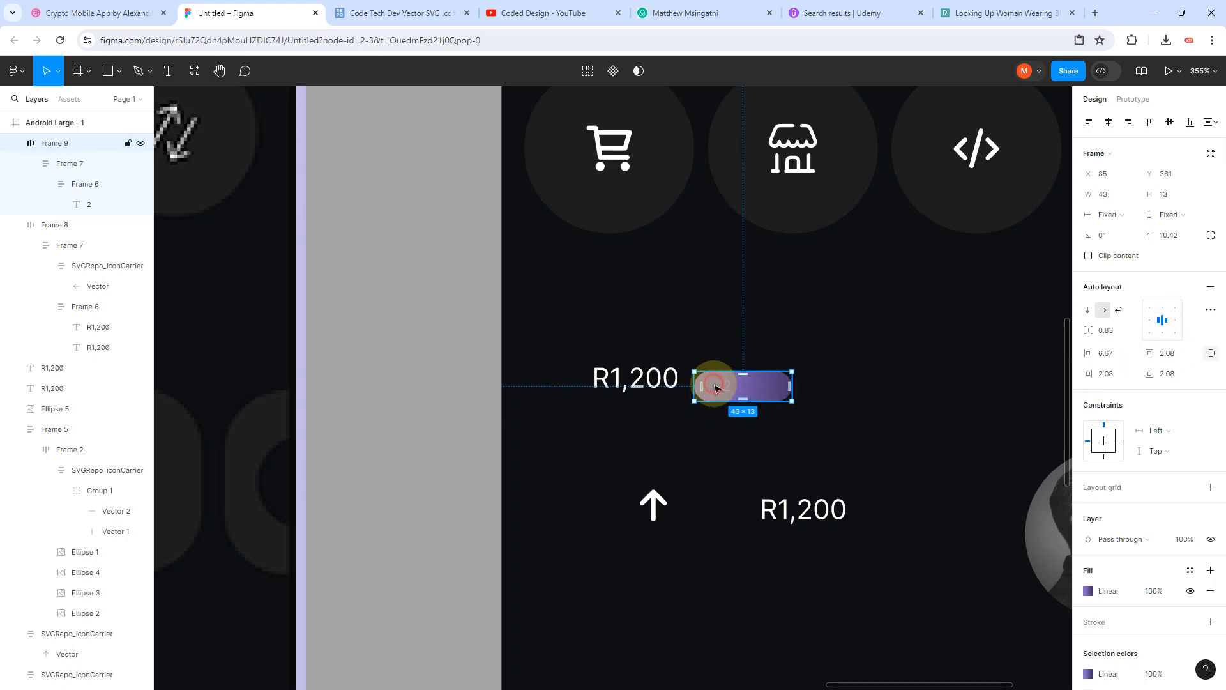
double_click(725, 385)
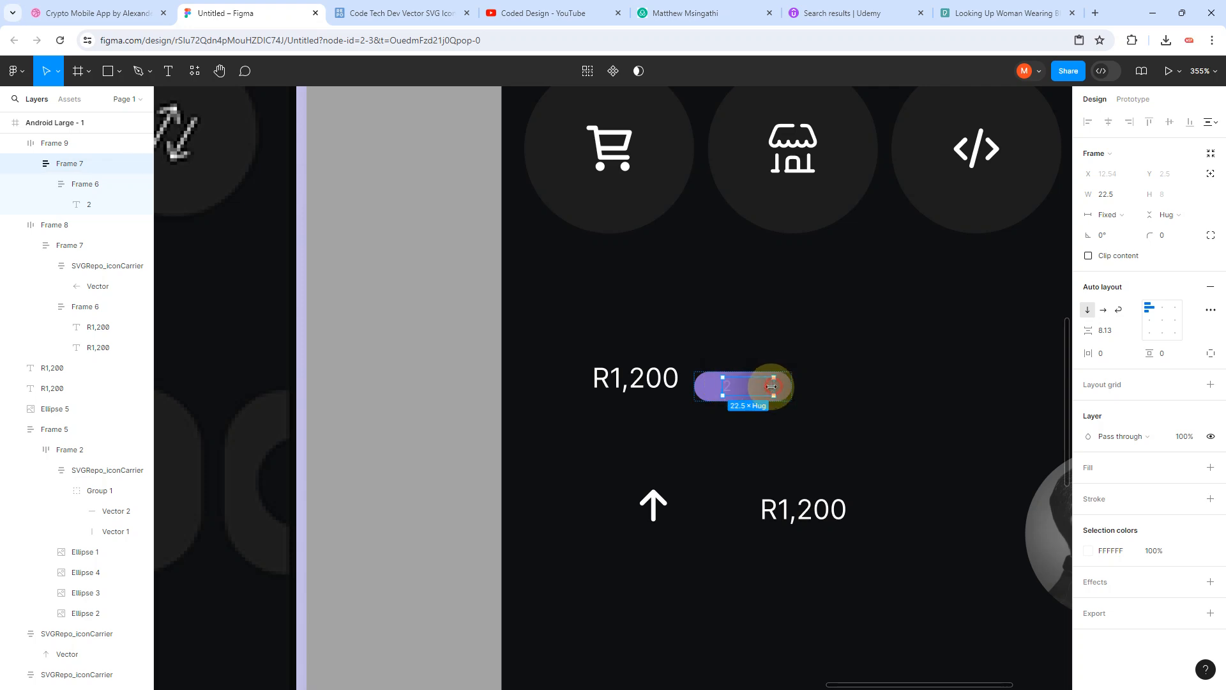
drag(771, 386, 748, 393)
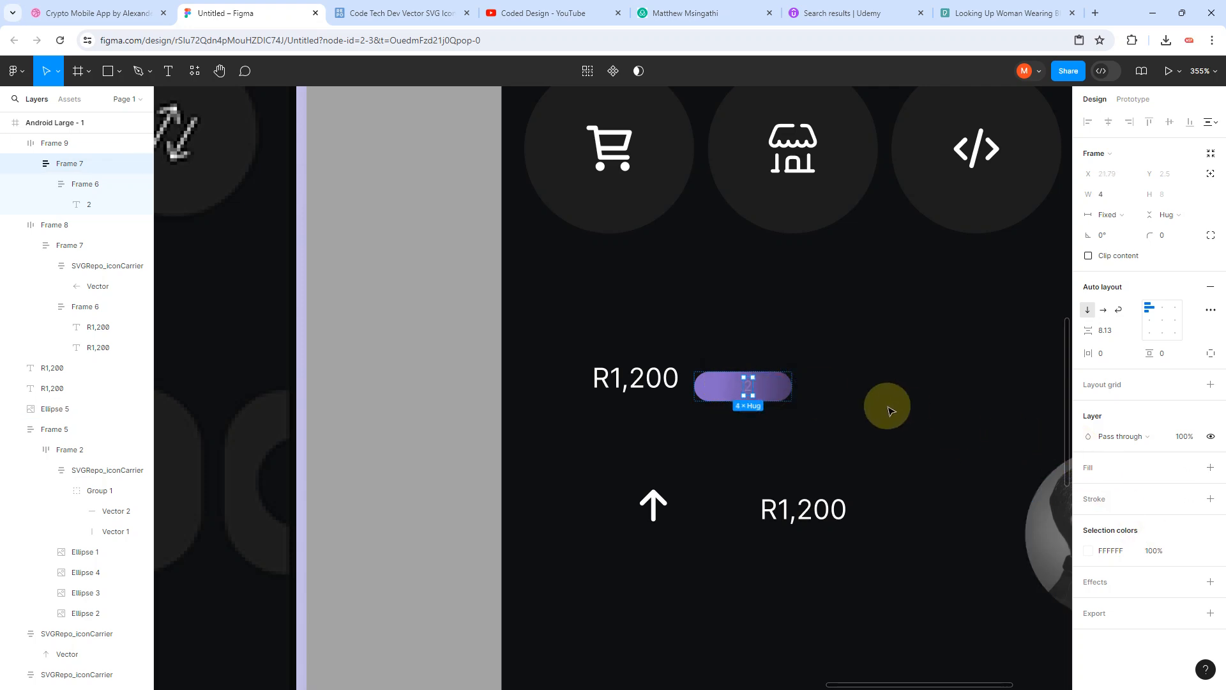
click(810, 384)
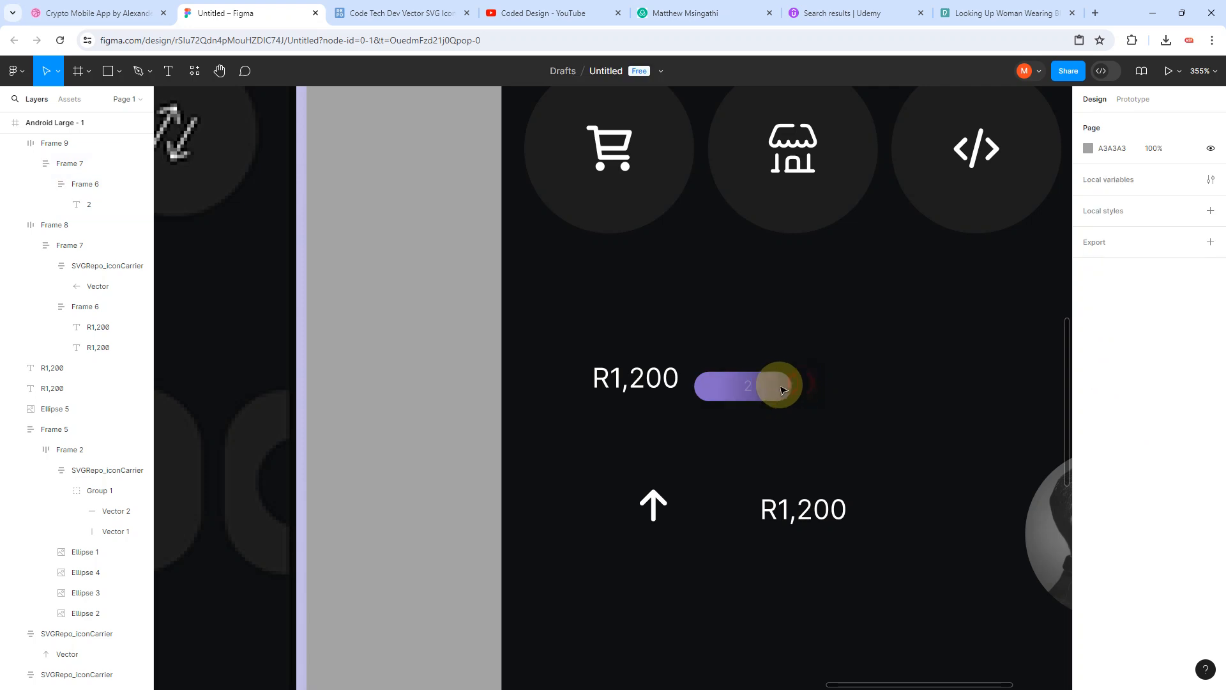
Step: Try a white fill on the narrow frame around the 2, and undo it
double_click(748, 387)
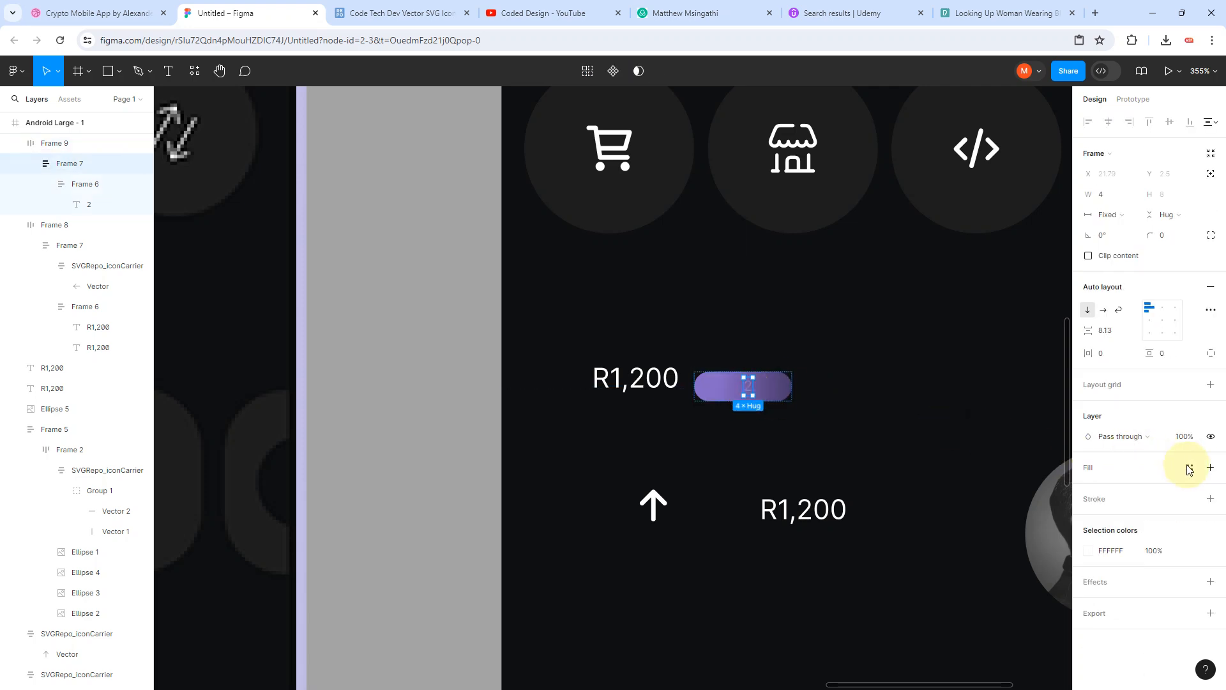
click(1209, 468)
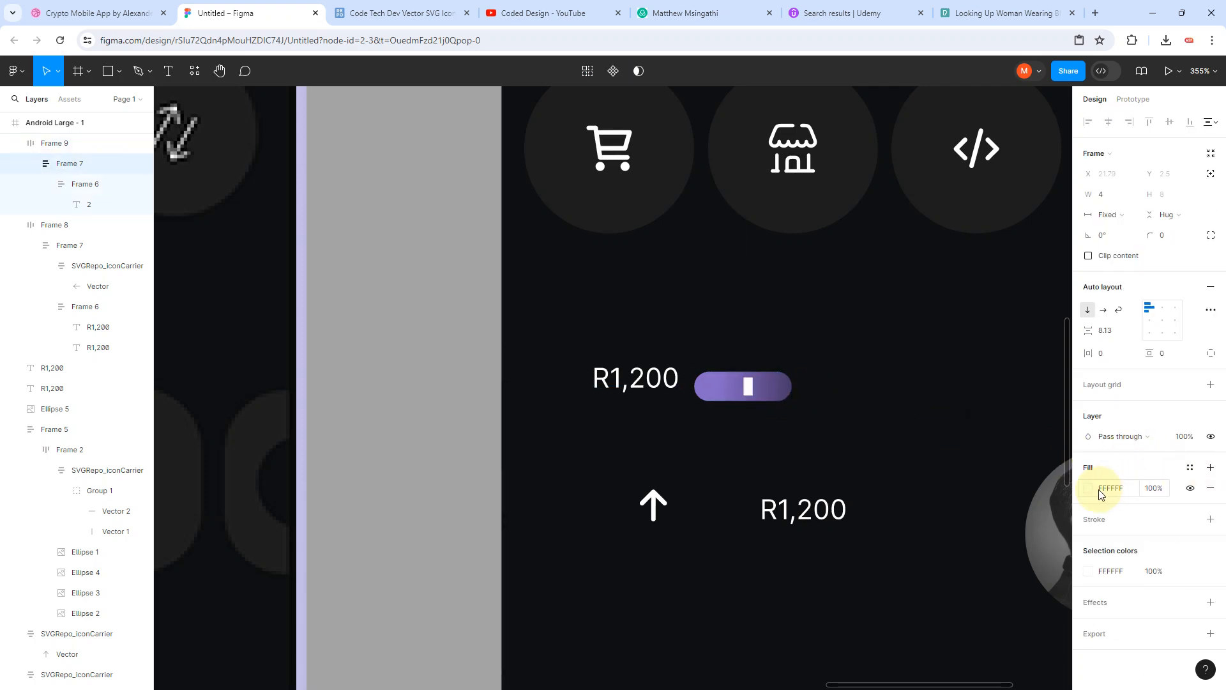
key(ctrl+z)
Step: Take the 2 out of its nested frames, delete those frames, and place the 2 directly inside the gradient pill
scroll(726, 383, up, 5)
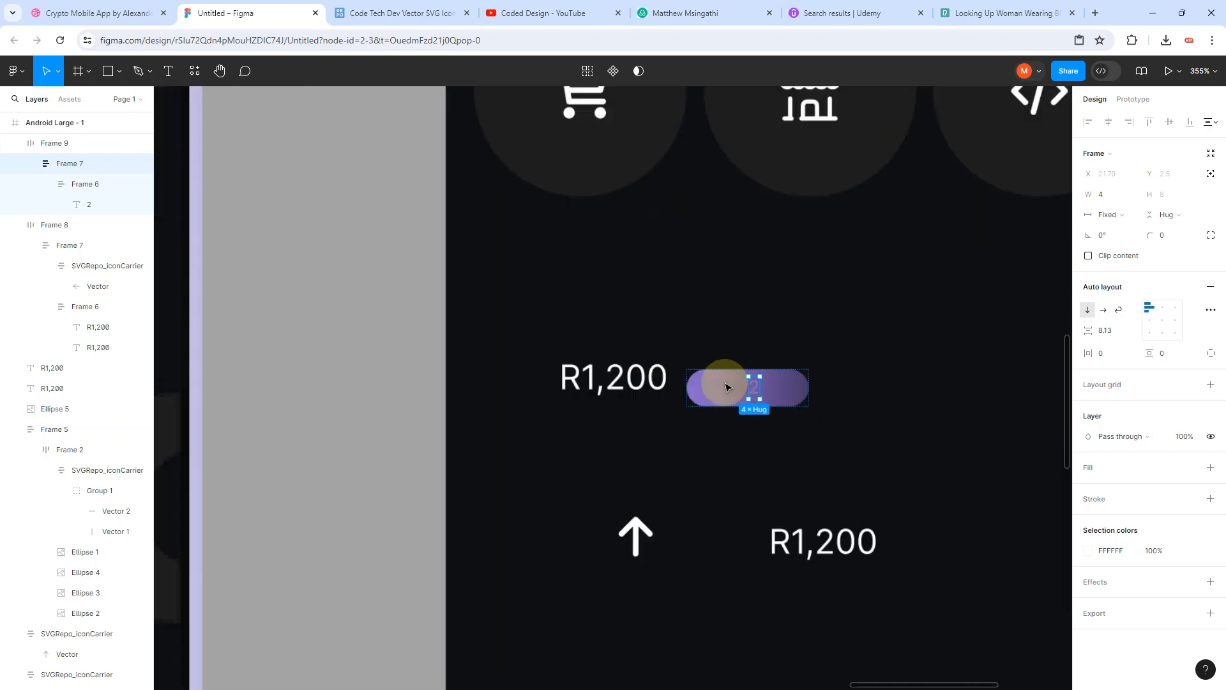
scroll(820, 395, up, 5)
click(748, 373)
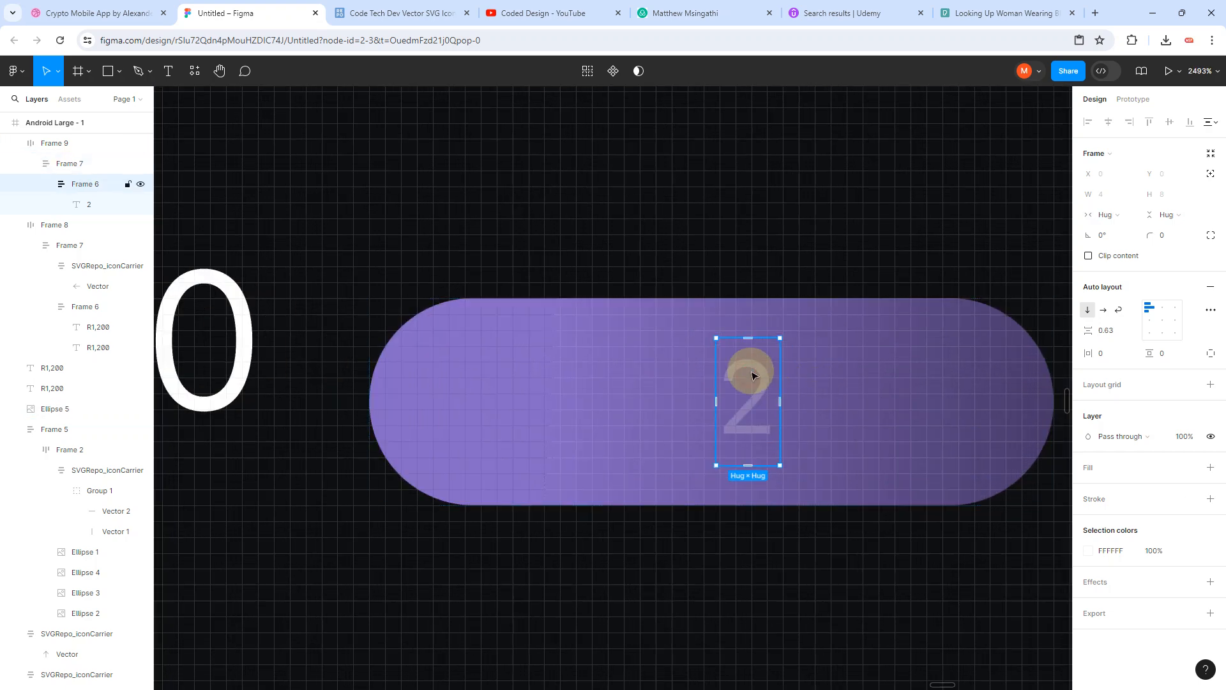
click(751, 373)
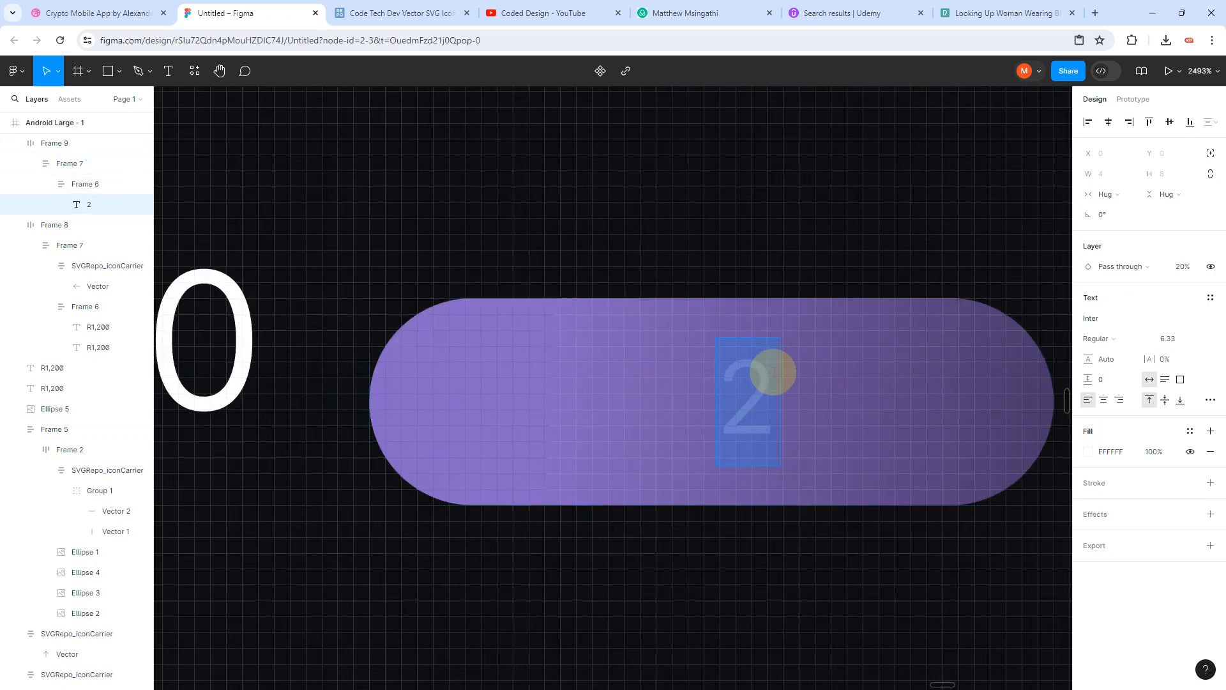
click(878, 419)
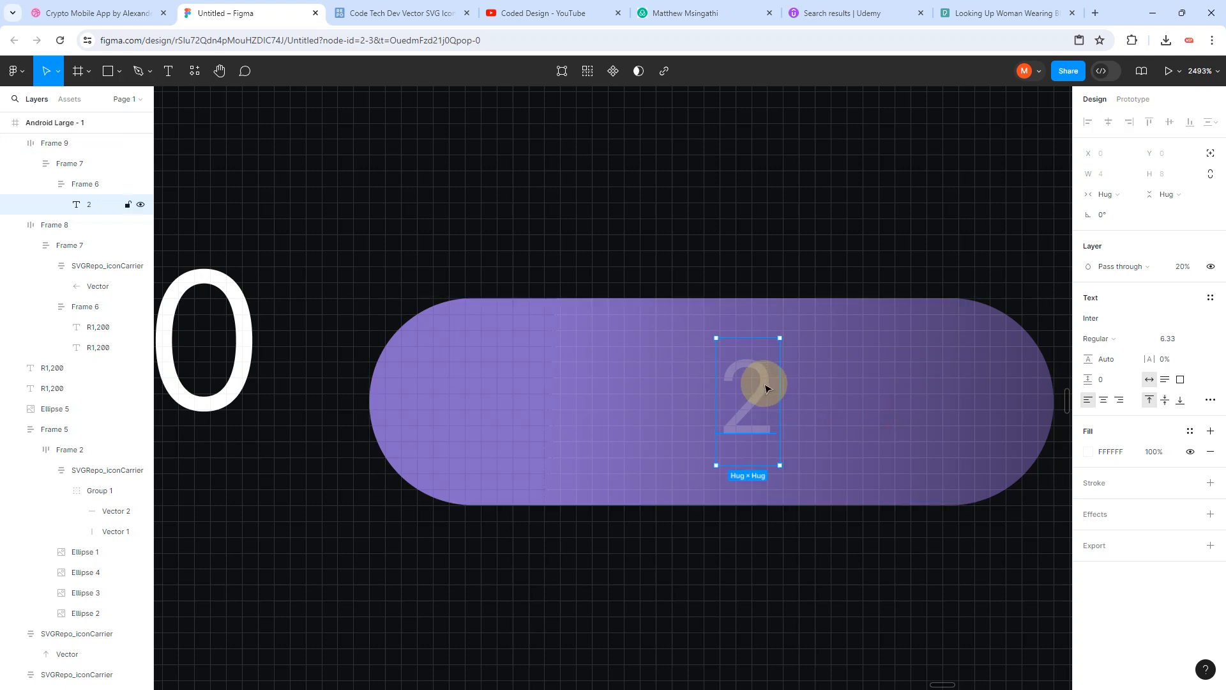
drag(760, 389, 632, 200)
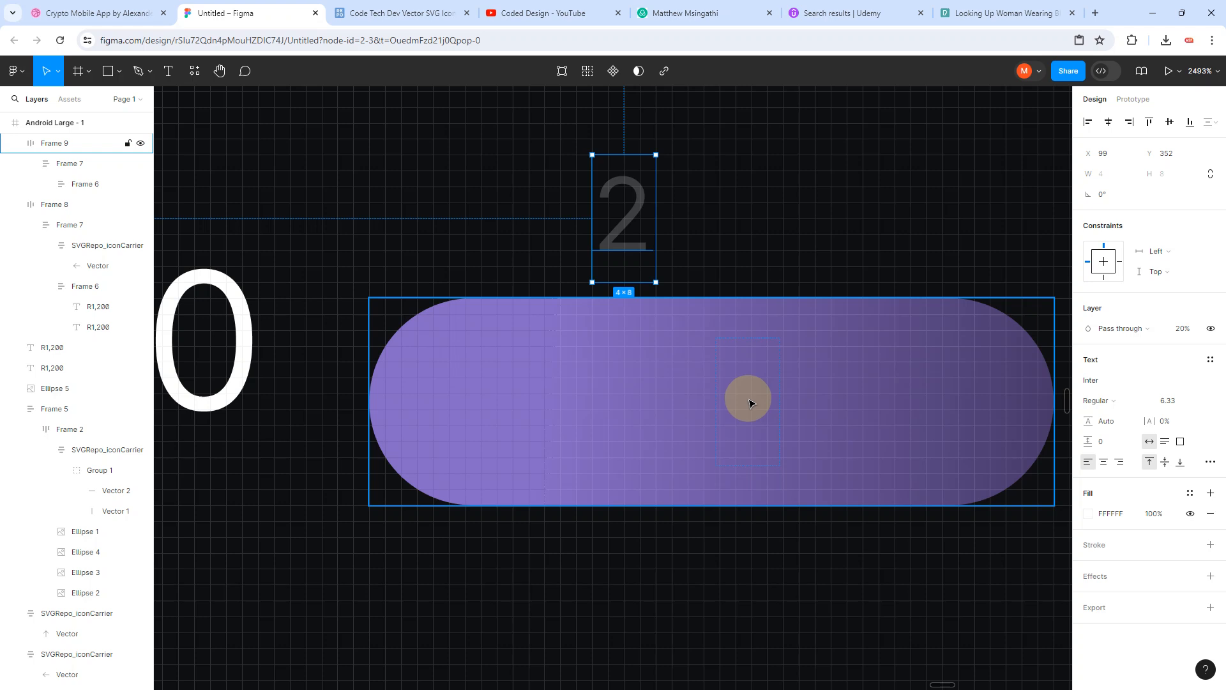
click(749, 403)
click(741, 358)
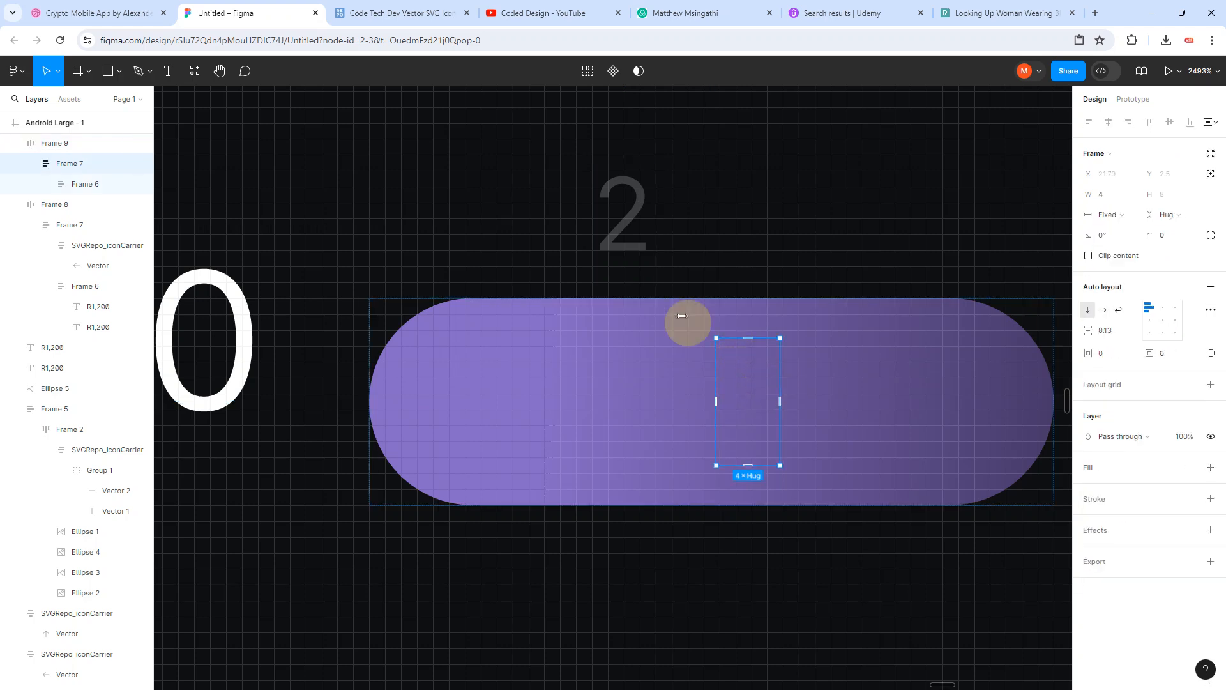
drag(627, 214, 743, 370)
click(787, 378)
key(Delete)
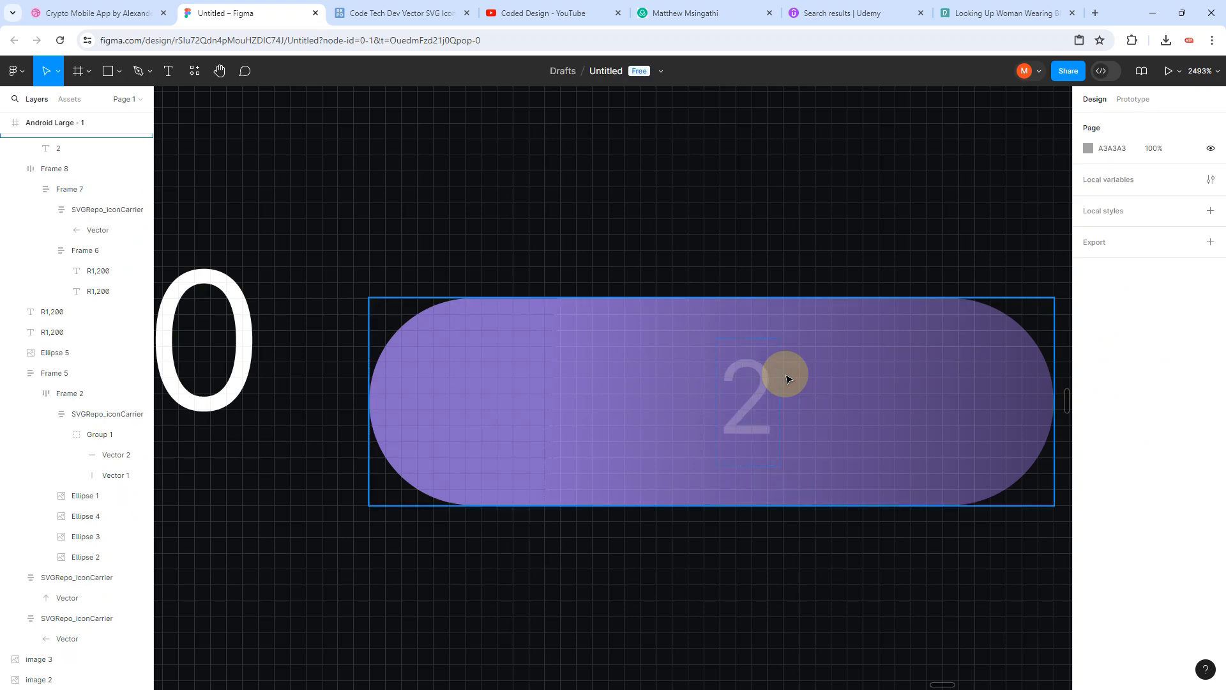
Step: Try the pinkish fill color D49D9D on the faint 2 in the pill, and revert it
click(760, 379)
scroll(763, 380, down, 4)
double_click(762, 379)
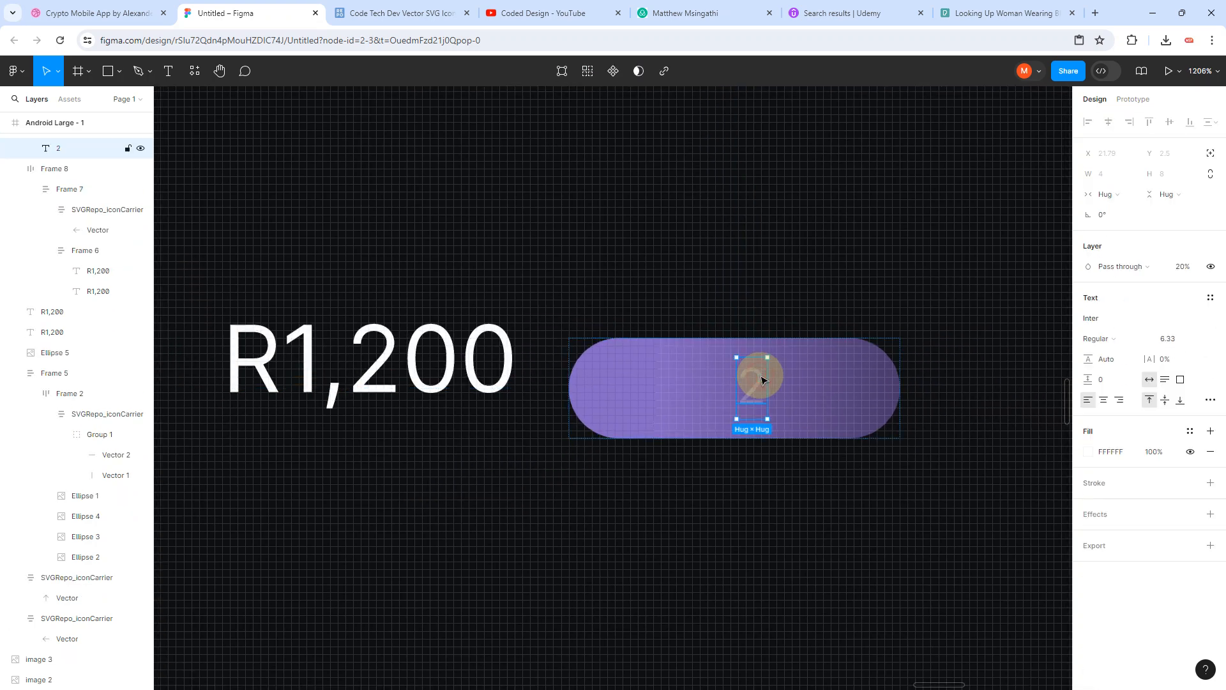
click(1087, 453)
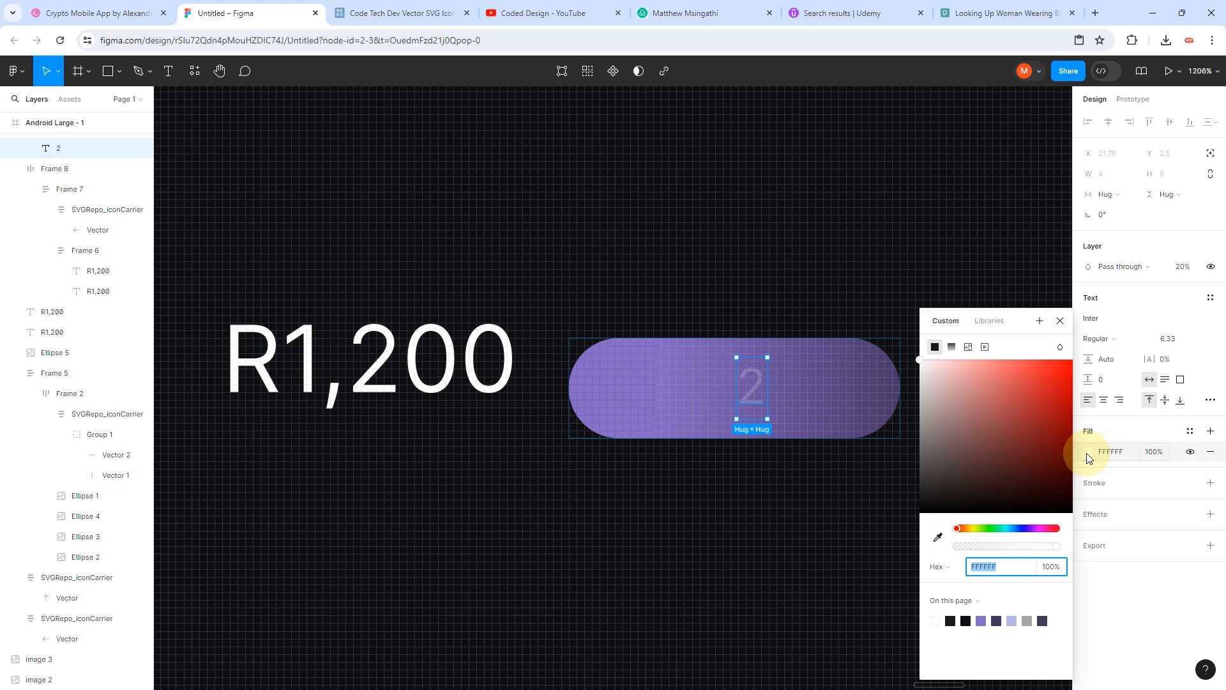
click(986, 402)
drag(984, 400, 960, 385)
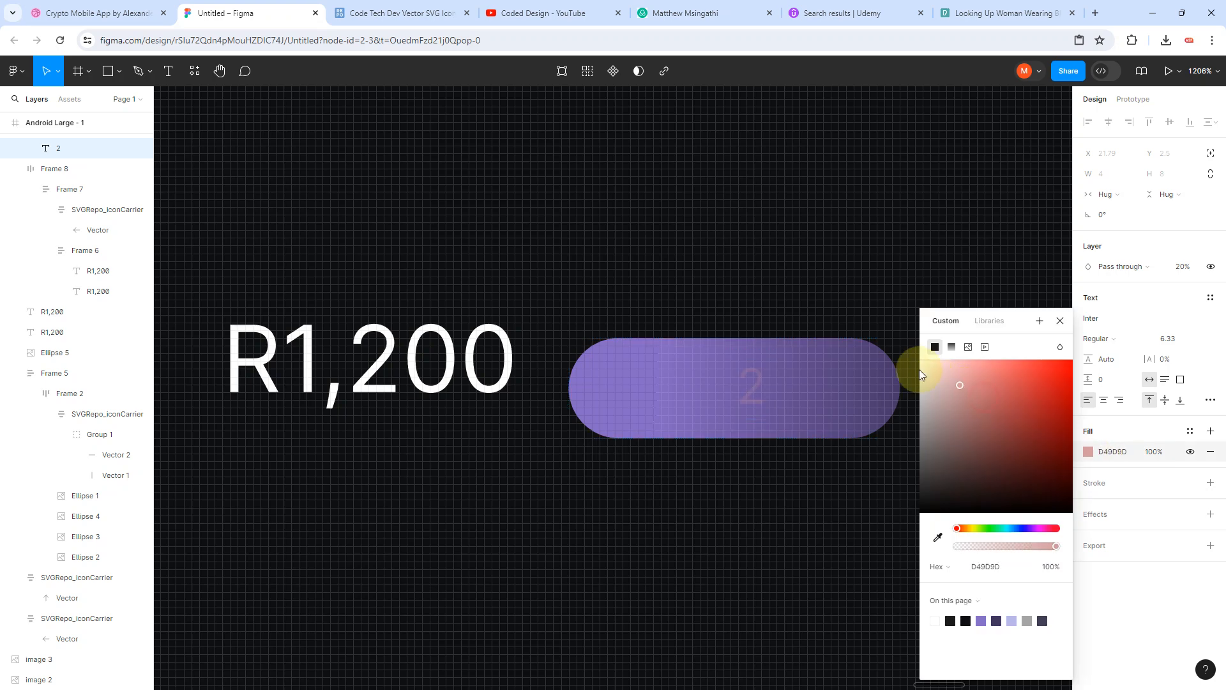
click(759, 377)
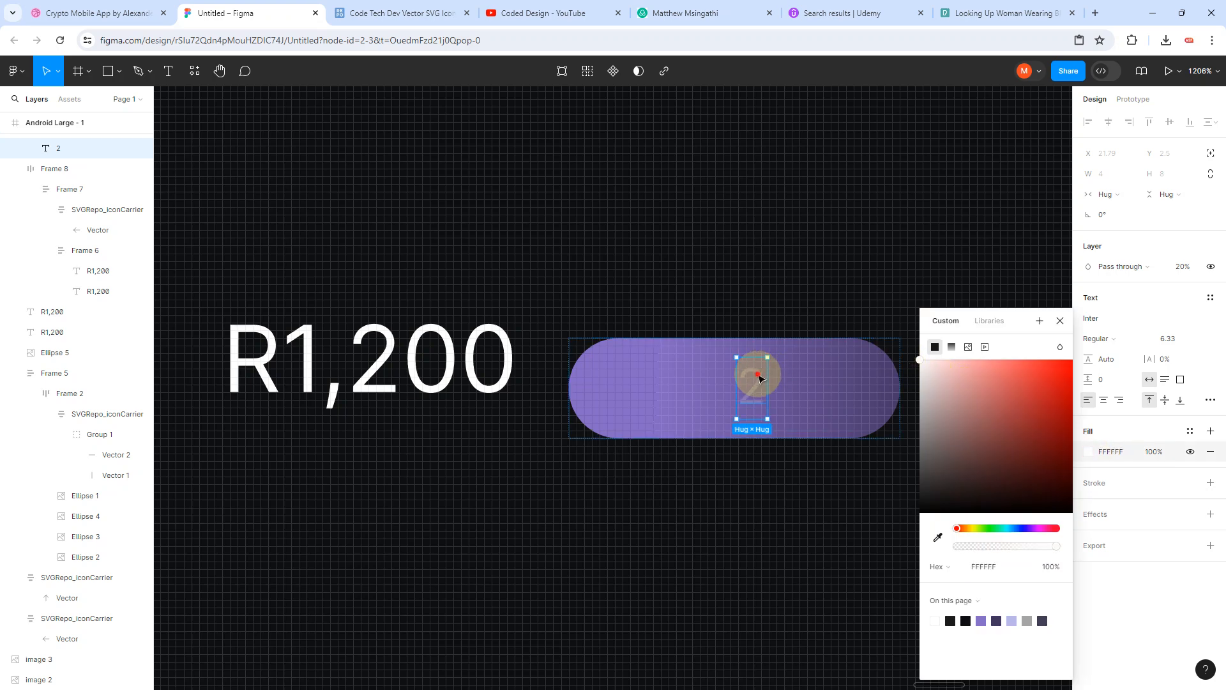
Step: Delete the faint 2 from the gradient pill
click(816, 331)
double_click(751, 385)
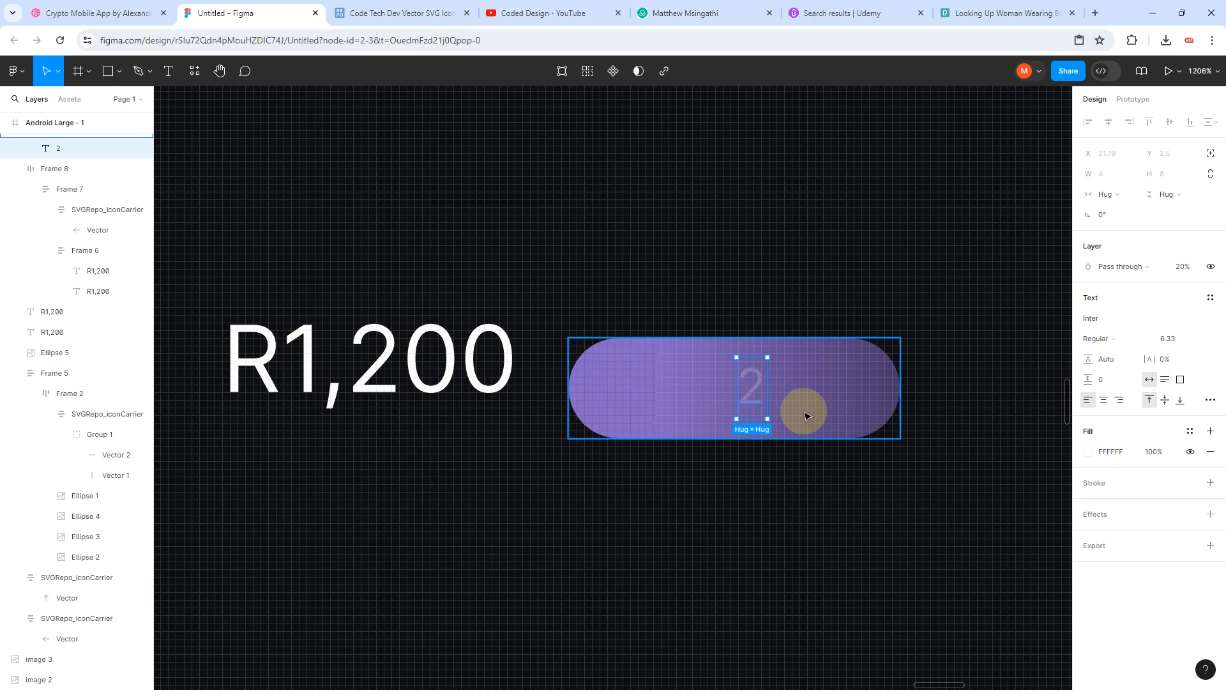
key(Escape)
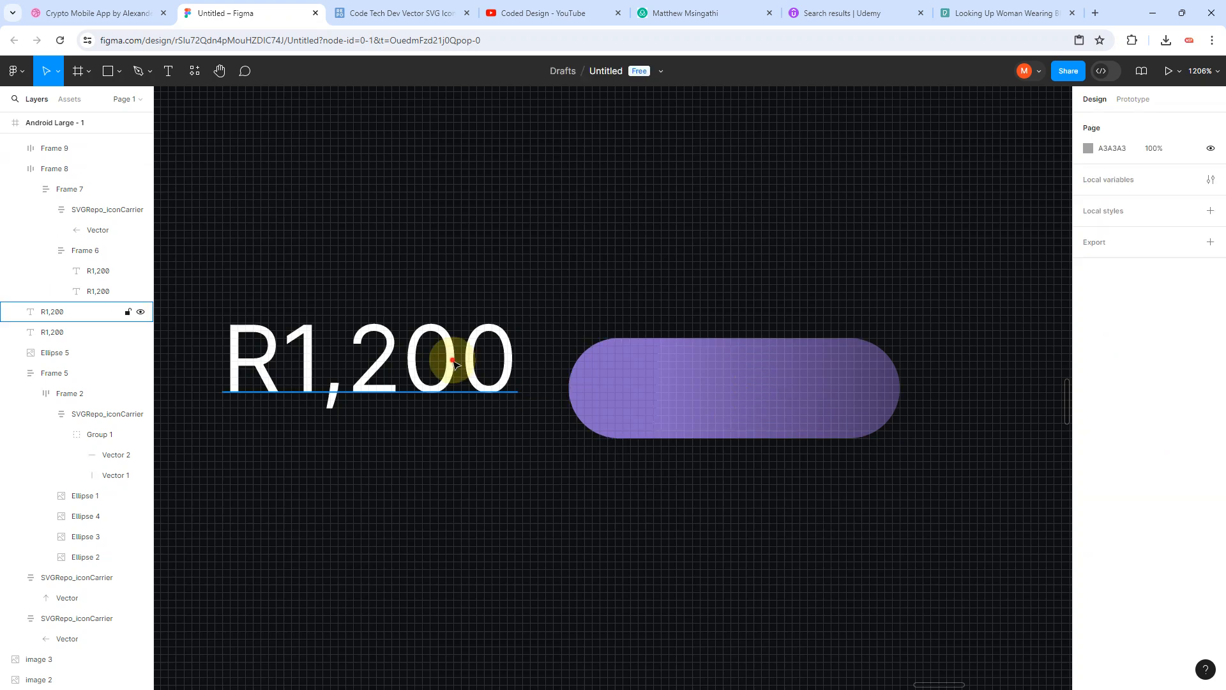
Step: Duplicate the R1,200 heading beside the pill, change the copy's text to 2, and place it just above the pill at X 85, Y 340
click(455, 364)
key(ctrl+d)
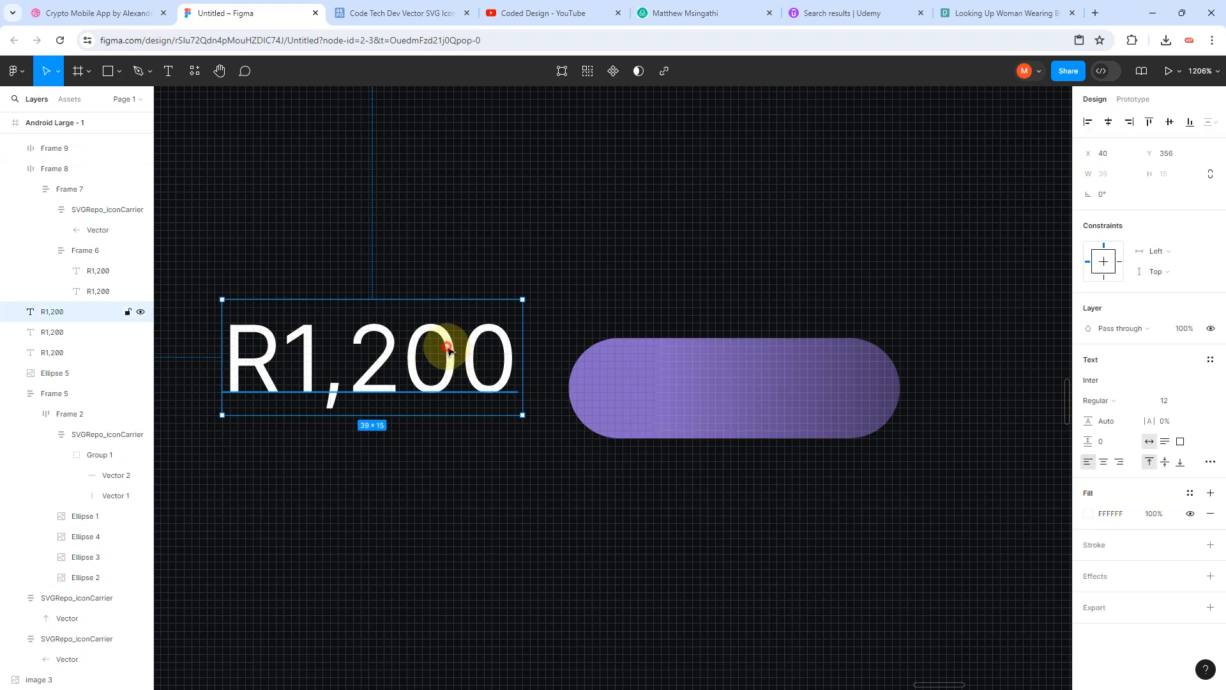
drag(447, 348, 651, 286)
text(2)
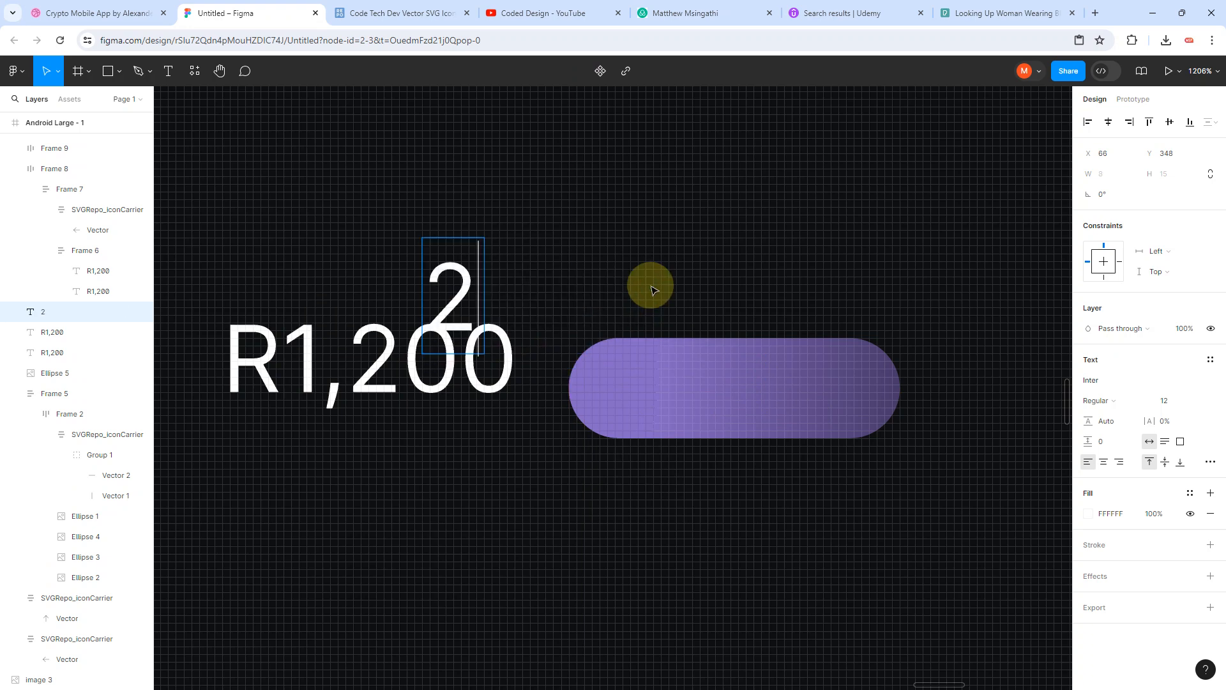
key(Escape)
drag(477, 332, 678, 235)
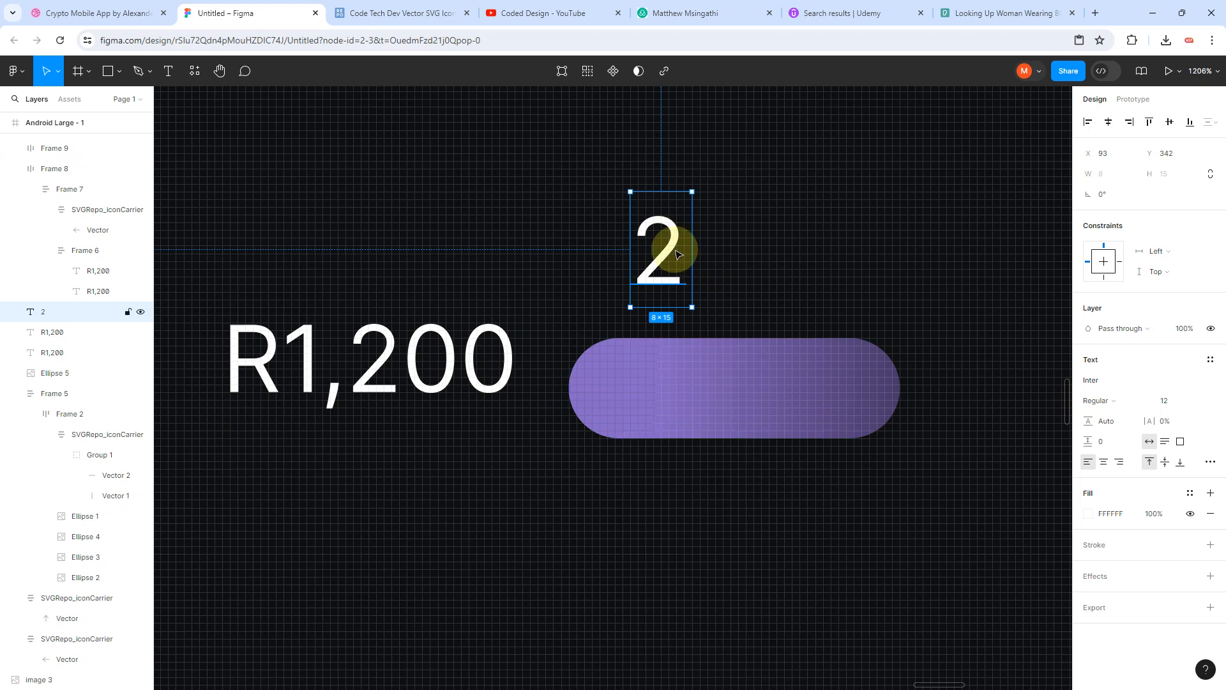
drag(664, 251, 617, 234)
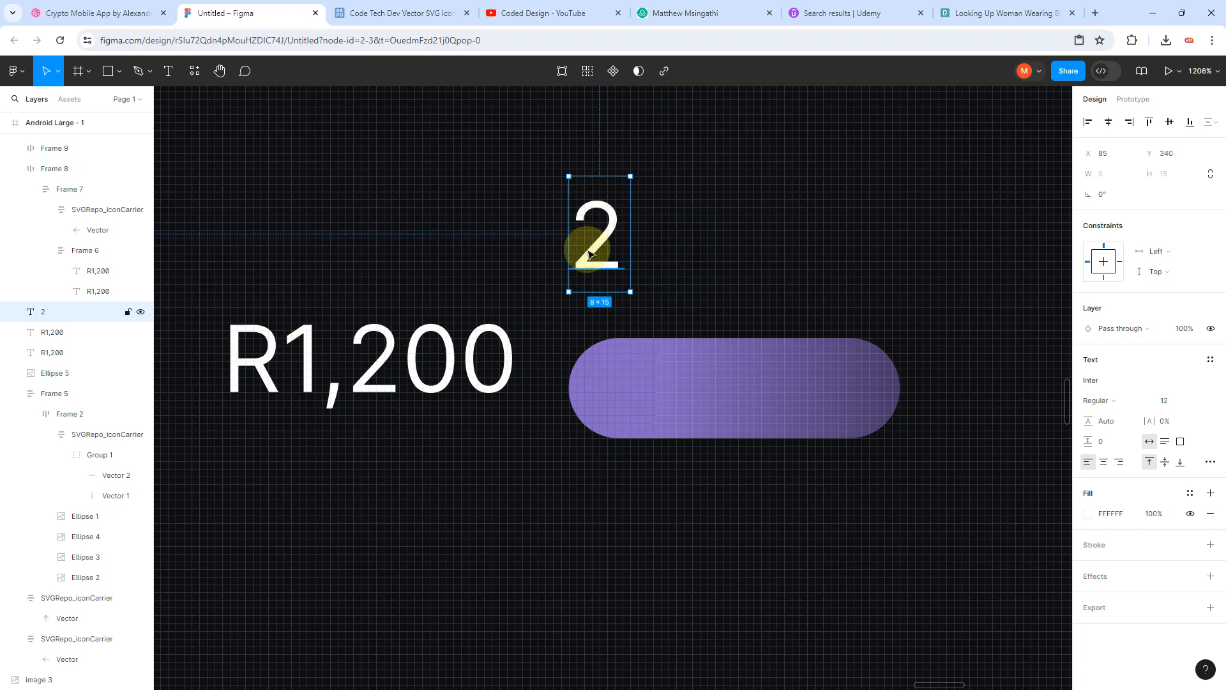
Step: Wrap the new 2 in an auto layout frame and apply the gradient pill's copied properties to that frame
key(shift+a)
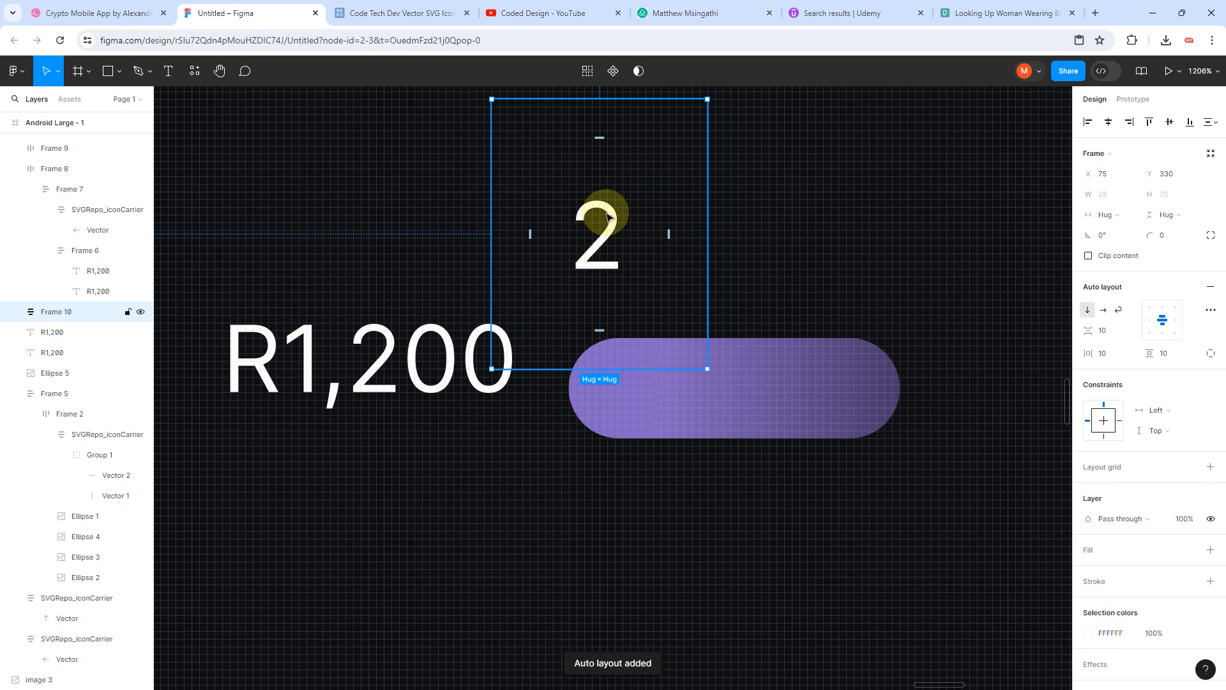
right_click(790, 387)
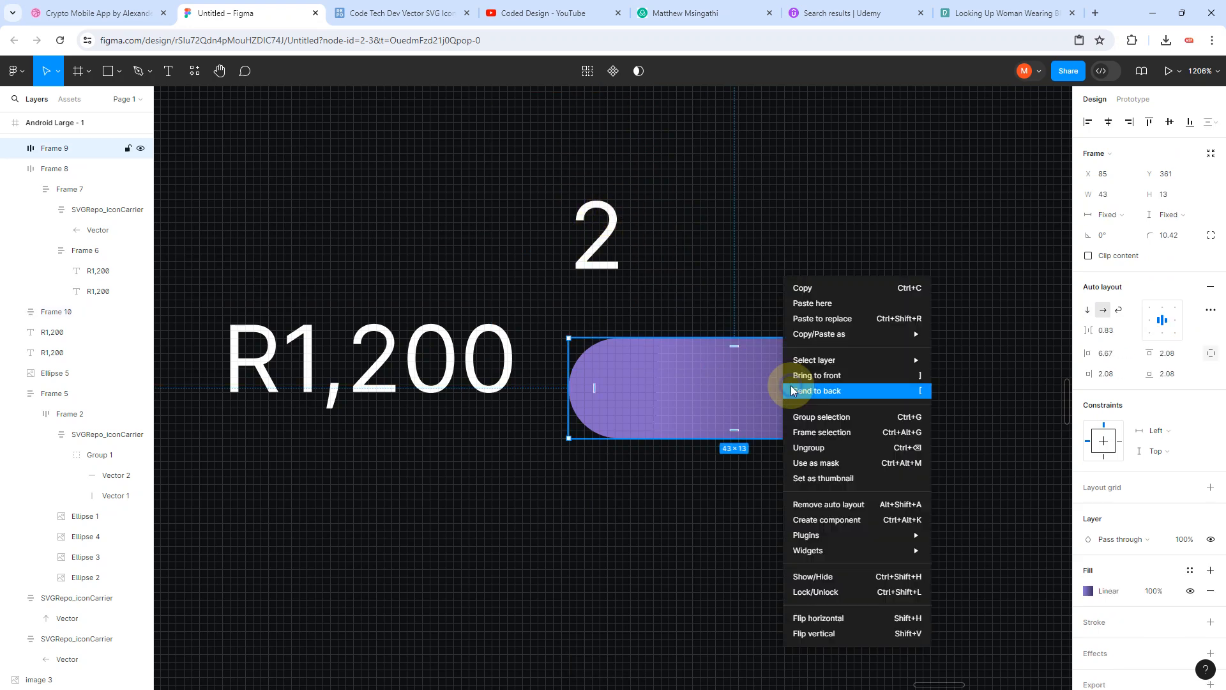
mouse_move(832, 344)
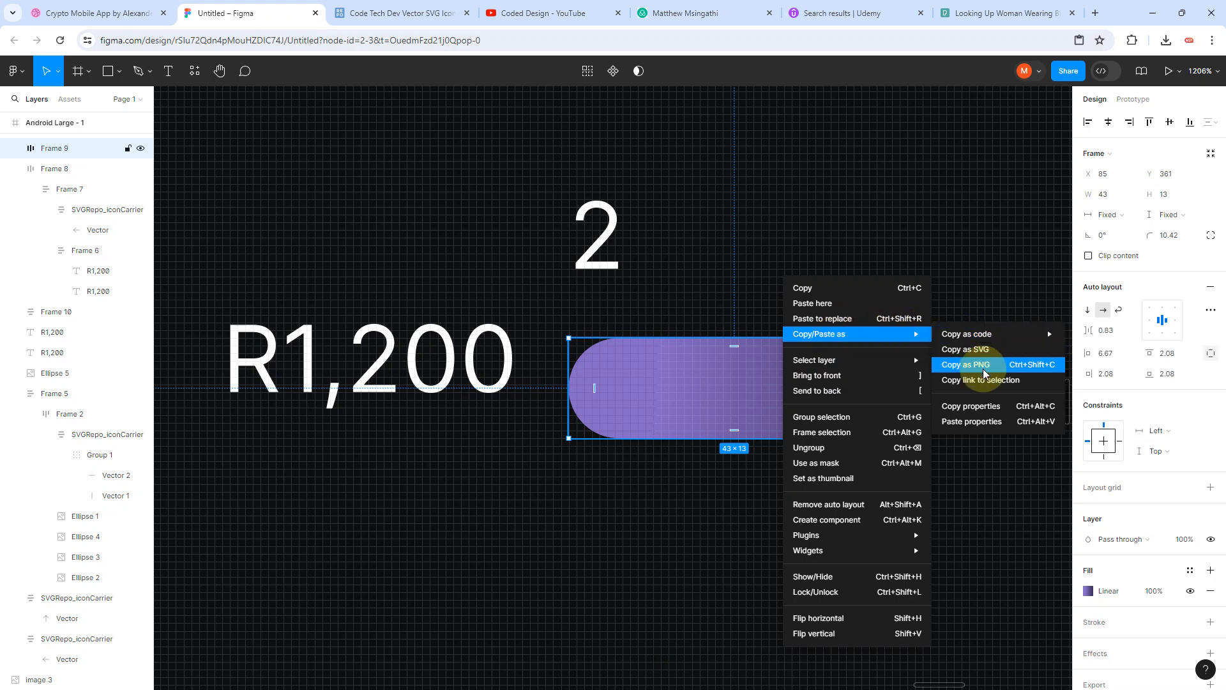
click(972, 423)
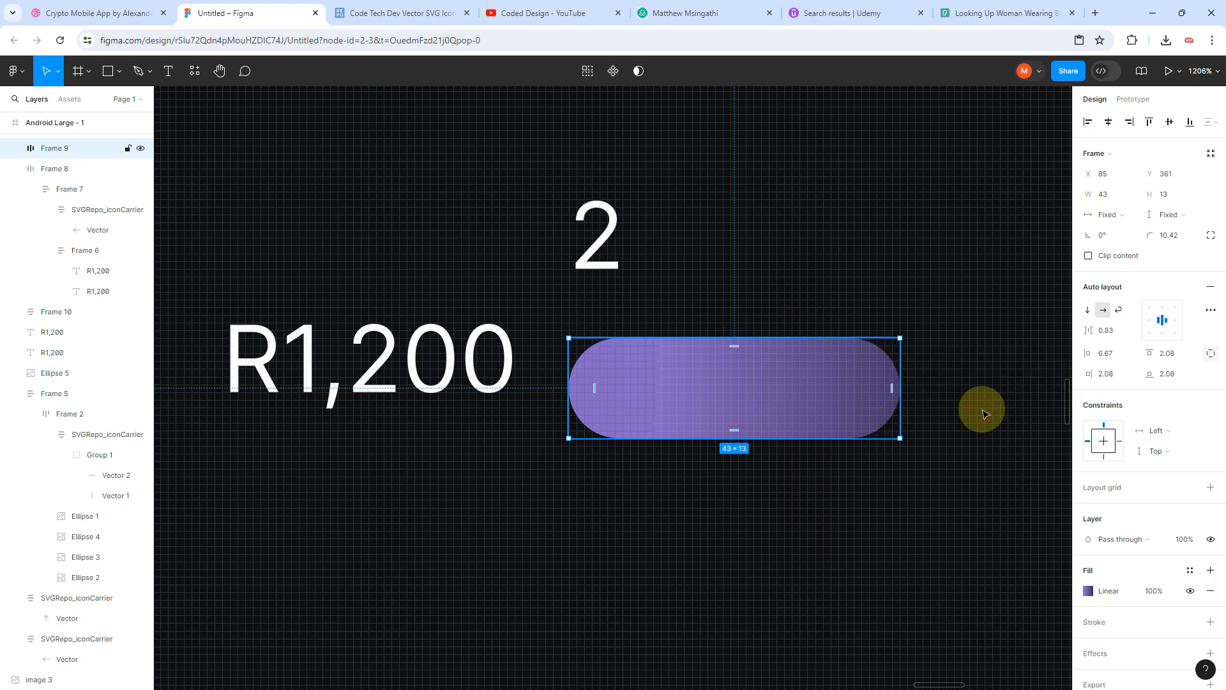
click(643, 187)
right_click(642, 187)
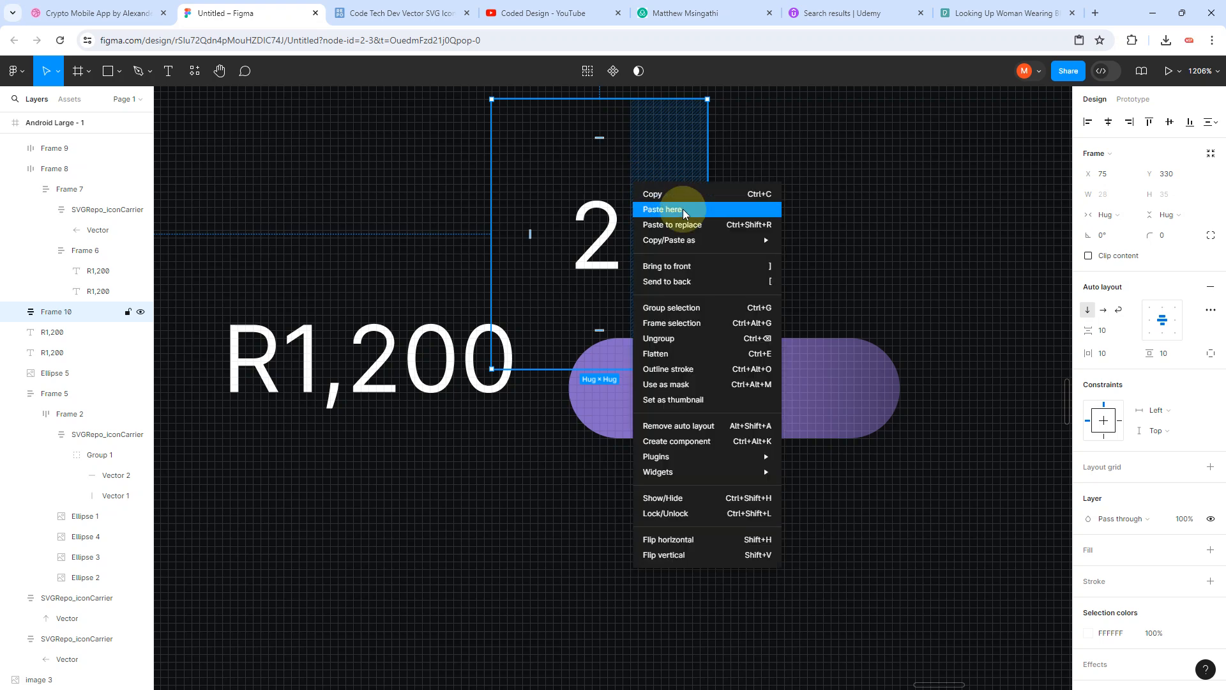
mouse_move(705, 238)
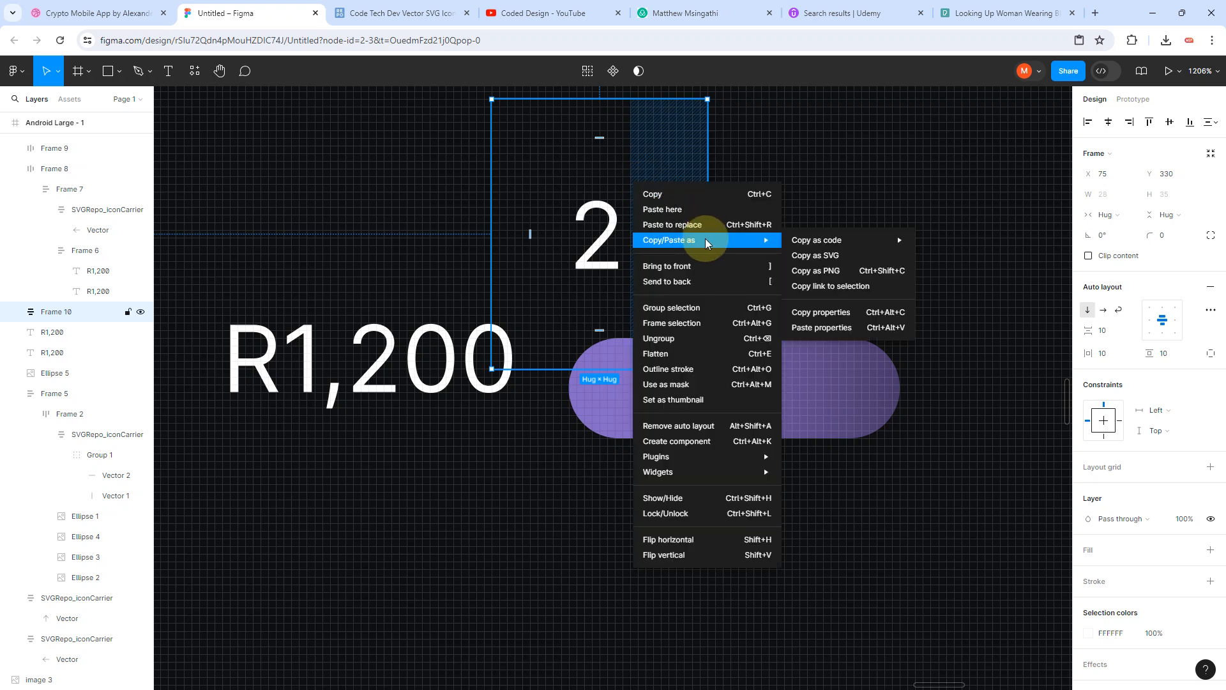
click(843, 327)
click(783, 364)
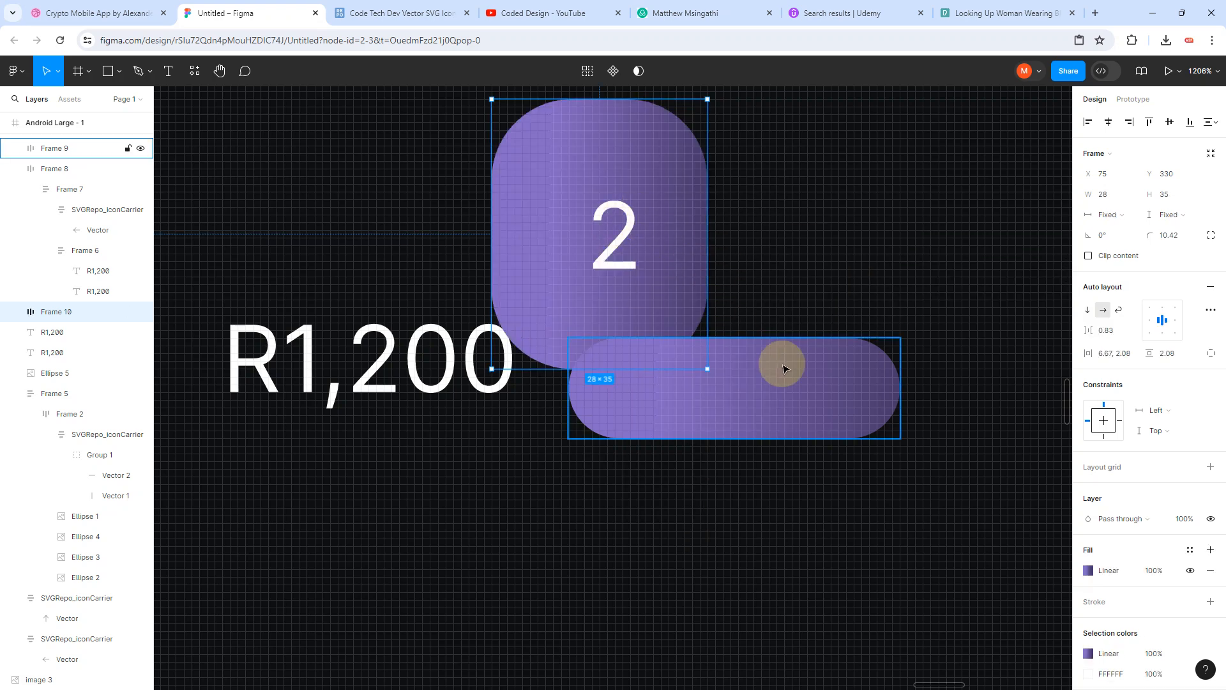
Step: Delete the old empty gradient pill and set the 2 badge's left and right auto layout padding to 0
key(Delete)
click(630, 247)
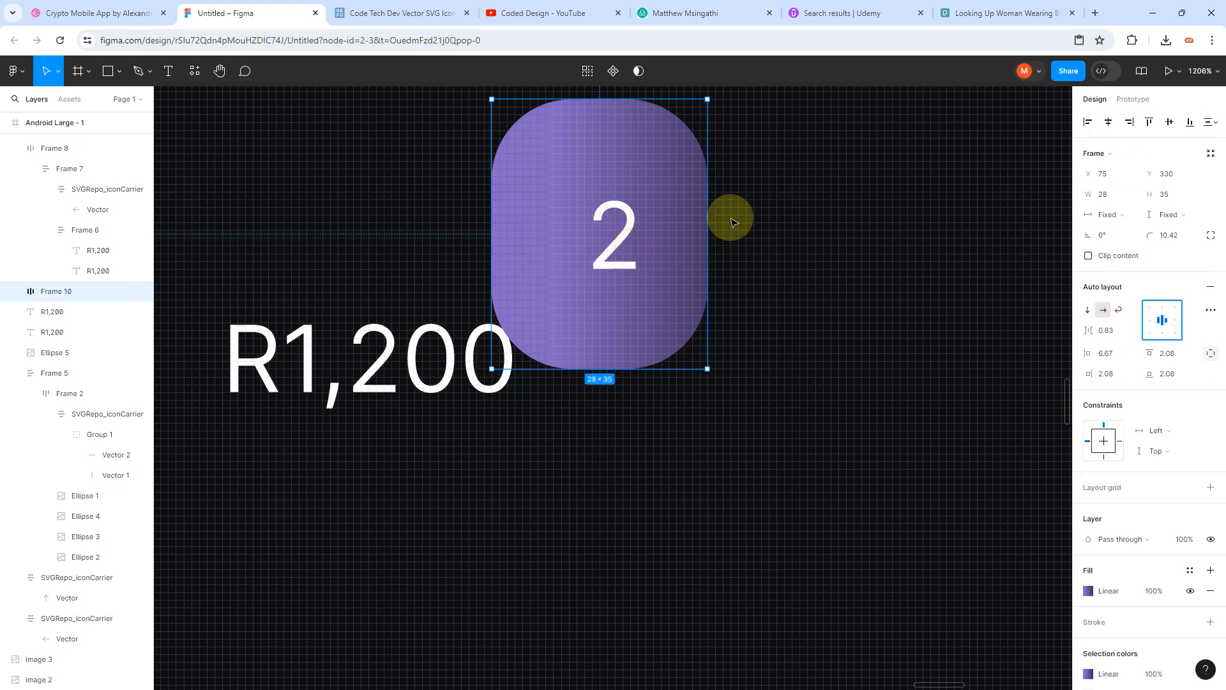
click(624, 227)
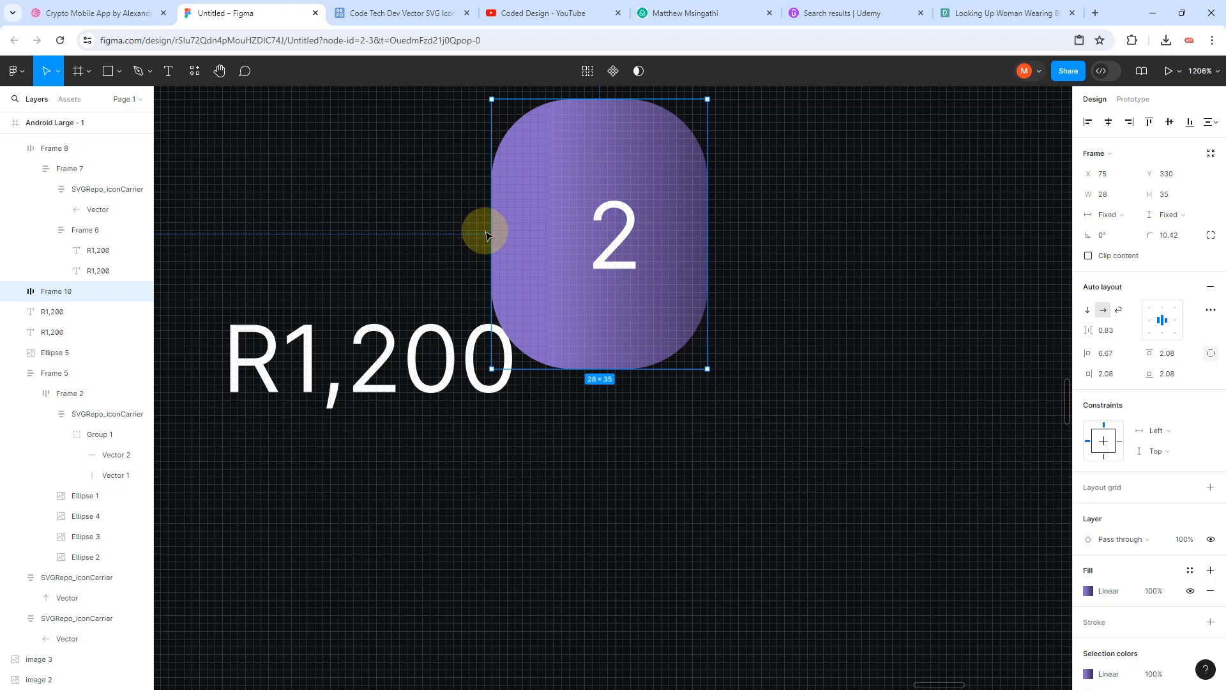
click(520, 233)
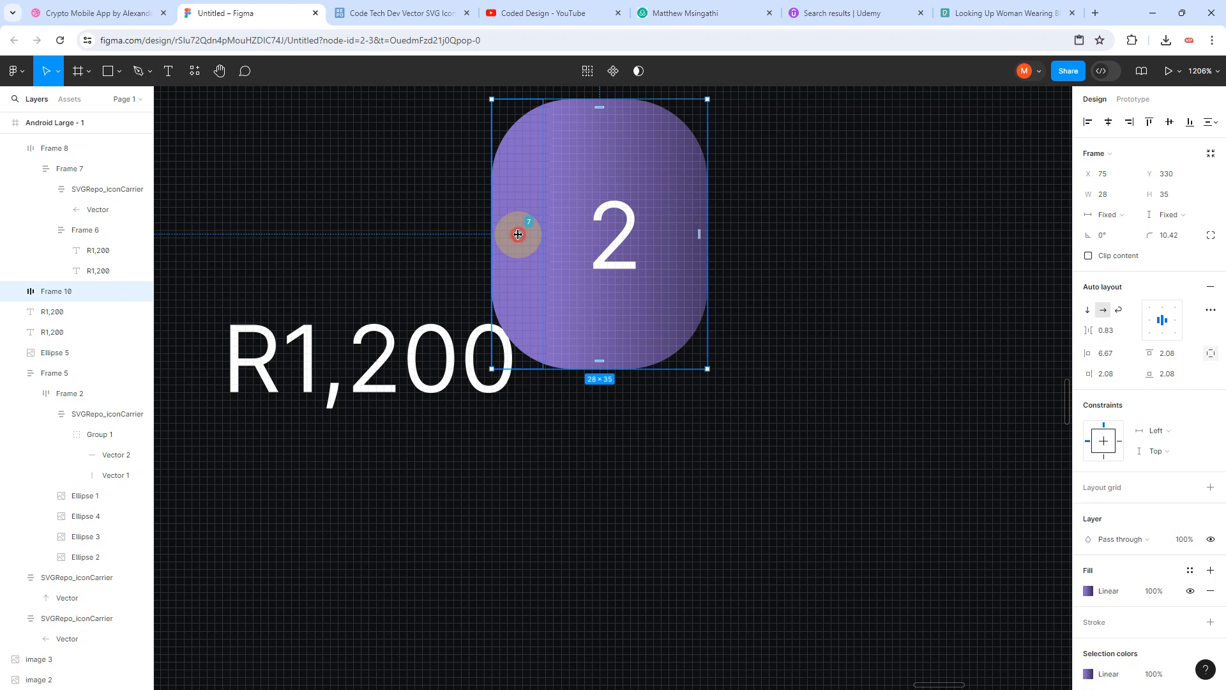
click(1105, 378)
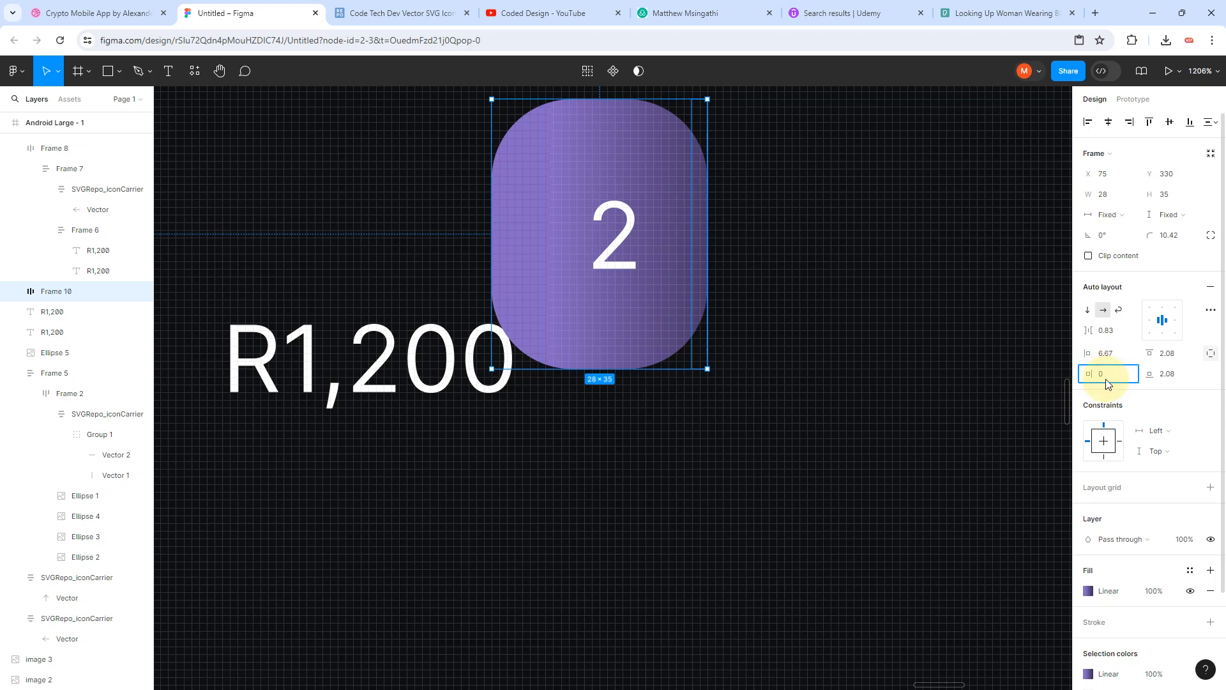
text(0)
click(1116, 361)
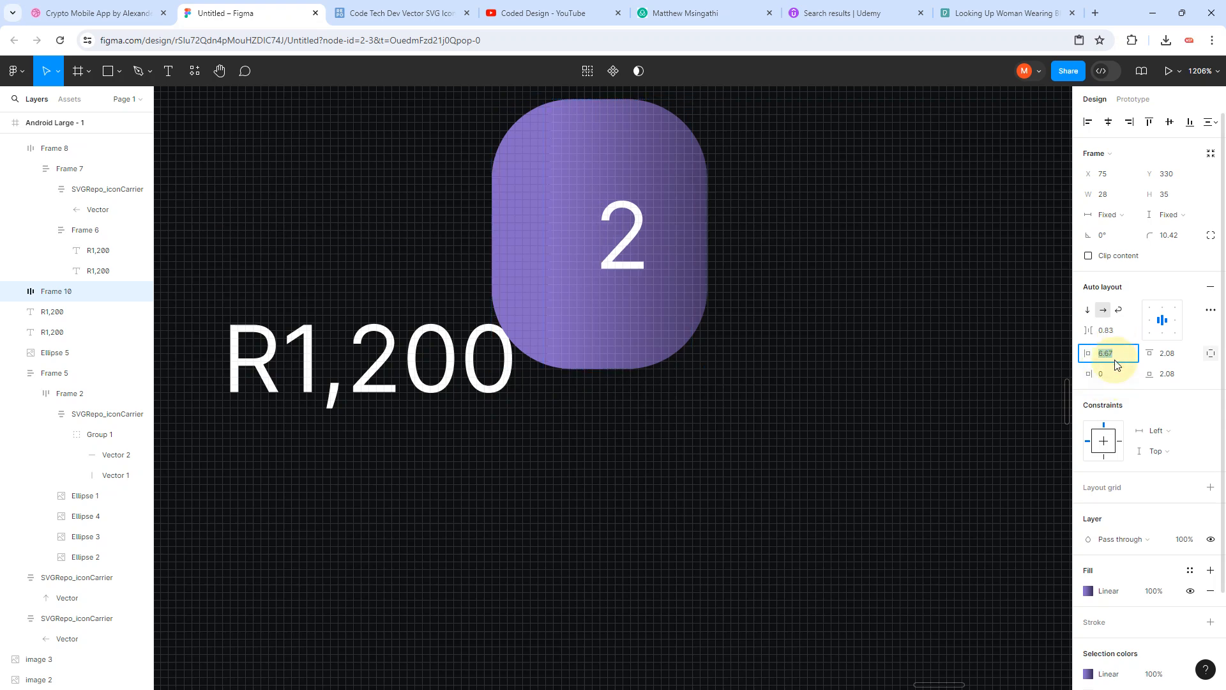
text(0)
key(Return)
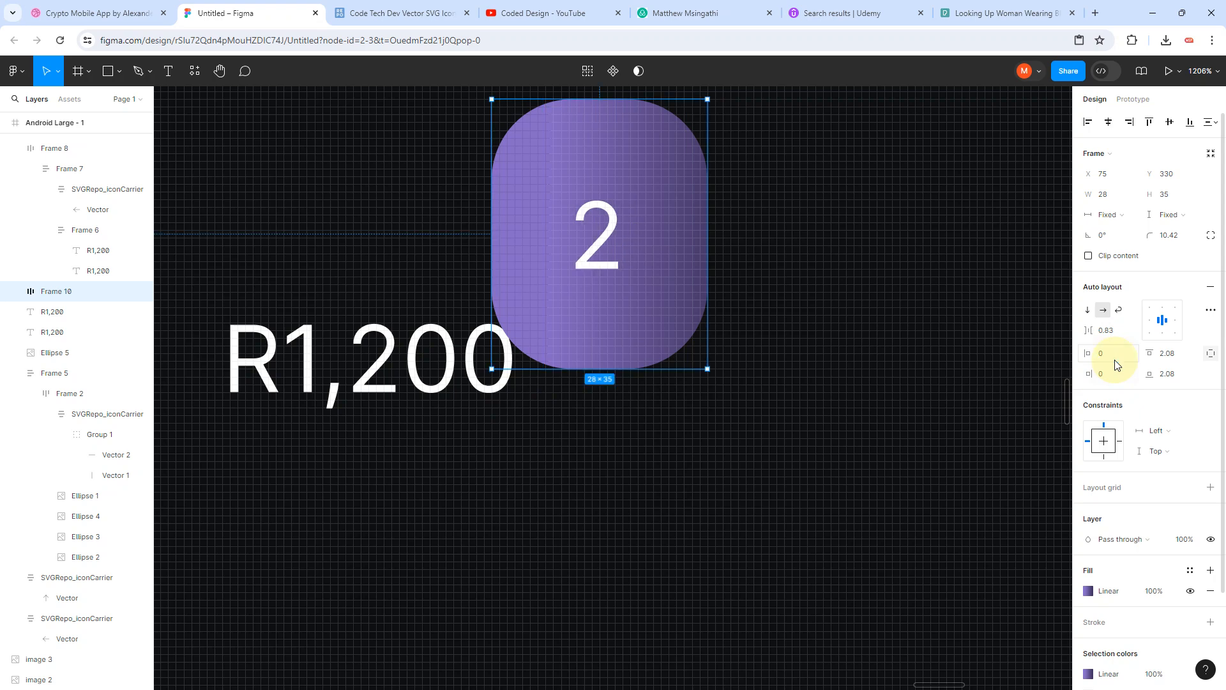
Step: Shorten the 2 badge into a flat horizontal pill and place it beside the R1,200 heading at about X 91
scroll(709, 315, down, 5)
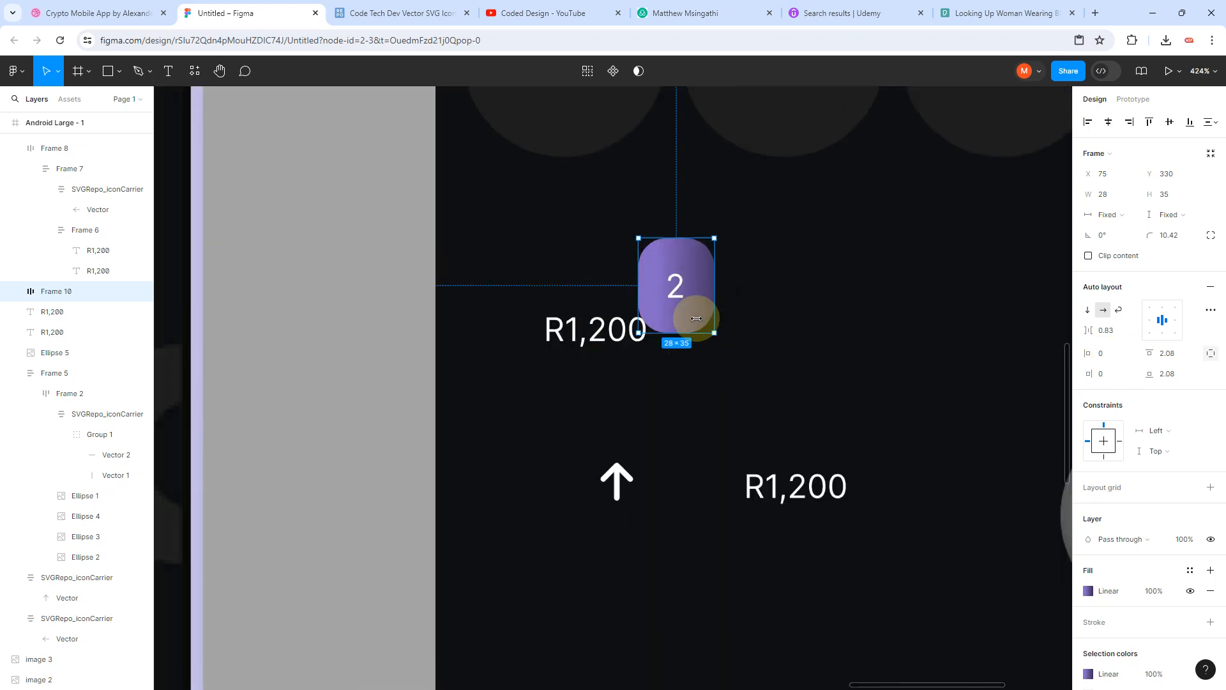
scroll(659, 355, down, 3)
scroll(656, 349, left, 2)
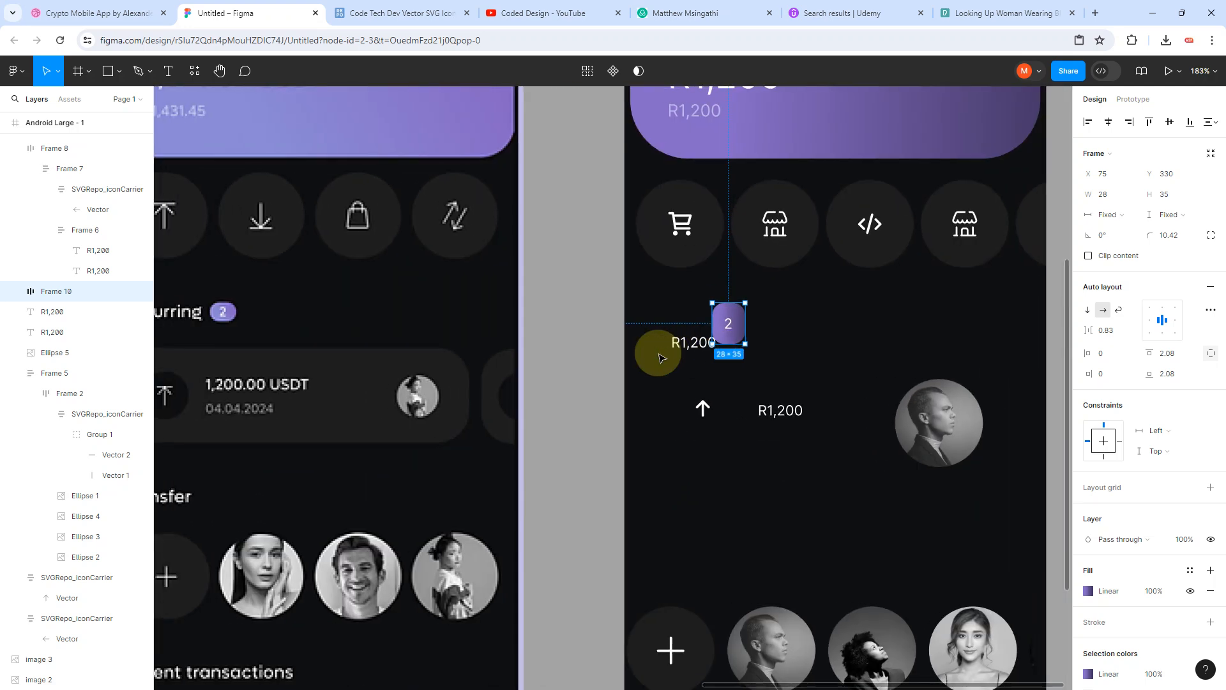
scroll(748, 319, up, 3)
drag(734, 275, 758, 376)
scroll(733, 400, down, 3)
scroll(759, 376, down, 3)
click(753, 449)
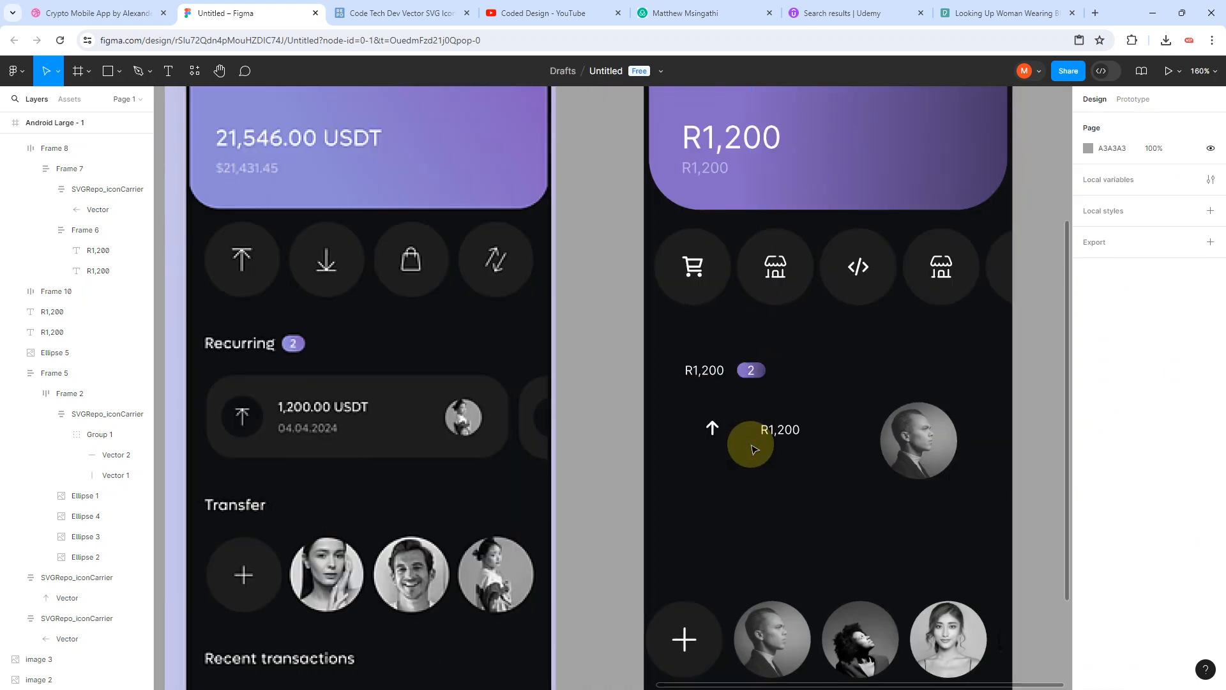
Step: Resize the 2 badge to about 24 wide and 16 high
click(752, 366)
scroll(753, 357, up, 10)
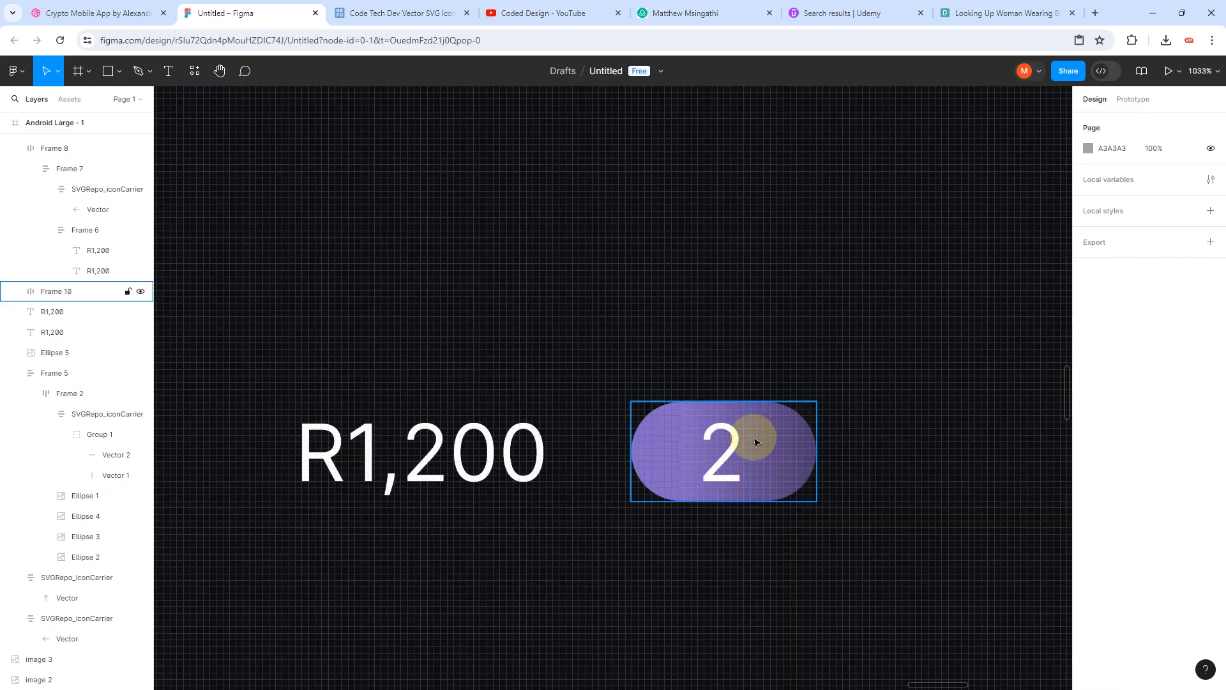
drag(744, 400, 744, 393)
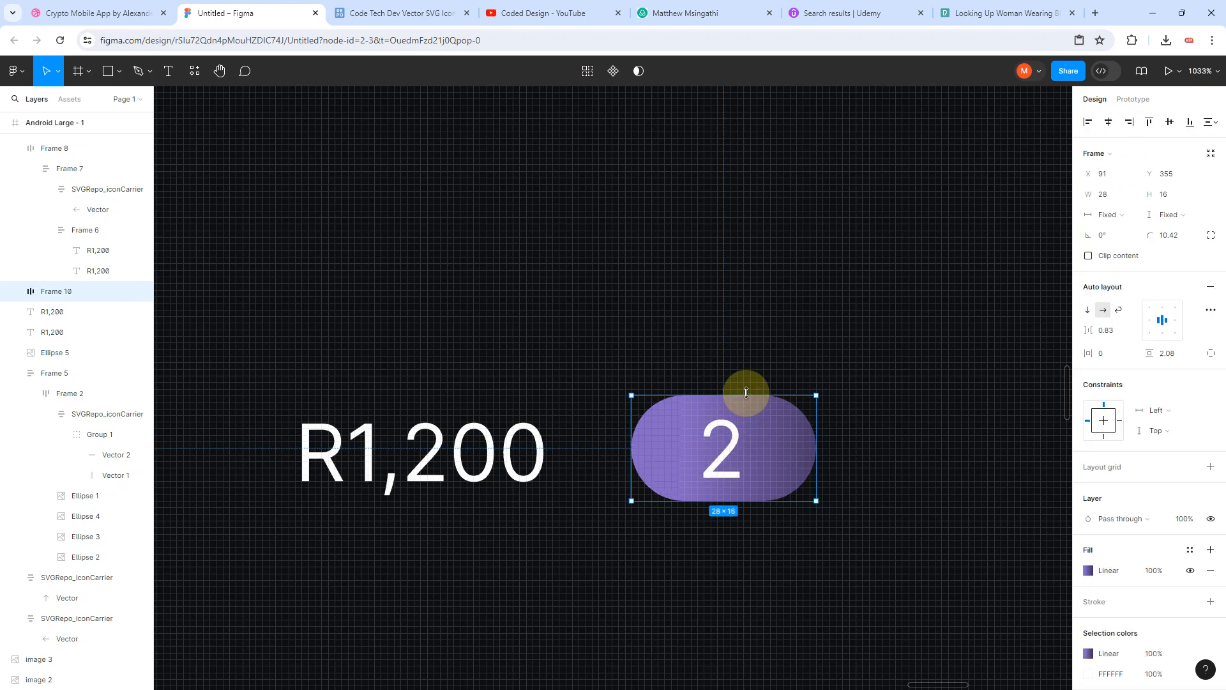
drag(815, 444, 790, 442)
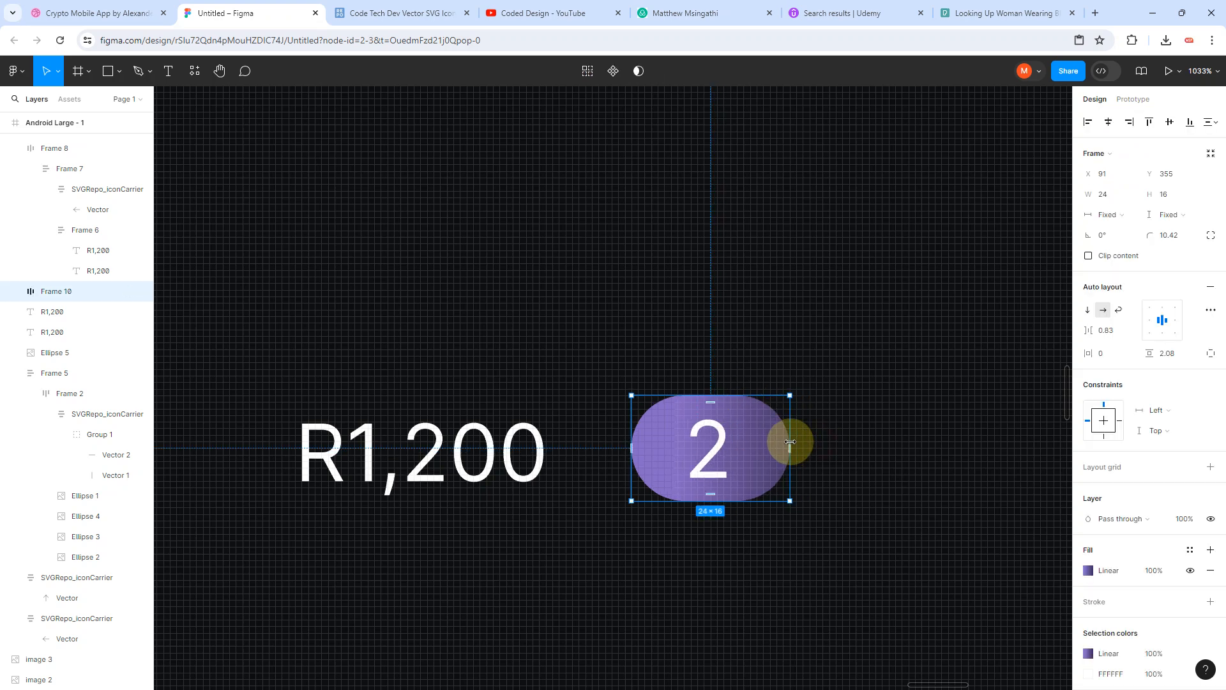
scroll(790, 441, down, 6)
scroll(705, 468, down, 4)
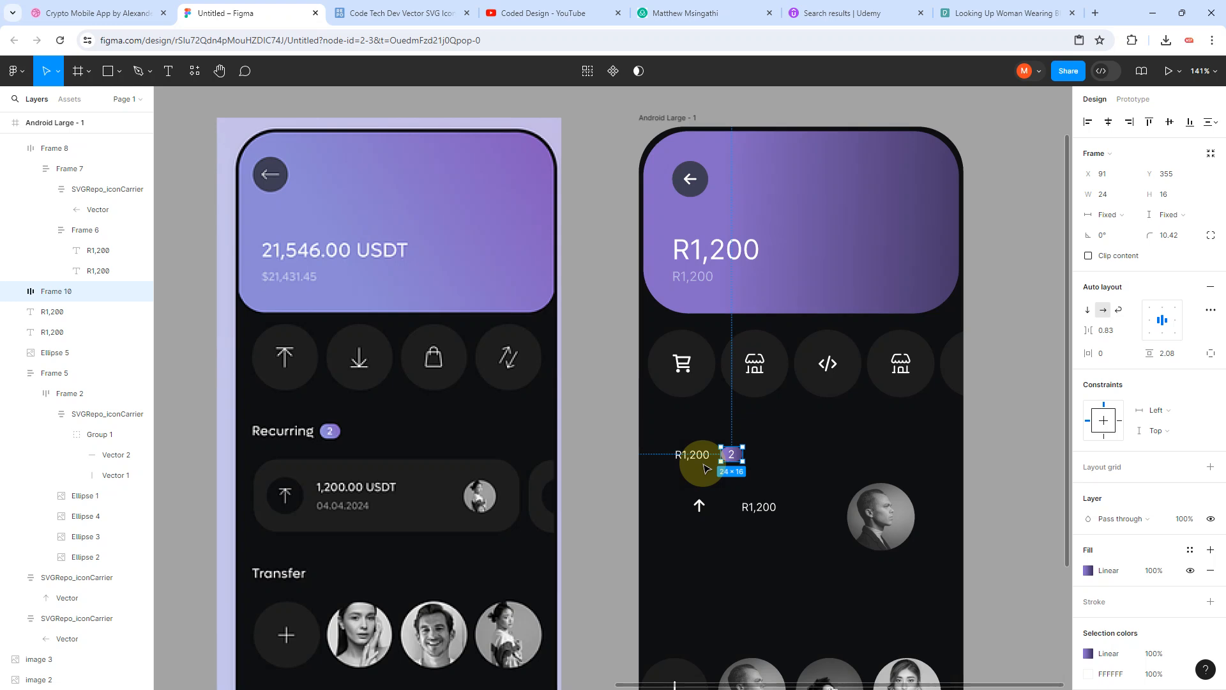
Step: Change the R1,200 heading beside the badge to Recuring and scale it up, shifting the badge to about X 114, Y 354
click(692, 453)
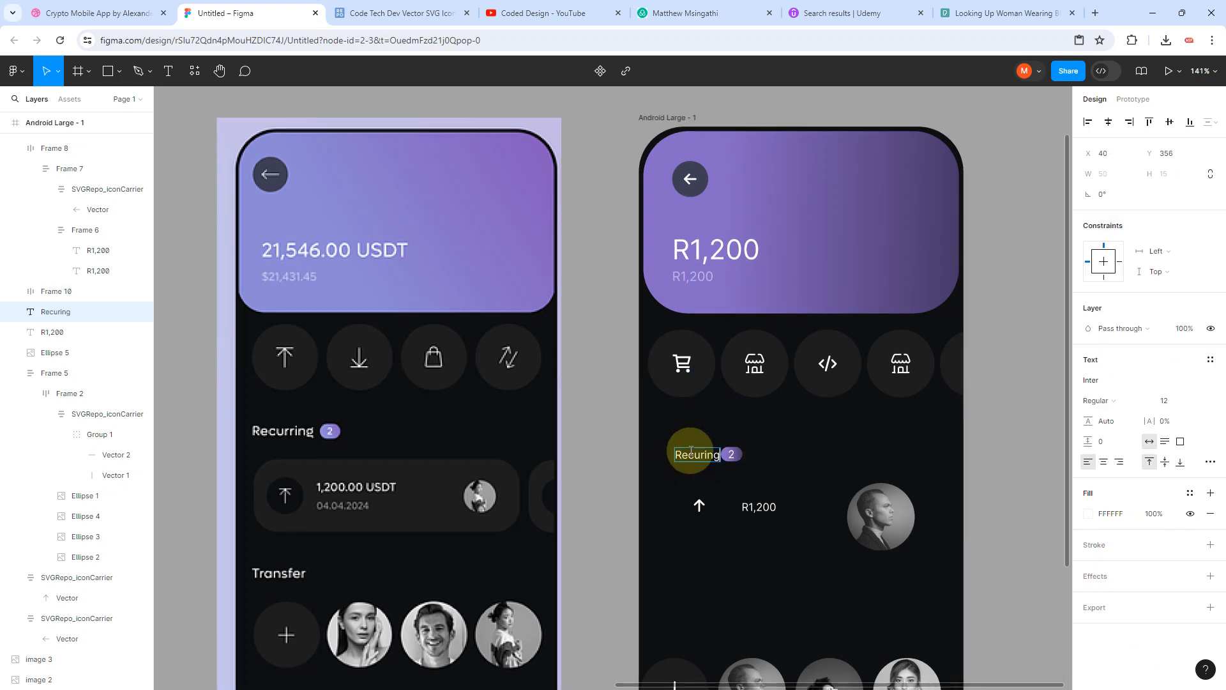
scroll(766, 456, up, 4)
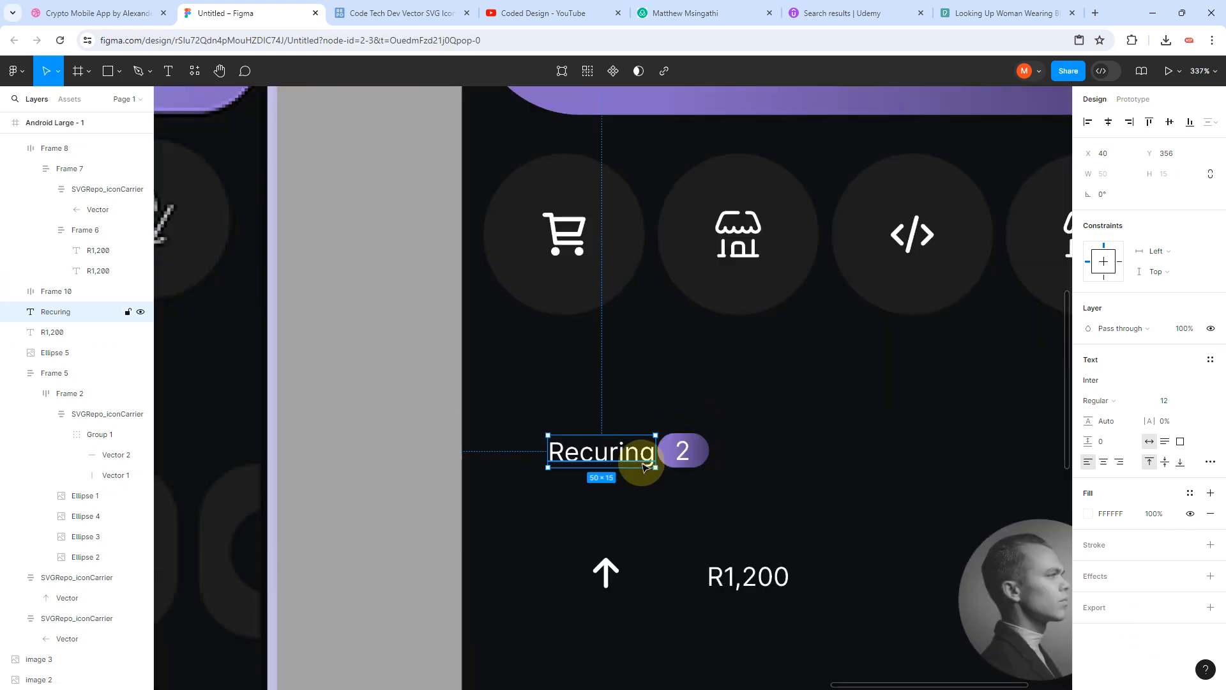
key(k)
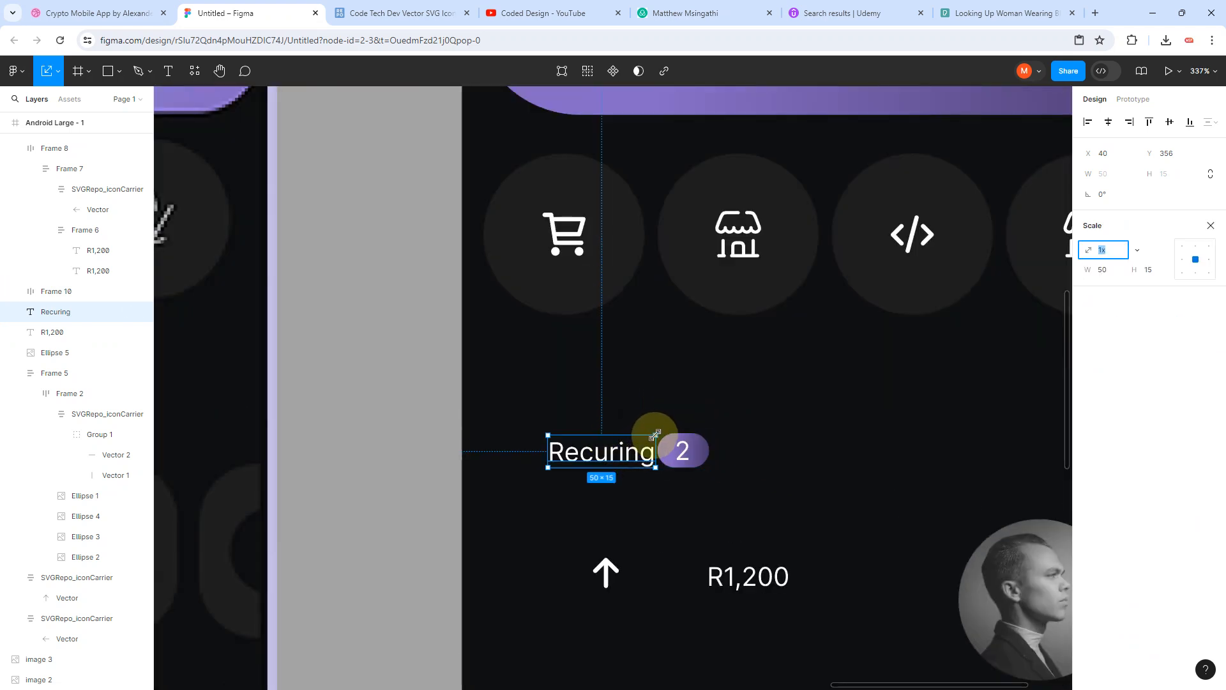
drag(656, 435, 744, 451)
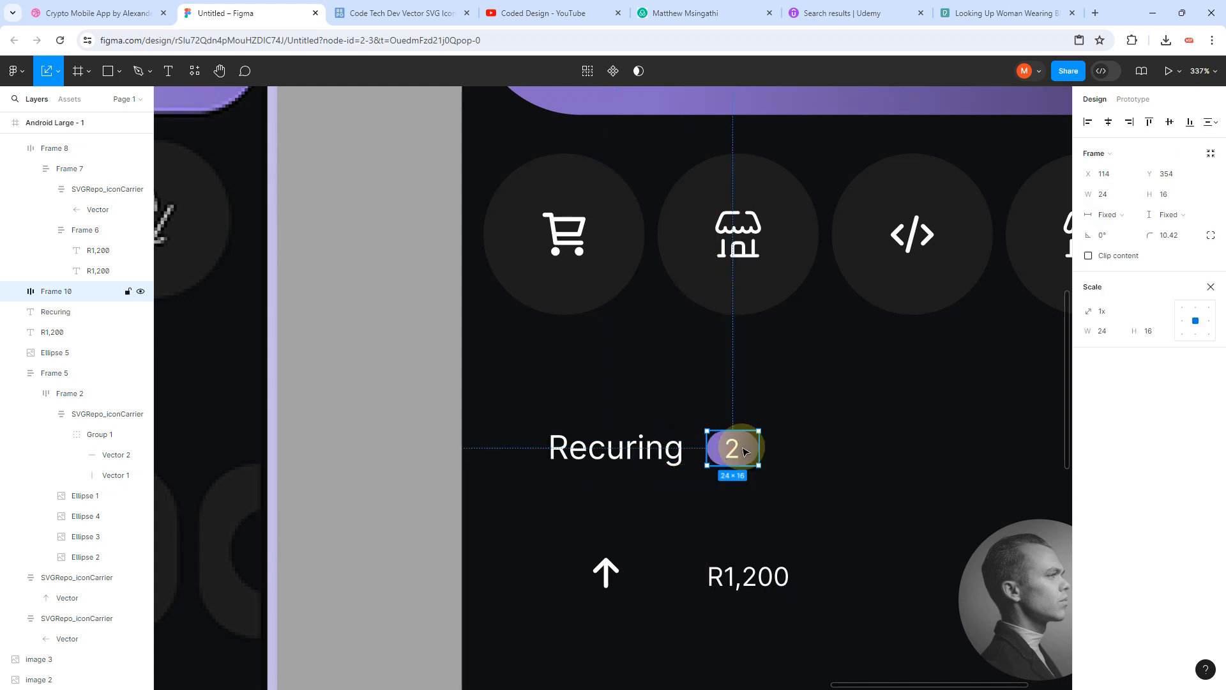
click(786, 415)
Step: Wrap the Recuring heading and badge in a center-aligned auto layout frame and place it under the icon row at about X 31, Y 334
click(735, 447)
shift+click(638, 455)
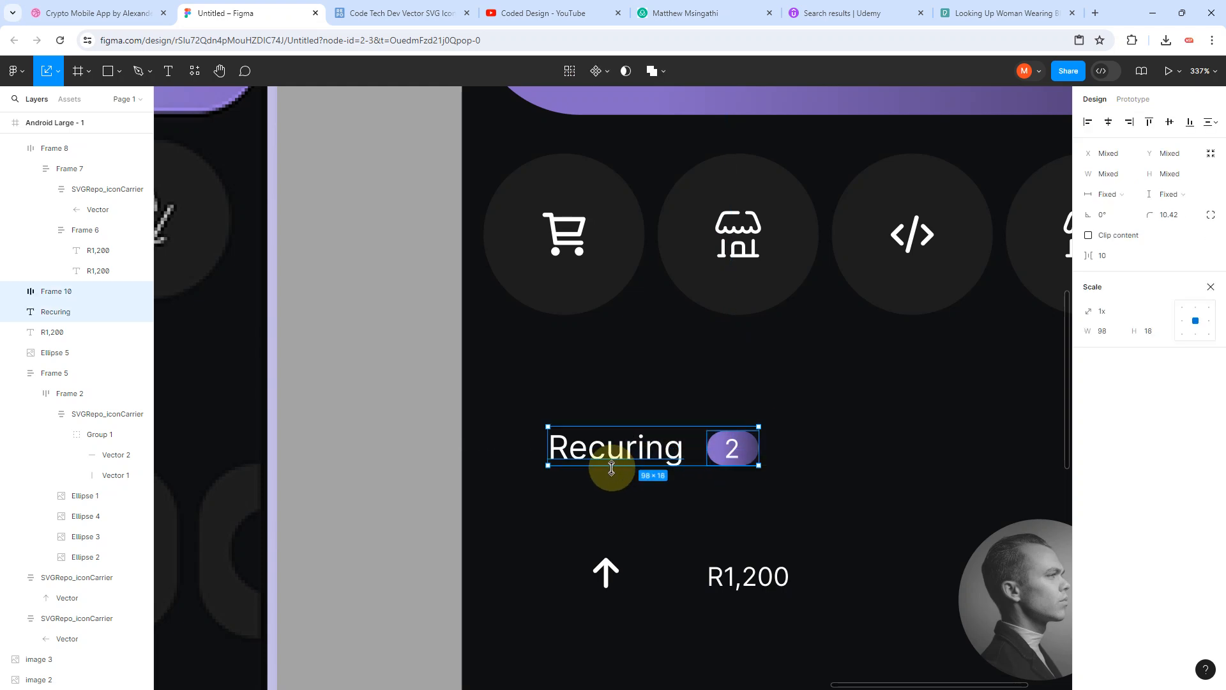
key(shift+a)
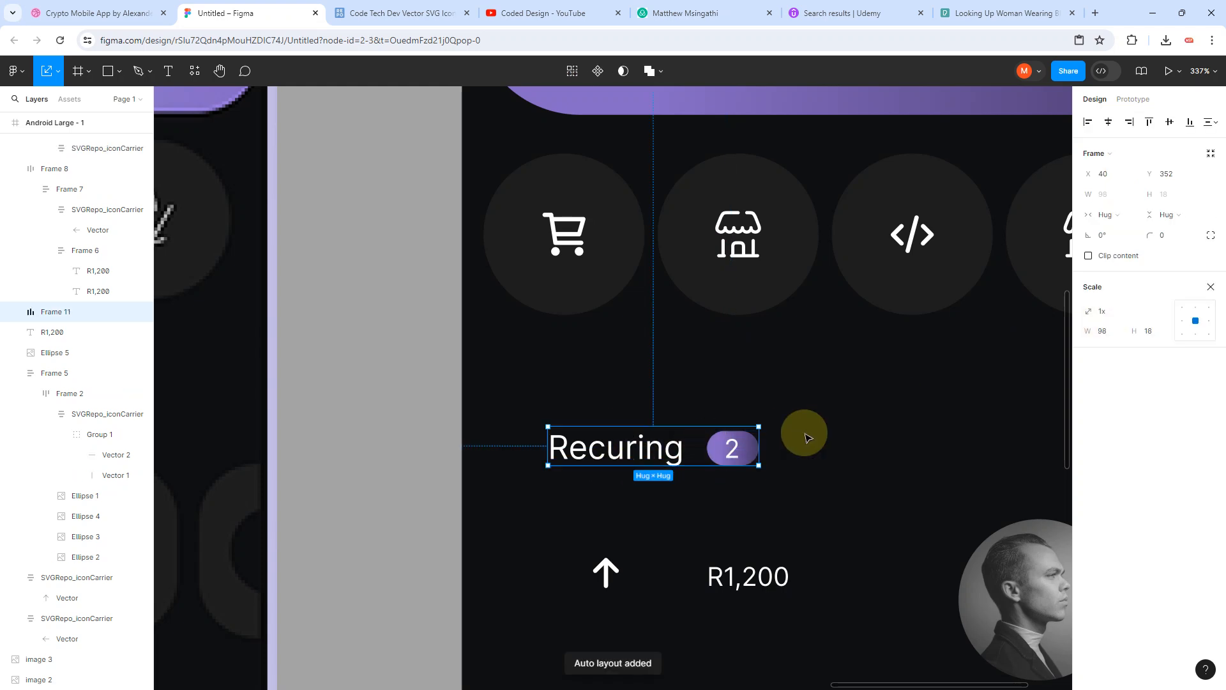
key(v)
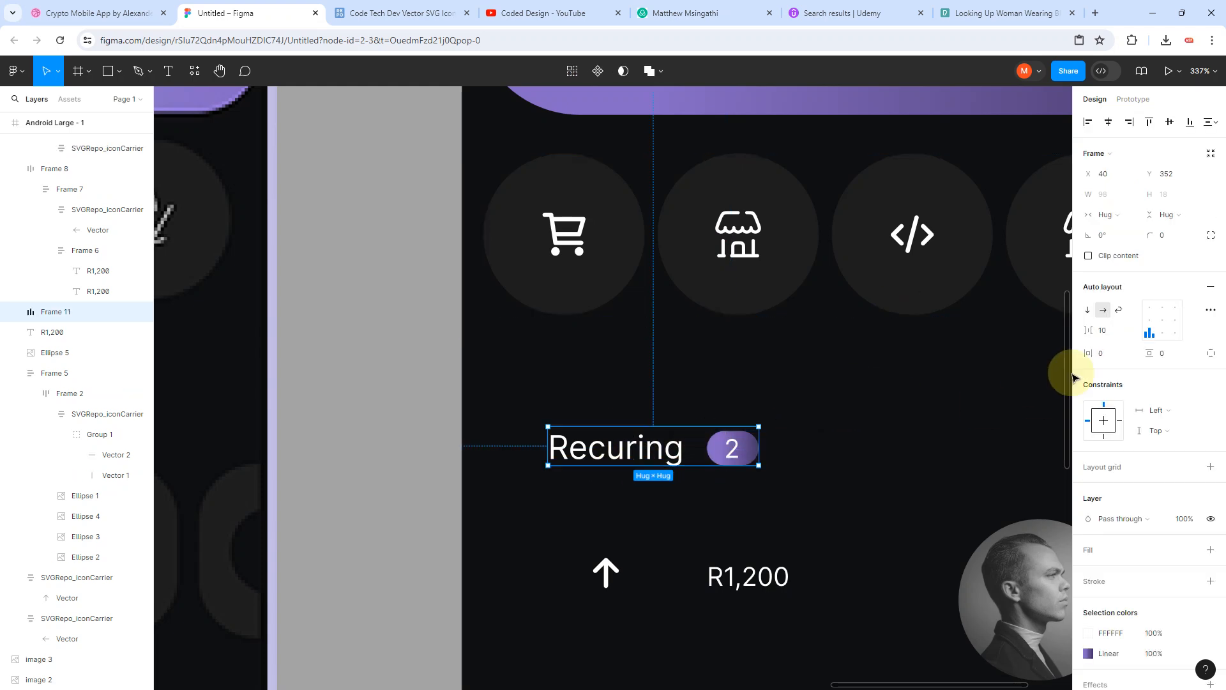
scroll(827, 430, down, 5)
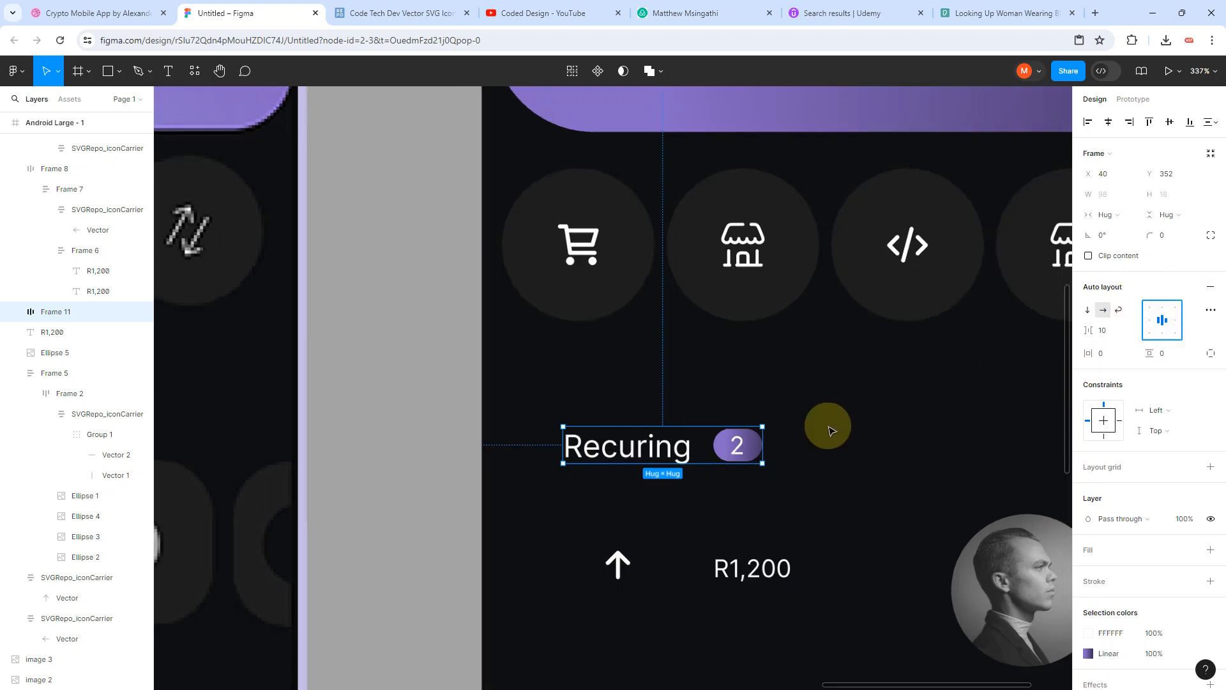
drag(764, 438, 757, 428)
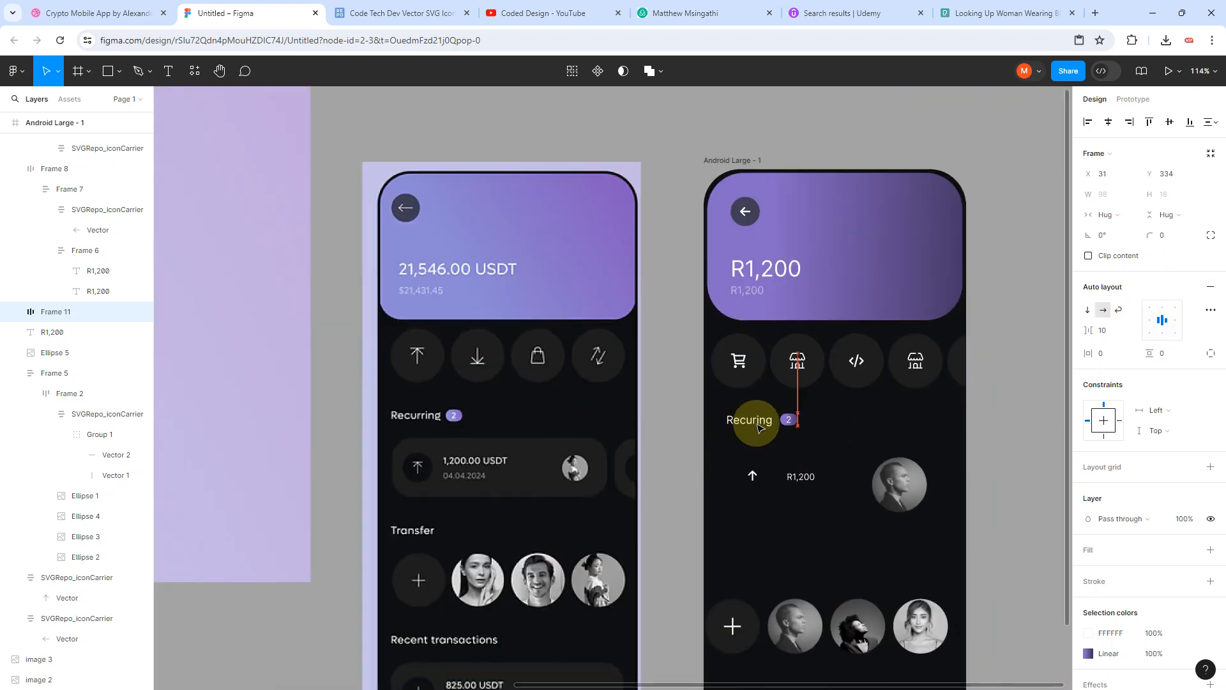
click(839, 501)
Step: Duplicate the header card's two-line R1,200 amount frame and move one copy below the up arrow, at about X 71, Y 467
scroll(842, 507, up, 3)
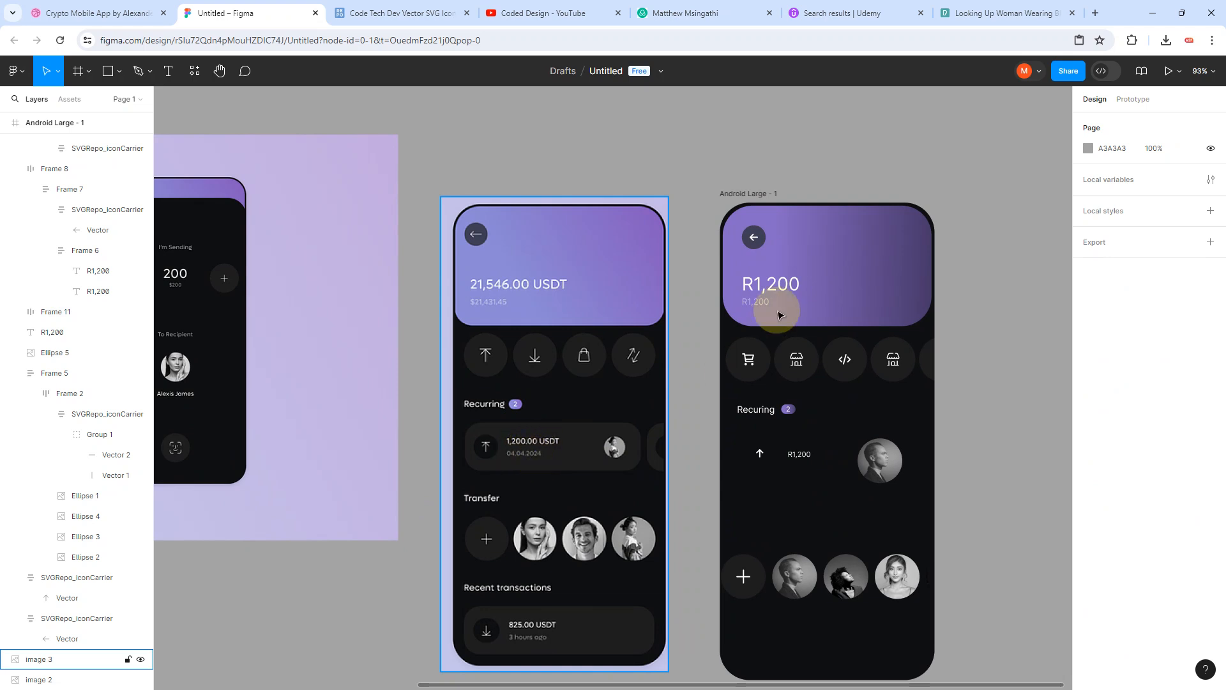
double_click(774, 290)
double_click(775, 294)
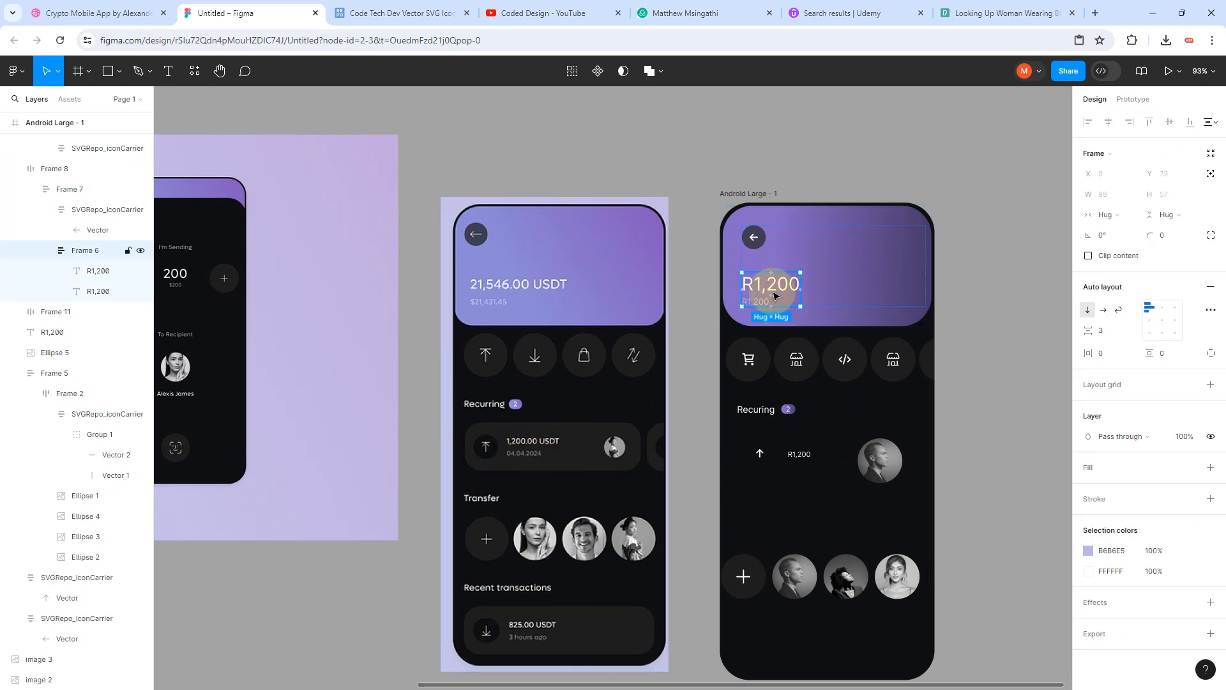
key(ctrl+d)
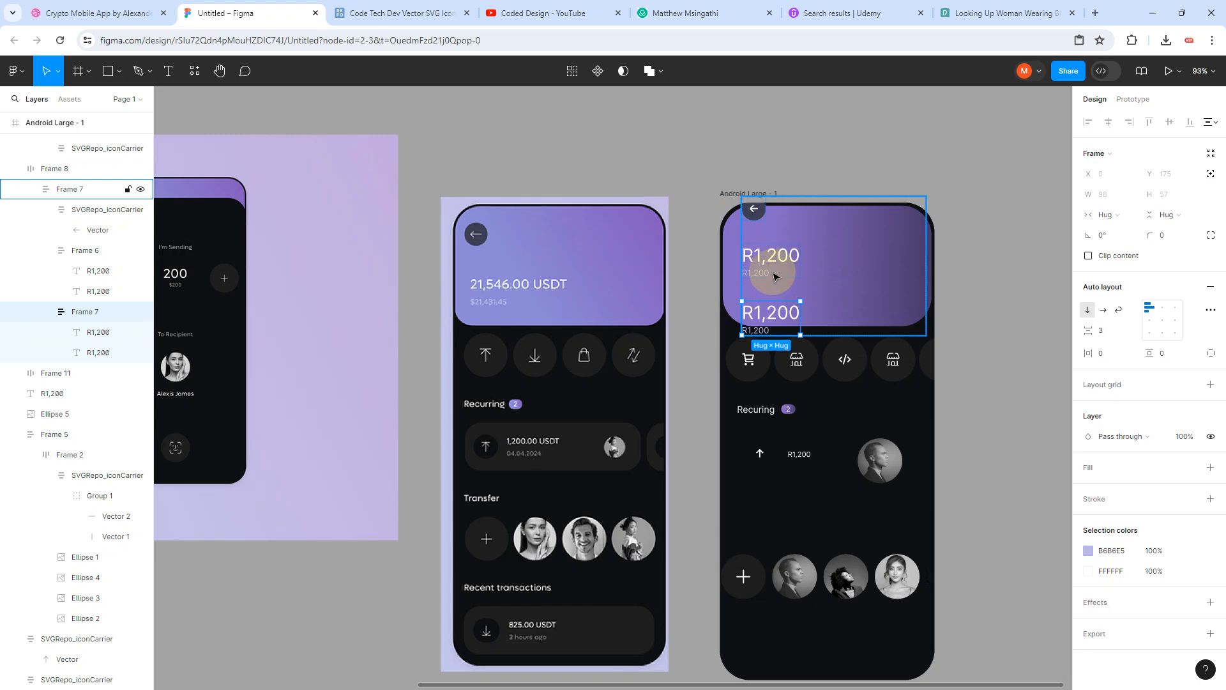
drag(800, 343, 792, 498)
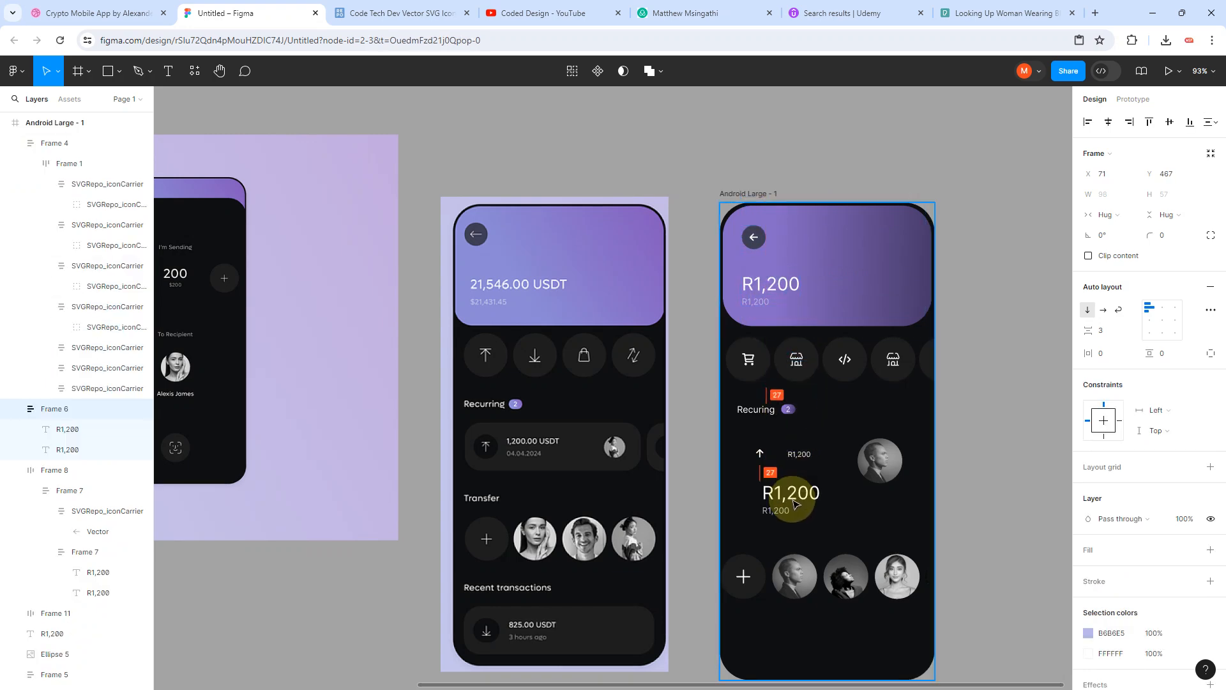
Step: Scale the large R1,200 in the moved amount frame down to about 60 wide
scroll(794, 501, up, 3)
double_click(799, 490)
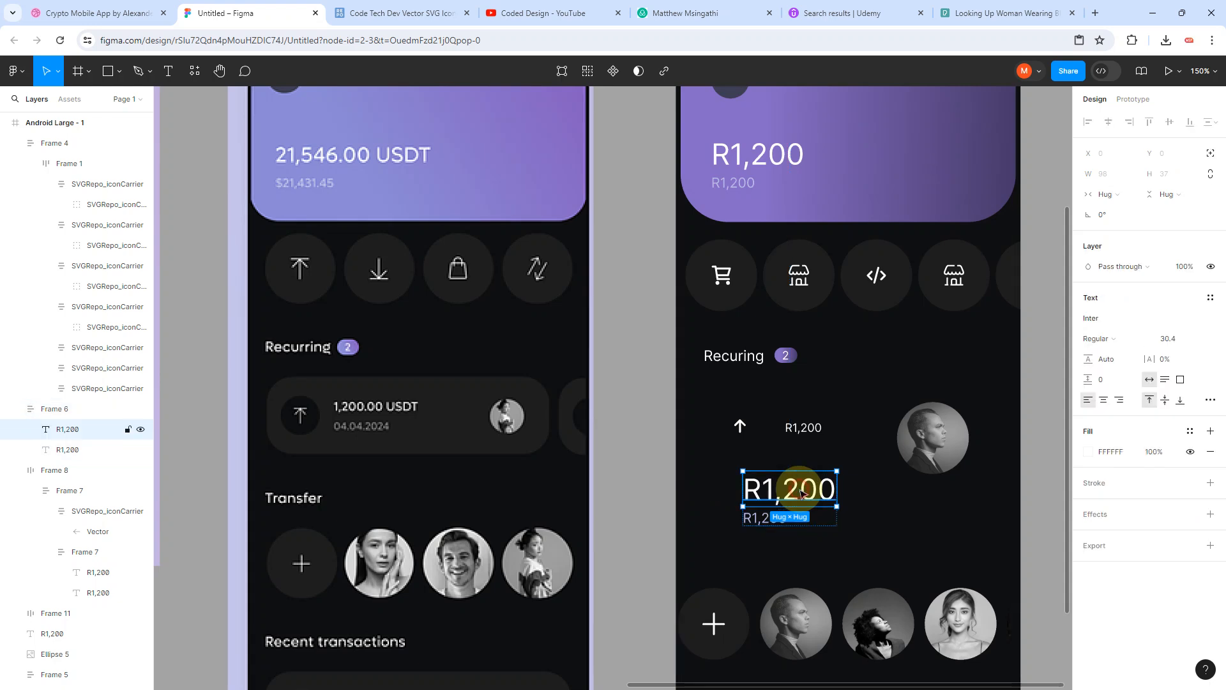
key(k)
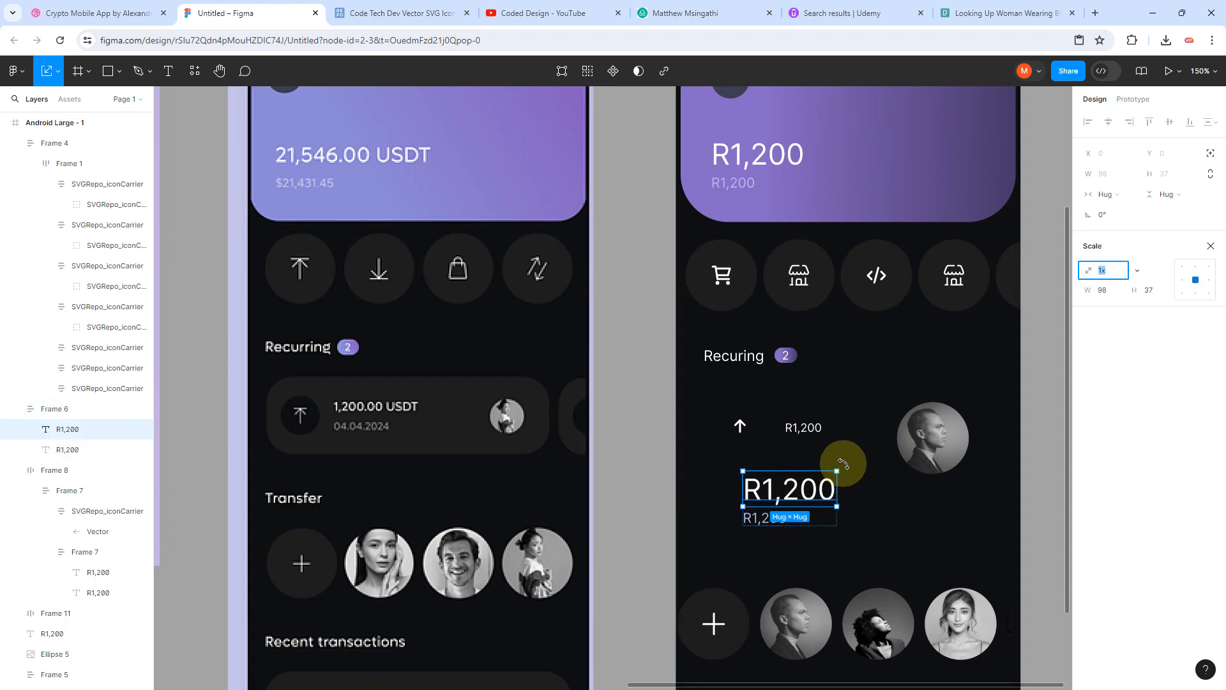
drag(836, 470, 805, 485)
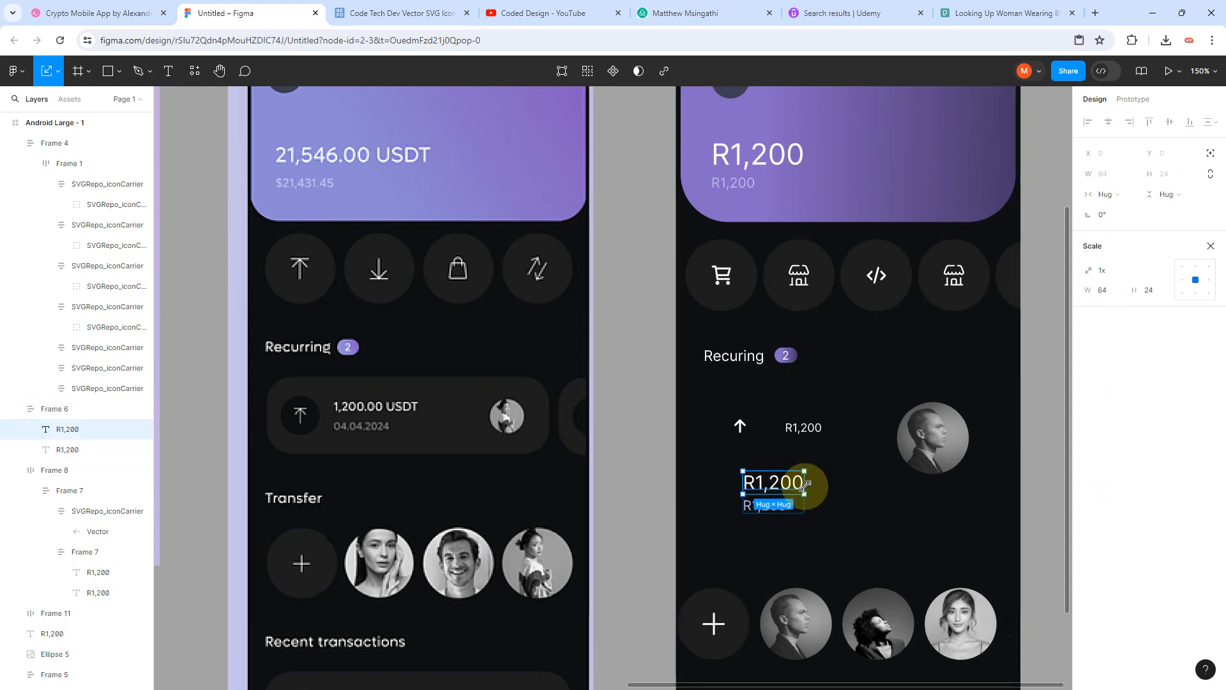
click(843, 509)
Step: Scale the faint lower R1,200 in the moved amount frame down to about 28 by 11
scroll(785, 516, up, 8)
click(783, 508)
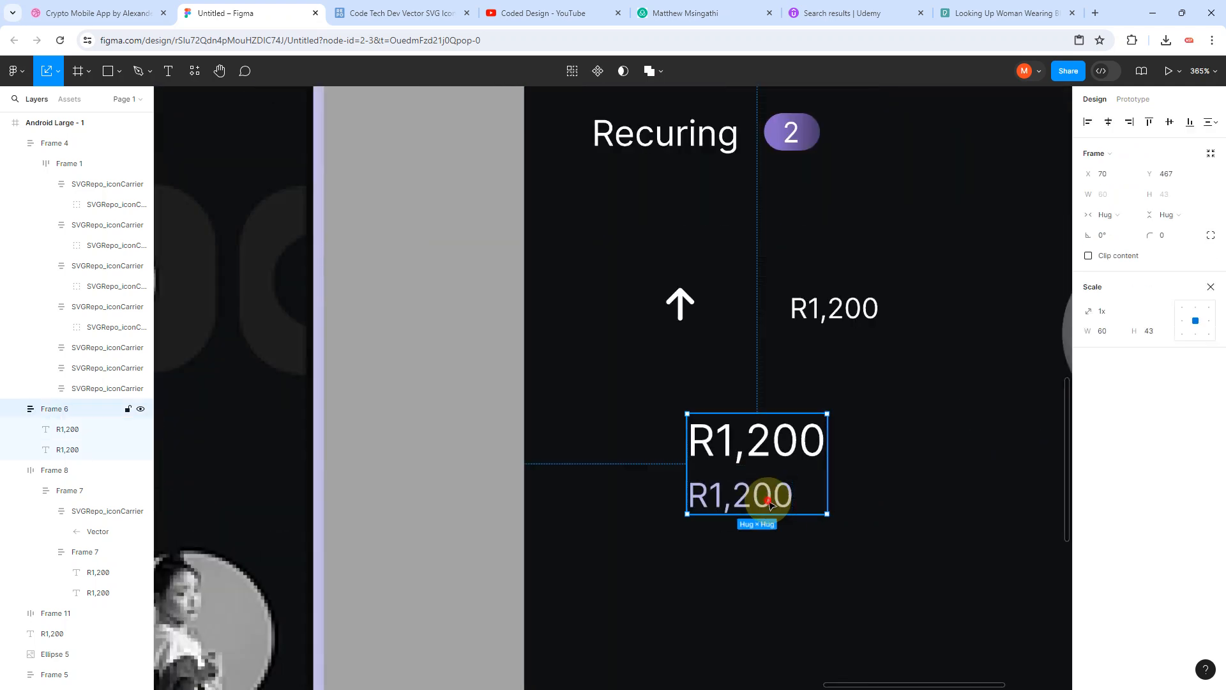
click(783, 508)
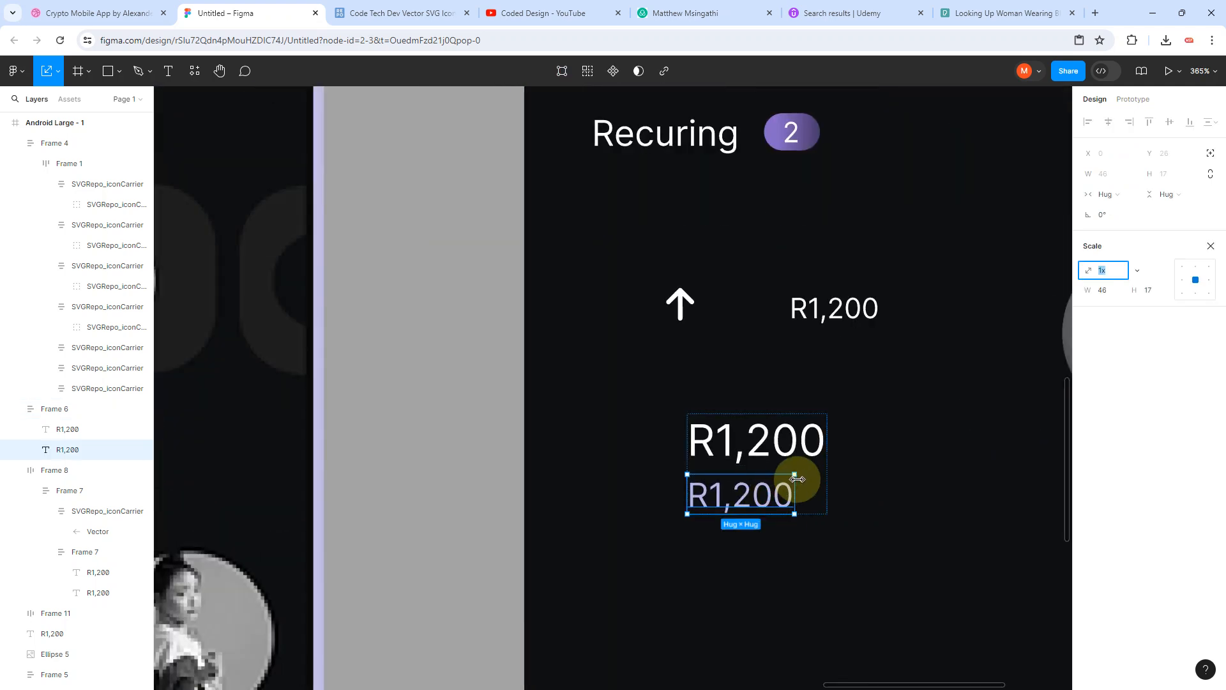
drag(795, 476, 761, 502)
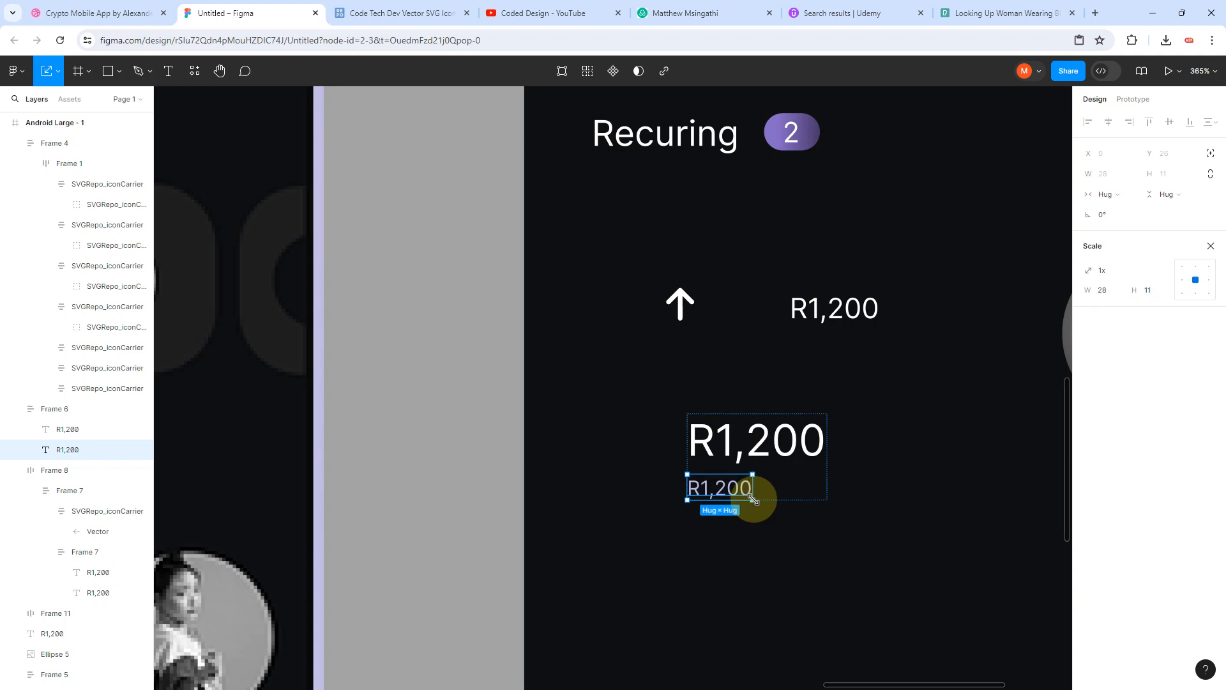
click(850, 495)
scroll(822, 491, down, 5)
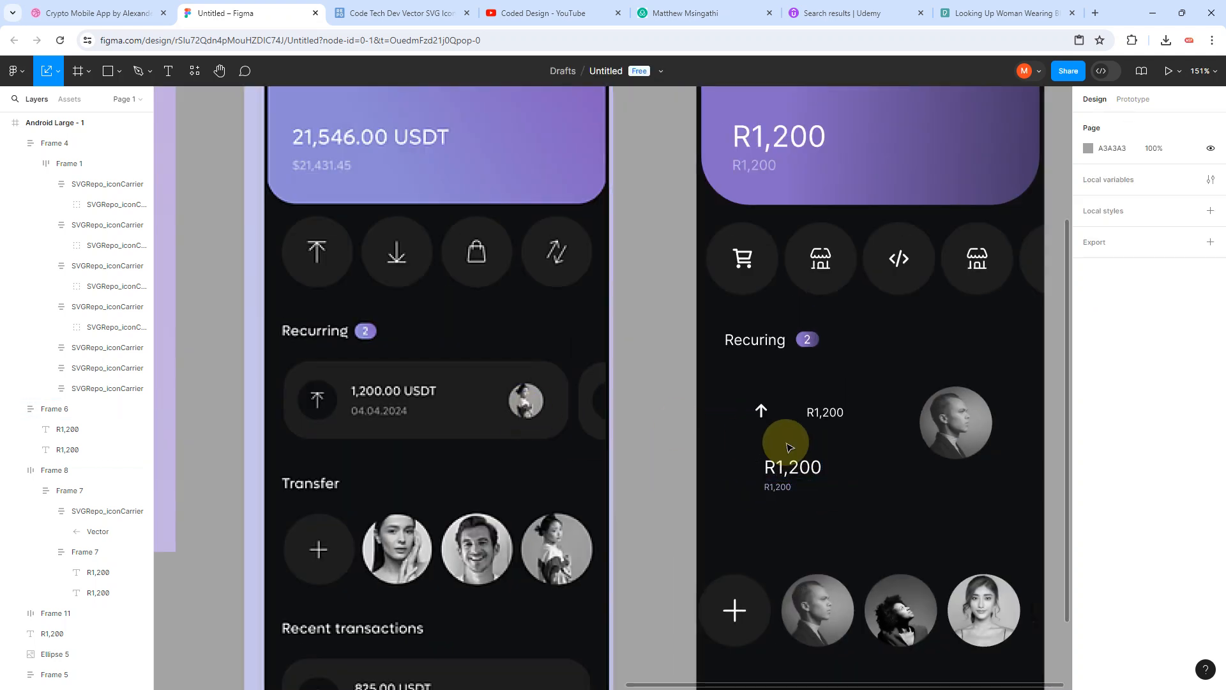
Step: Delete the single R1,200 text beside the up arrow and move the two-line amount frame into its place
click(762, 411)
click(831, 414)
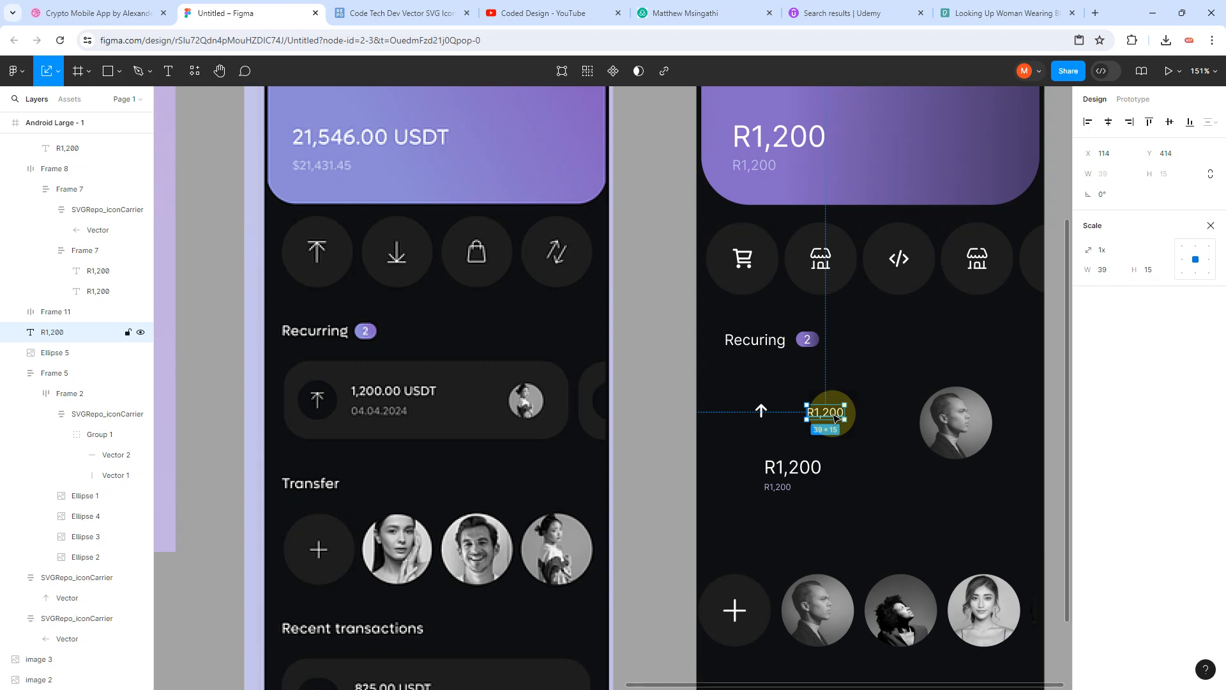
key(Delete)
drag(802, 463, 846, 414)
Step: Combine the up arrow icon and the two-line R1,200 amount frame into one horizontal auto layout row
shift+click(770, 418)
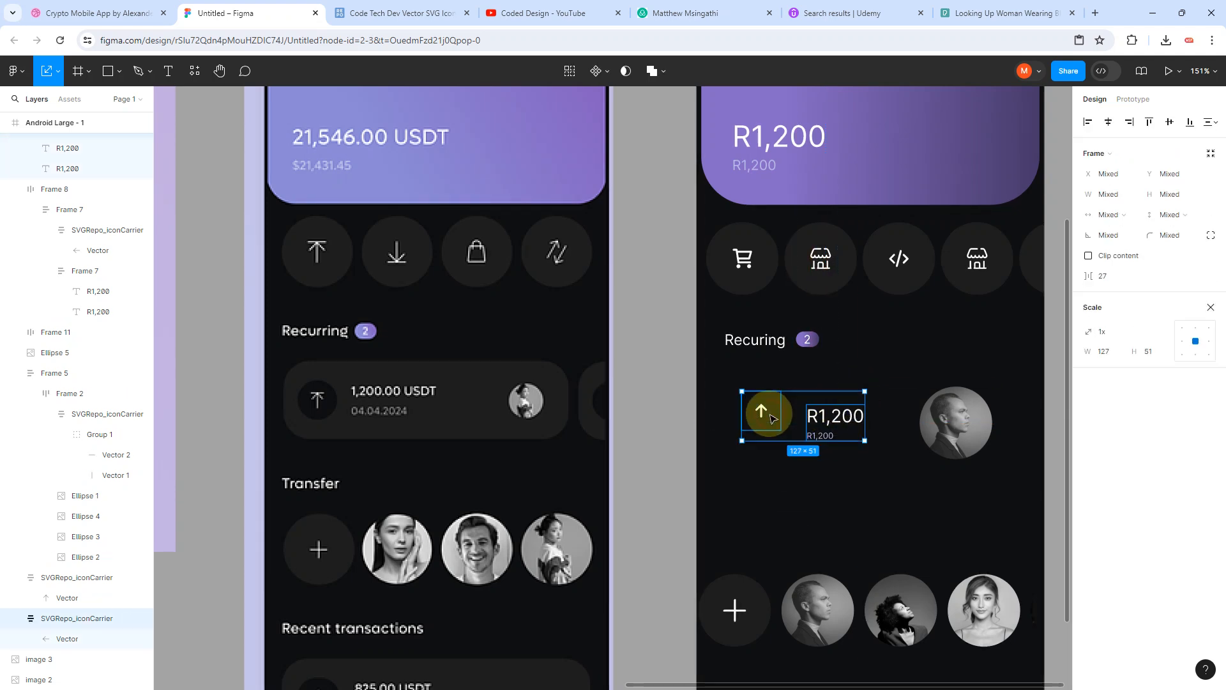
key(shift+a)
click(811, 412)
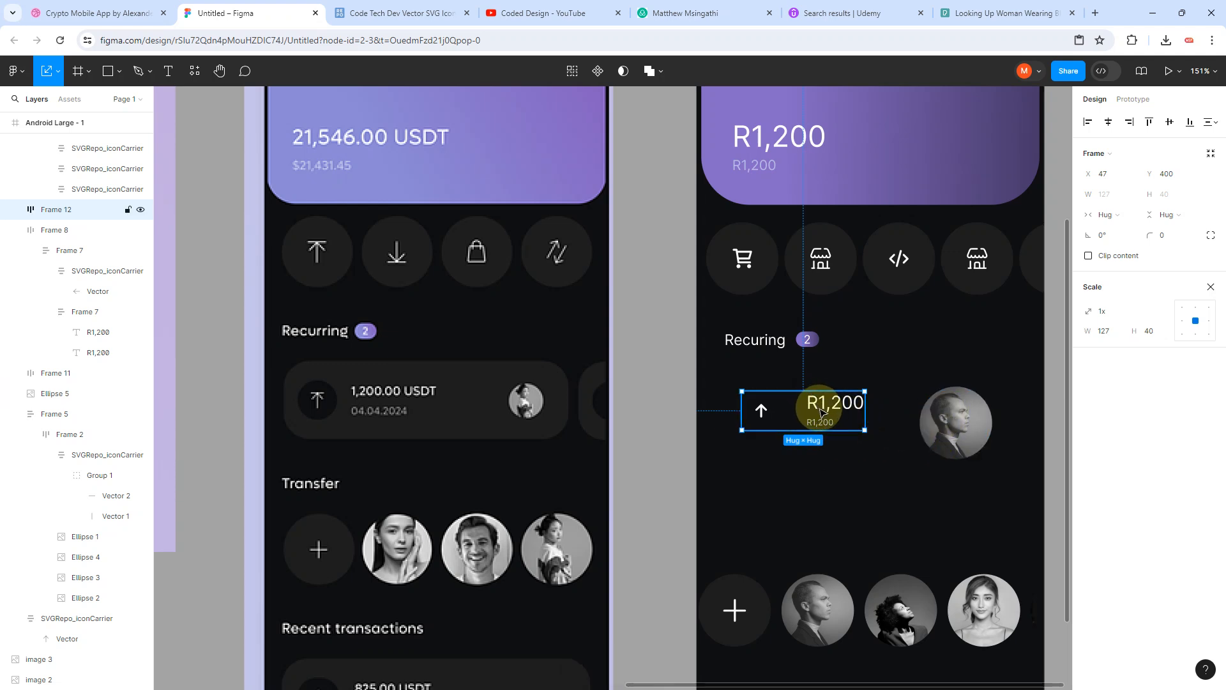
Step: Scale the portrait avatar beside the amount down to about 38 by 38 and move it to about X 278, Y 399
click(951, 423)
click(978, 403)
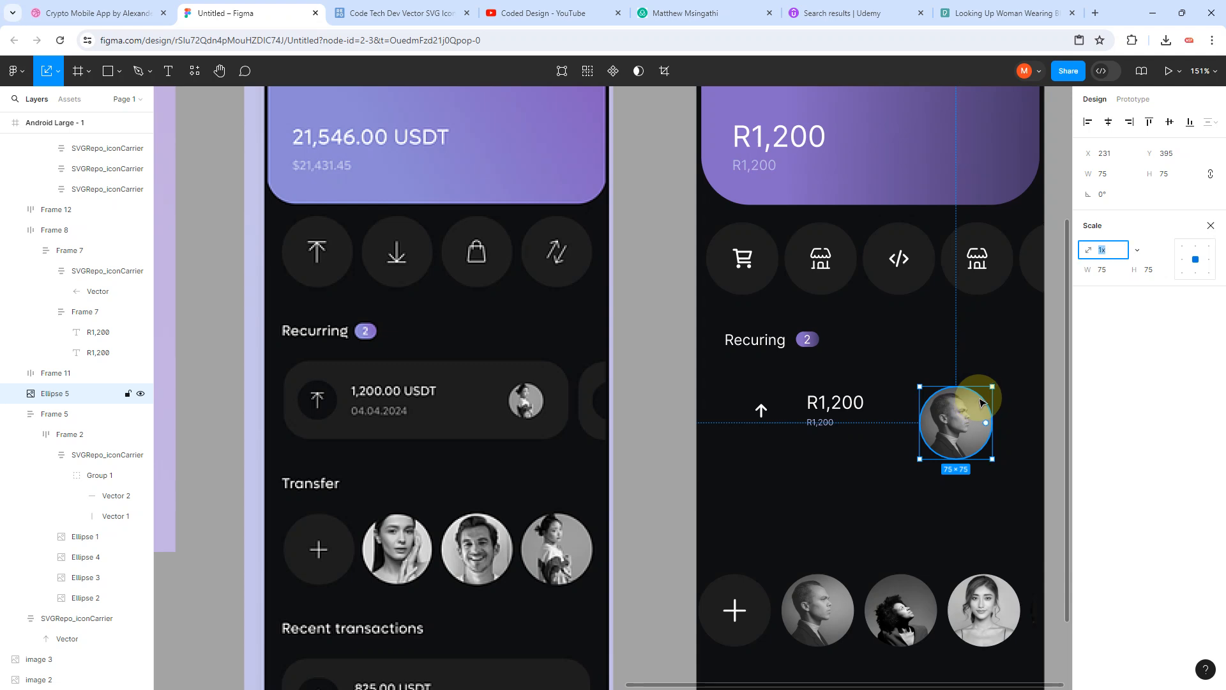
drag(994, 386, 961, 420)
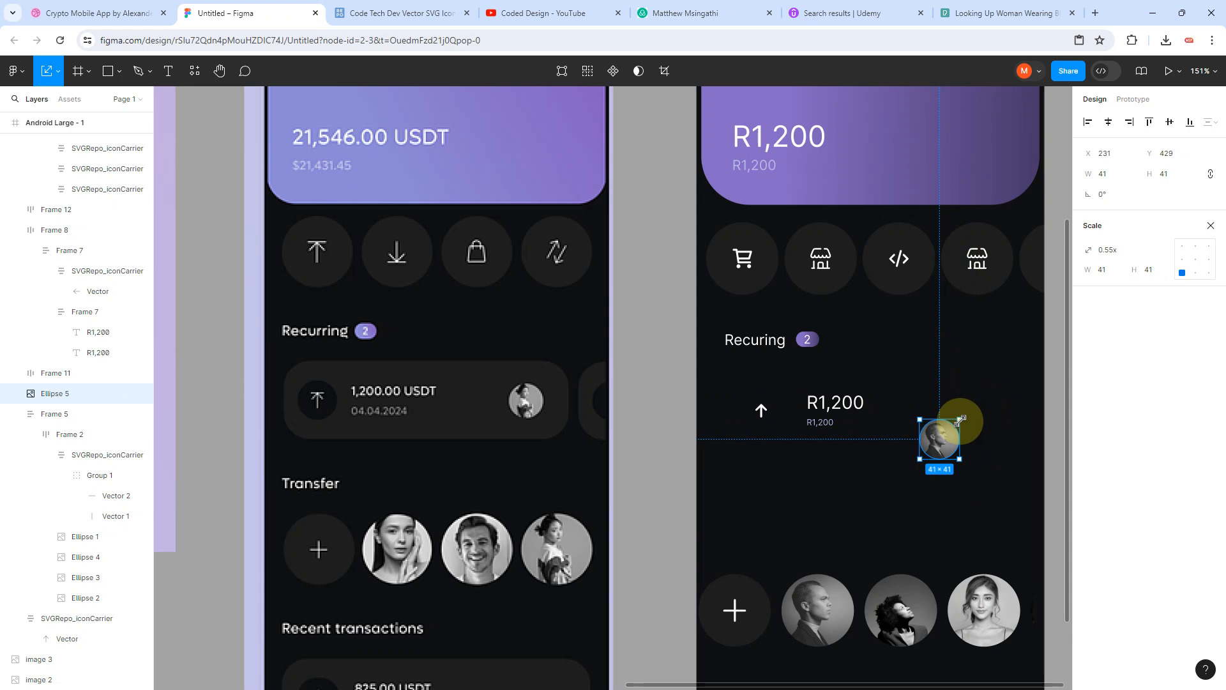
mouse_move(961, 421)
mouse_down()
mouse_move(990, 389)
mouse_move(951, 422)
mouse_up()
key(ctrl+z)
drag(939, 445, 984, 414)
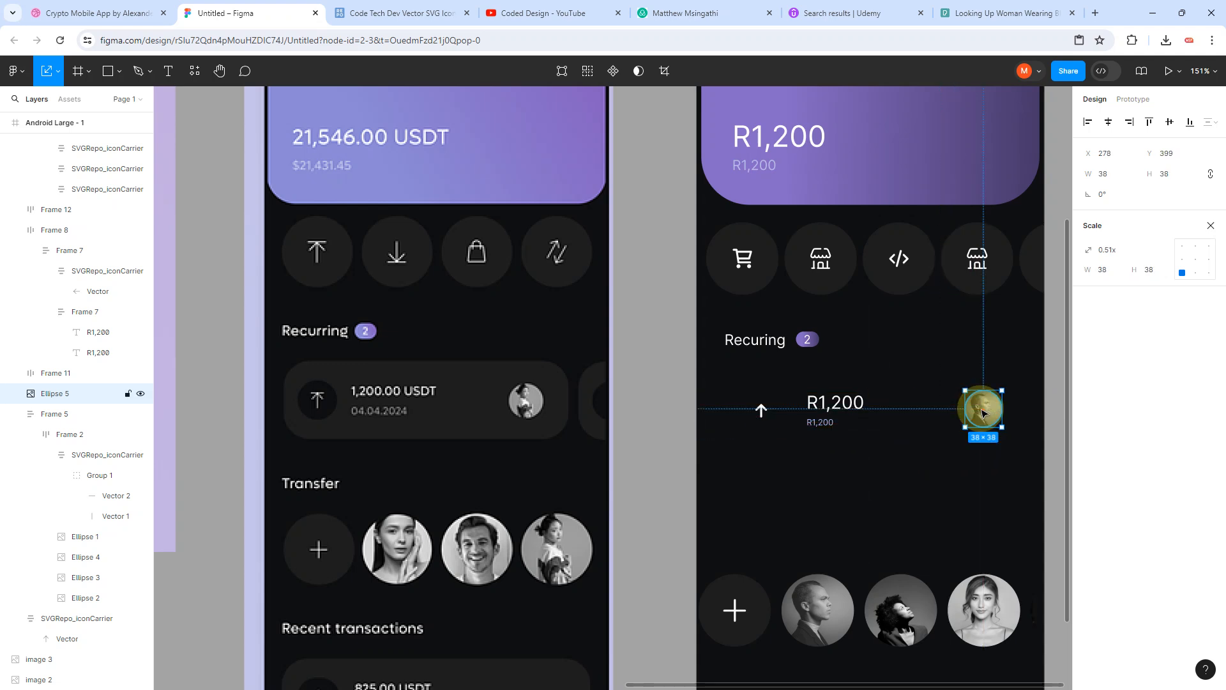
Step: Combine the arrow-and-amount row and the small avatar in an auto layout, and wrap that in an outer auto layout frame
shift+click(844, 405)
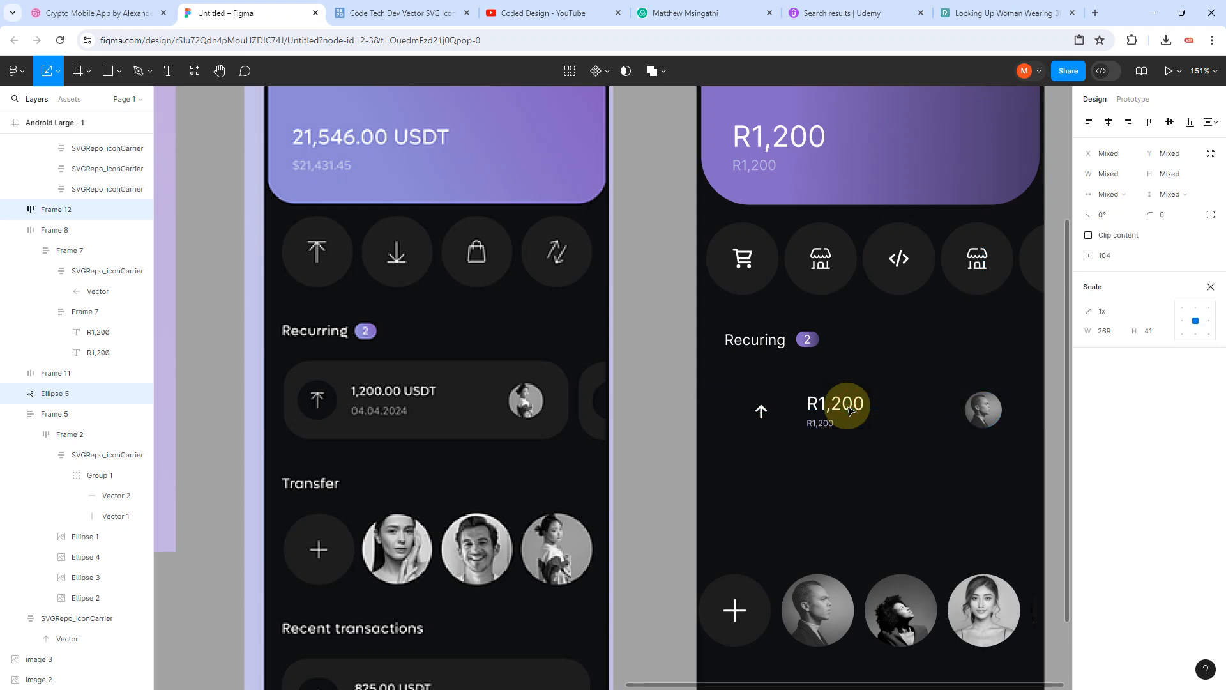
key(shift+a)
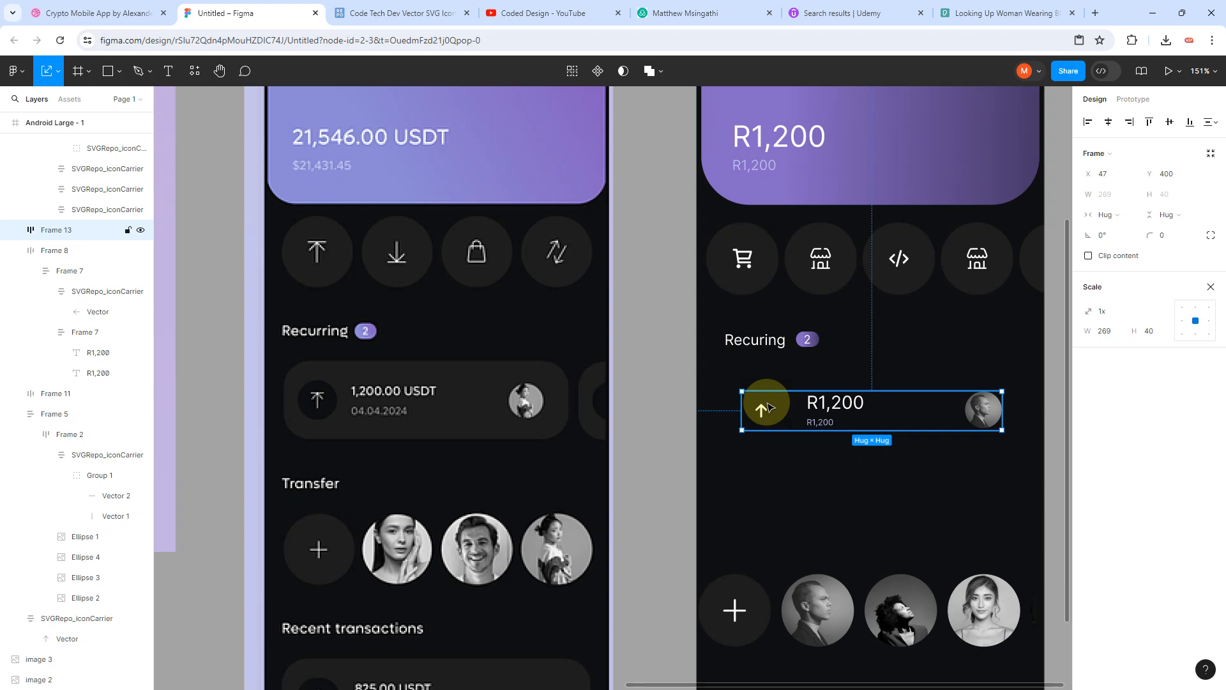
key(shift+a)
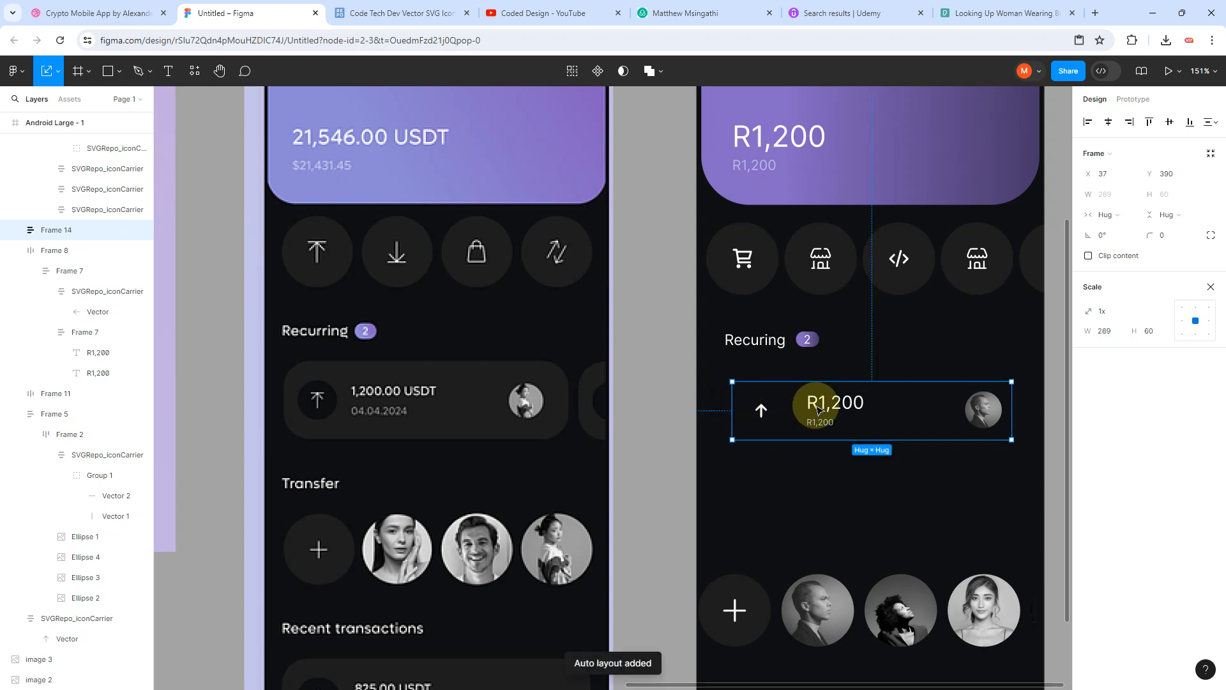
Step: Give the outer payment card frame a 1D1D1D fill sampled from the reference's Recurring card
key(v)
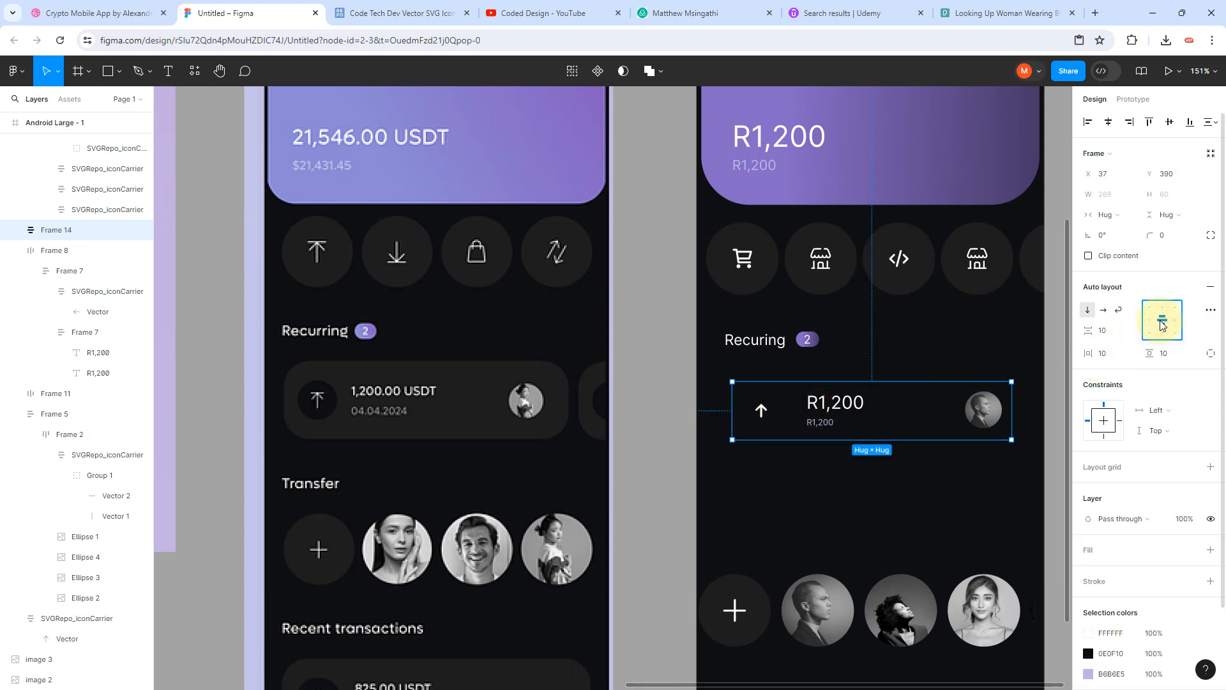
click(1211, 549)
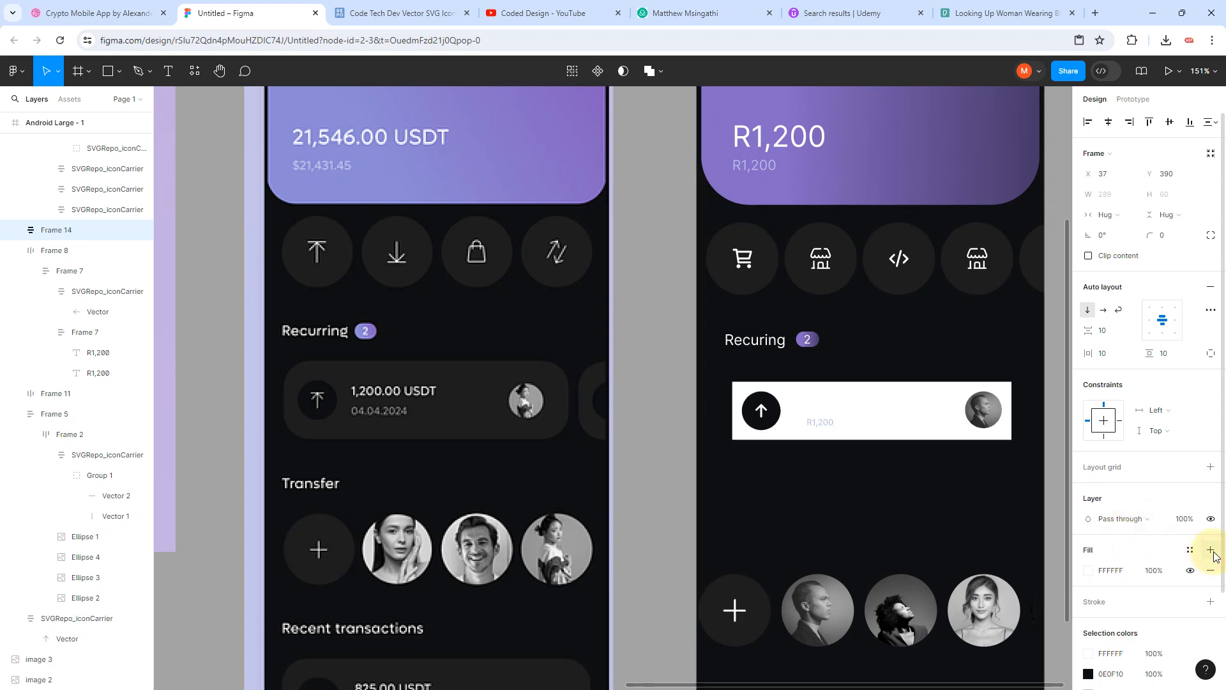
click(1088, 570)
click(937, 537)
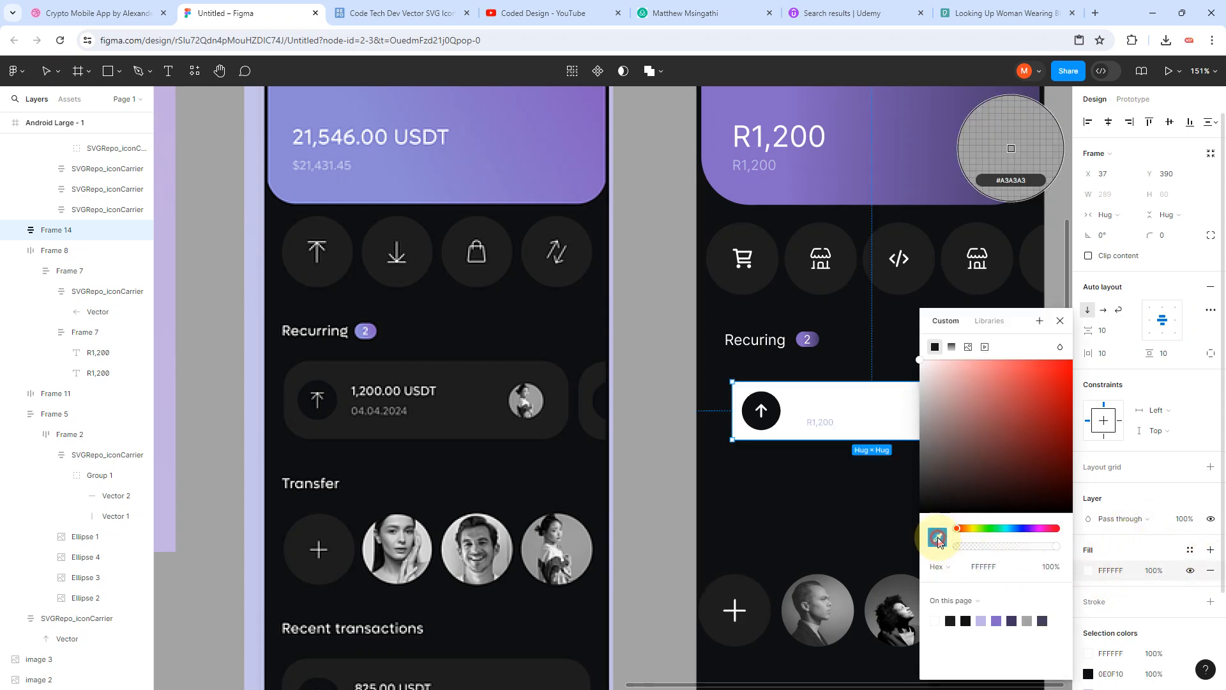
click(552, 377)
scroll(739, 459, down, 3)
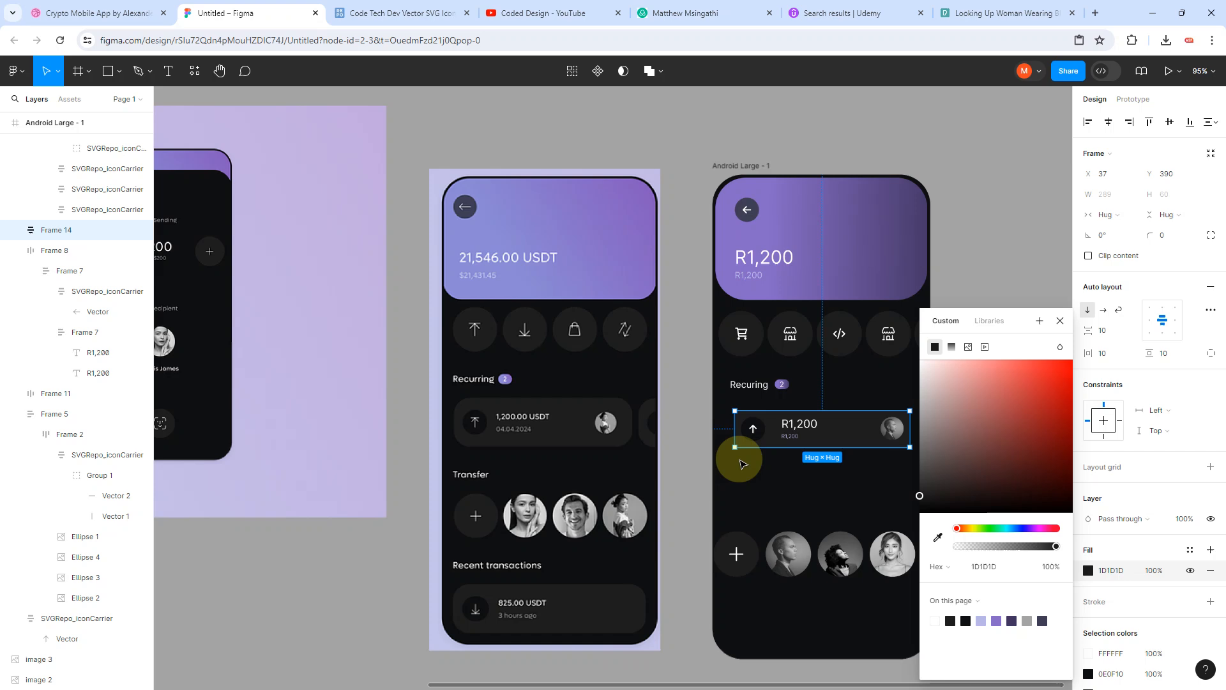
click(813, 479)
Step: Resize the payment card to about 315 by 92 at X 17, Y 382, and set its corner radius to 24
scroll(891, 485, up, 1)
scroll(892, 489, up, 3)
click(792, 390)
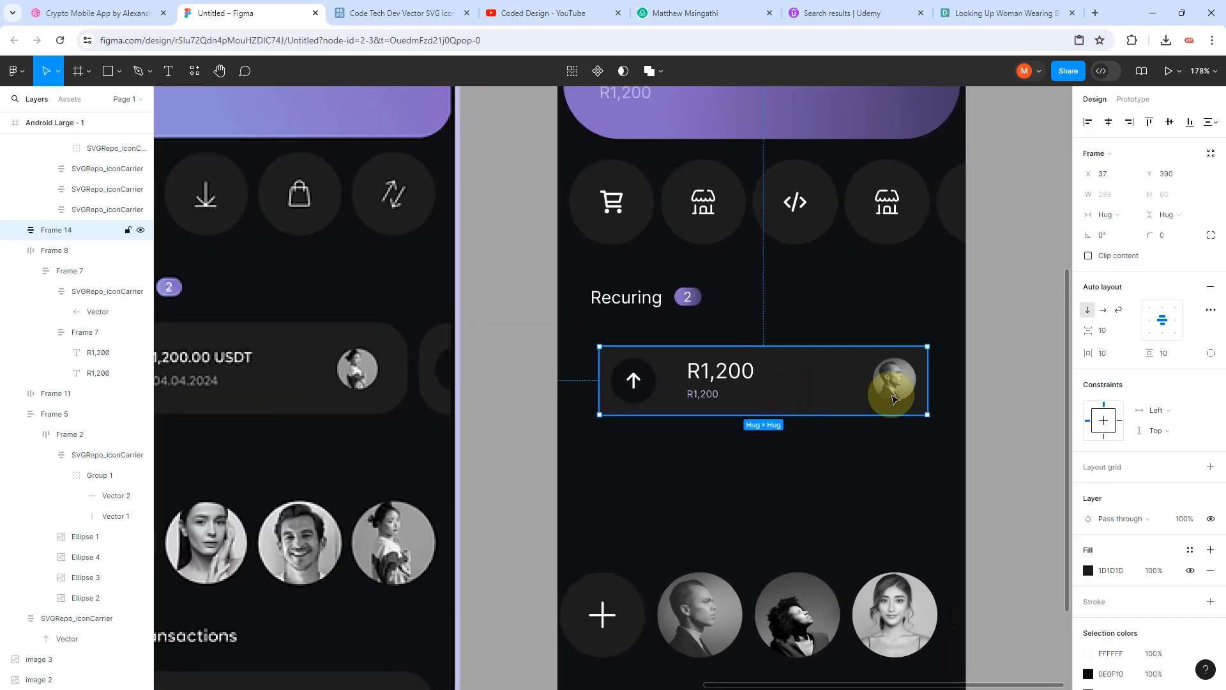
drag(927, 382, 957, 376)
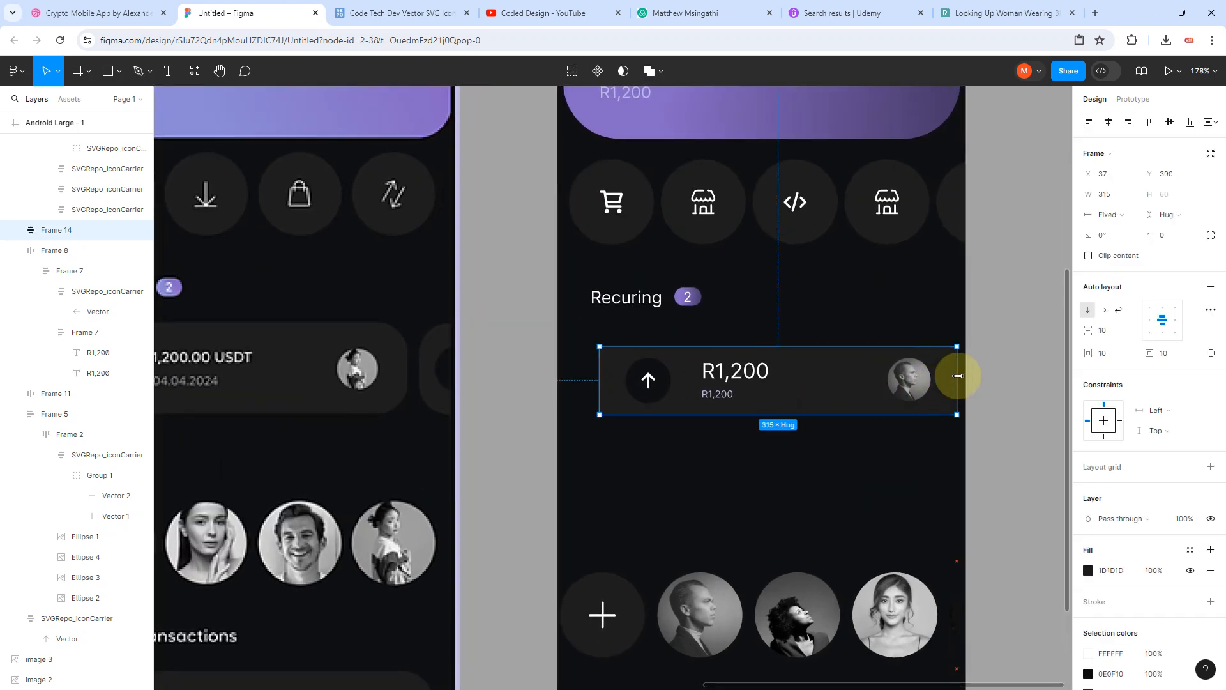
mouse_move(829, 416)
mouse_down()
mouse_move(829, 451)
mouse_move(813, 411)
mouse_up()
drag(1151, 234, 1174, 234)
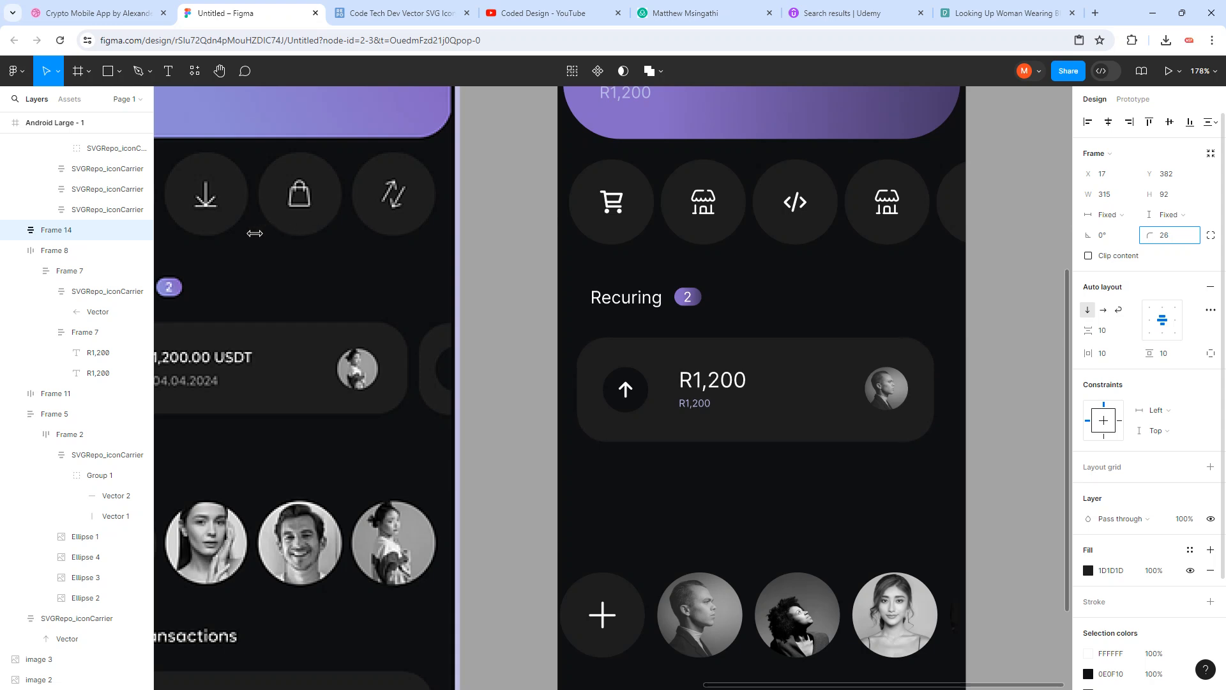
drag(233, 239, 1154, 238)
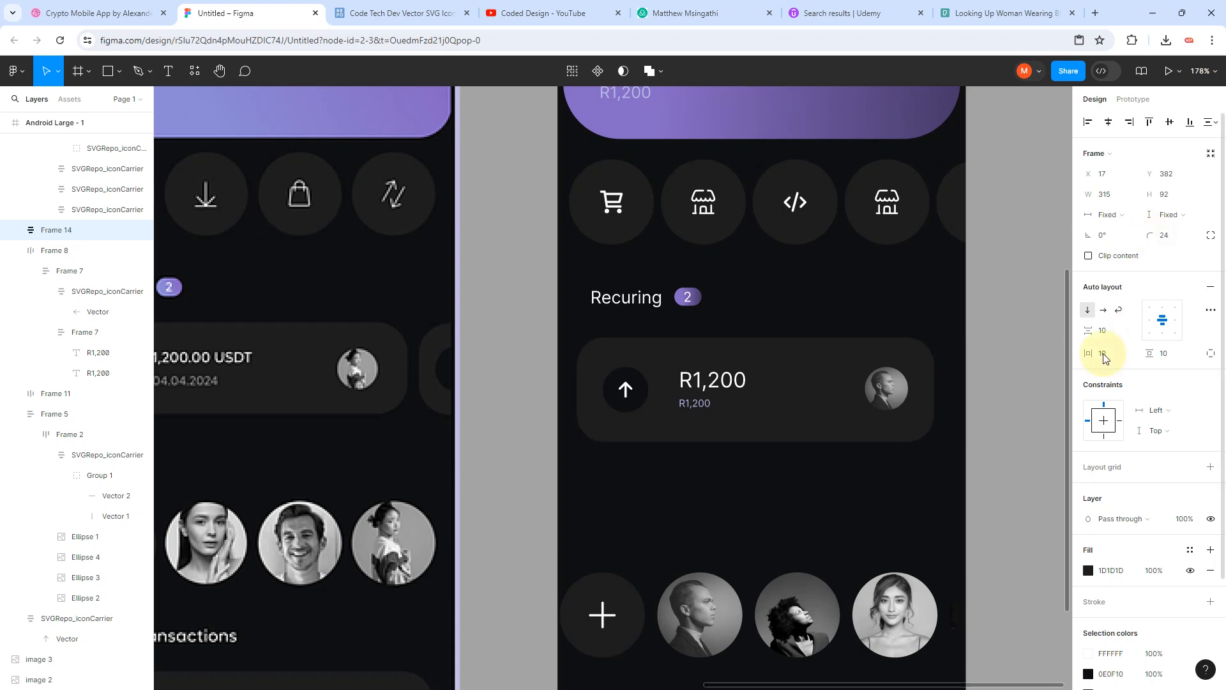
Step: Recolor the small lower R1,200 in the payment card with the grey sampled from the reference card's 04.04.2024 date
scroll(861, 414, down, 3)
click(810, 480)
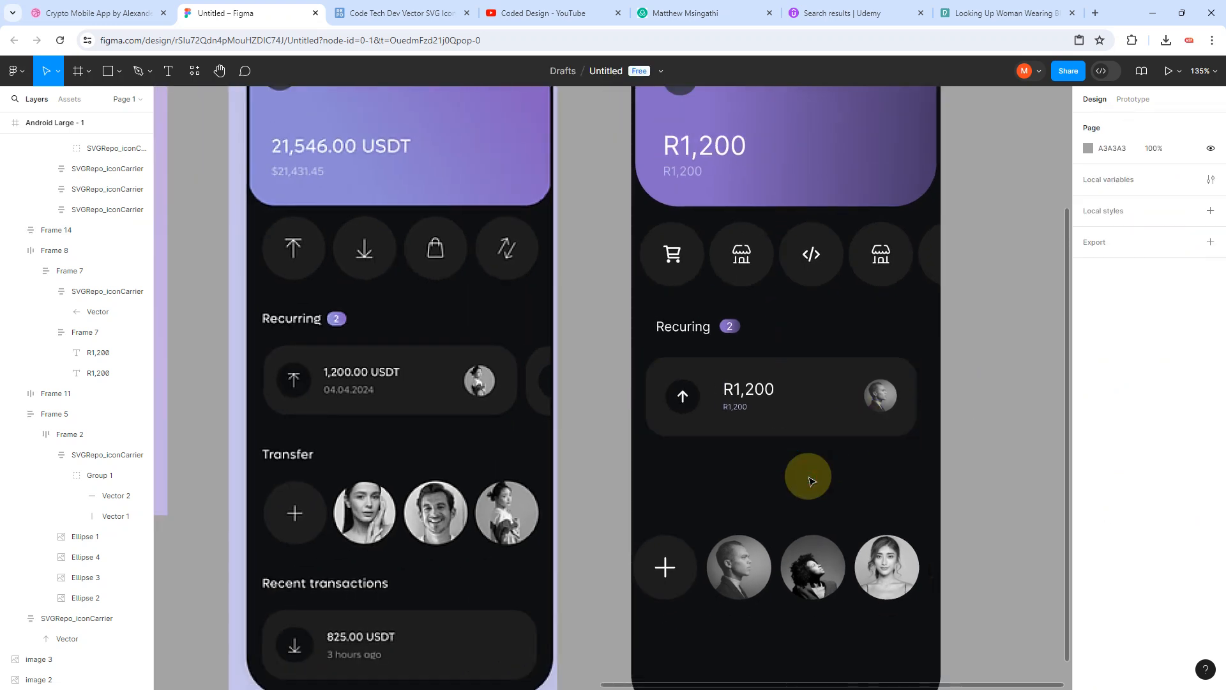
click(736, 409)
double_click(735, 410)
double_click(737, 412)
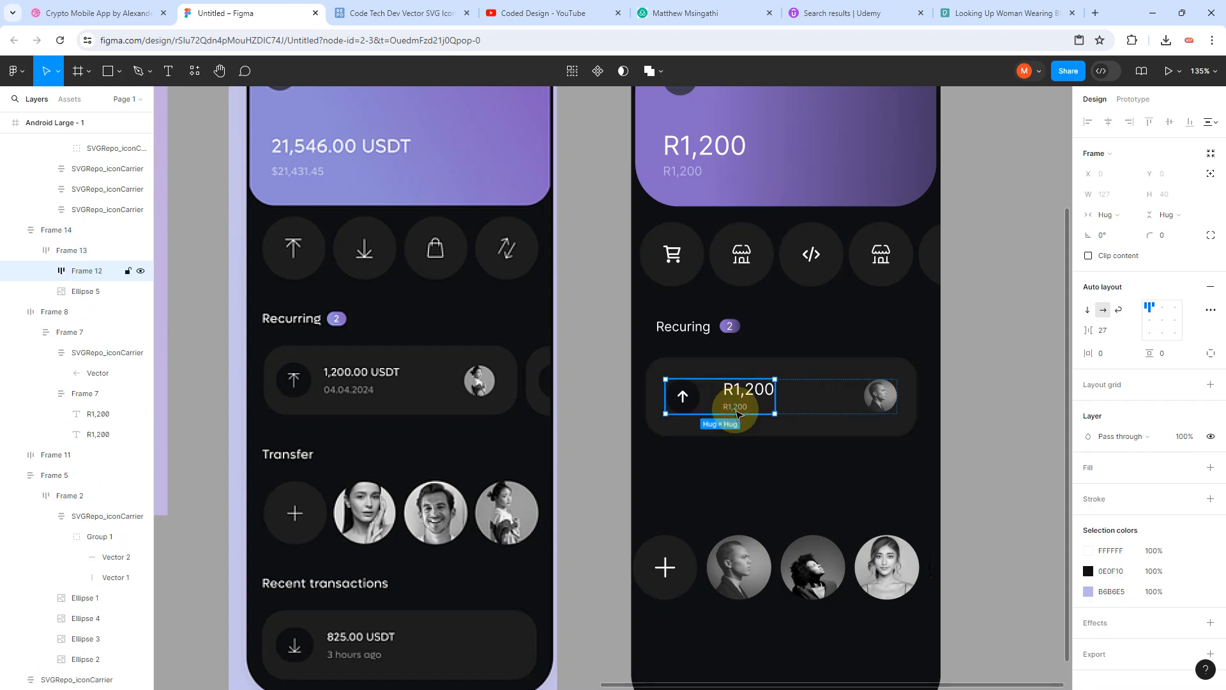
double_click(734, 410)
double_click(736, 408)
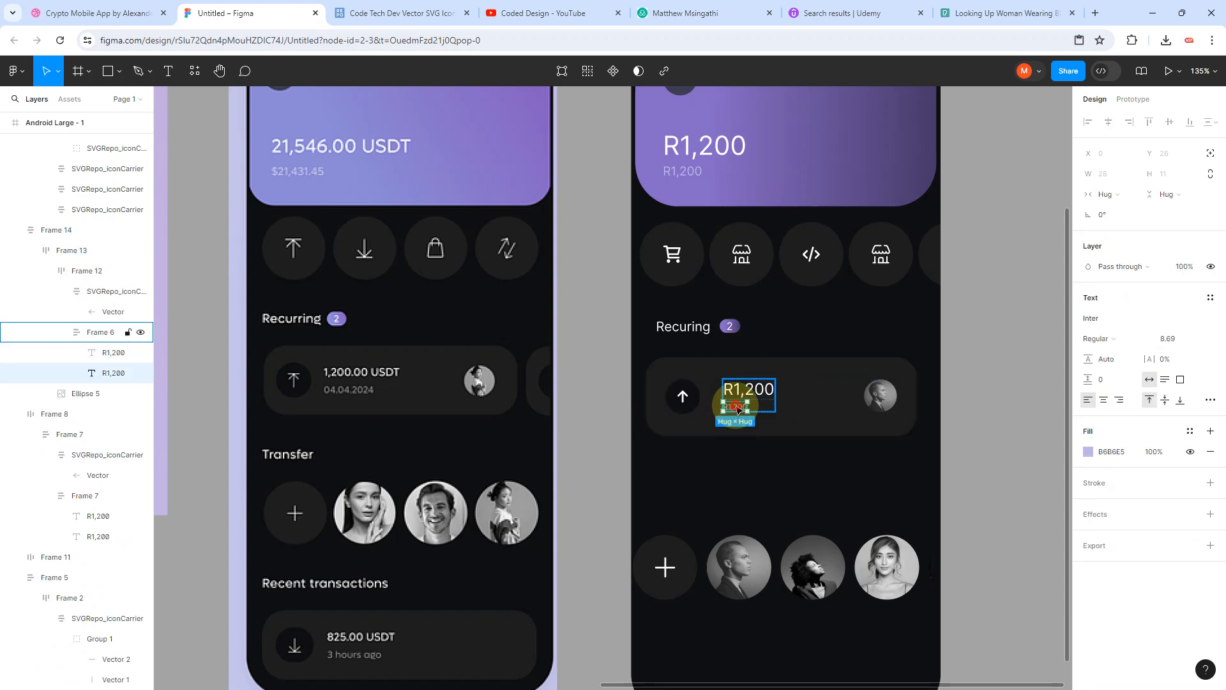
click(1088, 451)
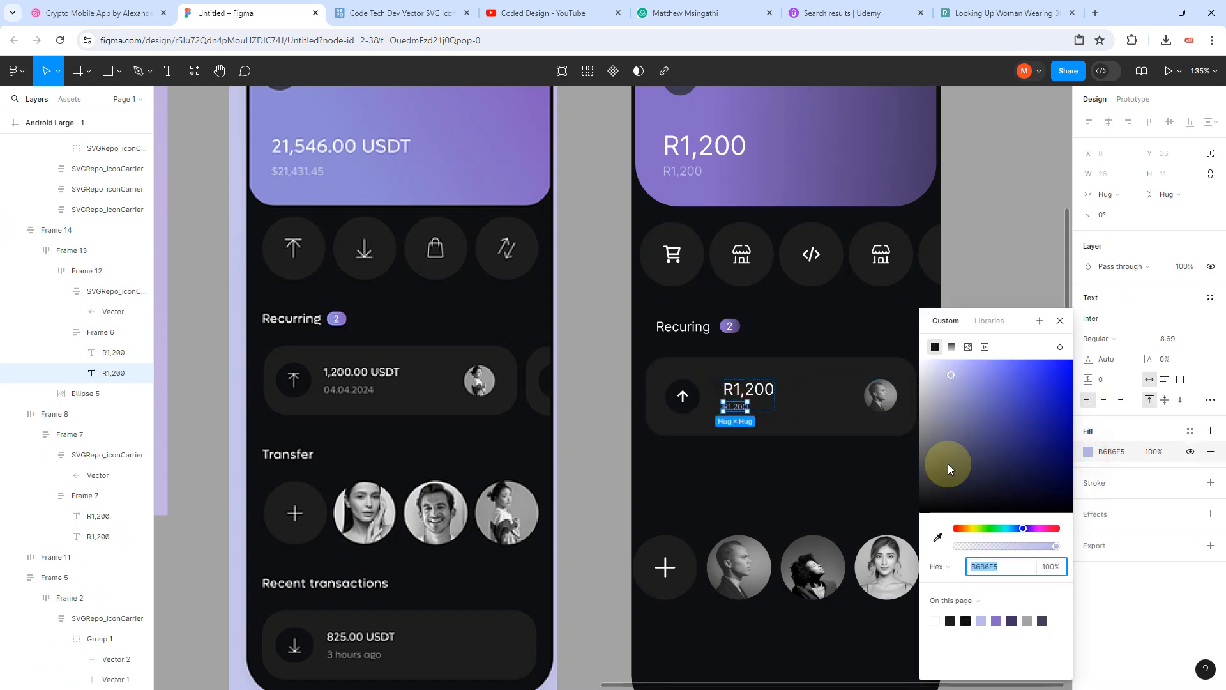
click(937, 537)
scroll(374, 396, up, 3)
scroll(374, 396, up, 4)
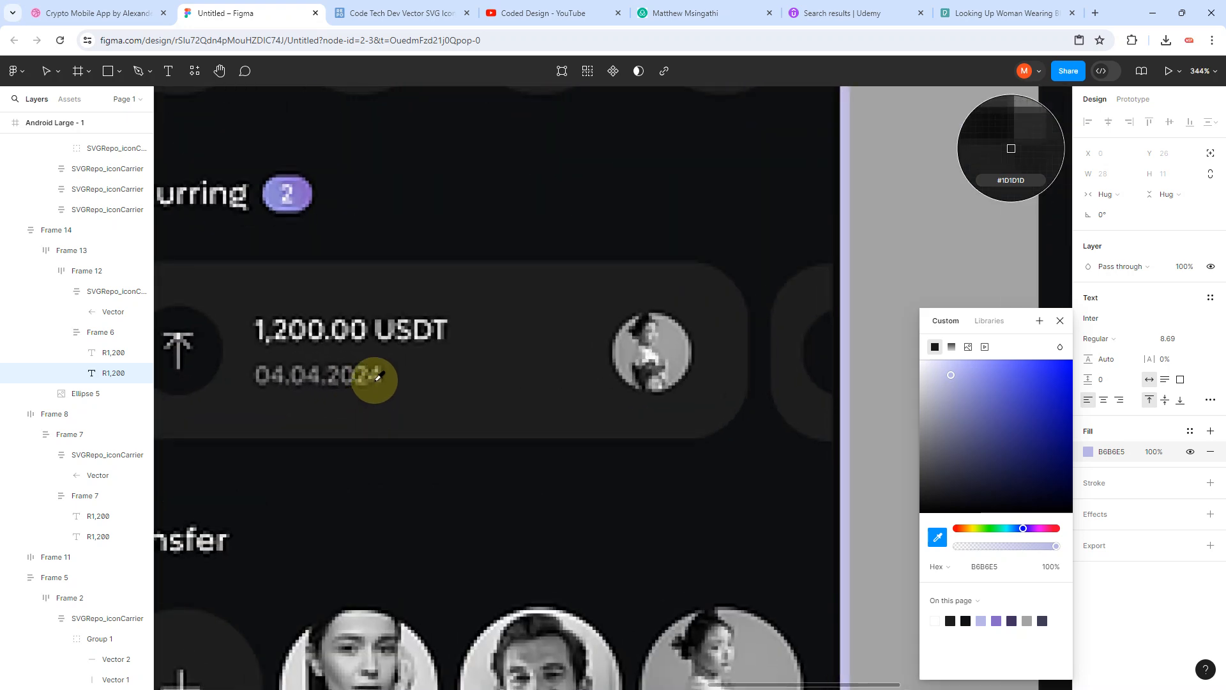
click(376, 382)
click(615, 488)
scroll(615, 487, down, 5)
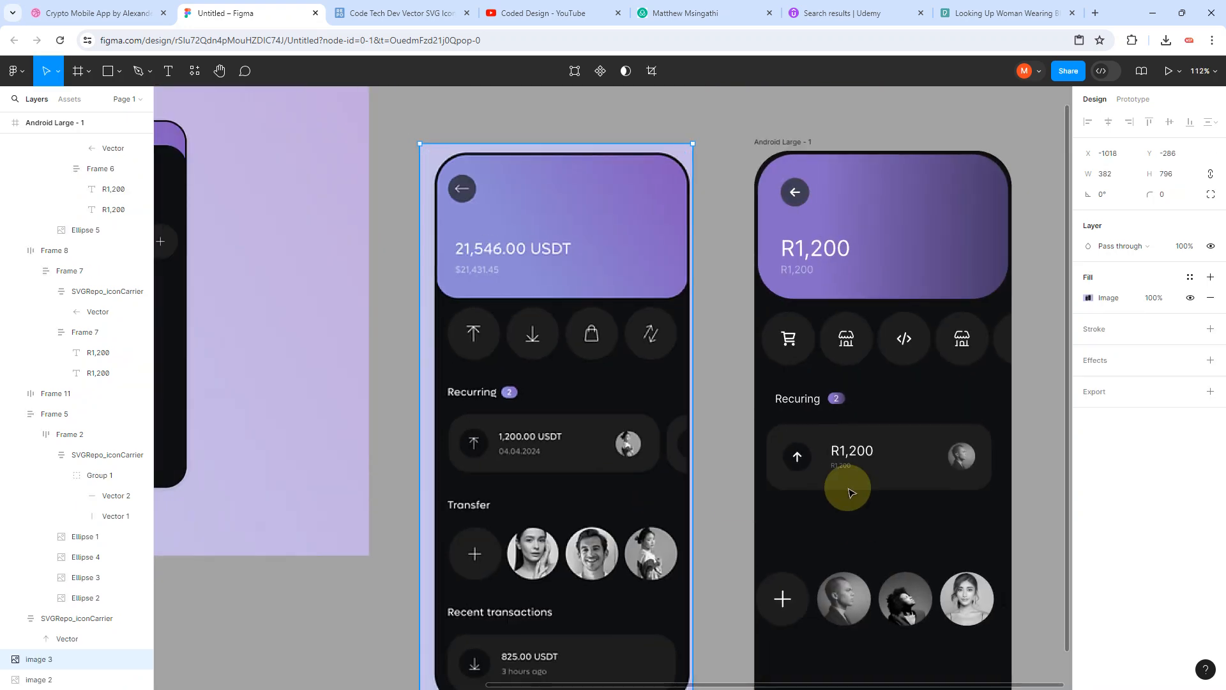
Step: Wrap the payment card in a new auto layout frame and duplicate the card inside it
click(837, 457)
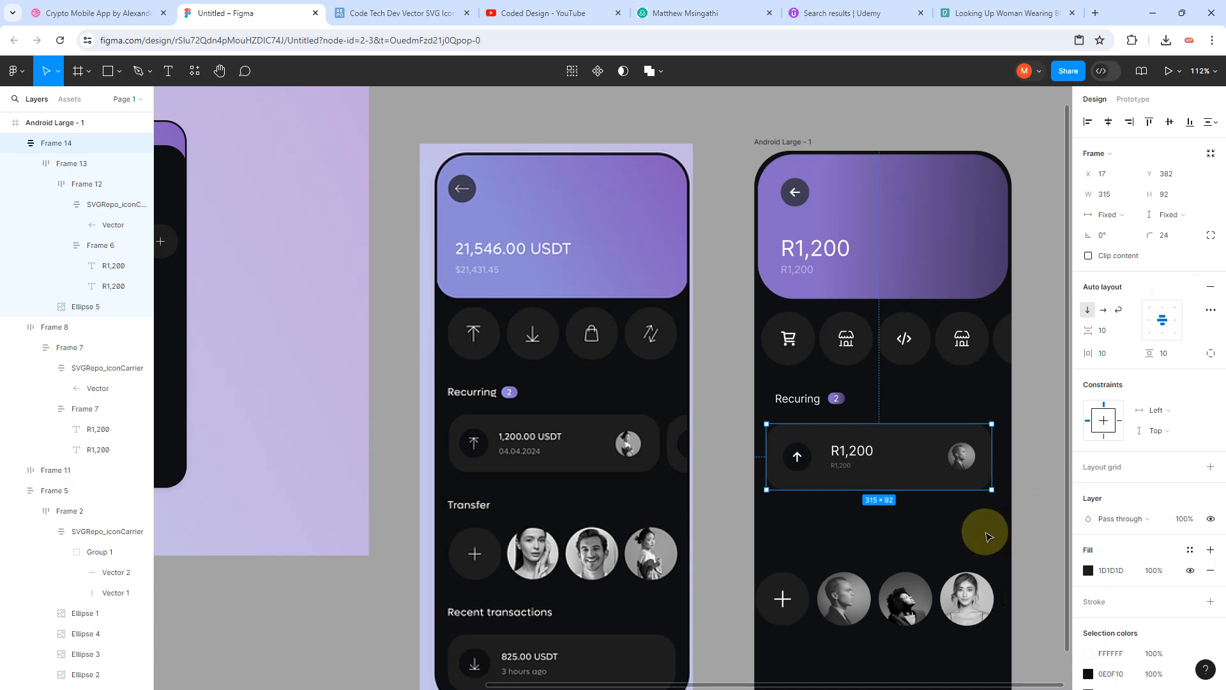
click(950, 556)
scroll(868, 541, down, 4)
scroll(952, 537, right, 3)
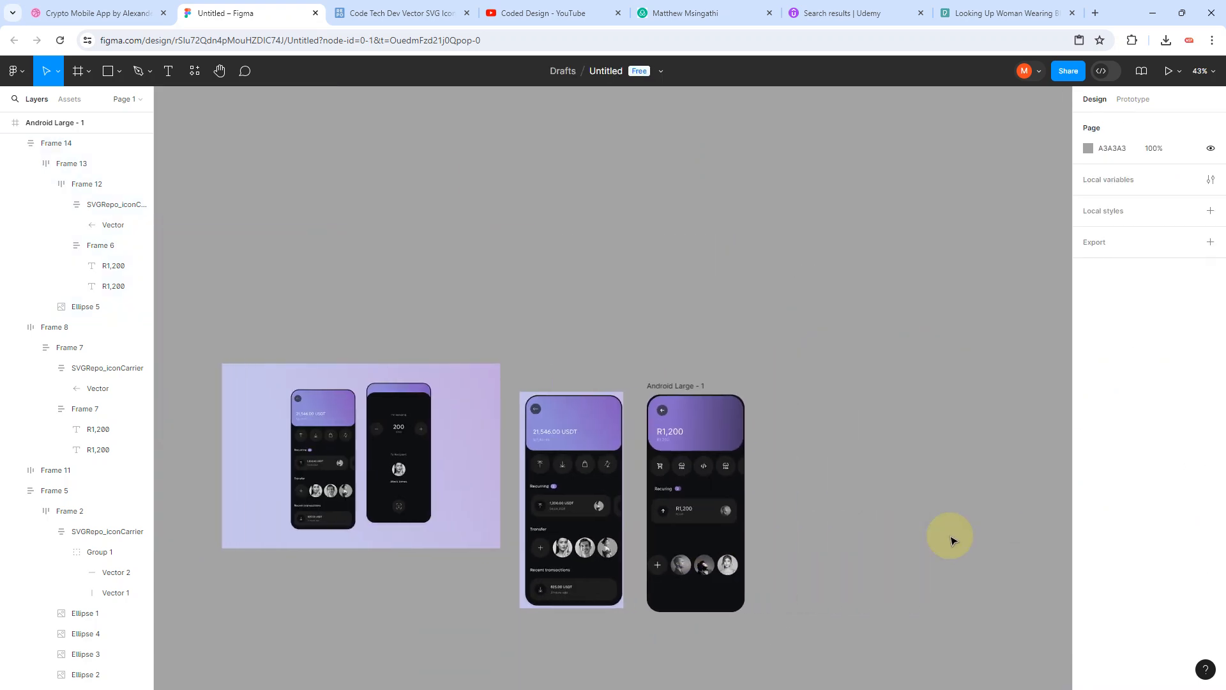
scroll(734, 547, up, 5)
click(657, 470)
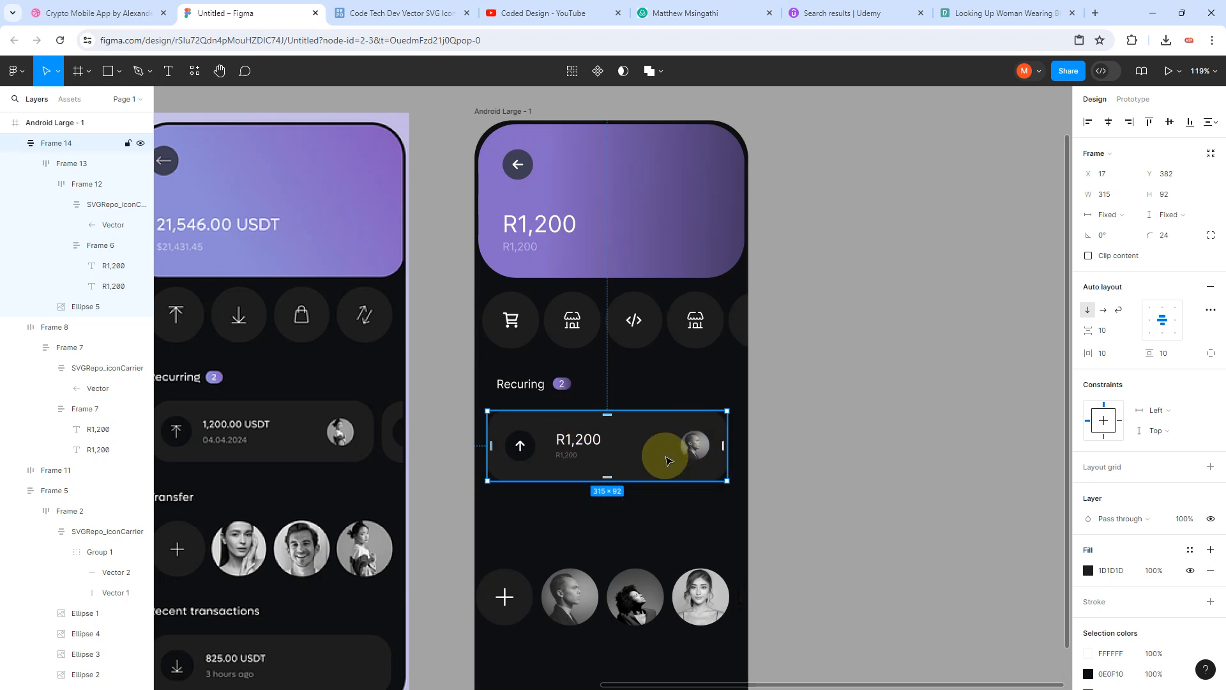
key(shift+a)
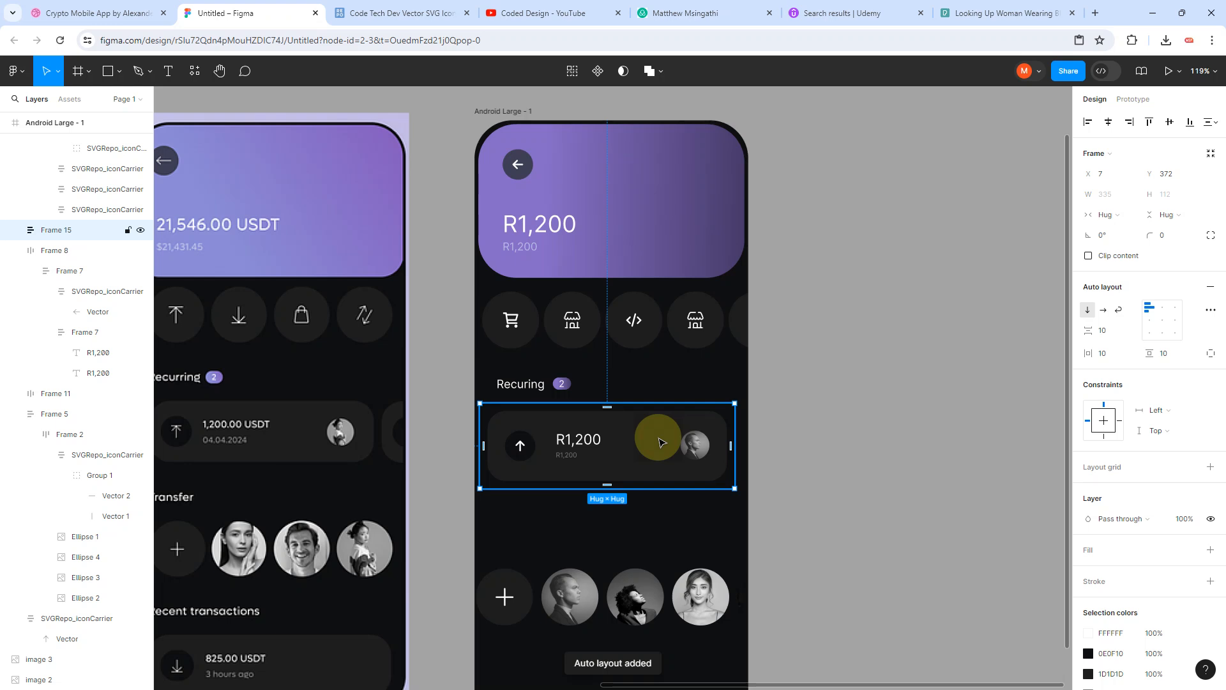
click(659, 441)
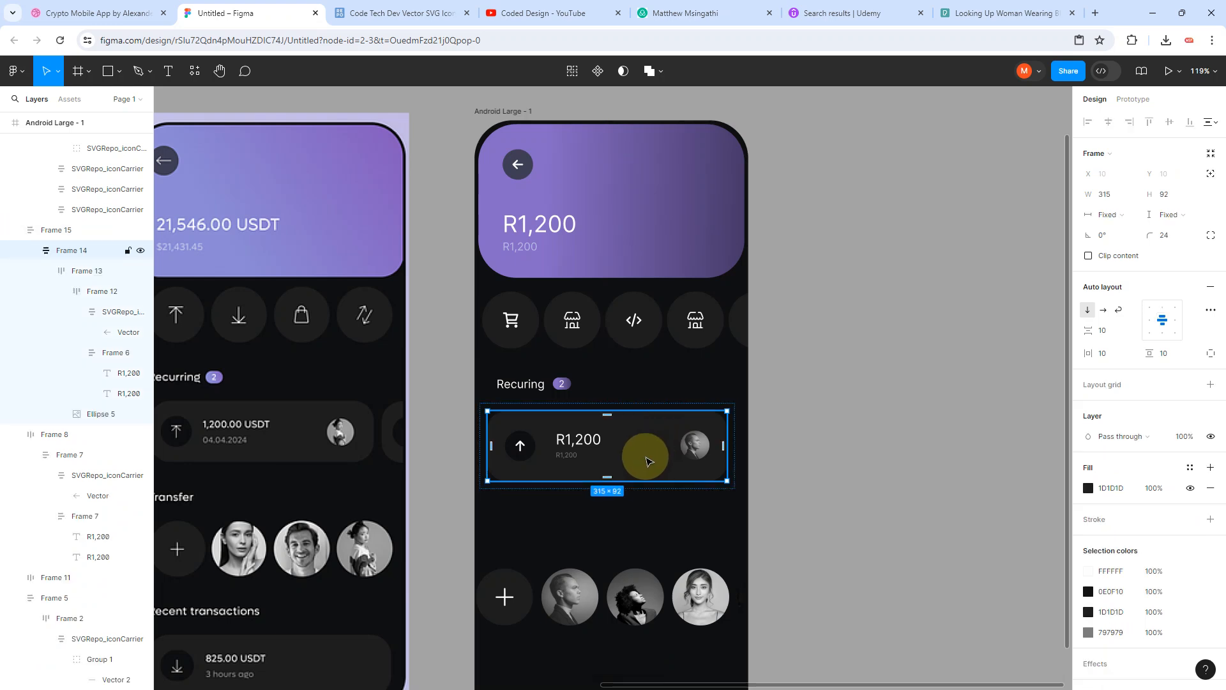
key(ctrl+d)
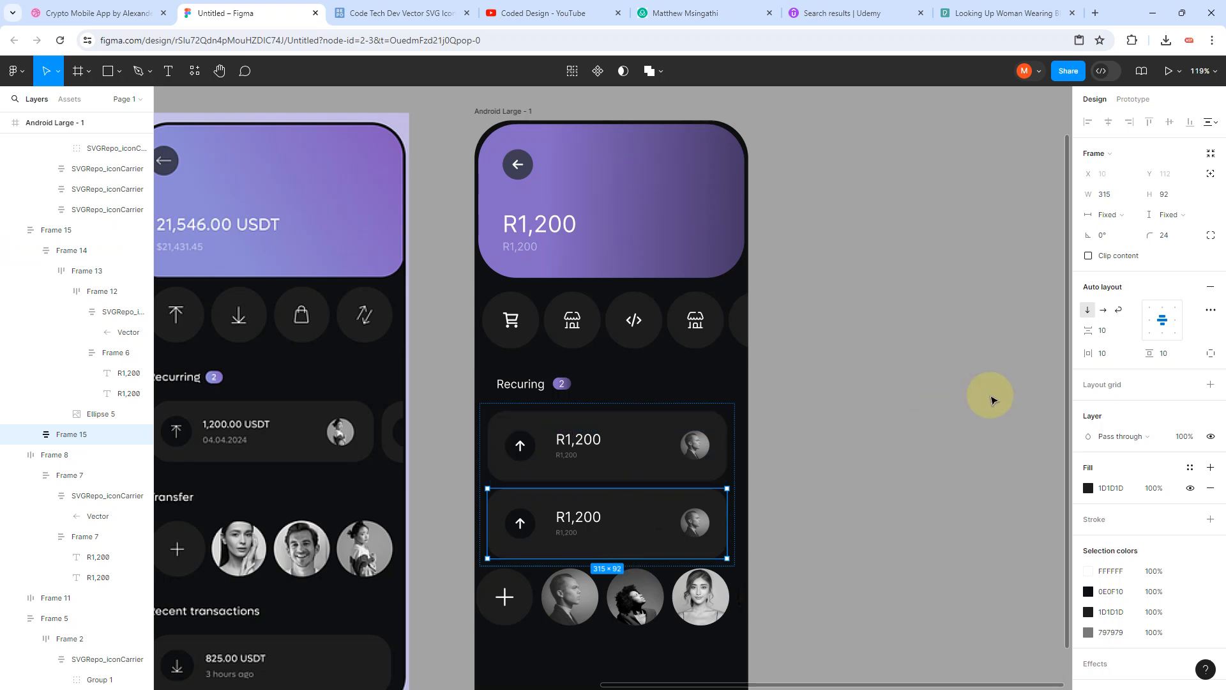
Step: Set the auto layout direction of the frame holding both payment cards to horizontal
click(1105, 311)
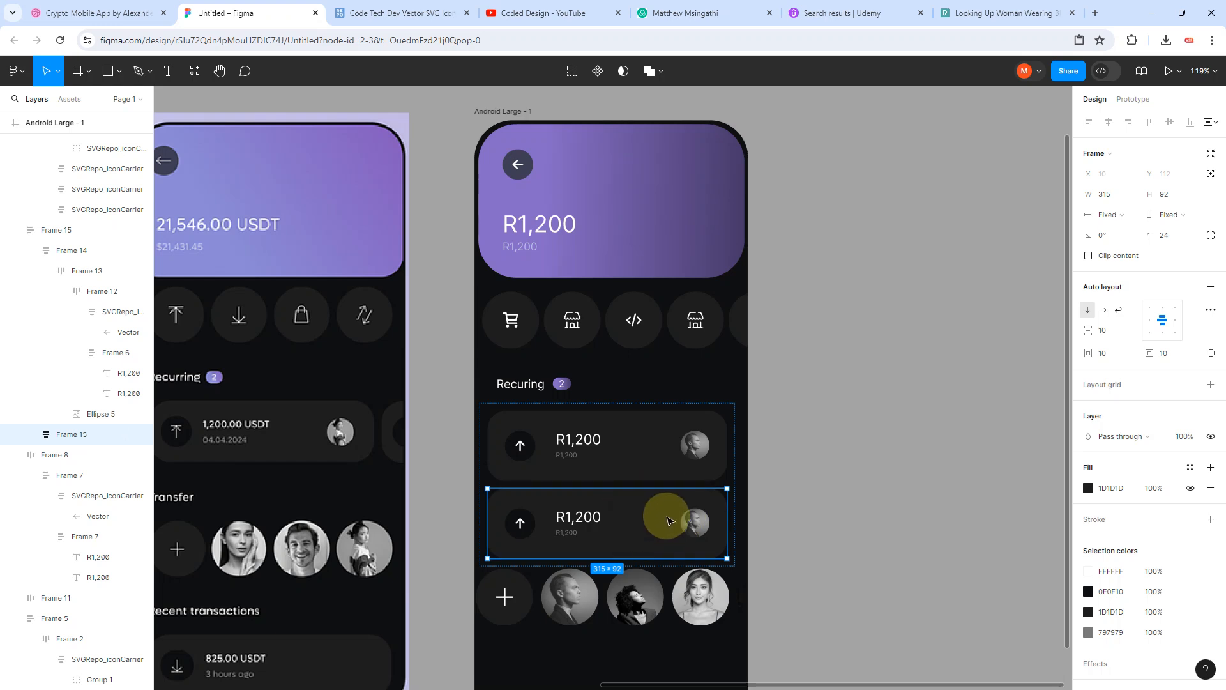
click(766, 482)
click(508, 412)
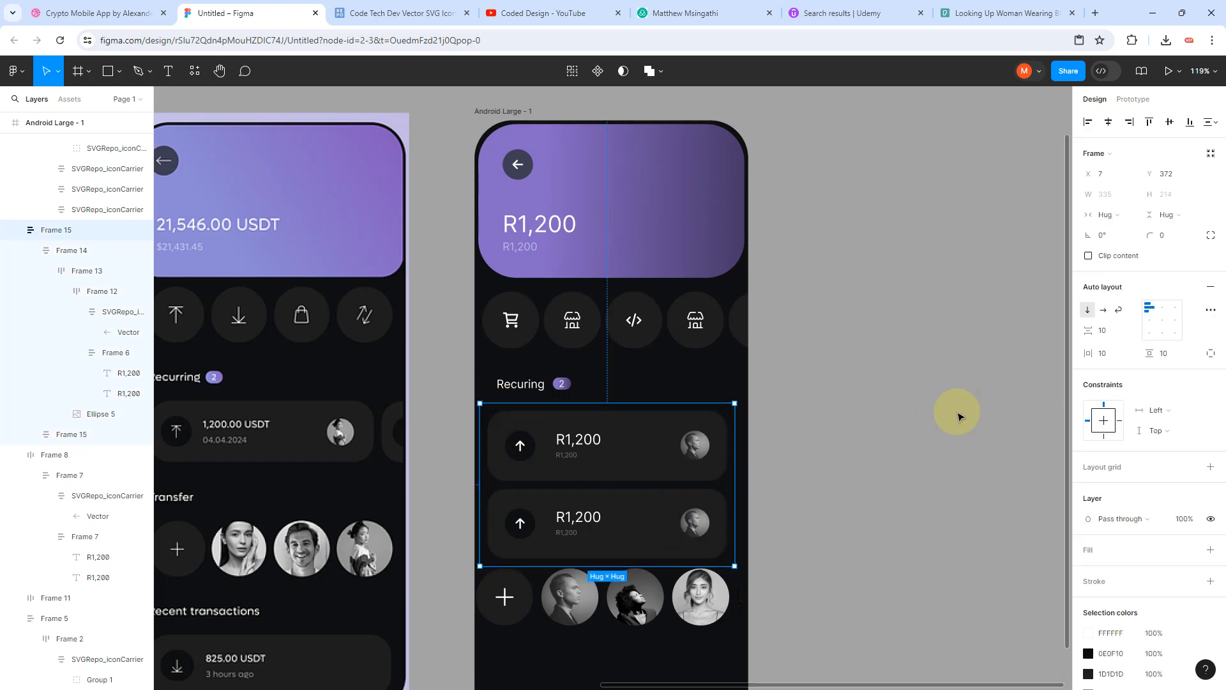
click(1105, 311)
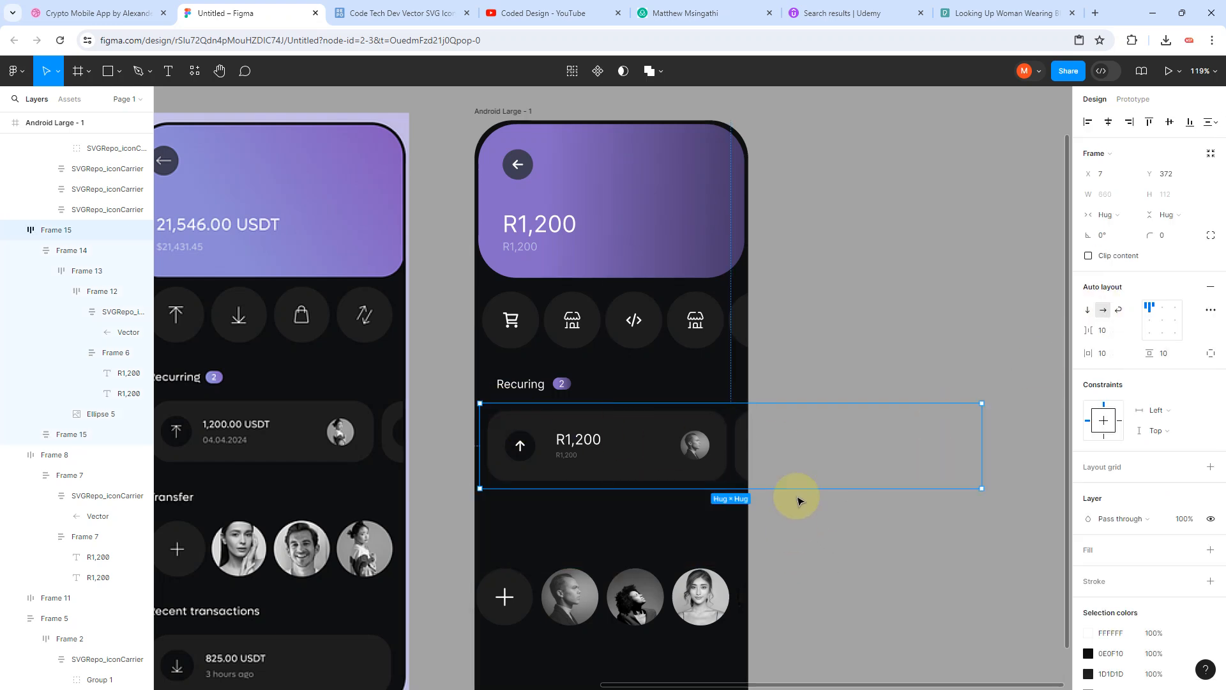
Step: Clip the content of the two-card frame and resize it to the phone screen's full width of 360, starting at X 0
click(1088, 255)
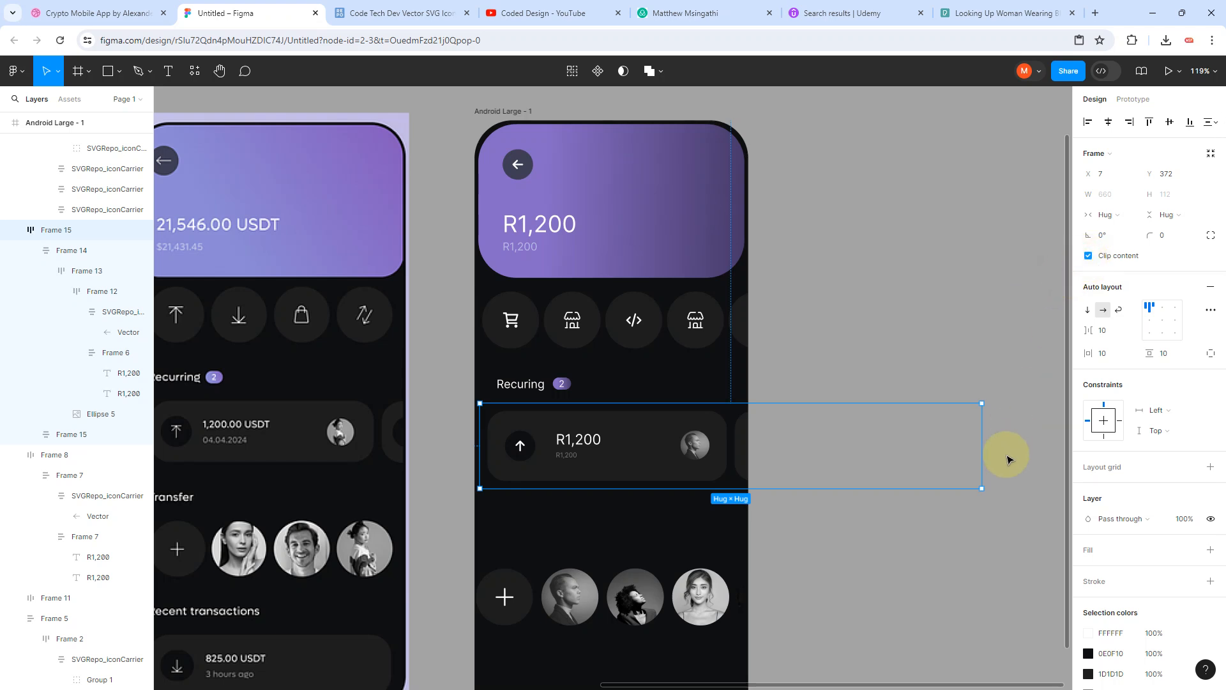
drag(985, 445, 751, 449)
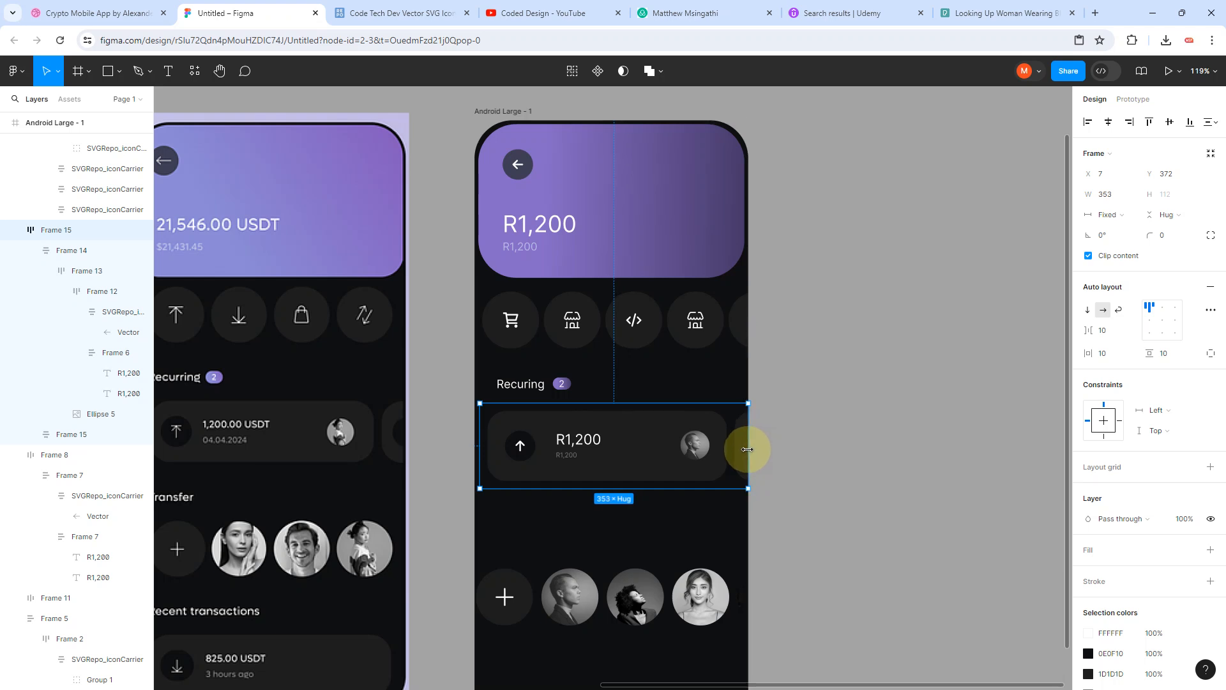
drag(482, 438, 472, 438)
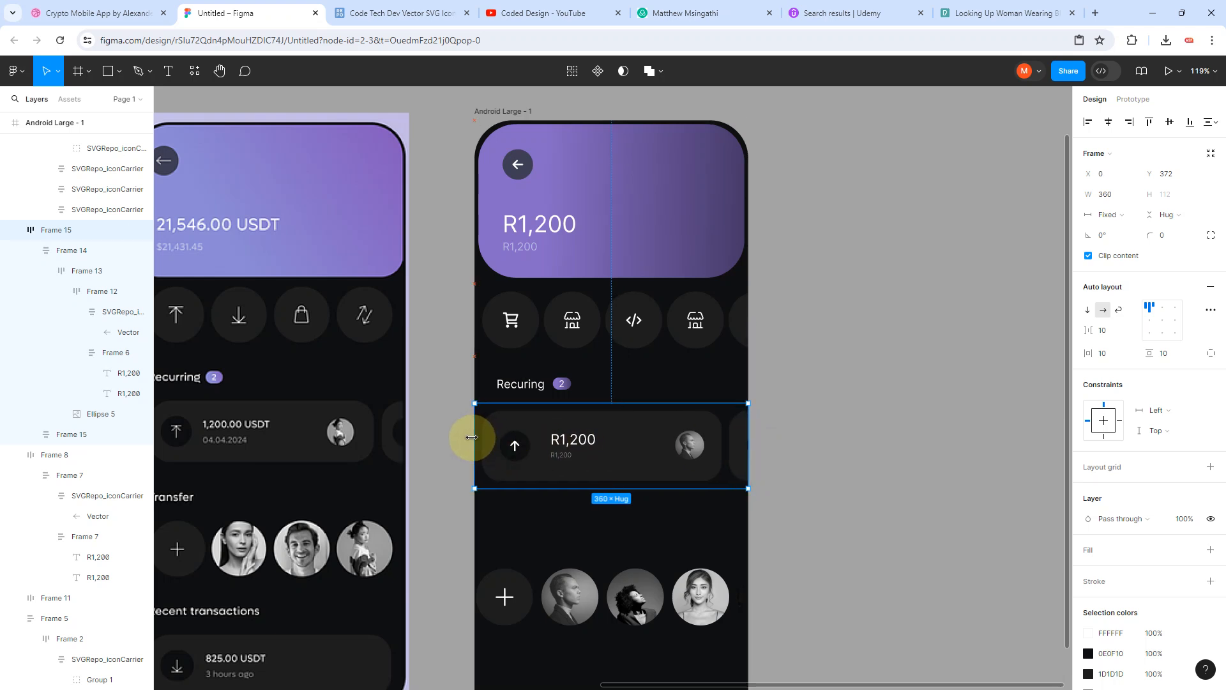
click(578, 441)
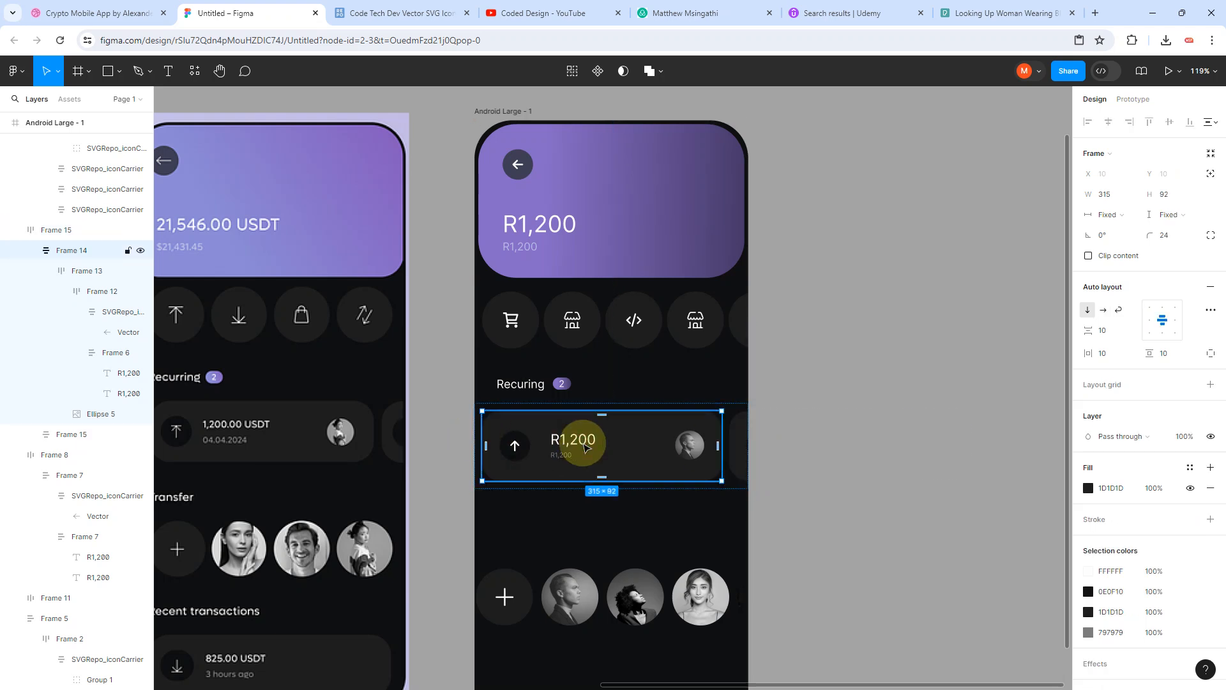
Step: Duplicate the first payment card three times inside the horizontal card frame
key(ctrl+d)
key(ctrl+d)
key(ctrl+d)
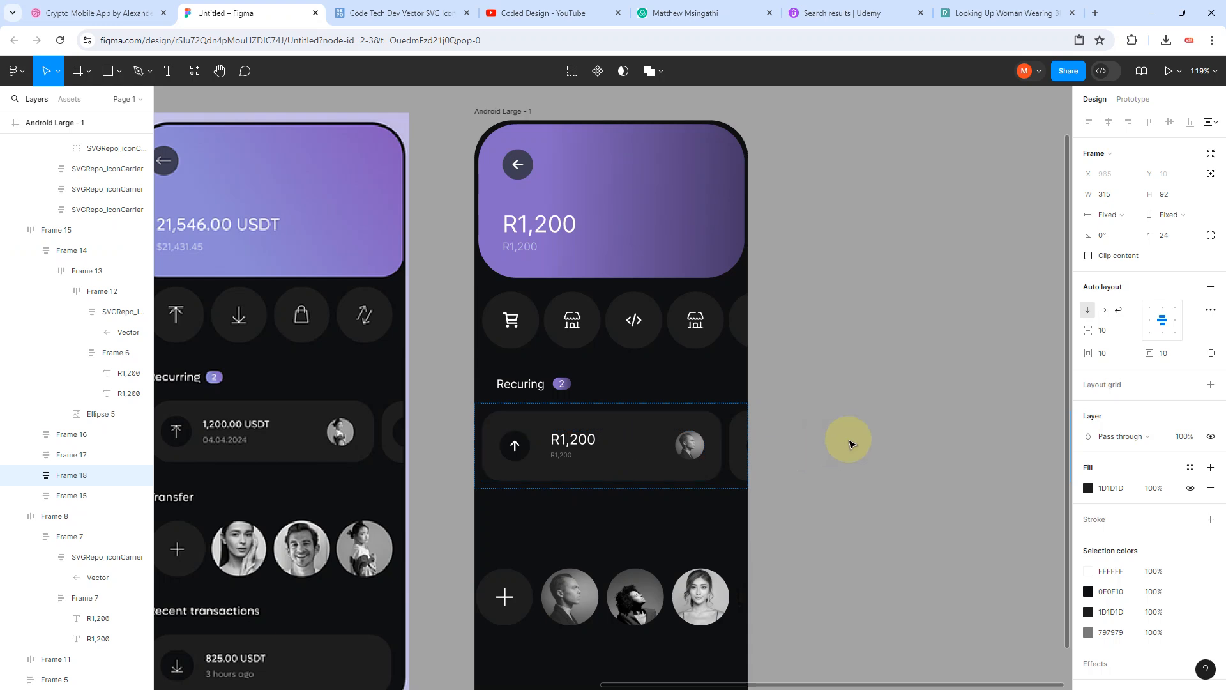
Step: Duplicate the second store icon circle twice within the icon row beneath the balance header
click(720, 320)
double_click(720, 318)
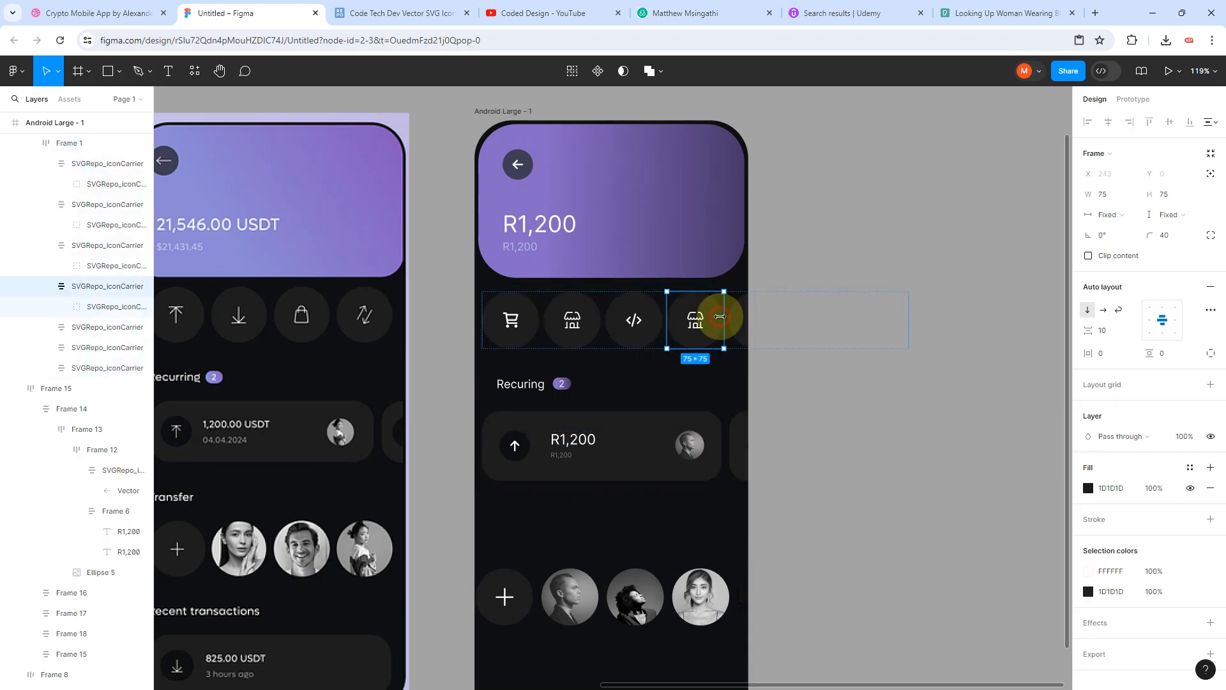
key(ctrl+d)
key(ctrl+d)
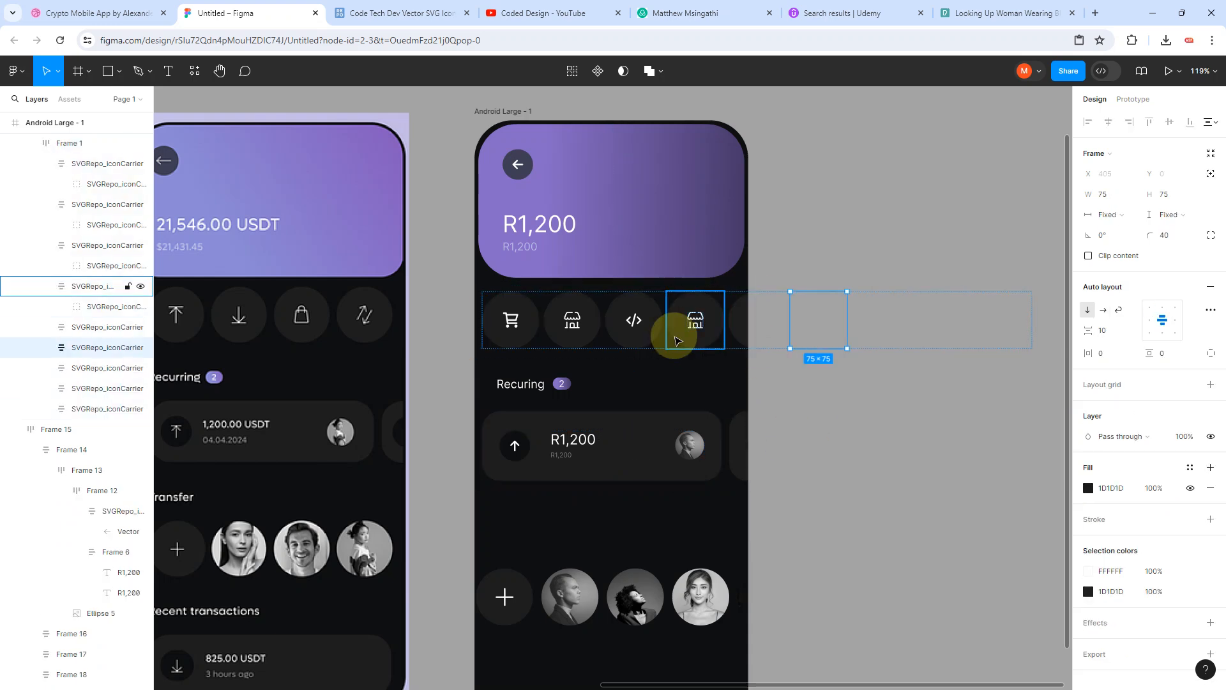
click(804, 253)
Step: Place a copy of the Recuring heading with its badge between the payment cards and the avatar row
scroll(740, 457, down, 3)
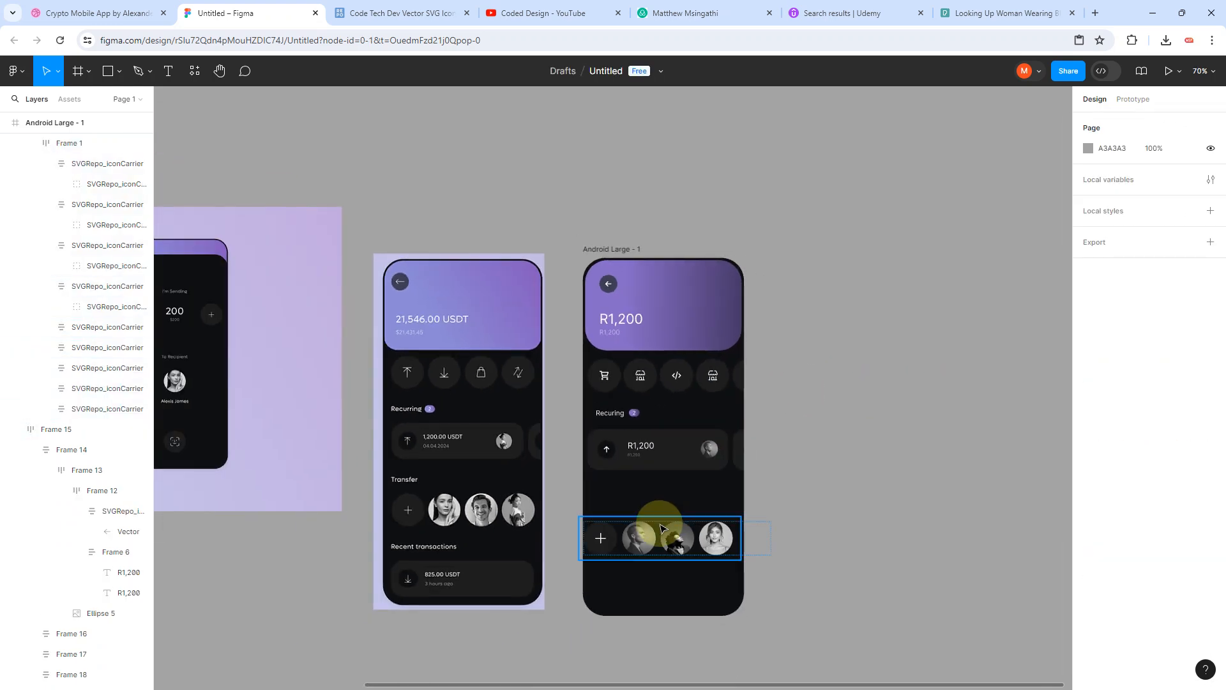
scroll(658, 521, up, 5)
click(551, 293)
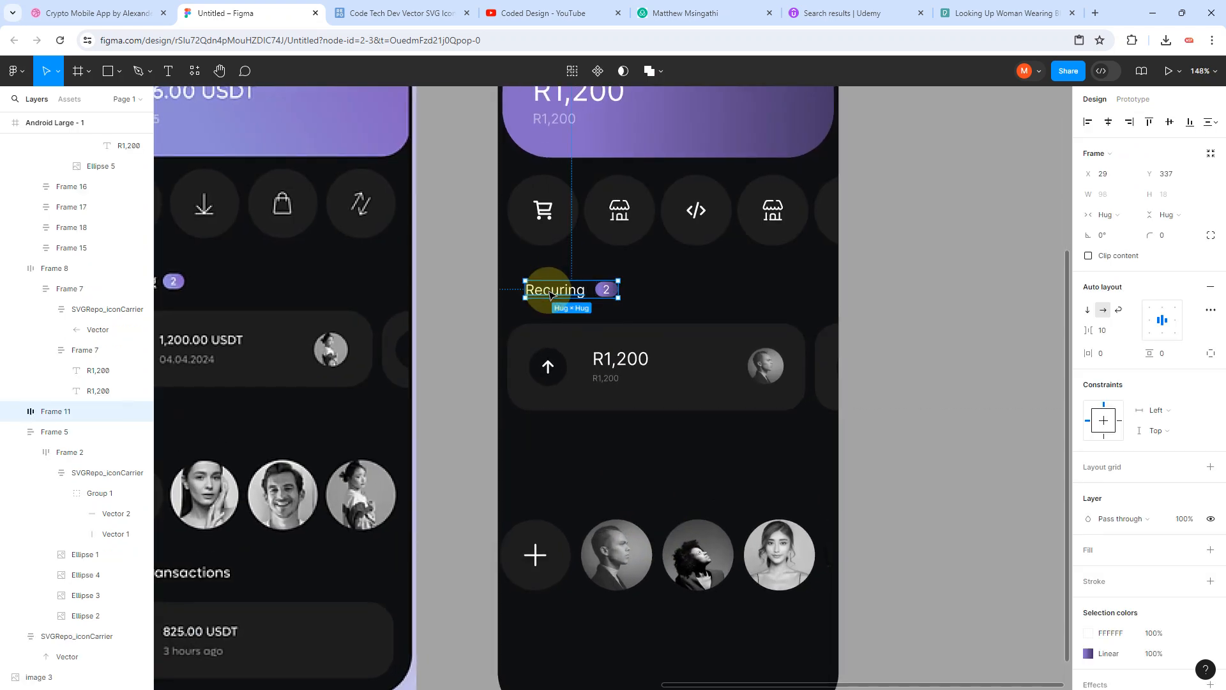
drag(551, 292, 649, 460)
Step: Delete the leftover 40 × 40 dark arrow circle beside the copied Recuring heading
click(546, 466)
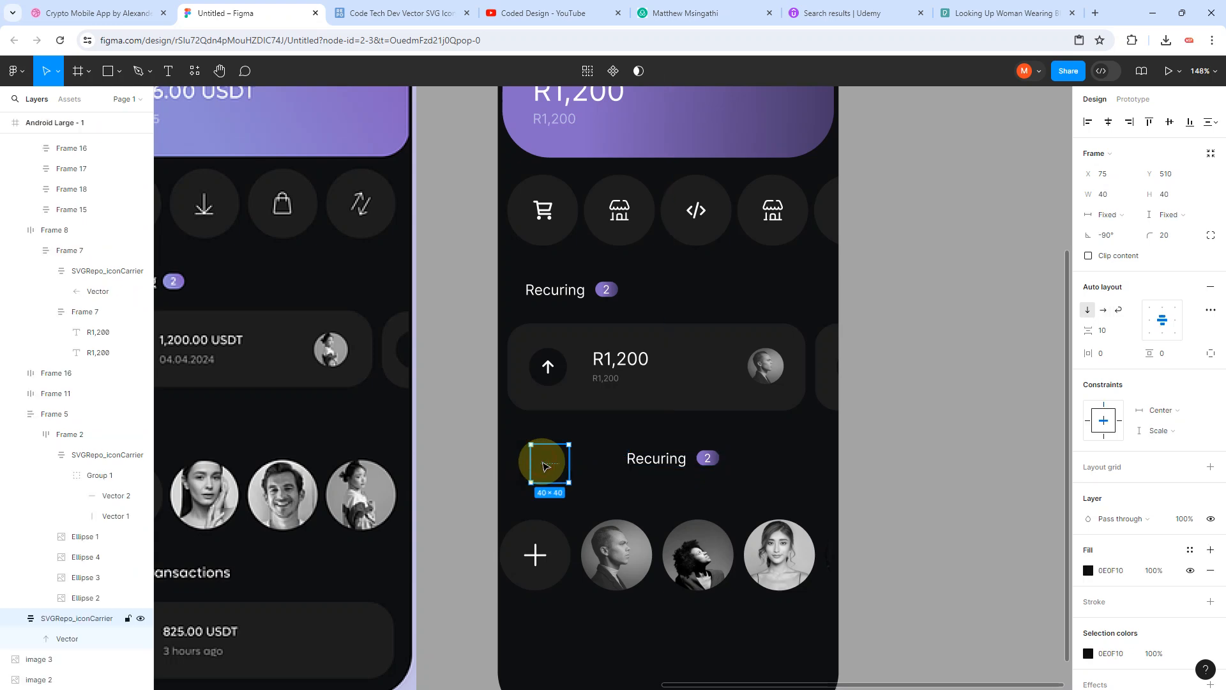
key(Delete)
key(ctrl+z)
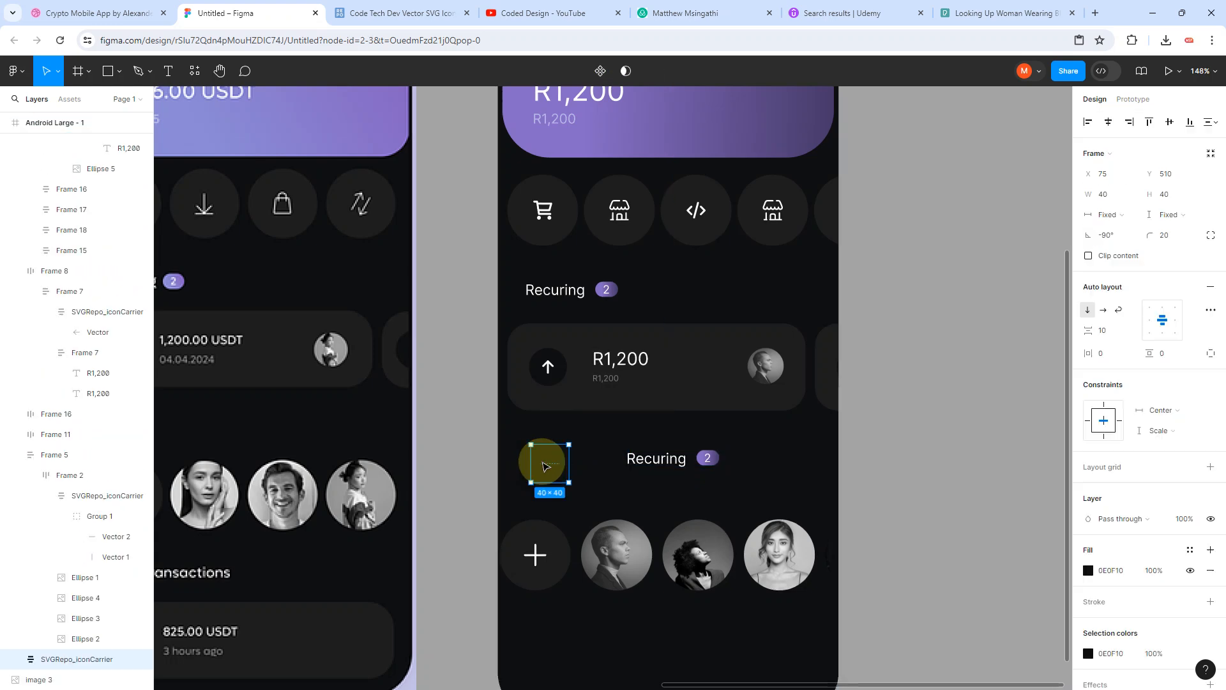
scroll(583, 476, down, 3)
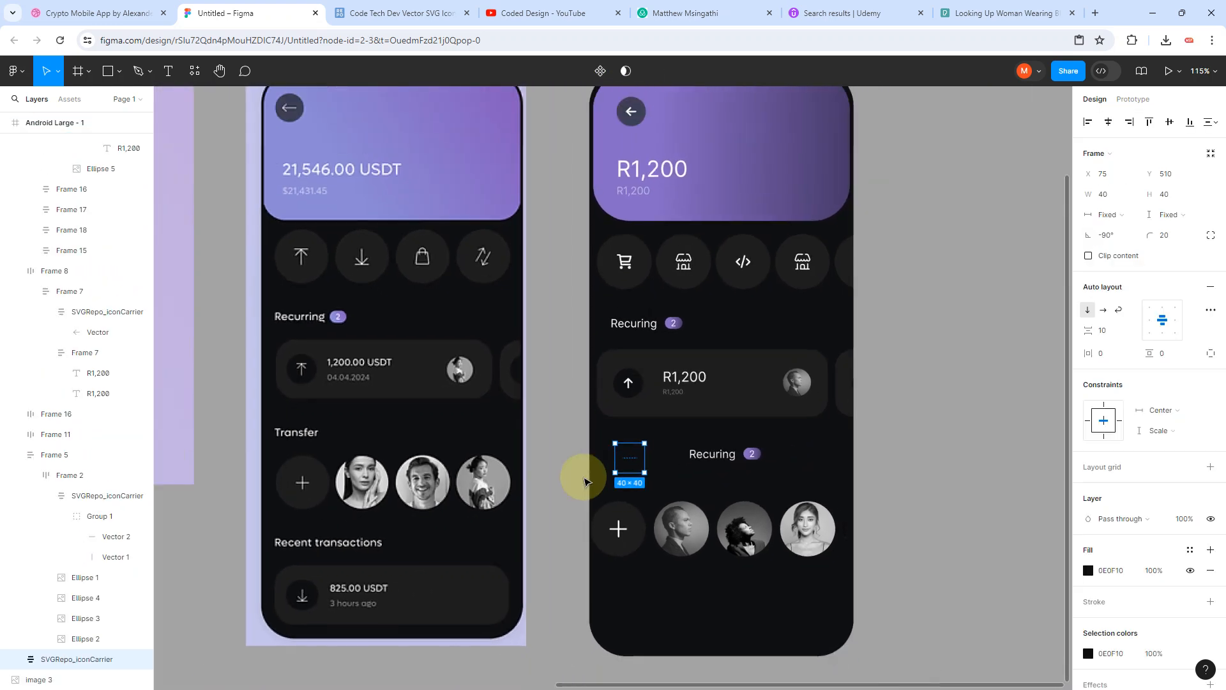
click(628, 460)
Step: Move the copied Recuring heading to X 5, Y 523 and remove its purple 2 badge
mouse_move(631, 463)
mouse_down()
mouse_move(707, 452)
mouse_move(631, 461)
mouse_up()
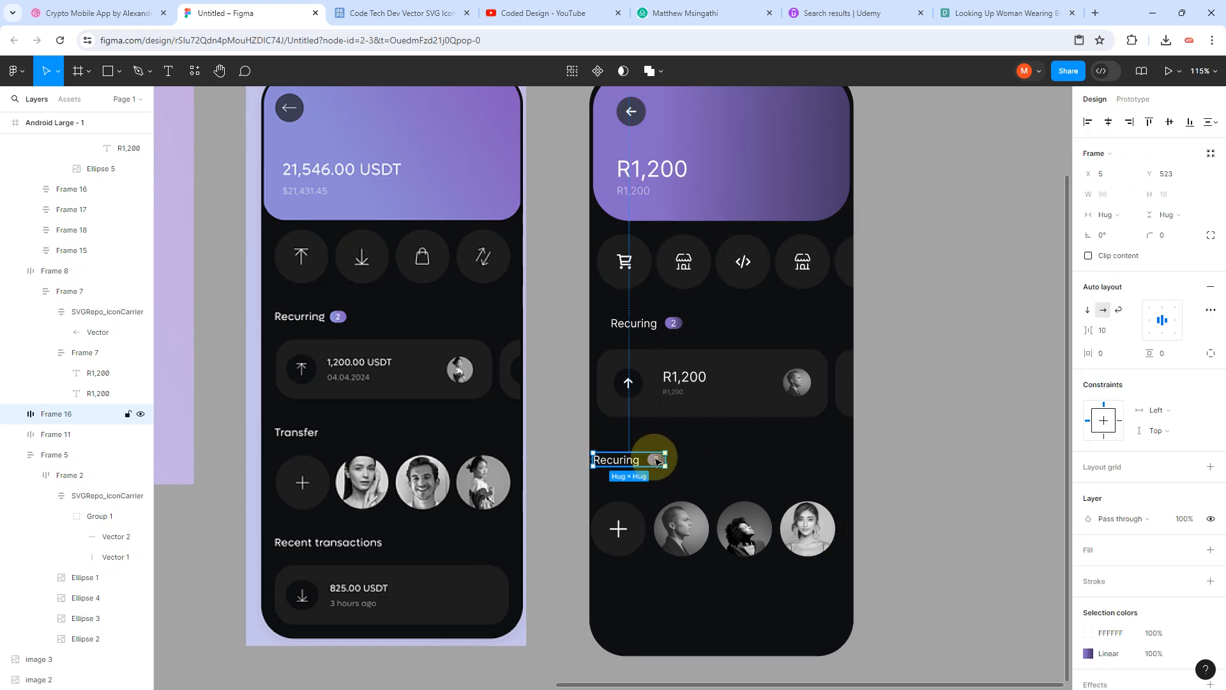
double_click(656, 461)
key(Delete)
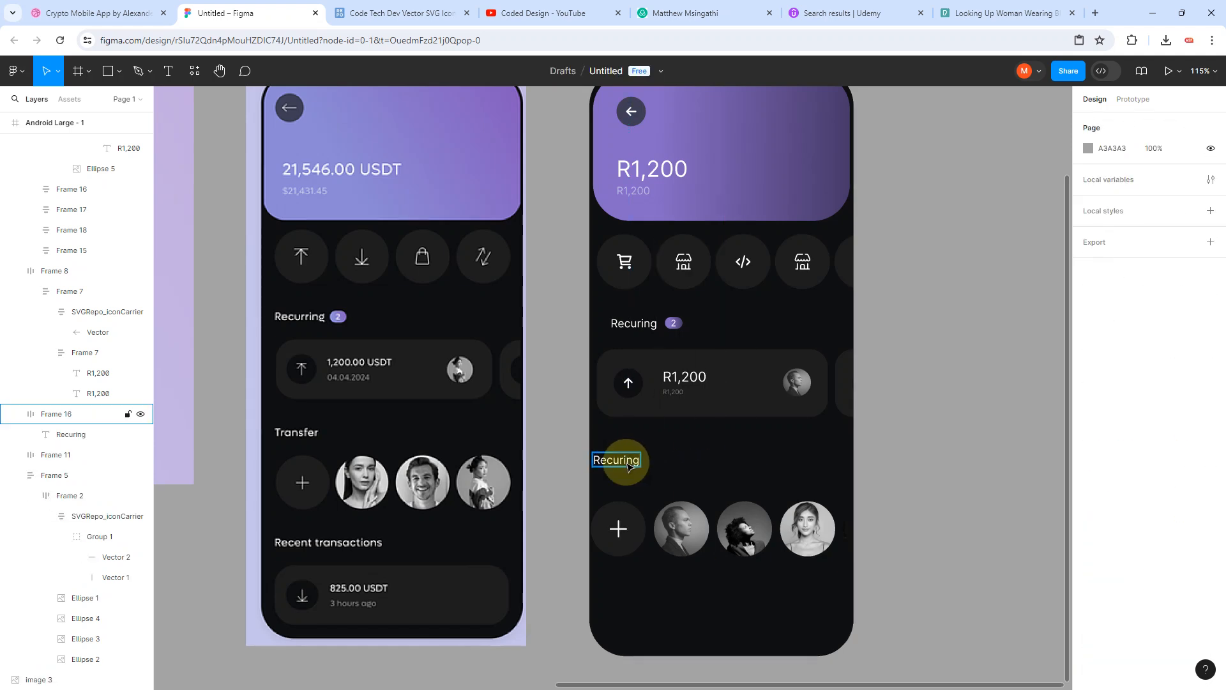
Step: Take the copied Recuring text out of its auto layout frame and delete the emptied frame
drag(629, 466, 640, 467)
double_click(654, 466)
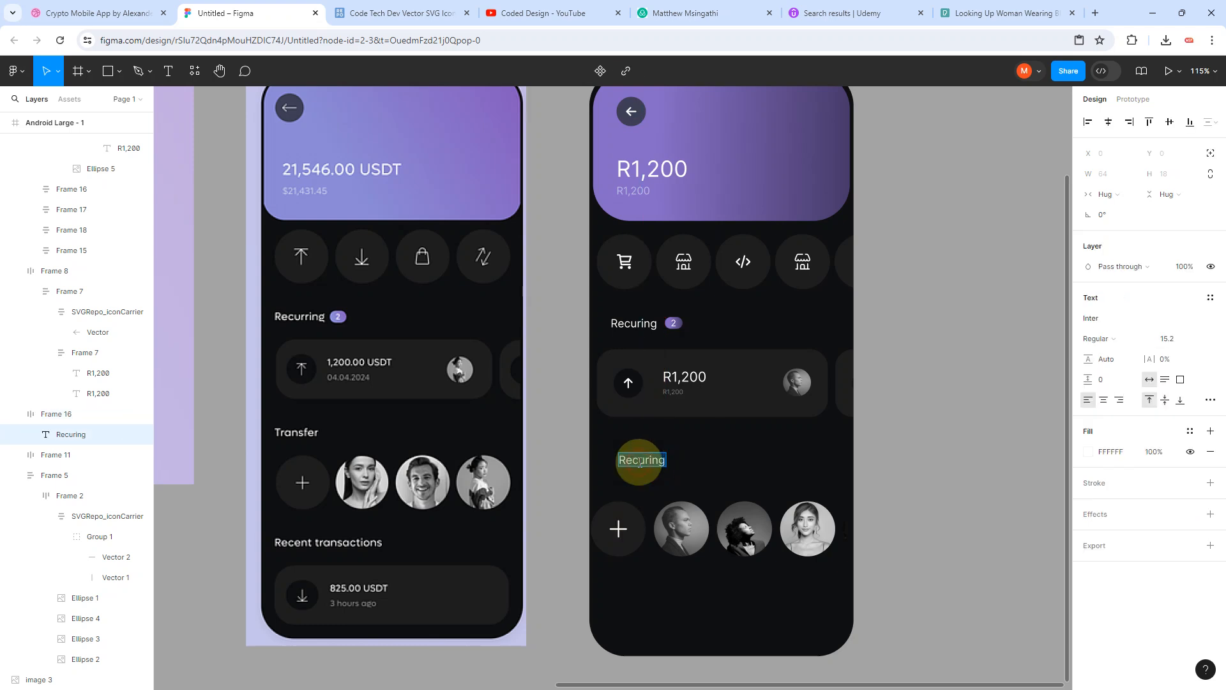
click(665, 471)
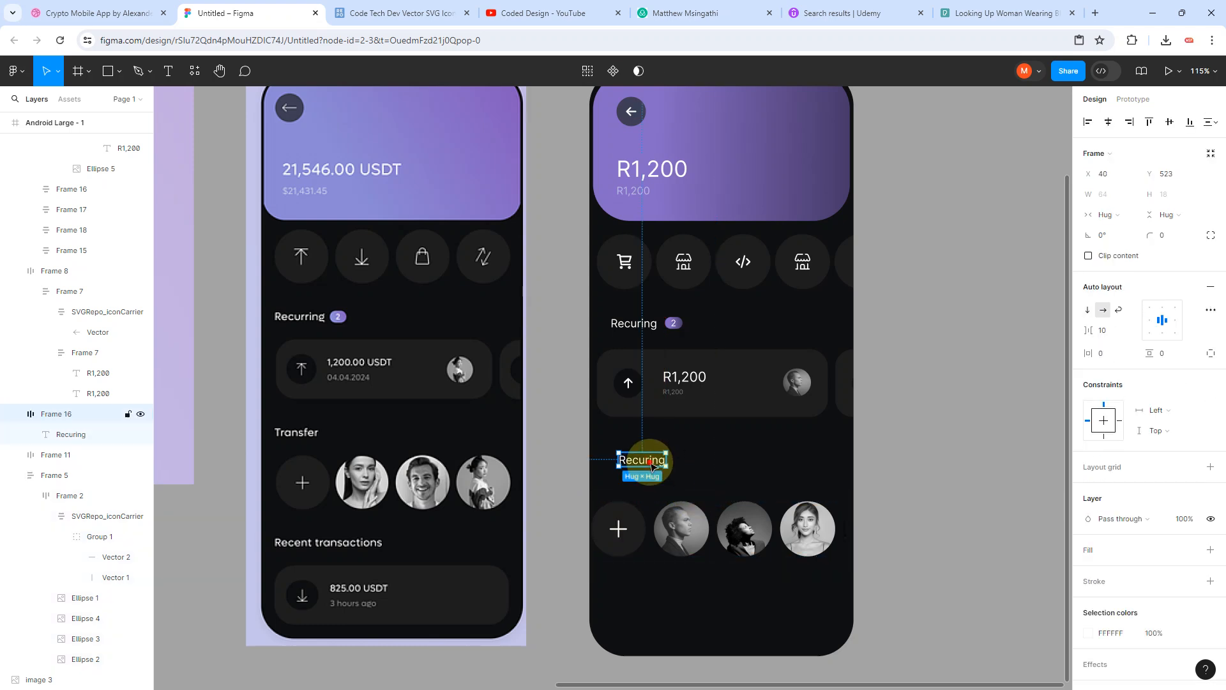
double_click(652, 466)
drag(650, 465, 738, 463)
click(660, 464)
key(Delete)
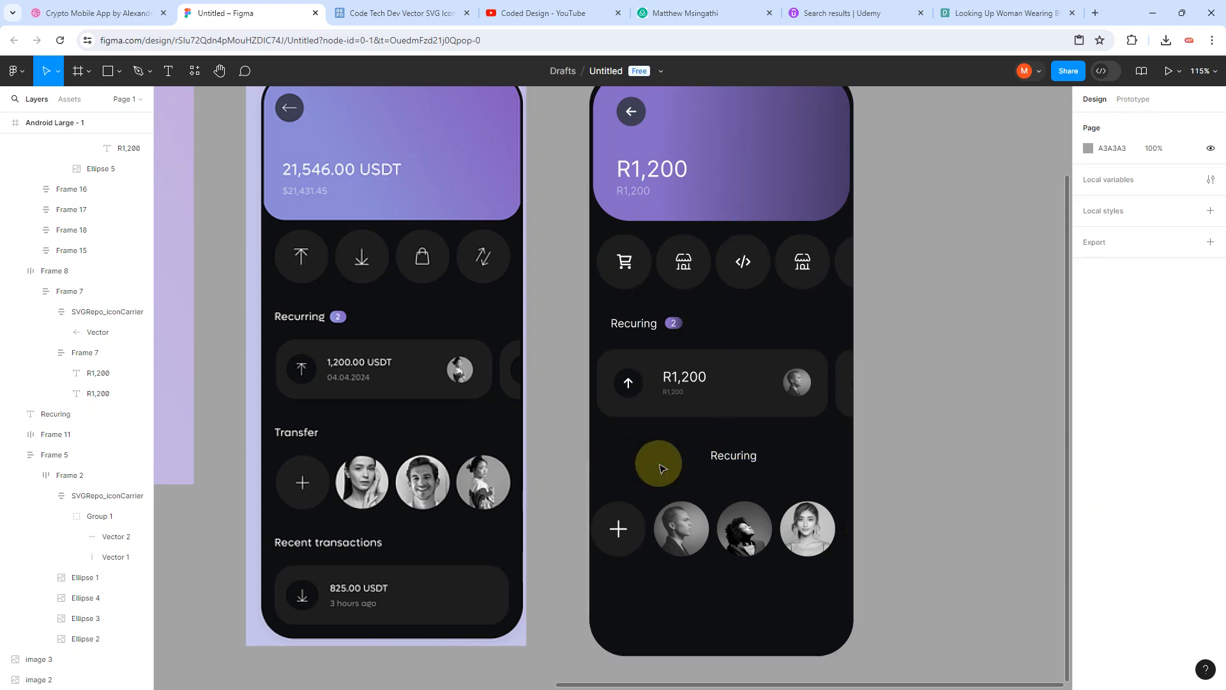
Step: Position the loose Recuring text above the avatar row at X 33, Y 523 and change it to "Transfer"
click(710, 455)
drag(635, 470, 626, 467)
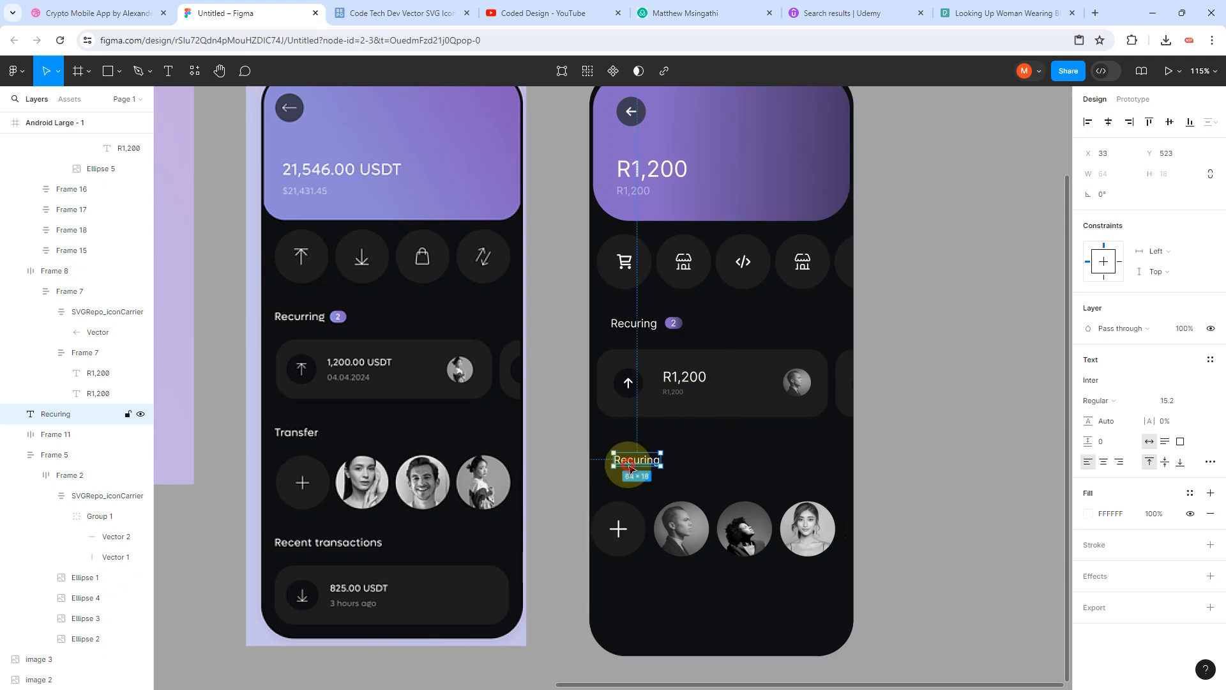
double_click(629, 466)
text(Transfer)
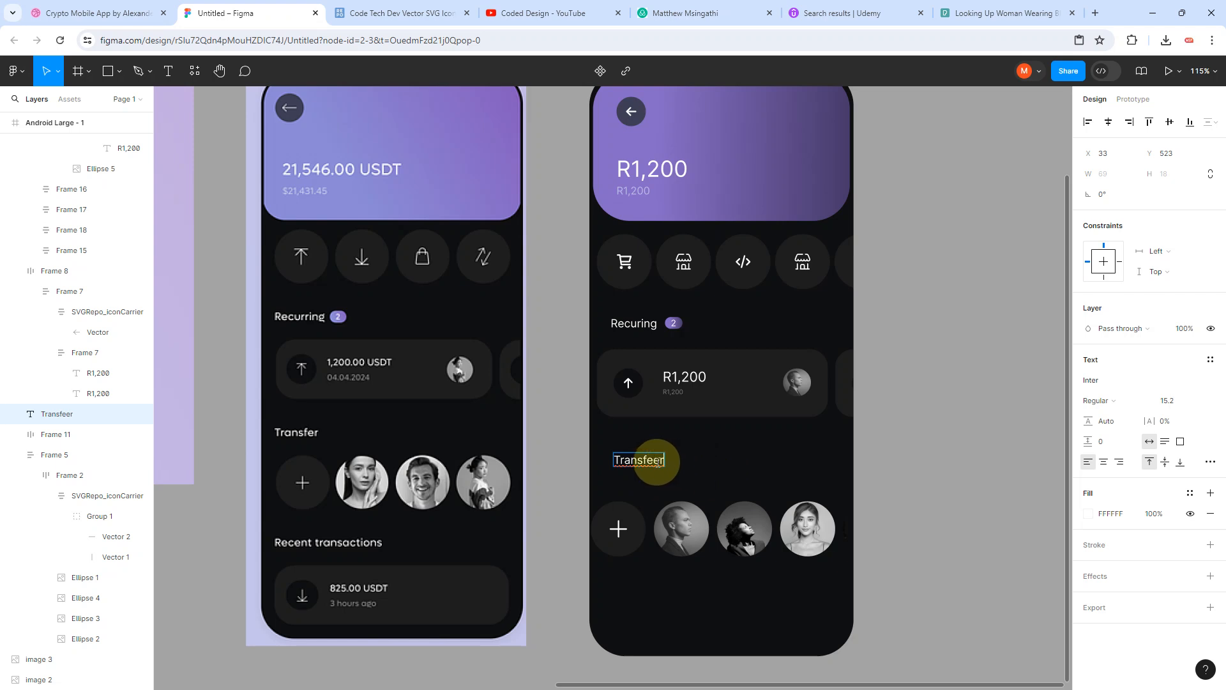
click(716, 460)
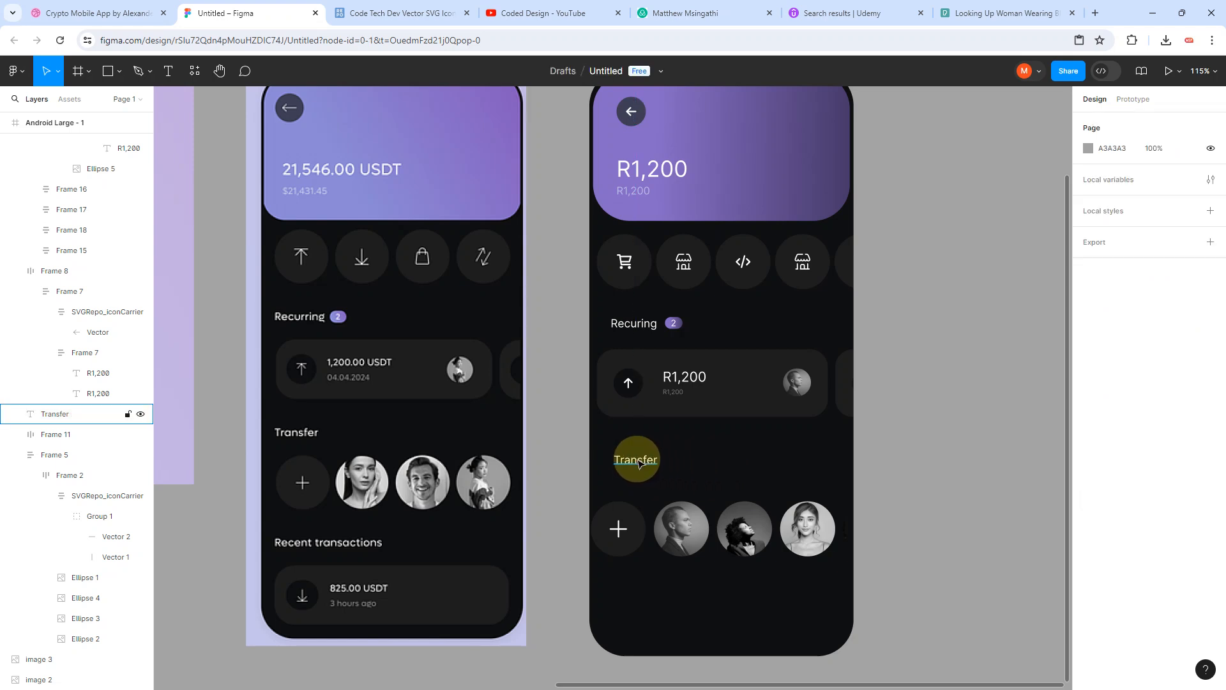
Step: Move the Transfer heading up to X 29, Y 501 and raise the avatar row to sit just below it
mouse_move(635, 459)
mouse_down()
mouse_move(645, 464)
mouse_move(641, 448)
mouse_up()
click(672, 516)
drag(672, 516, 671, 484)
Step: Duplicate the Transfer heading below the avatar row and change the copy's text to "Recent Transactions"
click(632, 447)
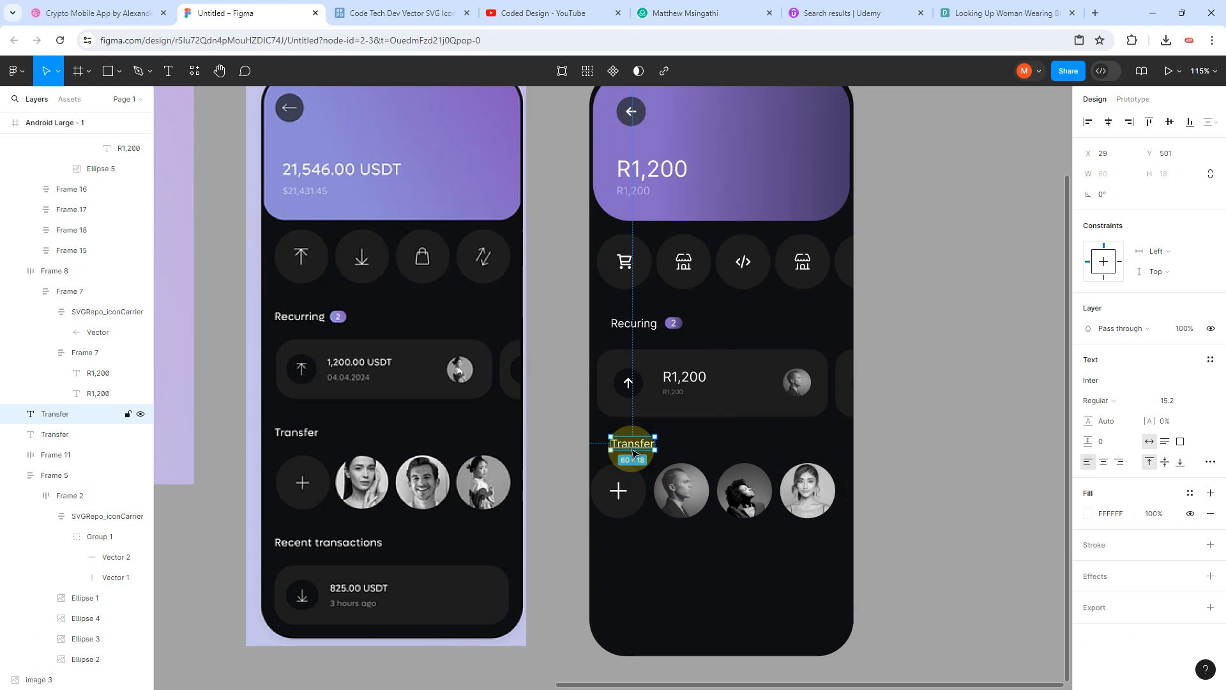
drag(632, 452, 642, 563)
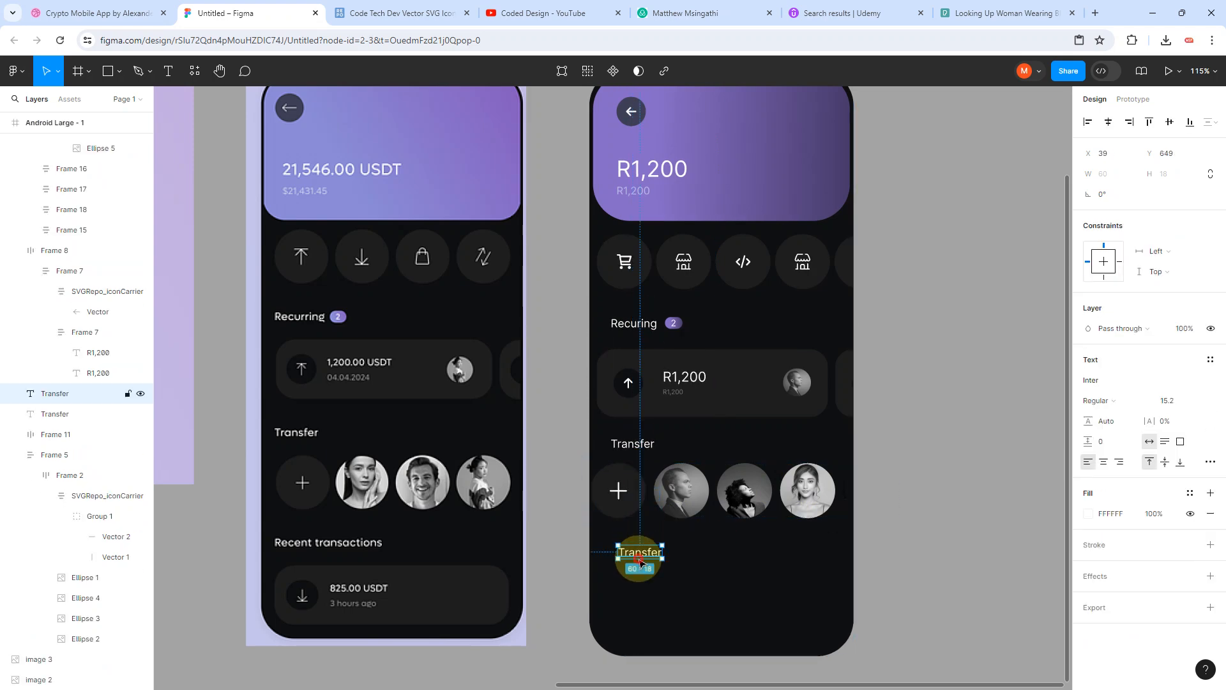
double_click(639, 560)
text(Recent)
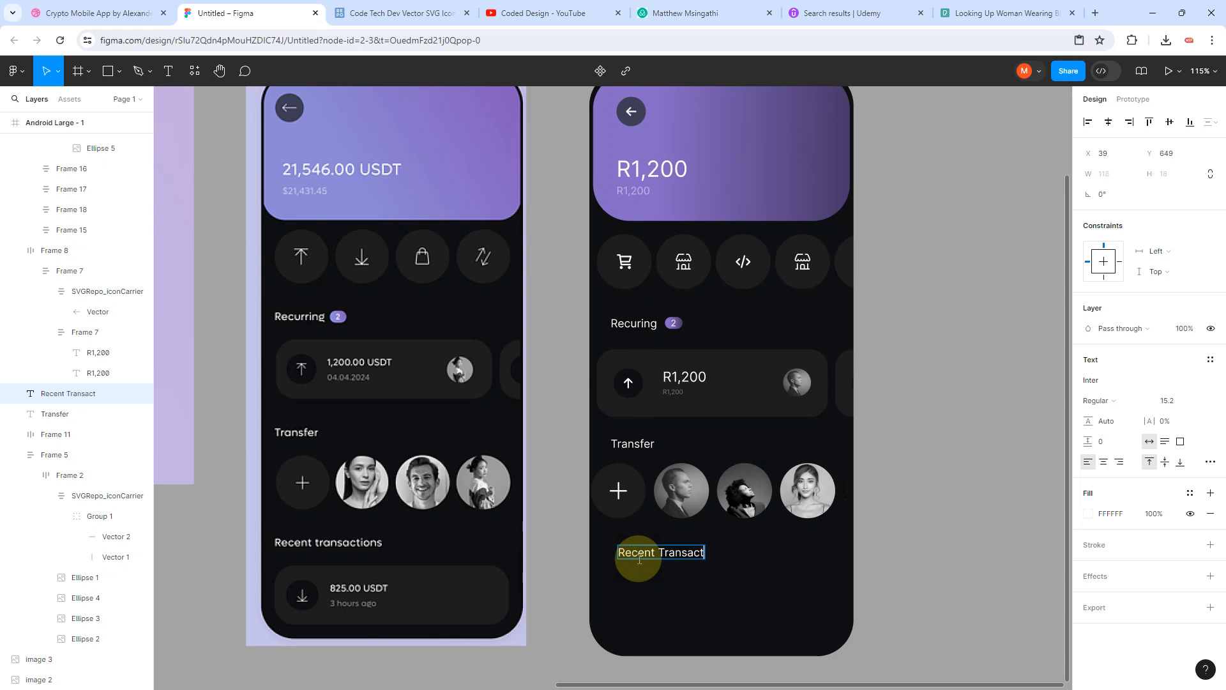
text(ns)
Step: Move the Recent Transactions heading to X 30, Y 644, in line with the headings above
click(690, 605)
click(690, 605)
click(690, 560)
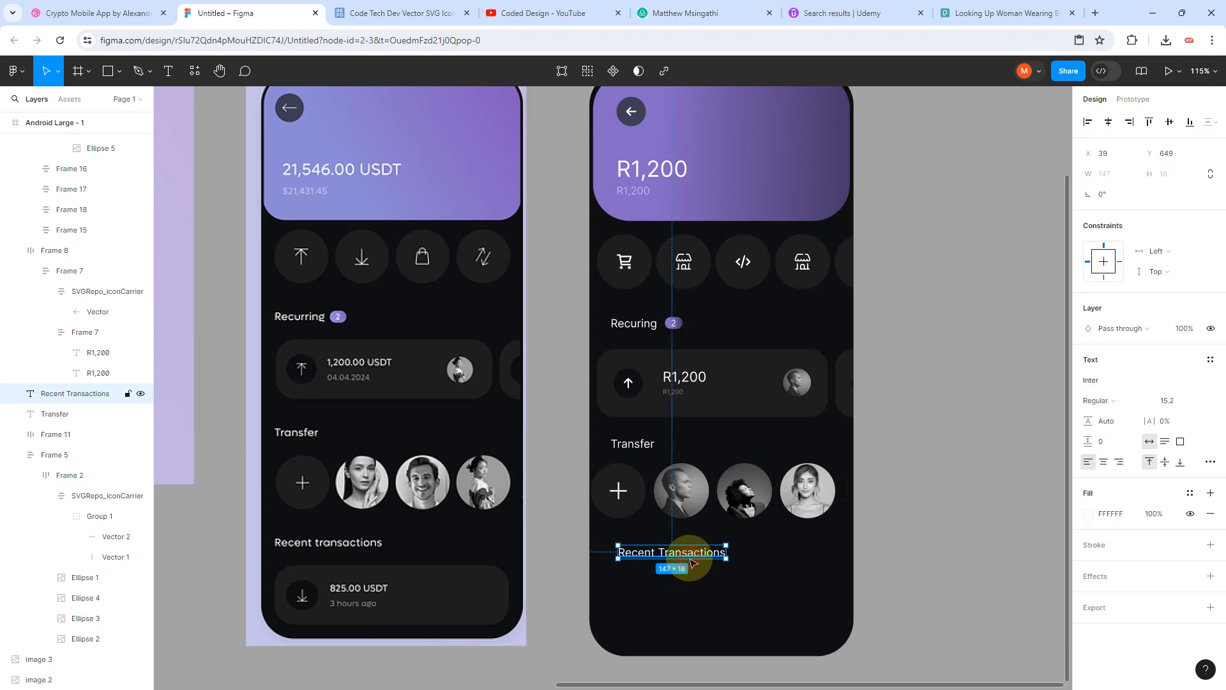
drag(690, 559, 683, 556)
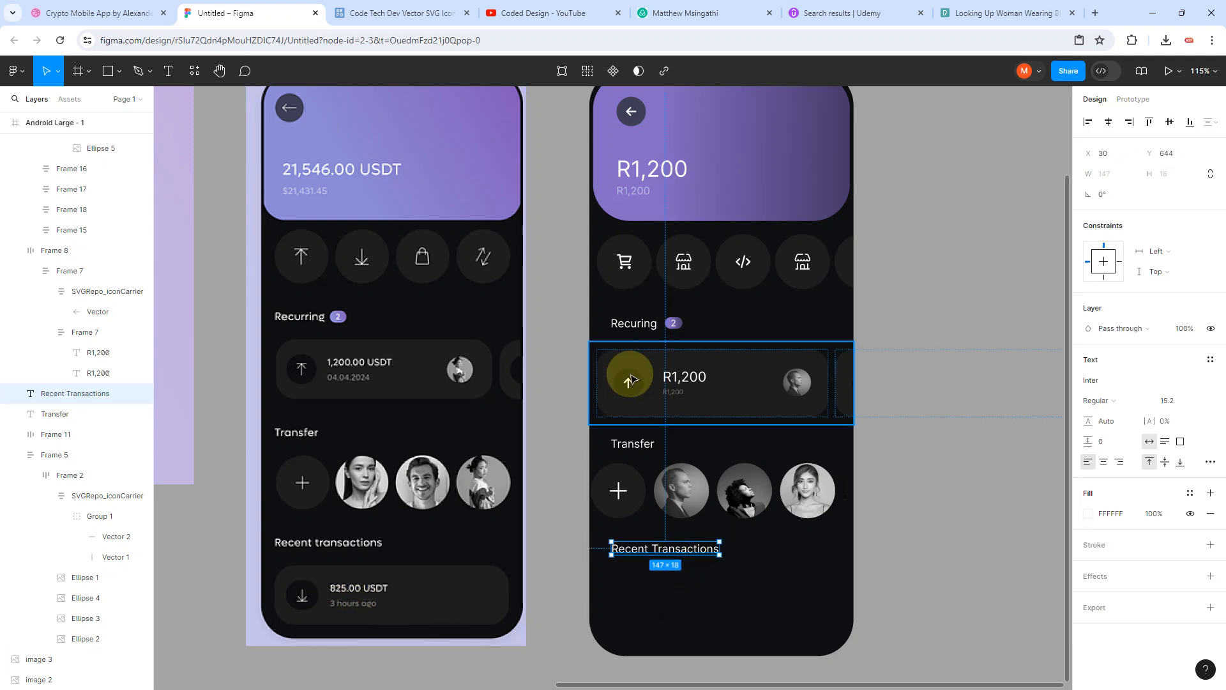
Step: Copy the payment card to below the Recent Transactions heading and flip the copy's arrow to point down
click(648, 382)
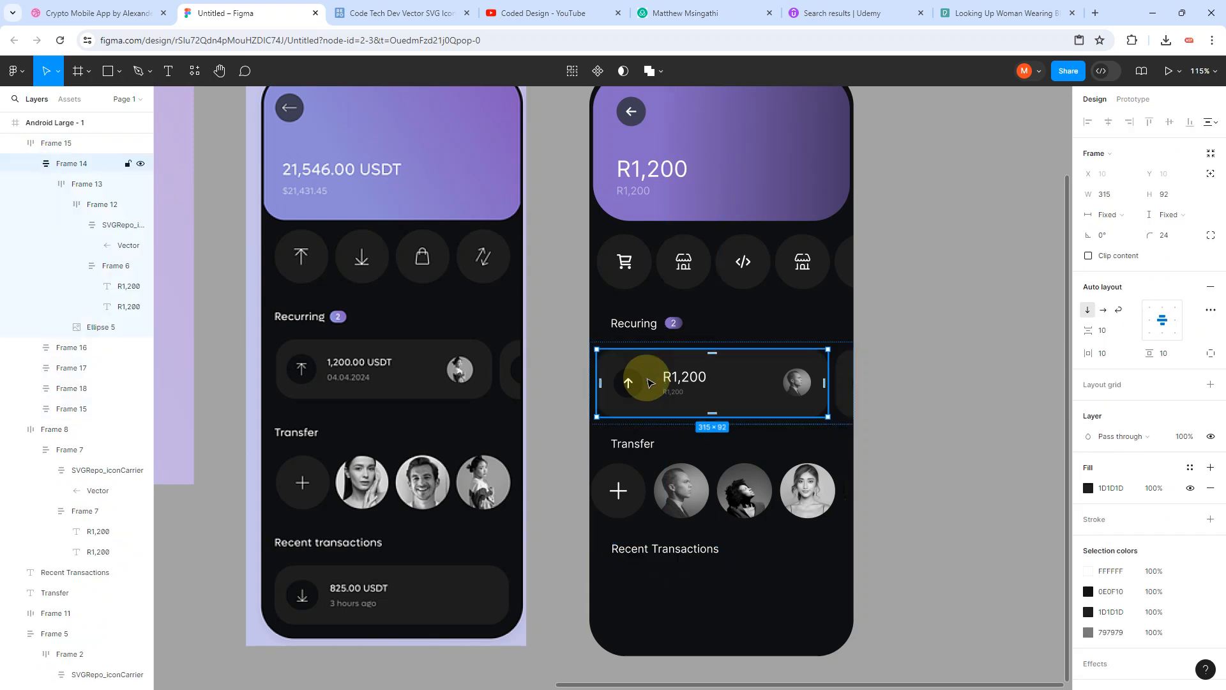
drag(650, 382, 655, 600)
double_click(635, 597)
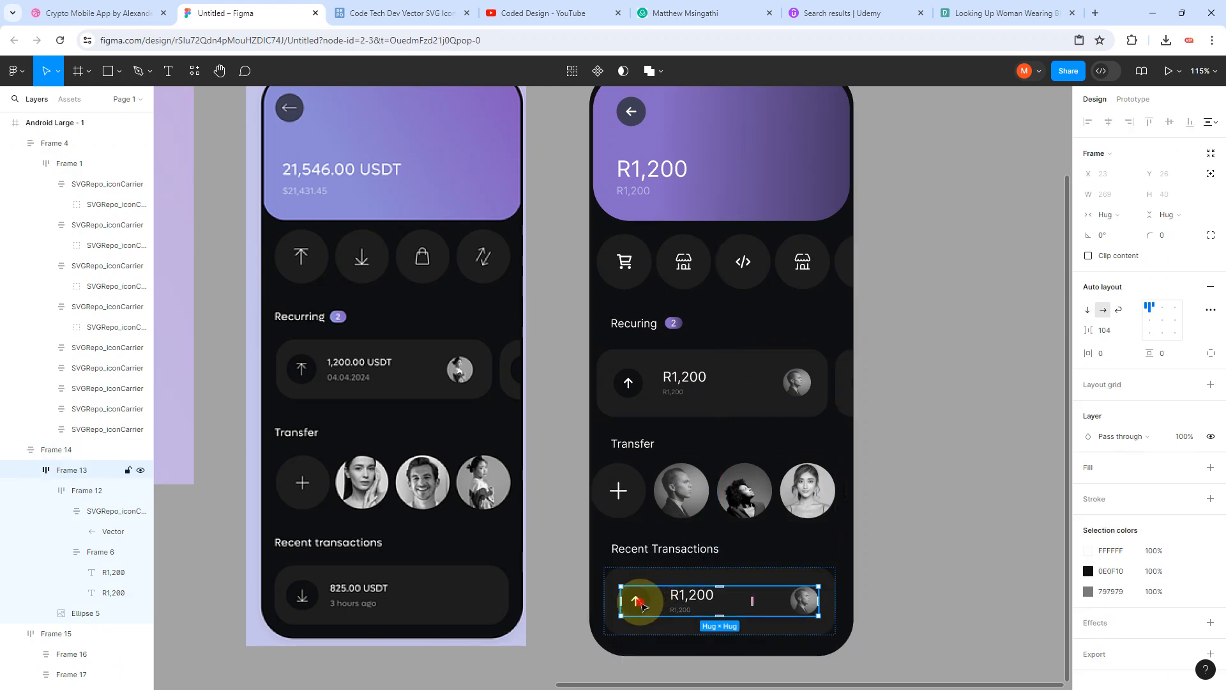
double_click(640, 600)
double_click(641, 604)
double_click(642, 606)
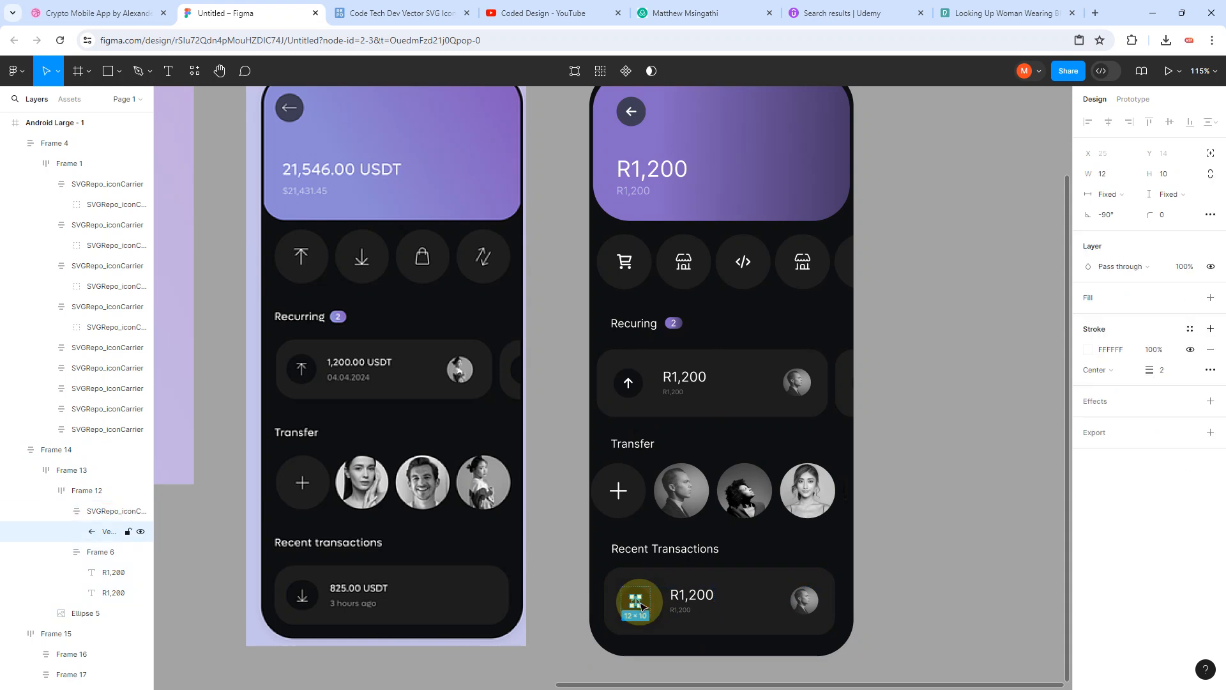
key(shift+h)
Step: Delete the avatar from the Recent Transactions card and align the card's remaining content to the left centre
double_click(798, 603)
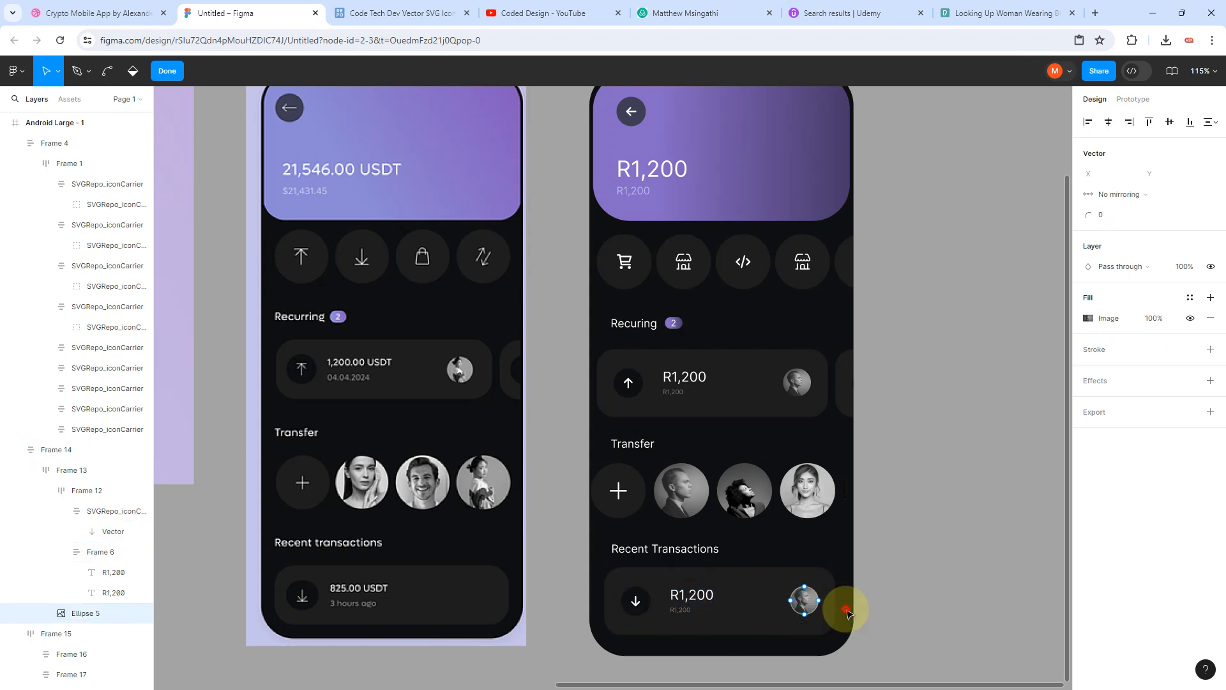
key(Escape)
key(Delete)
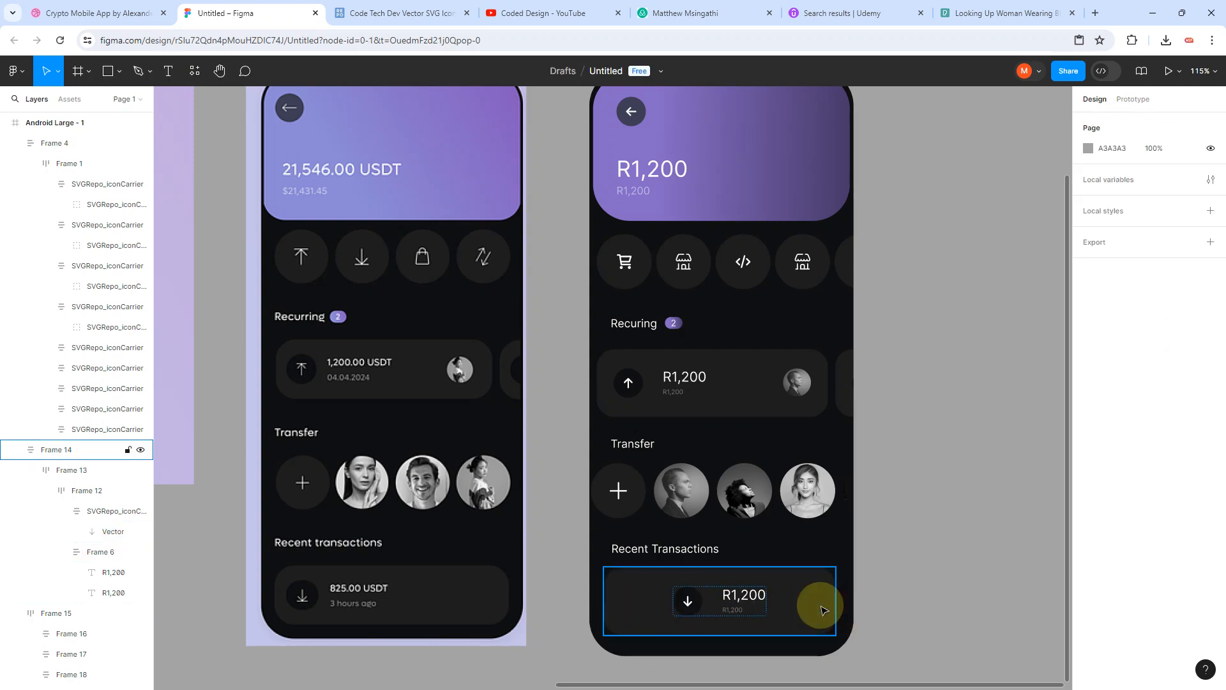
click(743, 592)
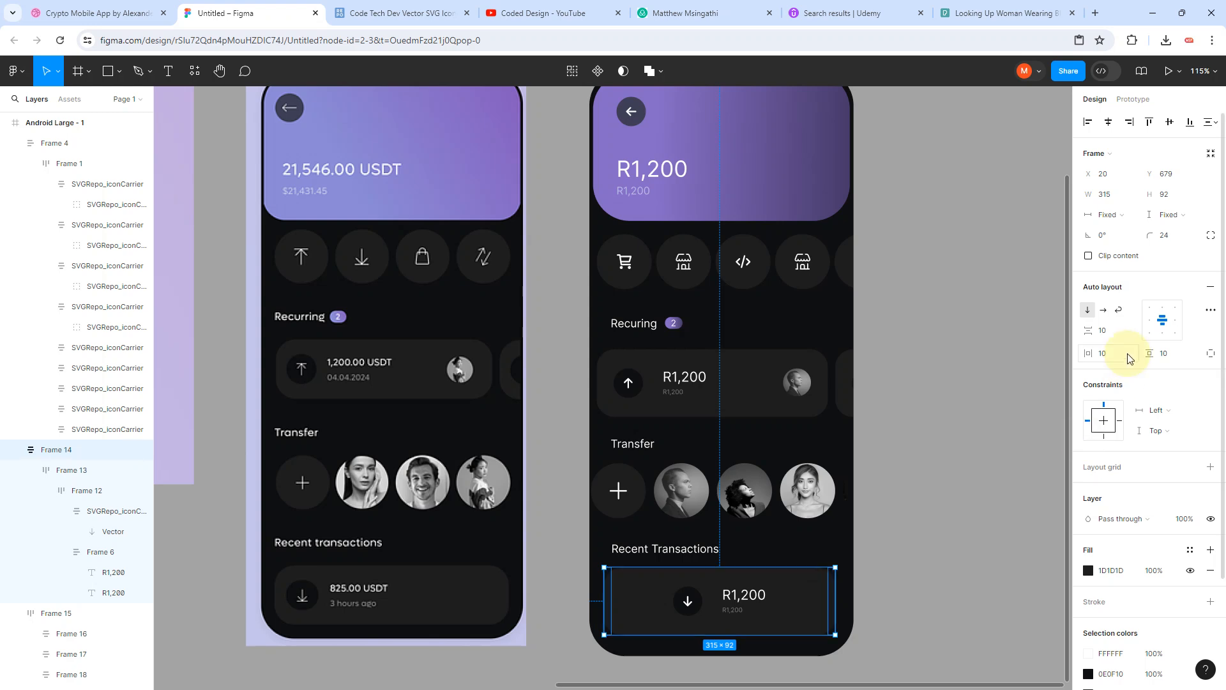
click(1150, 320)
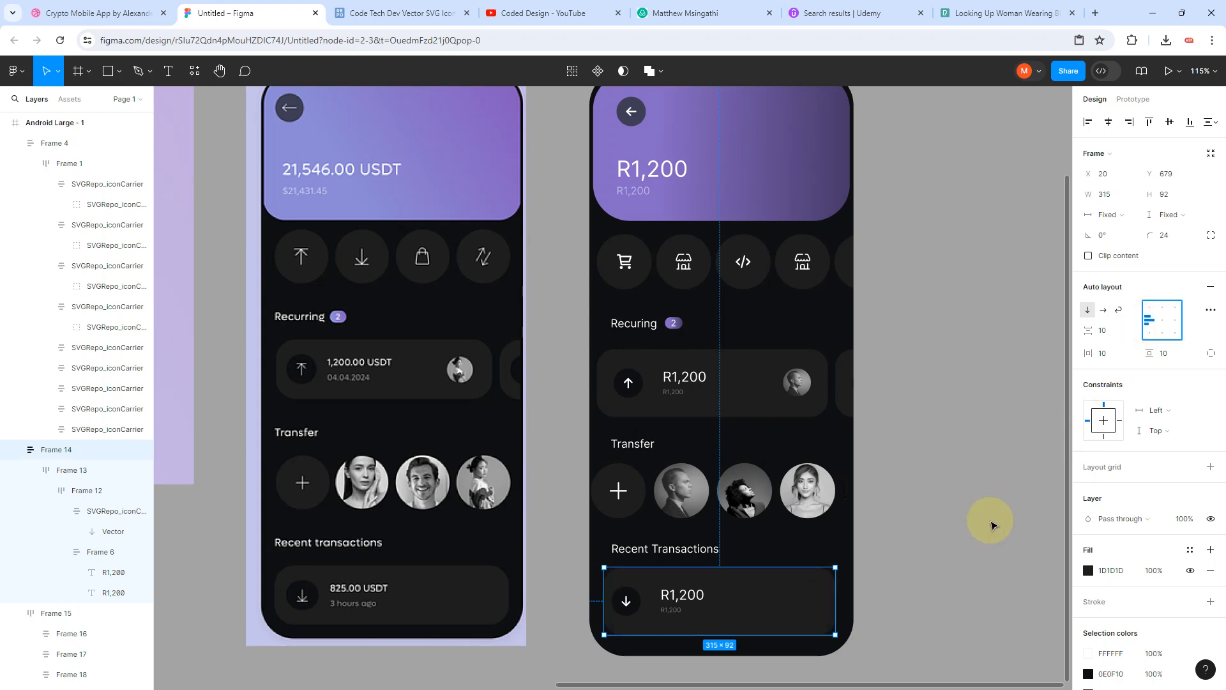
click(966, 549)
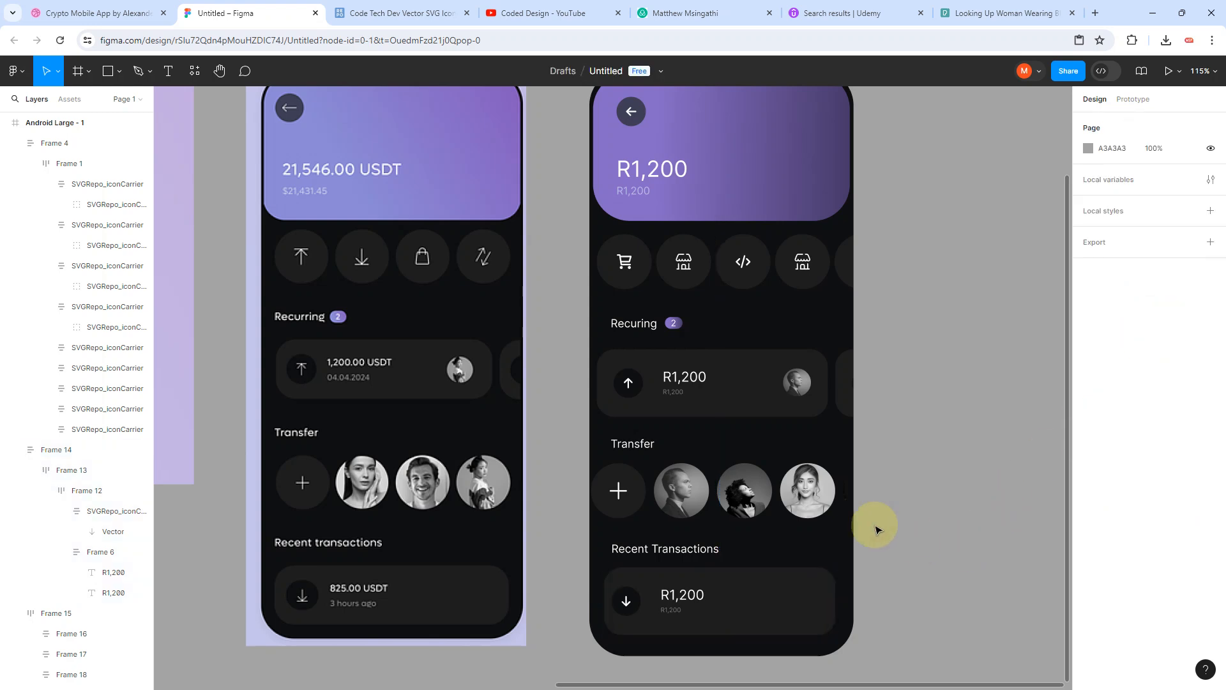
Step: Wrap the gradient balance header and the icon row together in a vertical auto layout frame
click(802, 495)
scroll(818, 568, down, 3)
click(917, 509)
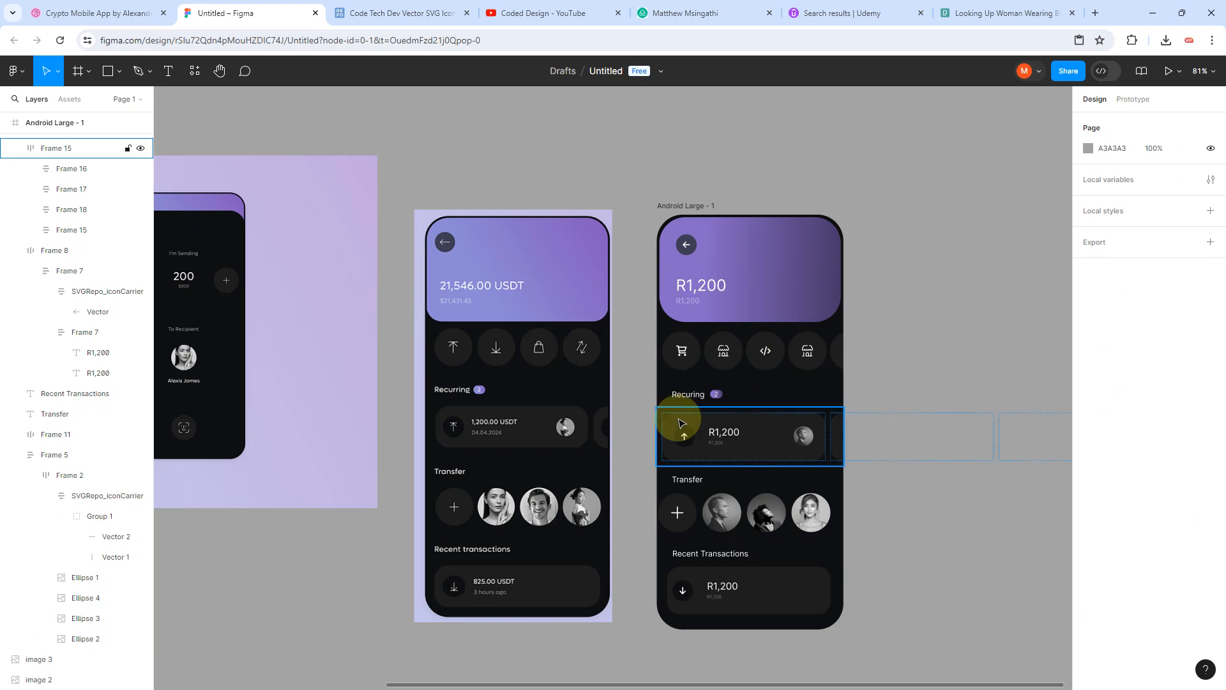
click(717, 351)
shift+click(751, 295)
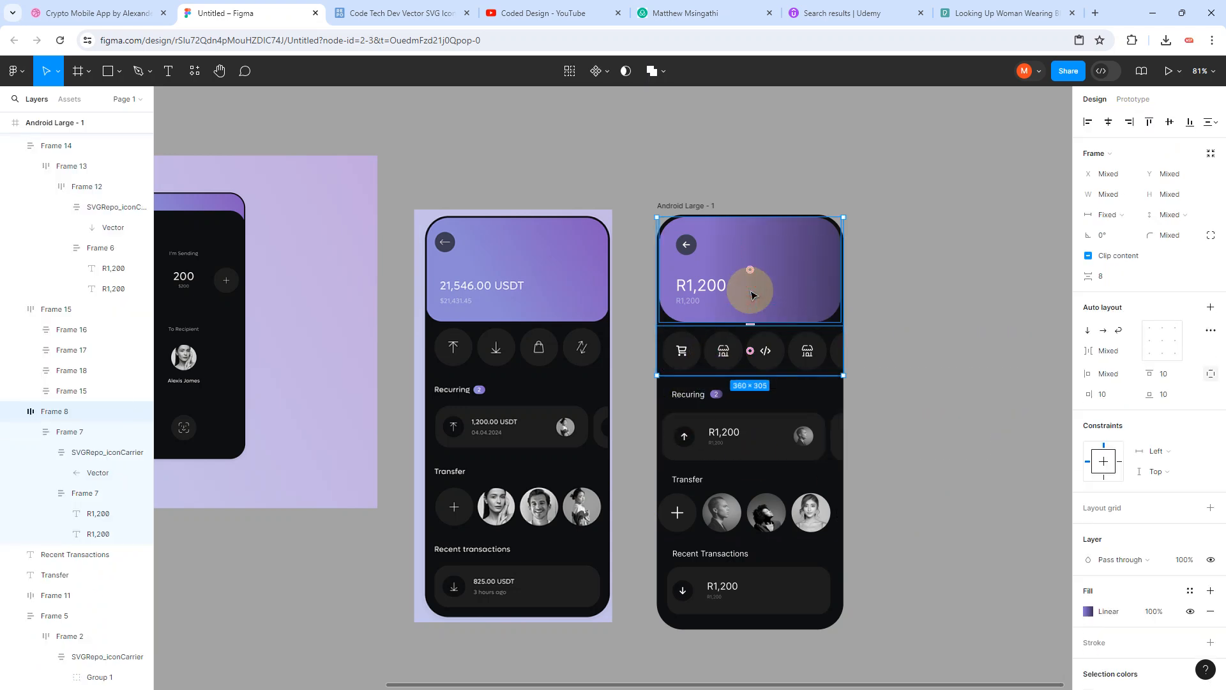
key(shift+a)
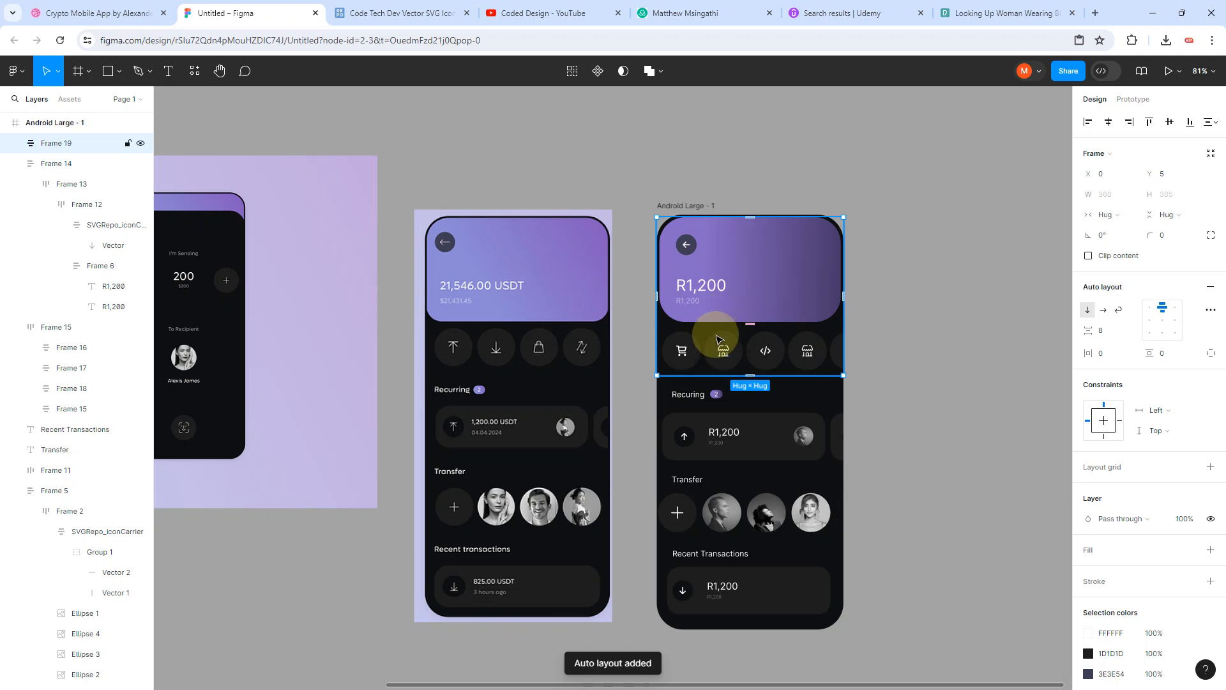
Step: Group the Recuring heading and the card row below it in a vertical auto layout with a gap of 6
scroll(730, 362, up, 3)
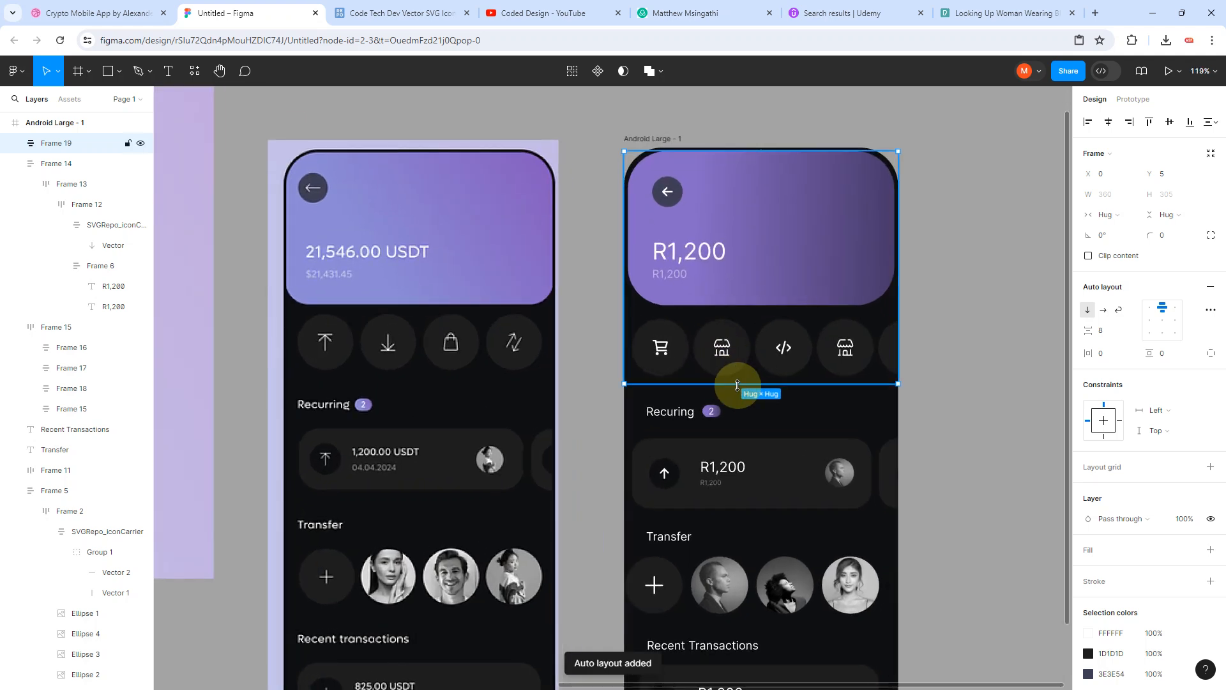
click(696, 465)
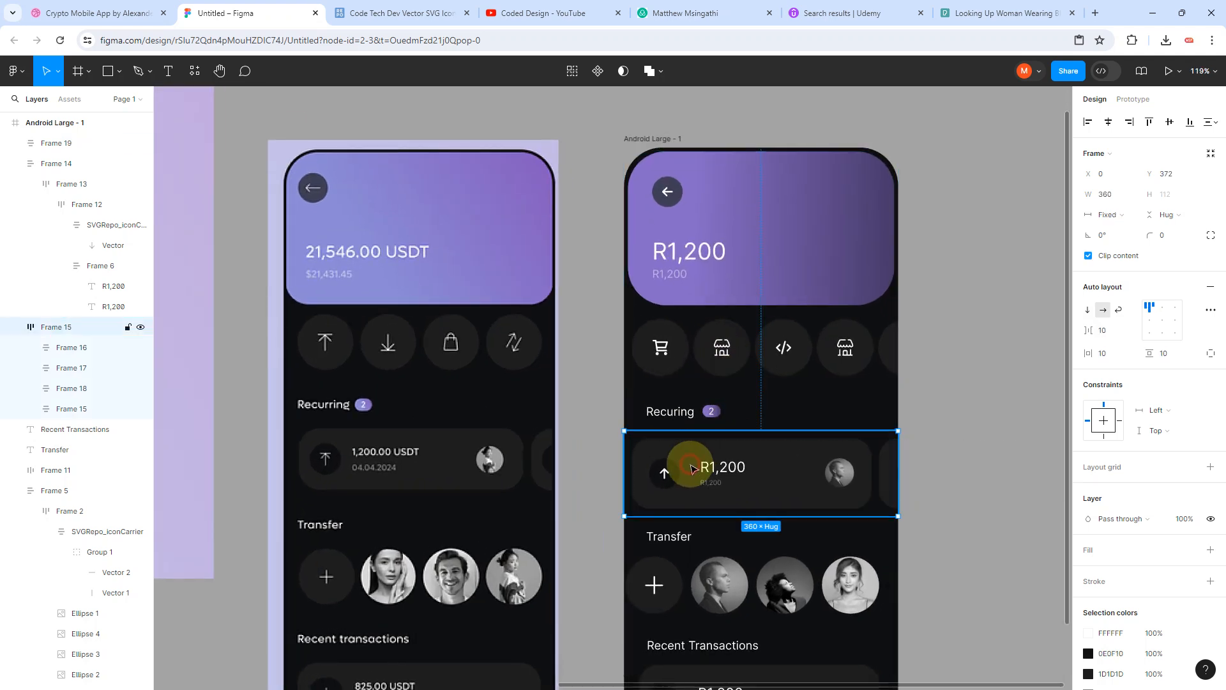
shift+click(681, 413)
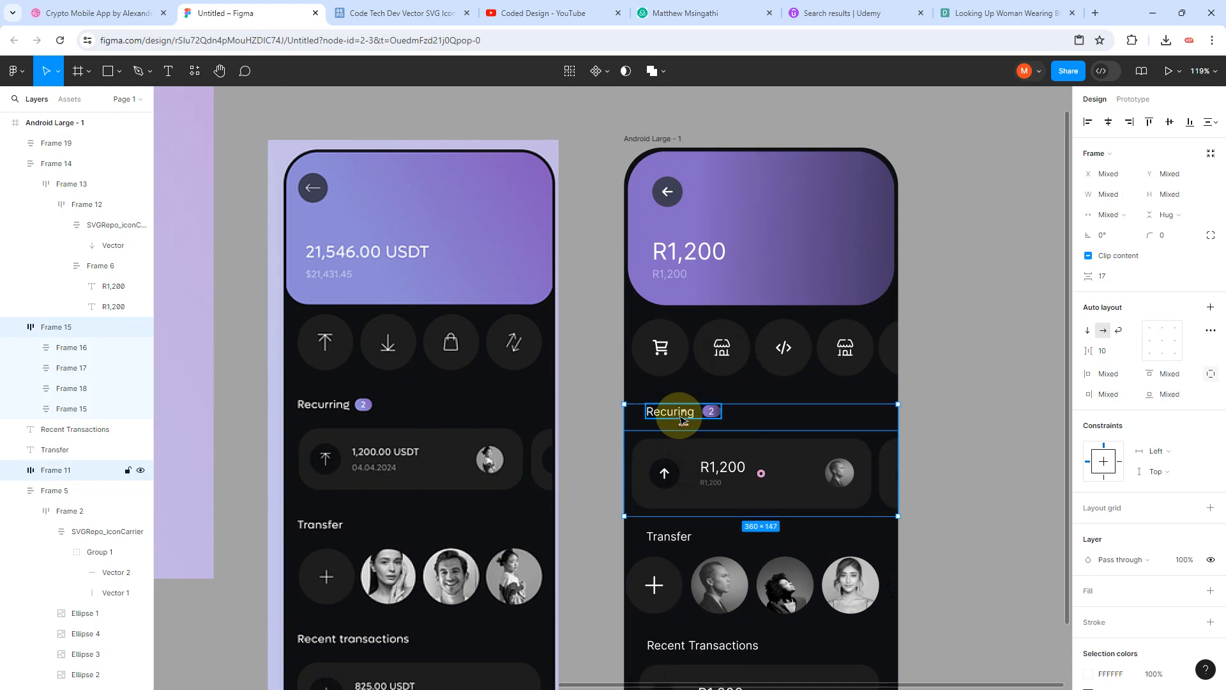
key(shift+a)
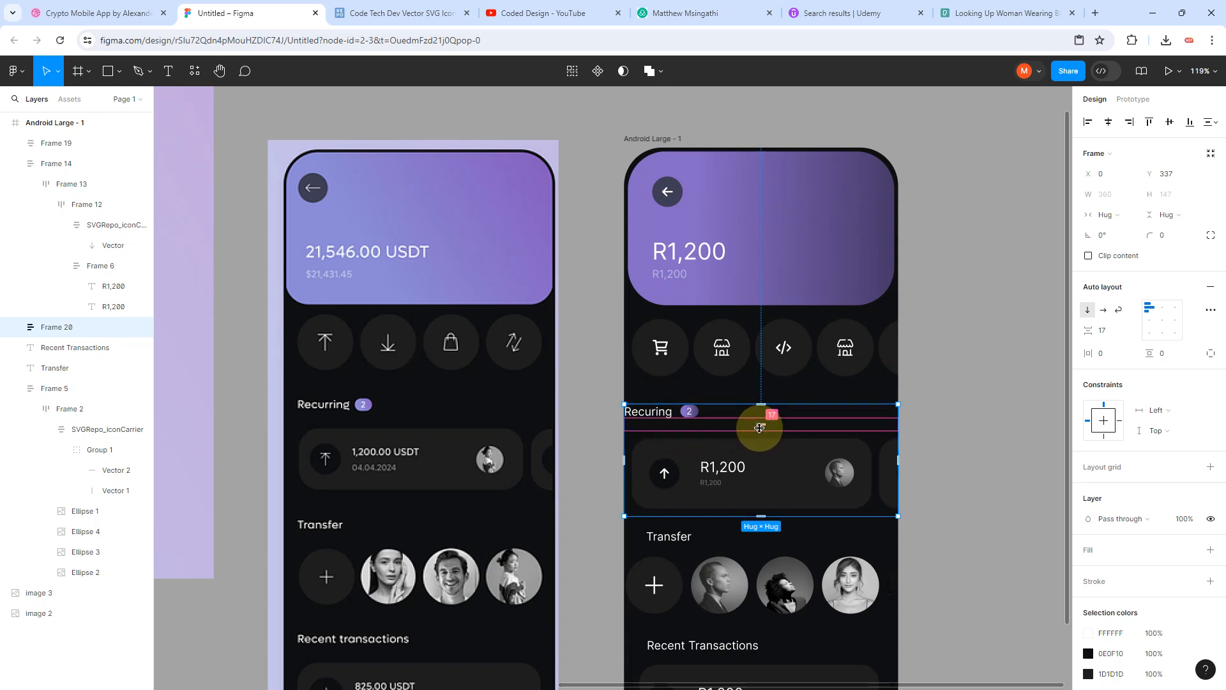
drag(759, 427, 759, 418)
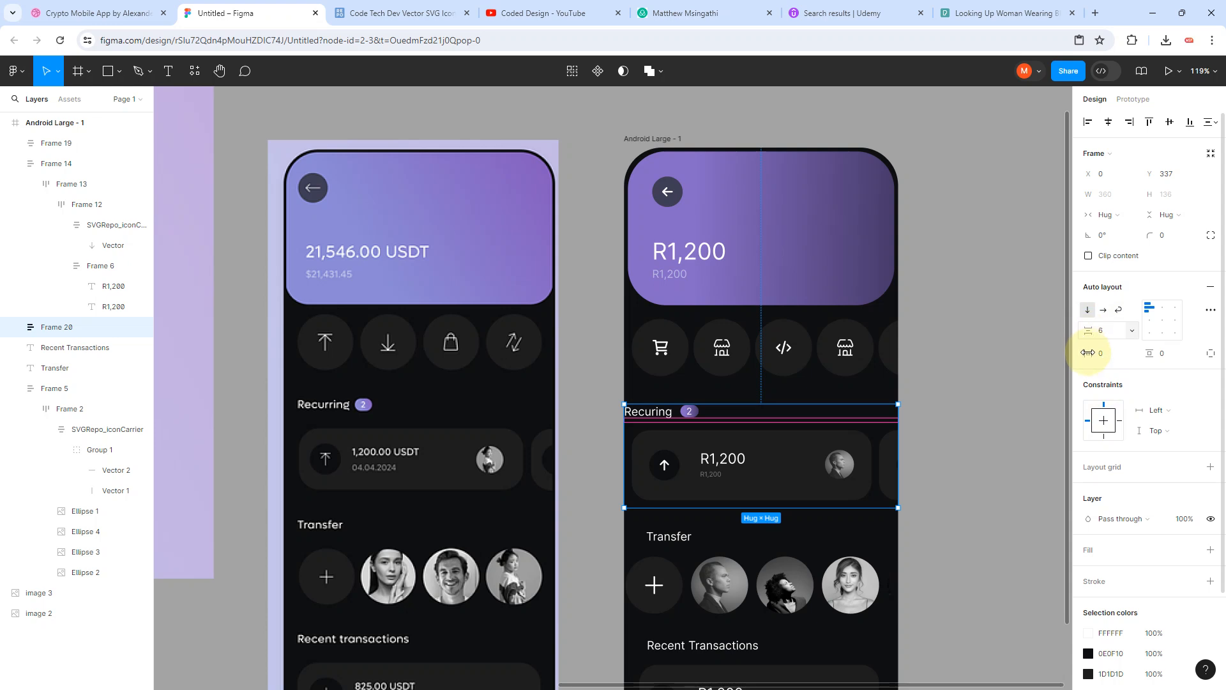
Step: Add horizontal padding to the Recuring heading's own auto layout so the text is inset from the screen edge
drag(1088, 354, 1111, 356)
key(ctrl+z)
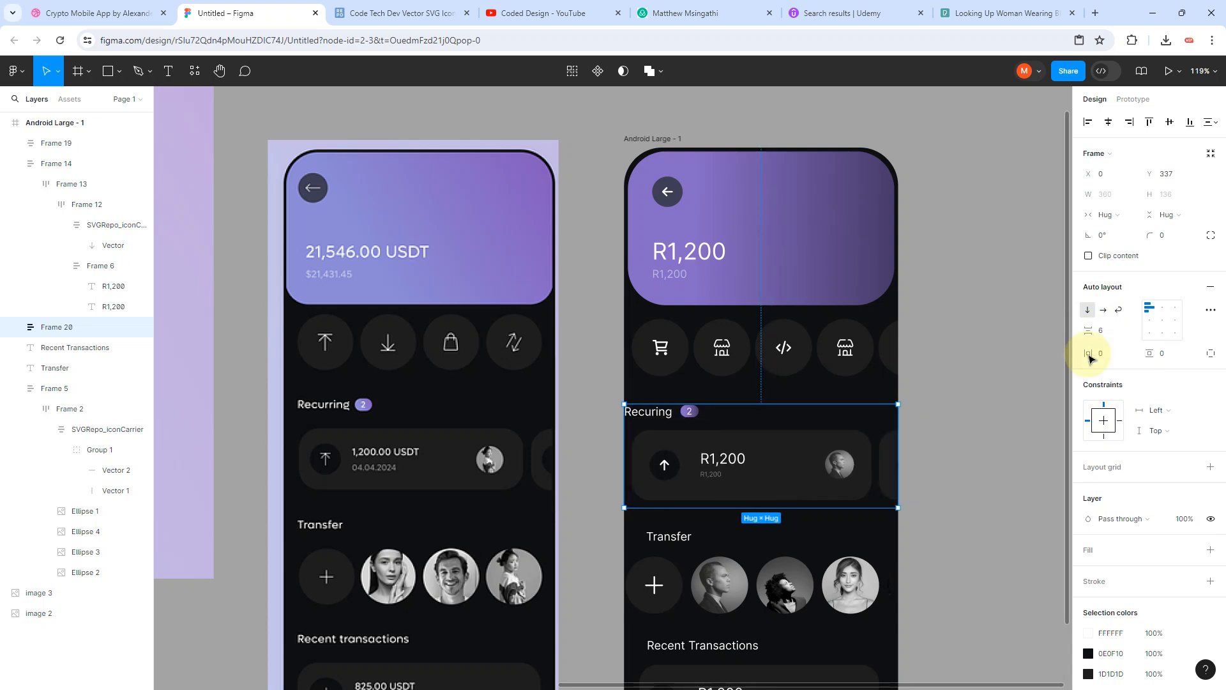
click(664, 418)
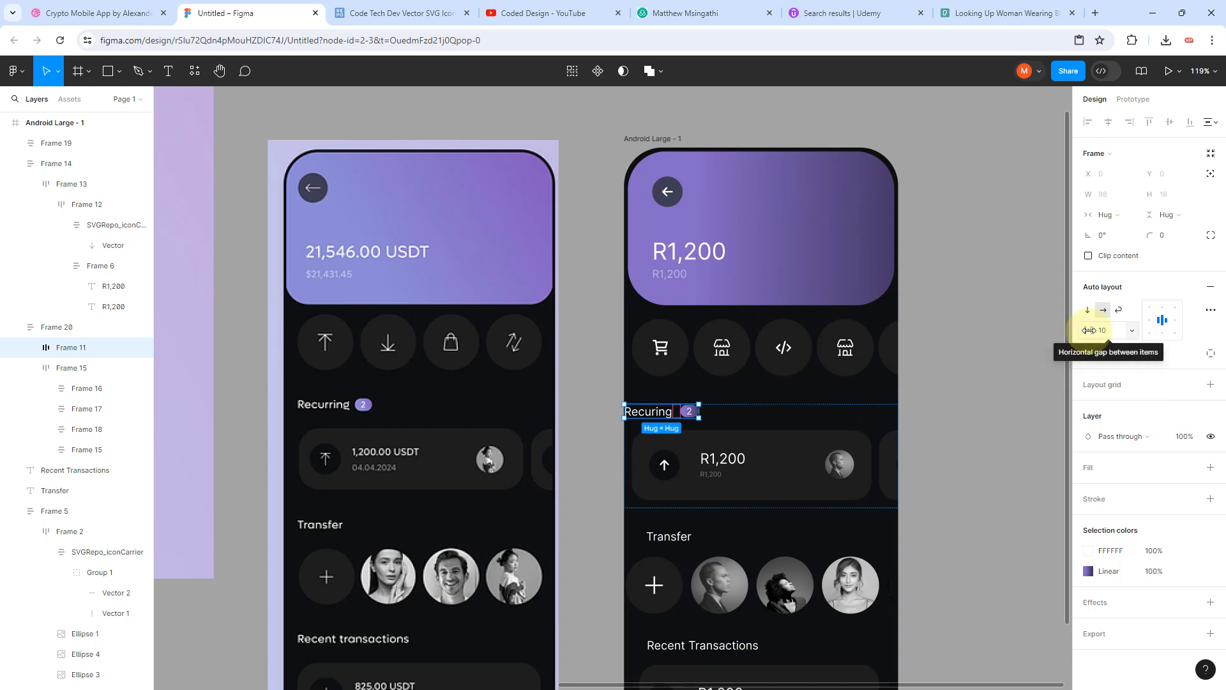
drag(1092, 353, 1111, 353)
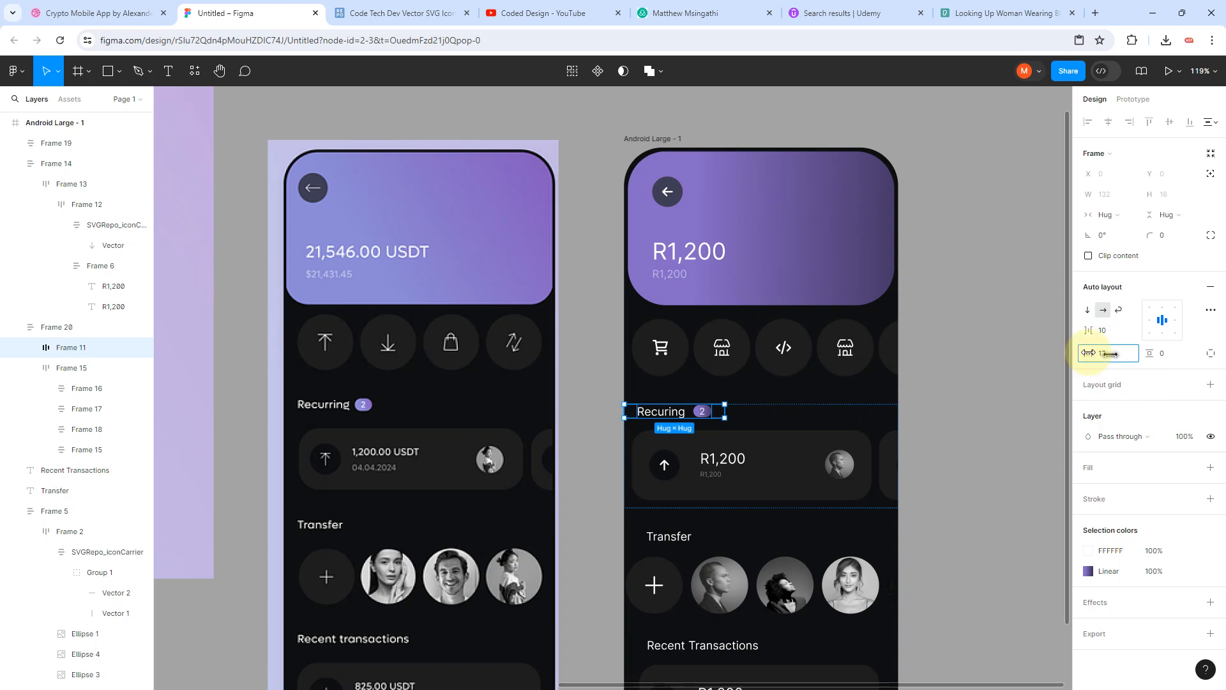
click(969, 463)
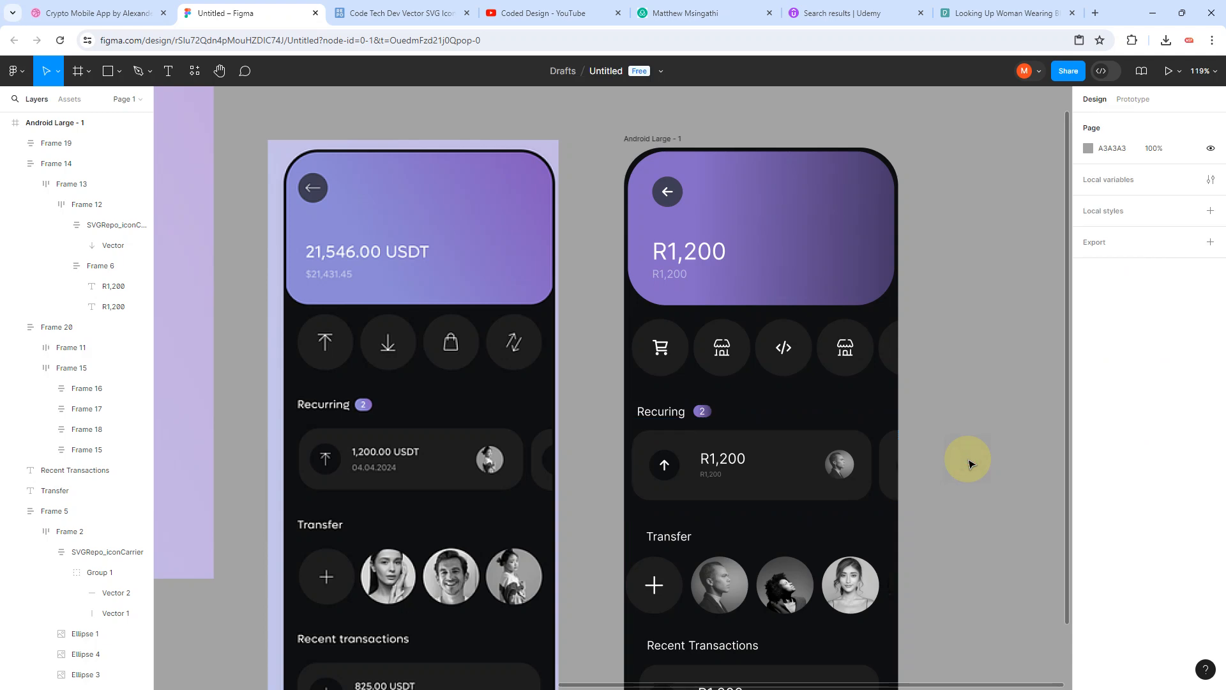
Step: Group the Transfer heading and the row of circular avatars in a vertical auto layout
scroll(701, 492, down, 3)
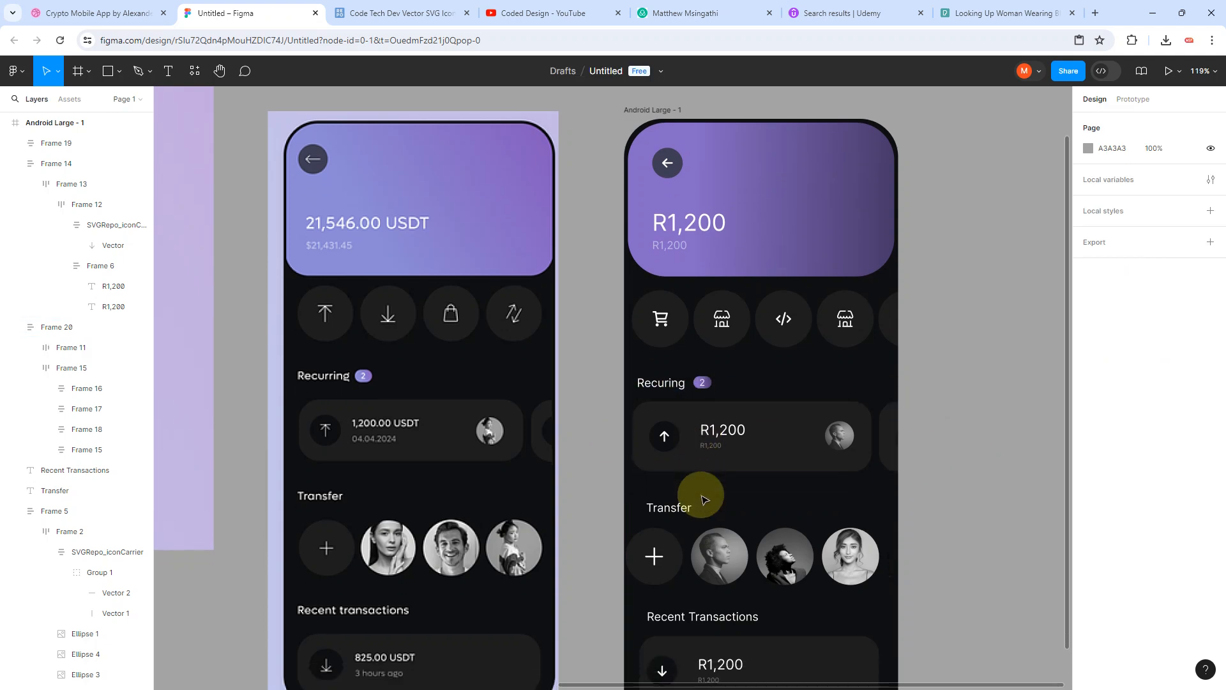
click(670, 437)
shift+click(663, 476)
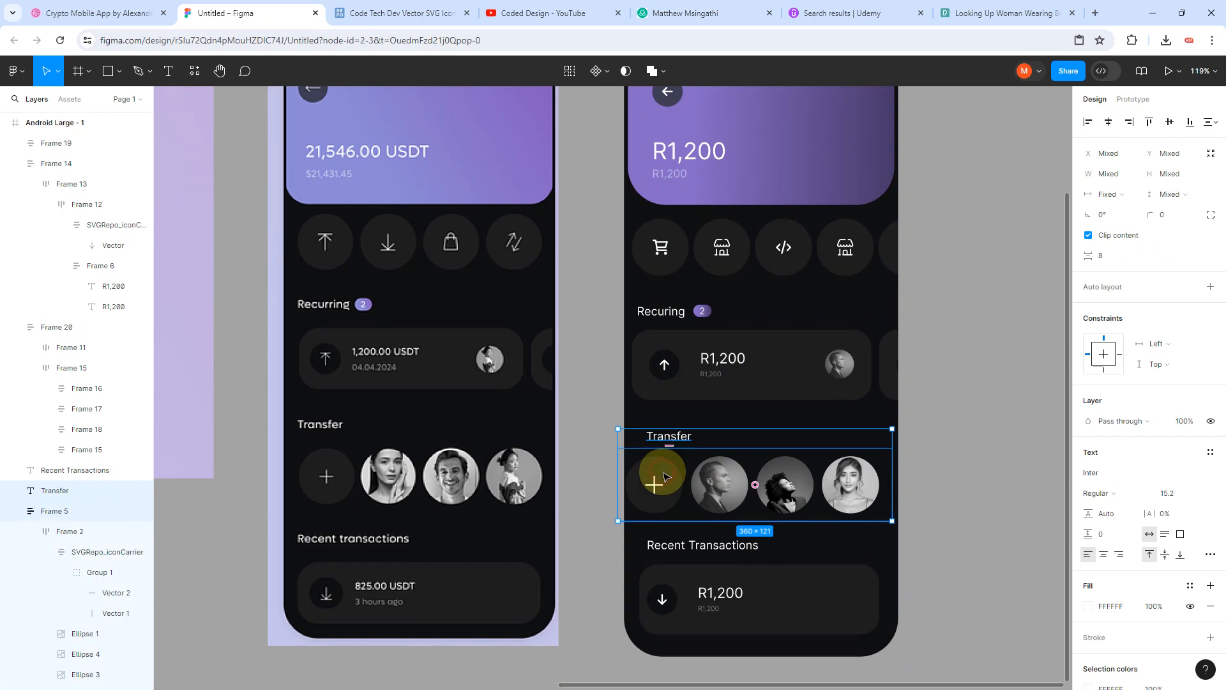
key(shift+a)
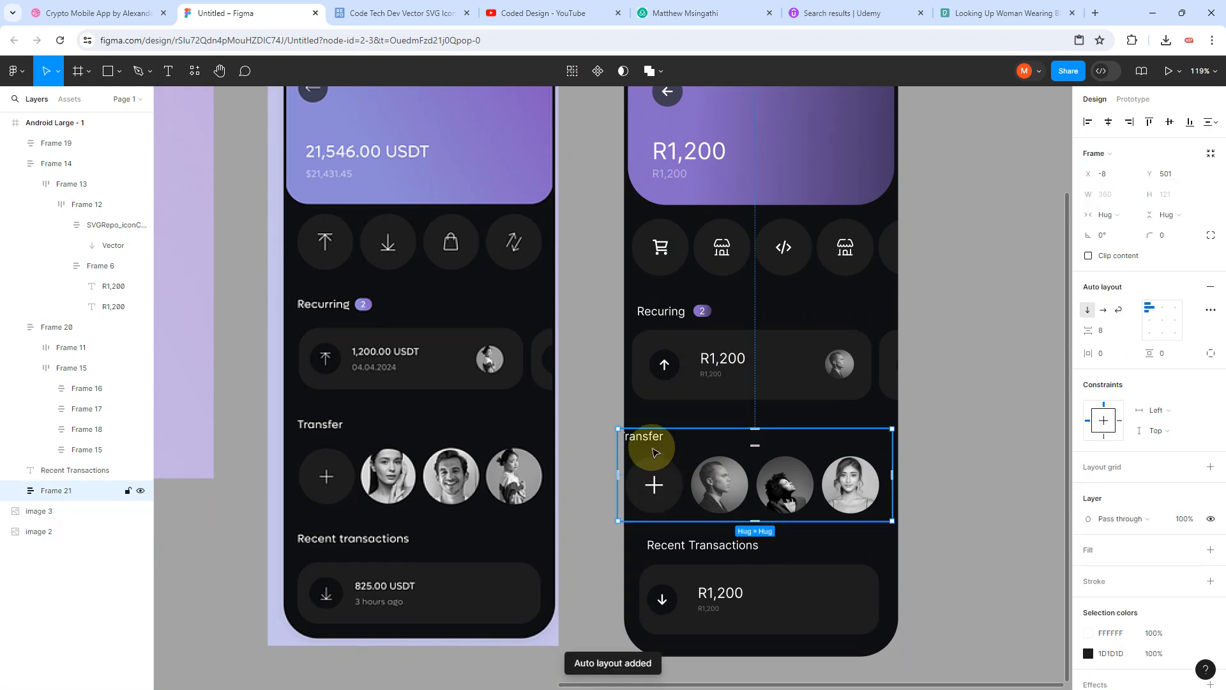
Step: Wrap the Transfer heading in its own auto layout with a horizontal padding of 20
click(653, 449)
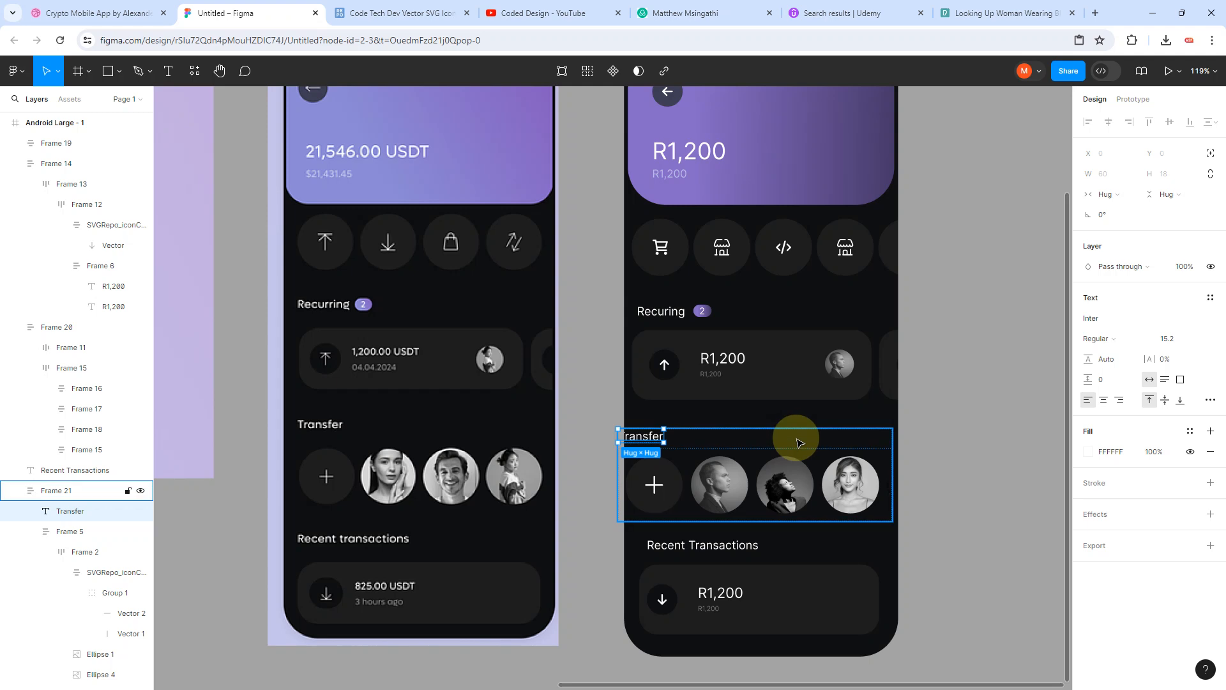
key(shift+a)
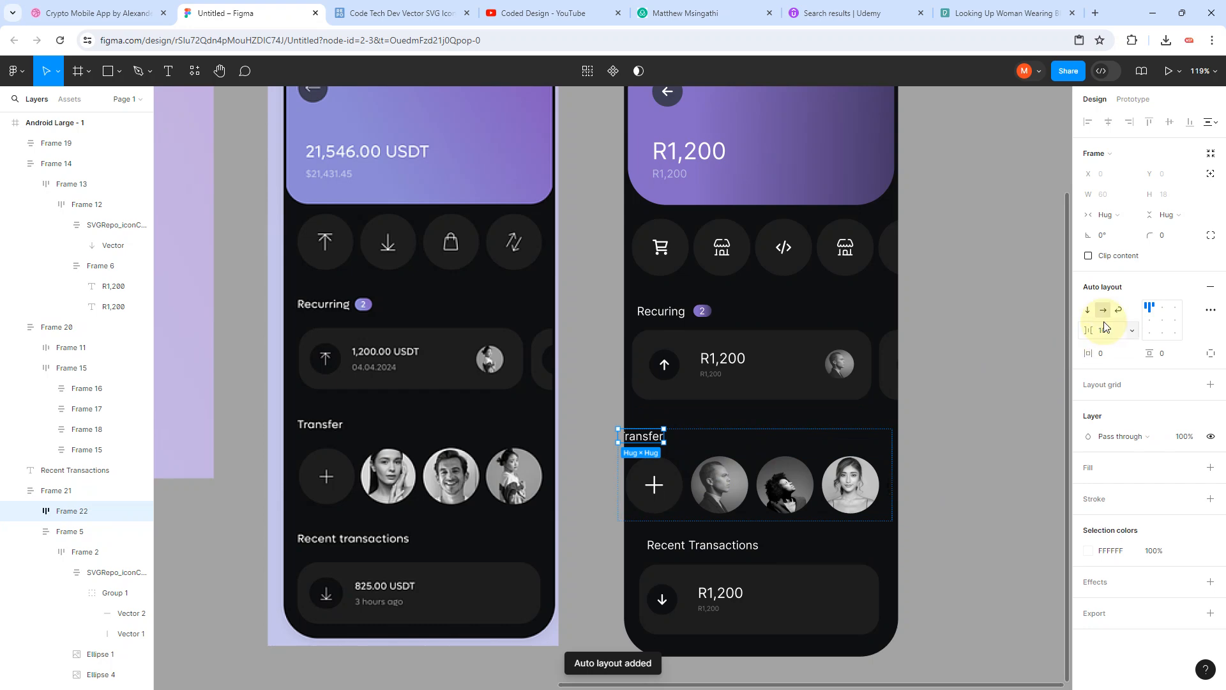
drag(1092, 352, 1117, 353)
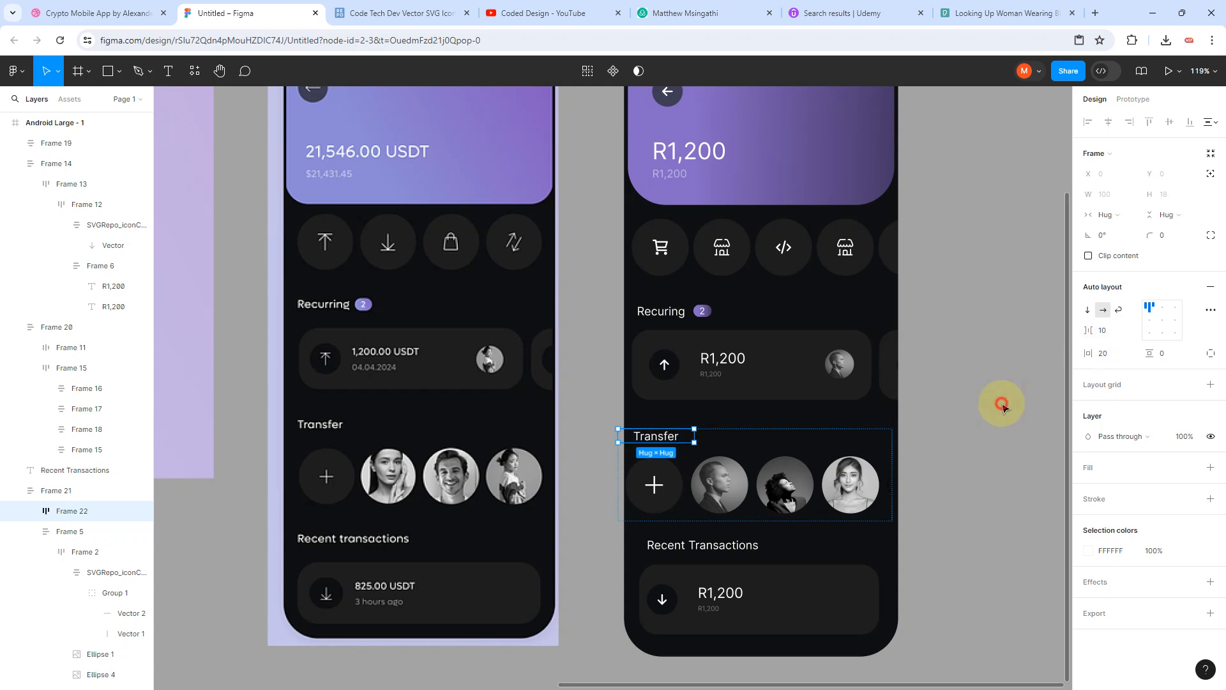
click(906, 452)
Step: Nudge the whole Transfer section horizontally to X 3
click(842, 484)
key(Right)
key(Right)
key(Right)
key(Right)
key(Right)
key(Right)
key(Right)
key(Right)
key(Right)
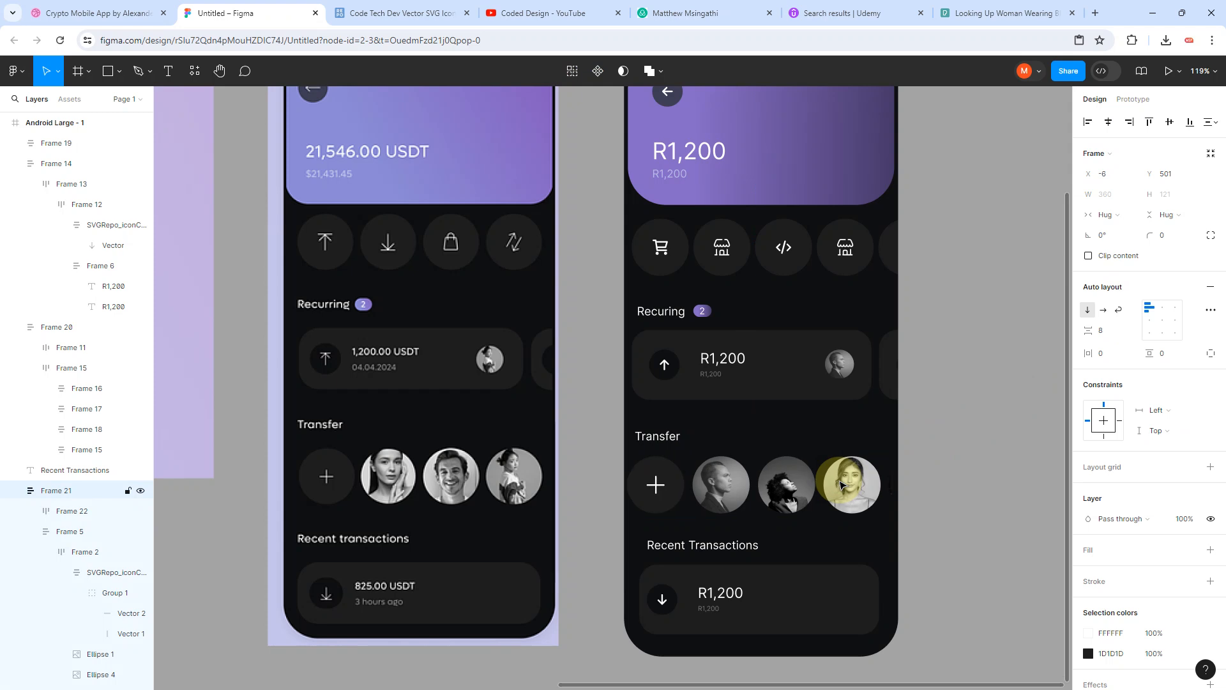
key(Right)
key(Right)
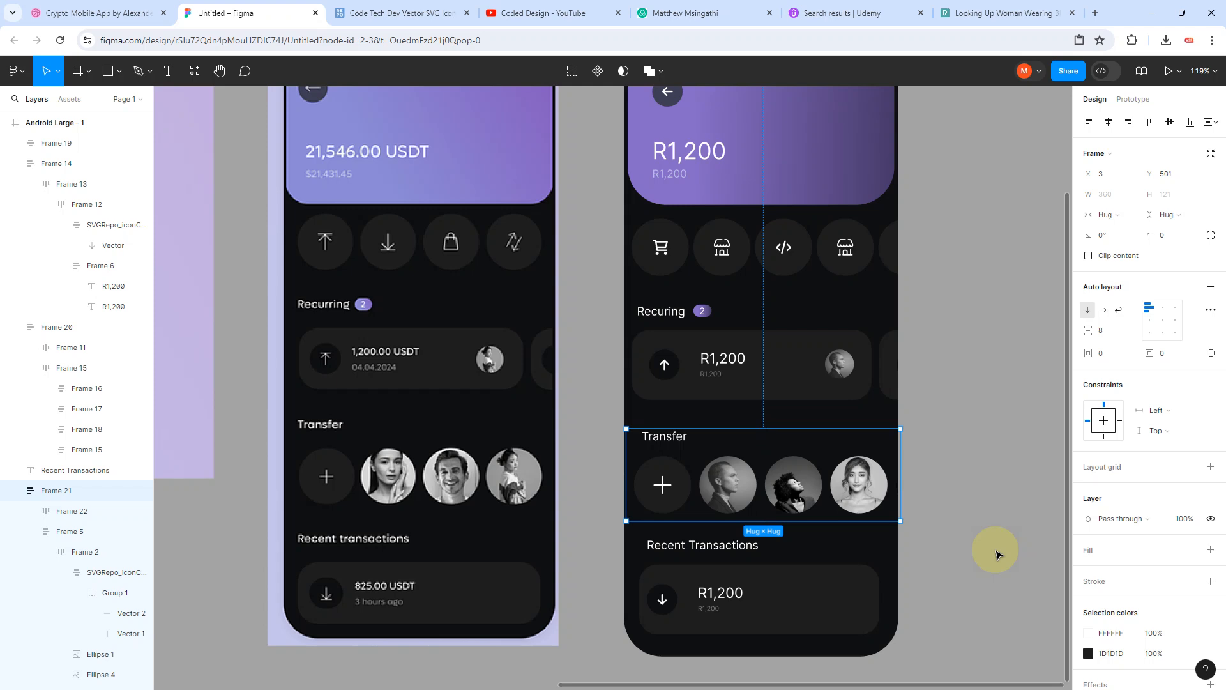
click(1002, 552)
Step: Wrap the Recent Transactions heading in its own auto layout
click(693, 548)
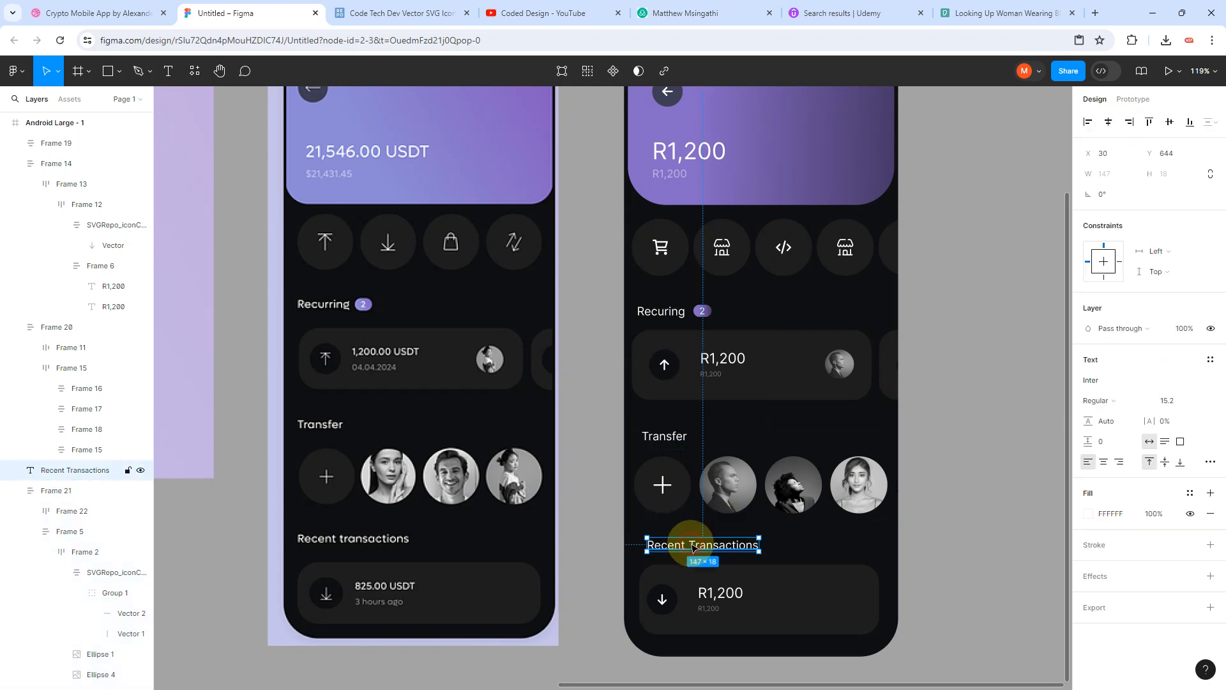
click(786, 594)
click(893, 585)
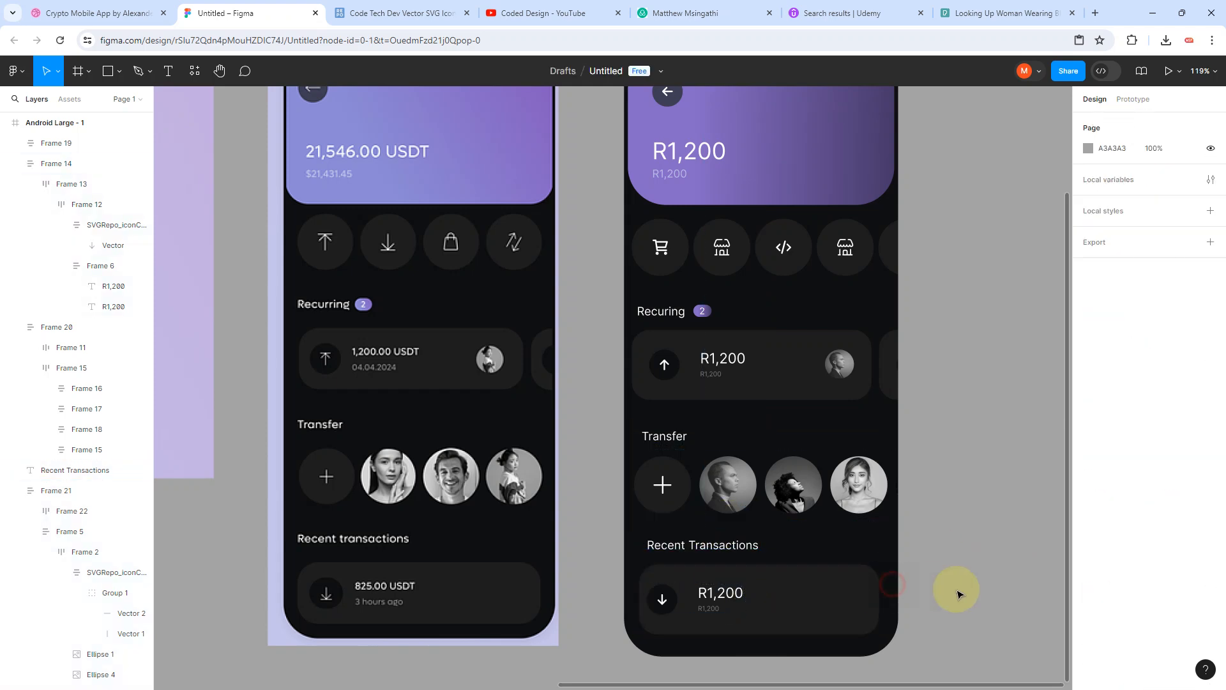
click(714, 549)
key(shift+a)
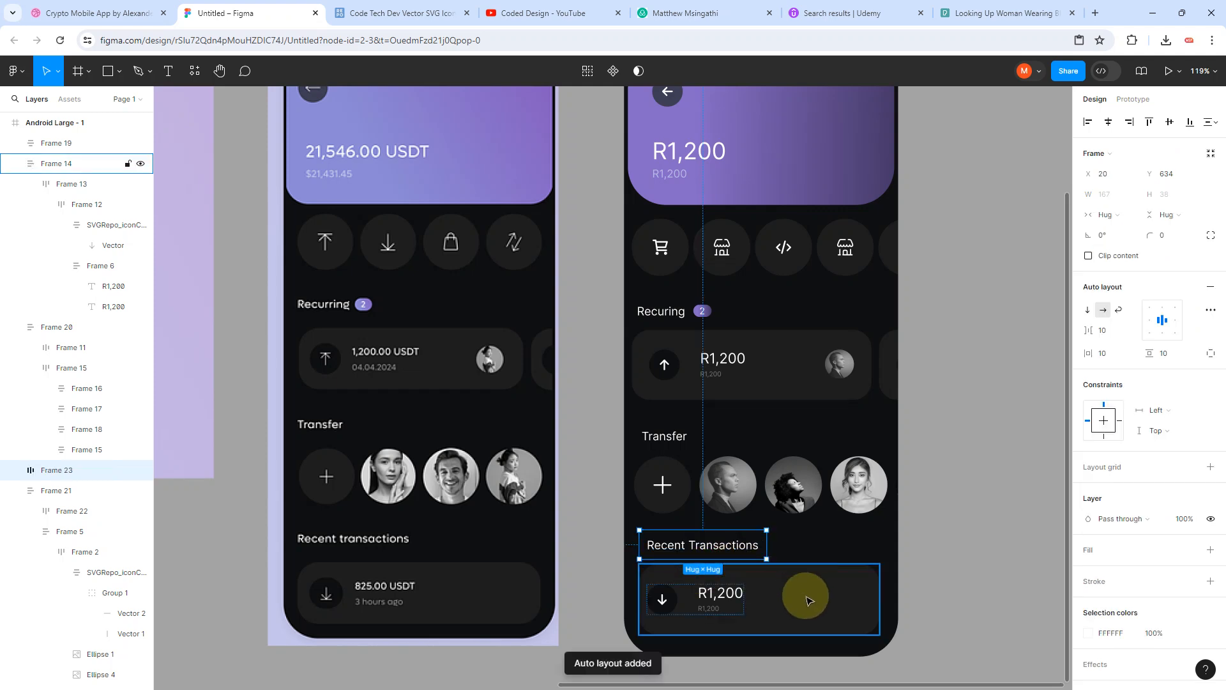
key(f)
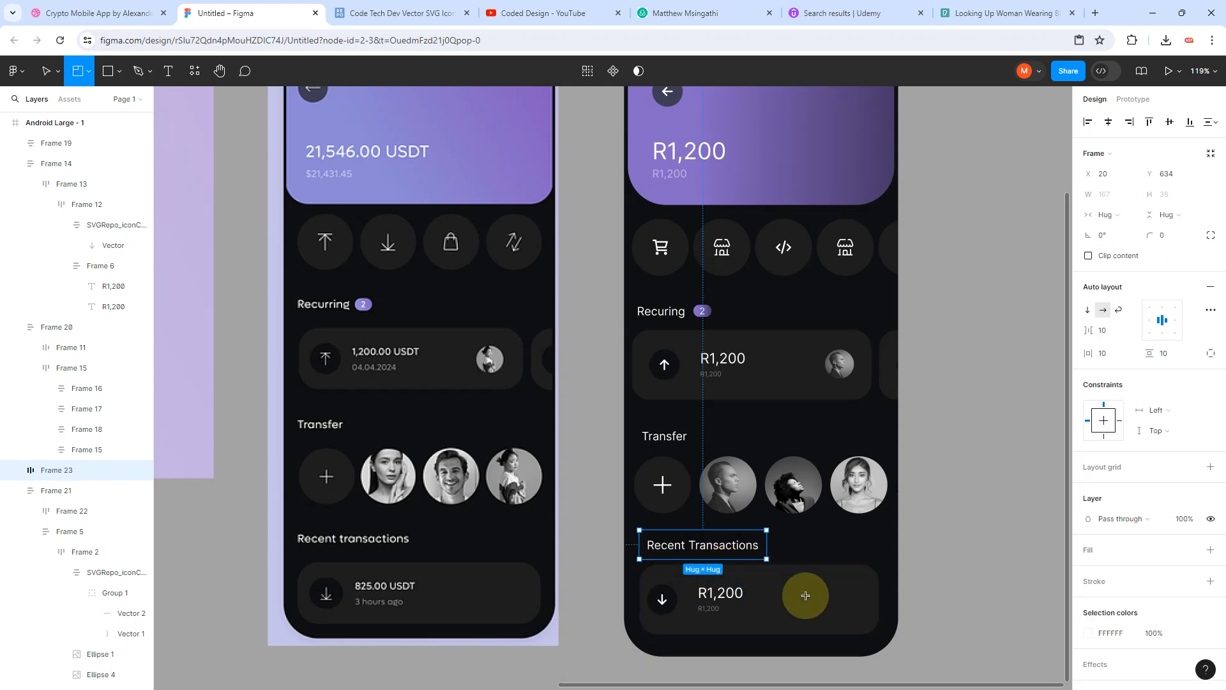
key(shift+s)
click(962, 549)
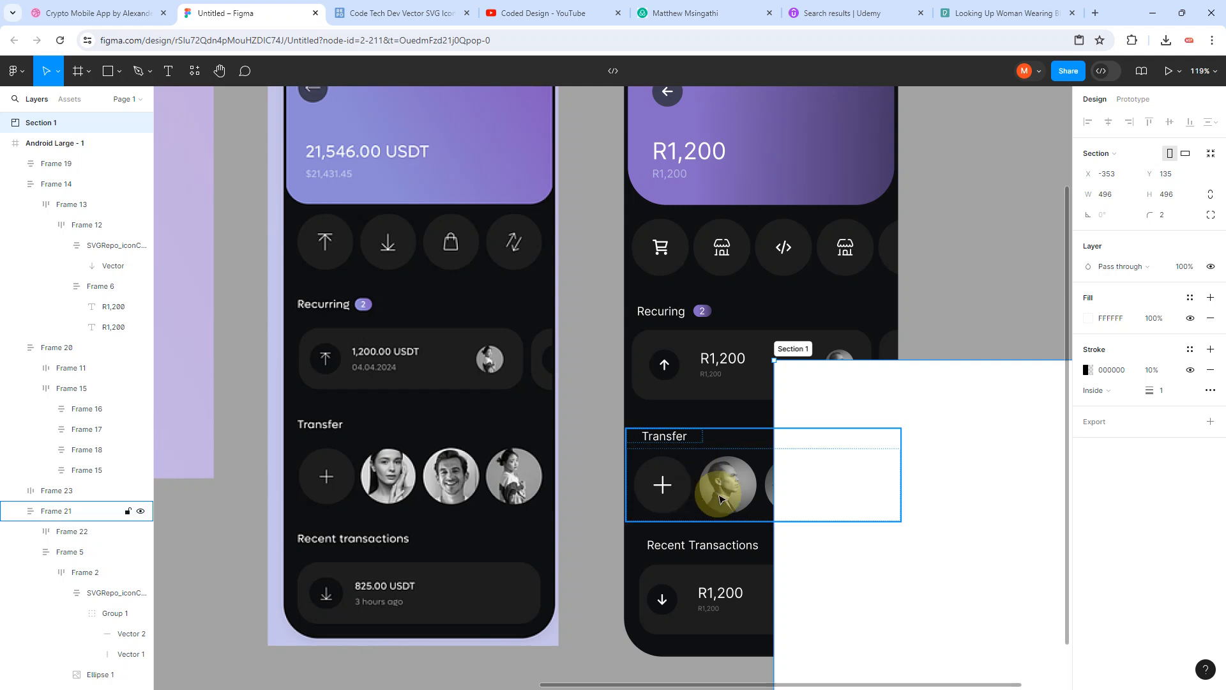
key(ctrl+z)
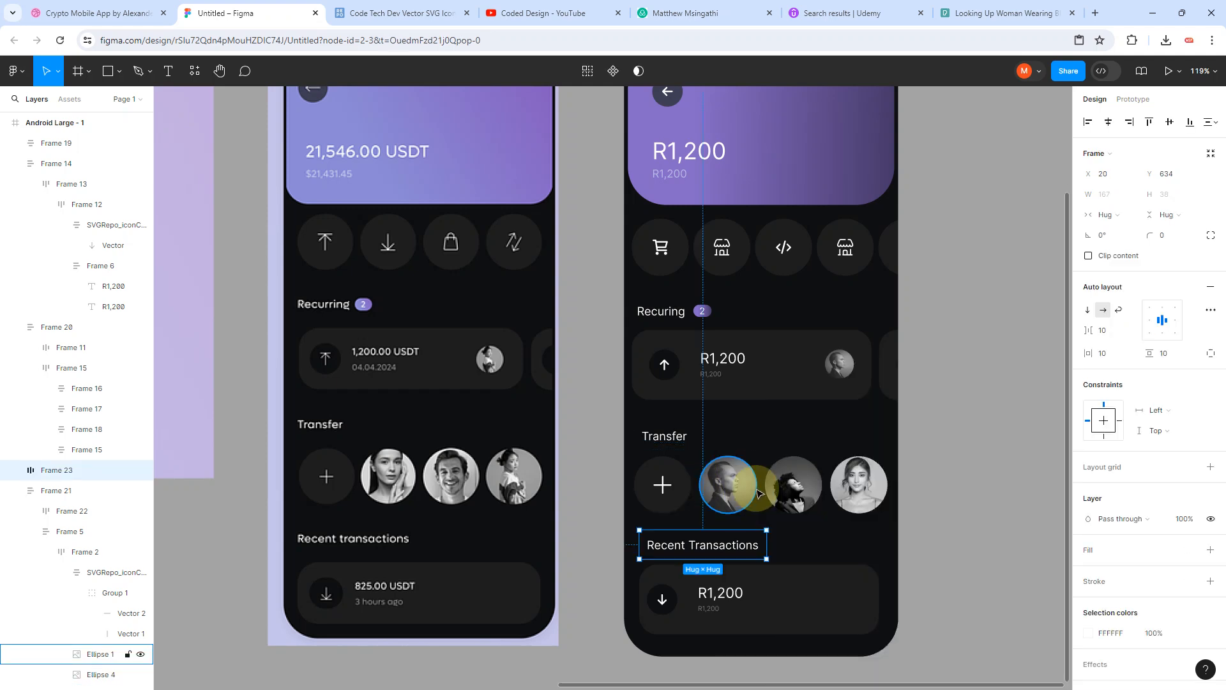
Step: Group the Recent Transactions heading and its card in a vertical auto layout and move it to about X 13, Y 622
shift+click(770, 580)
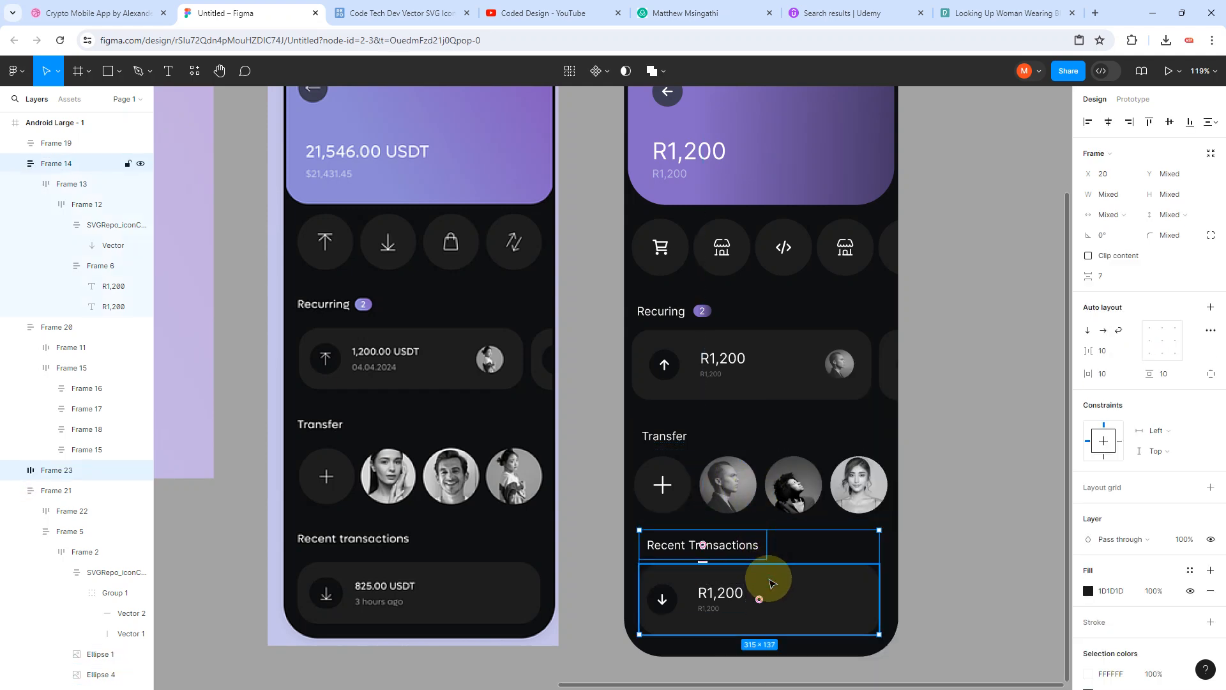
key(shift+a)
click(714, 555)
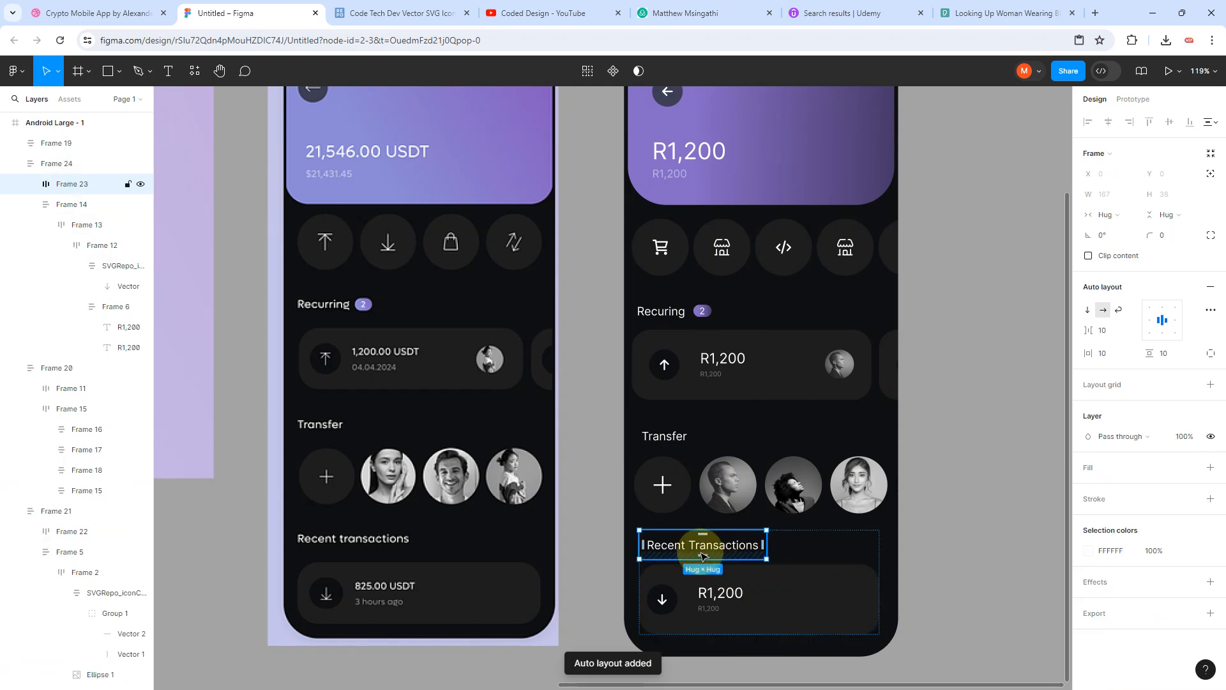
click(715, 591)
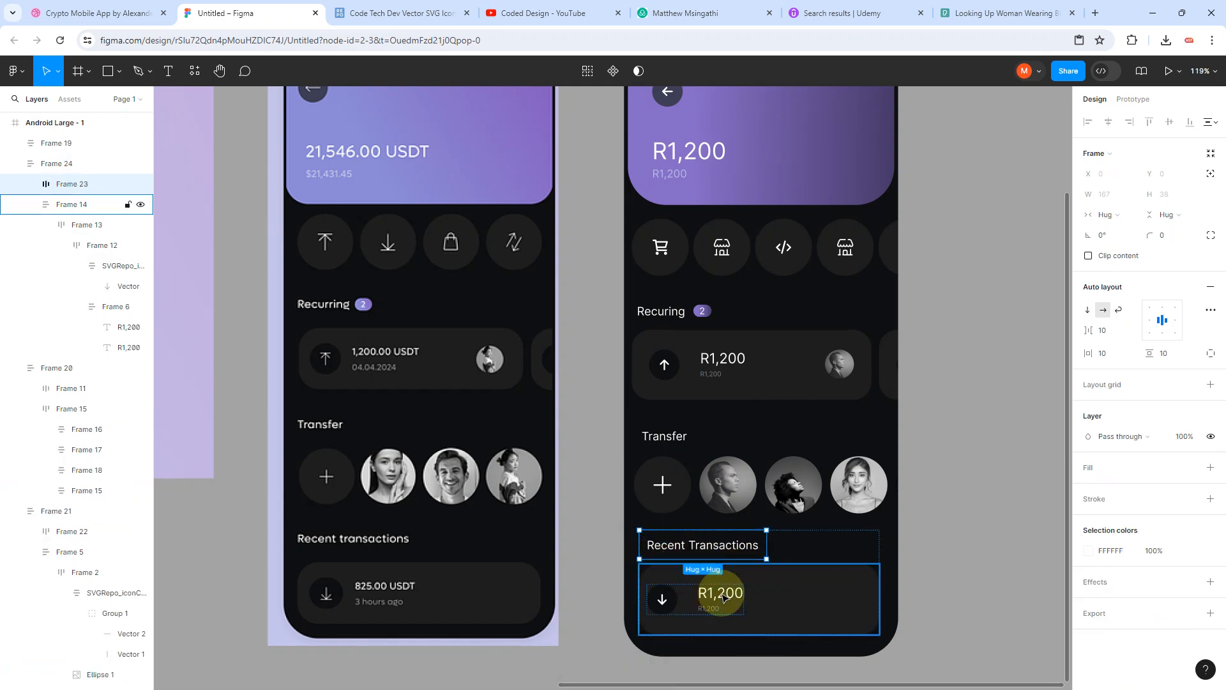
click(983, 584)
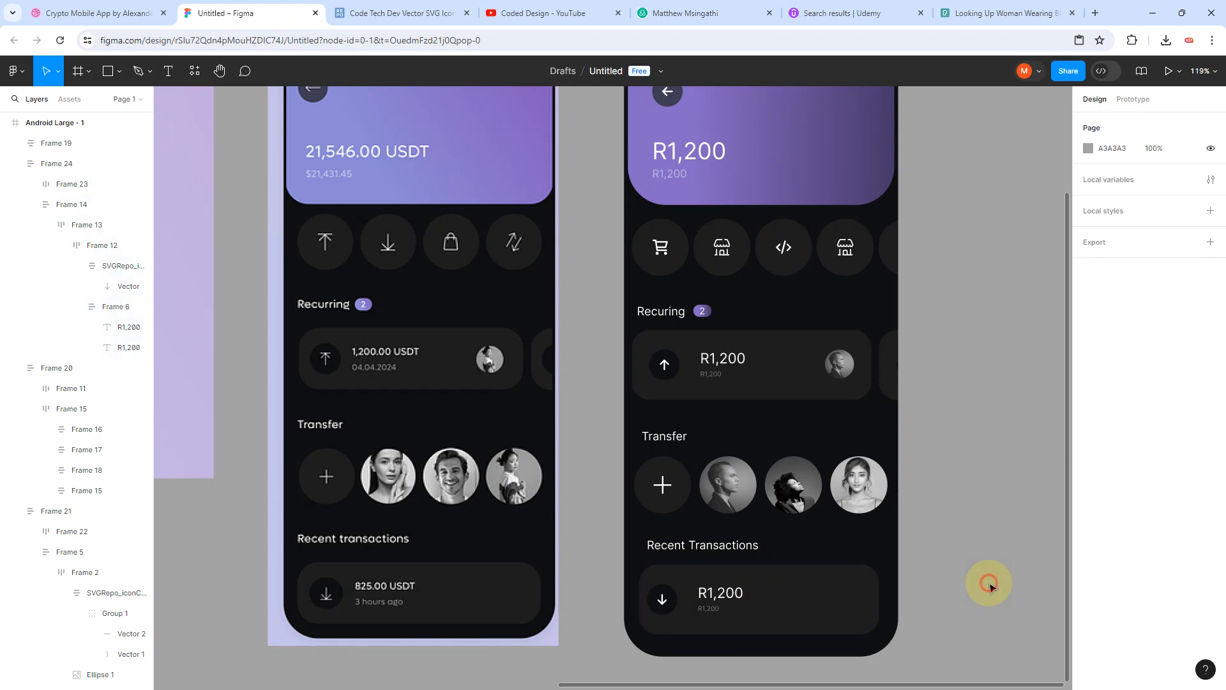
click(781, 553)
drag(775, 553, 772, 539)
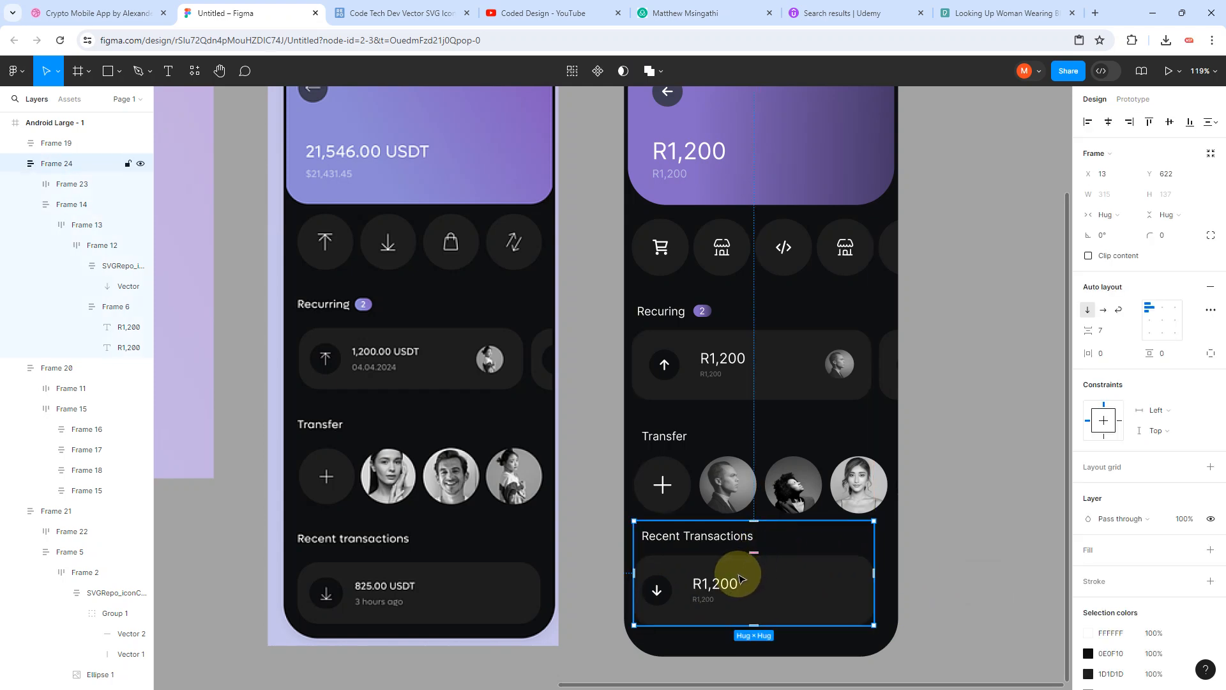
Step: Combine the balance header, Recuring, Transfer and Recent Transactions sections into one vertical auto layout
shift+click(715, 500)
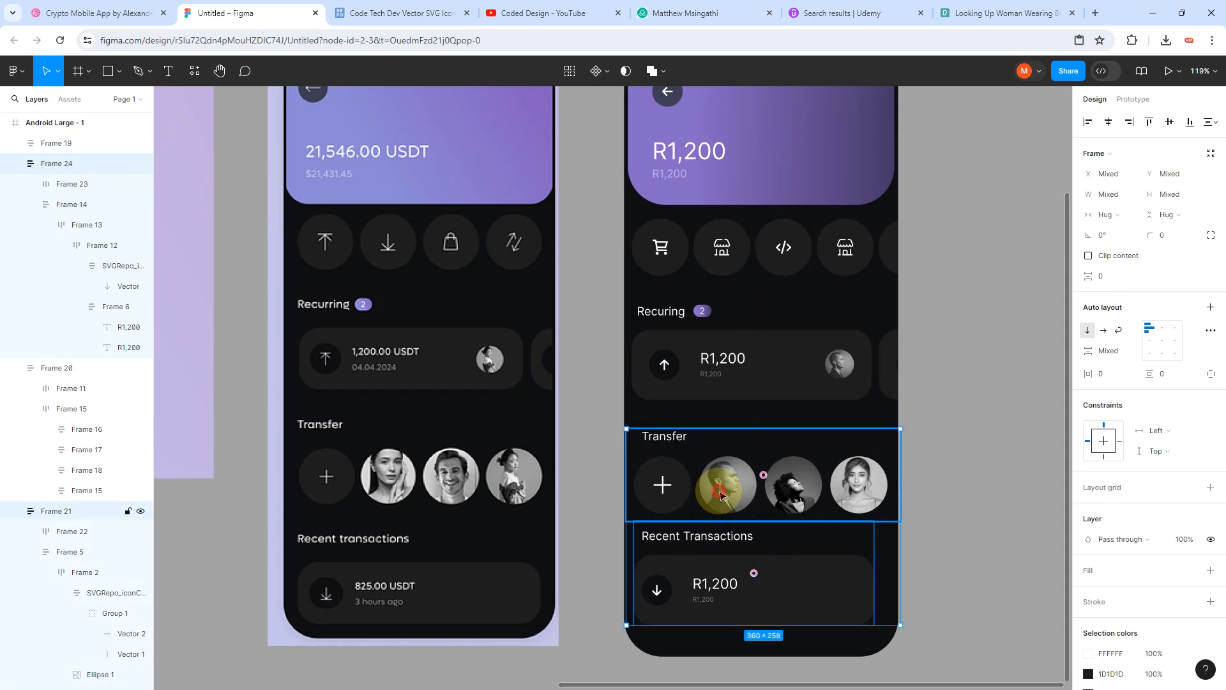
shift+click(718, 391)
shift+click(718, 267)
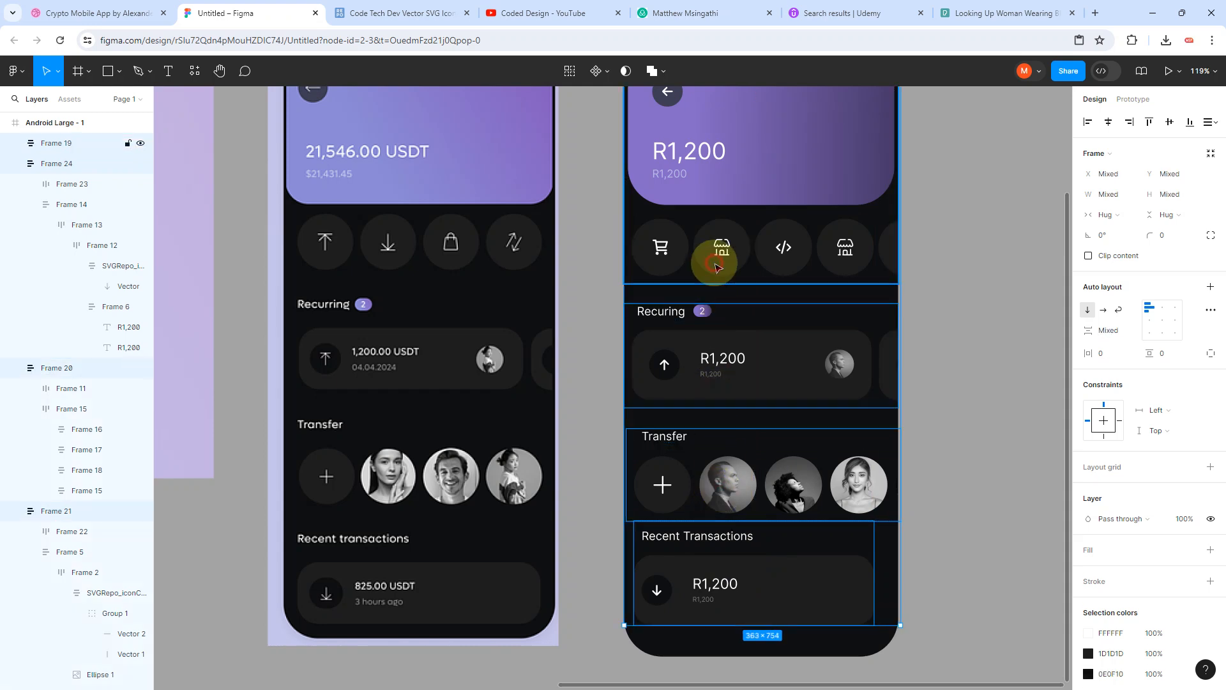
key(shift+a)
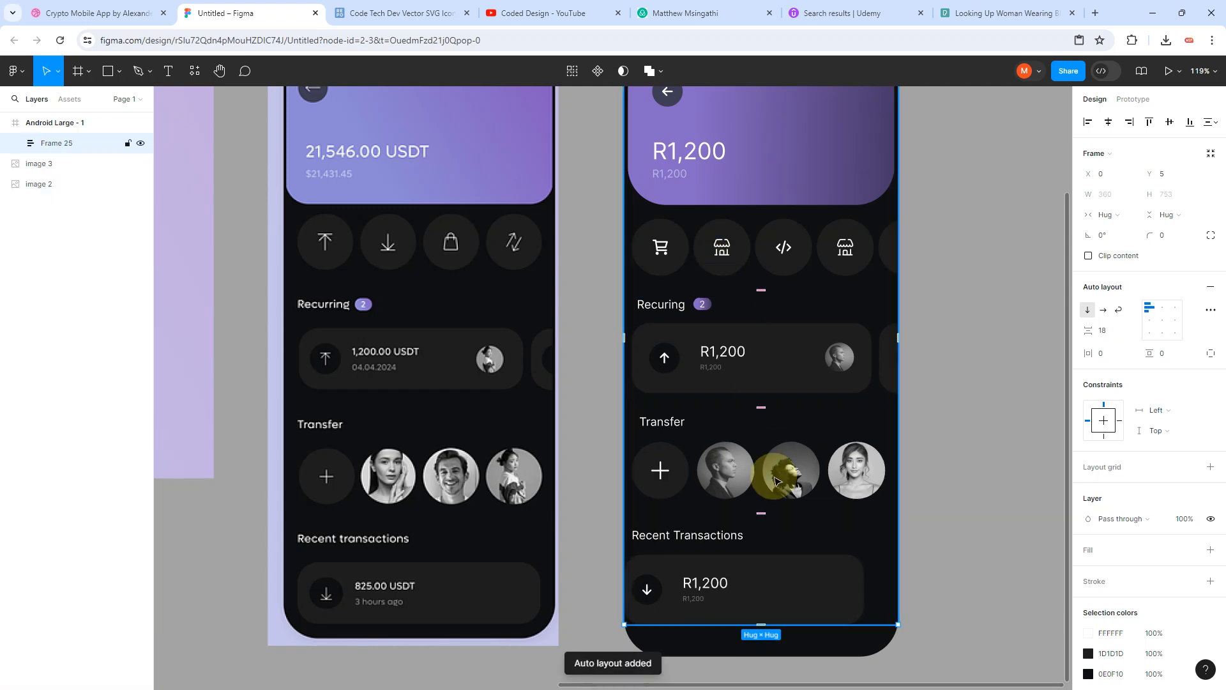
Step: Give the Recent Transactions section a horizontal padding of 19 and widen it to 360
click(681, 584)
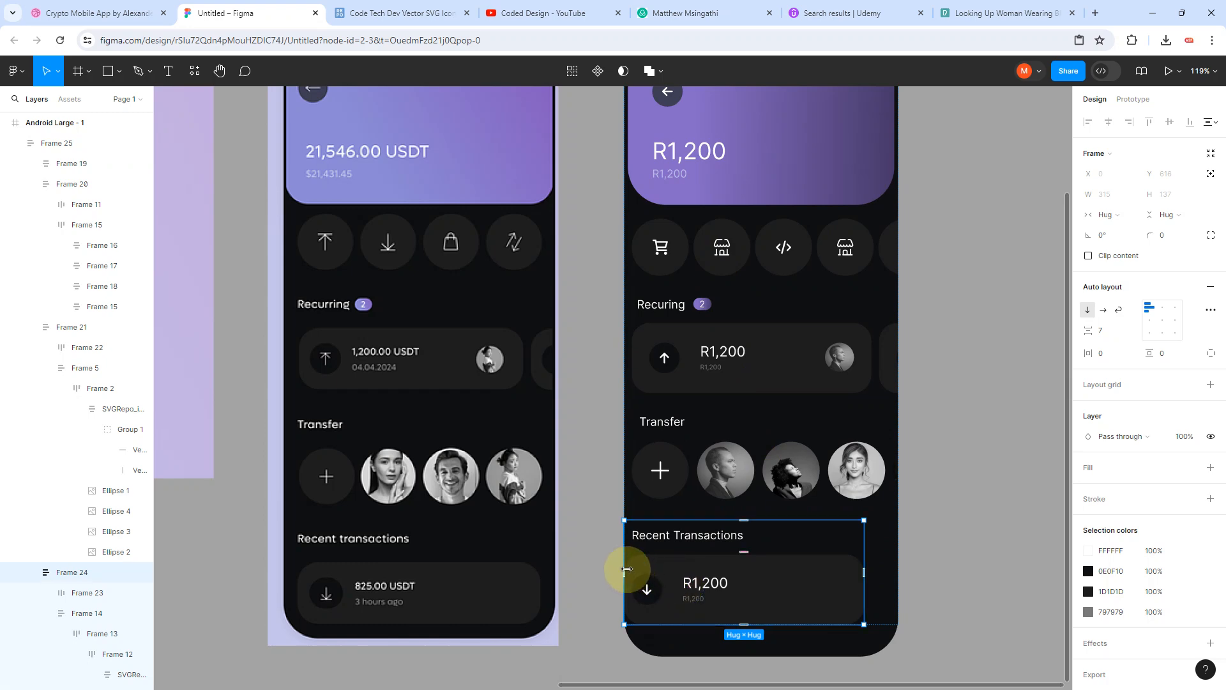
drag(625, 571, 632, 572)
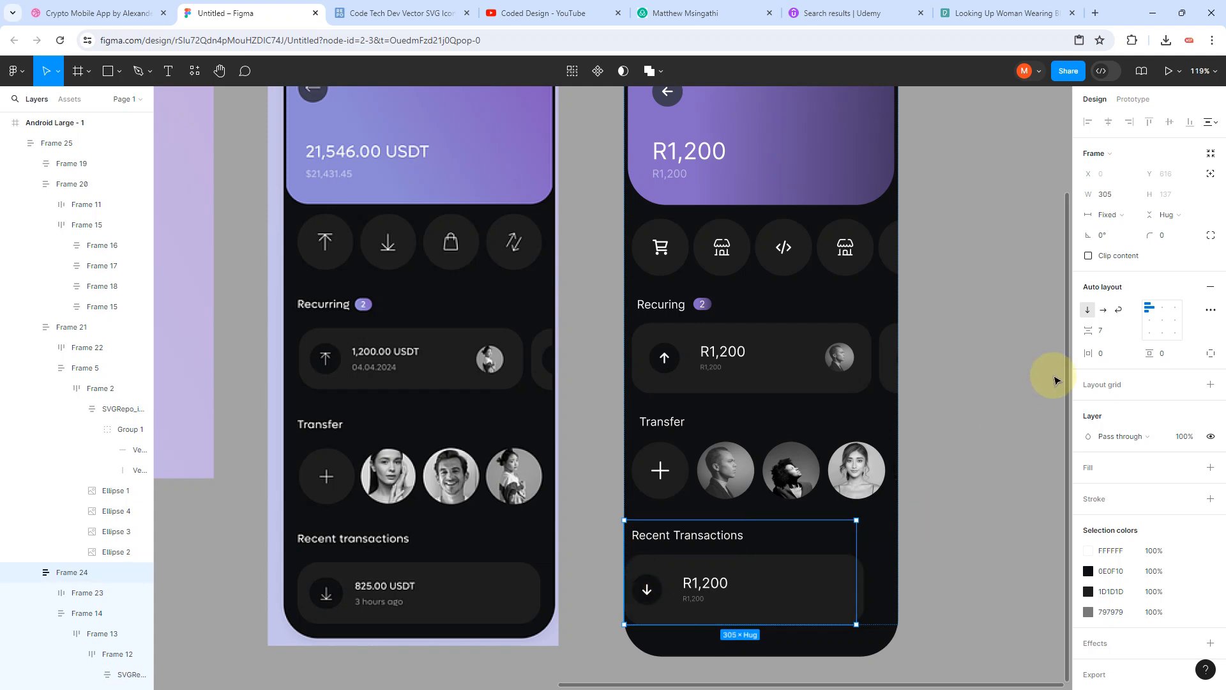
drag(1088, 353, 1113, 354)
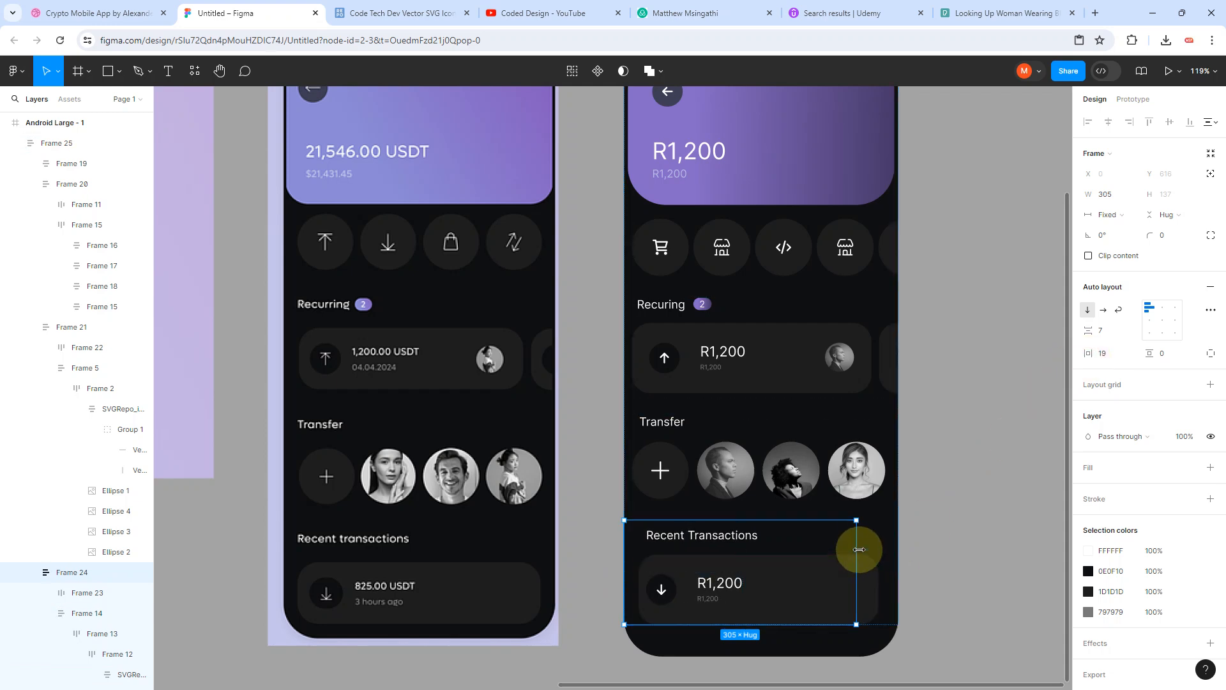
drag(859, 549, 897, 542)
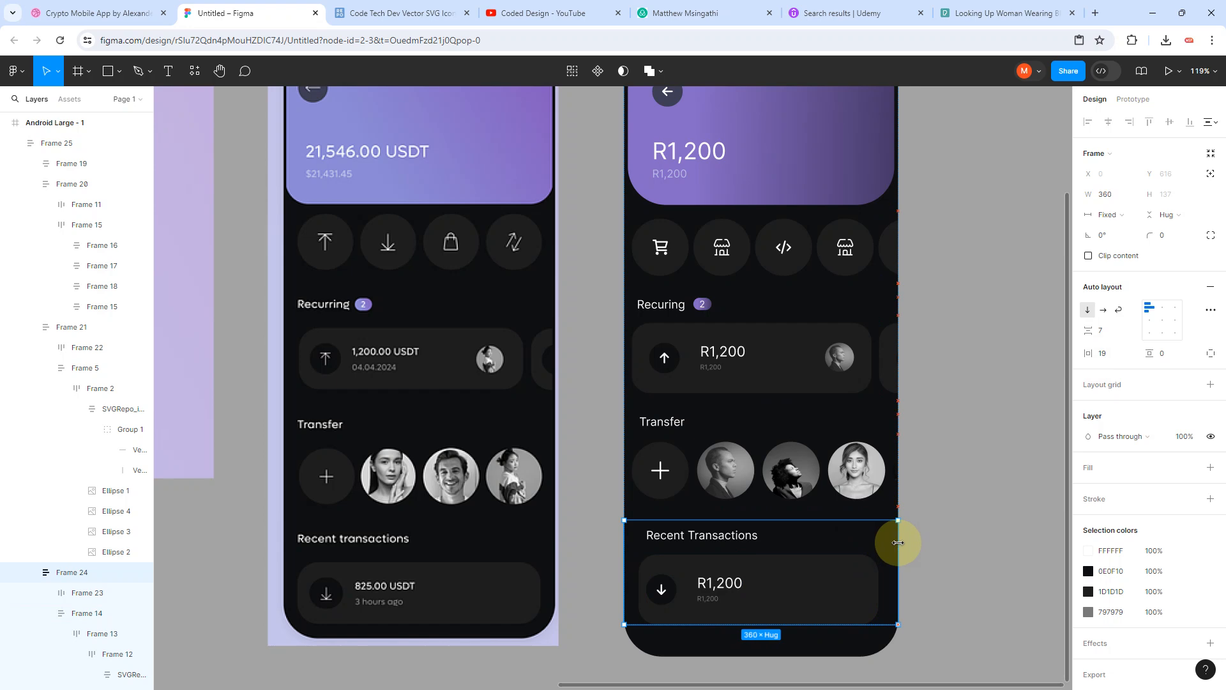
Step: Compare the whole Android Large - 1 wallet screen with the reference design beside it
scroll(945, 511, up, 5)
click(964, 490)
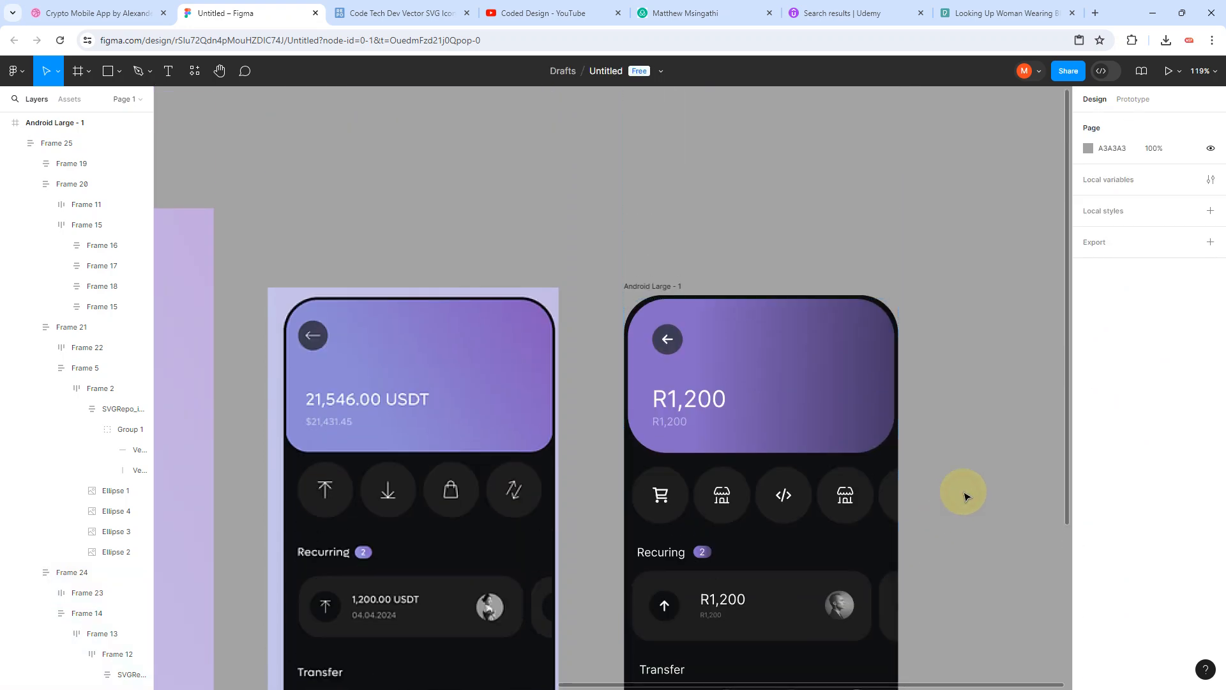
scroll(965, 496, down, 5)
scroll(964, 496, down, 2)
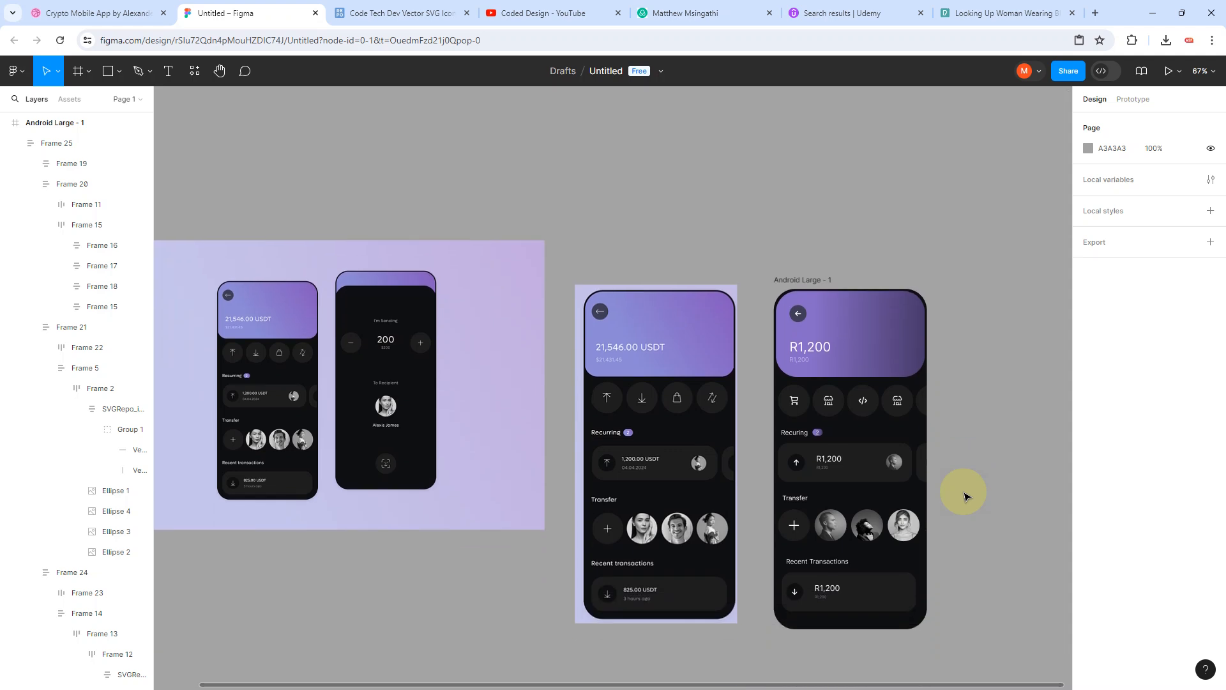
scroll(964, 496, right, 2)
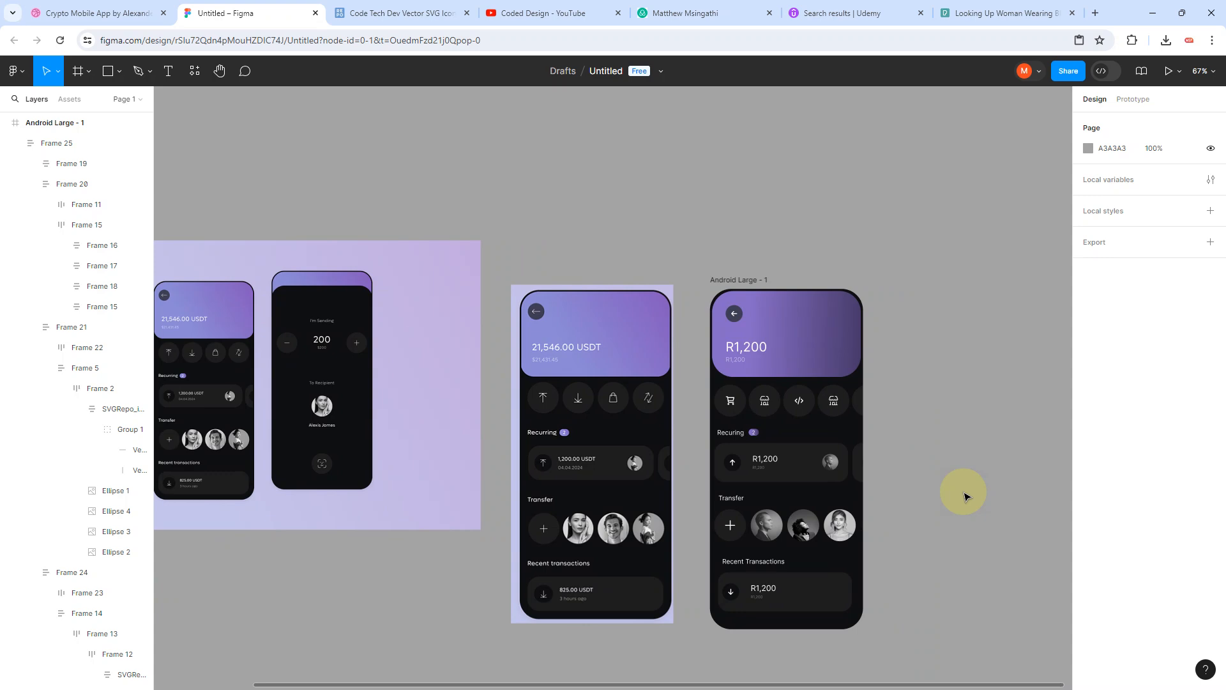
Step: Switch to the Coded Design YouTube channel and look through its list of latest videos
click(504, 12)
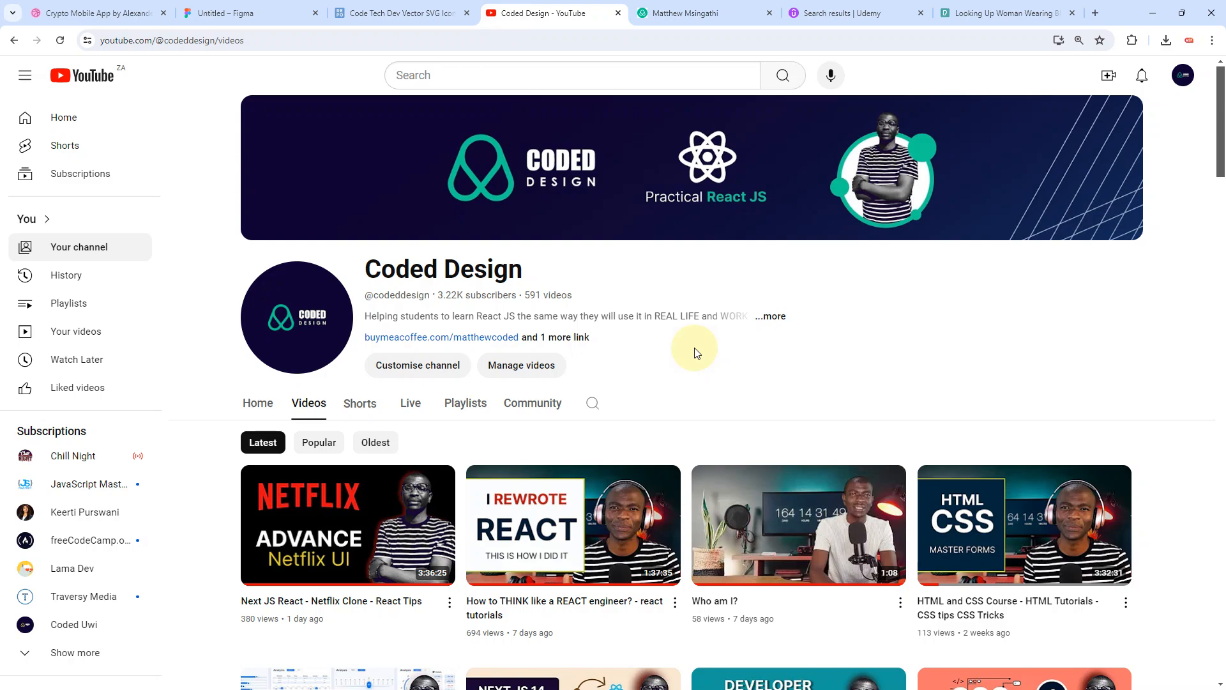
scroll(696, 353, down, 18)
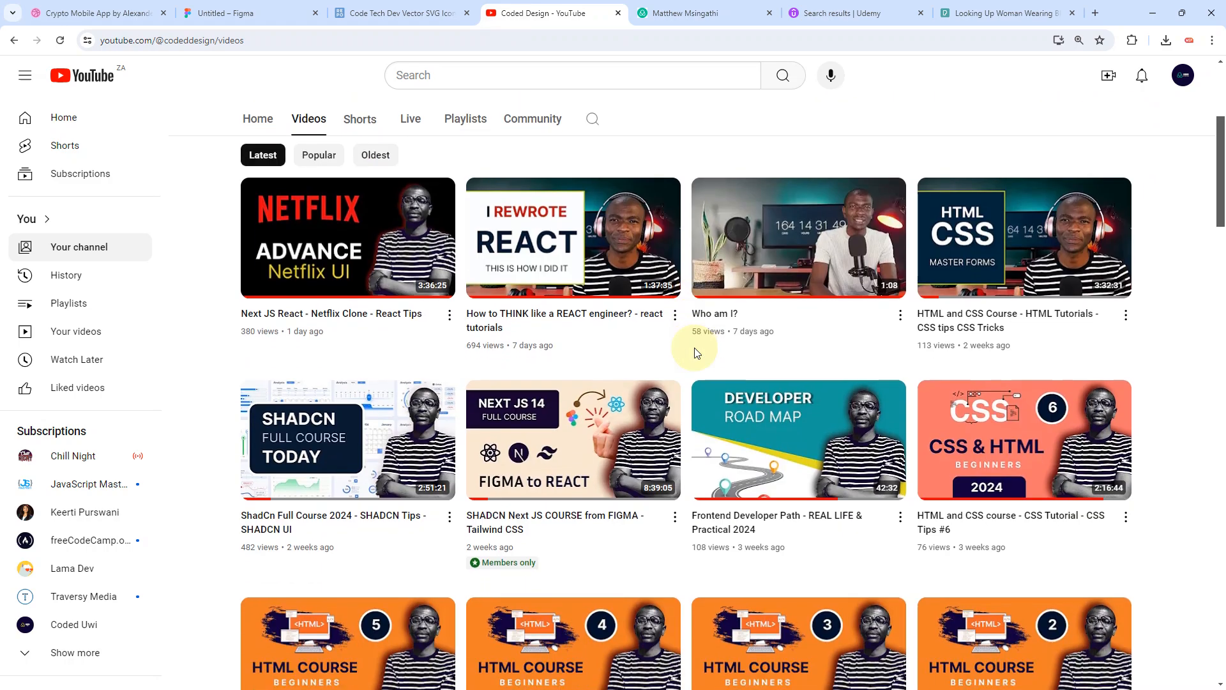
scroll(696, 353, down, 18)
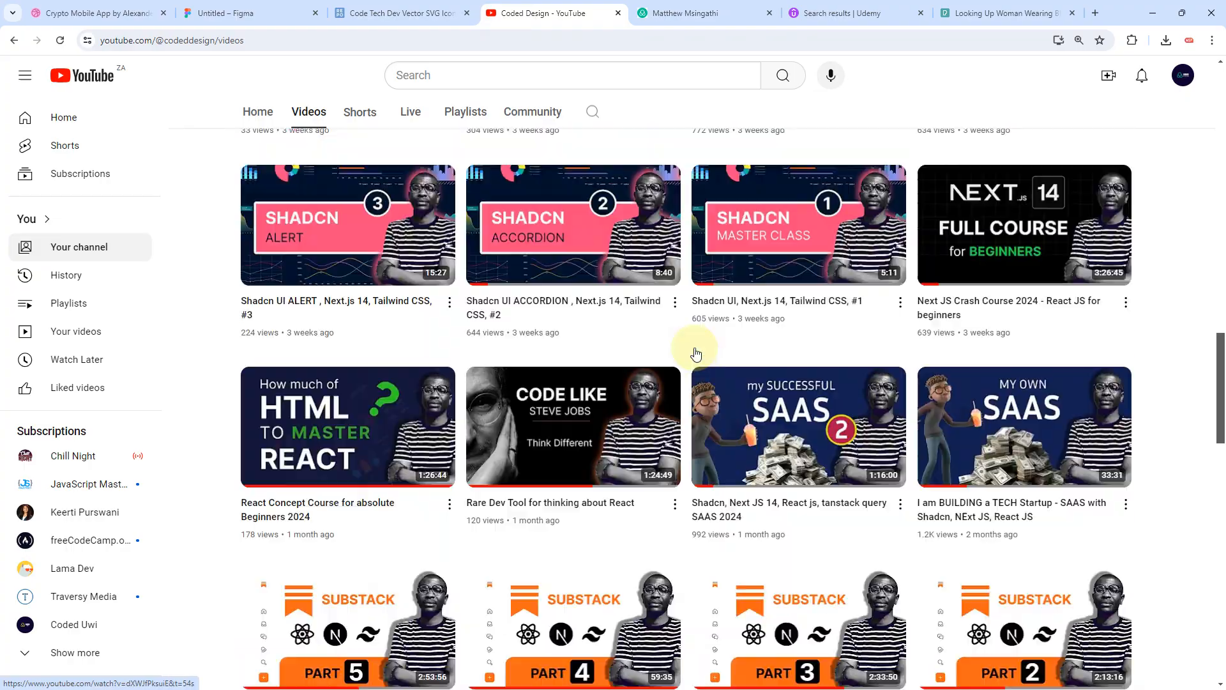
scroll(696, 353, down, 6)
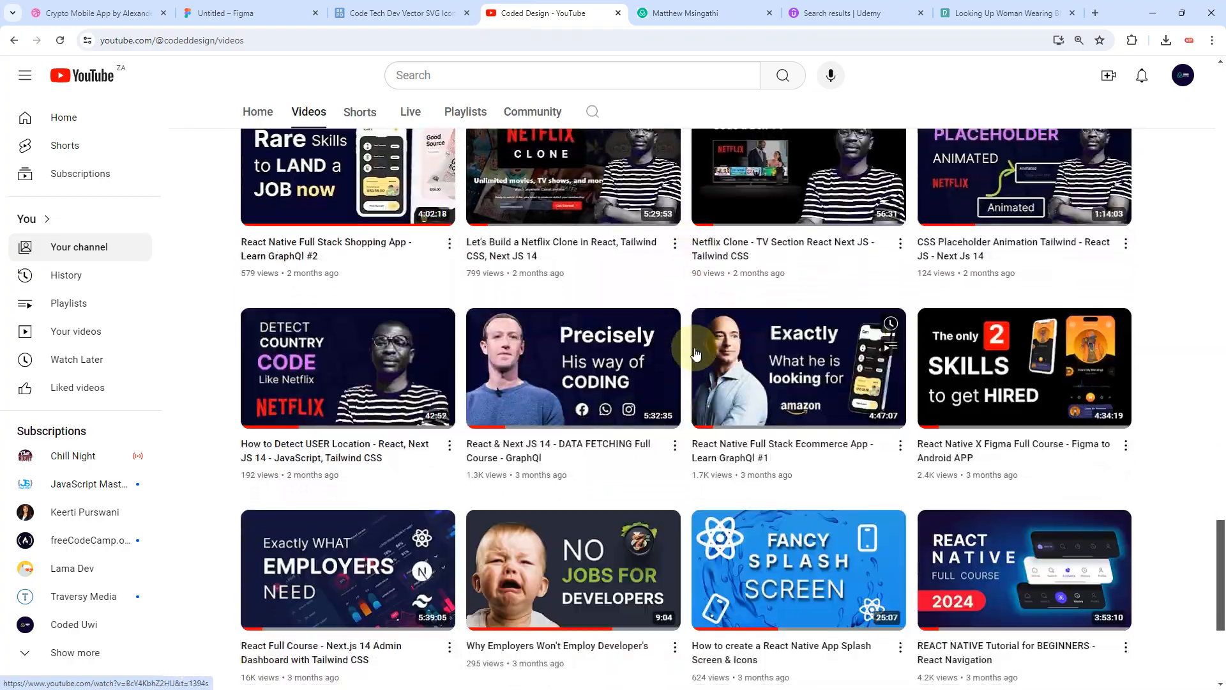
scroll(696, 354, up, 20)
scroll(696, 353, up, 20)
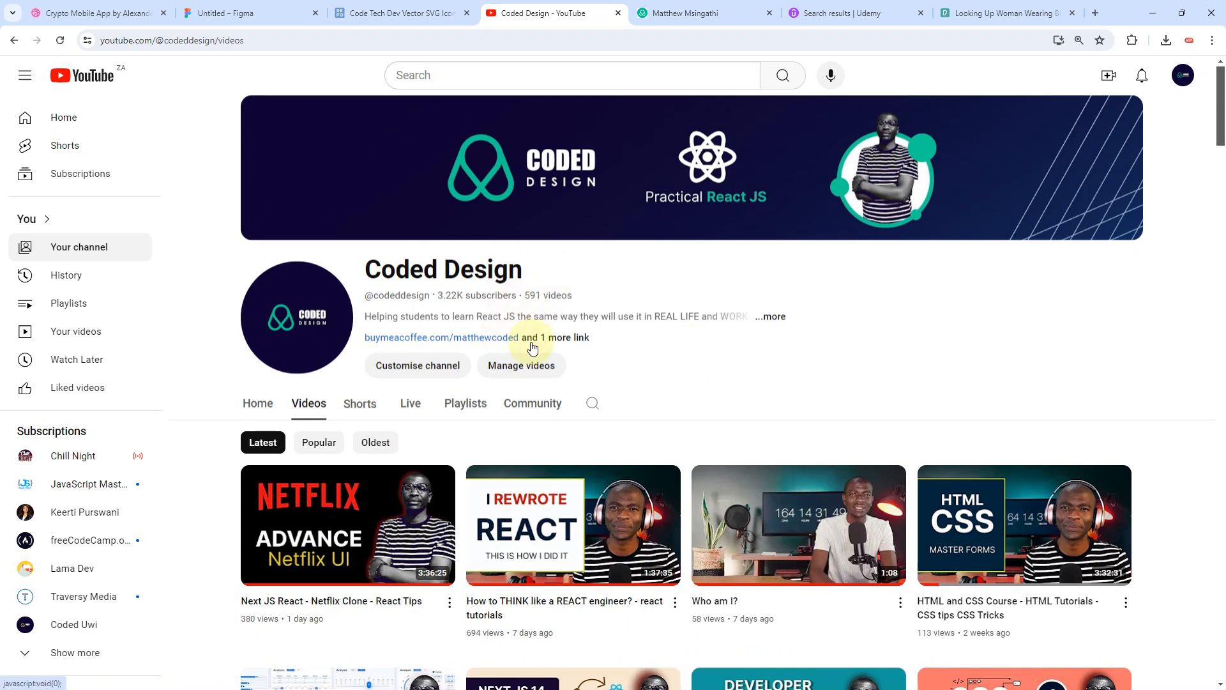
Step: Switch to the 10-Hour Coaching Course site, view the Discovery Call form's name and email fields, and close the form unsent
click(677, 12)
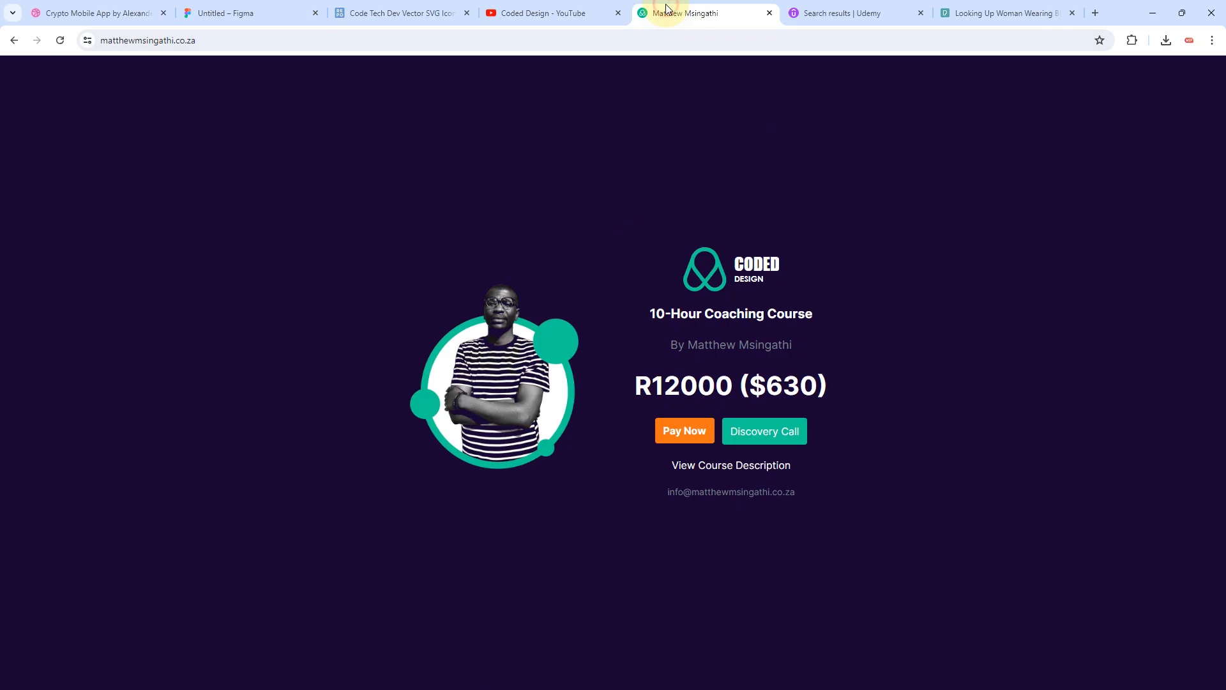
click(766, 435)
click(1095, 292)
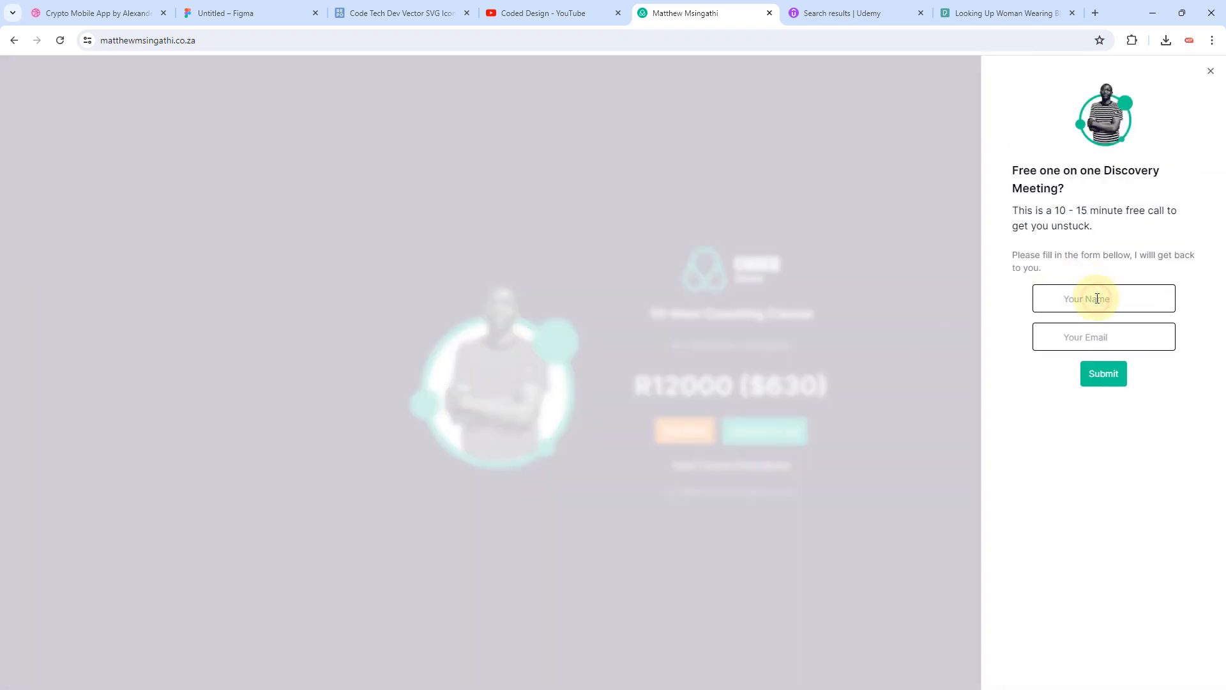
click(1089, 341)
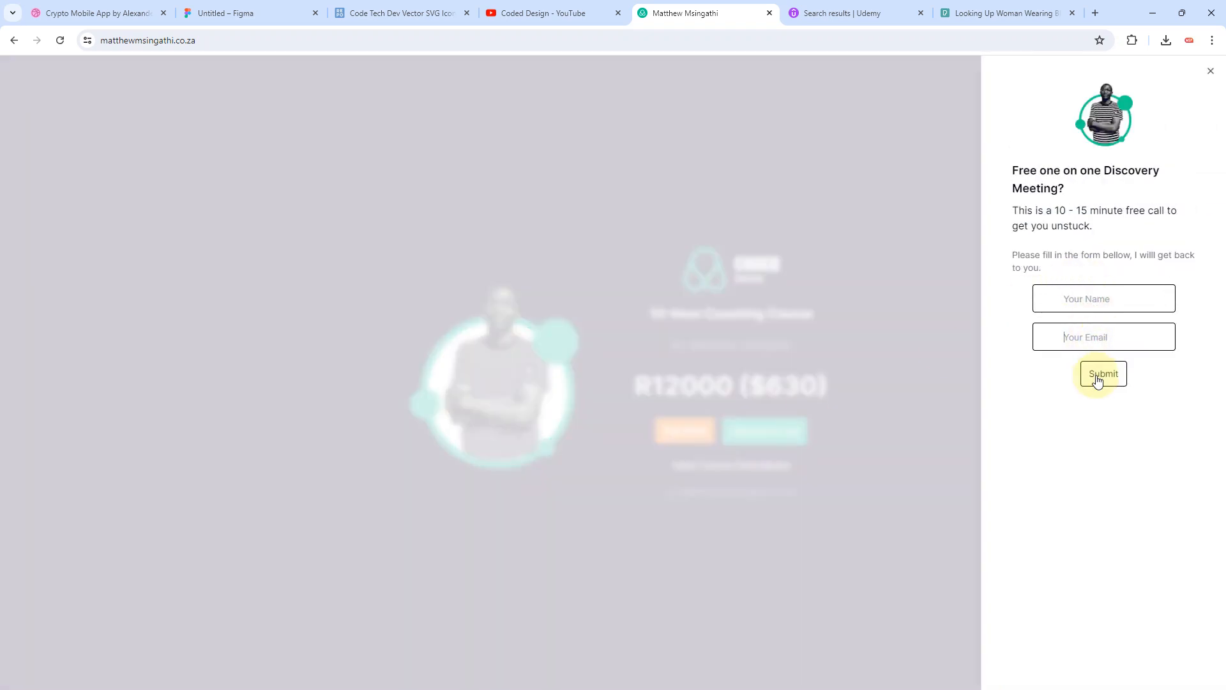
click(942, 359)
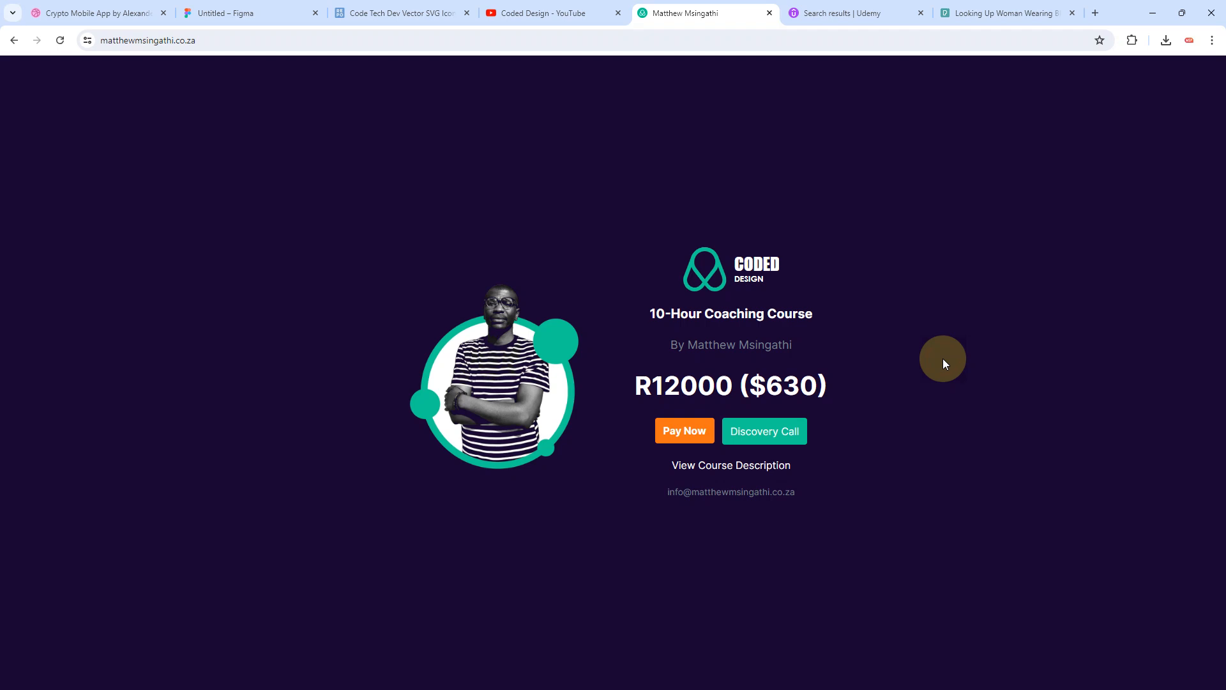
Step: Switch to the Udemy search results and open the React Next JS with Shadcn Full Course
click(848, 13)
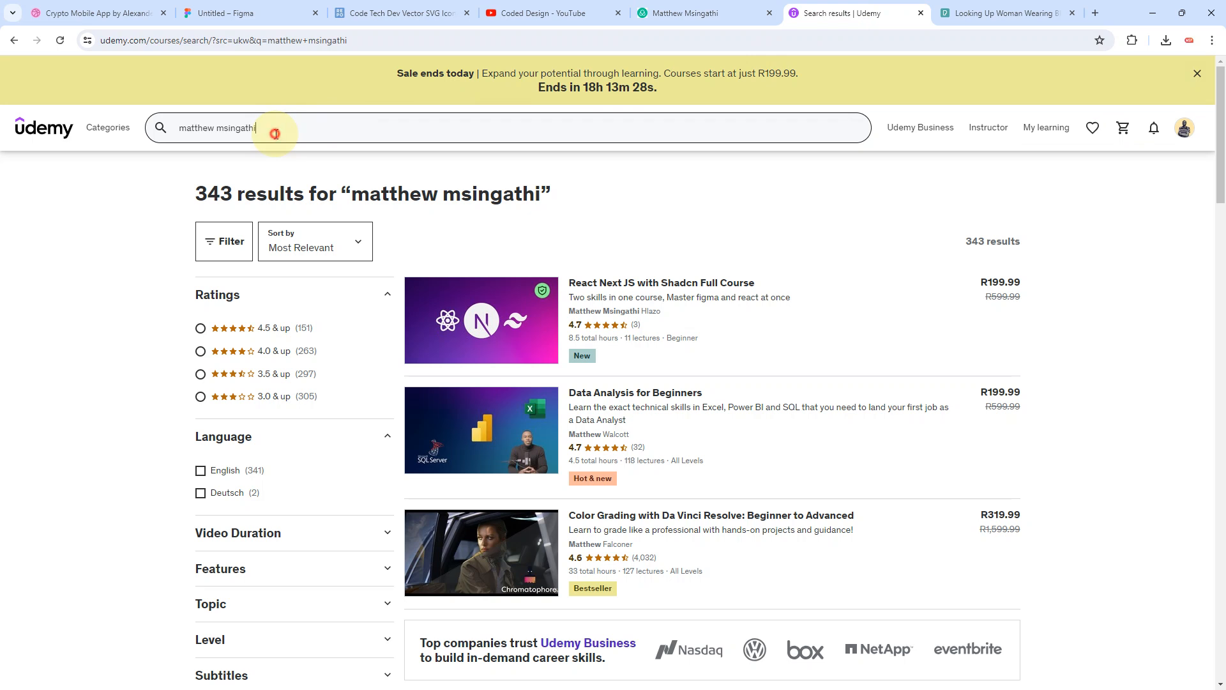
drag(275, 133, 175, 138)
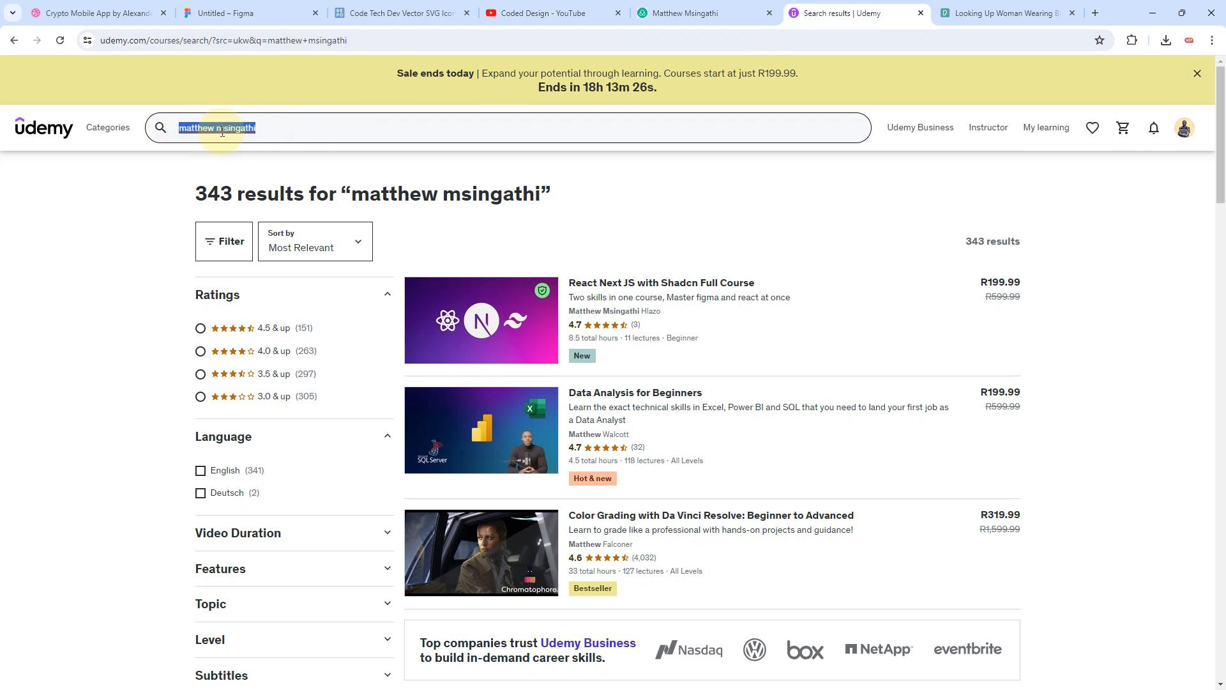
click(271, 126)
mouse_move(601, 291)
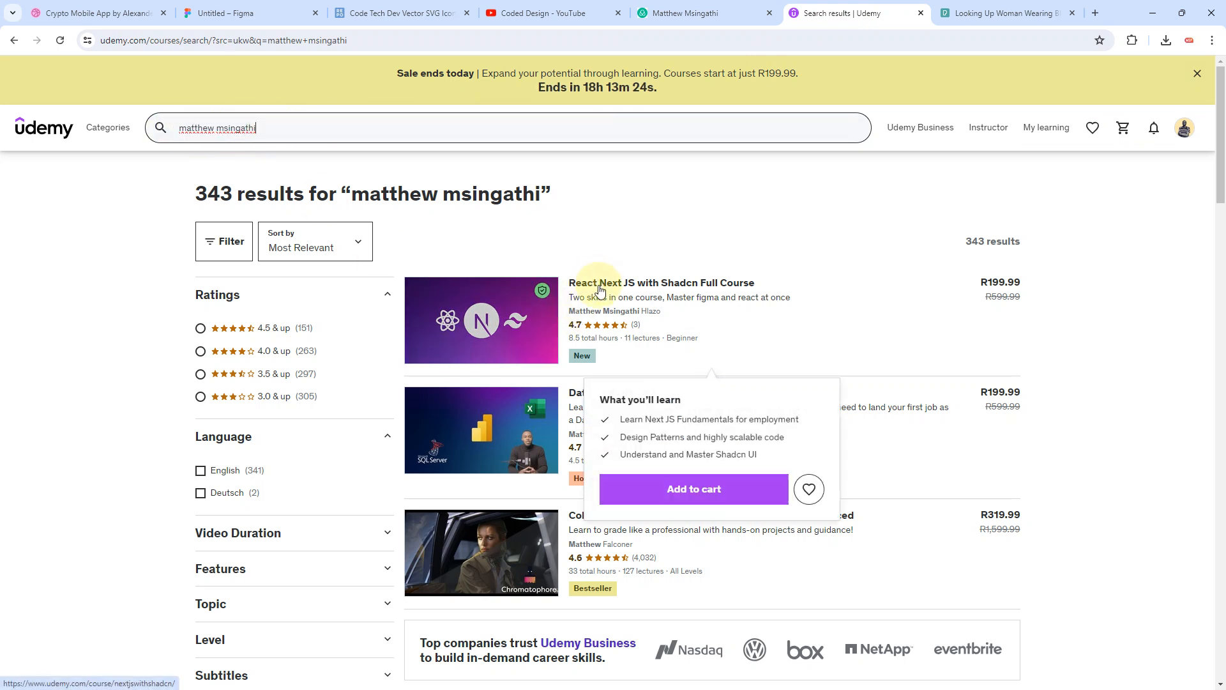
click(607, 295)
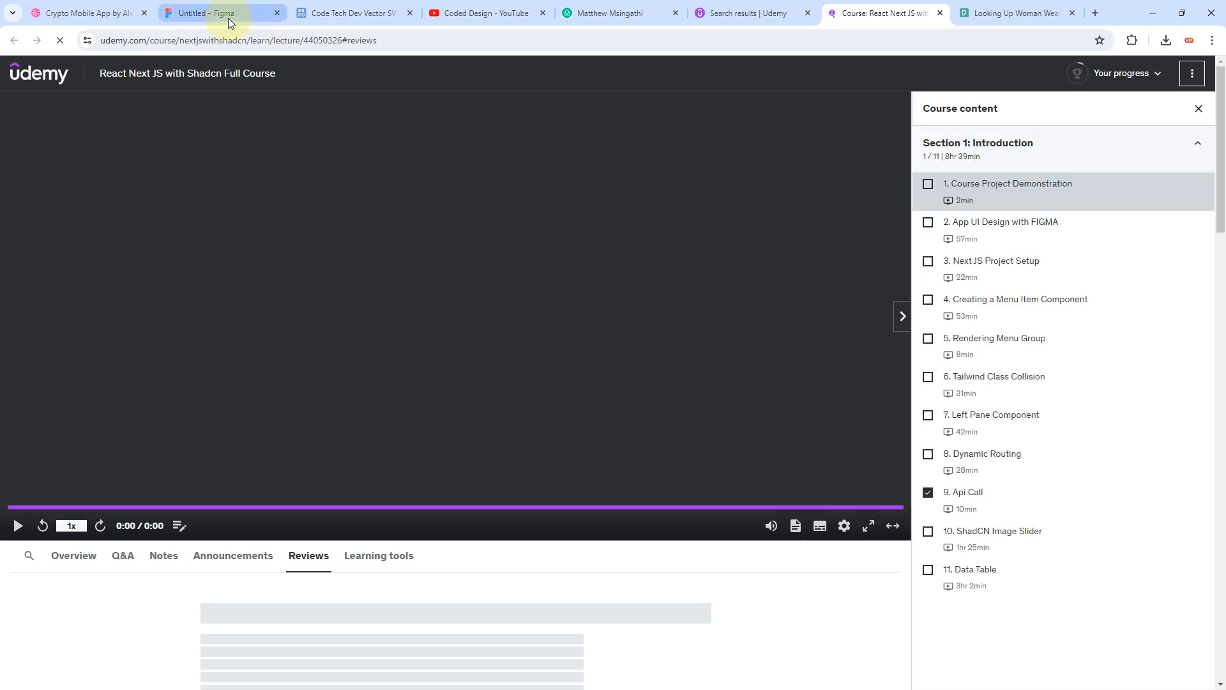
Step: Switch back to the Figma file and examine the wallet screen alongside both reference screens
click(228, 18)
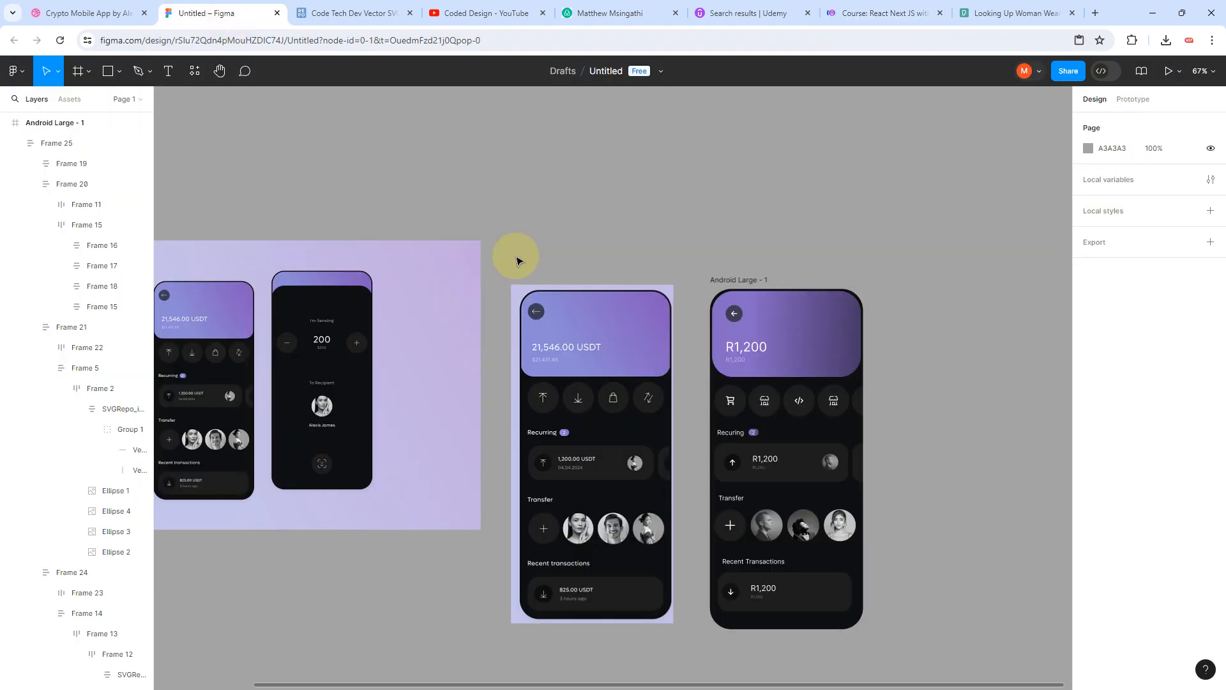
scroll(679, 320, down, 5)
scroll(742, 401, up, 5)
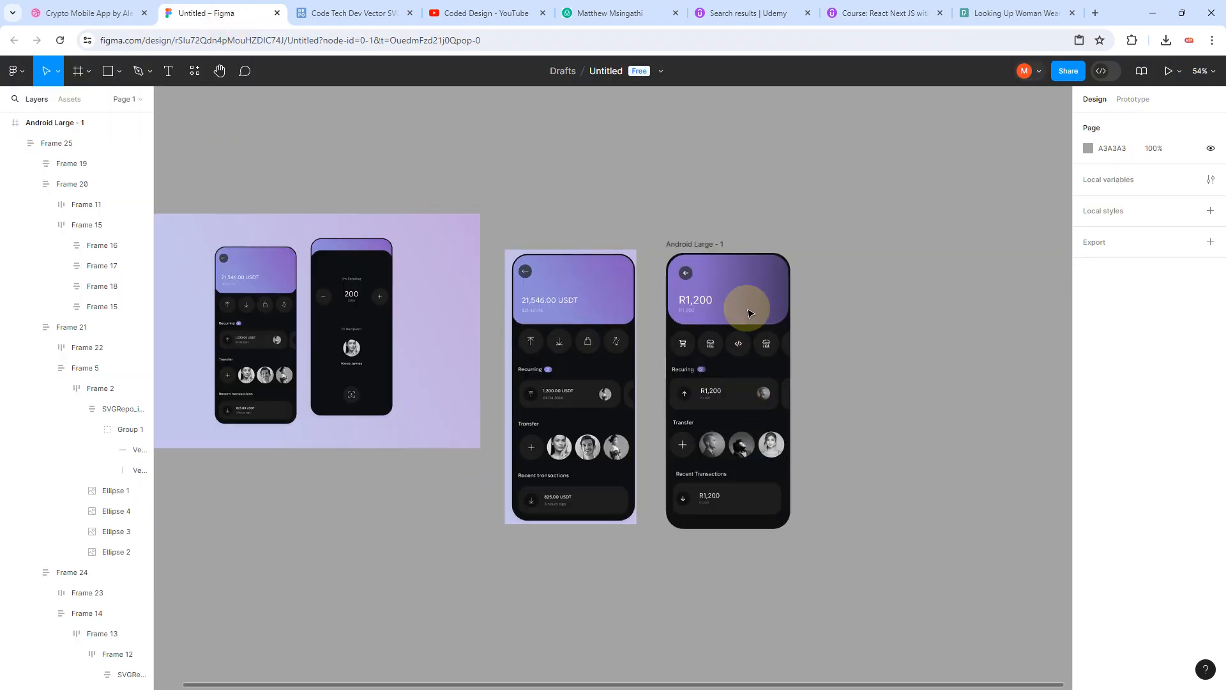
scroll(763, 337, down, 2)
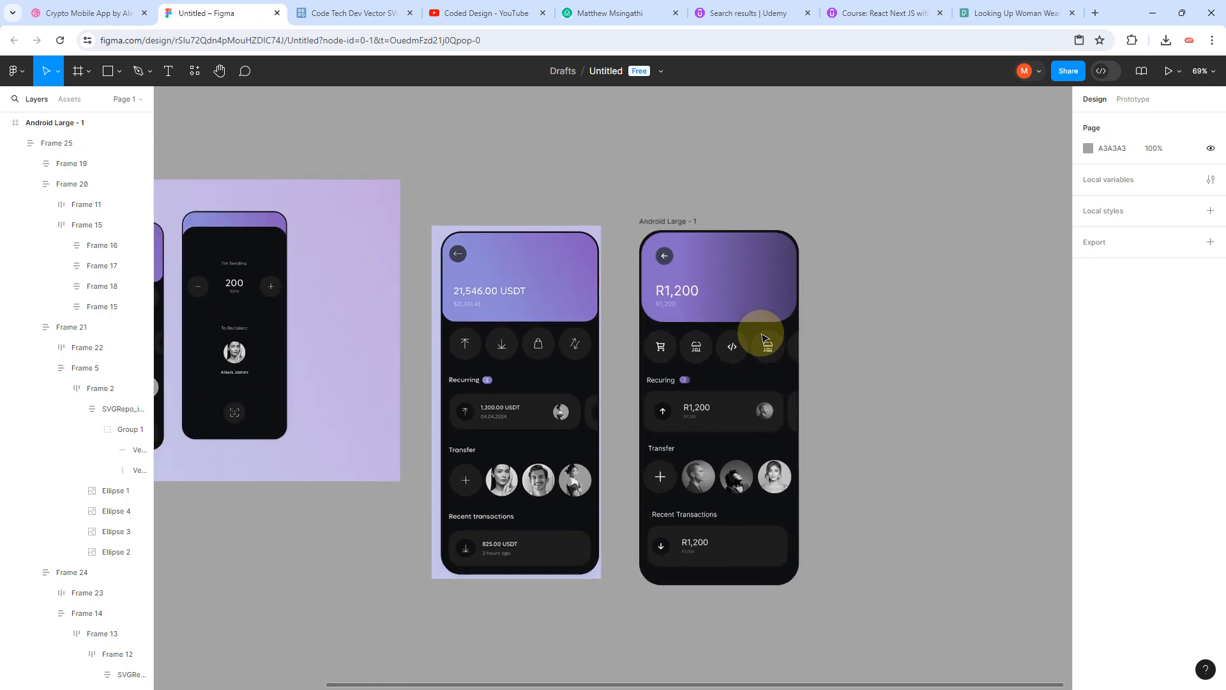
scroll(426, 319, down, 3)
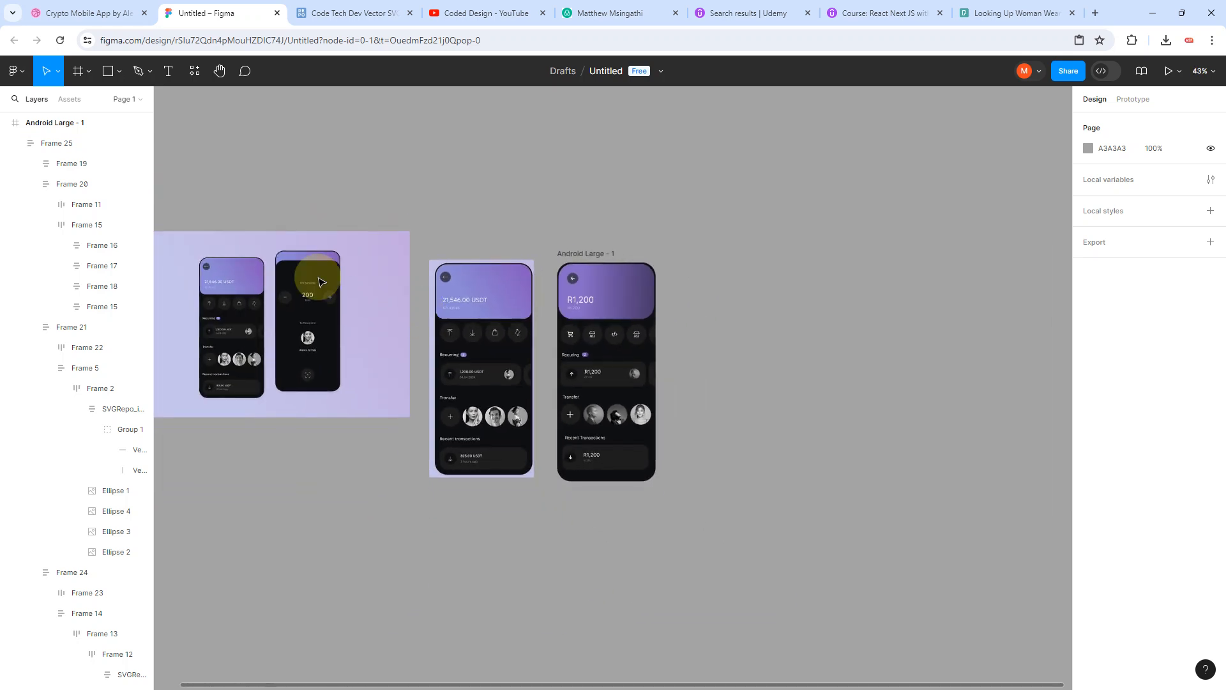
click(581, 261)
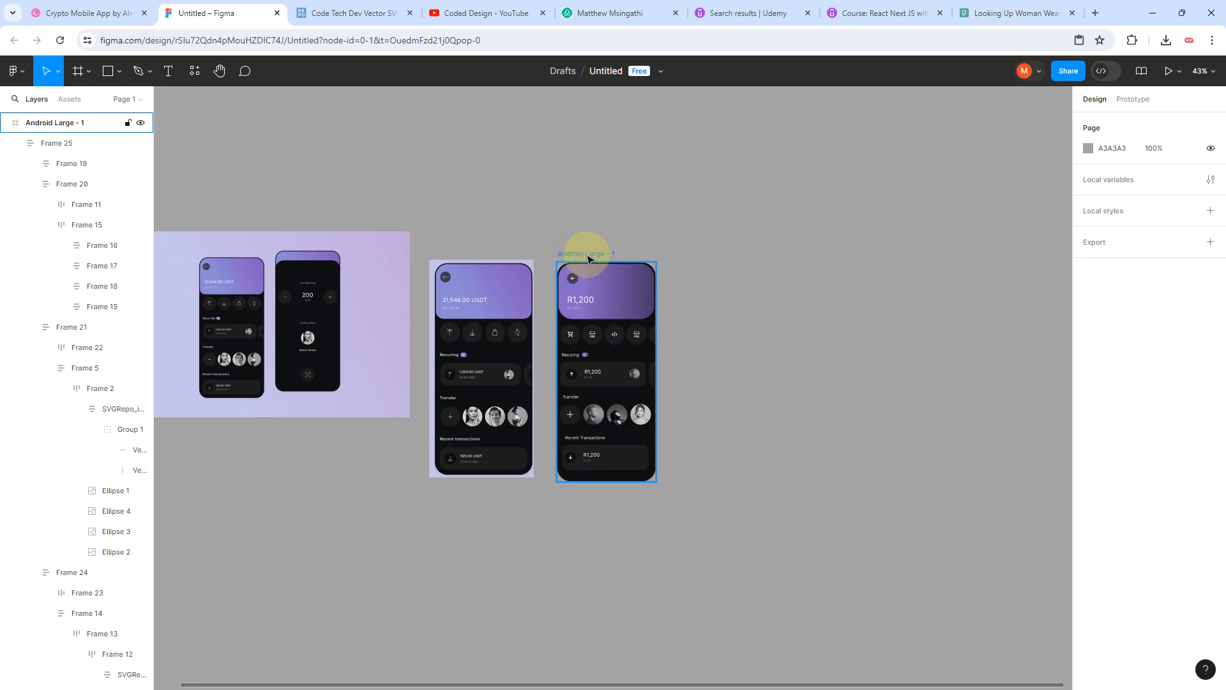
click(593, 254)
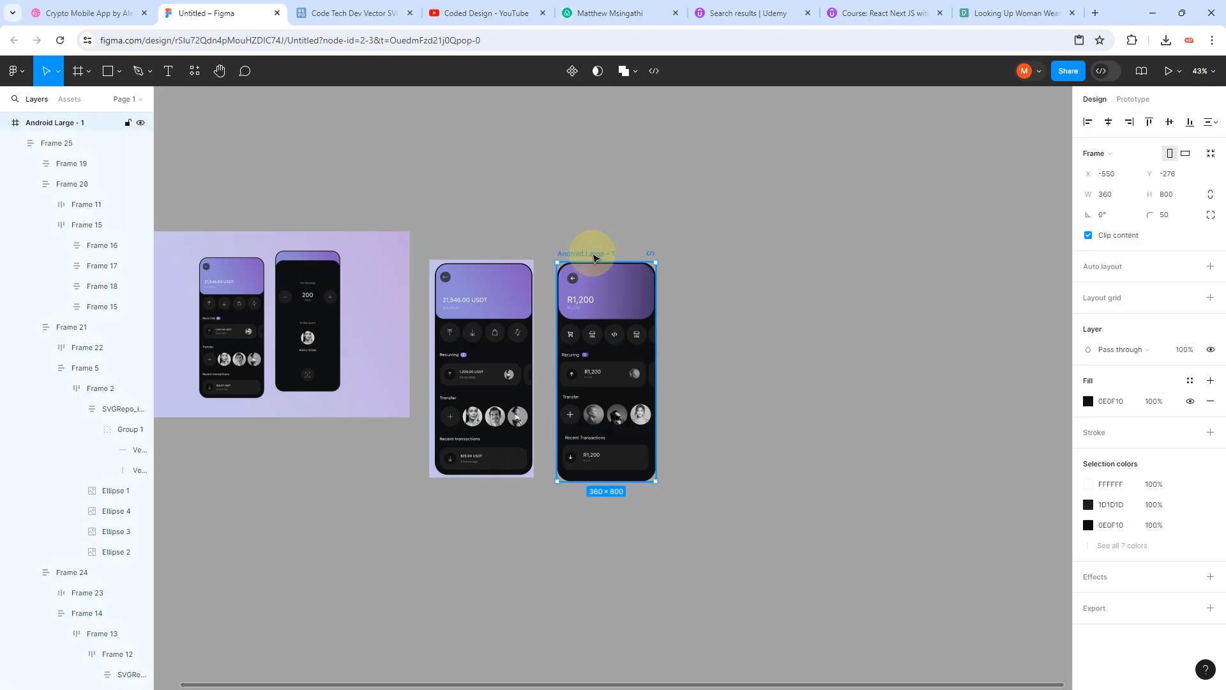
click(711, 205)
Step: Rename the design file as FintechApp
click(604, 70)
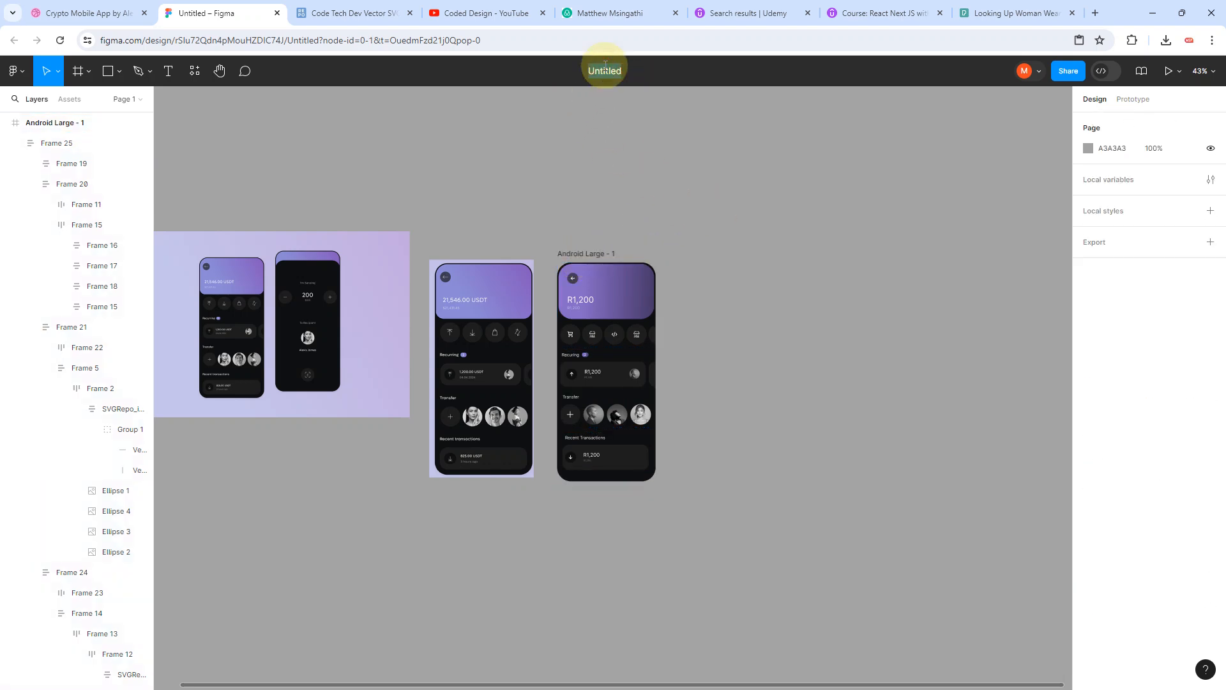
scroll(440, 345, left, 3)
scroll(441, 345, up, 5)
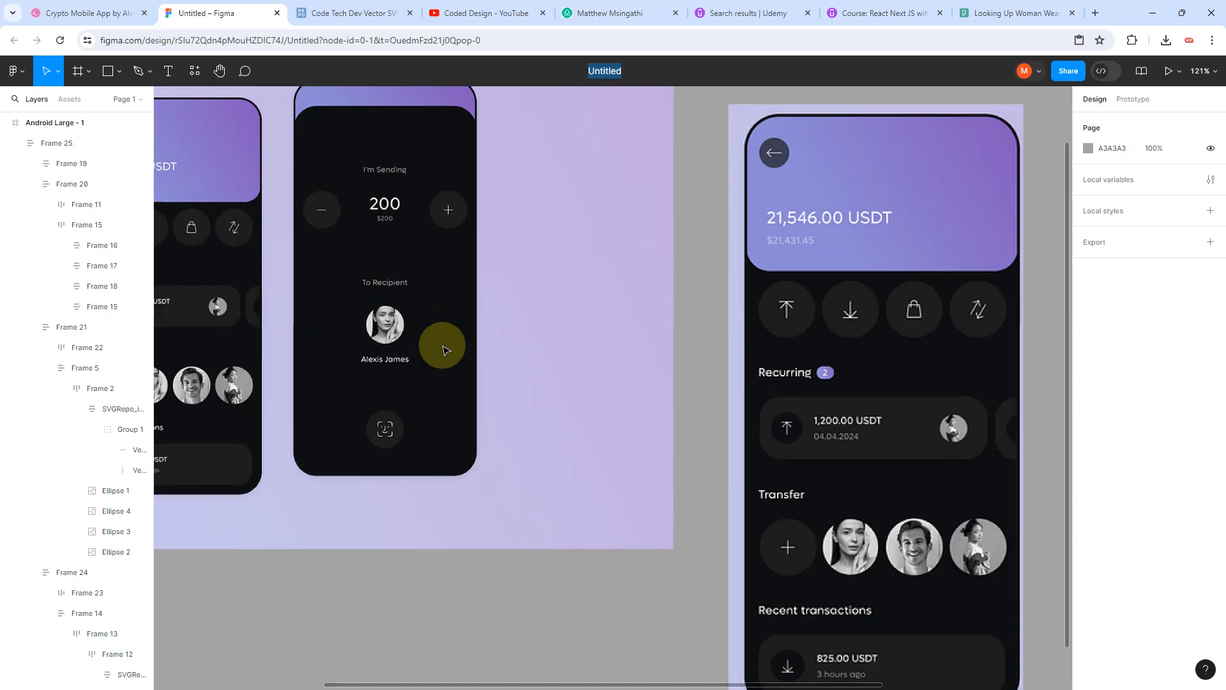
scroll(445, 350, left, 3)
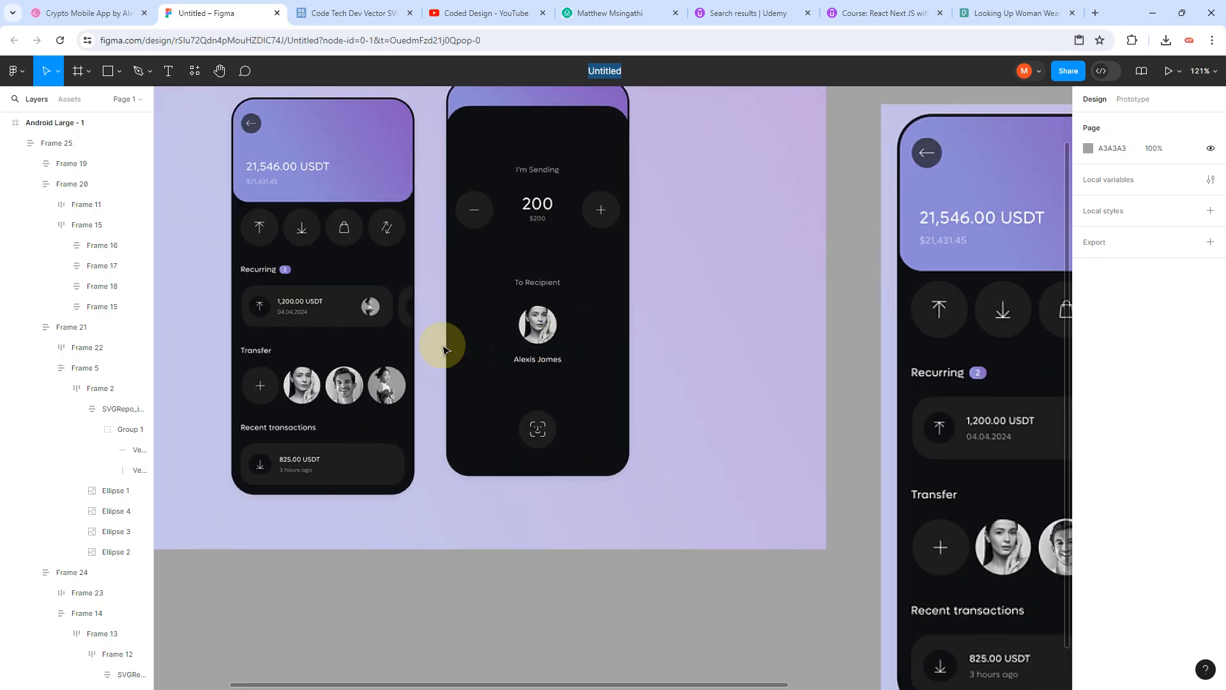
scroll(445, 350, down, 3)
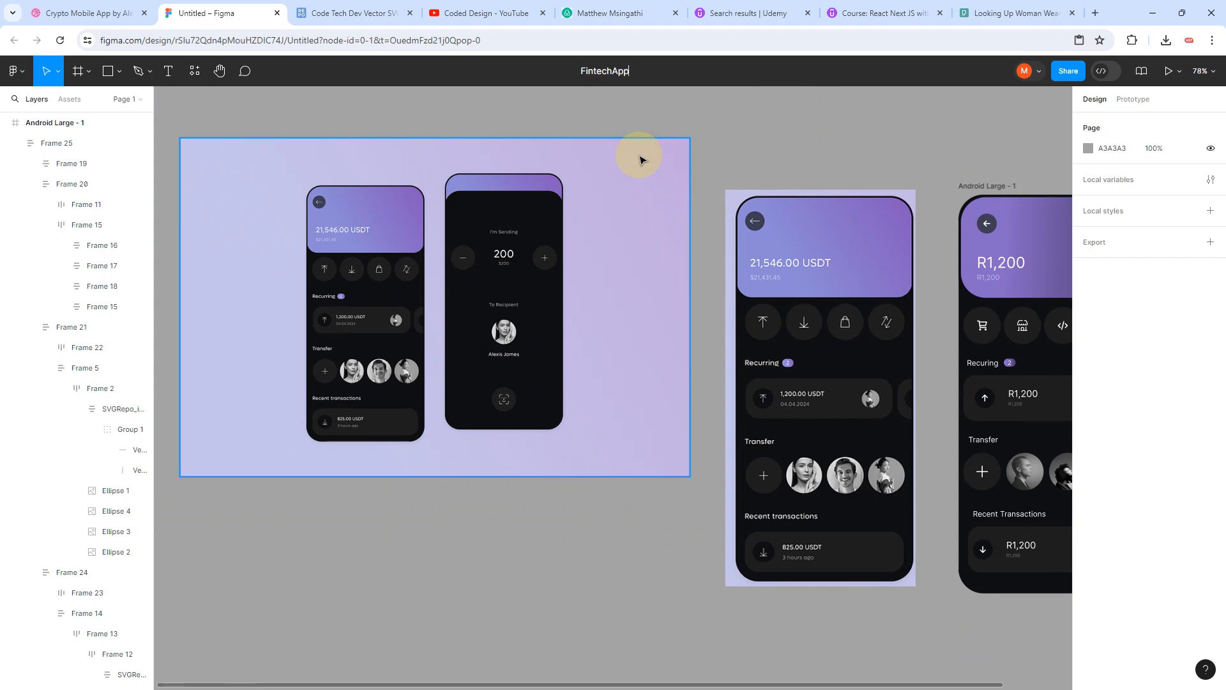
key(Return)
Step: Duplicate the Android Large - 1 frame to start a second phone screen beside it
scroll(698, 175, right, 5)
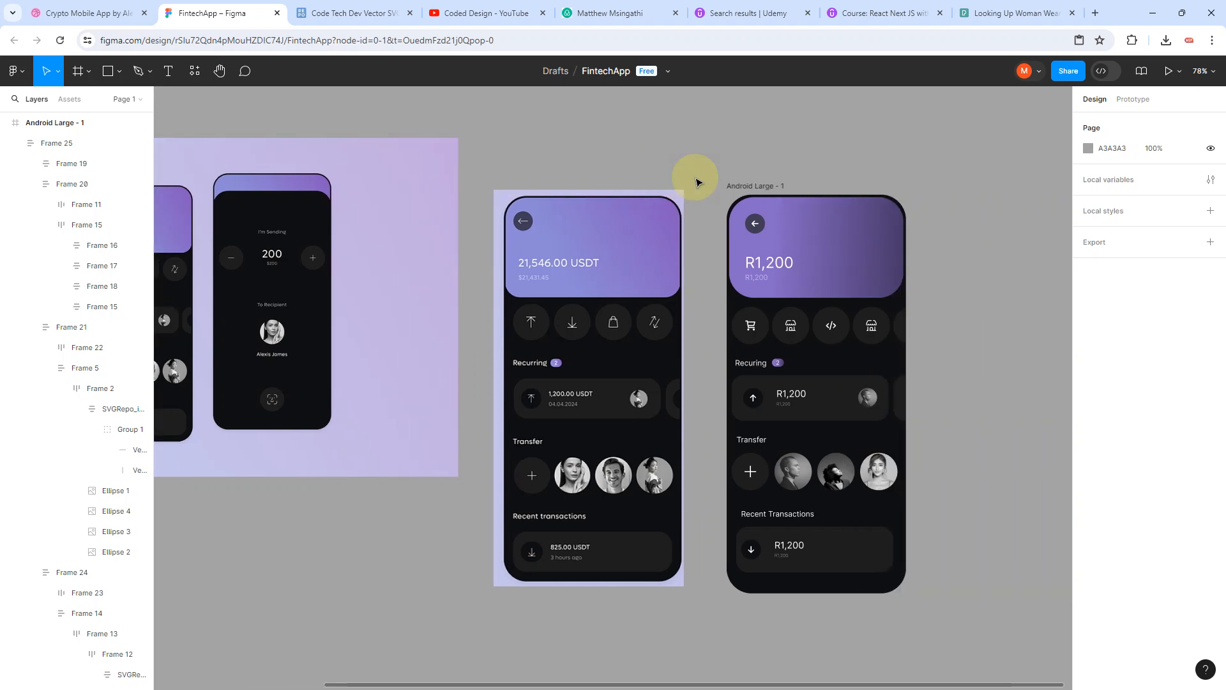
scroll(738, 185, right, 2)
click(678, 187)
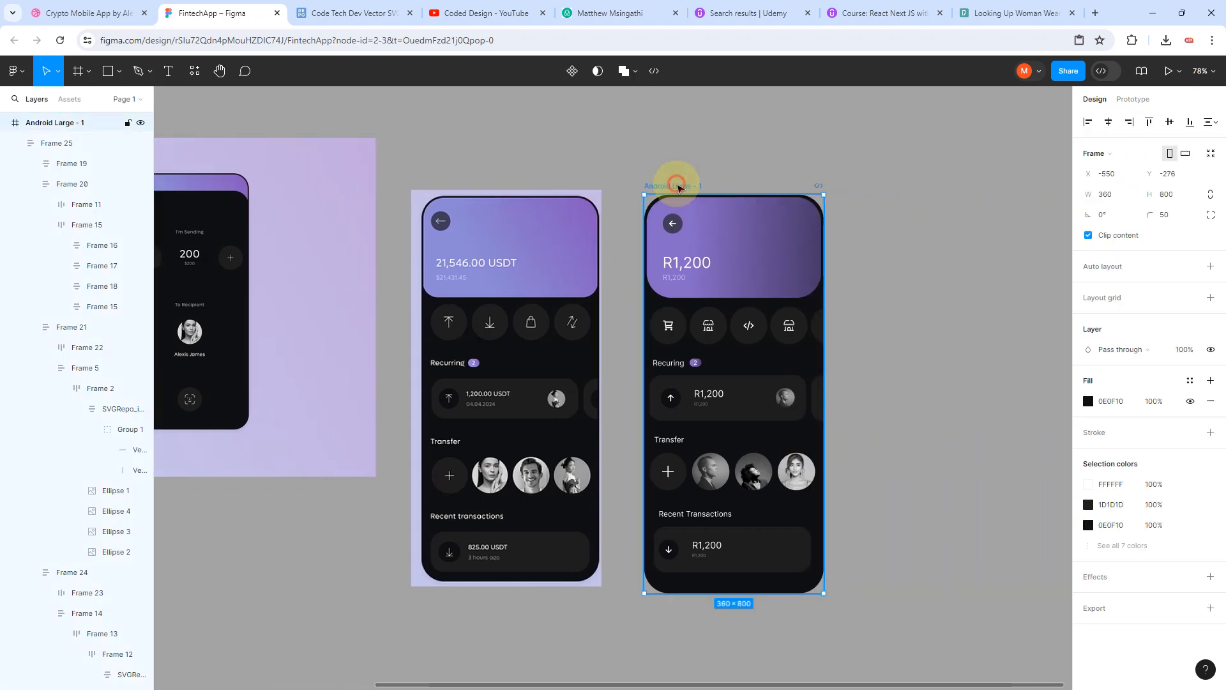
key(ctrl+d)
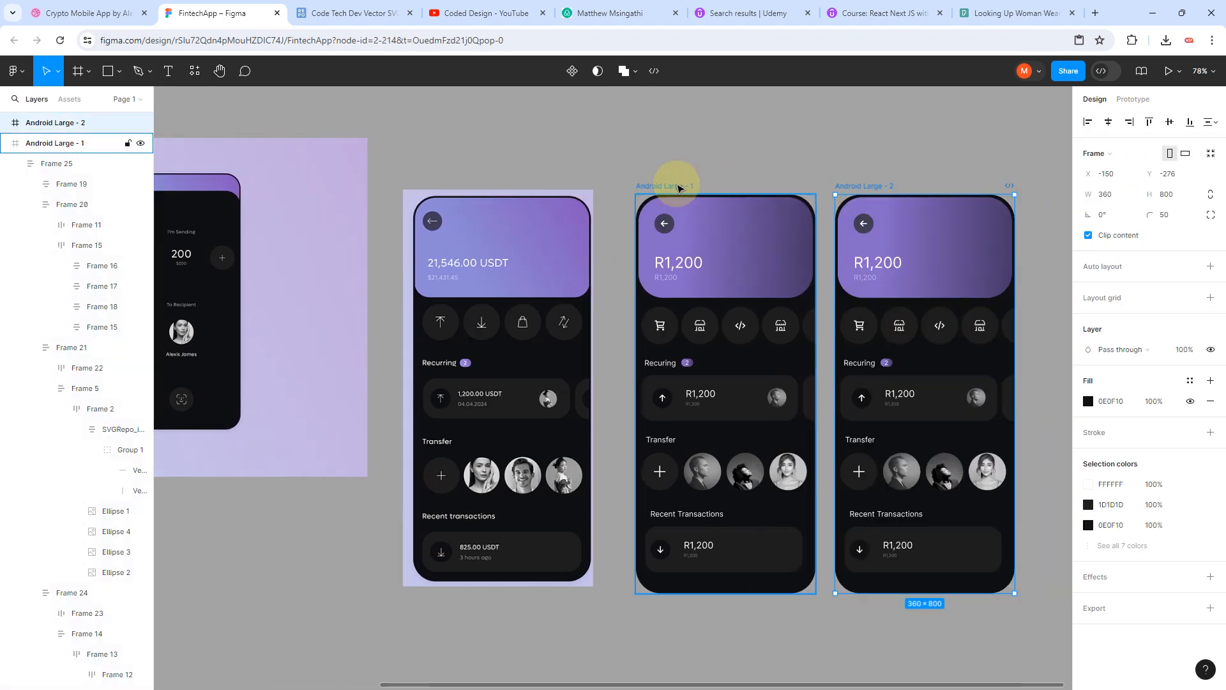
scroll(678, 187, down, 3)
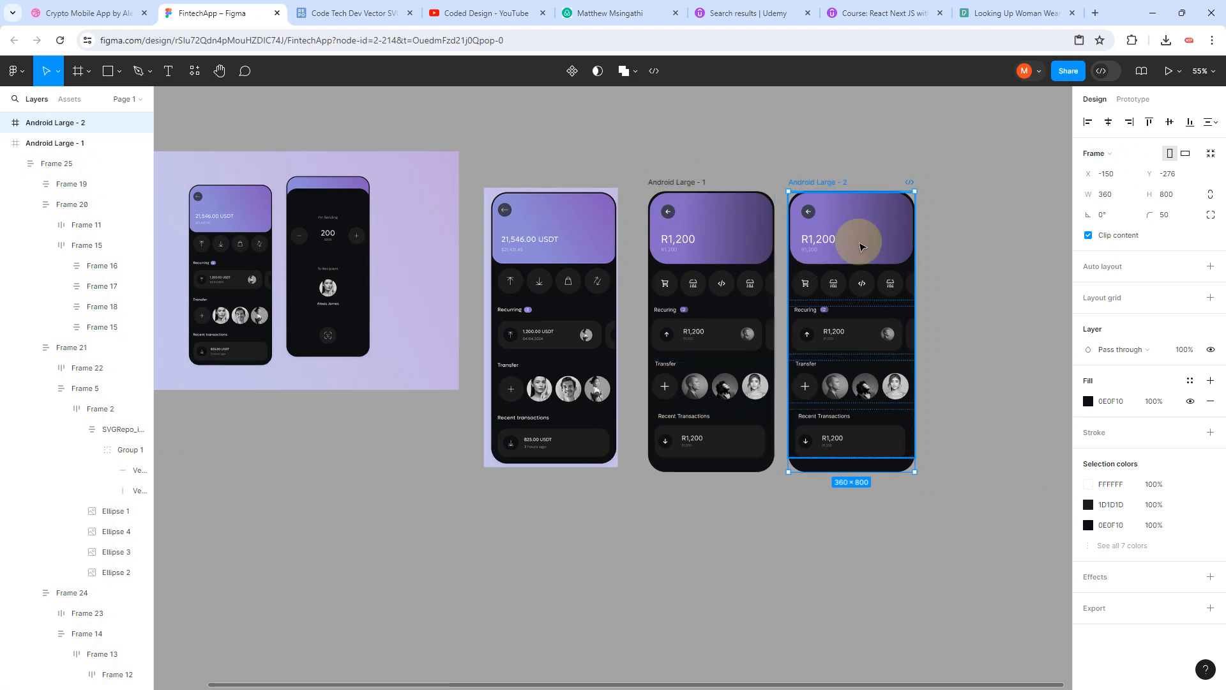
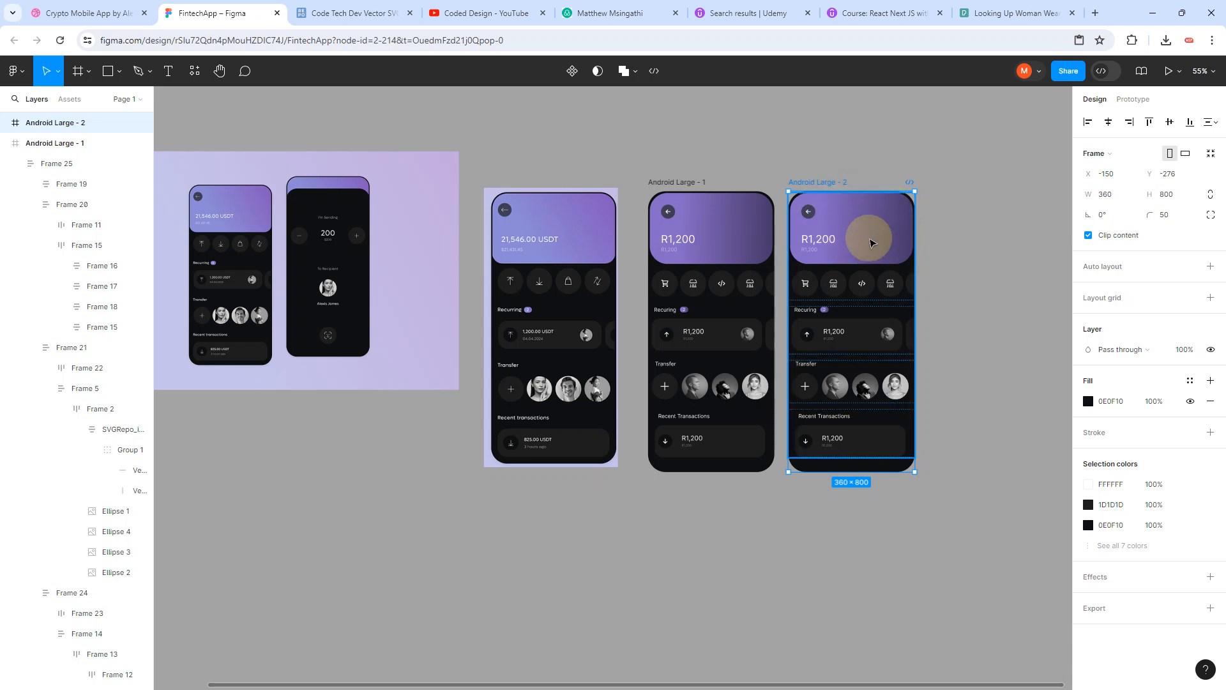
Step: Ungroup the outer auto layout Frame 25 in the duplicated phone screen into its separate sections
click(870, 242)
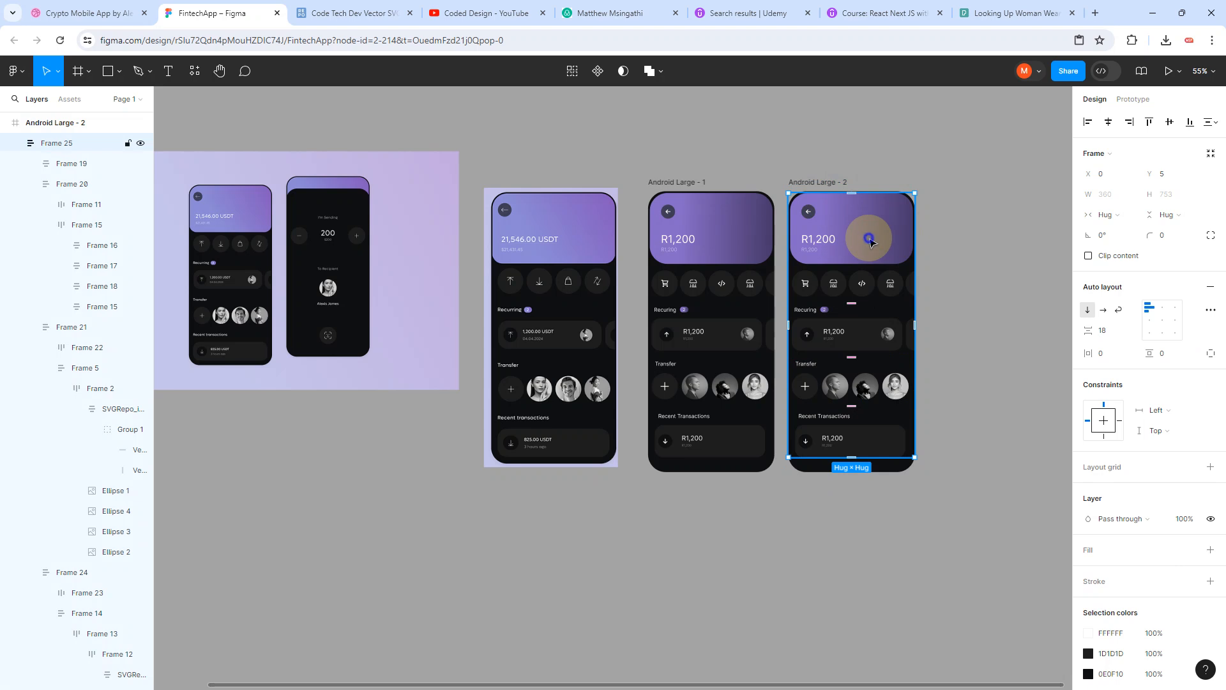
right_click(870, 241)
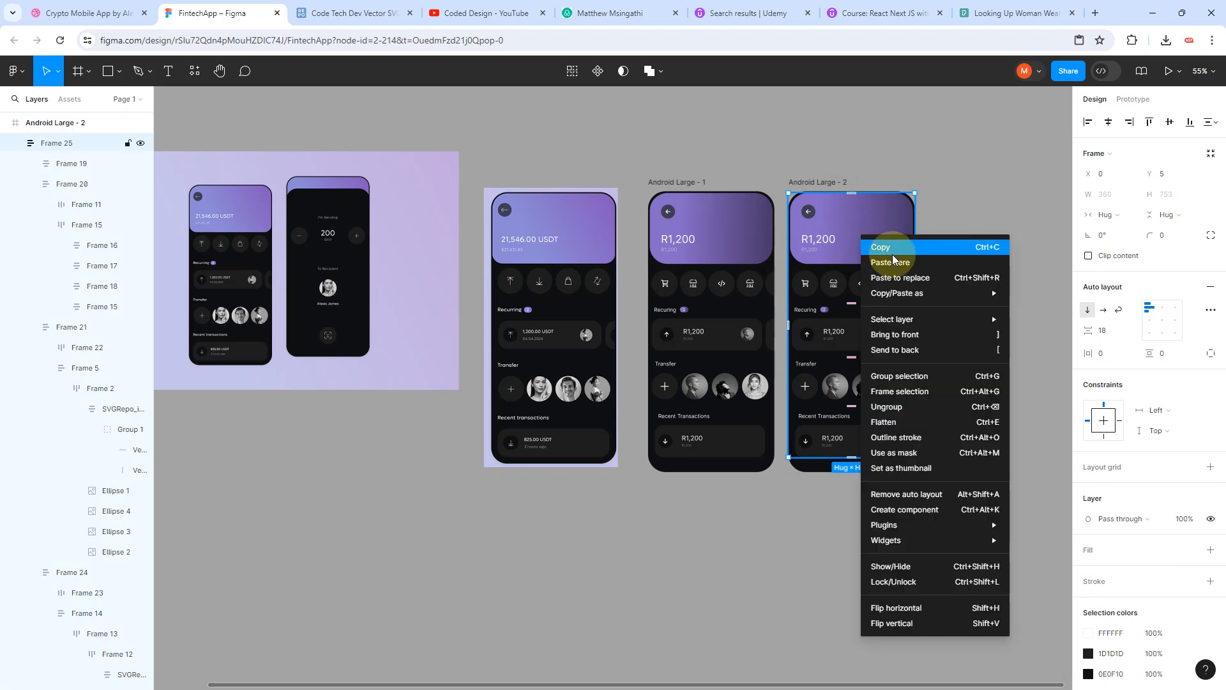
click(902, 412)
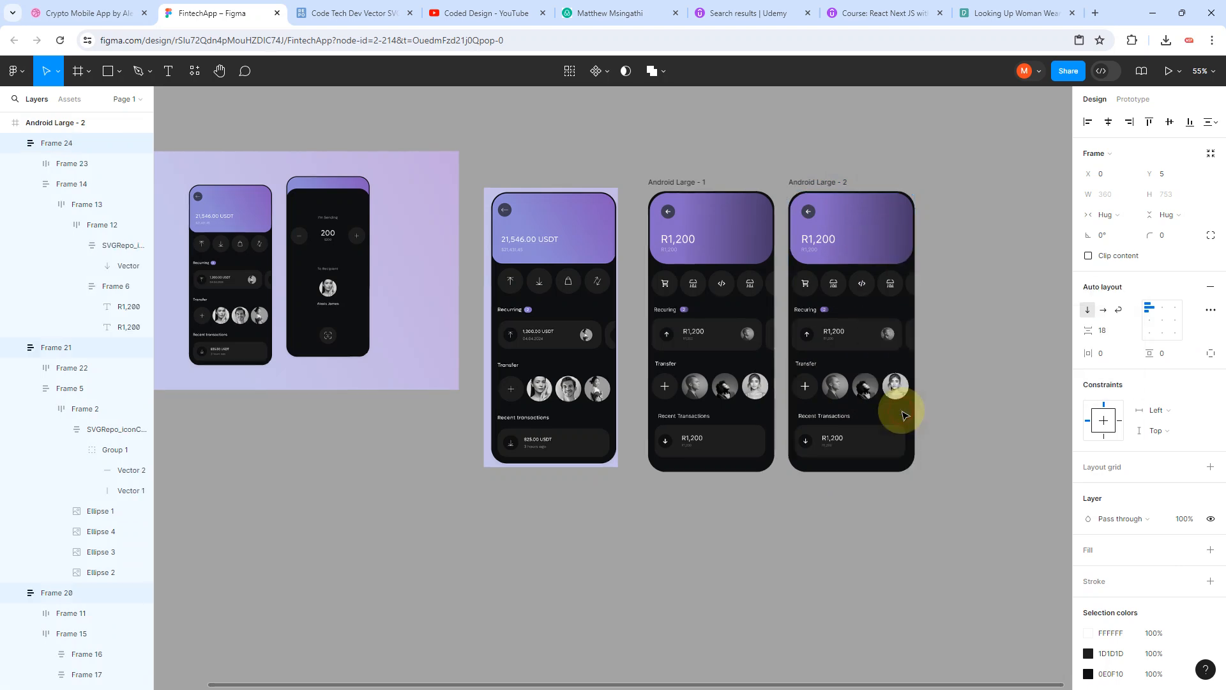
click(985, 358)
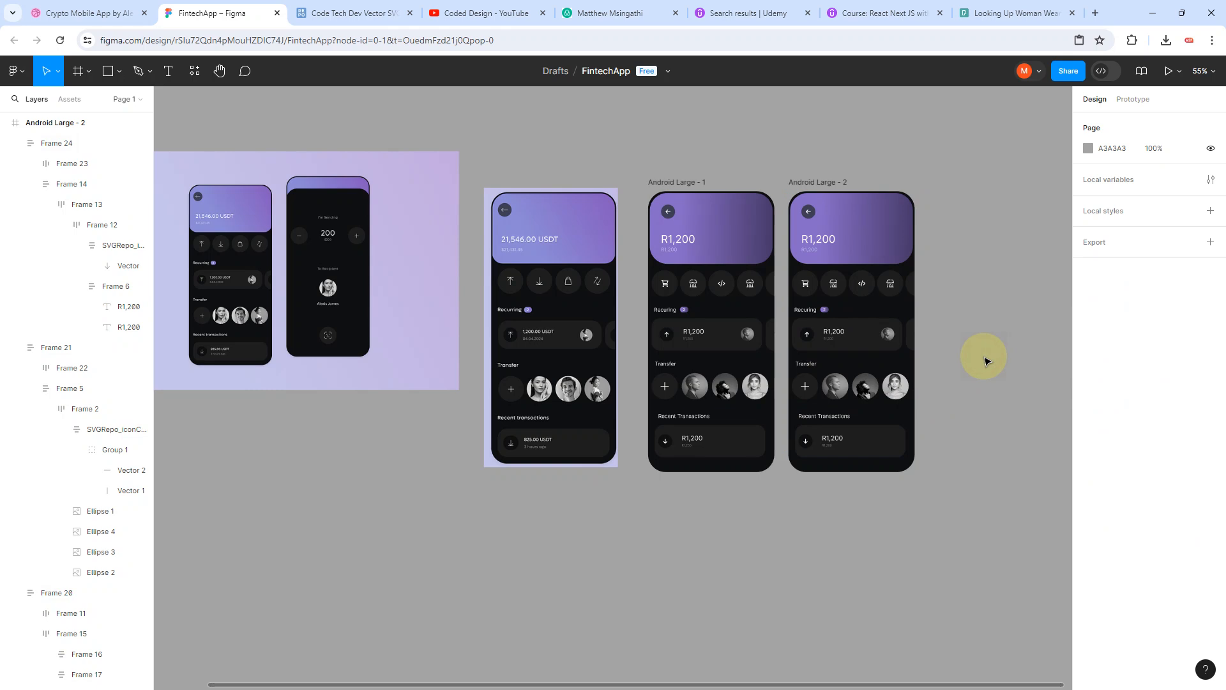
Step: Ungroup the auto layout holding the header card and icon row in the Android Large - 2 screen
scroll(986, 359, up, 3)
click(790, 258)
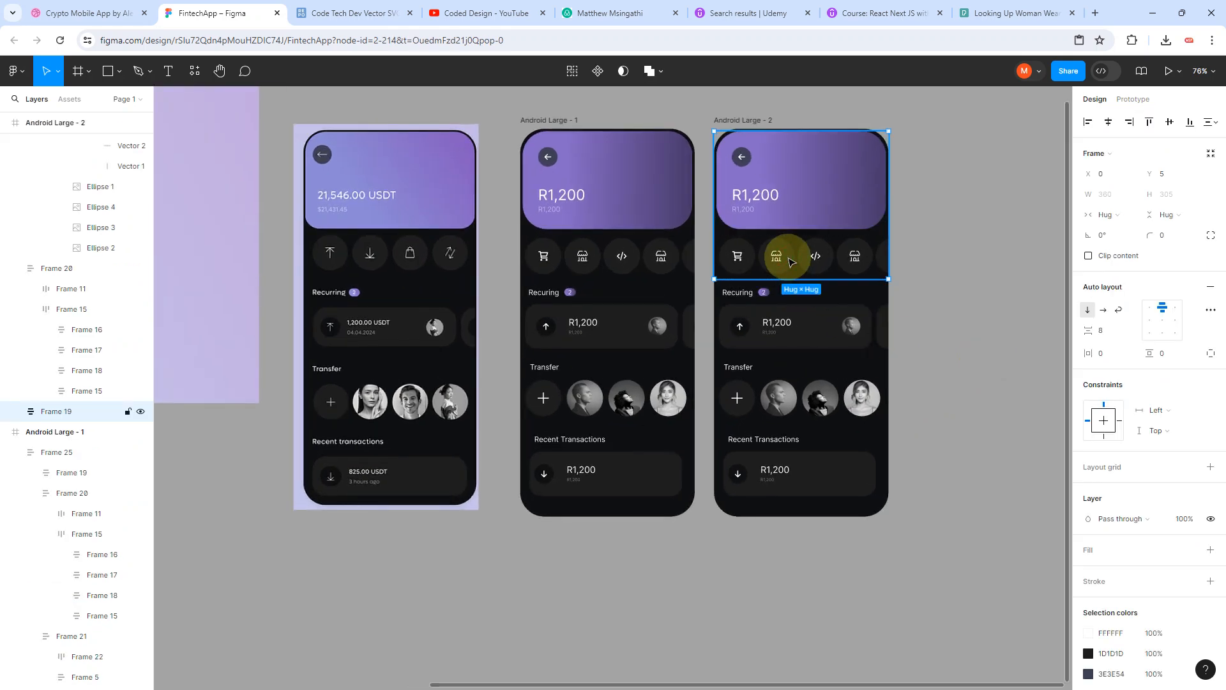
right_click(790, 259)
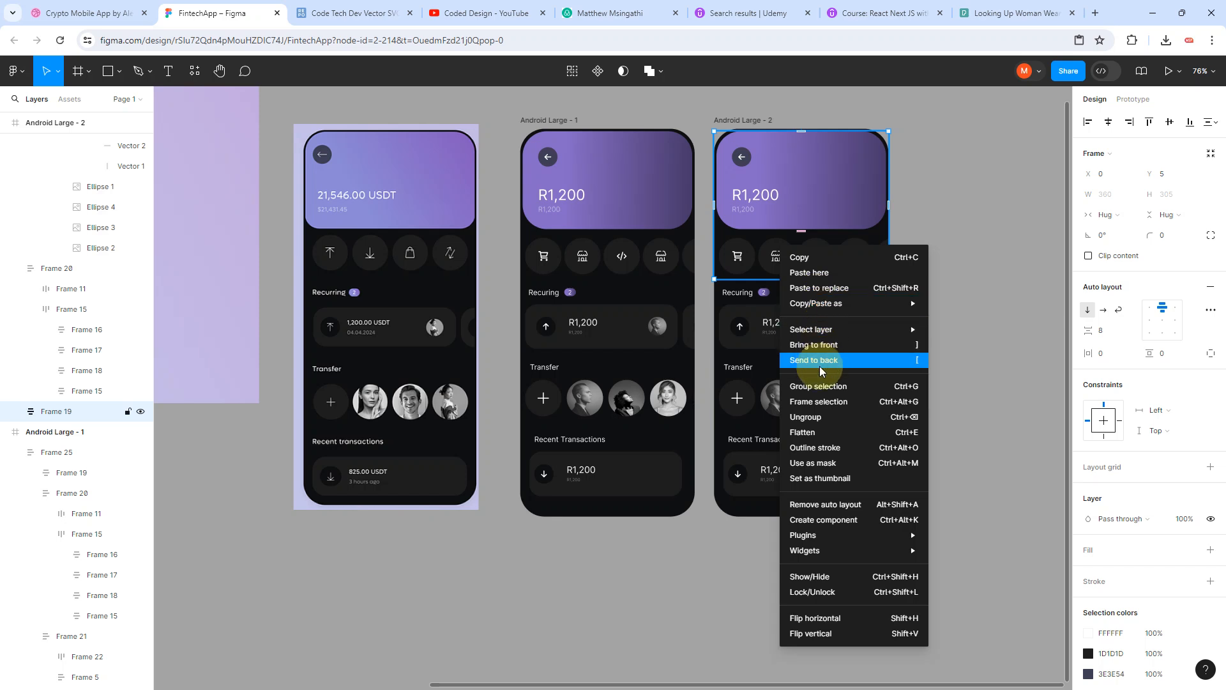
click(806, 416)
click(964, 350)
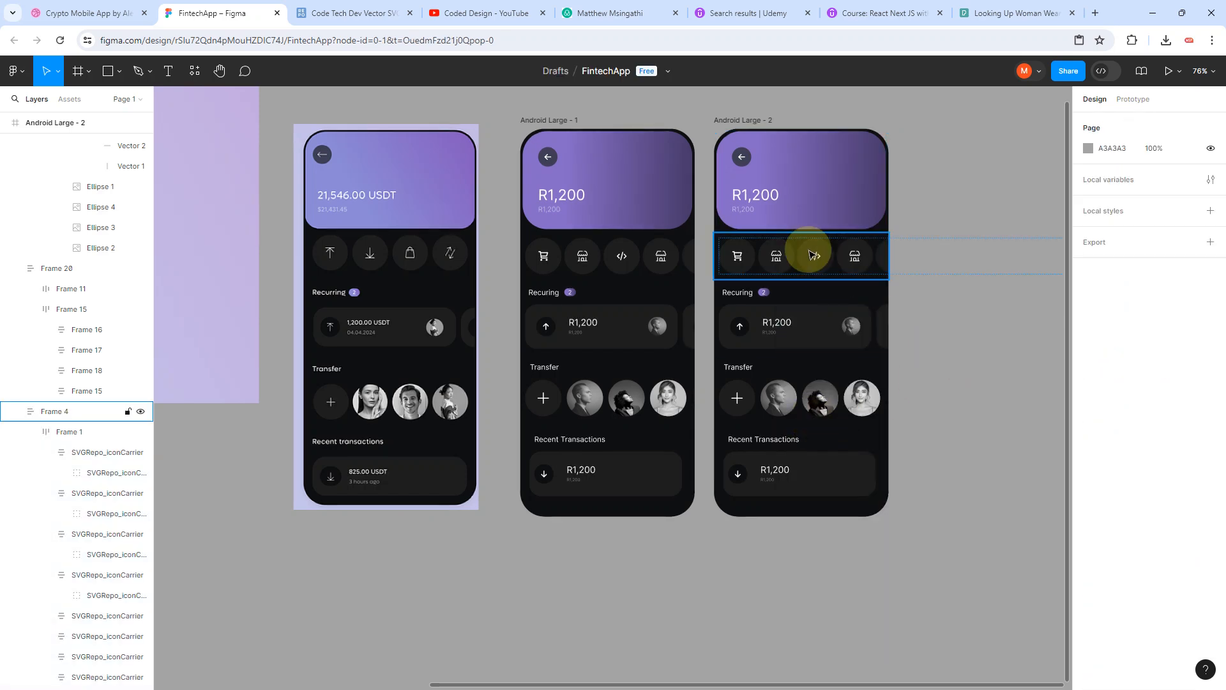
Step: Move the icon row, Recuring, Transfer and Recent Transactions sections out of Android Large - 2 onto the empty canvas
click(811, 254)
drag(811, 254, 1053, 297)
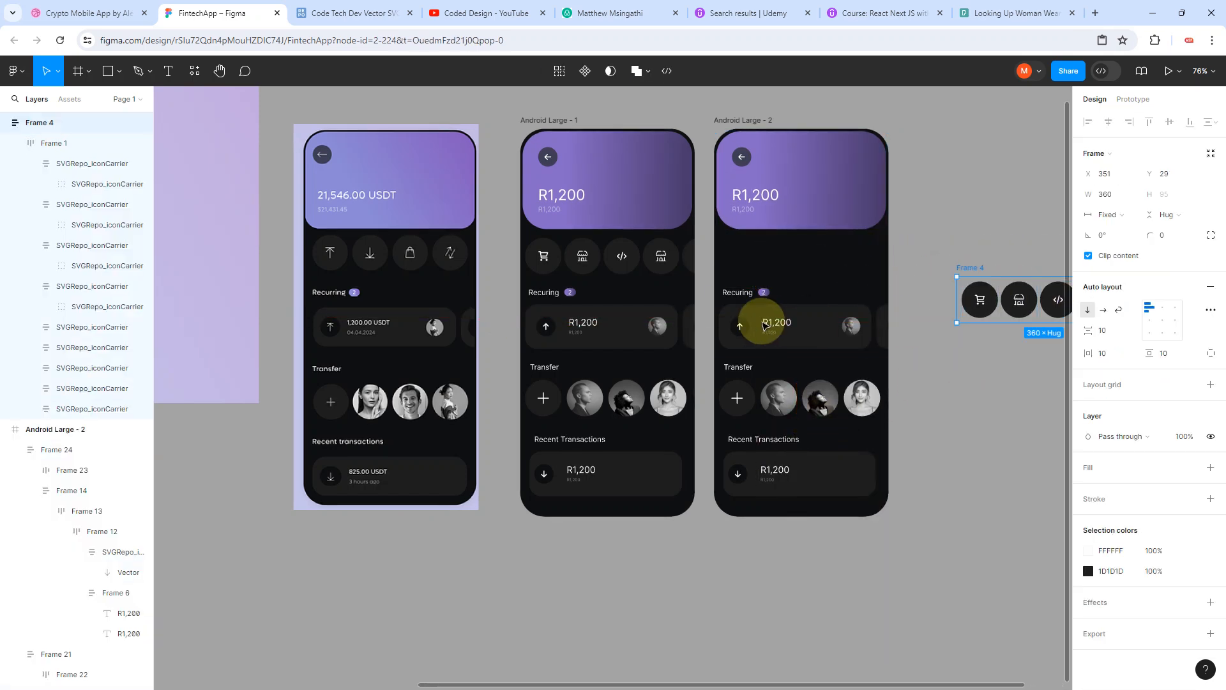
drag(752, 321, 960, 414)
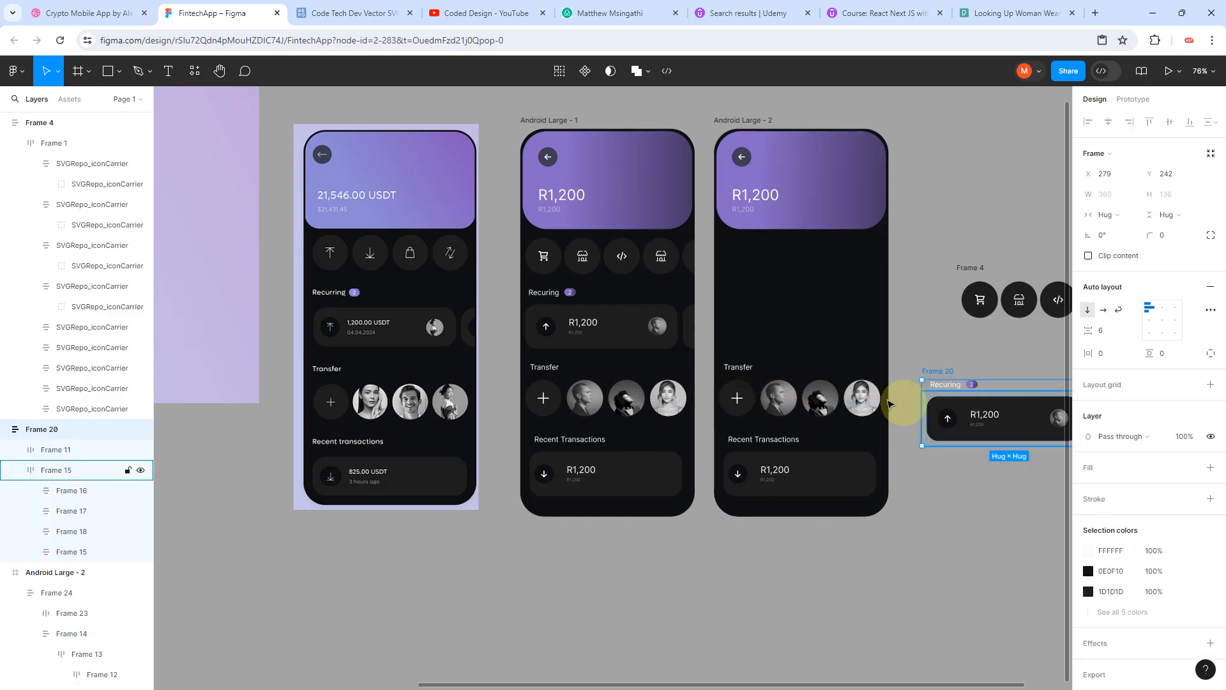
drag(781, 387, 917, 562)
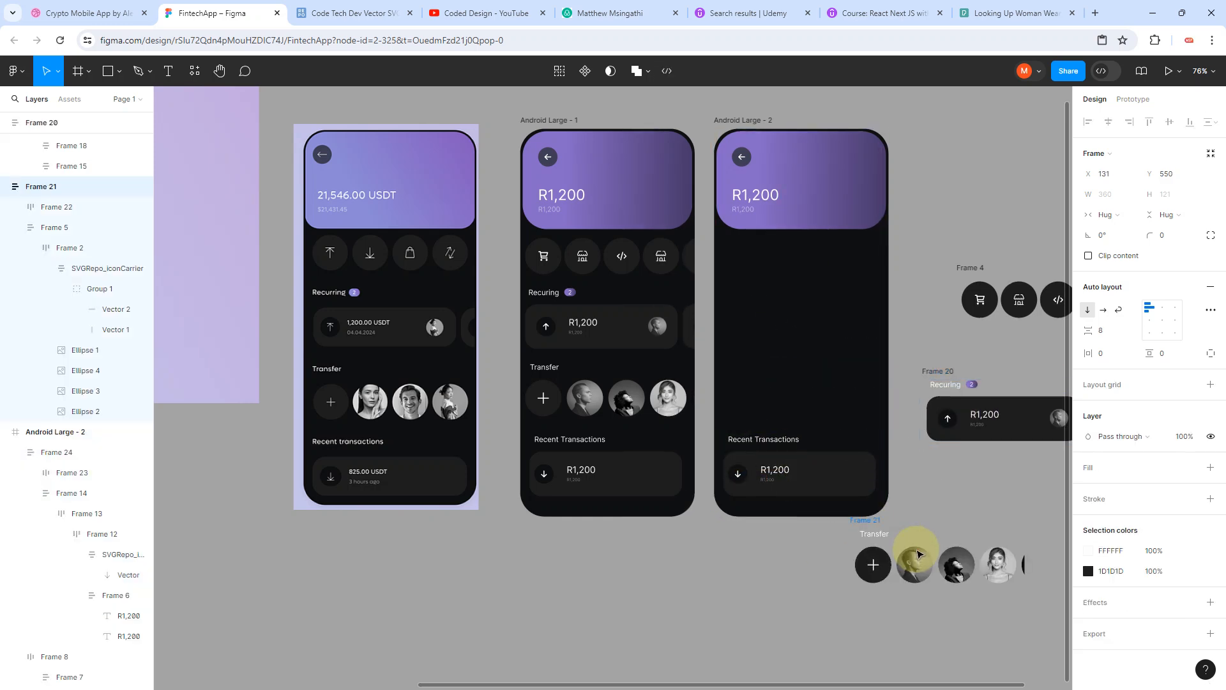
click(773, 446)
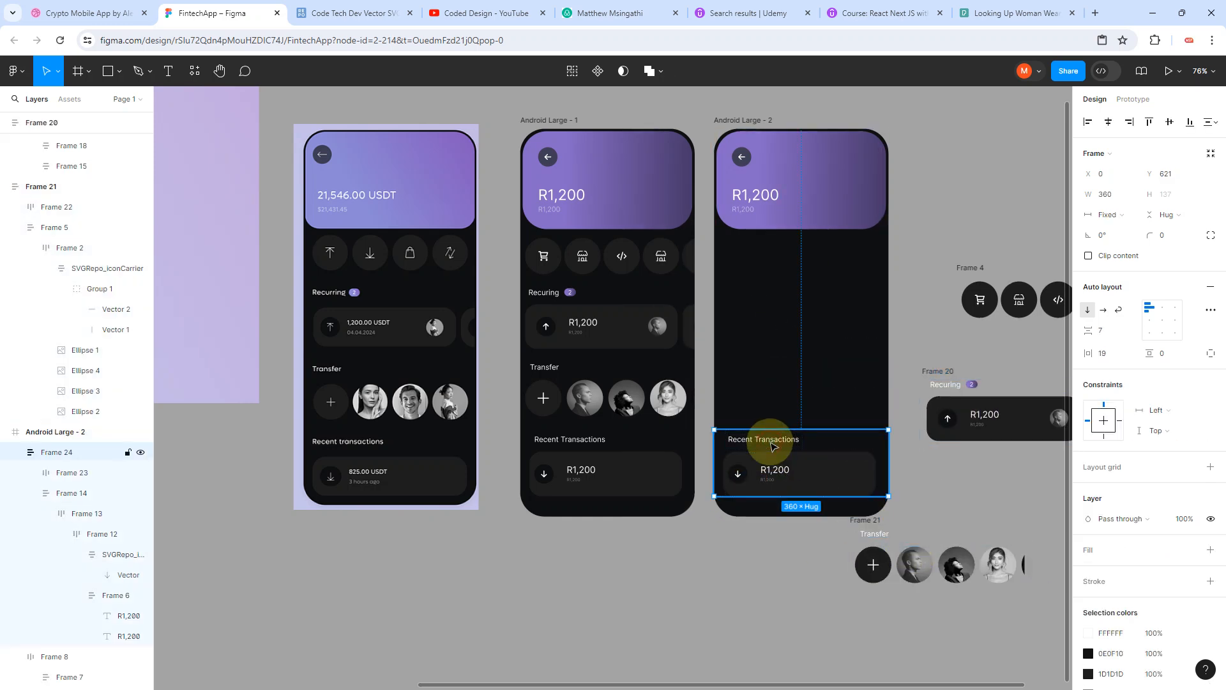
scroll(774, 447, down, 3)
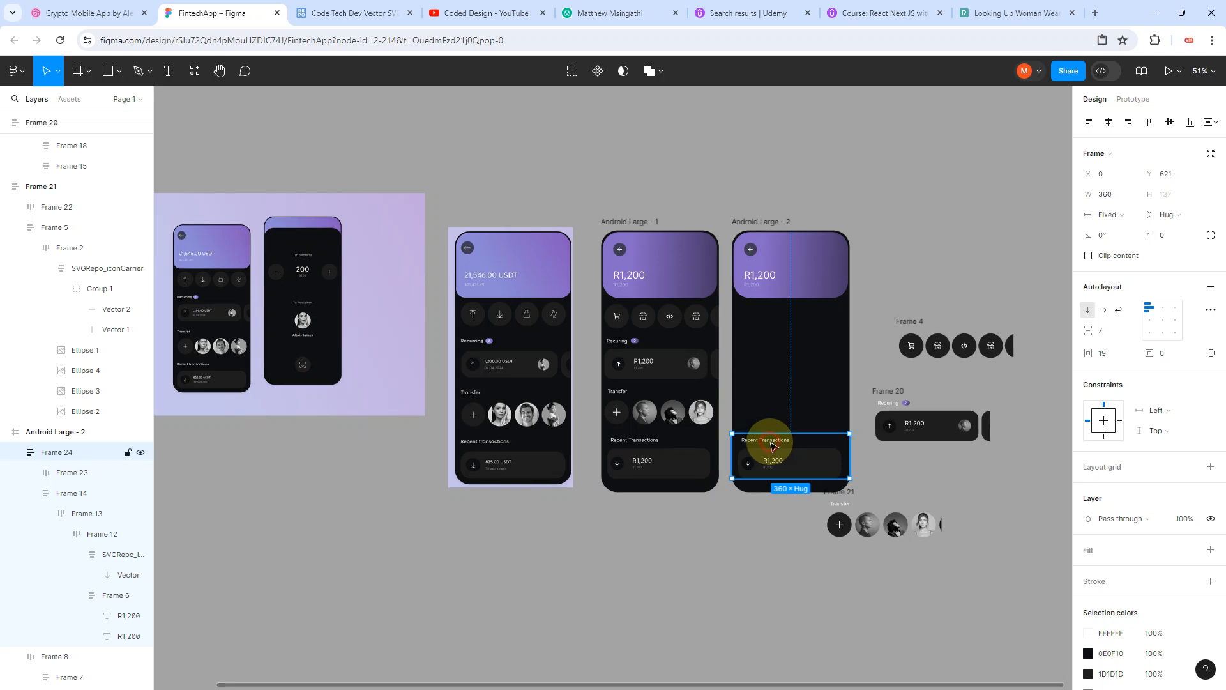
drag(774, 447, 739, 568)
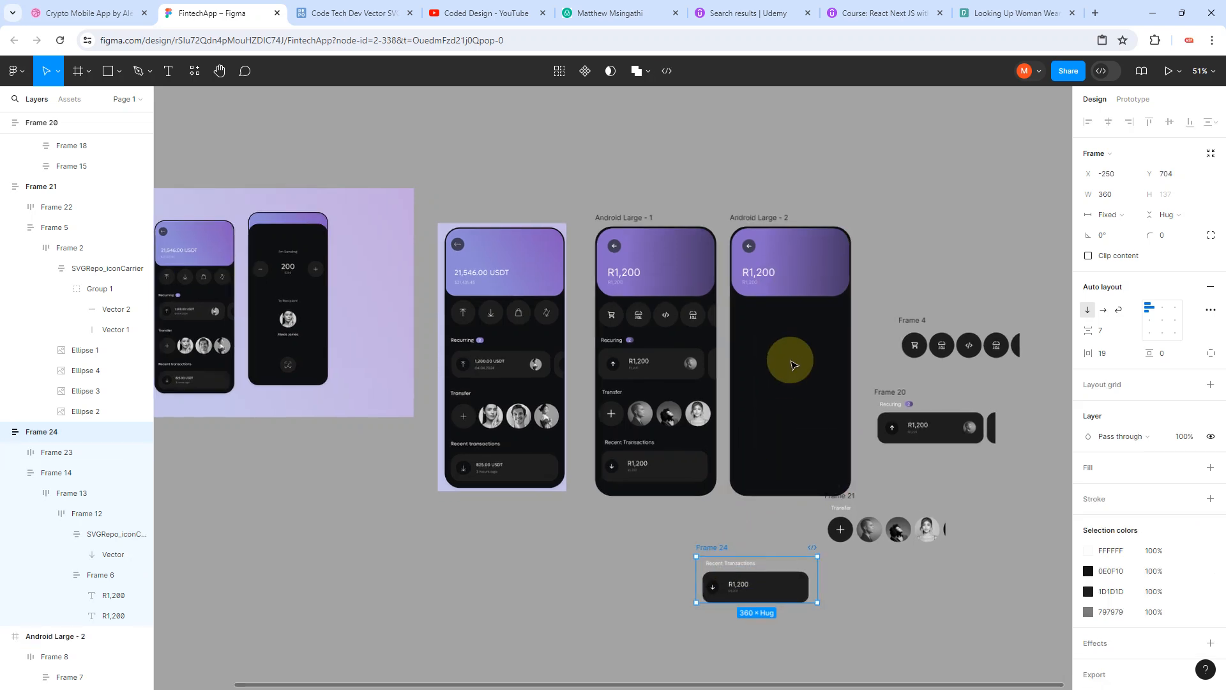
Step: Delete the back arrow and balance text group from the purple header card in Android Large - 2
scroll(756, 221, up, 2)
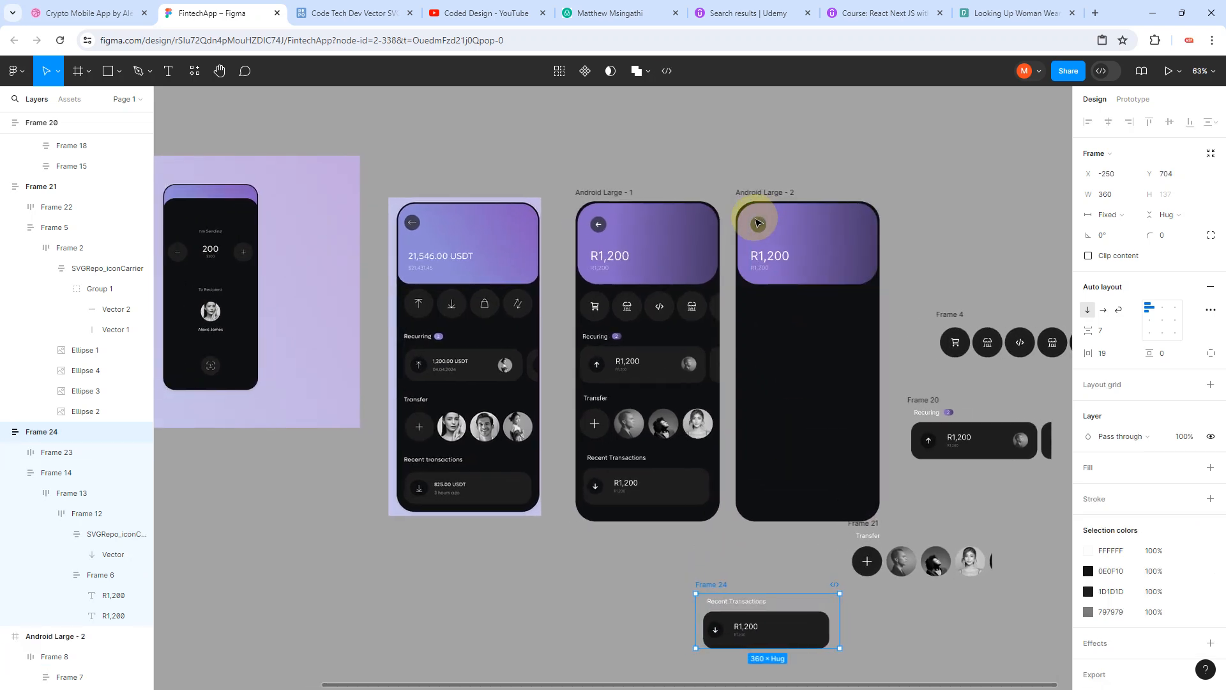
click(758, 222)
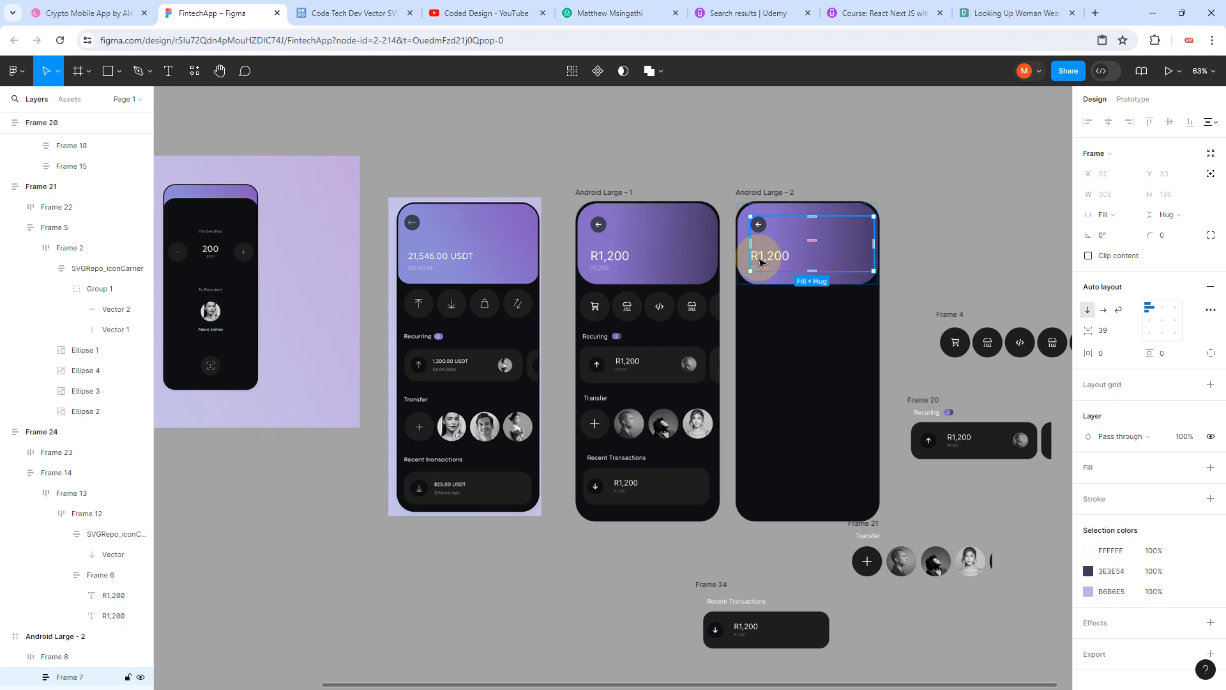
key(Delete)
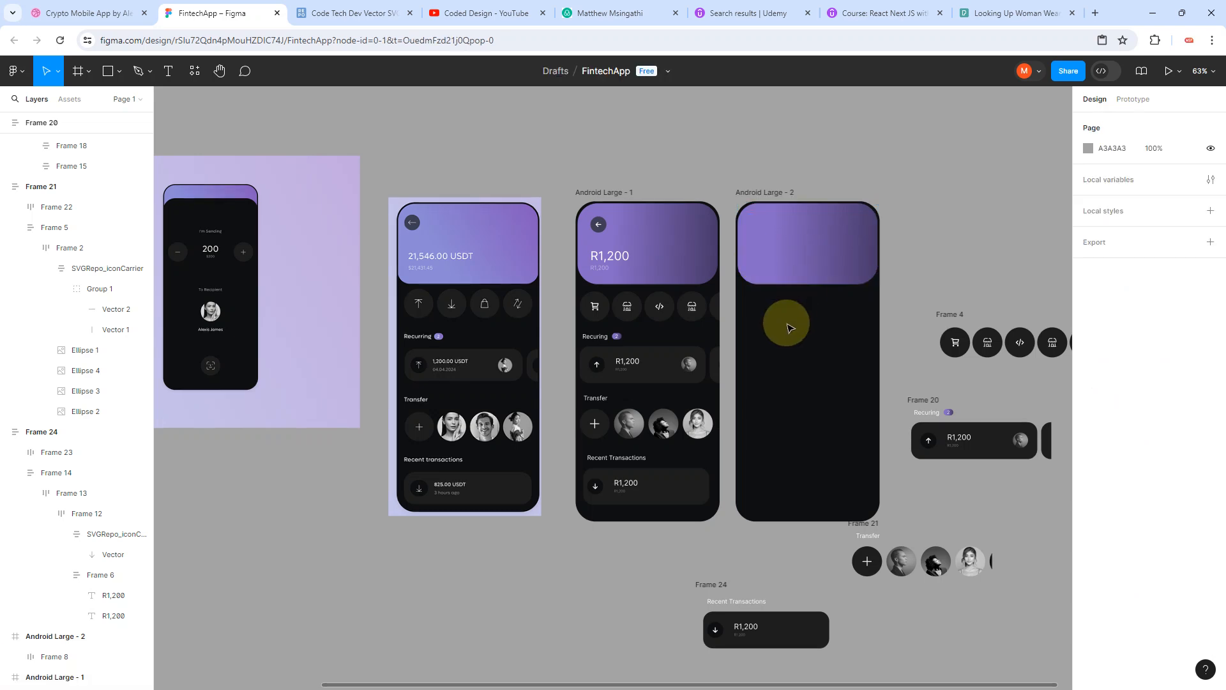
Step: Draw a 360 × 800 rectangle in Android Large - 2 at X 0, Y 106, covering the lower part of the header card
click(795, 259)
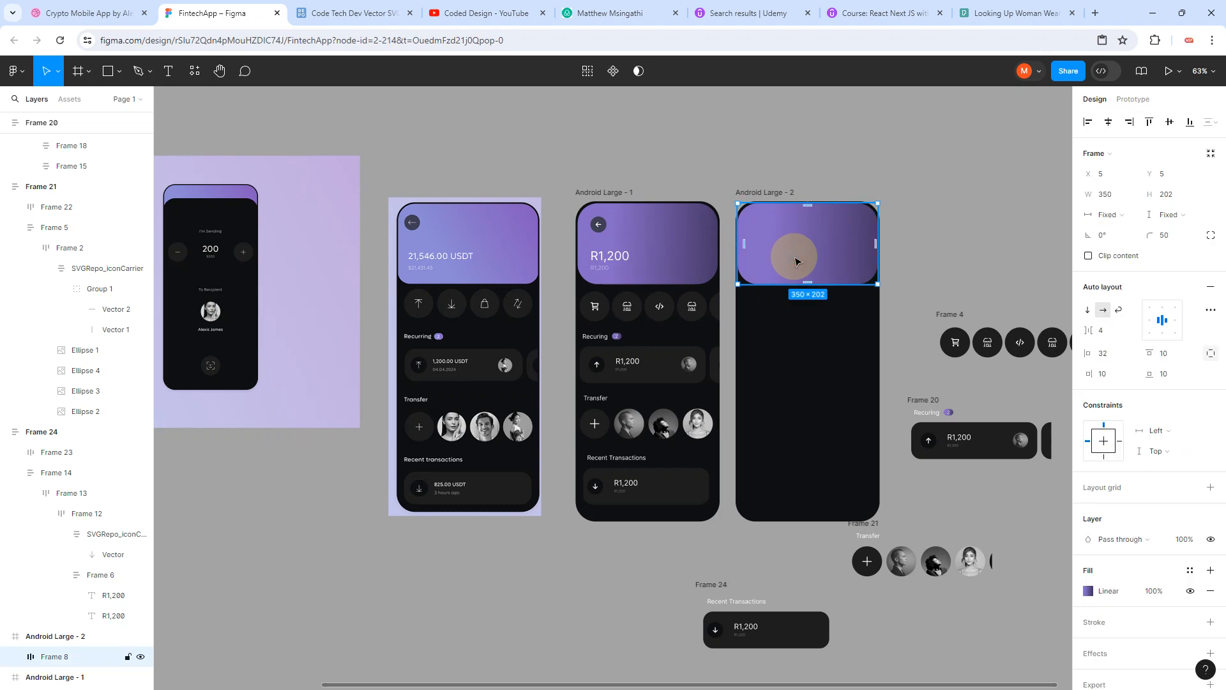
click(108, 71)
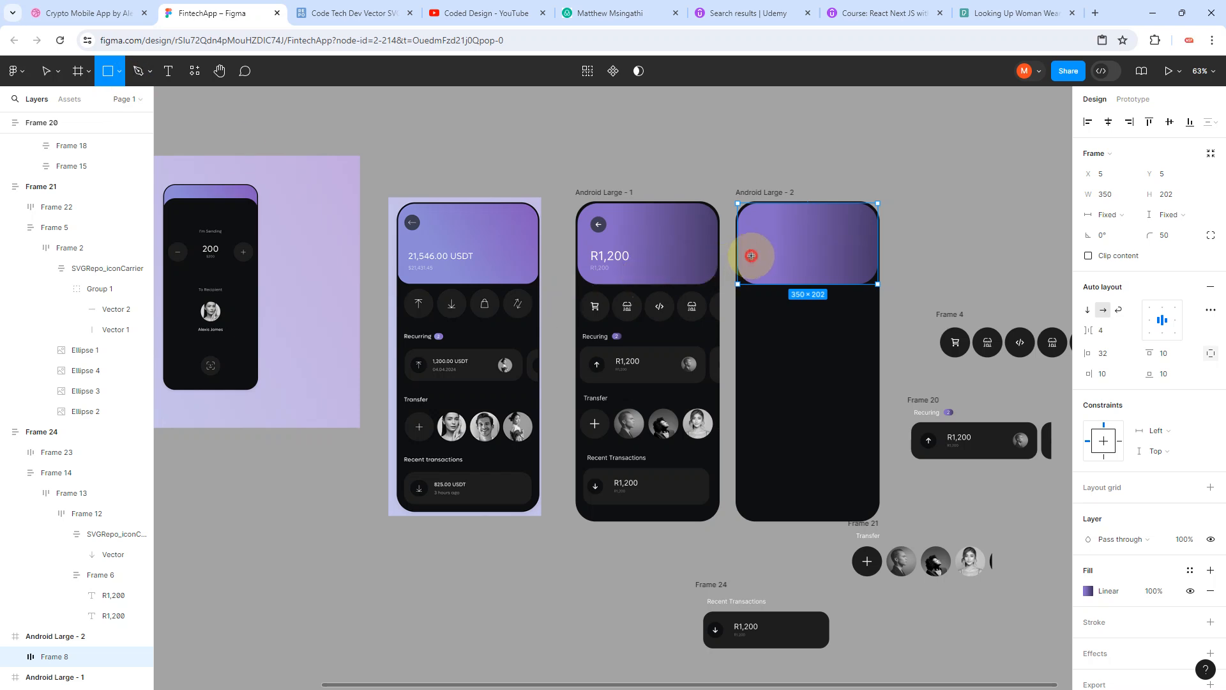
mouse_move(744, 253)
mouse_down()
mouse_move(847, 396)
mouse_move(864, 458)
mouse_move(844, 343)
mouse_move(815, 345)
mouse_move(877, 349)
mouse_up()
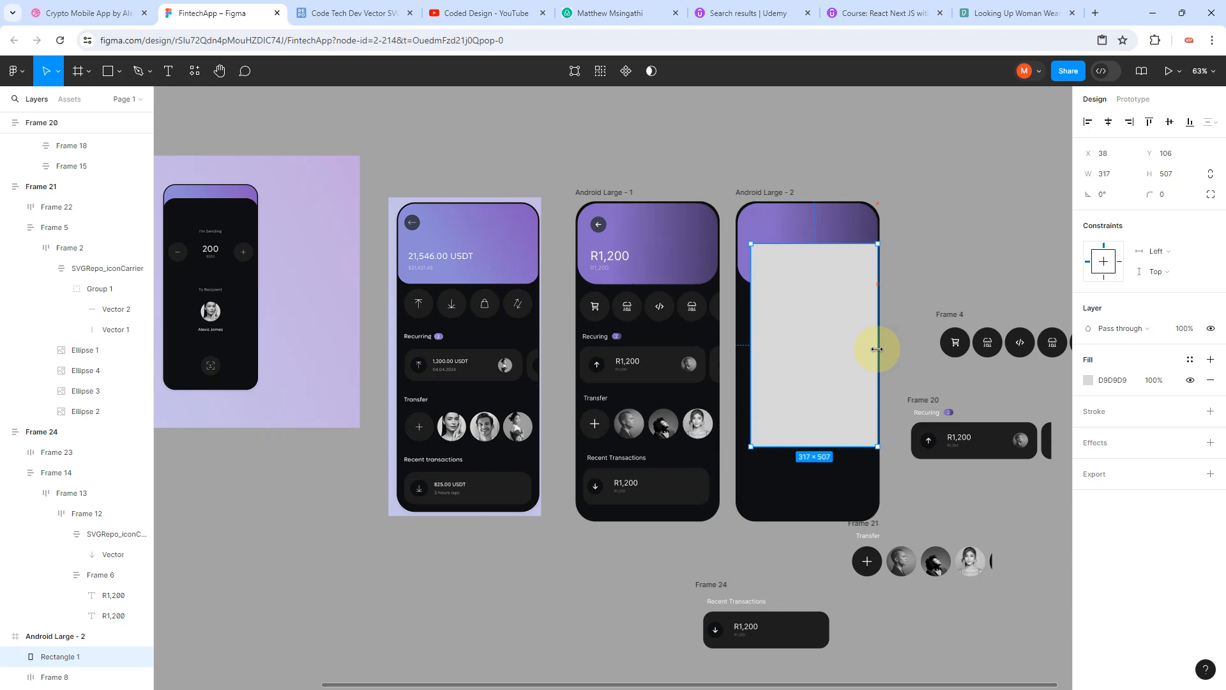
drag(751, 341, 732, 343)
drag(774, 446, 779, 564)
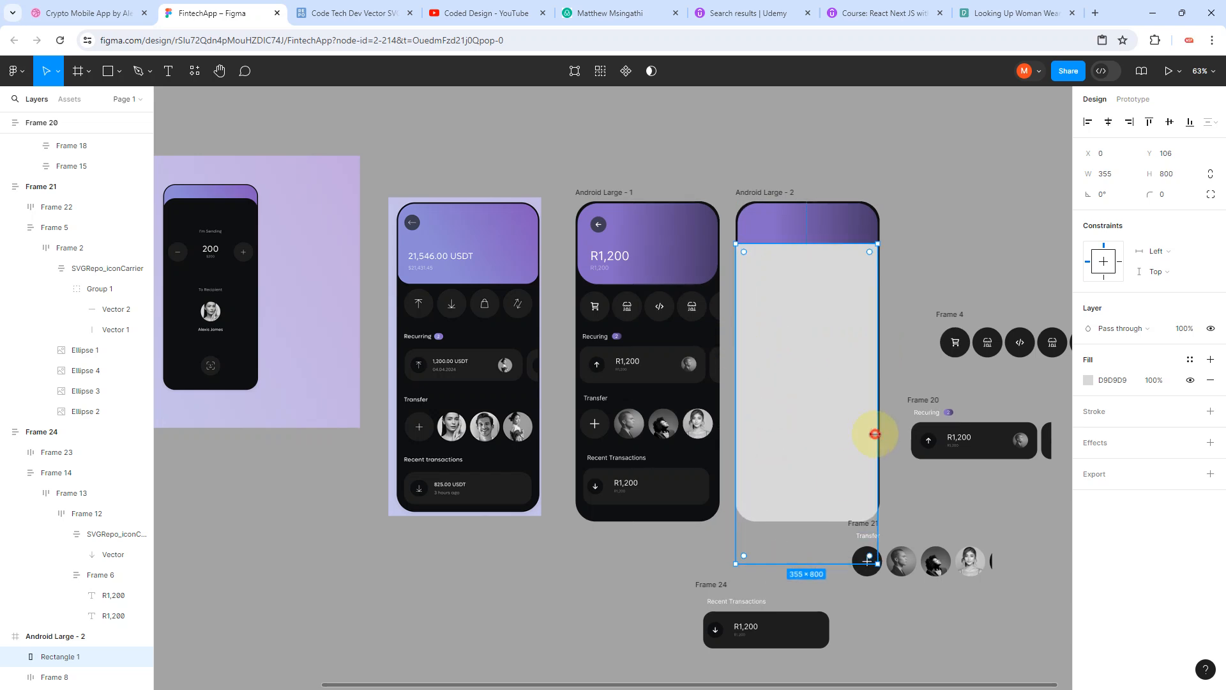
drag(875, 434, 881, 445)
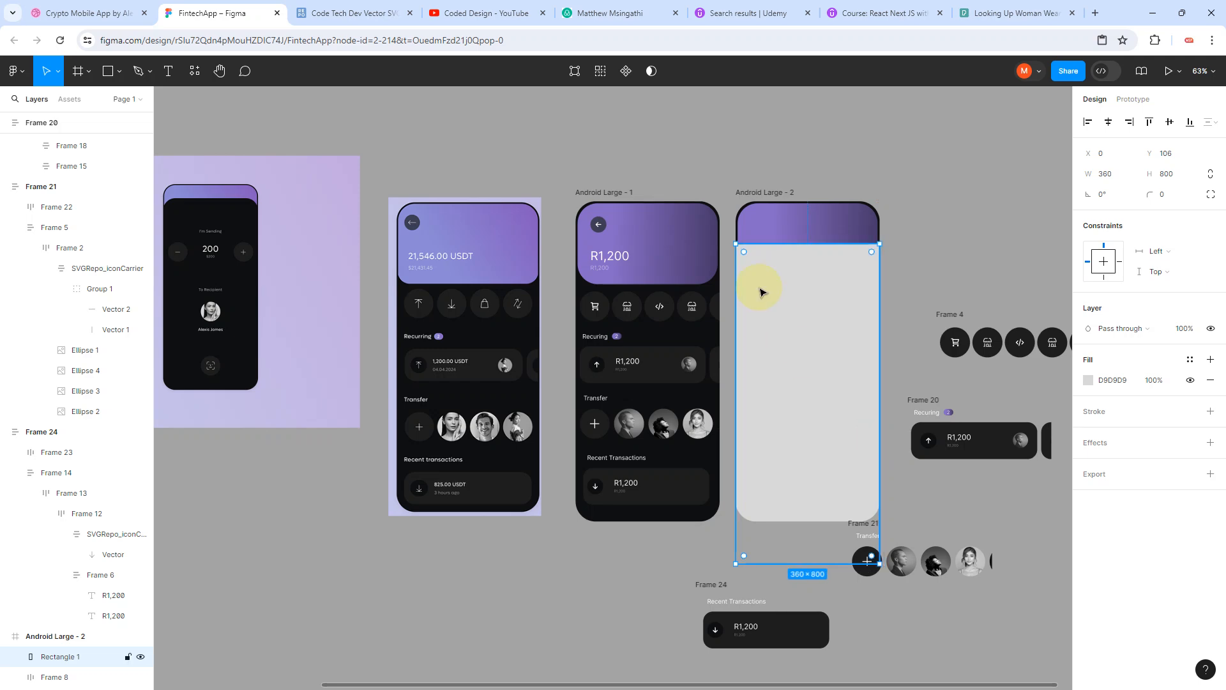
Step: Fill the rectangle with the dark background colour 0E0F10 sampled from the Android Large - 1 screen
scroll(753, 259, up, 3)
scroll(925, 332, down, 5)
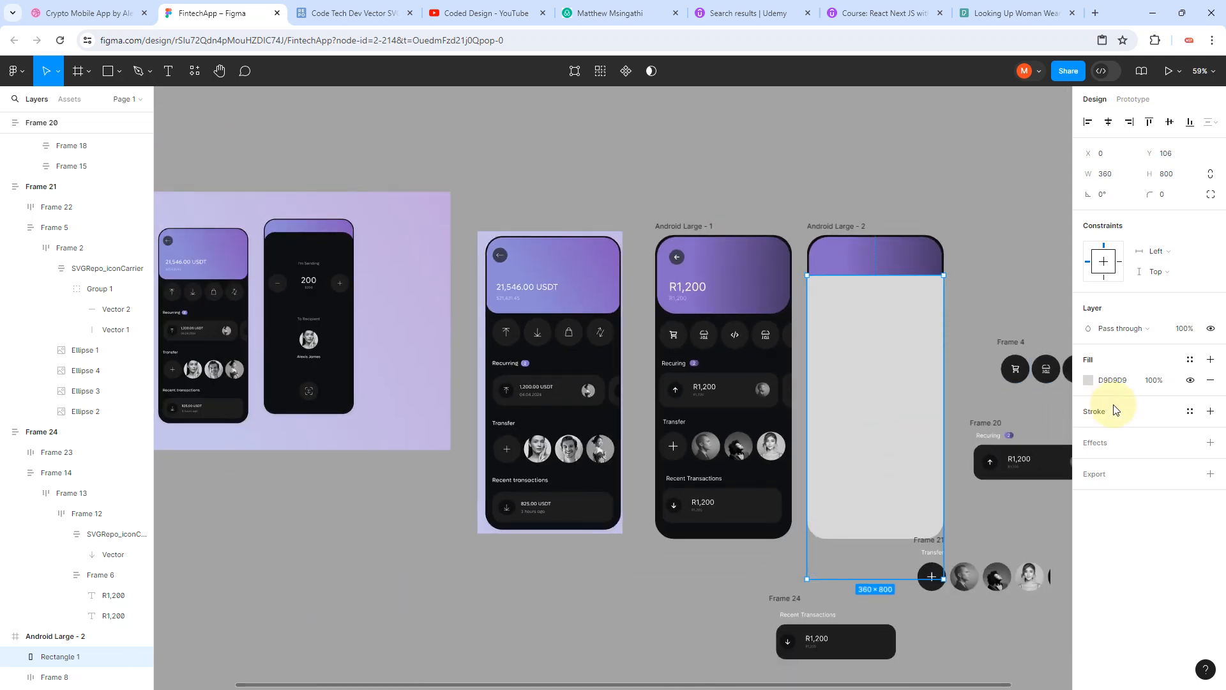
click(1090, 381)
click(938, 537)
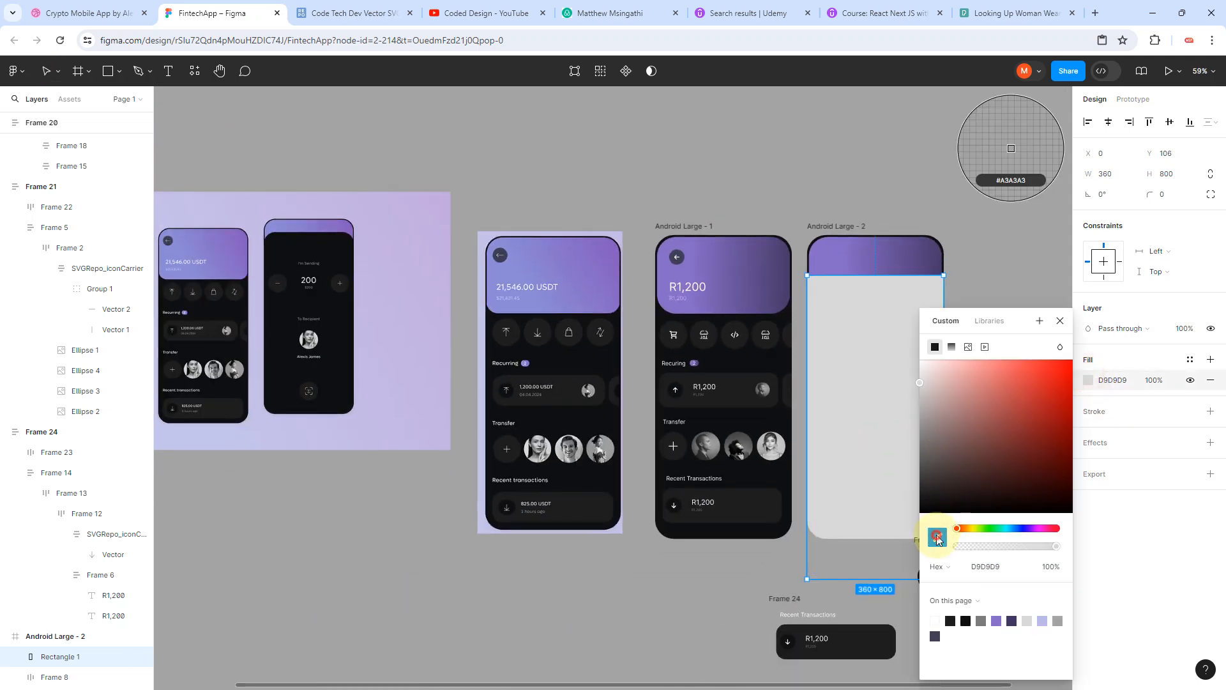
click(727, 350)
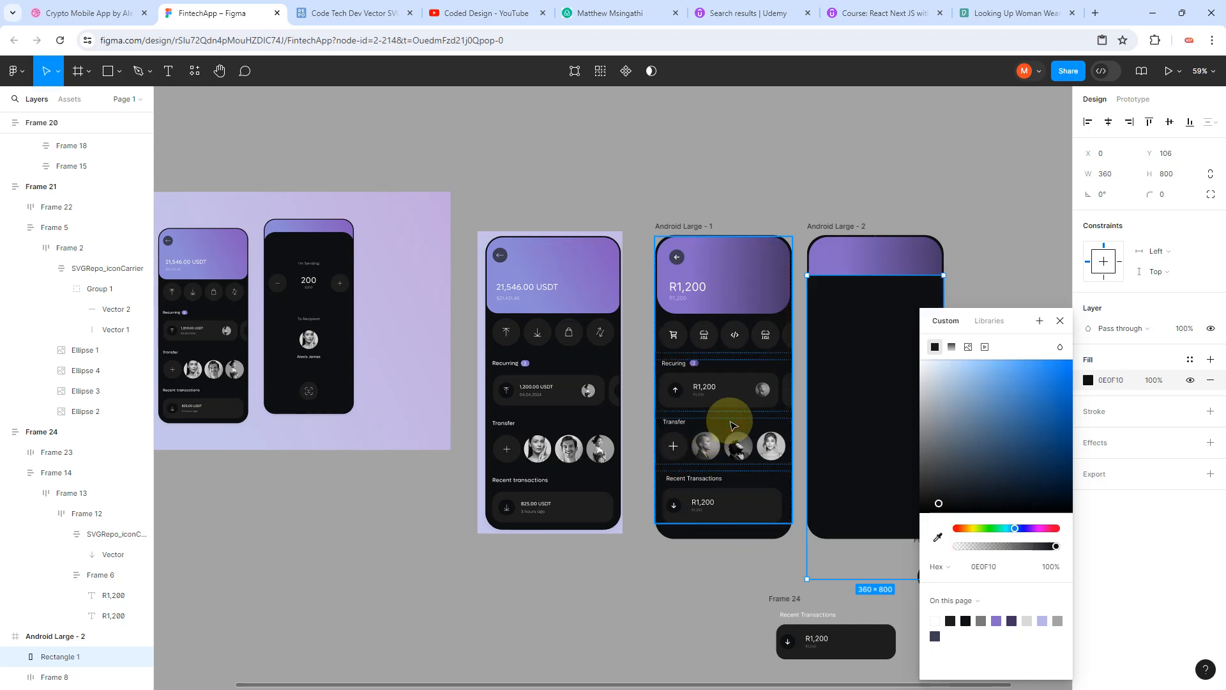
Step: Round the dark rectangle's corners to a radius of 44 and move it up, leaving a thin strip of purple header above it
drag(815, 283, 829, 304)
scroll(911, 249, up, 5)
drag(841, 361, 846, 323)
scroll(843, 320, down, 4)
click(850, 190)
scroll(865, 287, down, 4)
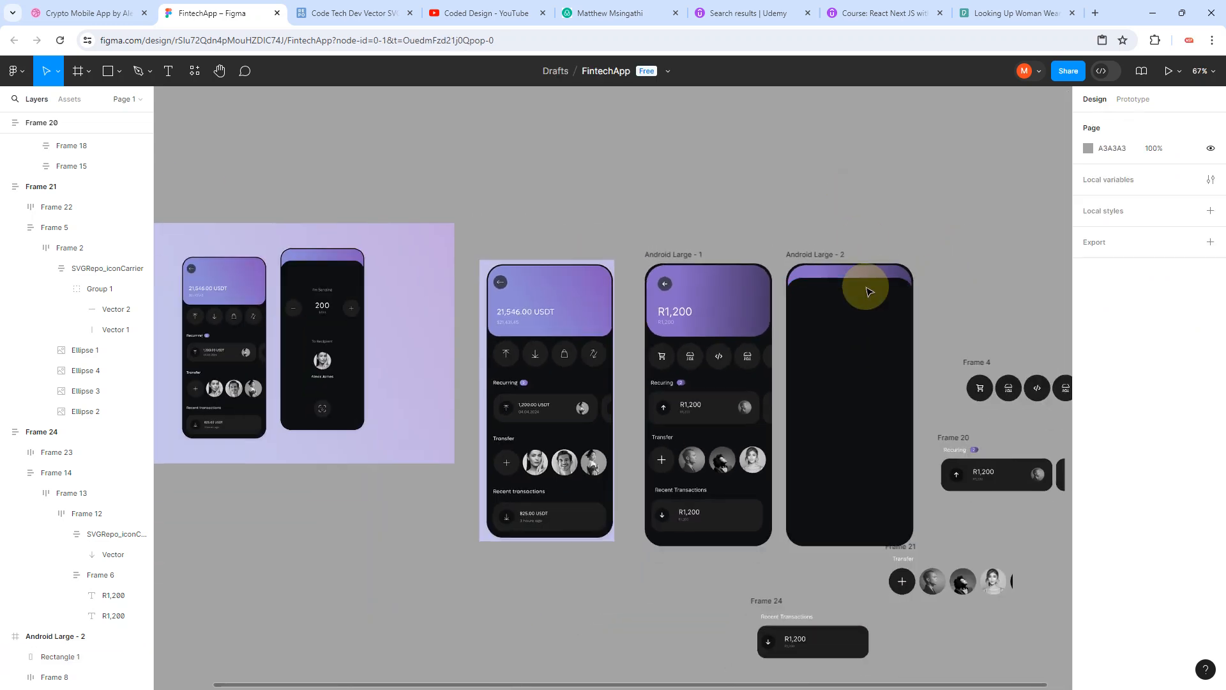
click(866, 311)
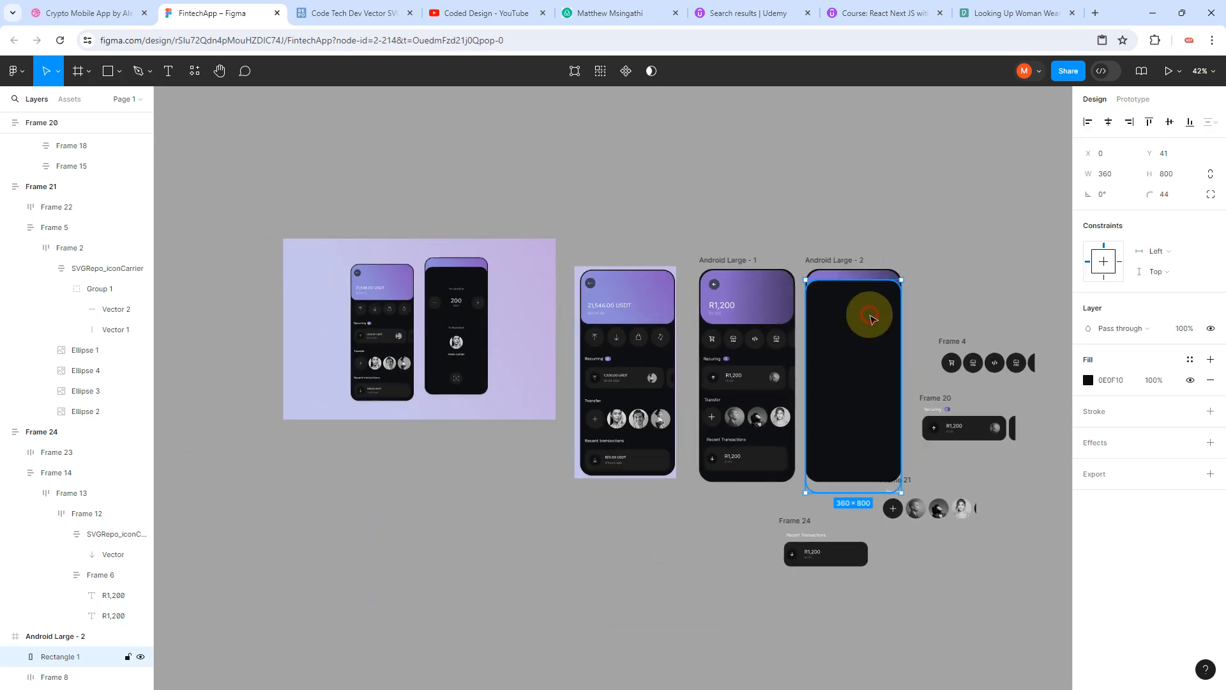
drag(873, 319, 873, 320)
click(953, 297)
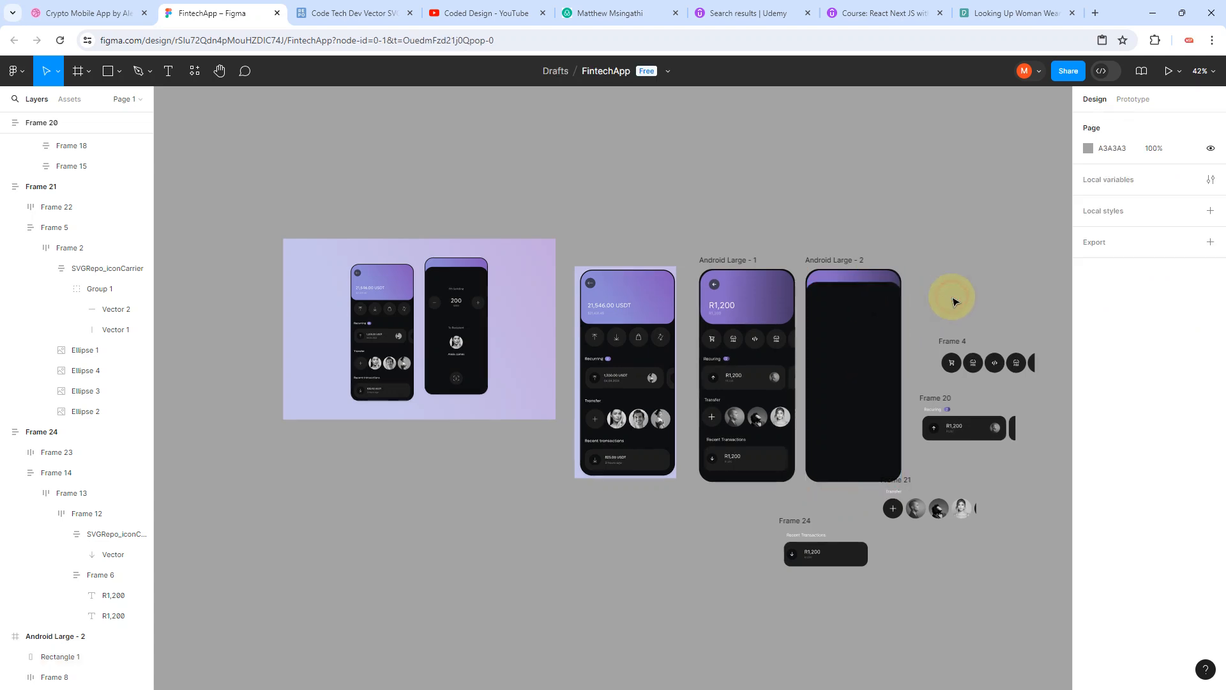
Step: Check the reference send screen and move the plus button from the loose Transfer row into Android Large - 2 at about X 56, Y 241
click(464, 289)
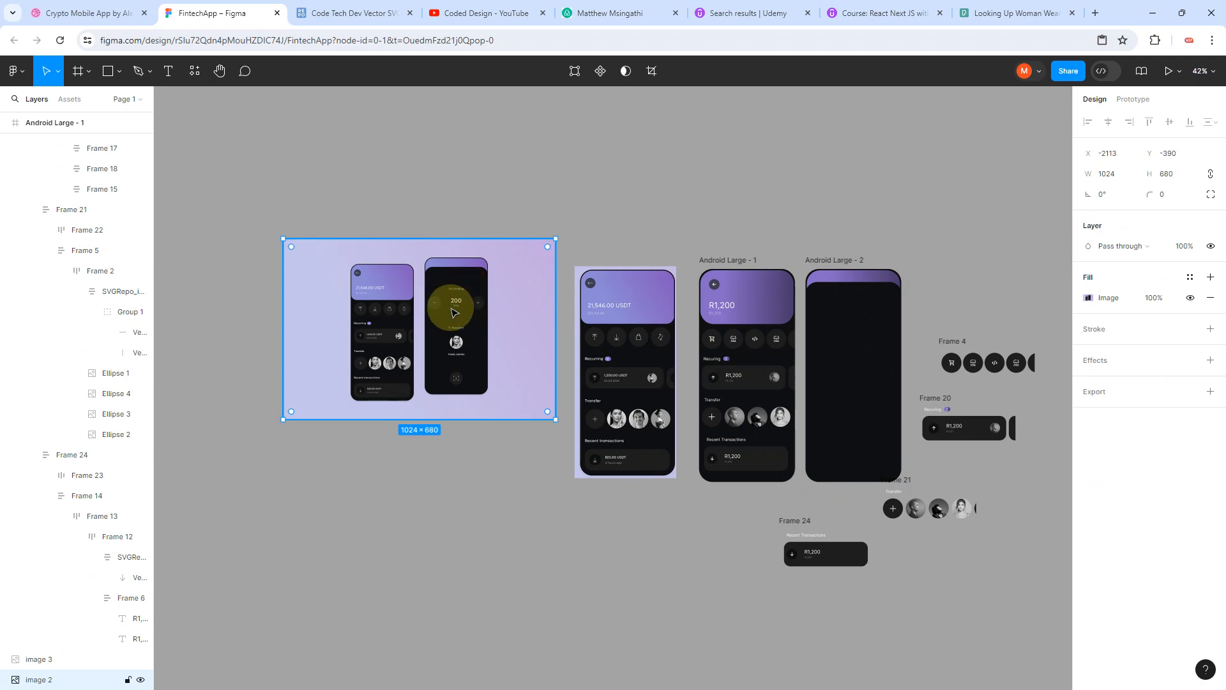
scroll(464, 289, up, 5)
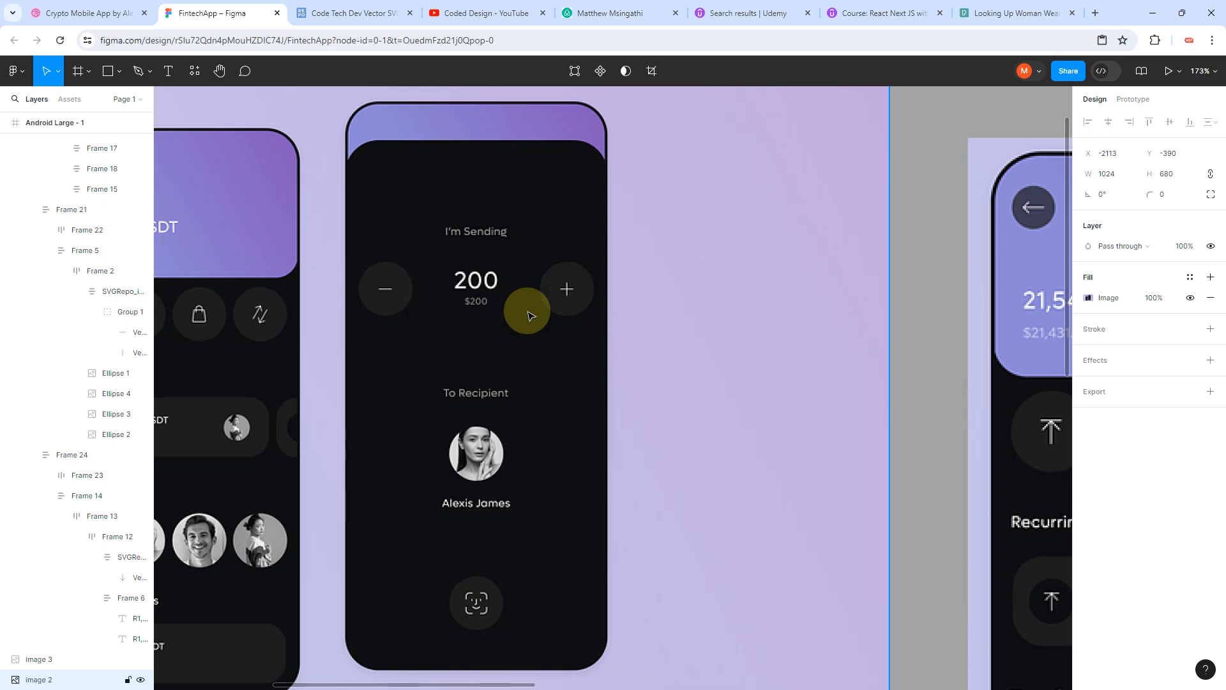
scroll(528, 310, down, 5)
scroll(738, 438, right, 5)
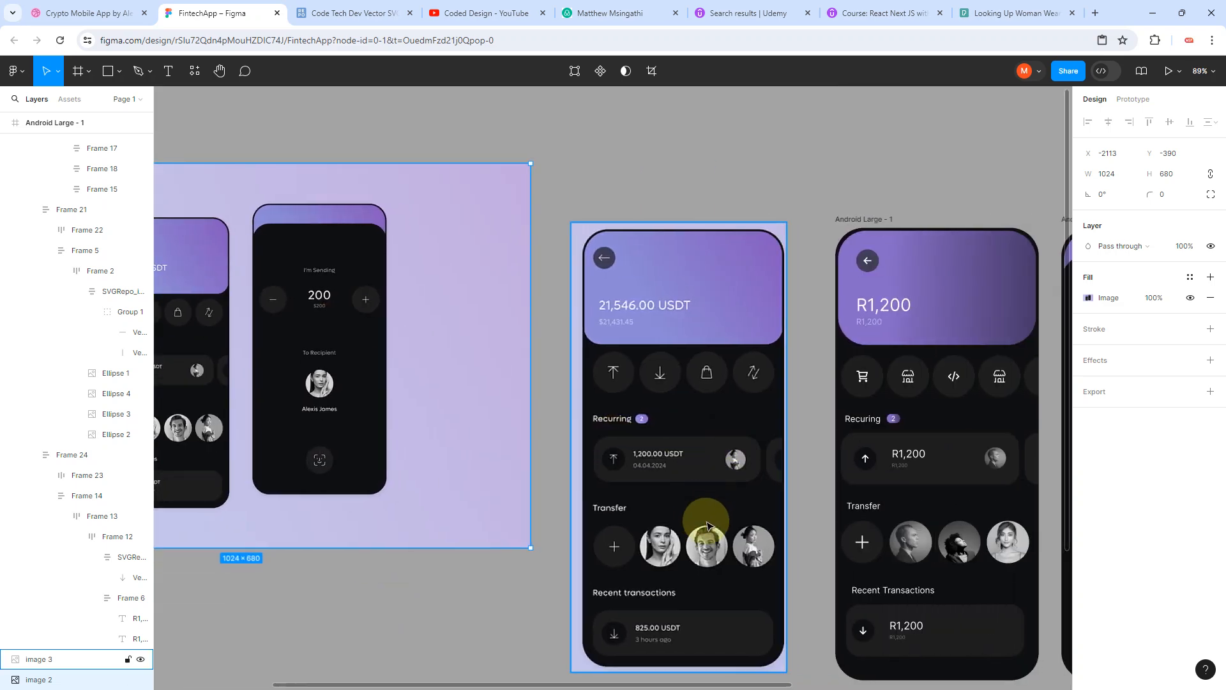
scroll(830, 532, right, 3)
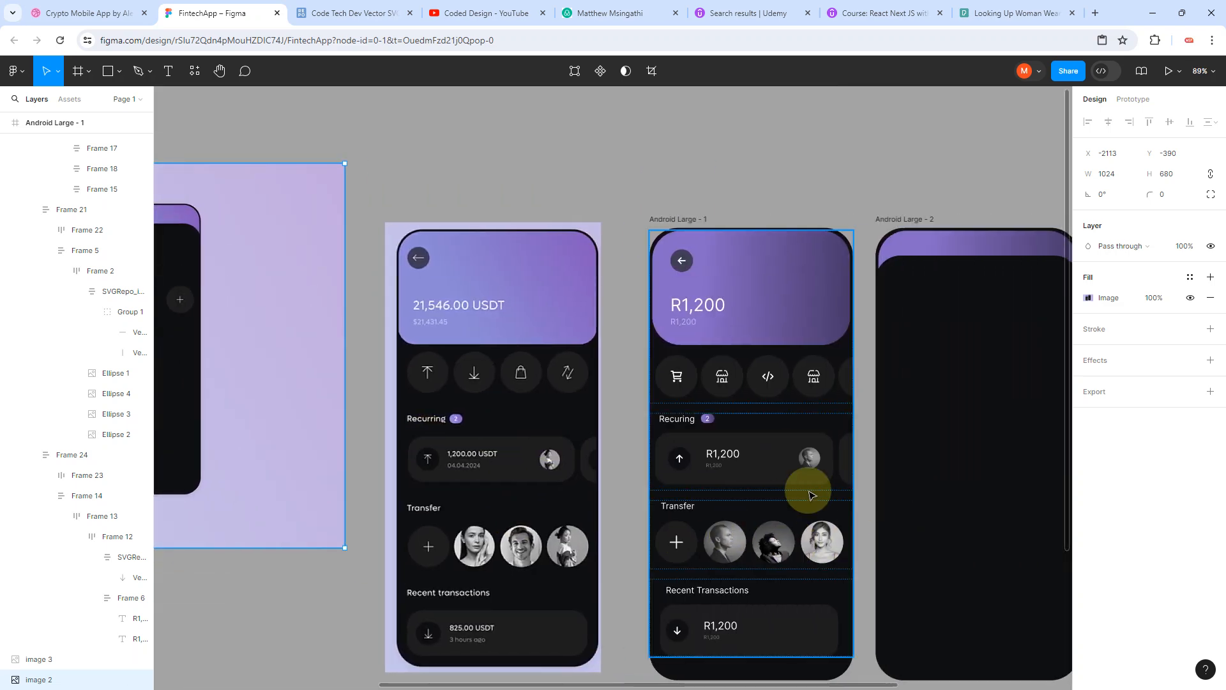
scroll(812, 495, down, 4)
click(929, 610)
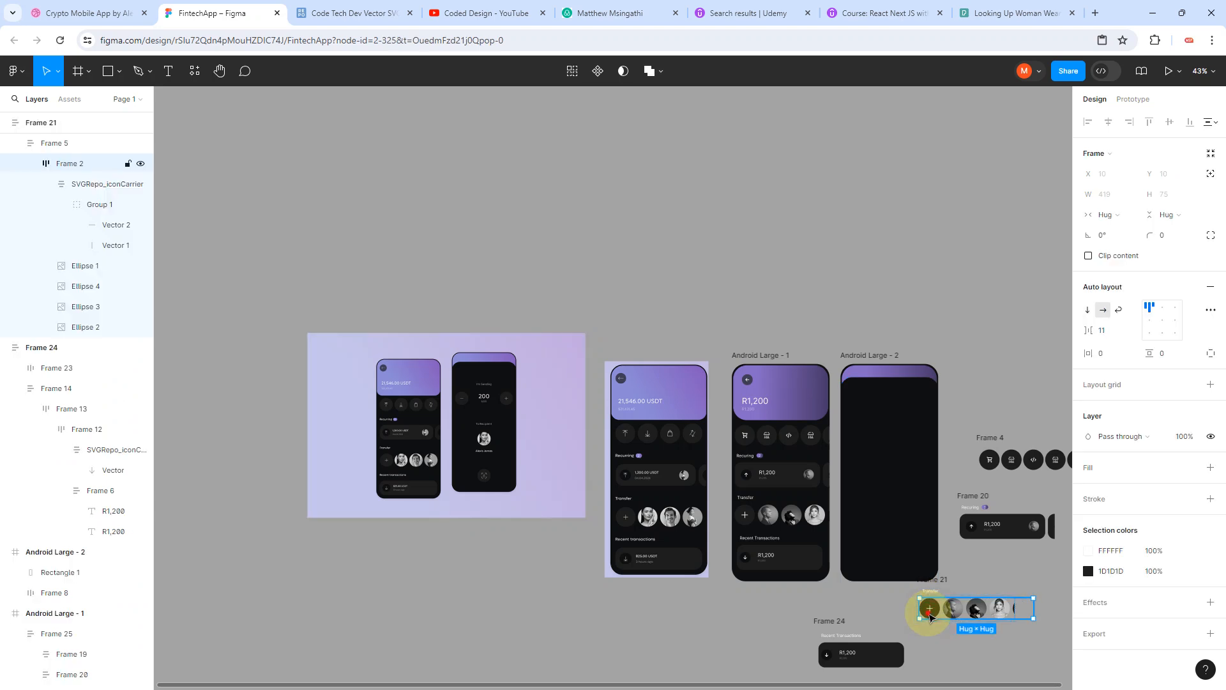
click(932, 612)
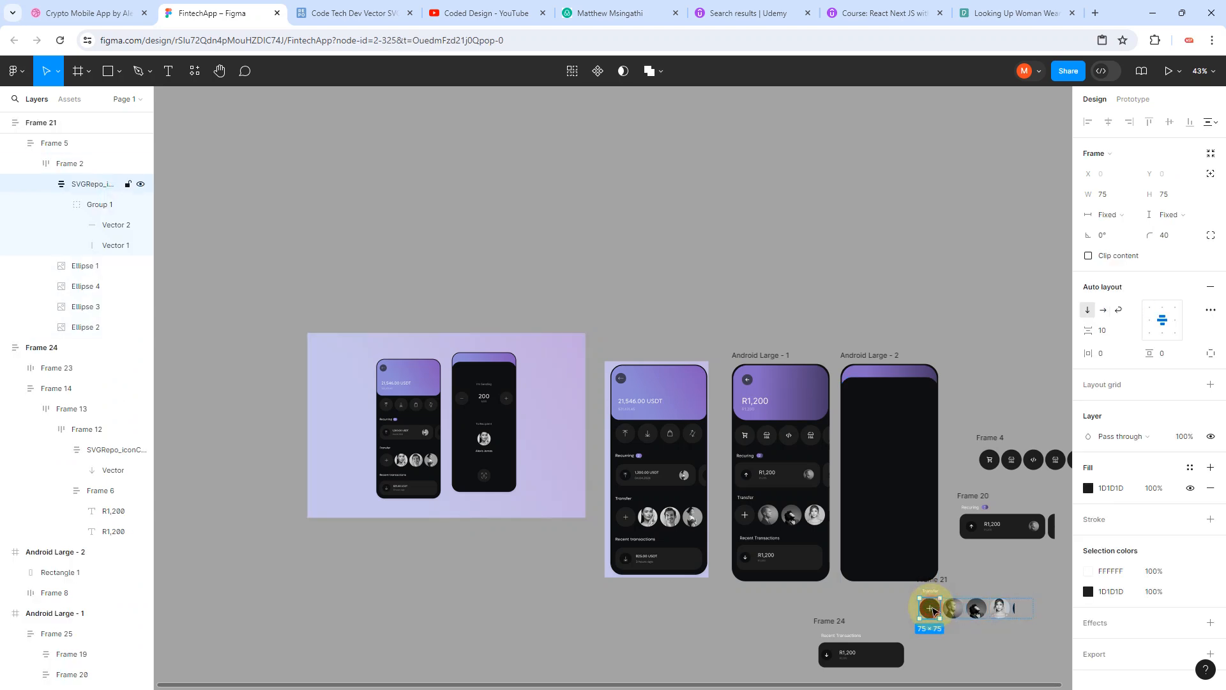
drag(934, 611, 872, 445)
scroll(956, 509, up, 2)
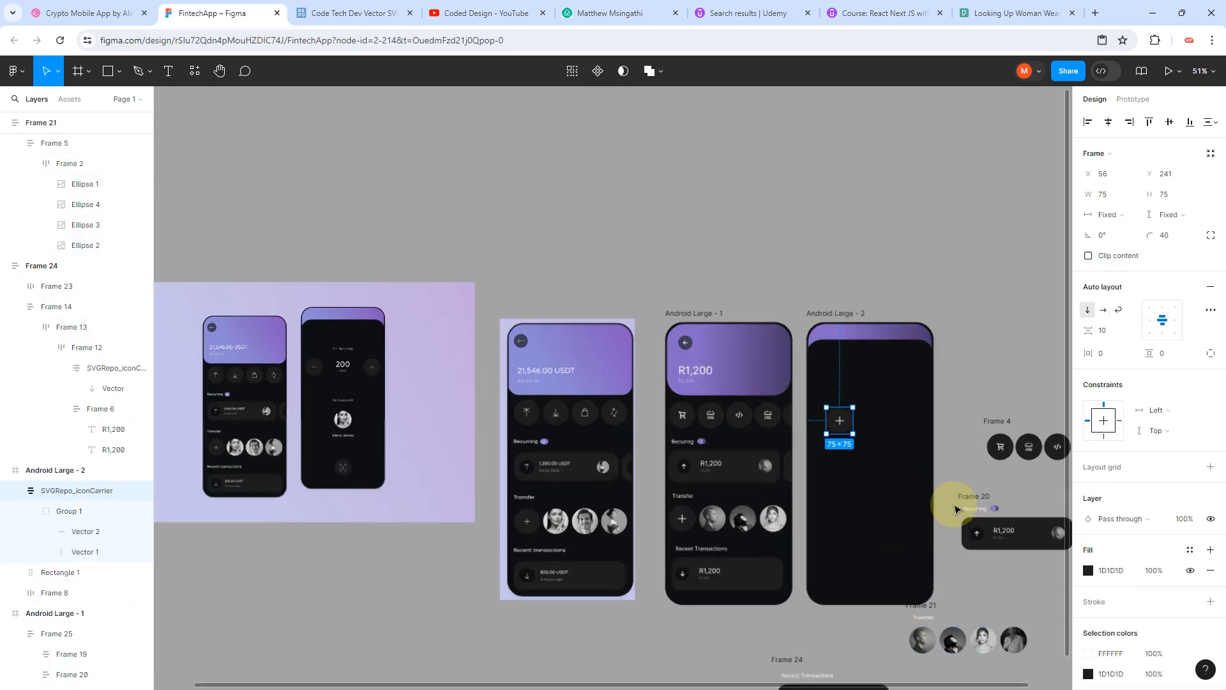
Step: Move the two-line R1,200 text frame from the loose Recent Transactions card to beside the plus button, at about X 180, Y 260
scroll(956, 509, up, 3)
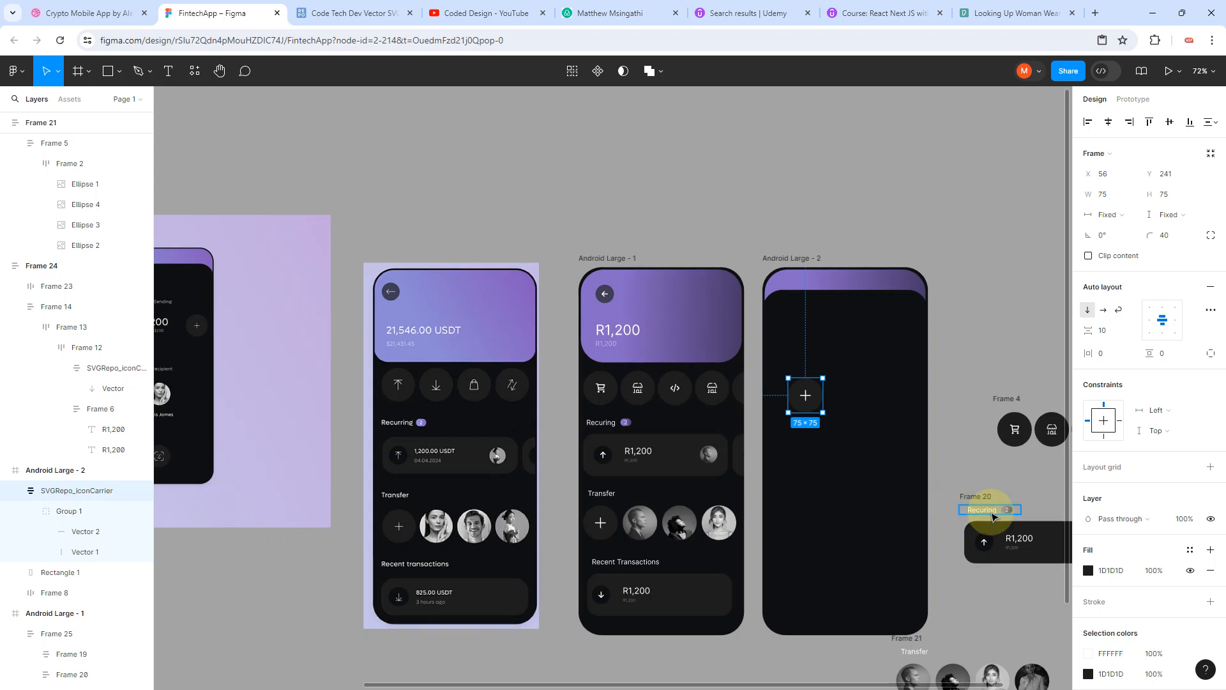
scroll(992, 516, down, 5)
scroll(992, 516, right, 3)
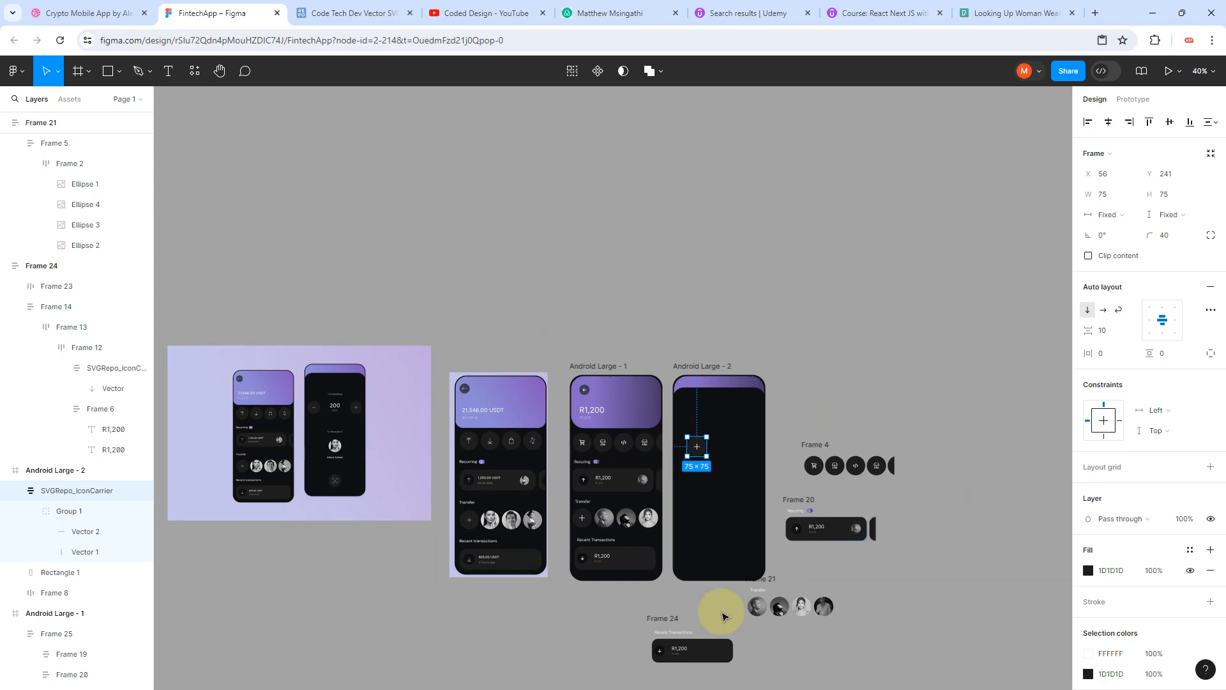
double_click(679, 651)
double_click(679, 651)
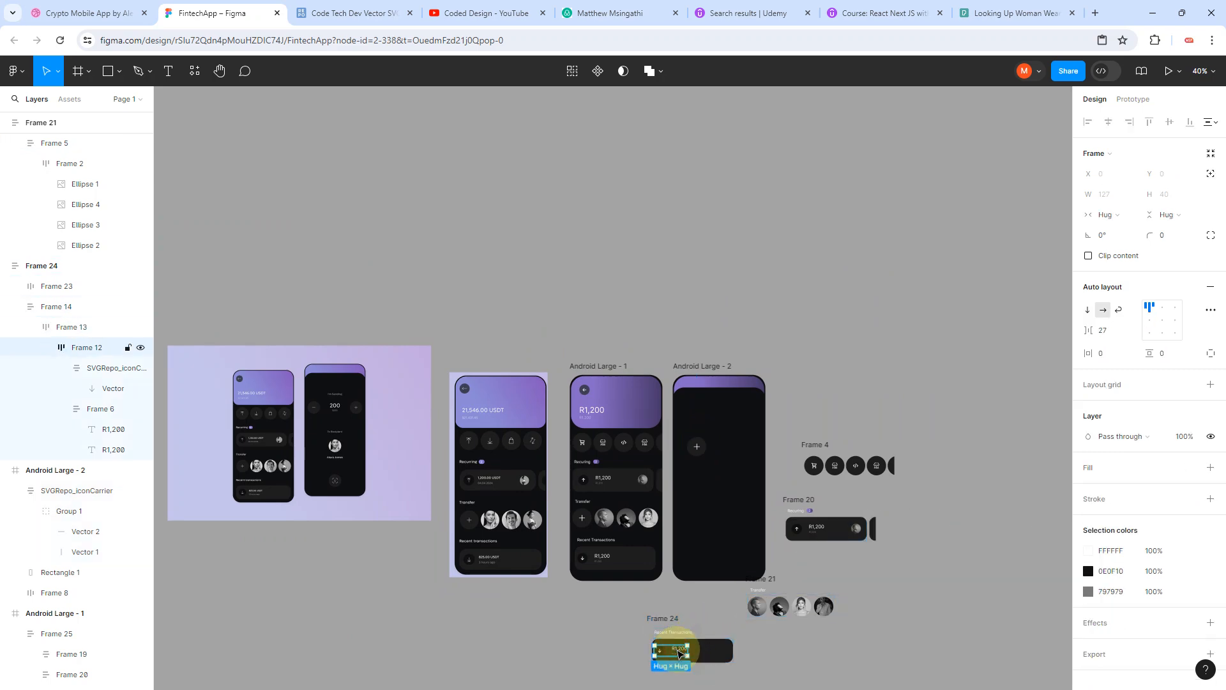
double_click(680, 653)
drag(679, 651, 724, 450)
Step: Duplicate the plus button in Android Large - 2 and place the copy on the other side of the R1,200 text, at about X 287, Y 245
scroll(722, 447, up, 5)
scroll(725, 450, up, 5)
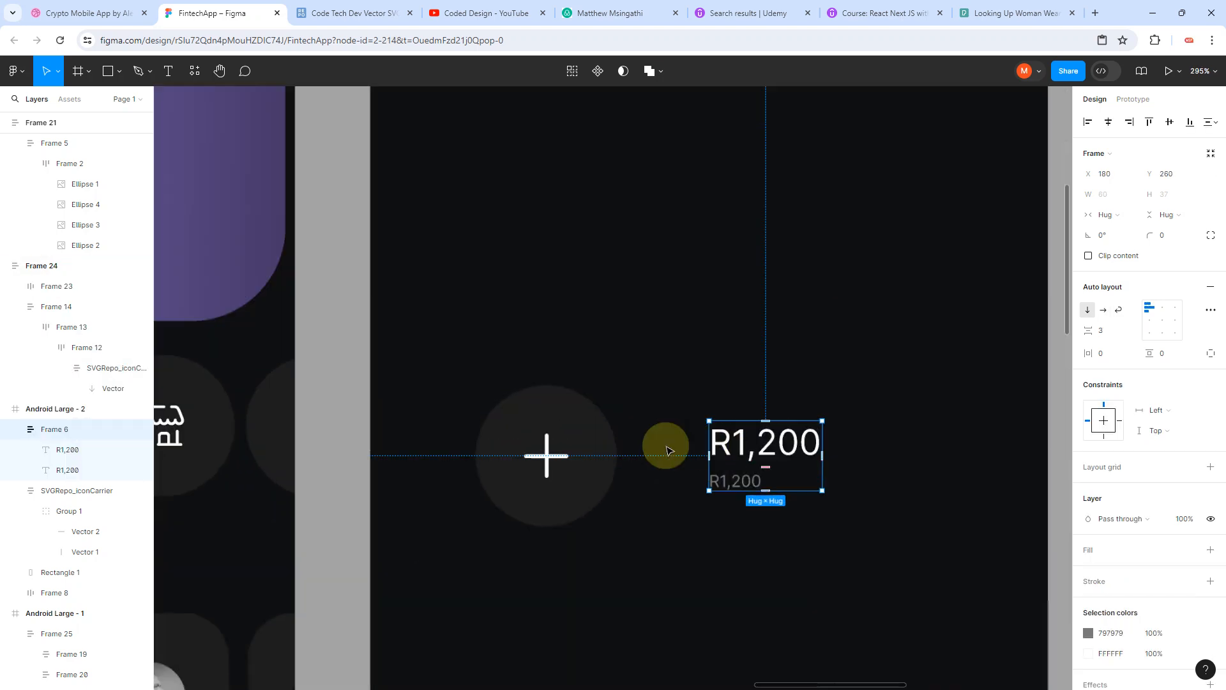
click(550, 445)
key(ctrl+d)
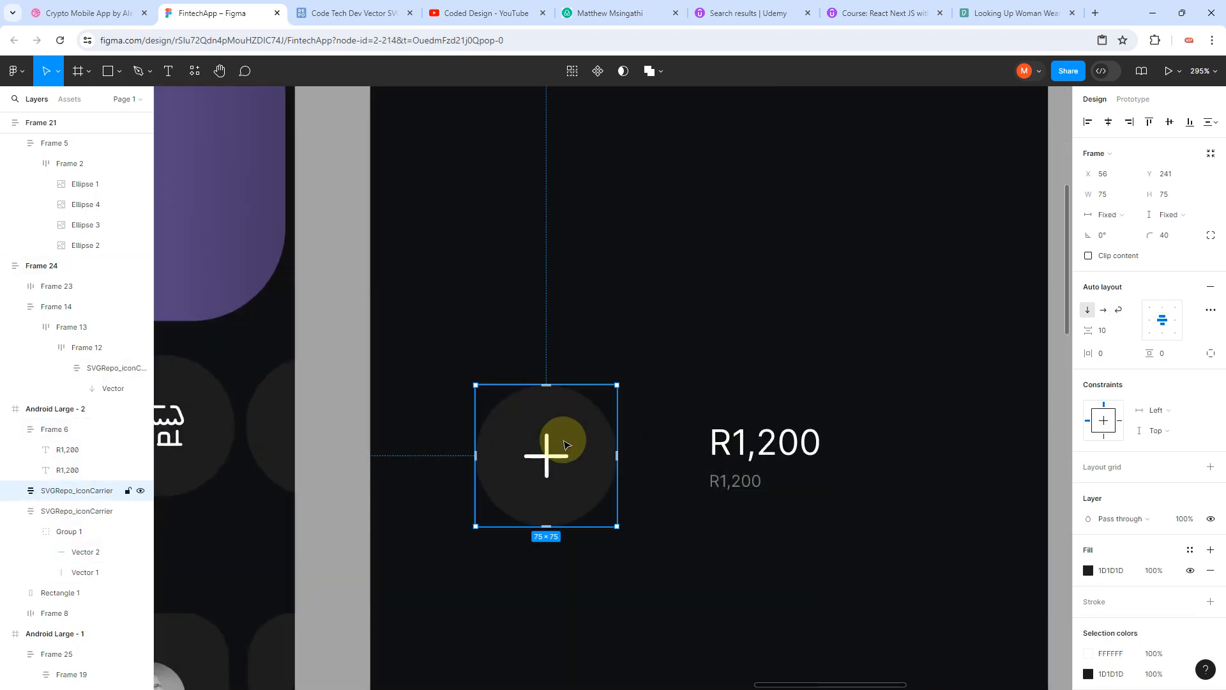
drag(566, 439, 1009, 447)
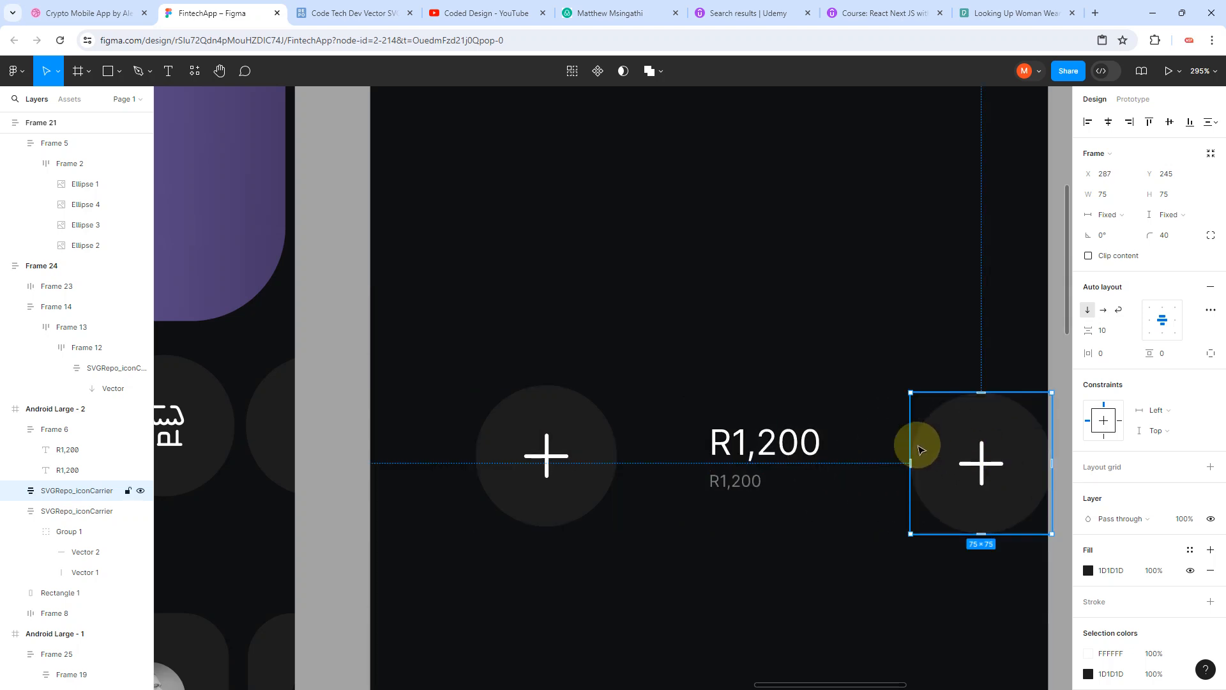
Step: Combine both plus buttons and the R1,200 text frame into one horizontal auto layout with centred alignment
shift+click(785, 443)
shift+click(594, 438)
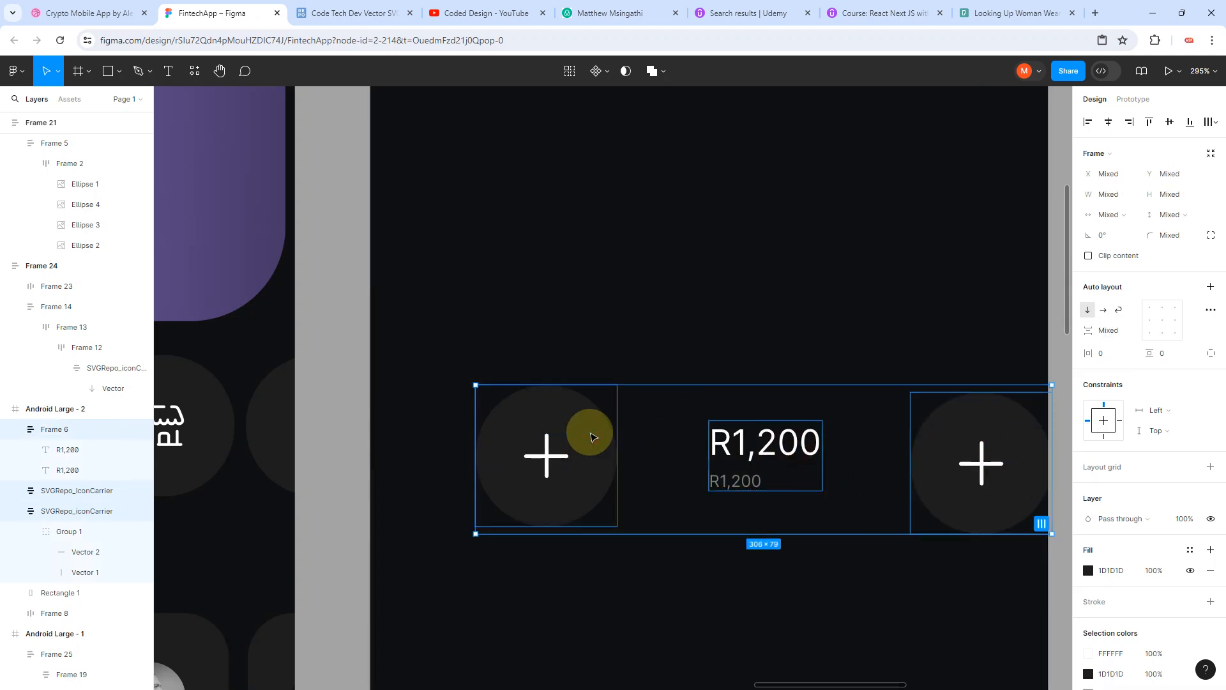
key(shift+a)
scroll(588, 429, down, 5)
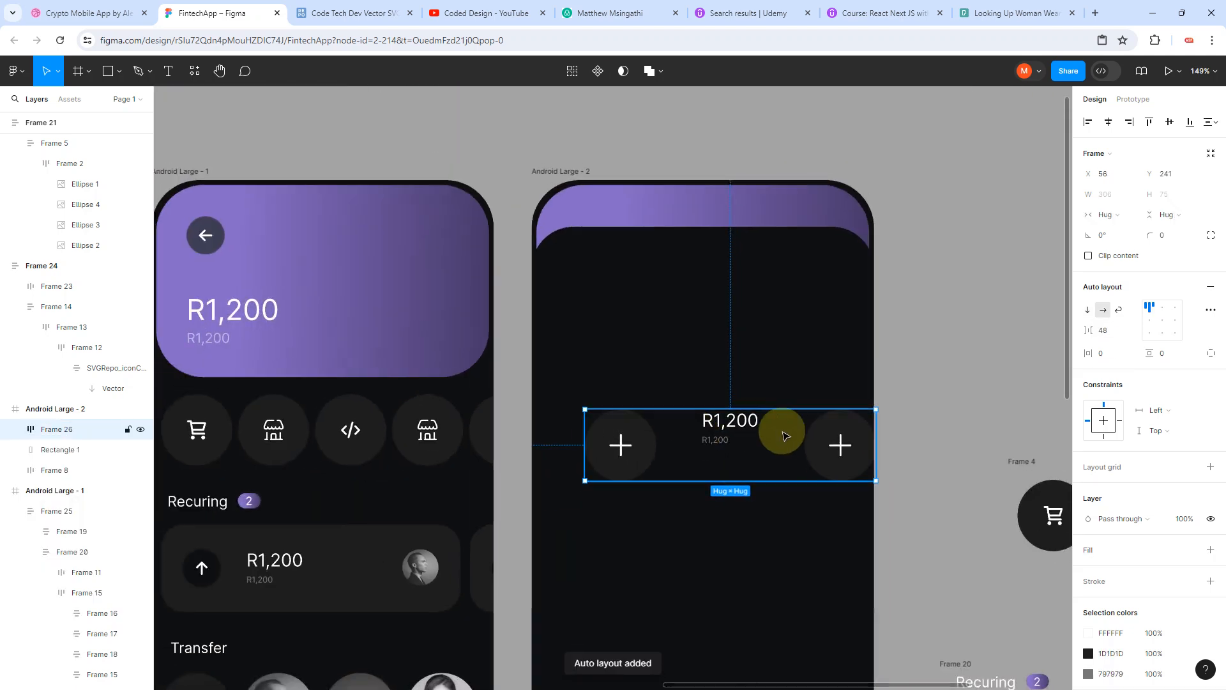
click(1161, 320)
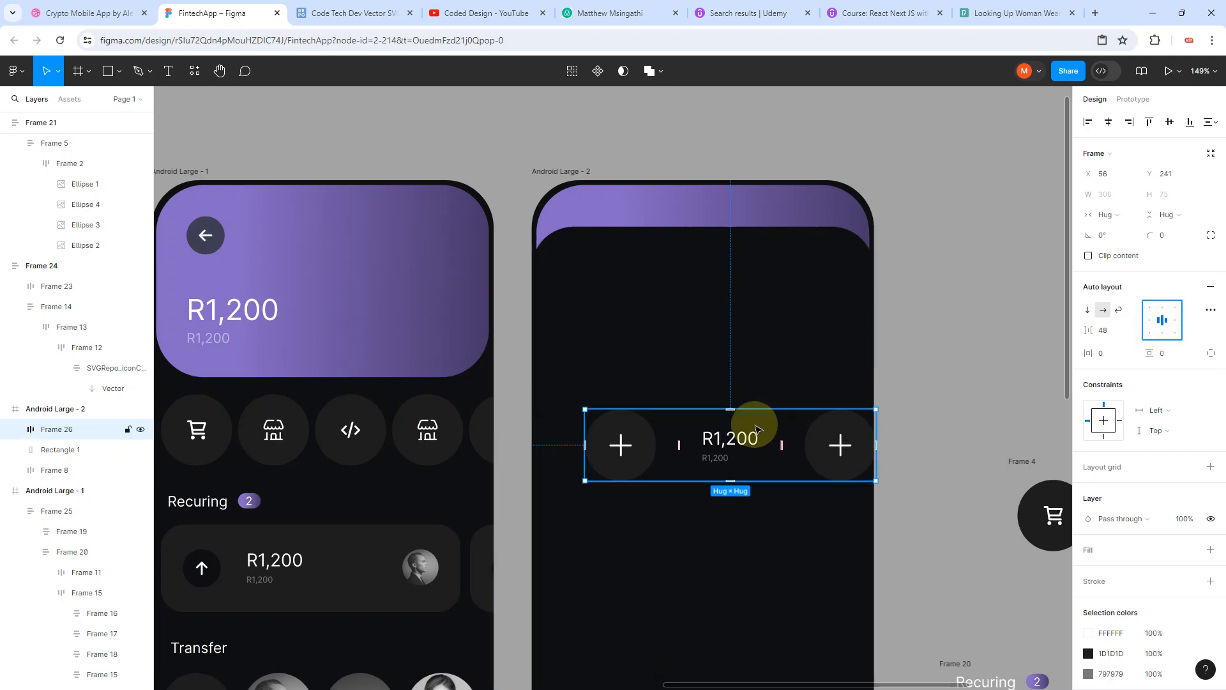
Step: Check the reference send screen, then duplicate the small grey R1,200 line and place the copy beside the button row at about X 22, Y 241
scroll(740, 438, down, 4)
scroll(739, 437, down, 4)
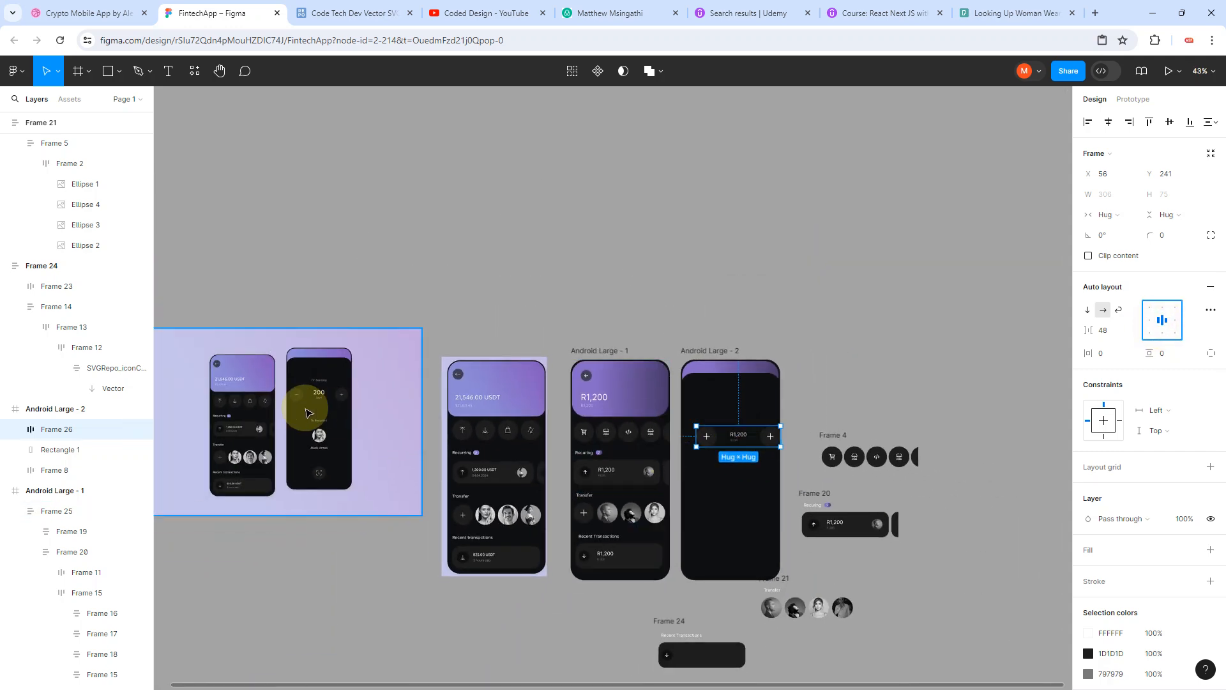
scroll(308, 412, up, 7)
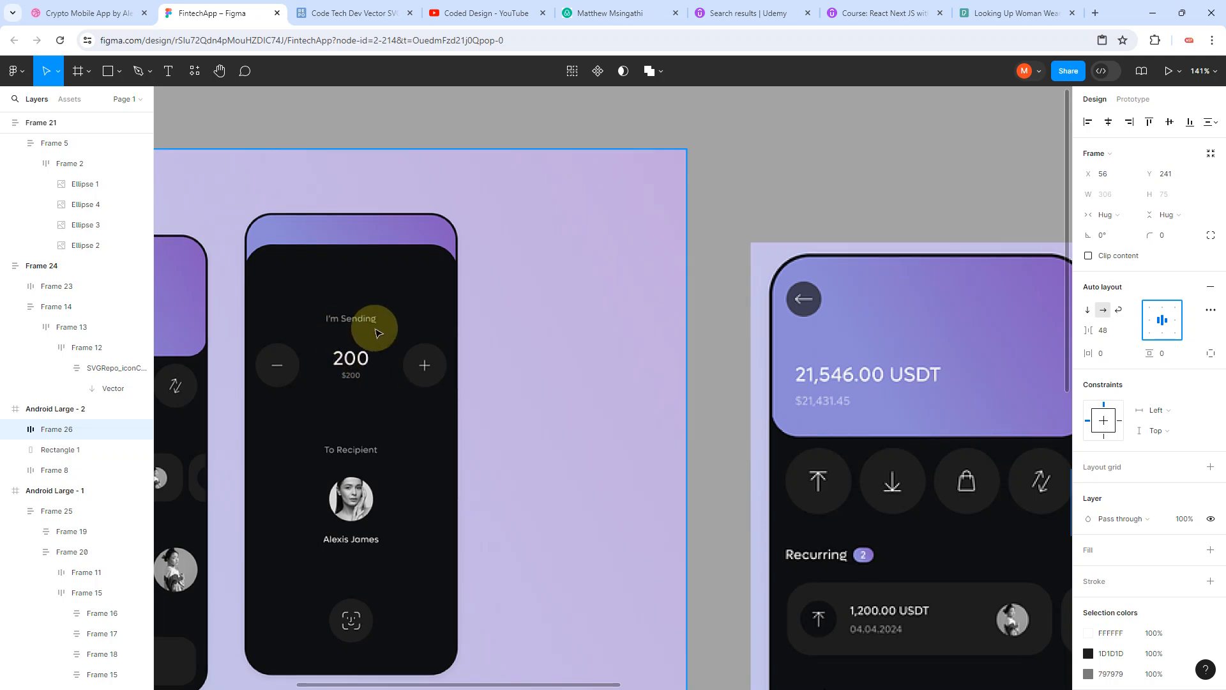
scroll(376, 324, down, 4)
scroll(884, 406, up, 5)
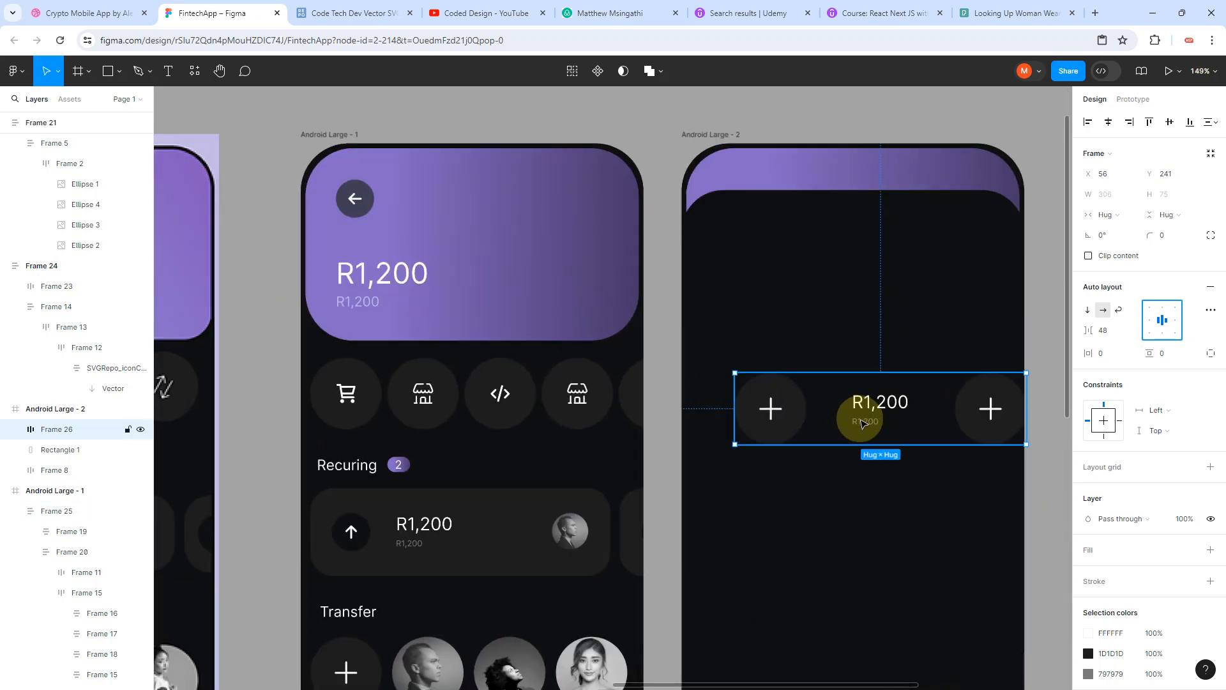
double_click(861, 423)
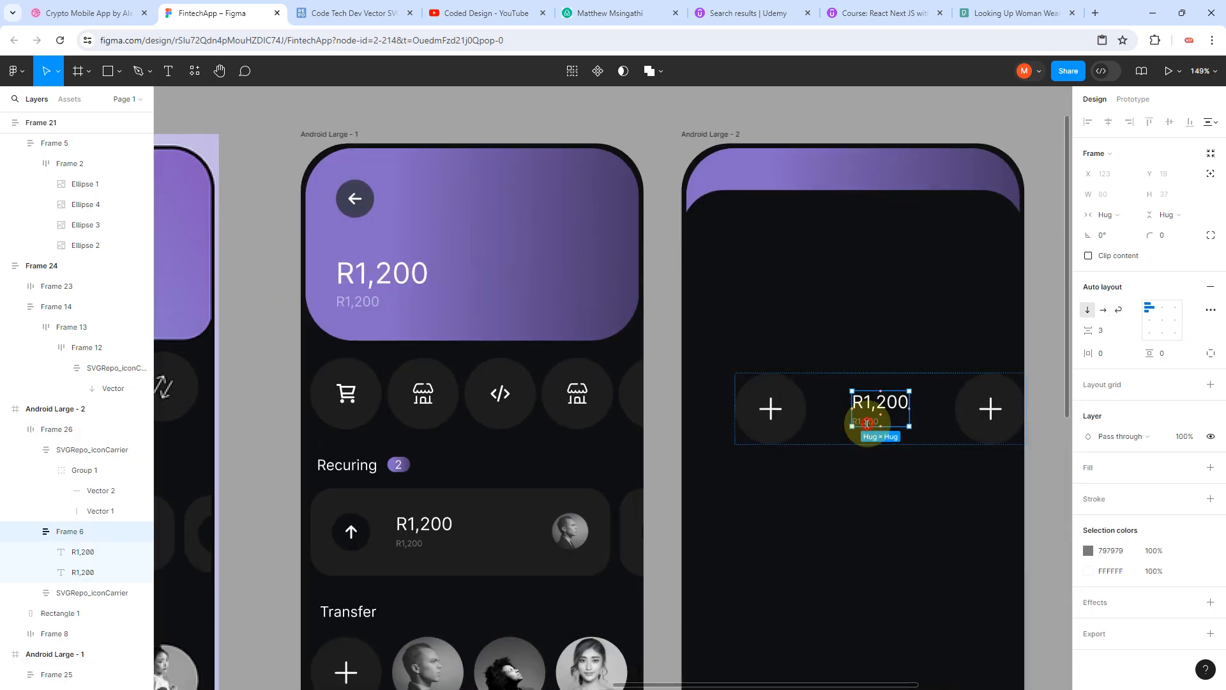
double_click(872, 423)
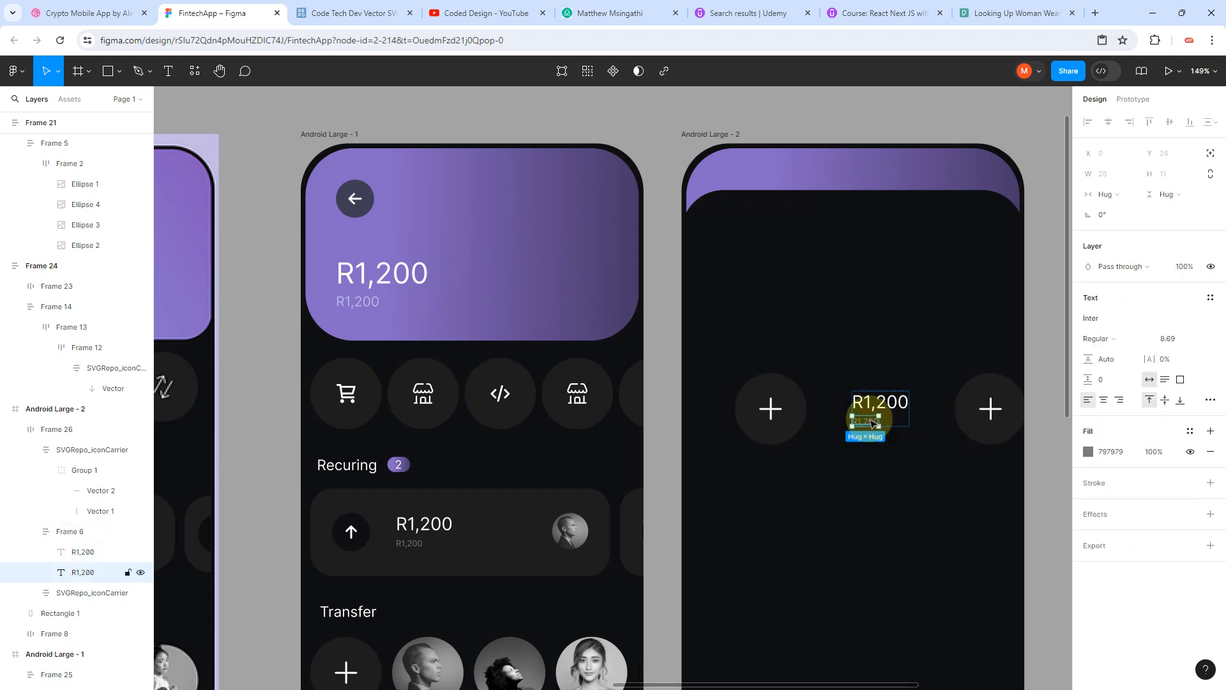
key(ctrl+d)
key(Delete)
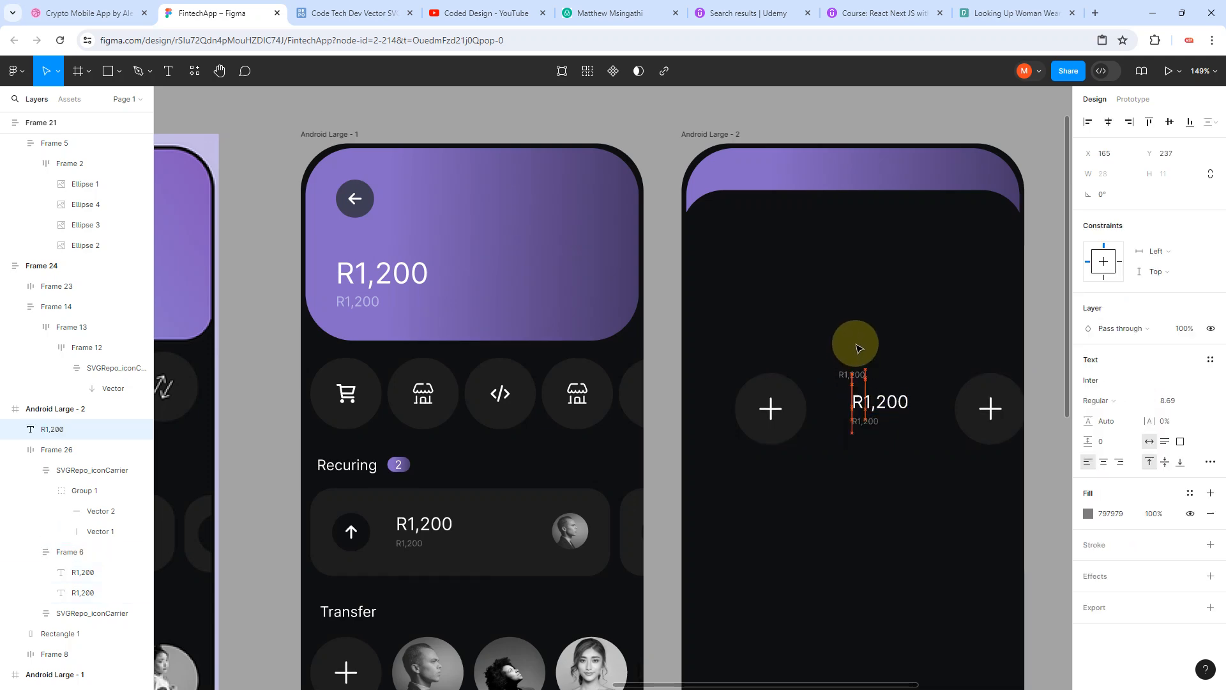
double_click(856, 335)
key(ctrl+z)
key(ctrl+z)
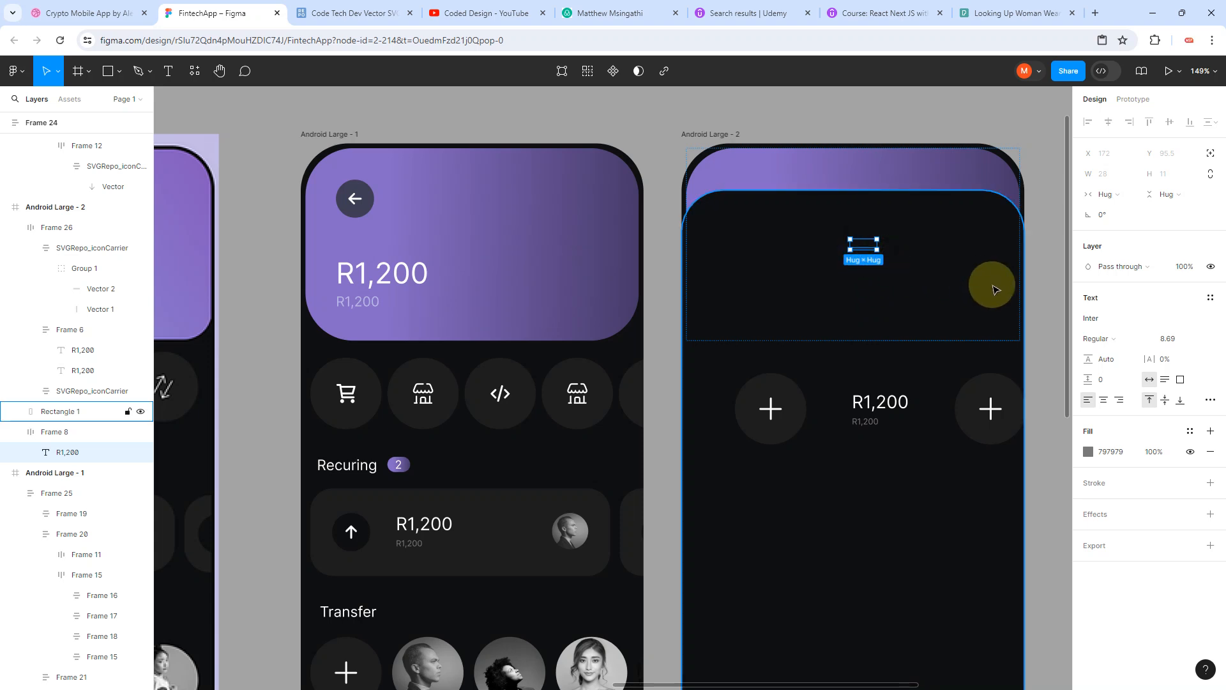
drag(862, 249, 715, 382)
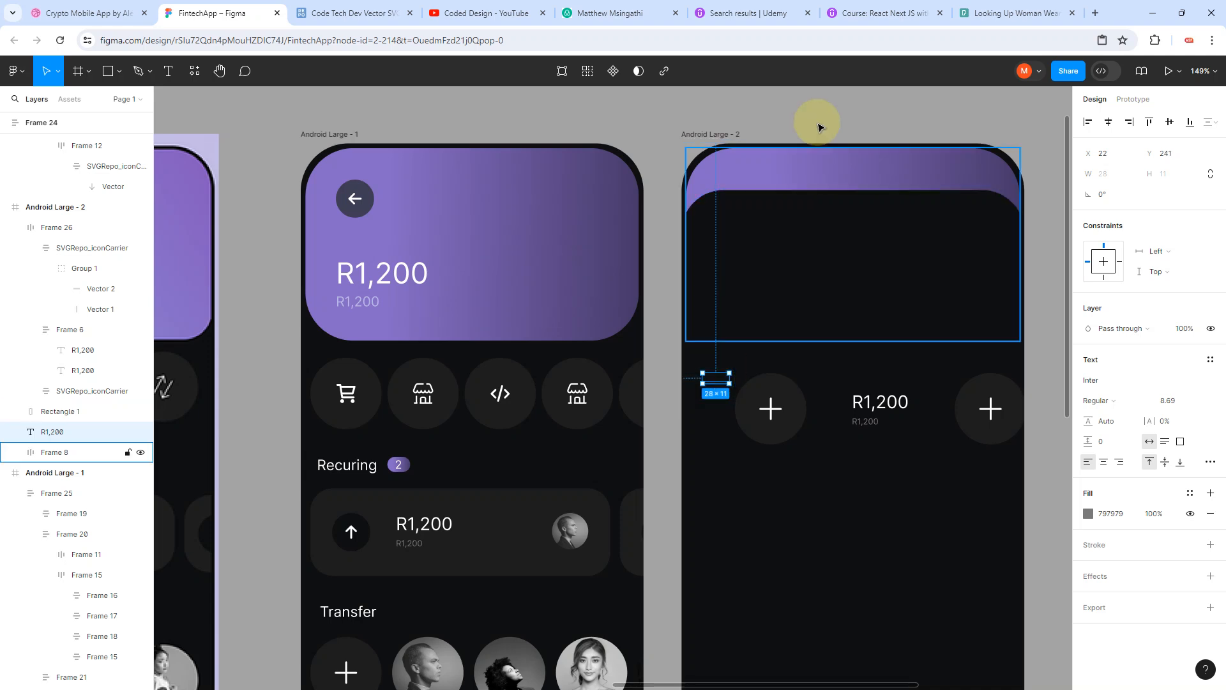
click(815, 159)
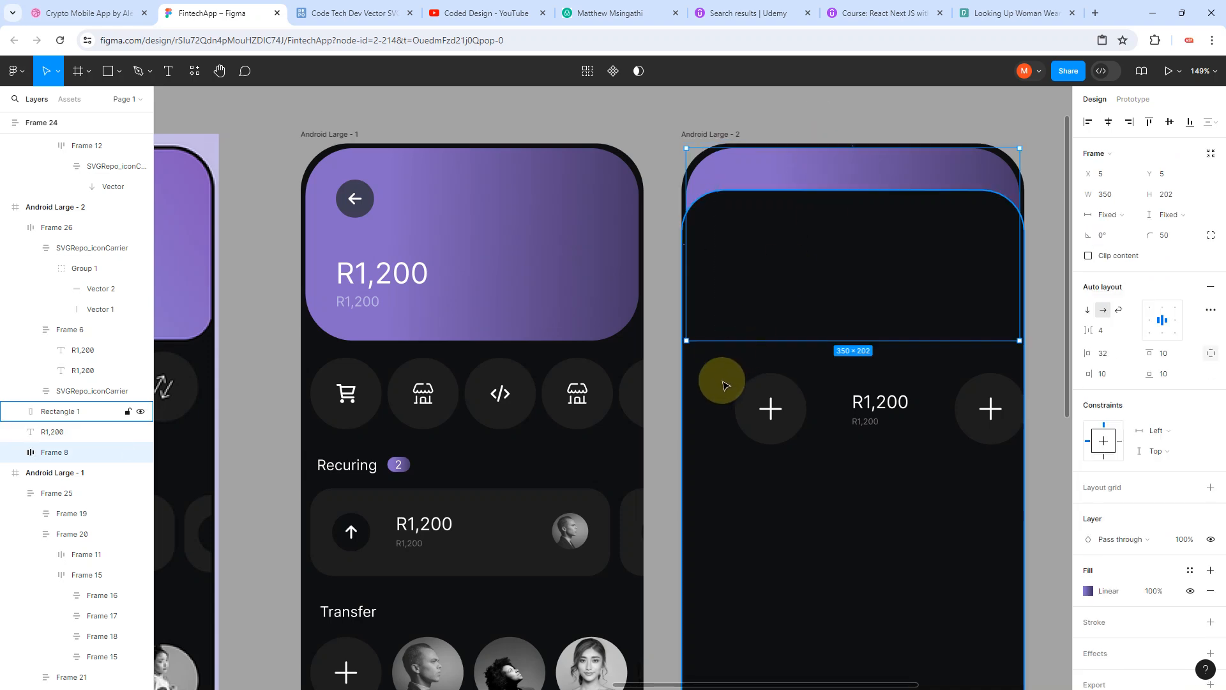
click(700, 385)
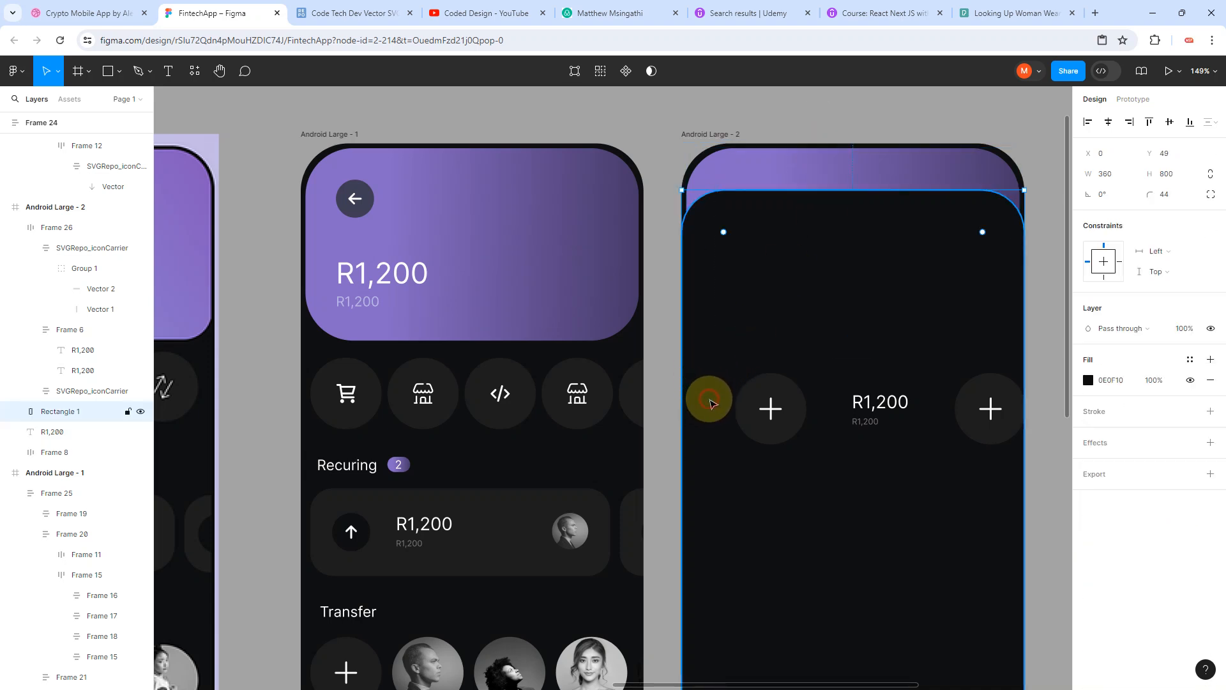
click(707, 418)
drag(722, 468, 698, 372)
key(ctrl+z)
key(ctrl+z)
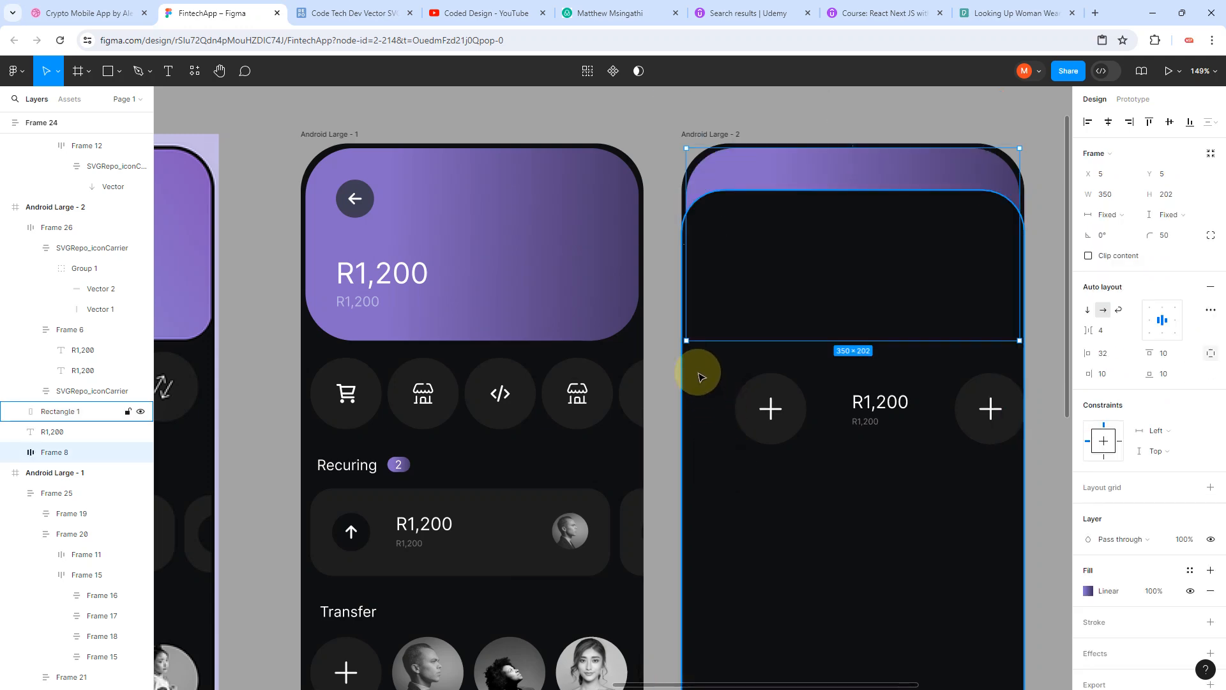
Step: Bring the copied grey text to the front of the dark rectangle and change its wording to "I am sending"
click(701, 376)
scroll(709, 380, up, 10)
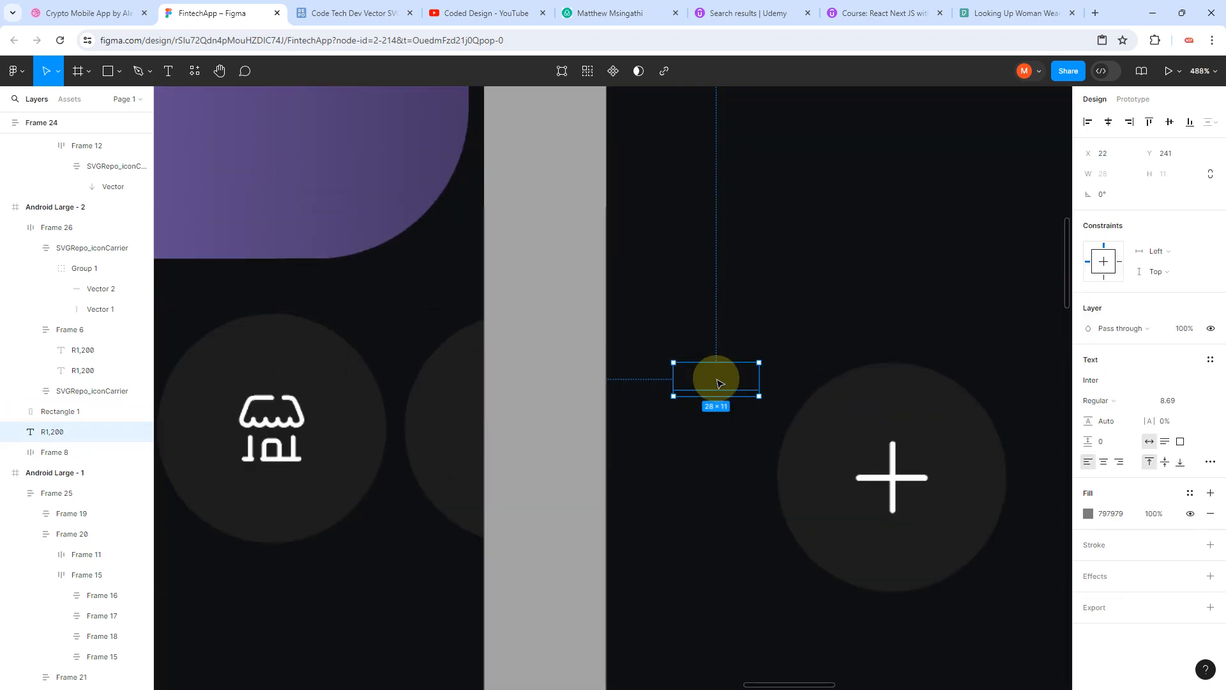
key(])
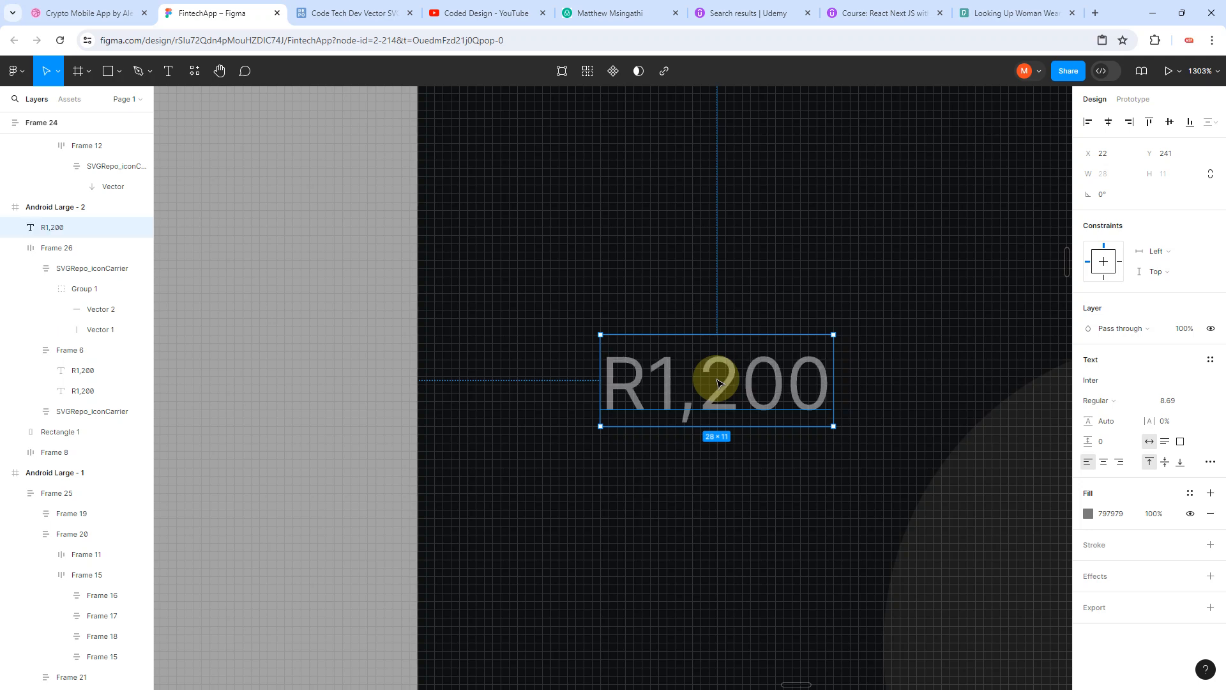
double_click(717, 379)
text(I am )
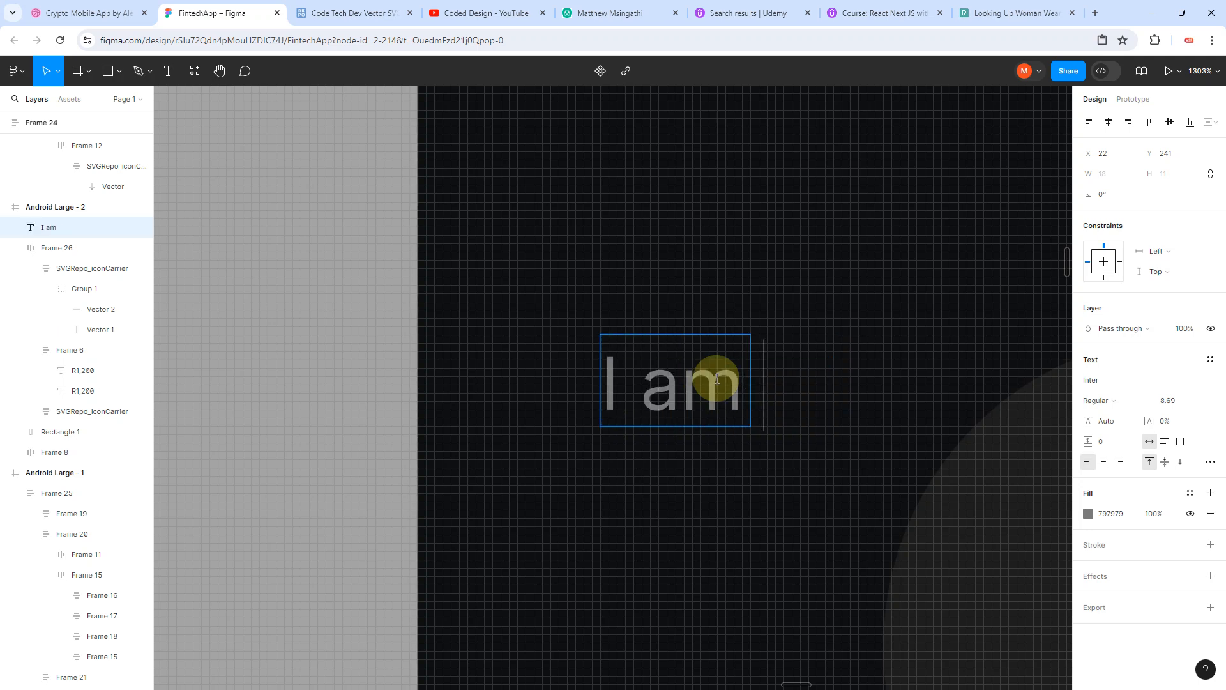
text(sending)
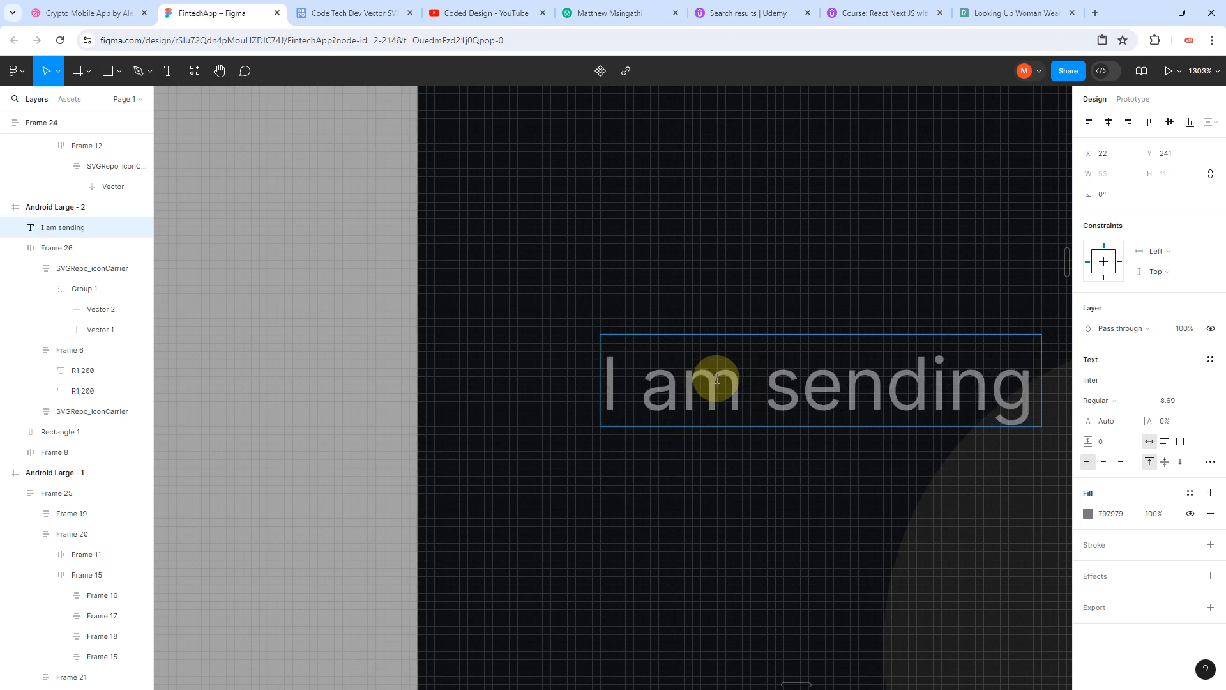
key(Escape)
scroll(717, 379, down, 10)
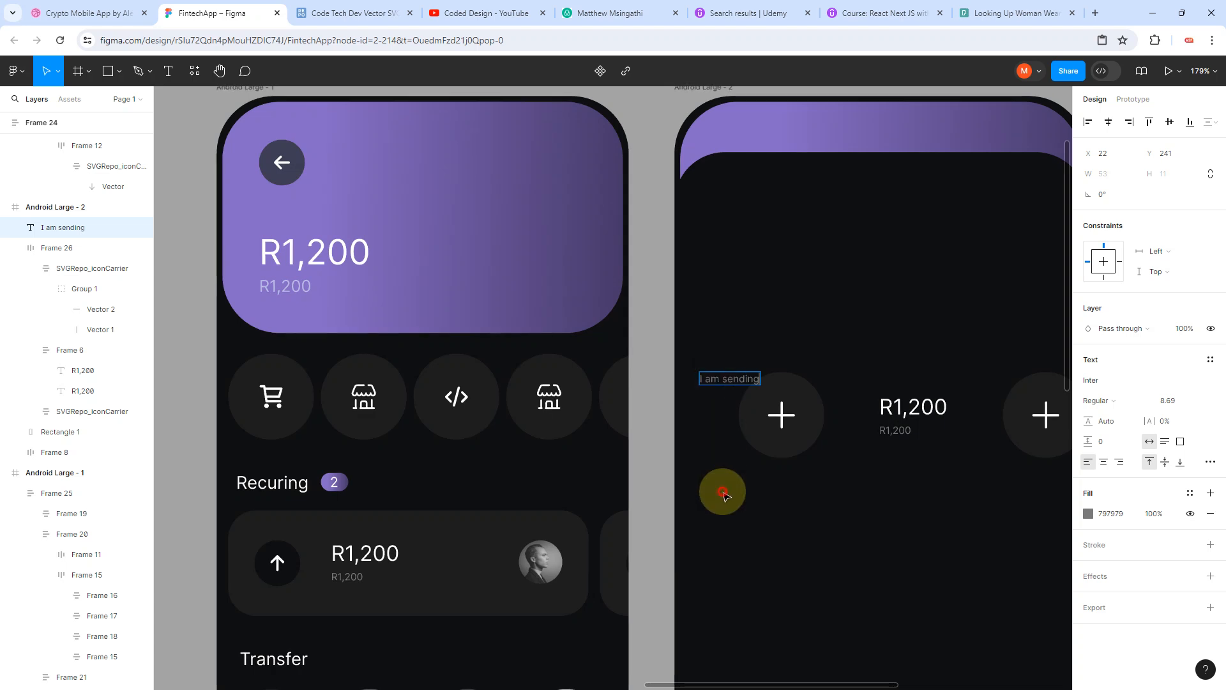
Step: Move the "I am sending" text above the R1,200 amount and scale it up to about 81 × 16
drag(732, 380, 896, 361)
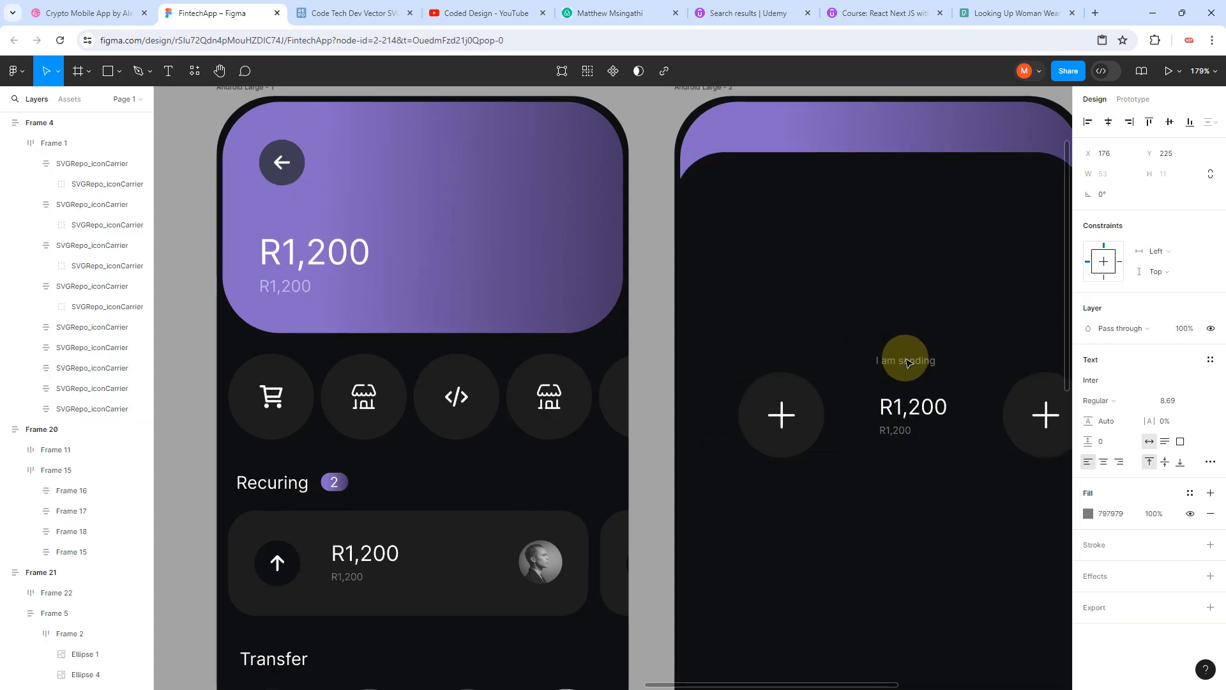
key(k)
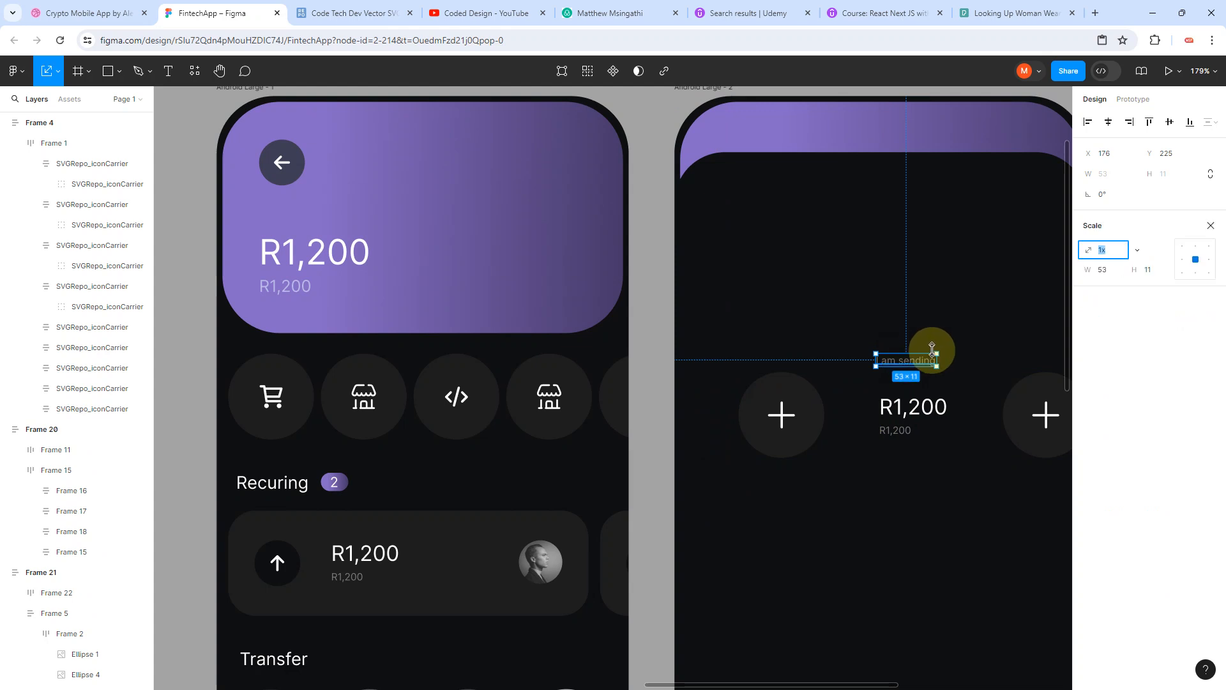
drag(943, 348, 972, 343)
scroll(824, 426, down, 5)
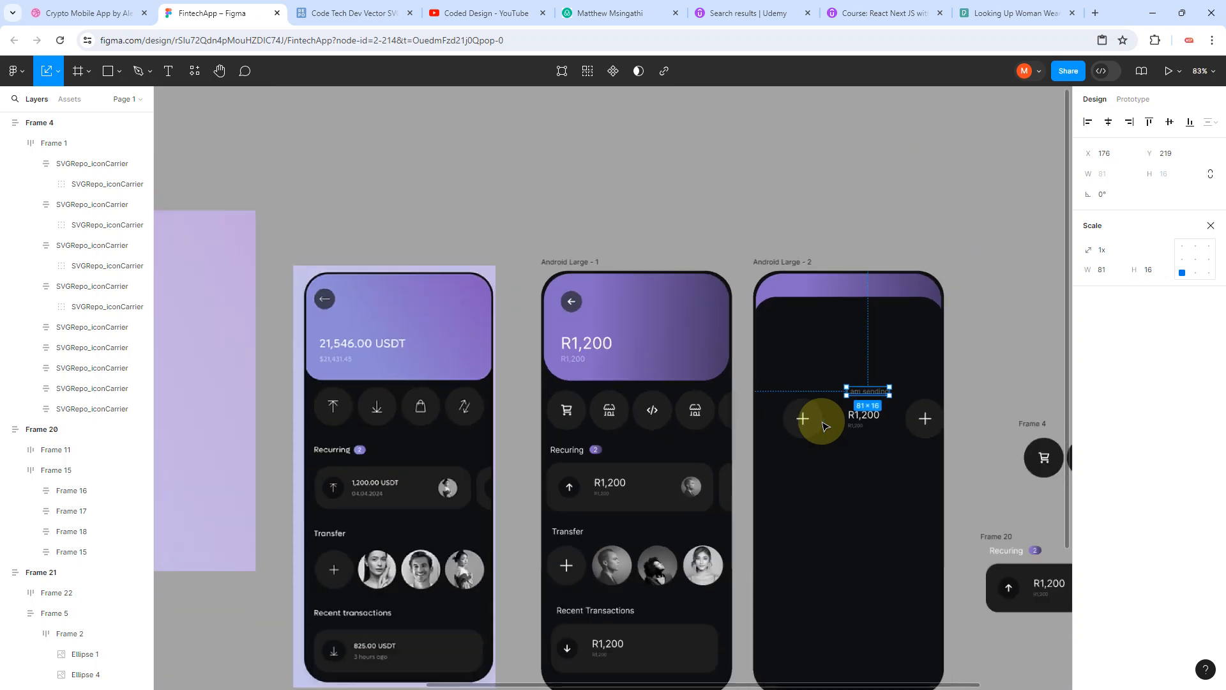
Step: Centre the "I am sending" text and the plus-button row horizontally within Android Large - 2
click(1110, 122)
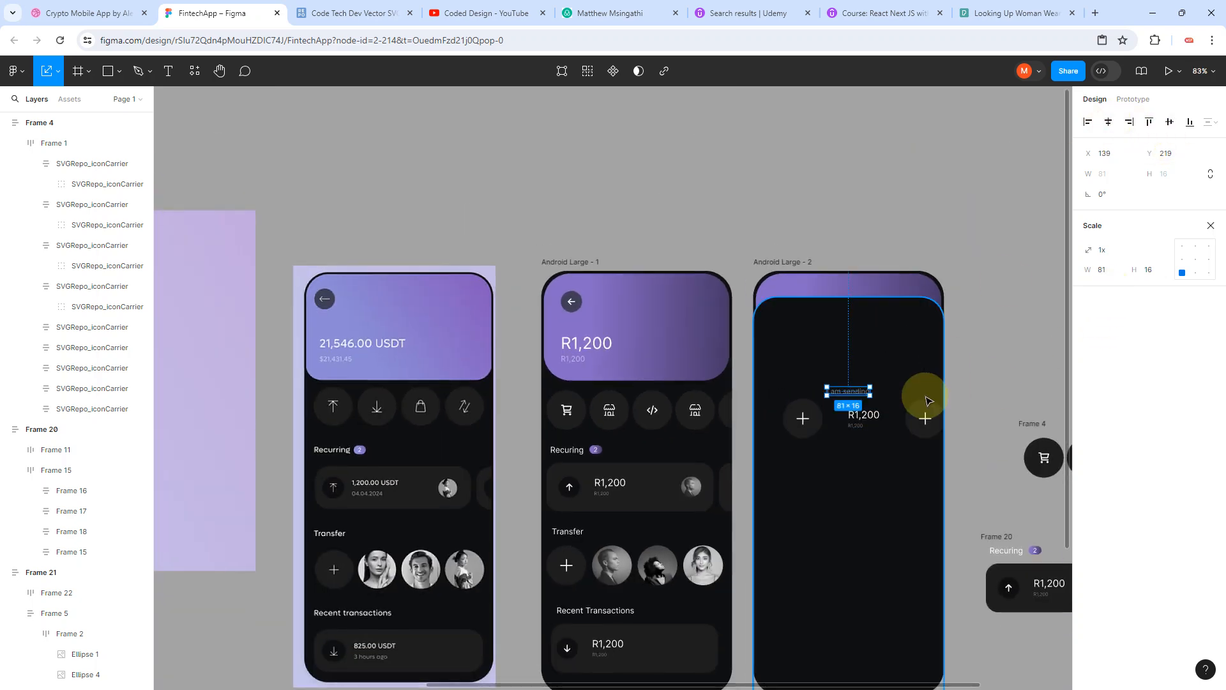
click(924, 416)
click(1109, 123)
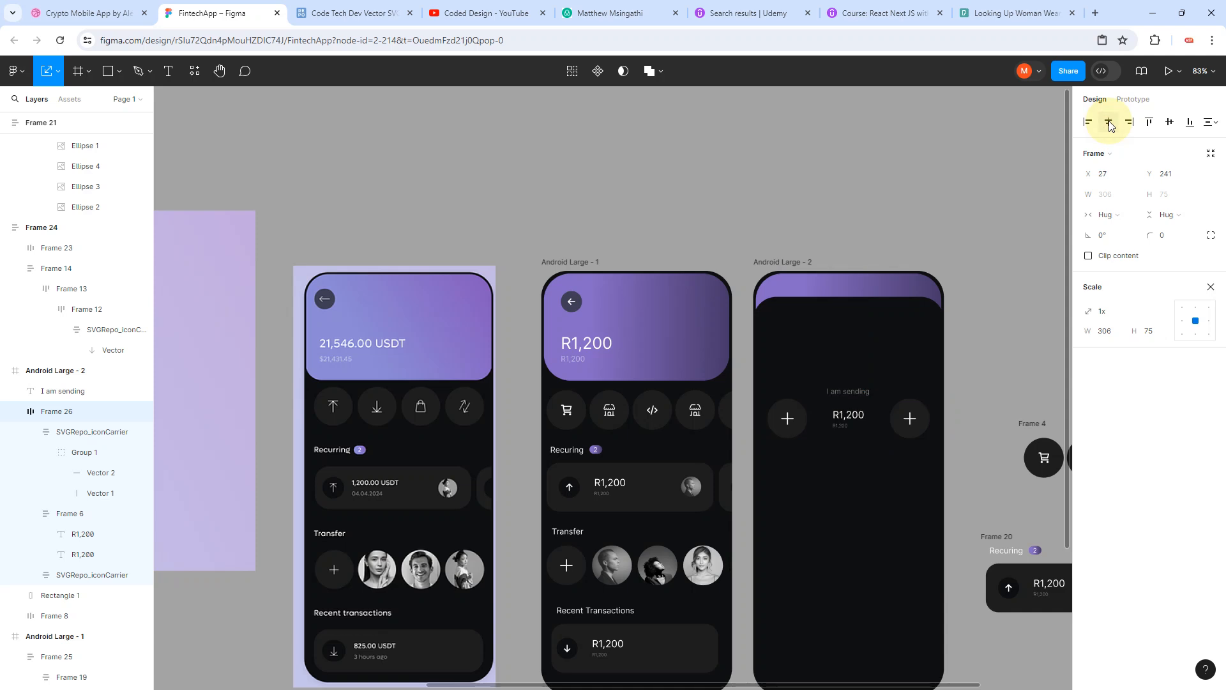
Step: Duplicate the reference image showing both phone screens and place the copy overlapping the original, at about X -2451, Y -69
scroll(794, 240, down, 8)
click(607, 271)
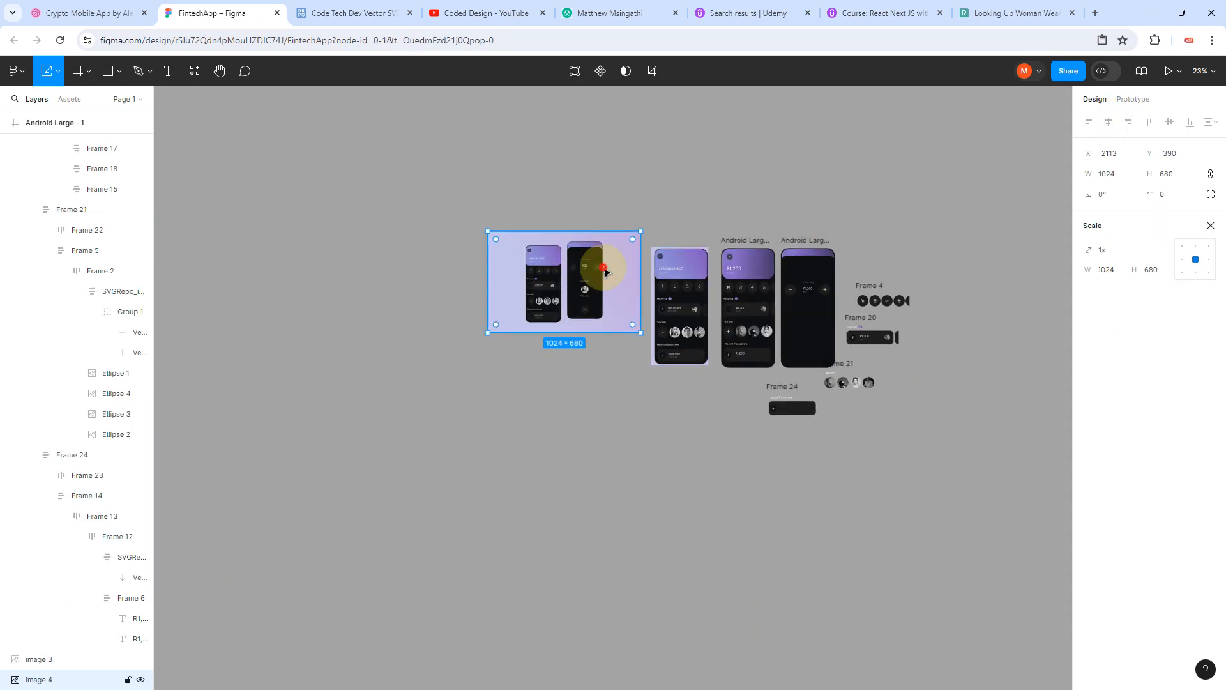
drag(606, 271, 554, 318)
scroll(554, 317, up, 4)
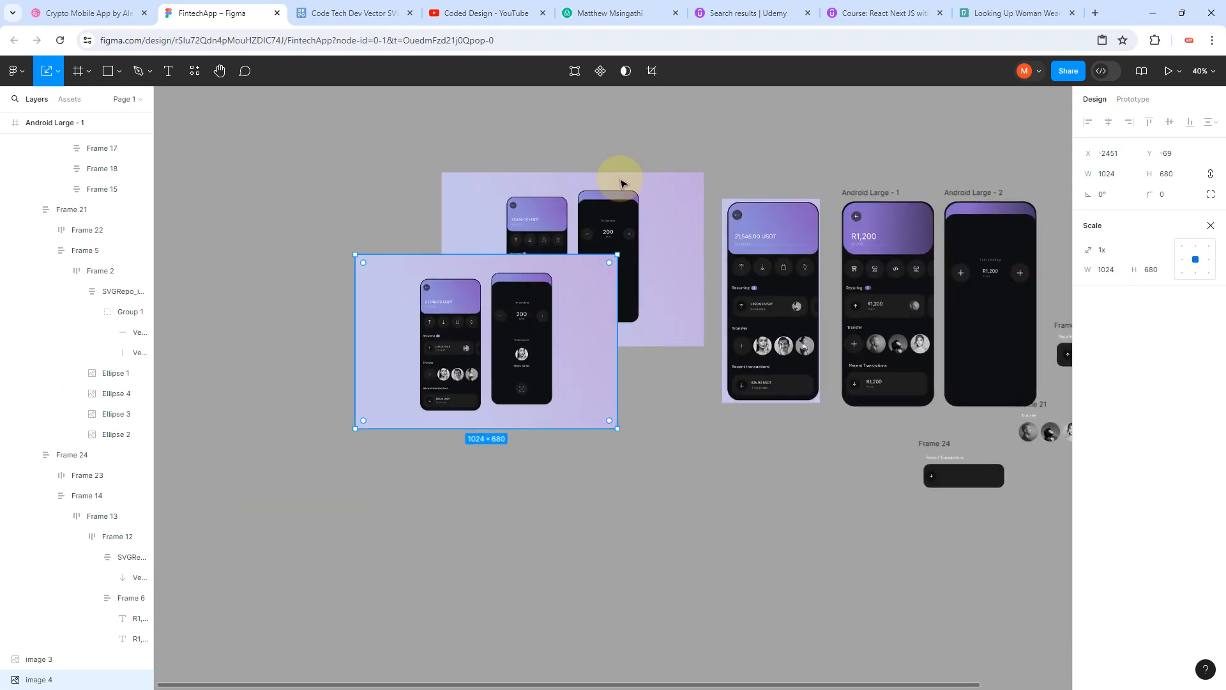
Step: Crop the duplicated reference image down to its send-money phone screen, about 273 × 530
click(650, 71)
click(629, 72)
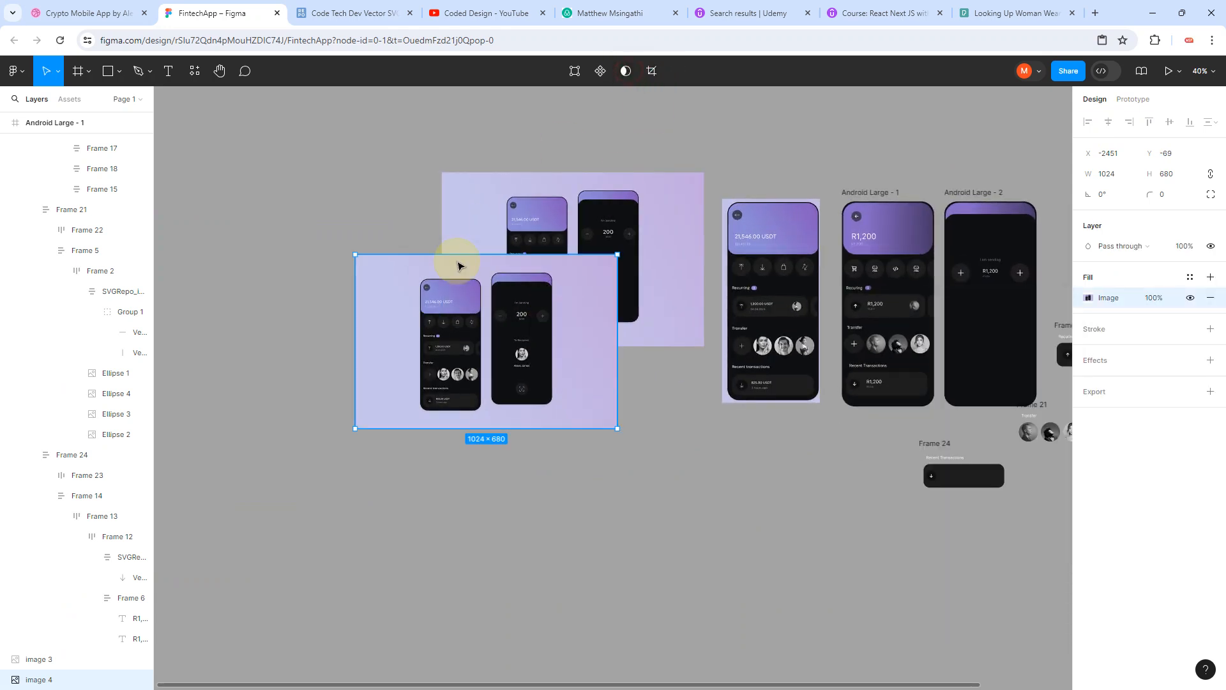
click(646, 72)
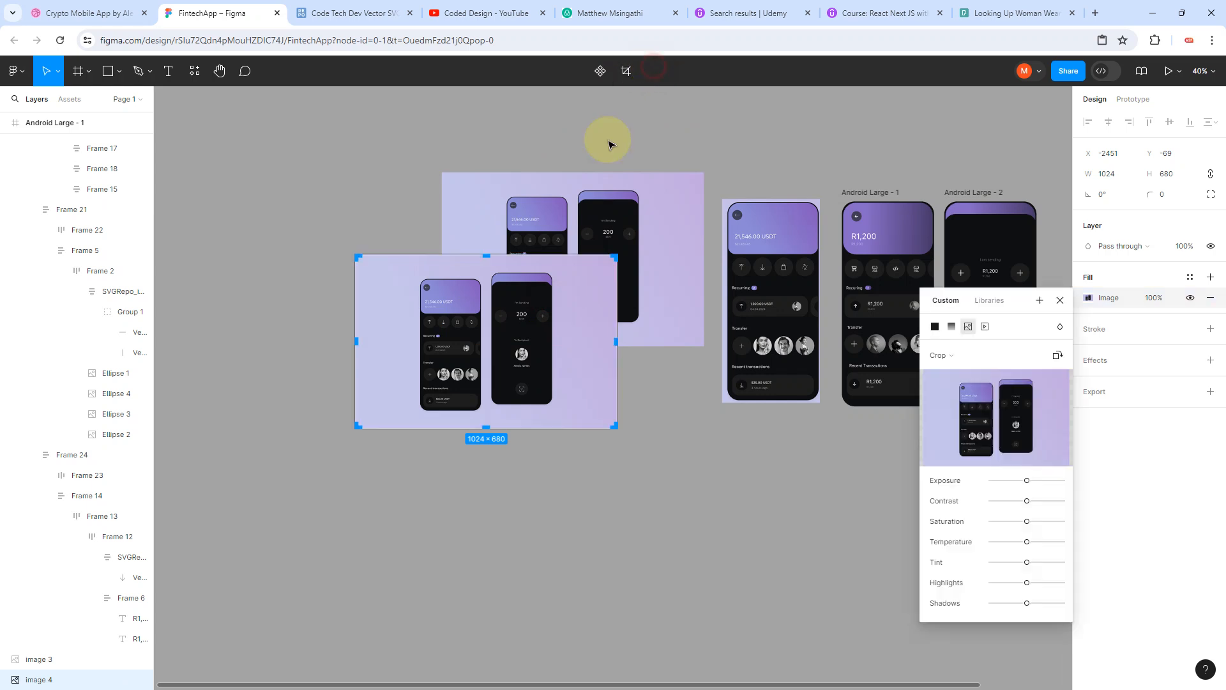
drag(357, 343, 492, 351)
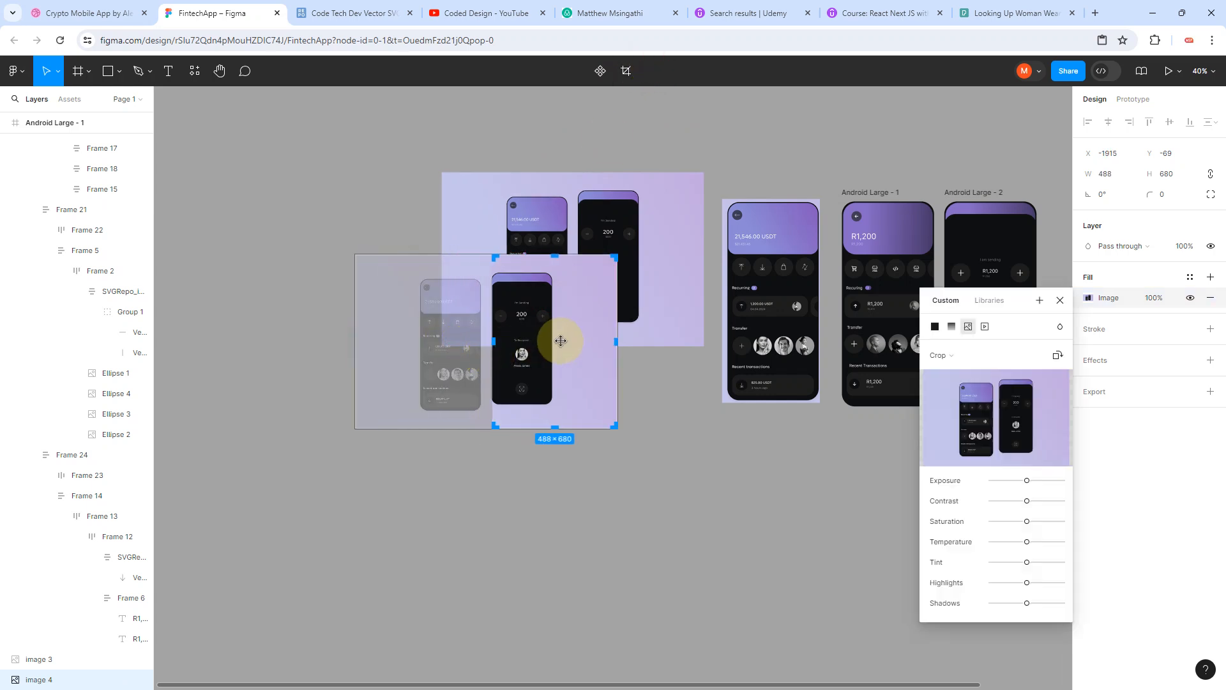
drag(615, 344, 557, 341)
scroll(516, 295, up, 5)
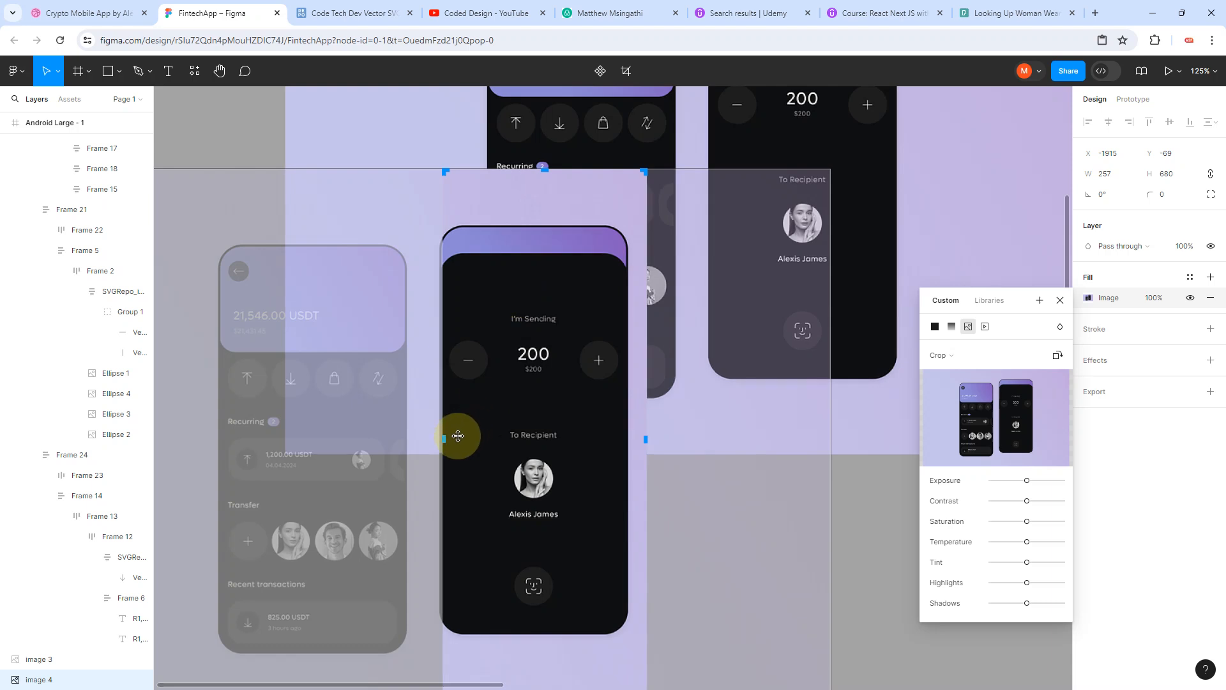
drag(444, 440, 432, 440)
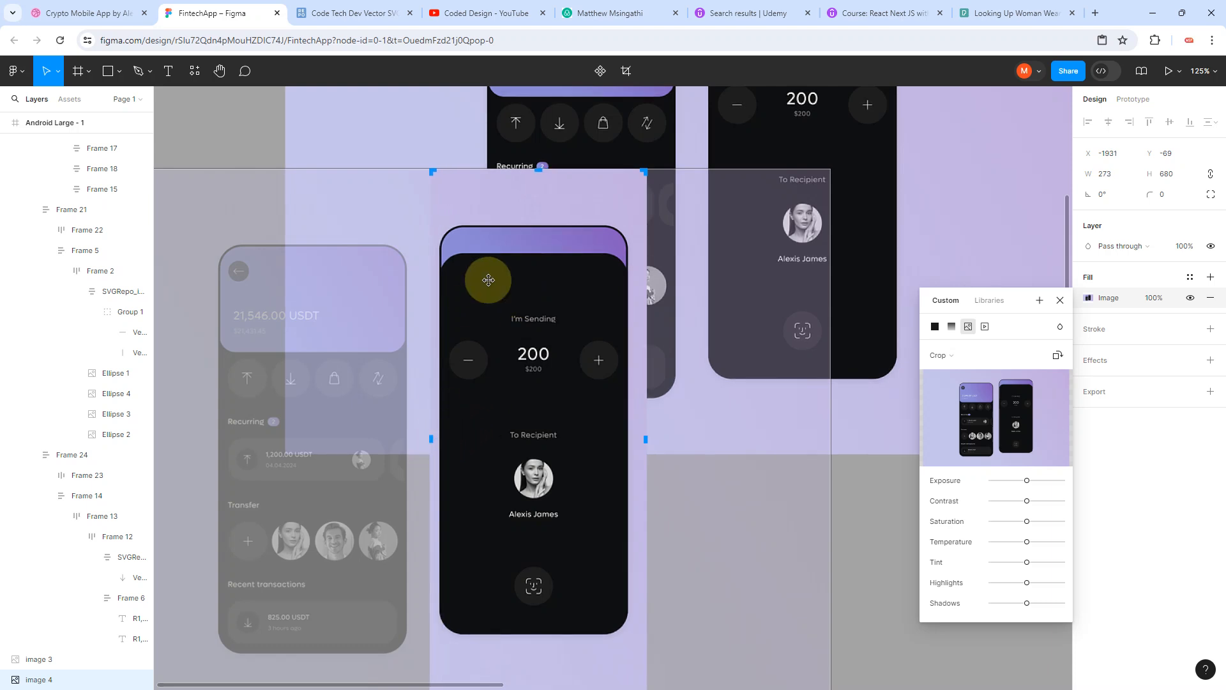
drag(539, 170, 539, 221)
scroll(545, 277, down, 1)
scroll(546, 277, down, 1)
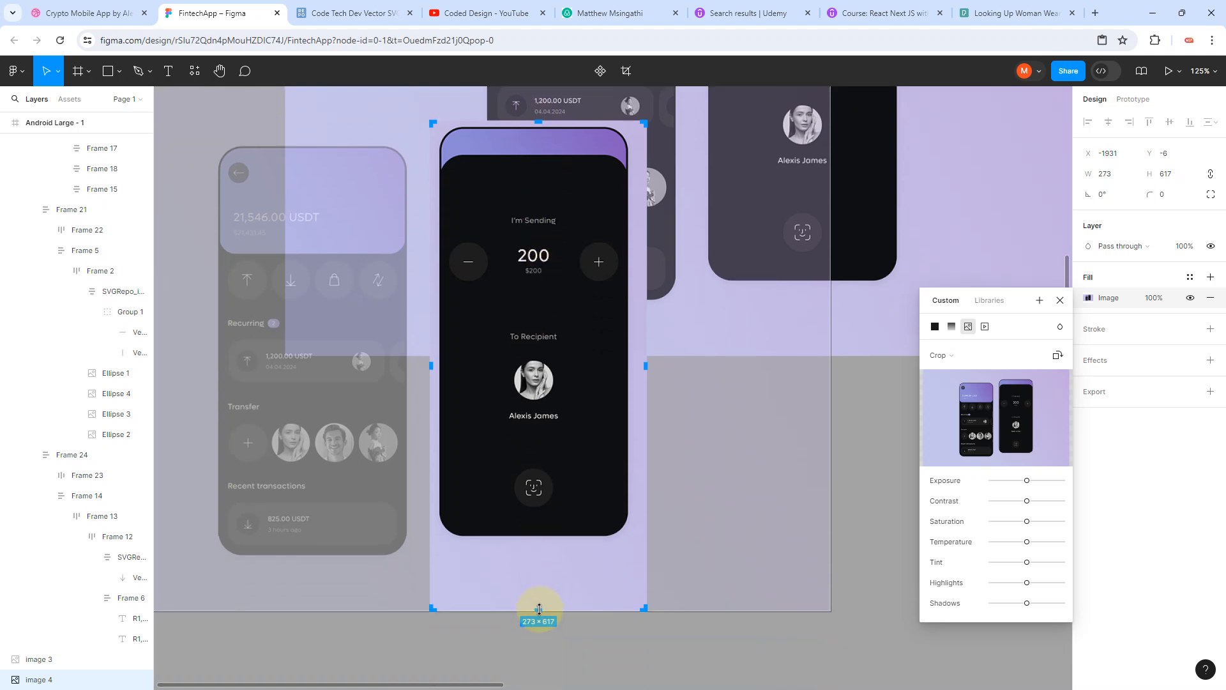
drag(539, 587, 539, 542)
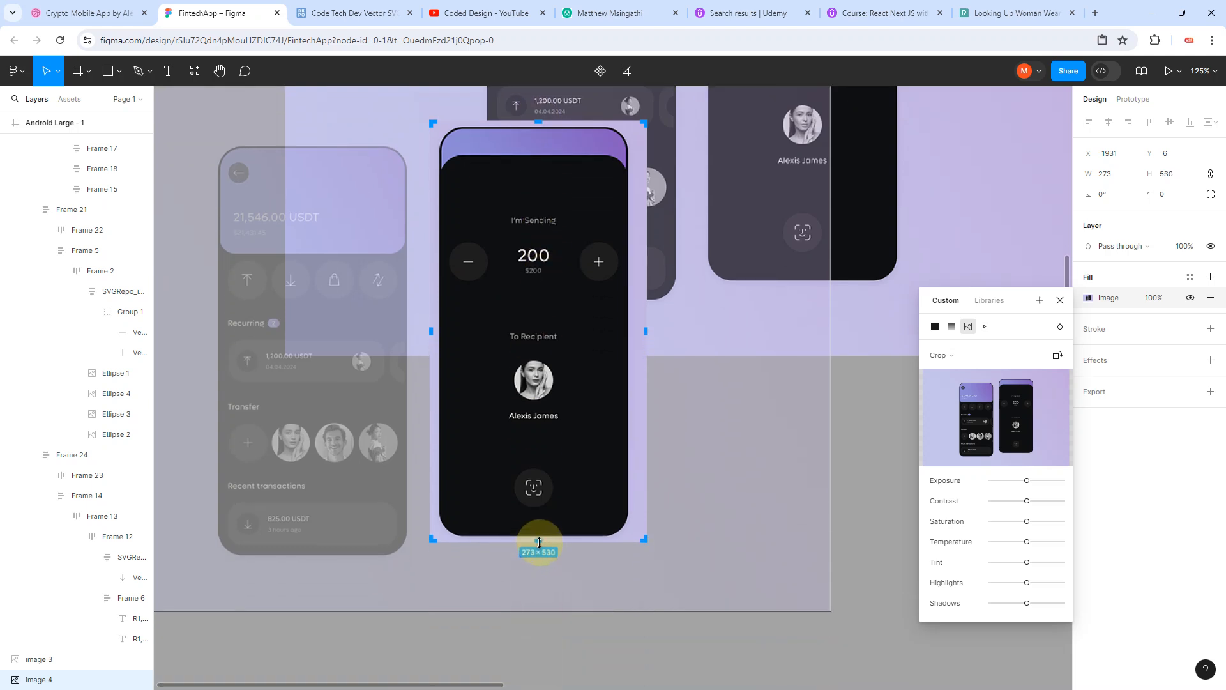
key(Return)
Step: Move the cropped send-money reference beside Android Large - 2, above Frame 4, at about X 258, Y -601
scroll(476, 504, down, 5)
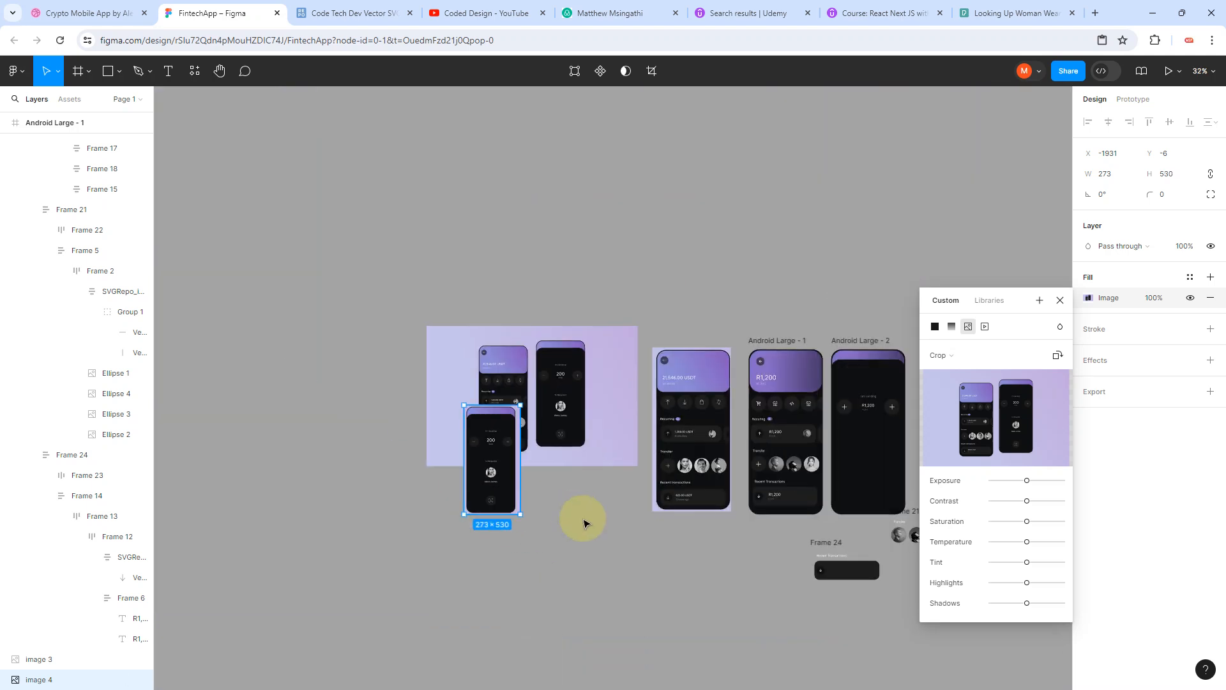
scroll(583, 522, right, 3)
drag(348, 471, 799, 367)
Step: Scale the "I am sending" text up to about 101 × 20 and raise it above the R1,200 row to about Y 204
scroll(799, 367, up, 5)
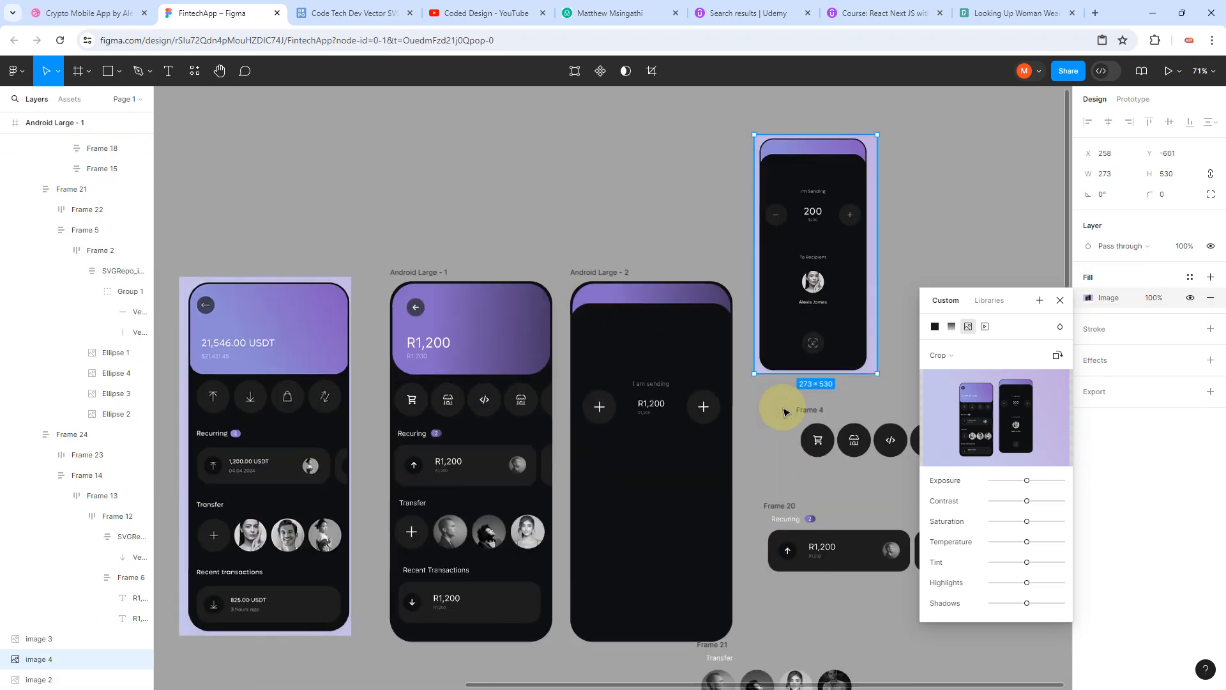
scroll(785, 412, up, 1)
scroll(609, 433, up, 4)
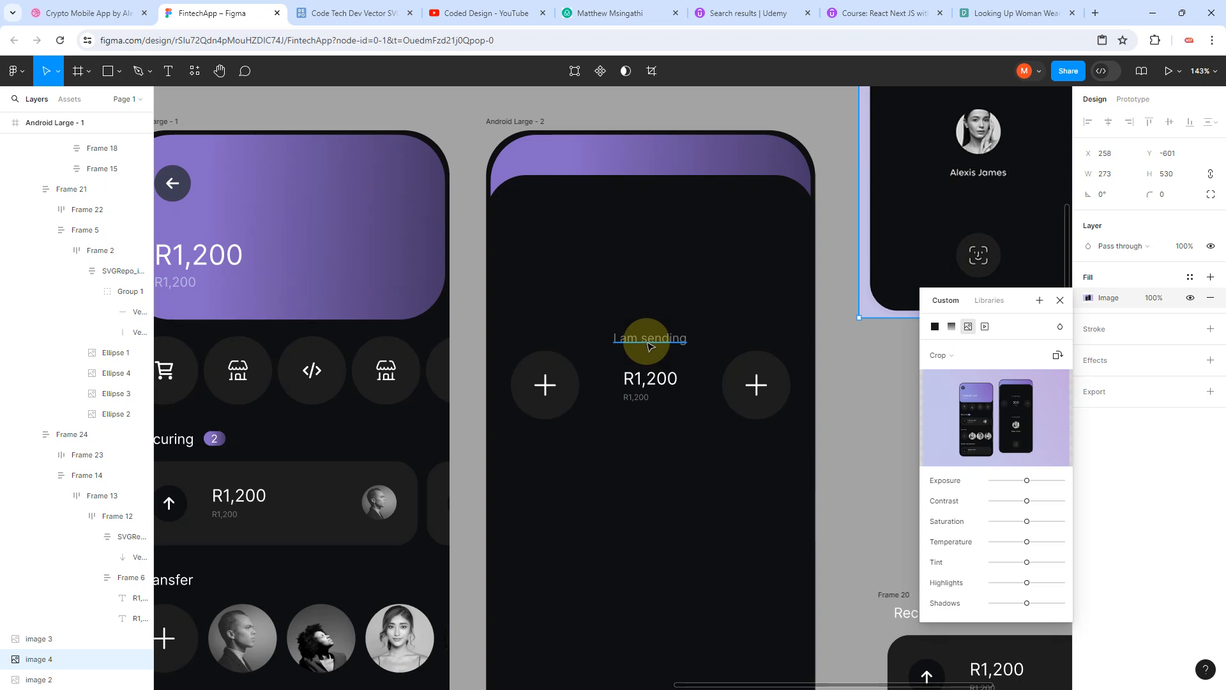
scroll(648, 346, down, 2)
scroll(648, 345, down, 2)
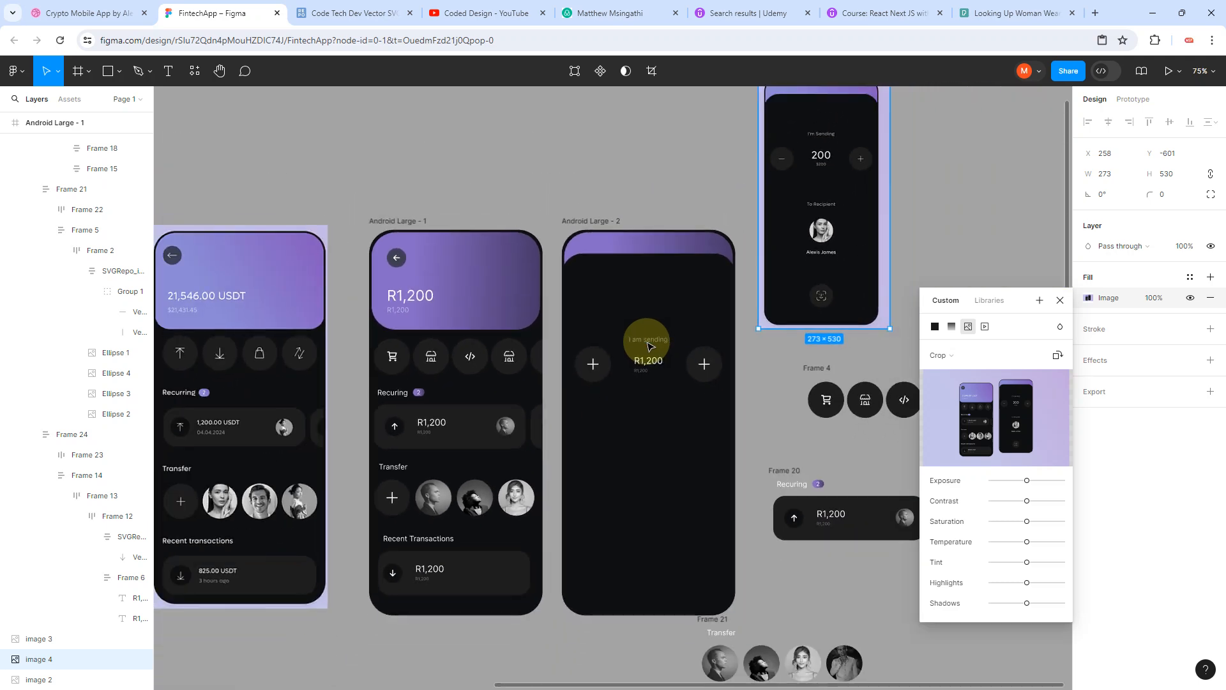
scroll(648, 345, up, 5)
click(648, 336)
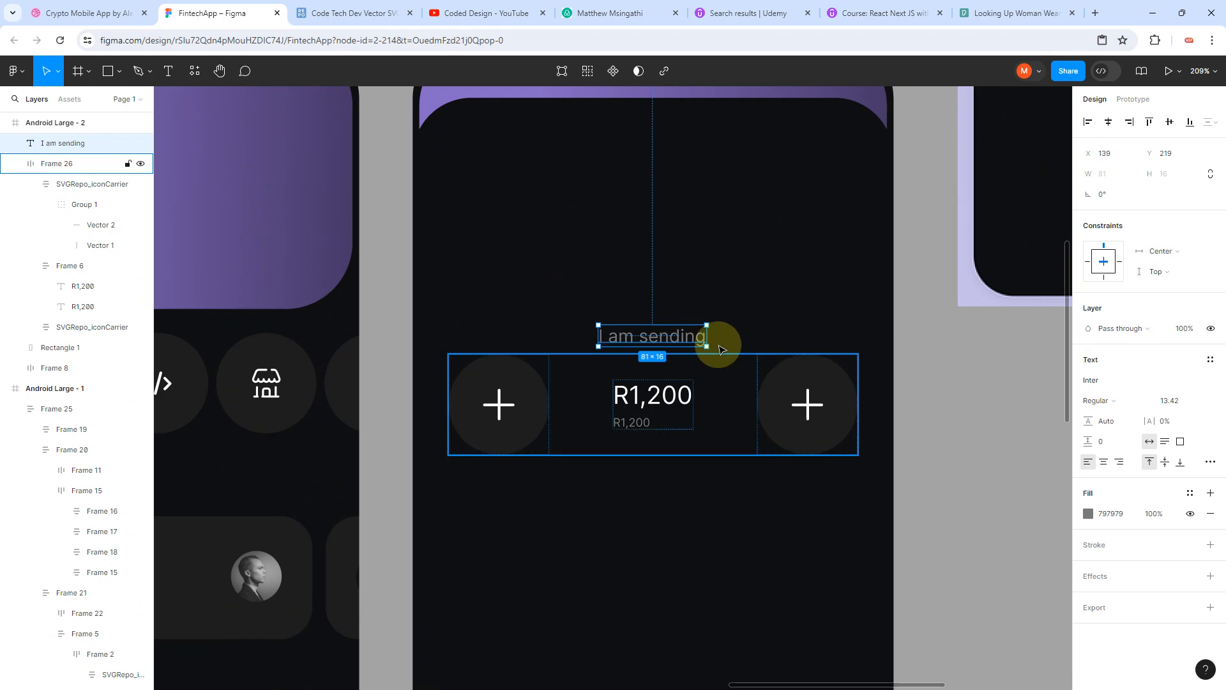
key(k)
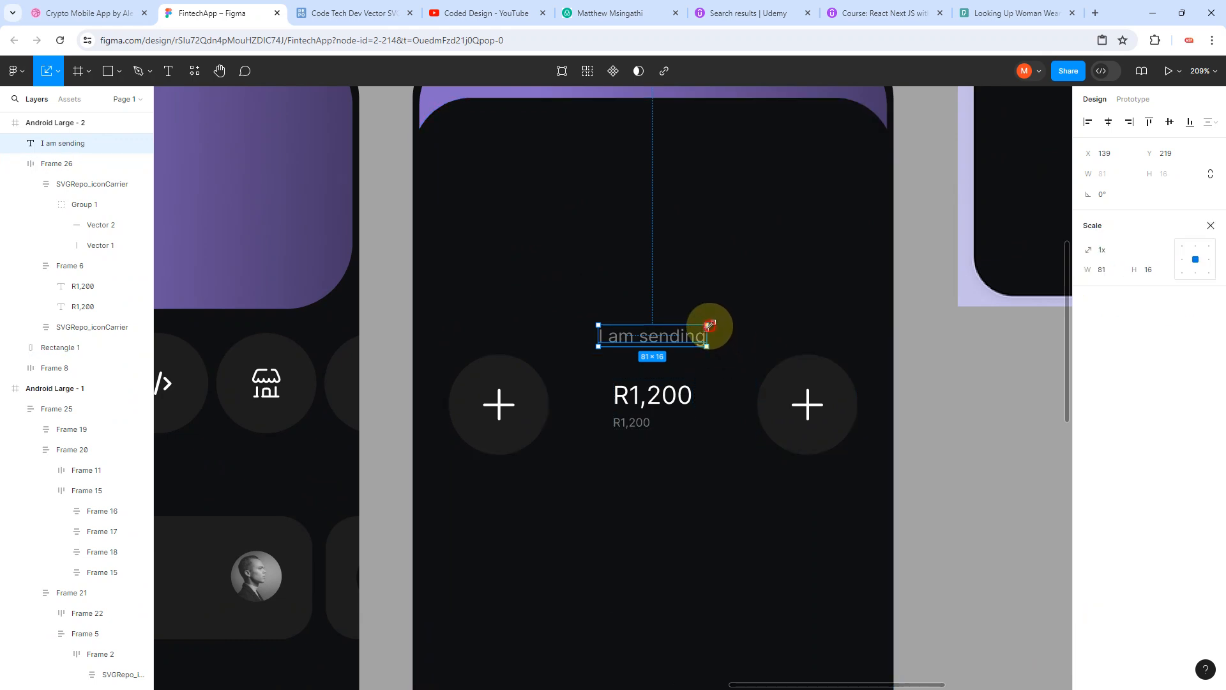
drag(710, 325, 678, 323)
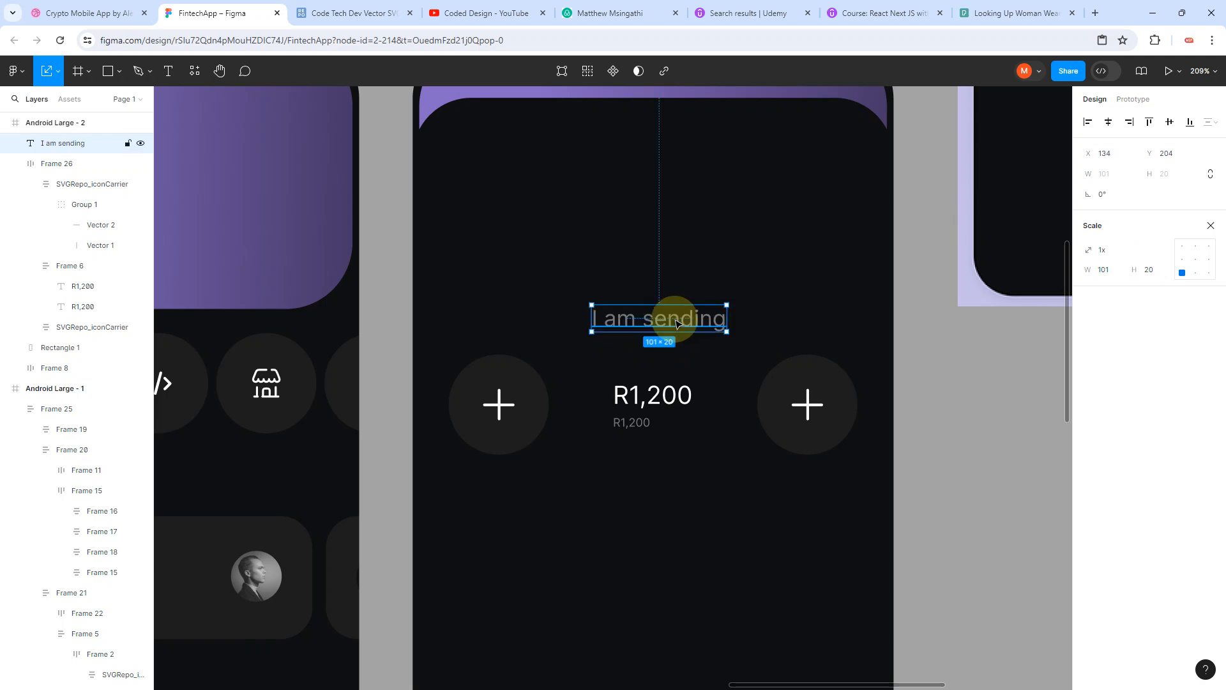
Step: Combine the "I am sending" text and plus-button row in a centre-aligned vertical auto layout and move it up to about Y 162
click(653, 401)
shift+click(664, 334)
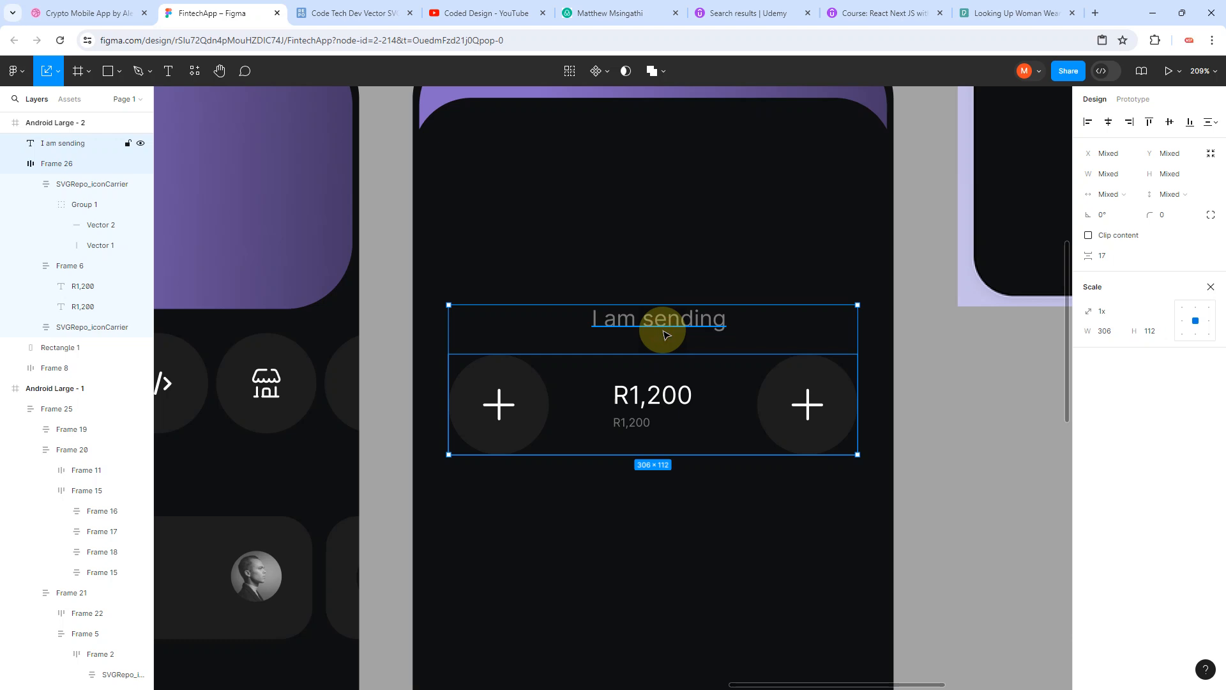
key(shift+a)
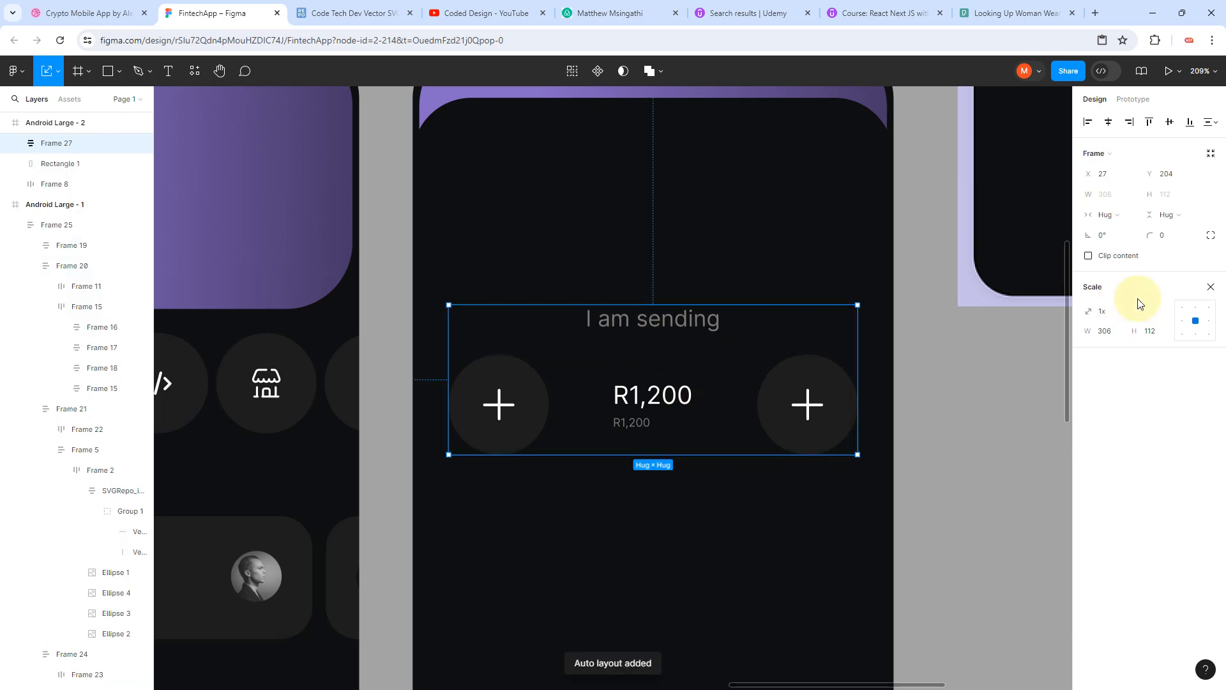
key(v)
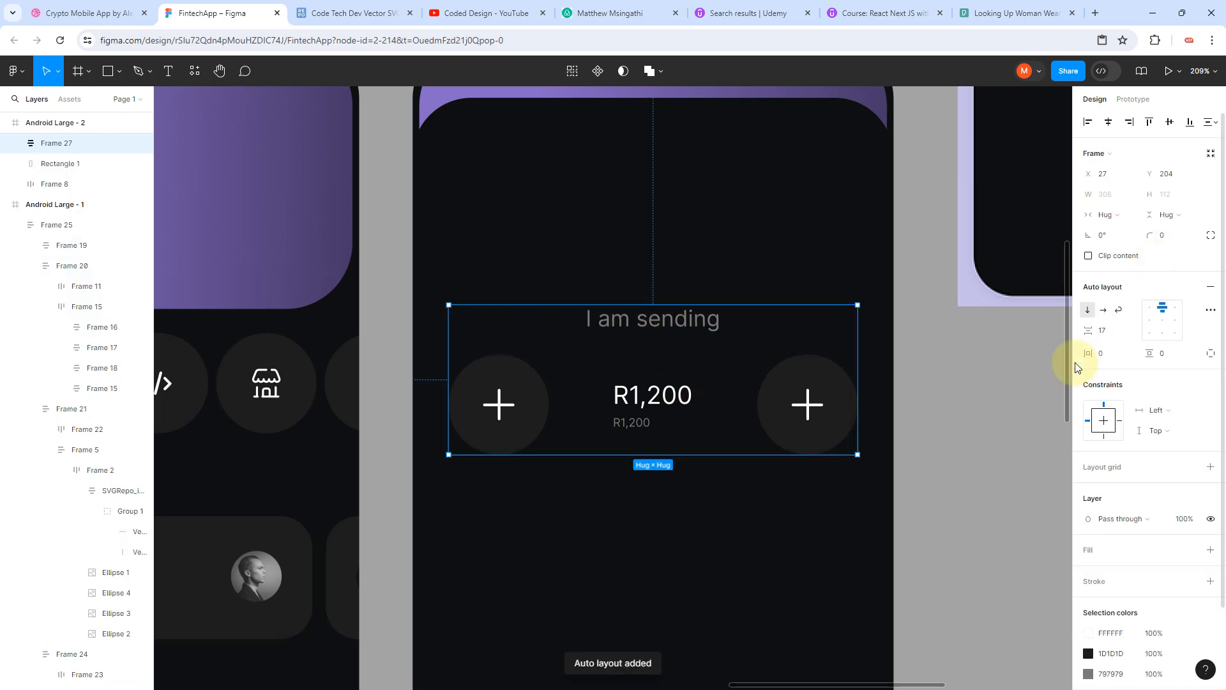
click(1161, 323)
ctrl+scroll(712, 439, down, 5)
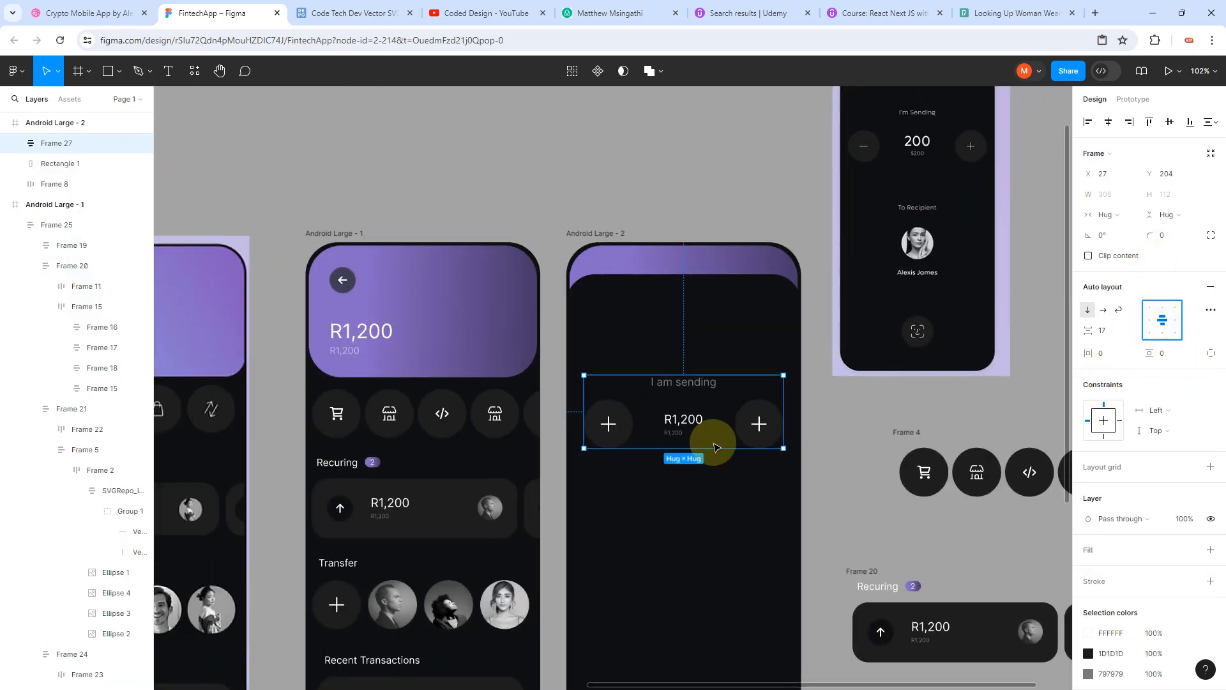
drag(687, 424, 694, 407)
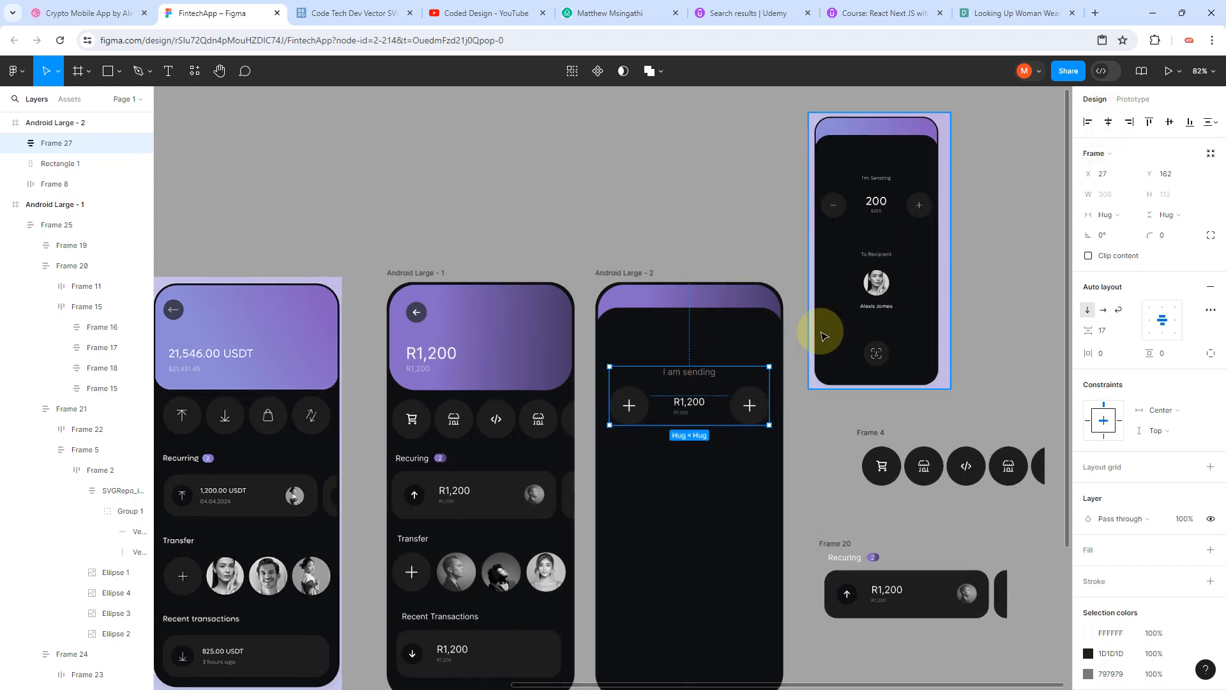
Step: Move the third profile photo from Frame 21 into Android Large - 2, below the amount row, at about X 146, Y 389
click(964, 598)
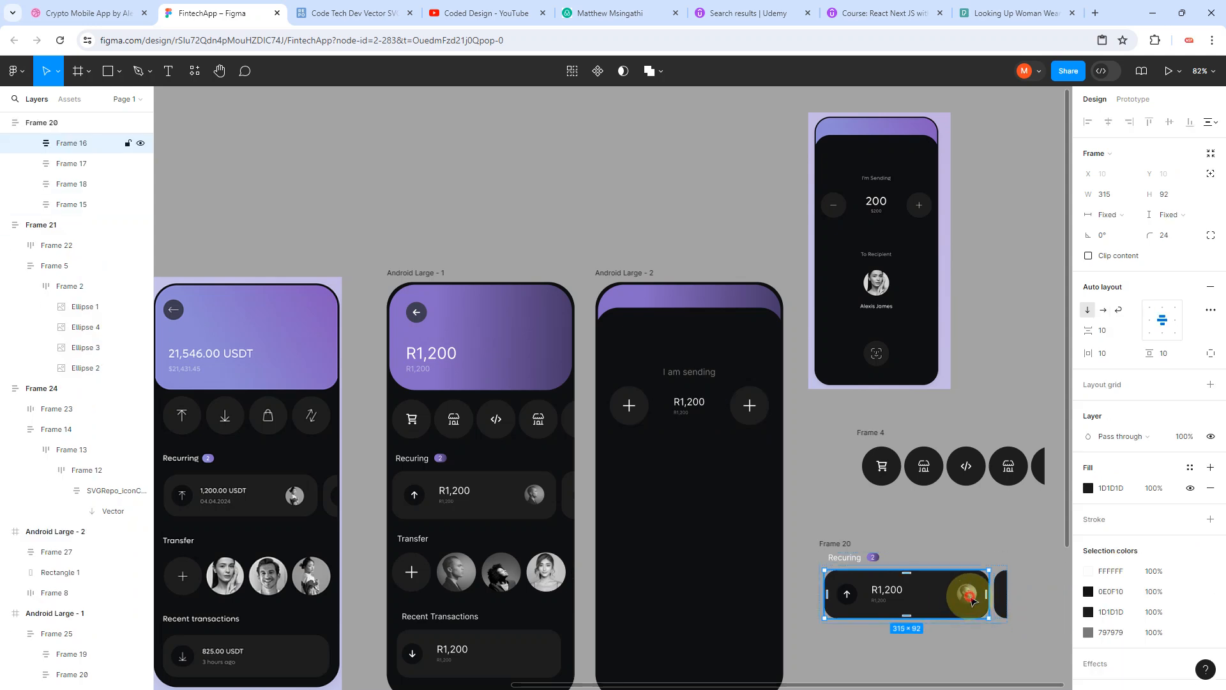
double_click(971, 601)
scroll(970, 591, down, 6)
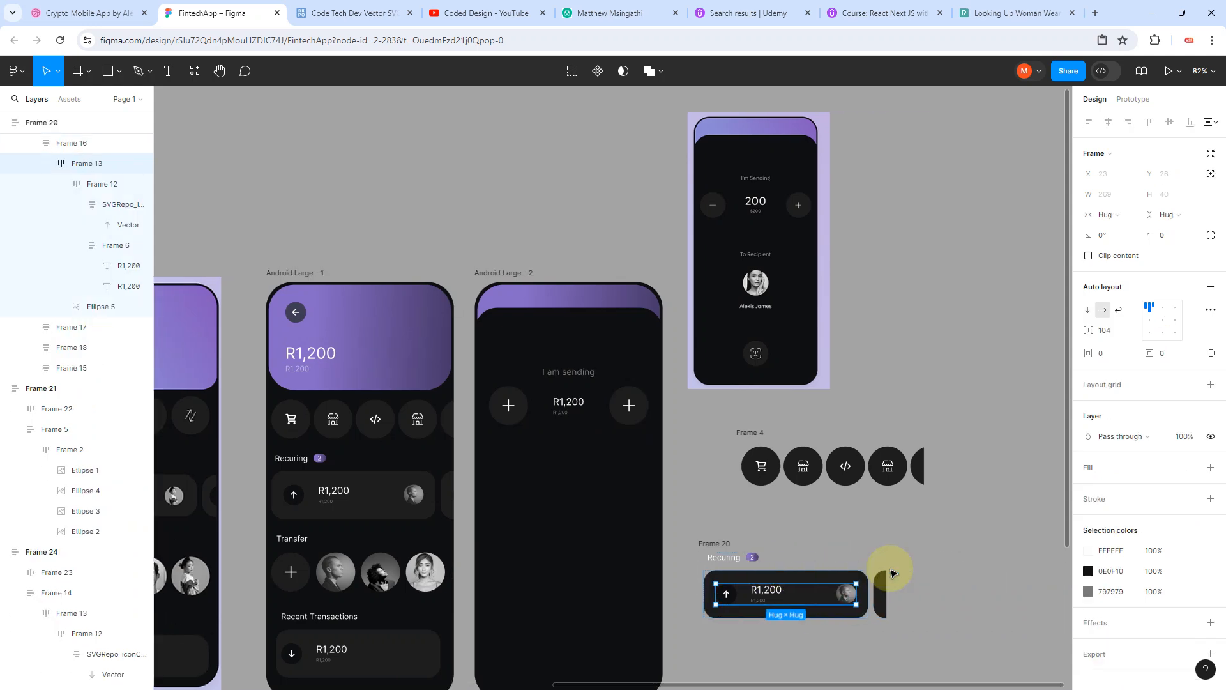
click(809, 668)
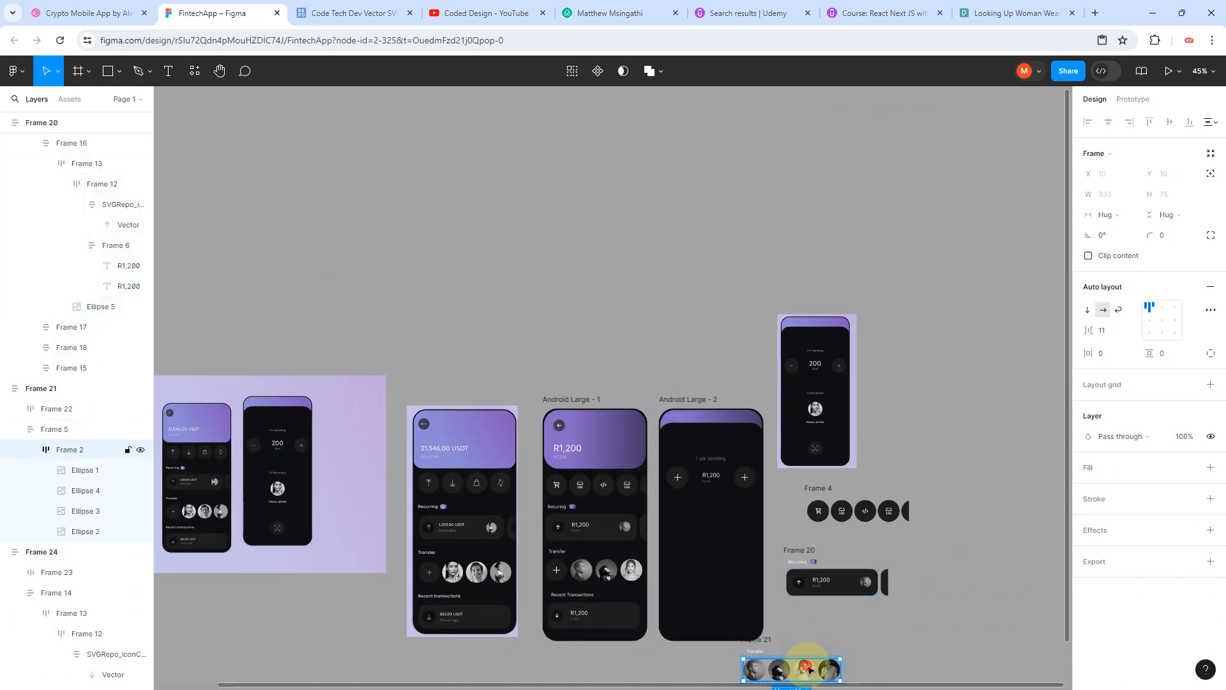
drag(806, 668, 719, 535)
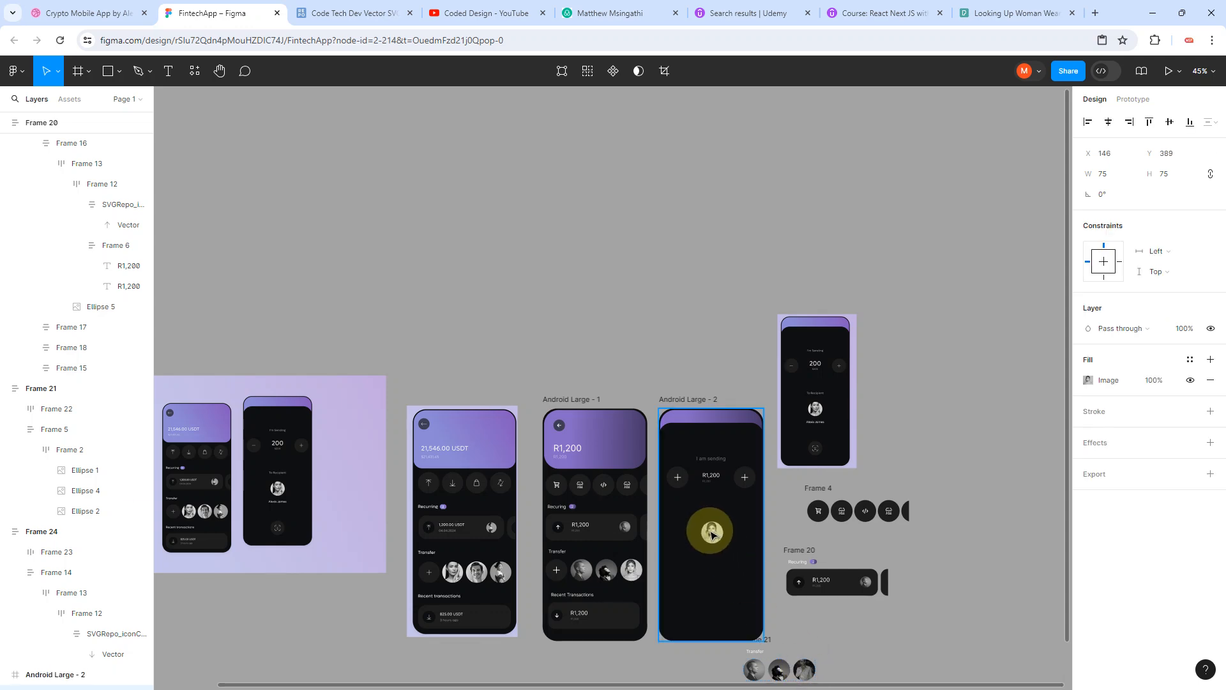
Step: Duplicate the "I am sending" text twice, placing one copy above the profile photo and the other below it
scroll(711, 530, up, 5)
click(713, 454)
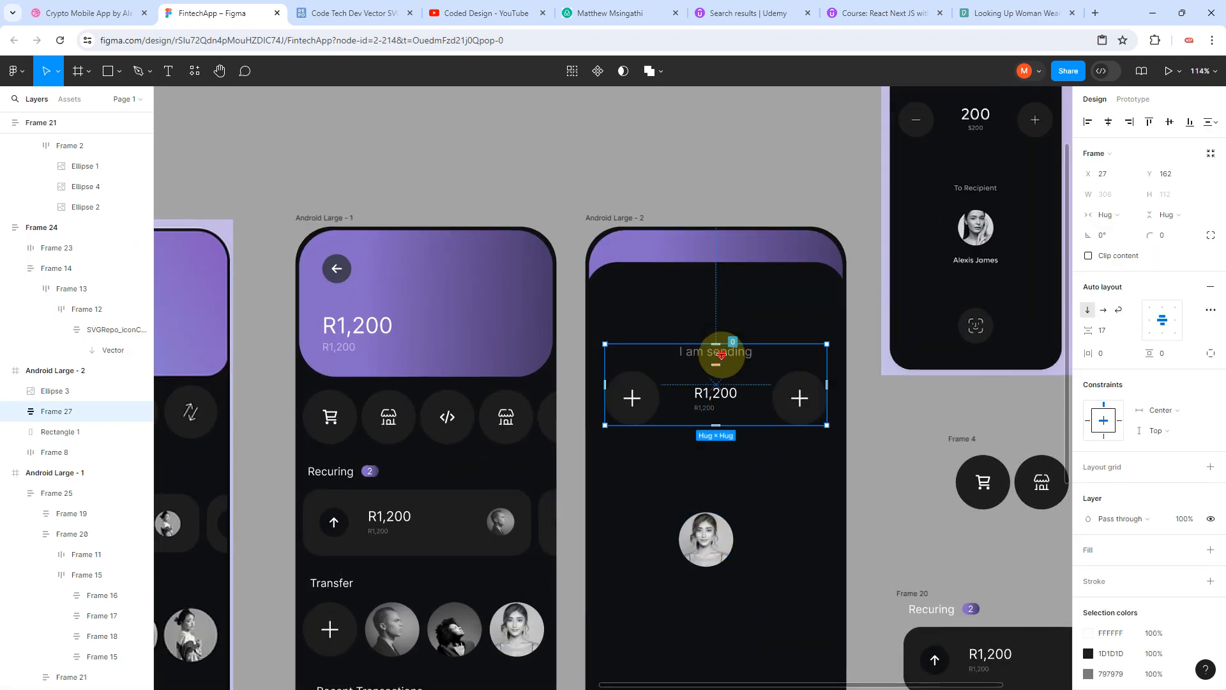
double_click(721, 355)
key(ctrl+d)
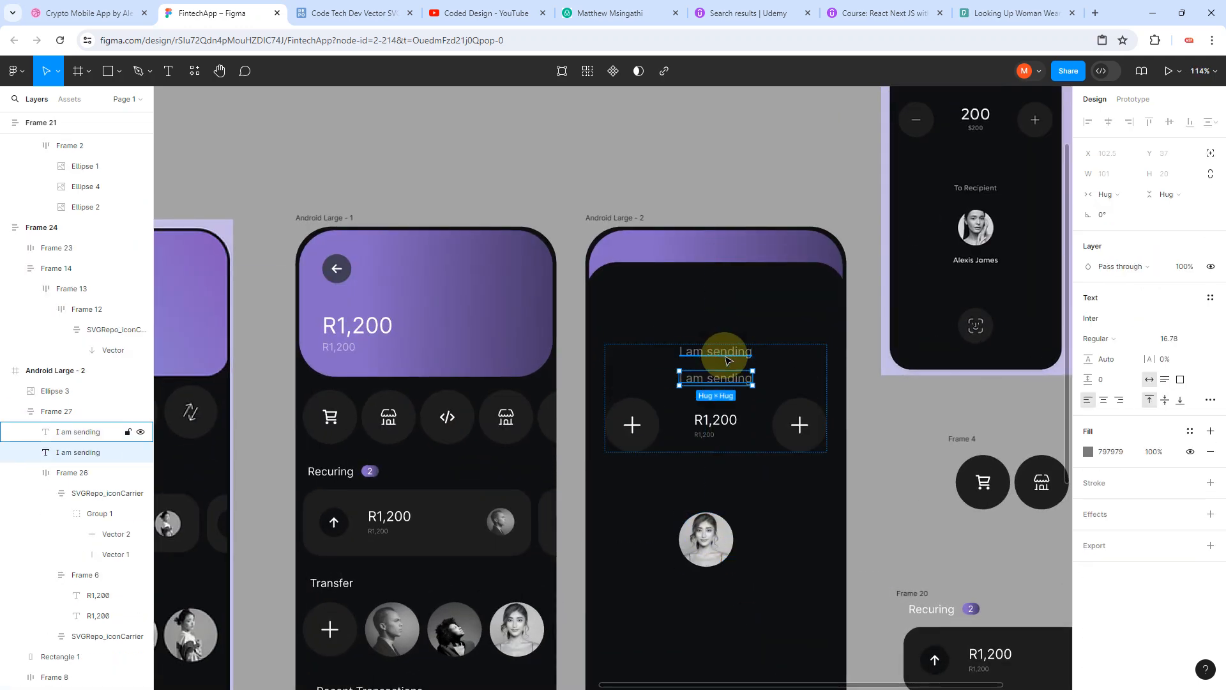
drag(719, 377, 712, 596)
key(ctrl+d)
Step: Change the text below the profile photo to the recipient's full name and set its fill to white, FFFFFF
text(MA)
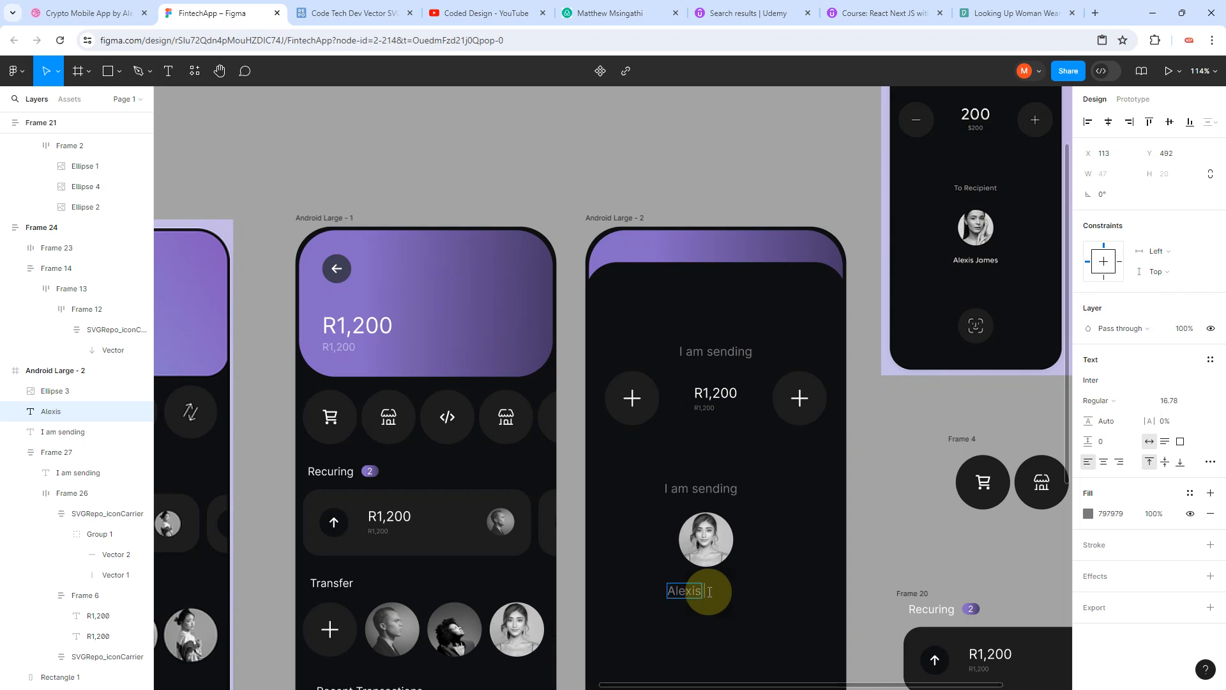
key(Escape)
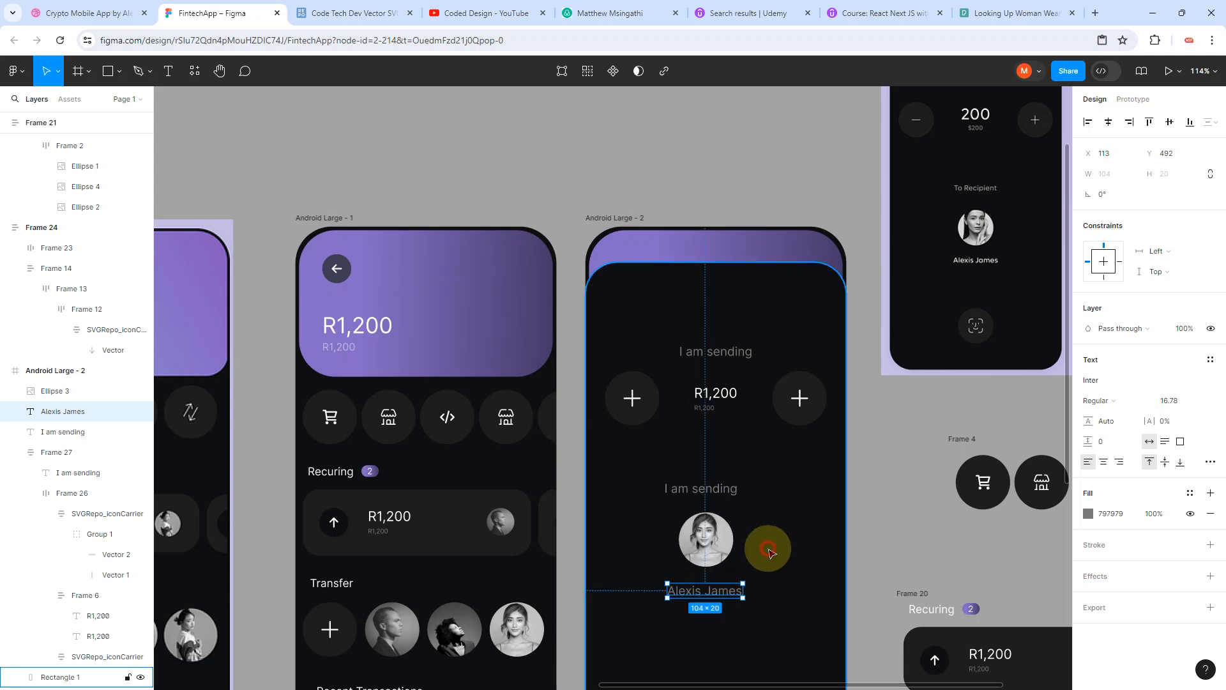
click(1088, 514)
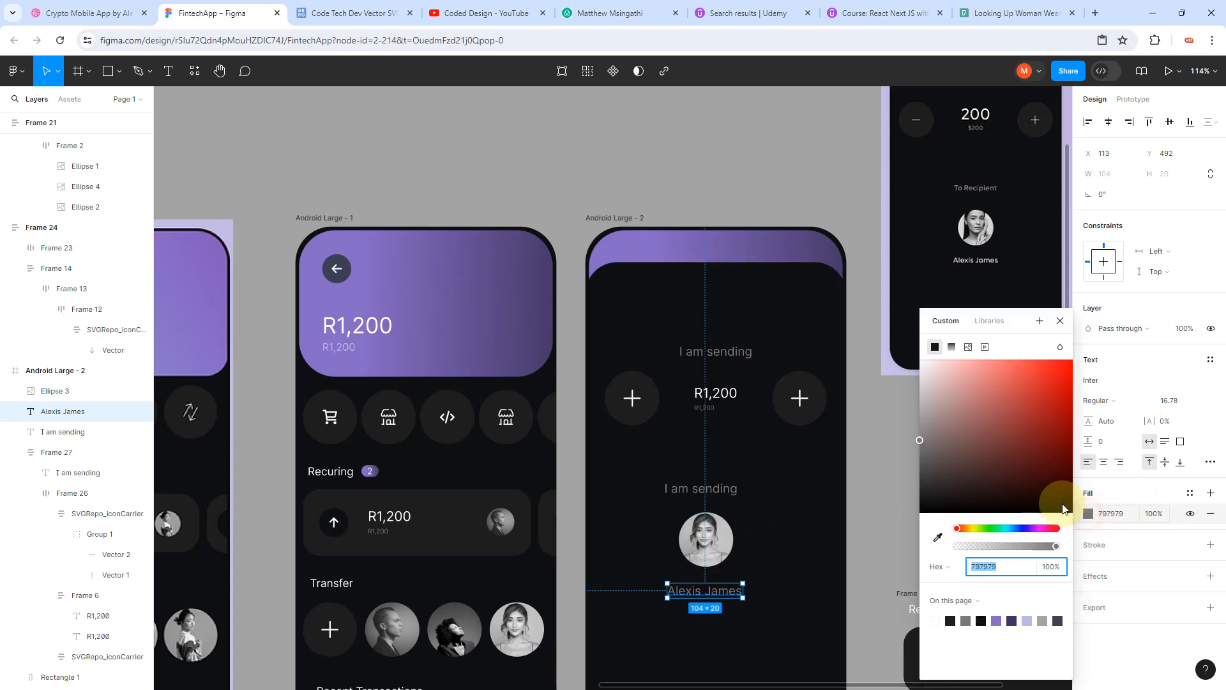
click(922, 435)
drag(931, 404, 903, 337)
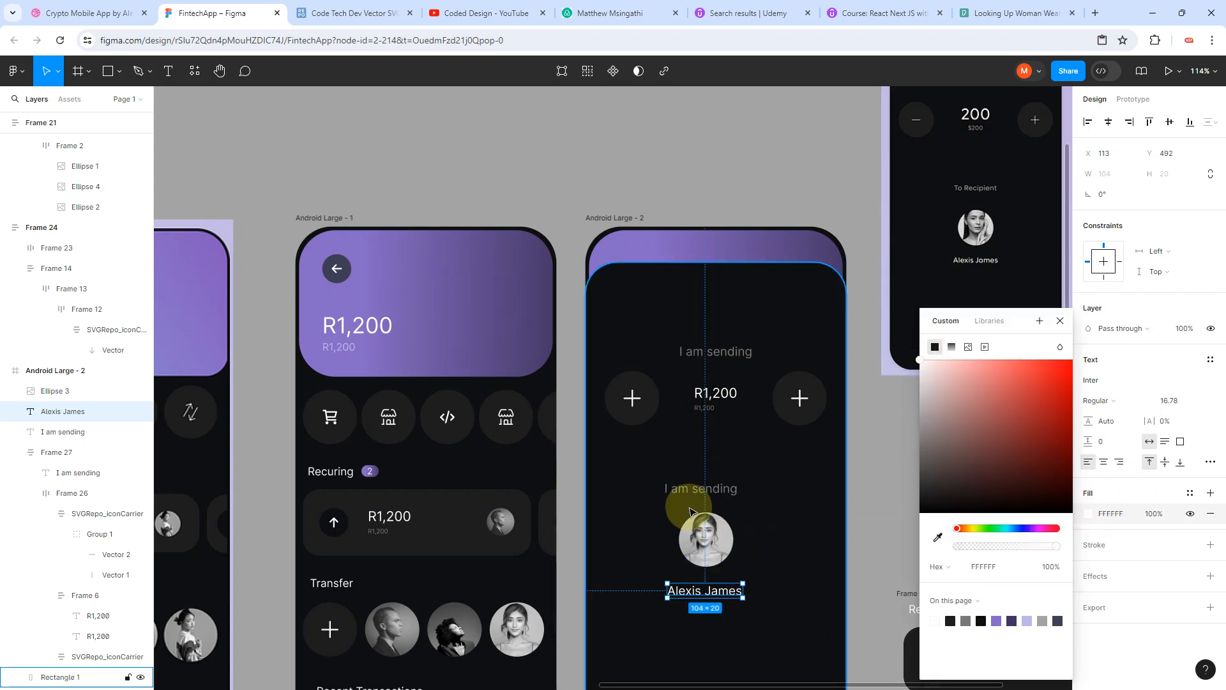
click(787, 532)
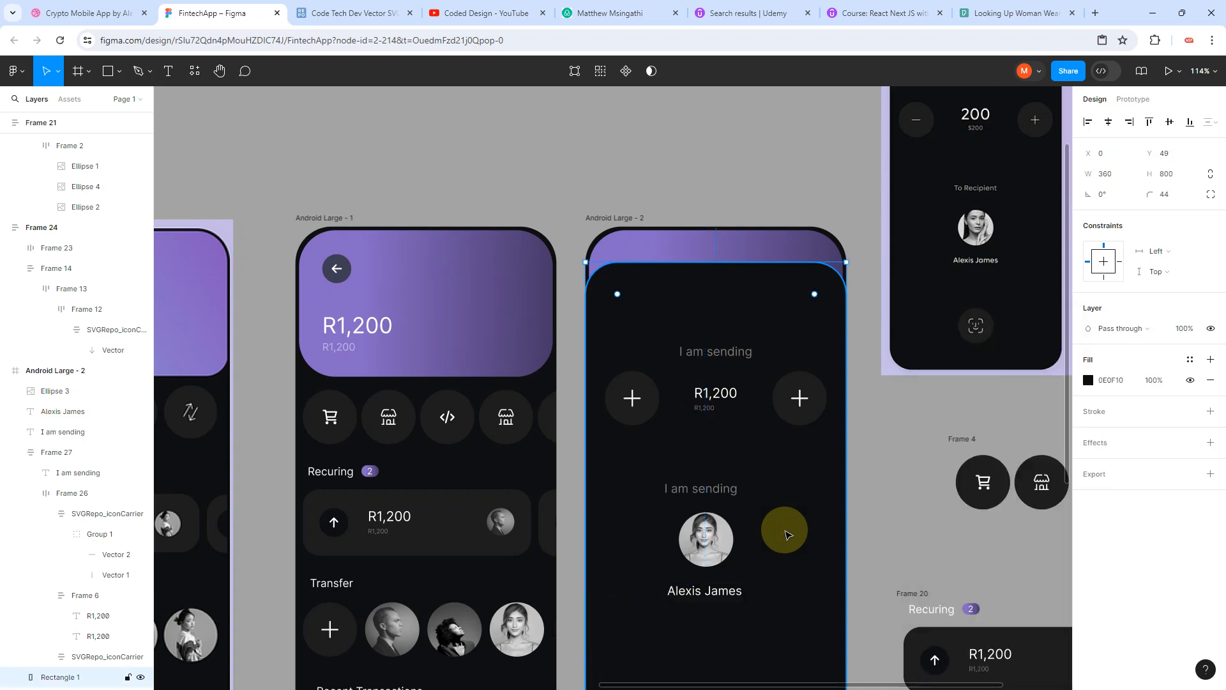
Step: Change the wording of the text above the profile photo to "Recipient"
click(716, 488)
double_click(723, 487)
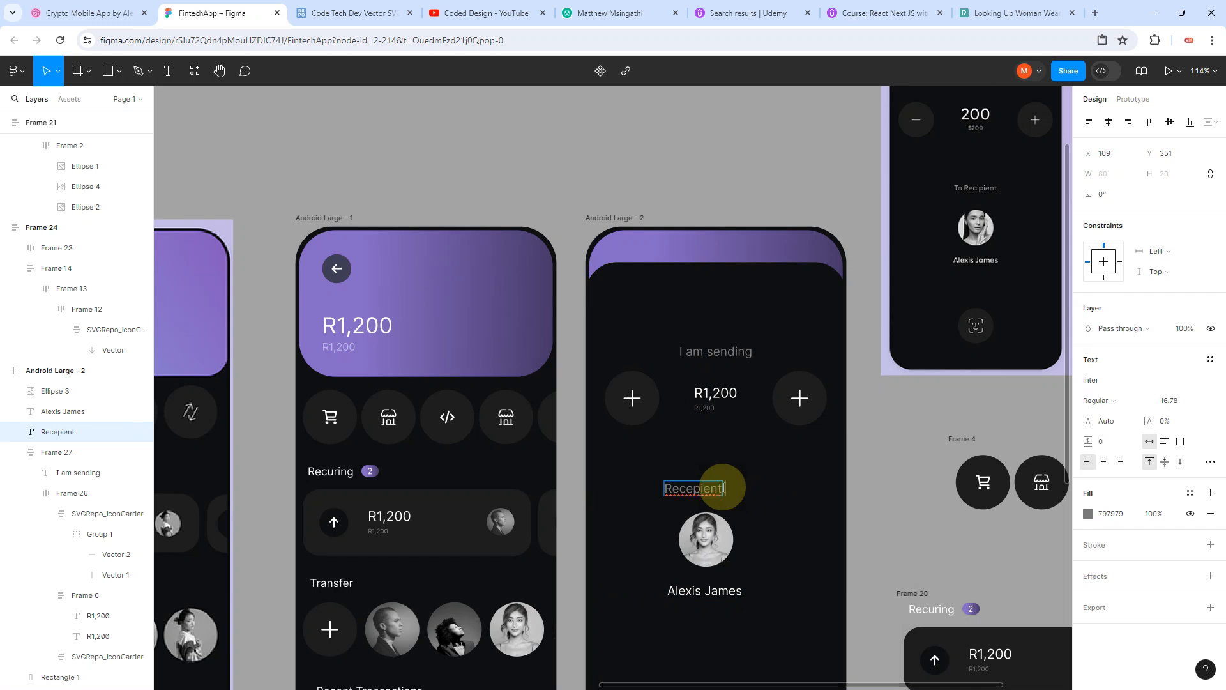
click(701, 489)
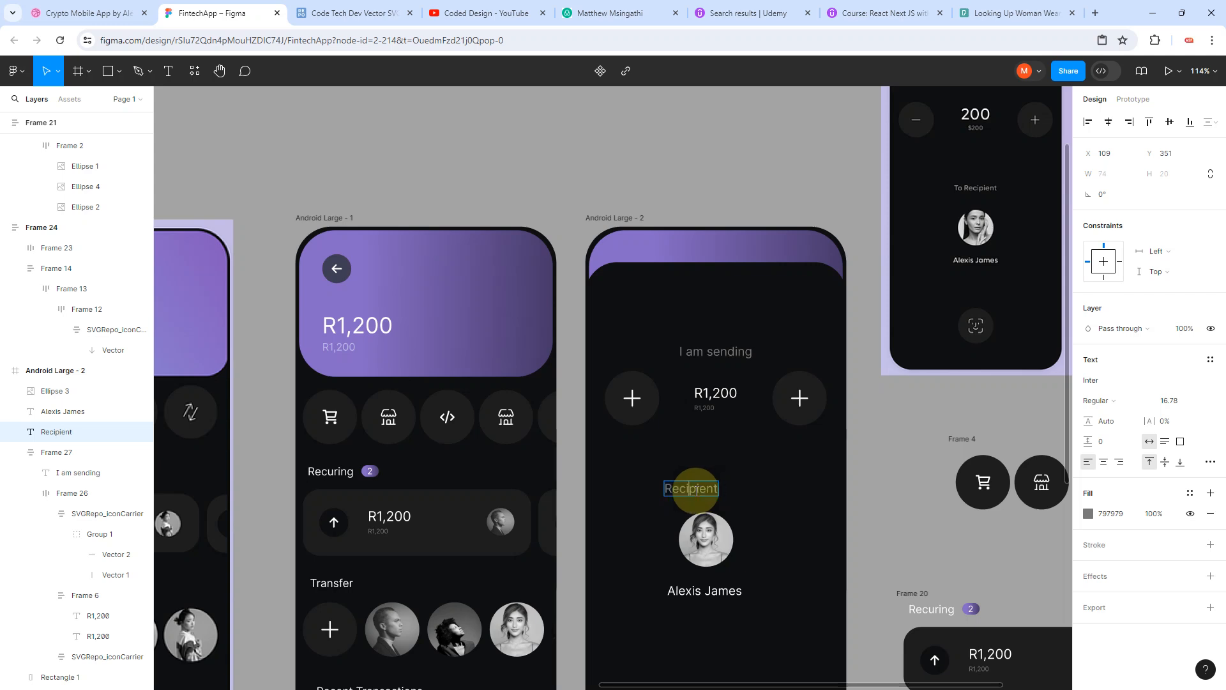
key(Escape)
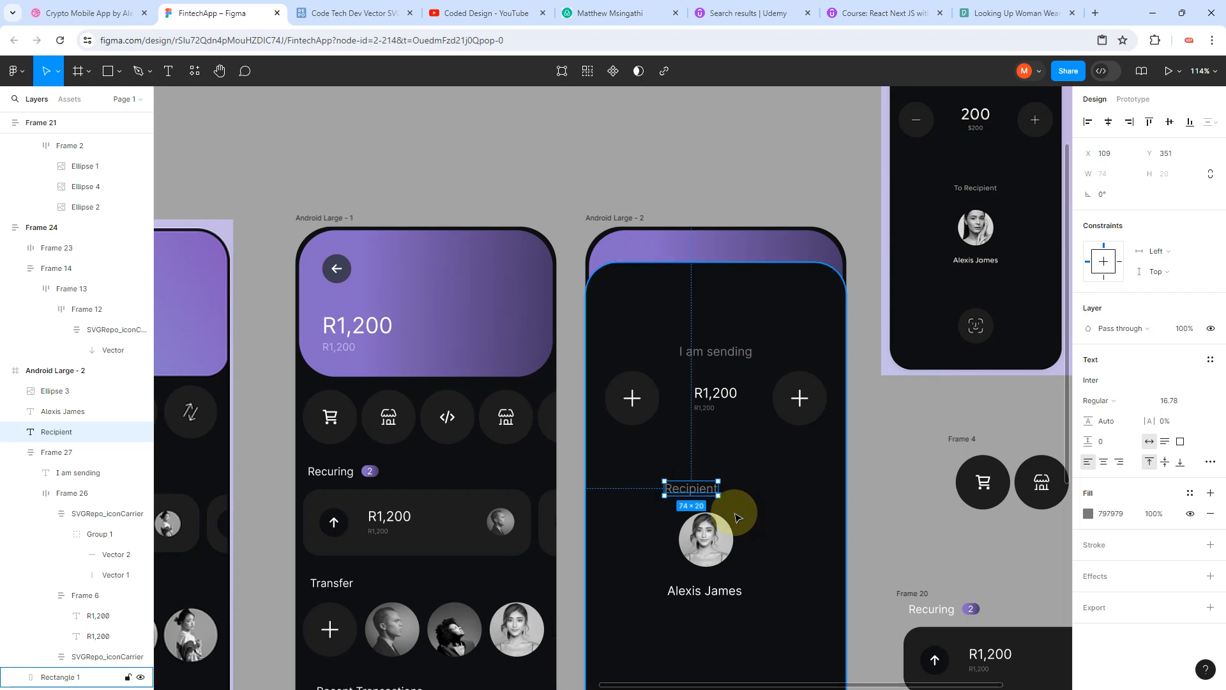
Step: Combine the "Recipient" text, the profile photo and the recipient's name in a vertical auto layout
shift+click(708, 533)
shift+click(681, 592)
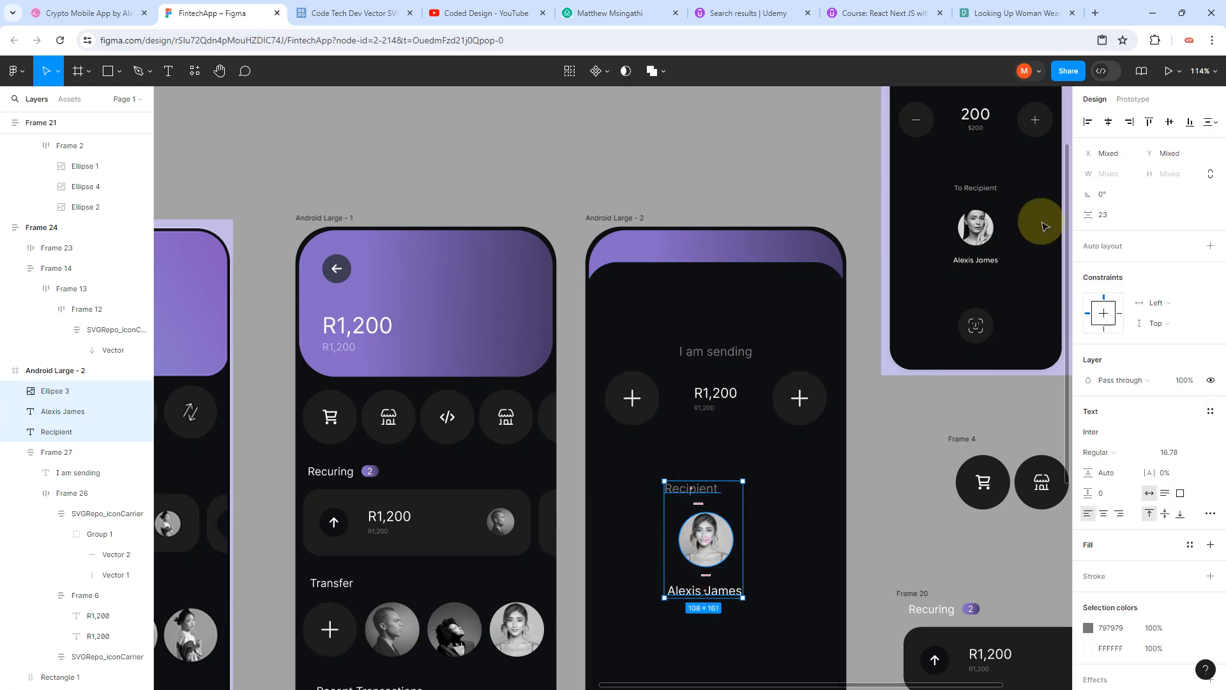
key(shift+a)
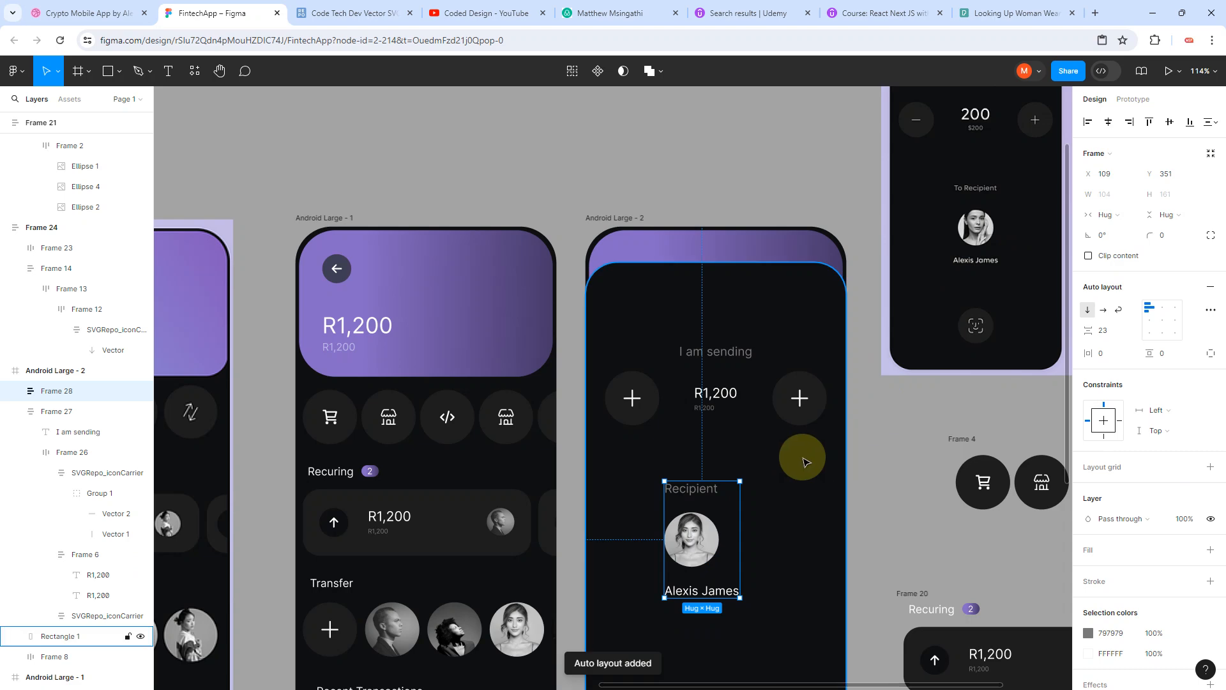
Step: Centre-align the recipient section's contents, centre the section horizontally on the second screen and lower it to Y 400
click(1162, 322)
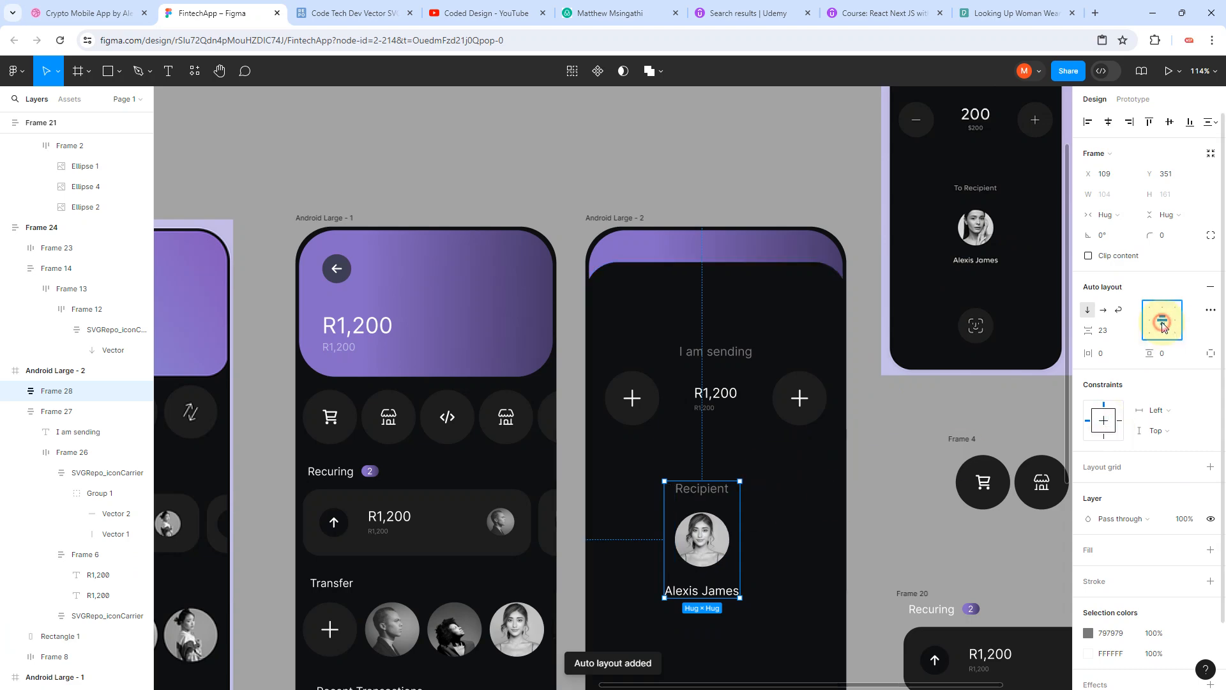
scroll(638, 505, down, 5)
scroll(645, 632, down, 3)
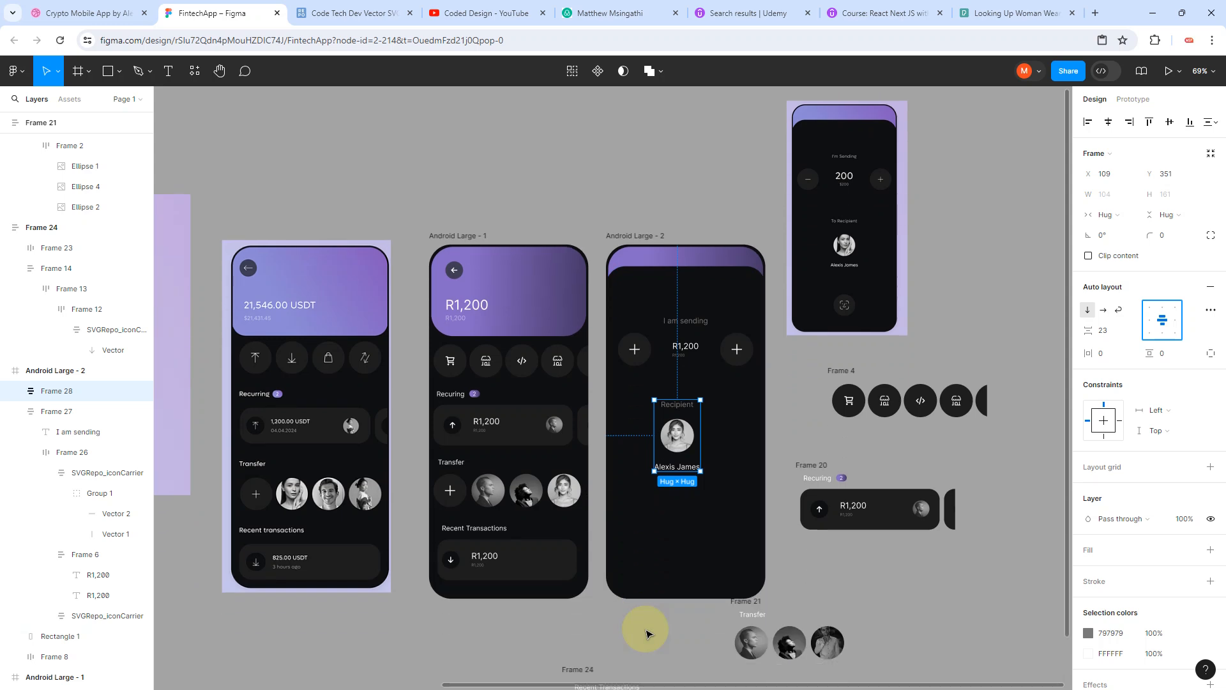
click(1108, 123)
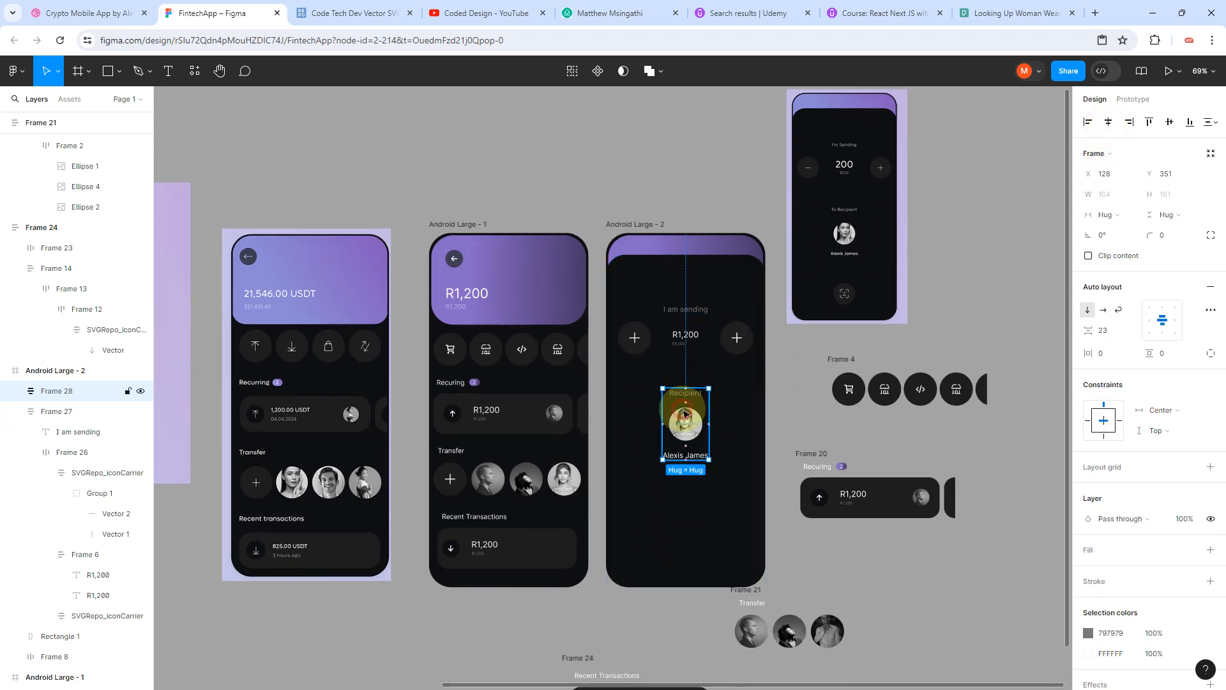
drag(684, 411, 683, 436)
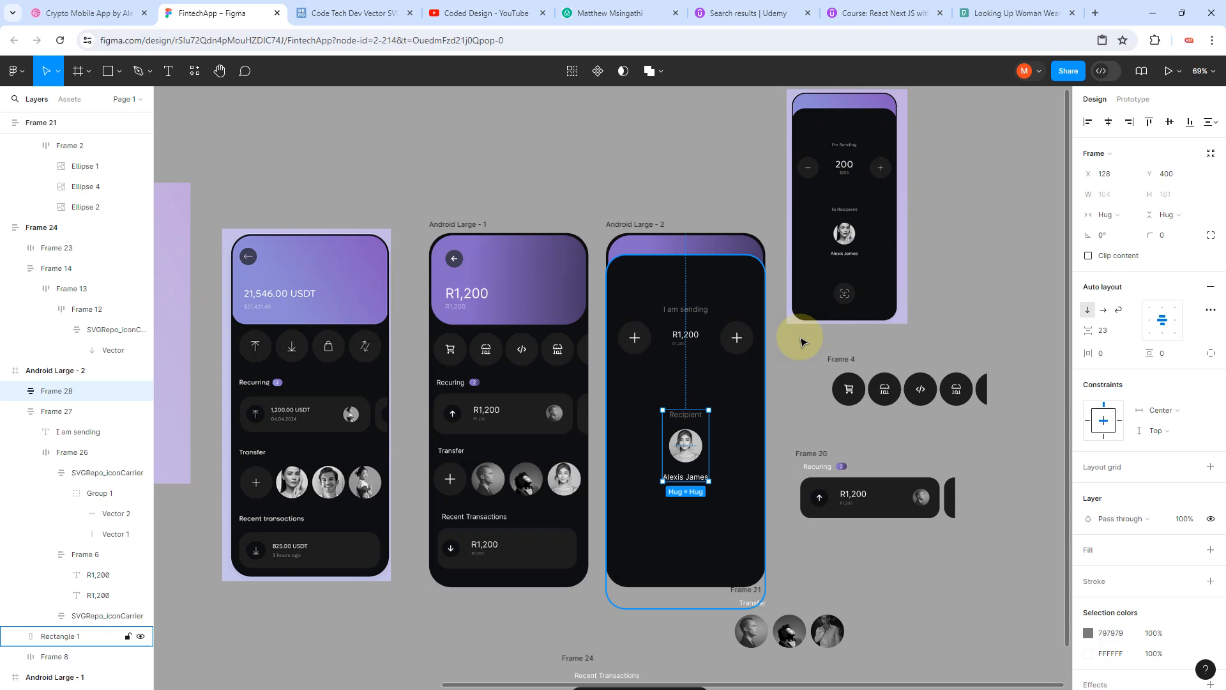
Step: Delete the vertical stroke of the plus icon before the R1,200 amount so it reads as a minus
click(635, 335)
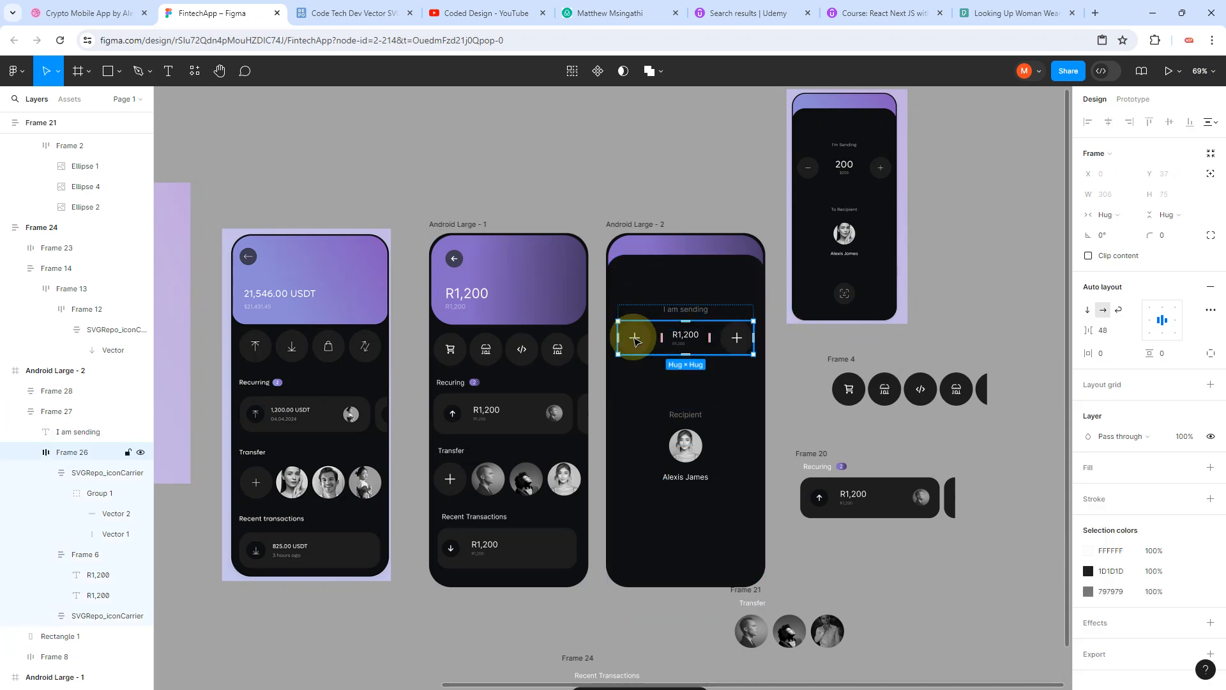
ctrl+scroll(636, 337, up, 10)
double_click(647, 336)
click(647, 335)
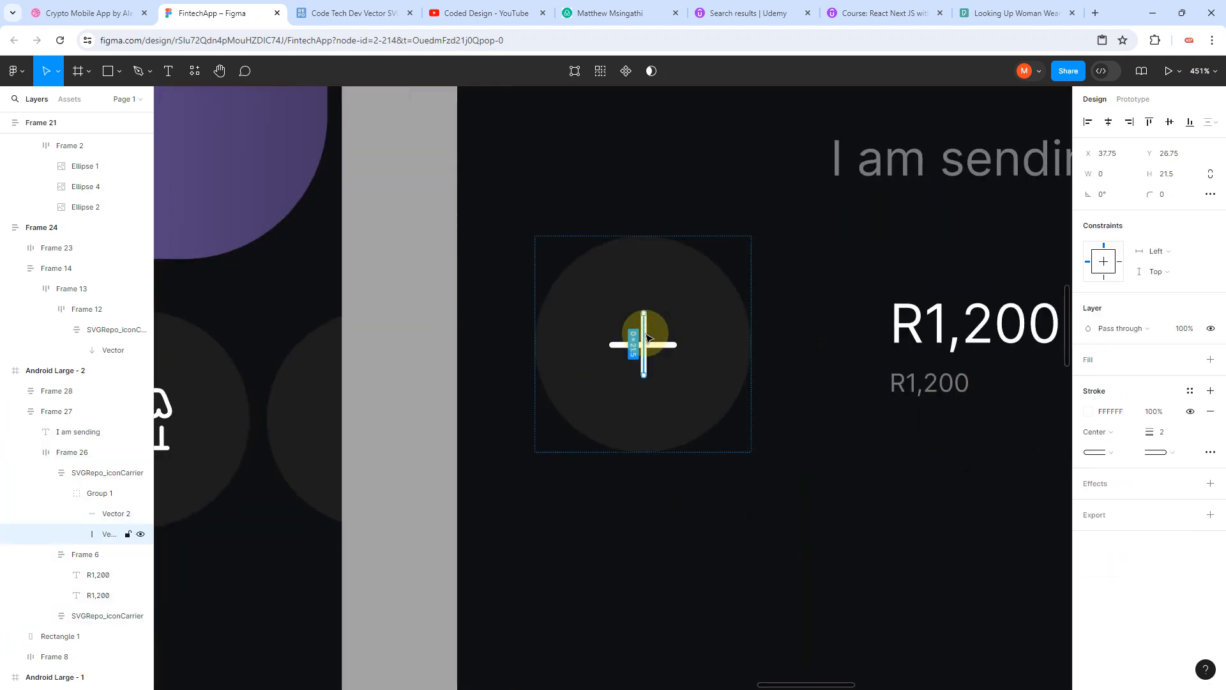
key(Delete)
ctrl+scroll(640, 409, down, 8)
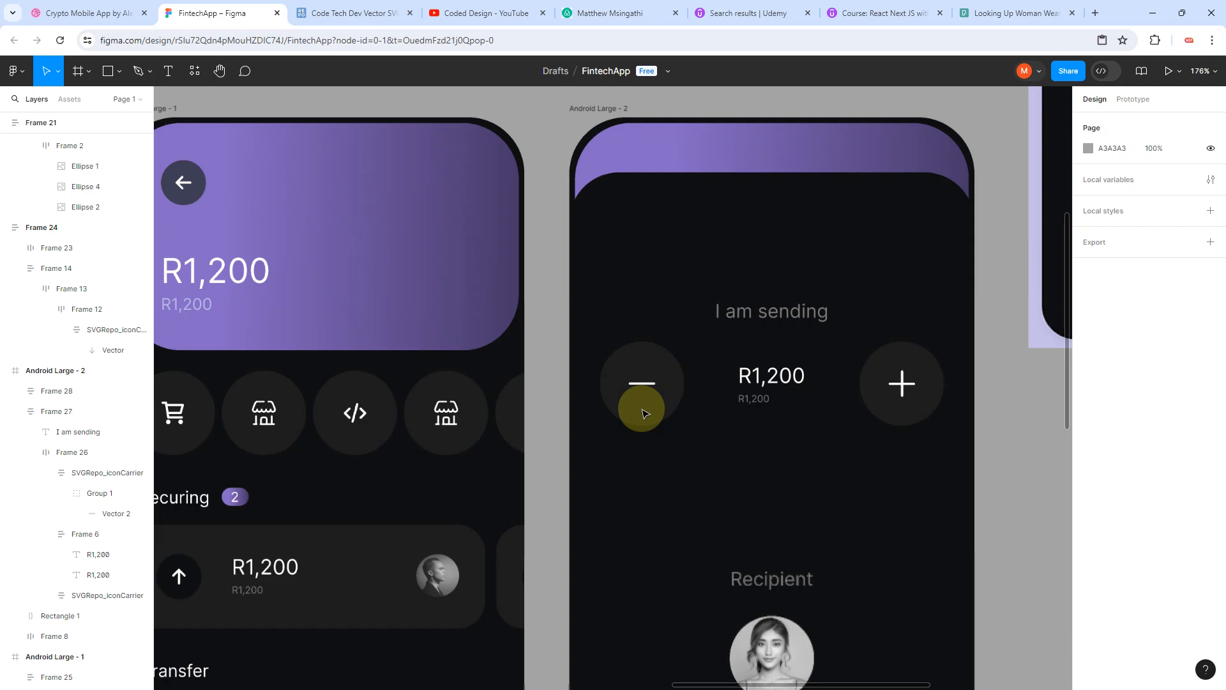
Step: Move the cart icon circle out of Frame 4 onto the second screen, below the recipient's name at about Y 655
click(763, 516)
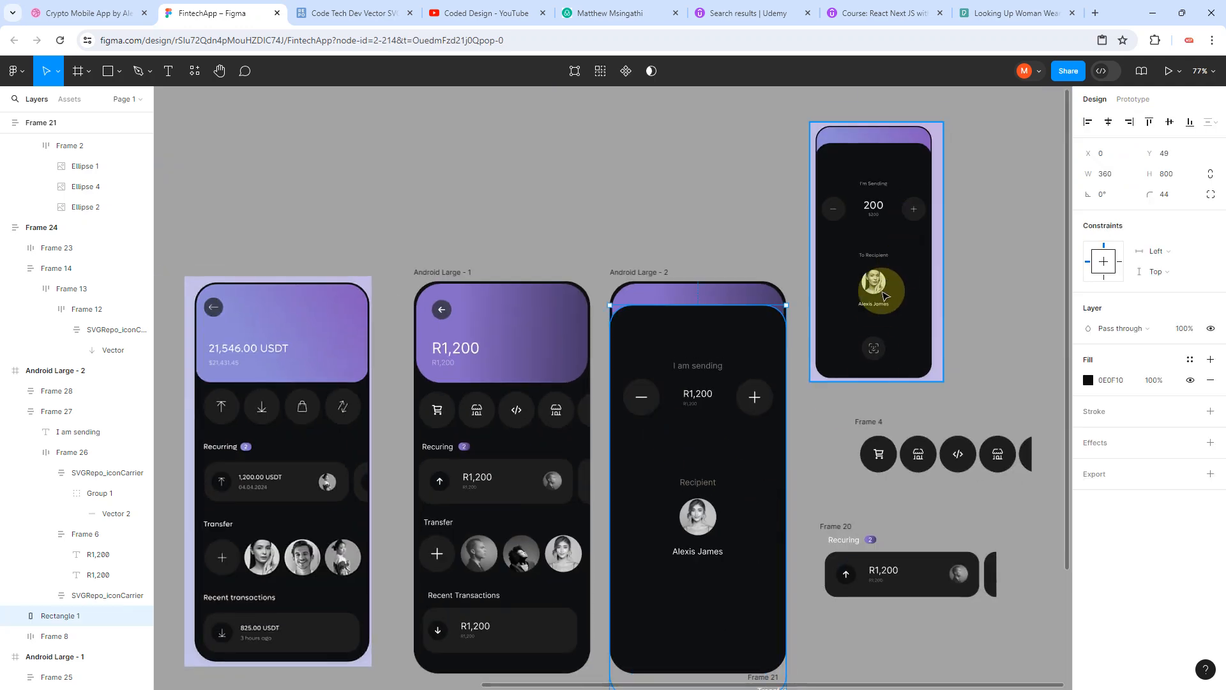
ctrl+scroll(877, 357, up, 3)
ctrl+scroll(877, 364, up, 10)
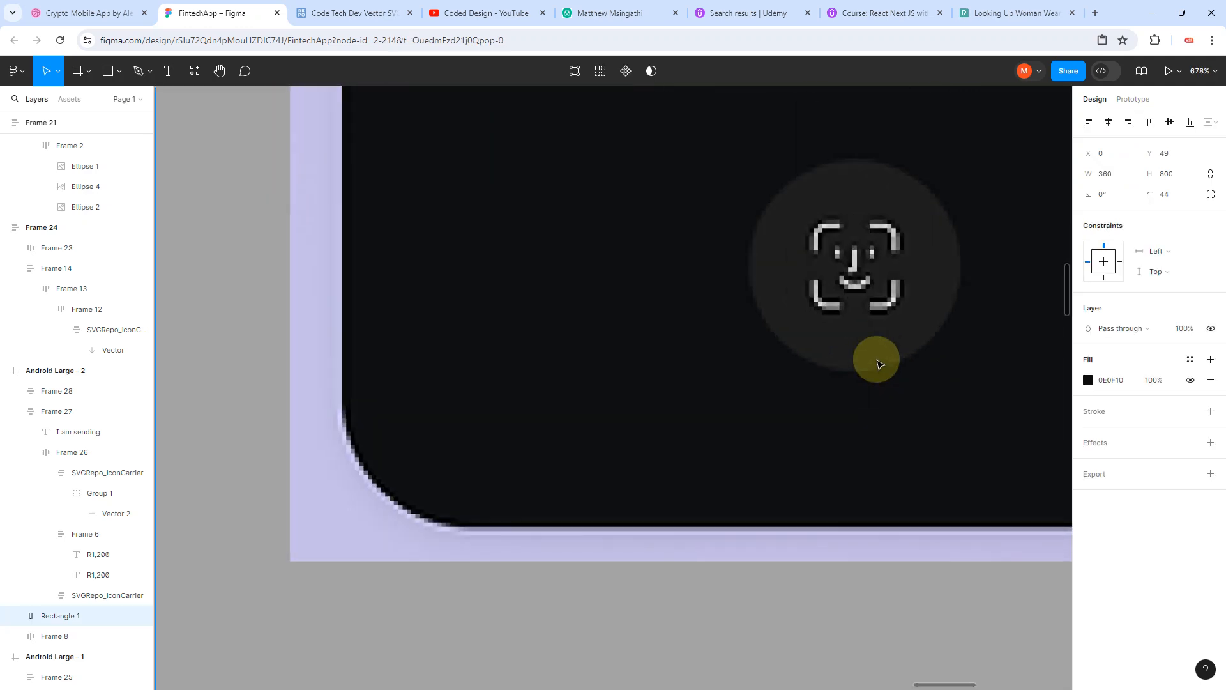
scroll(877, 285, down, 6)
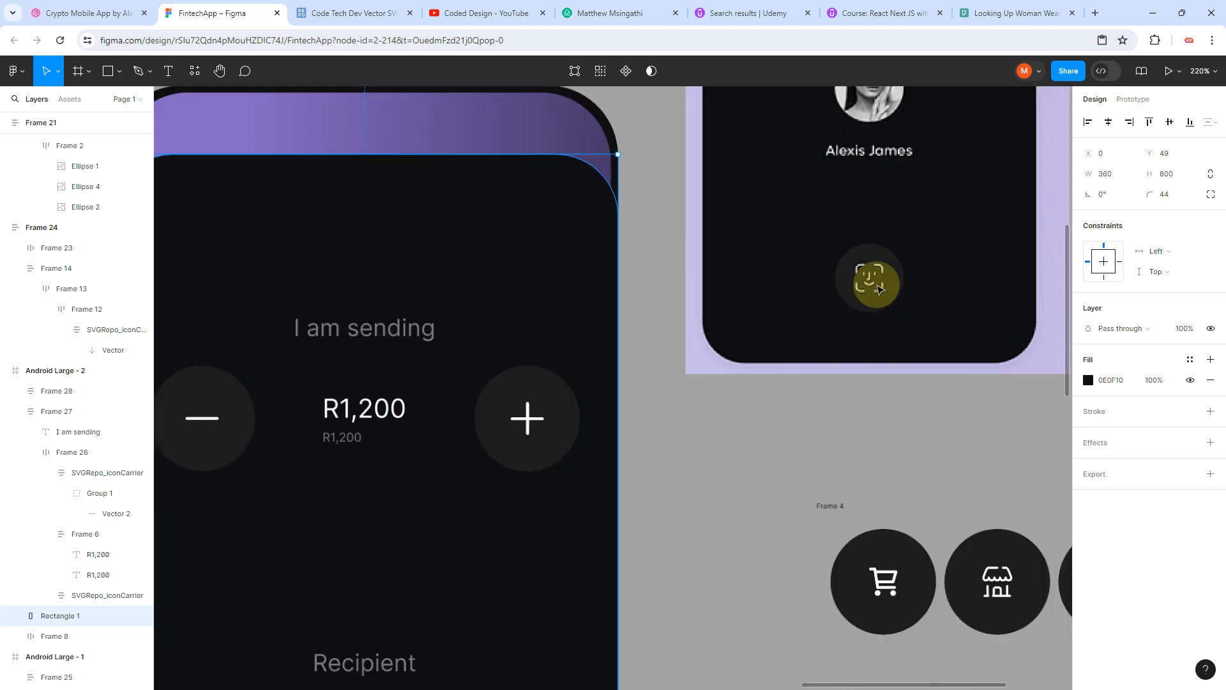
scroll(879, 288, down, 4)
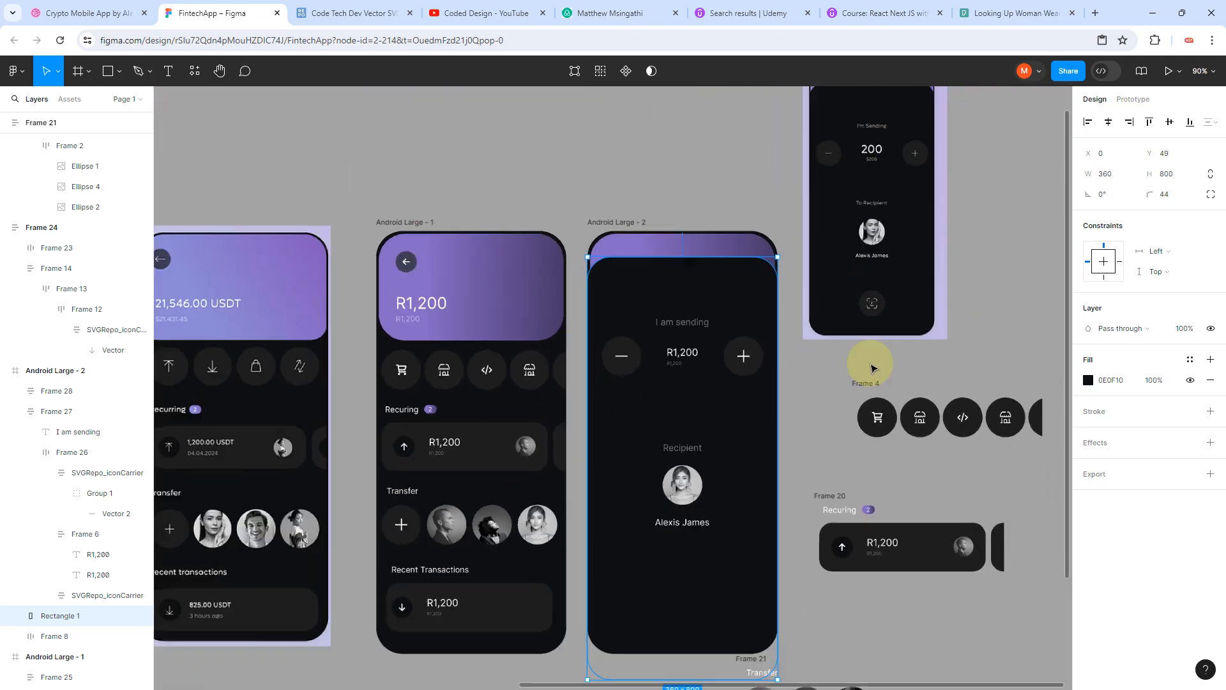
click(873, 421)
click(872, 414)
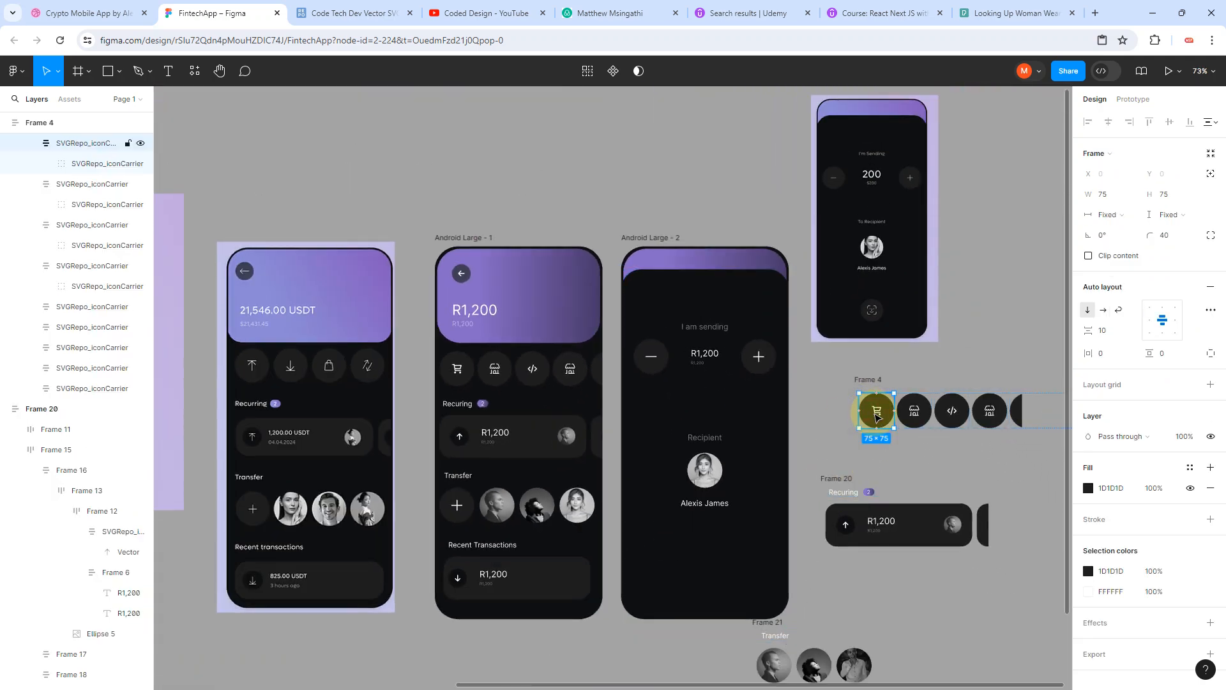
drag(877, 416, 702, 573)
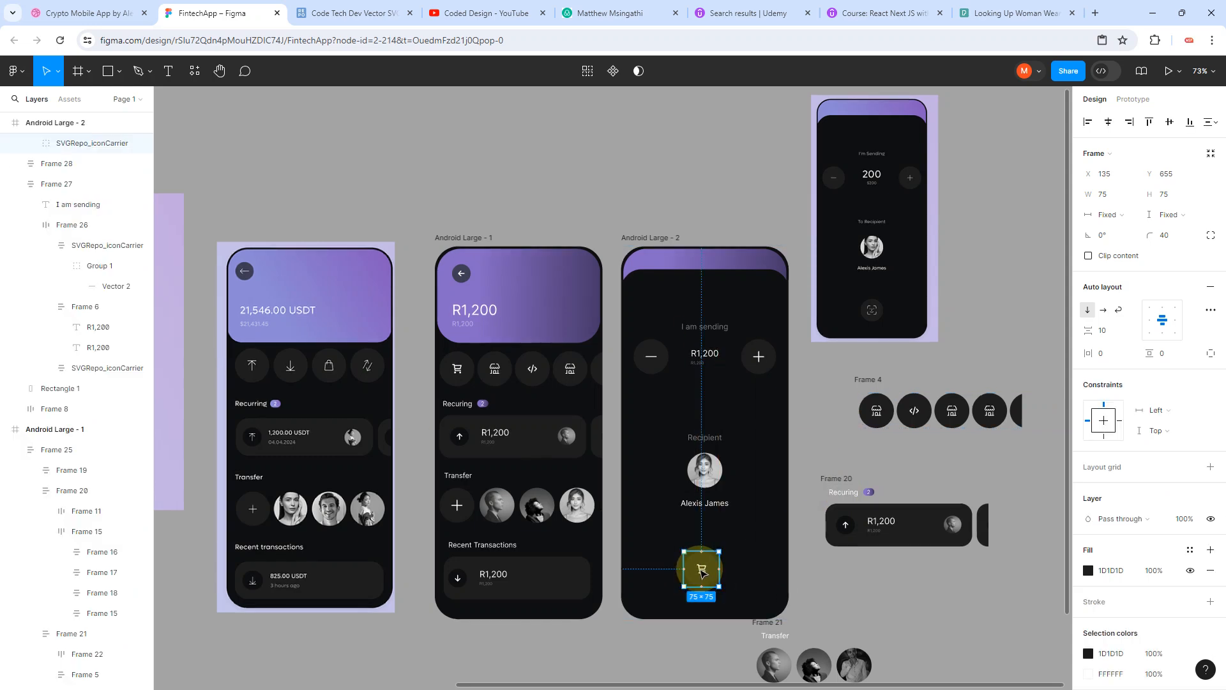
Step: Combine the sending section, the recipient section and the cart icon in one vertical auto layout centred on the screen
shift+click(705, 497)
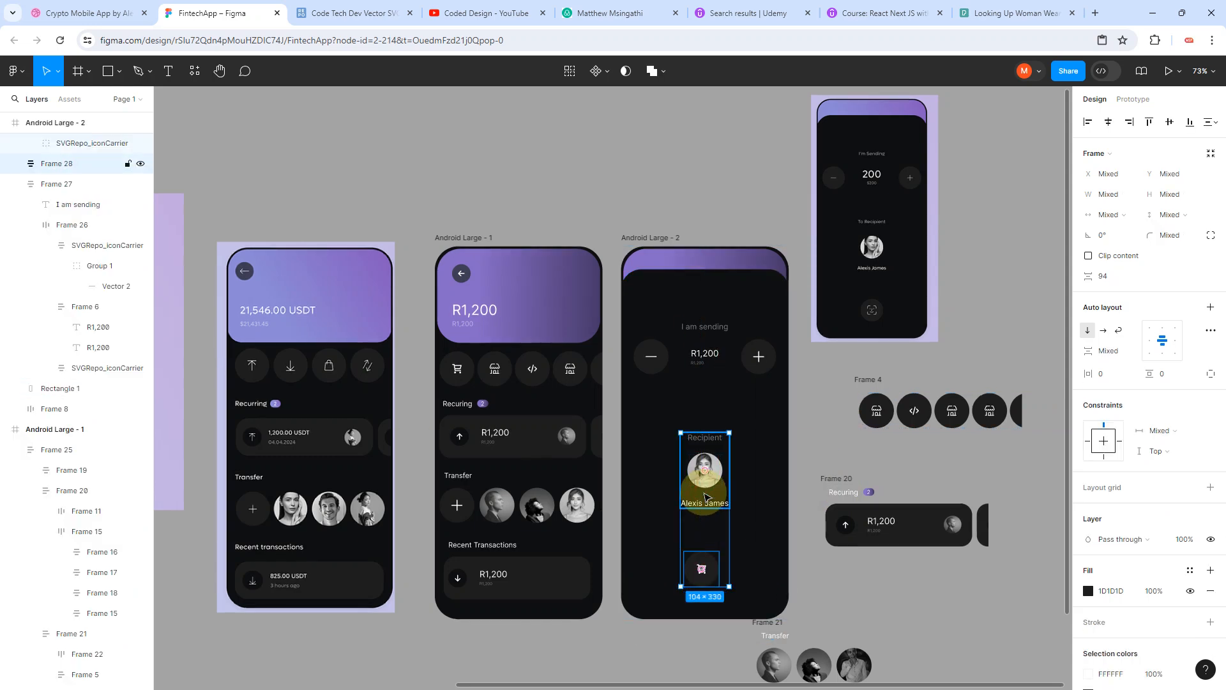
shift+click(714, 359)
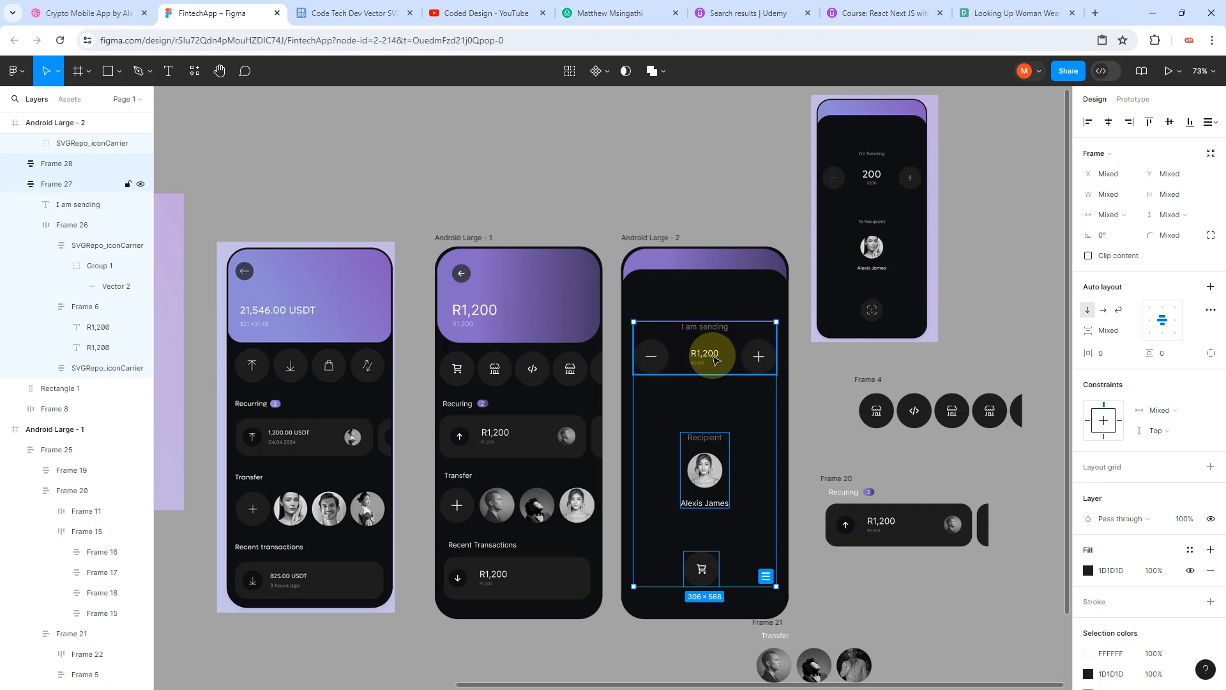
key(shift+a)
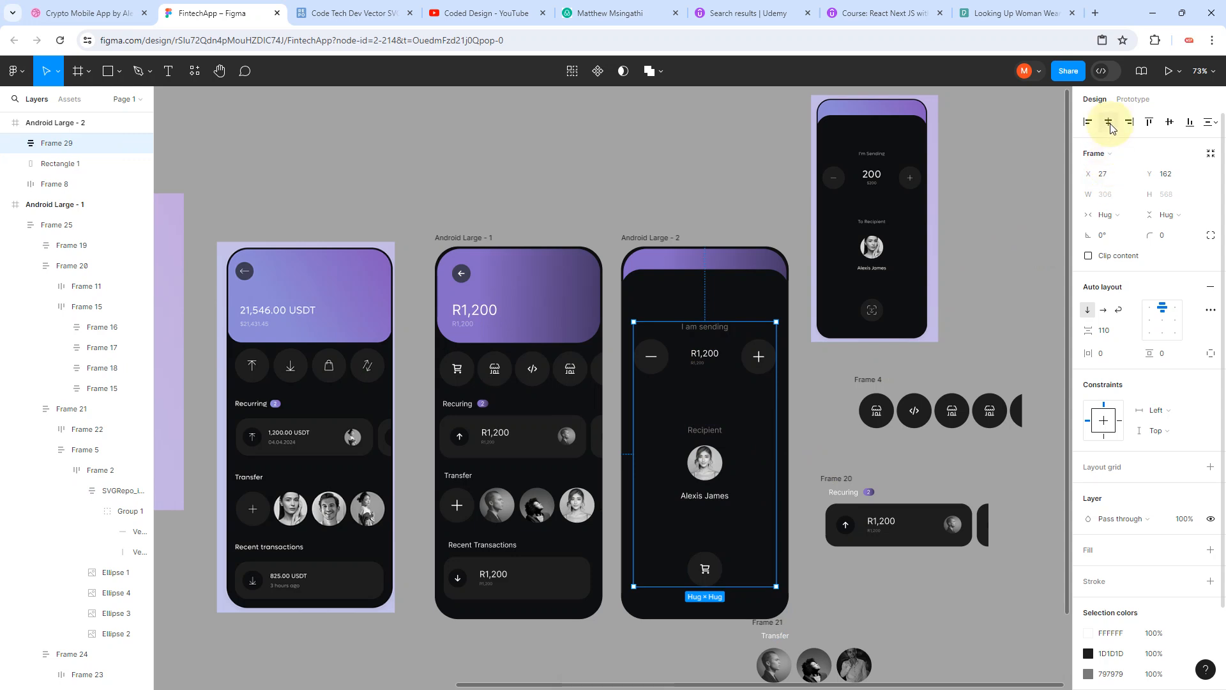
click(853, 362)
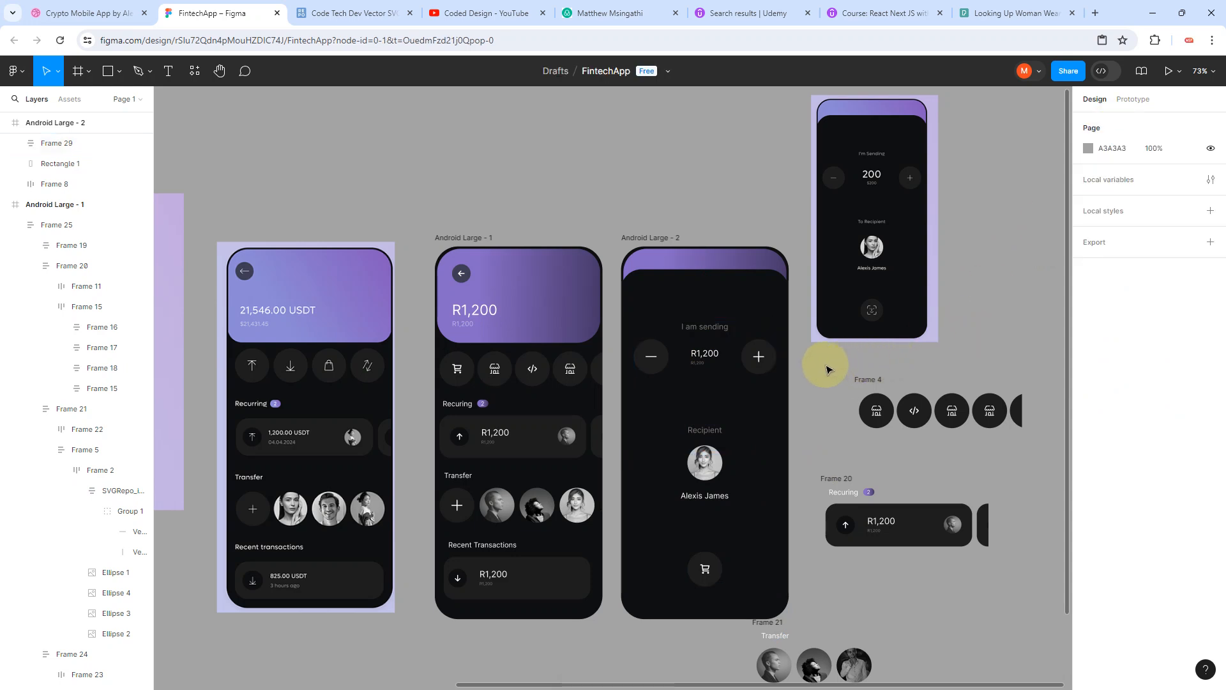
Step: Delete the leftover component frames beside and below the screens, including Frame 4, Frame 20, Frame 21 and Frame 24
drag(808, 360, 1033, 688)
key(Delete)
drag(529, 515, 777, 675)
key(Delete)
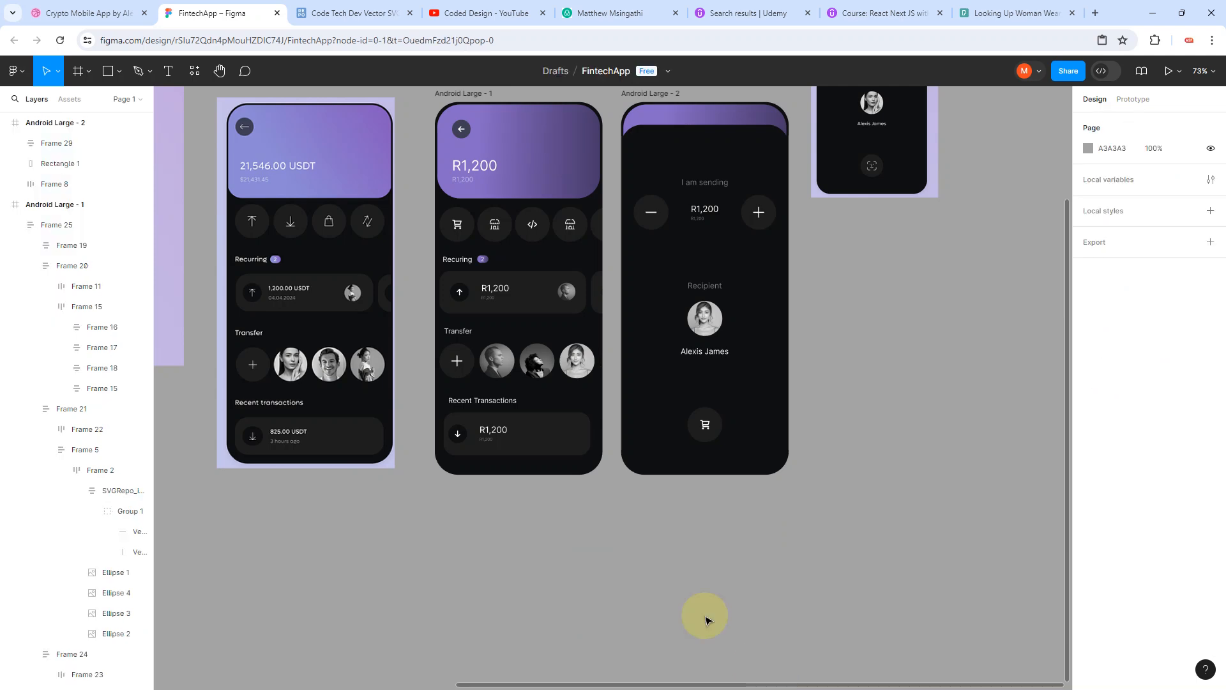
scroll(520, 208, up, 2)
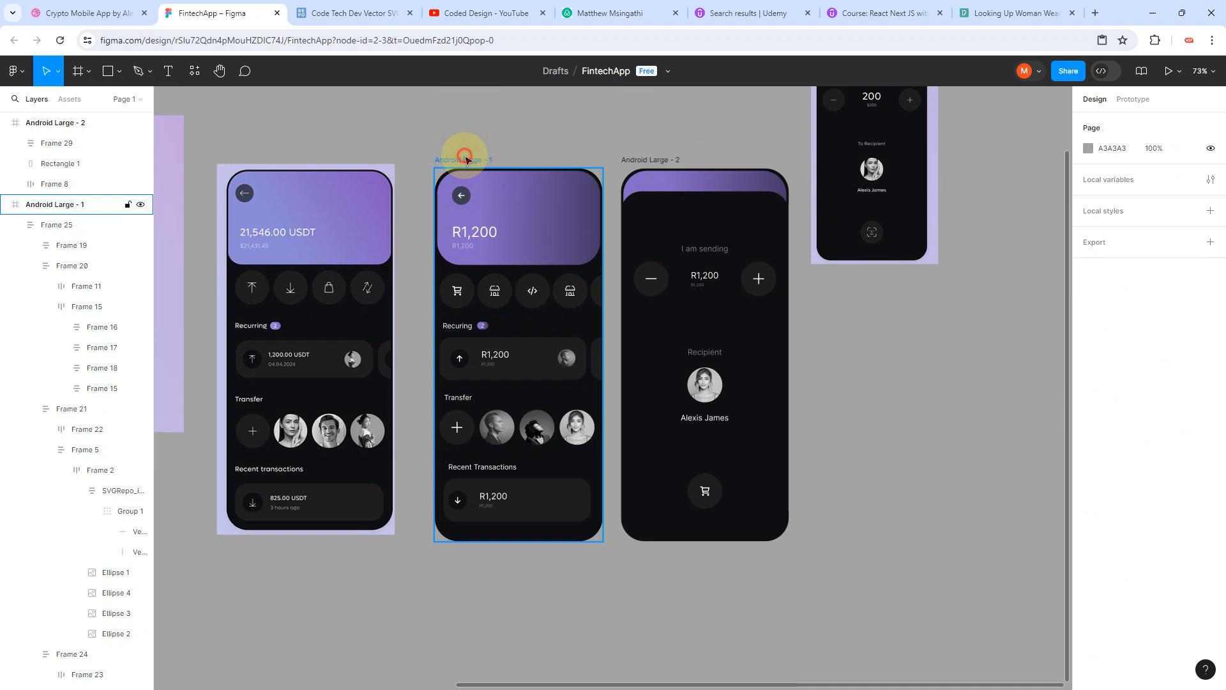
click(467, 160)
key(Delete)
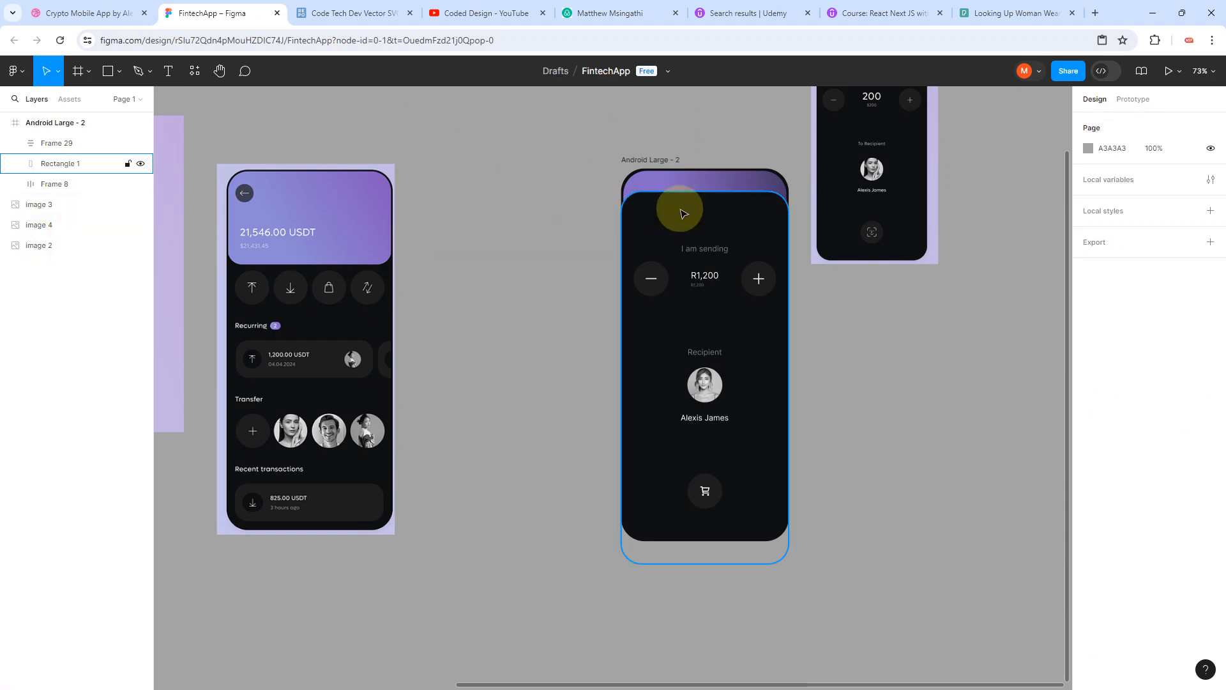
scroll(679, 205, down, 4)
drag(789, 215, 809, 377)
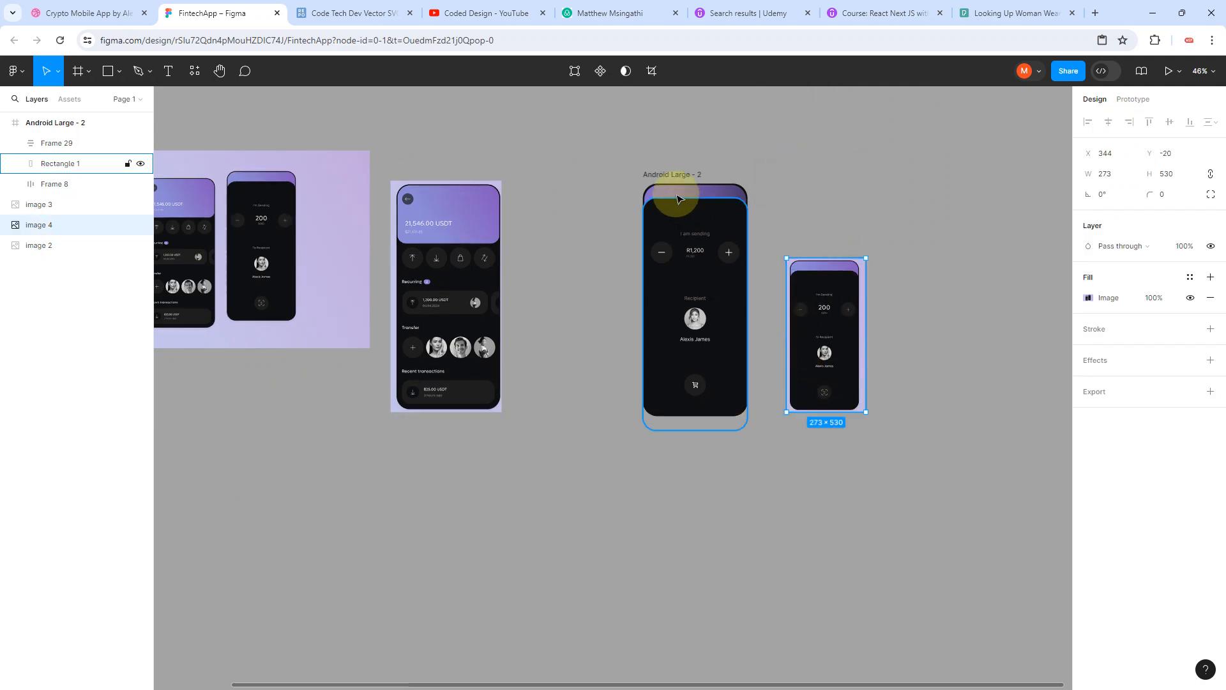
drag(658, 174, 560, 204)
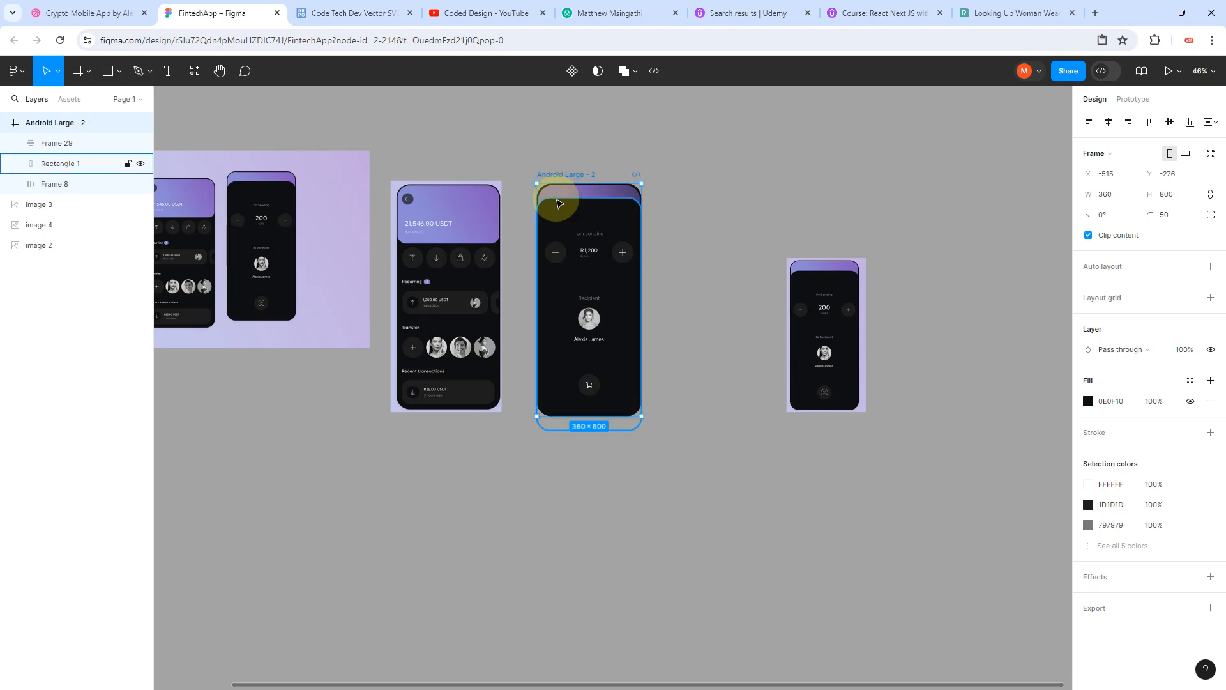
key(ctrl+z)
key(ctrl+z)
key(ctrl+z)
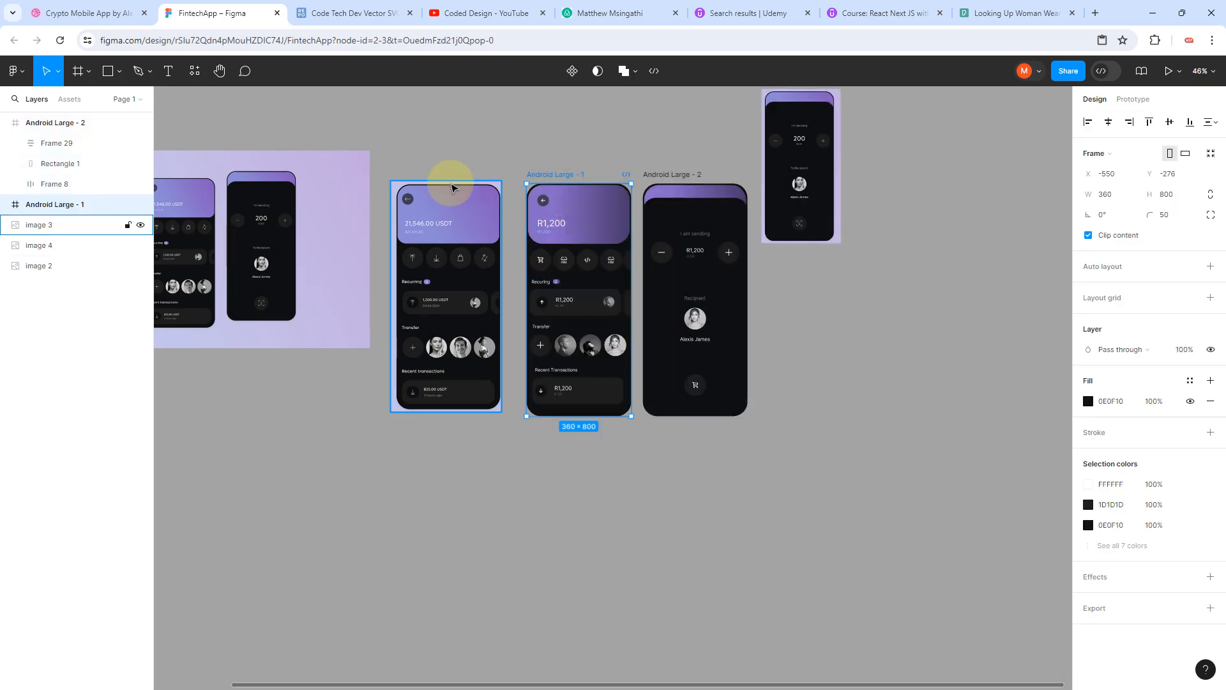
Step: Delete the cropped reference image of the home screen beside the Android Large - 1 frame
click(452, 186)
scroll(549, 224, up, 2)
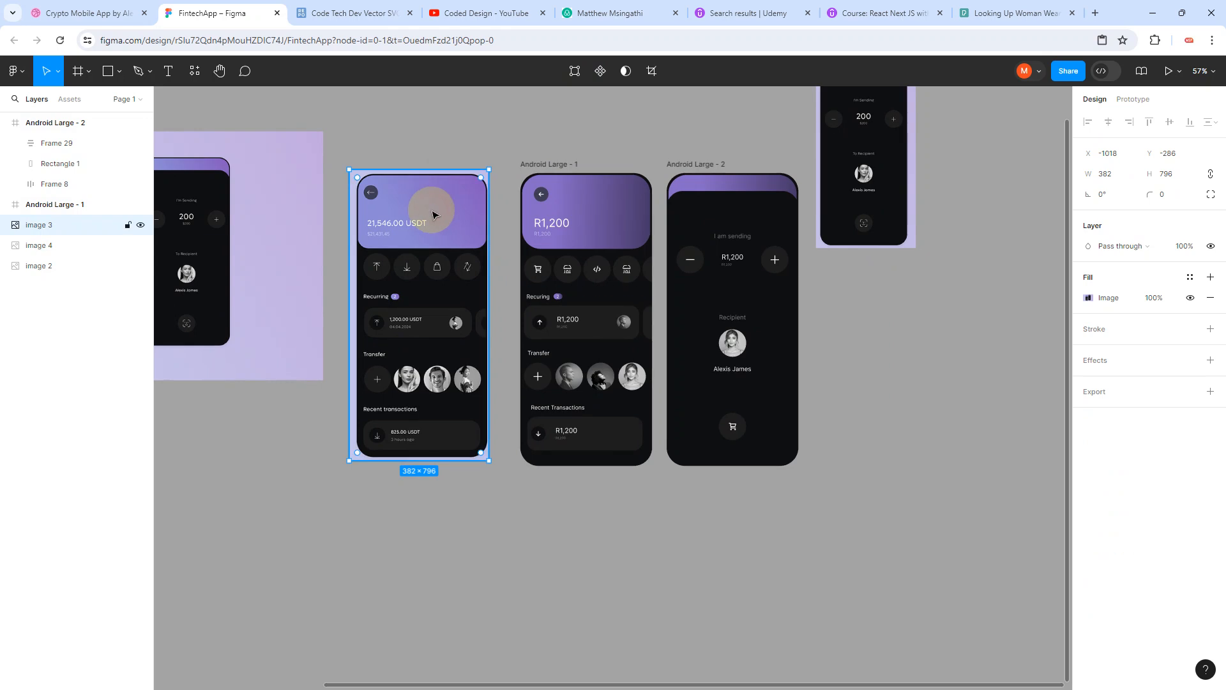
key(Delete)
Step: Set the Recent Transactions section's right padding to 9 and its left padding to 24
scroll(591, 350, up, 5)
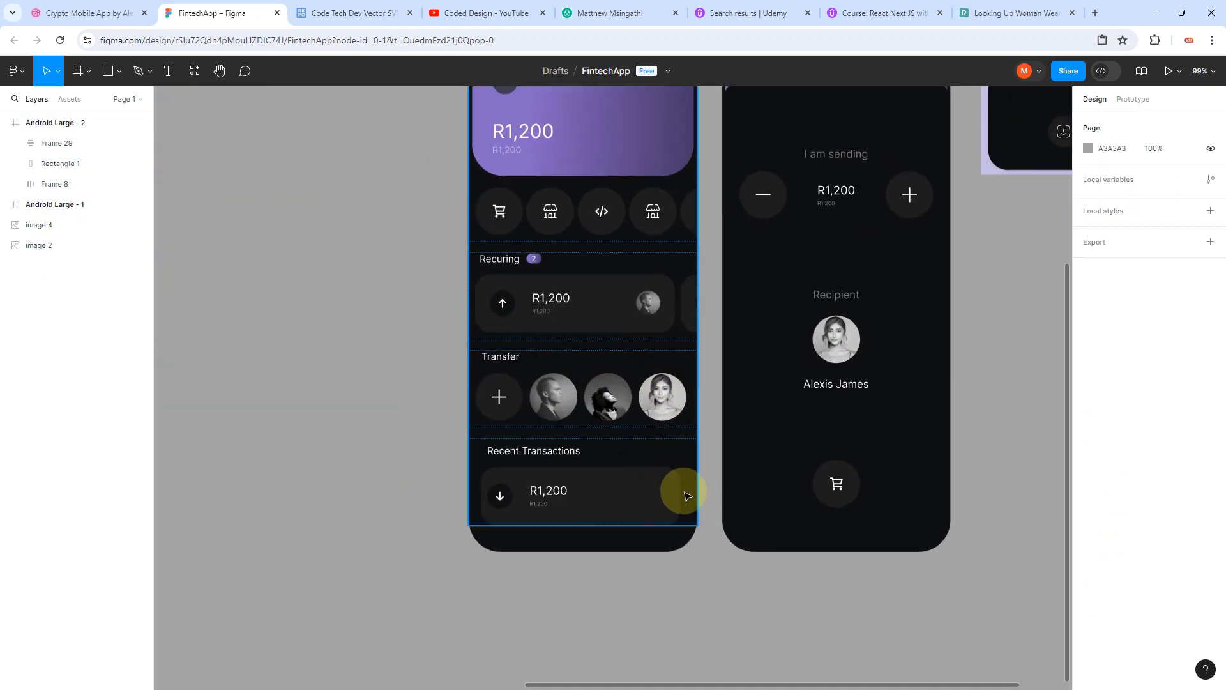
click(547, 492)
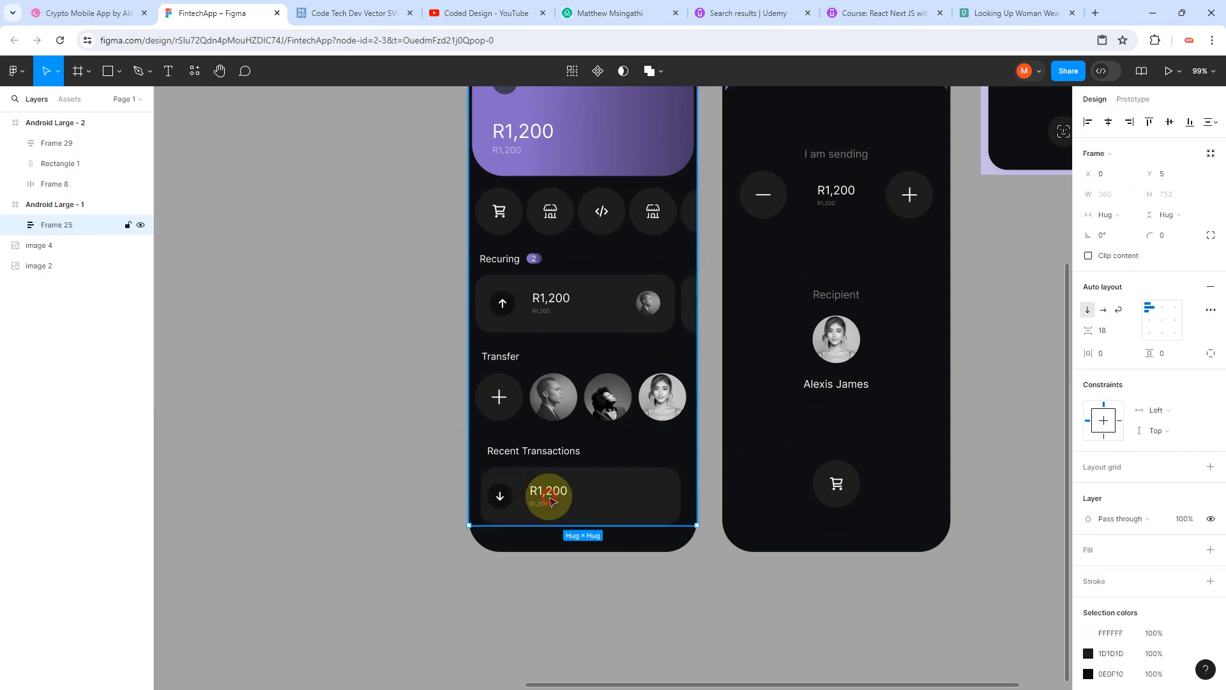
click(547, 492)
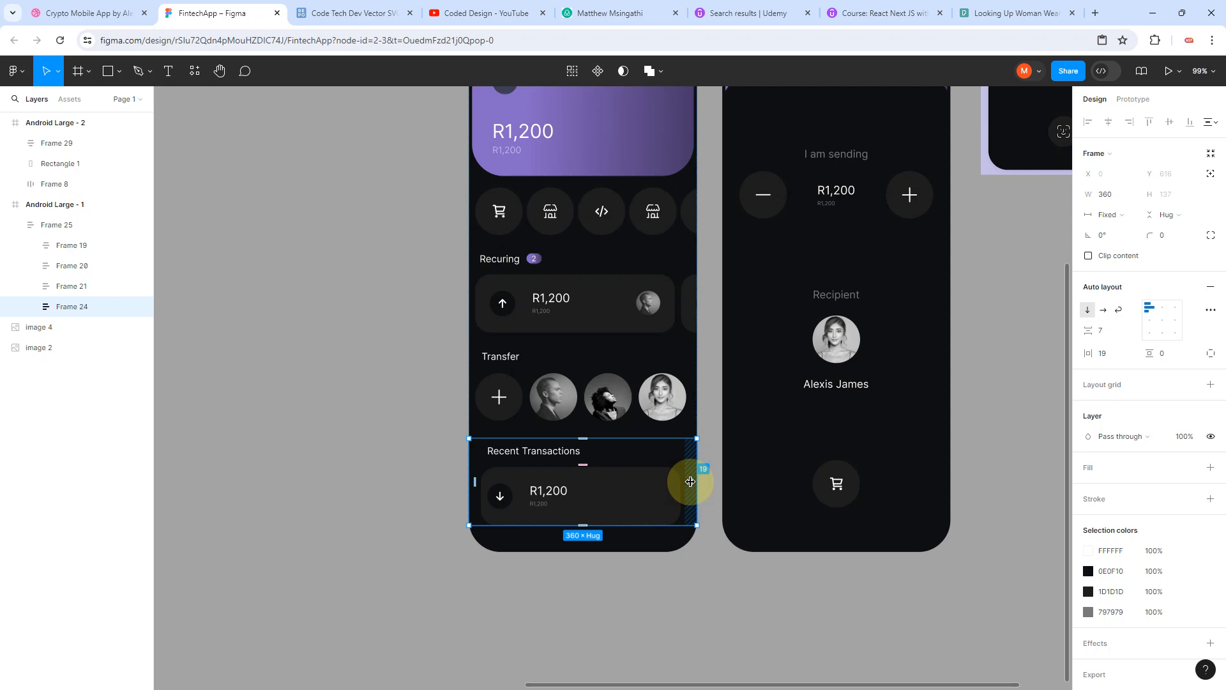
drag(693, 481, 696, 482)
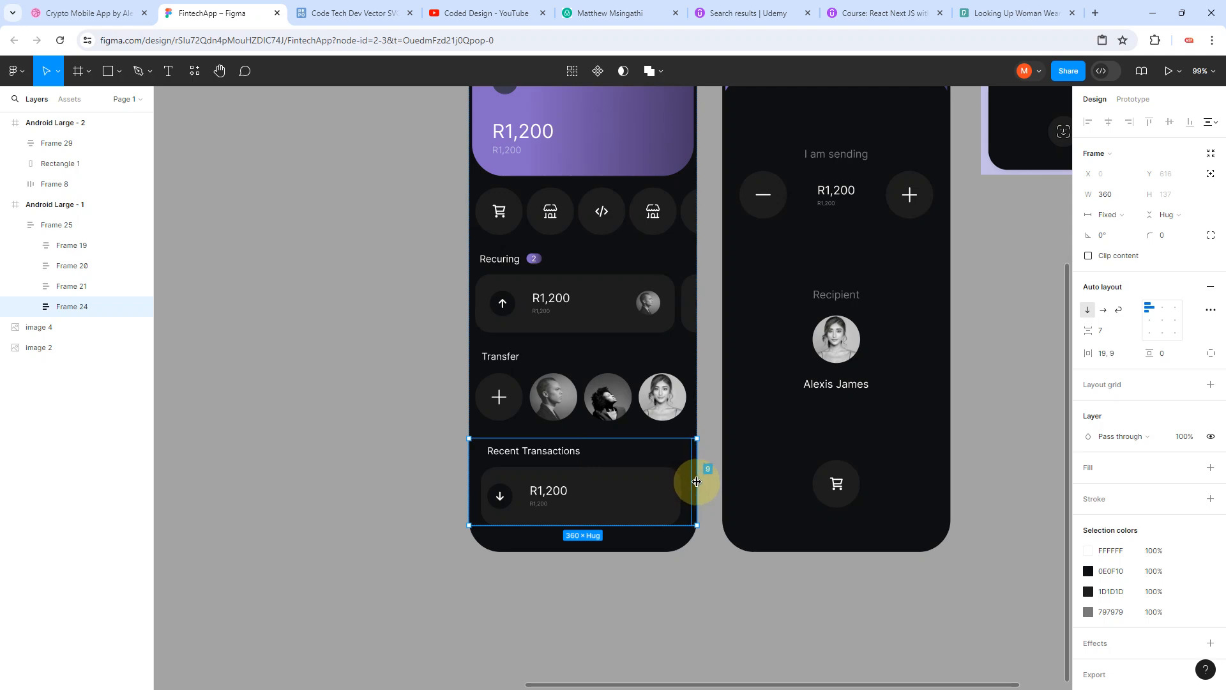
drag(476, 483, 480, 484)
click(403, 462)
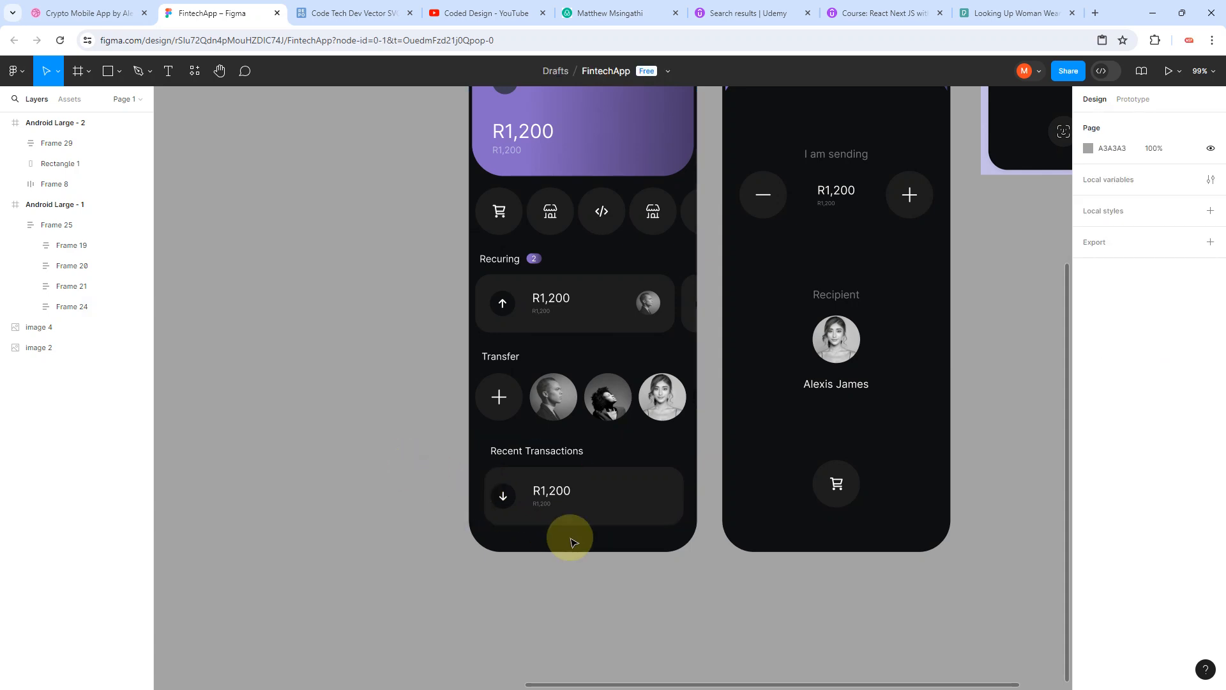
scroll(566, 533, up, 2)
click(550, 569)
click(551, 571)
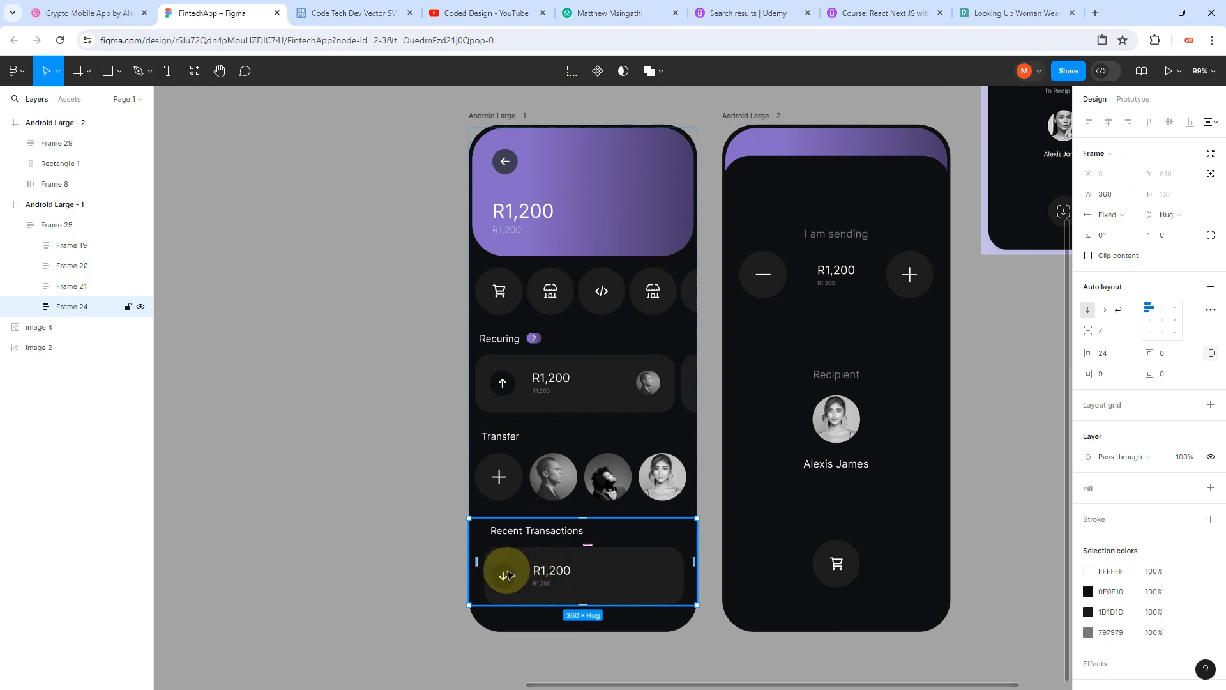
drag(476, 564, 479, 564)
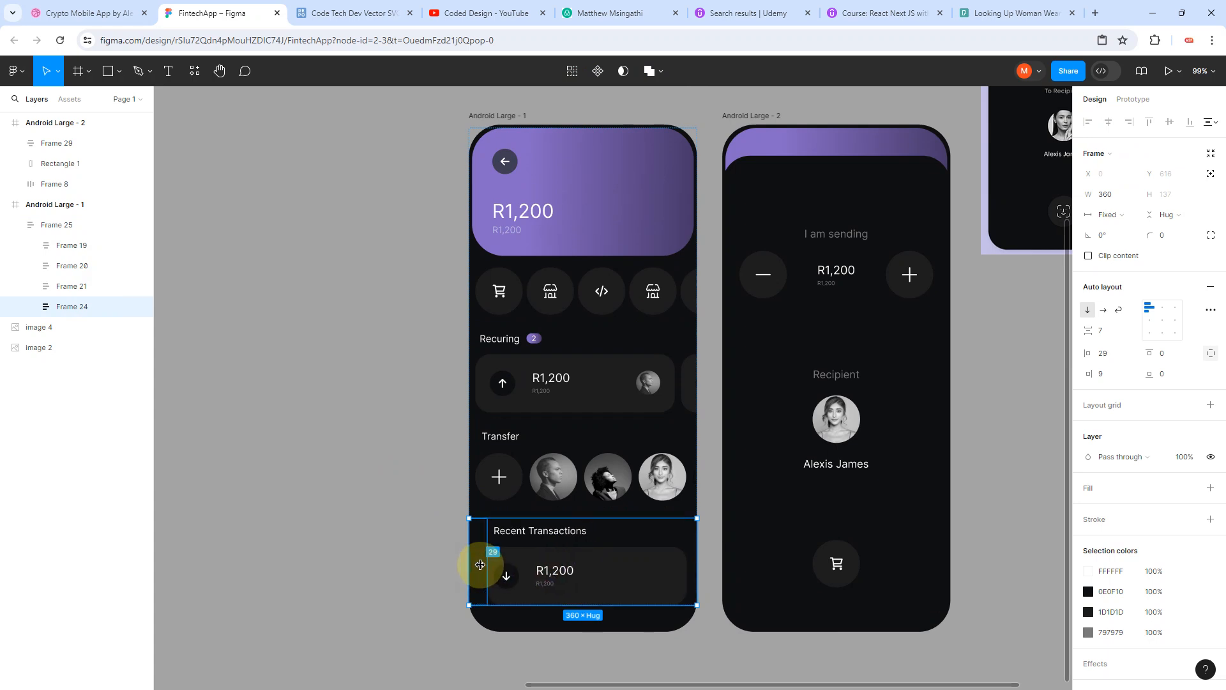
click(438, 562)
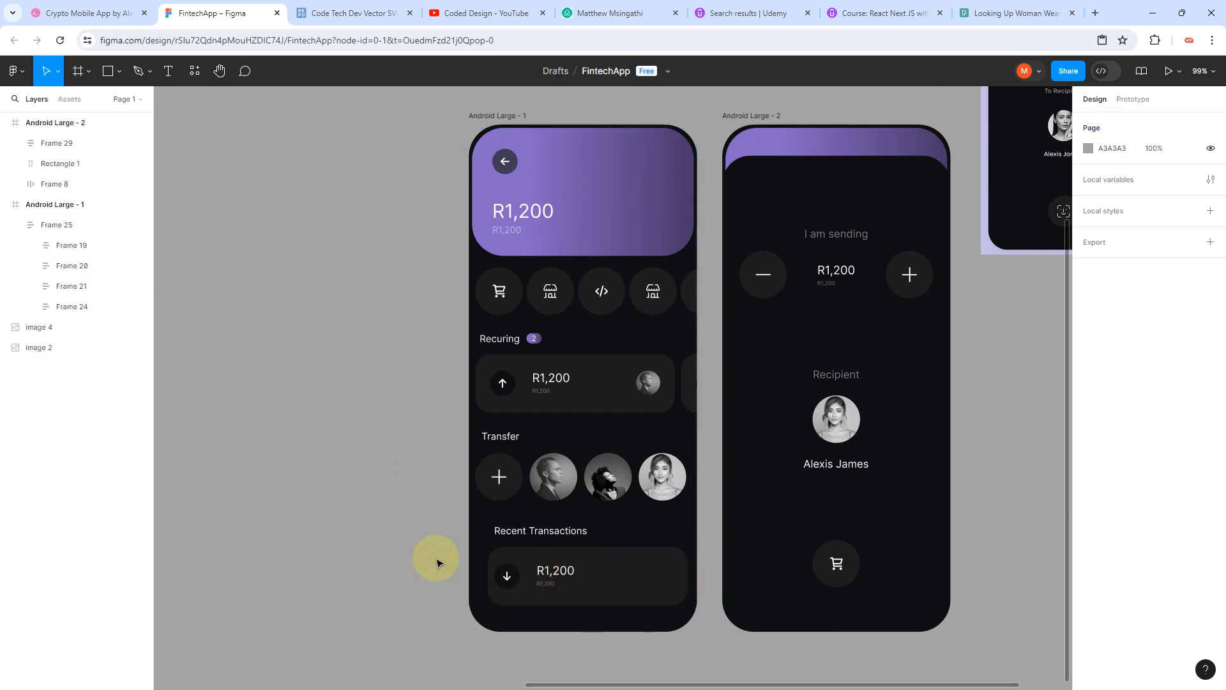
double_click(488, 568)
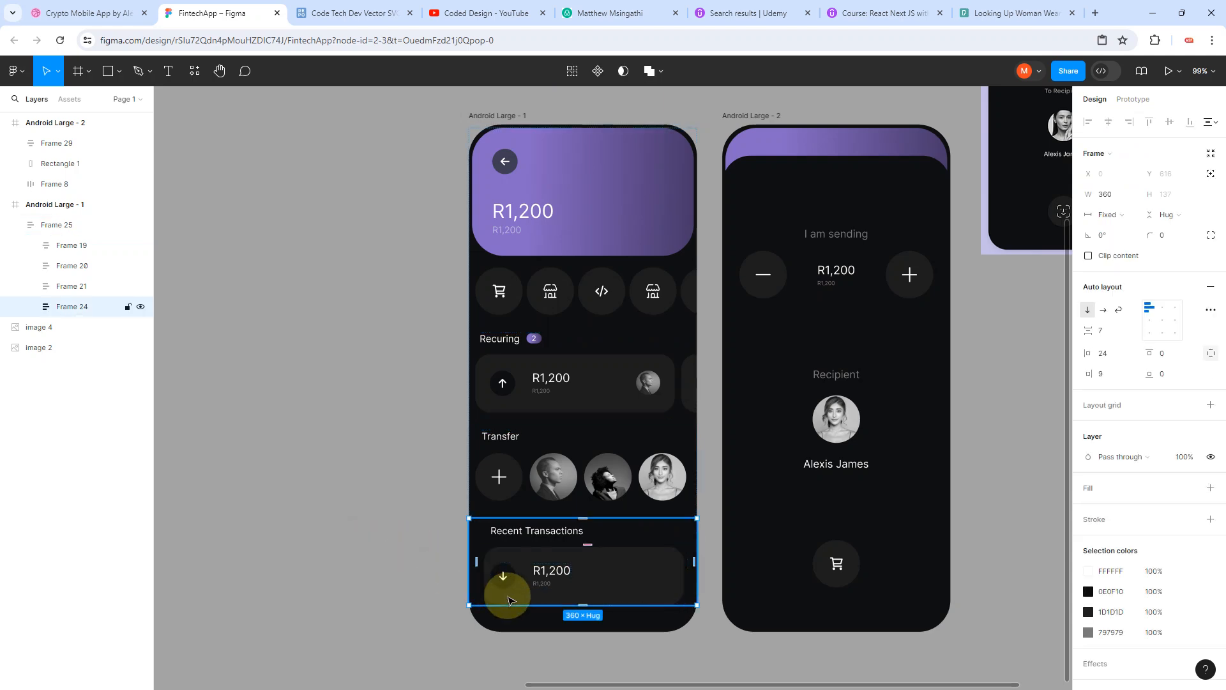
click(361, 573)
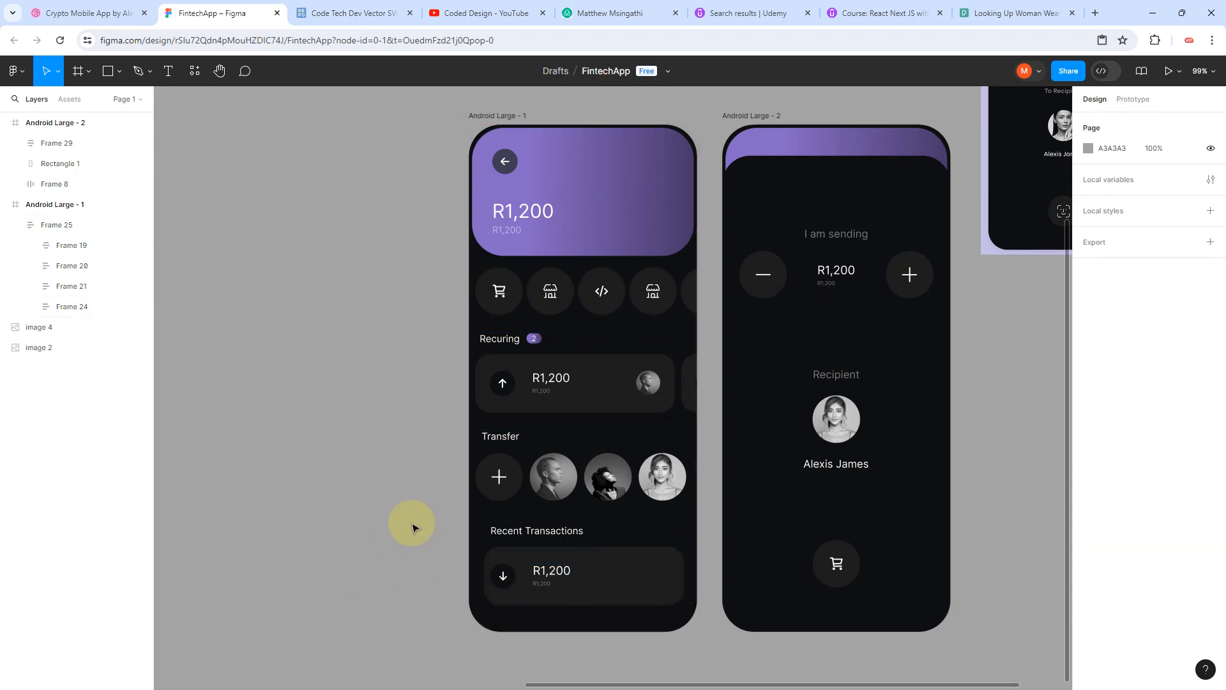
scroll(411, 527, down, 5)
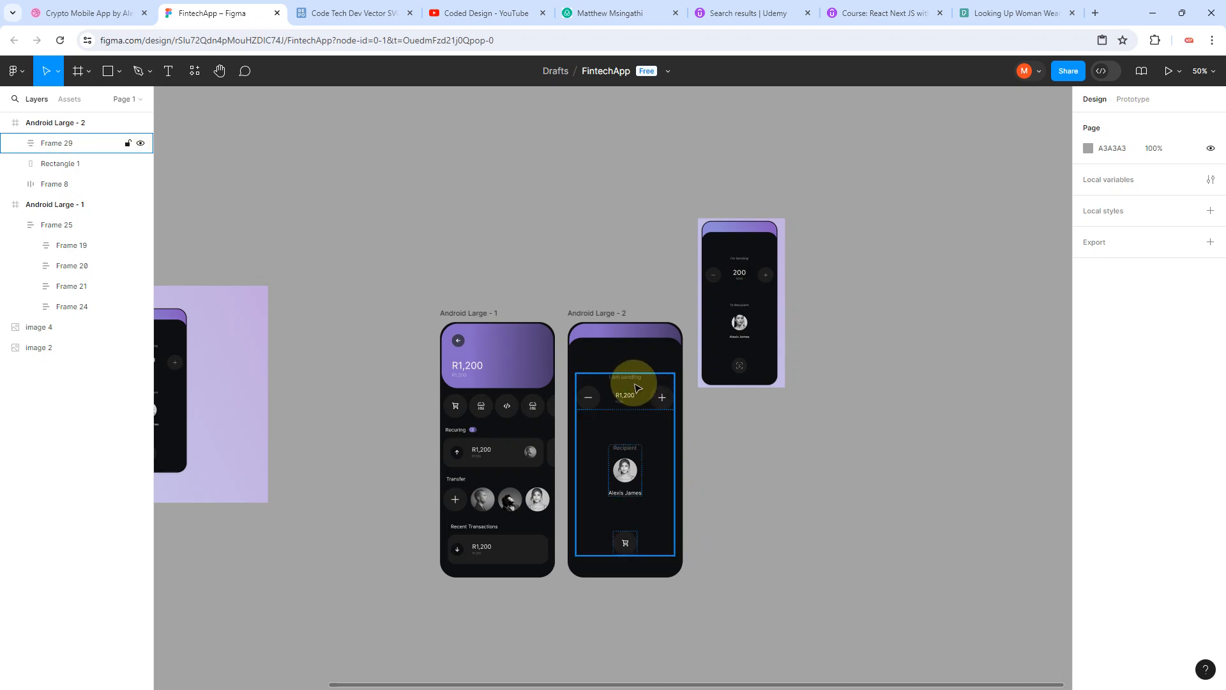
Step: Delete the cropped reference image of the send-money screen beside the Android Large - 2 frame
click(720, 251)
key(Delete)
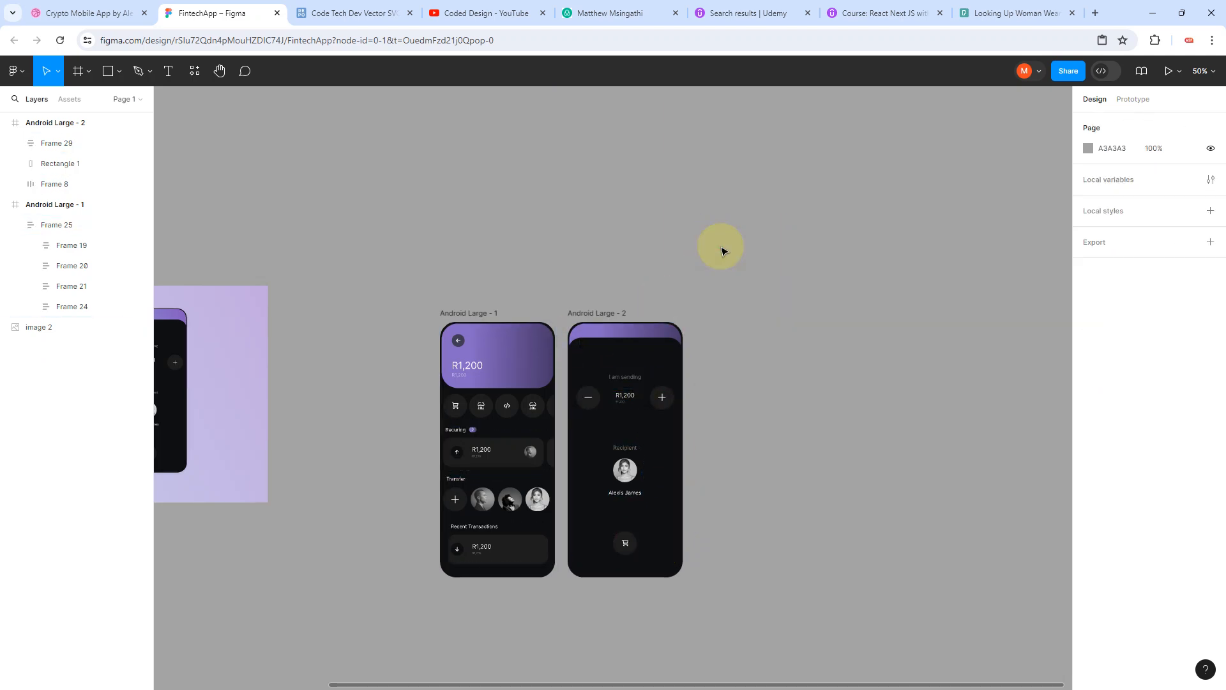
scroll(715, 383, down, 5)
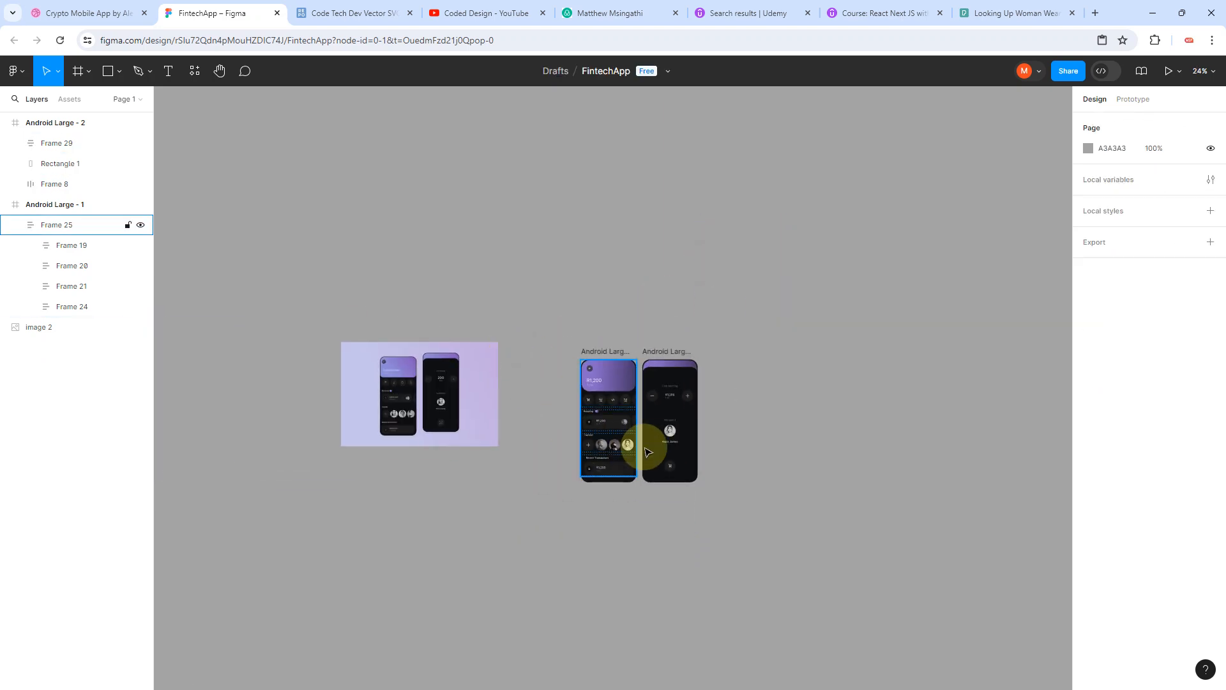
scroll(646, 448, up, 3)
scroll(655, 374, up, 3)
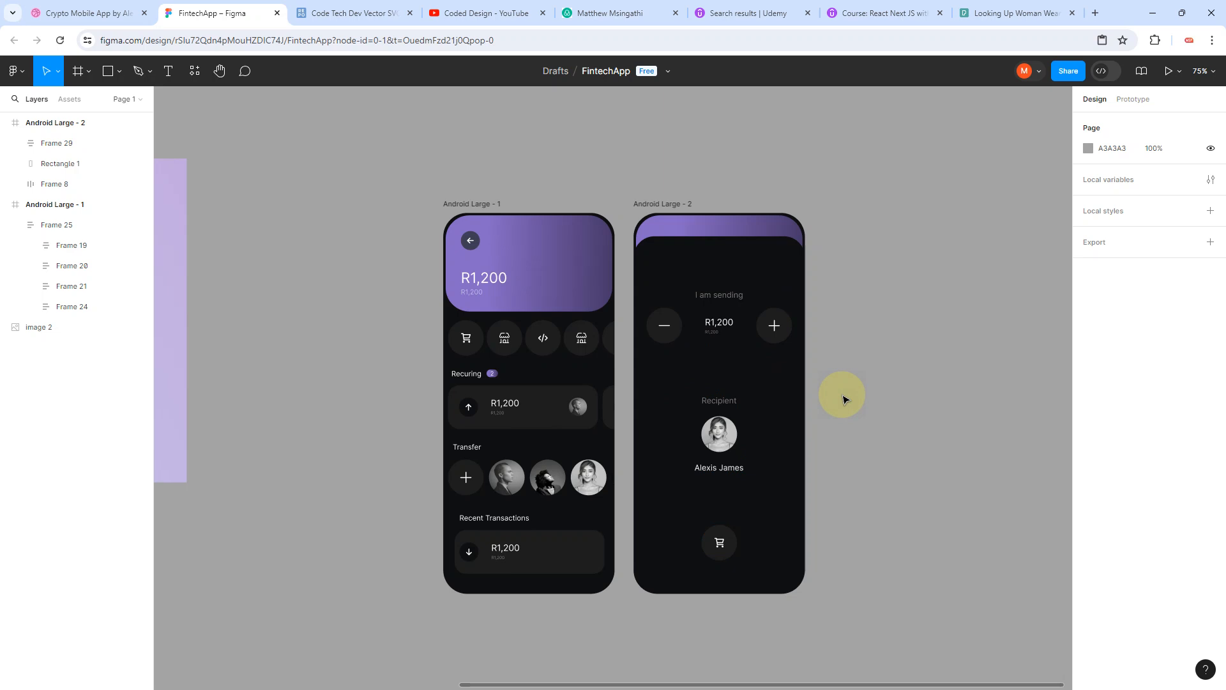
Step: Link the first Recurring card on Android Large - 1 to Android Large - 2 with an on-tap prototype connection
click(548, 415)
click(547, 411)
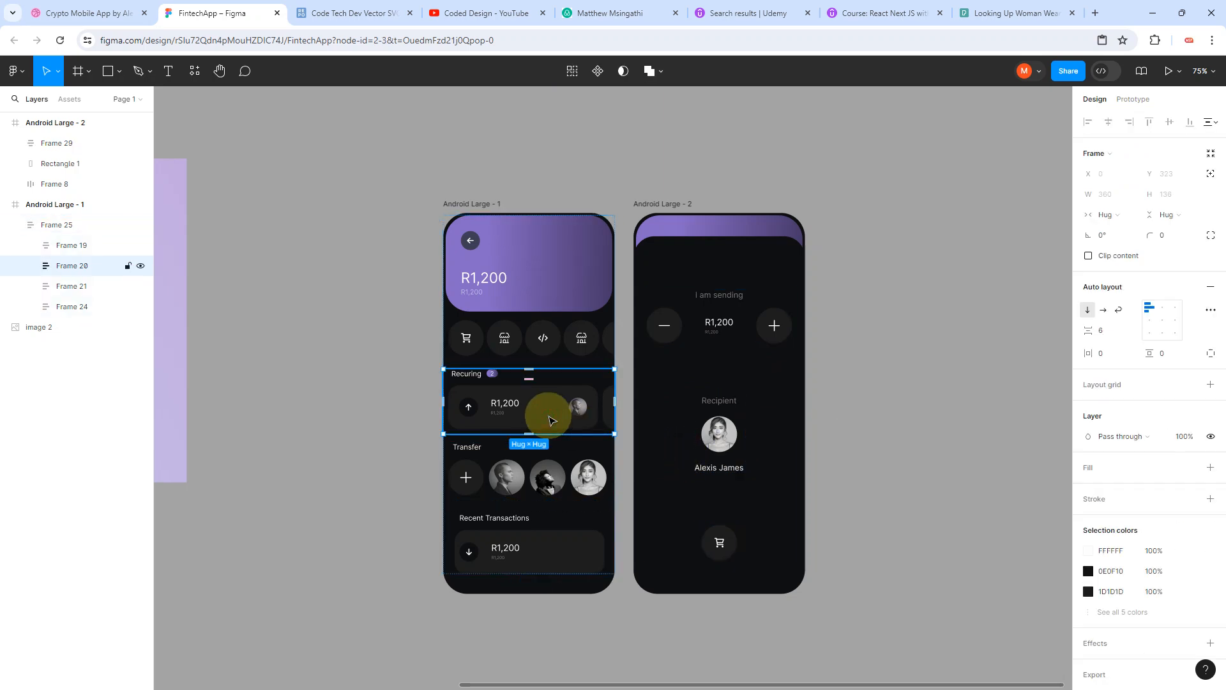
click(881, 404)
scroll(684, 397, down, 3)
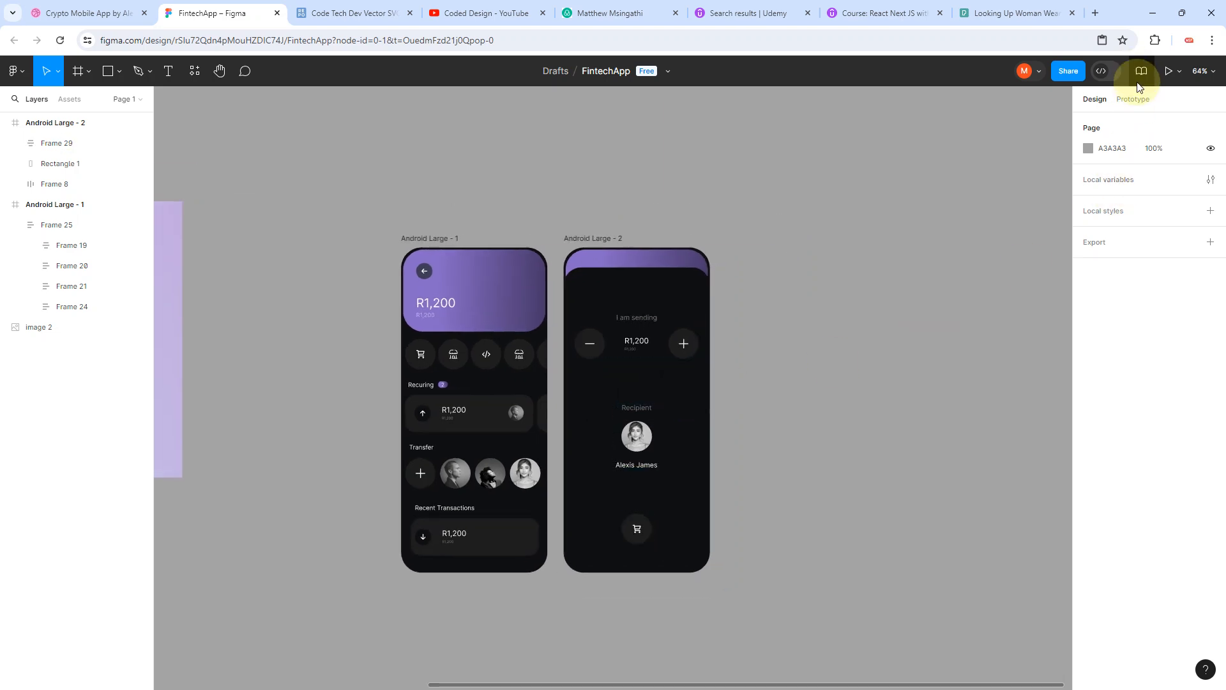
click(1143, 104)
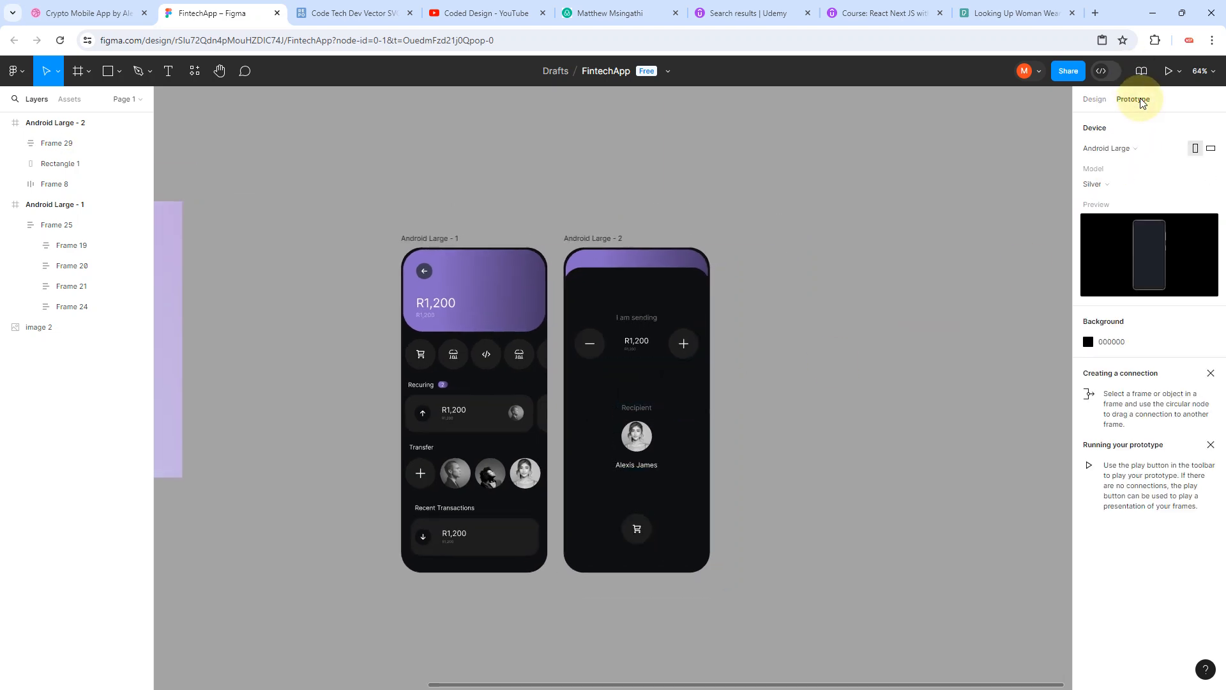
ctrl+scroll(493, 433, up, 5)
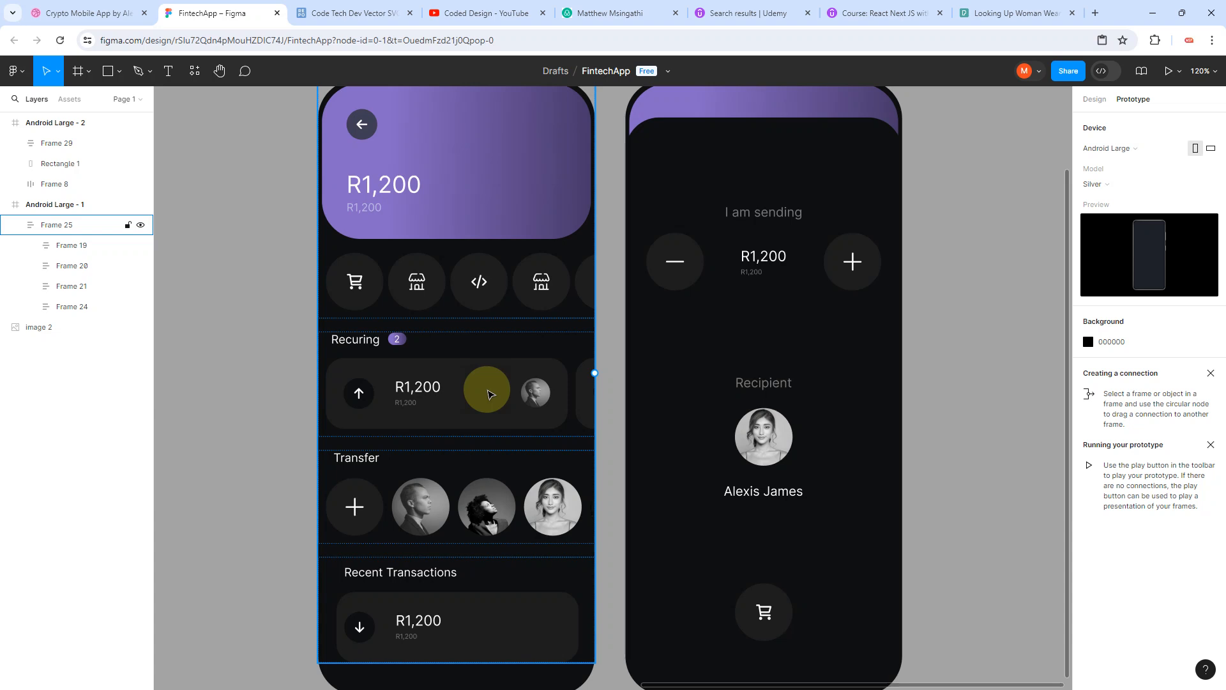
double_click(490, 392)
double_click(488, 390)
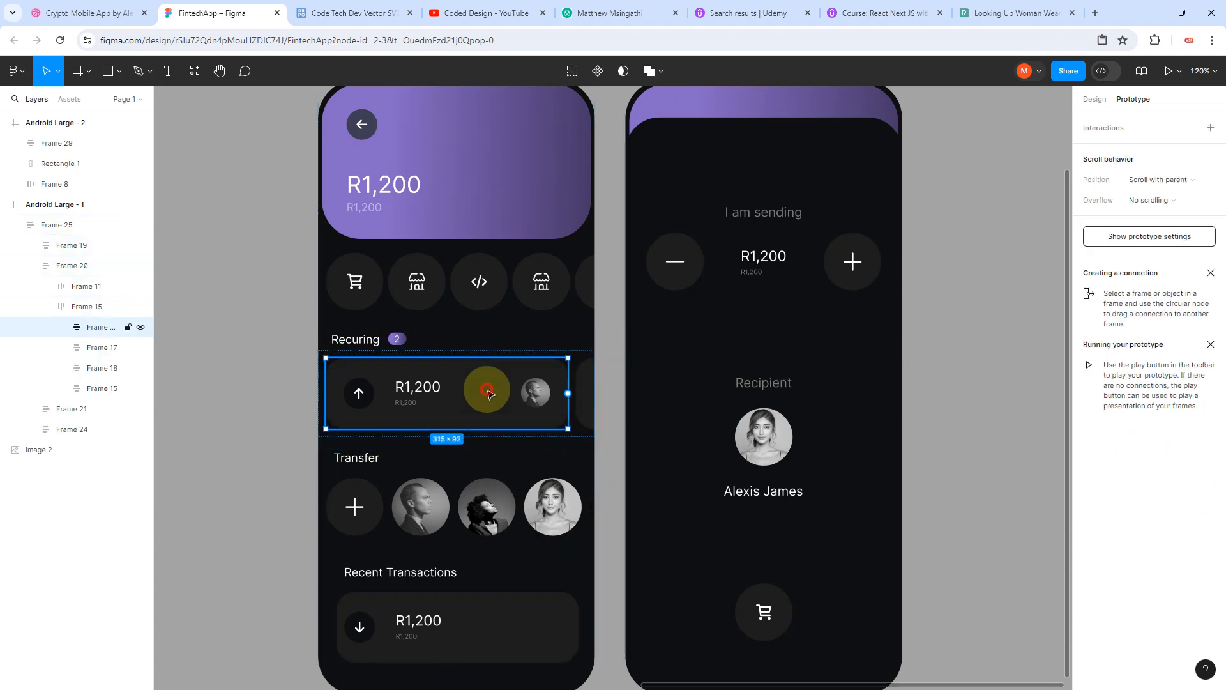
mouse_move(567, 394)
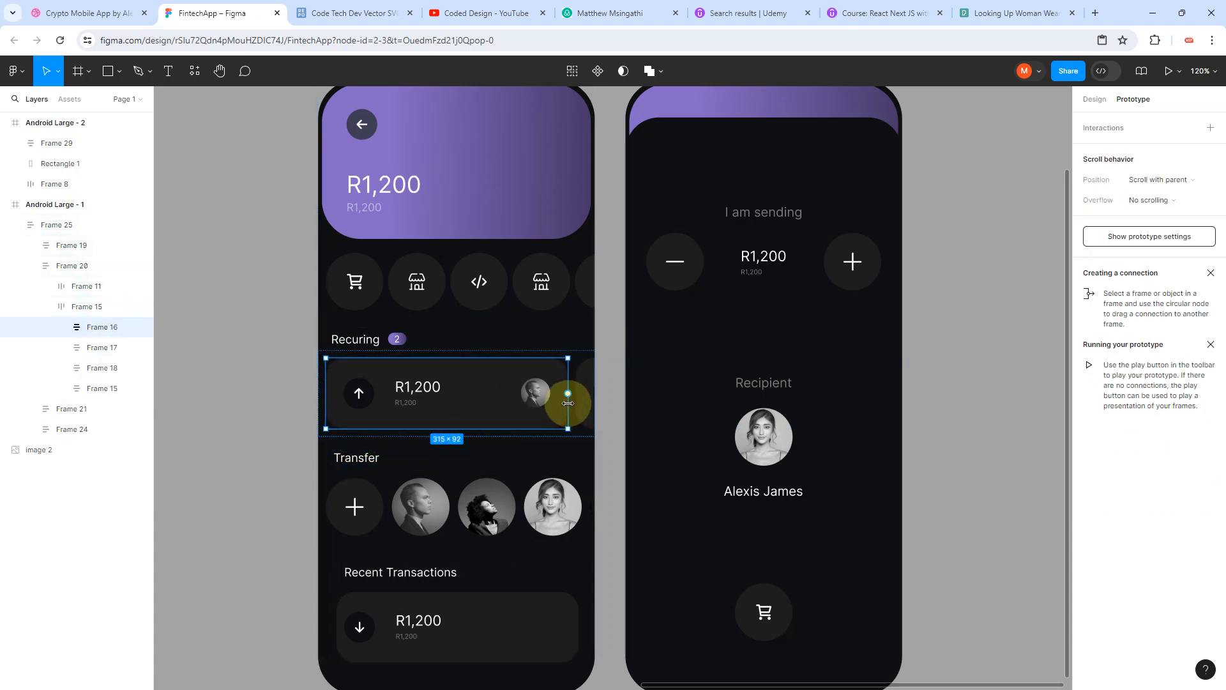
drag(567, 394, 639, 384)
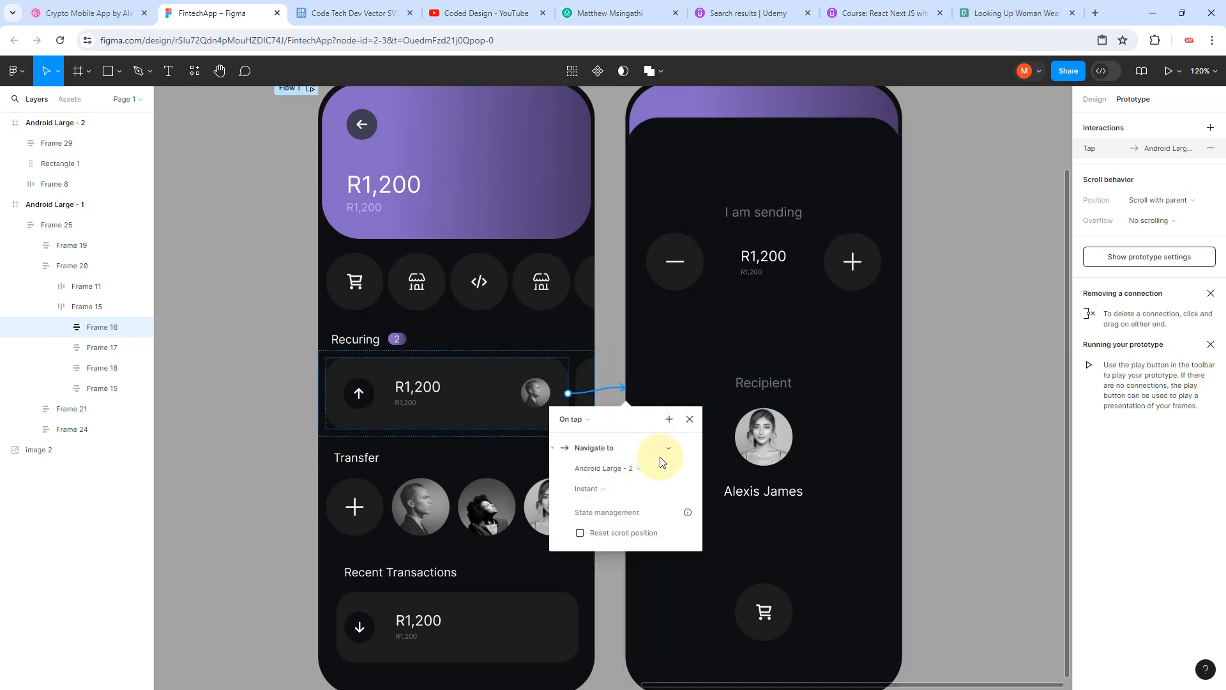
Step: Set the Recurring card's transition animation to Move in with the rightward direction
click(636, 489)
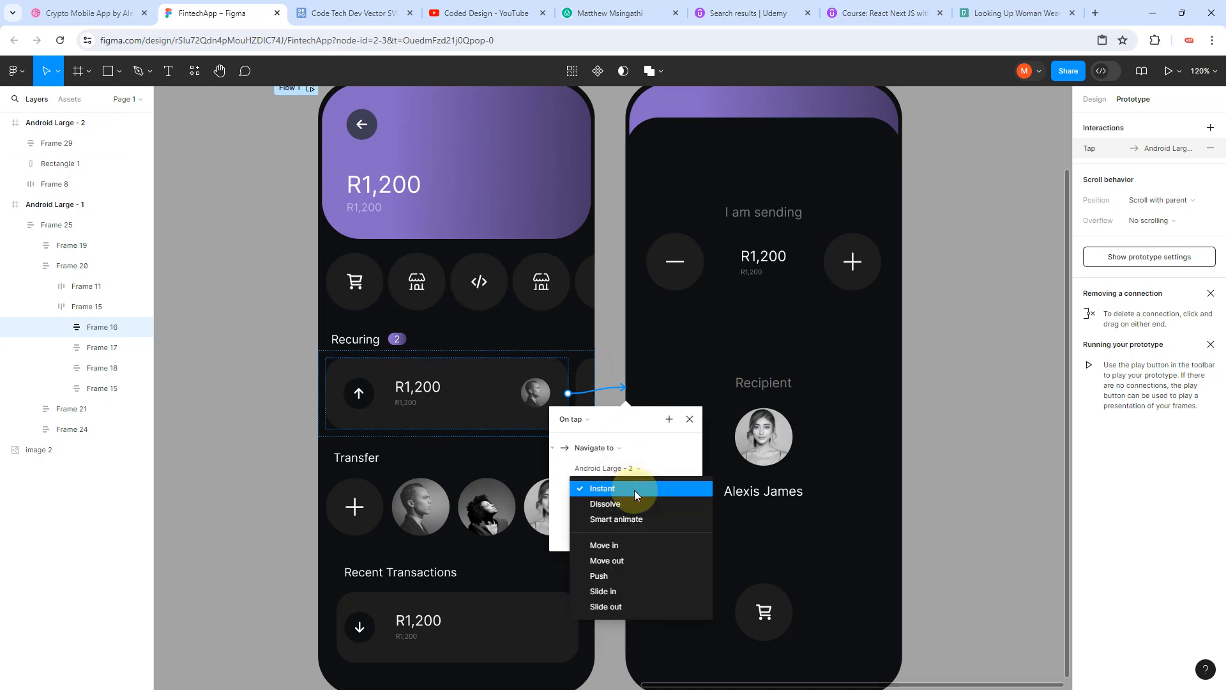
click(610, 546)
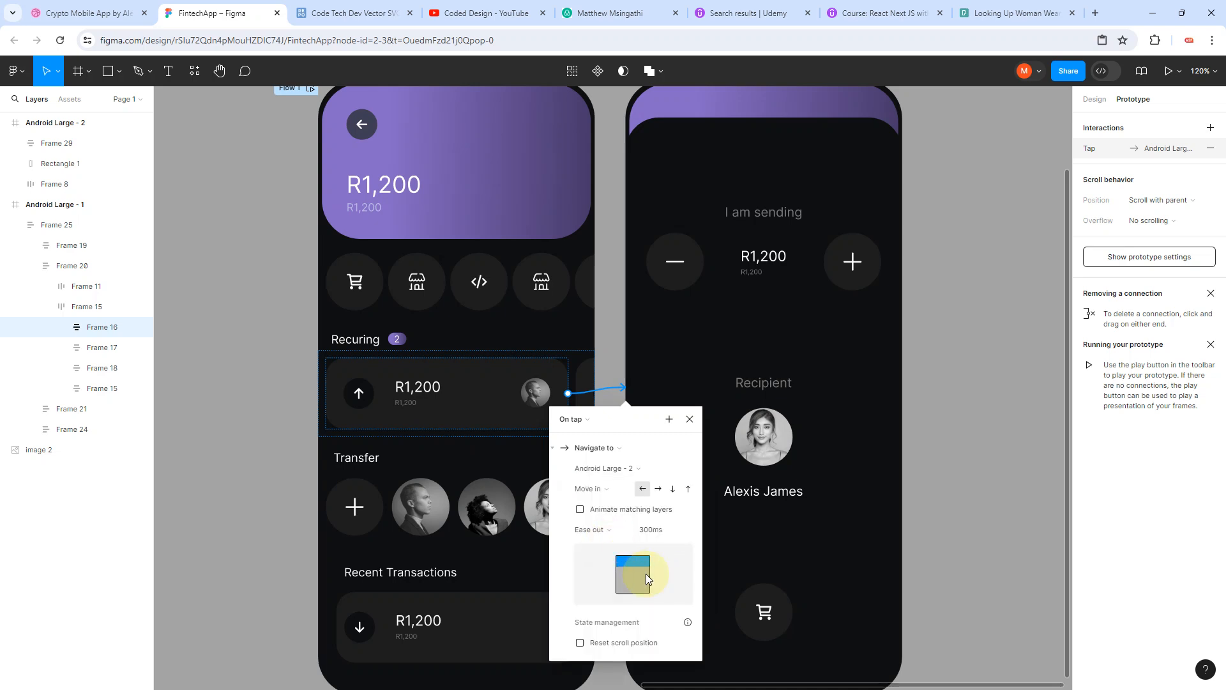
click(658, 489)
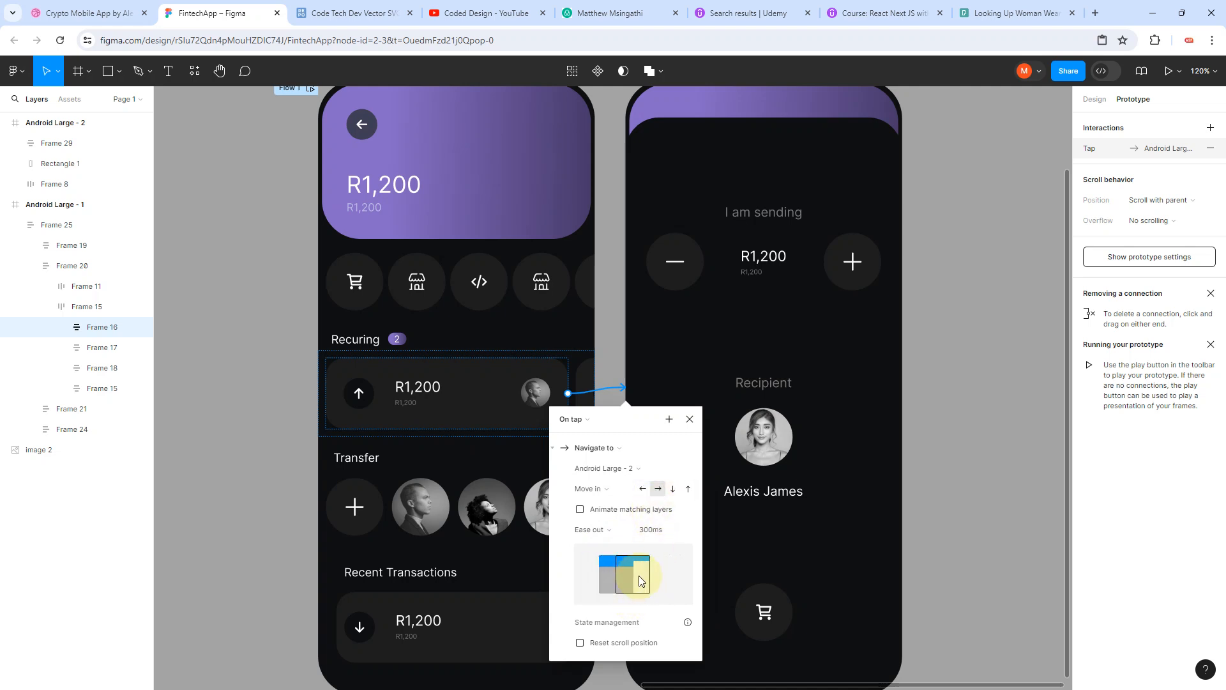
click(979, 563)
scroll(755, 463, down, 3)
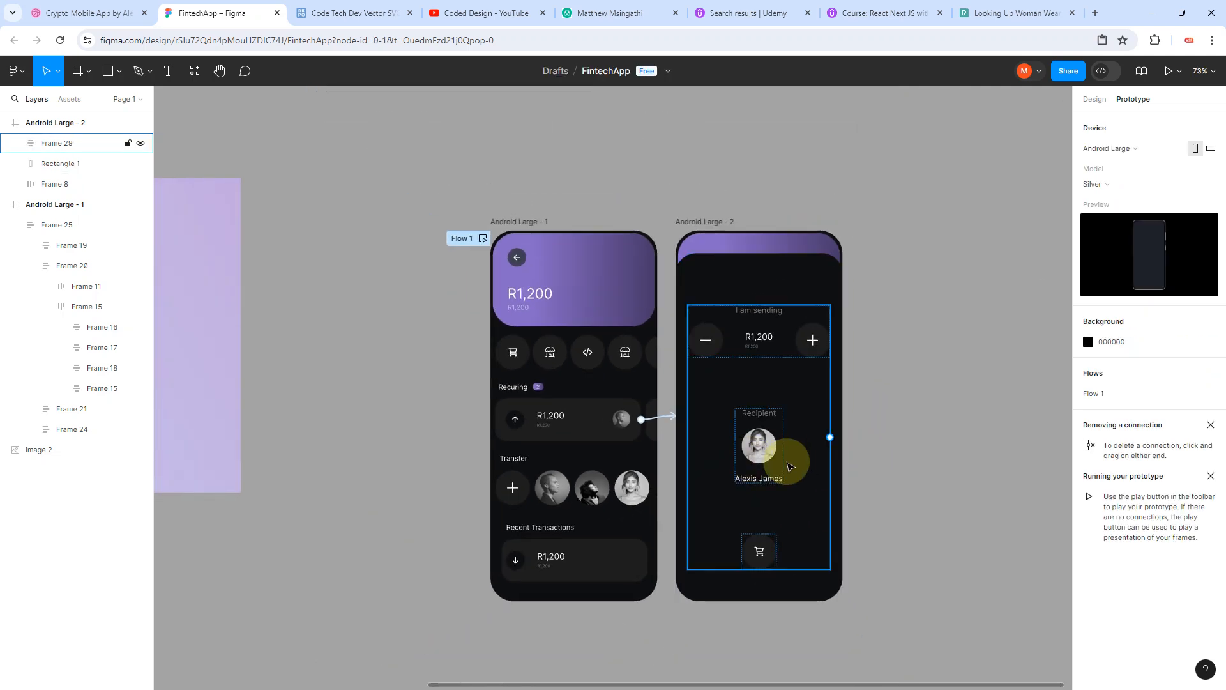
scroll(787, 461, up, 3)
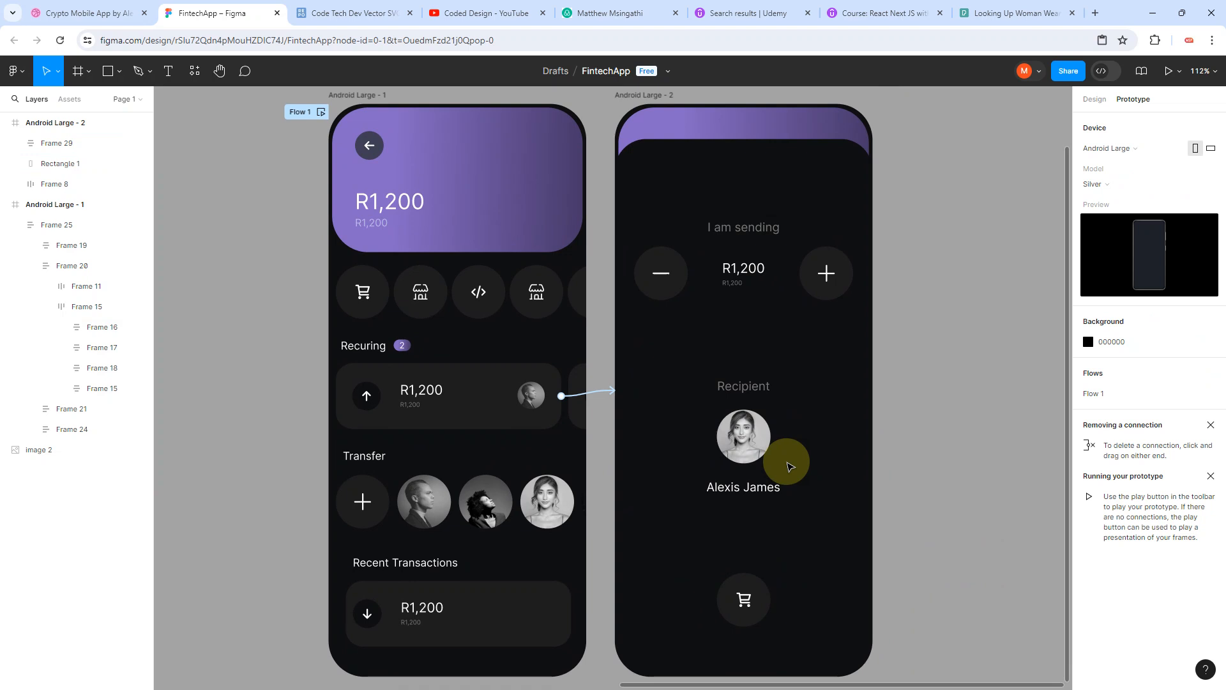
scroll(790, 465, down, 1)
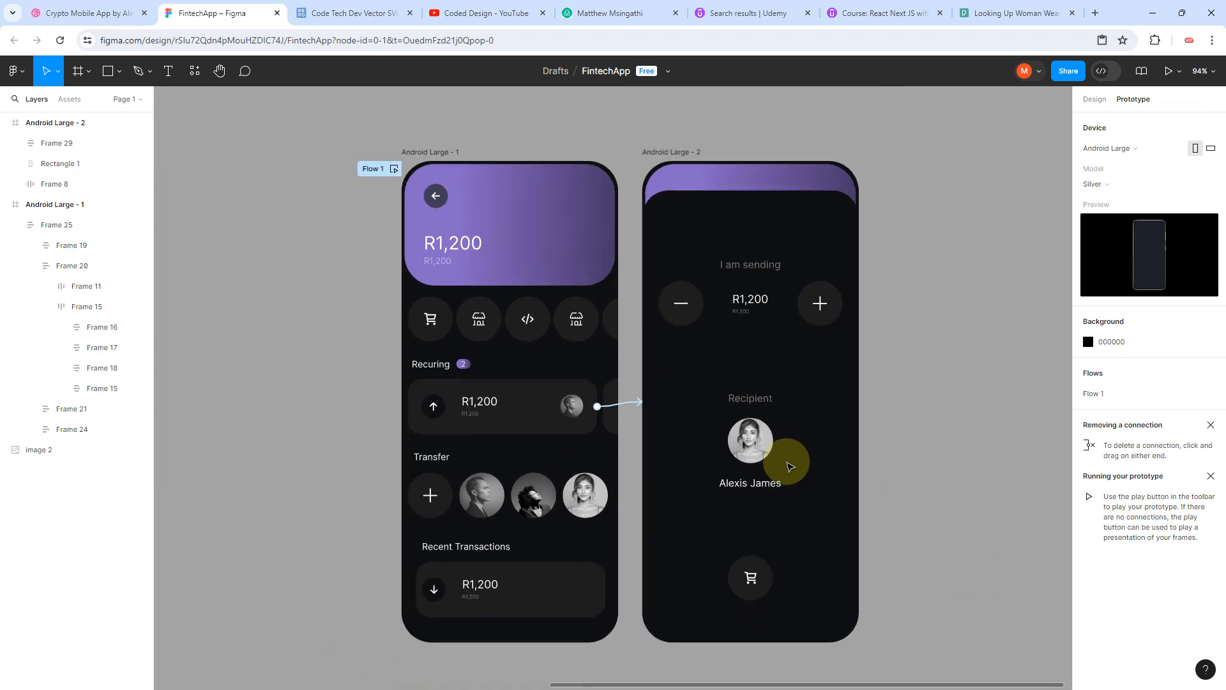
Step: Duplicate the down-arrow circle in the Recent Transactions card and move the copy into Frame 8 on Android Large - 2
click(505, 553)
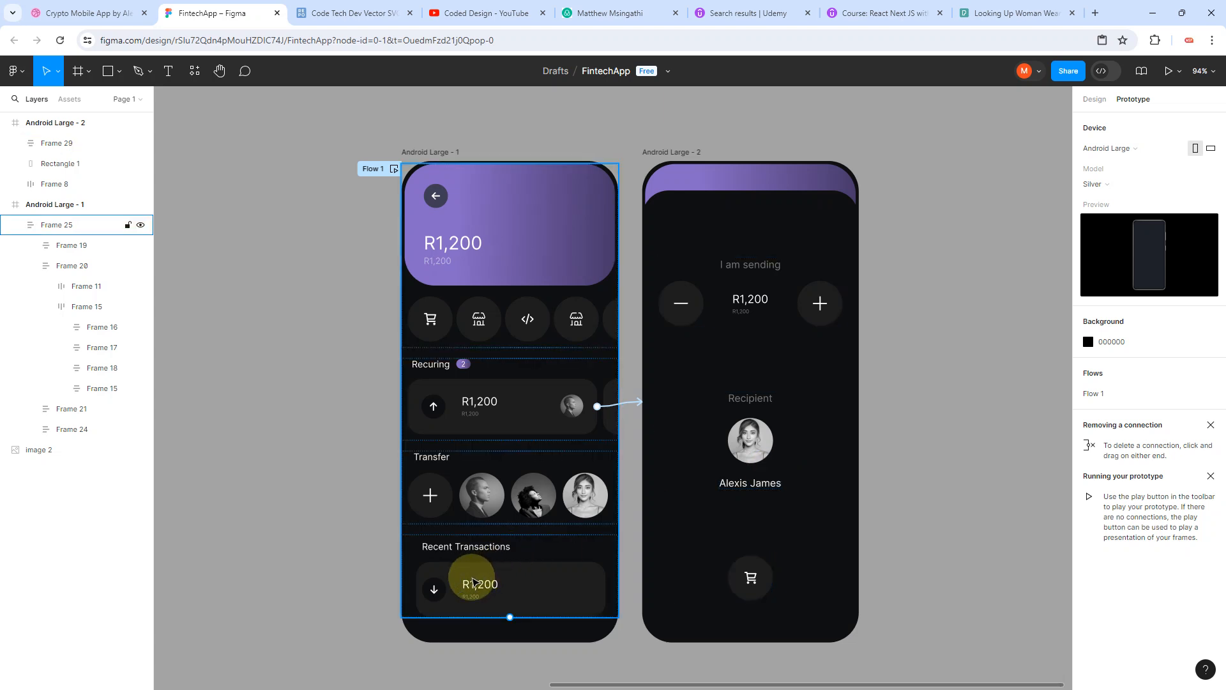
click(885, 308)
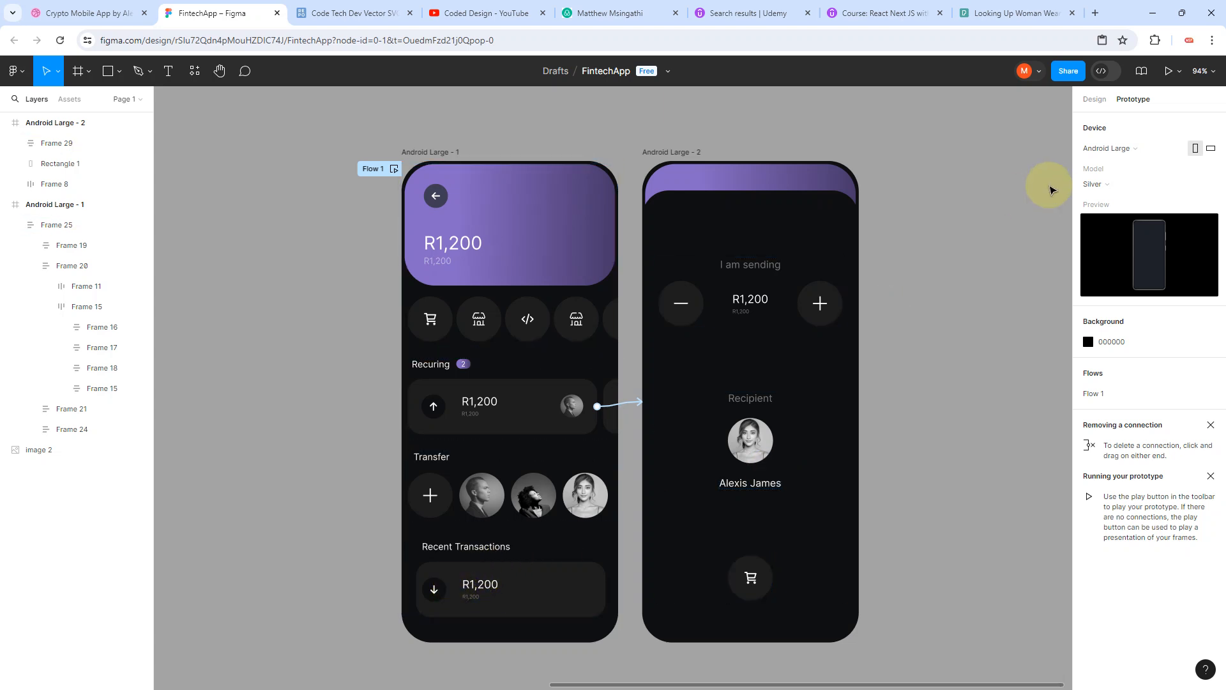
click(1096, 102)
double_click(433, 587)
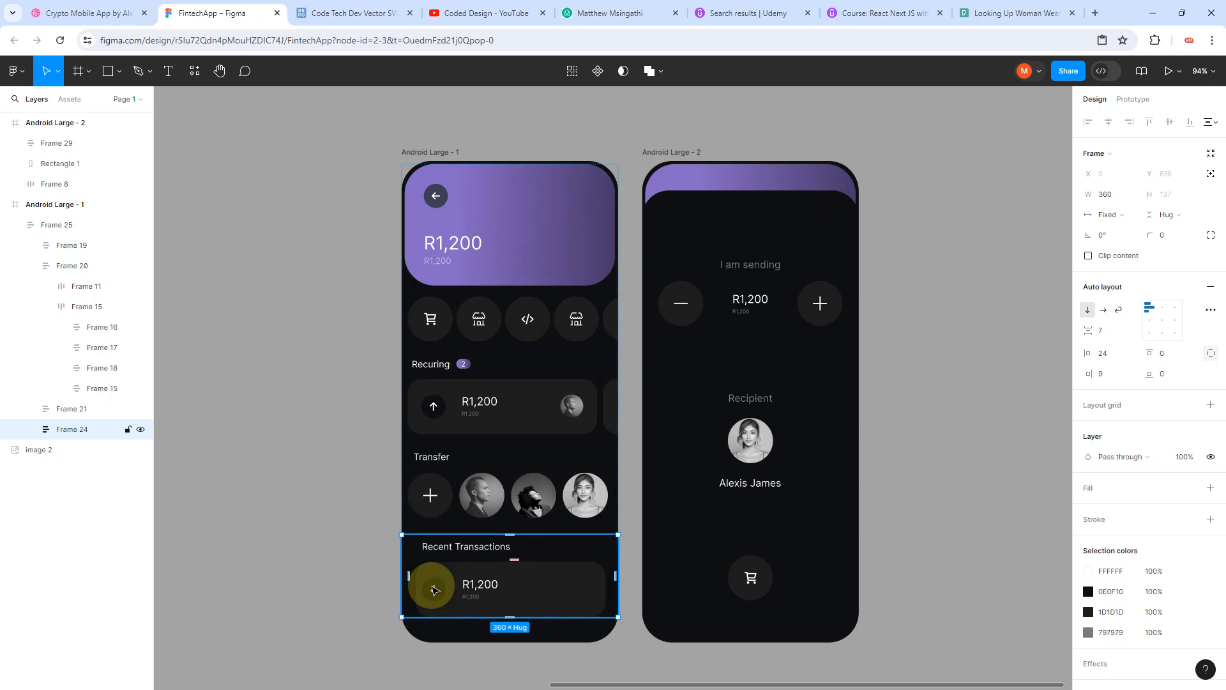
double_click(435, 588)
double_click(435, 589)
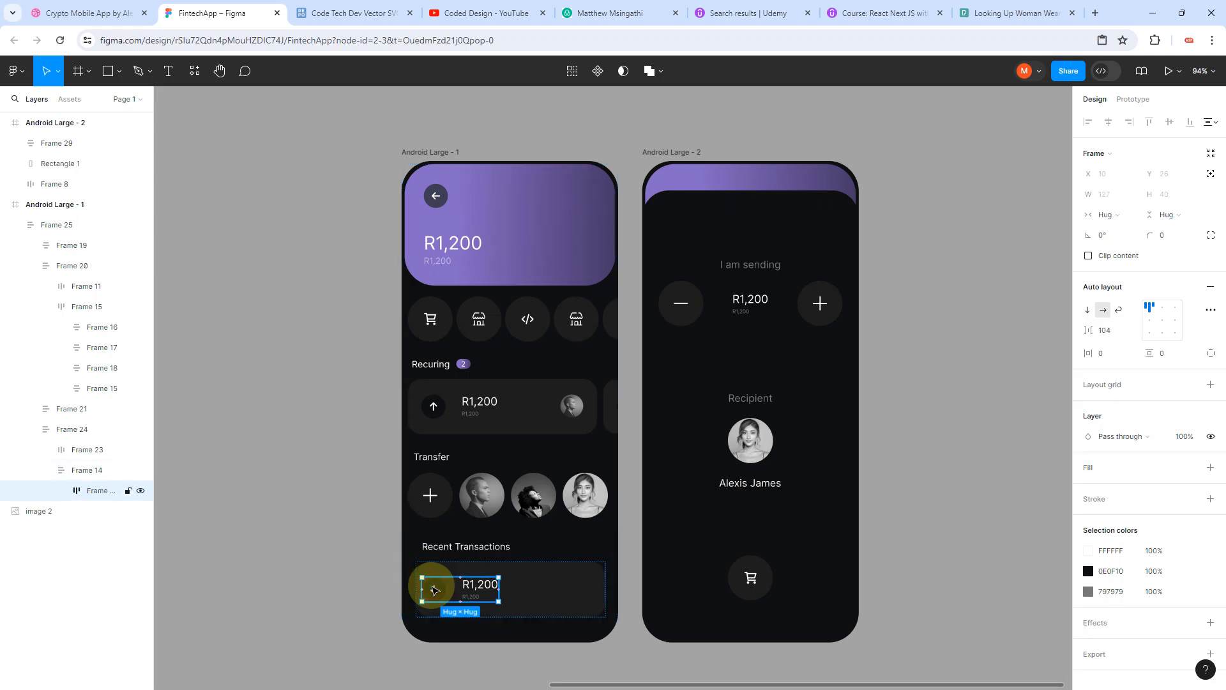
double_click(433, 589)
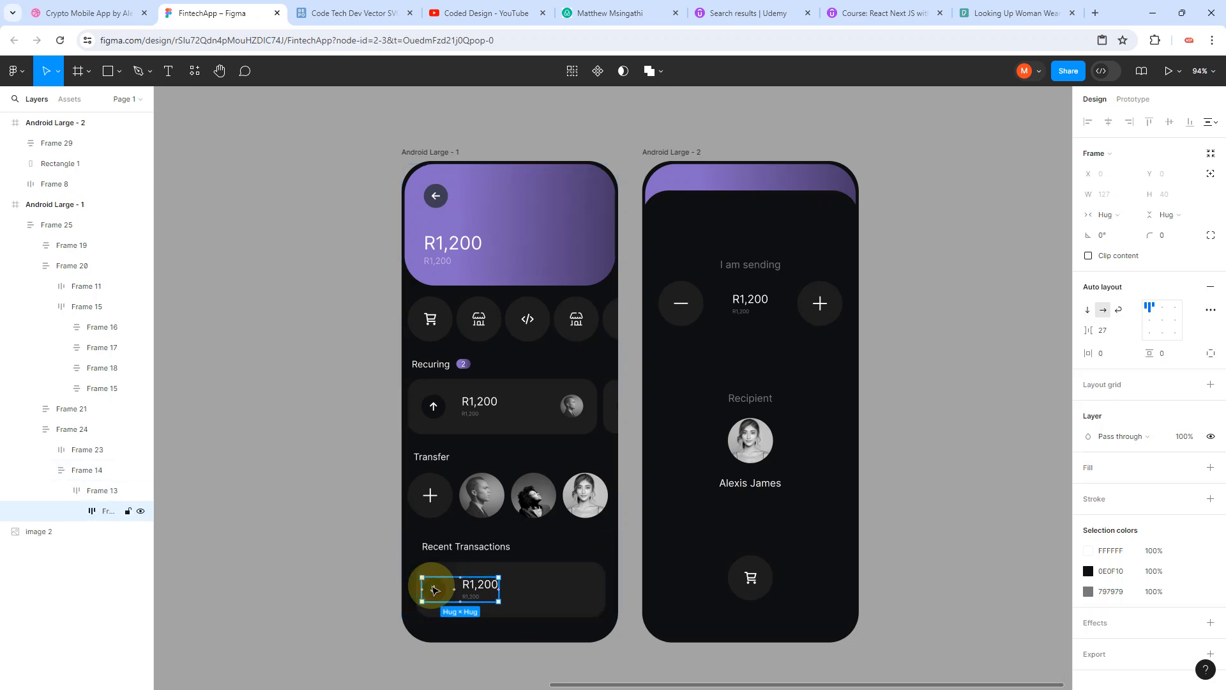
double_click(434, 588)
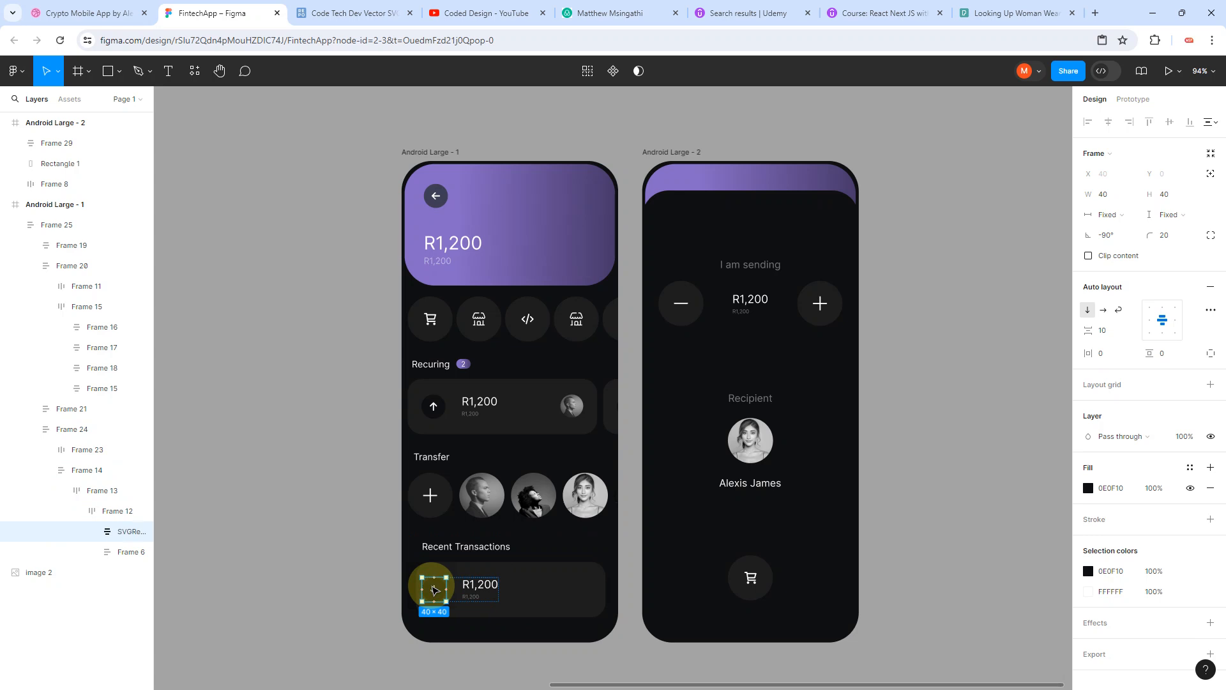
key(ctrl+d)
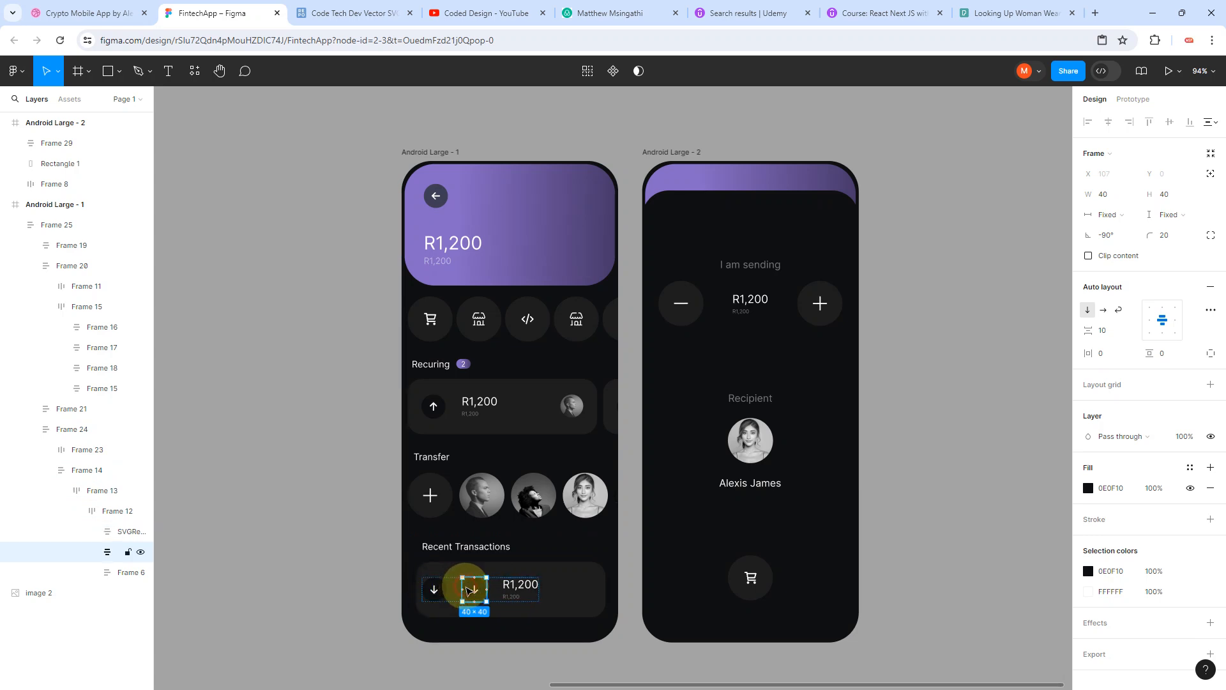
drag(470, 589, 836, 219)
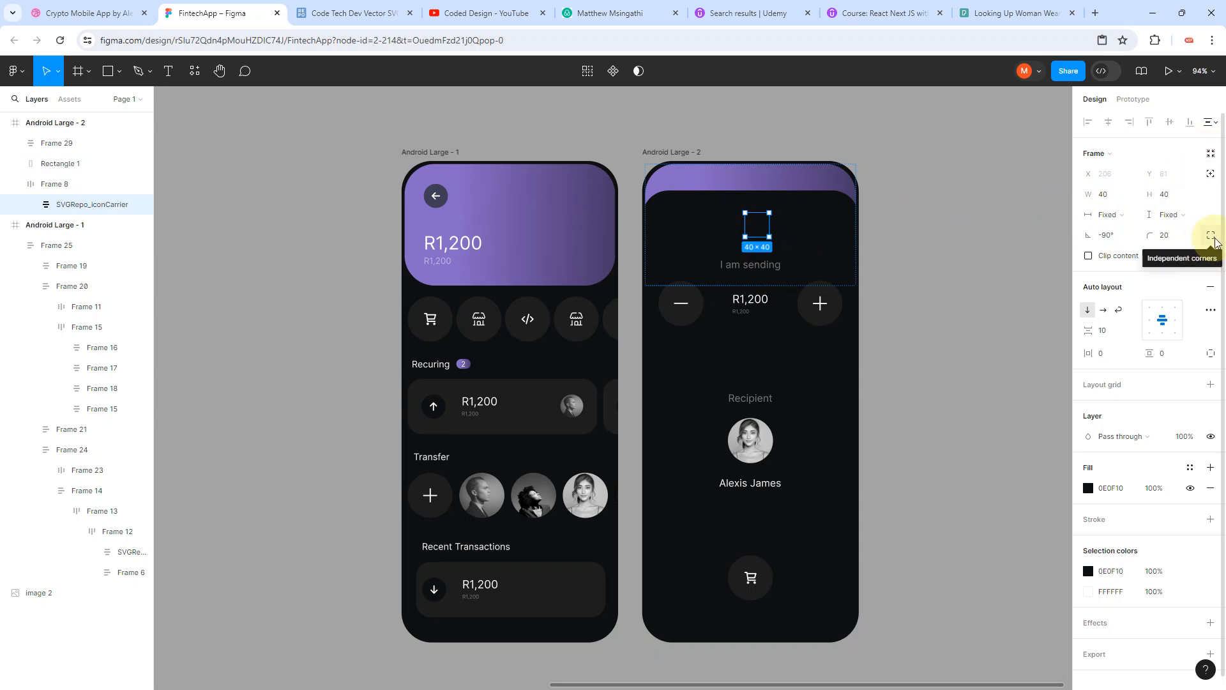
Step: Give the copied arrow circle absolute position and move it up into the purple header of Android Large - 2
click(1211, 175)
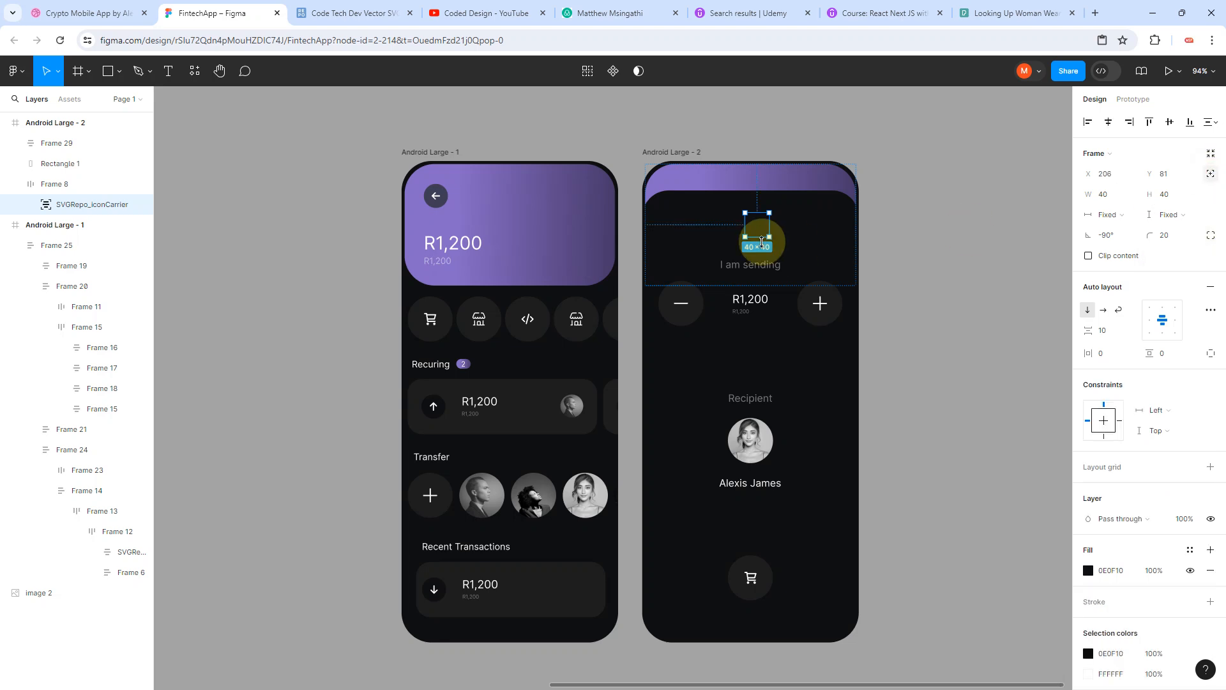
drag(760, 230, 741, 212)
click(732, 238)
scroll(701, 188, up, 5)
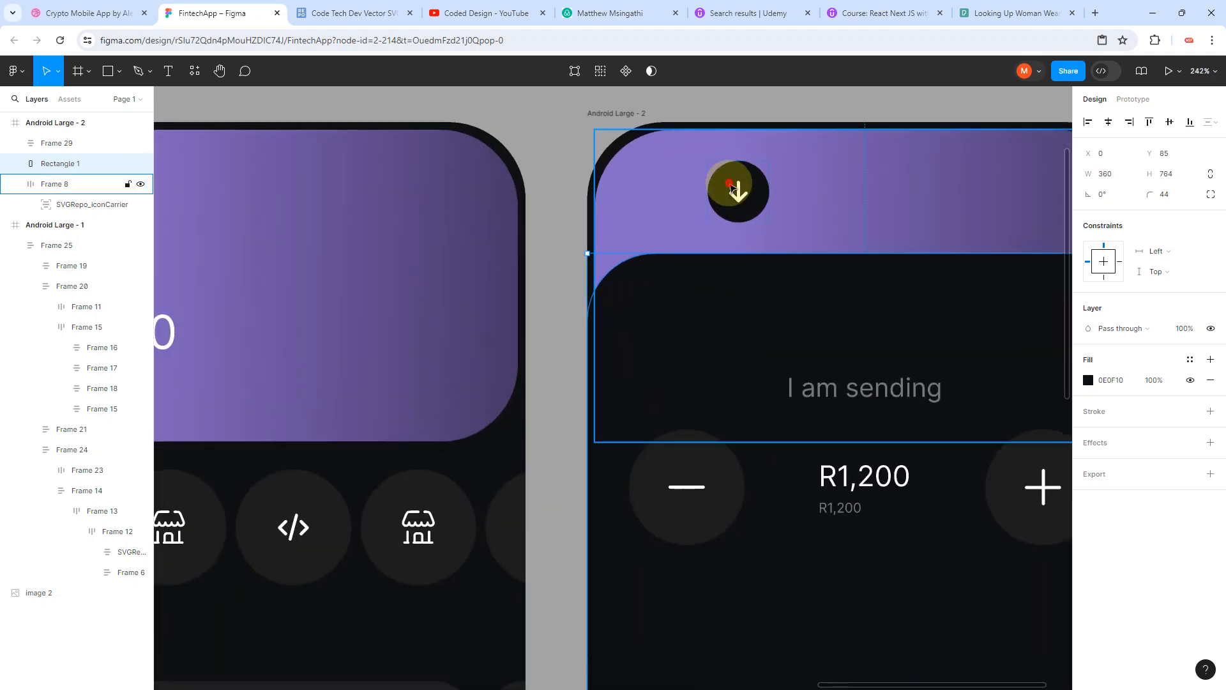
click(760, 173)
double_click(760, 173)
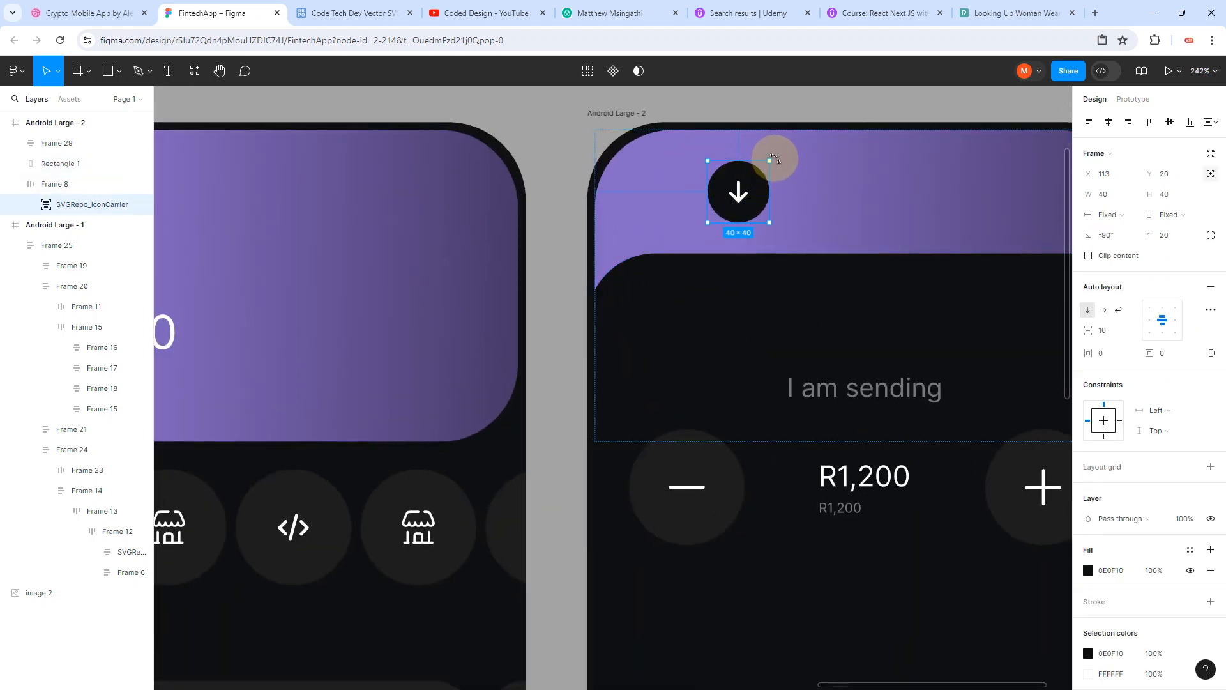
Step: Rotate the arrow circle to 180° so it points back, and place it near the header's left edge at X 74, Y 60
drag(776, 156, 799, 250)
drag(739, 192, 688, 183)
key(shift+1)
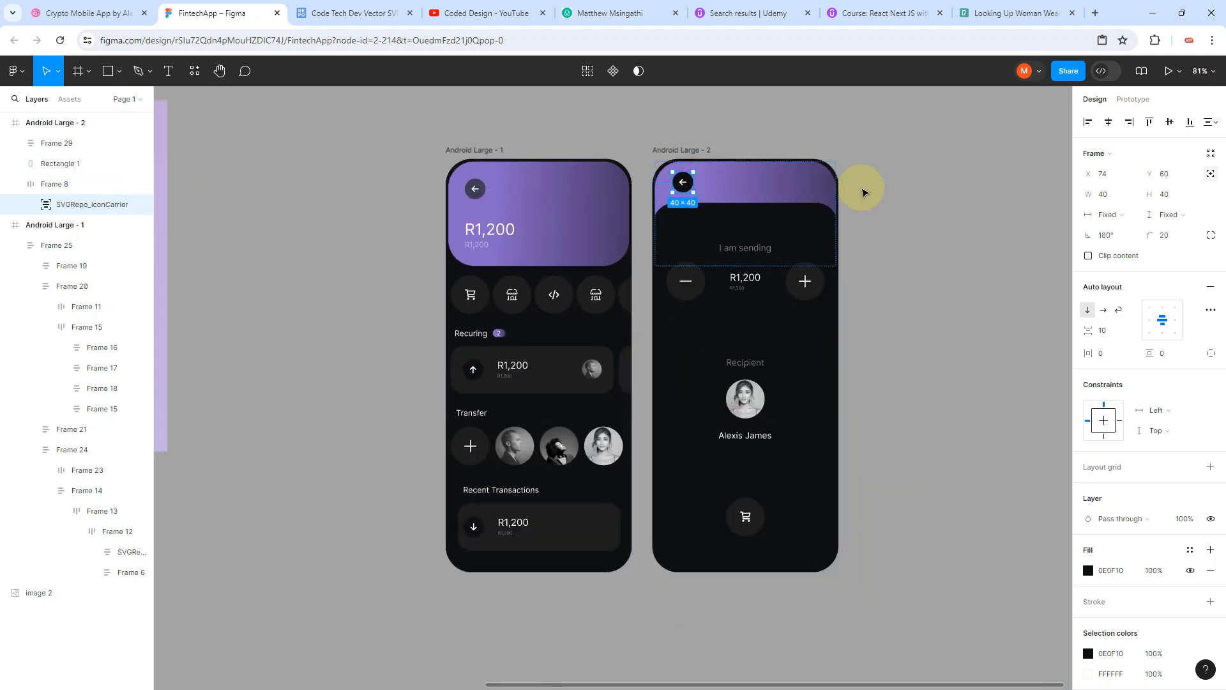
click(936, 220)
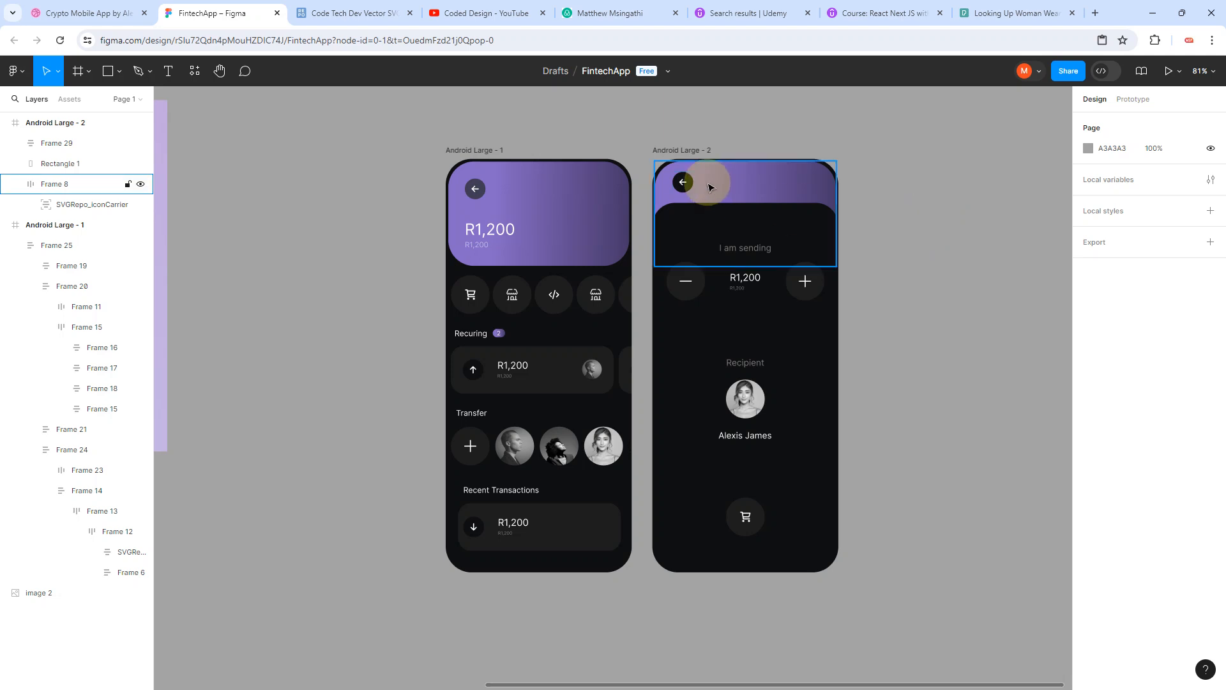
Step: Fill the arrow circle on Android Large - 2 with the colour sampled from the back button on Android Large - 1
scroll(673, 185, up, 3)
click(683, 183)
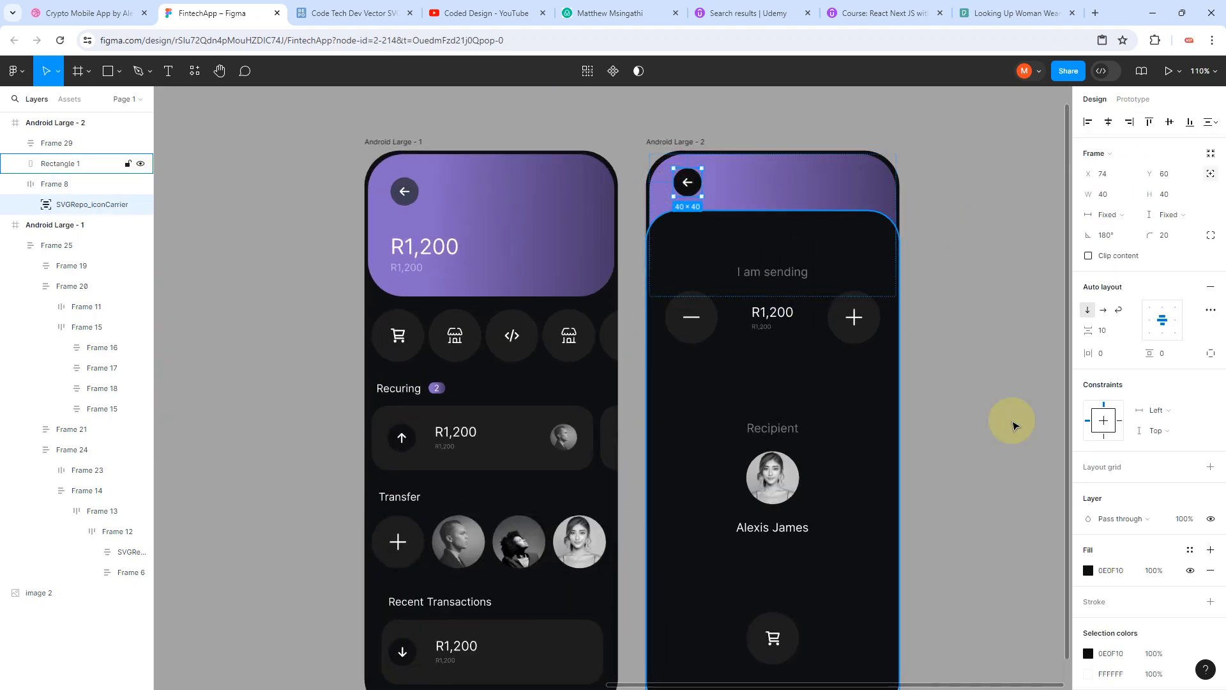
click(1088, 570)
click(938, 540)
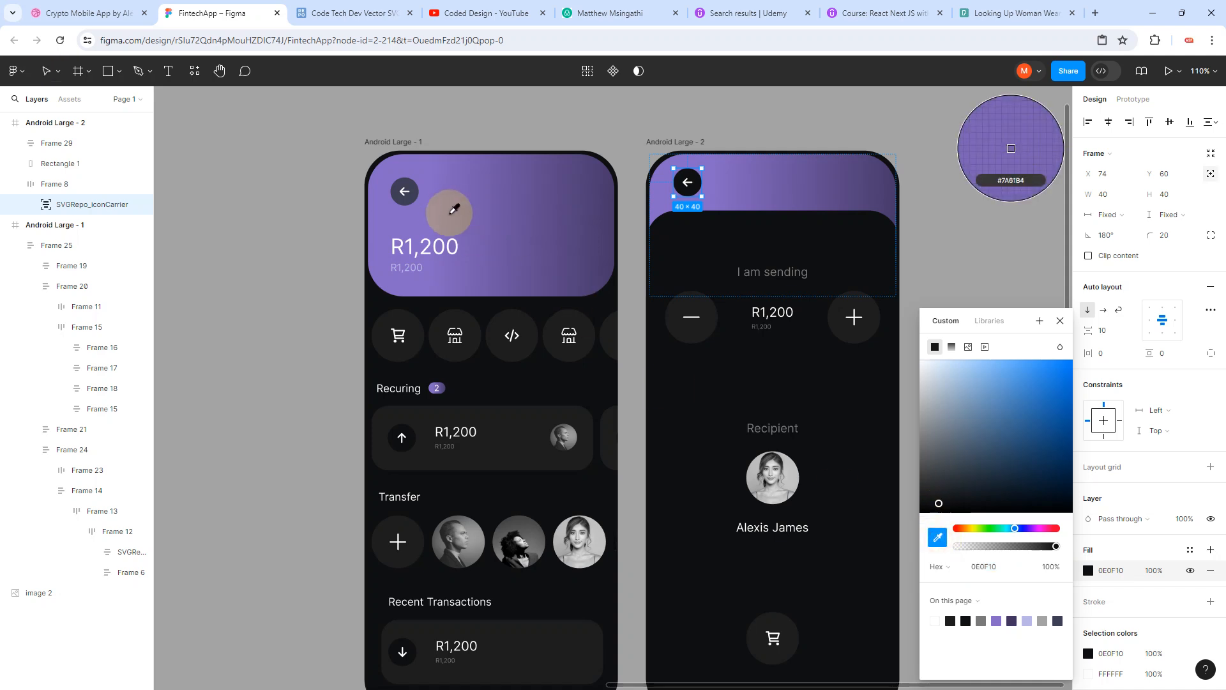
click(411, 188)
click(583, 118)
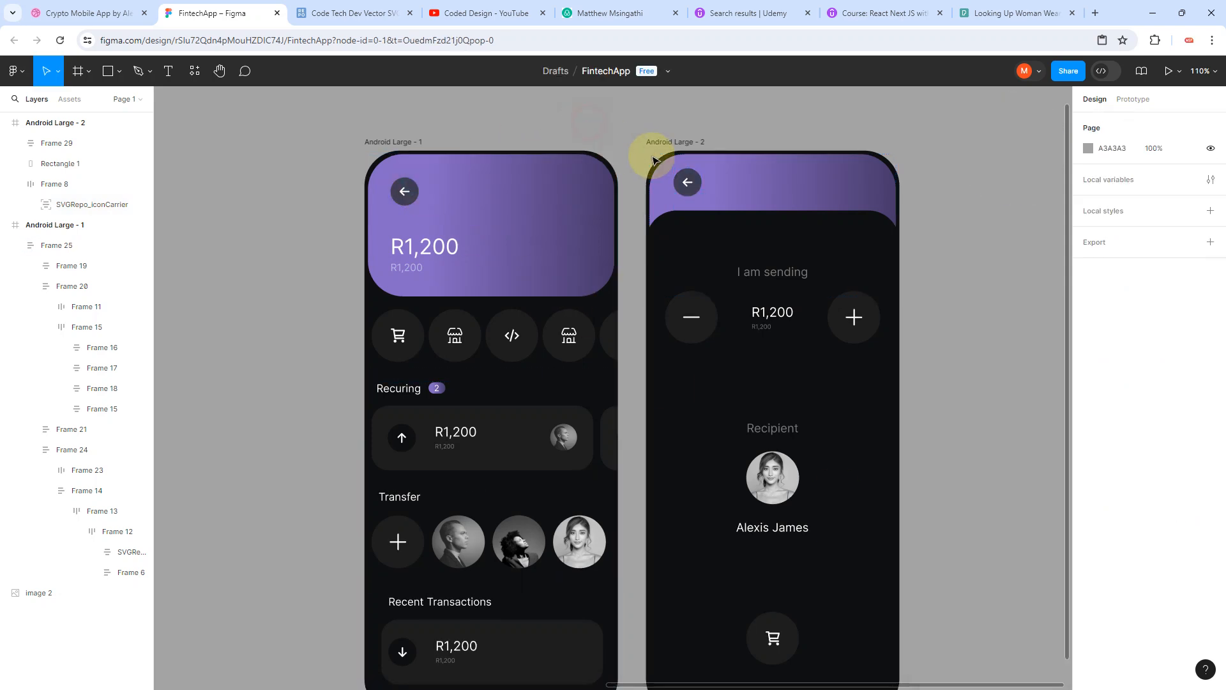
Step: Link the back arrow on Android Large - 2 to Android Large - 1 with an on-tap prototype connection
click(1133, 99)
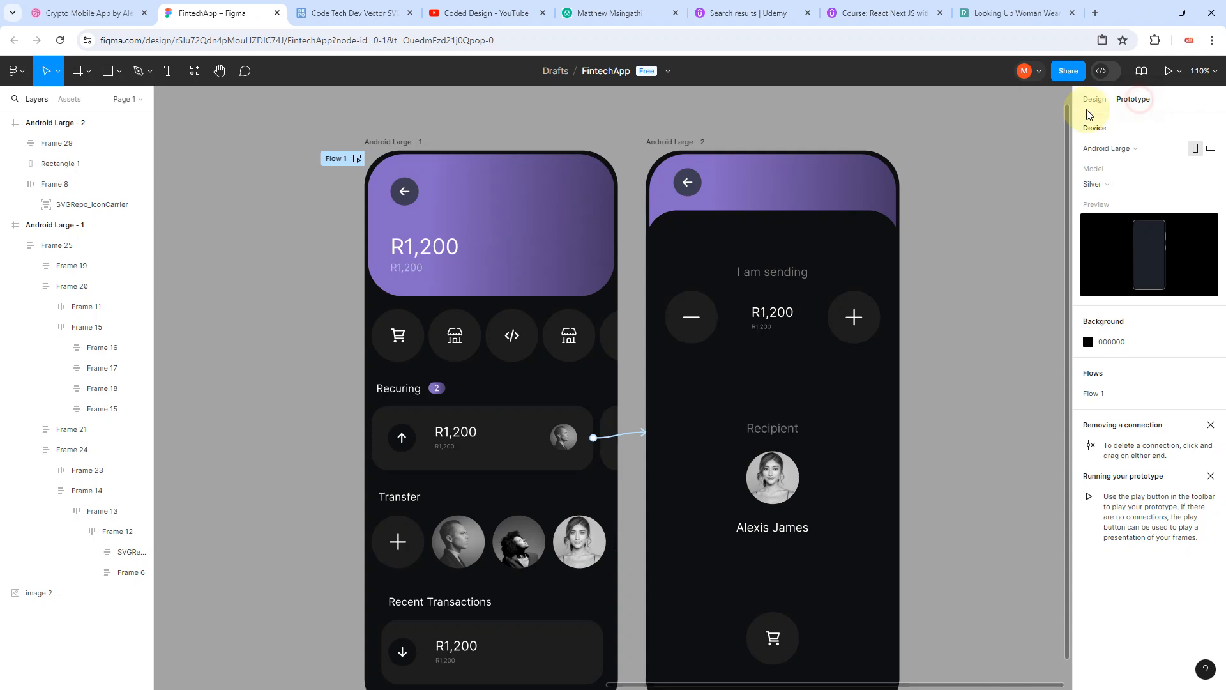
click(693, 179)
click(689, 179)
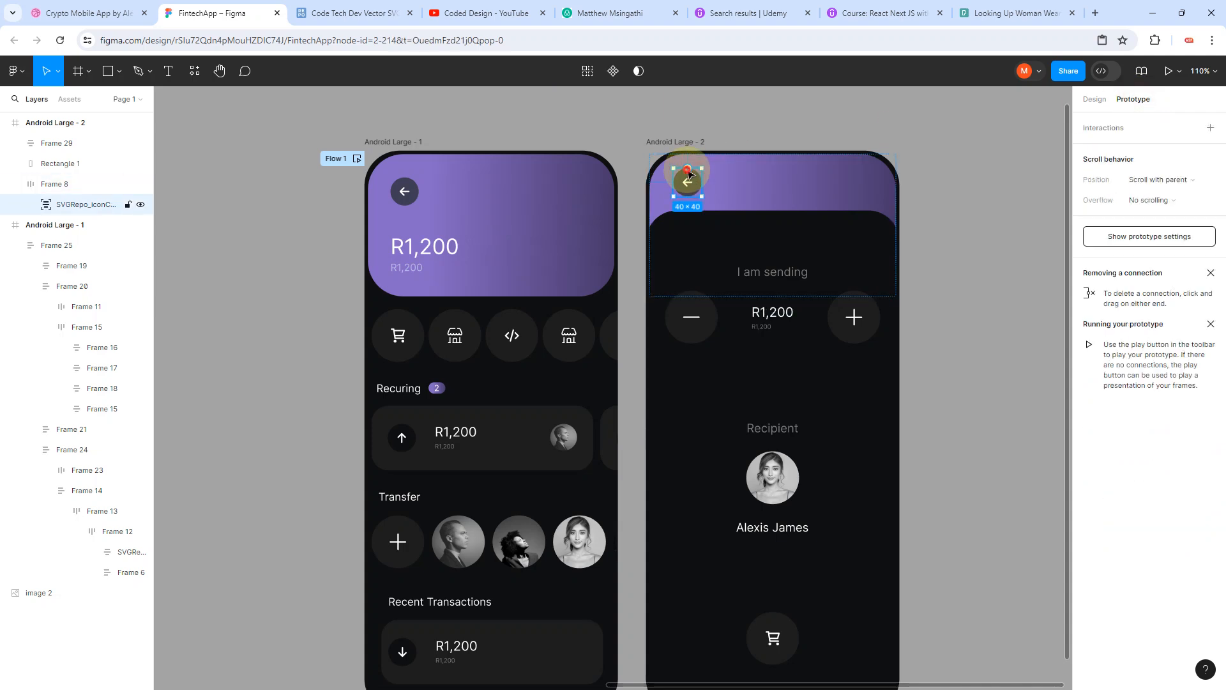
drag(675, 182, 612, 287)
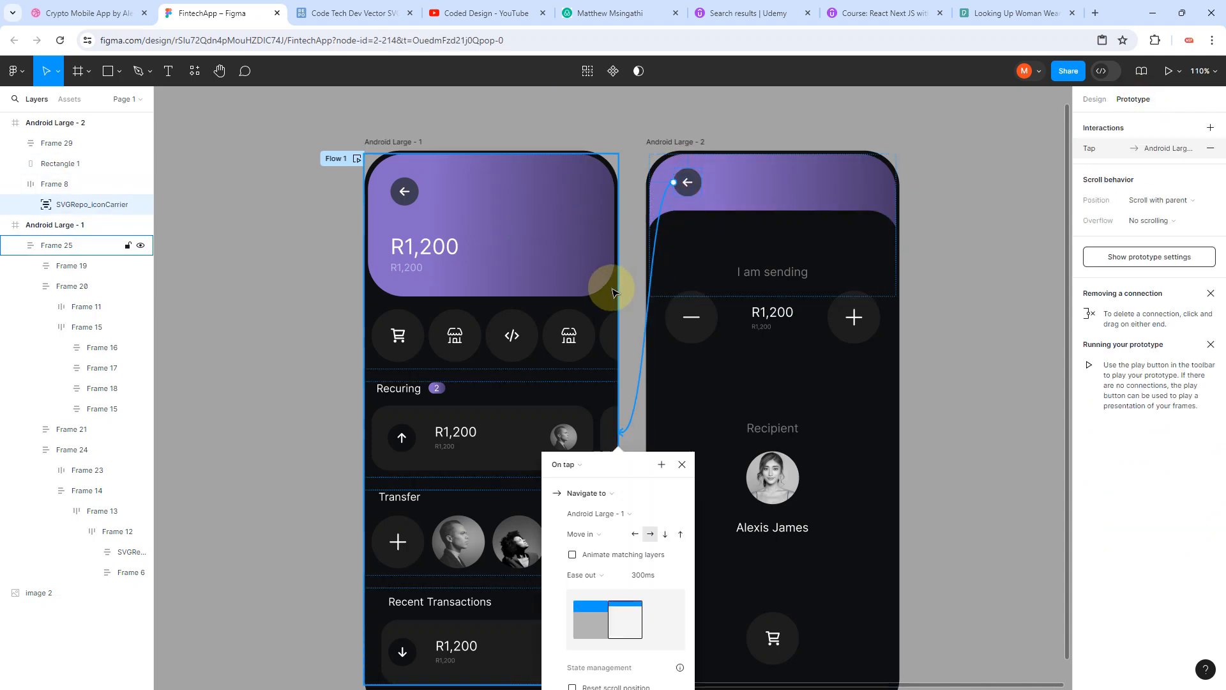
Step: Run the prototype and test moving between the home screen's first recurring card and the send-money screen's back arrow, then return to the design file
click(329, 483)
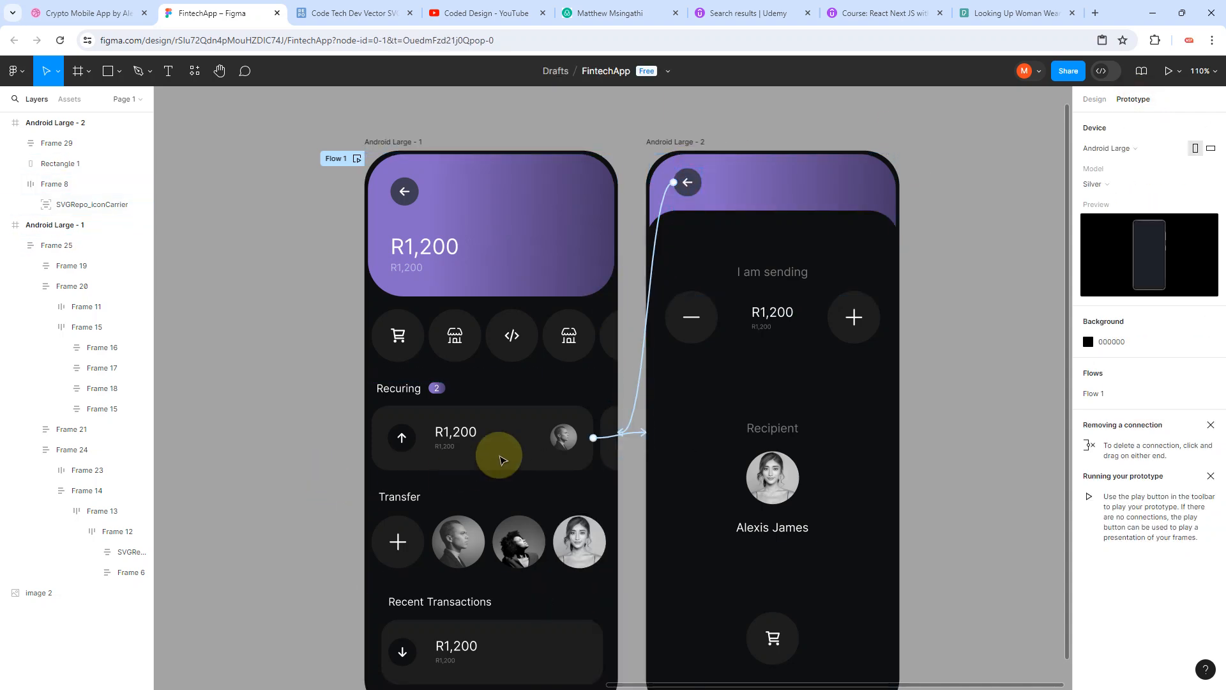
scroll(498, 451, down, 5)
click(820, 482)
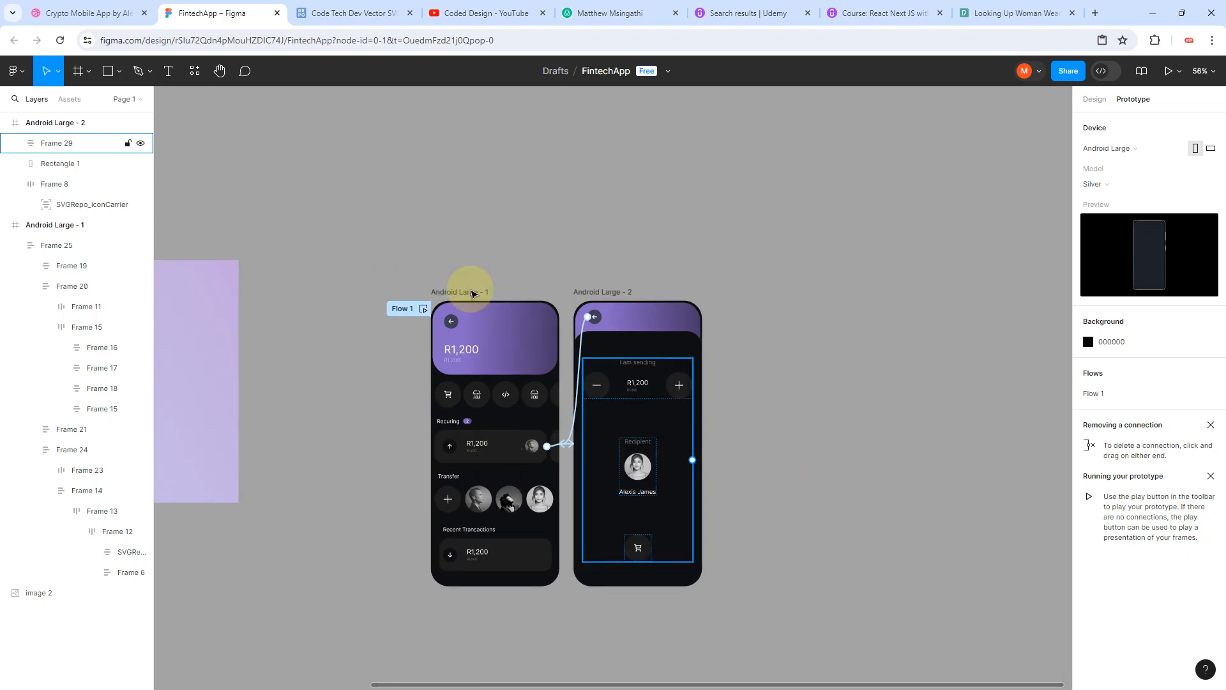
click(1169, 72)
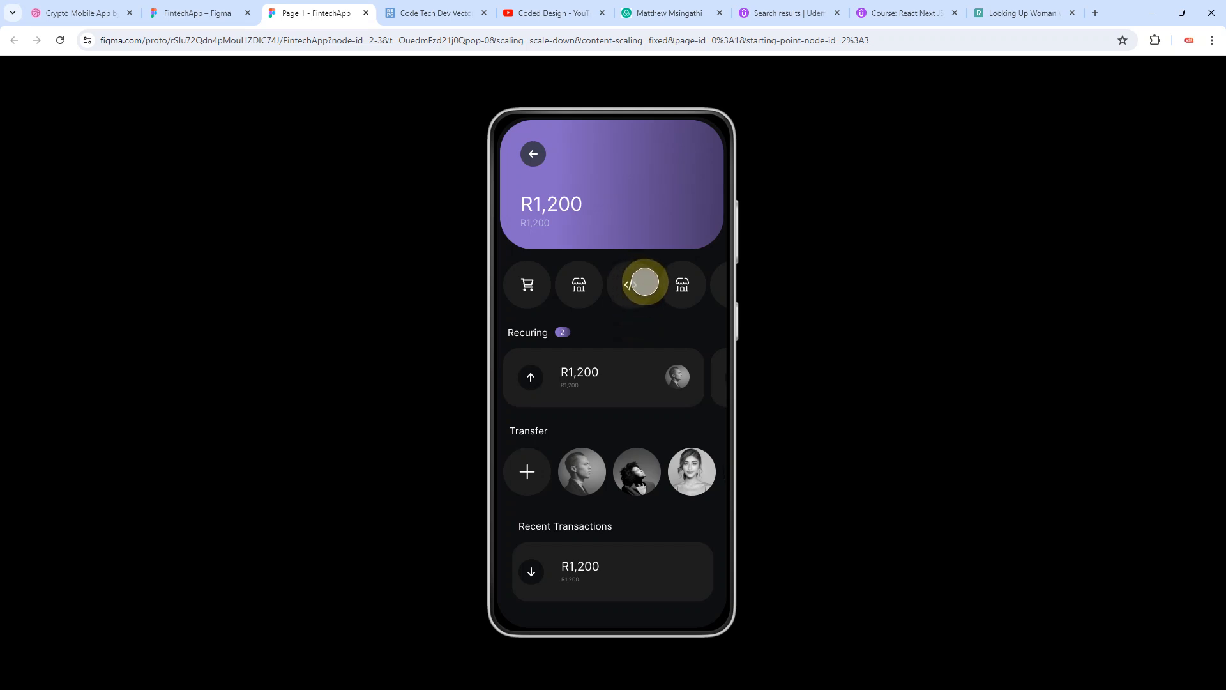
click(637, 285)
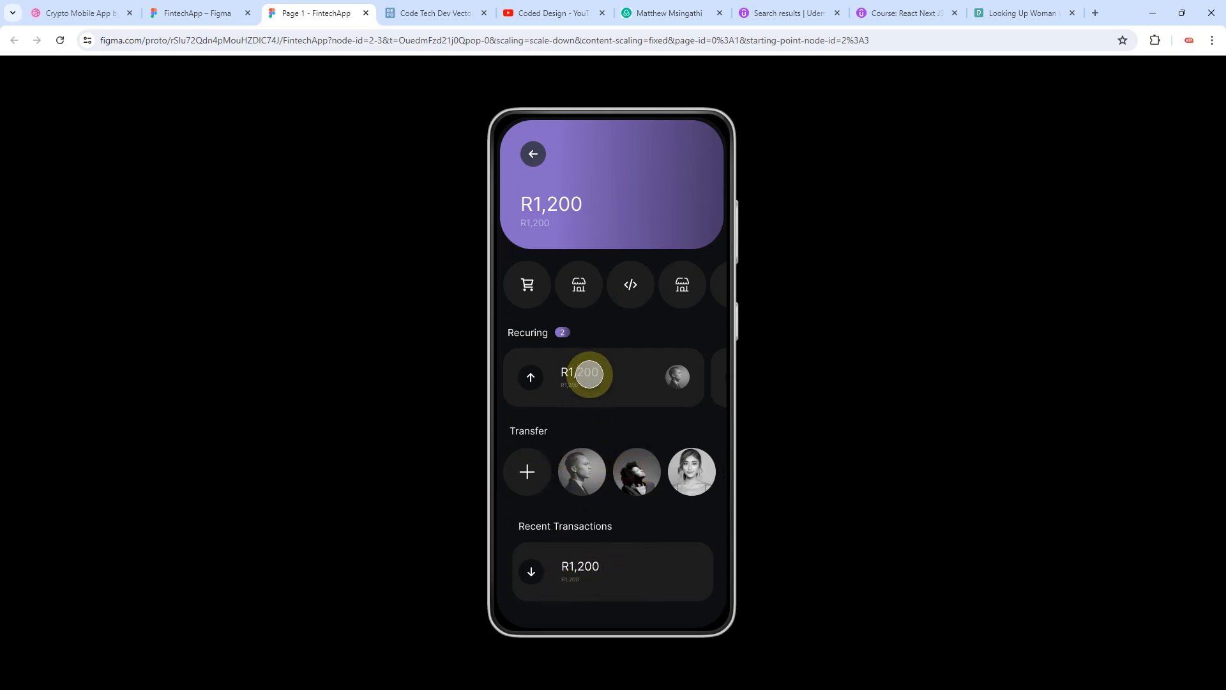
click(589, 374)
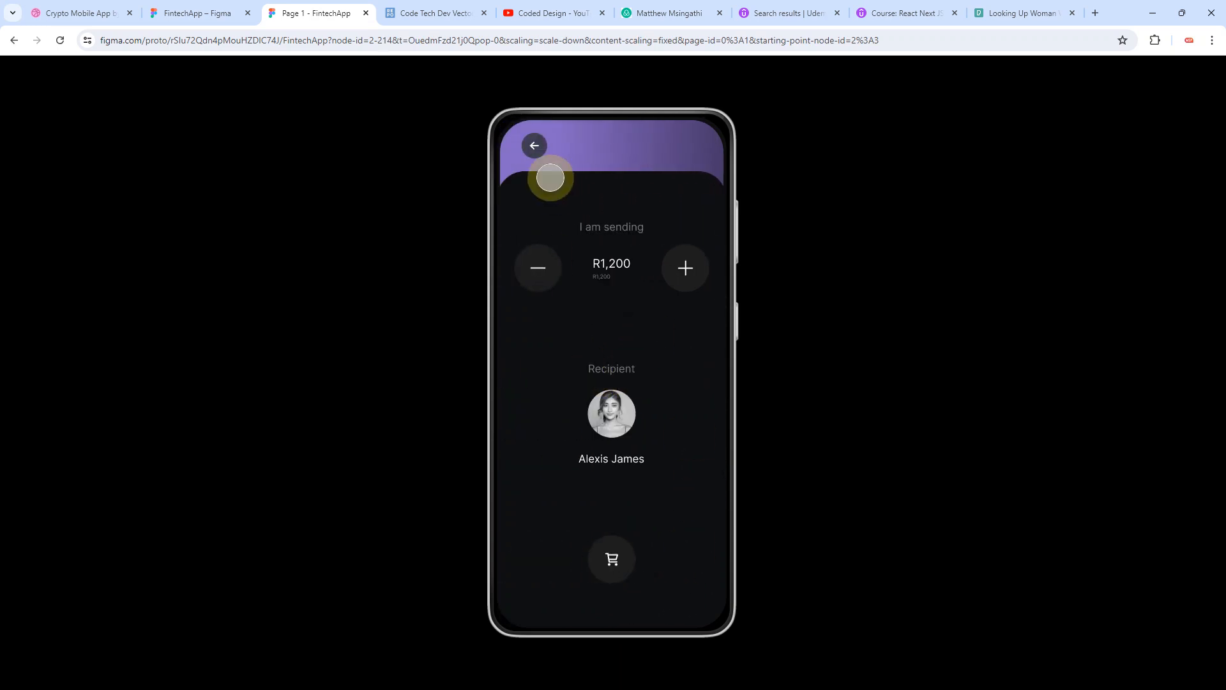
click(534, 146)
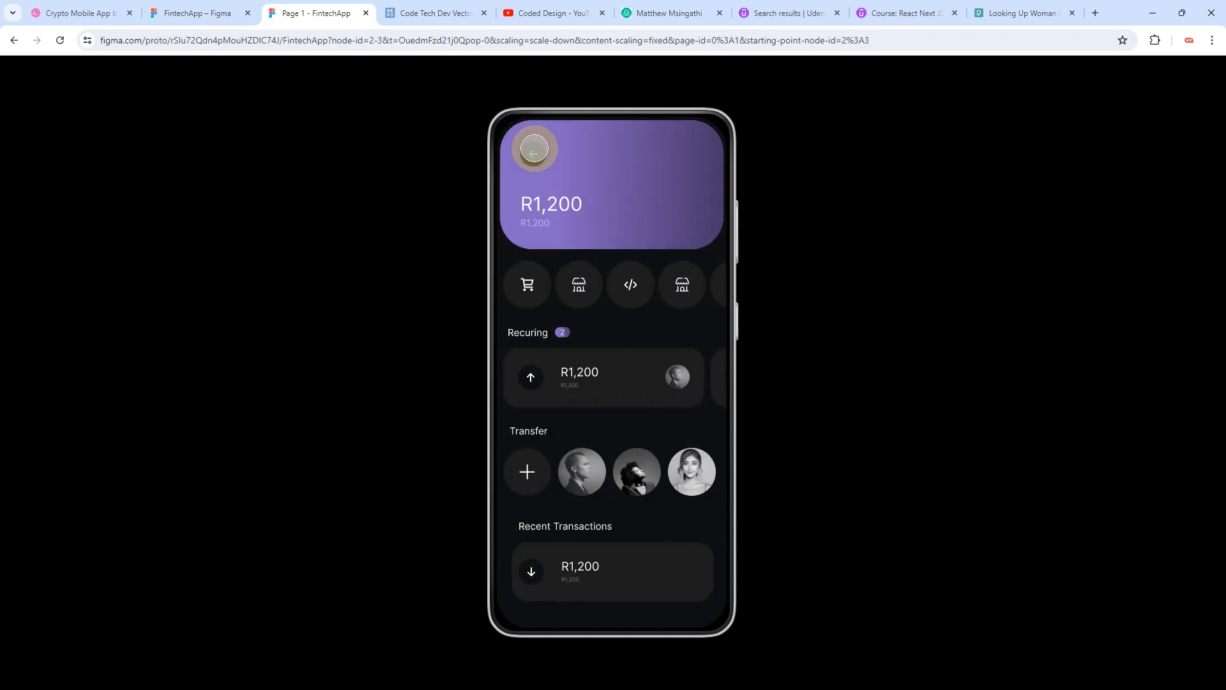
click(589, 379)
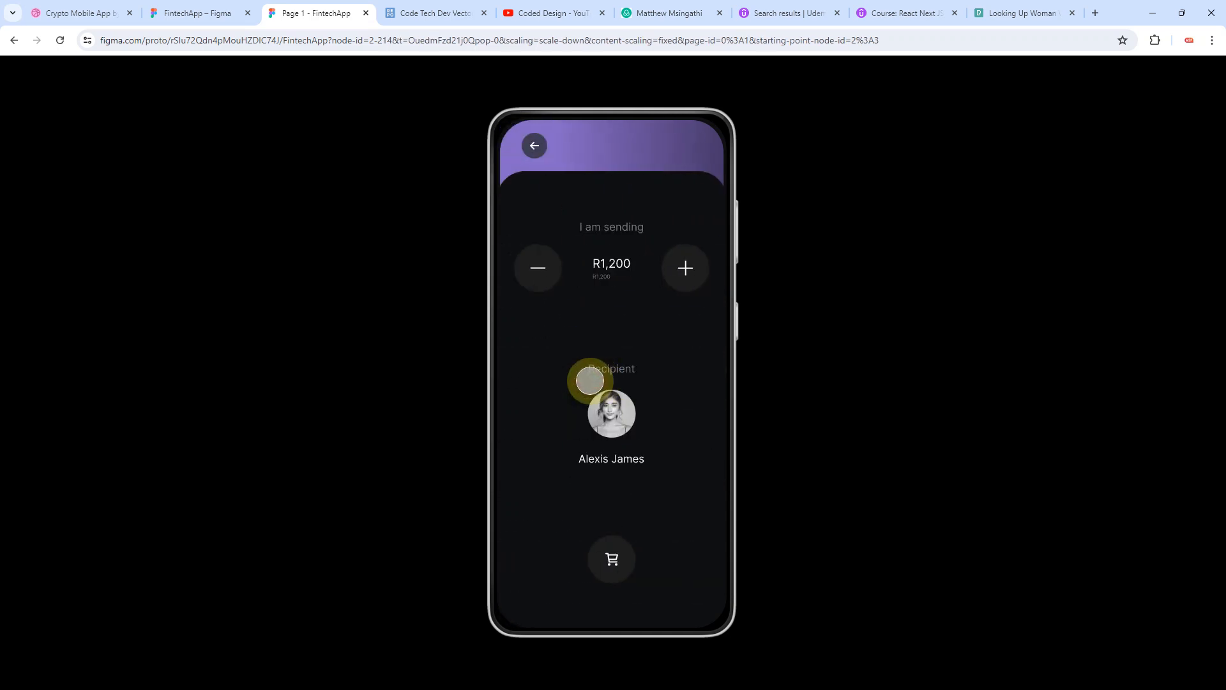
click(175, 13)
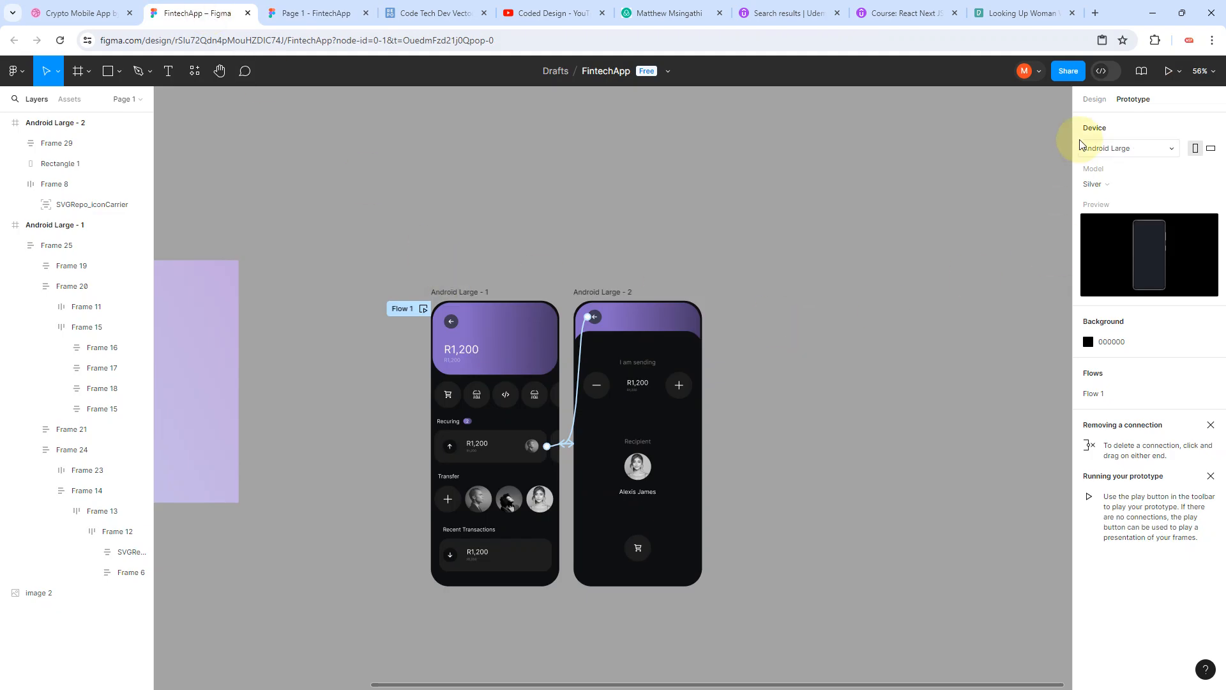
Step: Set the scroll overflow of the inner frame holding the circular icons on Android Large - 1 to Horizontal
click(1095, 100)
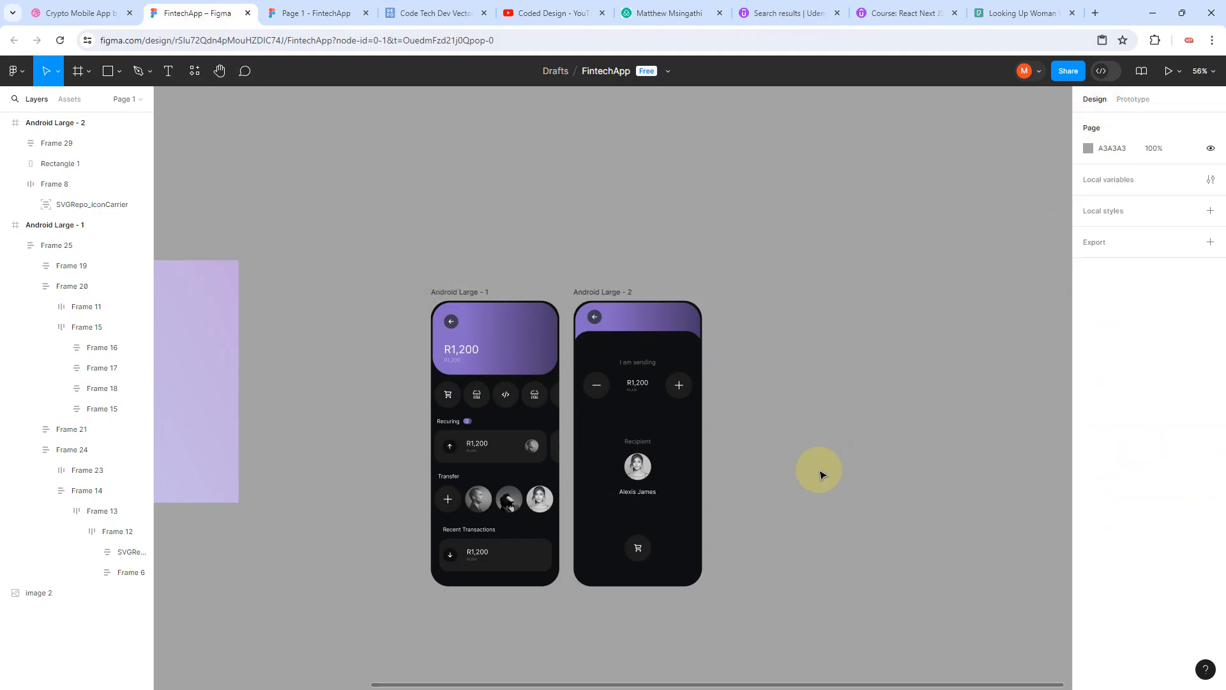
scroll(500, 409, up, 5)
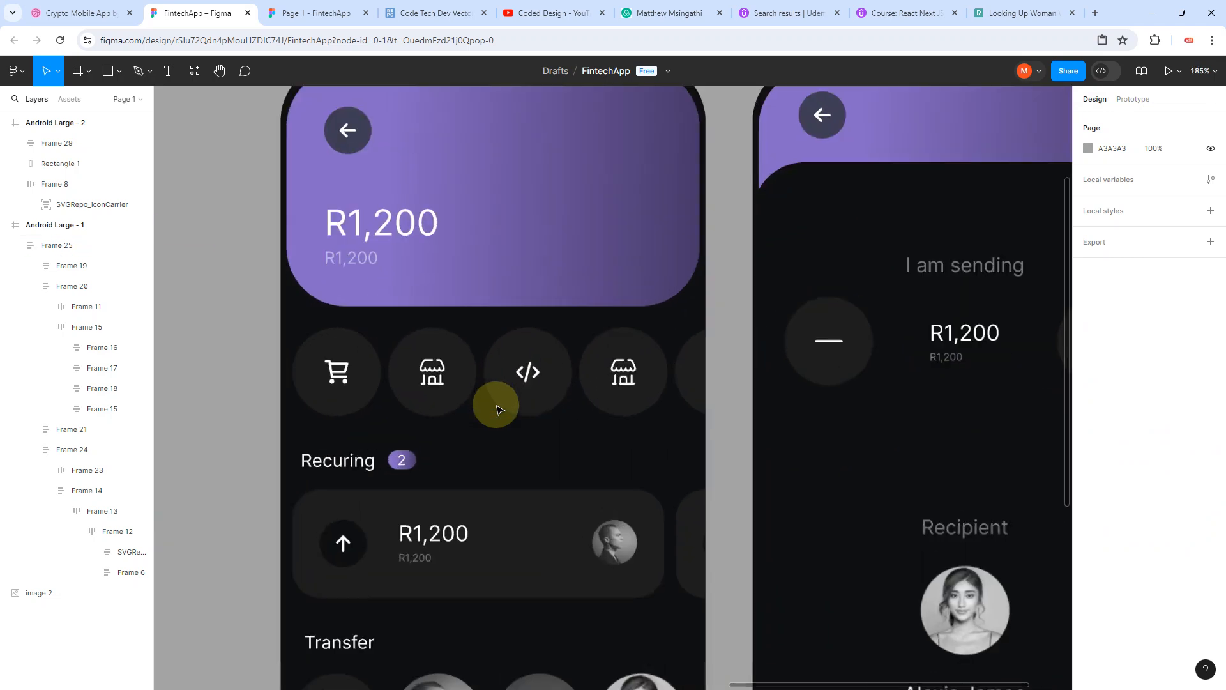
double_click(447, 376)
double_click(447, 377)
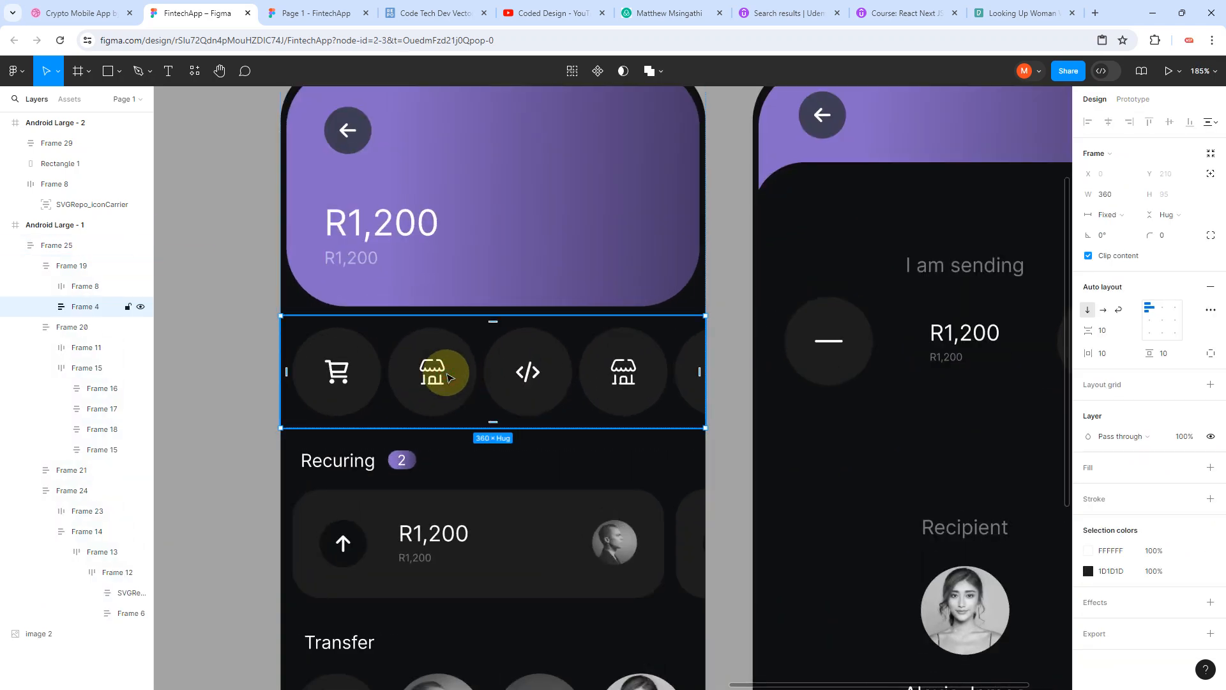
click(247, 315)
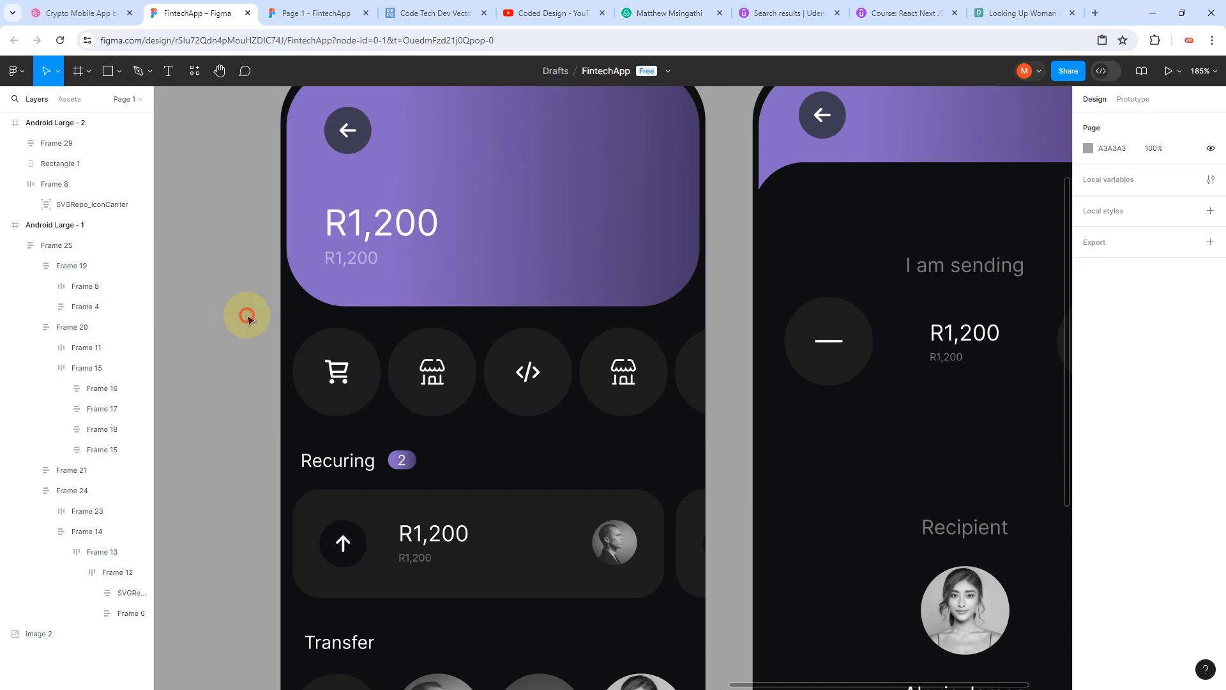
click(367, 360)
click(367, 360)
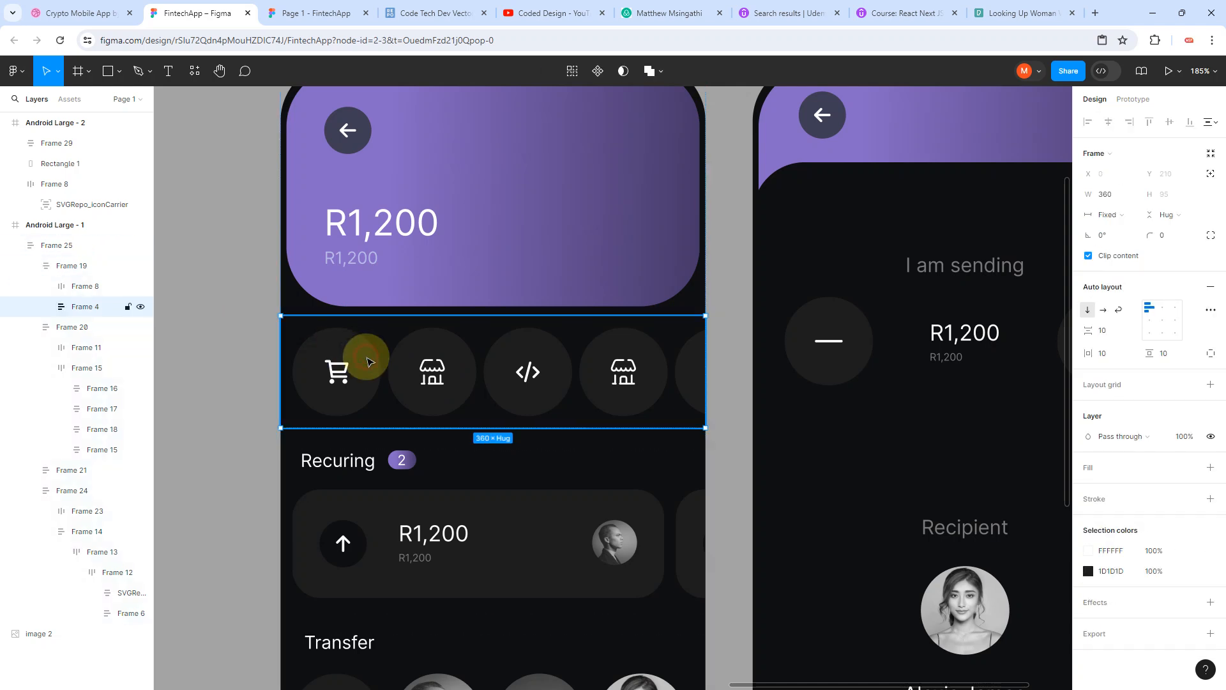
scroll(513, 362, right, 2)
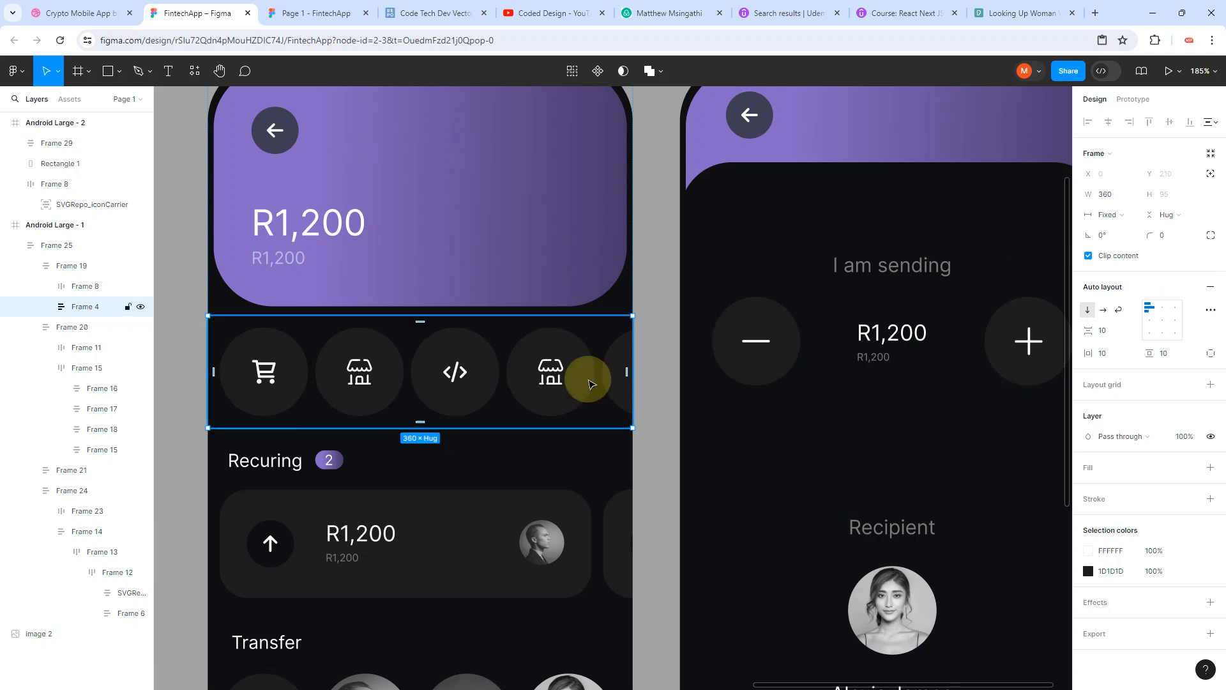
click(553, 370)
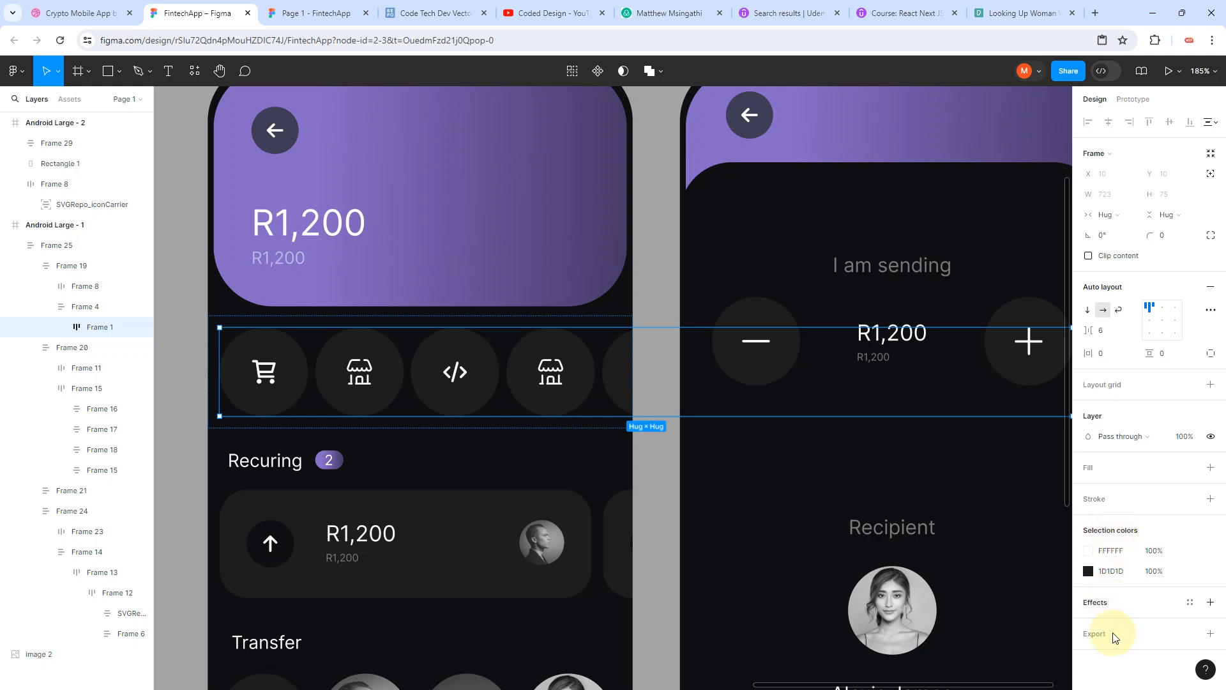
click(1133, 101)
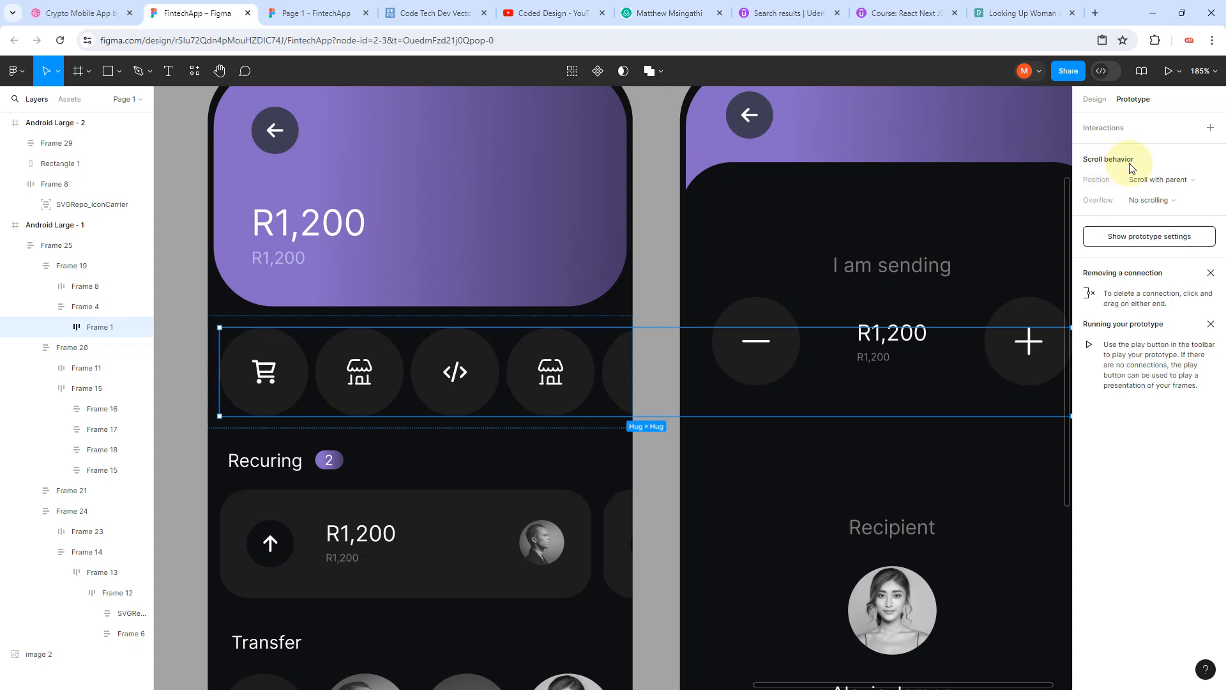
click(1207, 181)
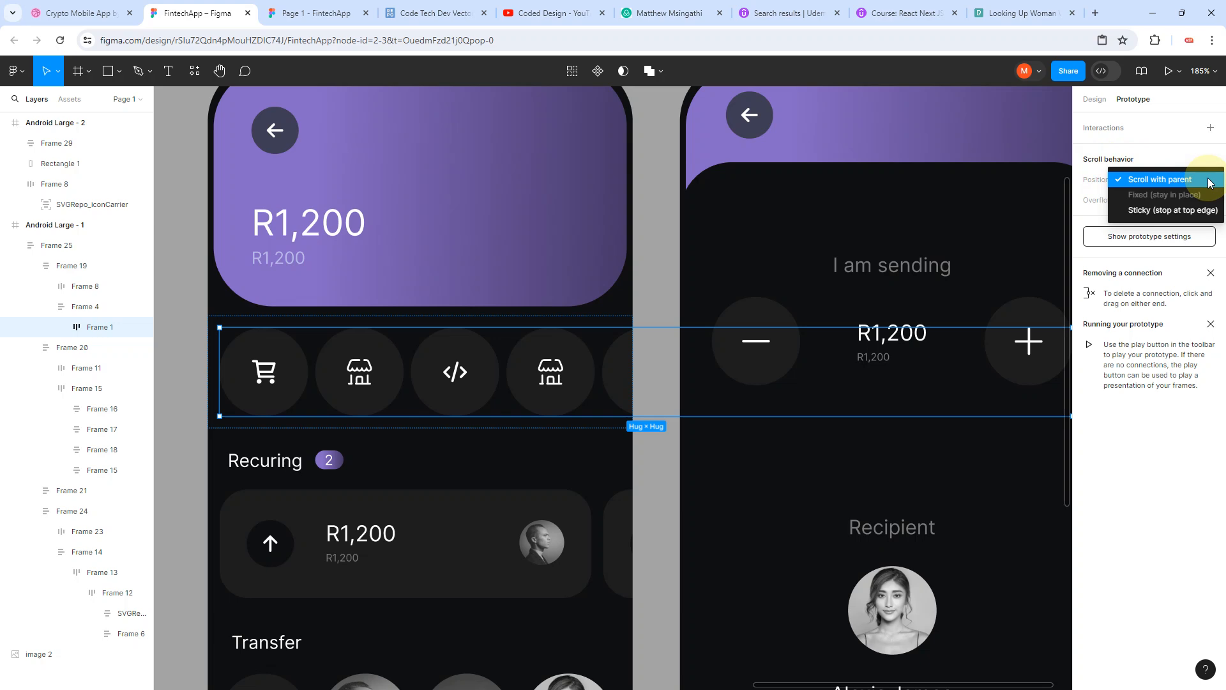
click(1178, 144)
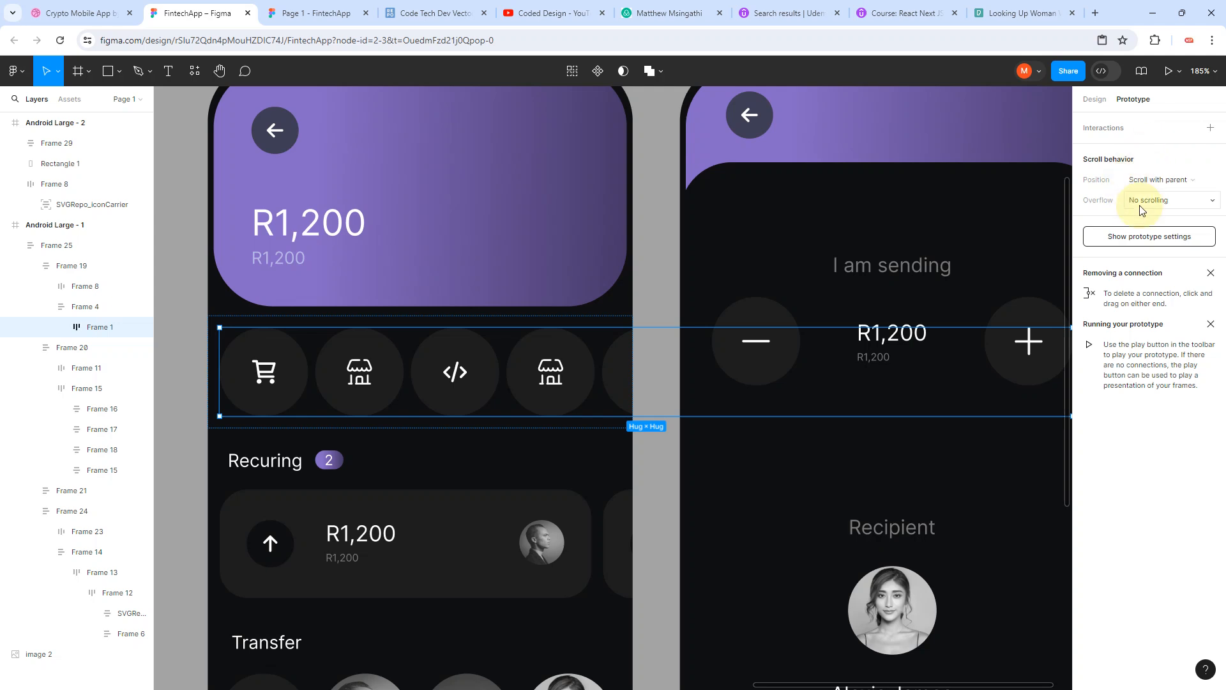
click(1210, 201)
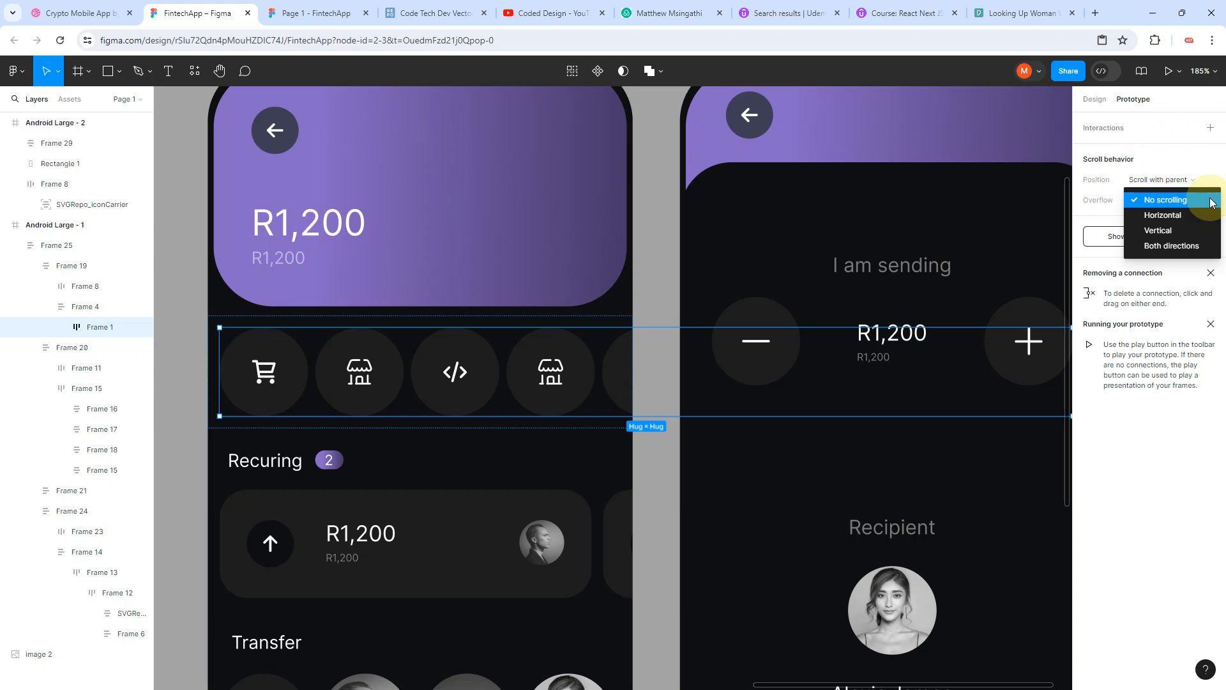
click(1174, 217)
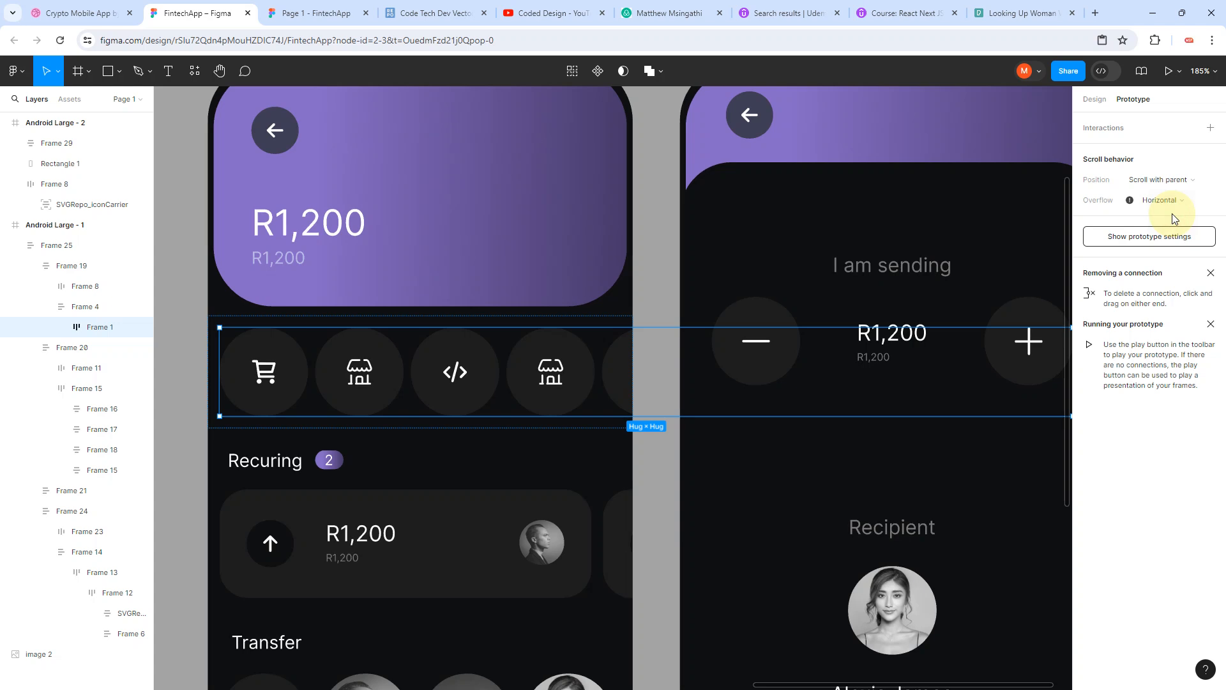
Step: Test the icon row's sideways scrolling on the prototype's home screen, close the preview, and check the row's scroll position options
click(317, 14)
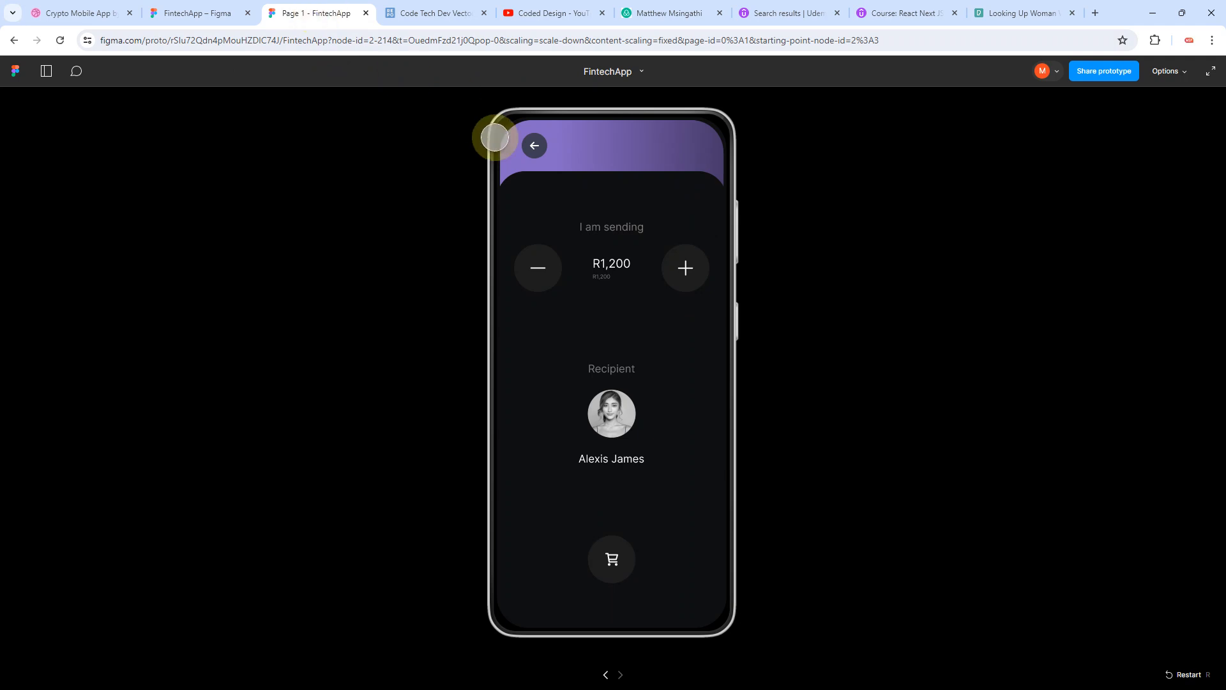
click(535, 145)
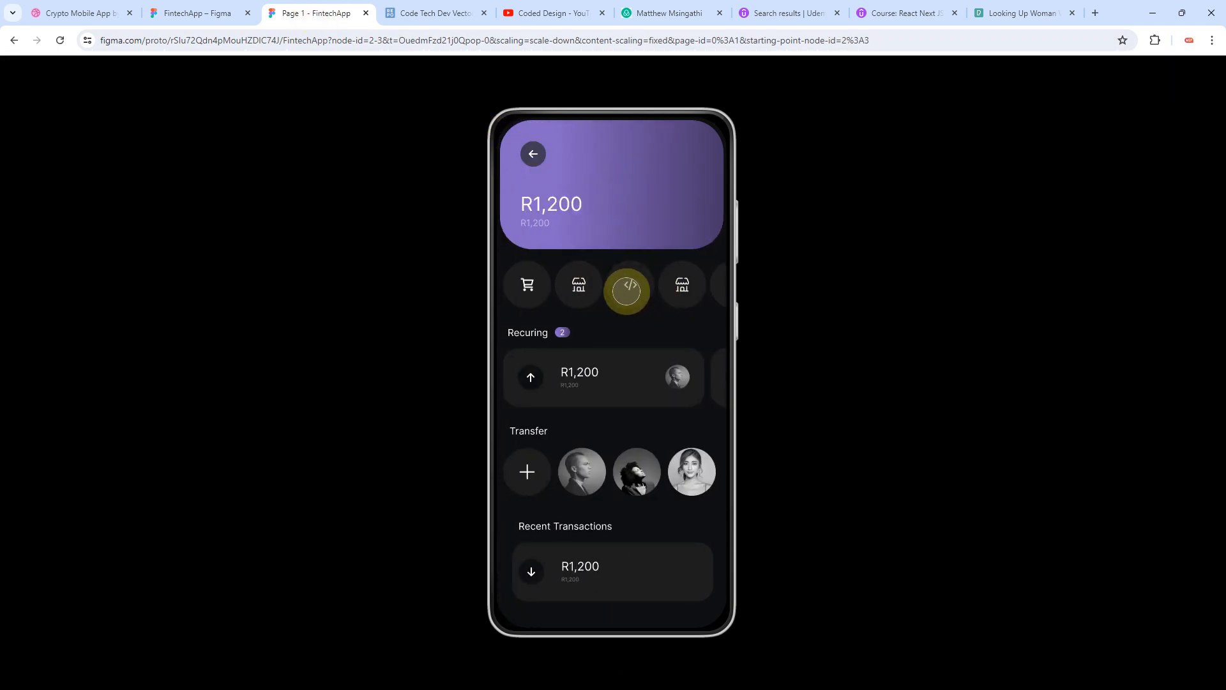
click(366, 13)
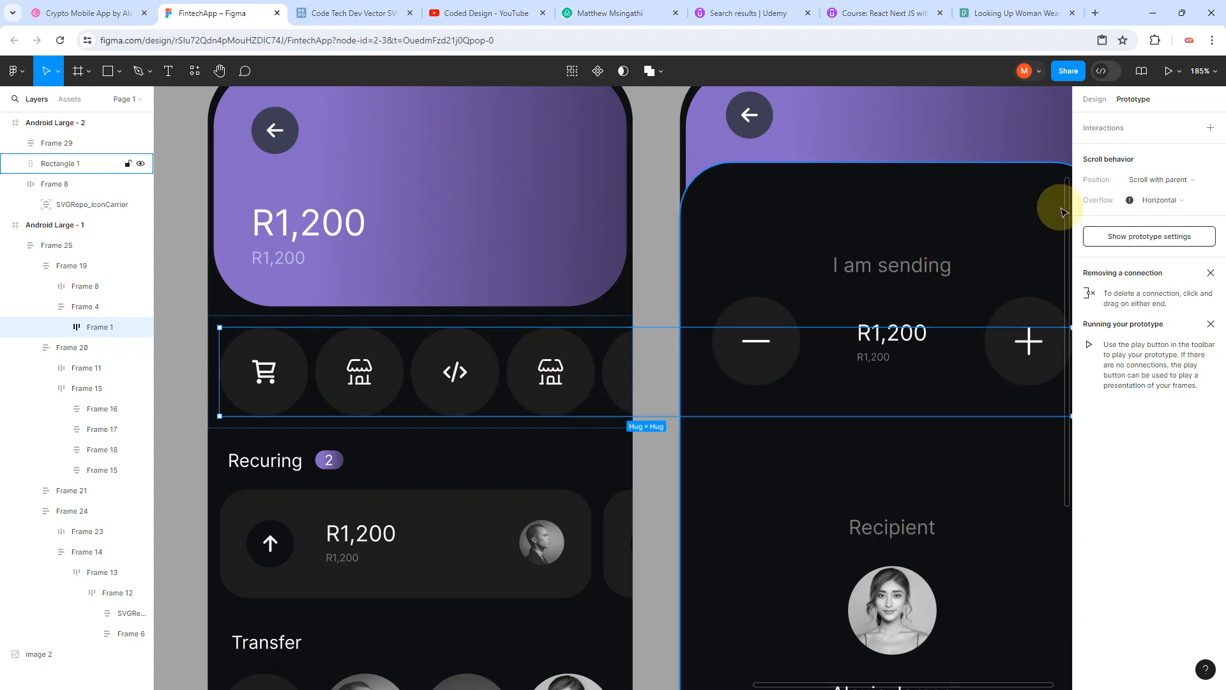
click(1212, 181)
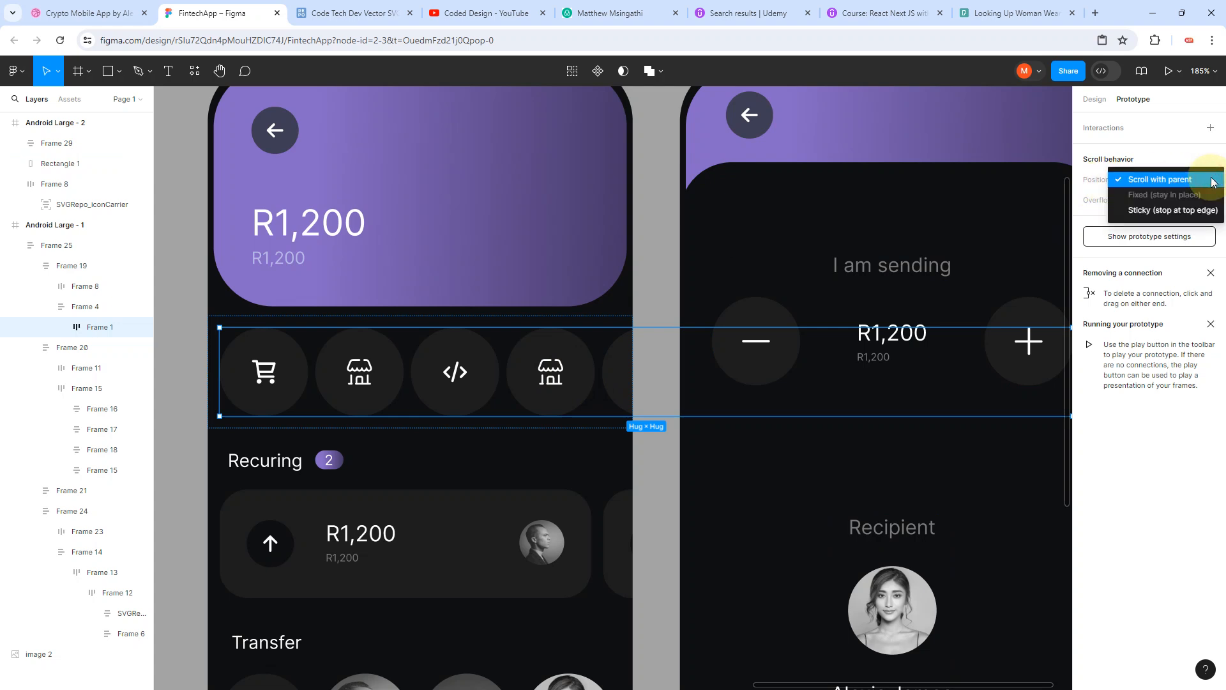
click(1212, 180)
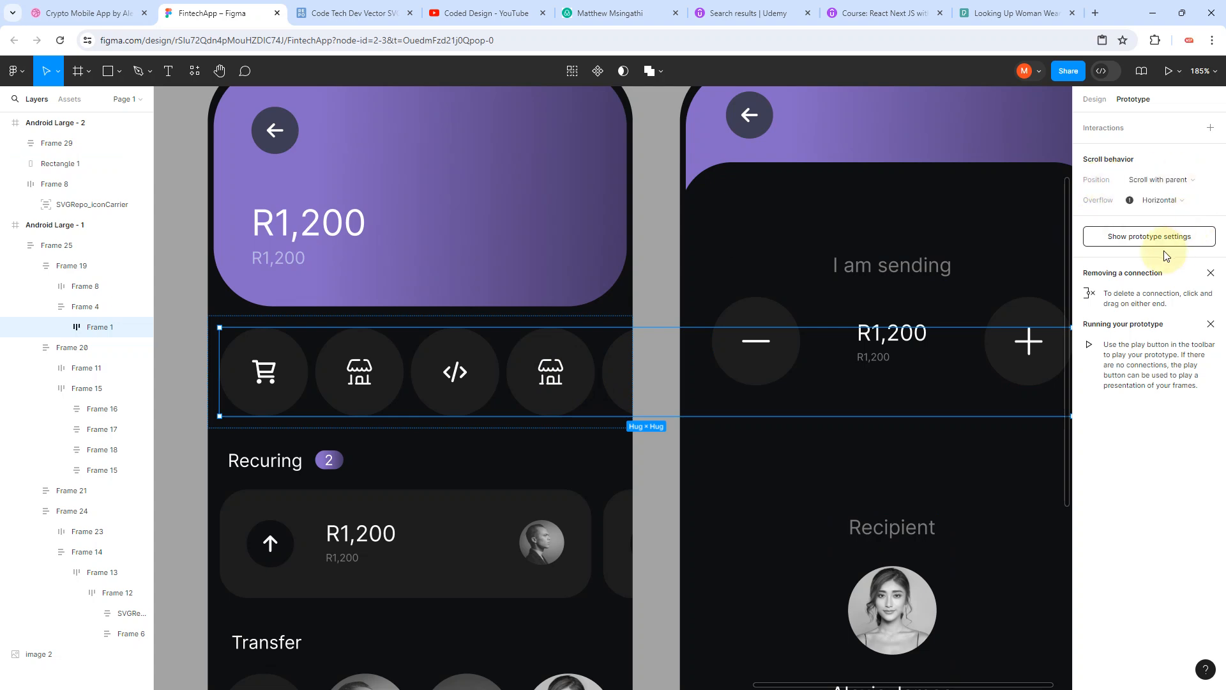
Step: Inspect the recurring row's frame and its first two cards on Android Large - 1, checking their prototype and design properties
click(525, 492)
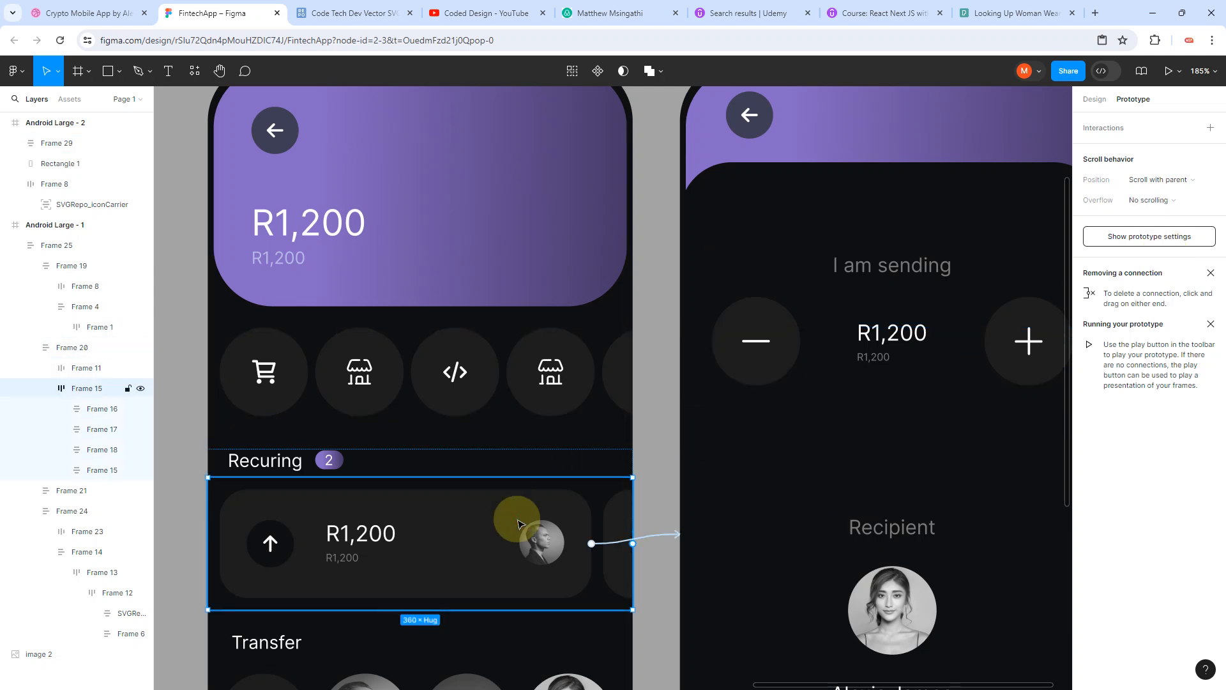
scroll(517, 510, down, 3)
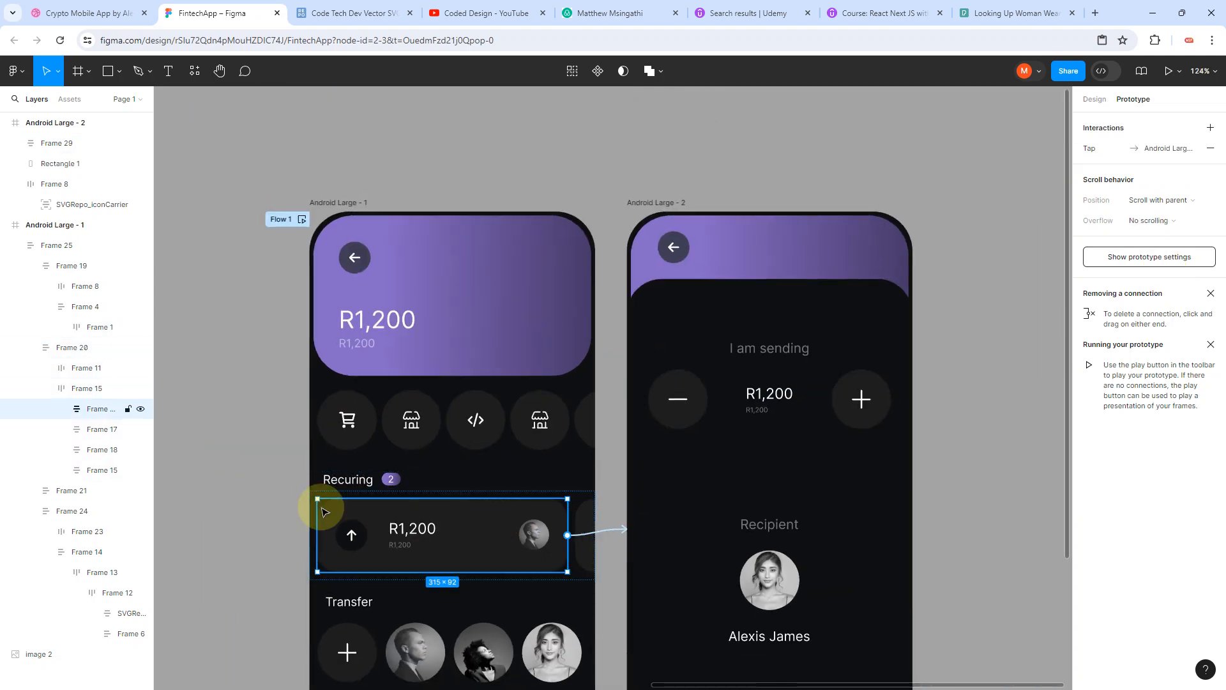
click(262, 487)
click(581, 513)
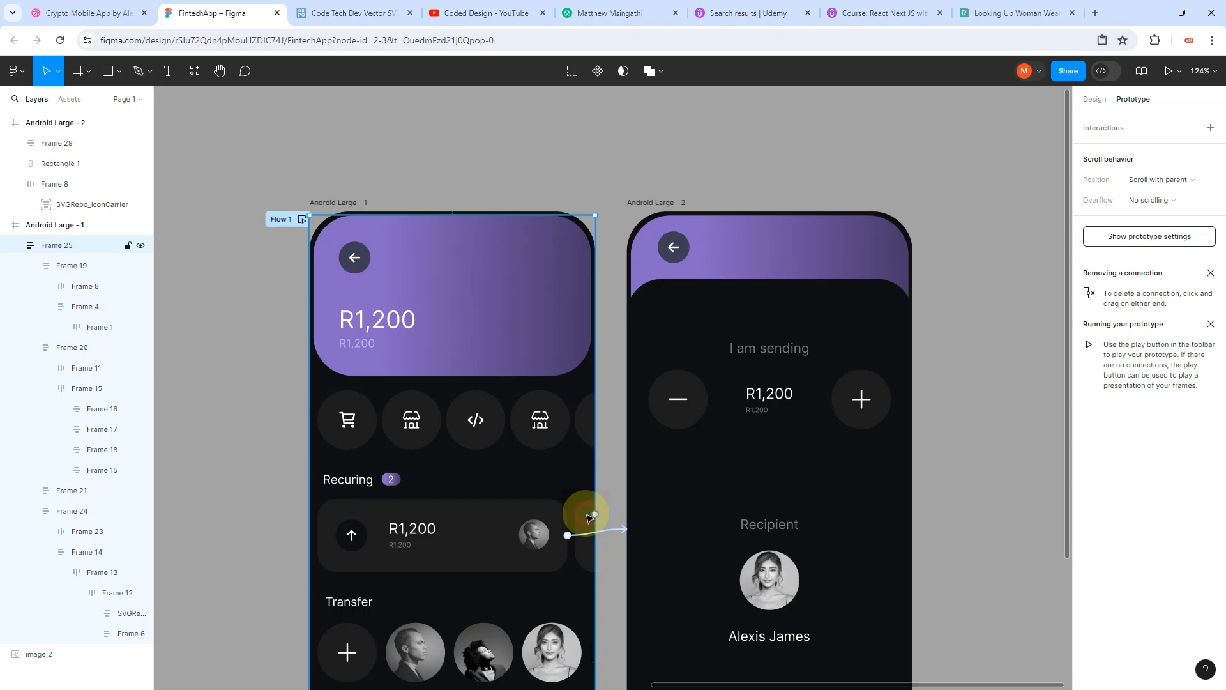
double_click(581, 511)
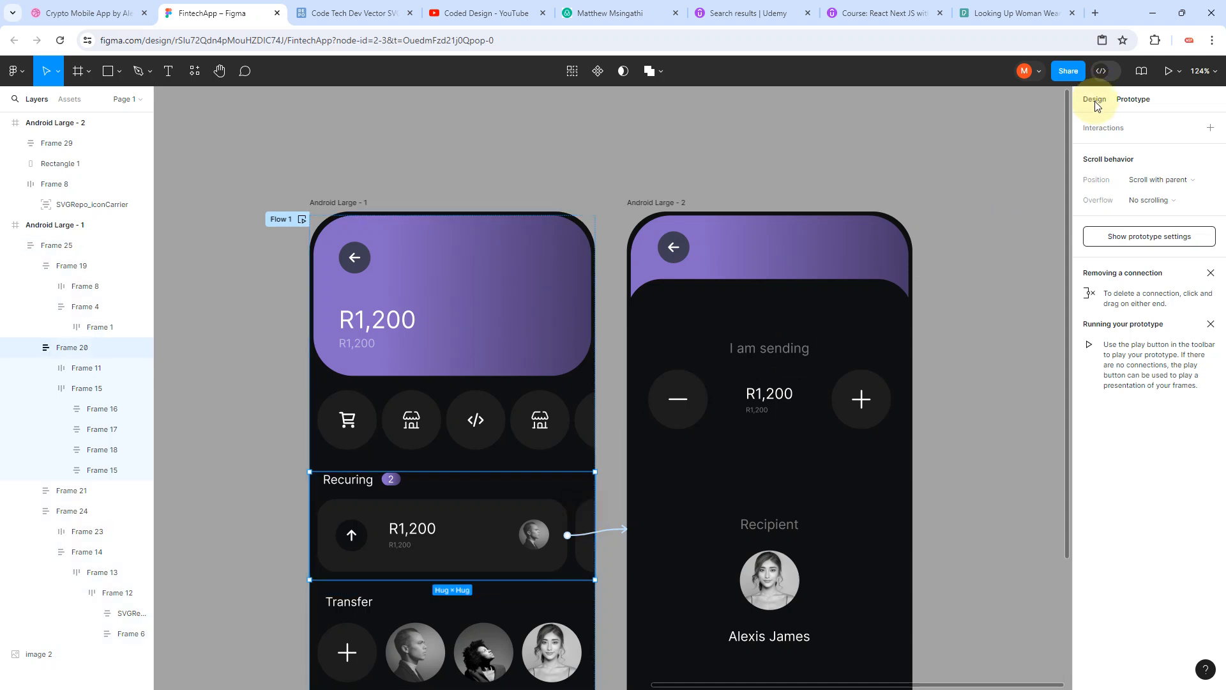
click(525, 494)
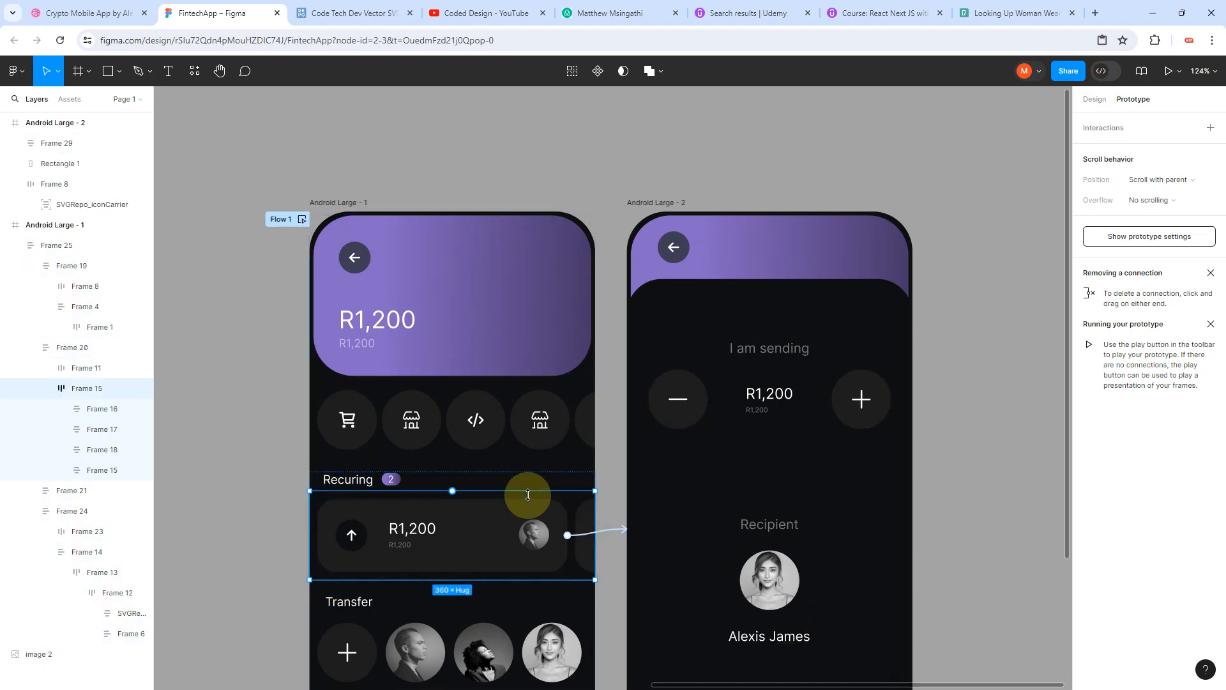
click(504, 508)
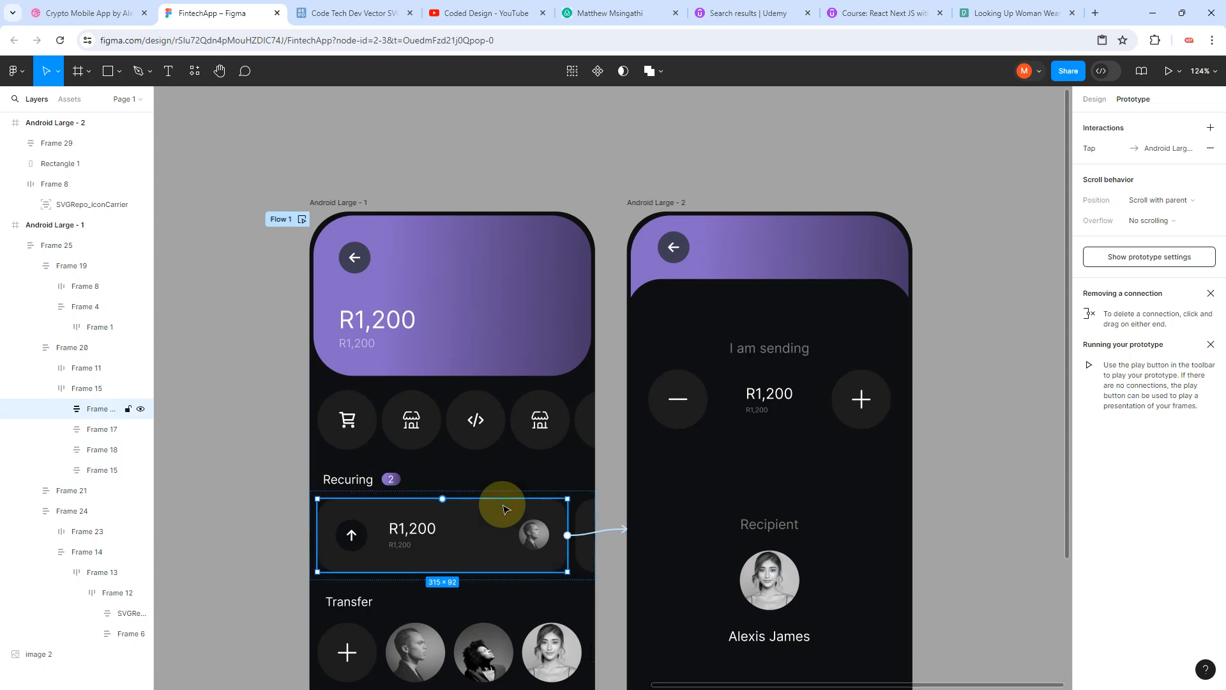
click(582, 509)
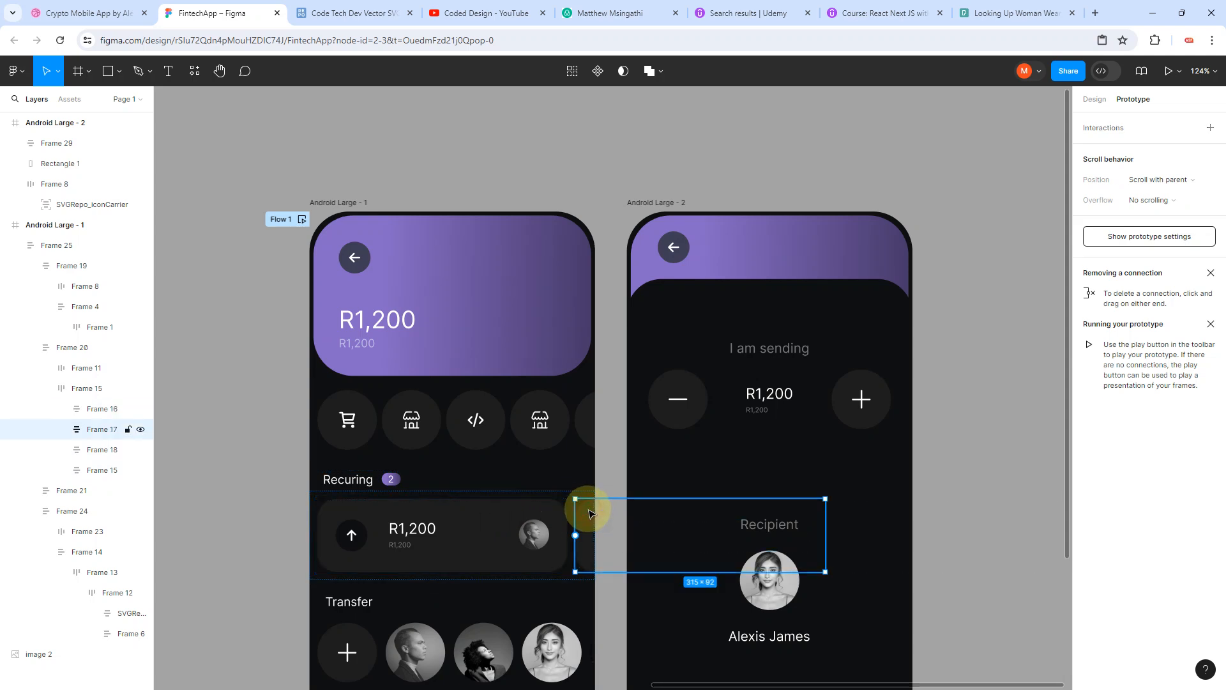
click(563, 514)
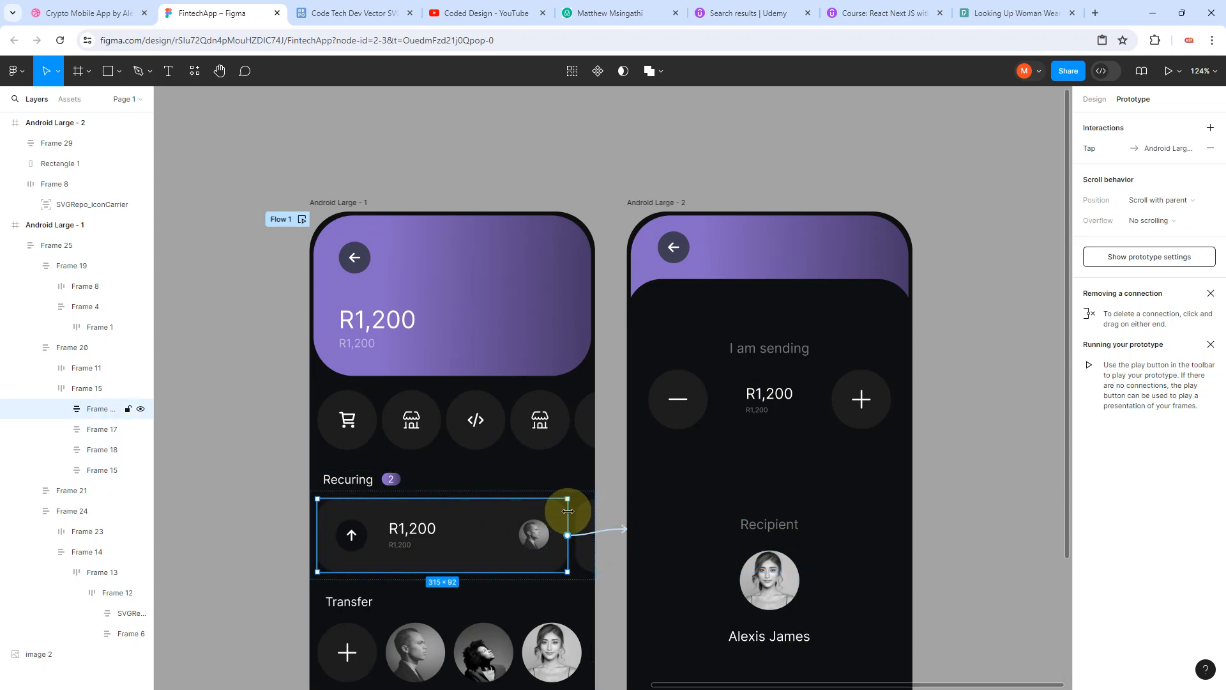
shift+click(580, 508)
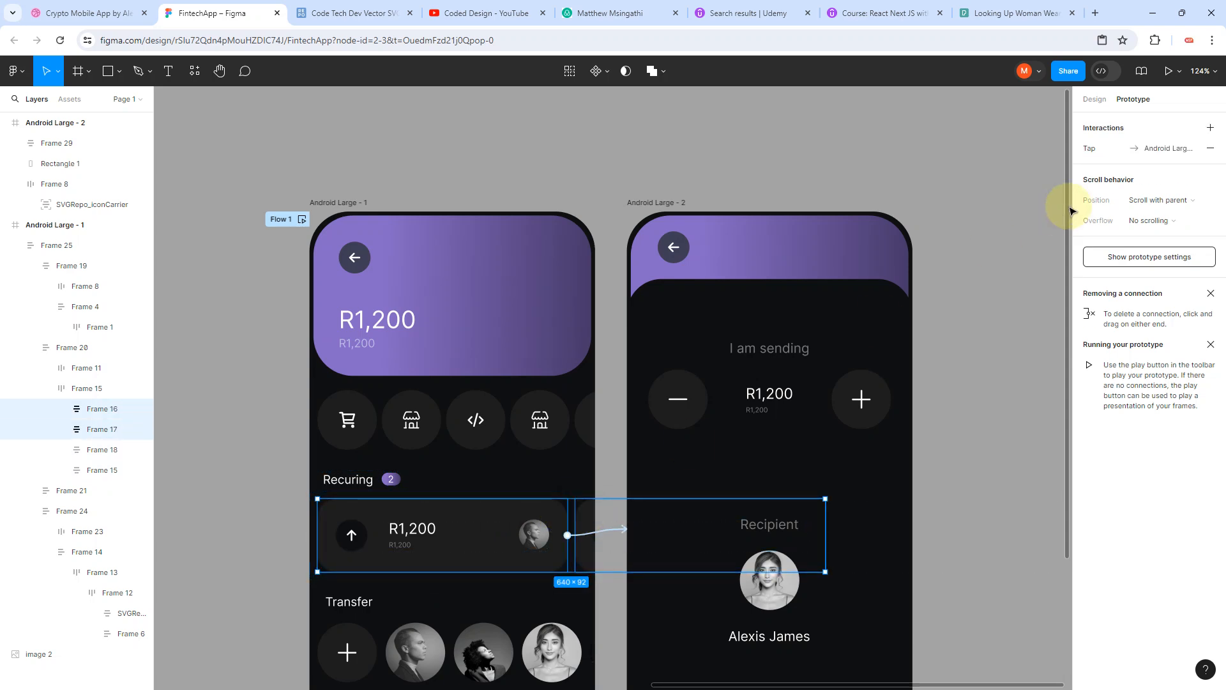
click(1095, 99)
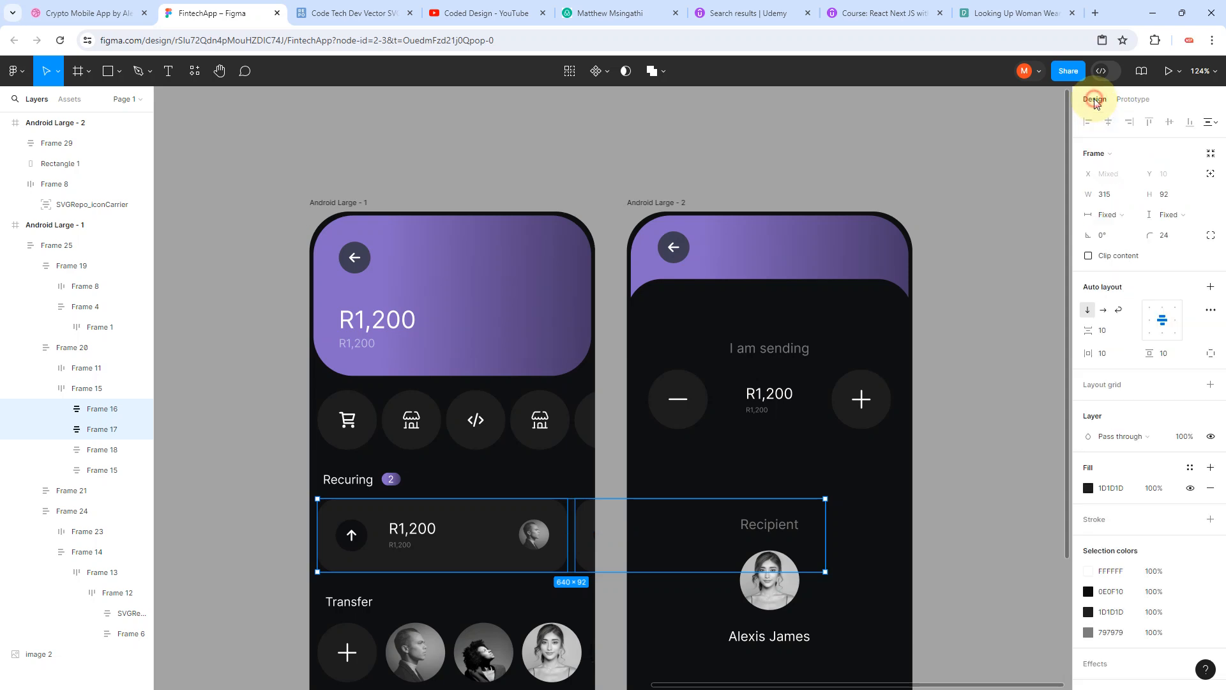
Step: Wrap the first two recurring cards on Android Large - 1 together in their own auto layout frame
click(239, 454)
double_click(362, 519)
double_click(362, 518)
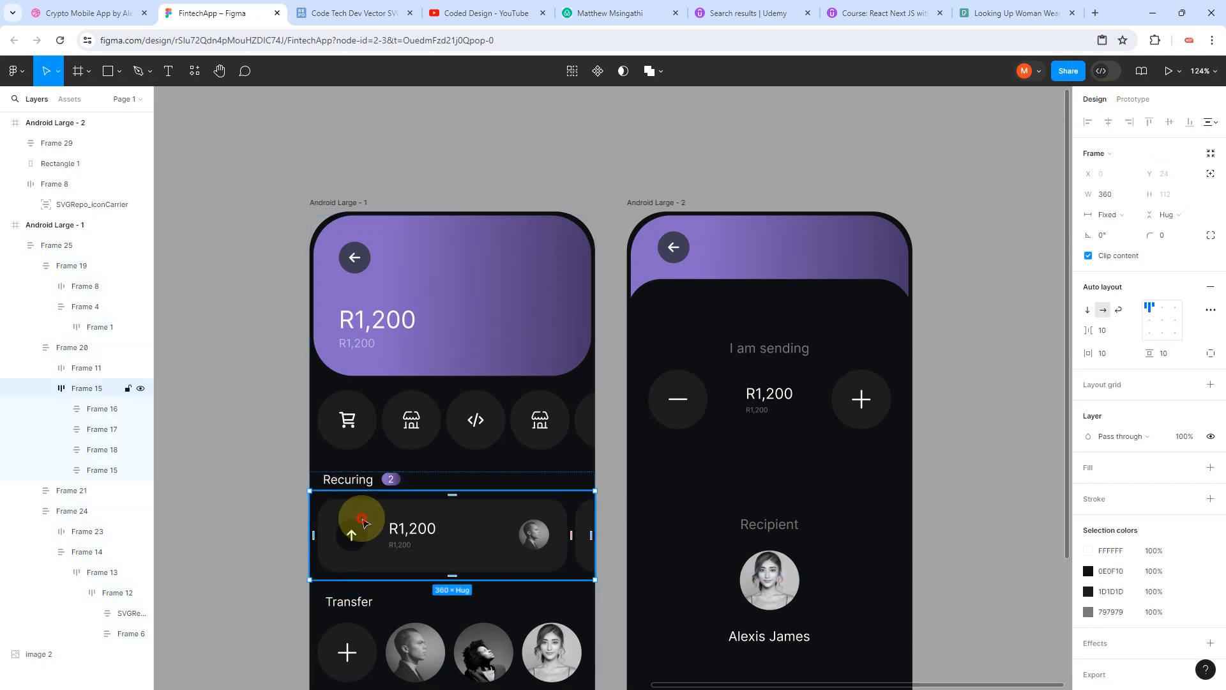
double_click(362, 521)
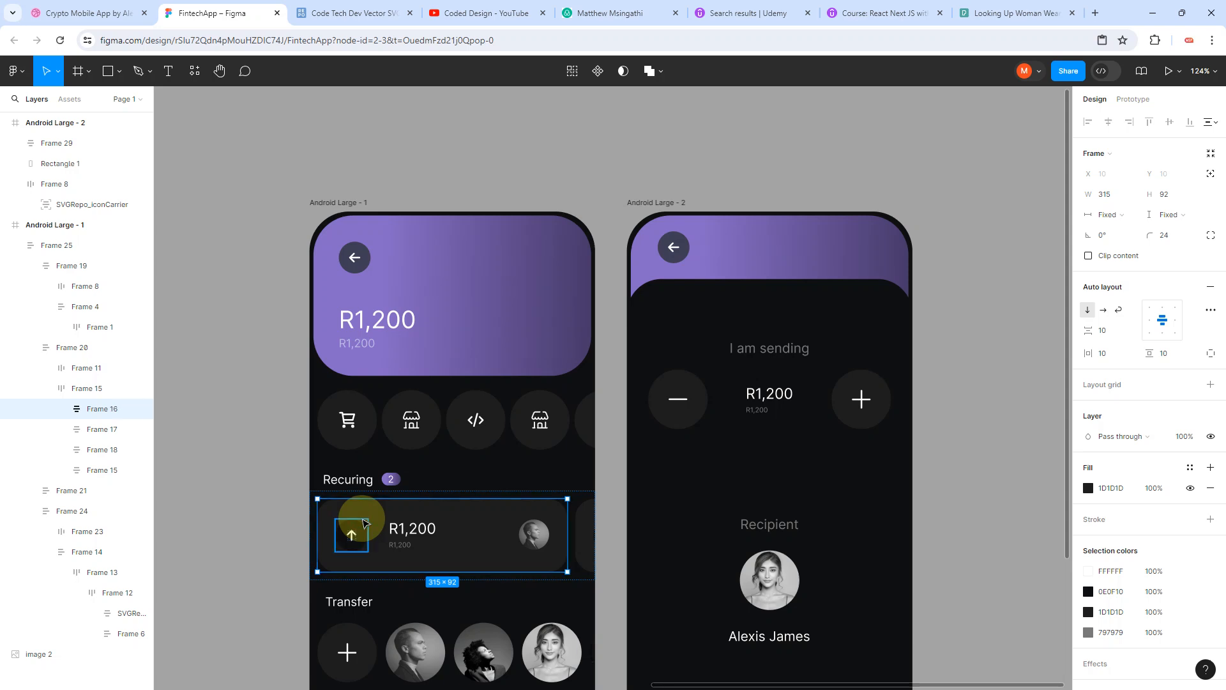
key(ctrl+d)
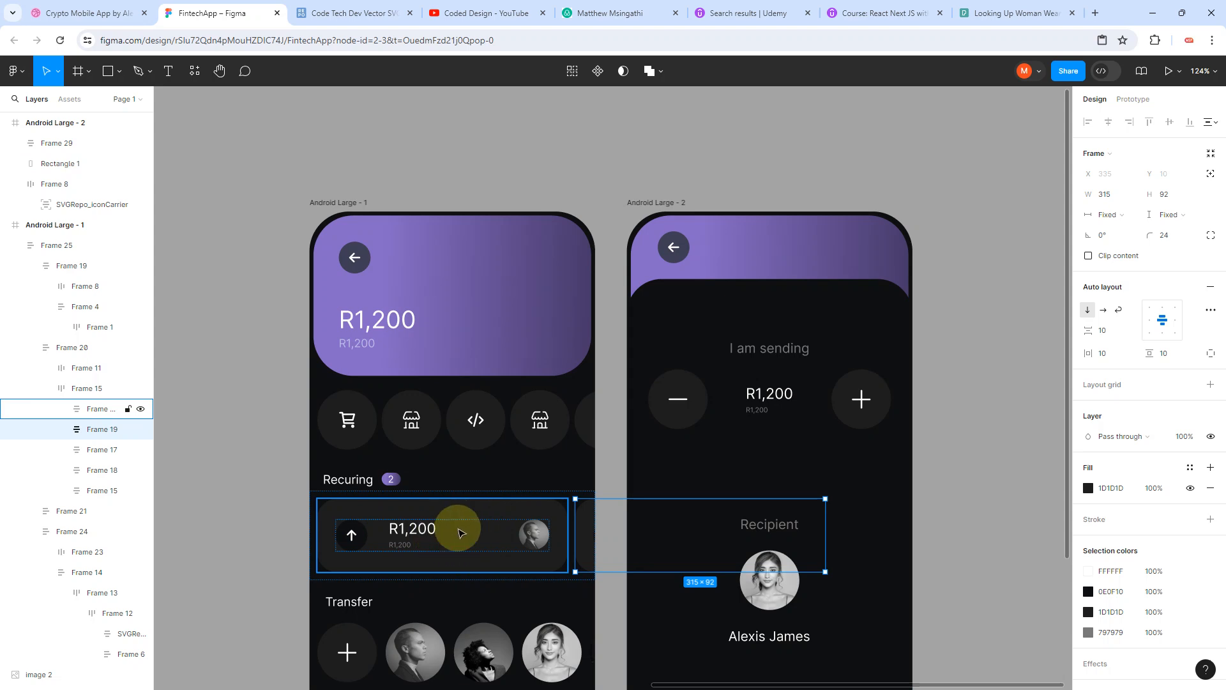
key(ctrl+z)
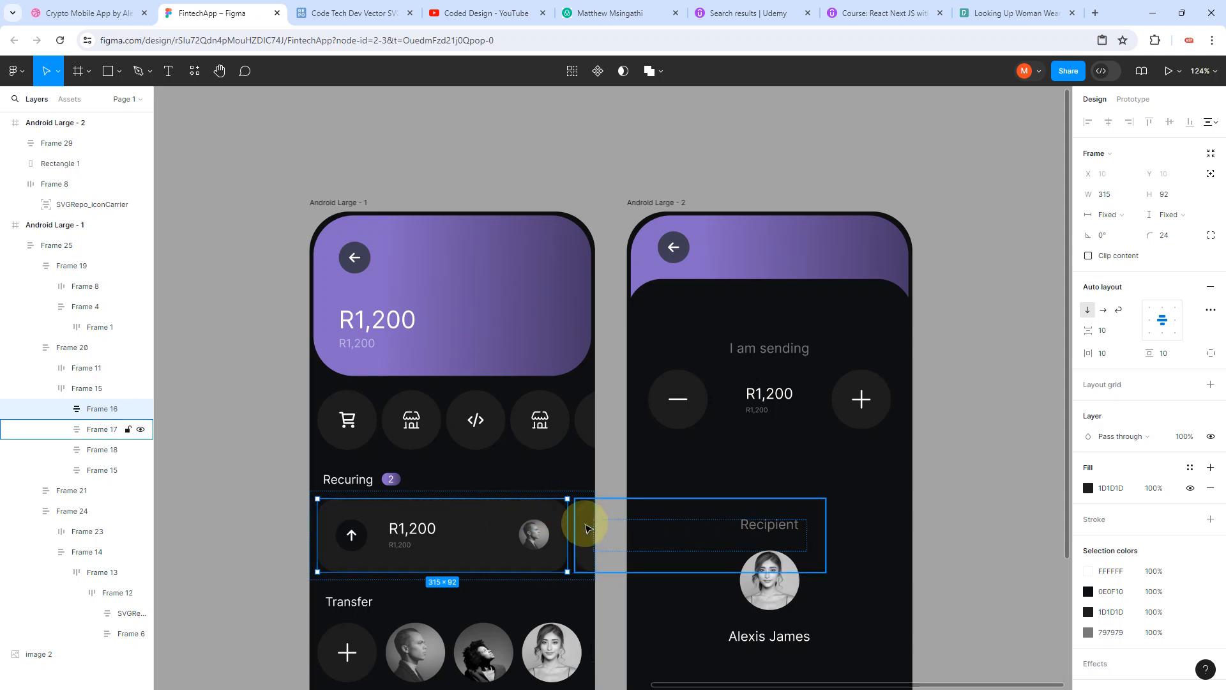
shift+click(588, 529)
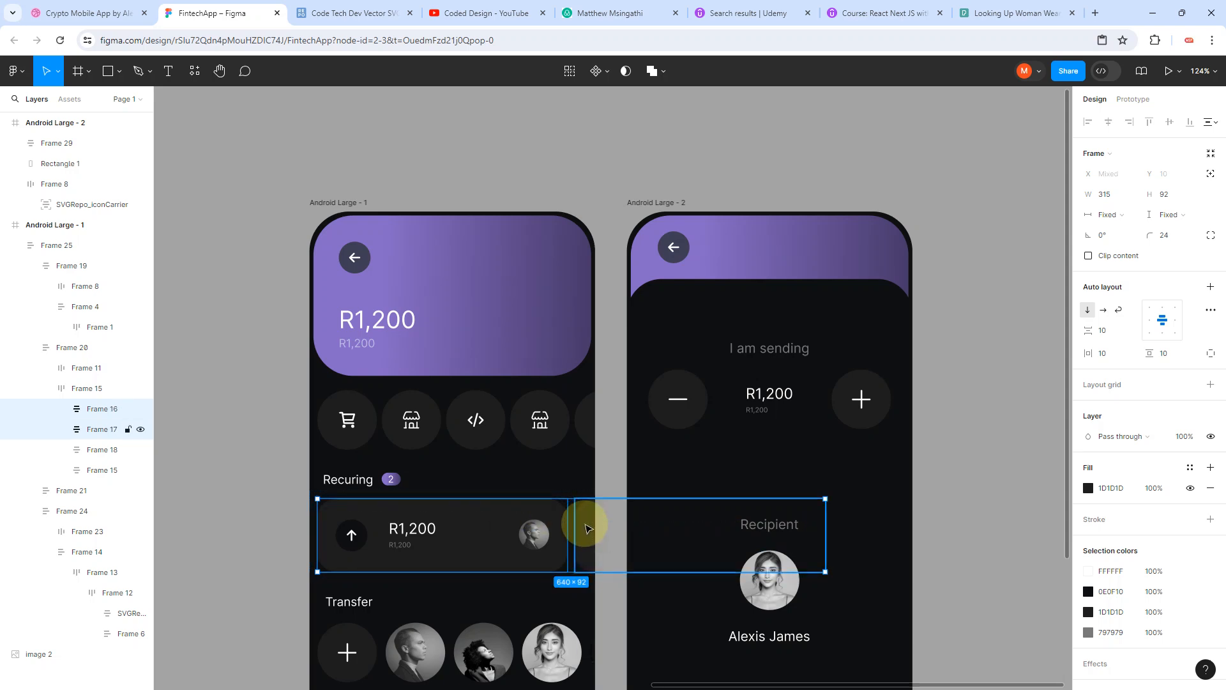
key(shift+a)
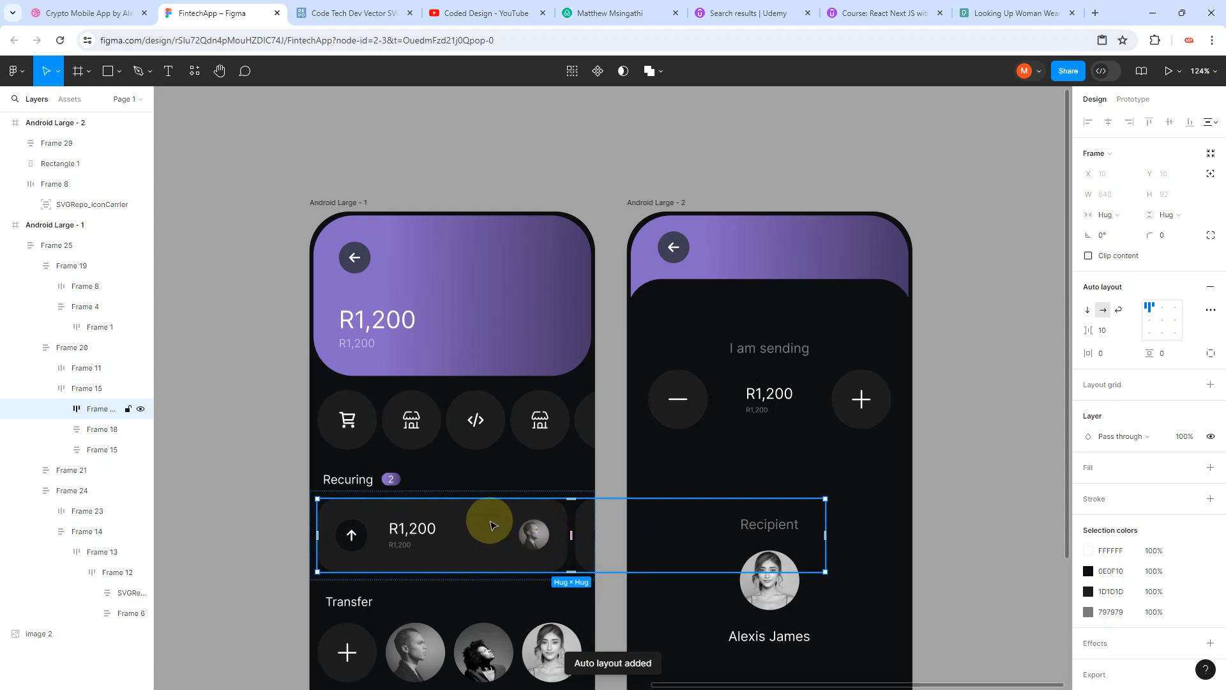
Step: Duplicate the first recurring card inside the new auto layout frame
click(523, 522)
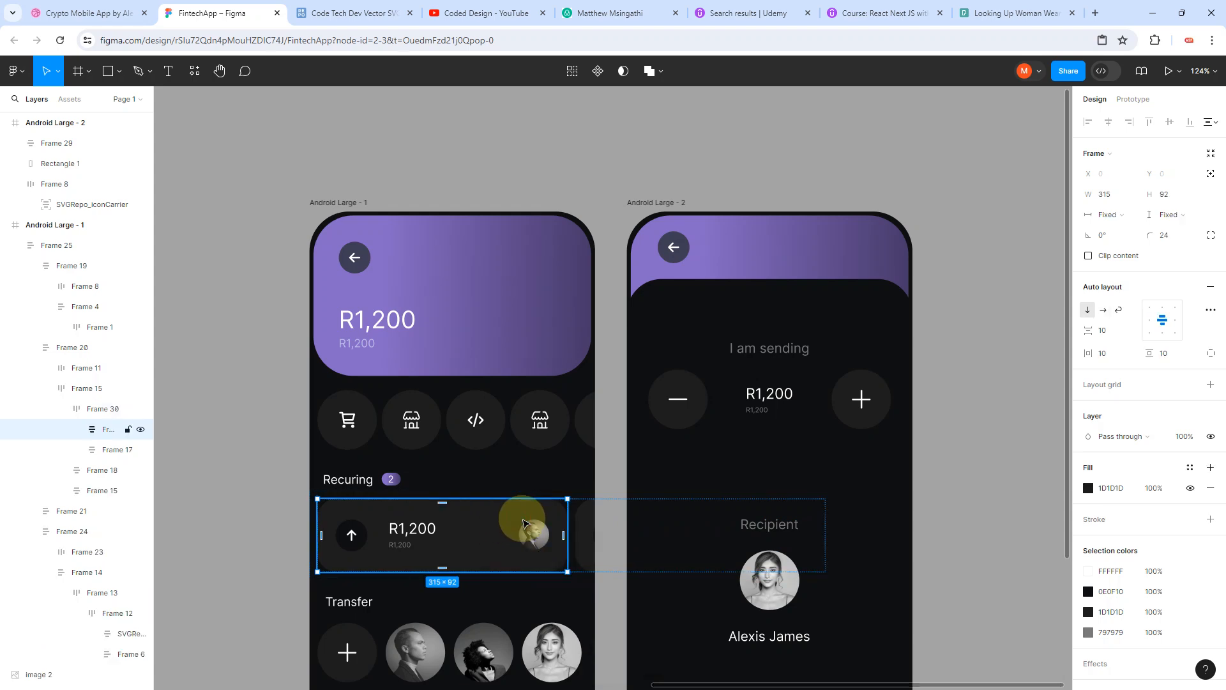
drag(523, 522, 860, 537)
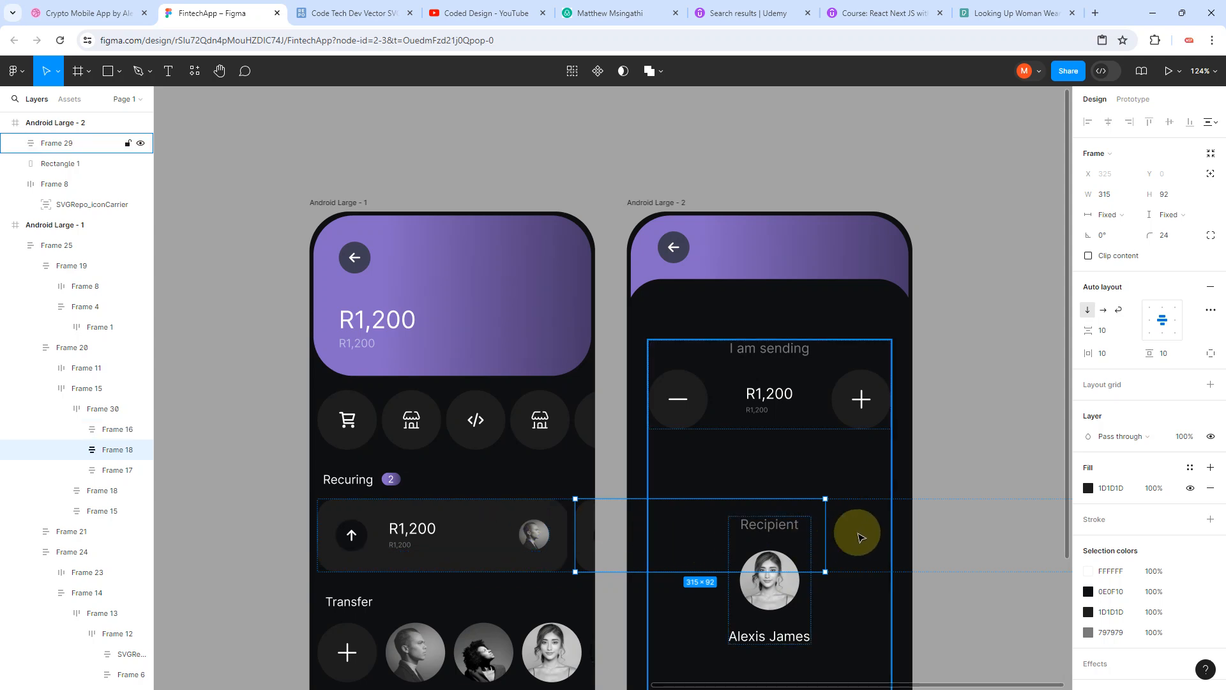
scroll(802, 551, down, 5)
scroll(664, 555, up, 5)
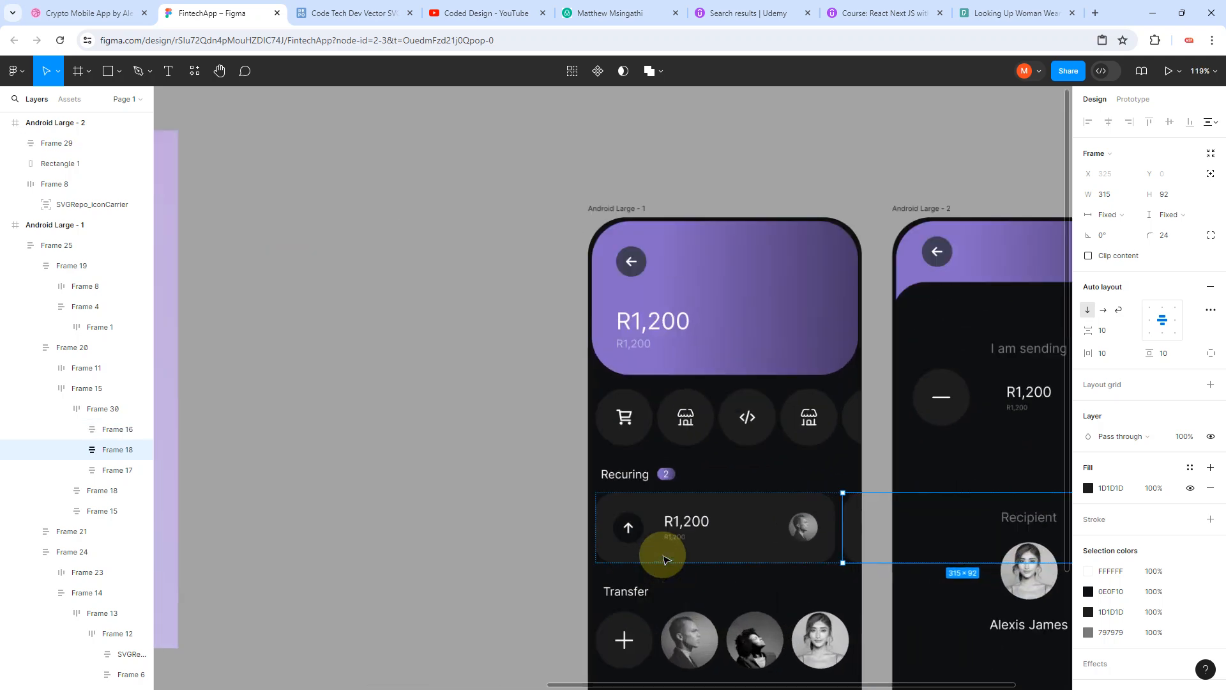
Step: Set the scroll overflow of the inner auto layout frame holding the recurring cards to Both directions
click(491, 488)
click(635, 506)
click(642, 508)
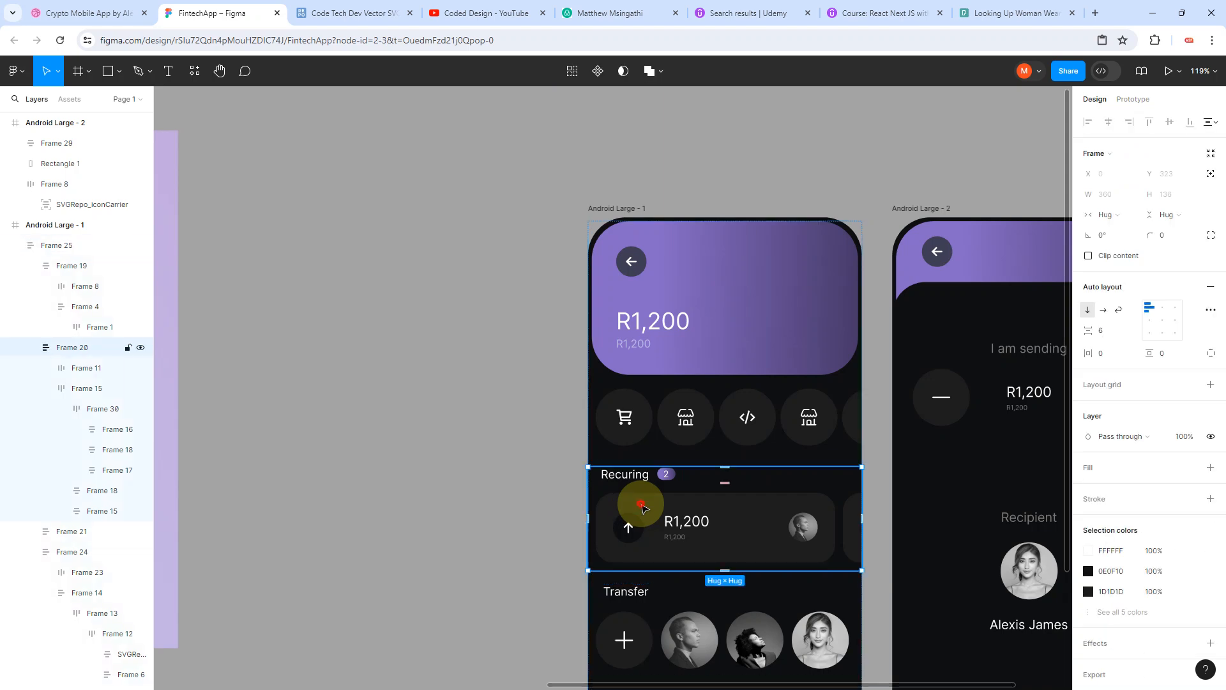
click(642, 508)
click(641, 507)
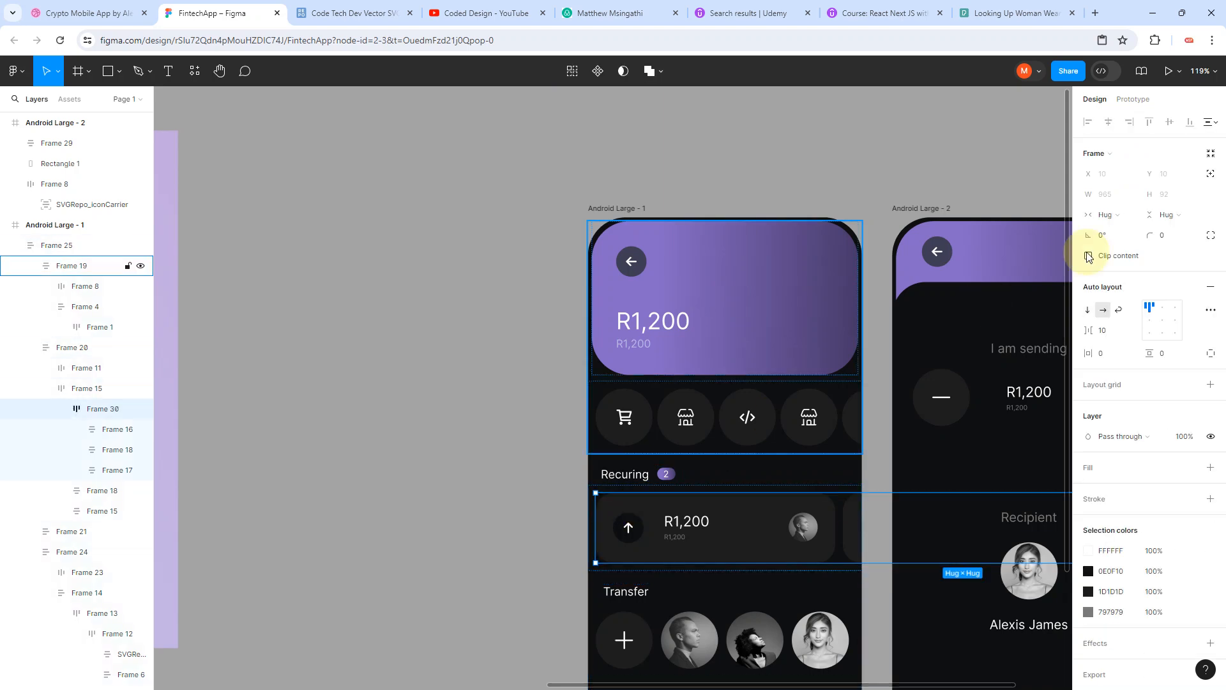
click(1129, 101)
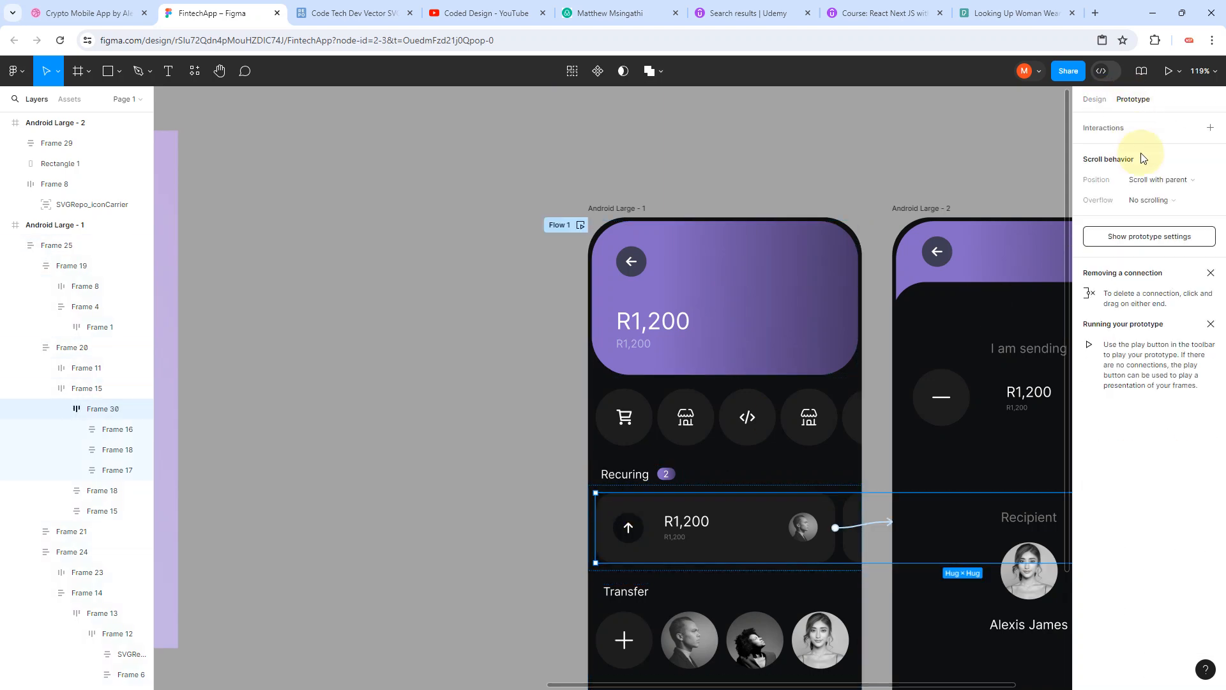
click(1204, 201)
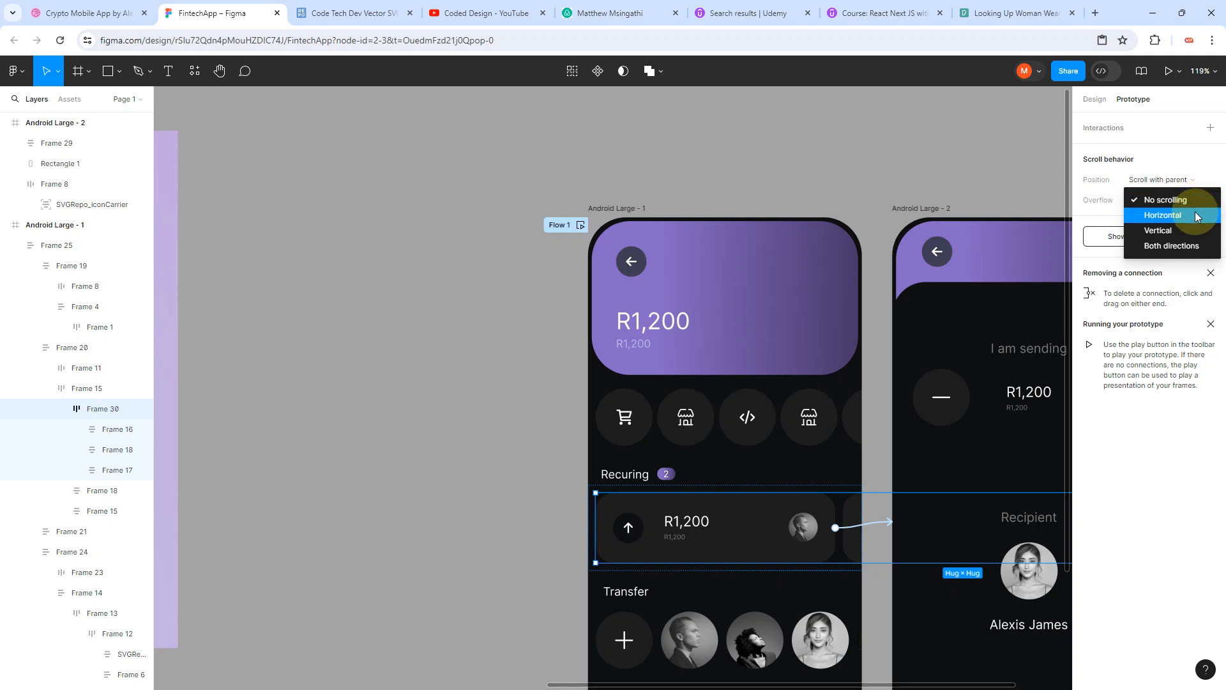
click(1172, 246)
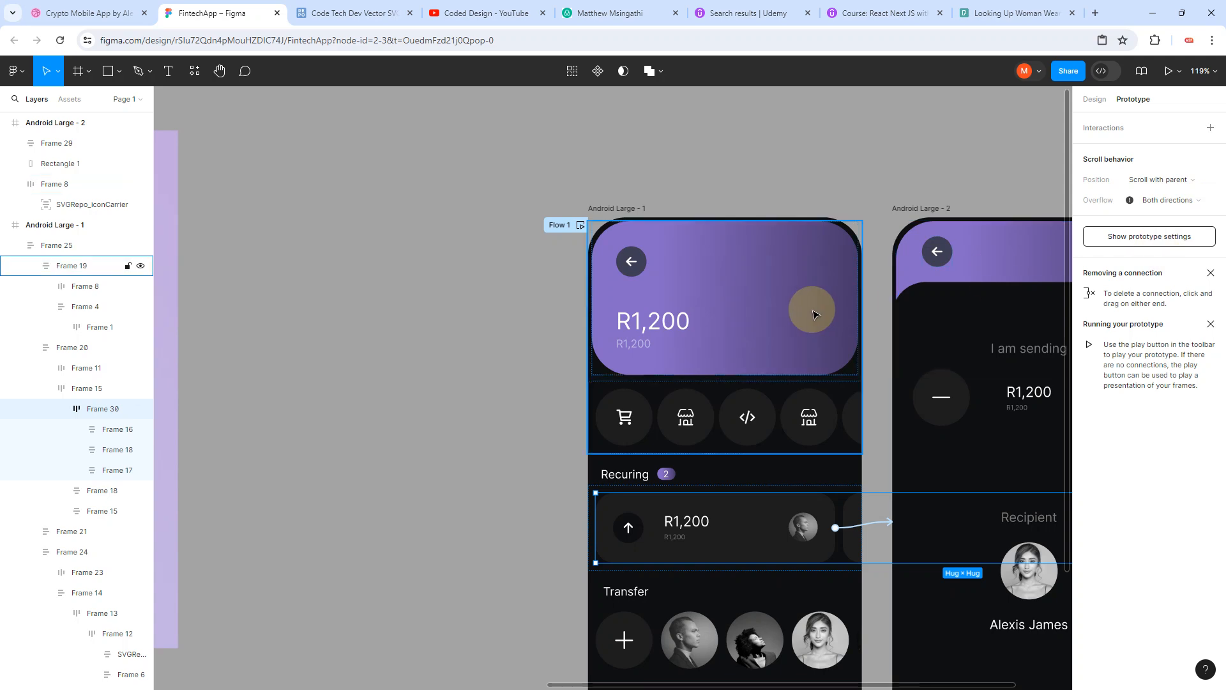
Step: Run the prototype and test sideways scrolling of the icon, recurring and transfer rows, plus the recurring card link and back arrow
click(440, 295)
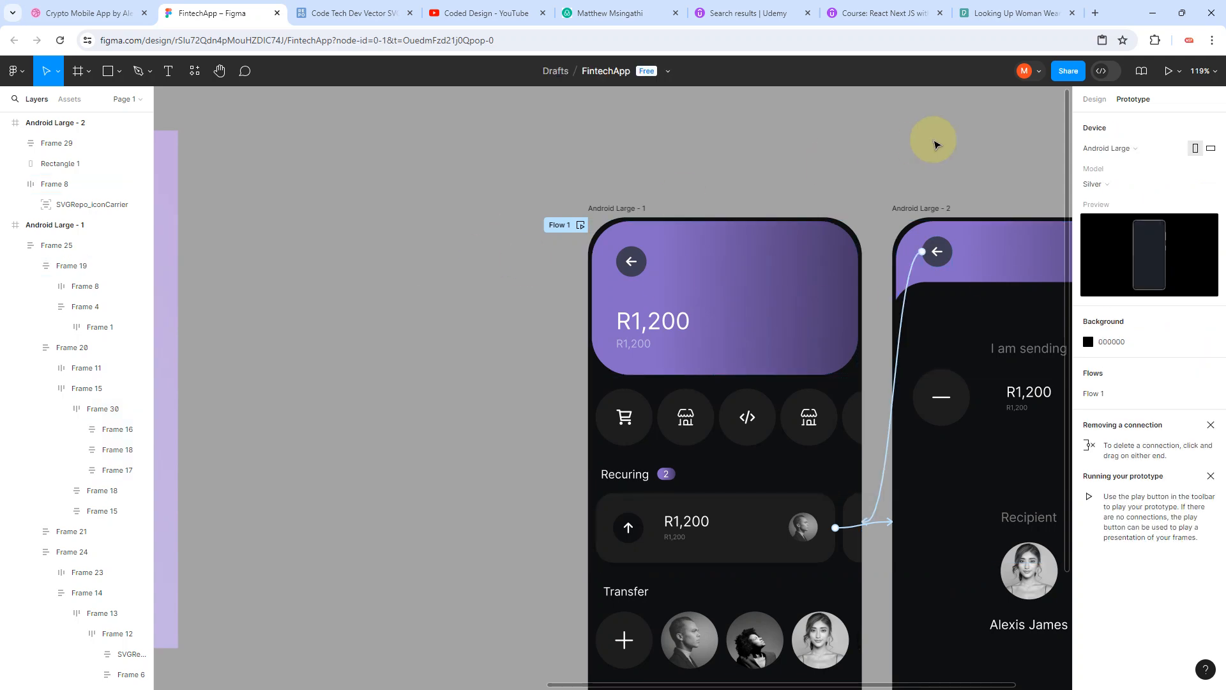
click(1169, 72)
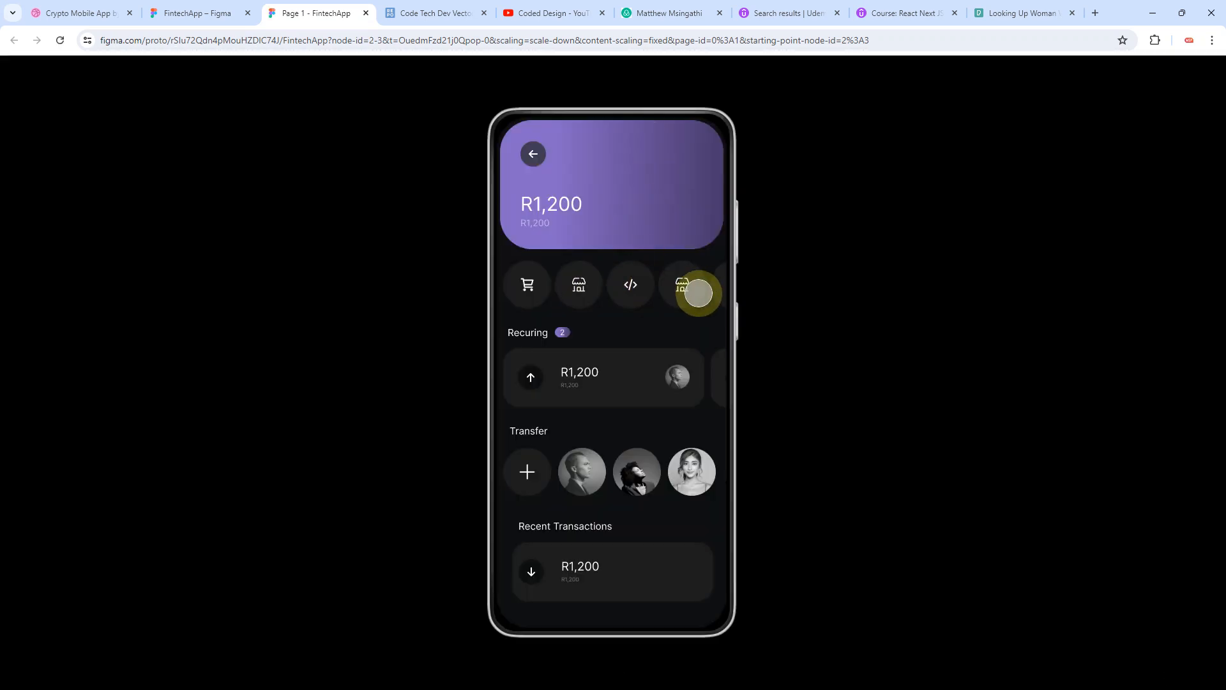
click(629, 474)
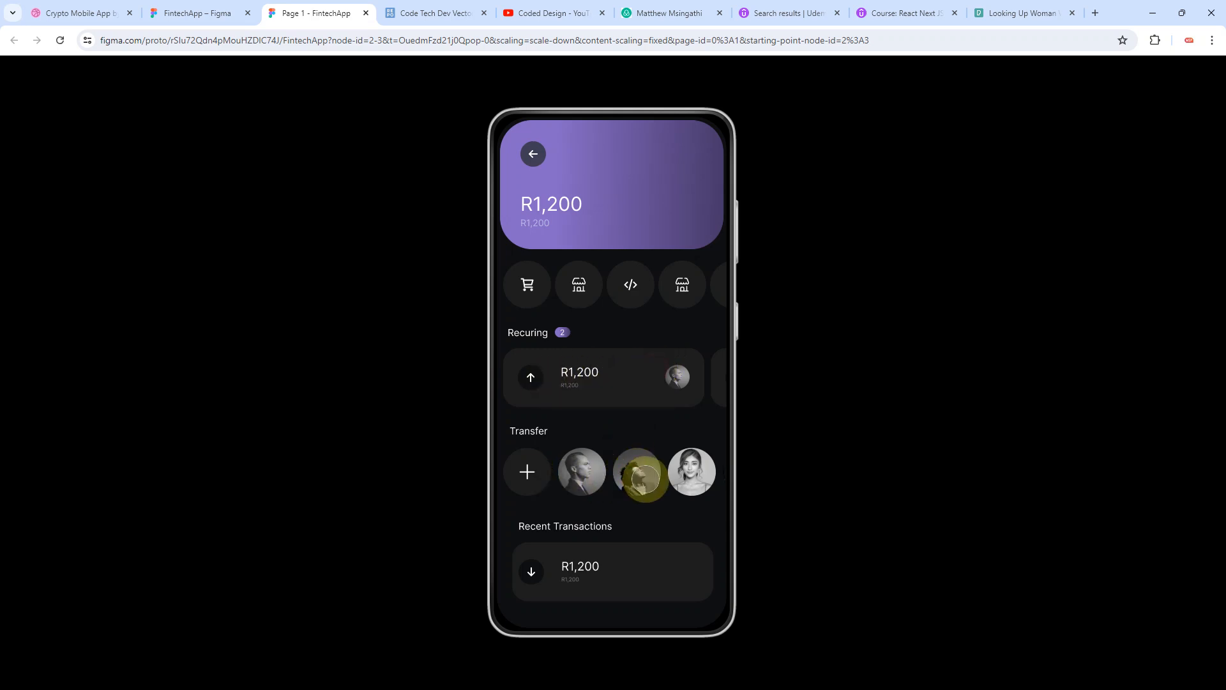
click(626, 284)
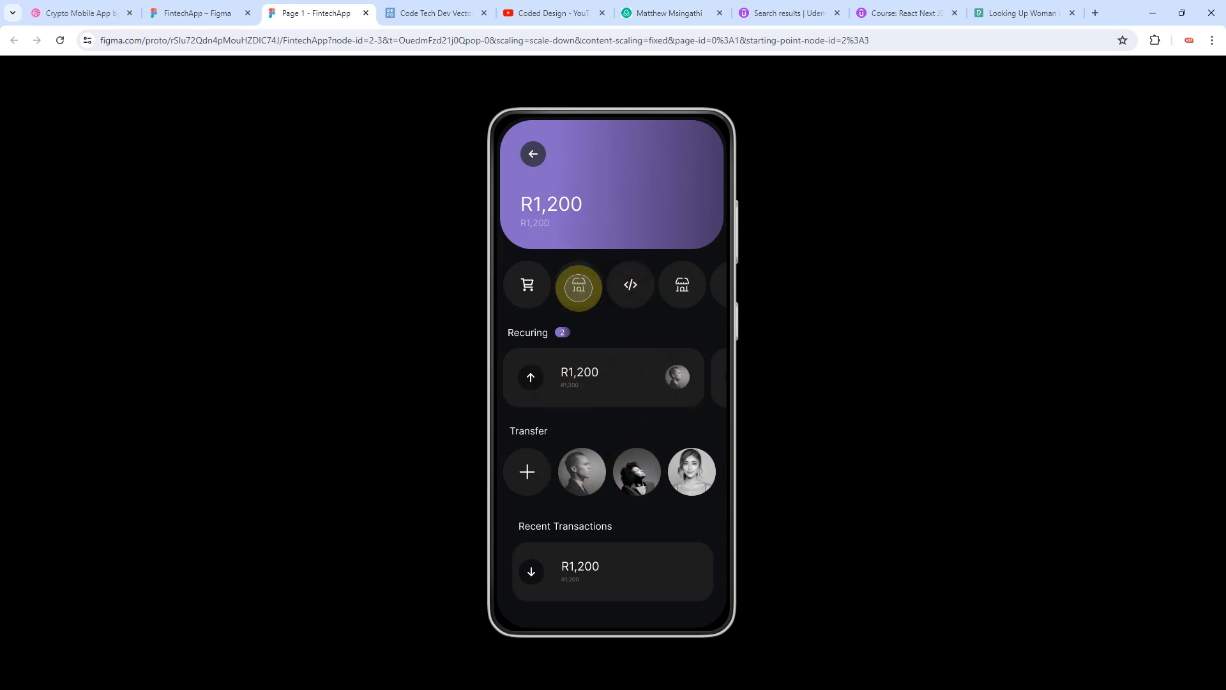
click(533, 154)
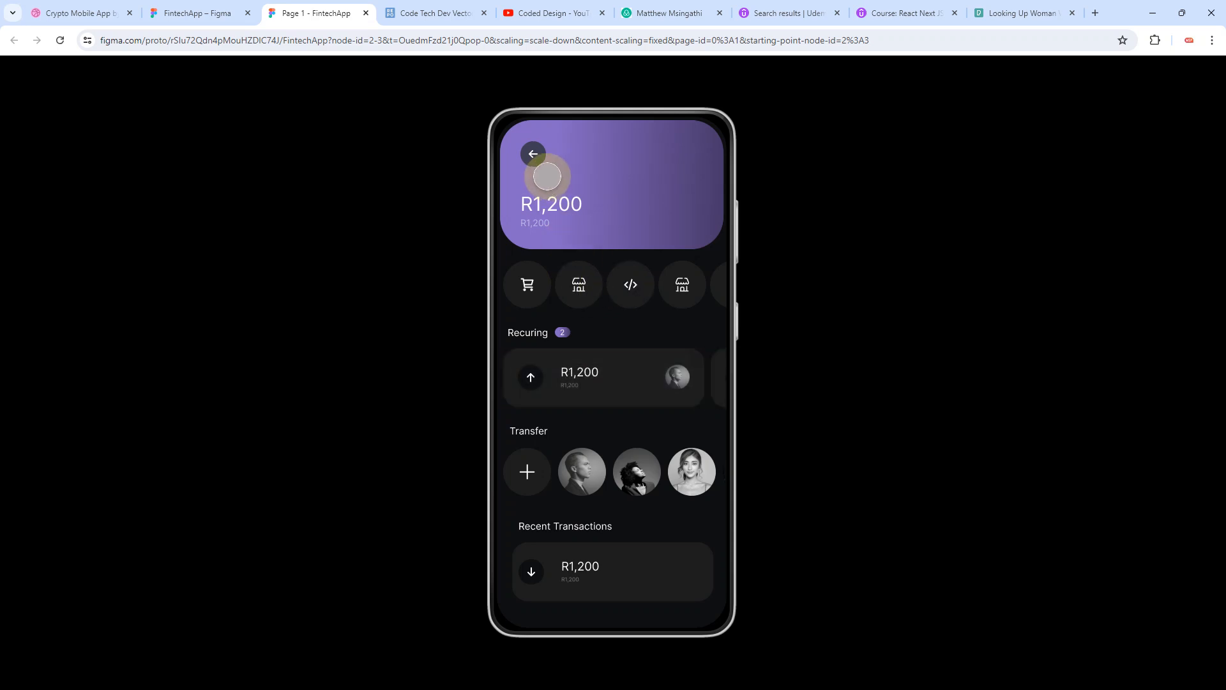
click(534, 152)
click(606, 349)
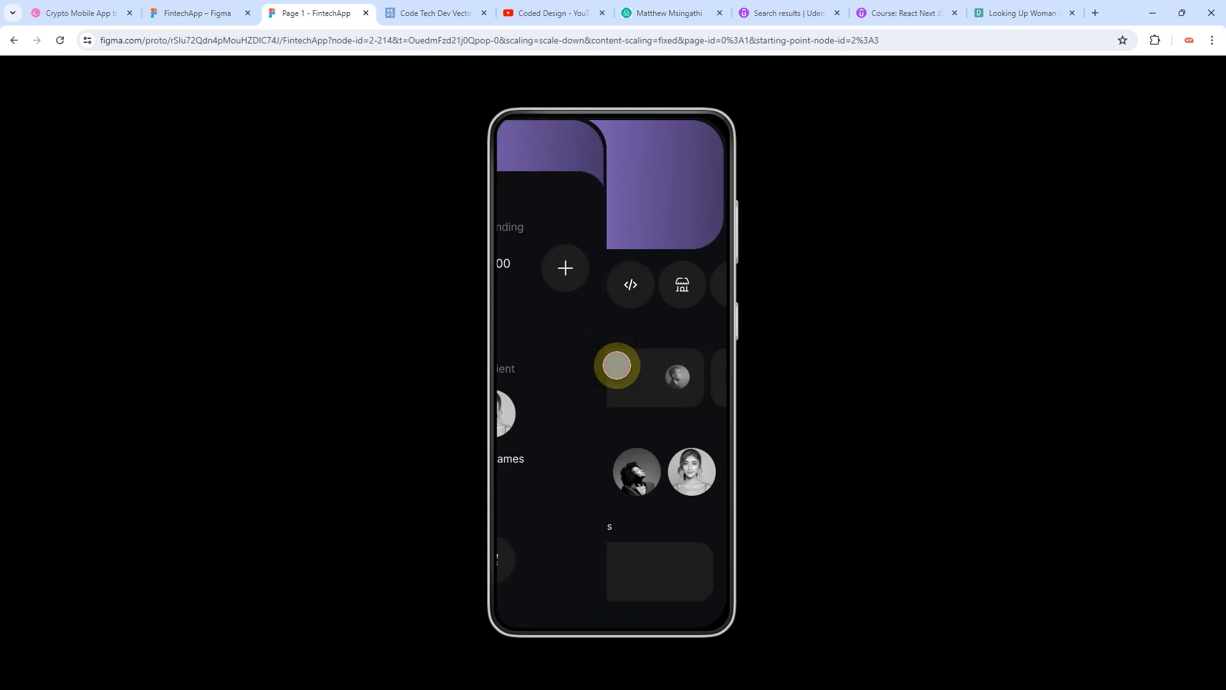
click(535, 148)
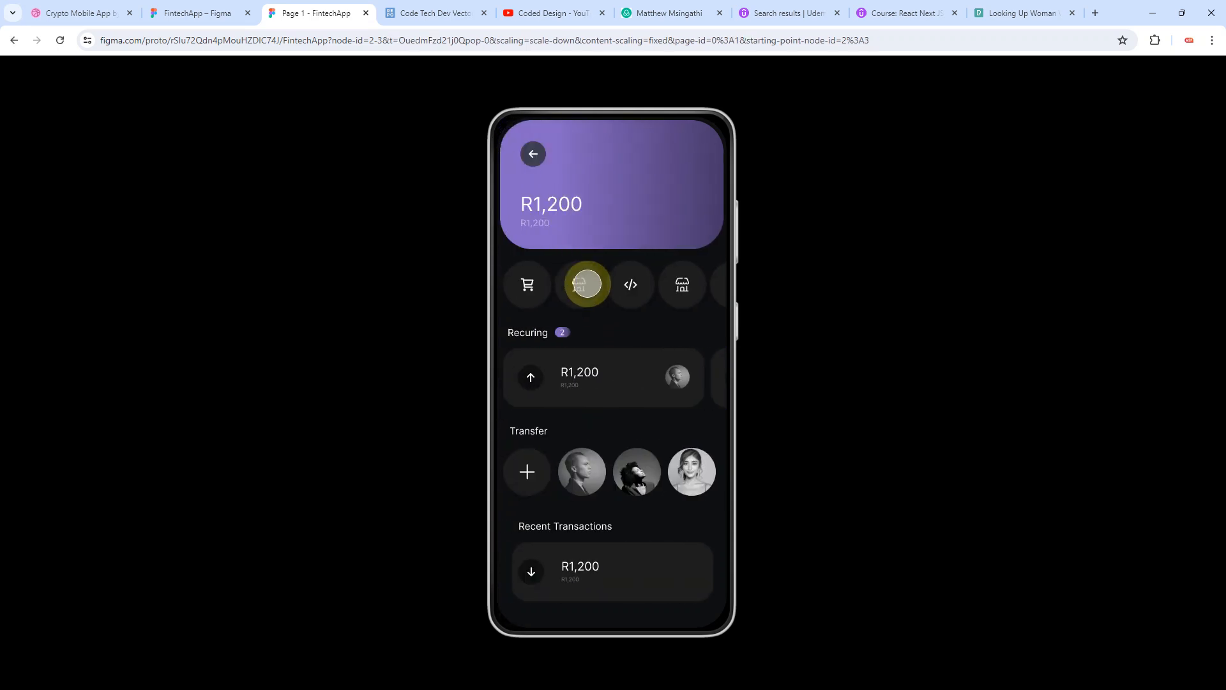
click(634, 279)
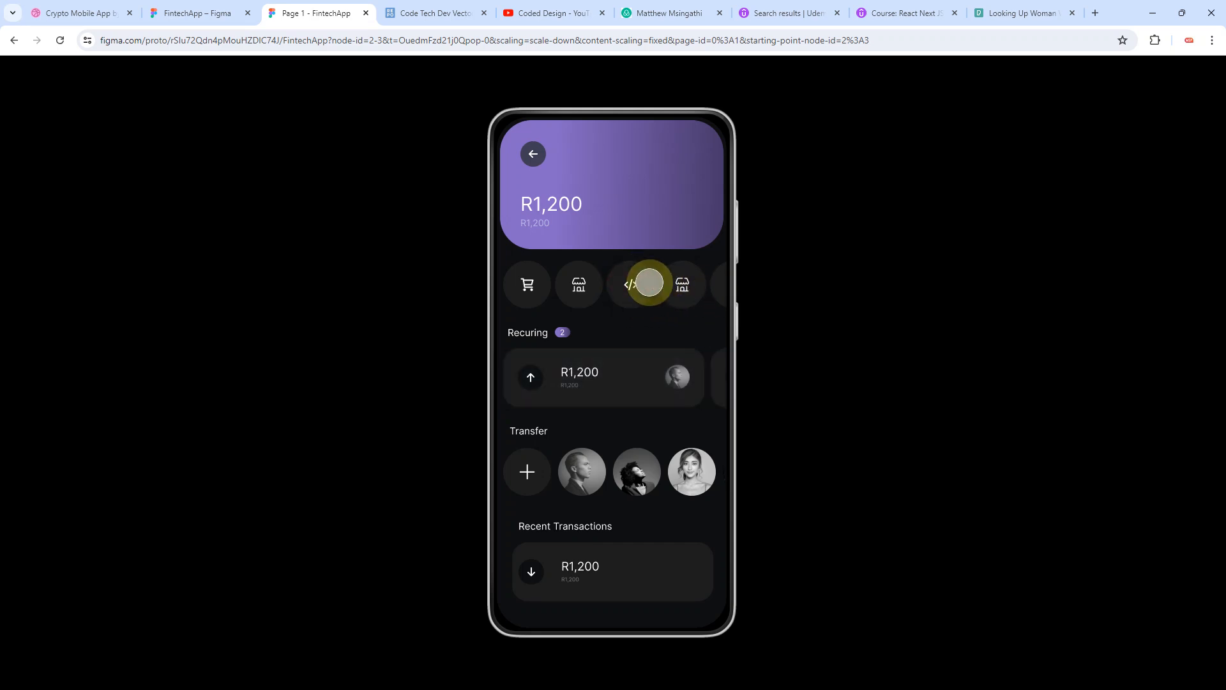
drag(585, 373, 696, 382)
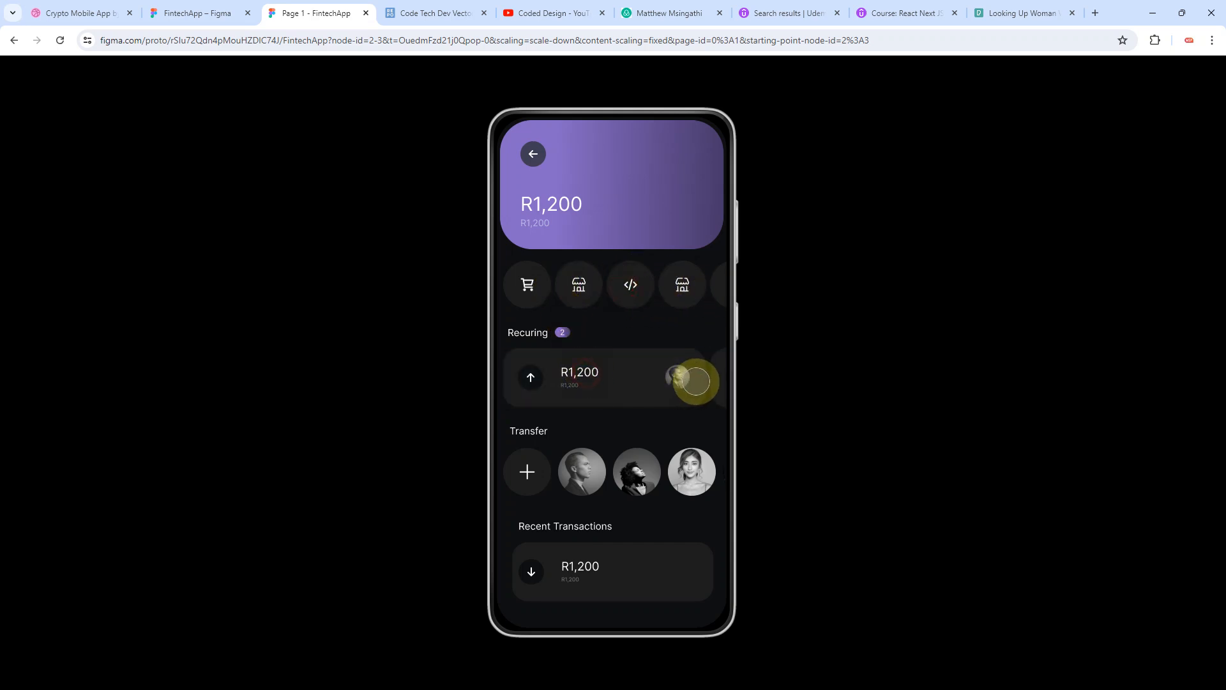
drag(604, 469, 505, 475)
click(600, 457)
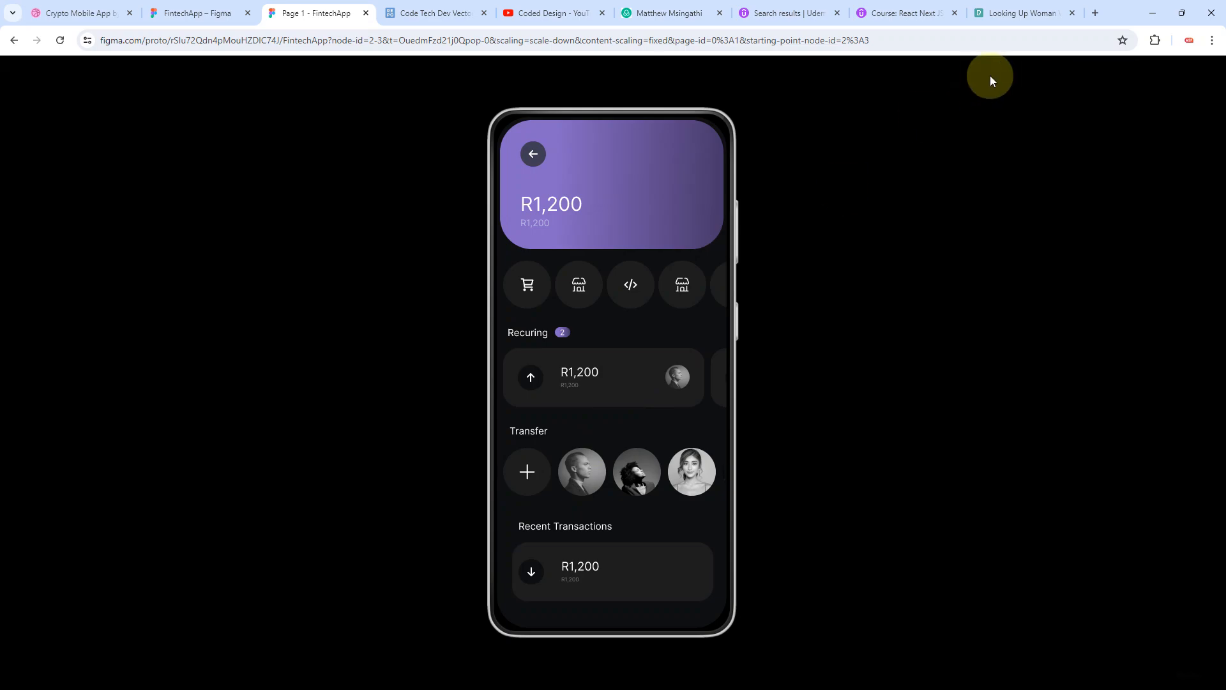
Step: Search the web for "figma scroll" in a new browser tab and open Figma's "Prototype scroll and overflow behavior" help article
click(1094, 14)
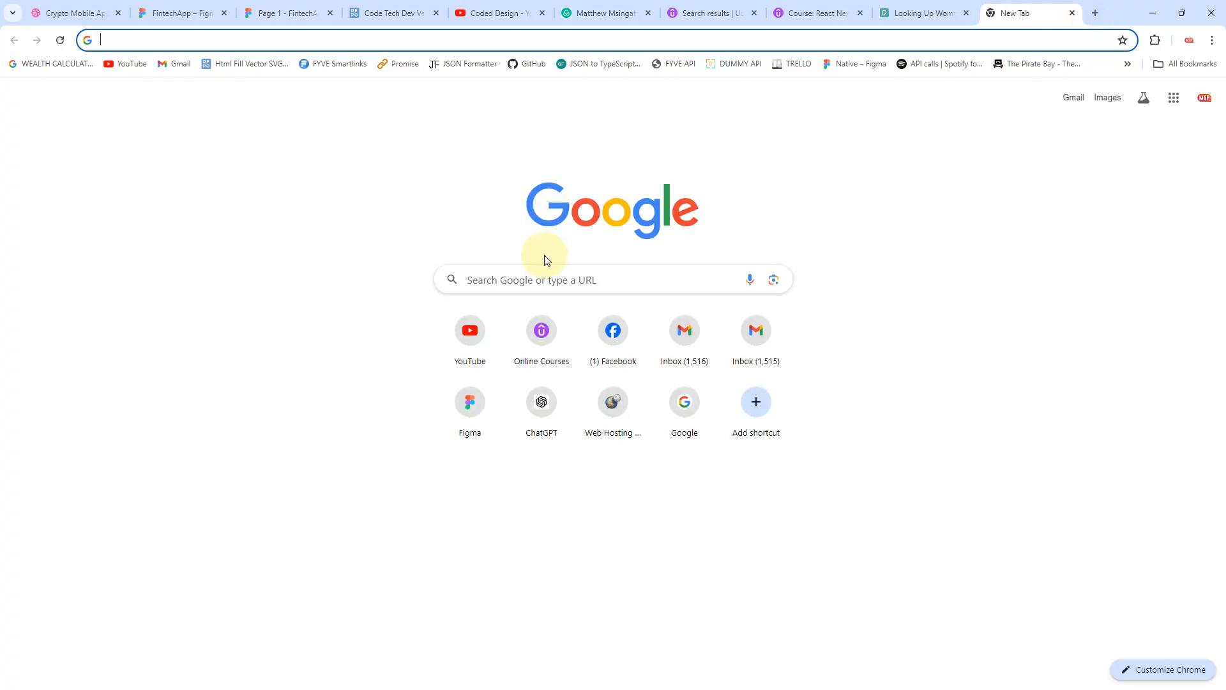
click(528, 279)
text(figma scroll)
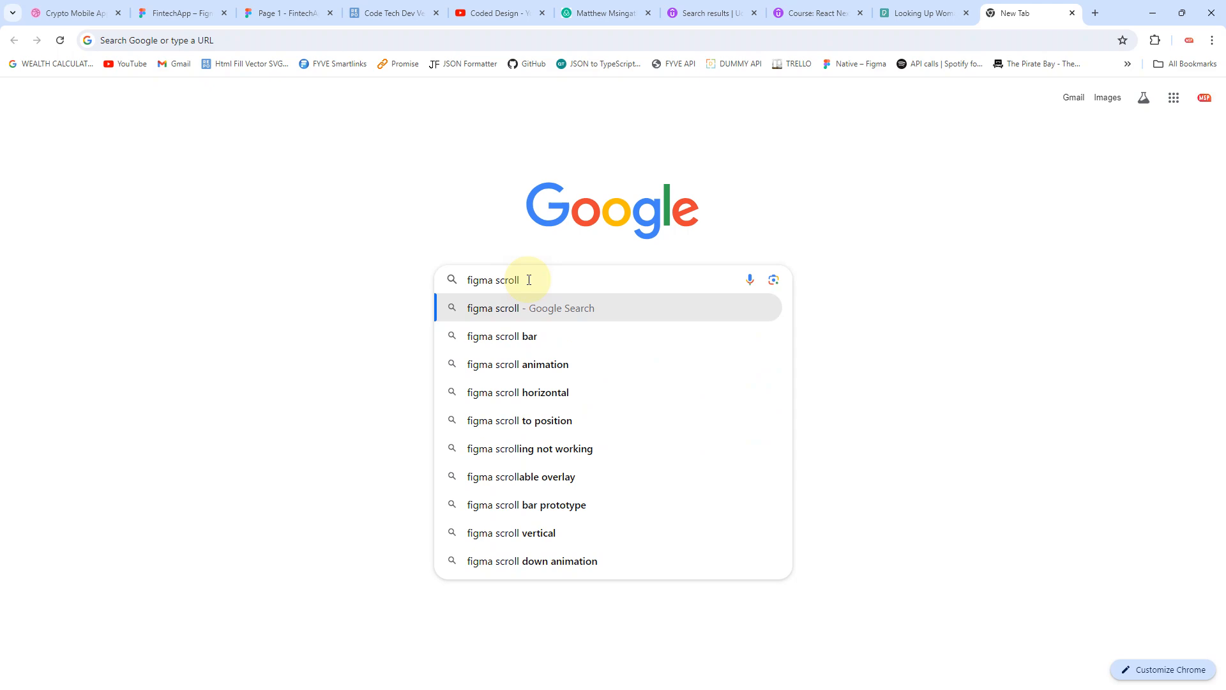
key(Return)
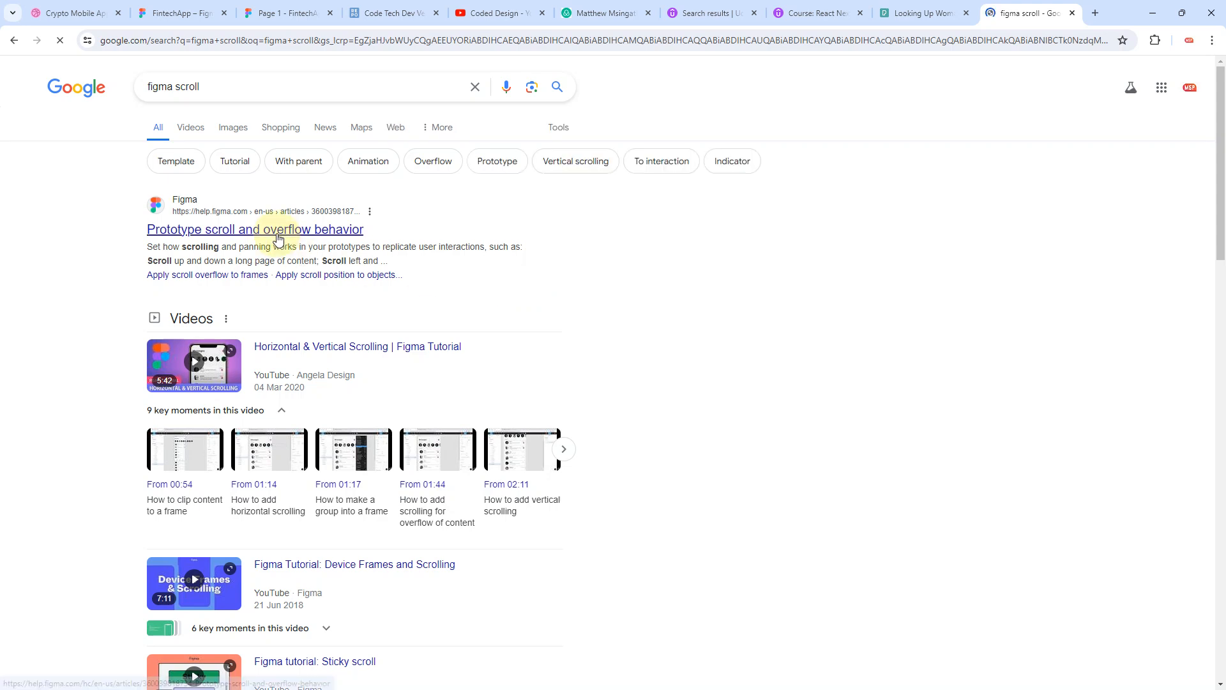
click(276, 234)
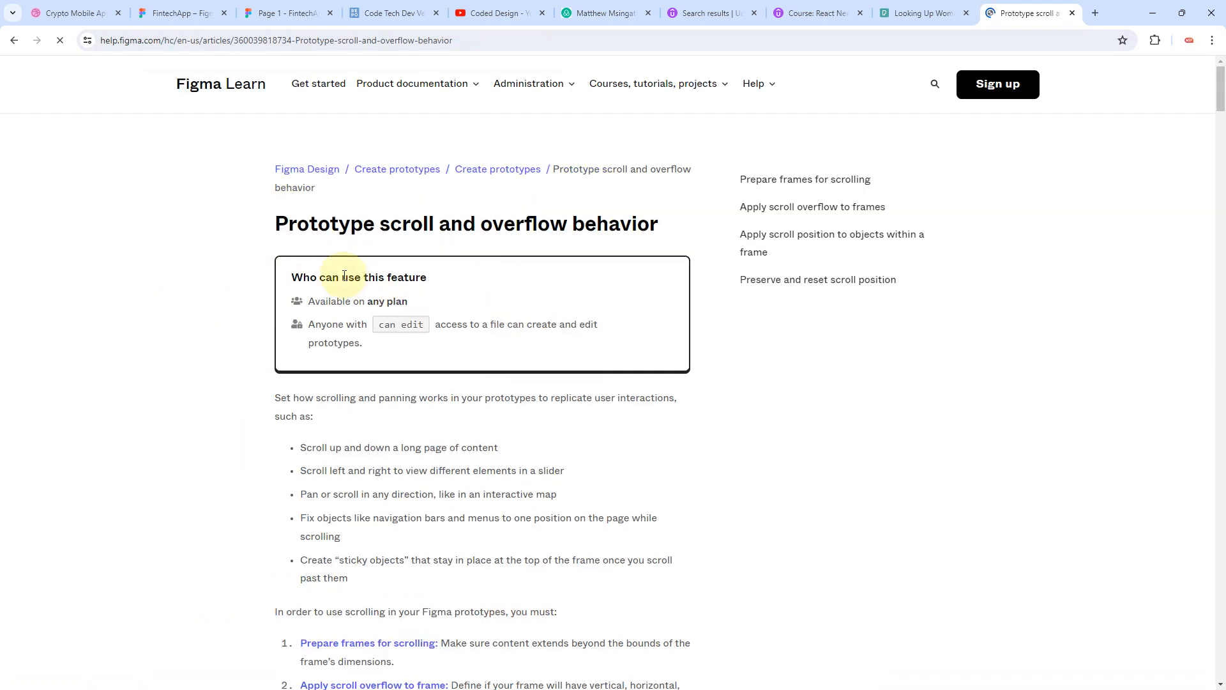
Step: Read the help article's guidance on preparing frames for scrolling, extending content beyond the frame dimensions and clipping content
scroll(479, 408, down, 5)
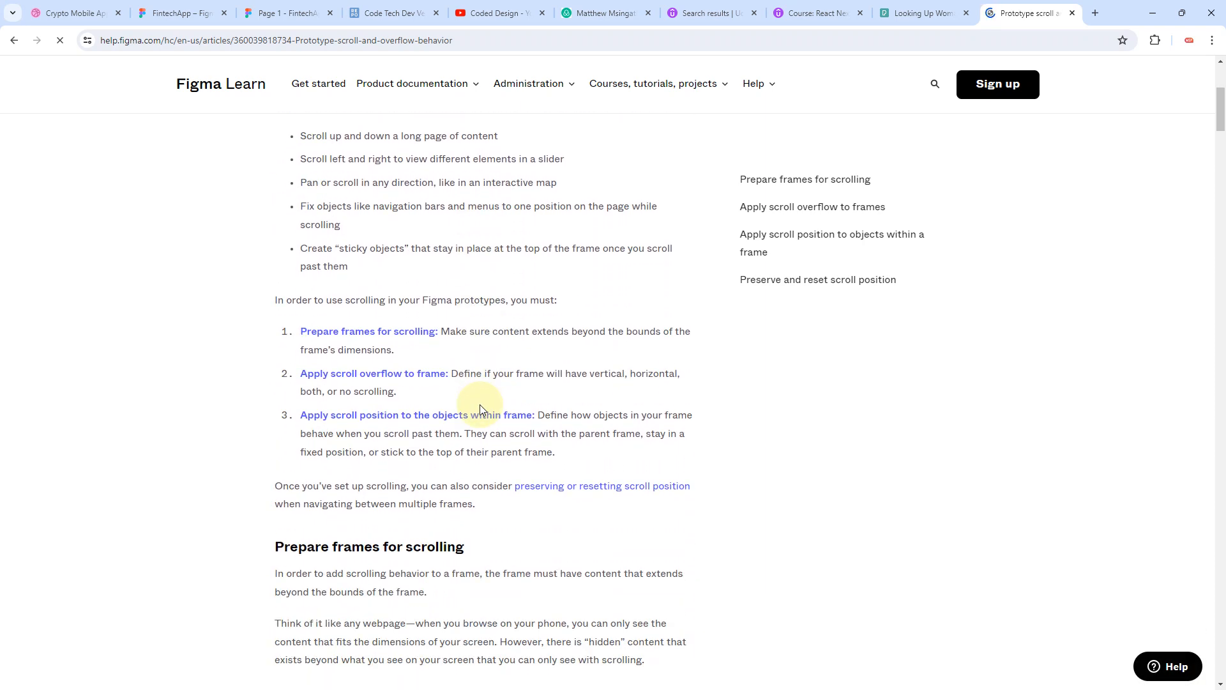
scroll(480, 409, down, 3)
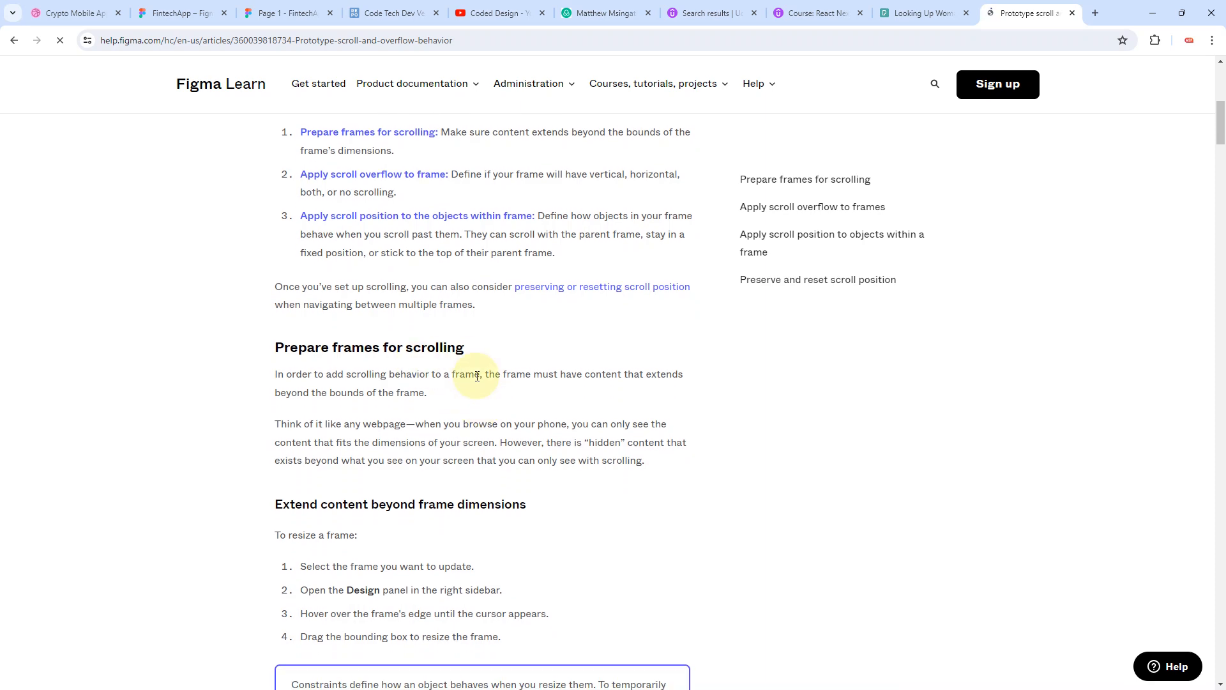
scroll(478, 383, down, 2)
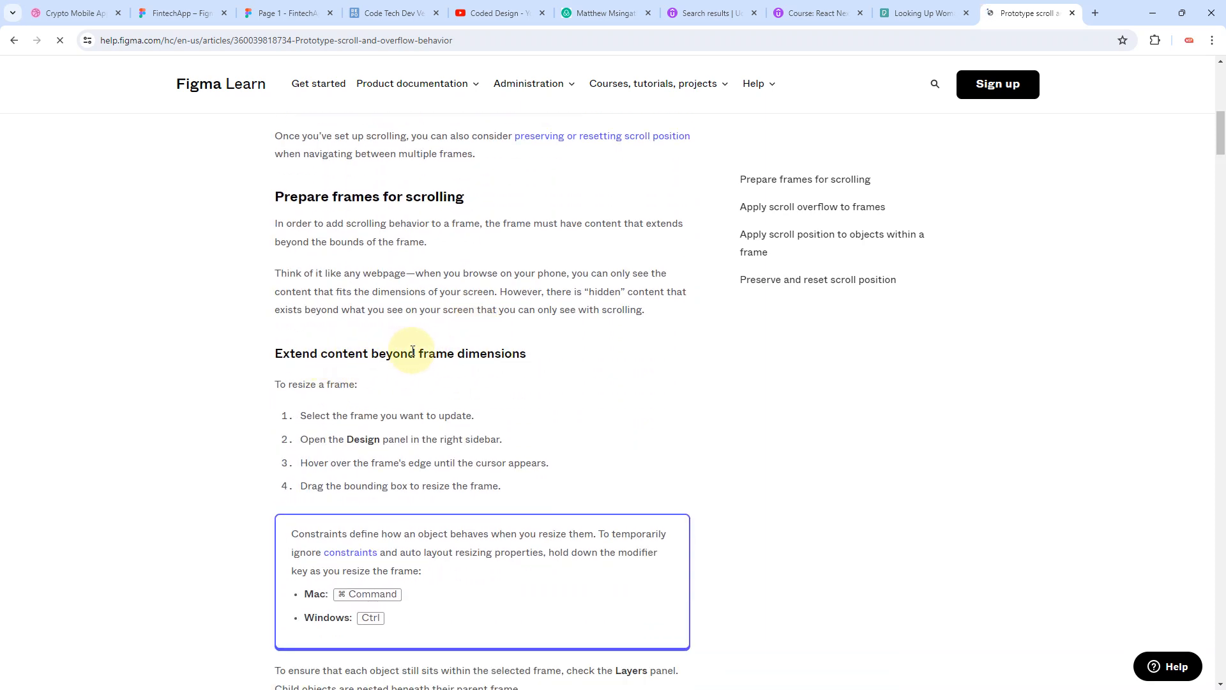
scroll(476, 360, down, 1)
scroll(476, 359, down, 1)
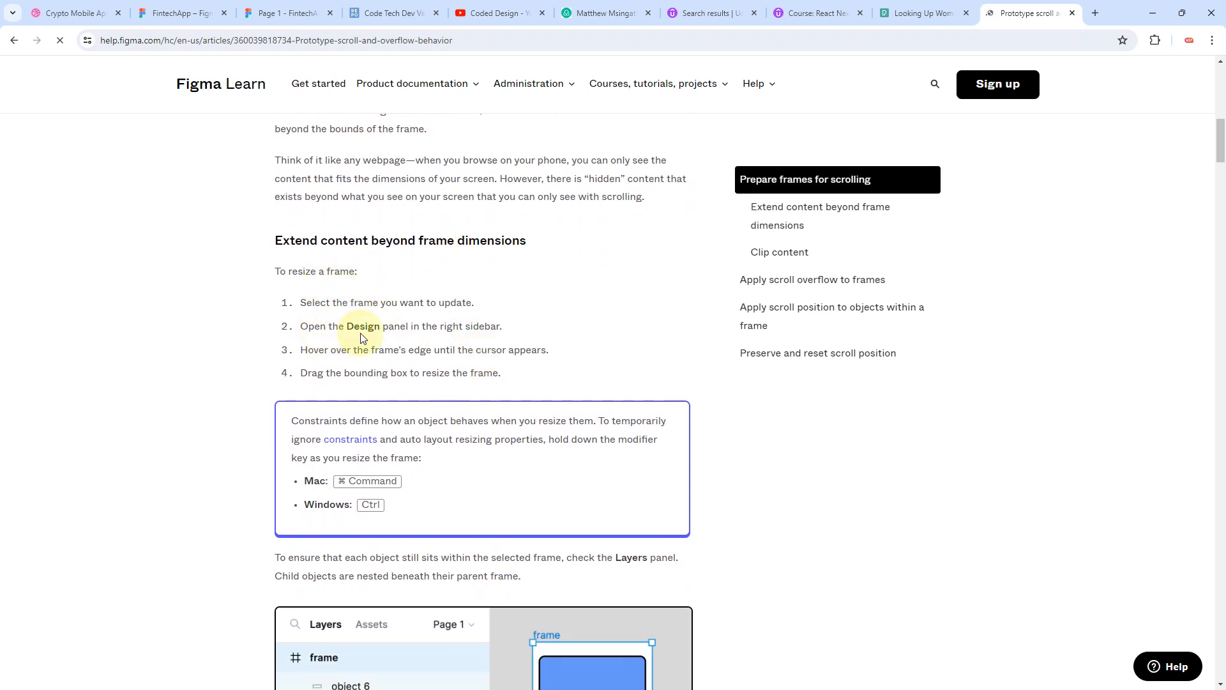
scroll(484, 331, down, 1)
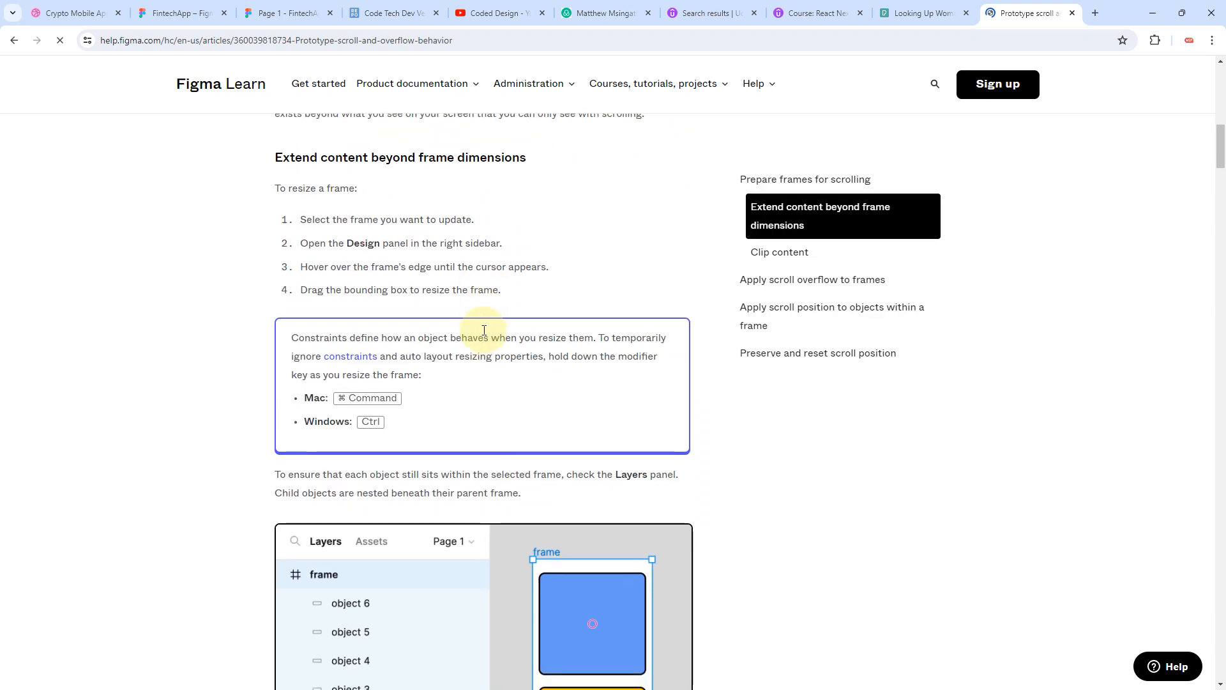
scroll(484, 330, down, 2)
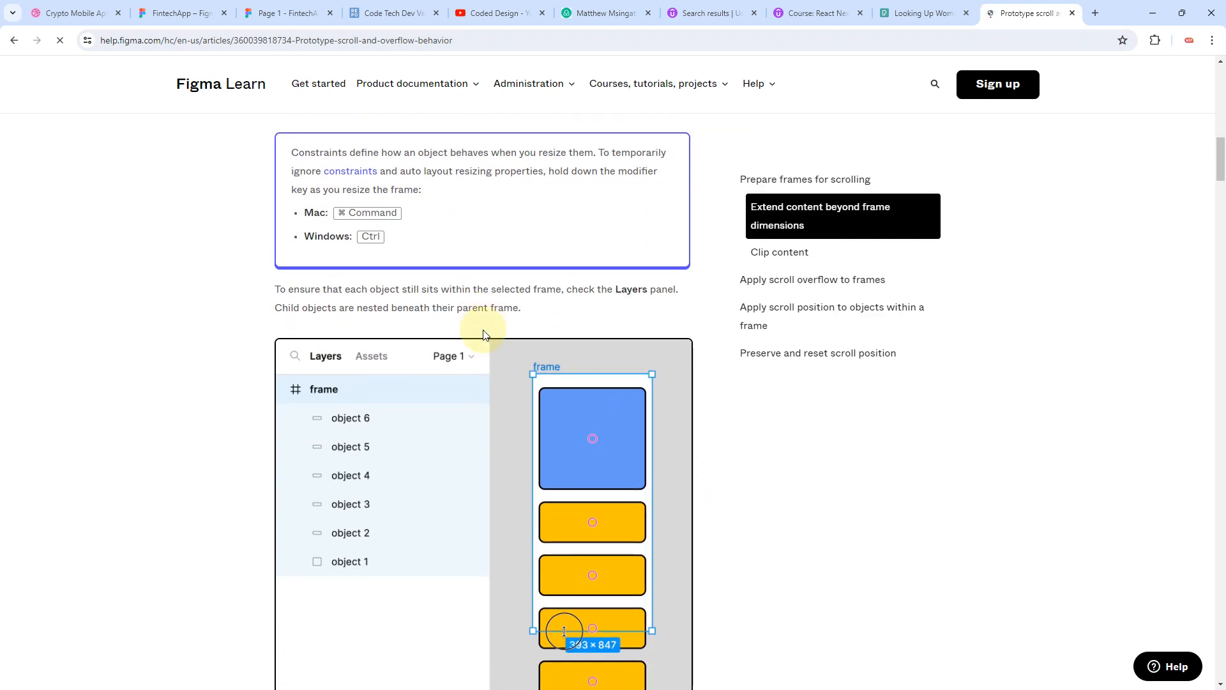
scroll(483, 330, down, 2)
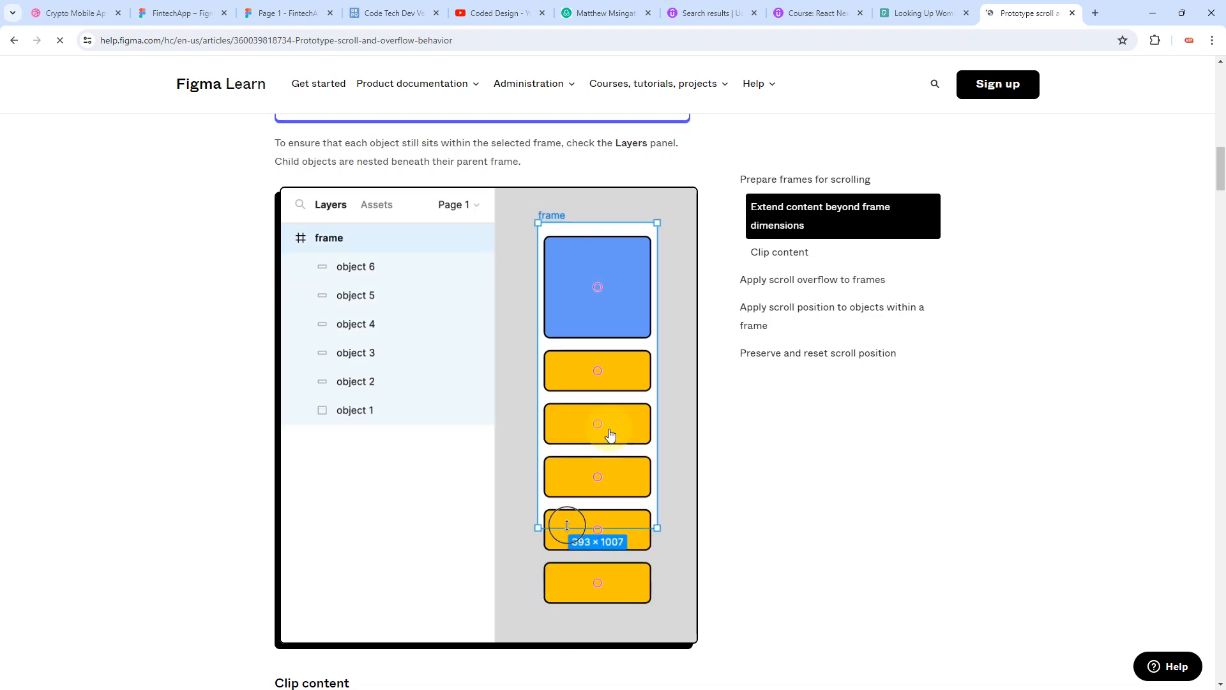
scroll(610, 434, down, 1)
scroll(610, 434, down, 4)
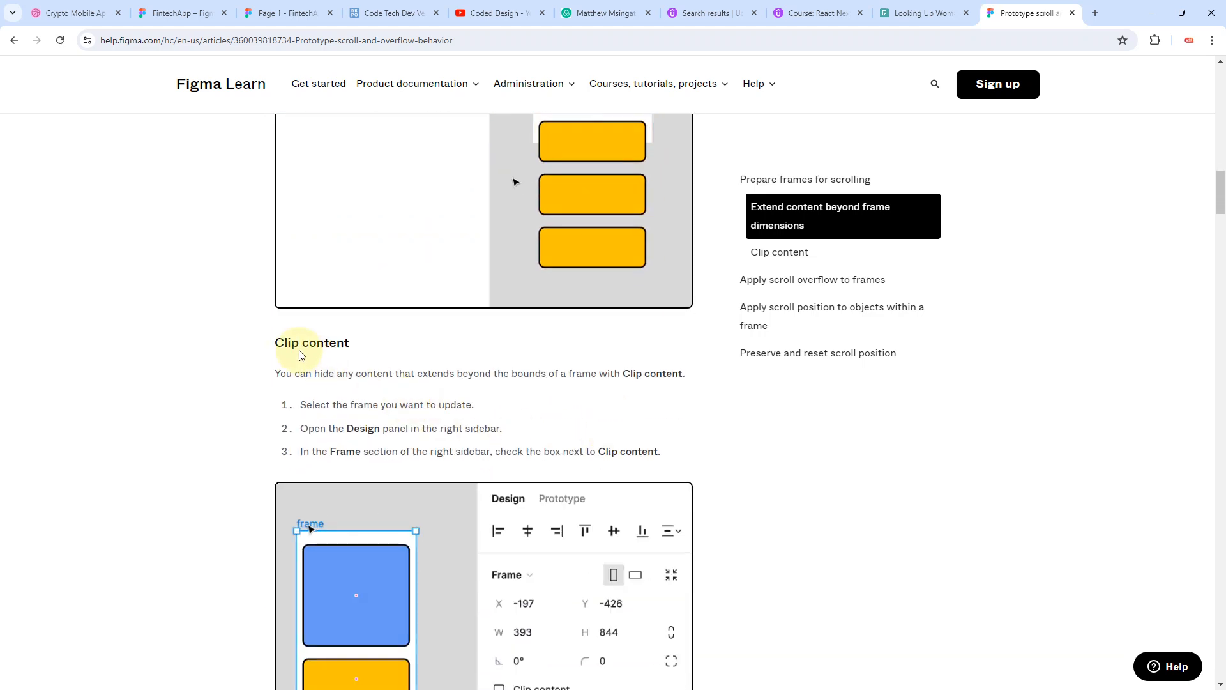
scroll(326, 355, down, 3)
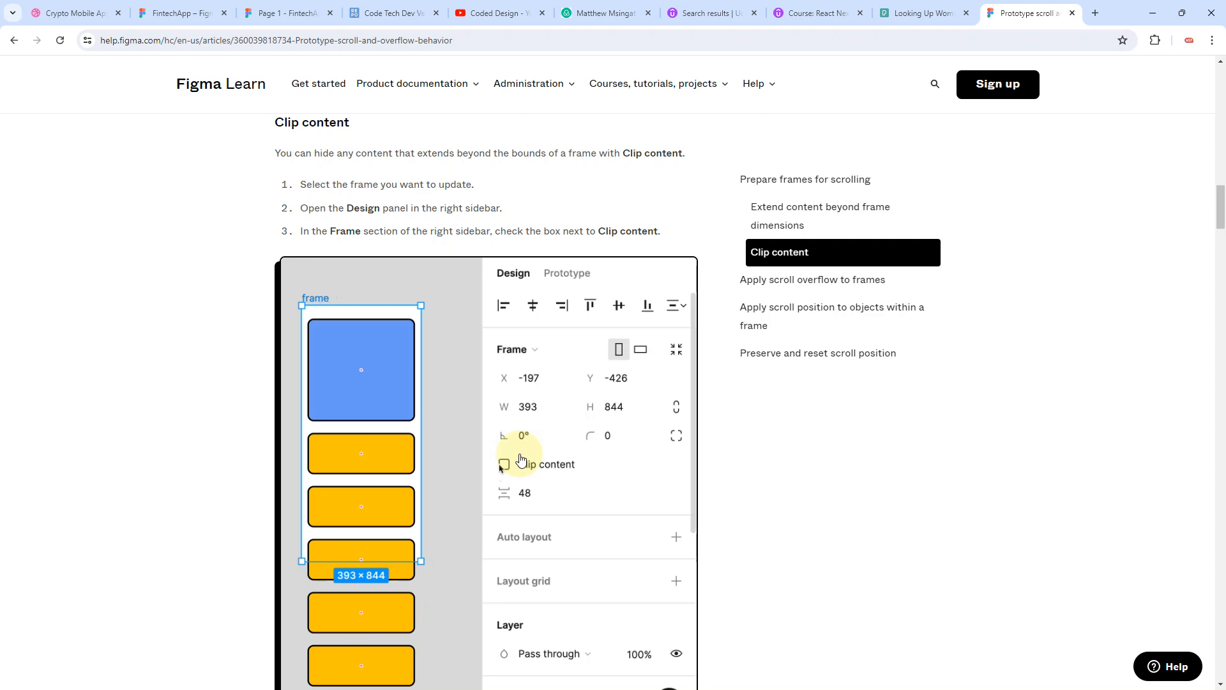
Step: Examine the article's section on applying scroll overflow to frames, including its overflow options and the vertical scrolling example
scroll(520, 458, down, 6)
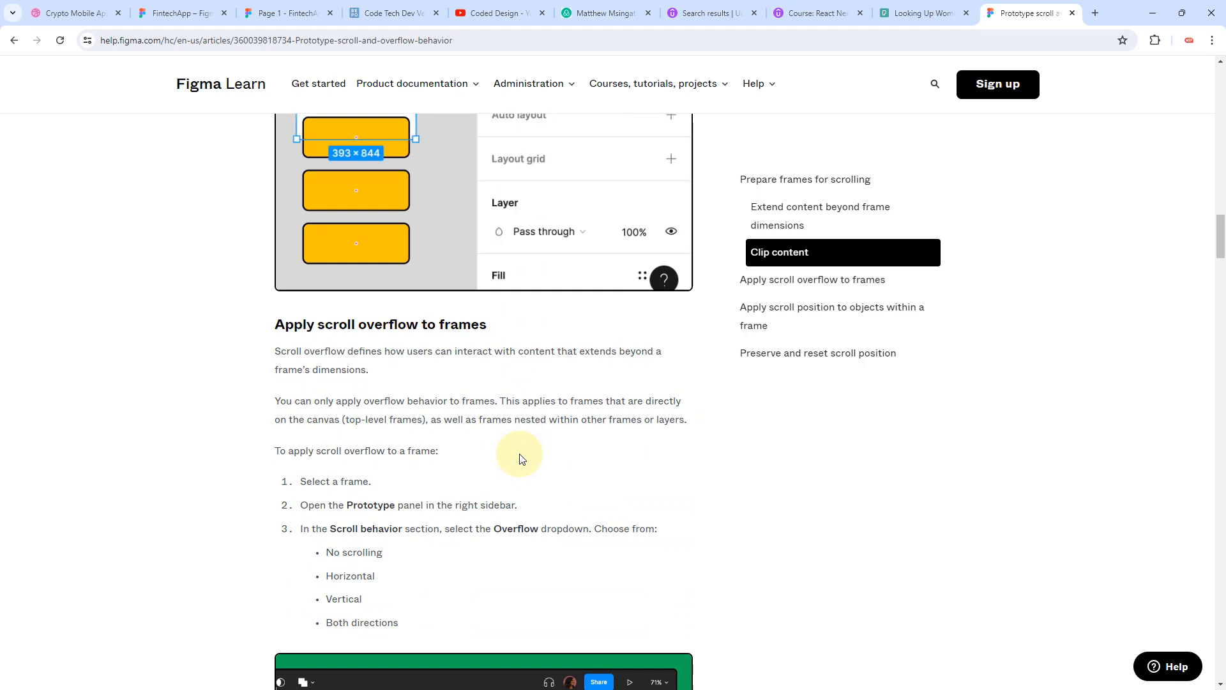
scroll(521, 459, down, 2)
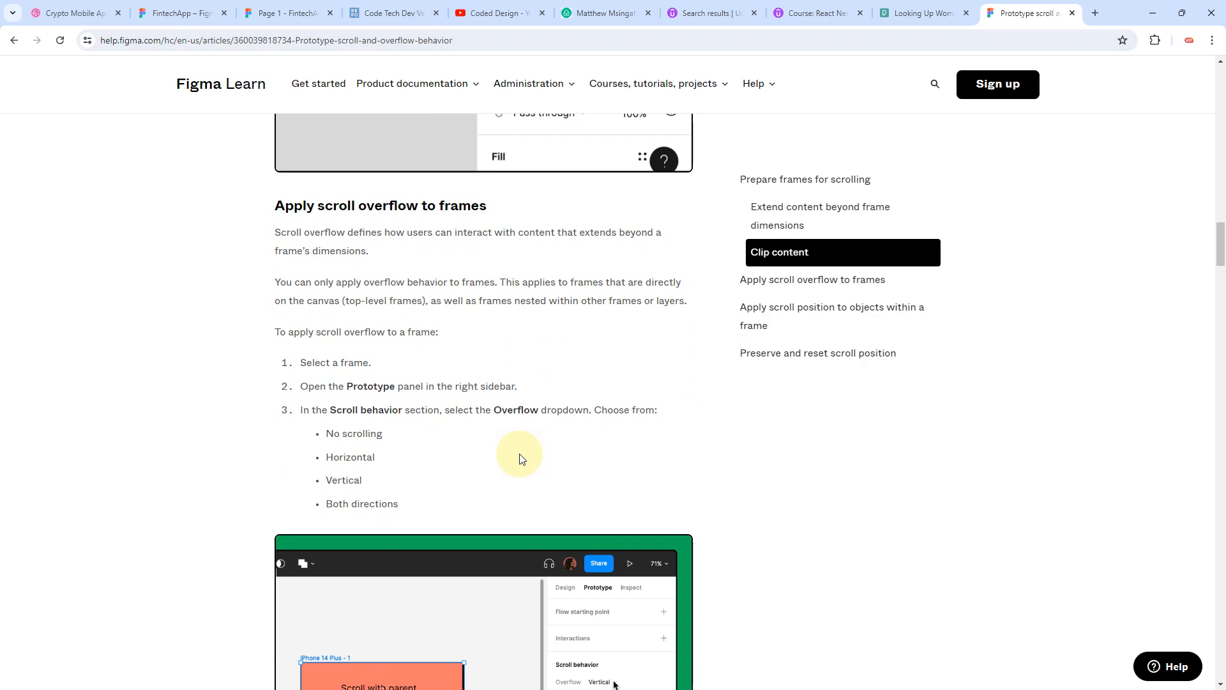
scroll(521, 457, down, 1)
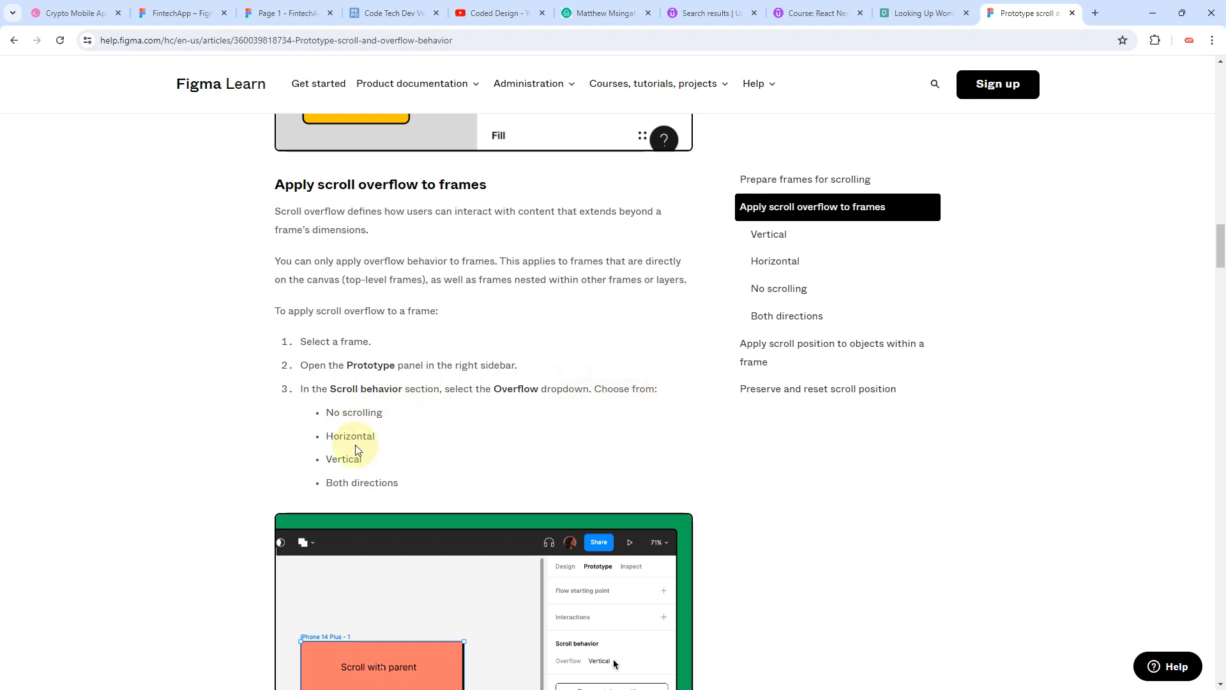
scroll(450, 455, down, 3)
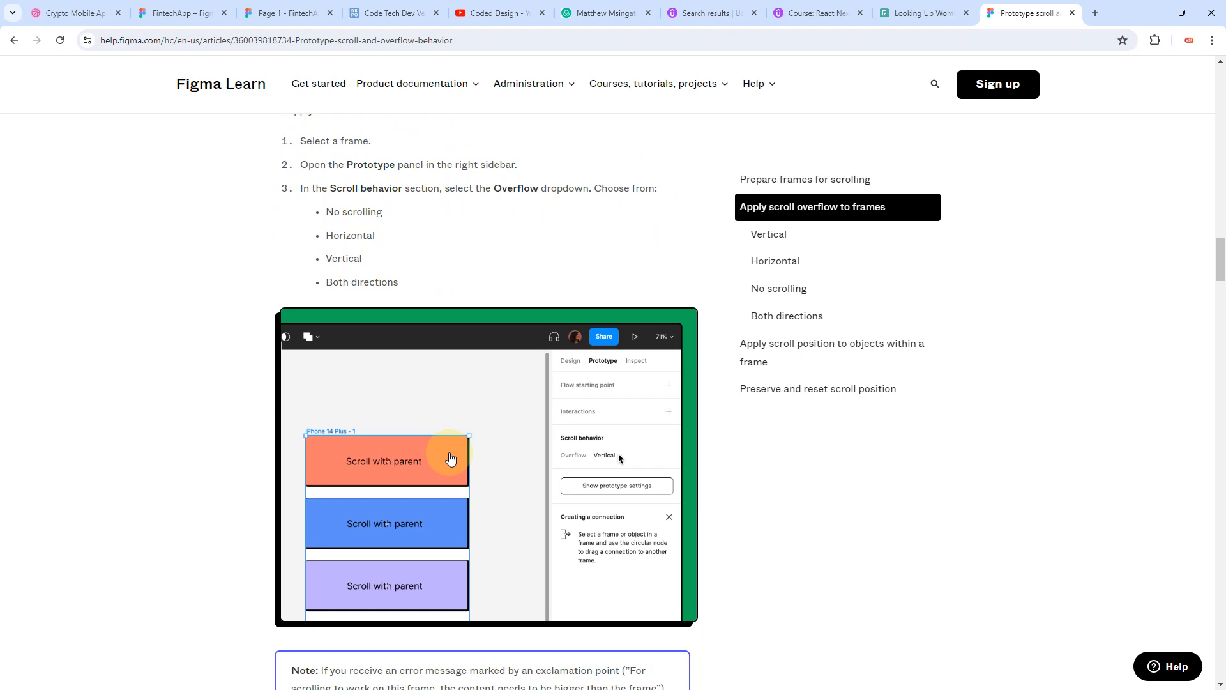
scroll(450, 454, up, 4)
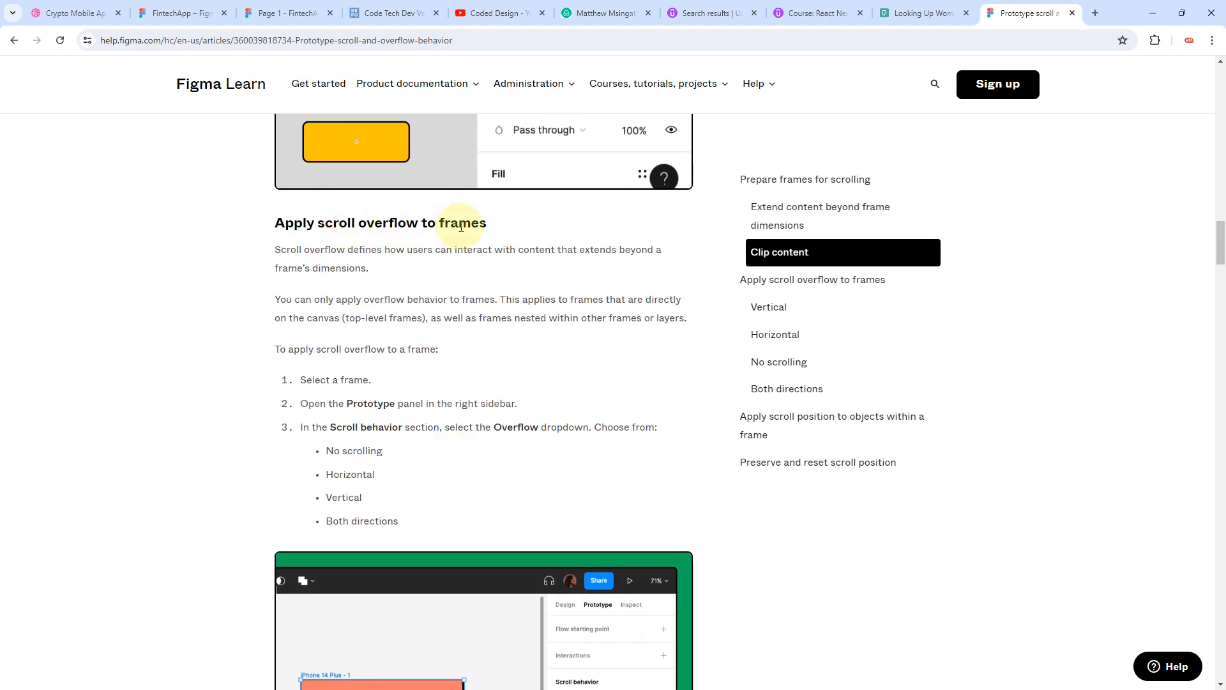
scroll(506, 406, down, 9)
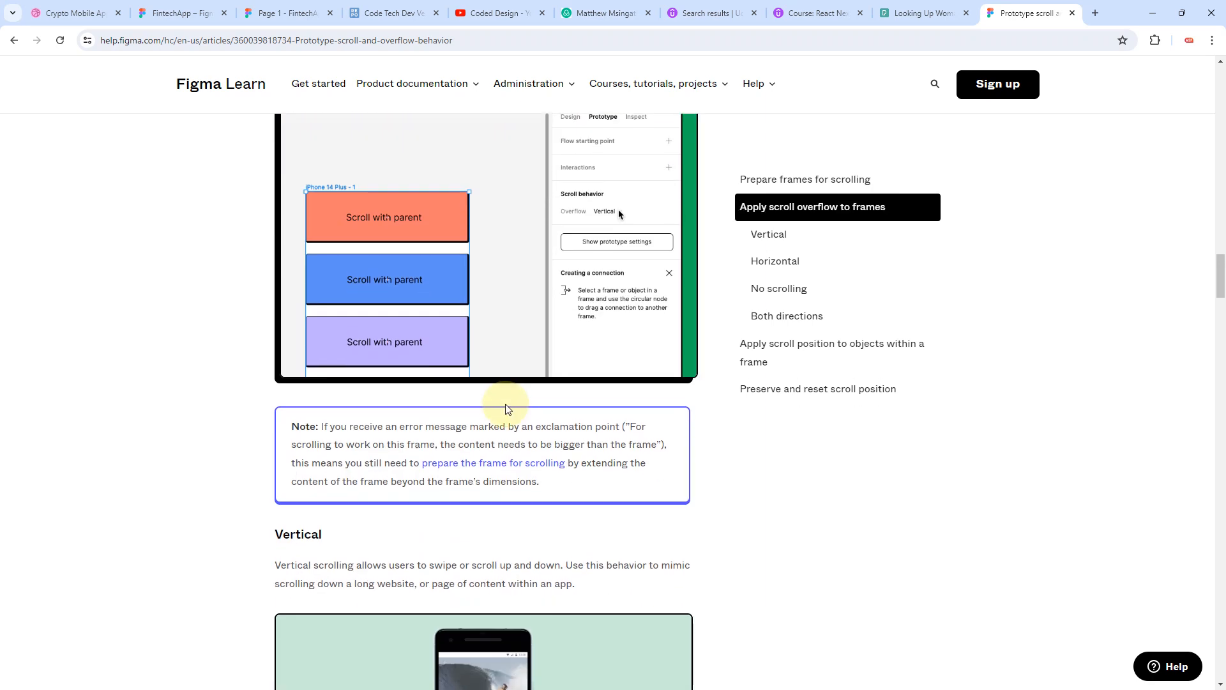
scroll(506, 409, down, 2)
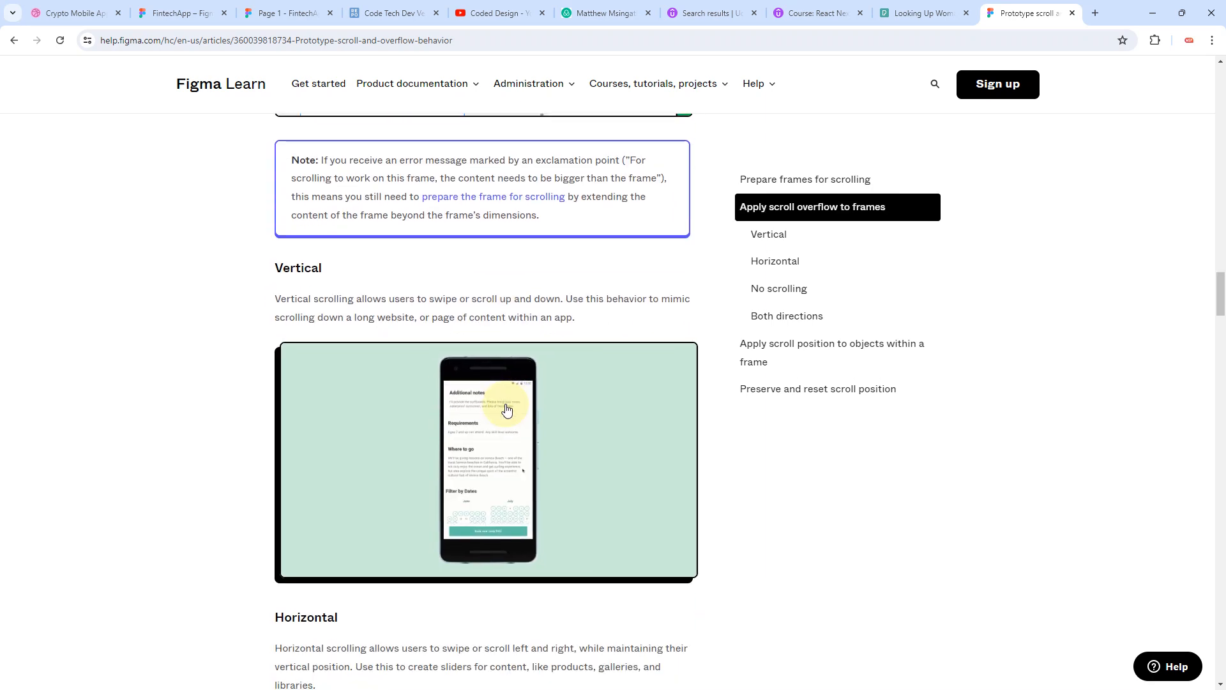
Step: Return to the FintechApp design file and set the icon row's scroll overflow on Android Large - 1 to Both directions
click(284, 13)
click(205, 14)
scroll(460, 252, down, 3)
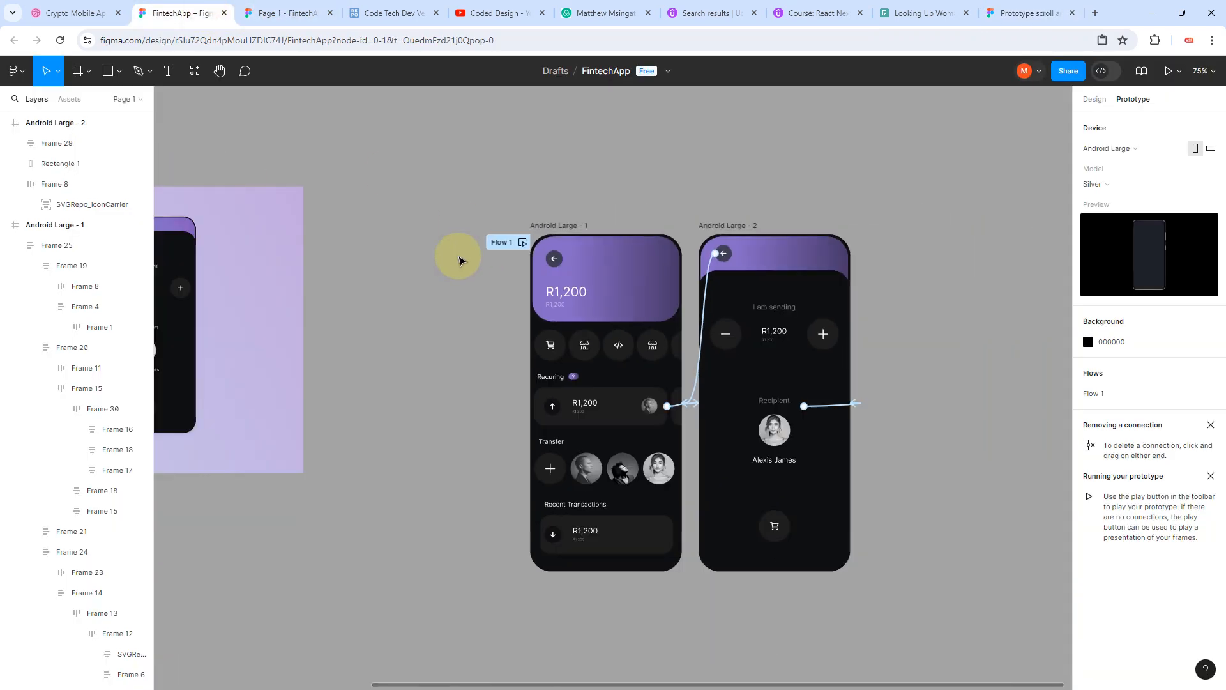
scroll(635, 380, right, 3)
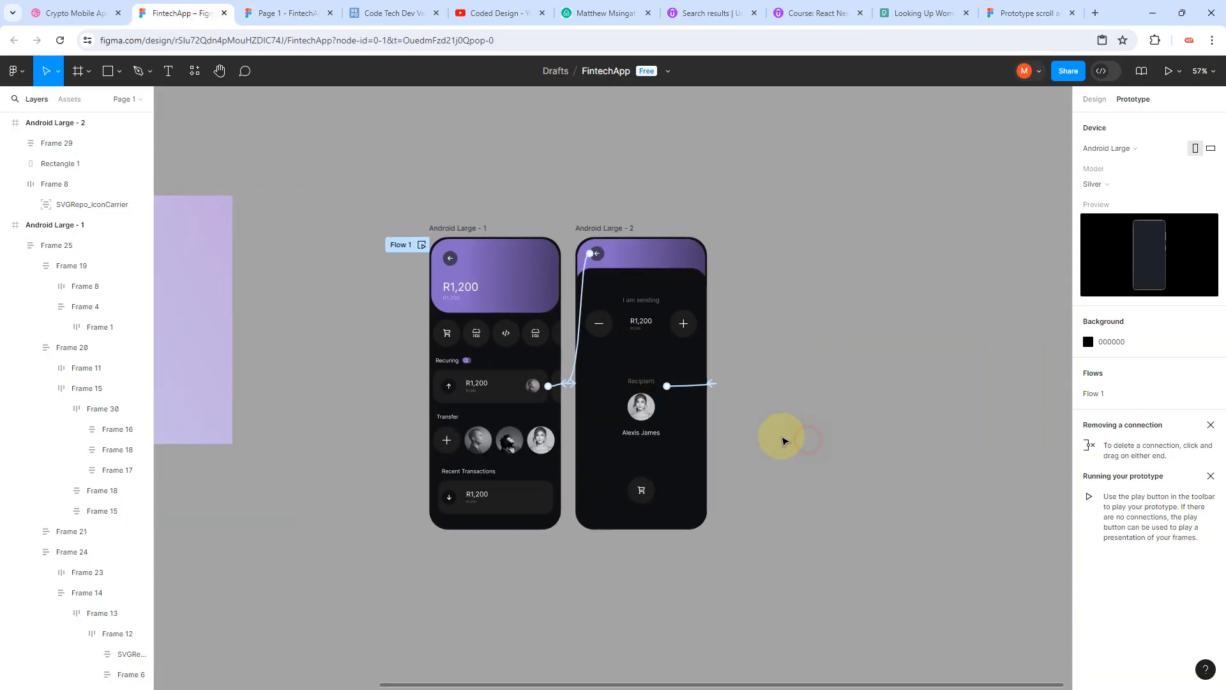
scroll(515, 358, up, 5)
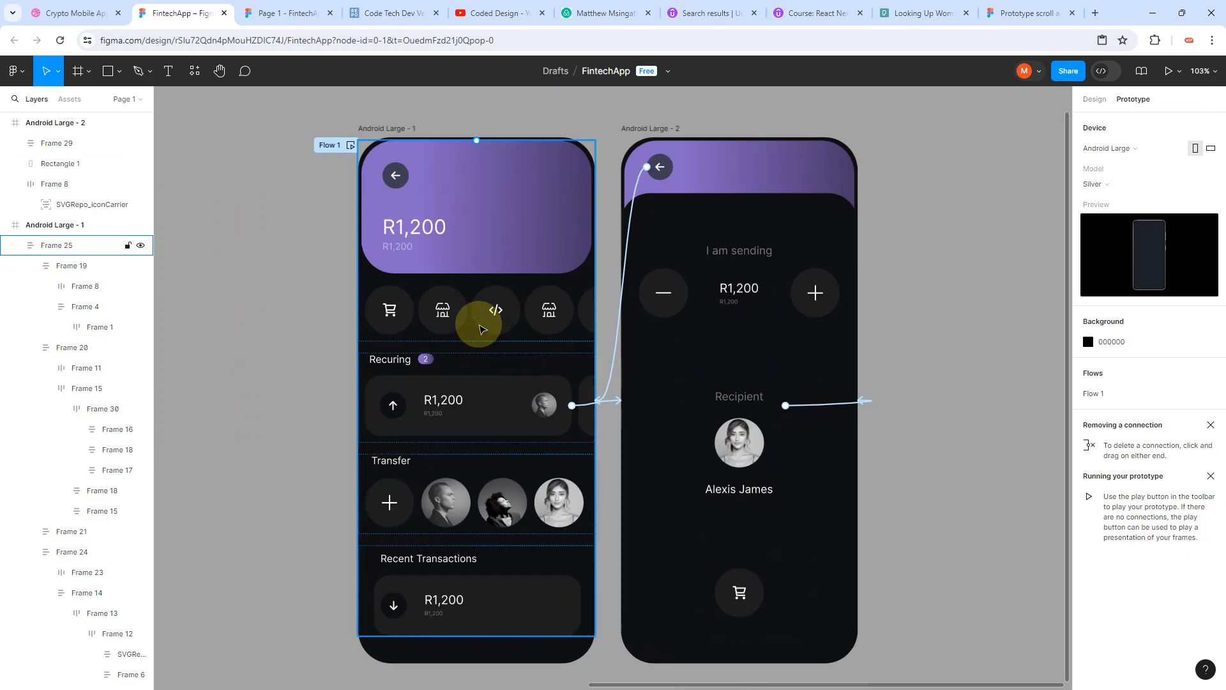
click(465, 311)
double_click(461, 313)
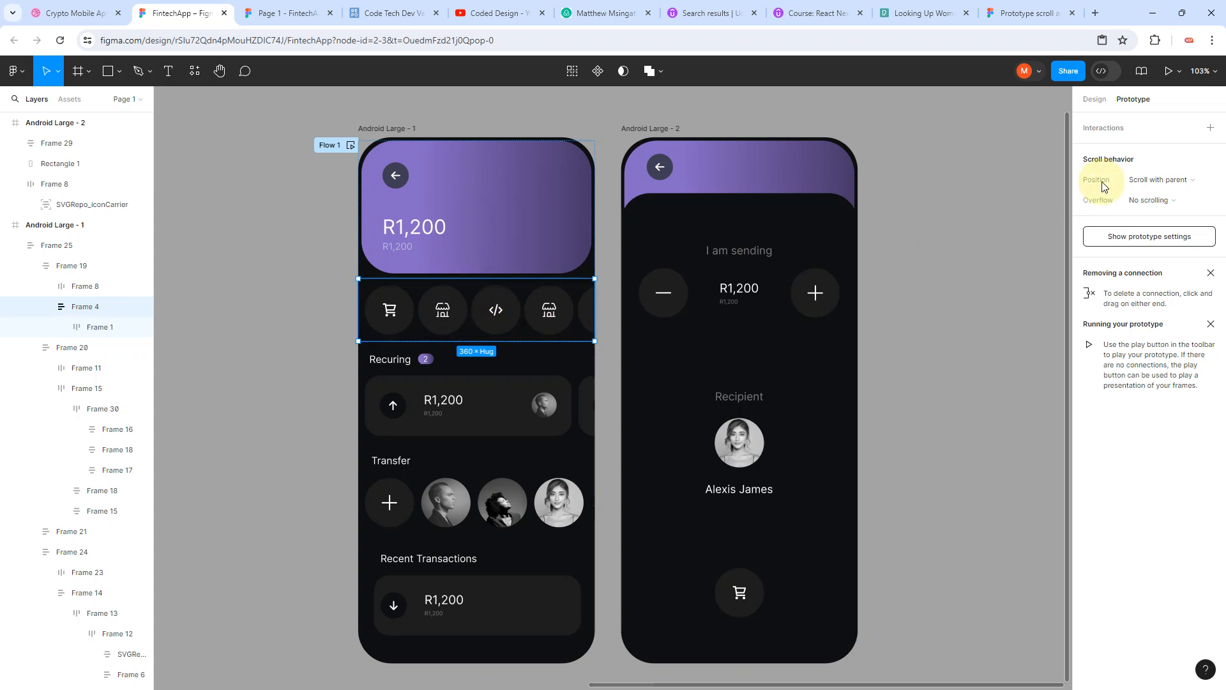
click(1212, 203)
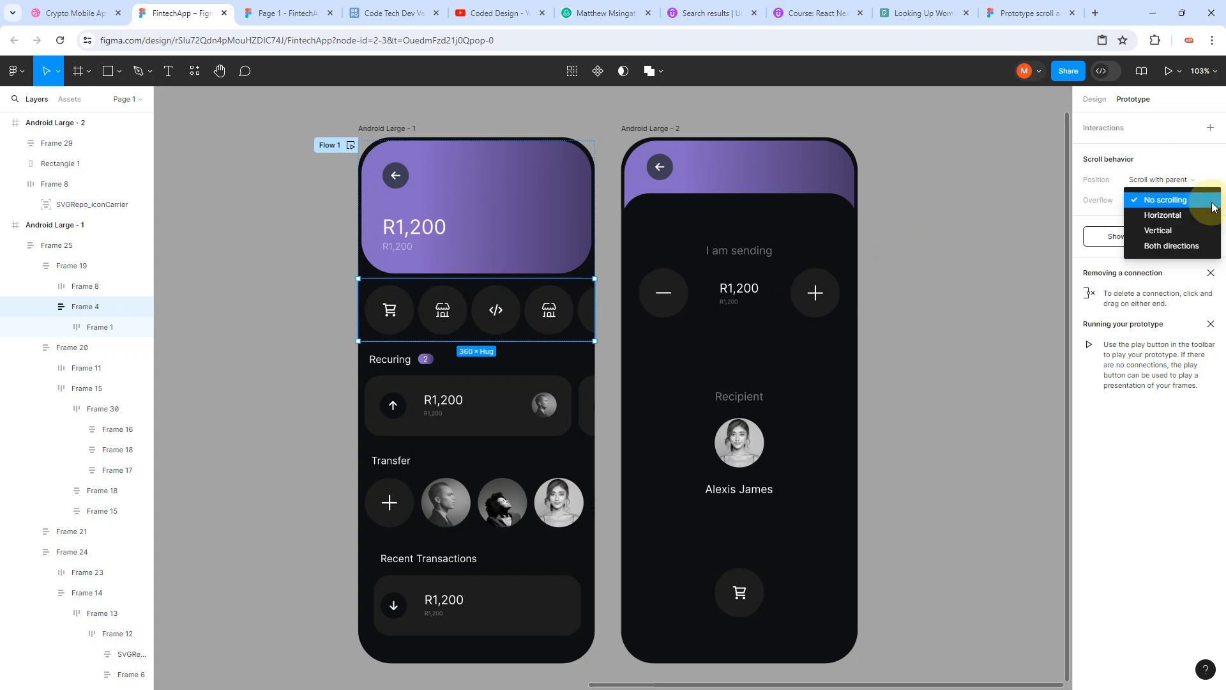
click(1172, 246)
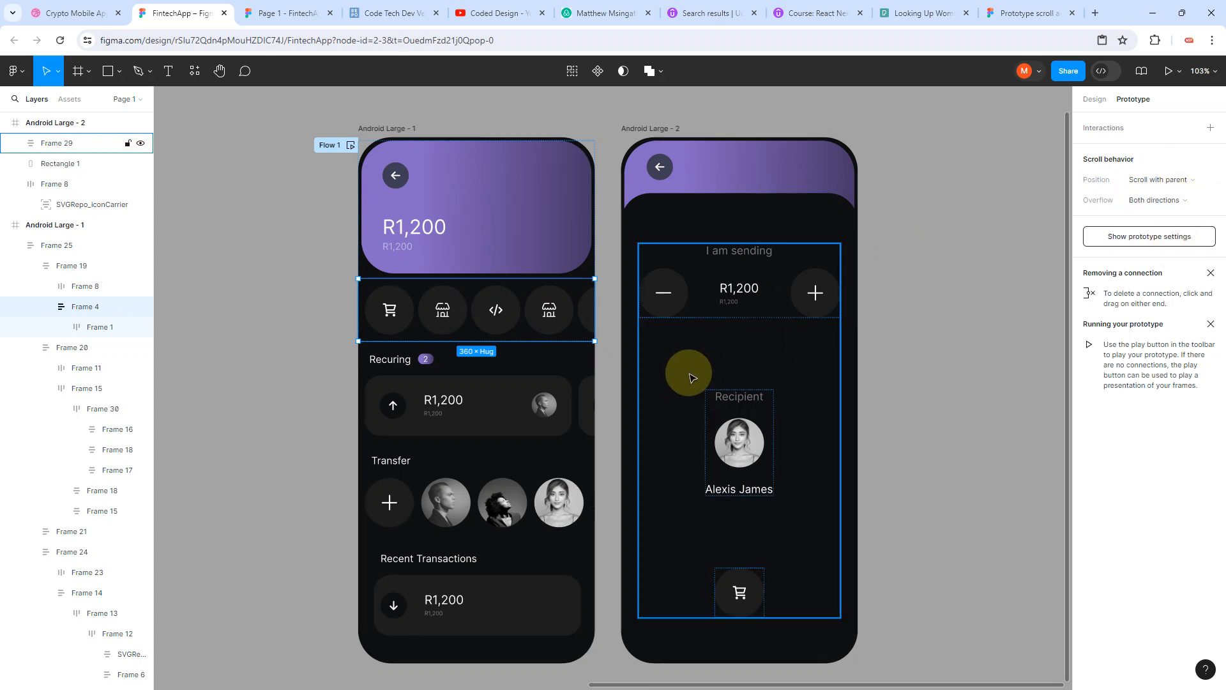
Step: Set the scroll overflow of the recurring section's frame on Android Large - 1 to Both directions
click(501, 394)
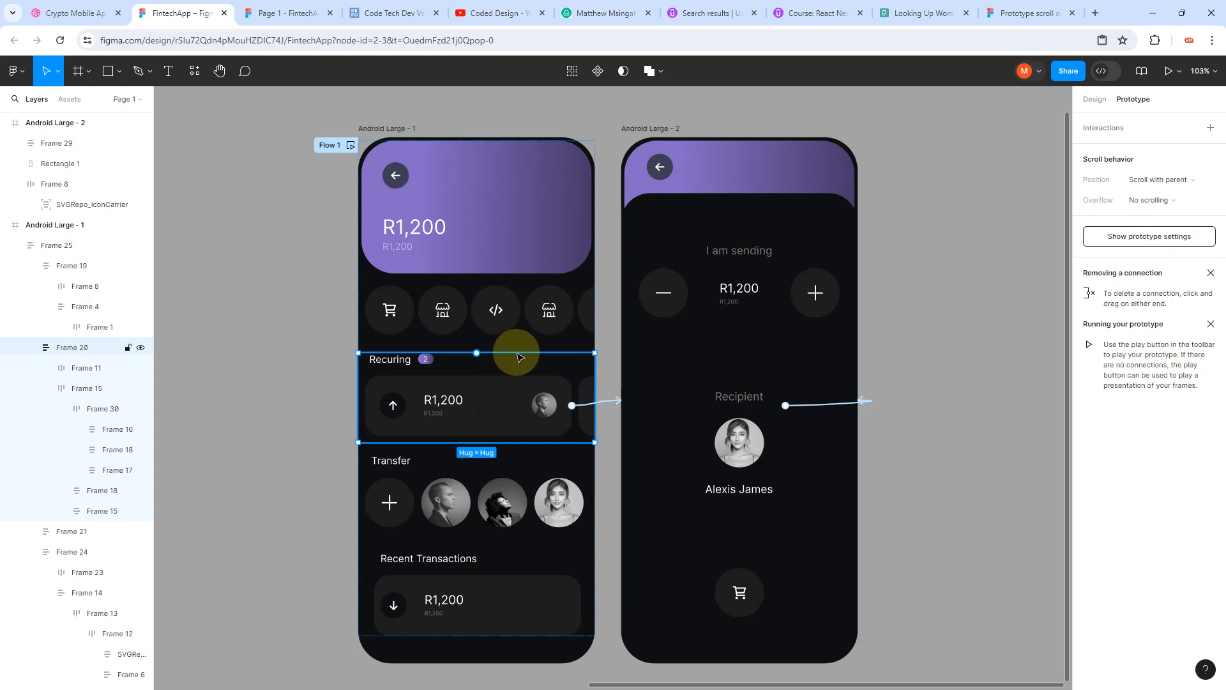
click(1211, 203)
click(1163, 248)
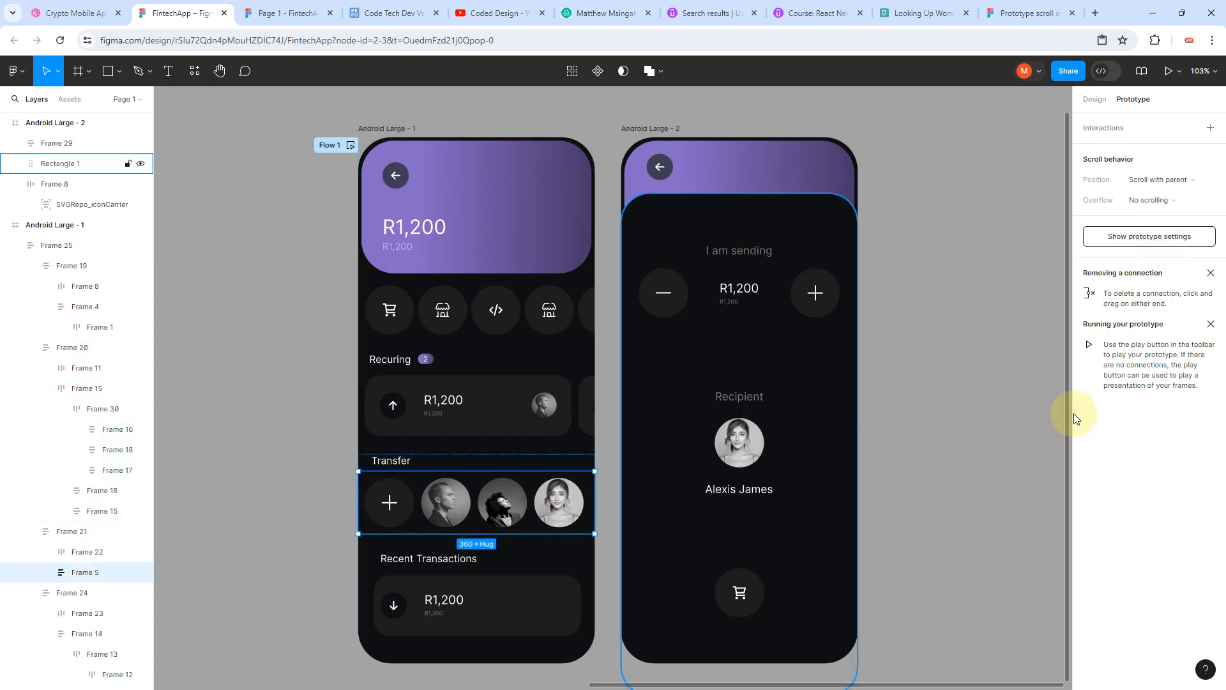
Step: Set the scroll overflow of the Transfer section's avatar row to Both directions and clear the selection
click(1179, 203)
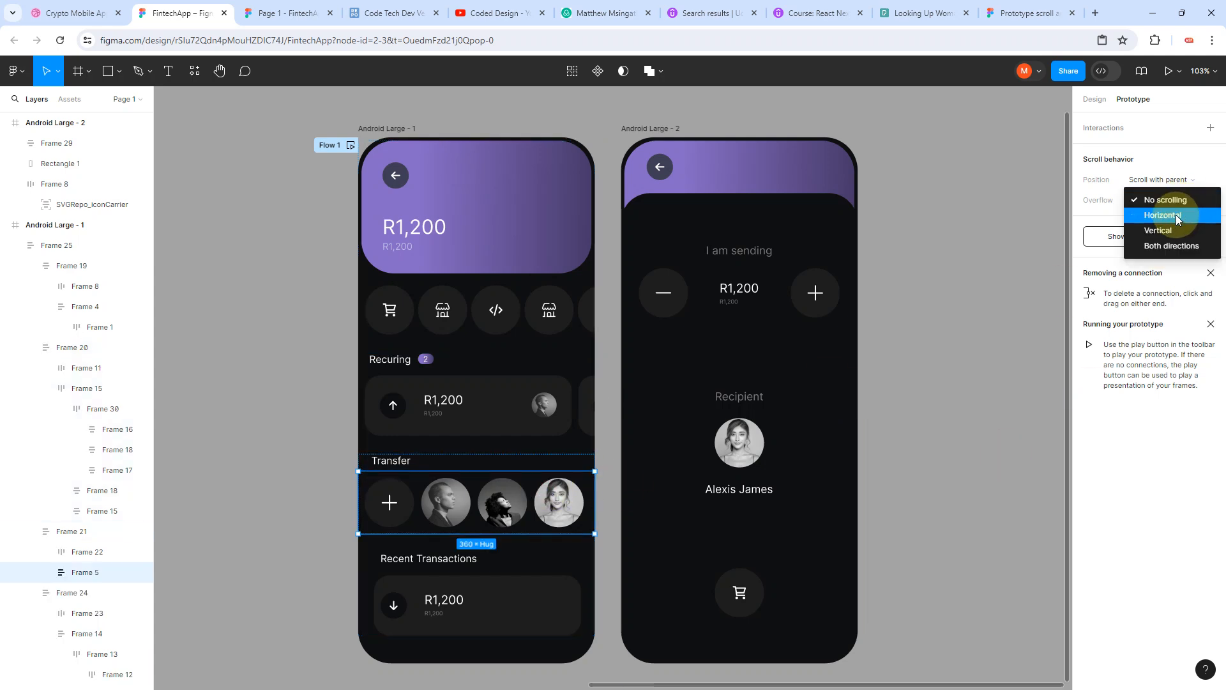
click(1164, 245)
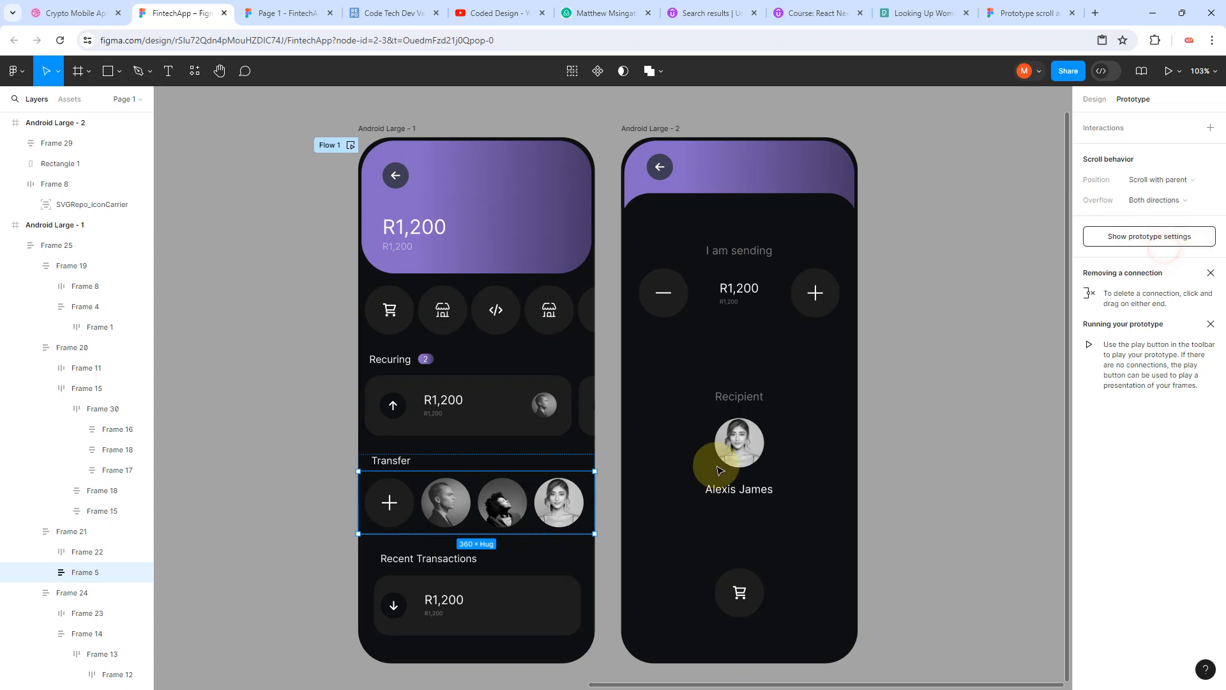
click(312, 487)
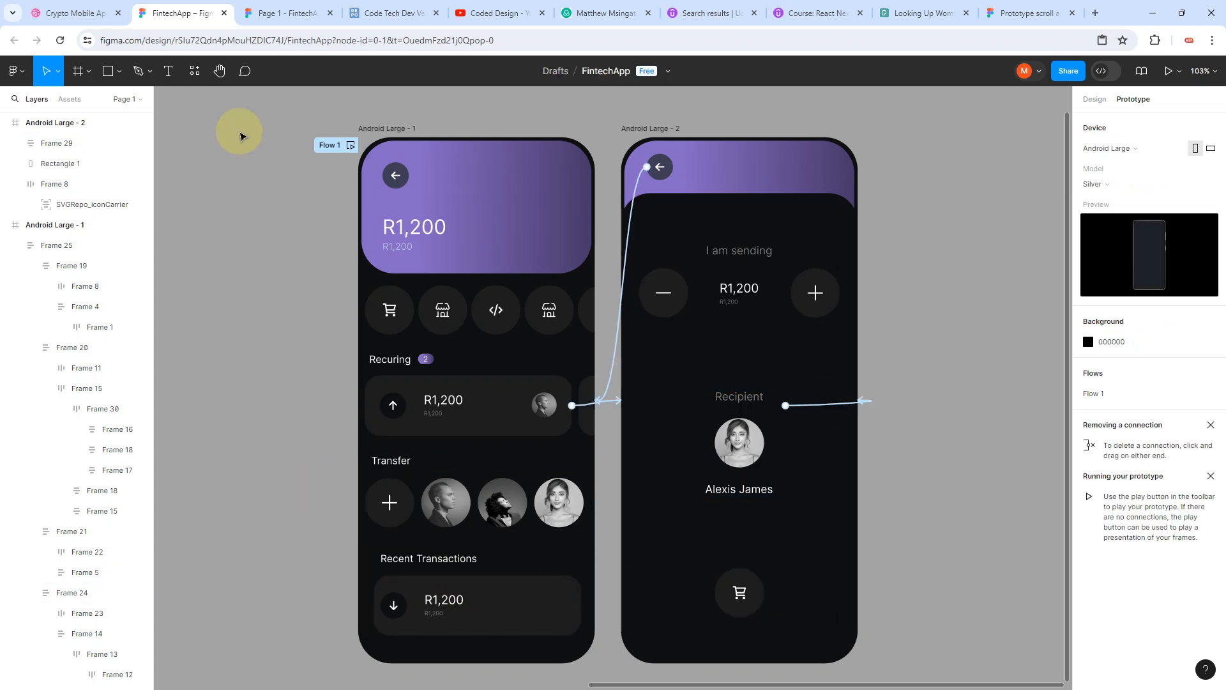
Step: Close the old prototype preview, run the prototype again from the design file and test sideways scrolling of the icon row
click(313, 14)
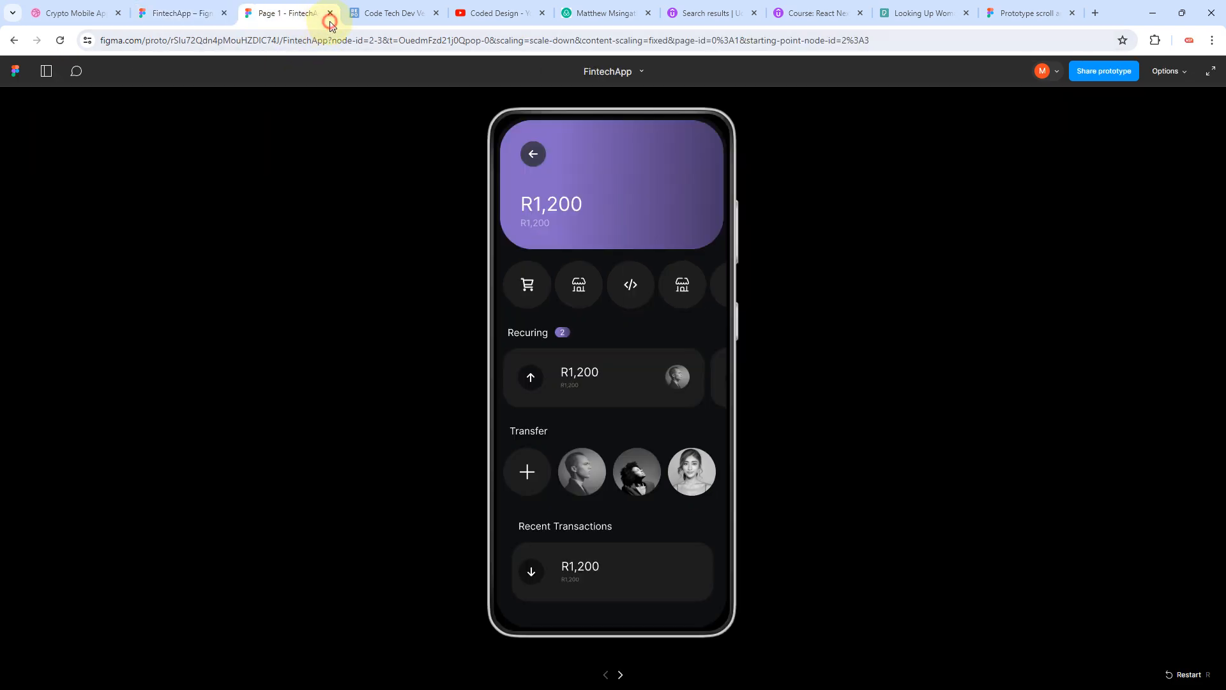
click(330, 14)
click(198, 14)
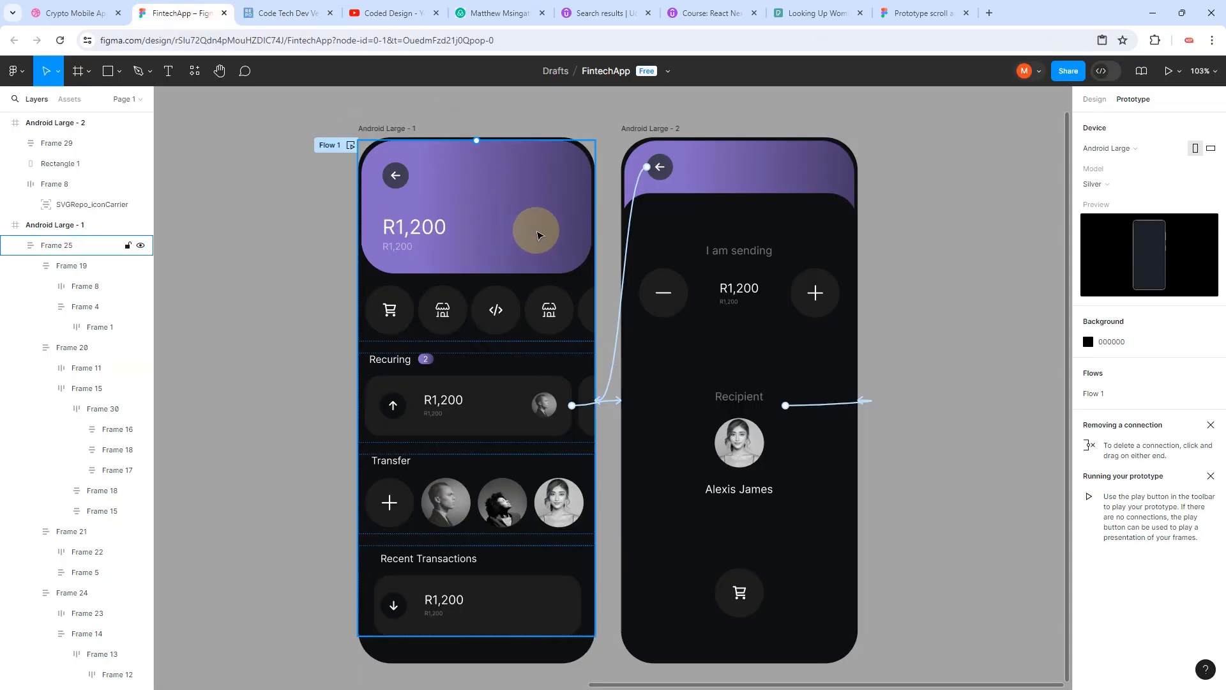
click(1169, 71)
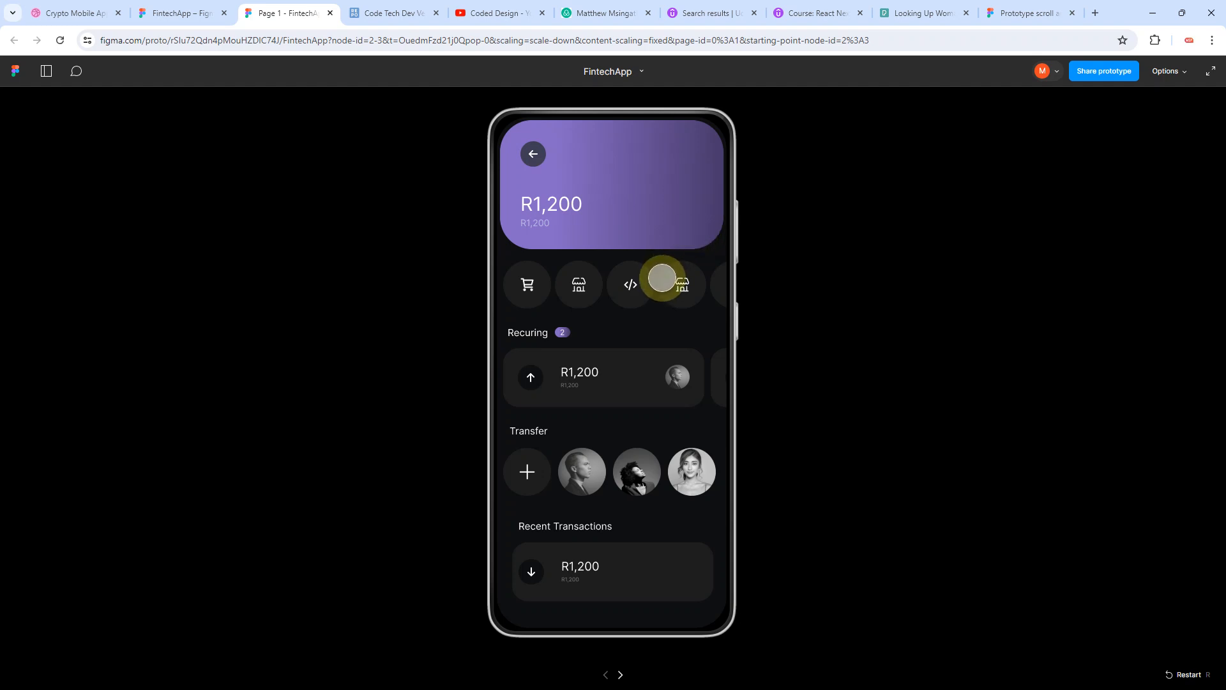
drag(660, 276, 638, 288)
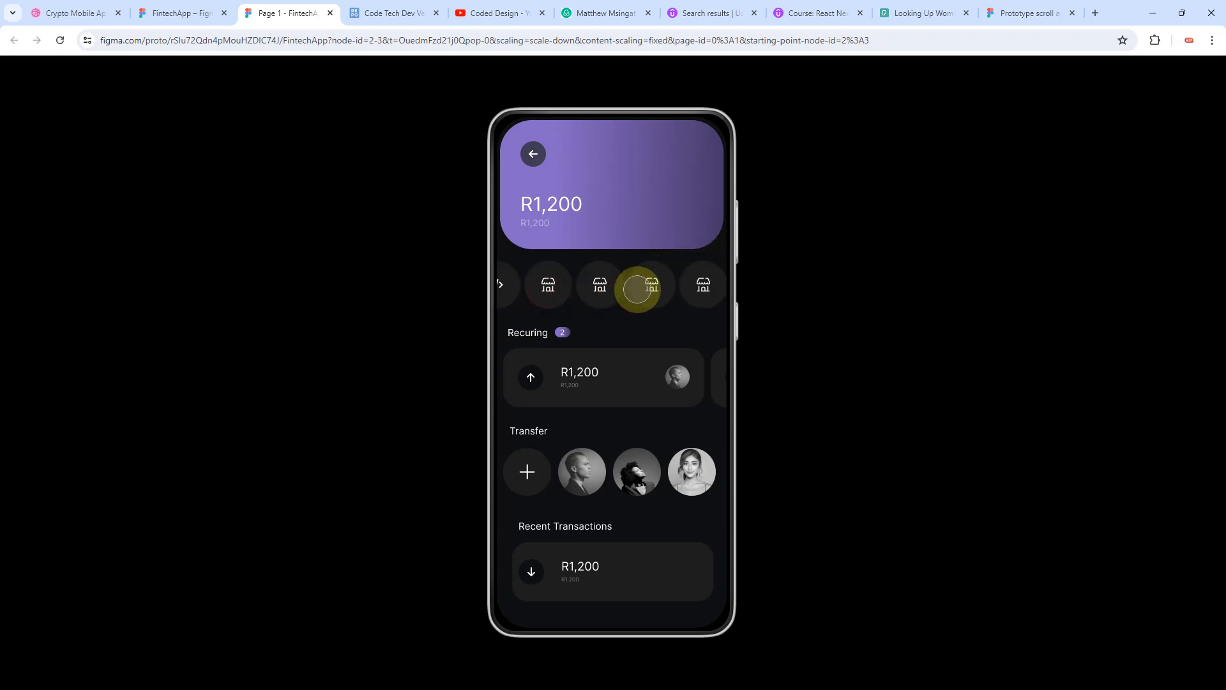
Step: Test sideways scrolling of the recurring cards and the Transfer avatar row in the prototype preview
drag(637, 372, 534, 371)
drag(669, 457, 722, 440)
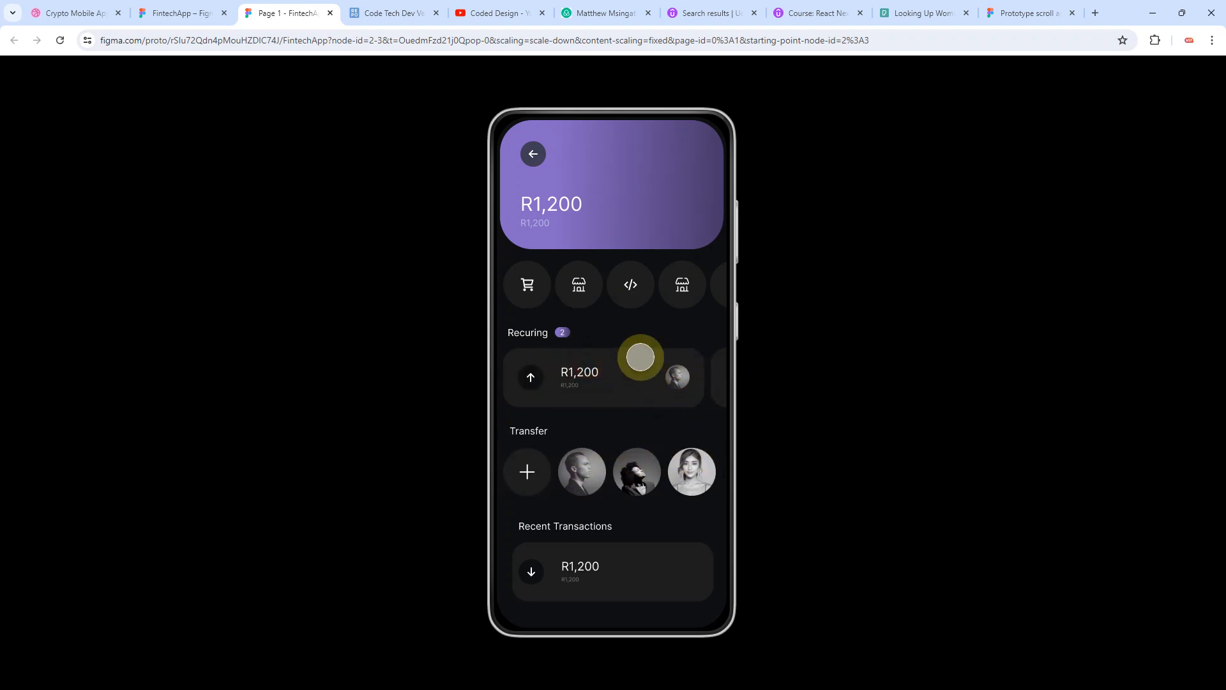
Step: Return to the FintechApp design file and set the scroll overflow of the recurring card row (Frame 15) on Android Large - 1 to Both directions
mouse_move(330, 67)
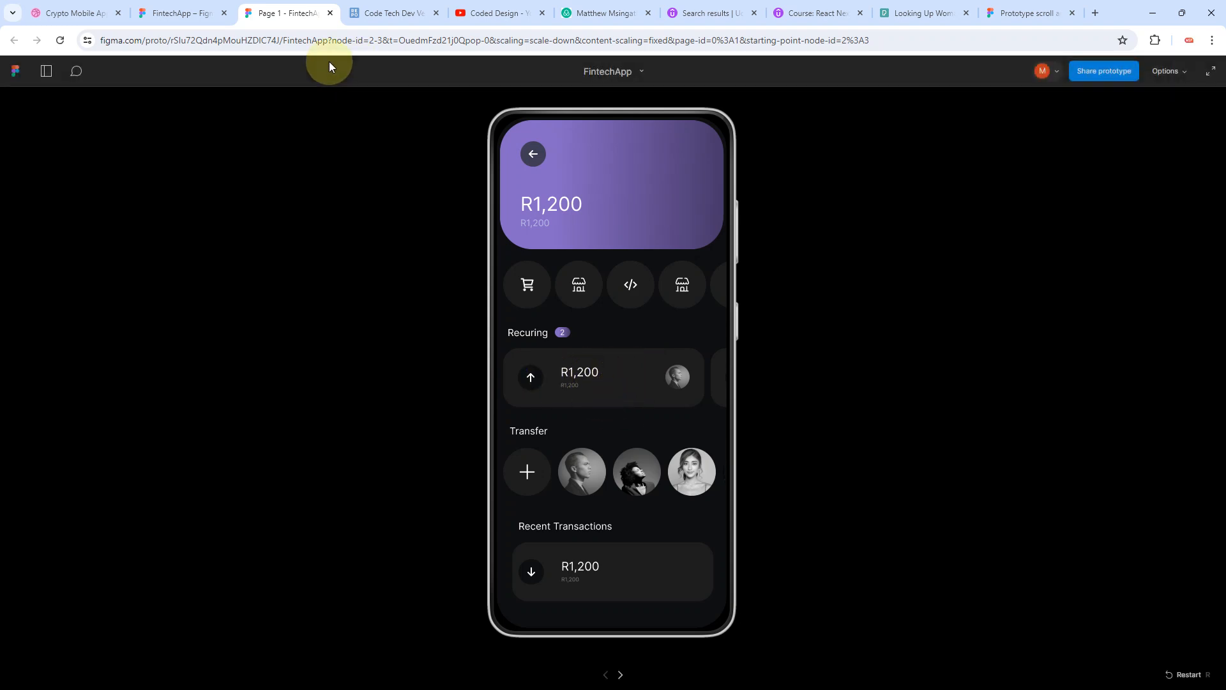
click(192, 13)
click(503, 399)
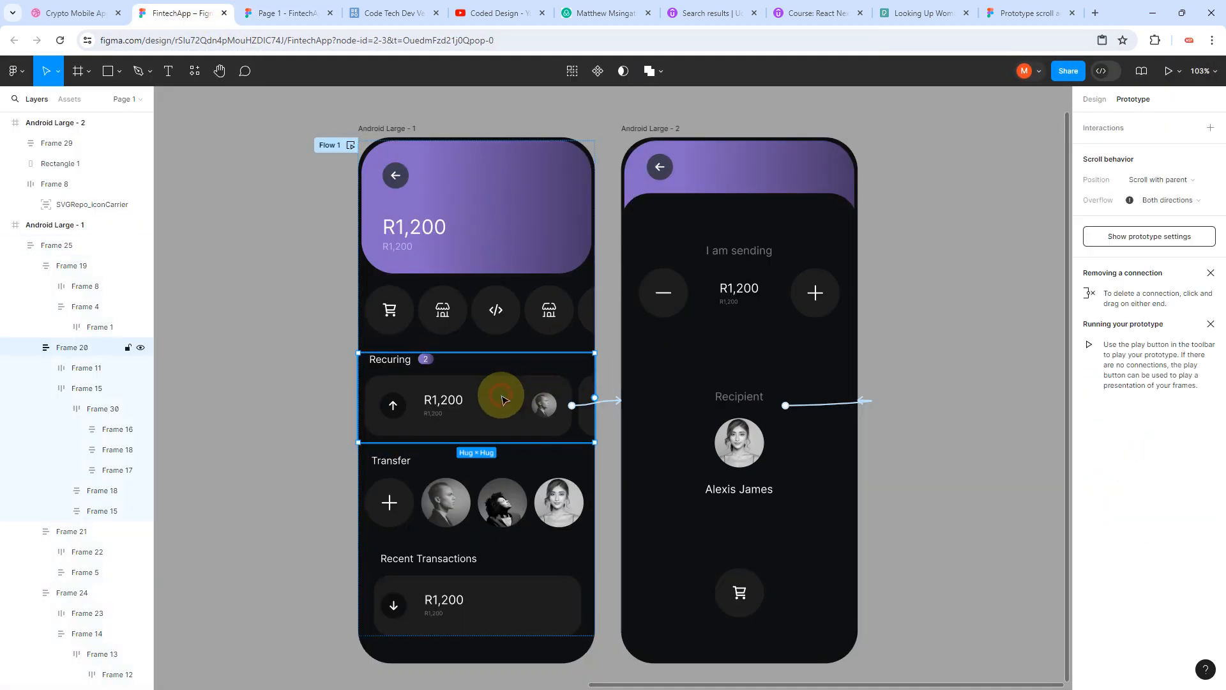
click(536, 380)
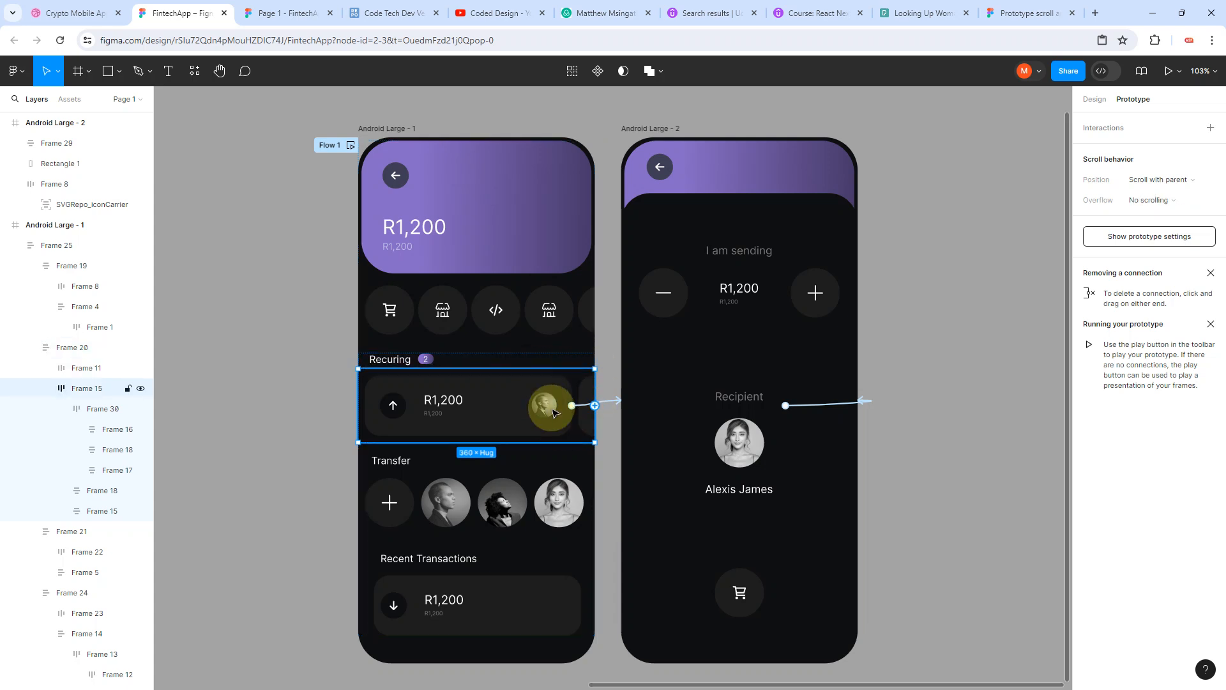
click(1176, 201)
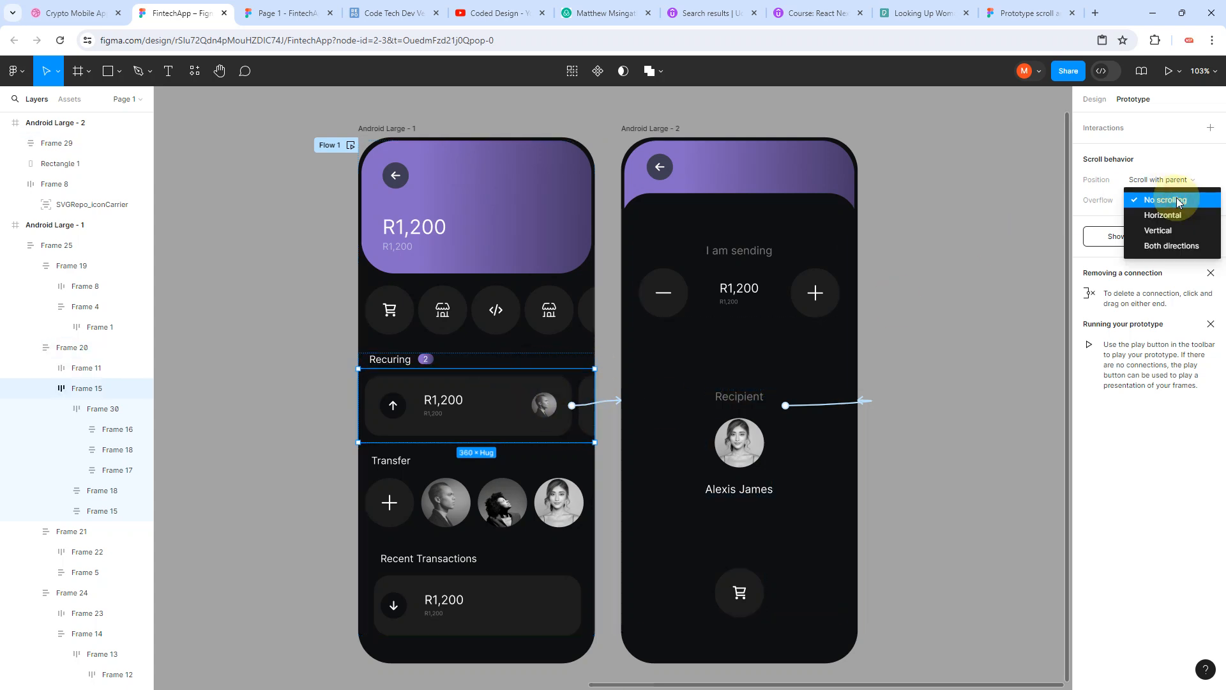
click(1171, 245)
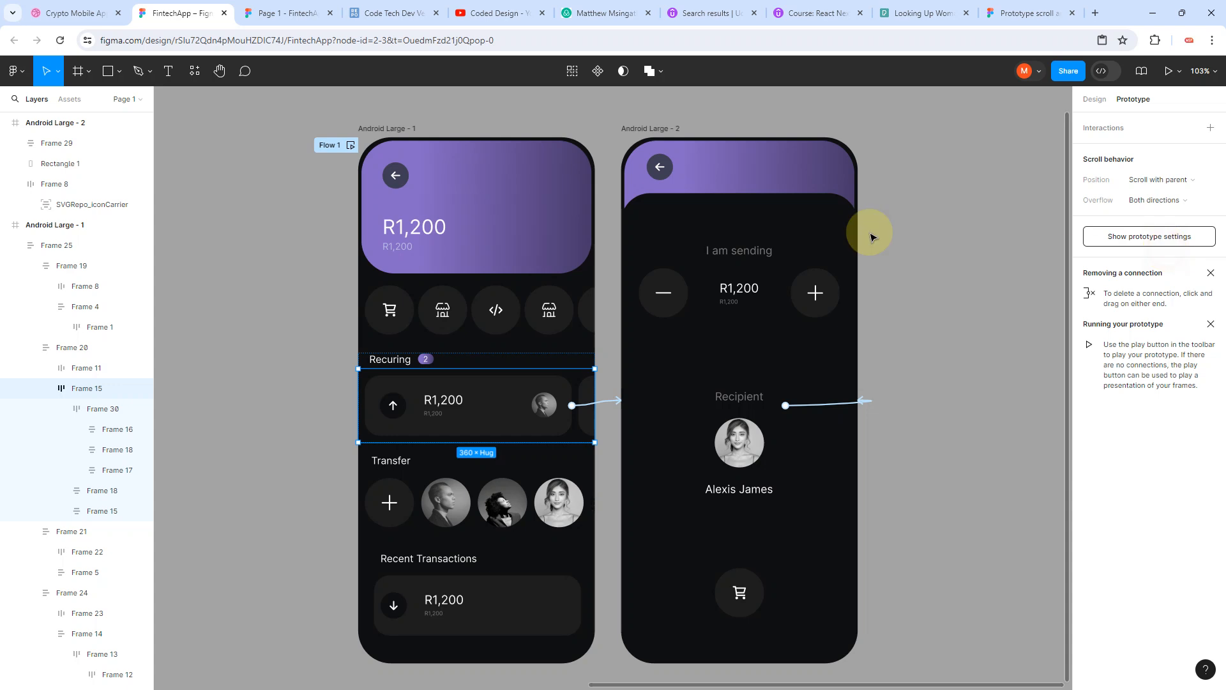
Step: Switch to the prototype preview and test scrolling the recurring cards, opening the sending screen from a card and going back home
click(307, 14)
drag(643, 383, 577, 375)
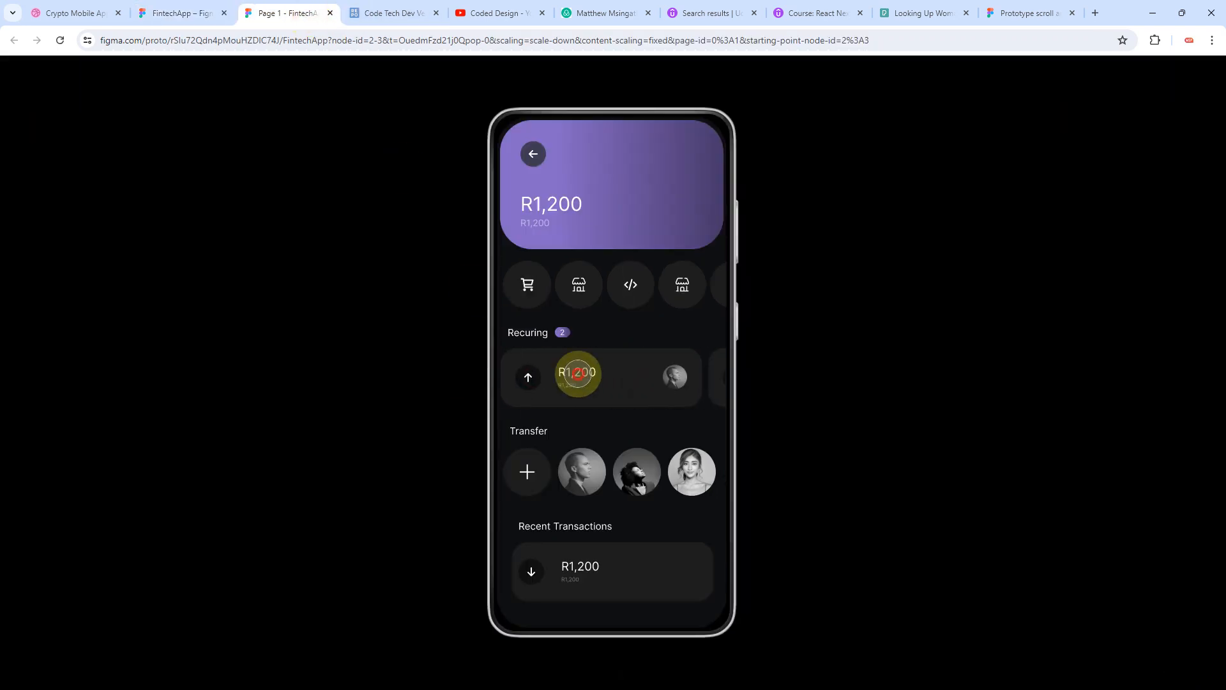
click(533, 156)
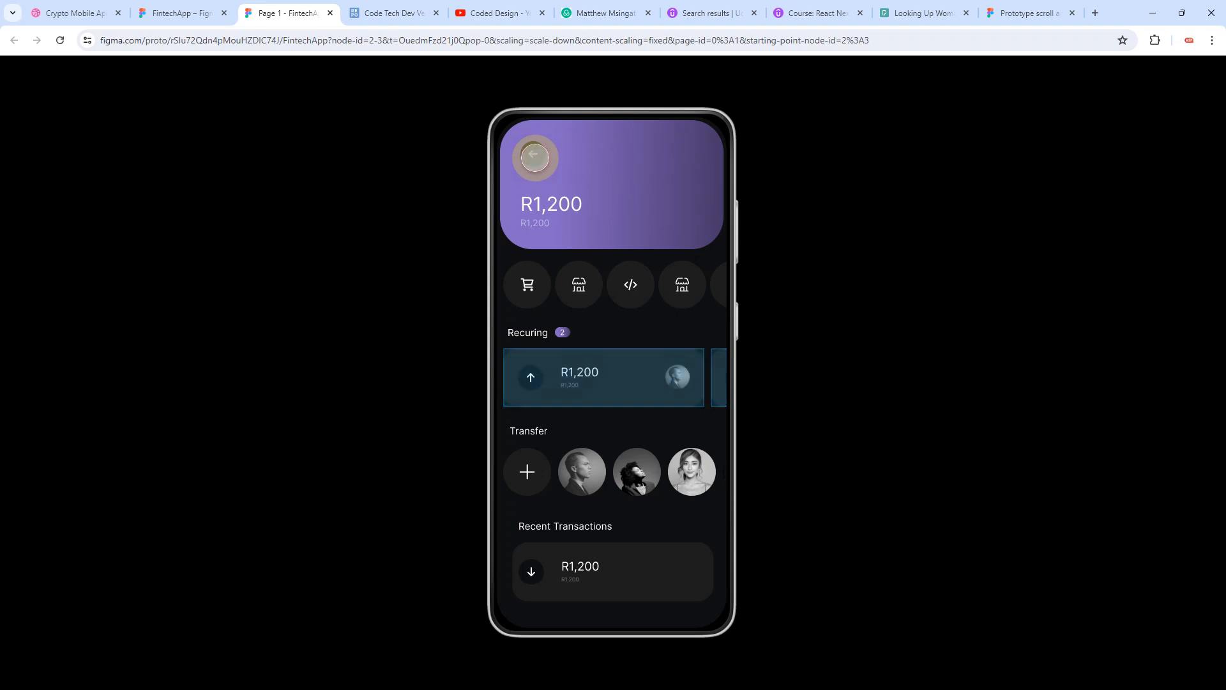
click(589, 374)
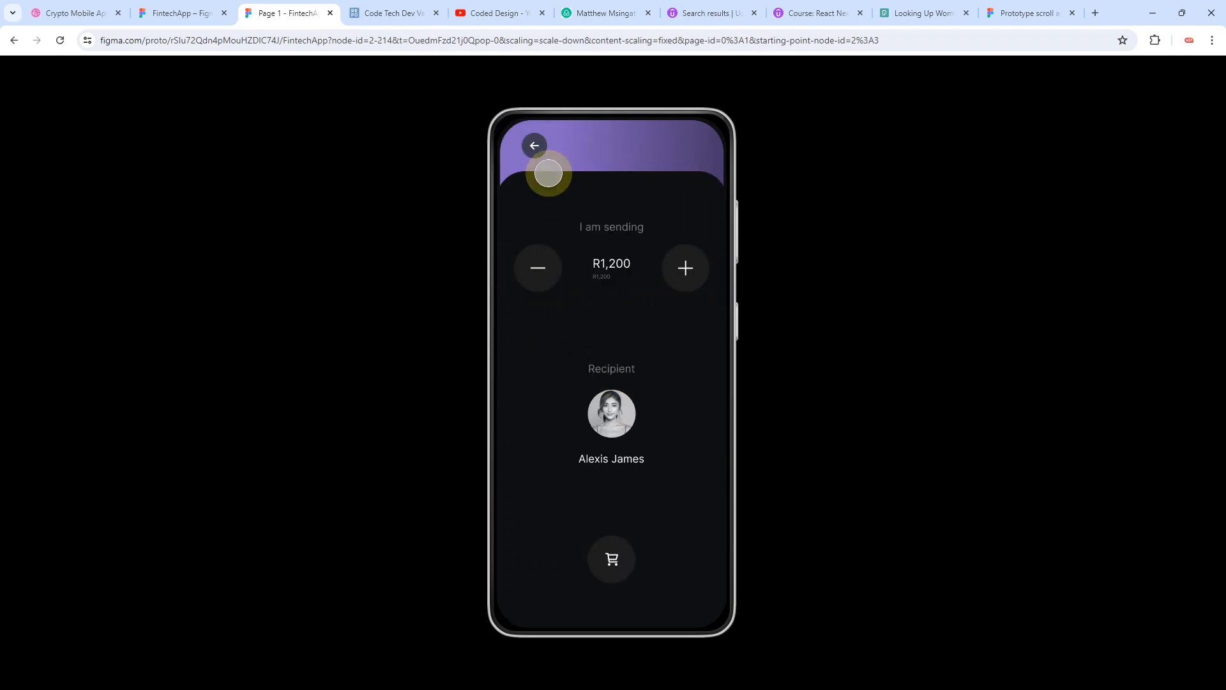
click(535, 148)
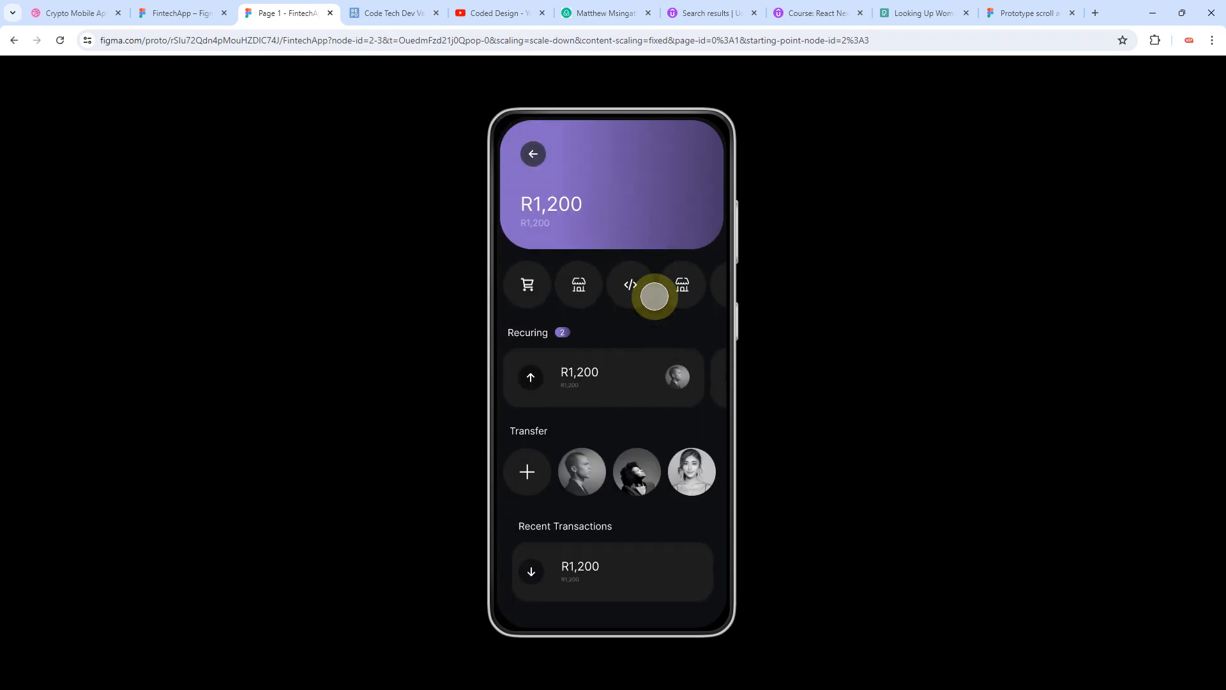